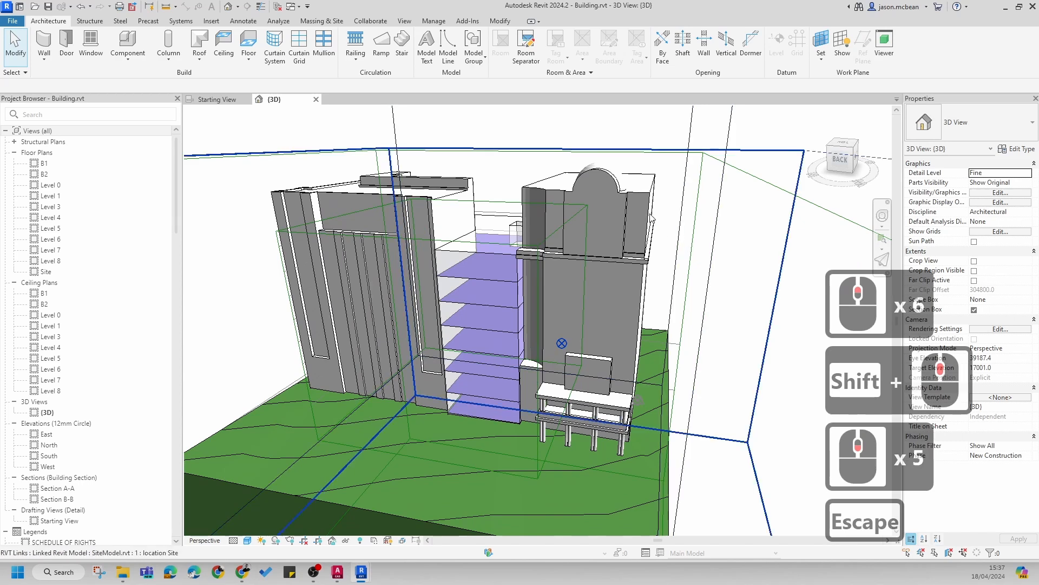
left_click(649, 216)
key("Escape")
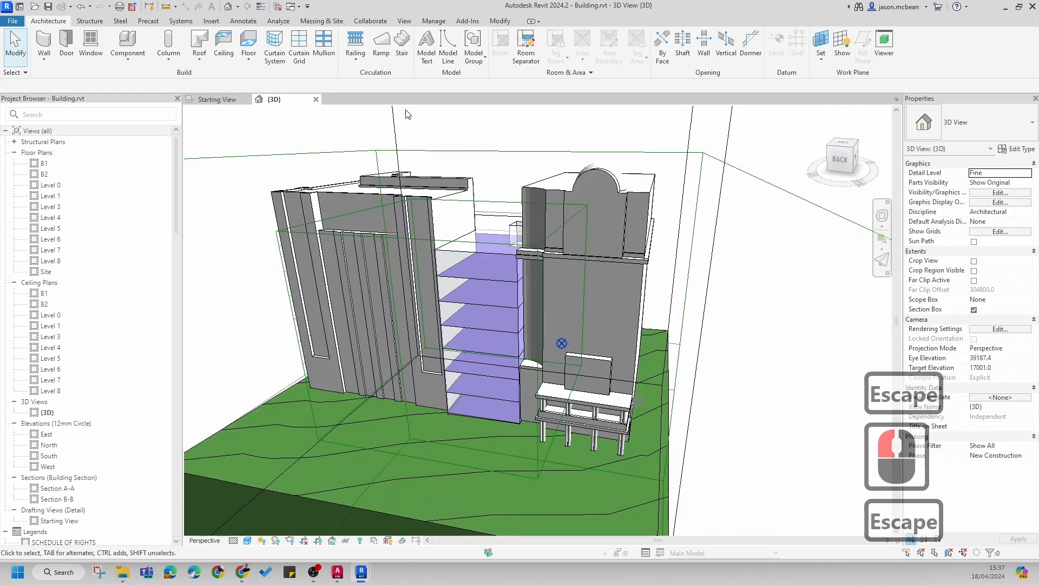
left_click(35, 7)
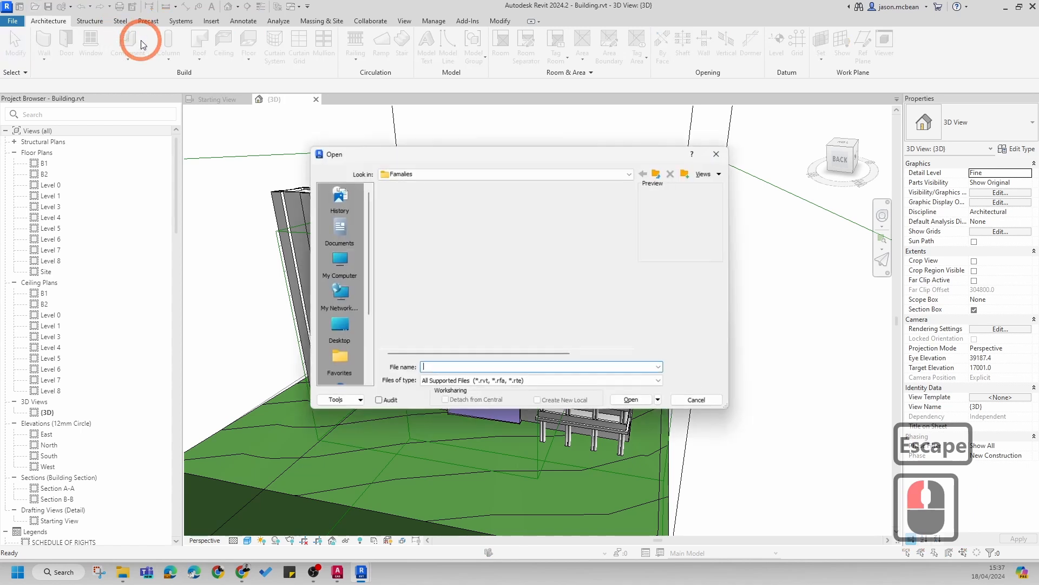
left_click(413, 174)
scroll(333, 325, "down", 5)
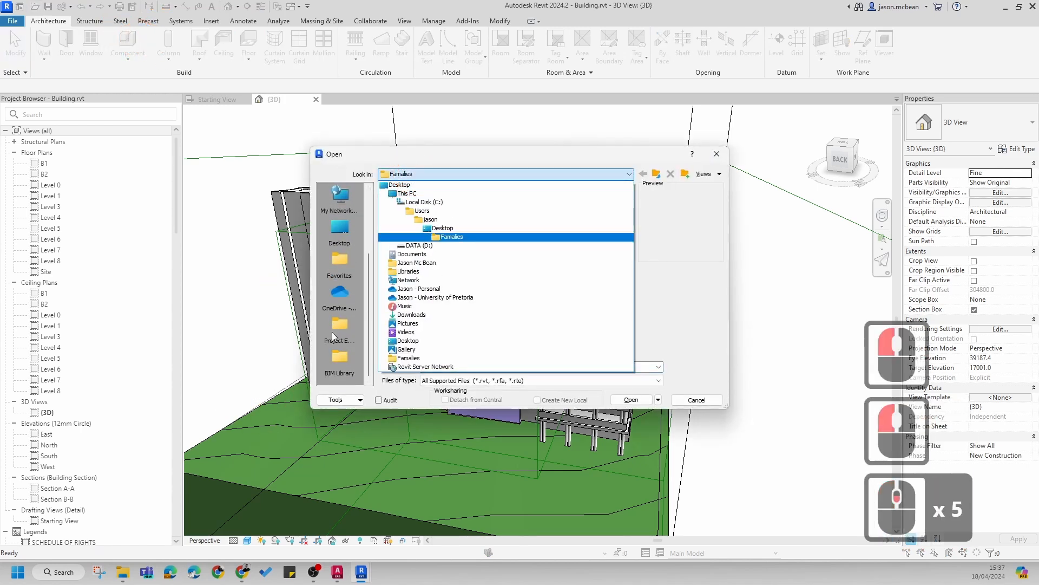
left_click(332, 347)
left_click(342, 332)
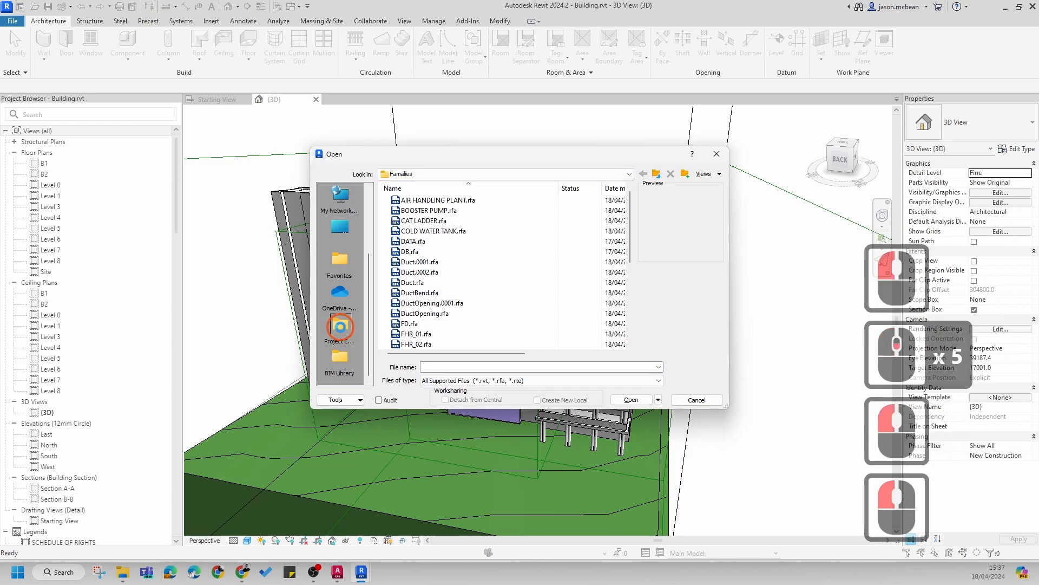
left_click(413, 252)
double_click(413, 252)
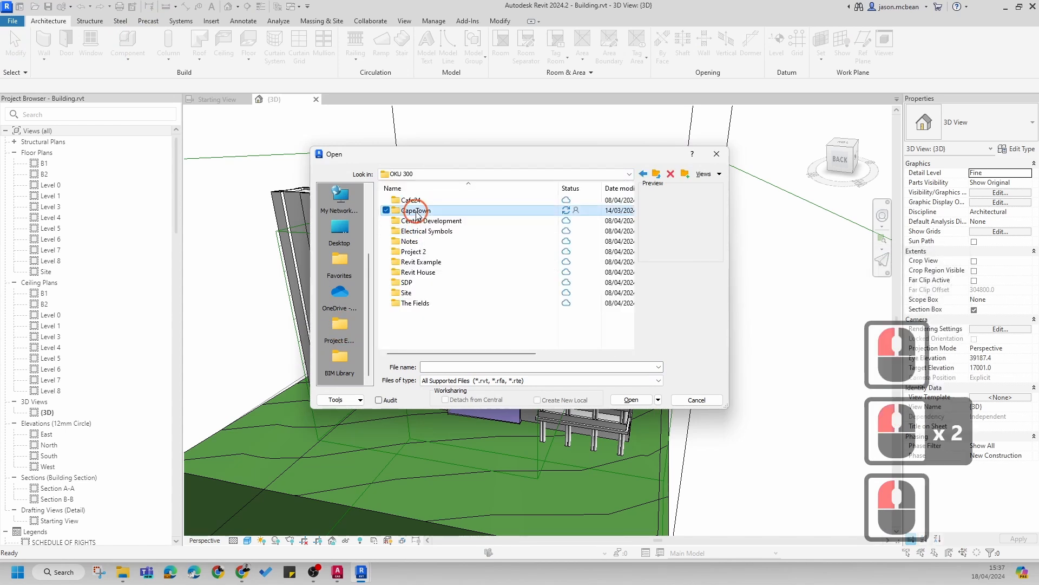
double_click(418, 213)
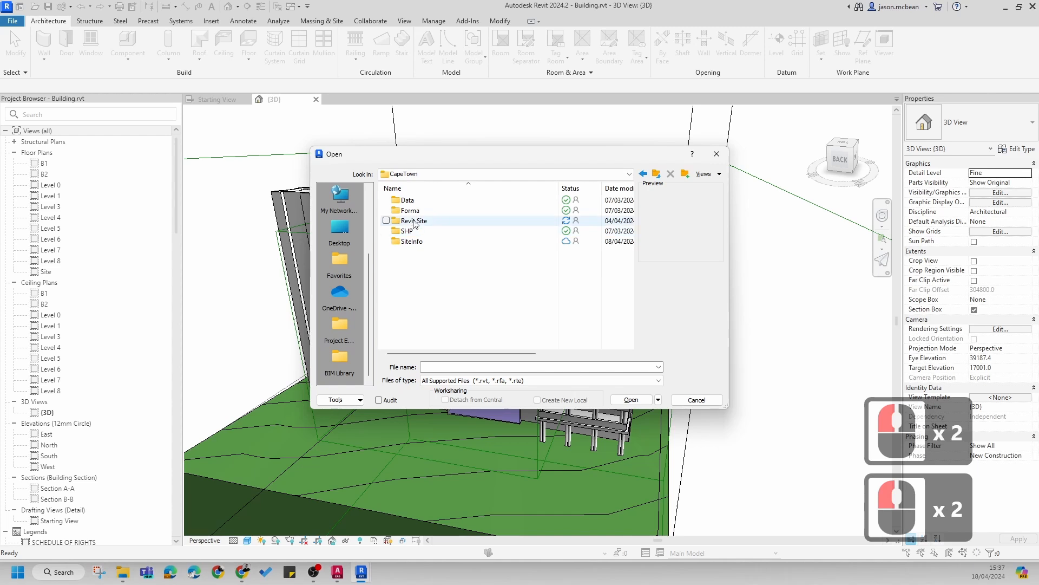
left_click(418, 220)
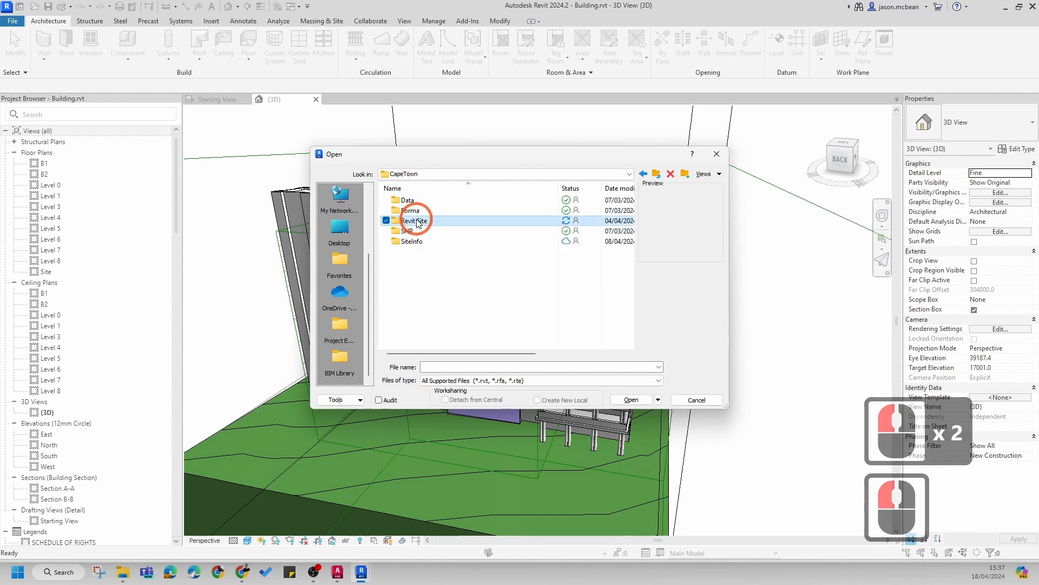
left_click(405, 201)
double_click(405, 200)
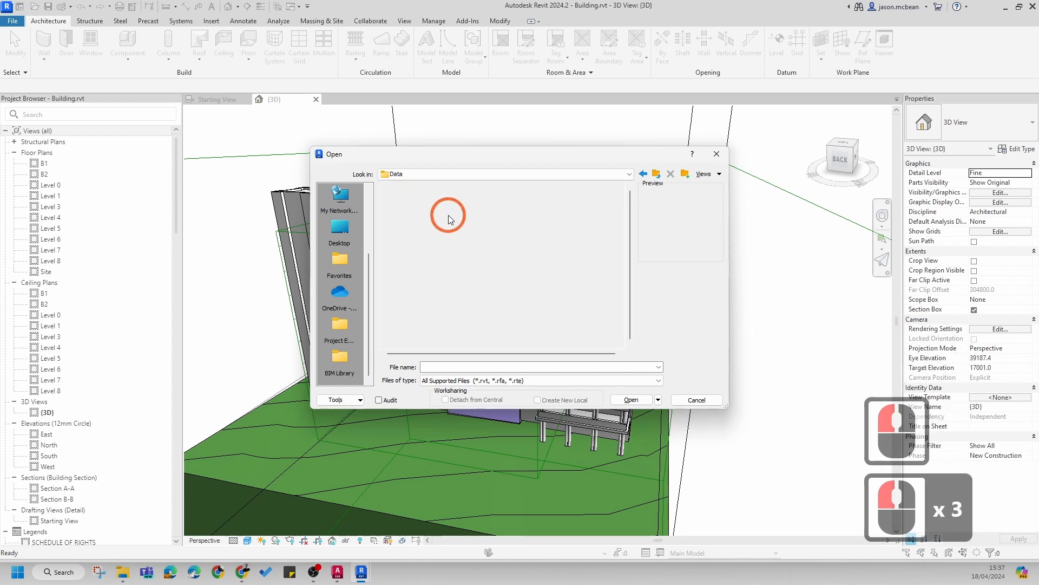
left_click(643, 174)
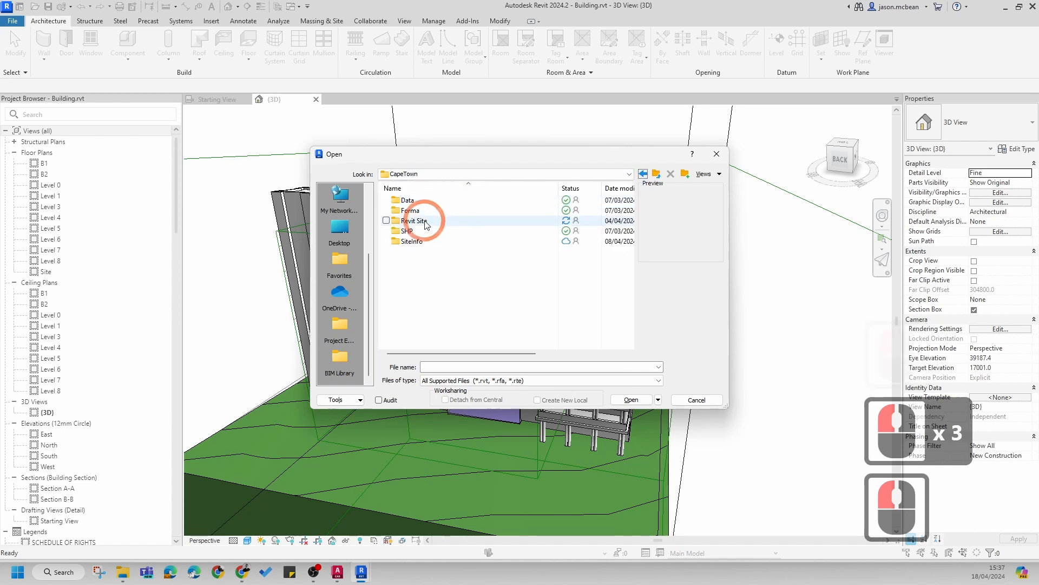
double_click(428, 220)
double_click(430, 202)
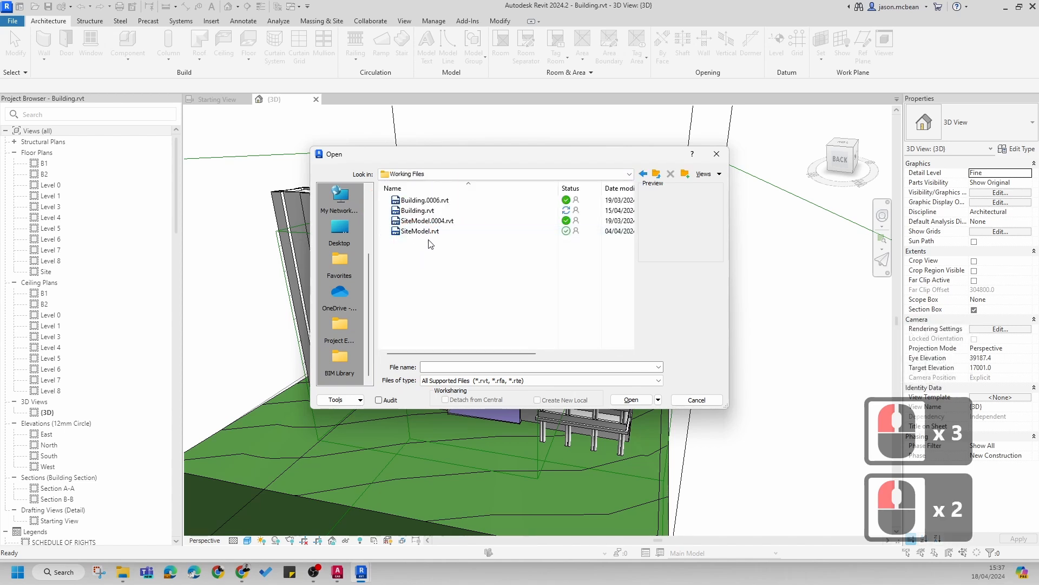
left_click(361, 571)
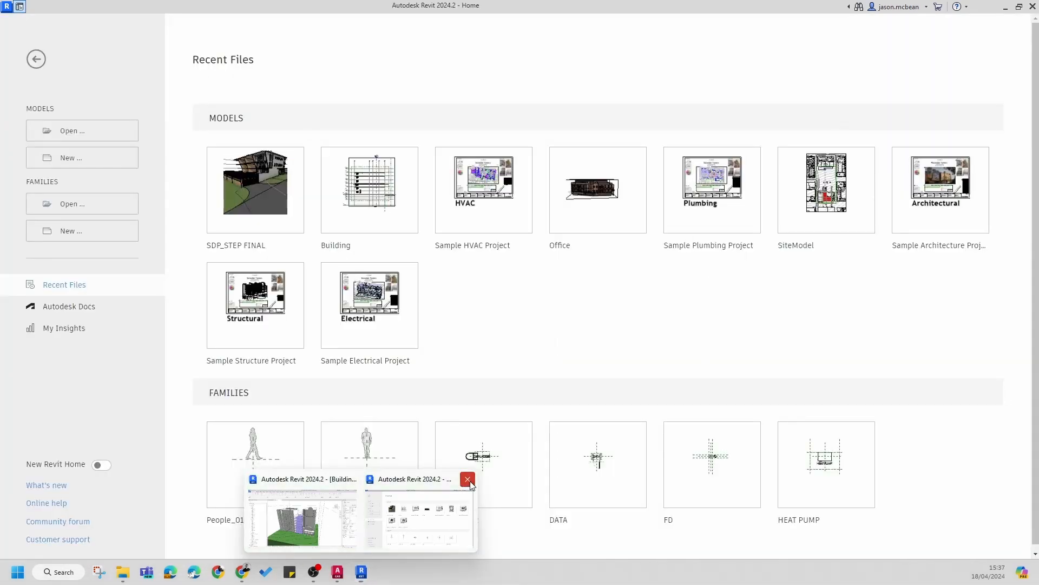
left_click(468, 479)
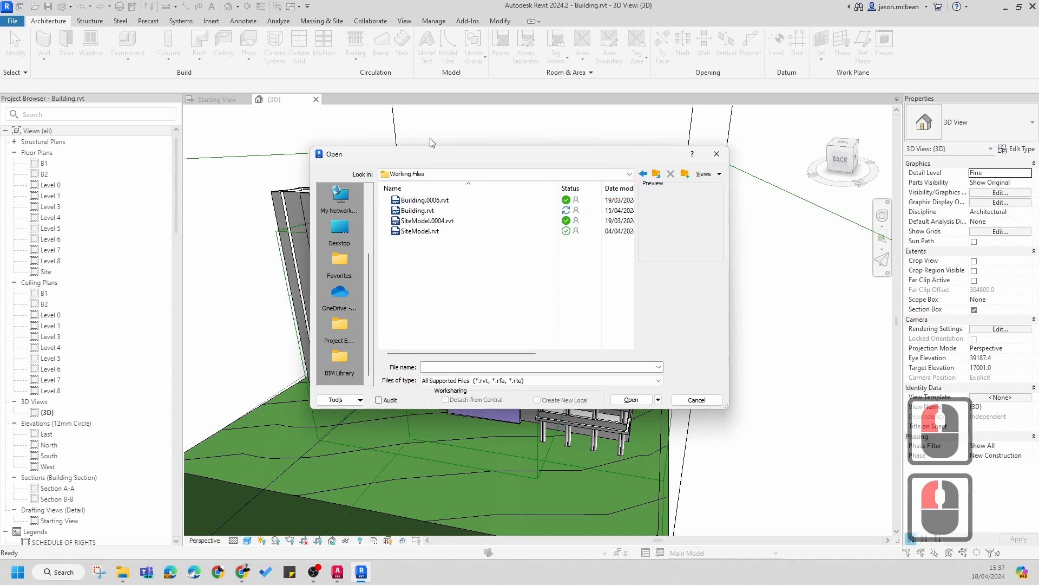
left_click(421, 231)
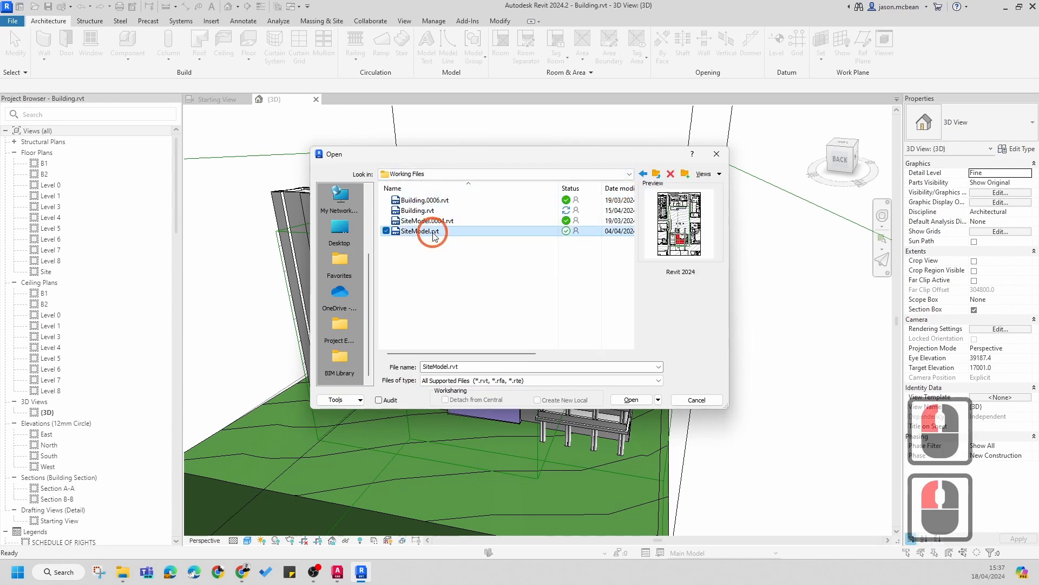
left_click(697, 400)
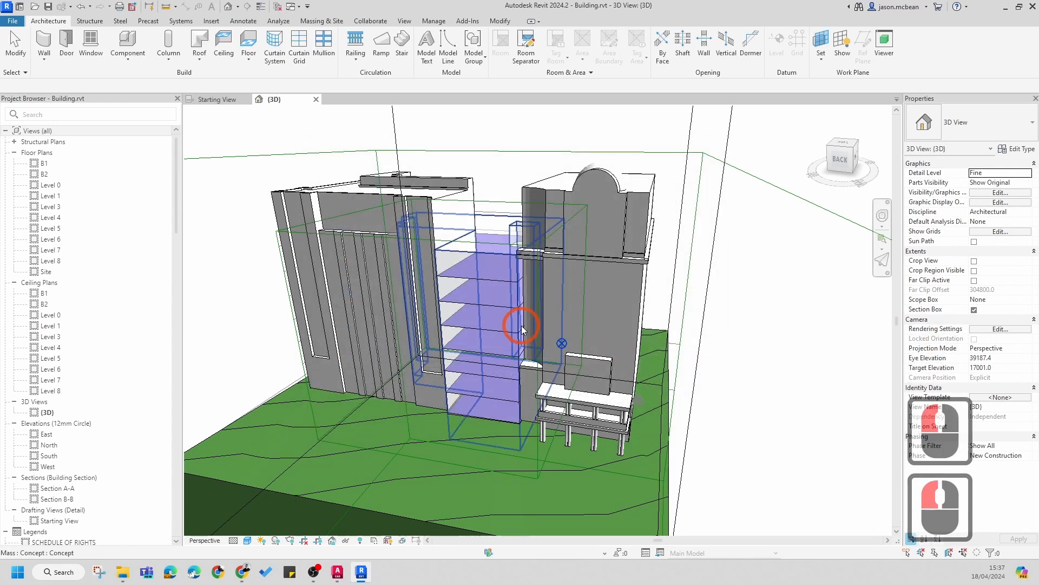
Step: Select the linked SiteModel.rvt in the 3D view to identify it, then clear the selection
left_click(595, 186)
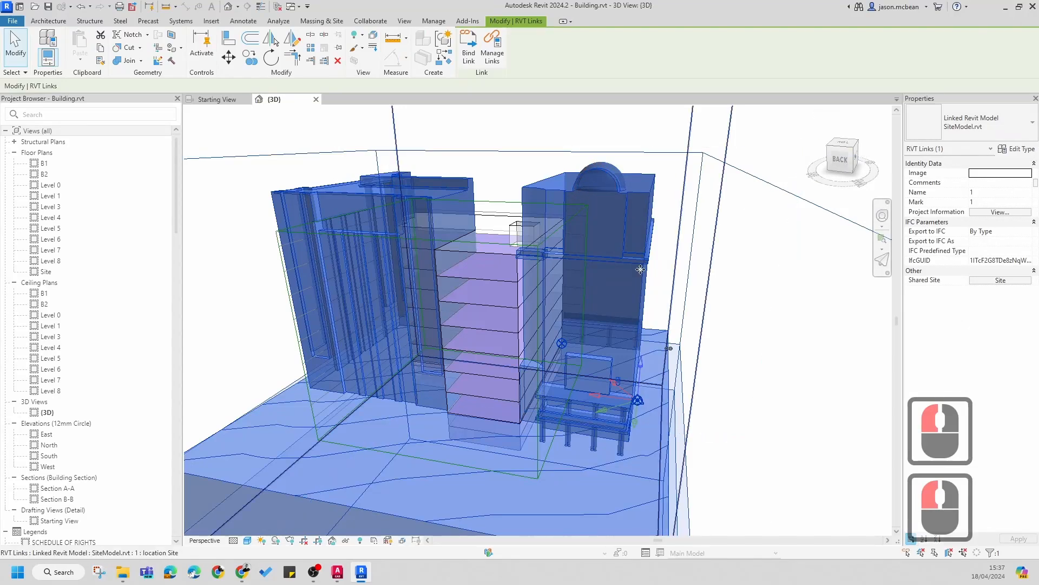
key("Escape")
key("Escape")
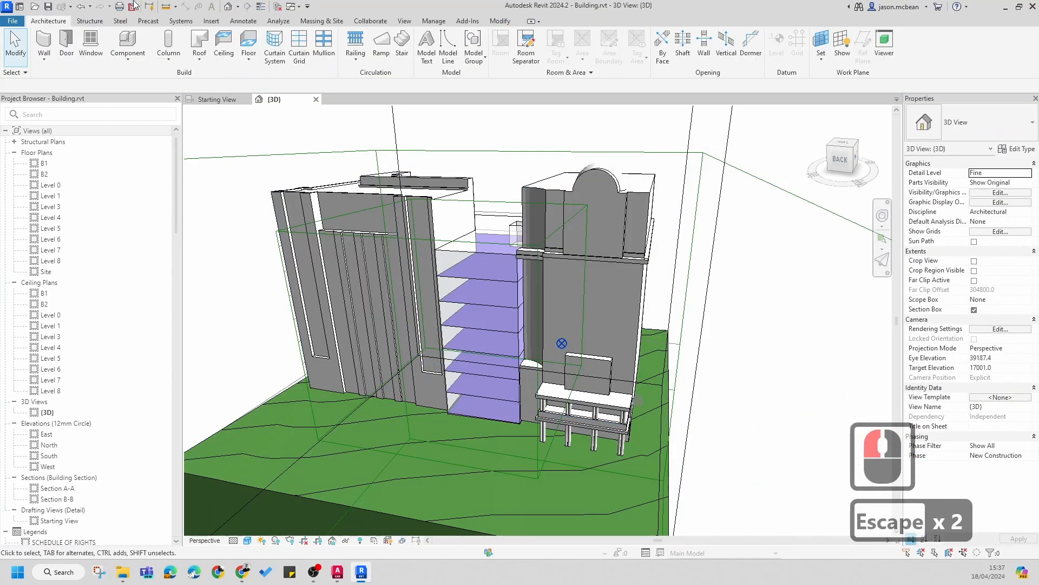
Step: Browse to the Working Files folder under OKU 300 > CapeTown > Revit Site and select SiteModel.rvt for opening
left_click(34, 7)
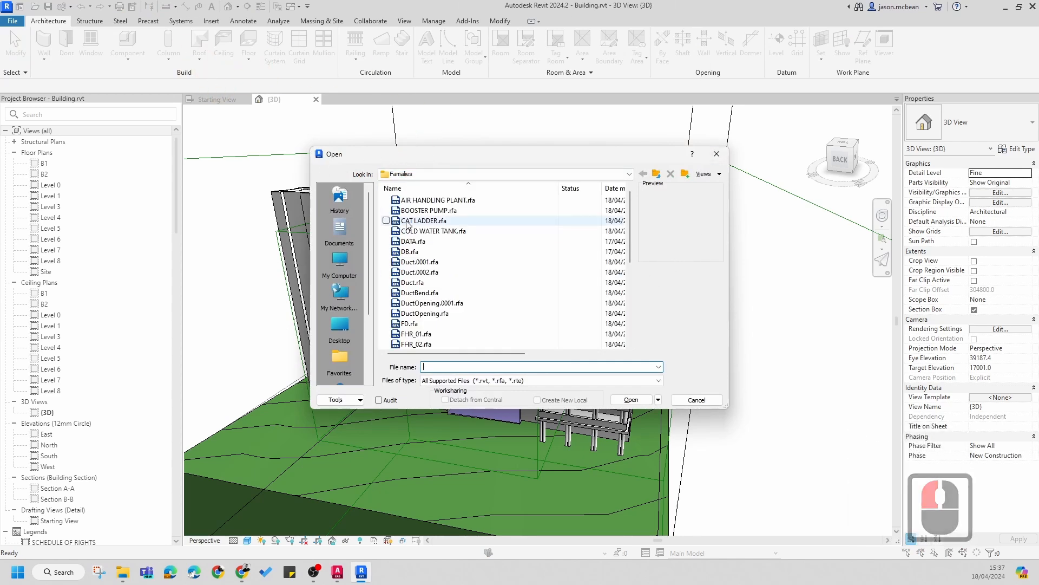
key("Escape")
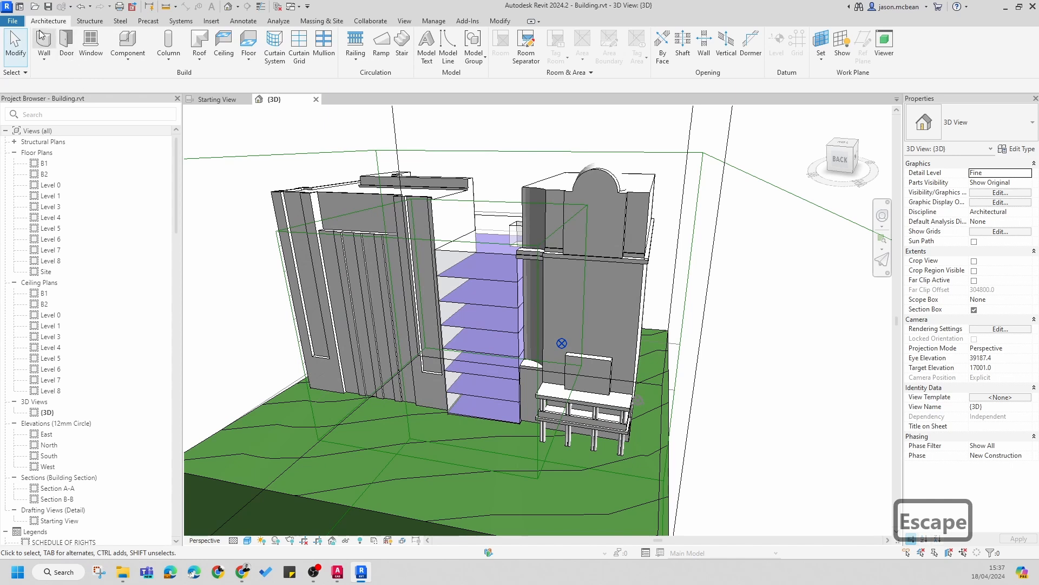
left_click(11, 21)
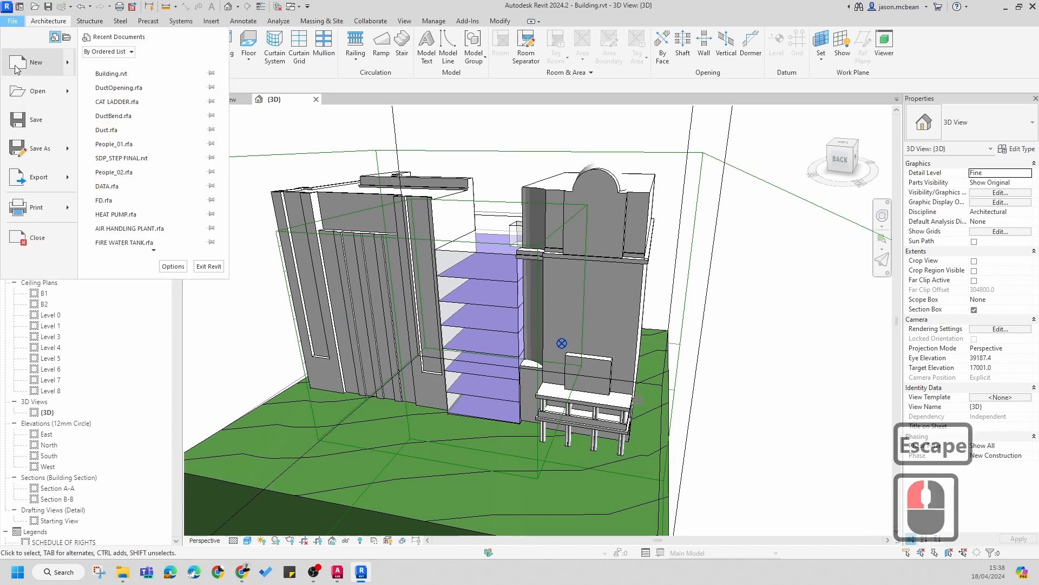
left_click(33, 93)
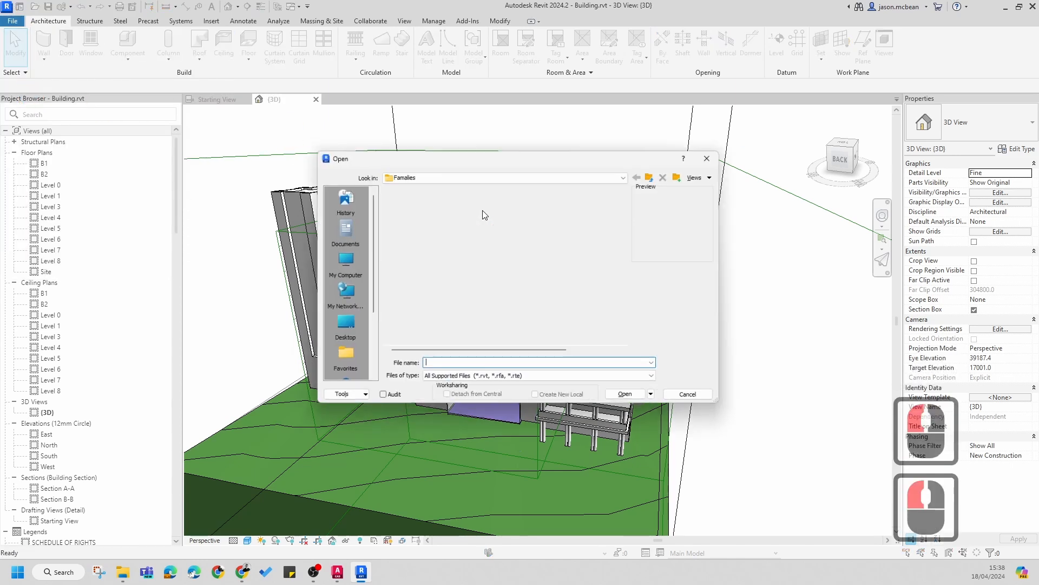
scroll(341, 355, "down", 6)
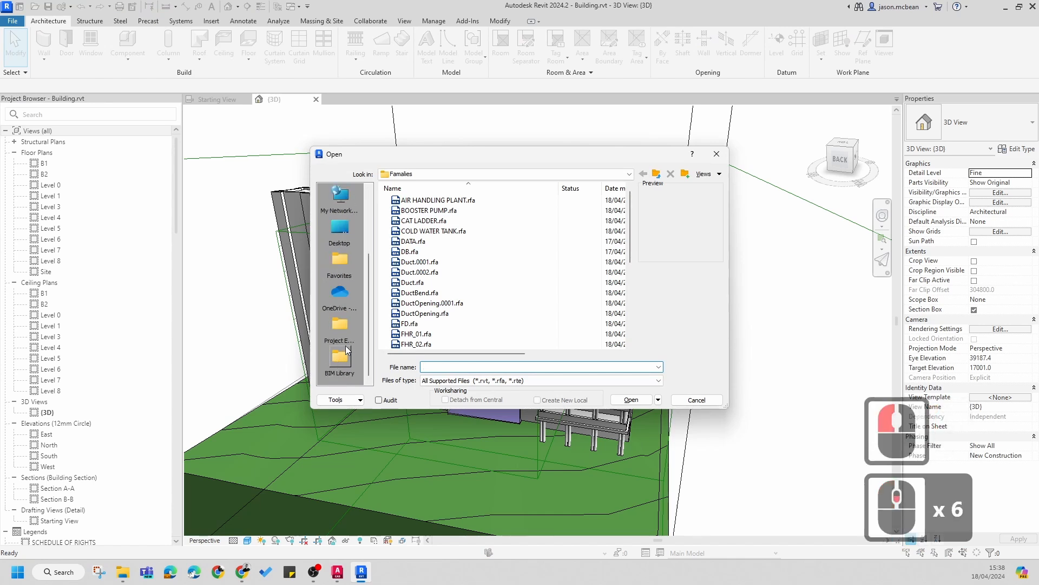
left_click(340, 360)
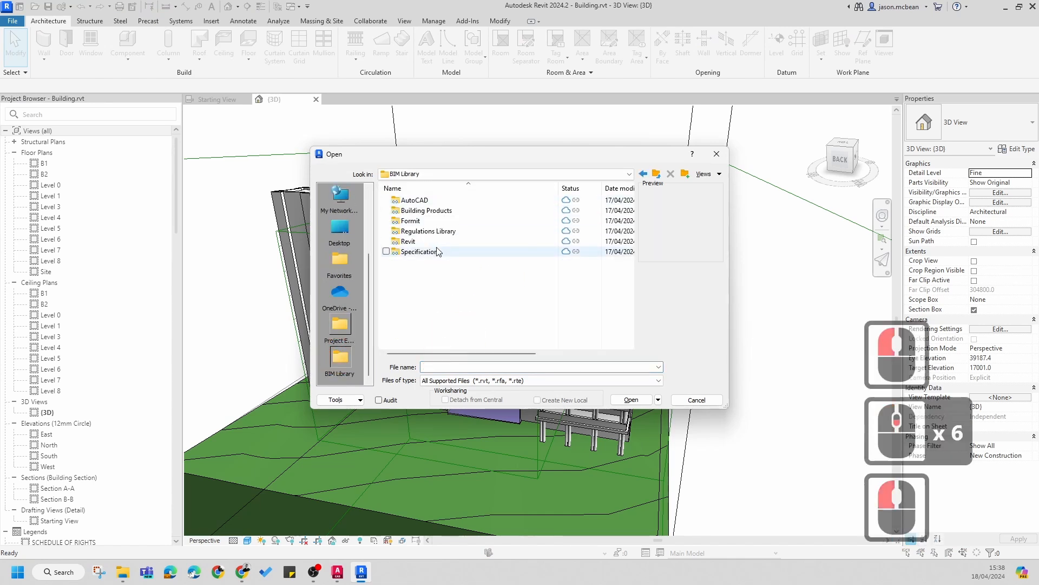
scroll(424, 246, "down", 3)
double_click(422, 242)
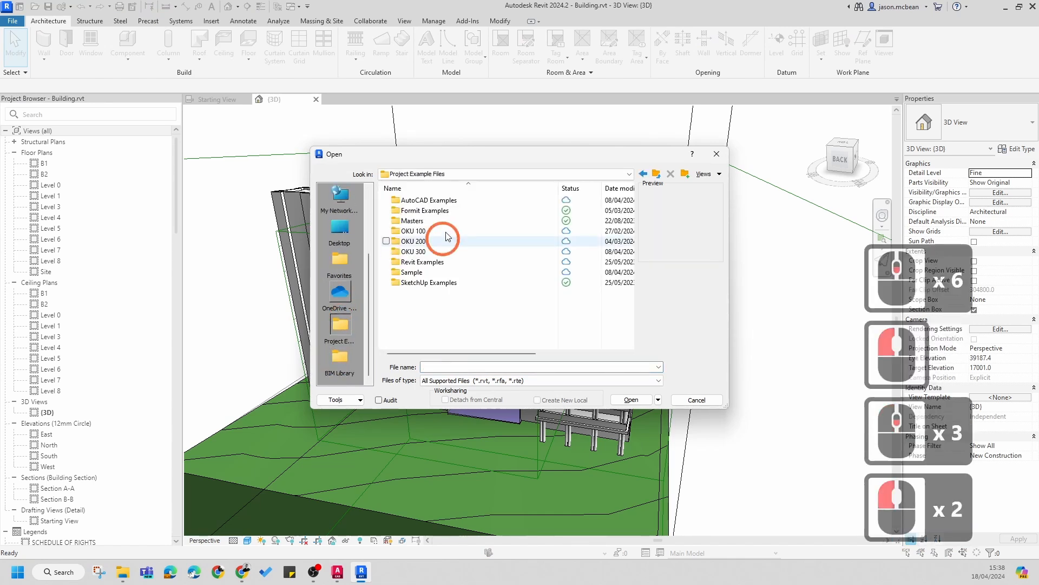
double_click(423, 251)
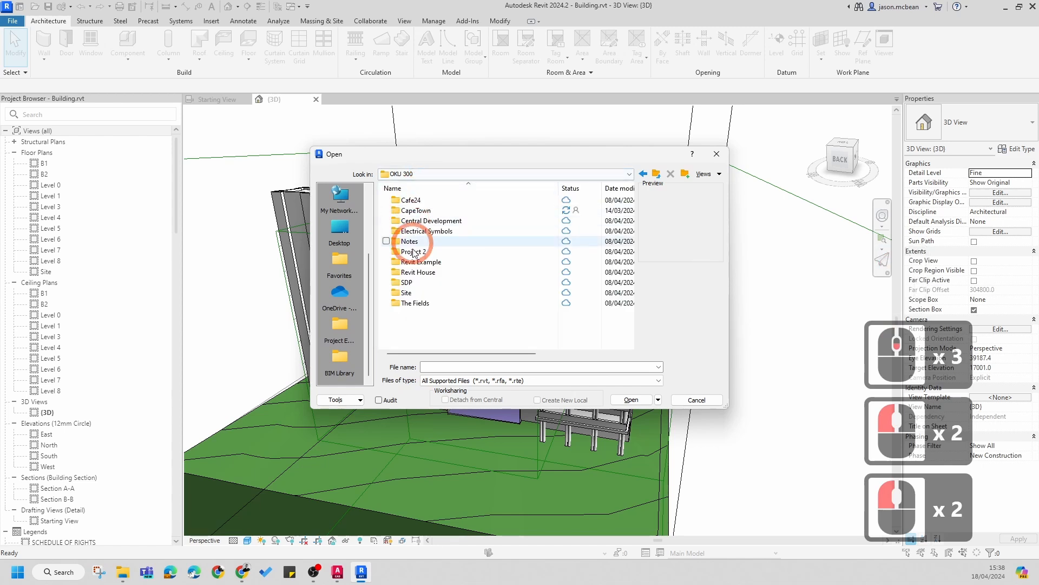
double_click(414, 211)
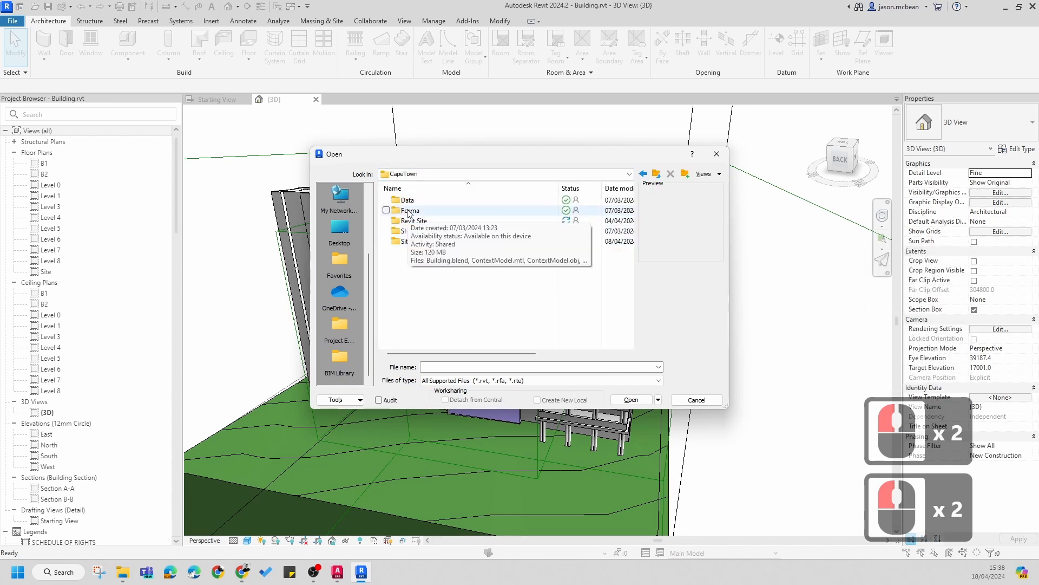
double_click(402, 220)
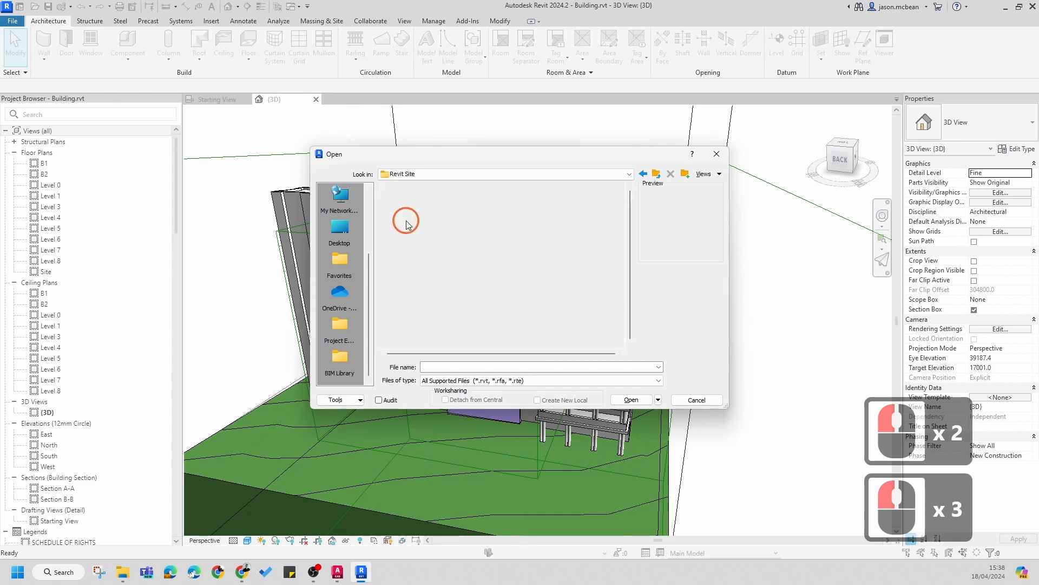
double_click(403, 199)
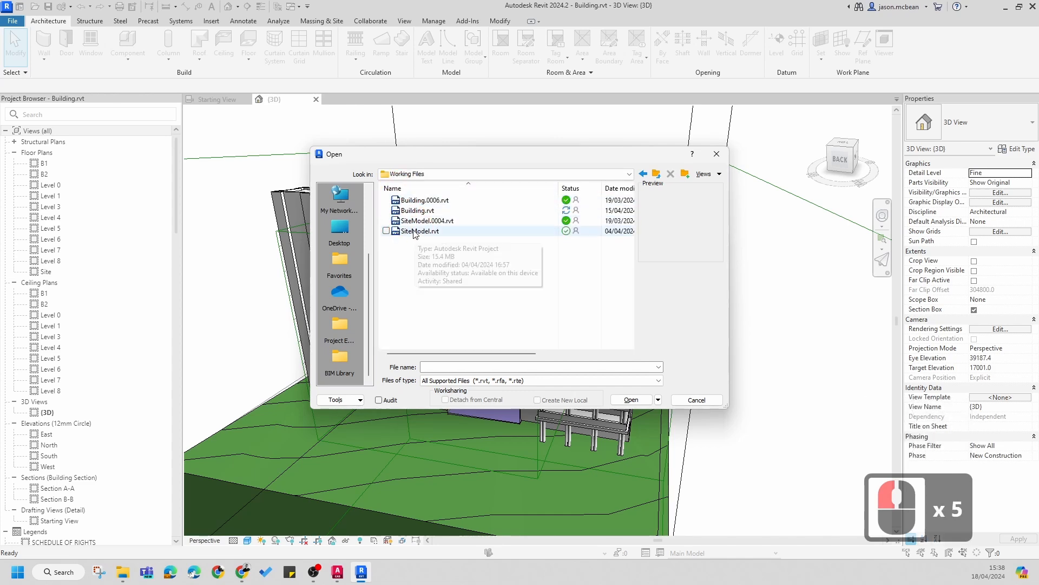
left_click(413, 232)
Step: Open SiteModel.rvt, agreeing to unload it as a link and ignoring the unresolved references
left_click(631, 403)
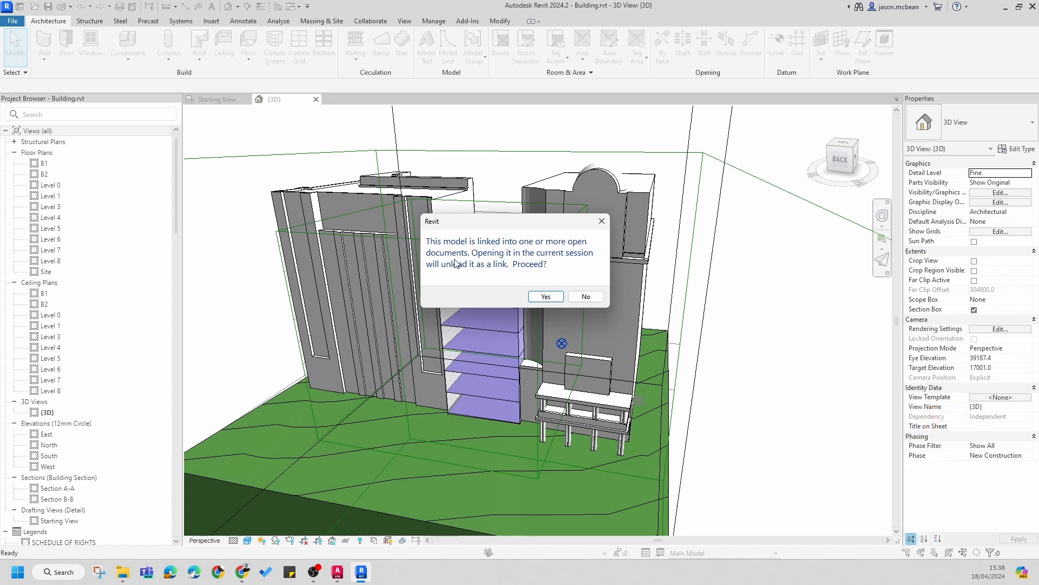
left_click(546, 297)
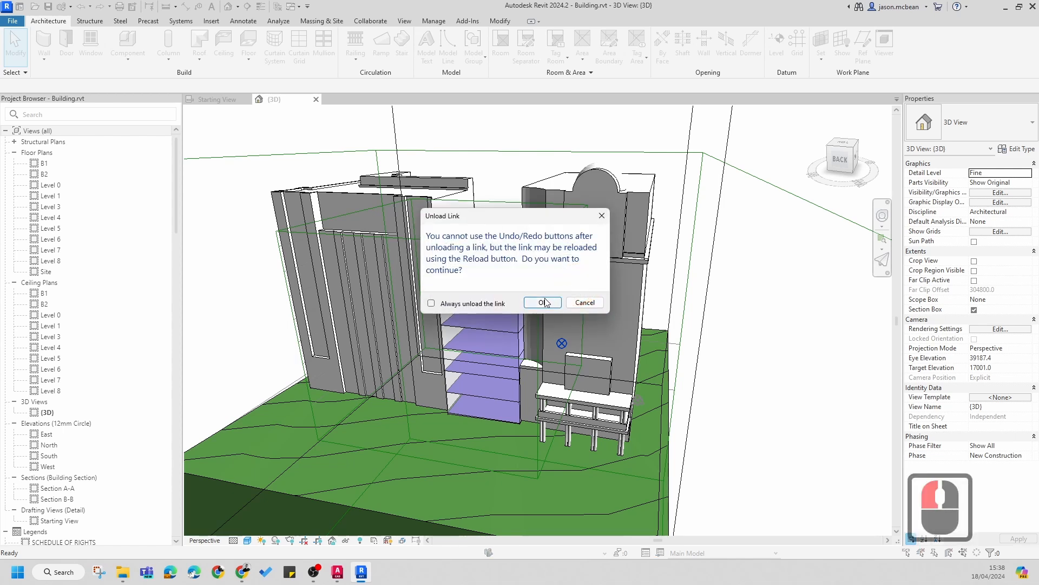
left_click(544, 302)
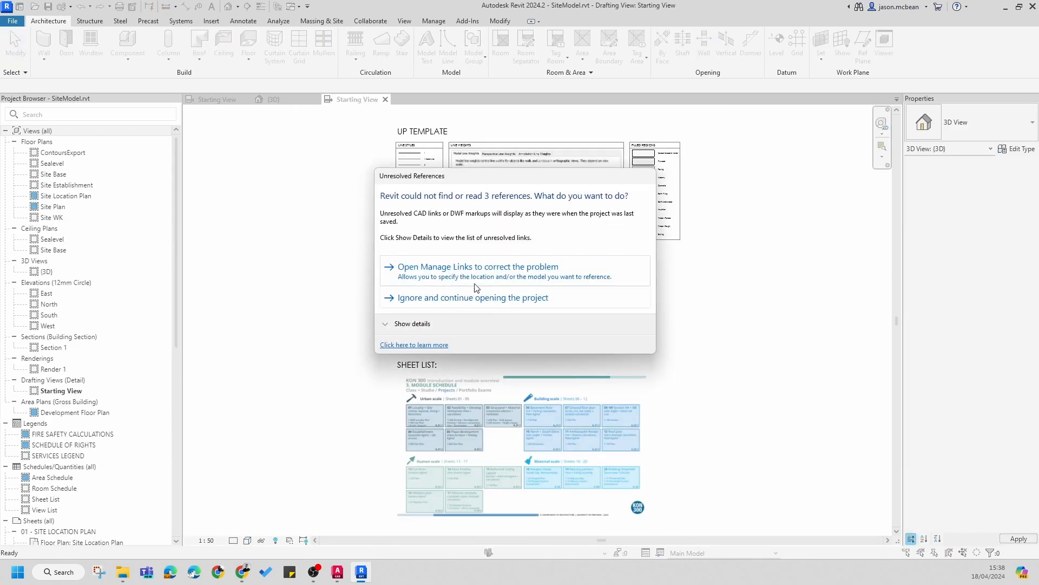
left_click(446, 298)
Step: Switch between the open view tabs of the building and site model files to compare them
left_click(228, 99)
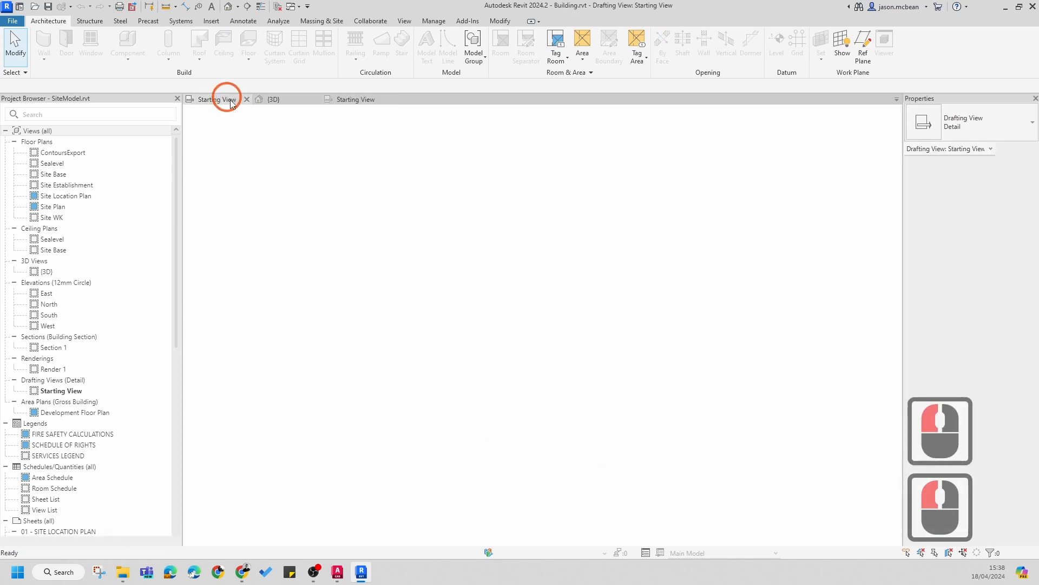
left_click(277, 101)
left_click(228, 102)
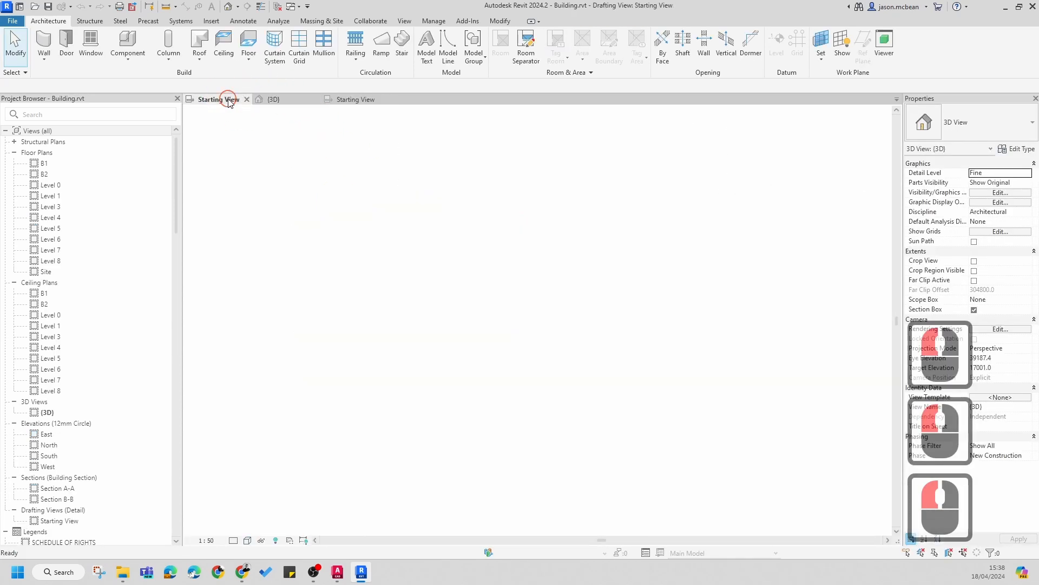
left_click(223, 100)
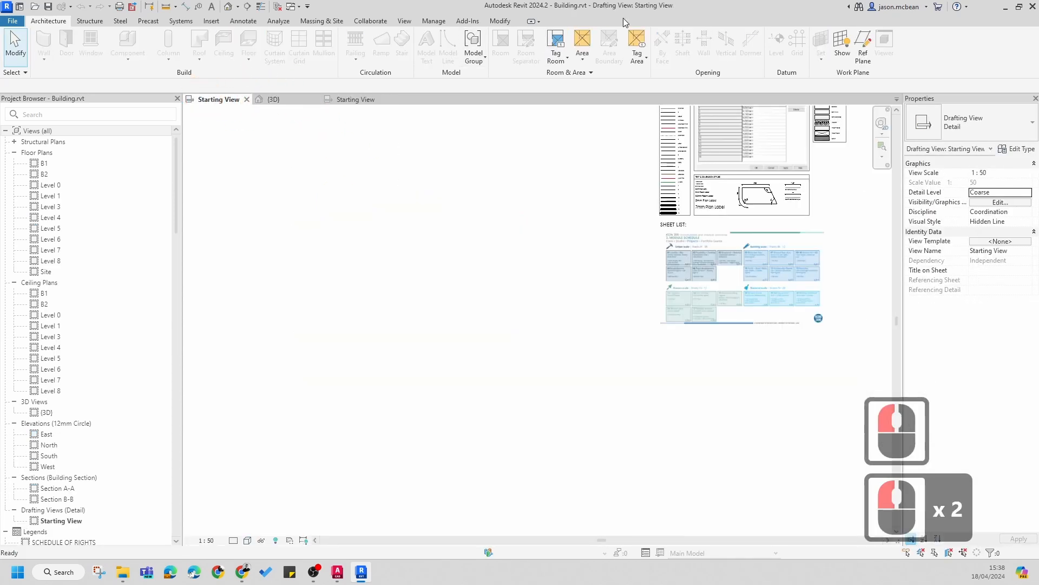
left_click(358, 99)
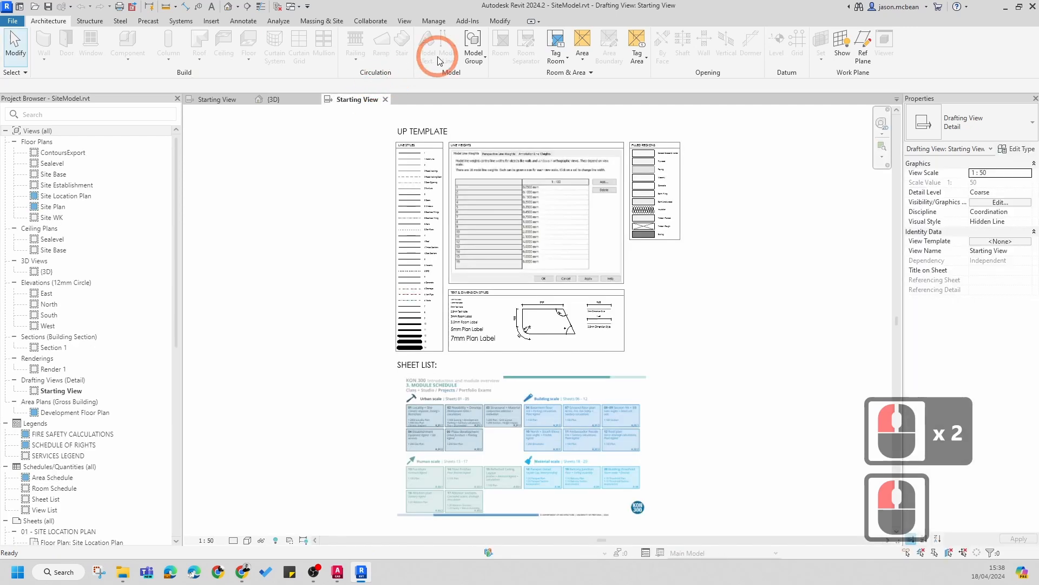
left_click(287, 103)
left_click(535, 221)
scroll(640, 290, "down", 8)
left_click(700, 353)
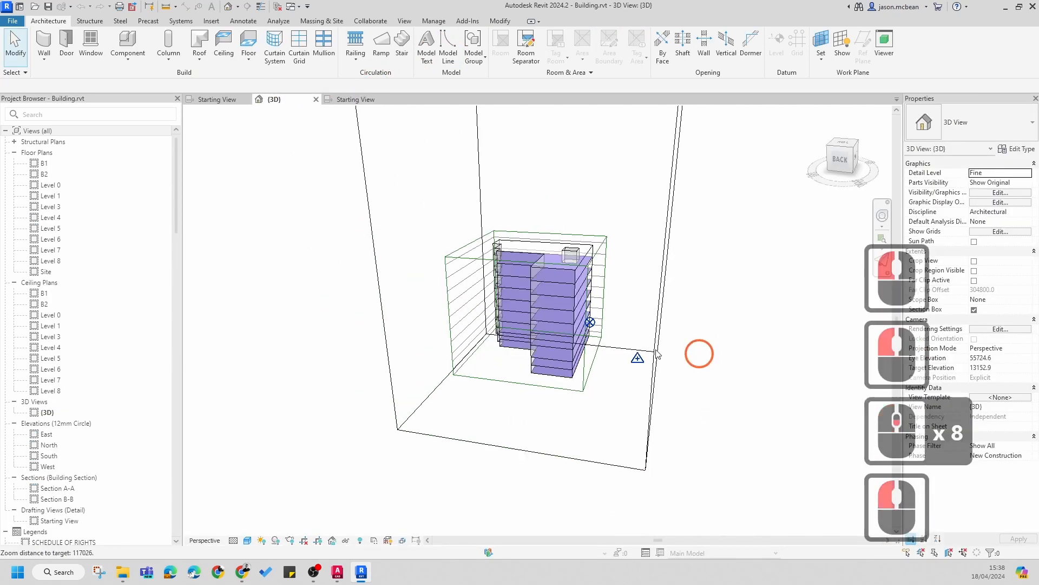
Step: Try to reload the SiteModel.rvt link from Manage Links, then close the dialog
scroll(645, 318, "down", 5)
middle_click_drag(644, 317, 651, 289, "shift")
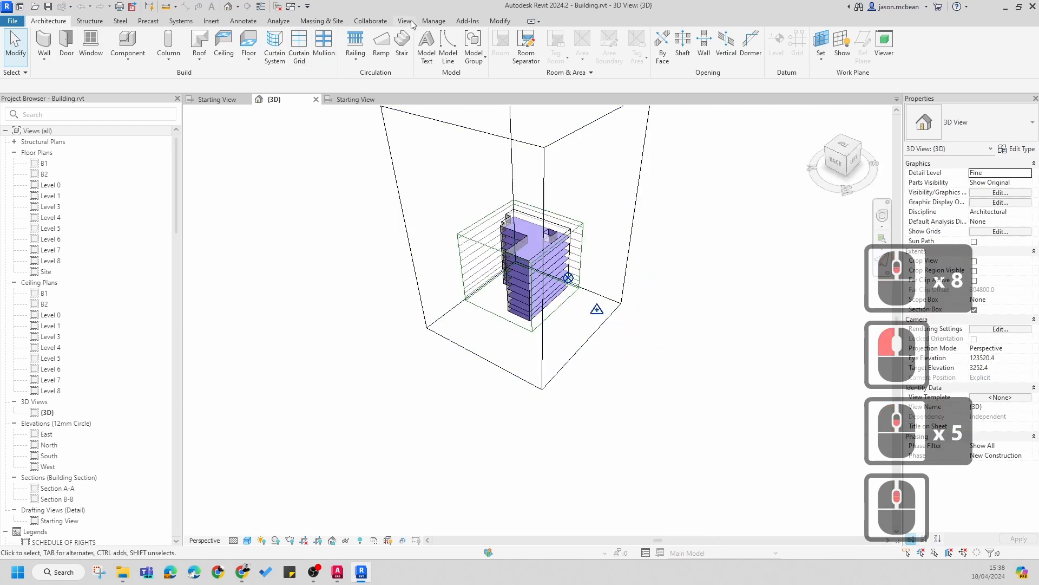
left_click(431, 23)
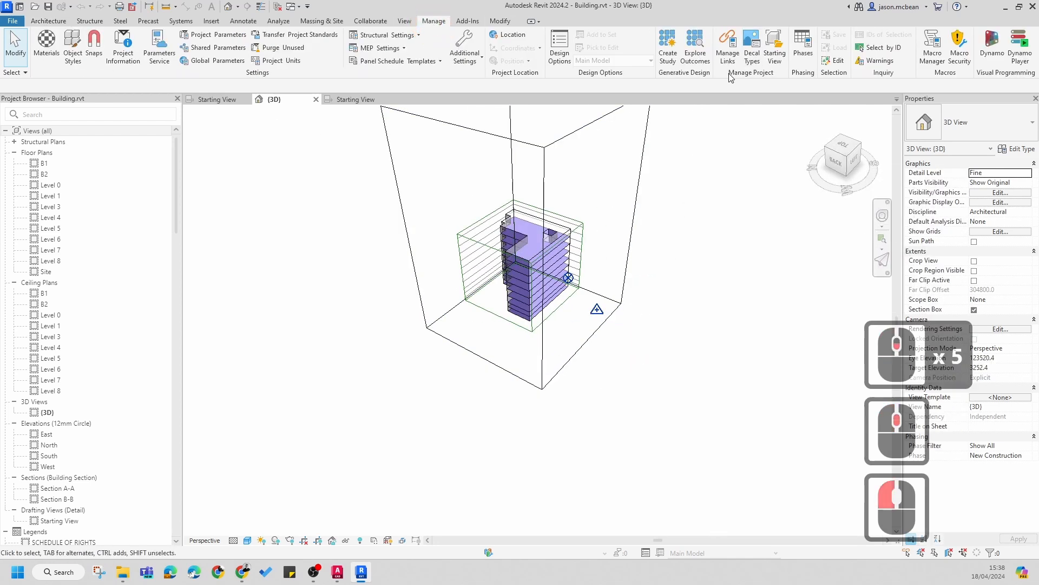
left_click(728, 56)
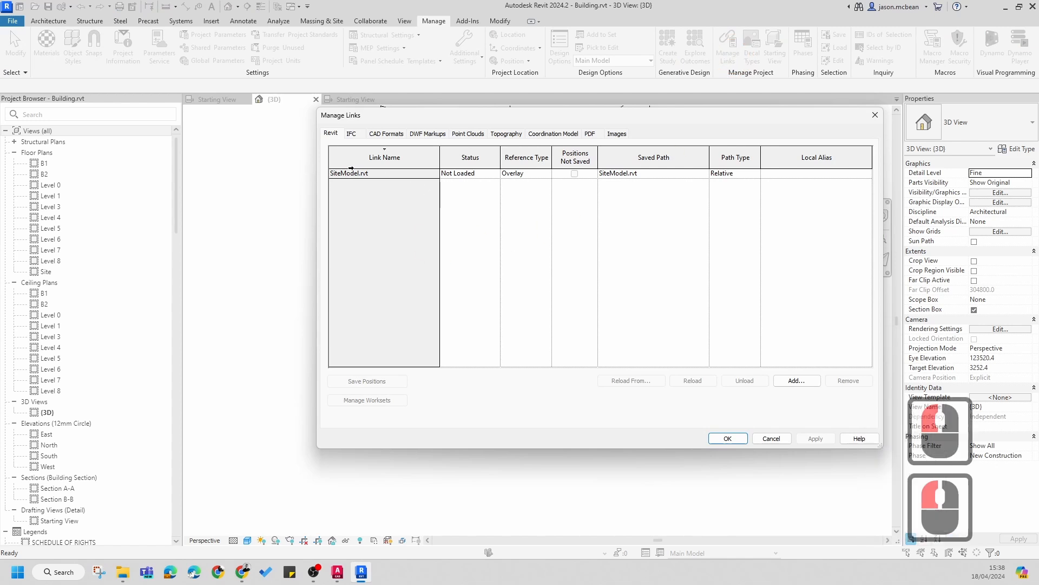
left_click(344, 173)
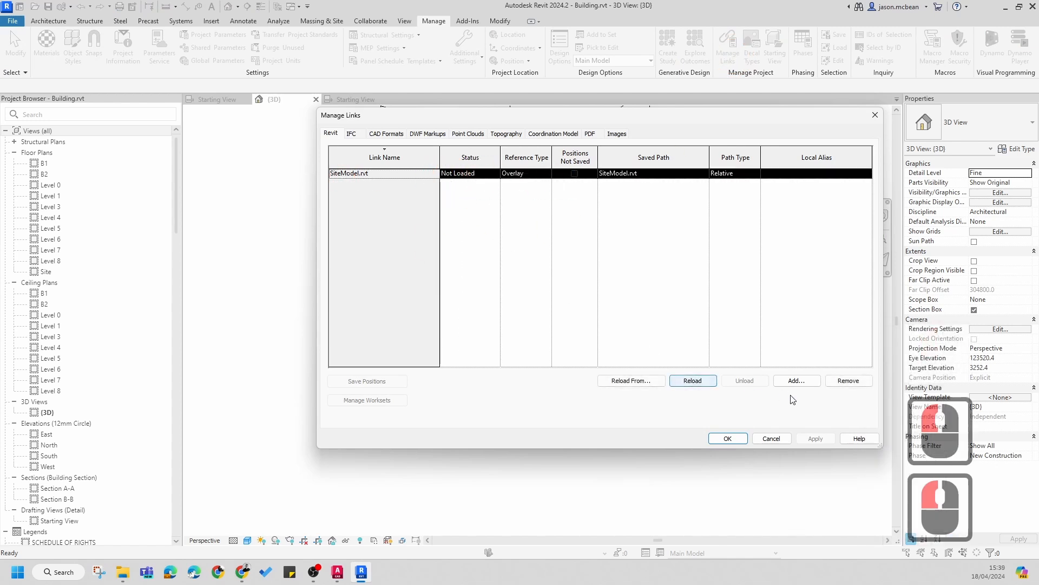
left_click(694, 381)
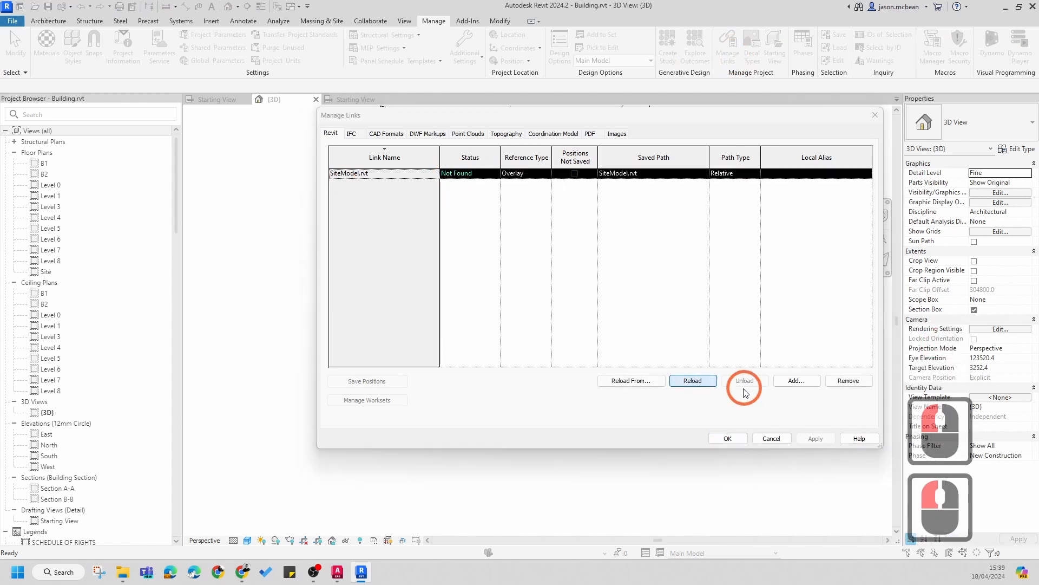
key("Escape")
key("Escape")
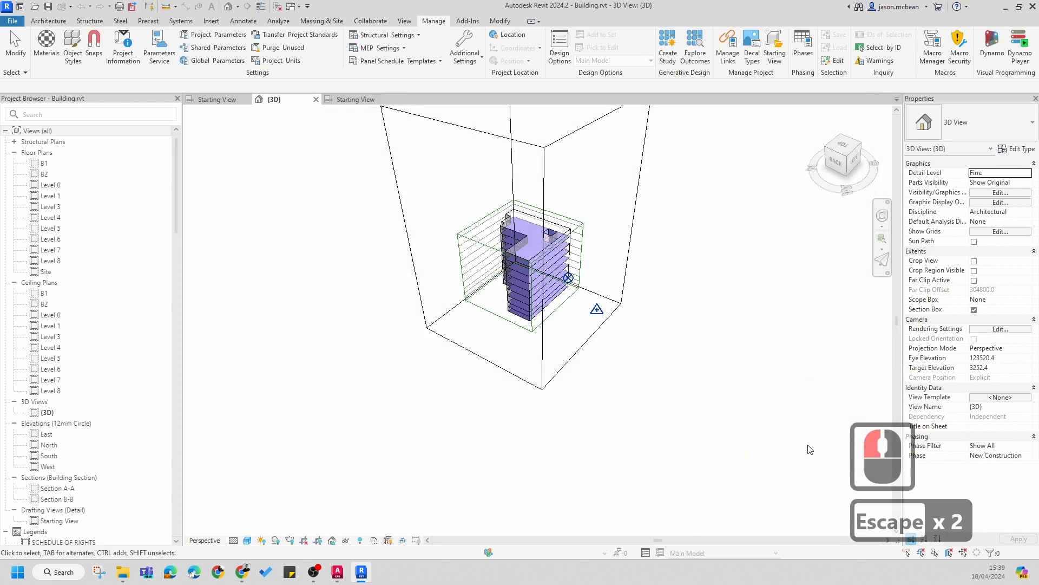
scroll(684, 343, "up", 1)
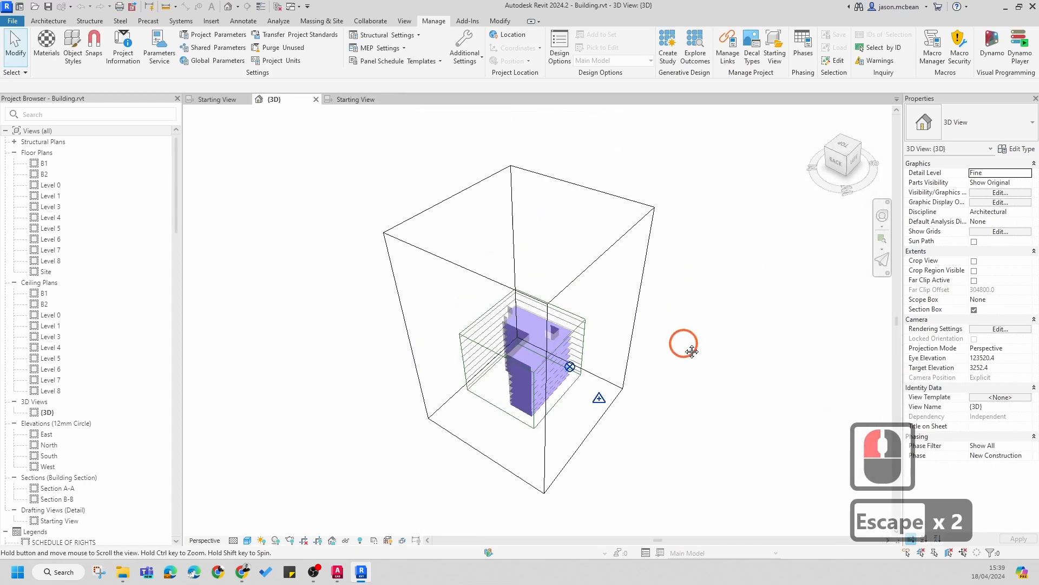
scroll(523, 390, "up", 6)
scroll(522, 390, "up", 1)
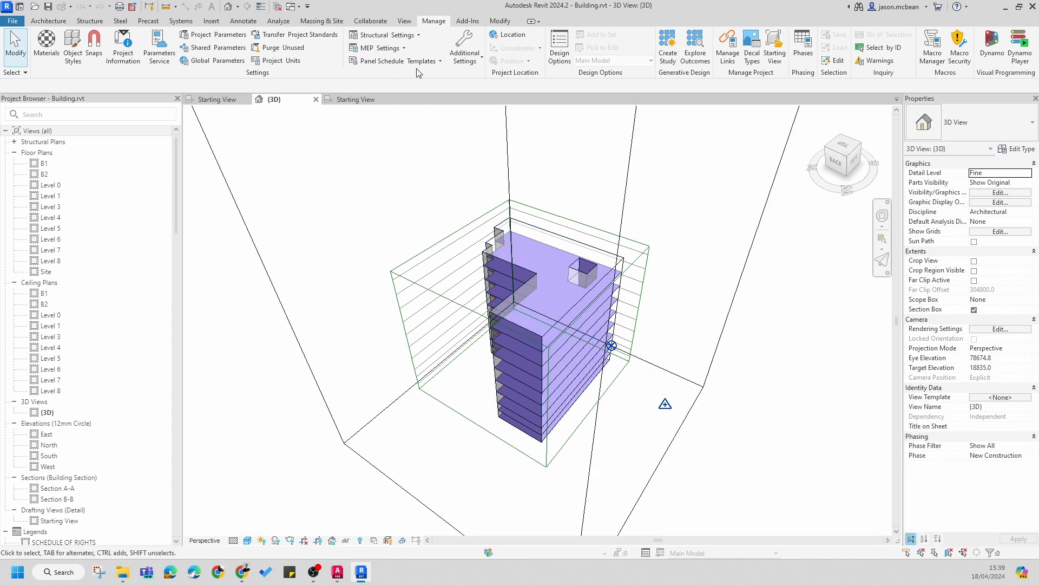
scroll(331, 202, "down", 6)
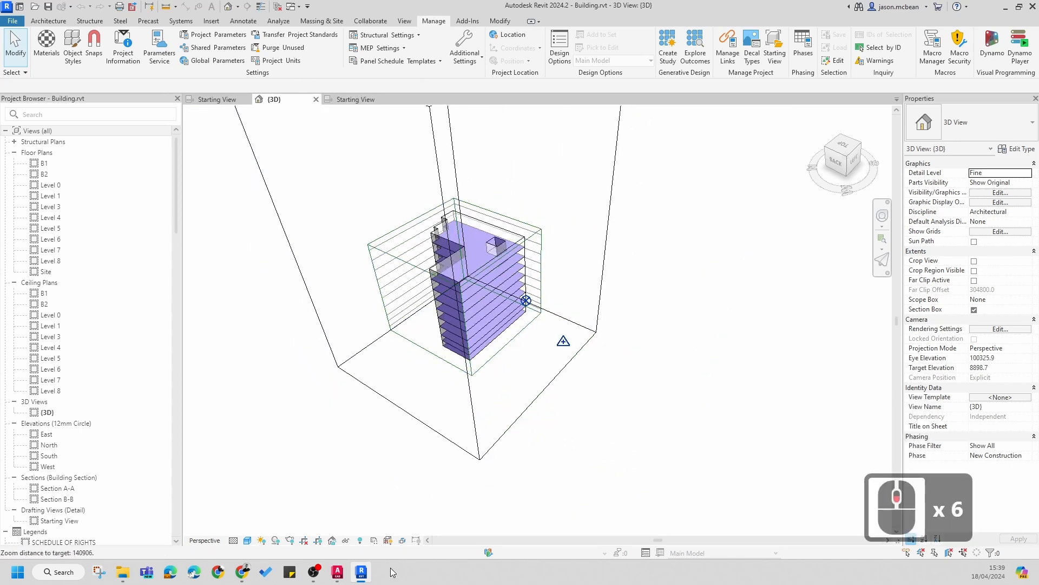
right_click(362, 576)
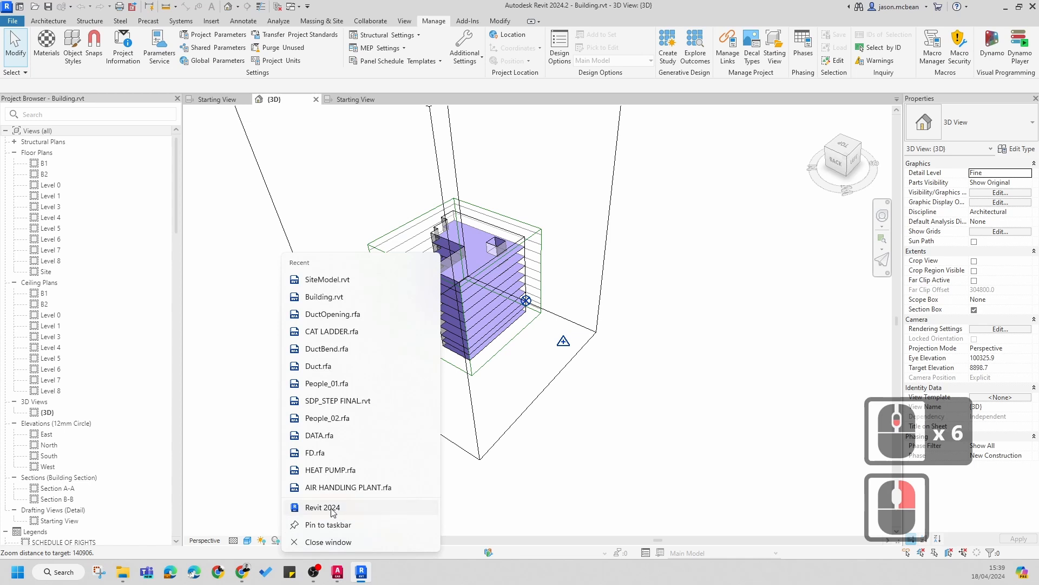
left_click(332, 508)
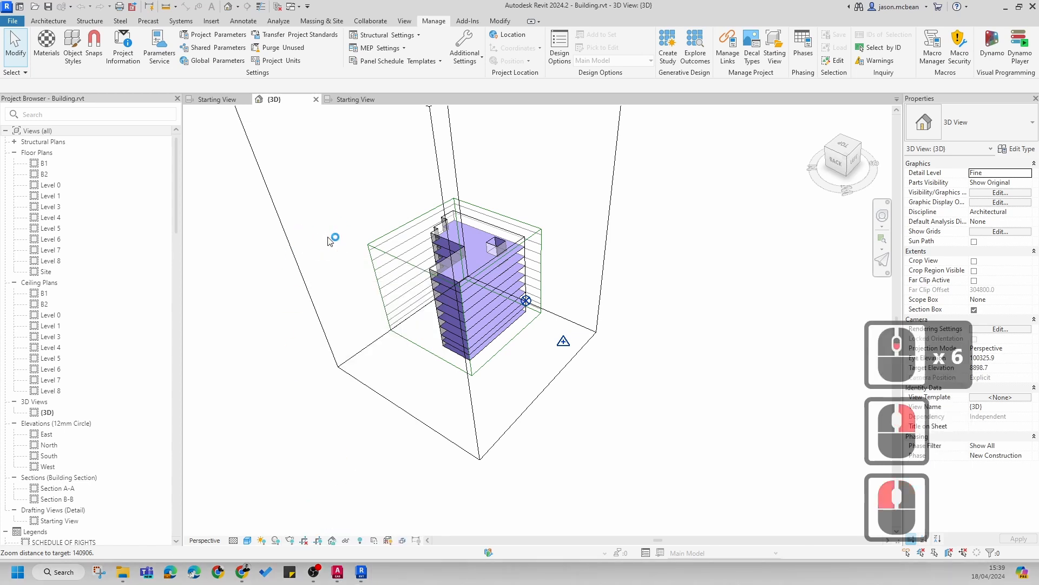
left_click(361, 573)
right_click(361, 573)
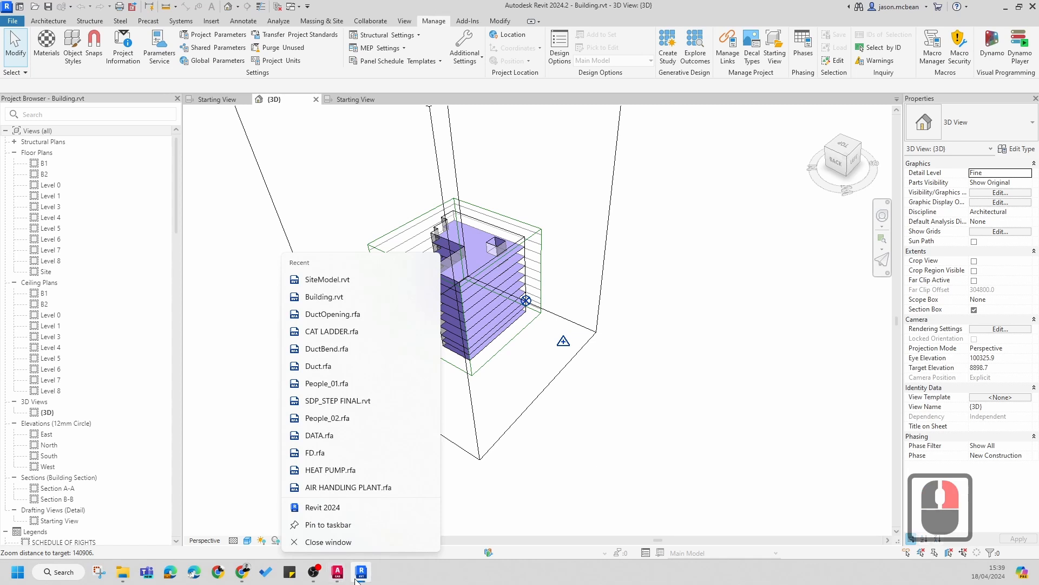
left_click(621, 456)
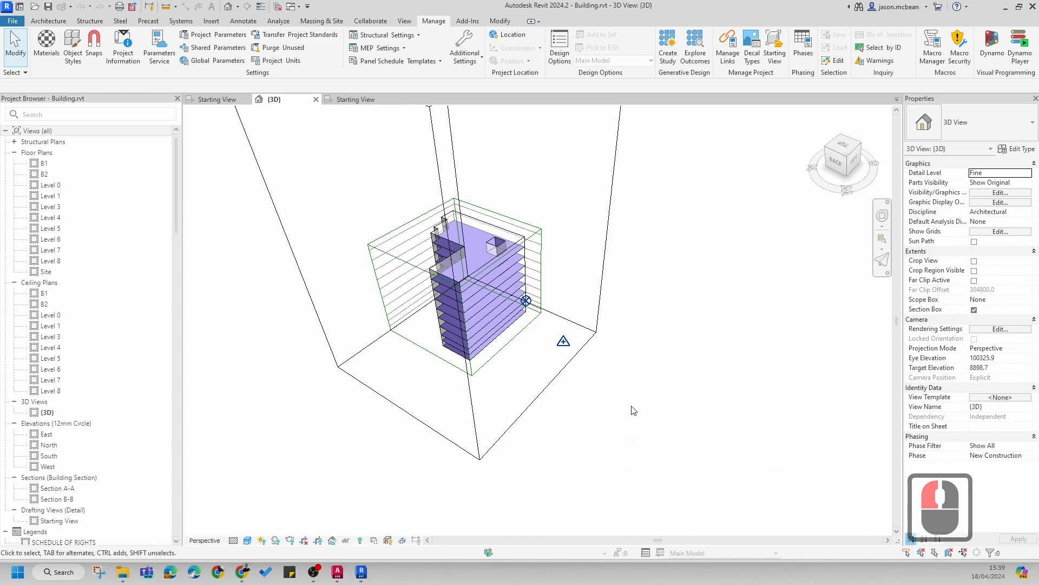
Step: Try again to reload the SiteModel.rvt link from Manage Links and confirm the dialog
left_click(726, 67)
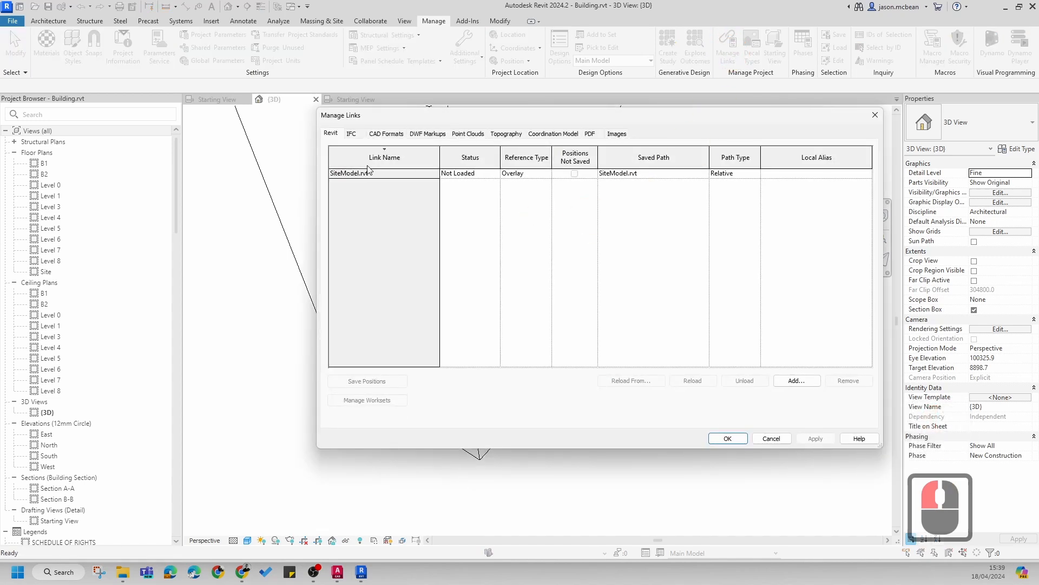
left_click(348, 173)
left_click(684, 380)
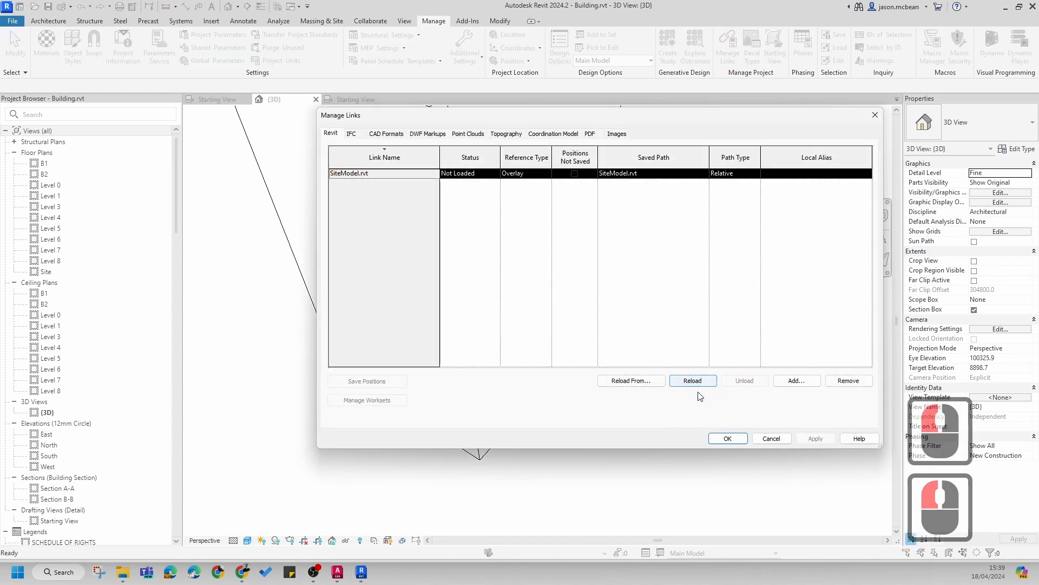
left_click(726, 439)
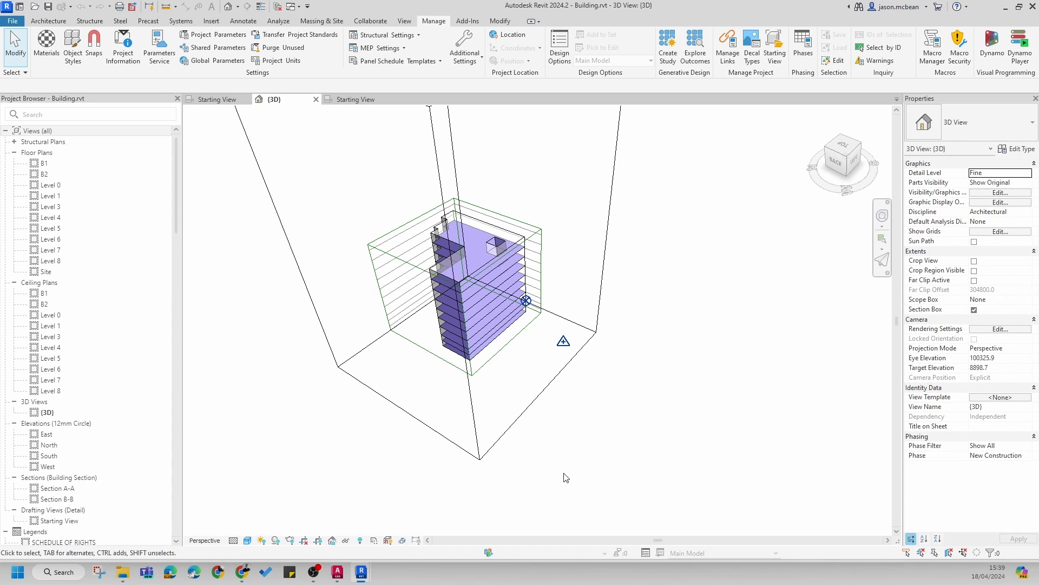
Step: Check the other open Revit and AutoCAD windows through the taskbar
left_click(357, 575)
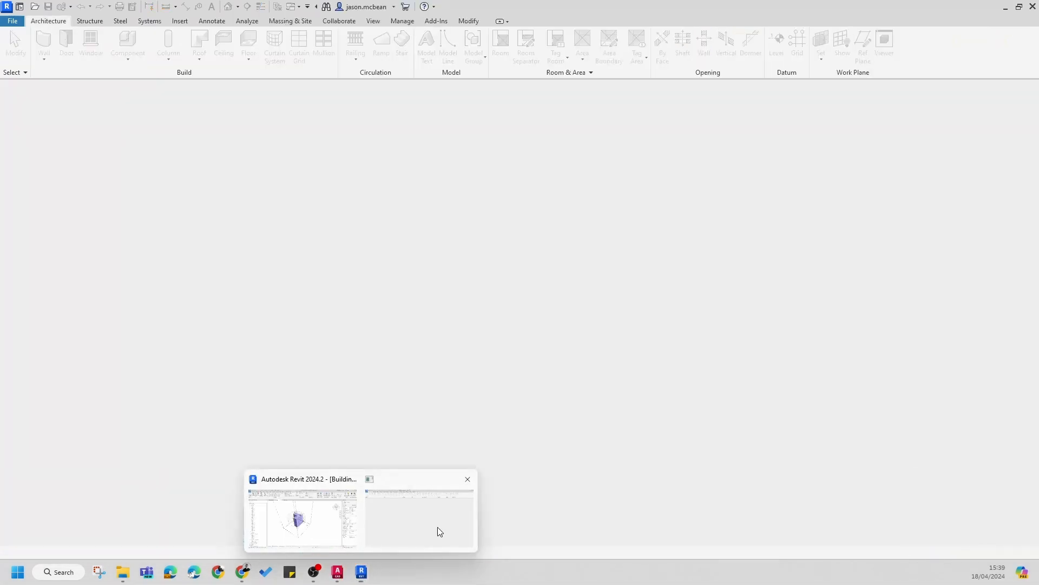
left_click(436, 531)
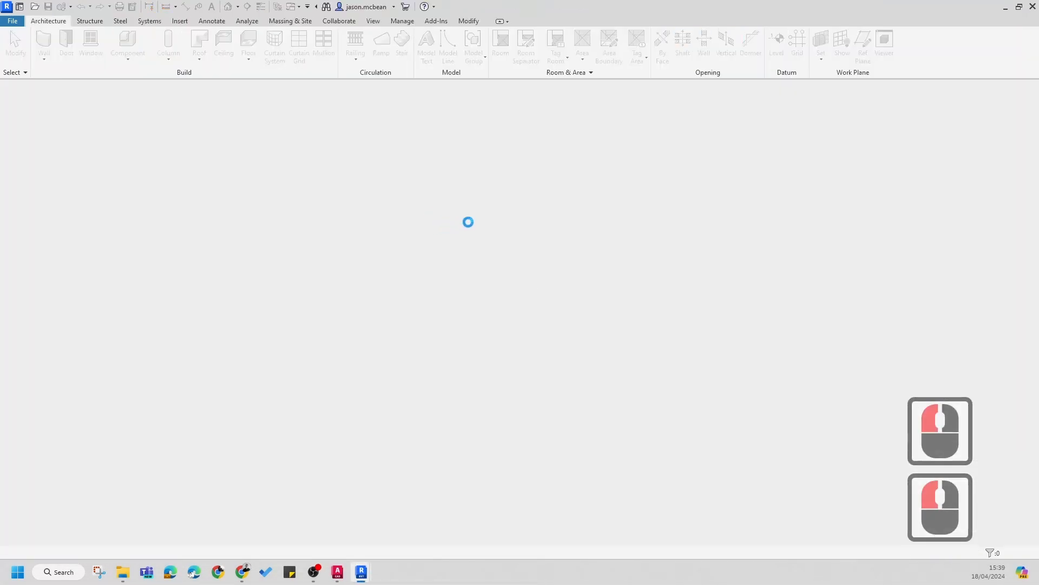
left_click(362, 573)
left_click(302, 533)
left_click(230, 232)
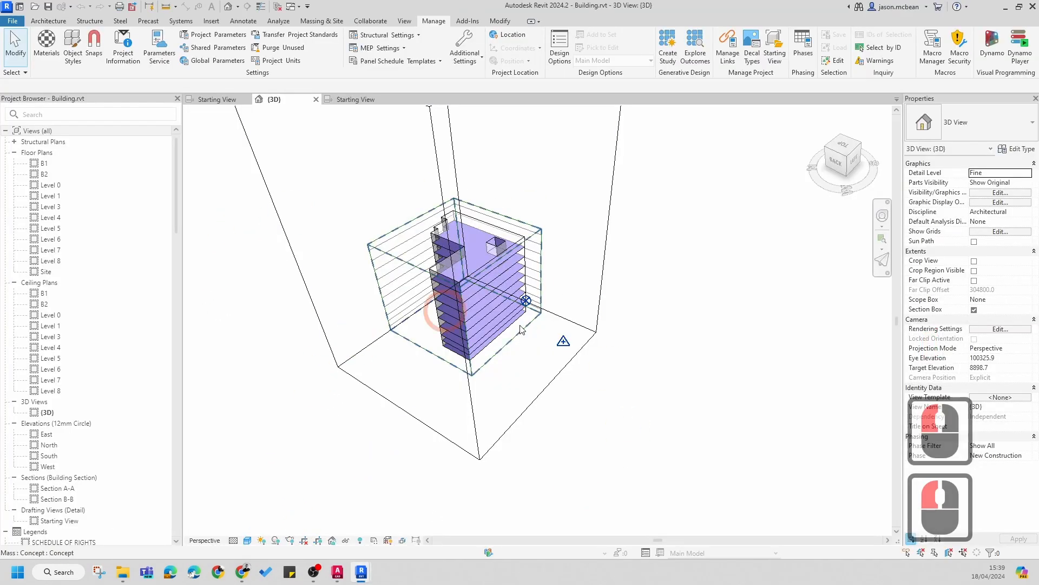
Step: Close AutoCAD without saving the open drawings
right_click(338, 572)
left_click(310, 542)
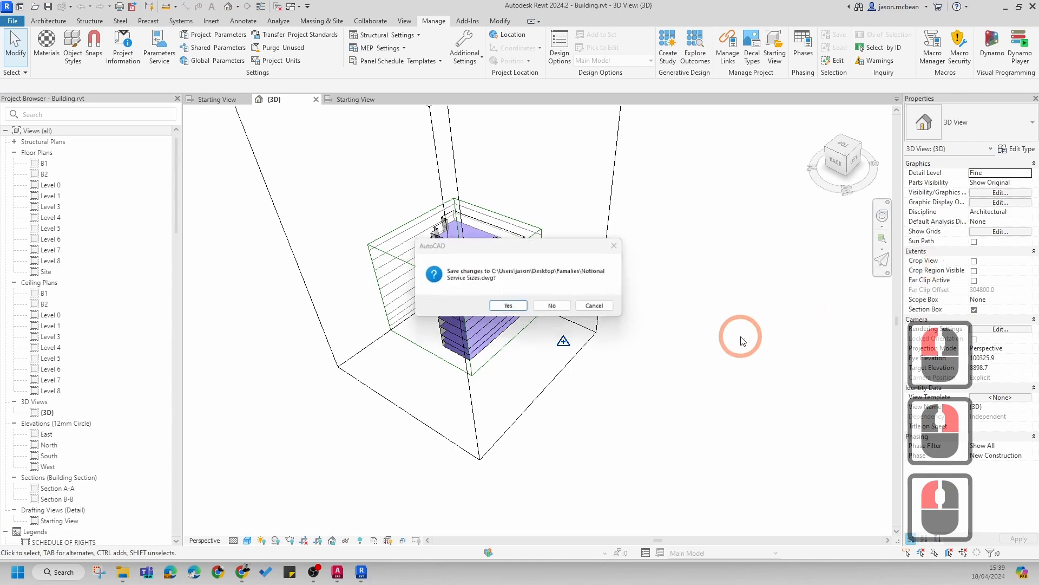
left_click(557, 307)
left_click(794, 294)
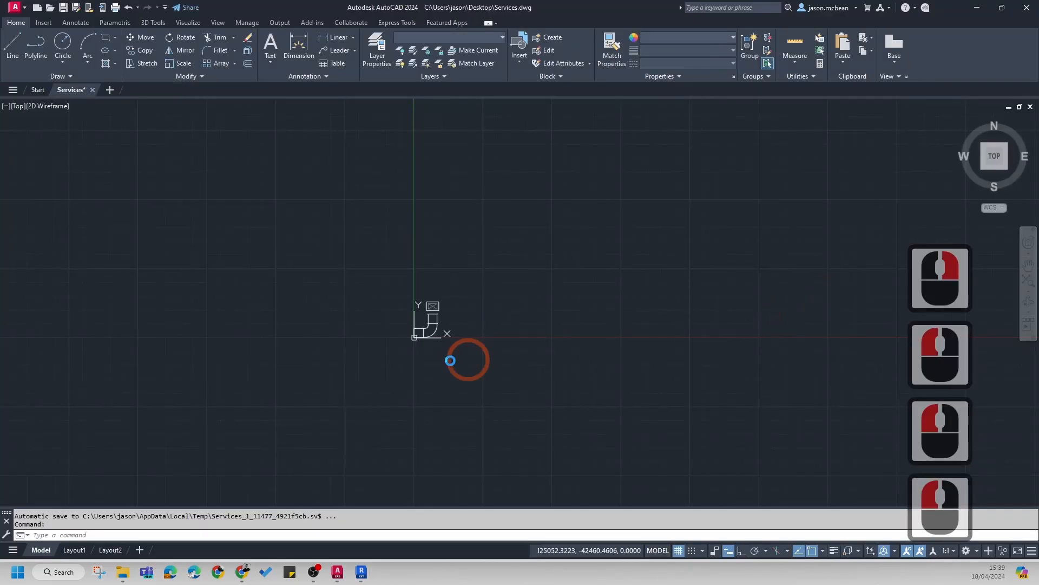
left_click(558, 308)
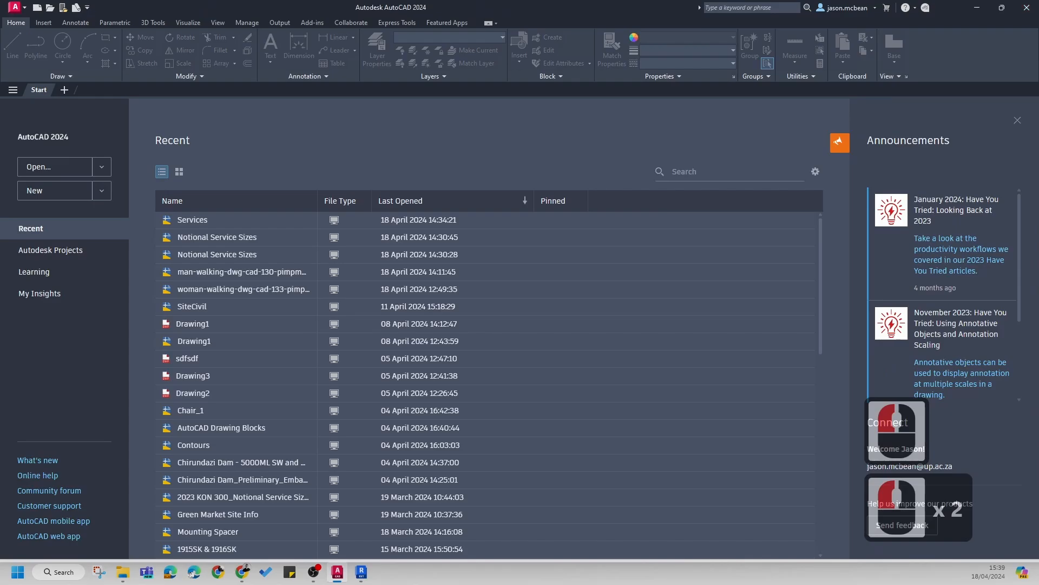
left_click(1027, 7)
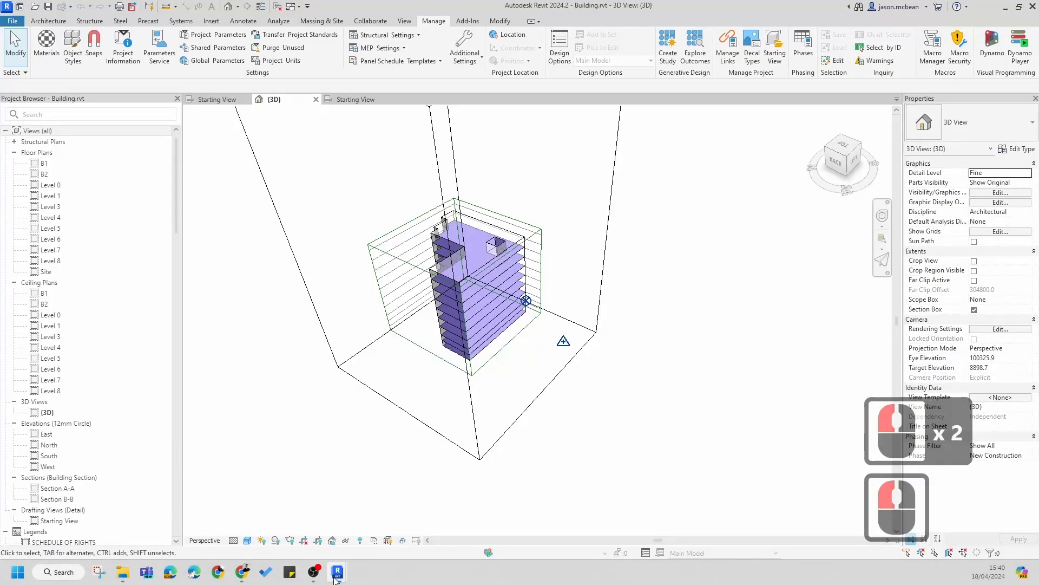
Step: Close the second, empty Revit window
left_click(337, 576)
left_click(439, 512)
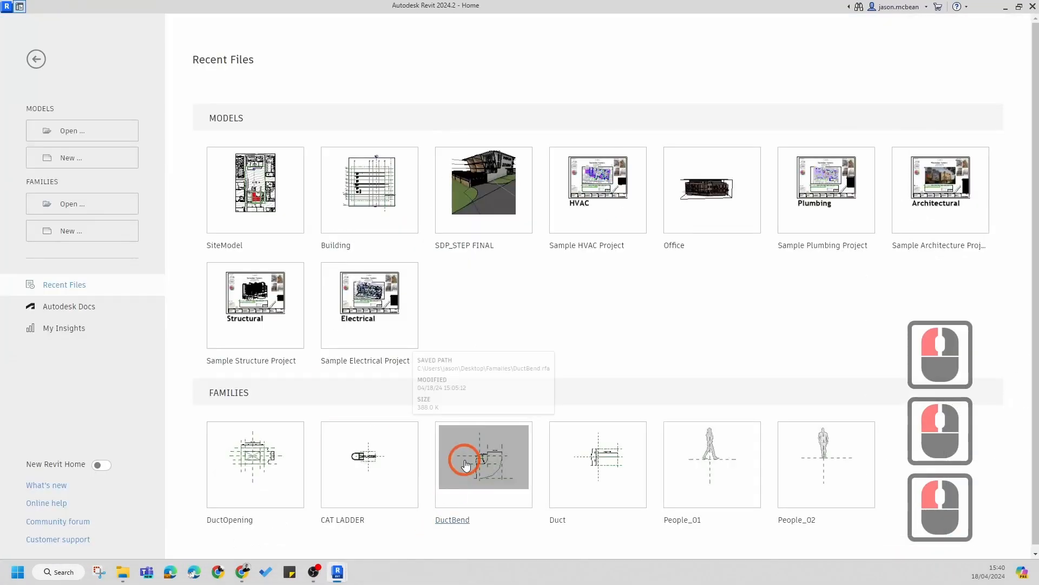
left_click(1030, 7)
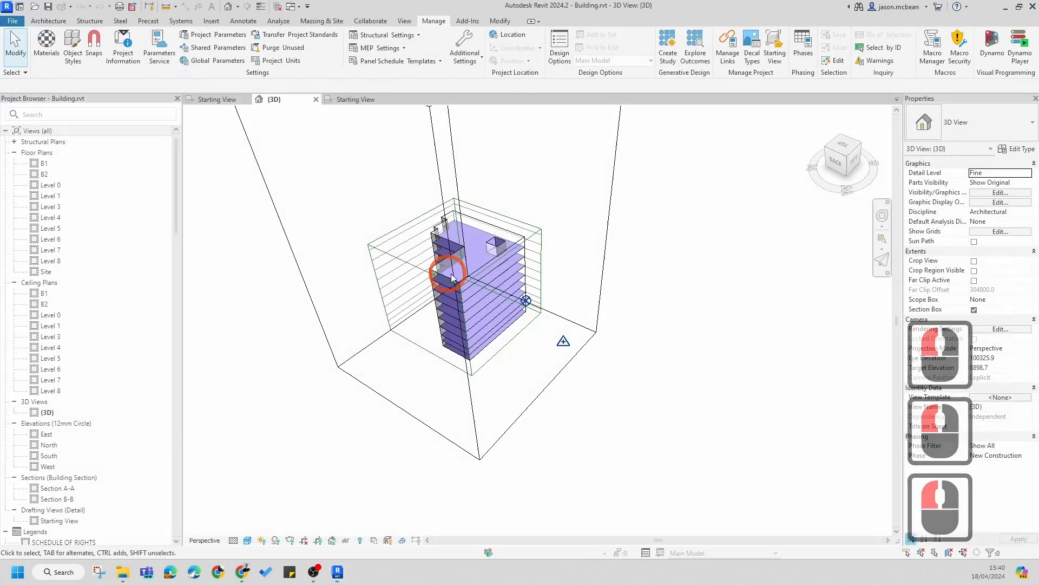
Step: Close the open SiteModel.rvt view tabs so only the building file remains
left_click(350, 101)
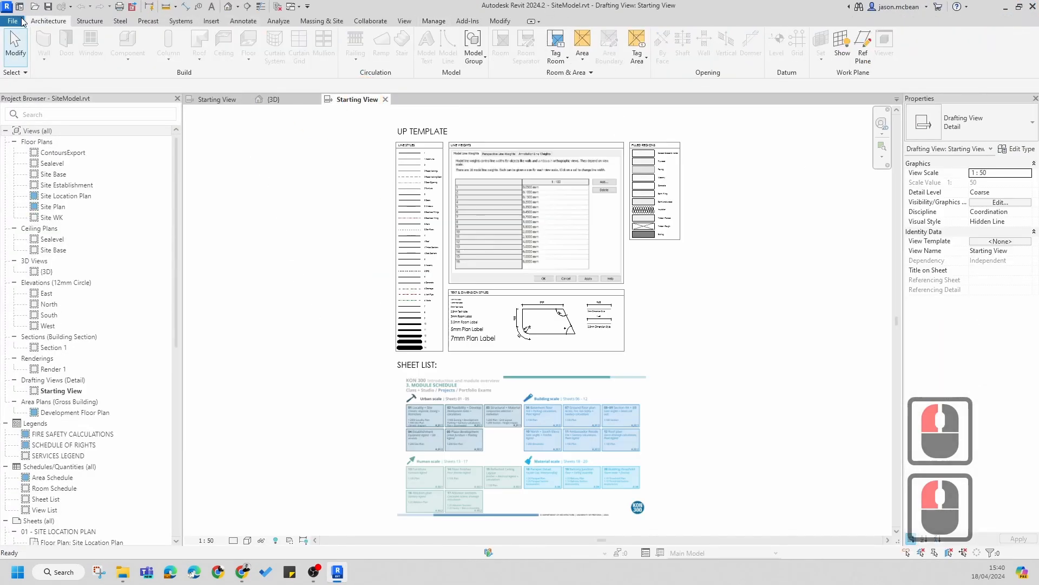
left_click(385, 100)
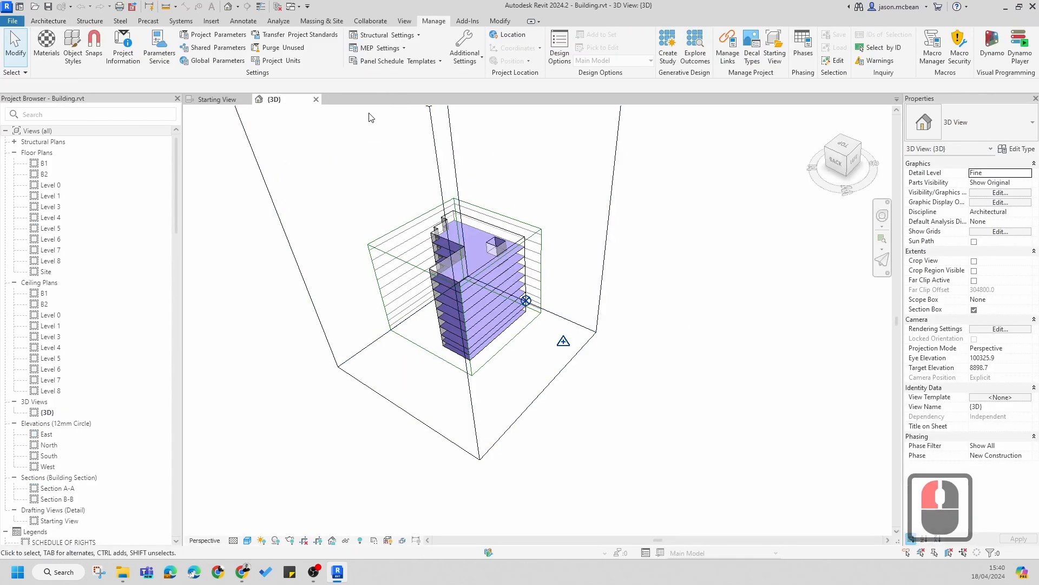
Step: Reload the SiteModel.rvt link from Manage Links and confirm the dialog
left_click(726, 48)
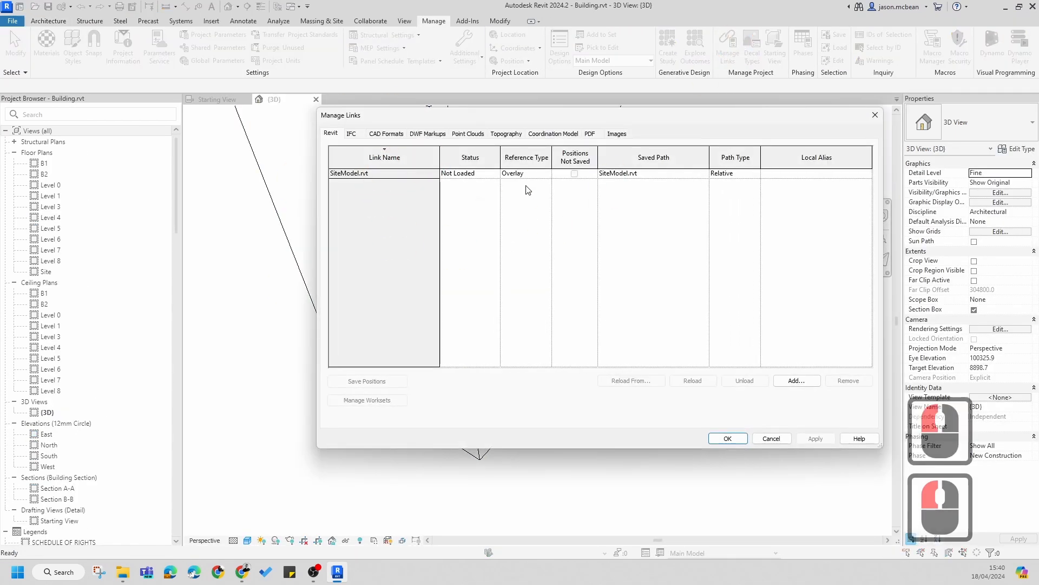
left_click(355, 173)
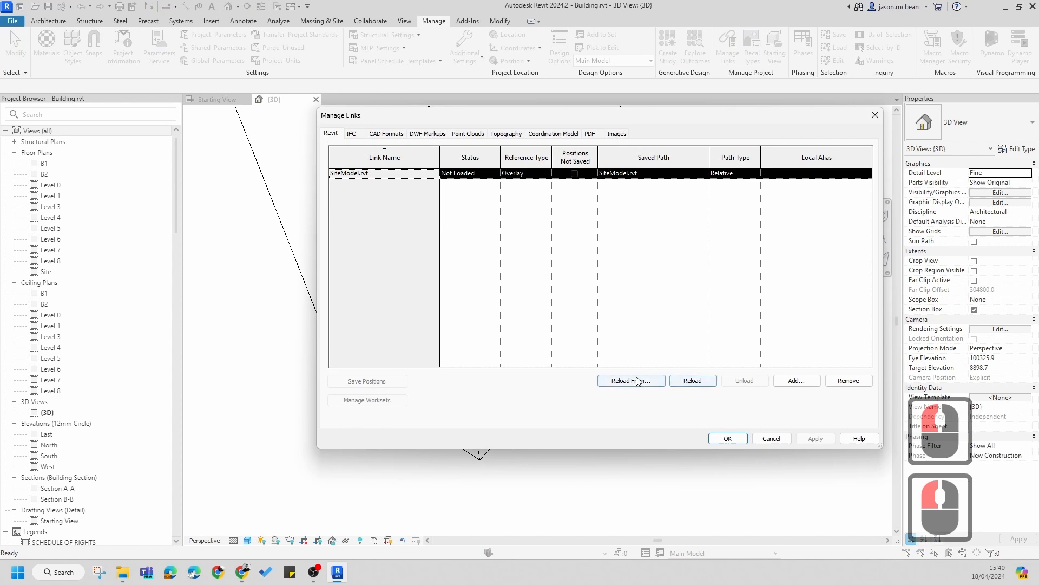
left_click(693, 381)
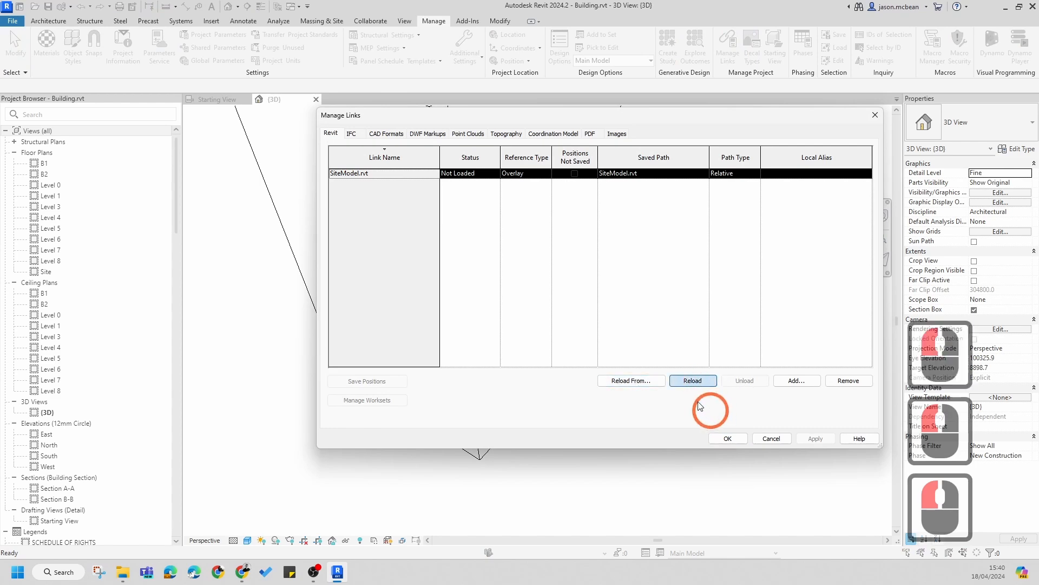
left_click(728, 439)
Step: Orbit and zoom around the 3D view to inspect the reloaded site model with the building
scroll(465, 378, "up", 7)
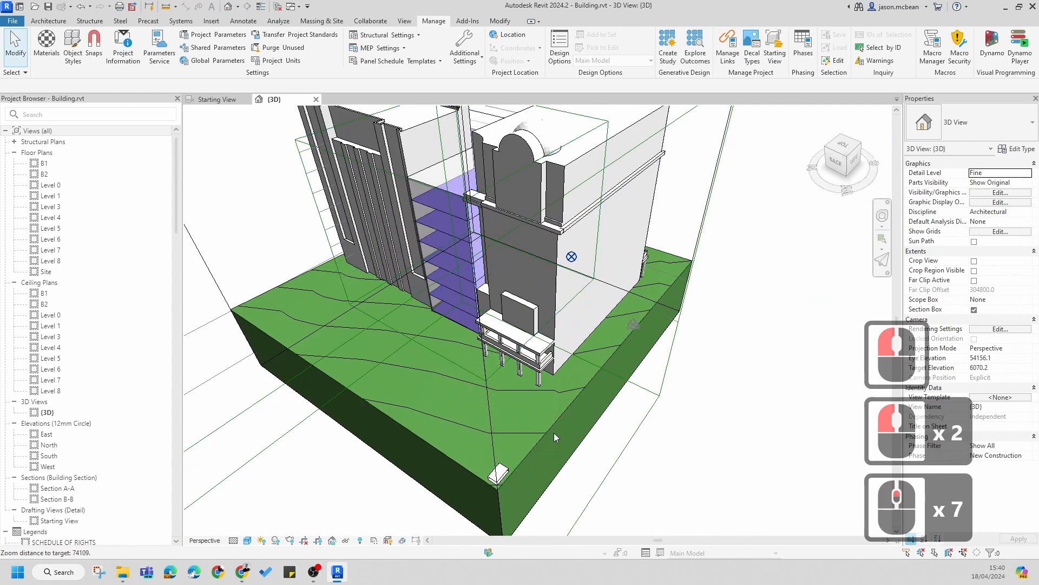
left_click(498, 430)
middle_click_drag(517, 389, 398, 320, "shift")
scroll(398, 319, "down", 11)
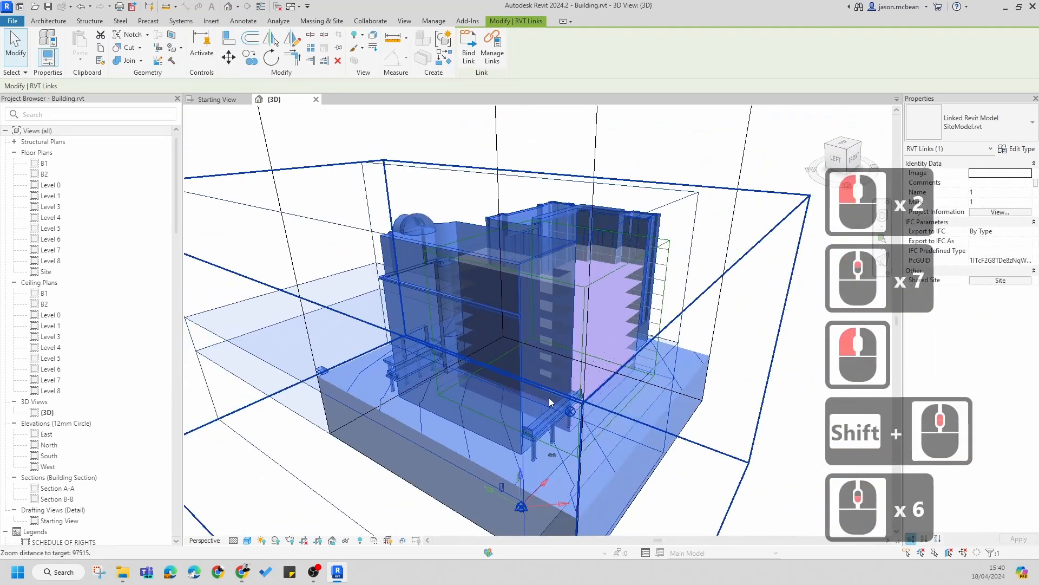
middle_click_drag(469, 447, 597, 446, "shift")
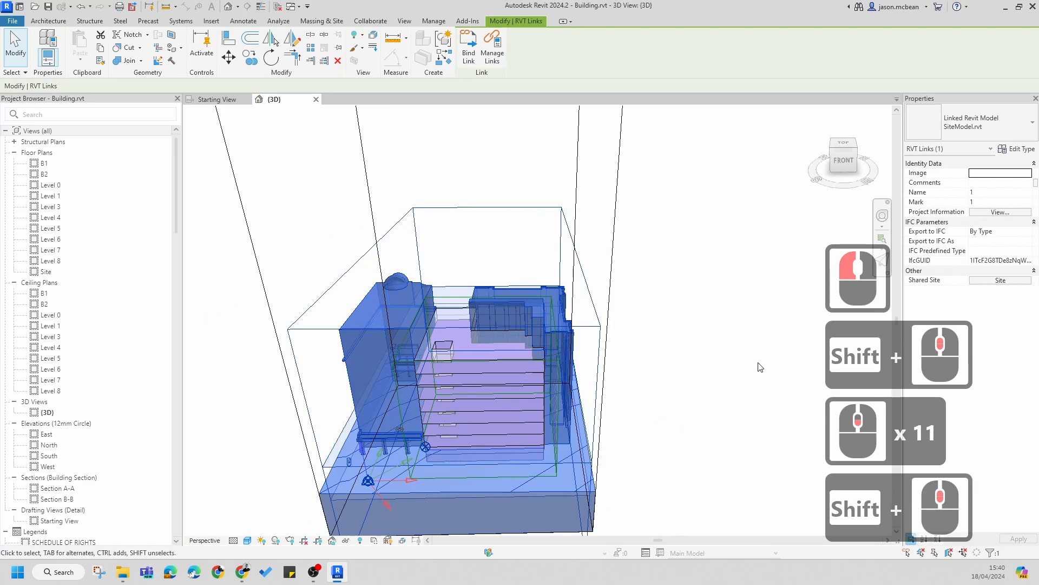
left_click(703, 359)
scroll(706, 360, "down", 7)
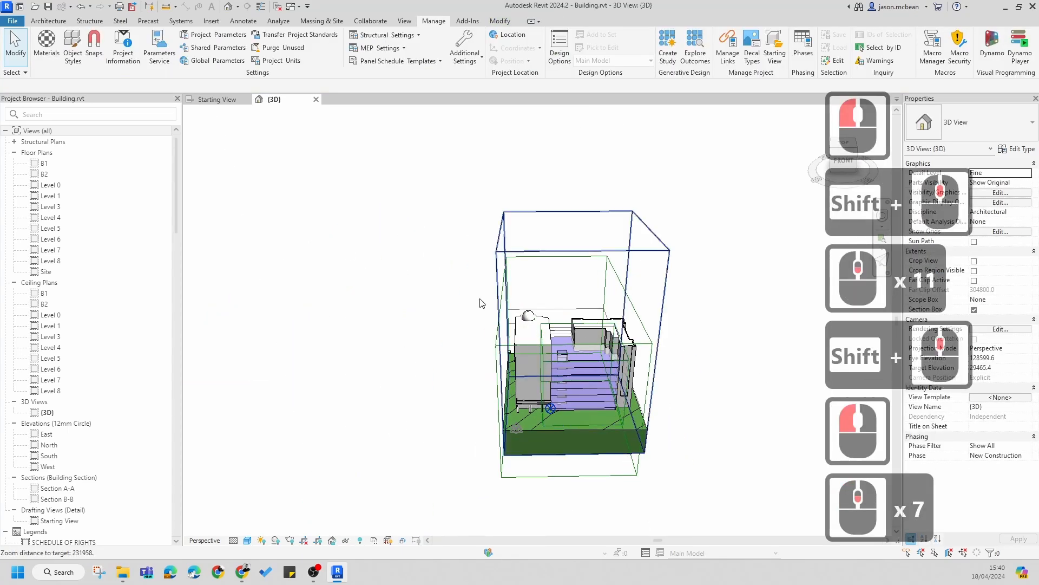
left_click(374, 169)
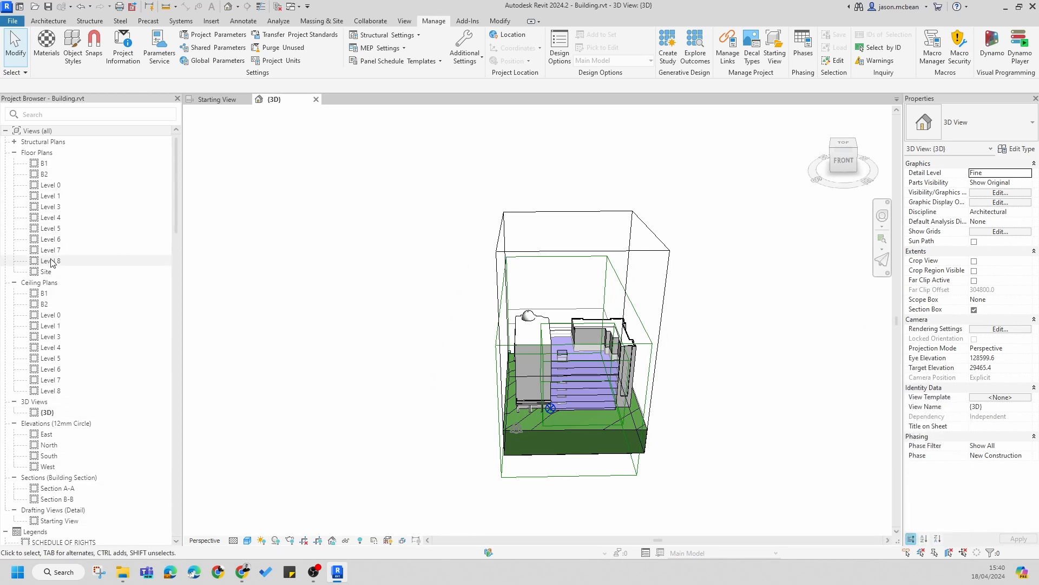
Step: Open Sections A-A and B-B and inspect the linked site model in Section B-B
double_click(56, 489)
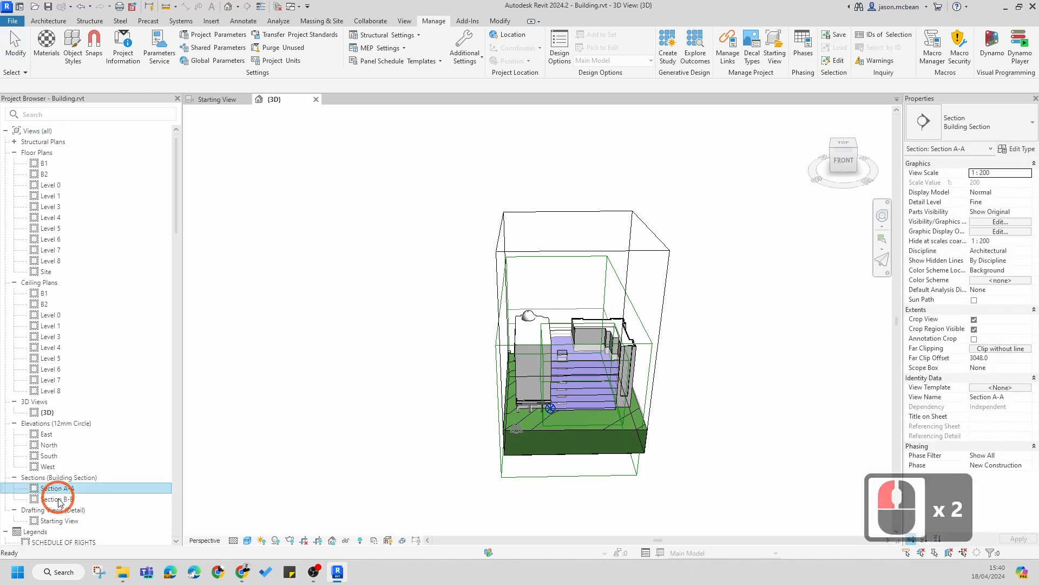
double_click(59, 499)
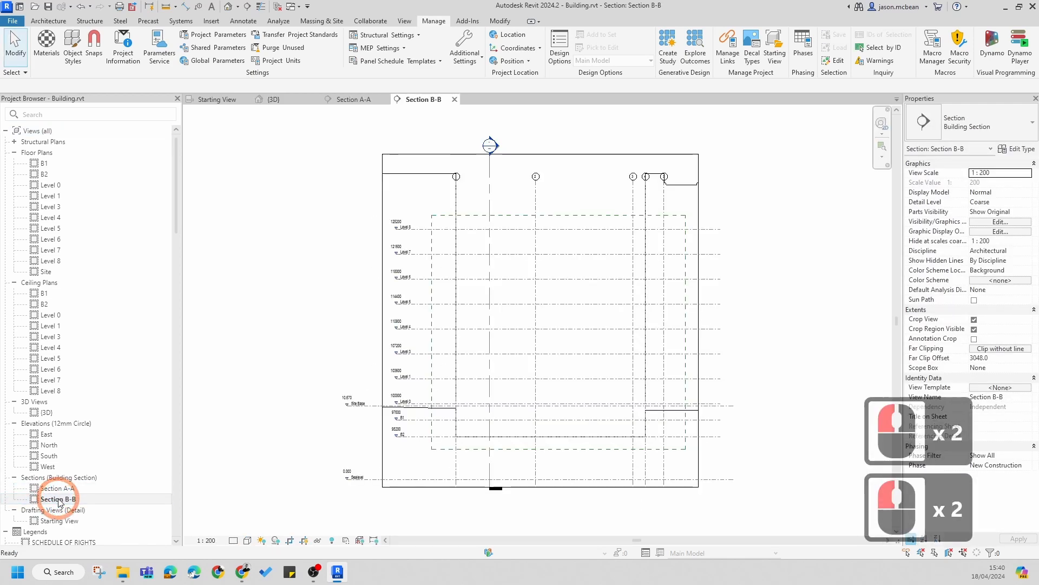
scroll(539, 447, "up", 7)
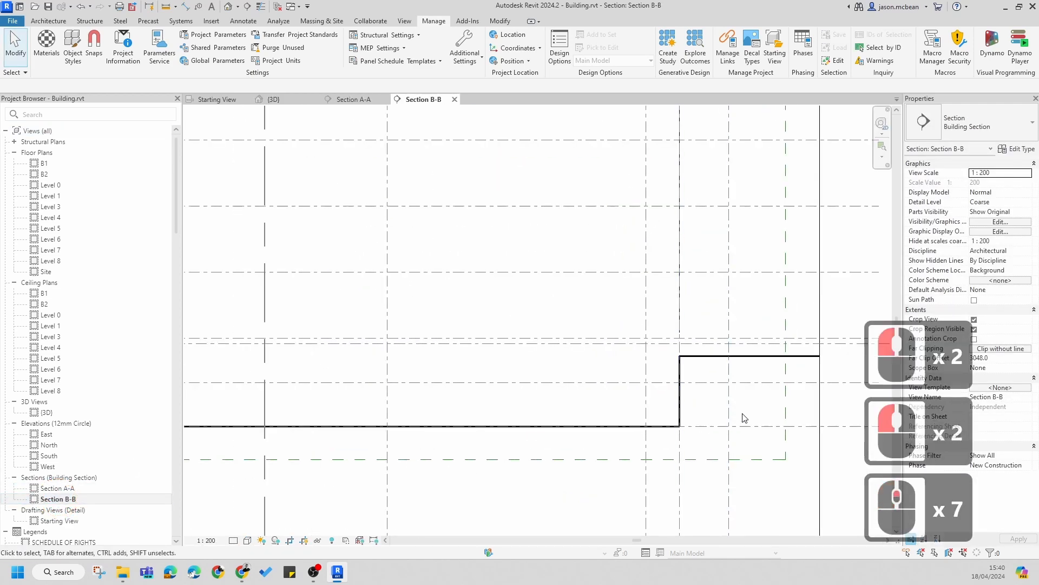
left_click(714, 360)
scroll(713, 357, "down", 9)
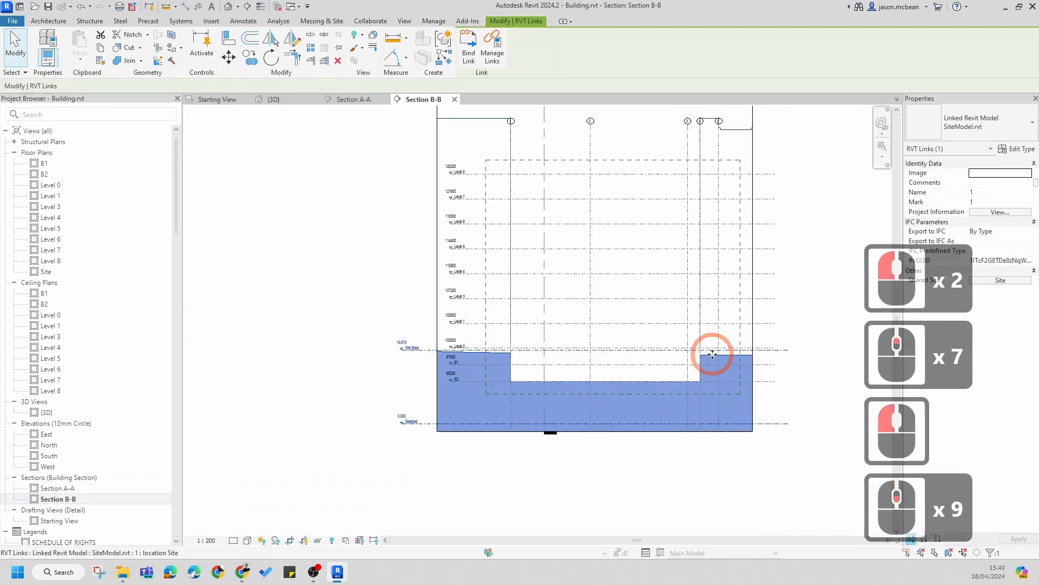
left_click(358, 308)
scroll(569, 227, "up", 3)
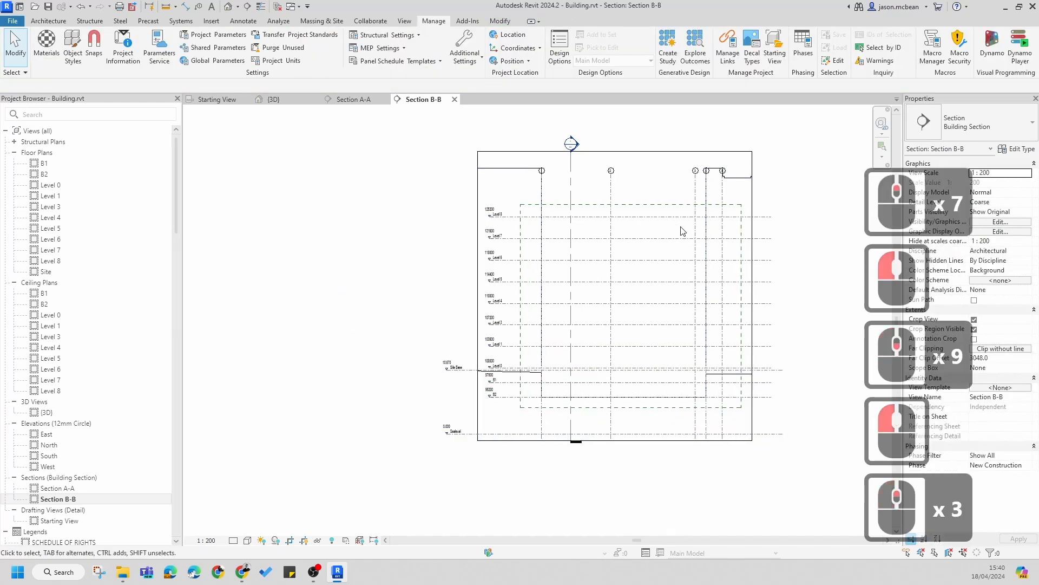
key("Escape")
scroll(513, 280, "down", 6)
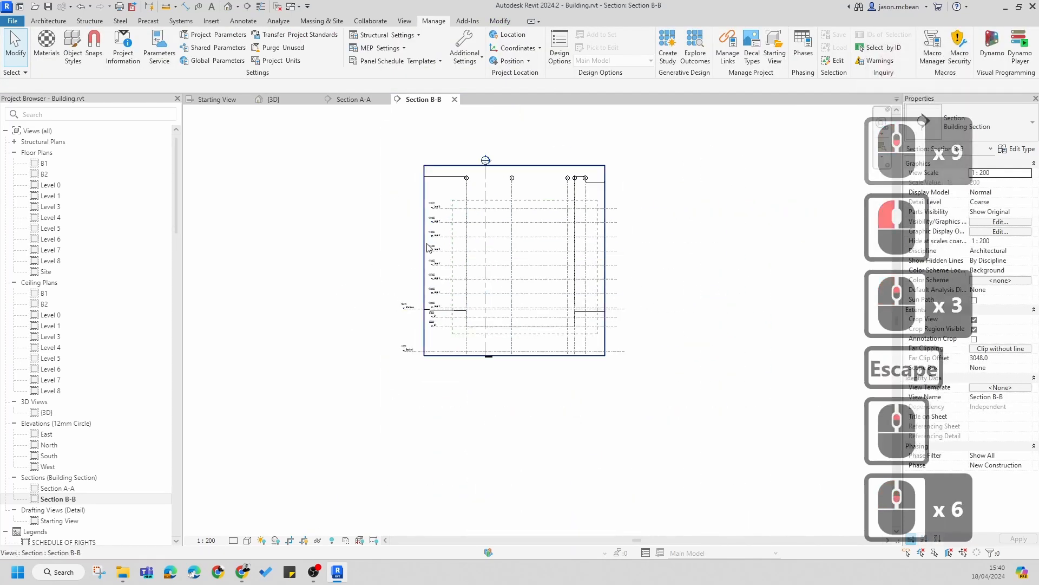
Step: Turn on the Mass category in Section B-B's visibility/graphic overrides and apply the change
key("v")
key("g")
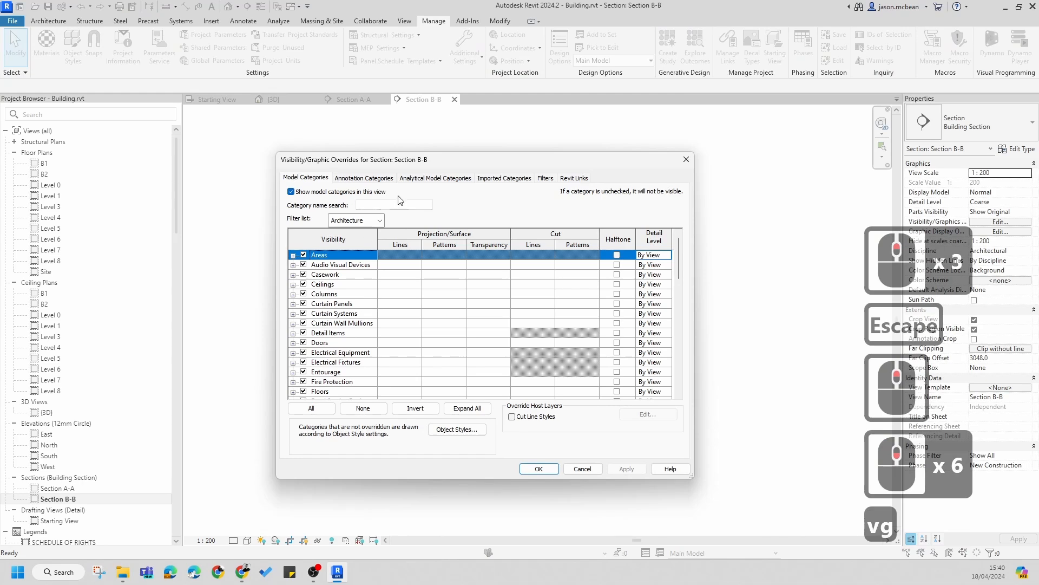
left_click(324, 342)
scroll(328, 346, "down", 8)
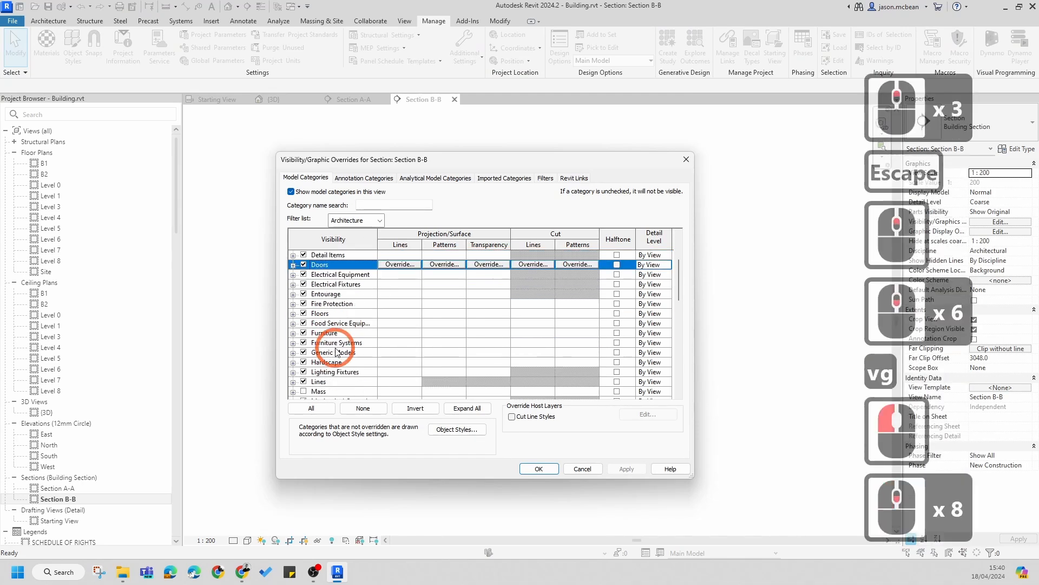
left_click(303, 390)
left_click(626, 468)
left_click(538, 468)
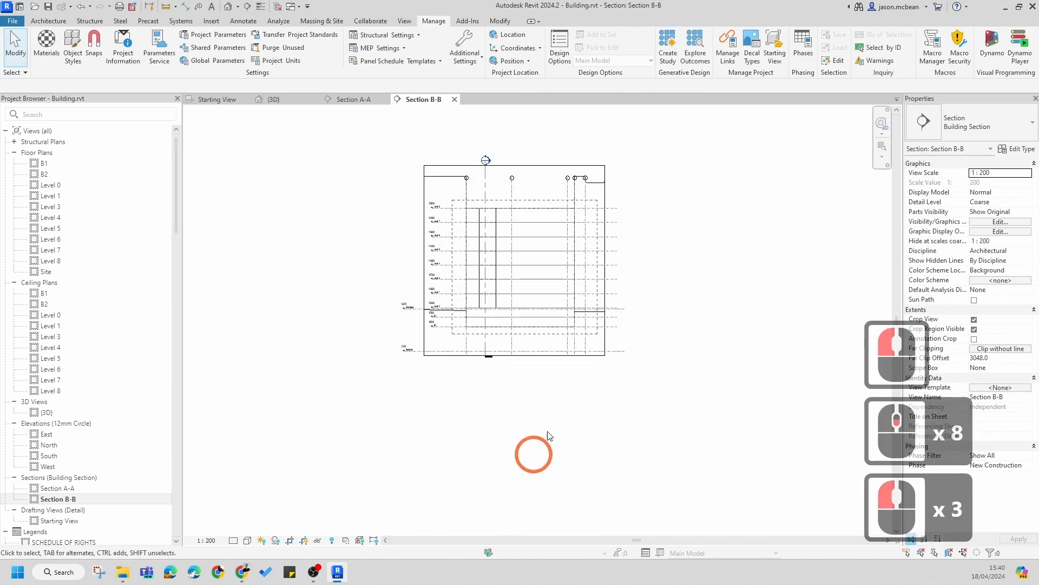
Step: Set Section B-B's visual style to Shaded and inspect the mass within the site
key("Escape")
scroll(543, 211, "up", 6)
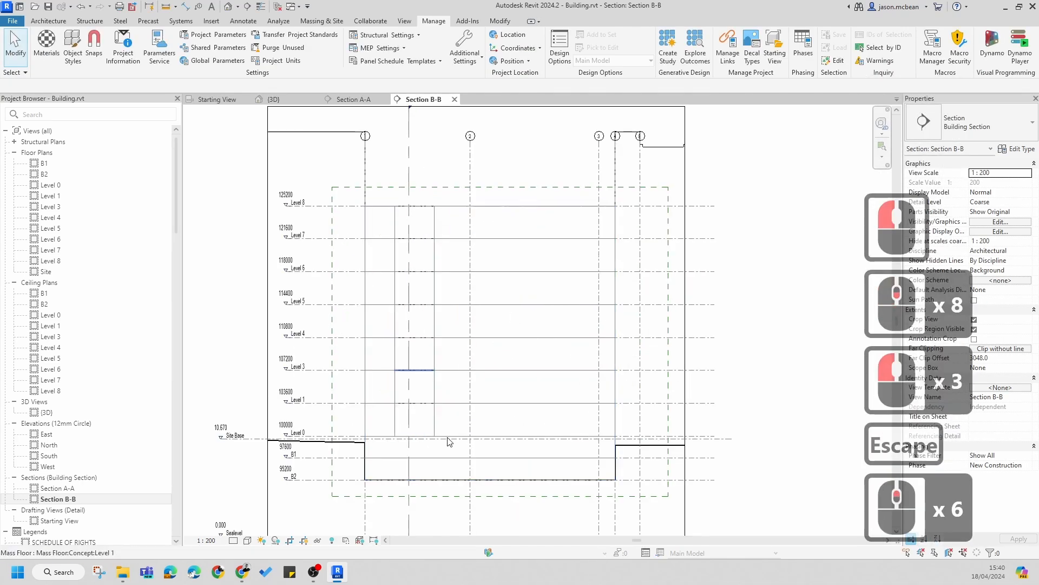
left_click(247, 540)
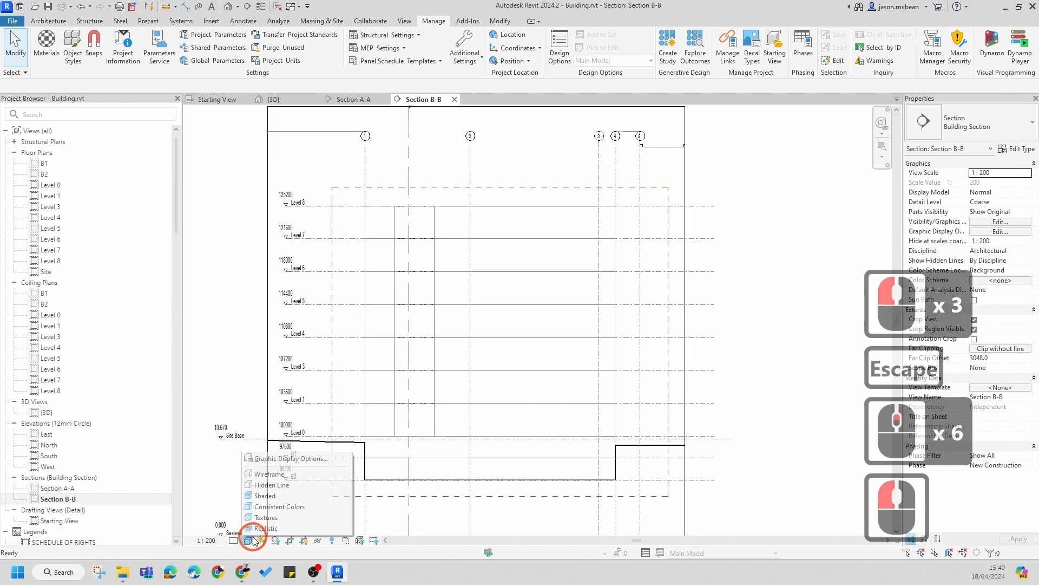
left_click(268, 499)
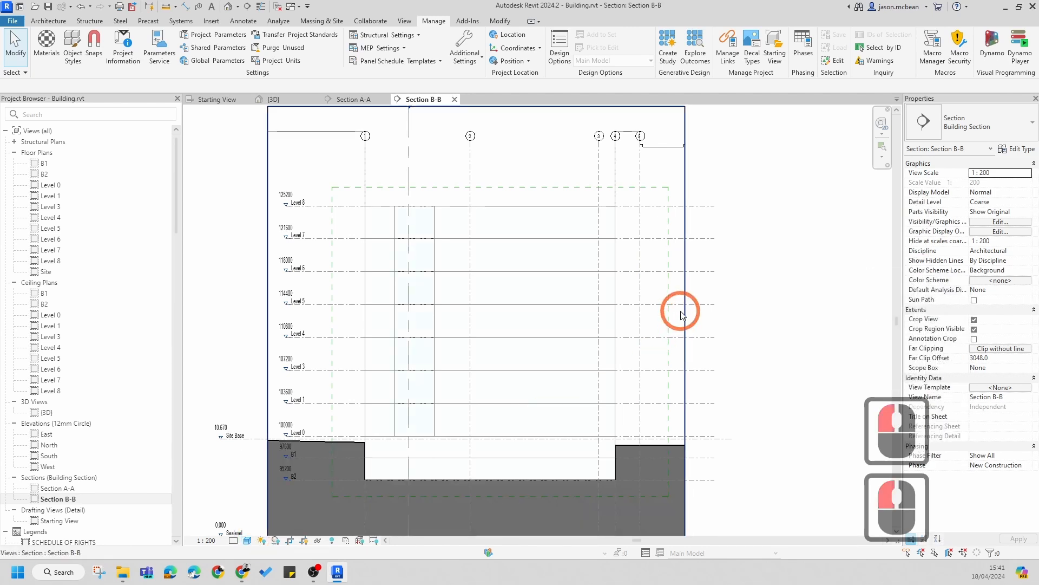
scroll(681, 314, "down", 6)
scroll(590, 227, "up", 1)
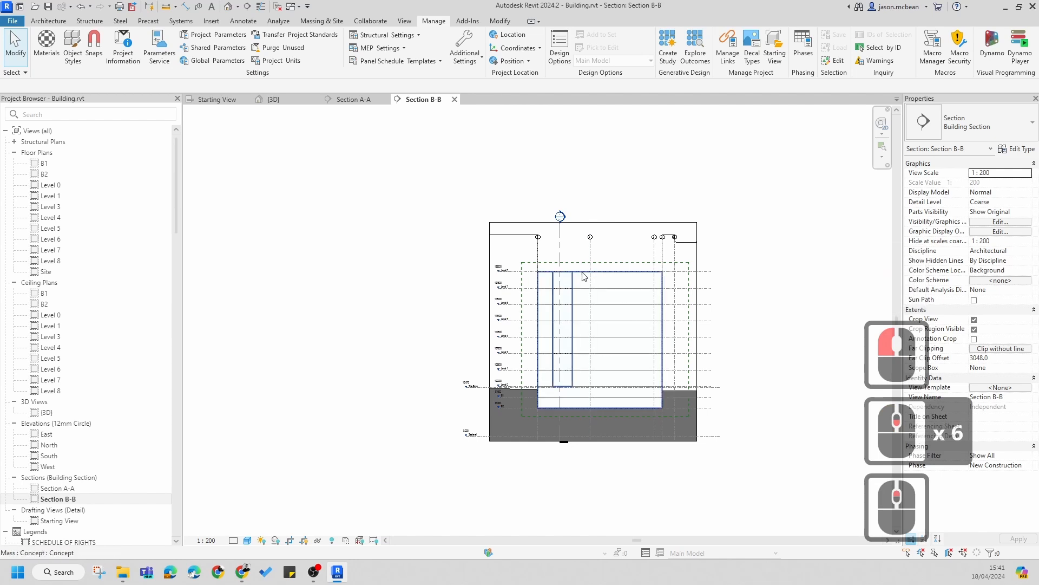
left_click(582, 273)
key("Escape")
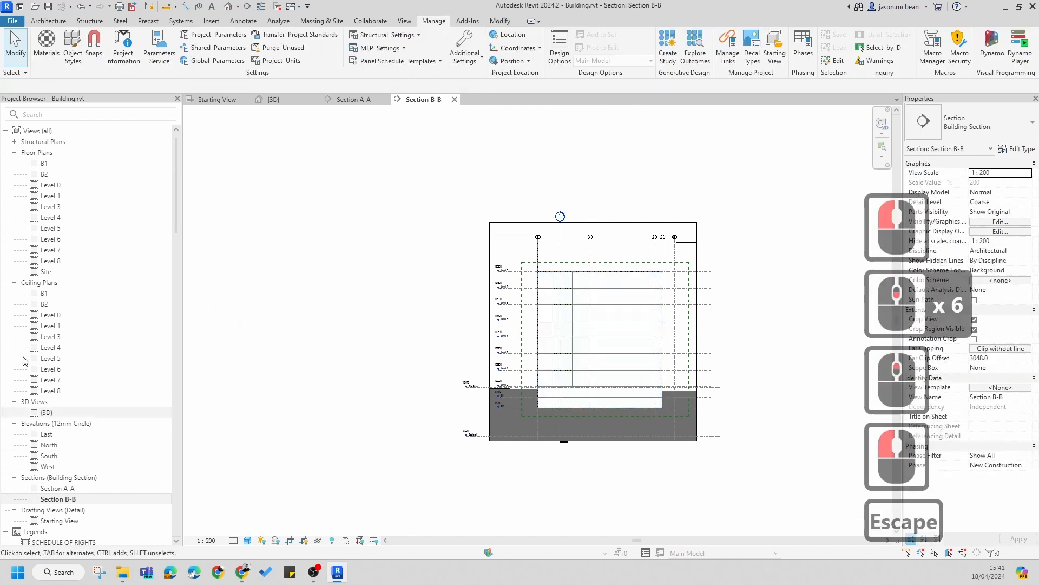
Step: Open Section A-A and the Site floor plan and inspect the scope box in the plan
double_click(54, 487)
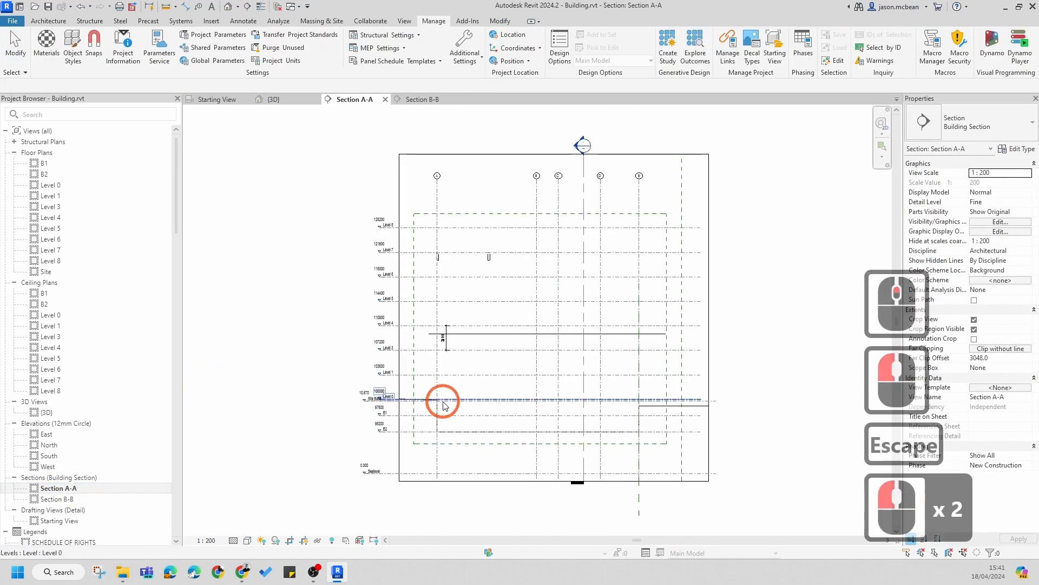
key("Escape")
double_click(46, 271)
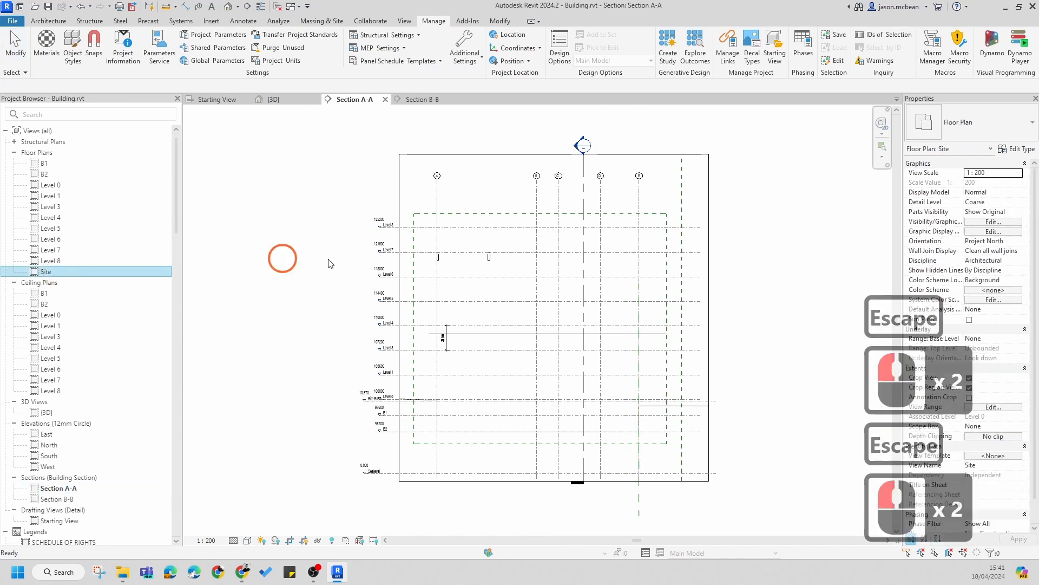
key("Escape")
scroll(574, 309, "up", 1)
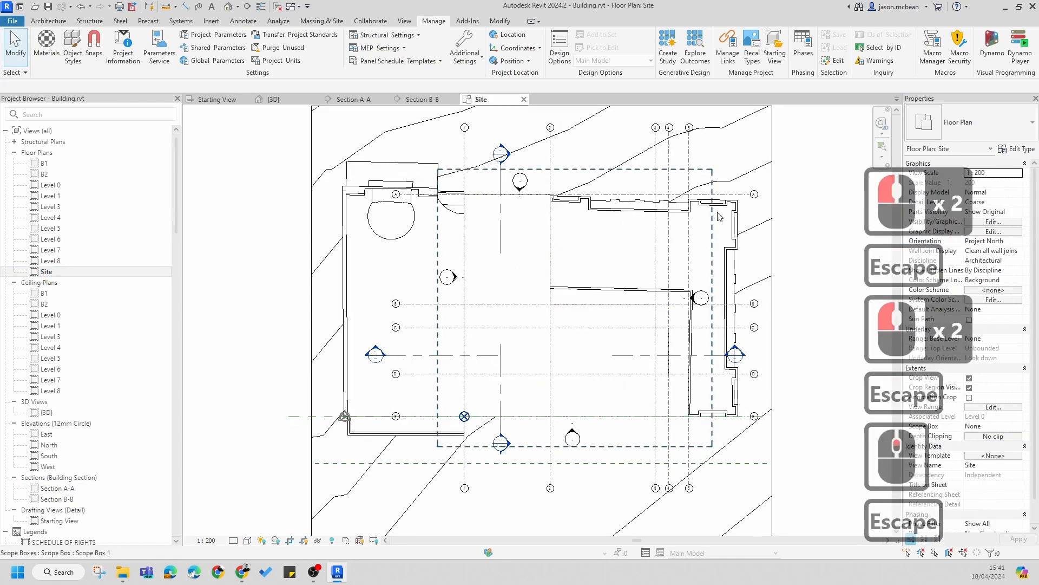
left_click(736, 212)
key("Escape")
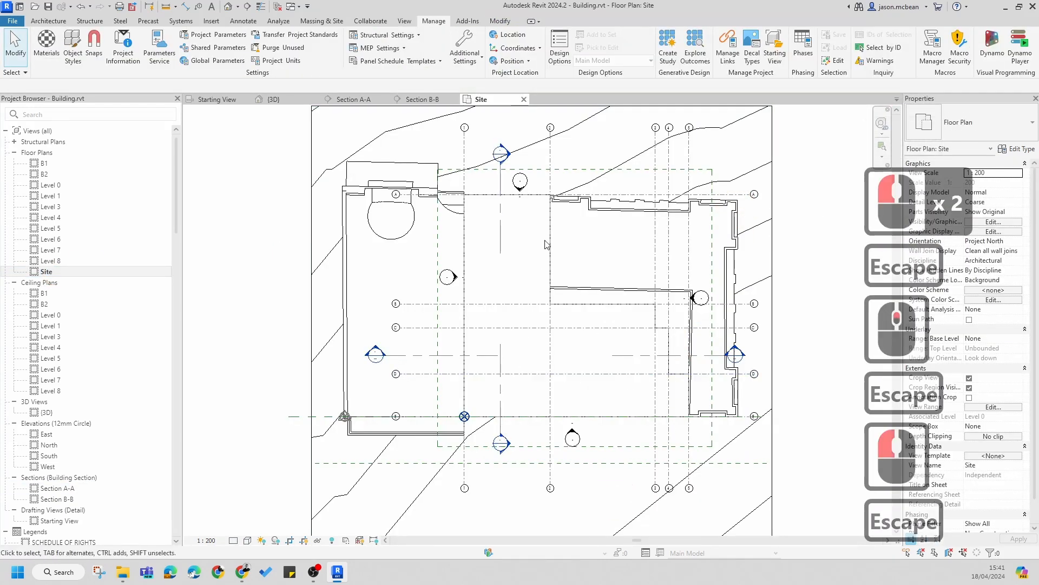
Step: Open Section A-A from its section marker in the Site plan and compare it with the plan
left_click(509, 155)
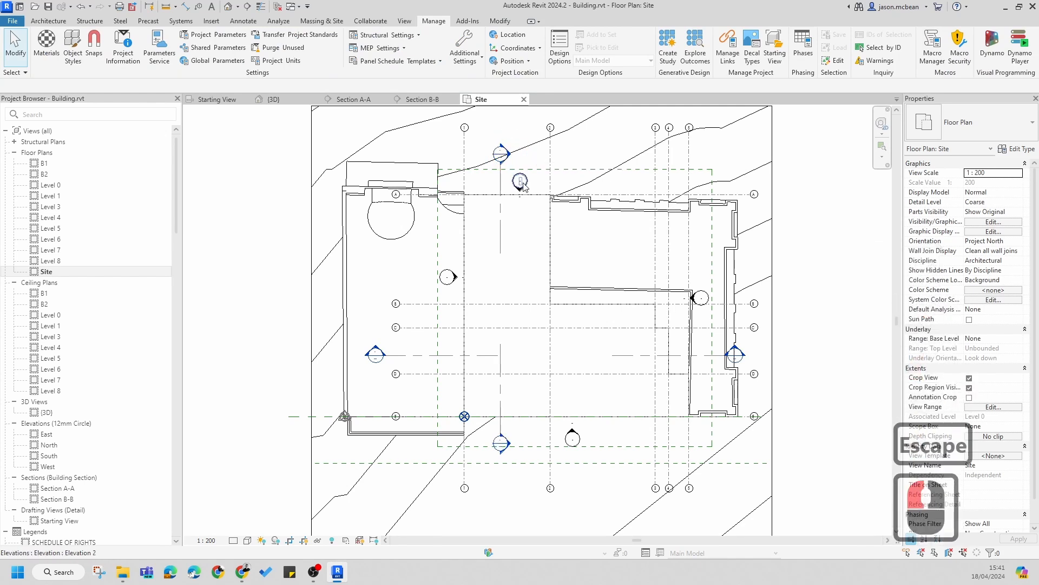
double_click(511, 154)
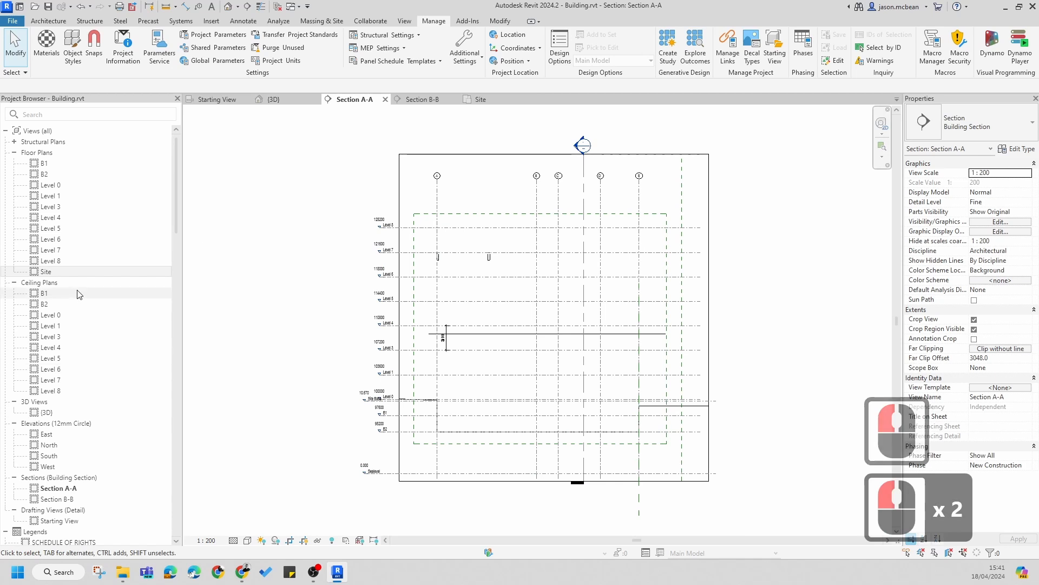
key("Escape")
double_click(37, 274)
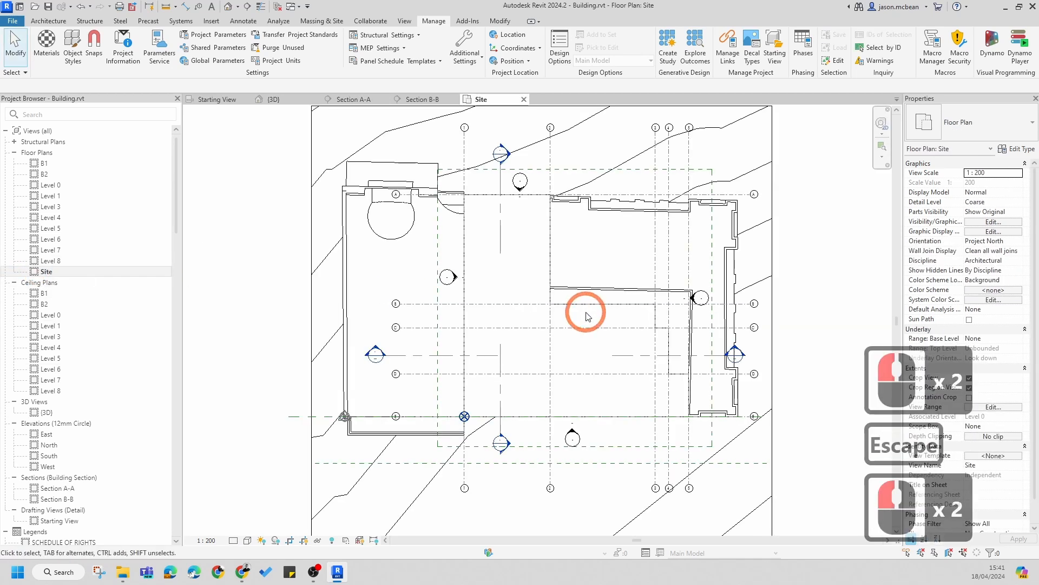
key("Escape")
middle_click_drag(542, 285, 540, 324)
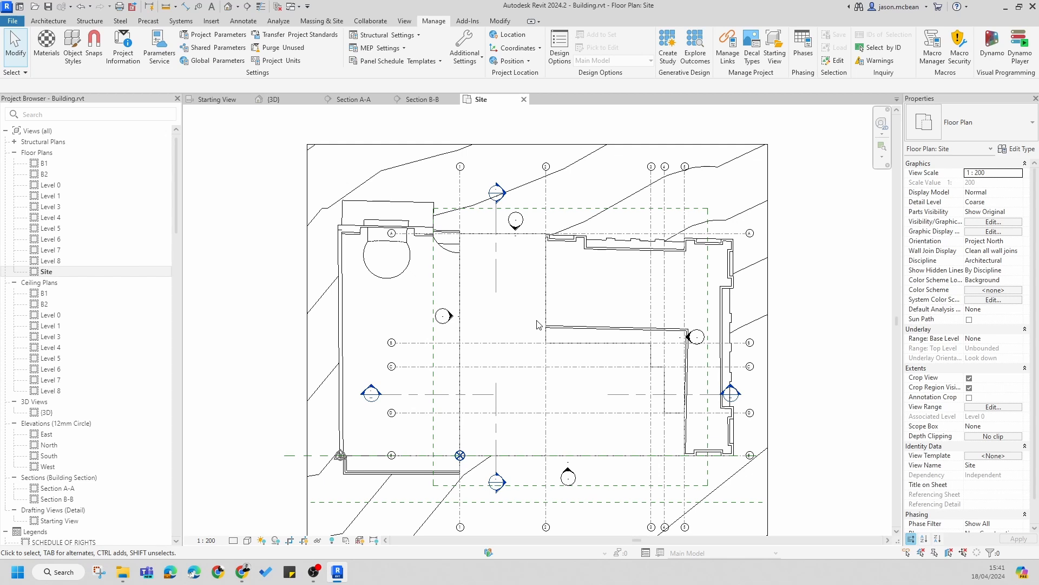
key("Escape")
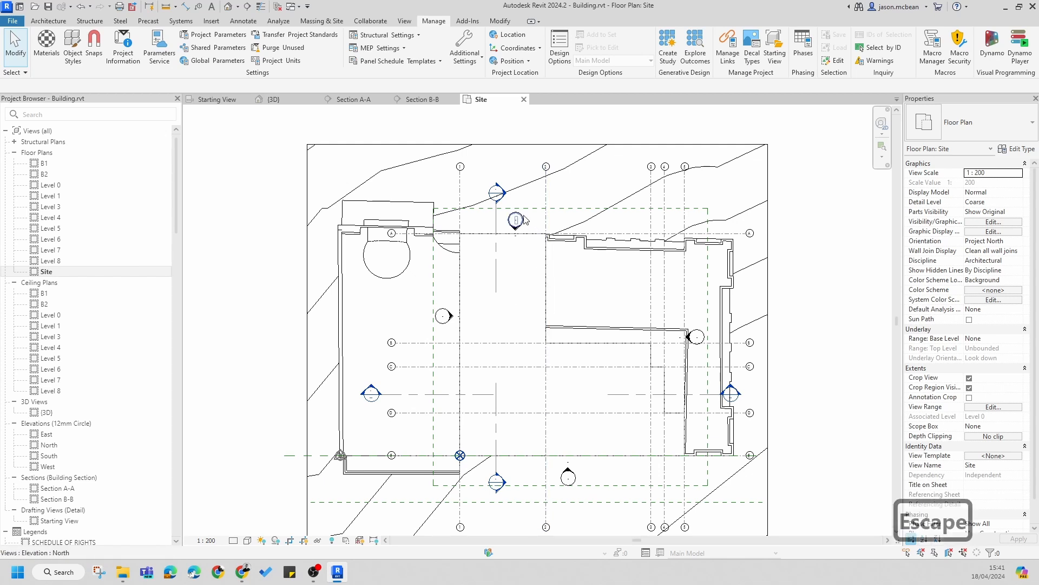
double_click(509, 202)
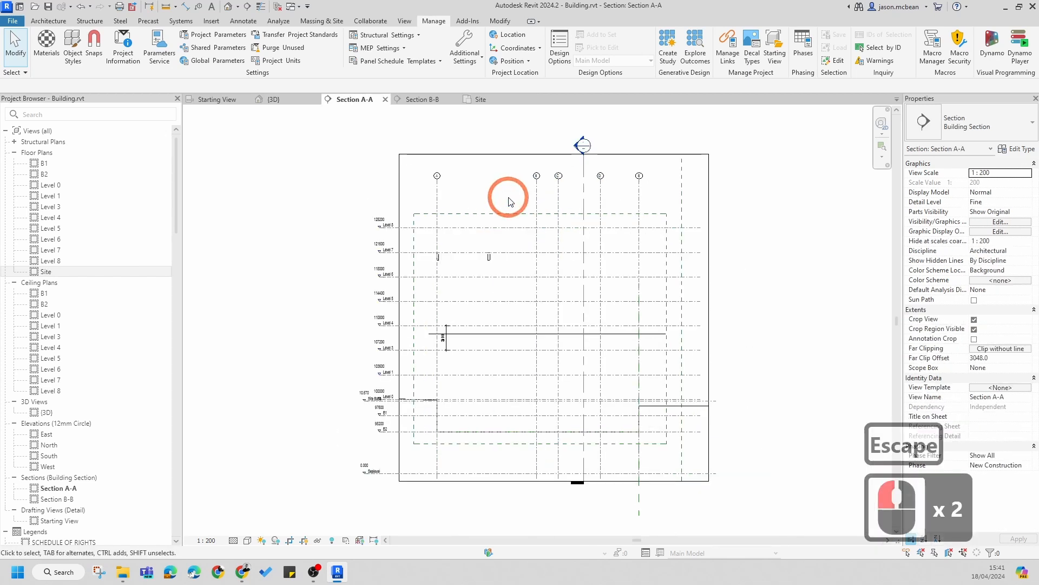
Step: Select and delete the two small elements between Levels 7 and 6 in Section A-A
key("Escape")
scroll(438, 239, "up", 7)
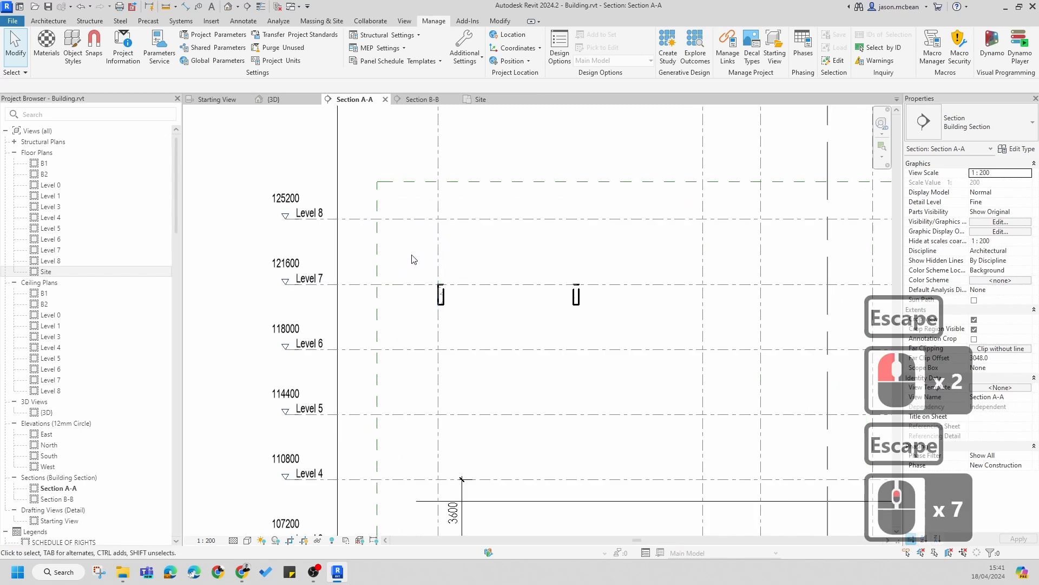
left_click_drag(412, 255, 648, 332)
key("Delete")
scroll(468, 256, "down", 6)
key("Escape")
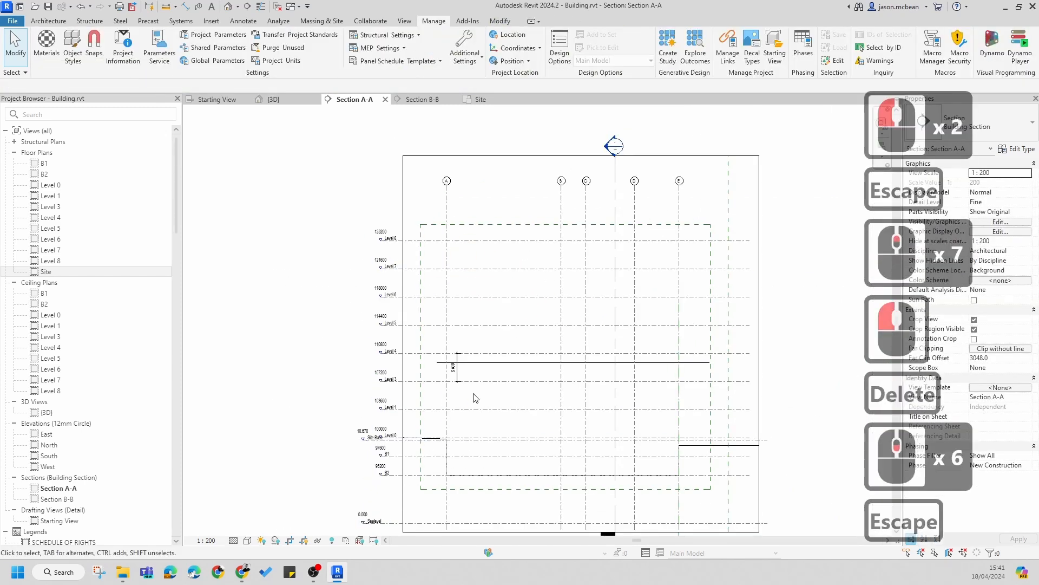
Step: Delete the dimension and the horizontal line near Level 4 in Section A-A
scroll(474, 394, "up", 2)
key("Escape")
scroll(461, 358, "up", 4)
left_click(463, 347)
key("Delete")
left_click(444, 369)
key("Delete")
left_click(456, 302)
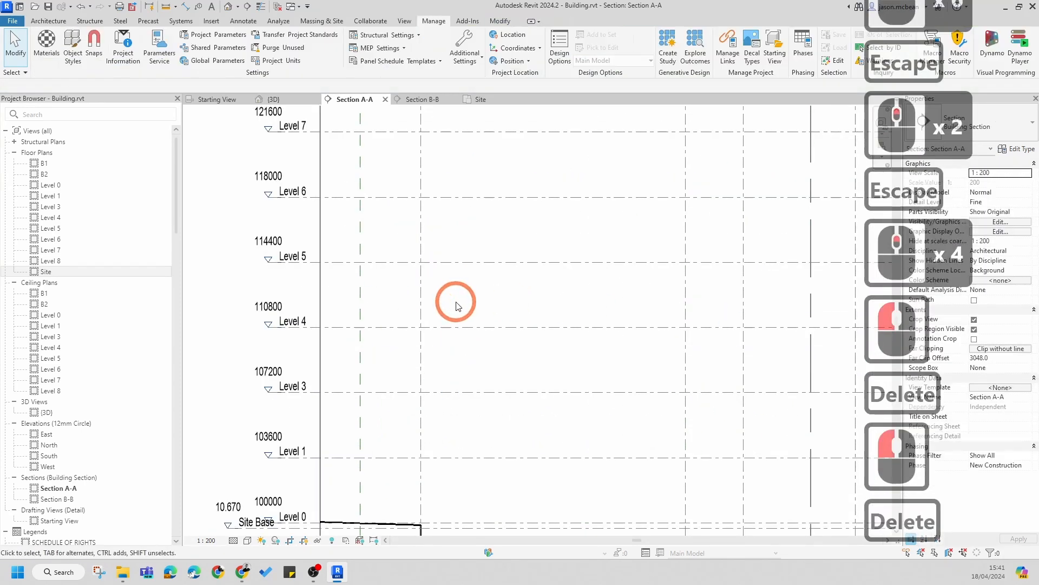
scroll(456, 305, "down", 7)
key("Escape")
key("Escape")
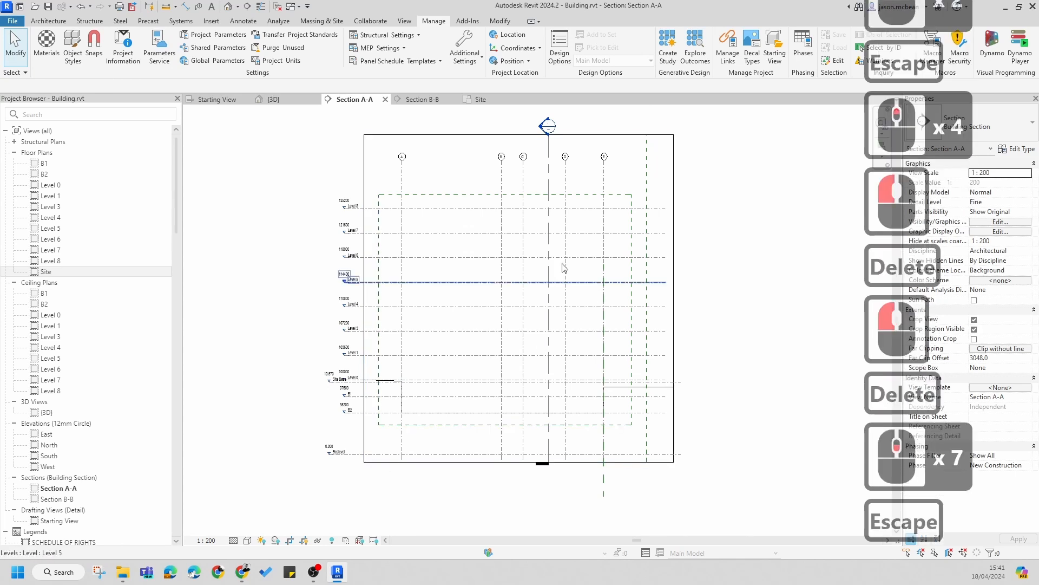
Step: Select the linked site model in Section A-A to inspect its properties
left_click(596, 209)
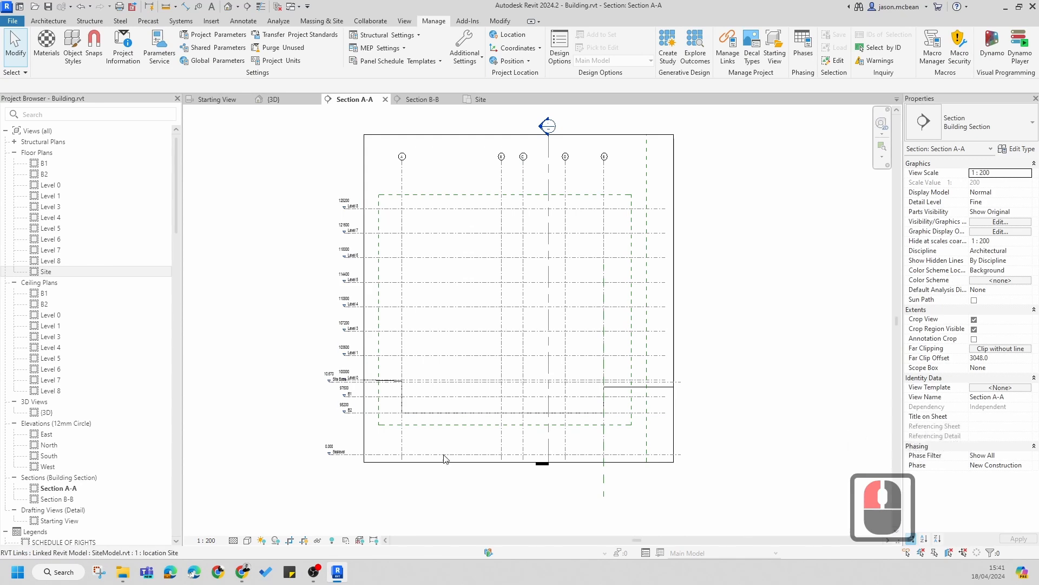
left_click(433, 429)
left_click(796, 364)
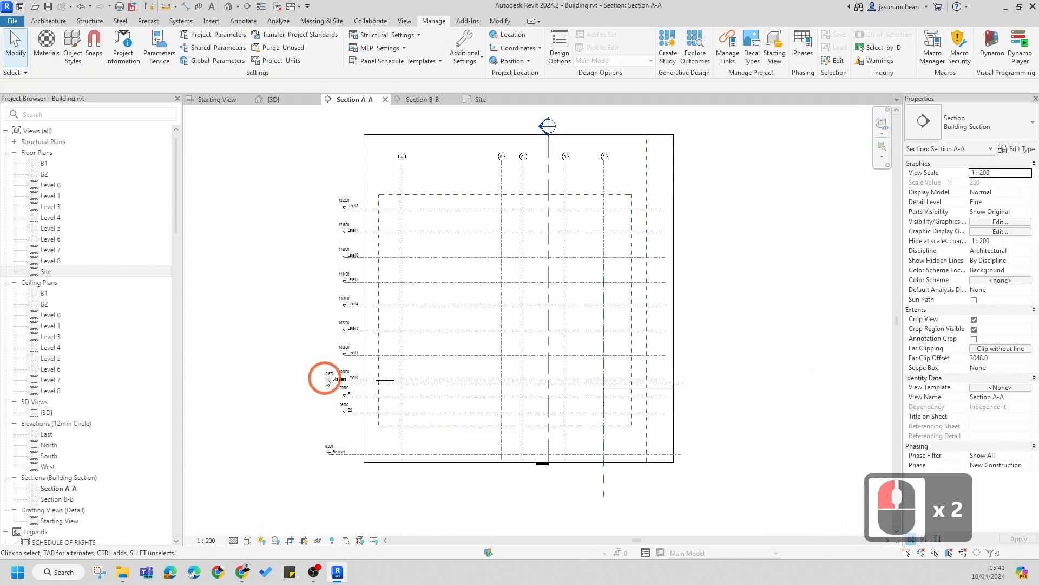
scroll(324, 375, "up", 5)
scroll(513, 458, "up", 4)
scroll(319, 330, "down", 6)
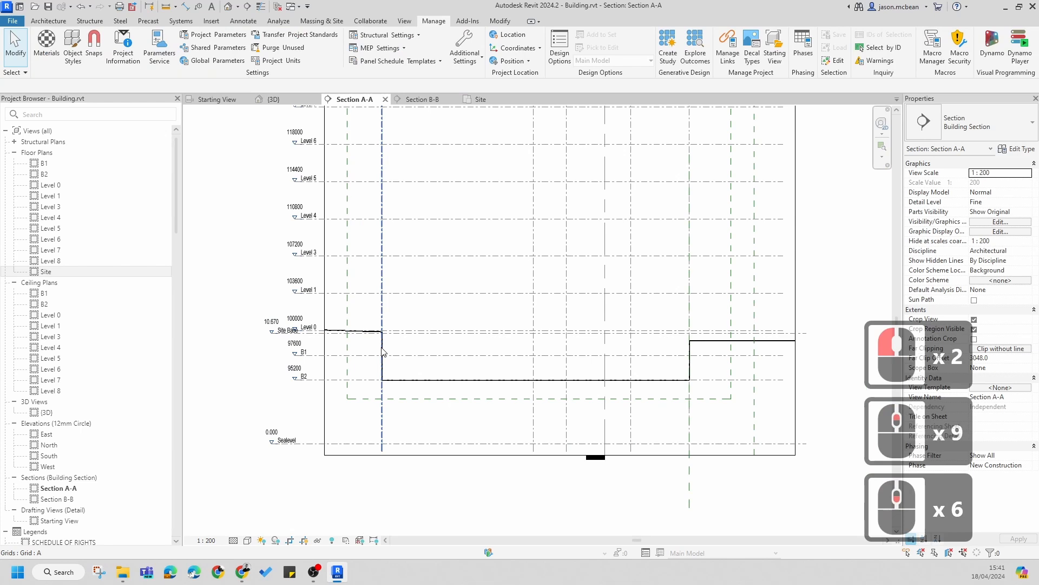
key("Escape")
left_click(727, 349)
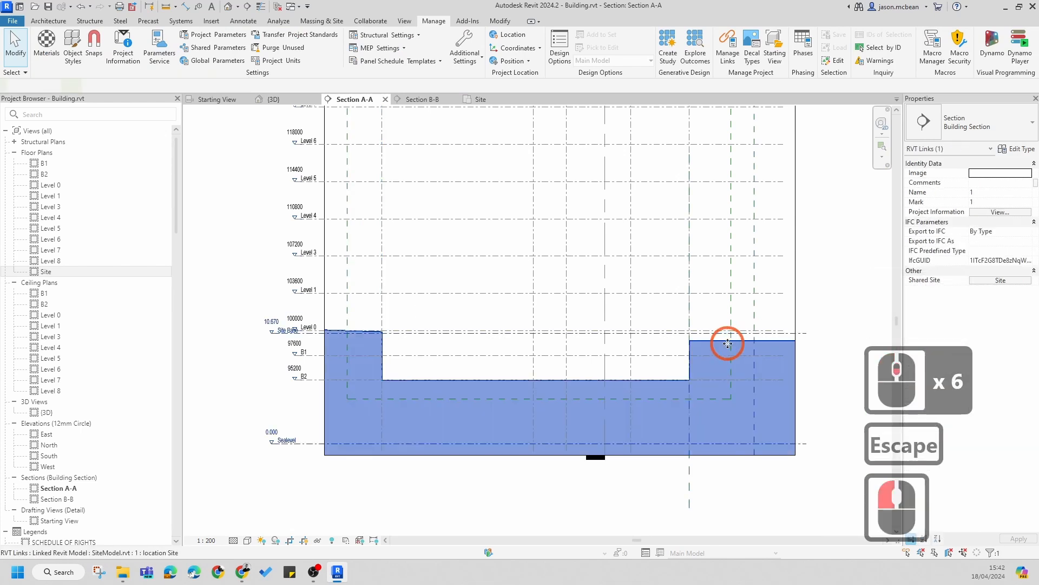
key("Escape")
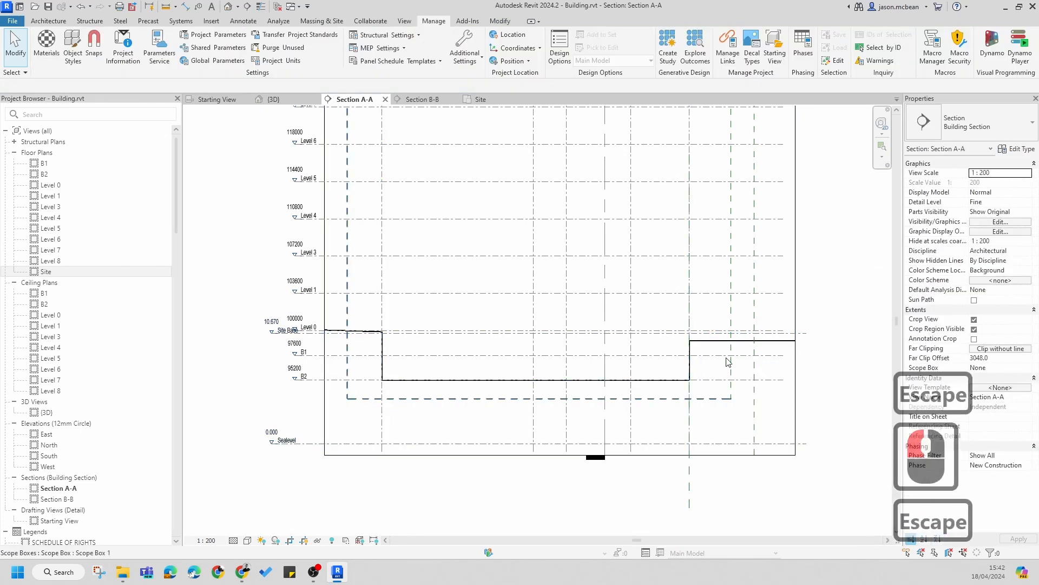
Step: Inspect the B1 level and the Site Base level marker in Section A-A
key("Escape")
scroll(720, 353, "down", 6)
left_click(594, 360)
scroll(541, 355, "up", 13)
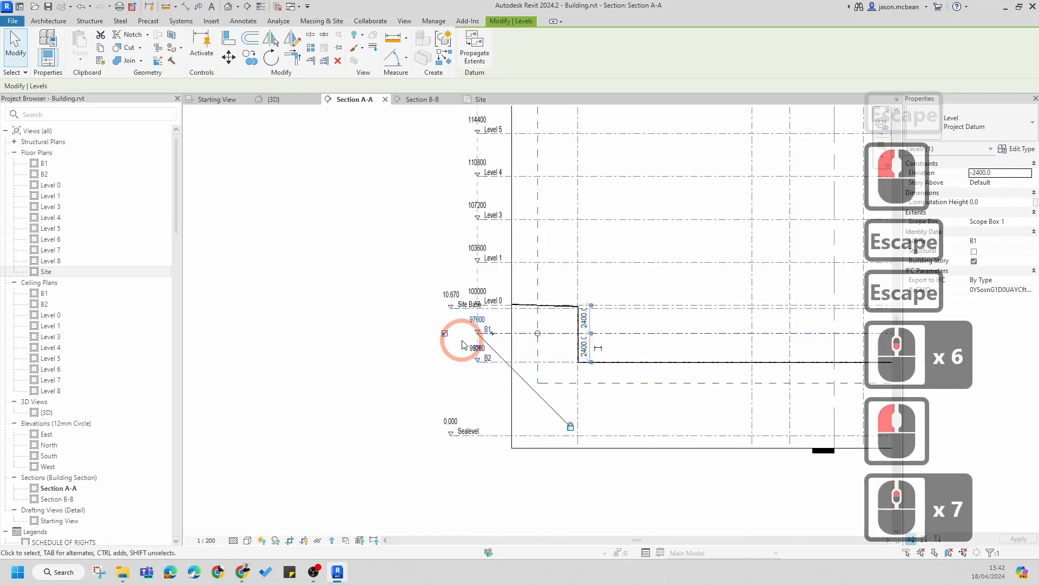
key("Escape")
left_click(487, 262)
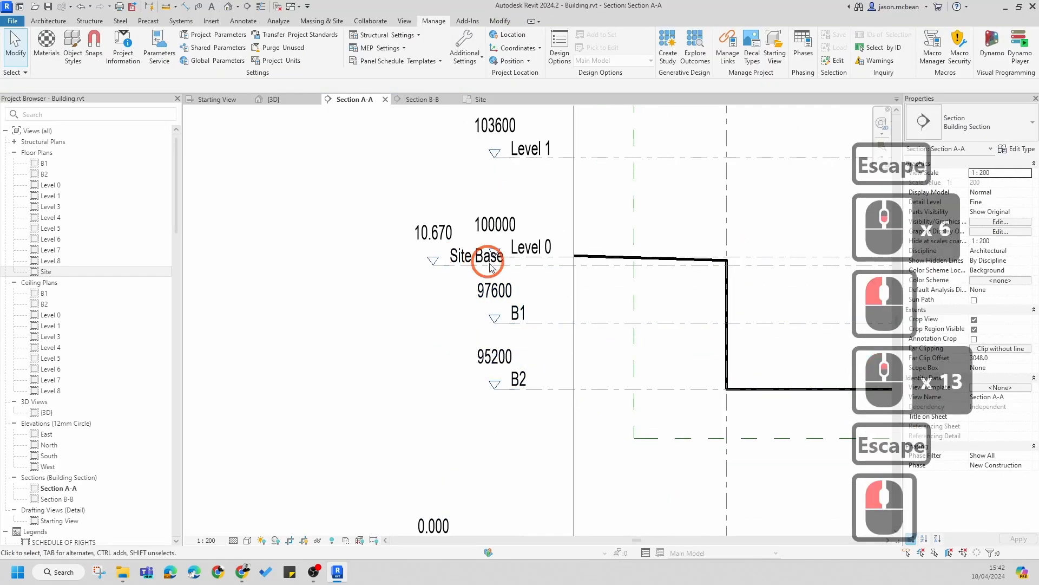
Step: Open the visibility overrides for Section A-A and set the SiteModel.rvt link's display settings to Custom
key("Escape")
scroll(401, 238, "down", 6)
key("Escape")
middle_click_drag(567, 275, 402, 308)
key("v")
key("g")
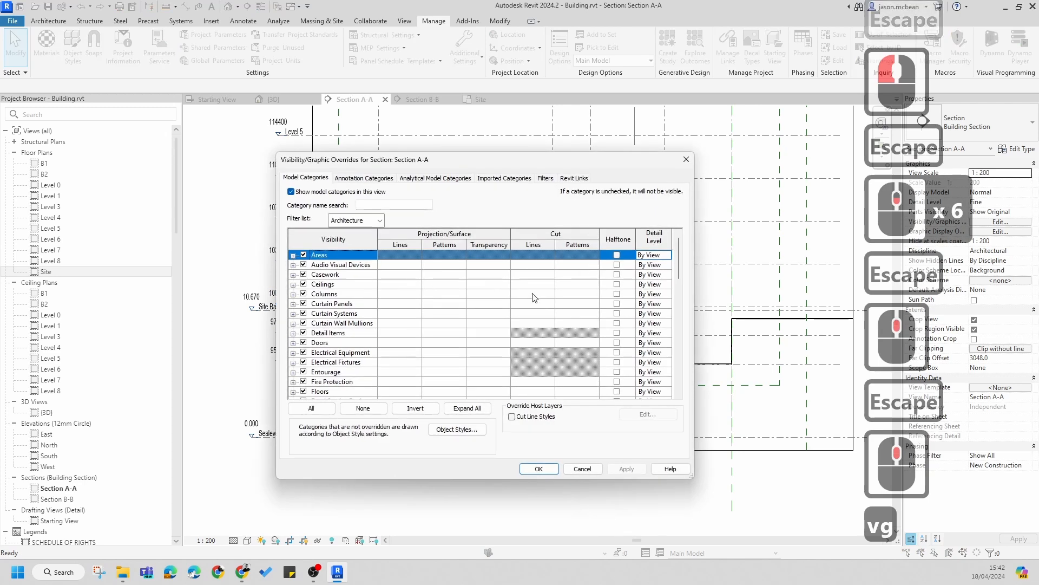
left_click(574, 179)
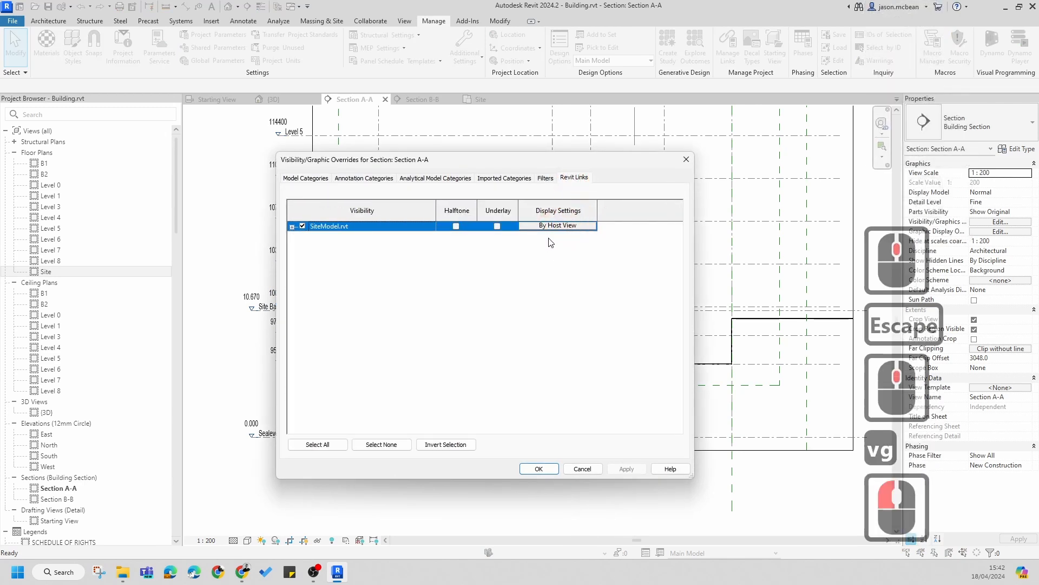
left_click(566, 226)
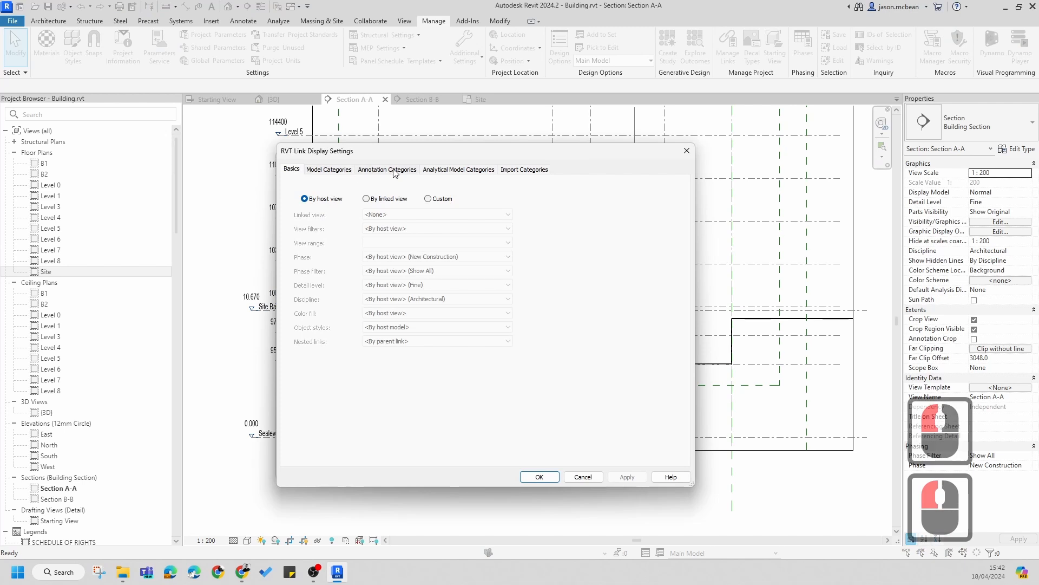
left_click(394, 171)
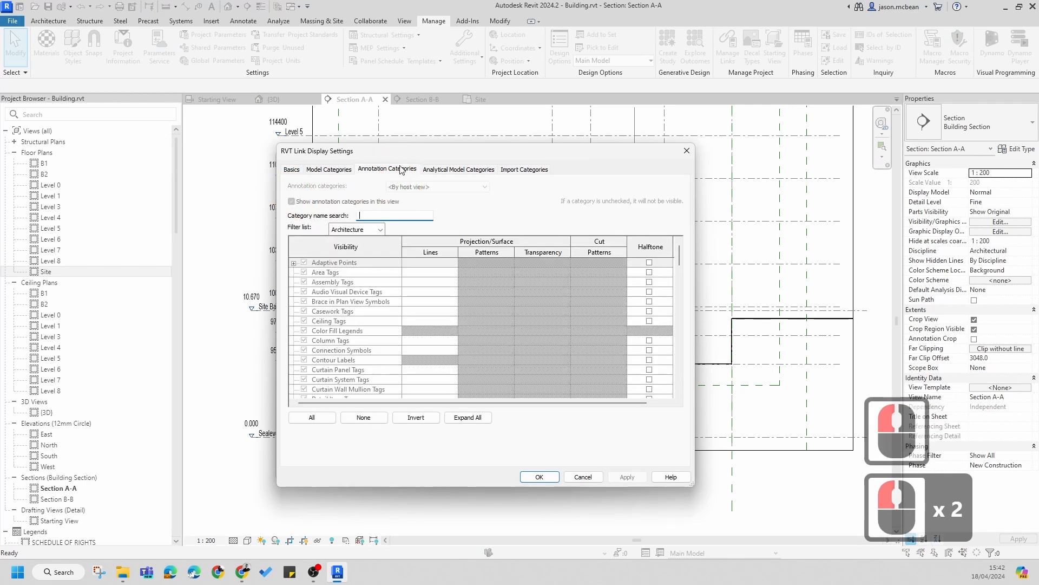
left_click(291, 170)
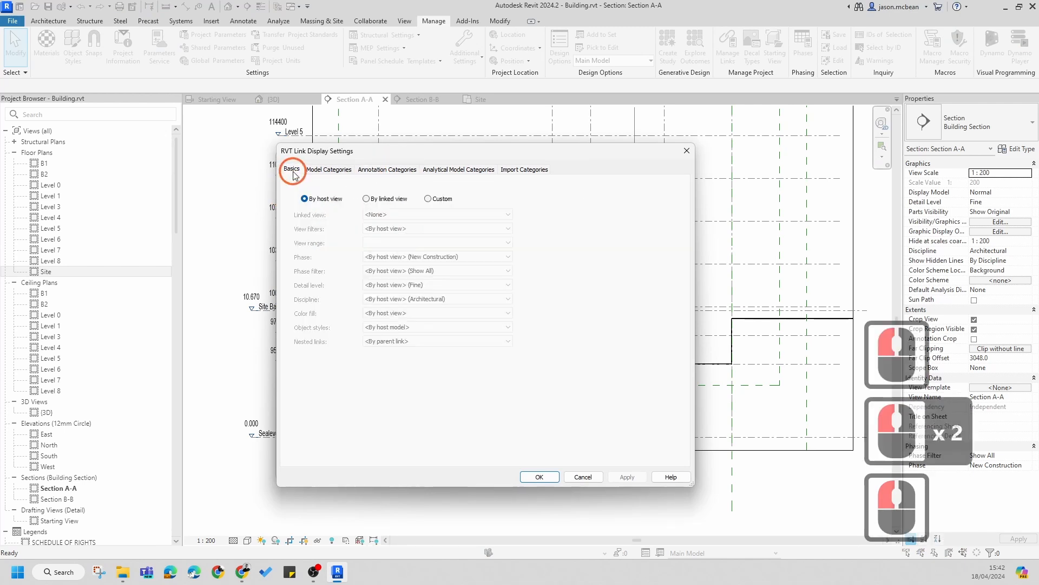
left_click(428, 199)
Step: Set the link's annotation categories to Custom, turn off showing annotation categories in this view, and apply
left_click(395, 171)
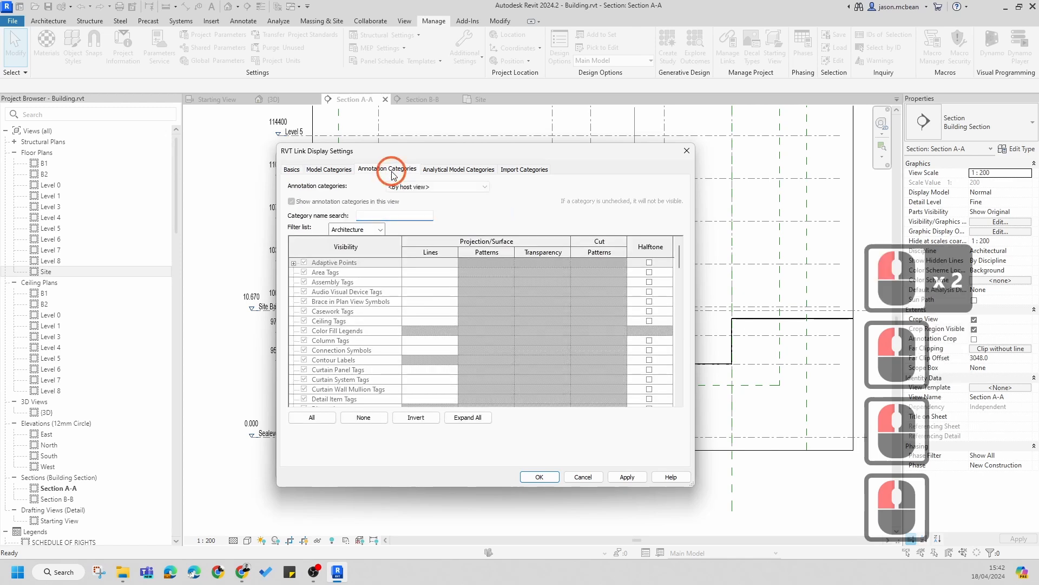
left_click(411, 187)
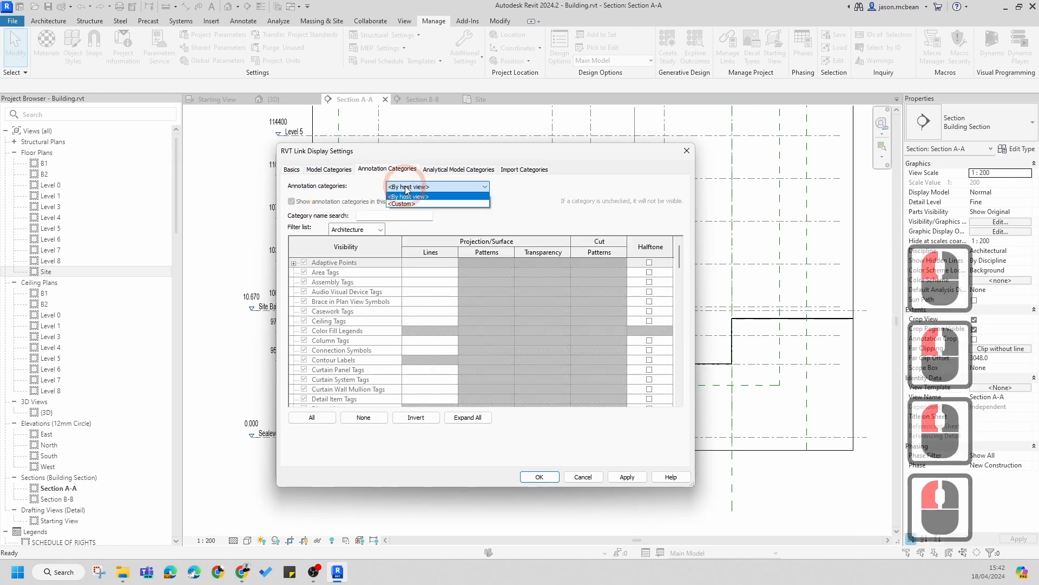
left_click(405, 204)
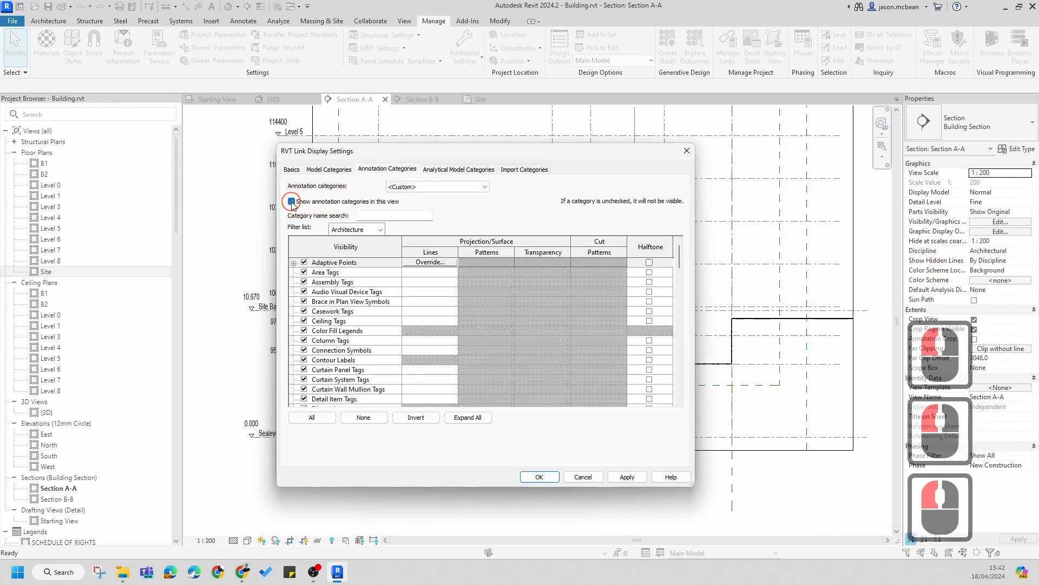
left_click(292, 202)
left_click(539, 476)
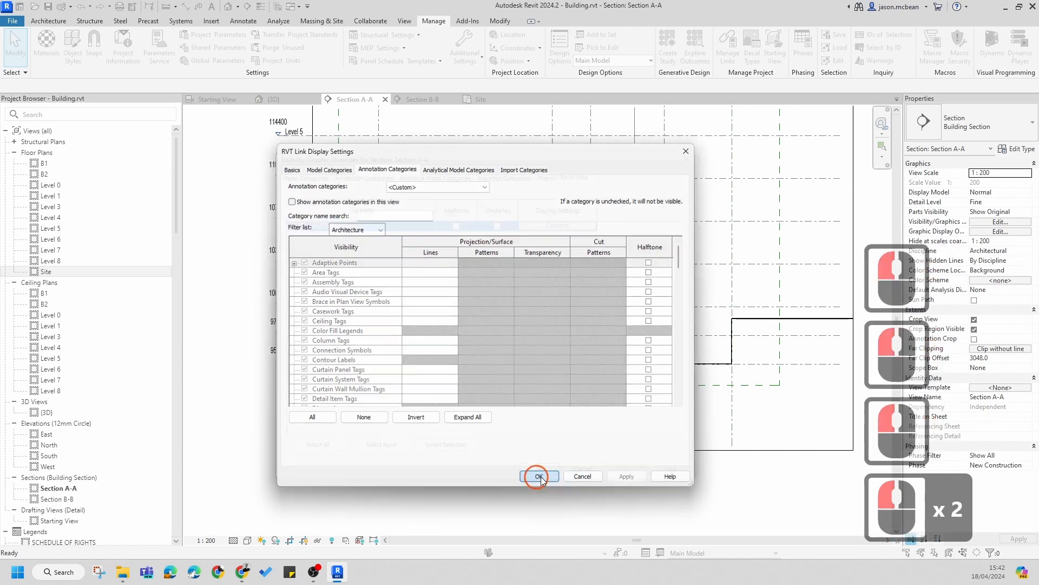
left_click(626, 469)
left_click(539, 468)
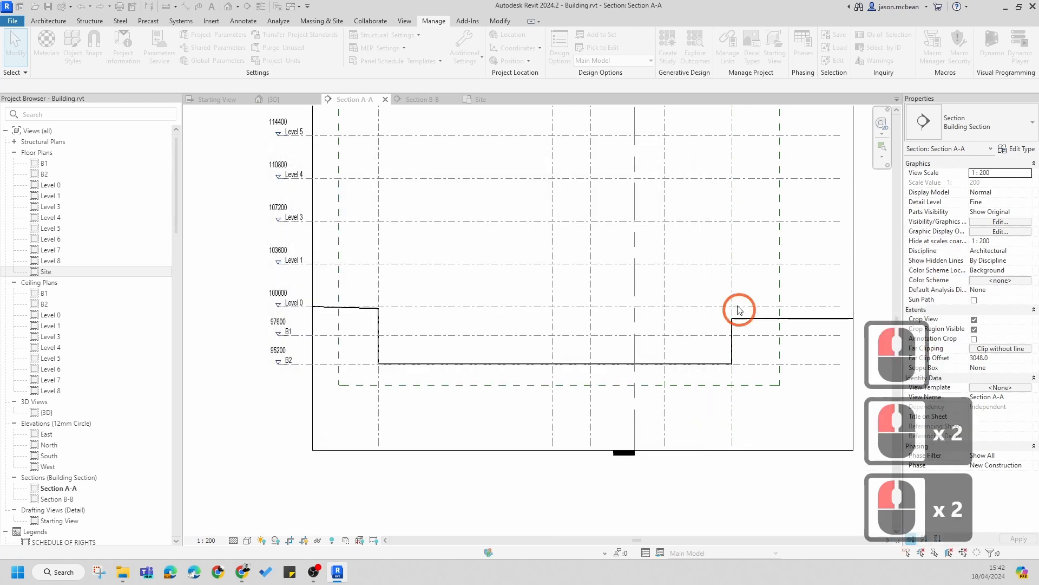
scroll(521, 332, "down", 7)
key("Escape")
key("Escape")
scroll(547, 200, "up", 8)
scroll(399, 234, "down", 7)
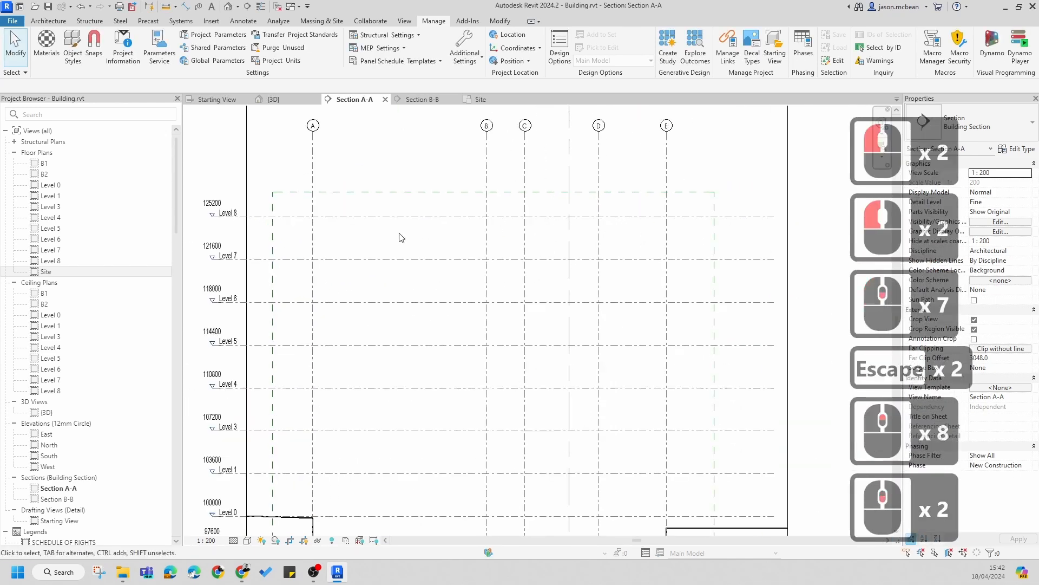
scroll(357, 185, "up", 5)
scroll(358, 186, "down", 7)
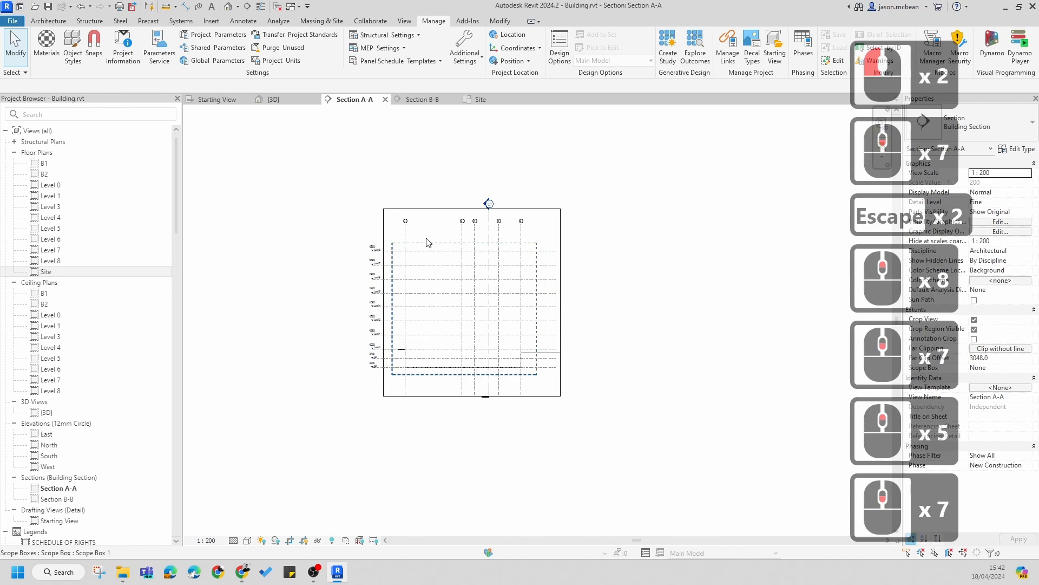
scroll(390, 405, "up", 2)
scroll(499, 293, "up", 6)
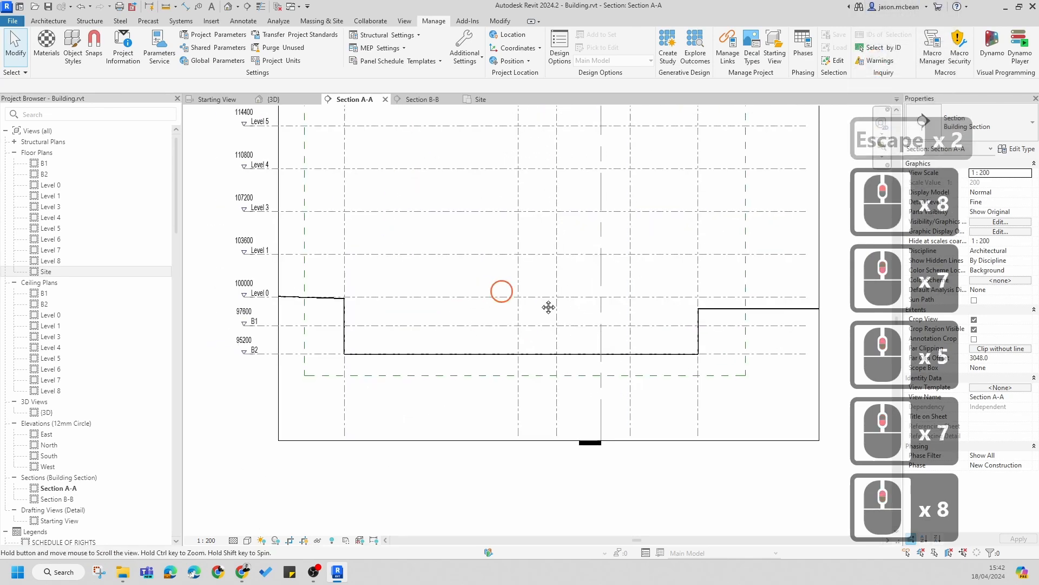
key("Escape")
scroll(389, 337, "up", 3)
key("Escape")
scroll(456, 305, "up", 2)
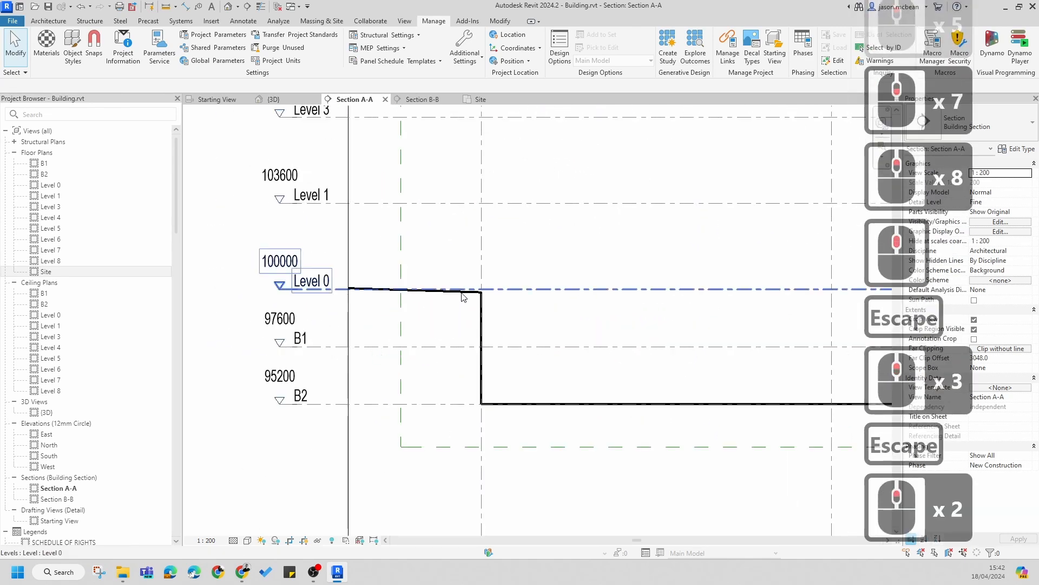
left_click(476, 296)
key("Escape")
key("Escape")
left_click(478, 295)
key("Escape")
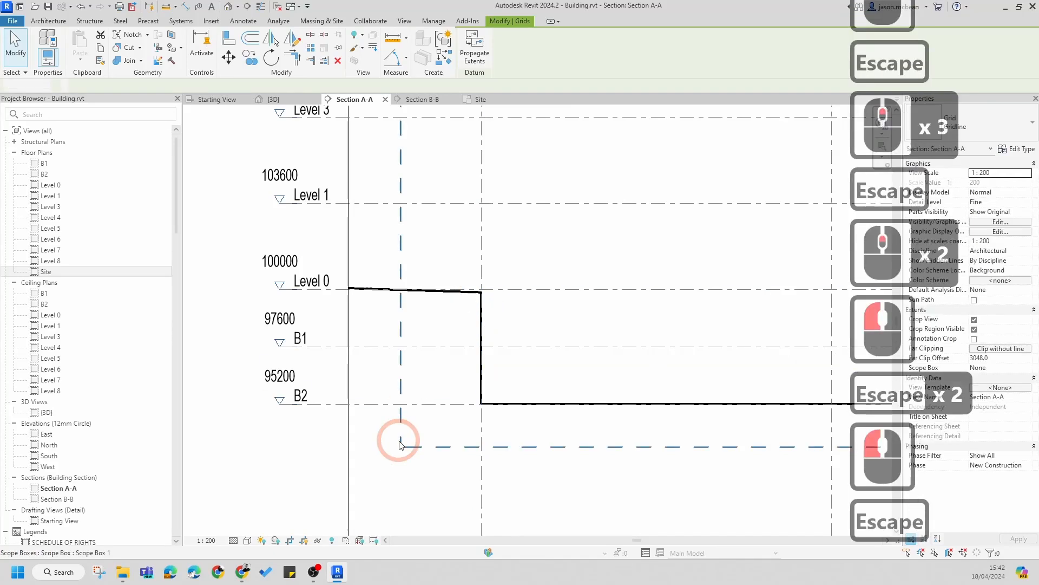
scroll(420, 306, "down", 12)
middle_click_drag(437, 351, 433, 374)
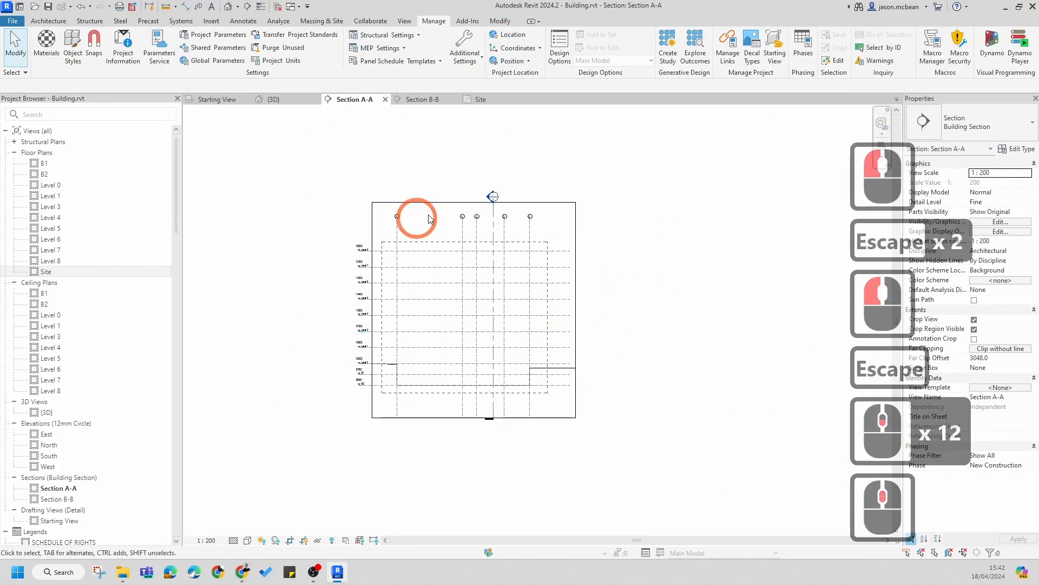
Step: Try to rename the scope box in Section A-A to Concrete
left_click(439, 242)
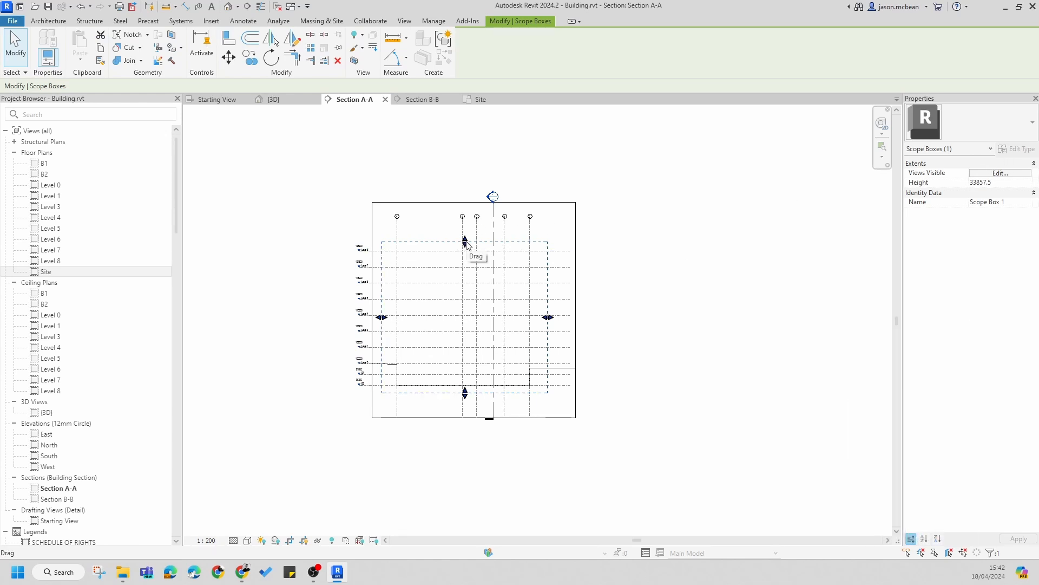
left_click(1028, 204)
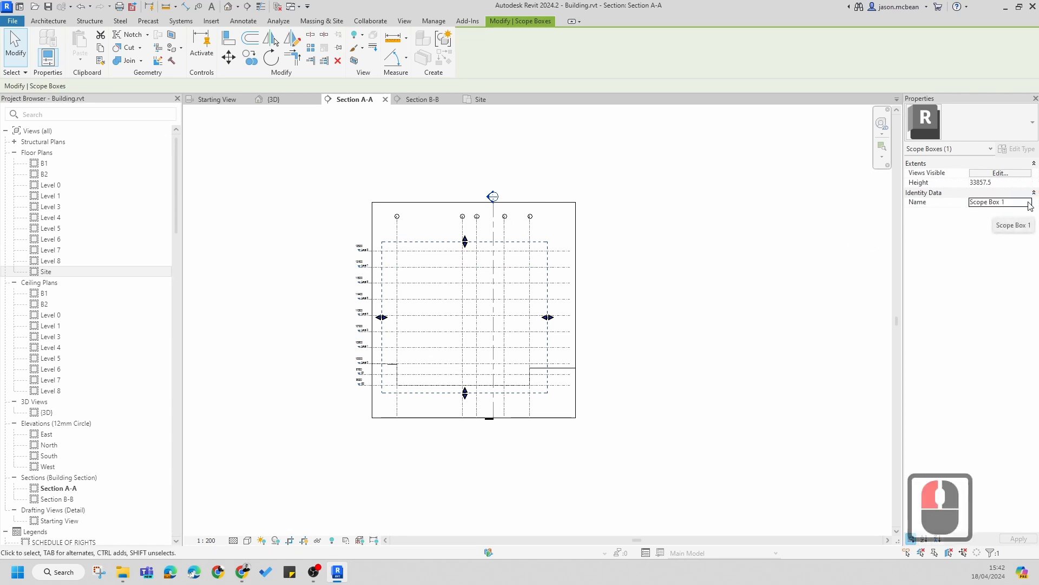
left_click(1029, 204)
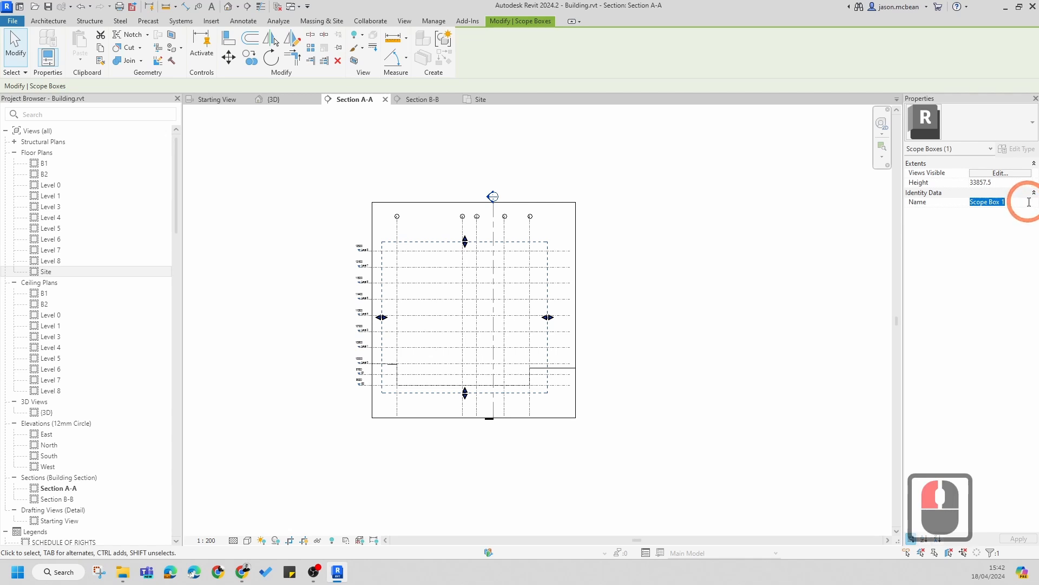
type("C")
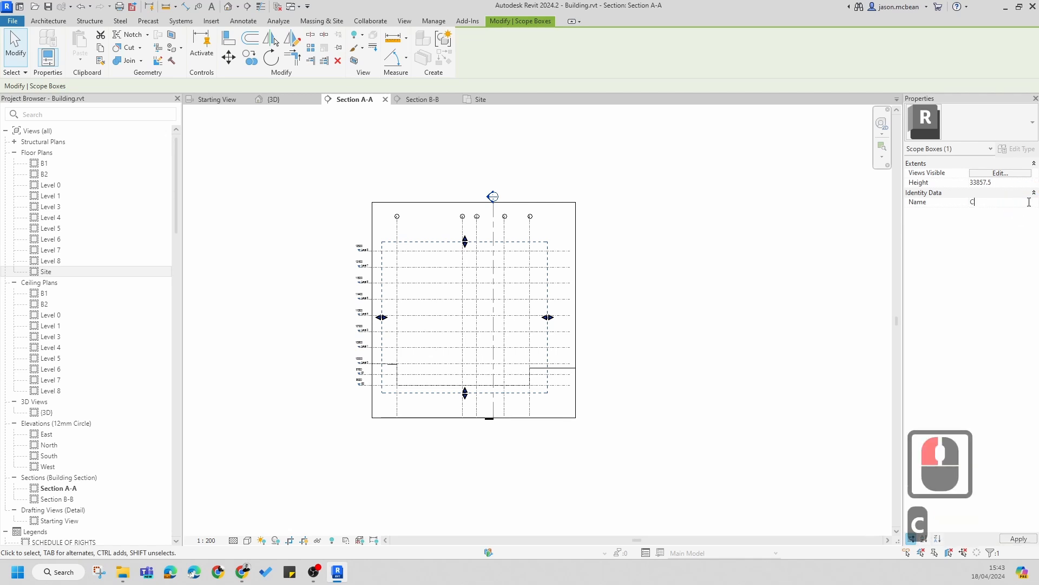
type("oncrete")
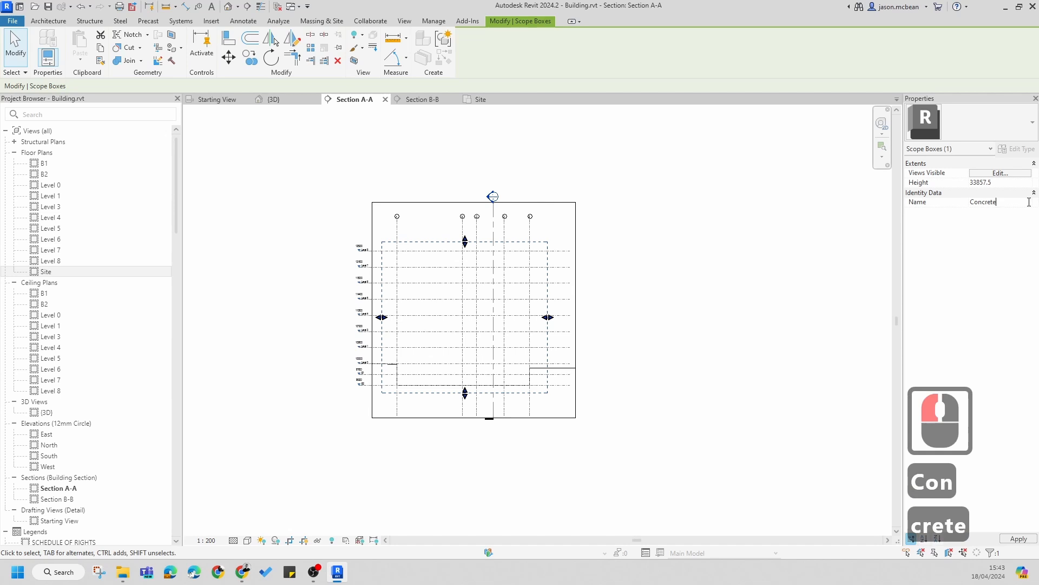
key("Escape")
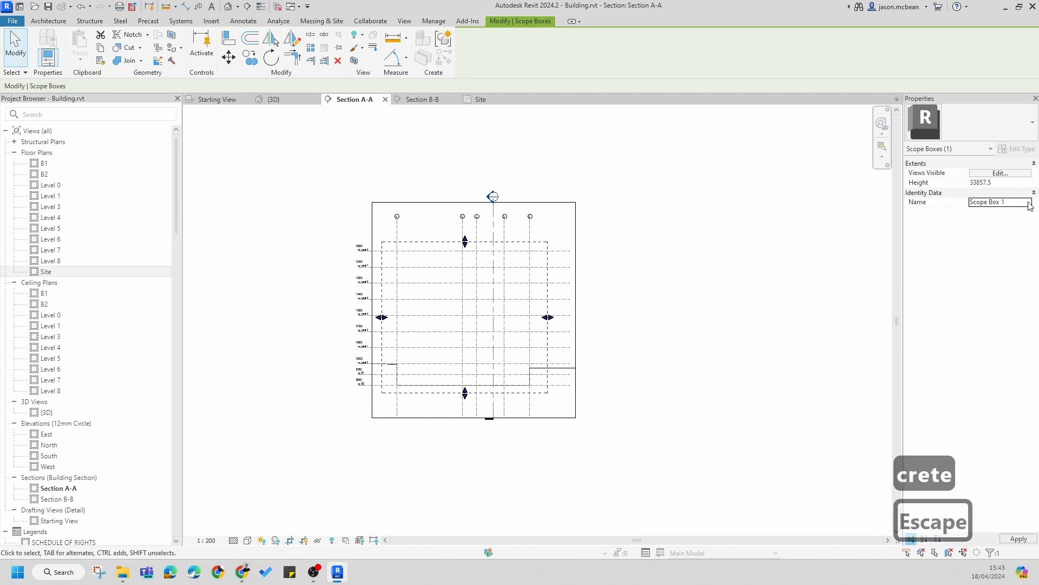
Step: Rename the scope box in Section A-A to Extent
left_click(1029, 202)
type("E")
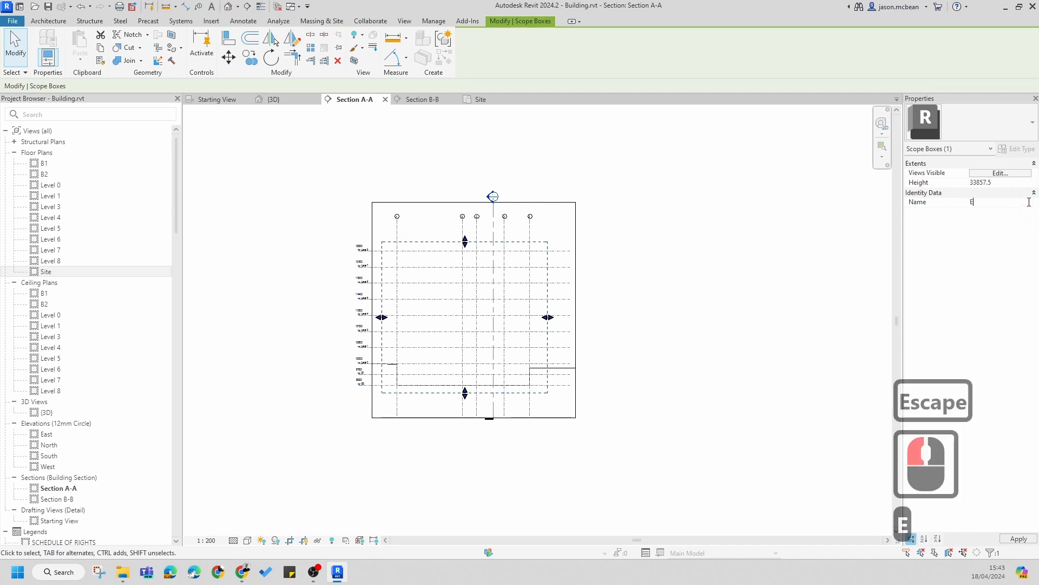
type("xtent")
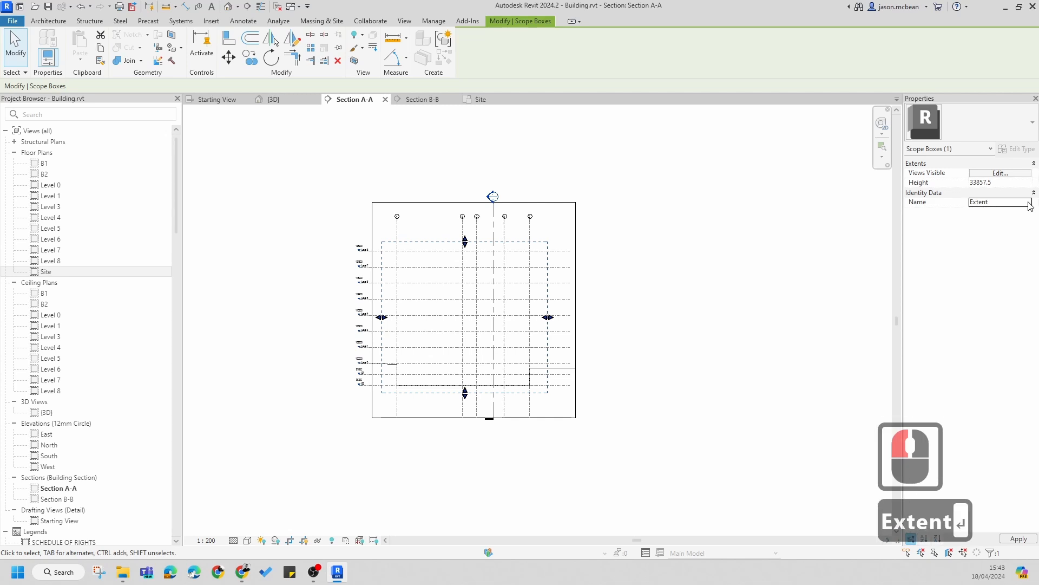
key("Return")
key("Escape")
Step: Open the Site floor plan view
left_click(685, 279)
scroll(700, 223, "up", 5)
scroll(700, 223, "down", 5)
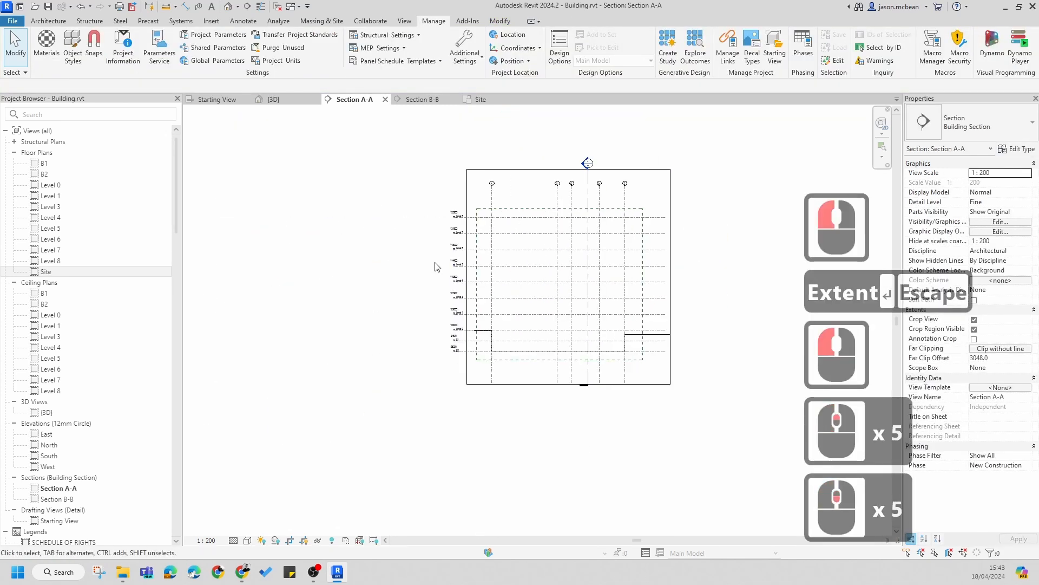
scroll(407, 247, "up", 3)
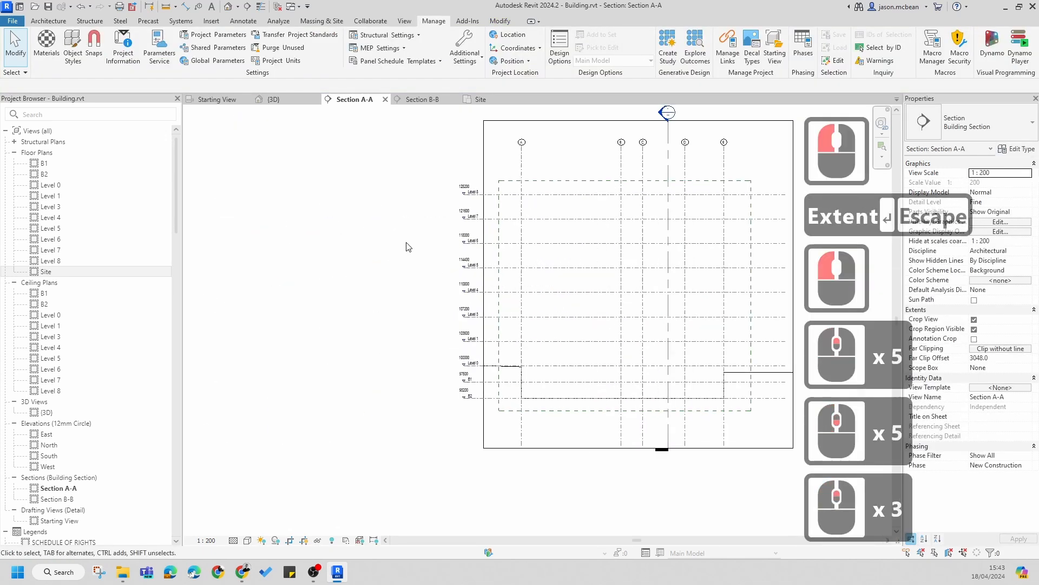
double_click(46, 271)
middle_click_drag(566, 230, 516, 240)
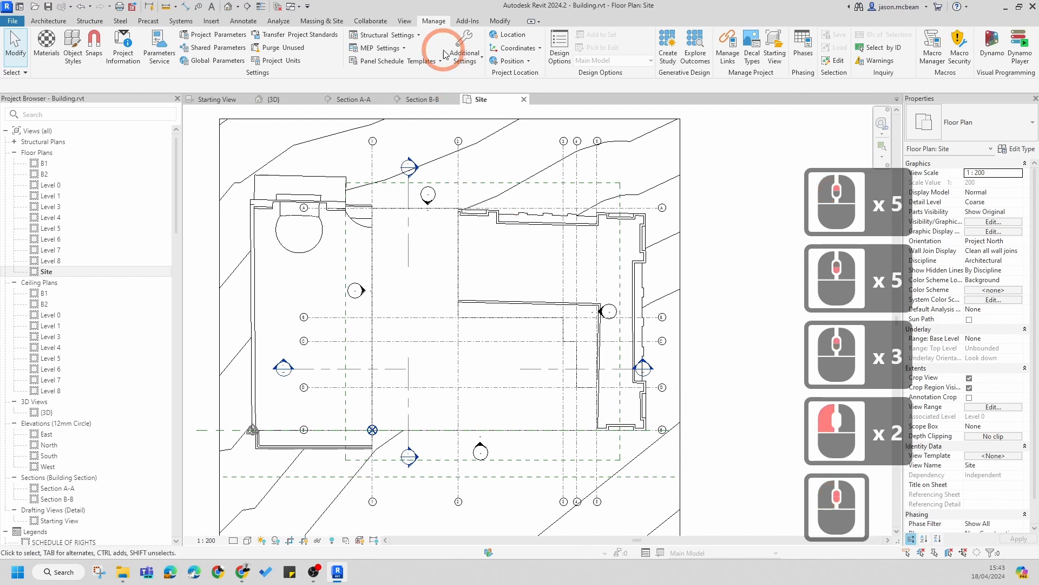
key("Escape")
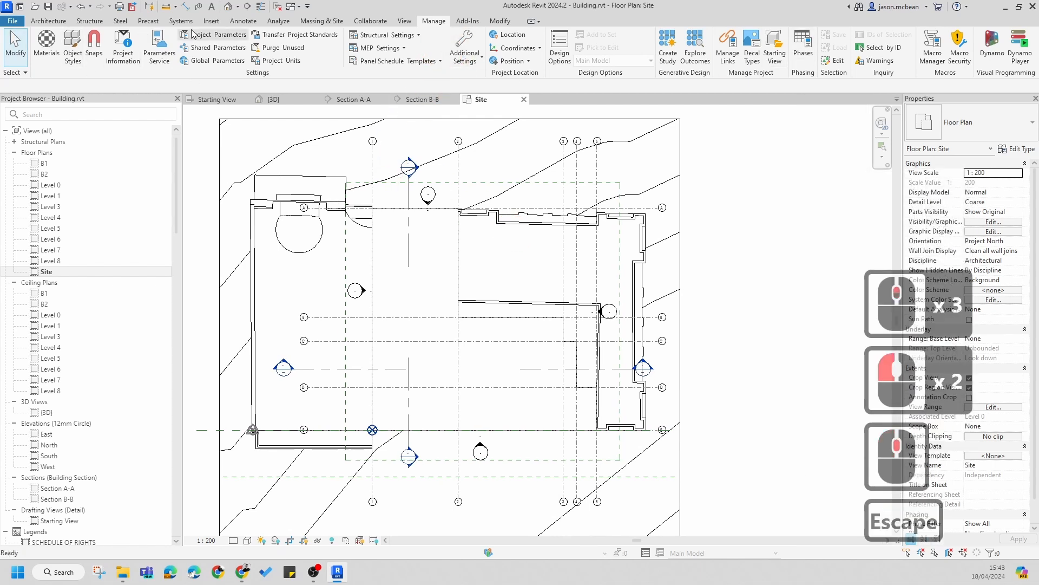
Step: Draw a new scope box around the building's grid area in the Site floor plan
left_click(404, 21)
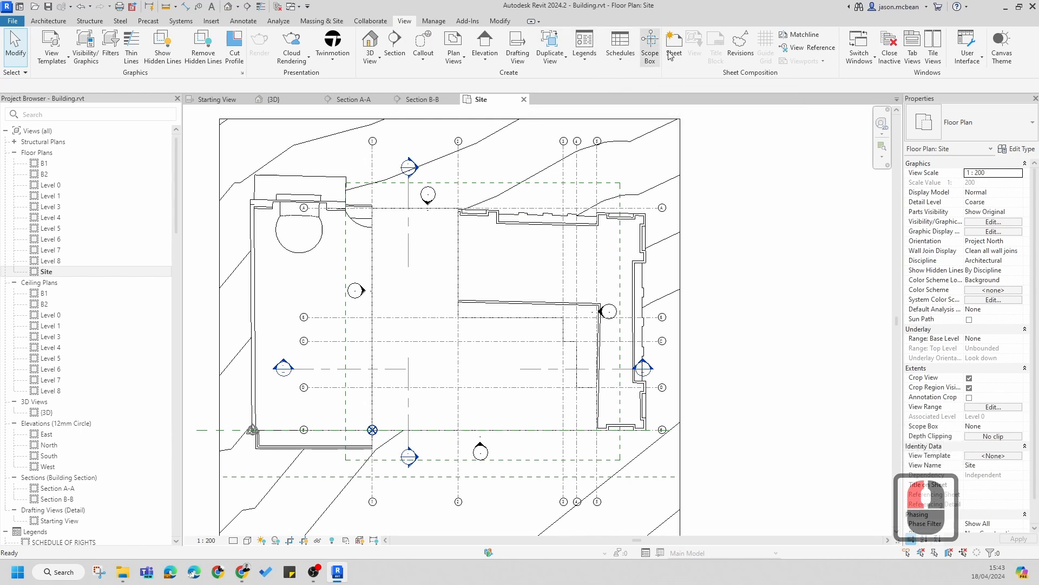
left_click(652, 46)
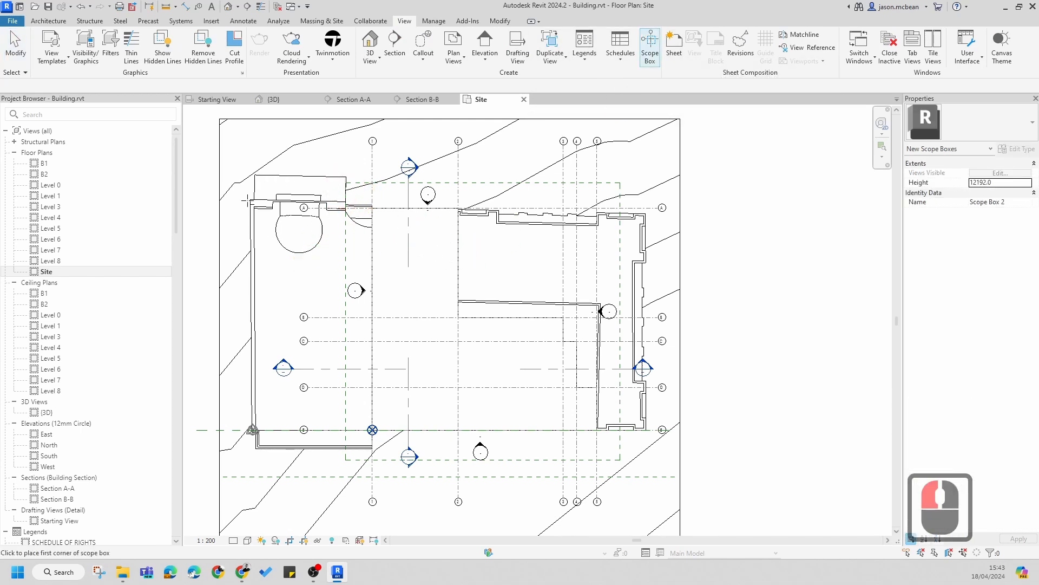
scroll(466, 262, "down", 1)
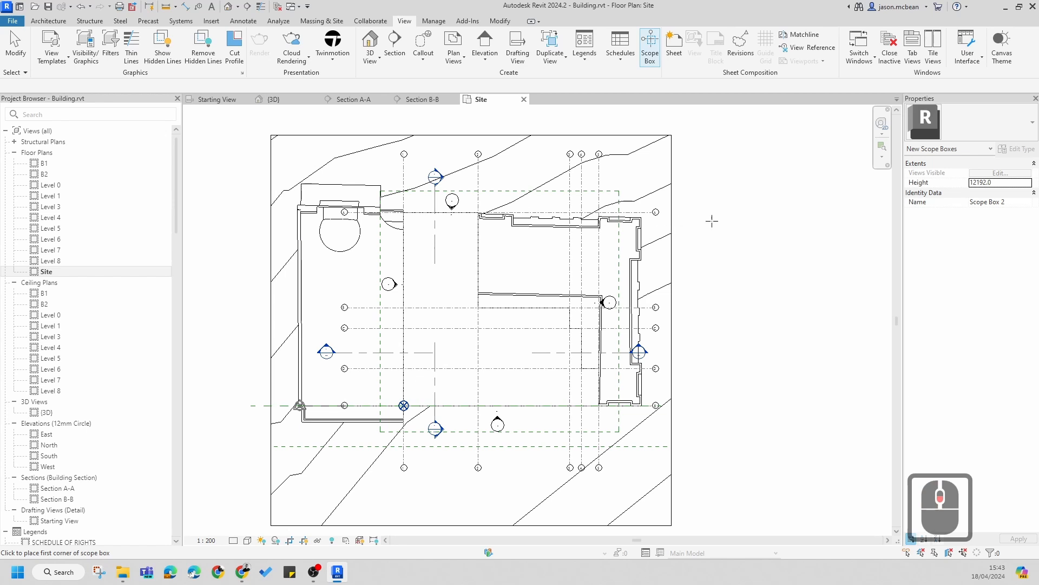
scroll(606, 331, "down", 3)
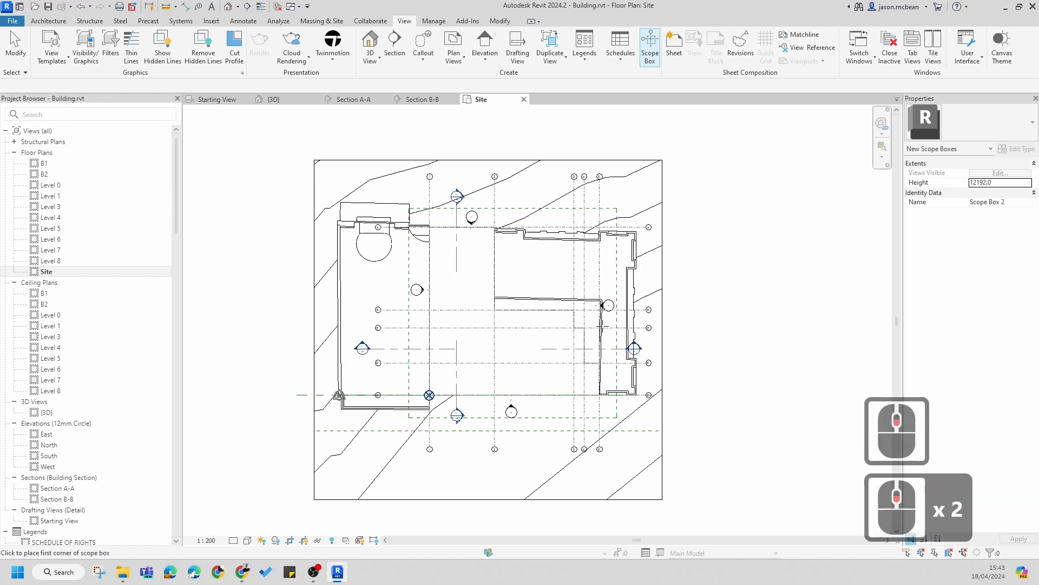
scroll(511, 270, "up", 3)
scroll(413, 239, "up", 2)
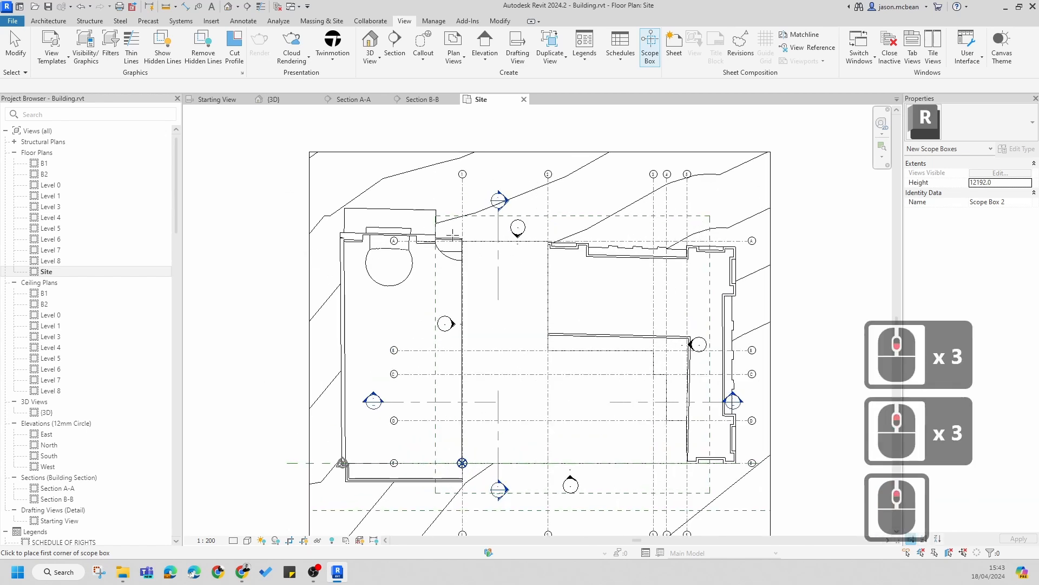
left_click(420, 226)
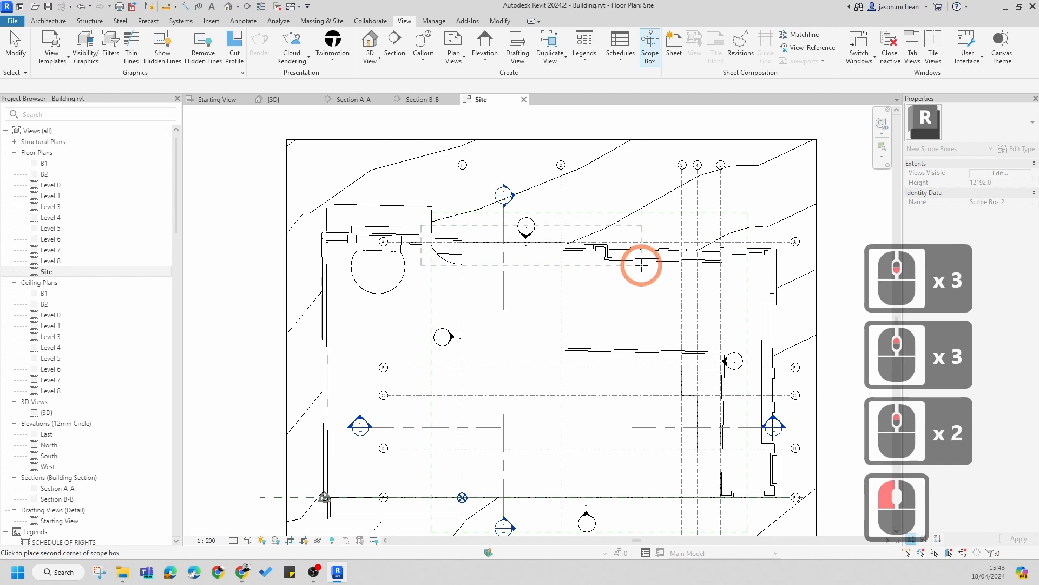
scroll(641, 266, "down", 1)
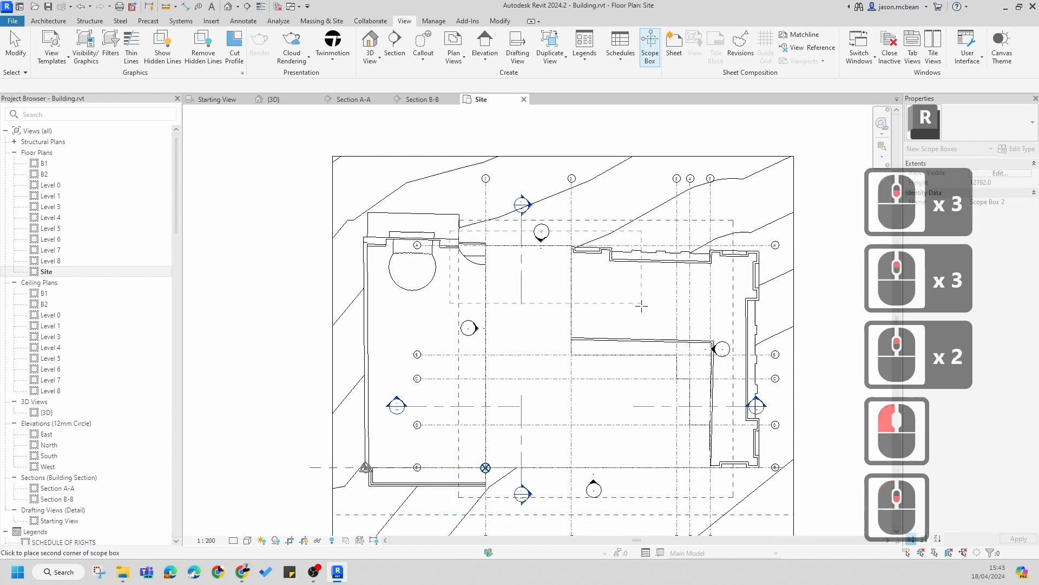
left_click(709, 481)
Step: Rename the new scope box to Concrete Grid
left_click(1020, 202)
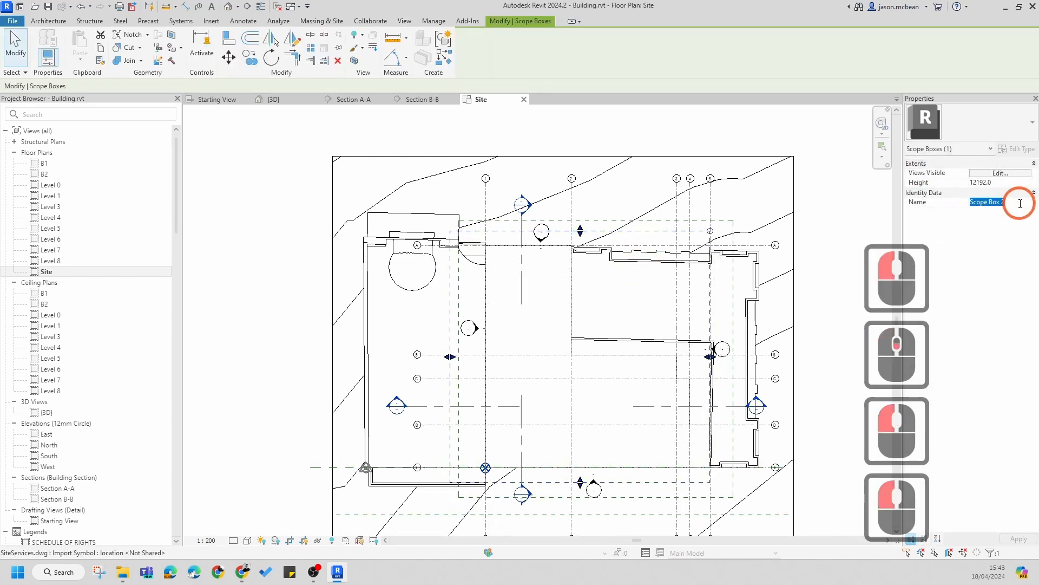
type("Con")
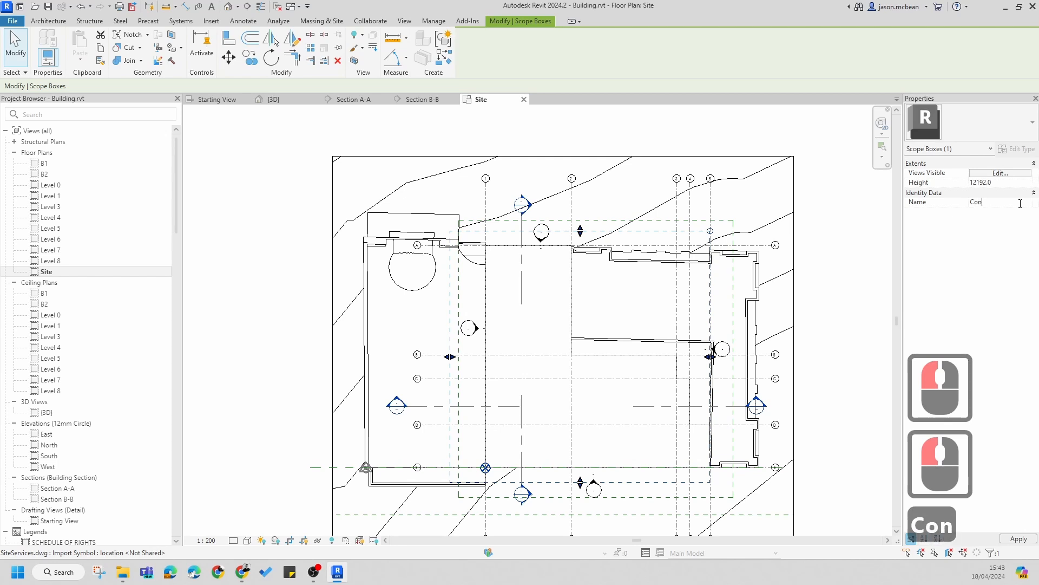
type("vre")
key("BackSpace")
key("BackSpace")
key("BackSpace")
key("BackSpace")
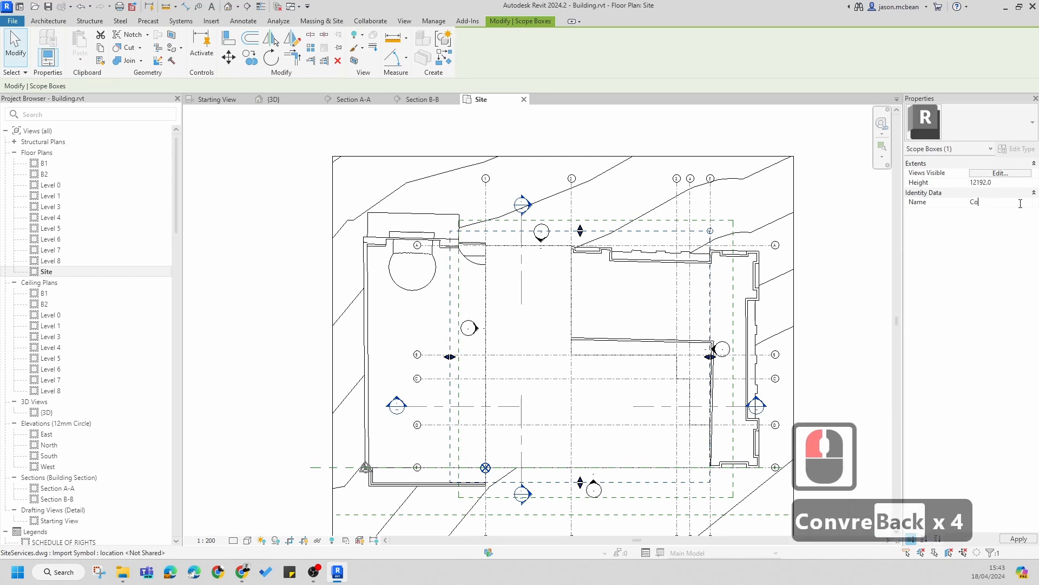
type("n")
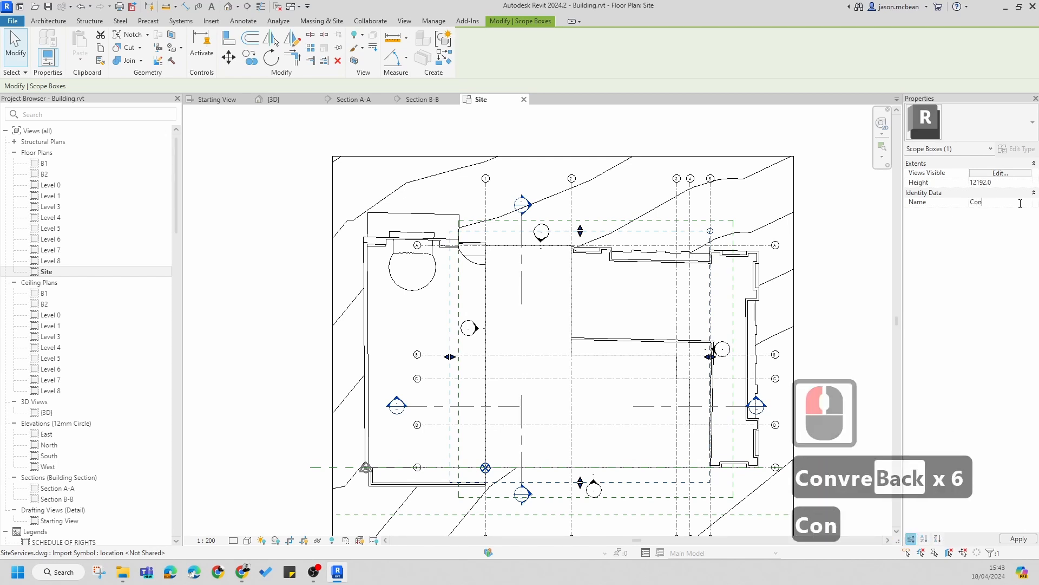
type("crete ")
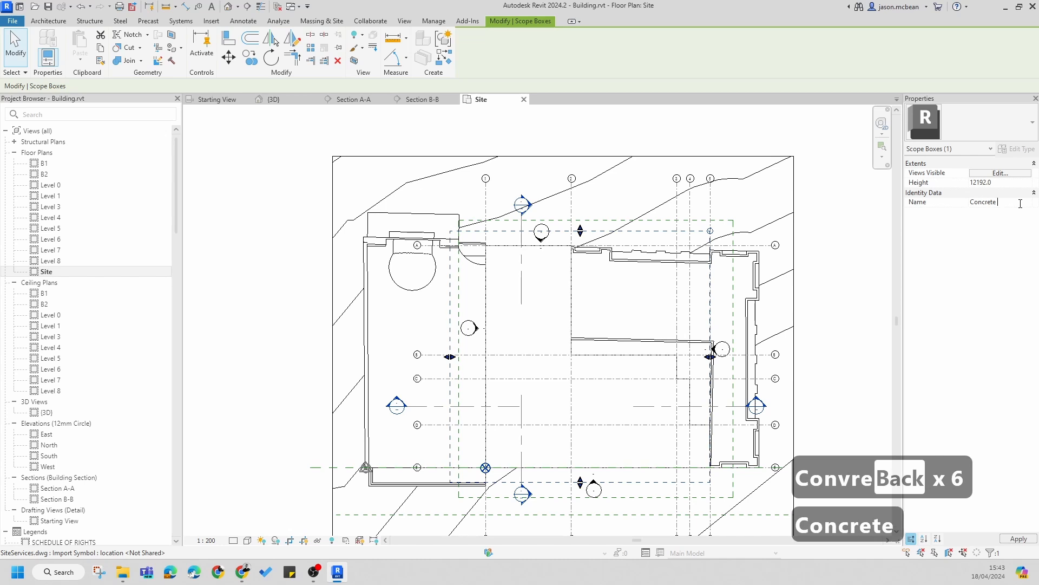
type("Grid")
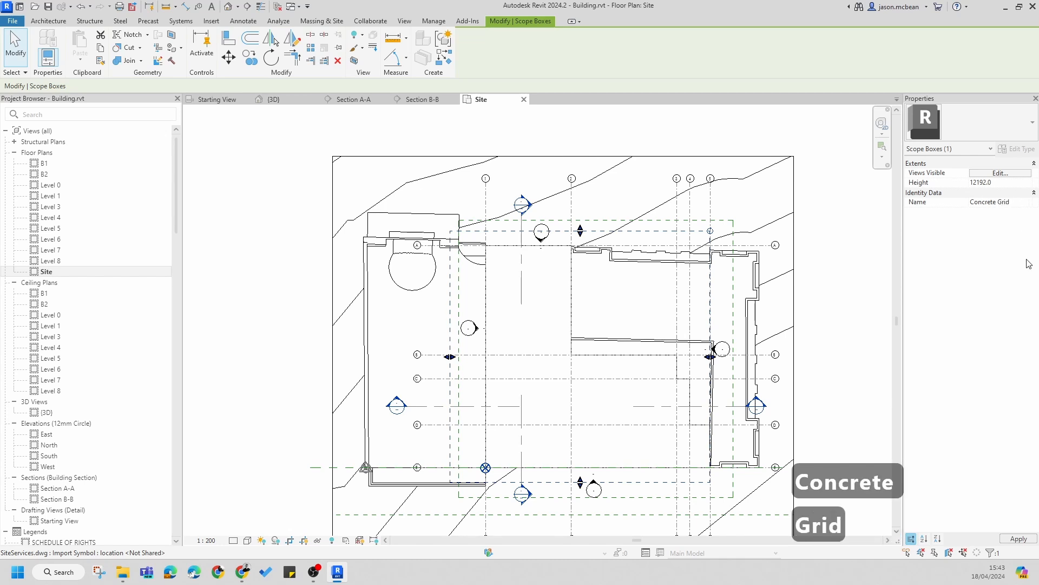
key("Return")
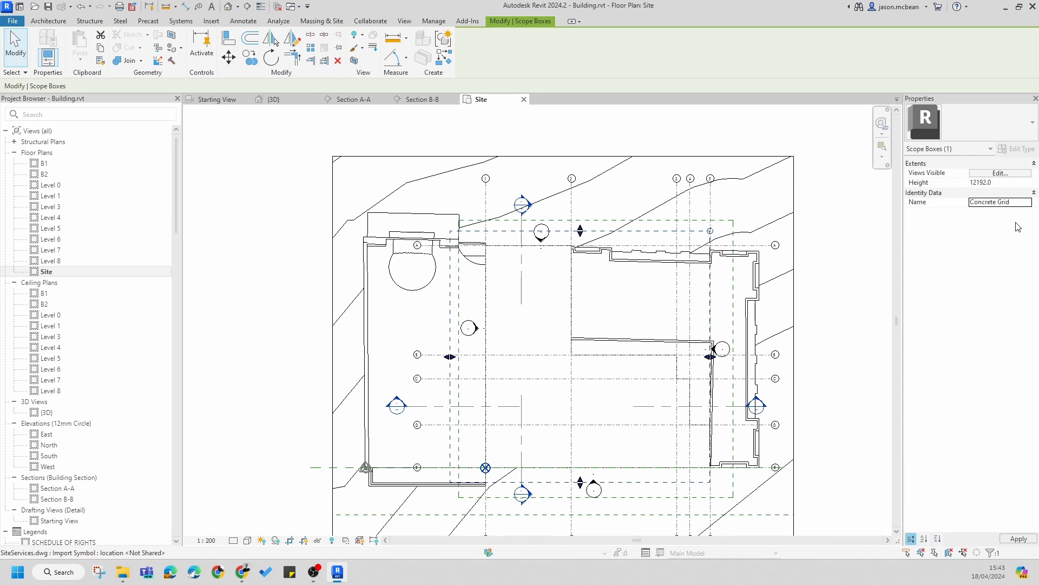
Step: Open Section A-A from its section marker in the site plan
left_click(983, 221)
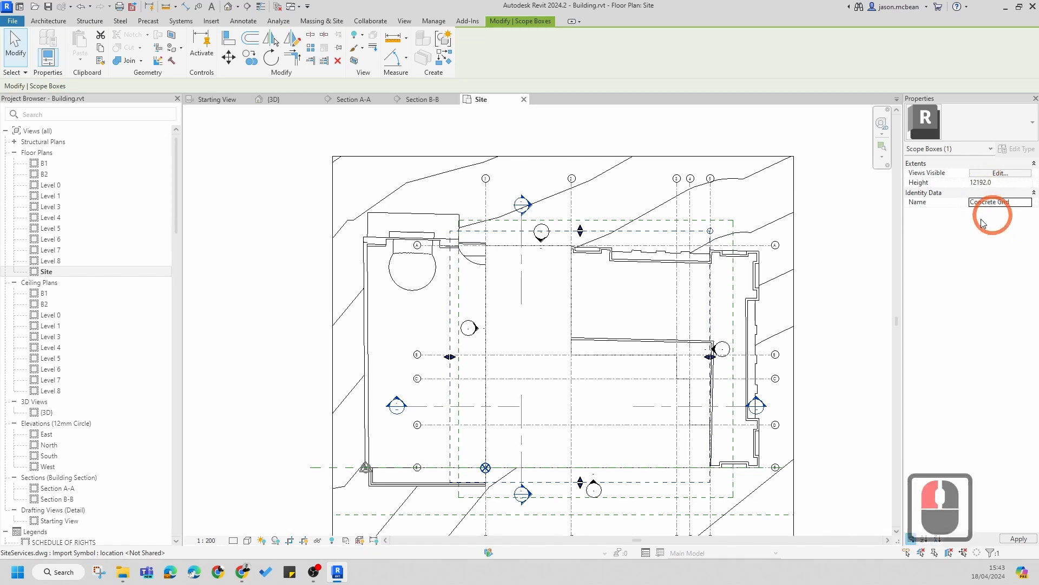
double_click(533, 209)
key("Escape")
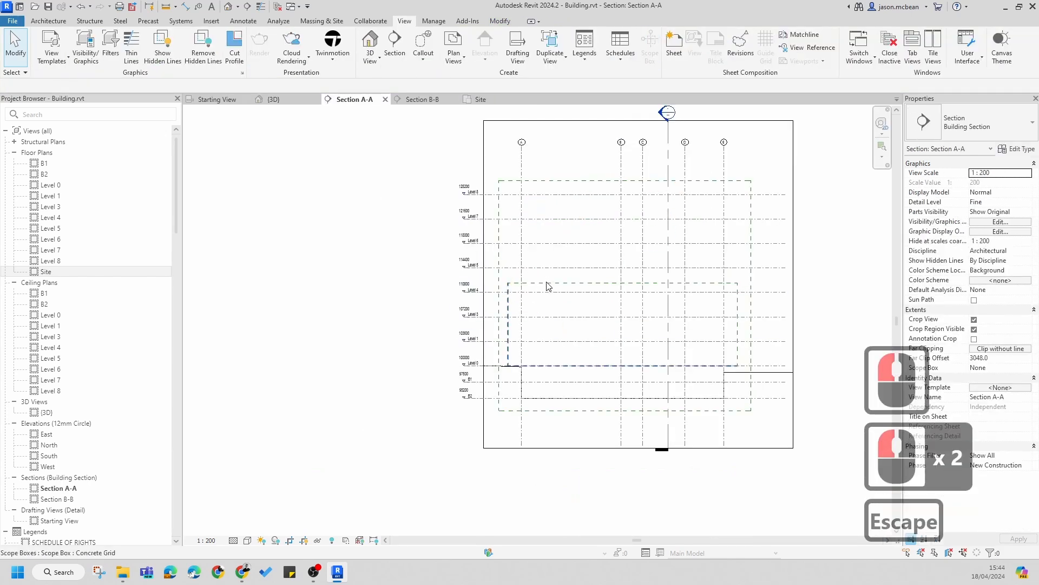
Step: Resize the Concrete Grid scope box in Section A-A to enclose levels B2 to Level 0, about 8380 mm high
left_click(549, 282)
left_click_drag(622, 365, 609, 422)
scroll(621, 300, "up", 2)
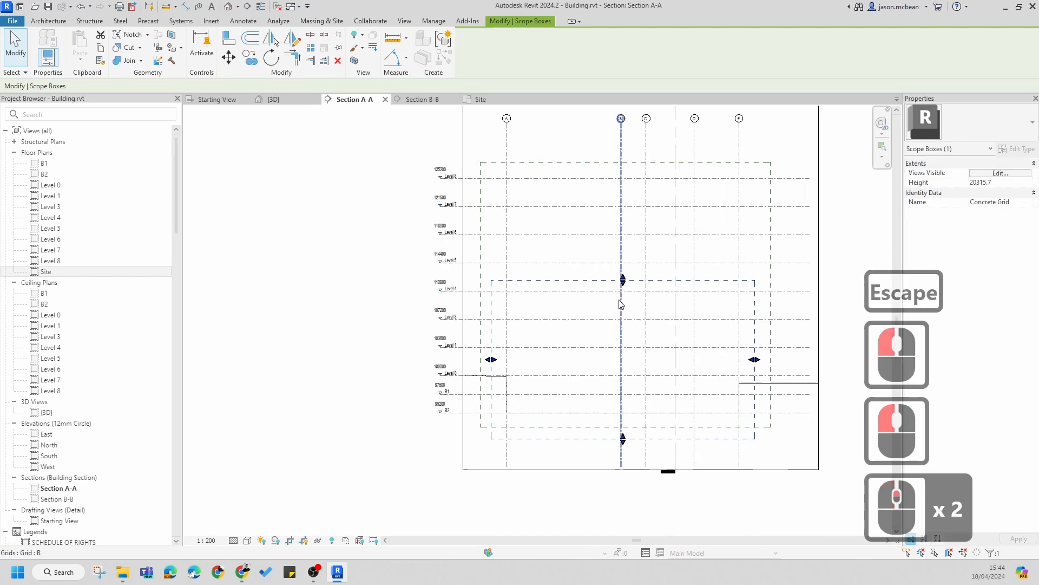
left_click_drag(610, 343, 600, 382)
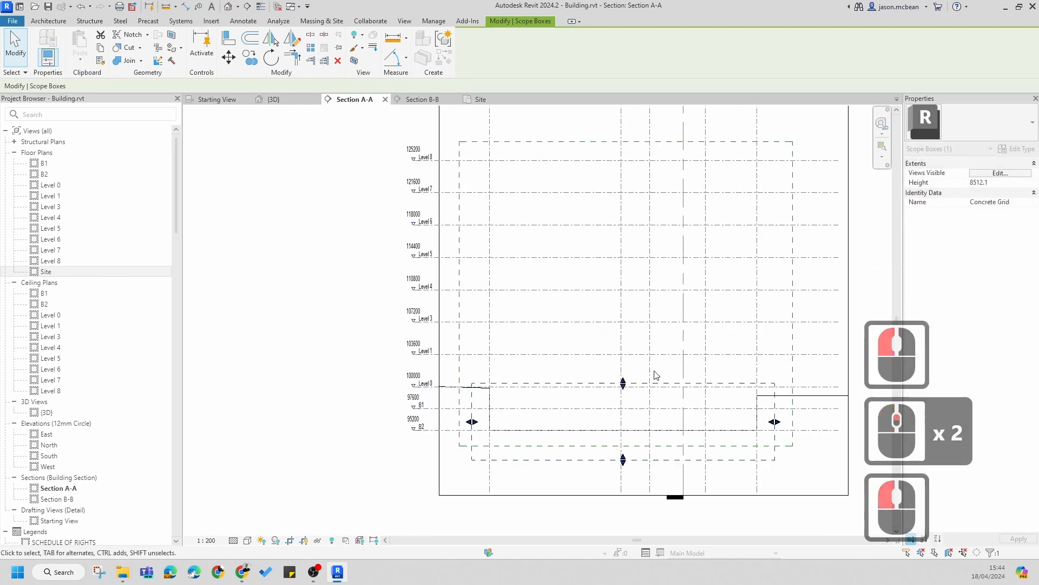
scroll(622, 463, "up", 4)
left_click_drag(607, 452, 608, 435)
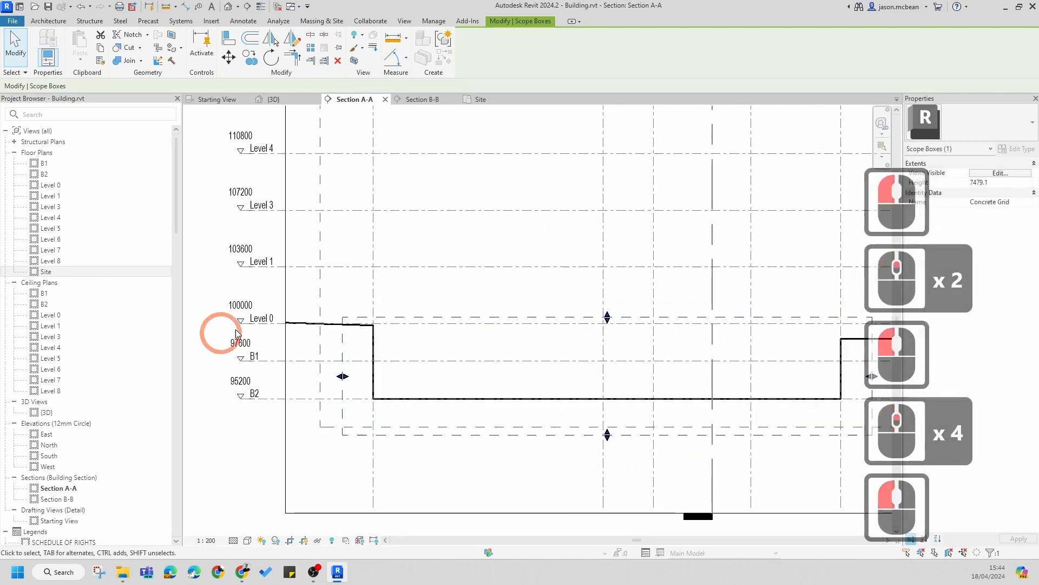
scroll(594, 374, "down", 4)
middle_click_drag(594, 373, 571, 382)
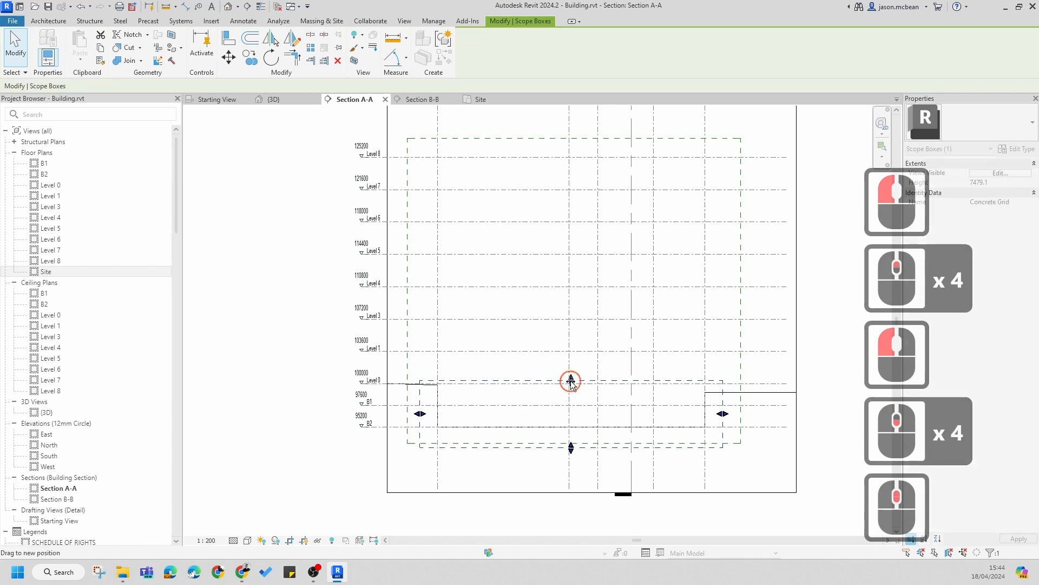
left_click_drag(571, 374, 506, 371)
scroll(506, 371, "down", 4)
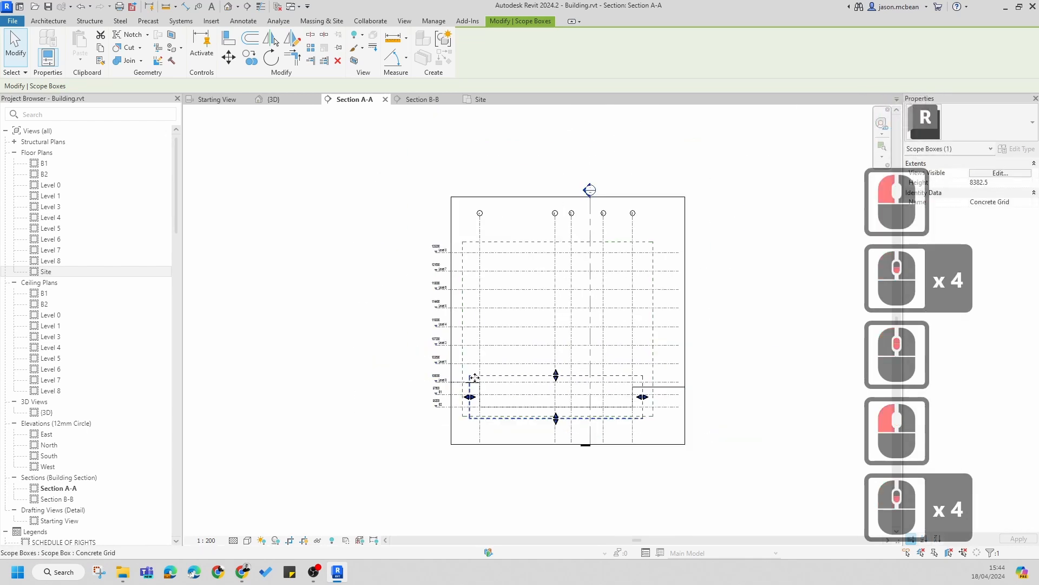
key("Escape")
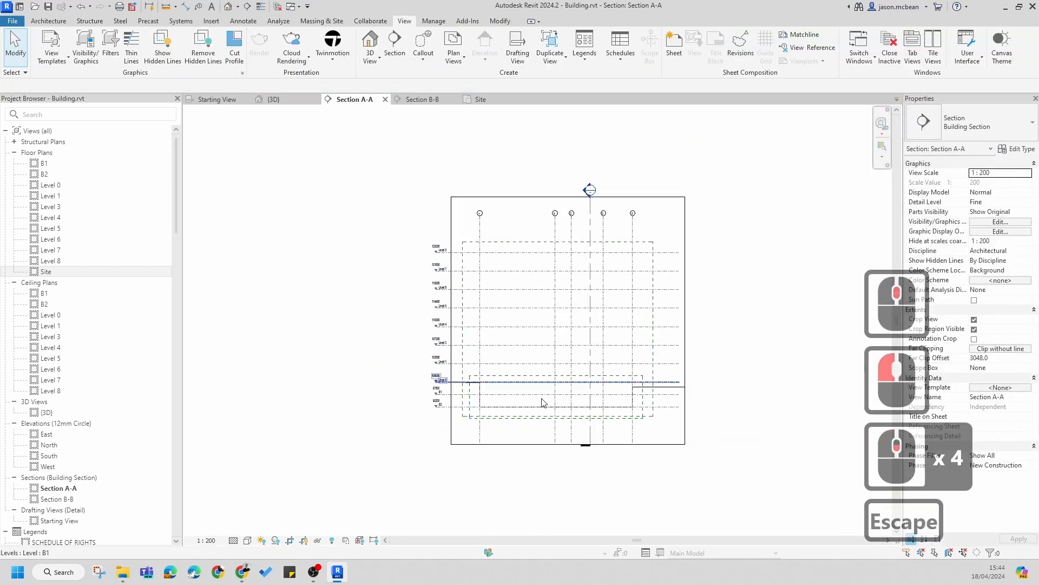
Step: Select all grid instances in the entire project from grid A in Section A-A
scroll(538, 376, "up", 5)
key("Escape")
scroll(460, 347, "down", 4)
key("Escape")
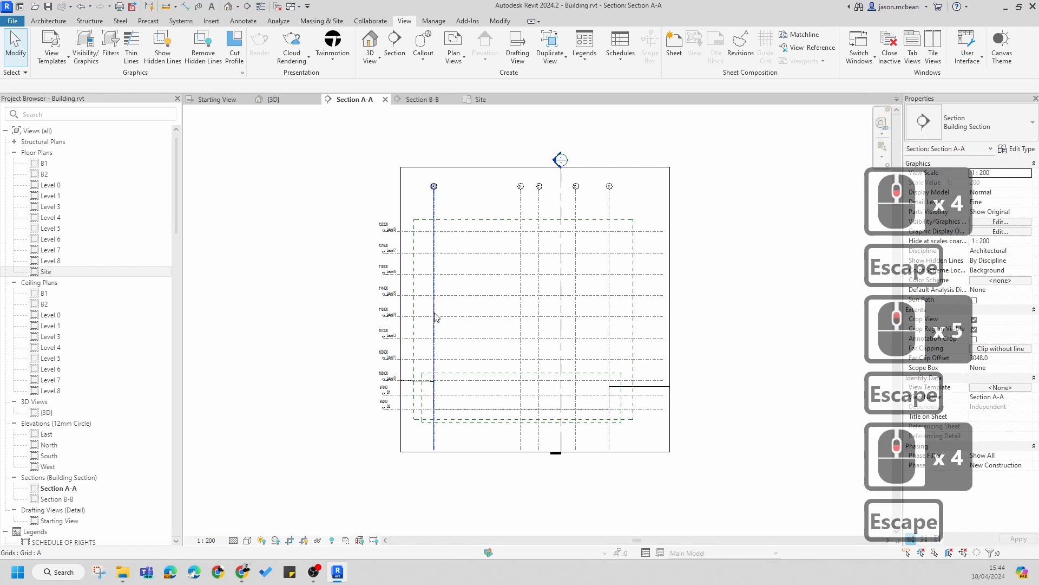
left_click(437, 315)
right_click(437, 315)
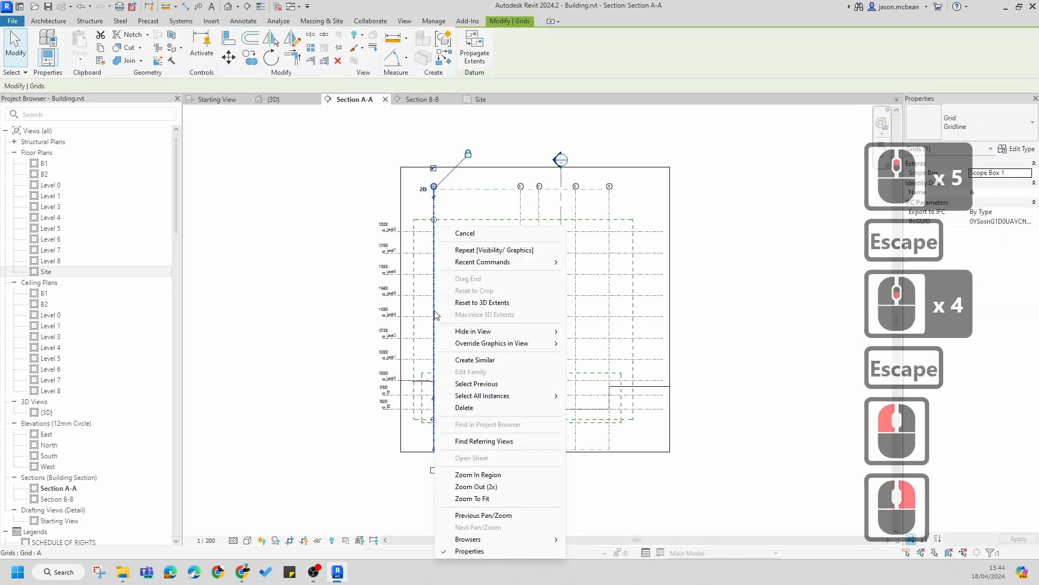
mouse_move(502, 398)
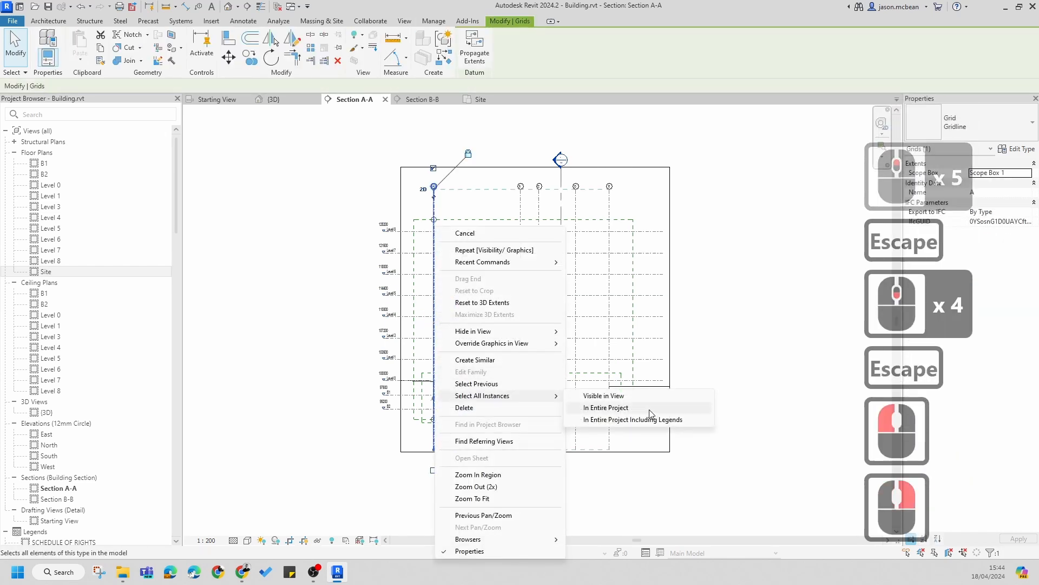
left_click(617, 409)
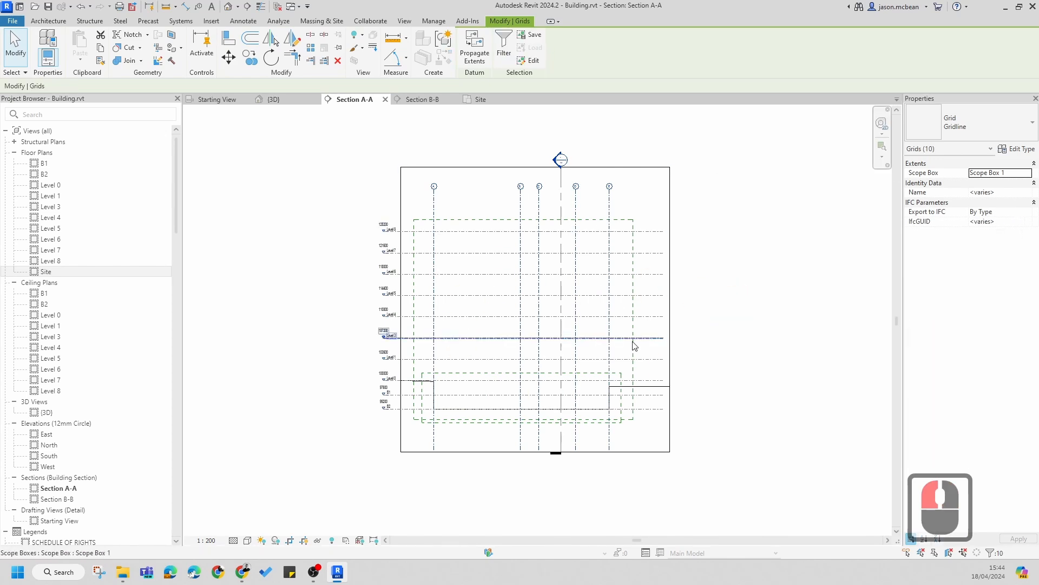
Step: Assign the selected grids to the Concrete Grid scope box, disassociating the grid that does not intersect it
left_click(1028, 174)
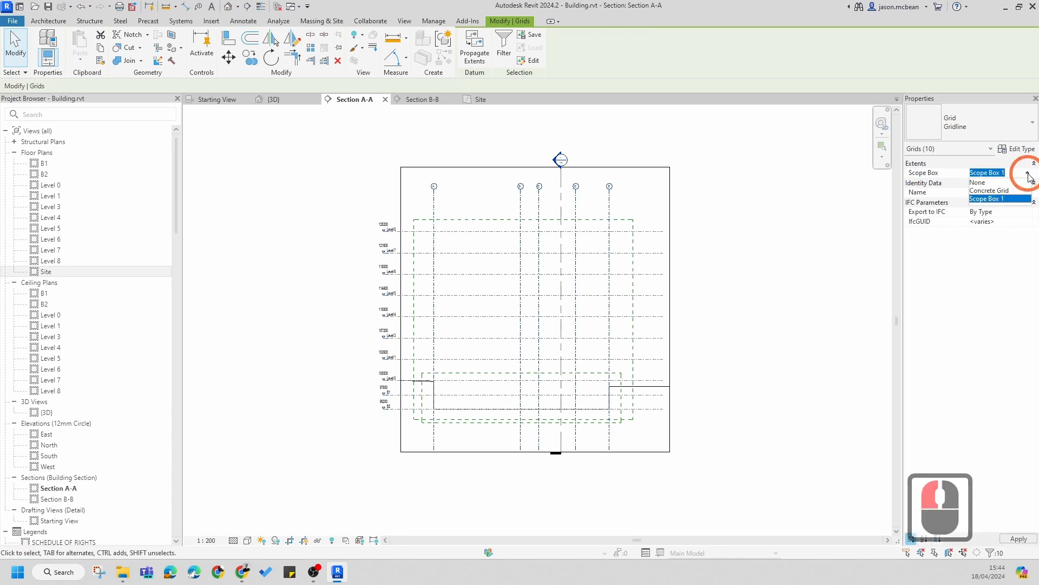
left_click(1006, 190)
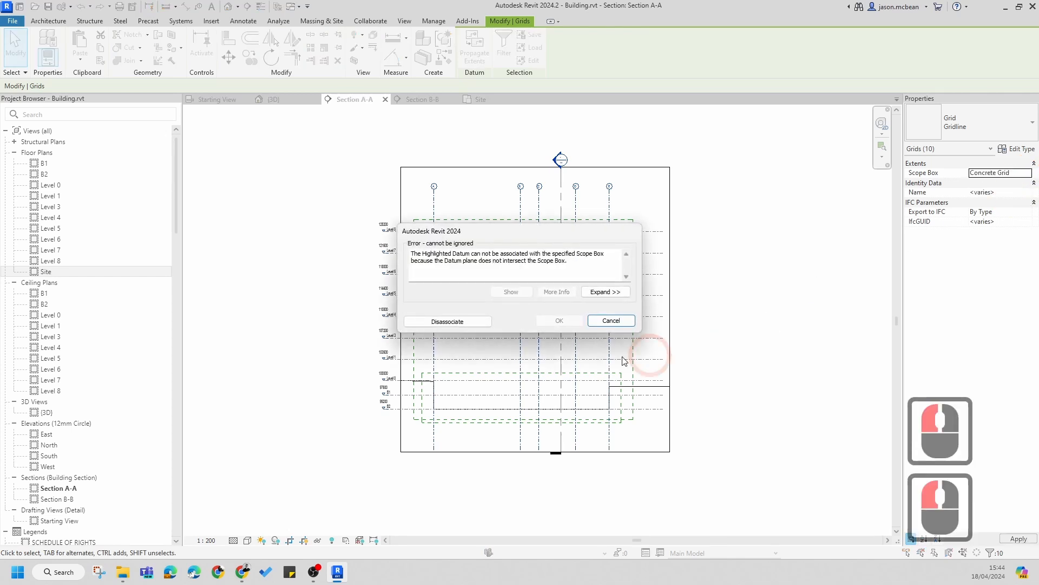
left_click(436, 321)
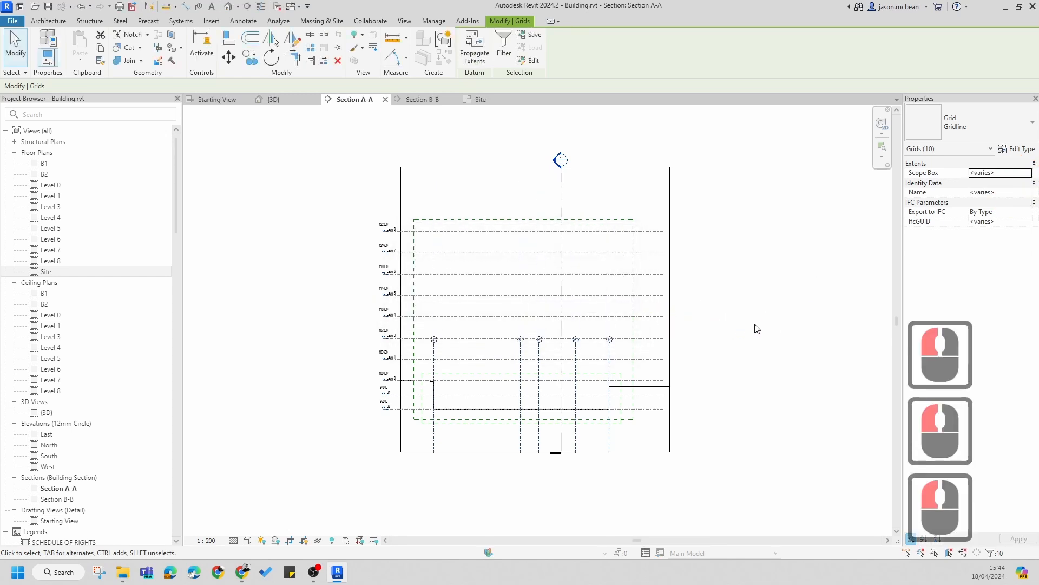
Step: Drag the grid heads down to just above the scope box in Section A-A
scroll(388, 383, "up", 5)
key("Escape")
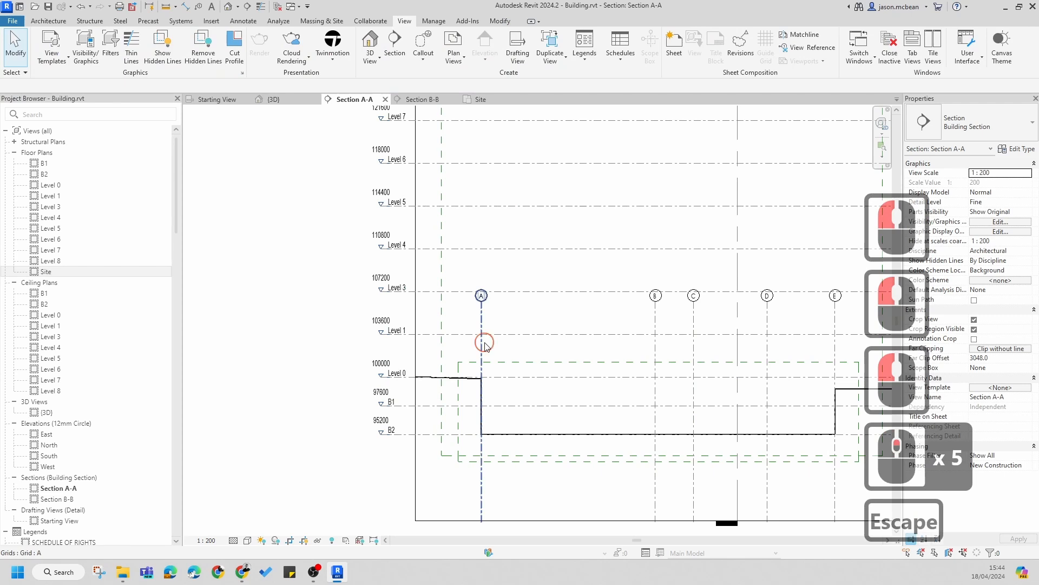
left_click(485, 345)
scroll(490, 349, "down", 4)
key("Escape")
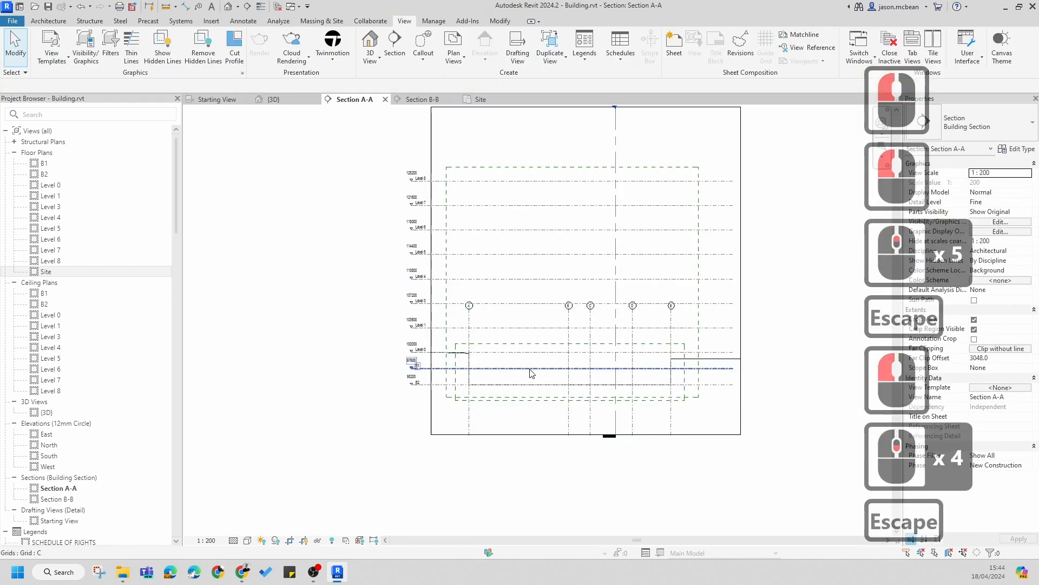
scroll(530, 374, "up", 3)
left_click(440, 294)
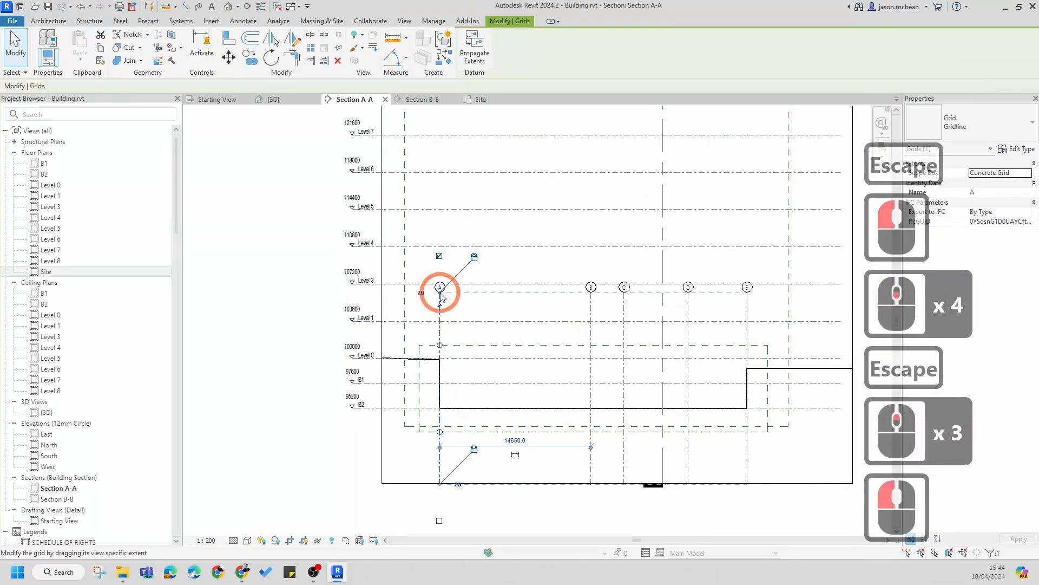
left_click_drag(440, 297, 440, 337)
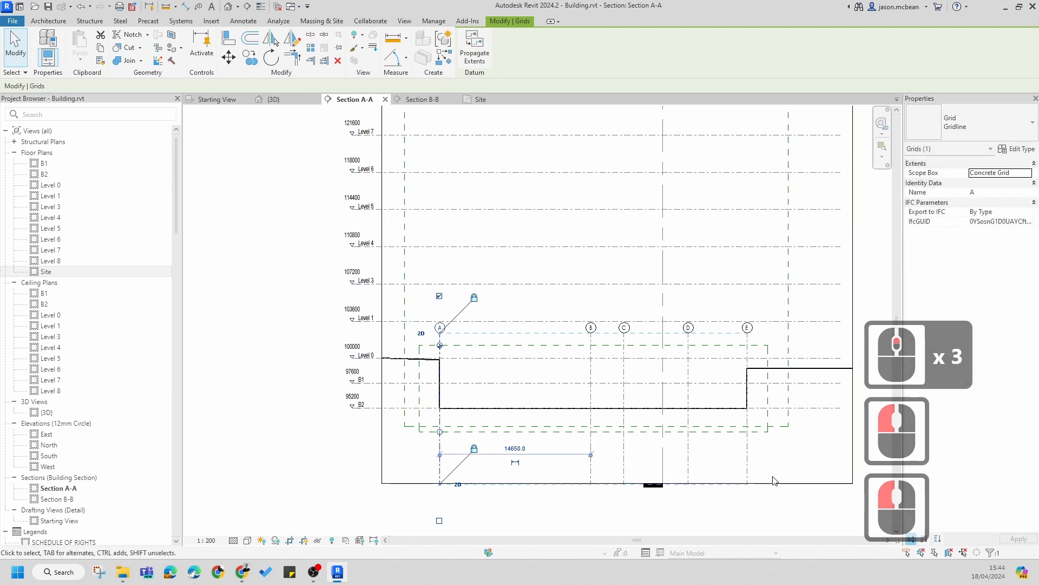
Step: Drag the grids' bottom ends up to just below the scope box
key("Escape")
left_click(688, 480)
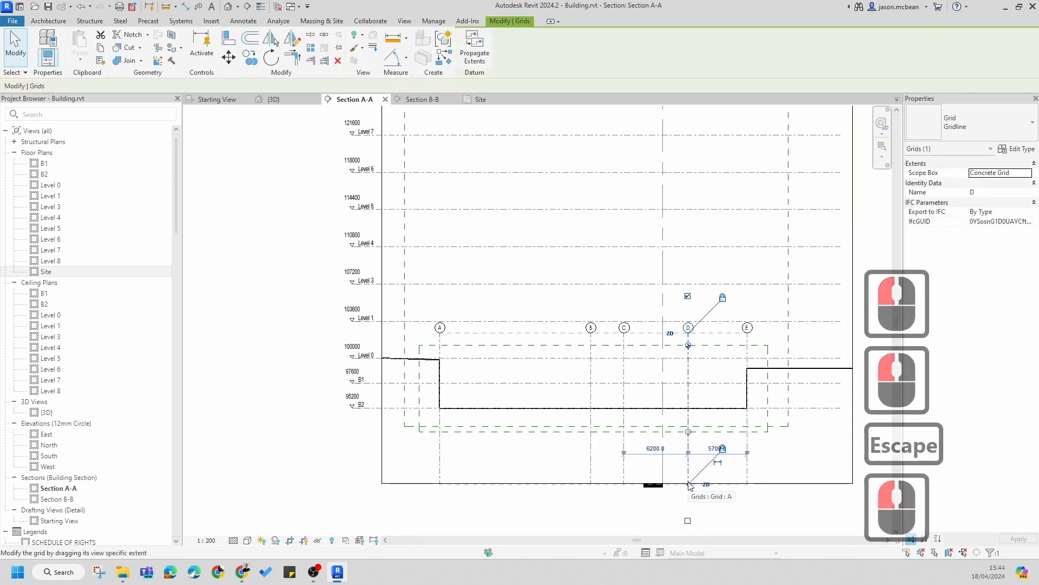
left_click_drag(689, 483, 688, 448)
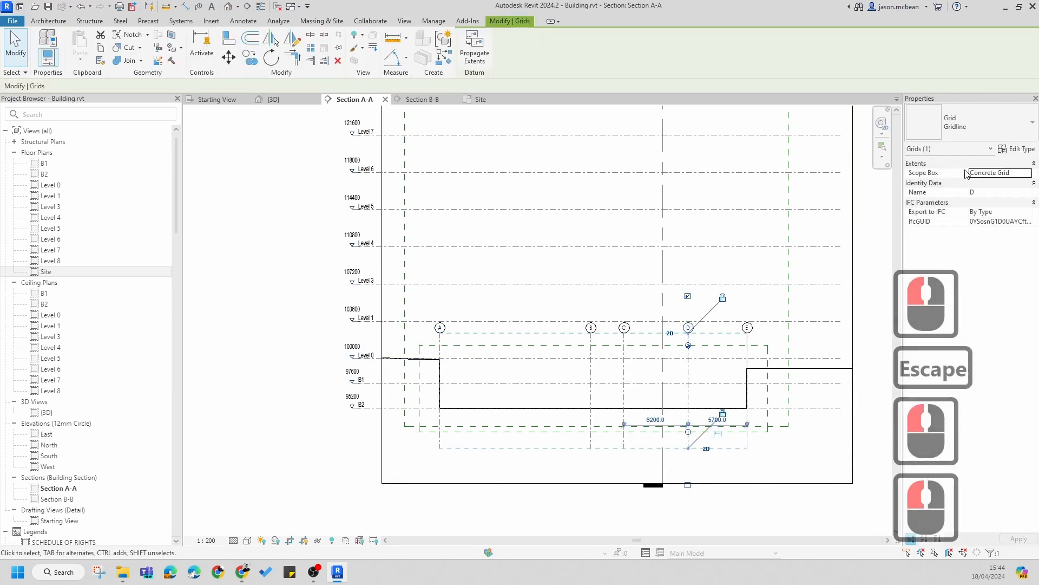
Step: Show the bubble at the bottom end of grid A in Section A-A
left_click(1018, 149)
key("Escape")
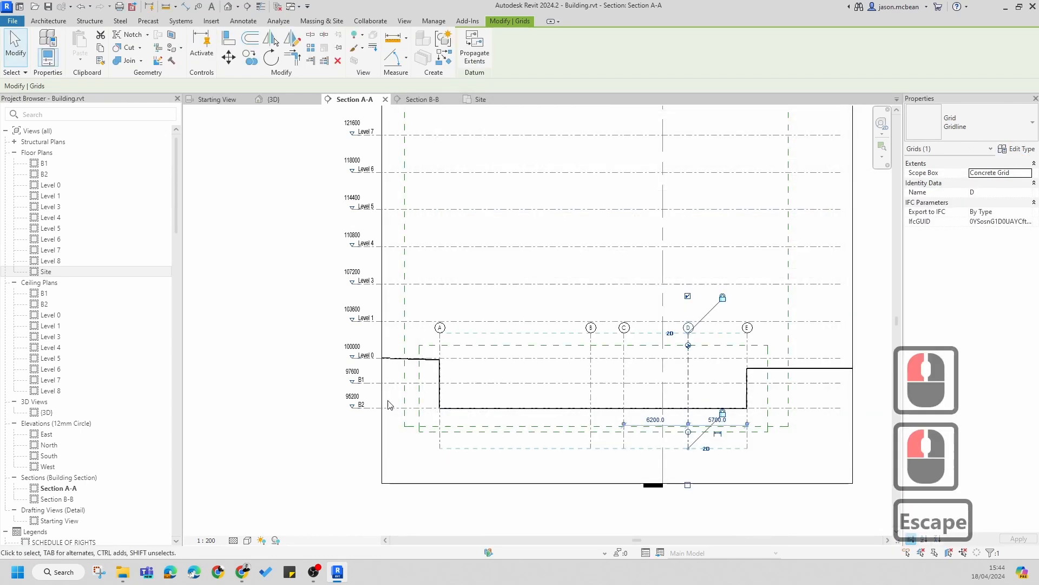
key("Escape")
left_click(444, 464)
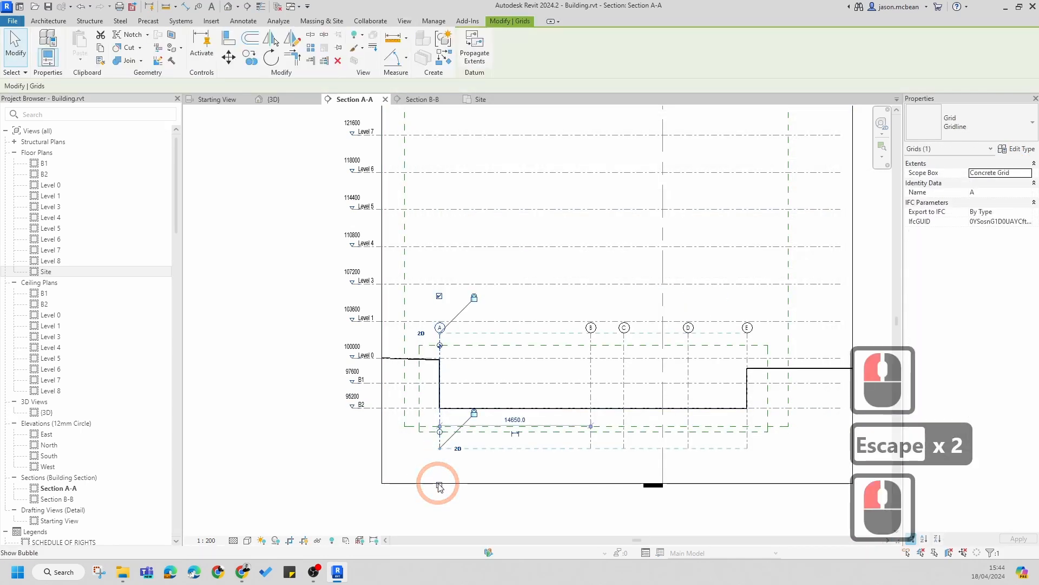
left_click(439, 485)
Step: Show the bottom-end bubbles on grids B and C
scroll(589, 453, "up", 2)
left_click(591, 437)
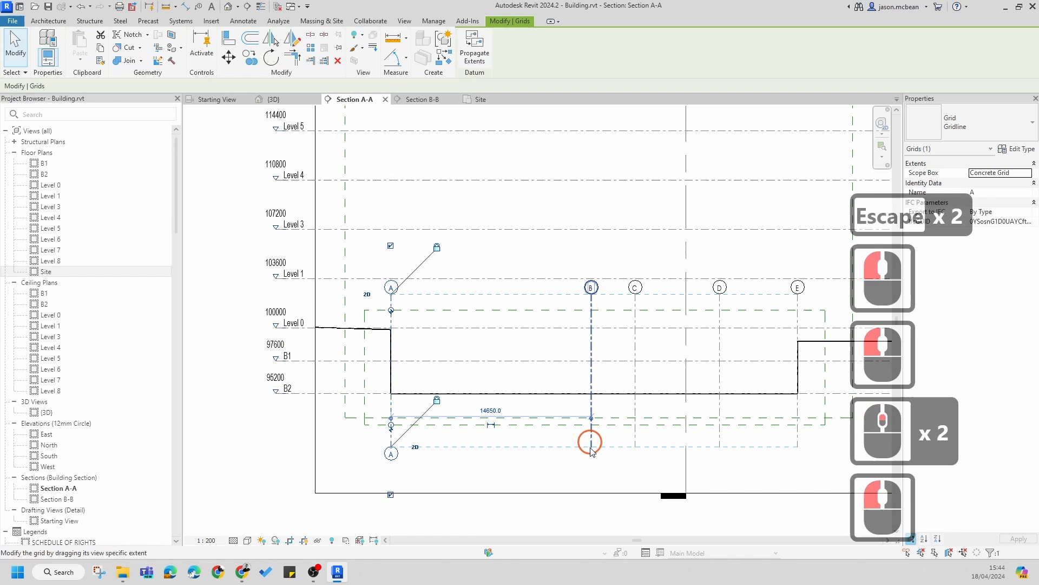
left_click(591, 495)
key("Escape")
left_click(636, 494)
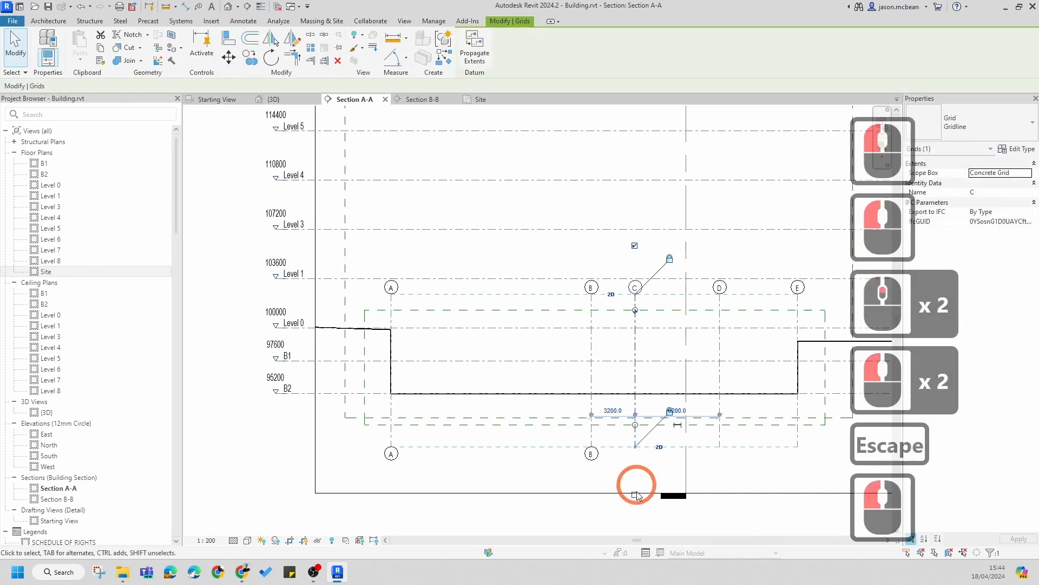
left_click(713, 479)
key("Escape")
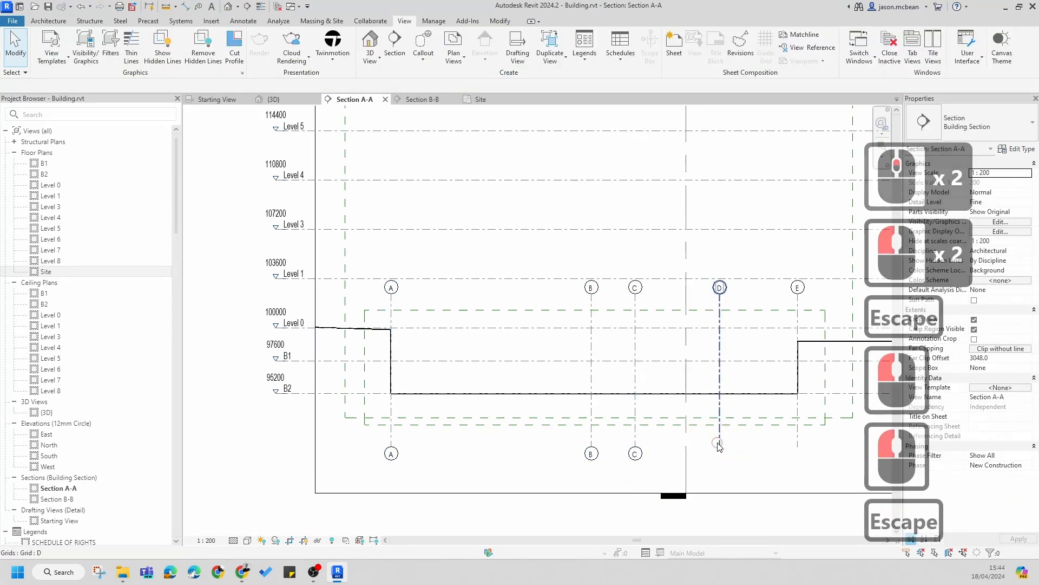
Step: Show the bottom-end bubbles on grids D and E
left_click(719, 445)
left_click(718, 455)
middle_click_drag(802, 458, 707, 421)
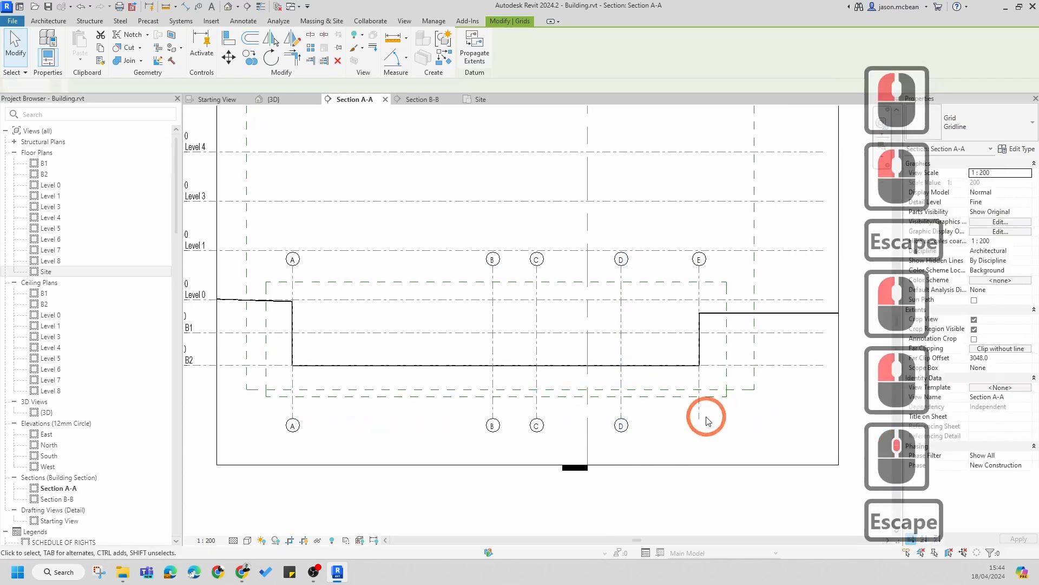
left_click(699, 405)
left_click(699, 466)
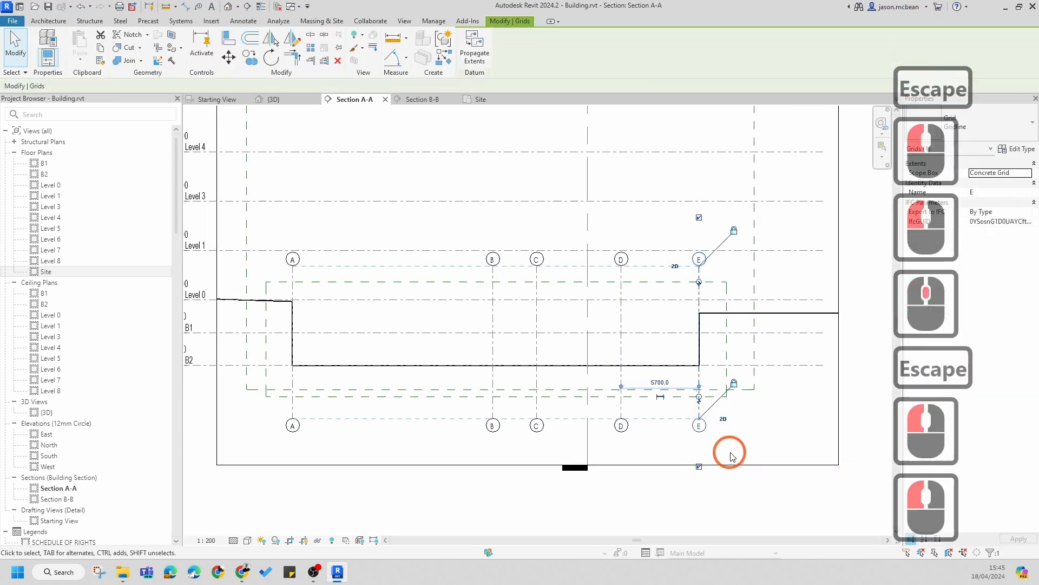
Step: Hide the top-end bubbles on grids E and D
key("Escape")
left_click(702, 268)
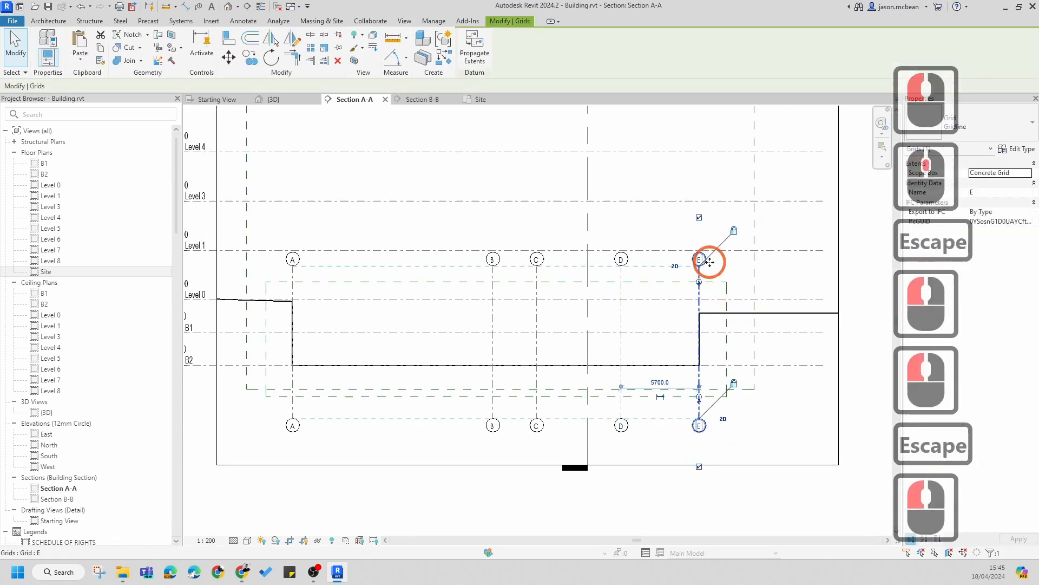
left_click(700, 219)
key("Escape")
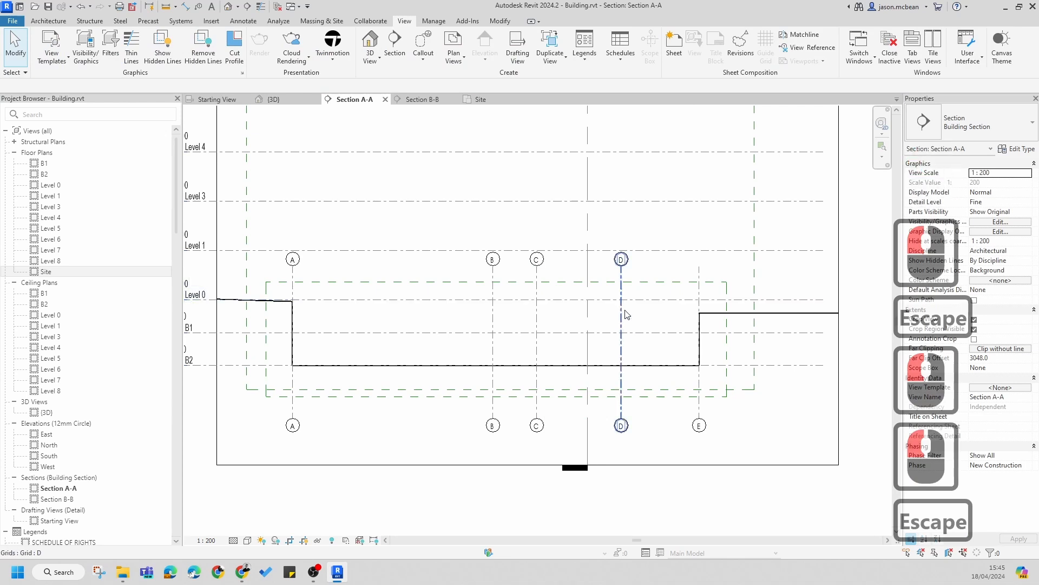
left_click(622, 278)
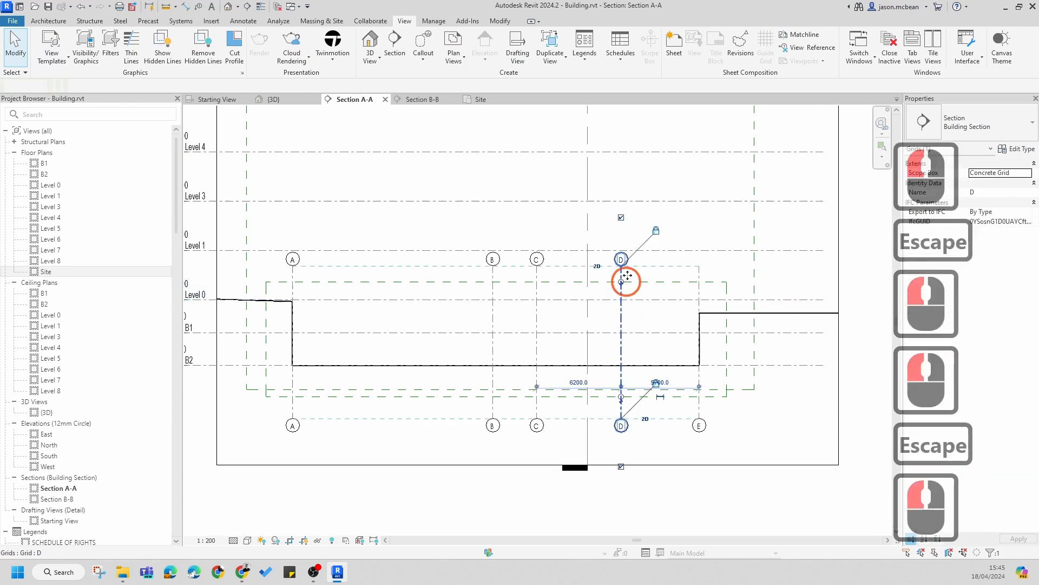
left_click(621, 219)
Step: Hide the top-end bubbles on grids C, B and A
scroll(449, 287, "up", 2)
left_click(561, 293)
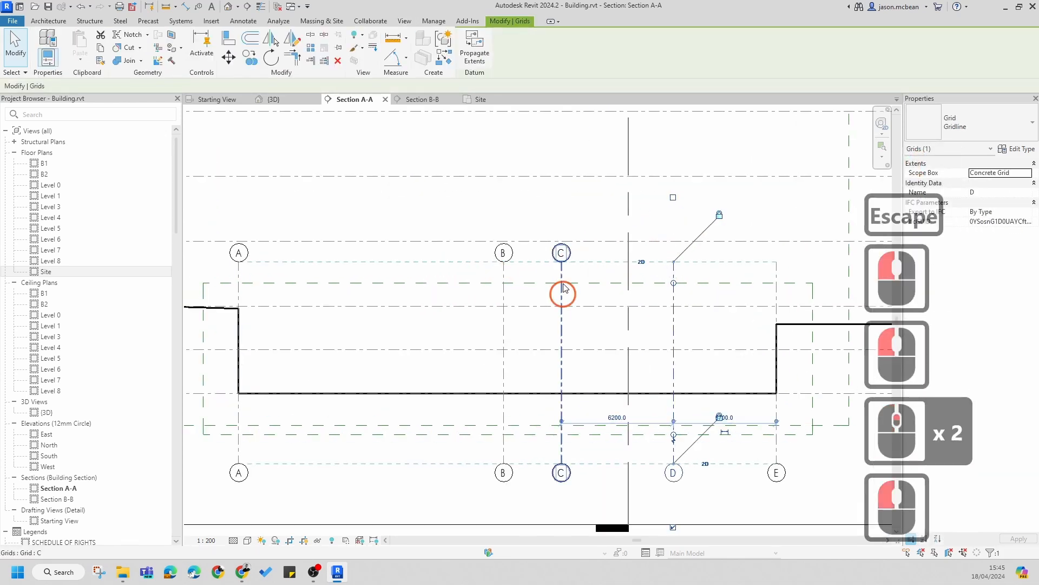
left_click(561, 199)
middle_click_drag(503, 293, 598, 295)
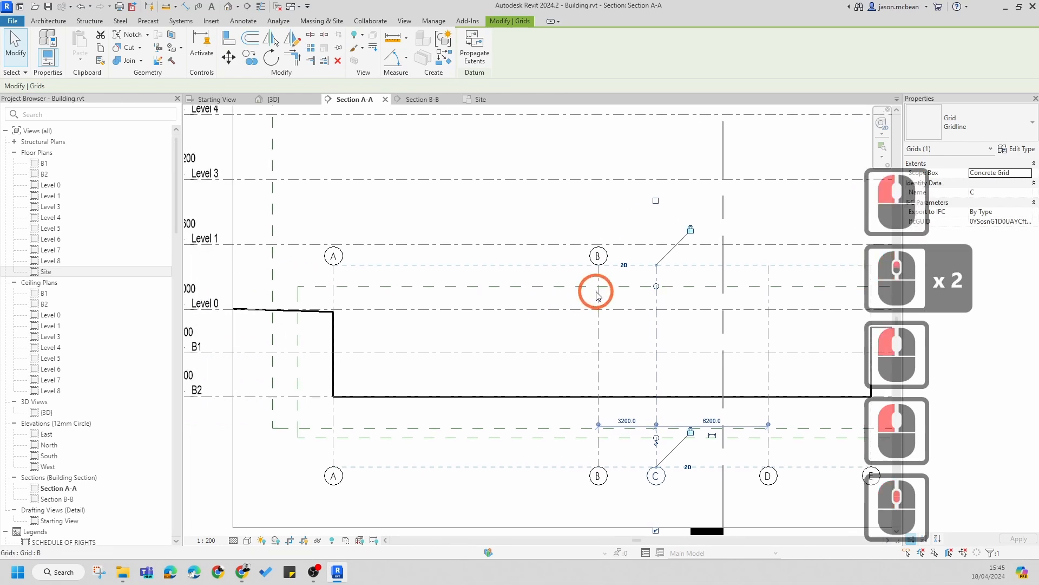
key("Escape")
left_click(604, 255)
left_click(597, 200)
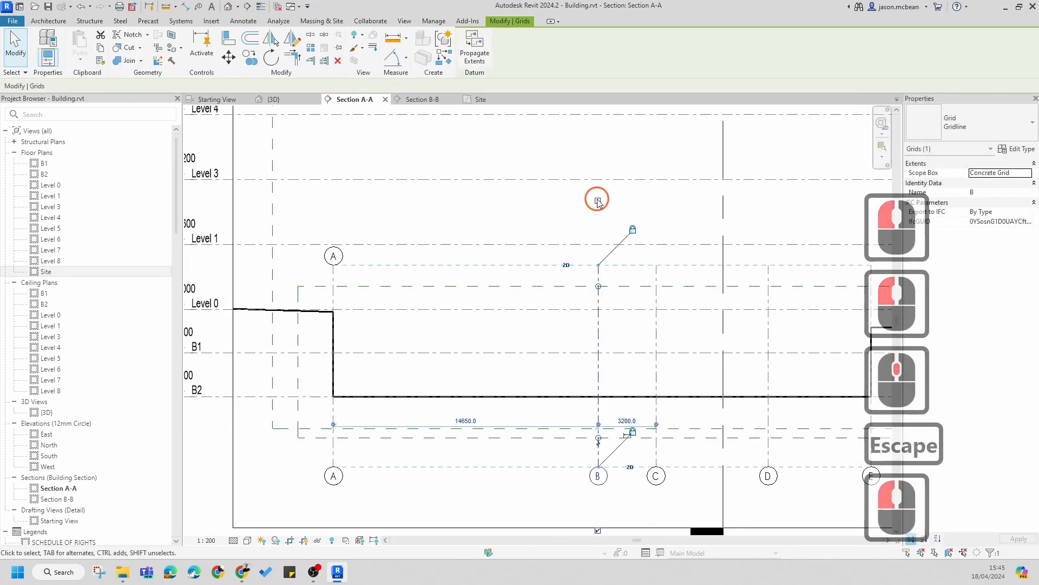
key("Escape")
left_click(336, 268)
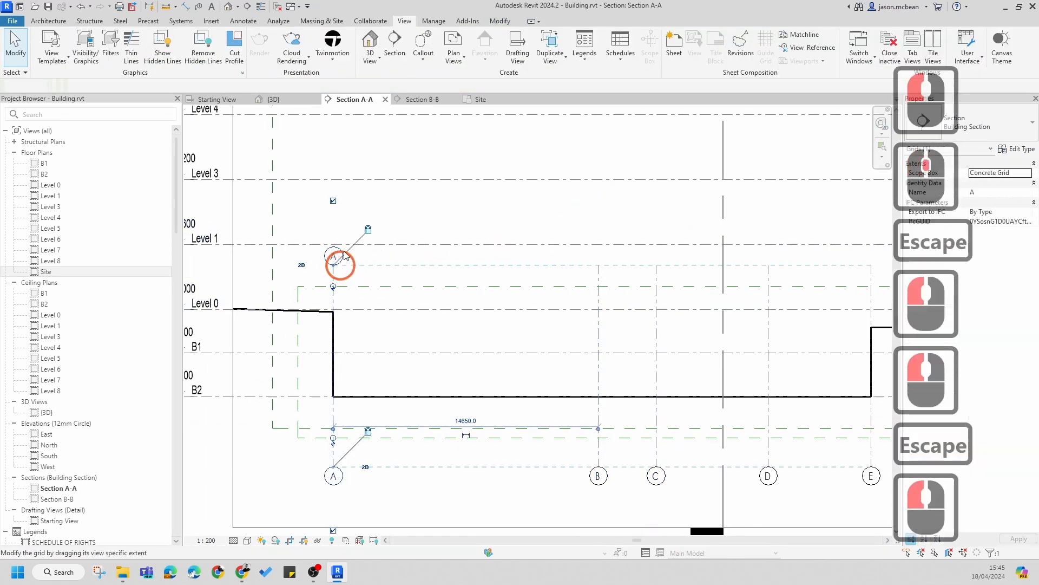
left_click(333, 201)
key("Escape")
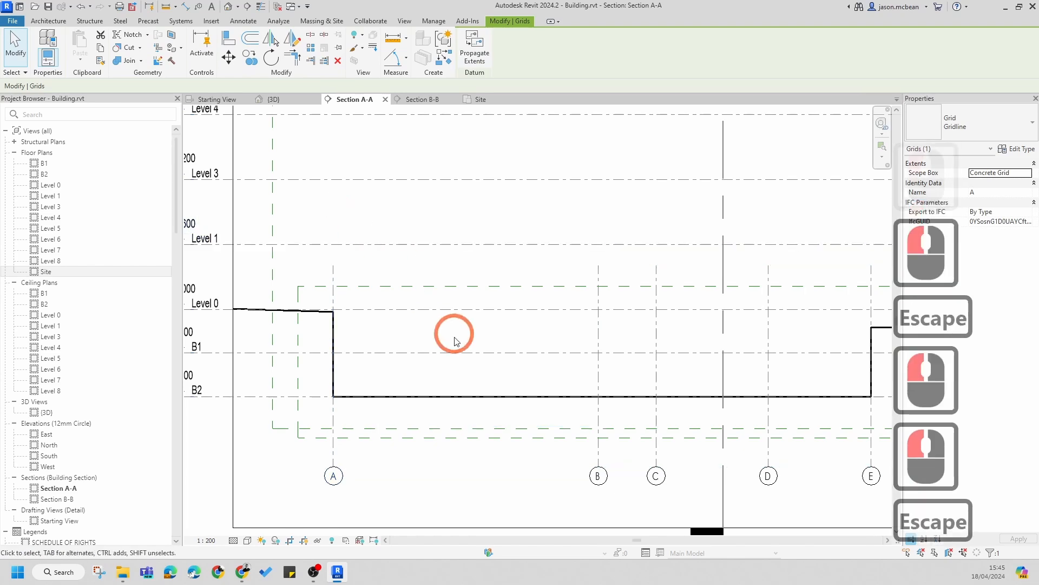
scroll(555, 355, "down", 5)
scroll(584, 343, "up", 1)
scroll(635, 320, "down", 3)
key("Escape")
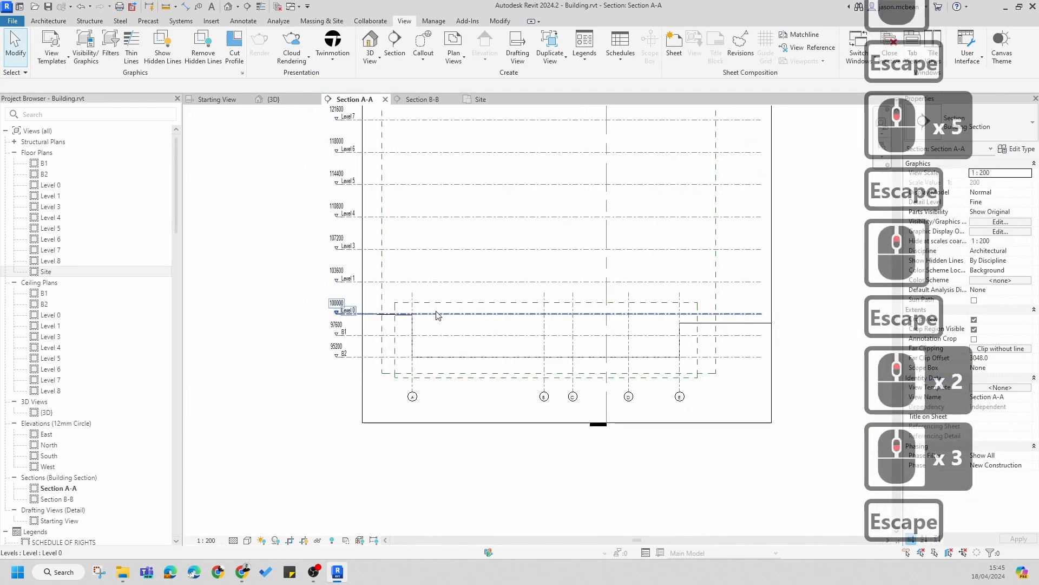
scroll(428, 311, "up", 4)
left_click(401, 303)
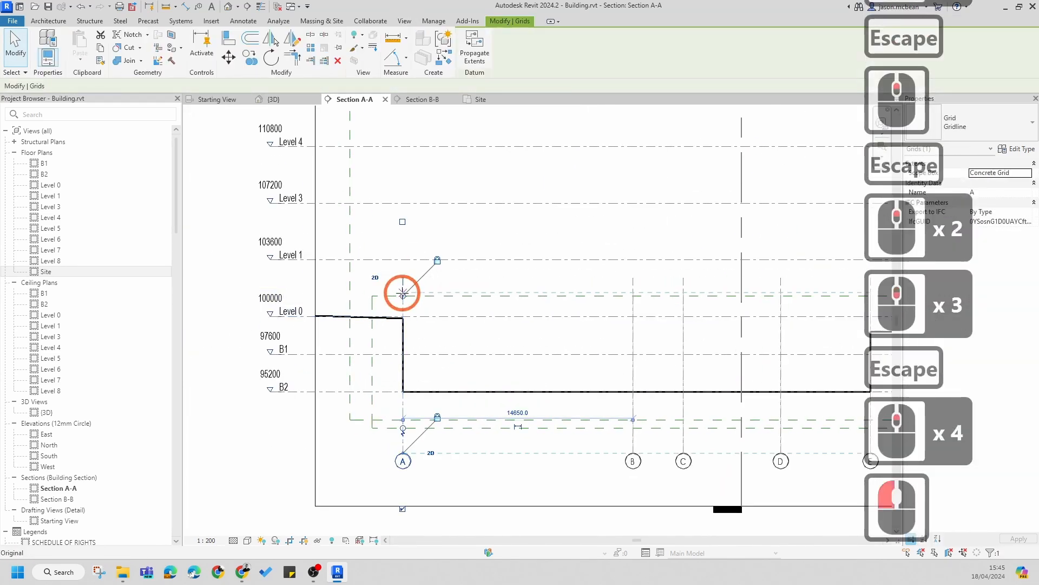
left_click(437, 272)
scroll(610, 355, "down", 3)
key("Escape")
key("Escape")
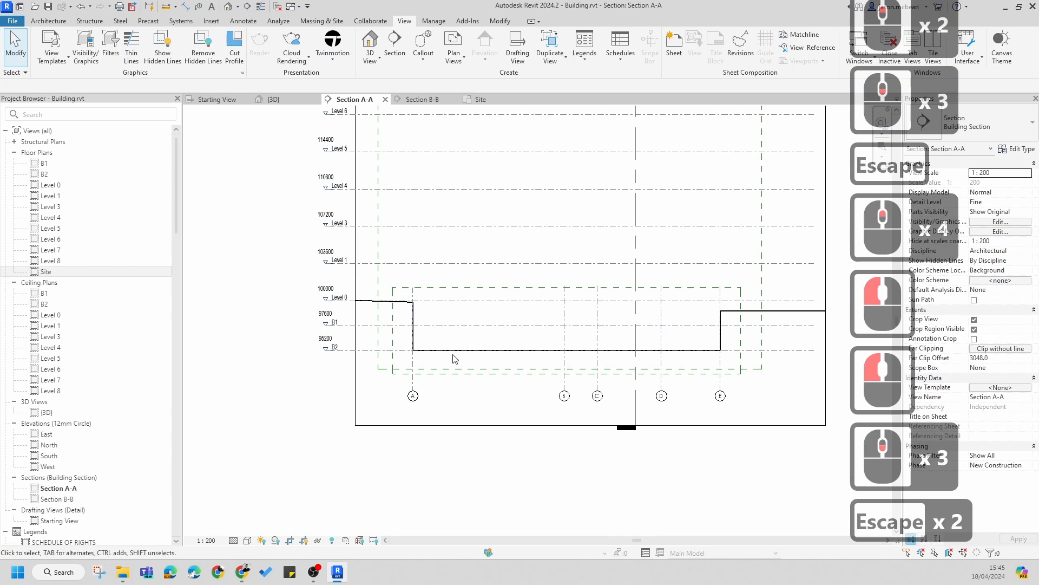
Step: Lower the top edge of the Concrete Grid scope box slightly in Section A-A
scroll(414, 298, "up", 4)
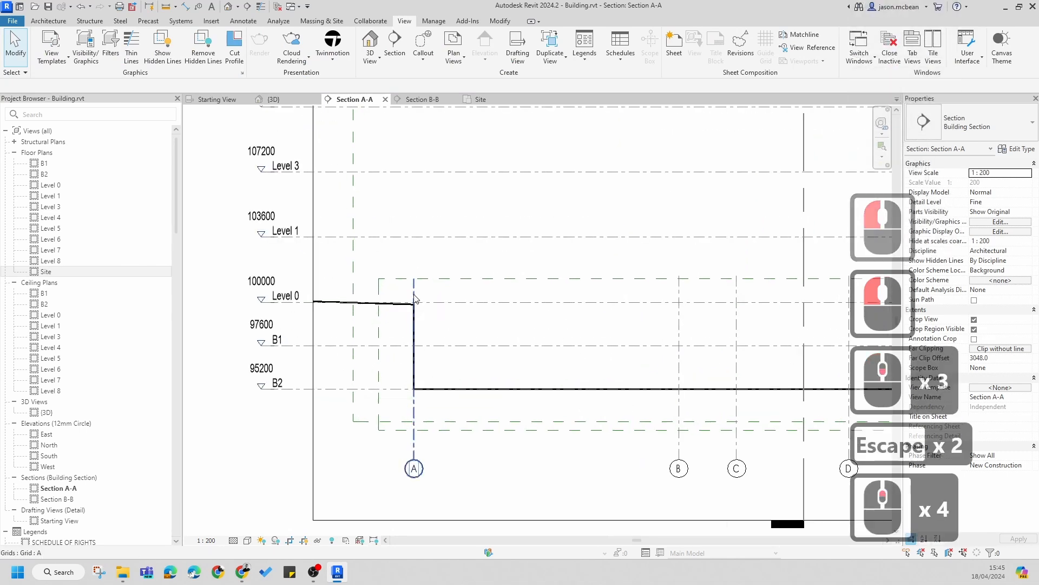
left_click(438, 280)
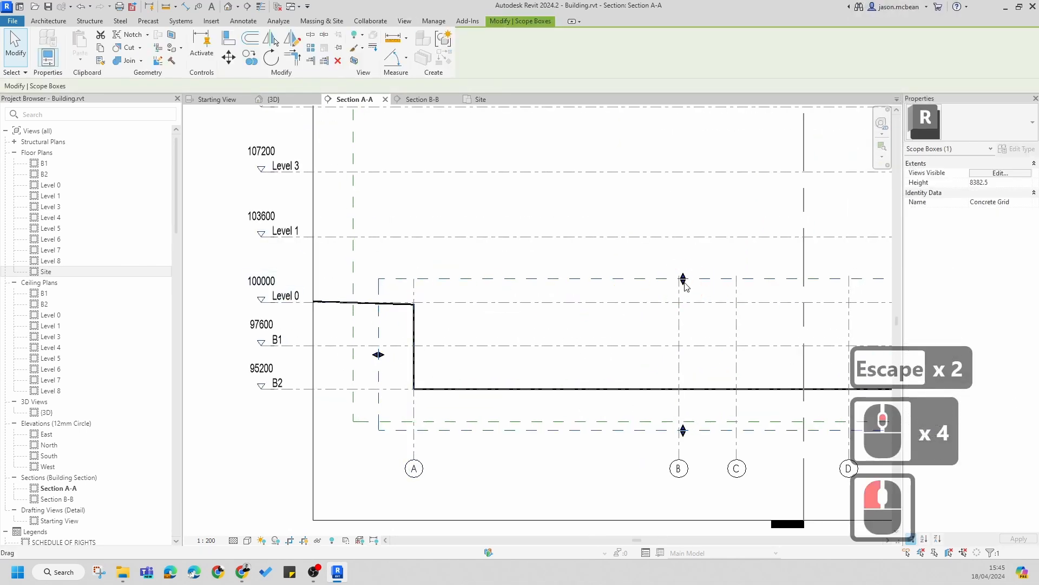
left_click_drag(684, 284, 682, 296)
key("Escape")
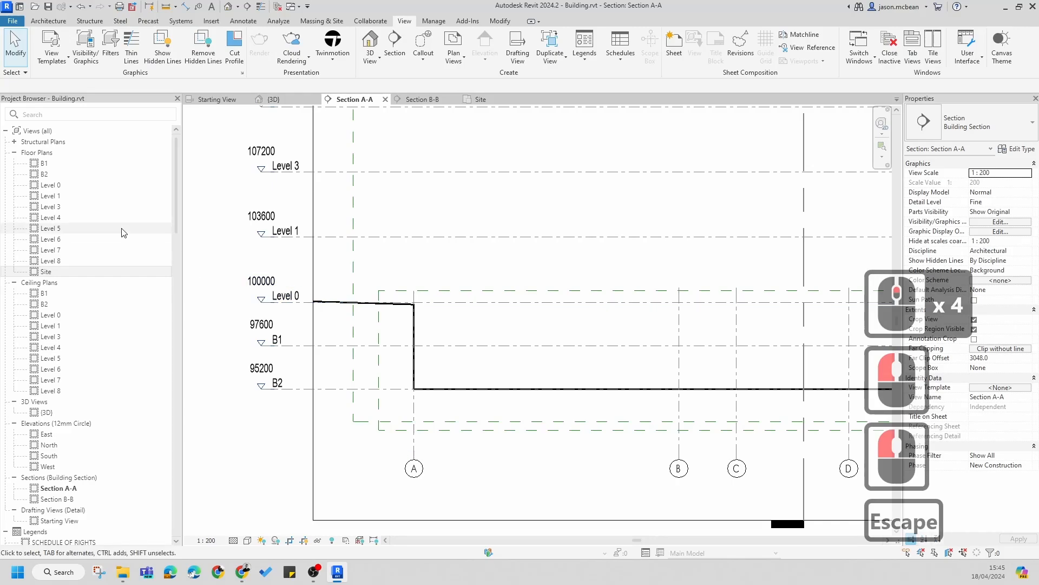
Step: Open the Level 4 floor plan
double_click(42, 217)
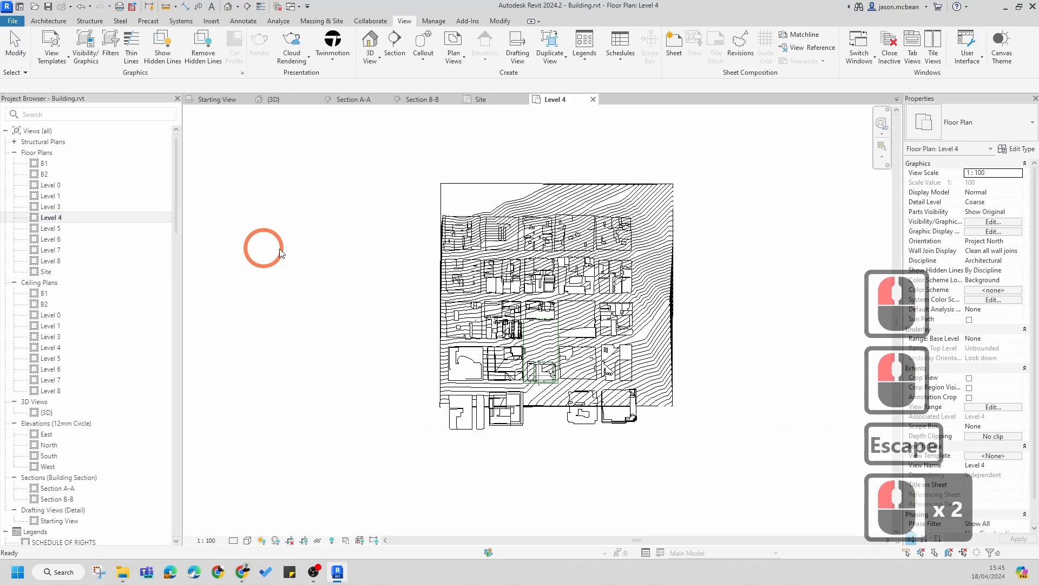
scroll(528, 380, "up", 8)
scroll(528, 381, "up", 7)
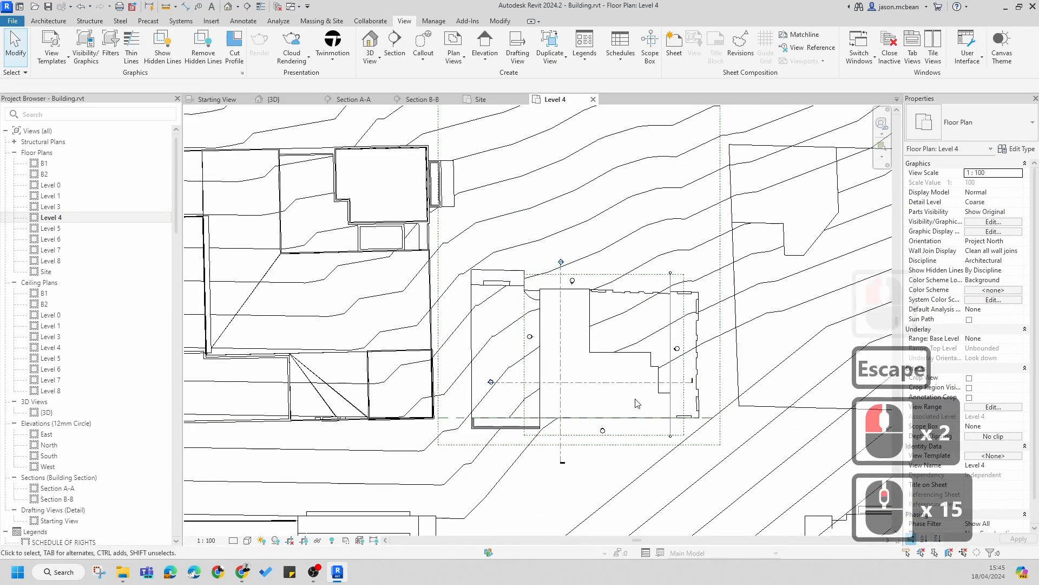
Step: Show the crop region in the Level 4 plan
left_click(303, 540)
scroll(481, 360, "down", 14)
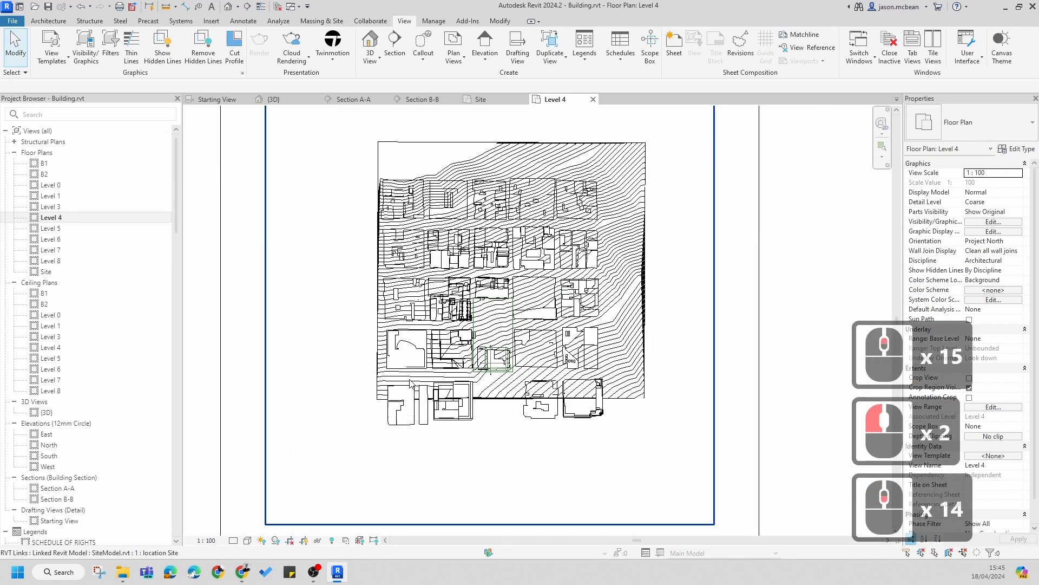
scroll(433, 379, "down", 7)
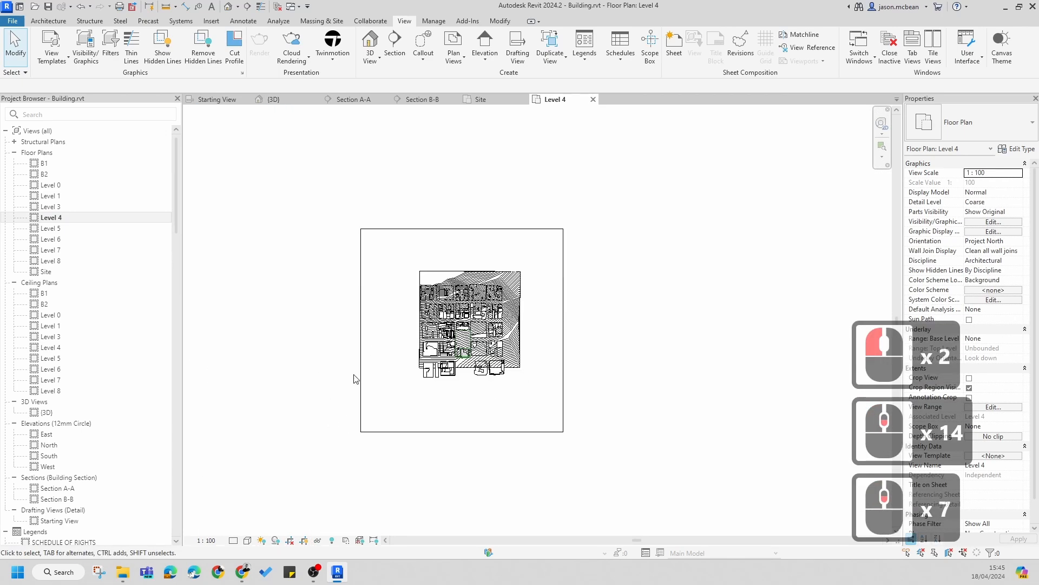
scroll(354, 378, "up", 16)
scroll(163, 341, "down", 6)
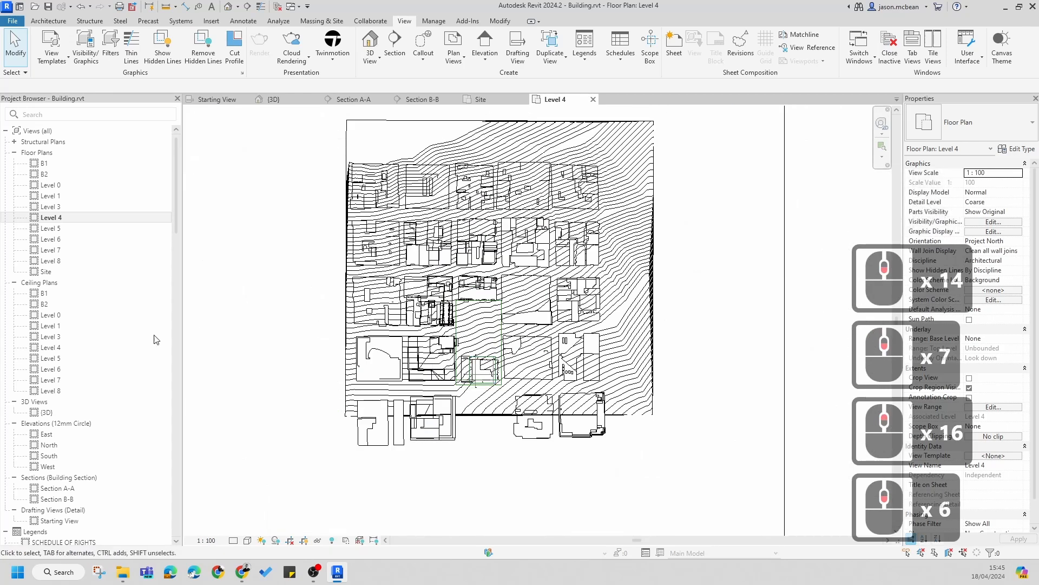
scroll(569, 324, "down", 8)
Step: Narrow the Level 4 crop region by moving its left and right edges inward
left_click(438, 327)
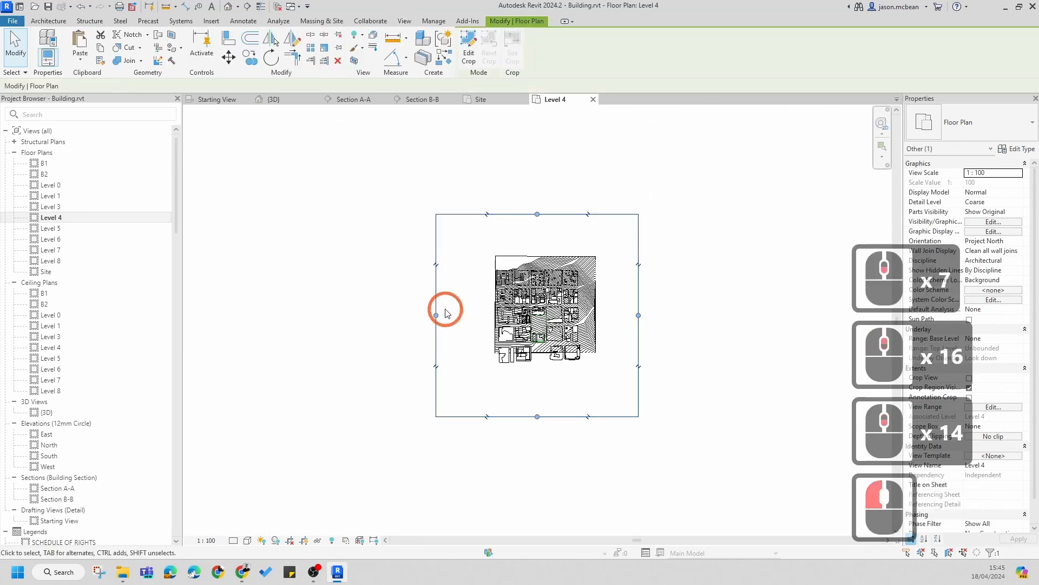
left_click_drag(435, 315, 525, 316)
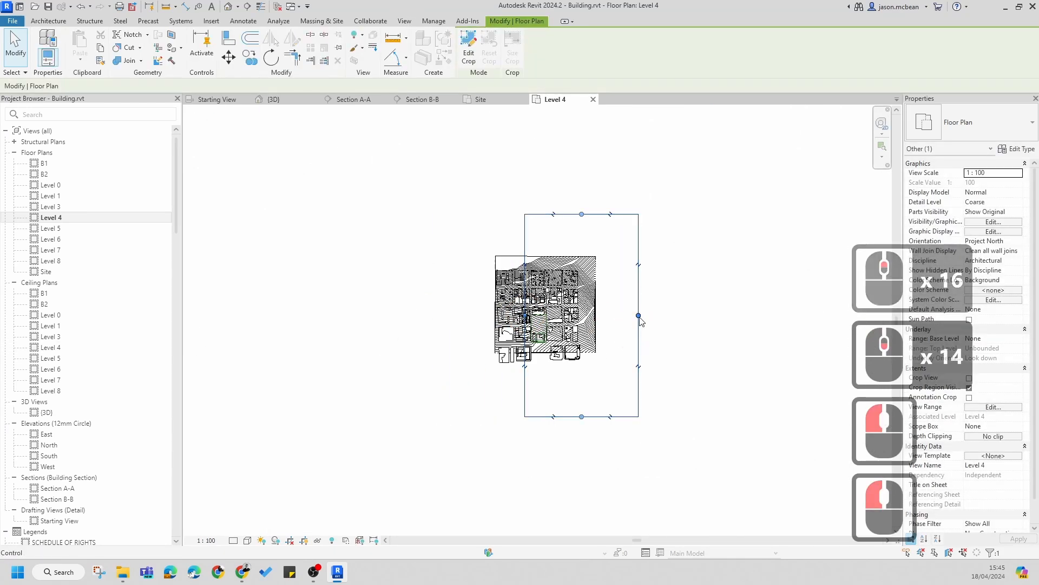
left_click_drag(639, 315, 552, 316)
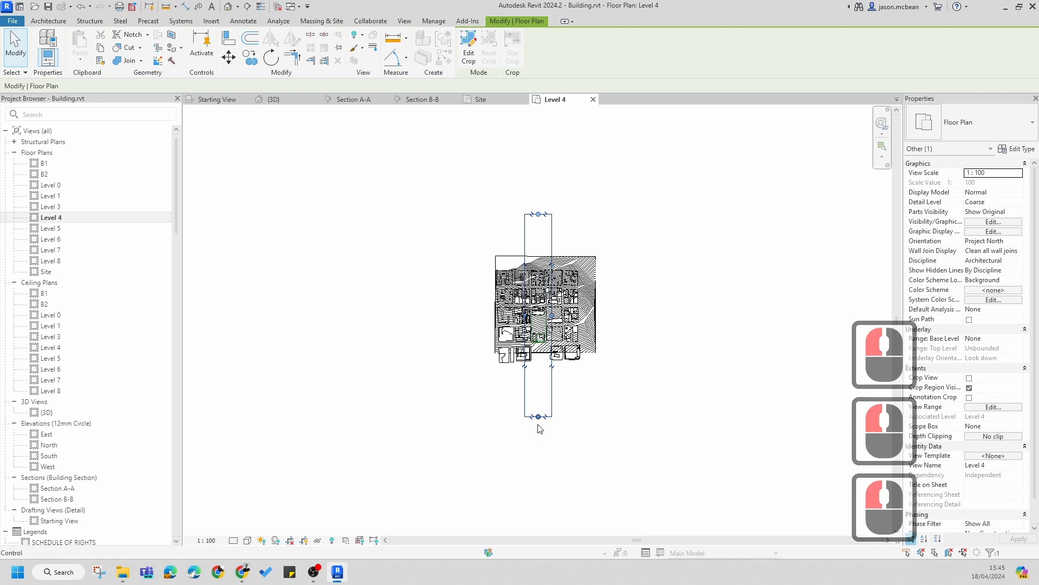
left_click(538, 355)
scroll(552, 249, "up", 4)
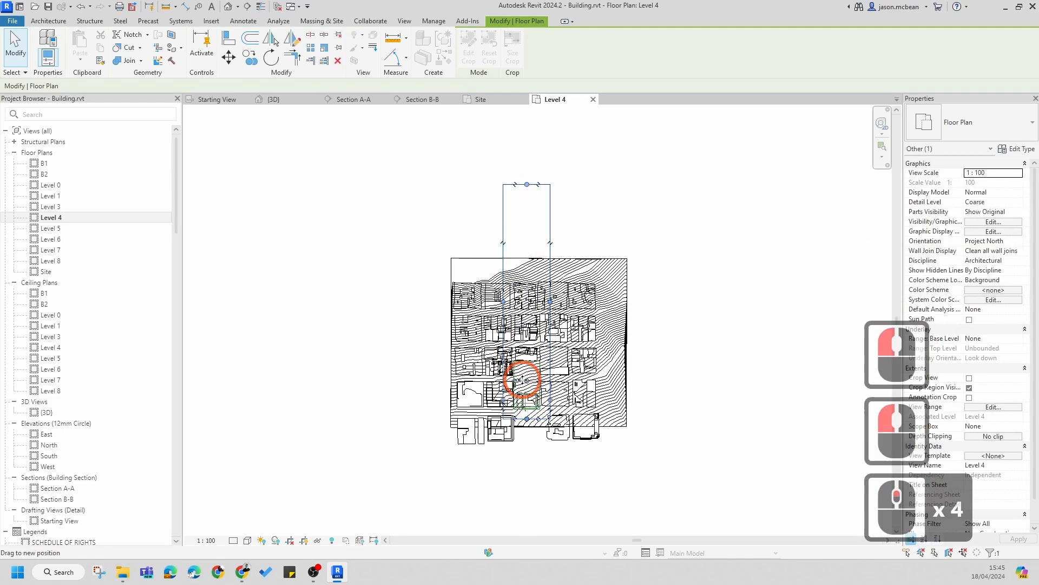
left_click(522, 380)
scroll(522, 381, "up", 8)
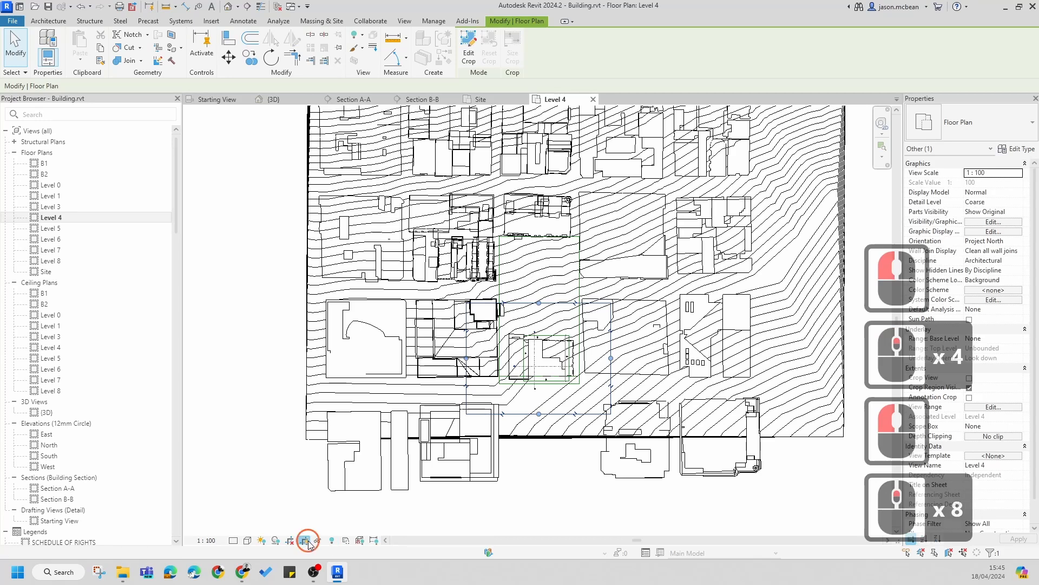
Step: Hide the crop region in the Level 4 plan
left_click(307, 540)
left_click(287, 545)
scroll(504, 396, "up", 7)
key("Escape")
scroll(483, 348, "up", 7)
middle_click_drag(667, 323, 575, 432)
scroll(724, 406, "down", 4)
Step: Open Section A-A from its section head in the Level 4 plan
scroll(607, 261, "up", 4)
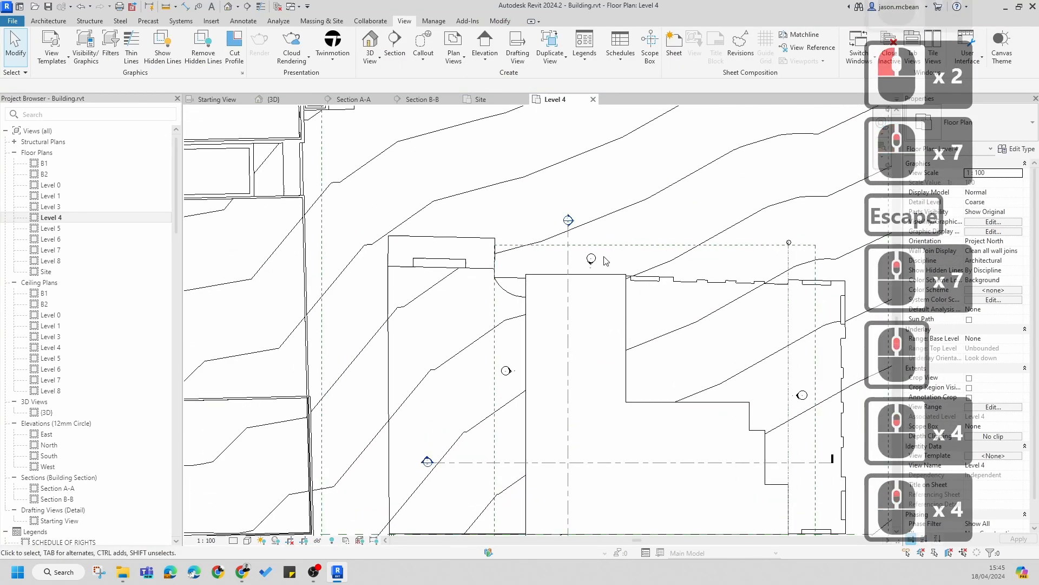
double_click(568, 219)
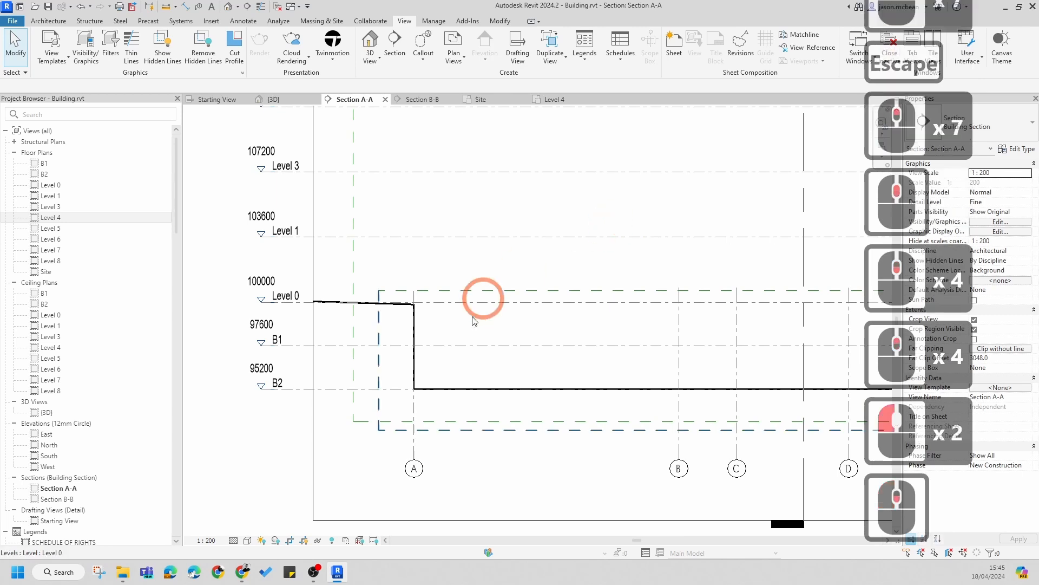
scroll(482, 301, "down", 7)
scroll(659, 337, "up", 5)
middle_click_drag(658, 338, 596, 378)
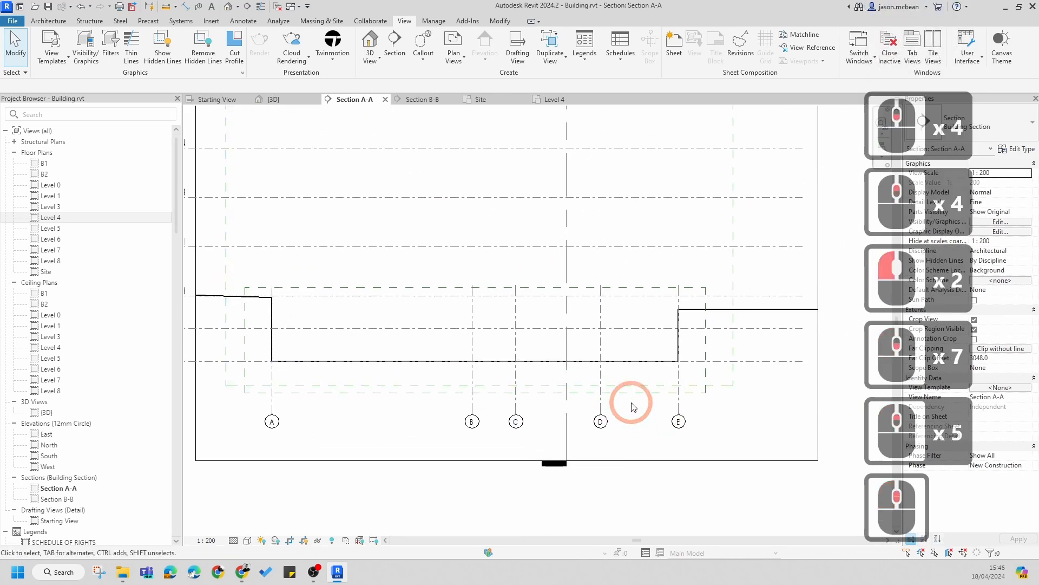
Step: Copy the Concrete Grid scope box in the Site plan and paste a duplicate aligned to the same place
left_click(633, 393)
scroll(635, 399, "down", 6)
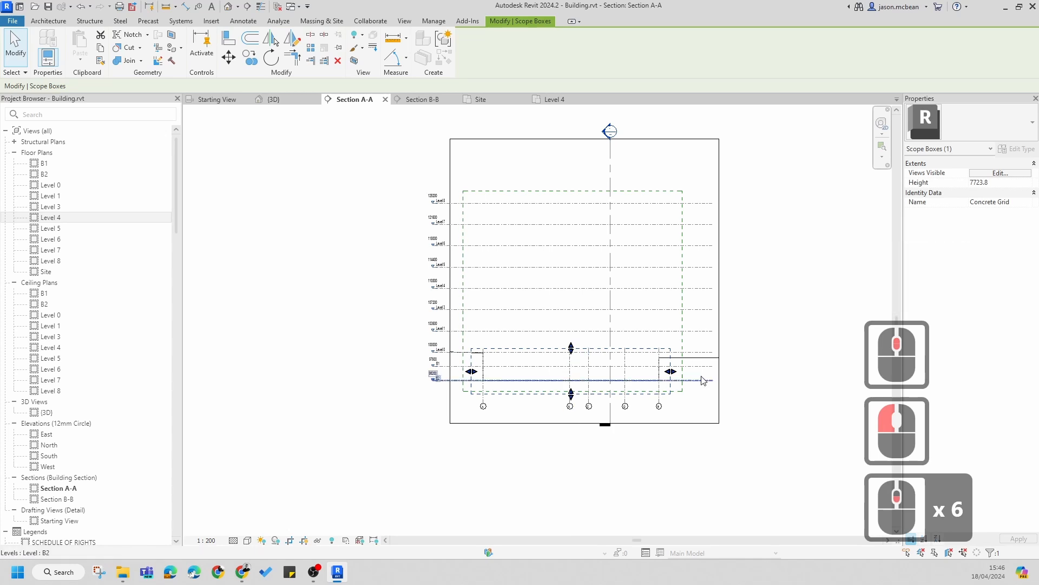
left_click(552, 368)
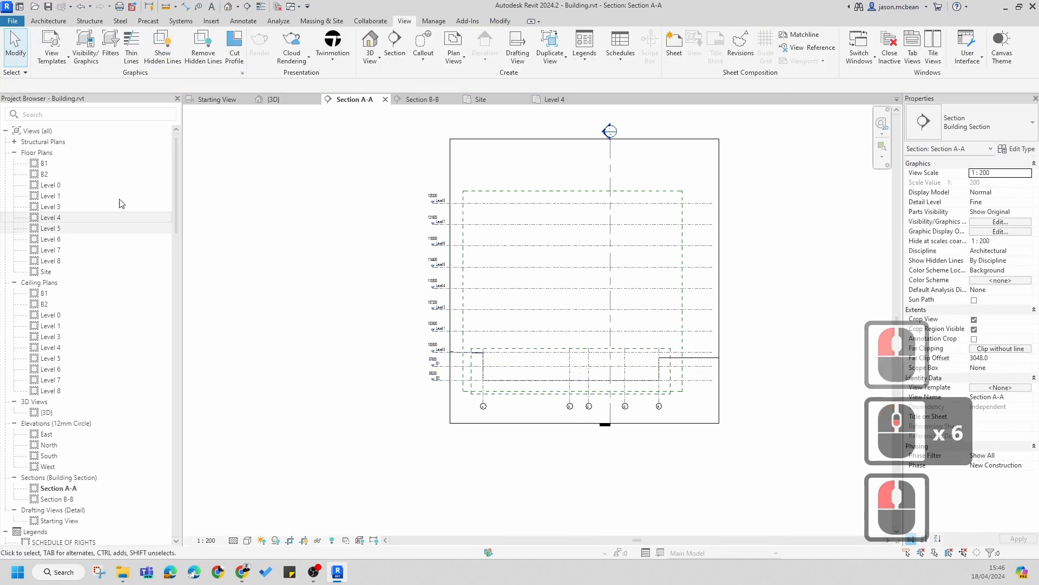
double_click(53, 218)
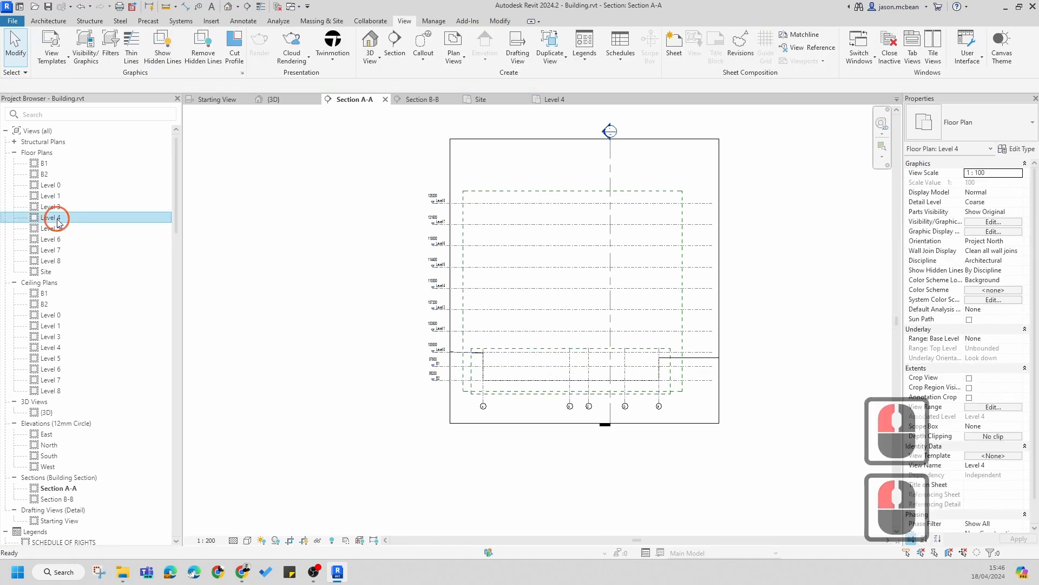
double_click(47, 271)
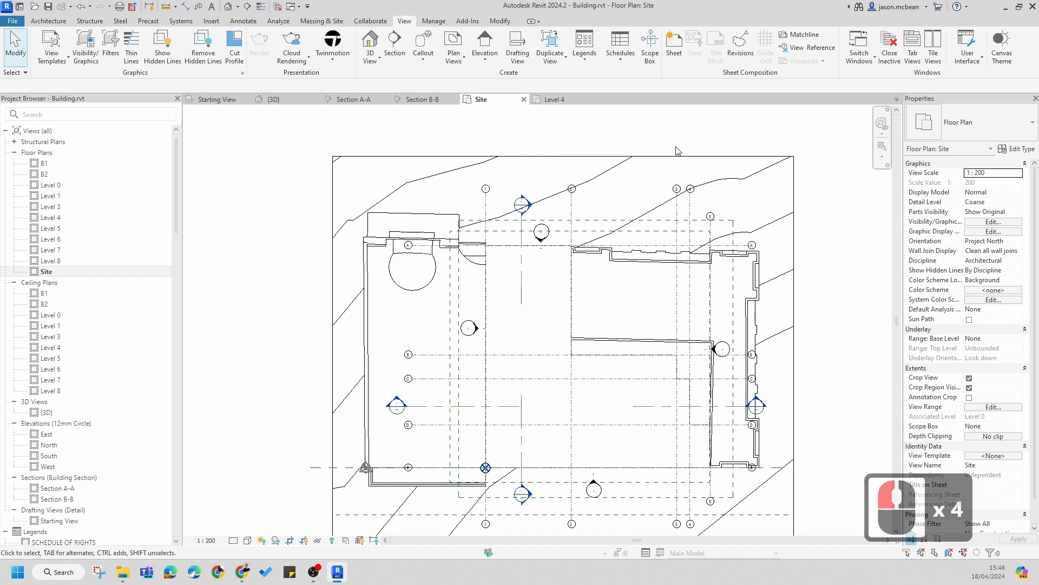
left_click(598, 227)
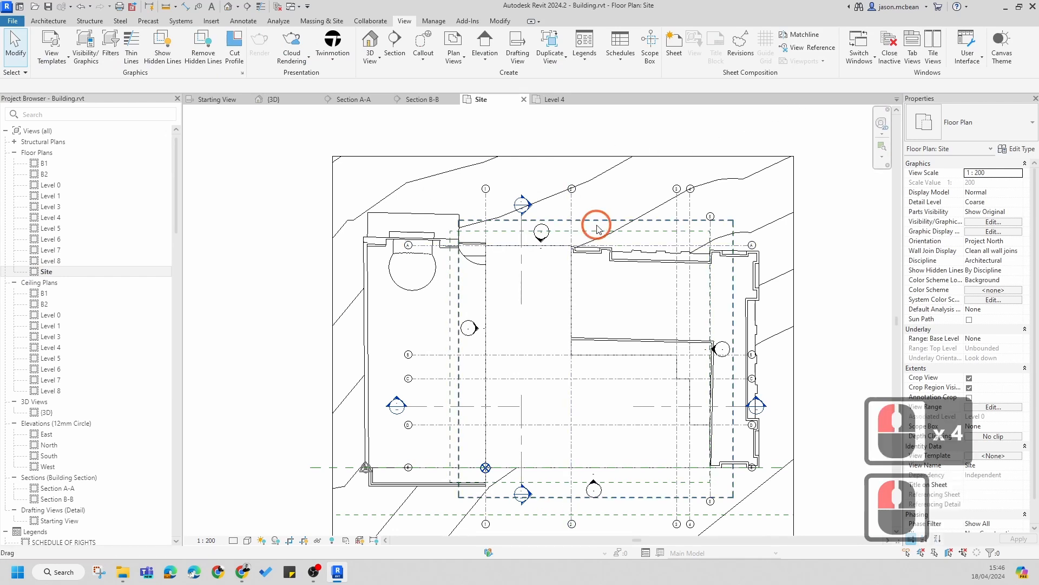
left_click(592, 233)
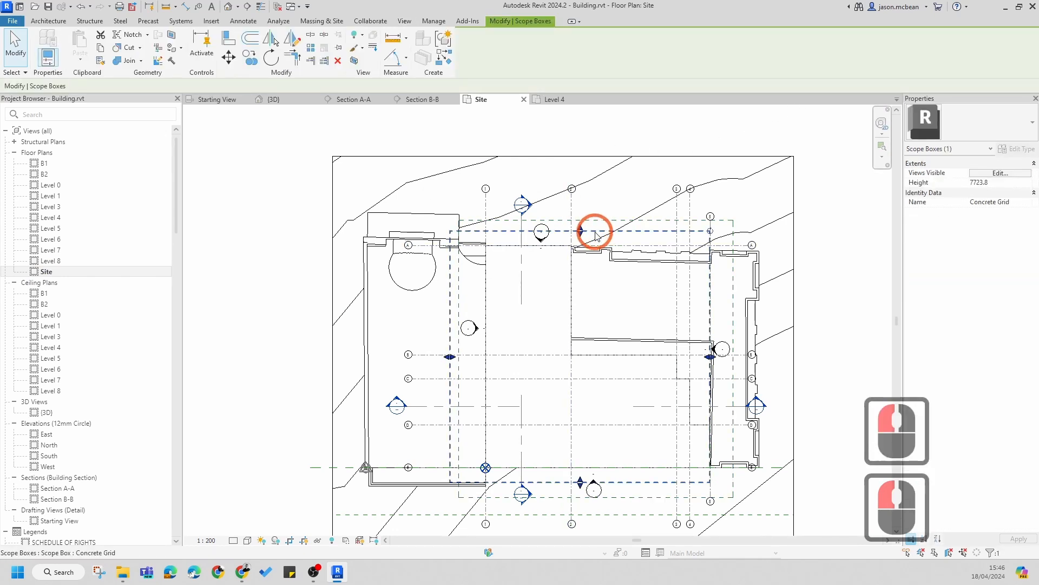
left_click(720, 219)
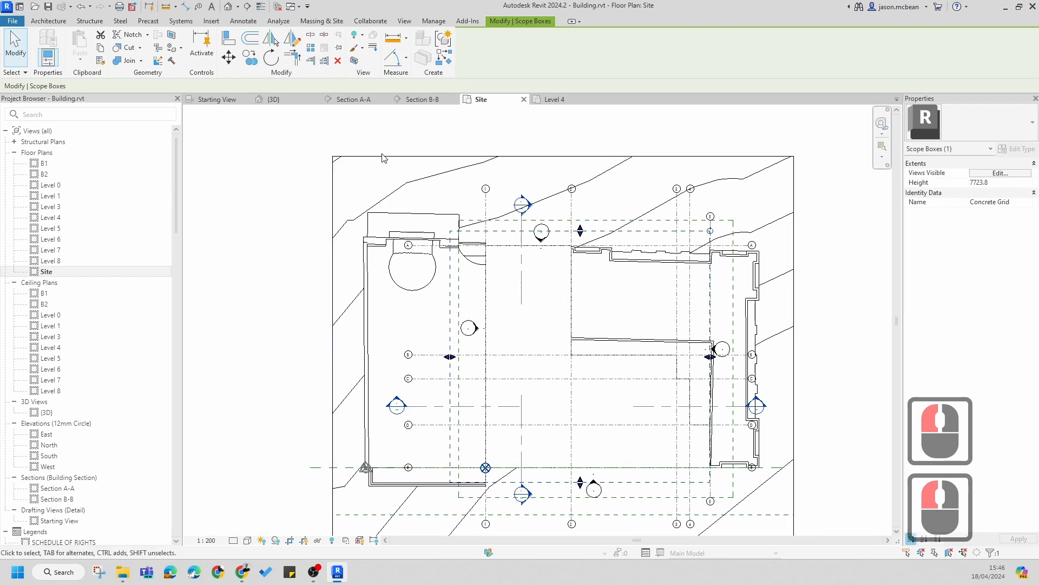
left_click(98, 54)
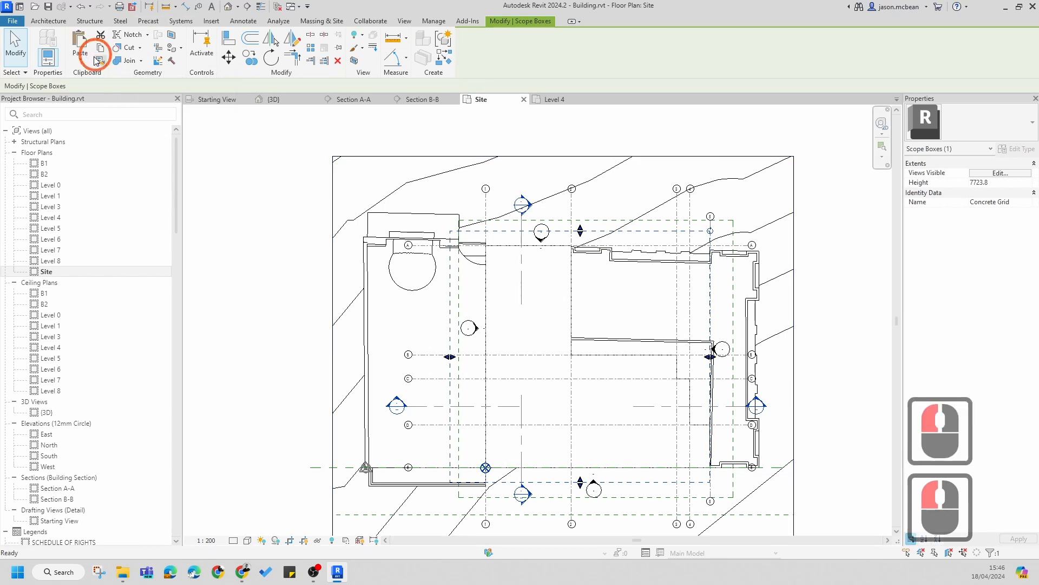
left_click(83, 63)
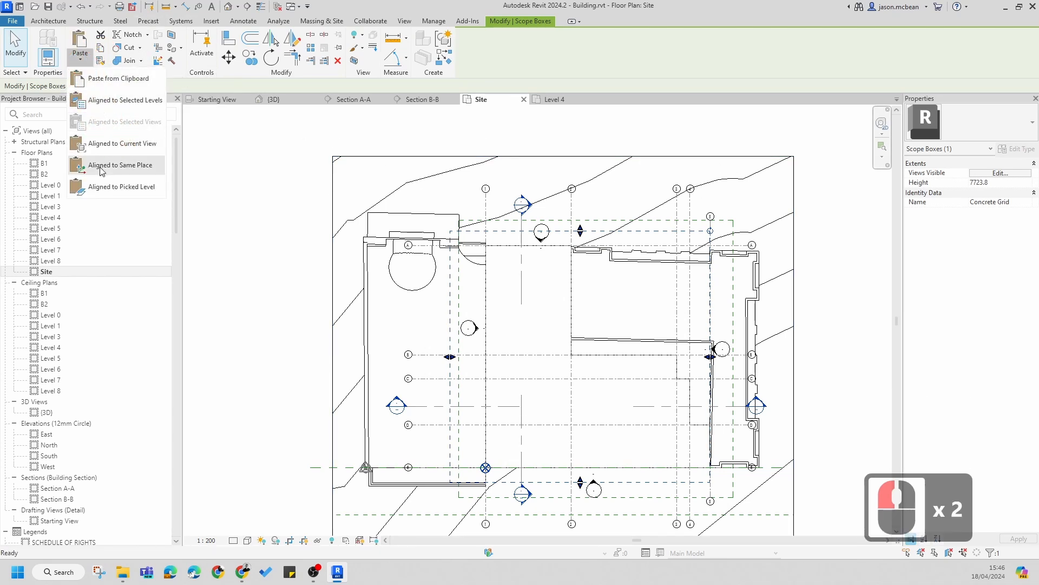
left_click(512, 148)
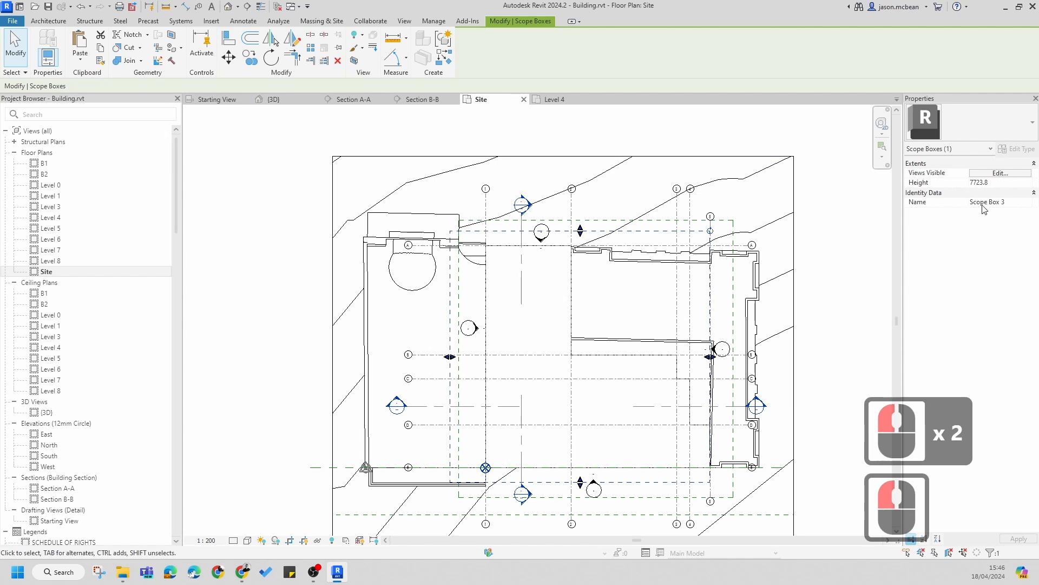
Step: Rename the duplicated scope box to Timber Grid
left_click(1022, 207)
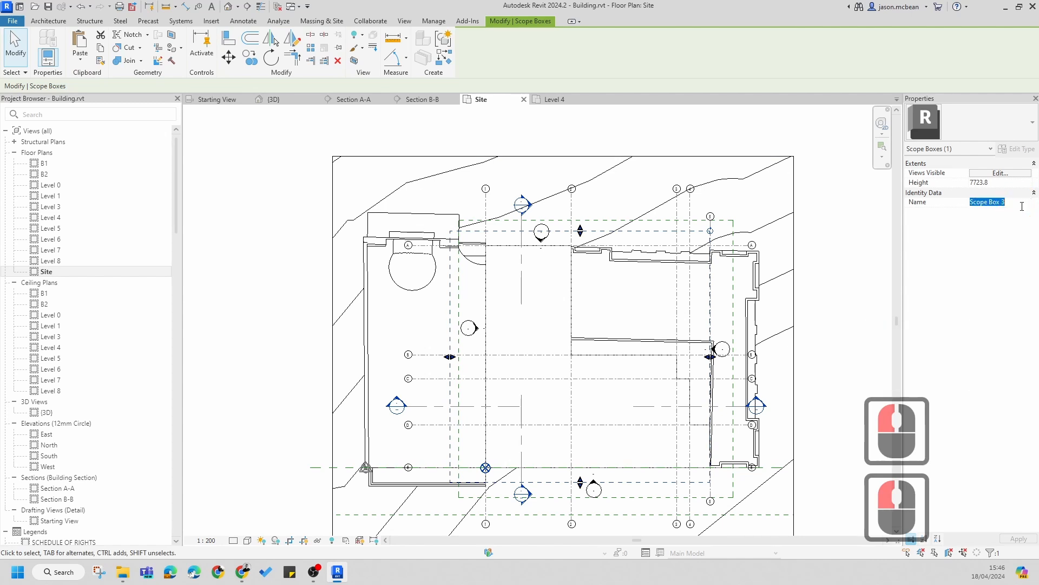
type("Timber")
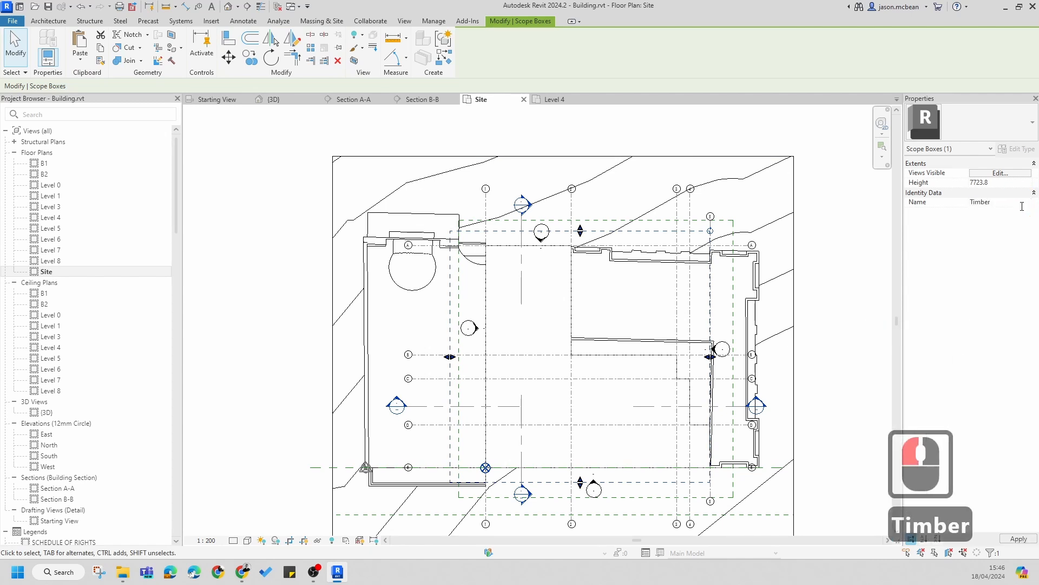
type(" Grid")
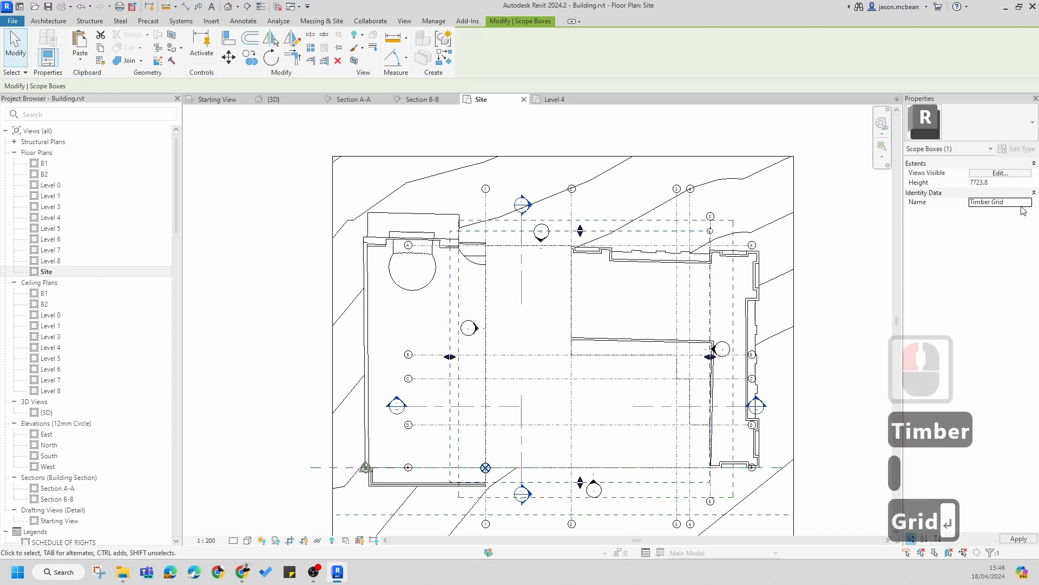
key("Return")
key("Escape")
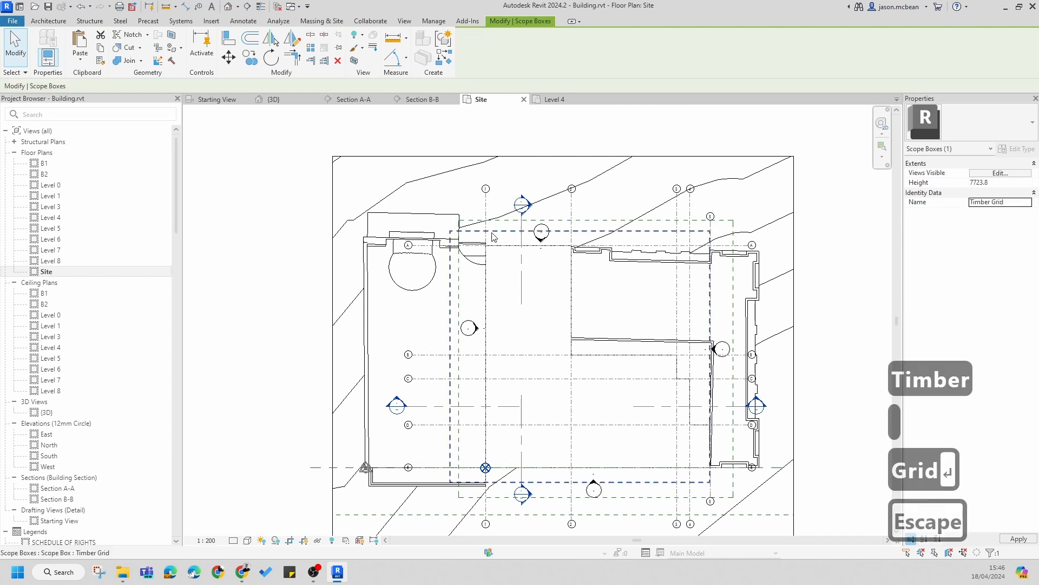
Step: Open Section A-A and resize the Timber Grid scope box by raising its top and bottom edges
double_click(523, 205)
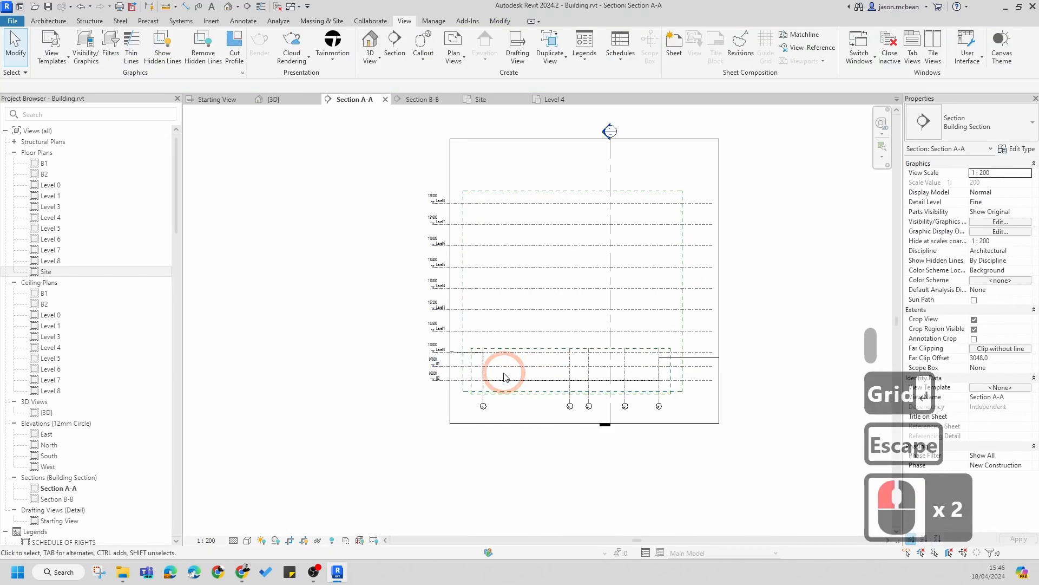
key("Escape")
left_click(505, 393)
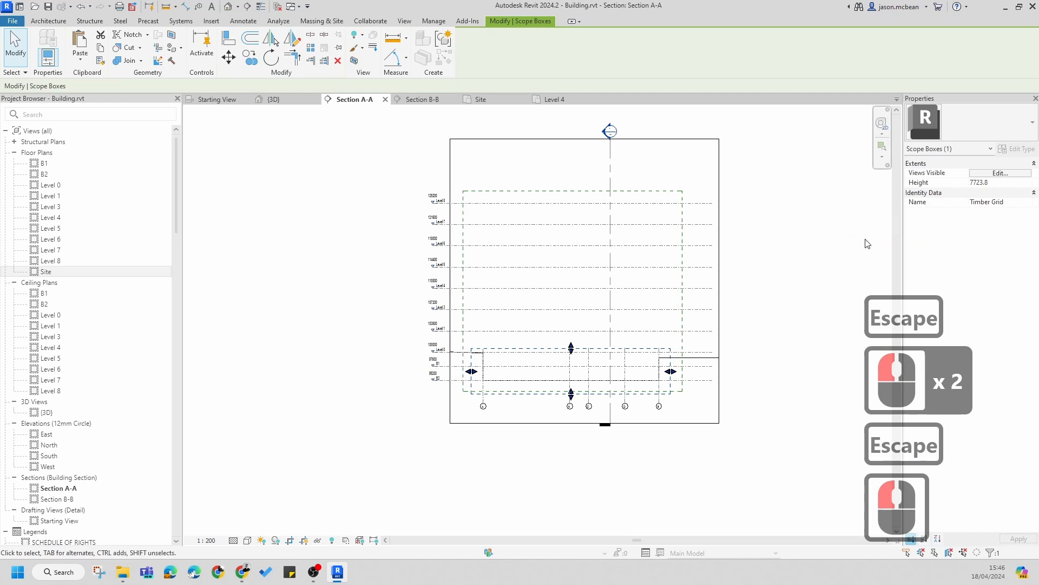
left_click_drag(573, 347, 569, 213)
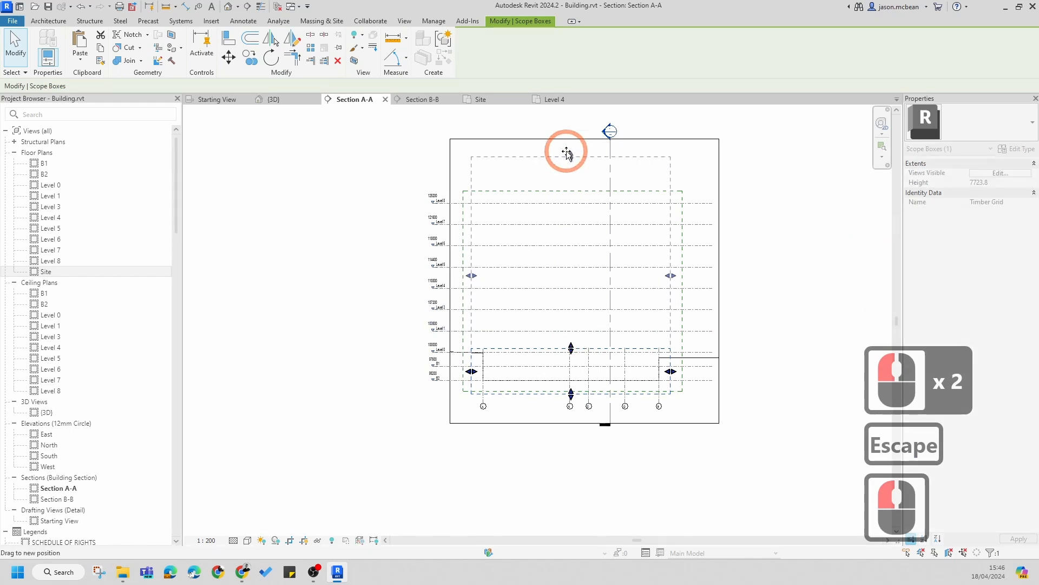
left_click_drag(567, 153, 569, 156)
left_click_drag(570, 395, 572, 349)
Step: Inspect the vertical extents of the Concrete Grid and Timber Grid scope boxes in Section A-A
scroll(573, 350, "up", 5)
key("Escape")
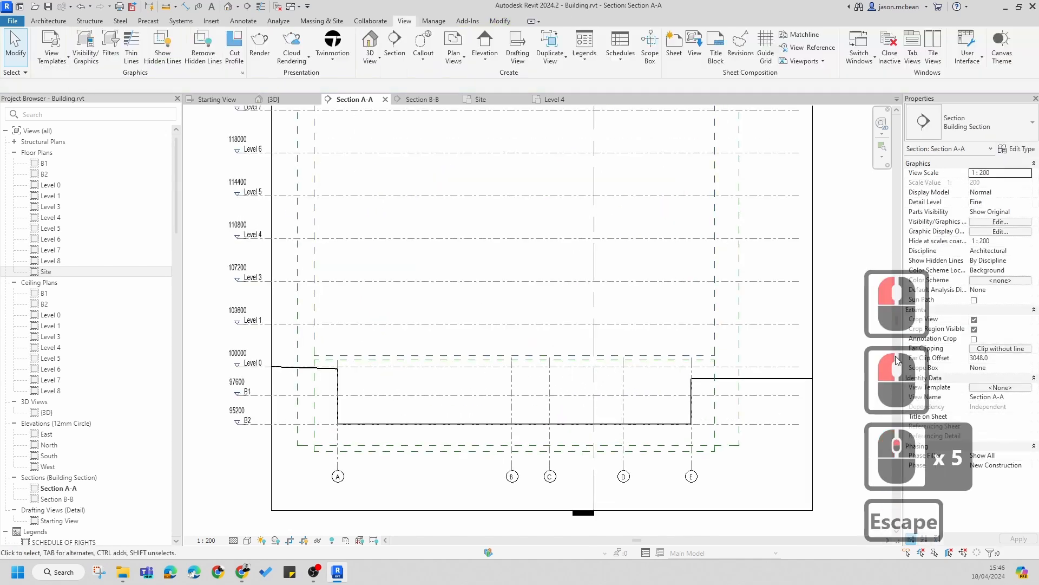
scroll(714, 393, "down", 4)
key("Escape")
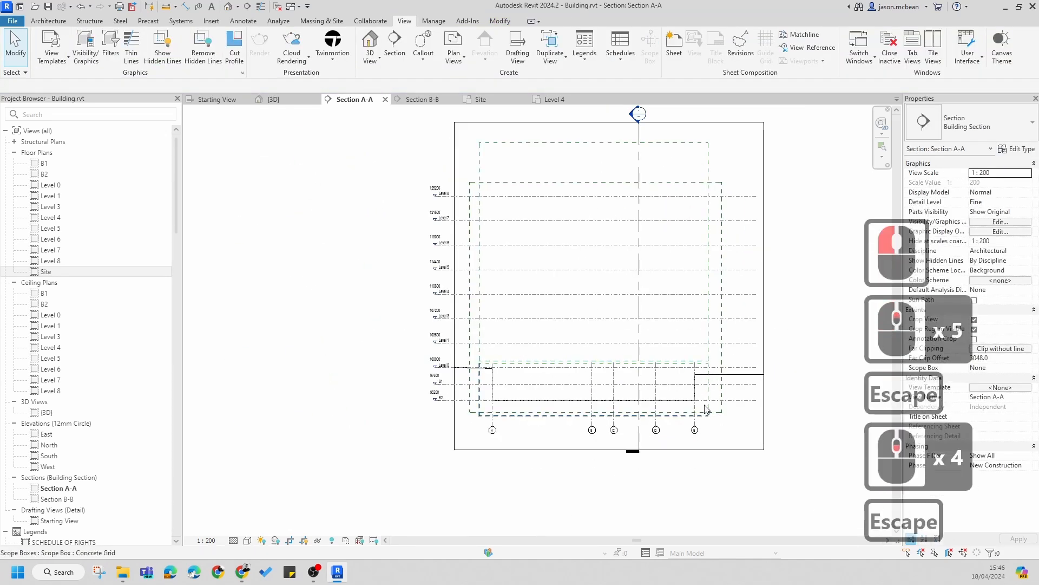
key("Tab")
key("Tab")
key("Tab")
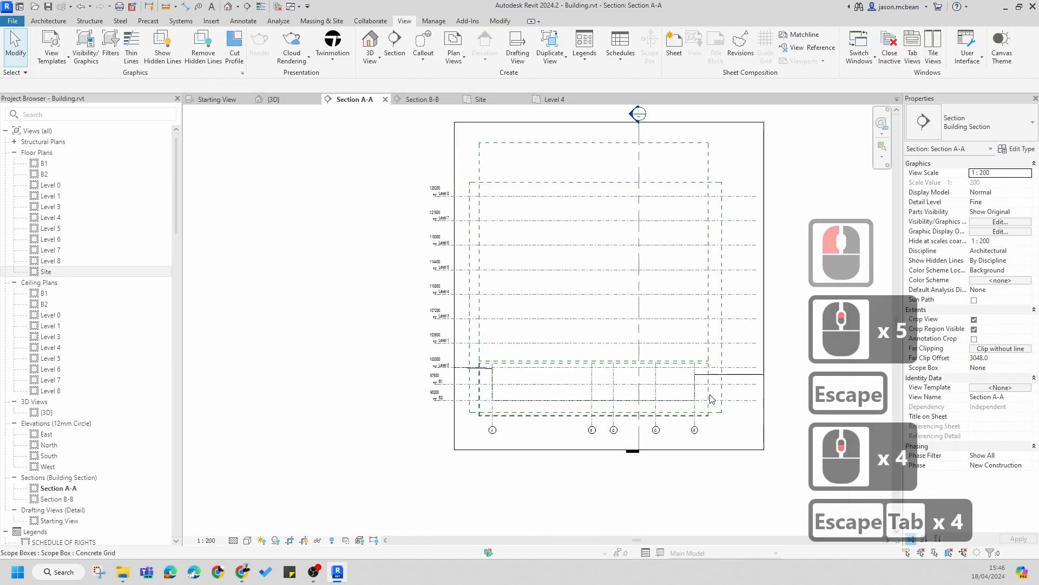
scroll(706, 412, "up", 6)
key("Tab")
key("Tab")
key("Tab")
left_click(698, 348)
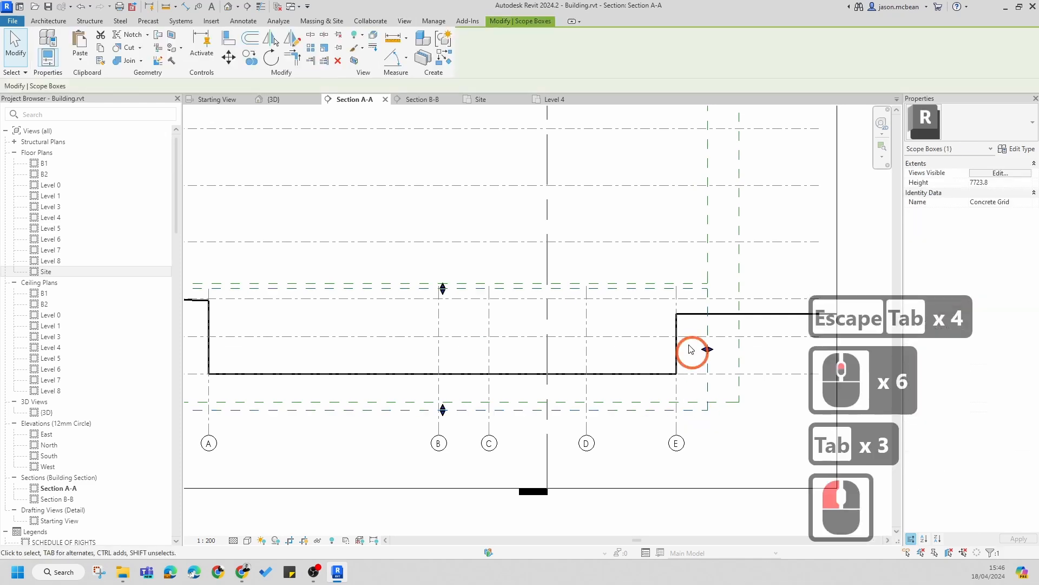
key("Escape")
left_click(707, 266)
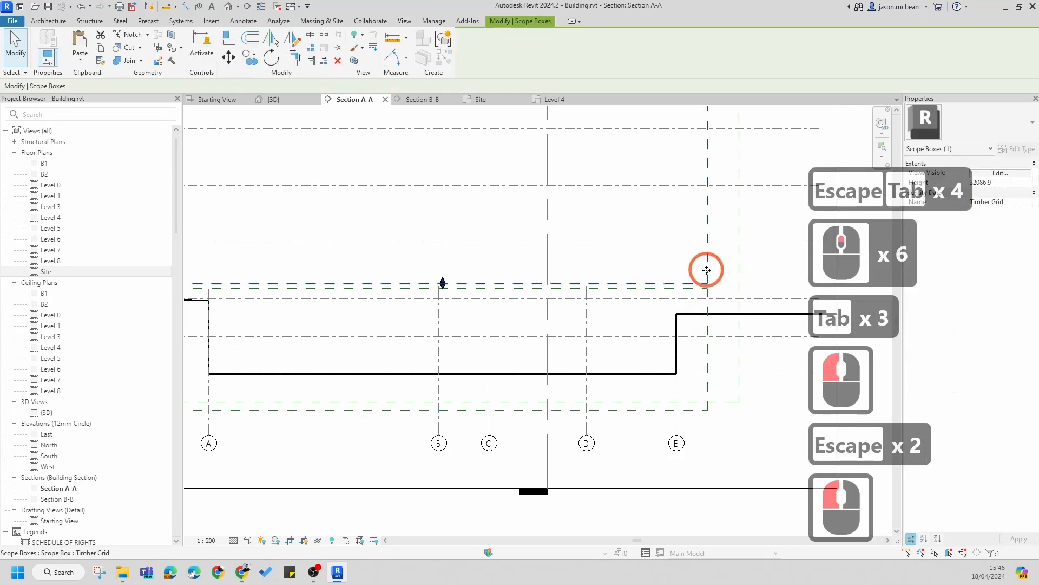
scroll(707, 265, "down", 6)
key("Escape")
middle_click_drag(556, 309, 541, 366)
key("Escape")
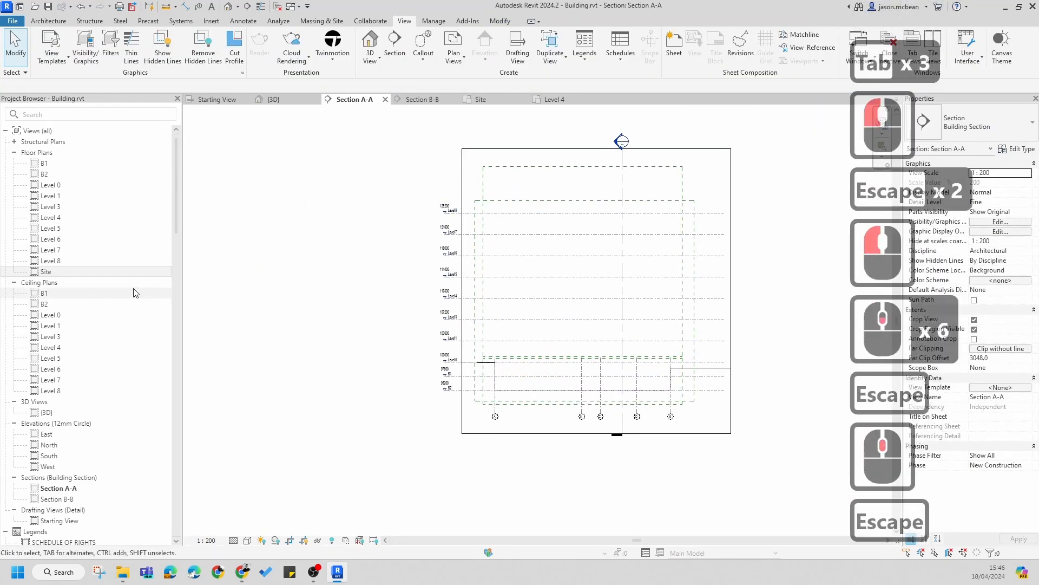
Step: Open the Level 3 plan and draw a new vertical grid line near the building's left edge
double_click(51, 206)
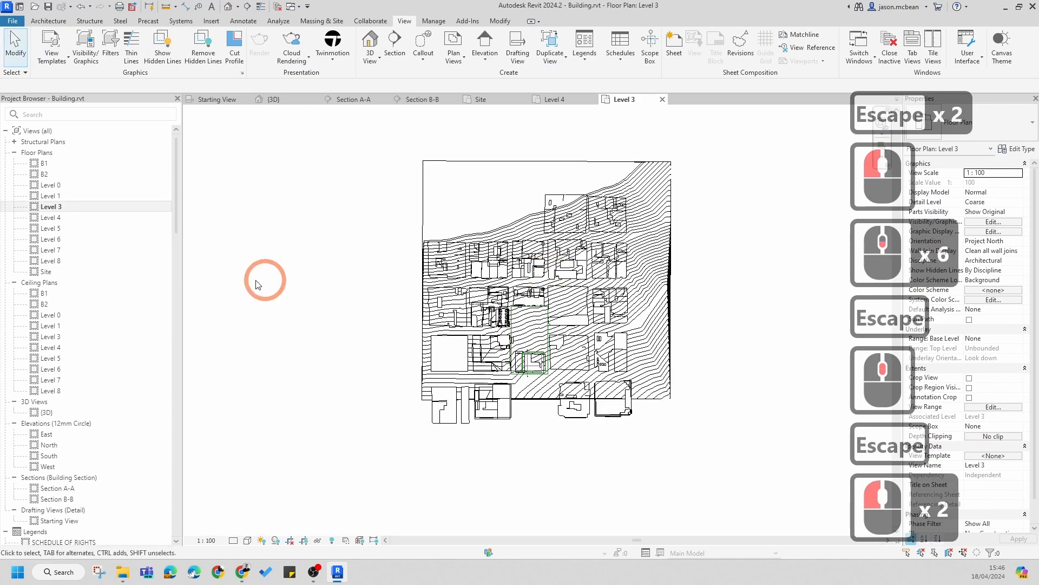
scroll(641, 278, "up", 17)
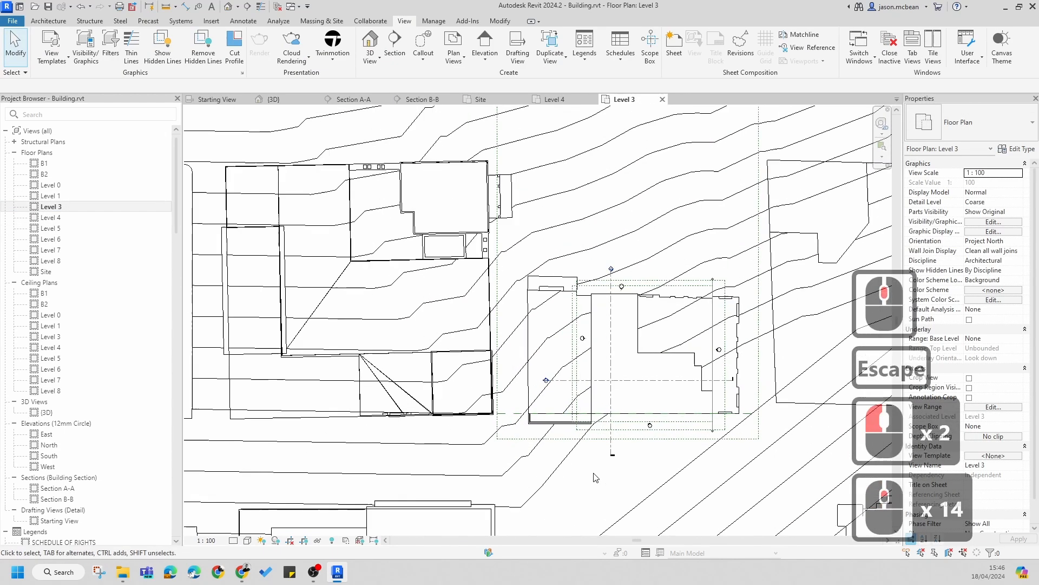
scroll(640, 277, "up", 5)
middle_click_drag(595, 224, 545, 243)
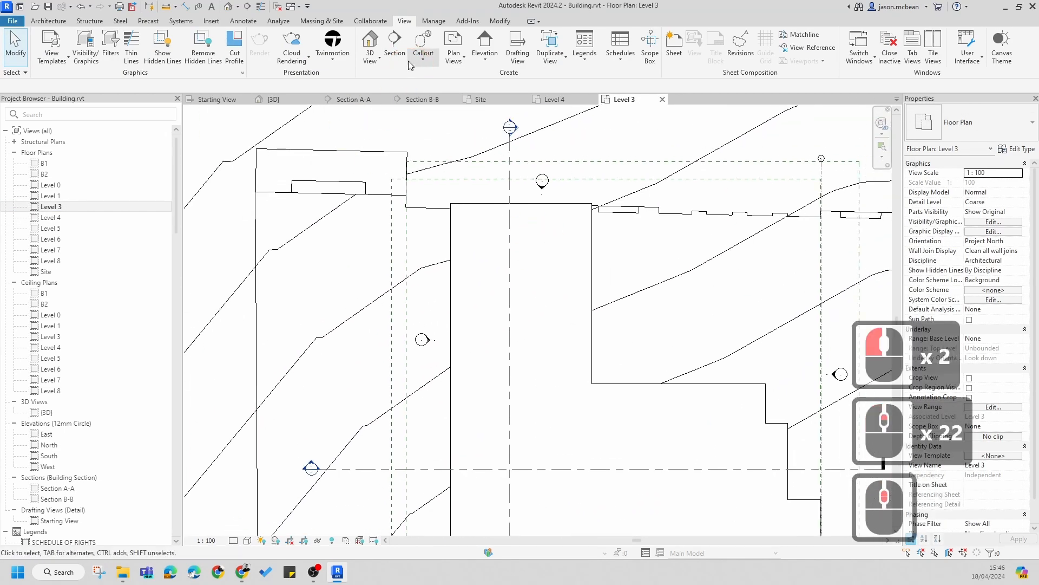
left_click(44, 22)
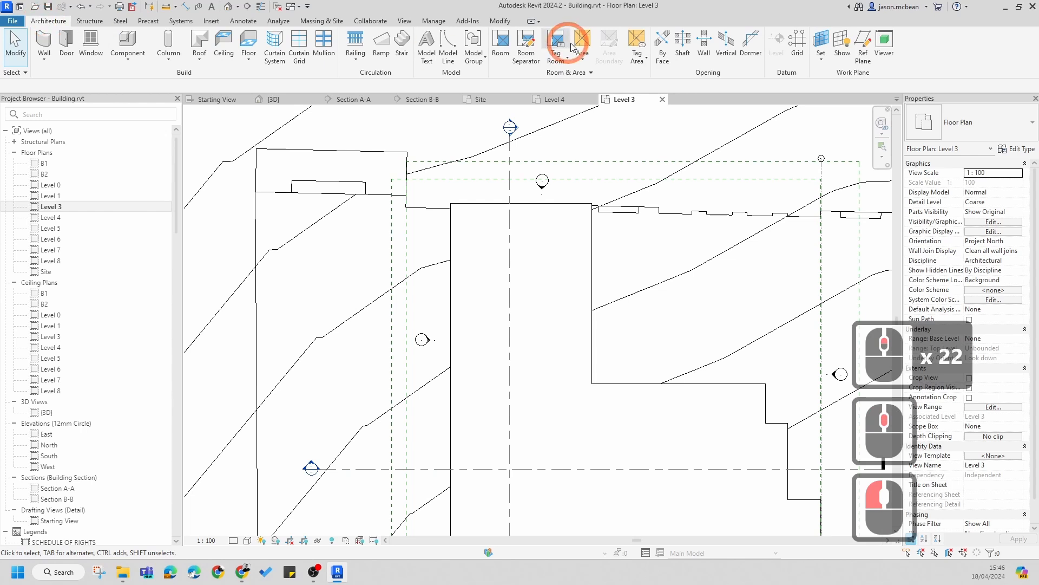
left_click(796, 44)
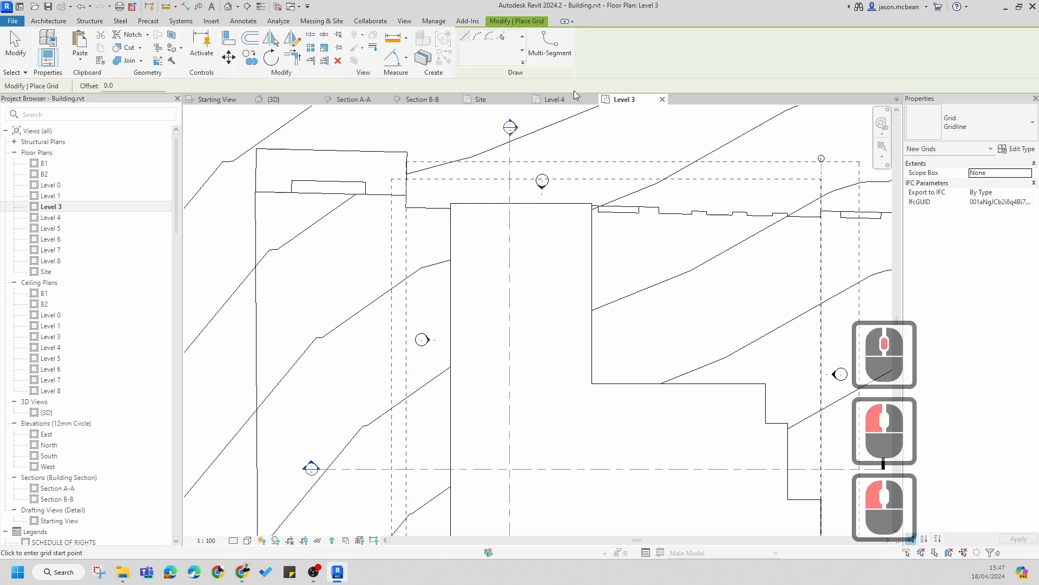
scroll(455, 200, "up", 5)
left_click(457, 195)
scroll(461, 363, "down", 7)
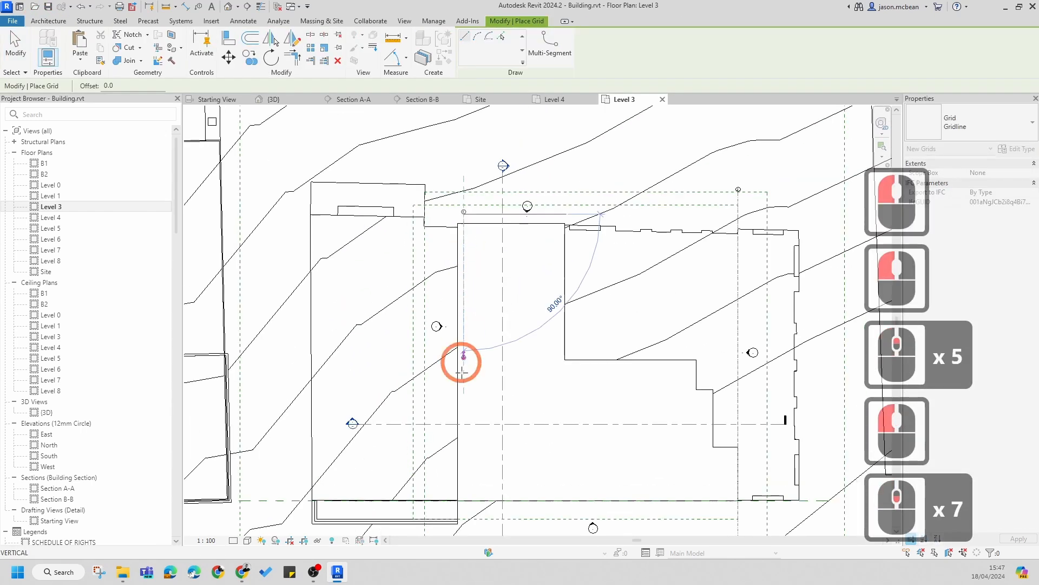
middle_click_drag(467, 360, 467, 319)
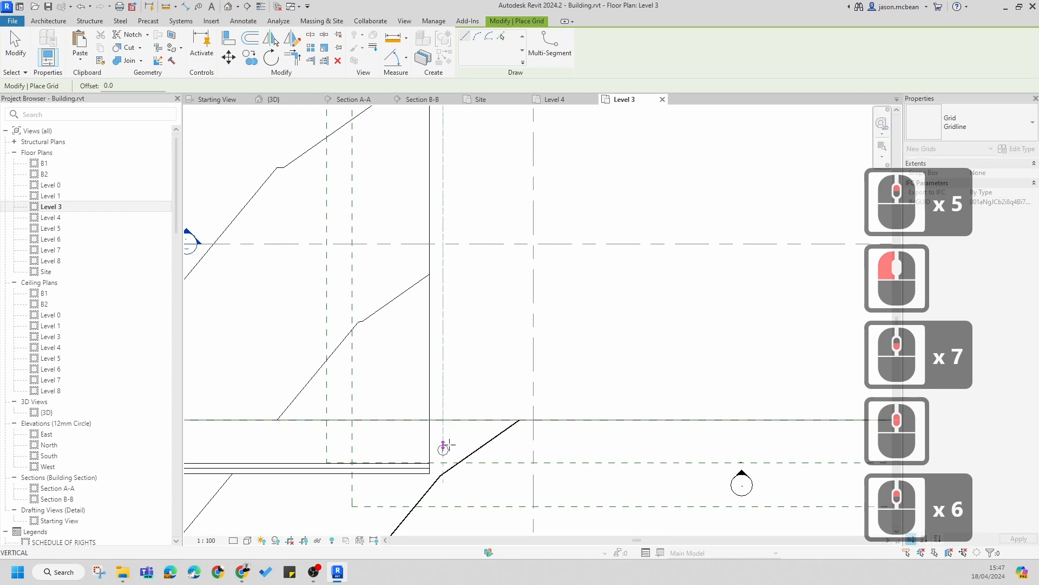
left_click(471, 433)
scroll(503, 420, "down", 4)
key("Escape")
middle_click_drag(485, 155, 450, 230)
scroll(464, 315, "up", 7)
key("Escape")
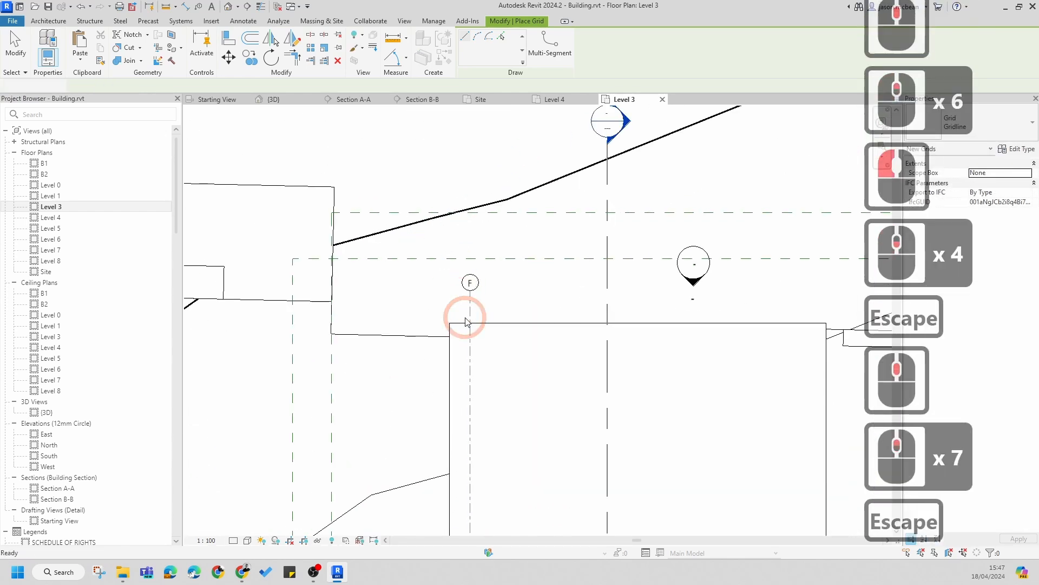
scroll(493, 281, "up", 5)
key("Escape")
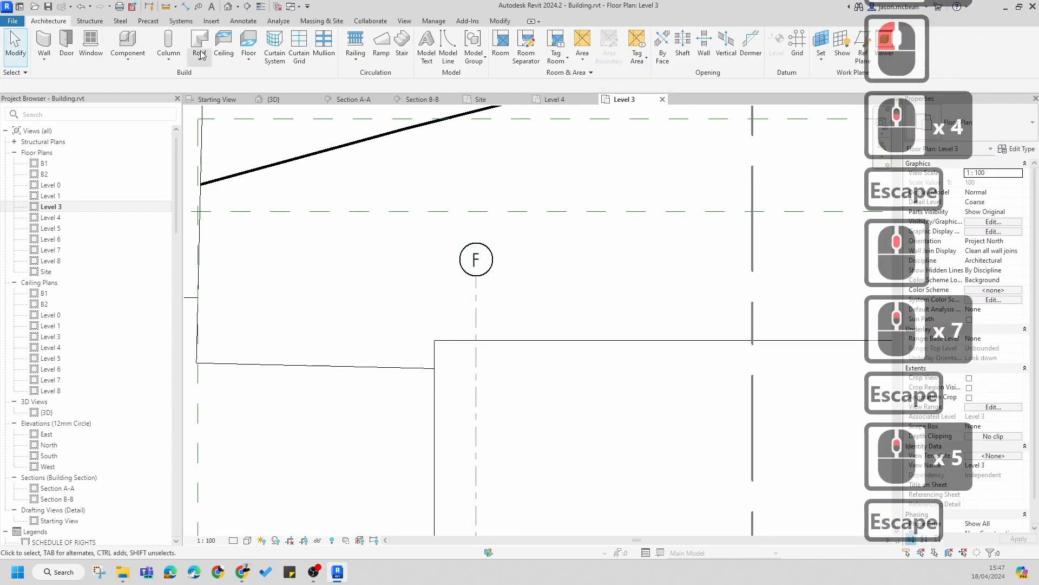
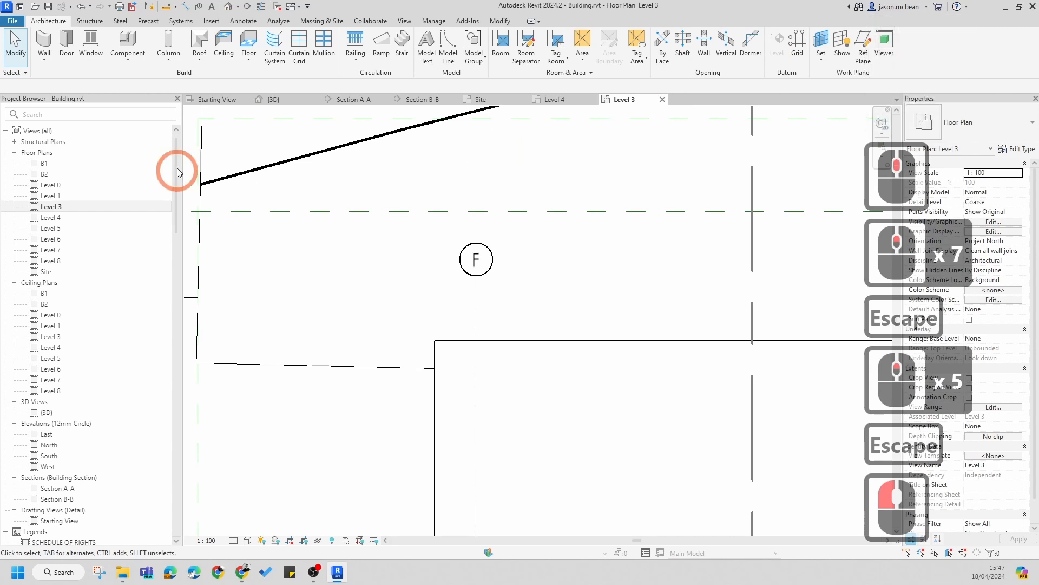
left_click(799, 44)
left_click(801, 42)
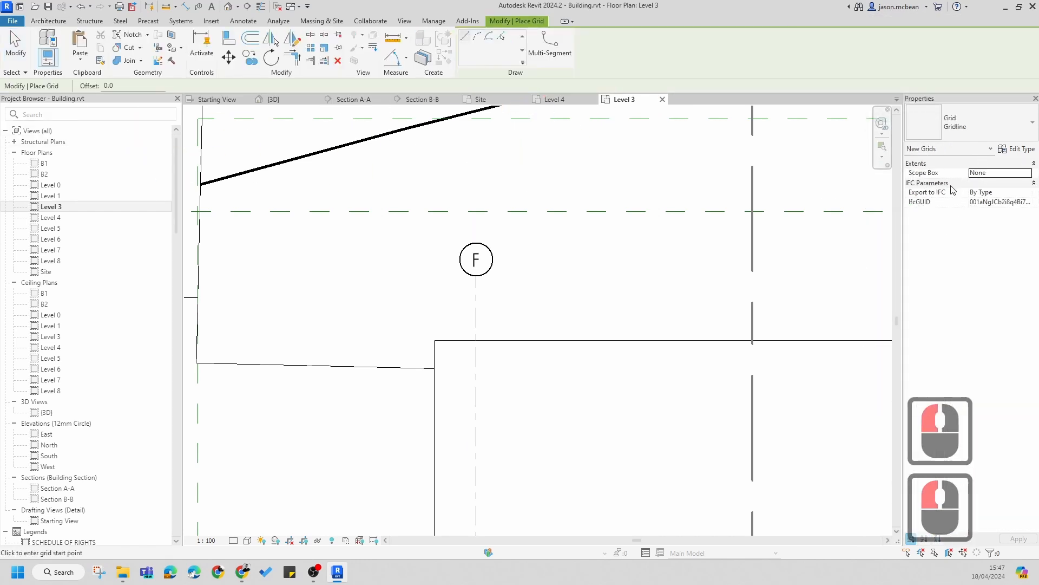
left_click(1028, 173)
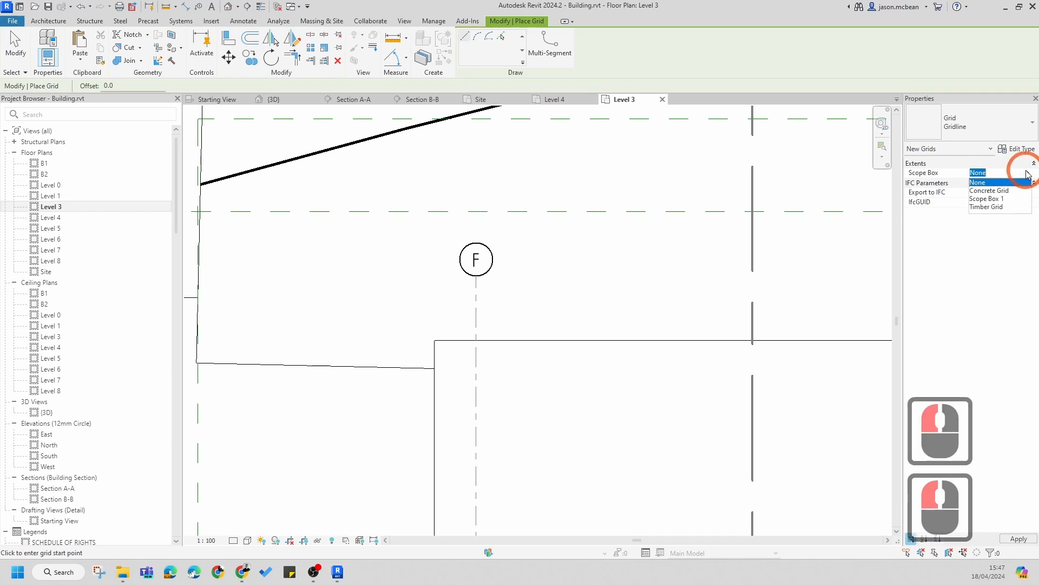
key("Escape")
key("Escape")
Step: Rename the new vertical grid's bubble label to T1
scroll(487, 287, "down", 5)
key("Escape")
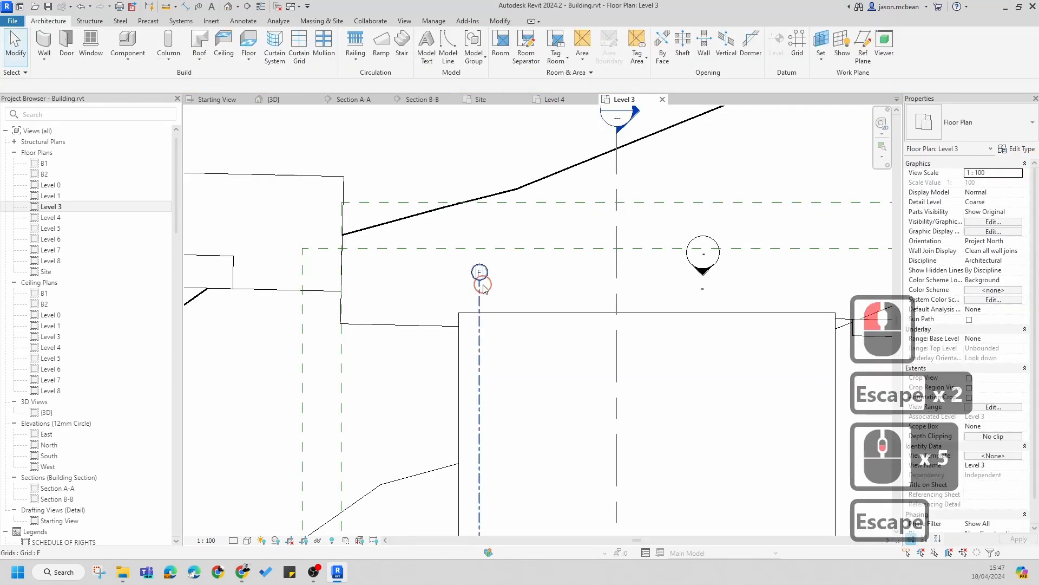
left_click(496, 275)
scroll(497, 278, "up", 6)
left_click(457, 265)
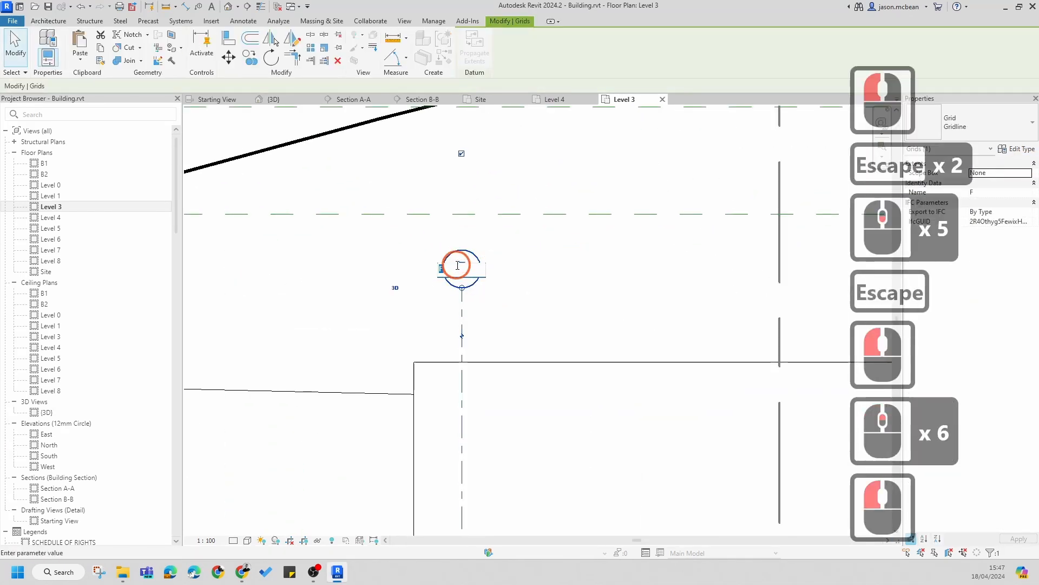
type("t")
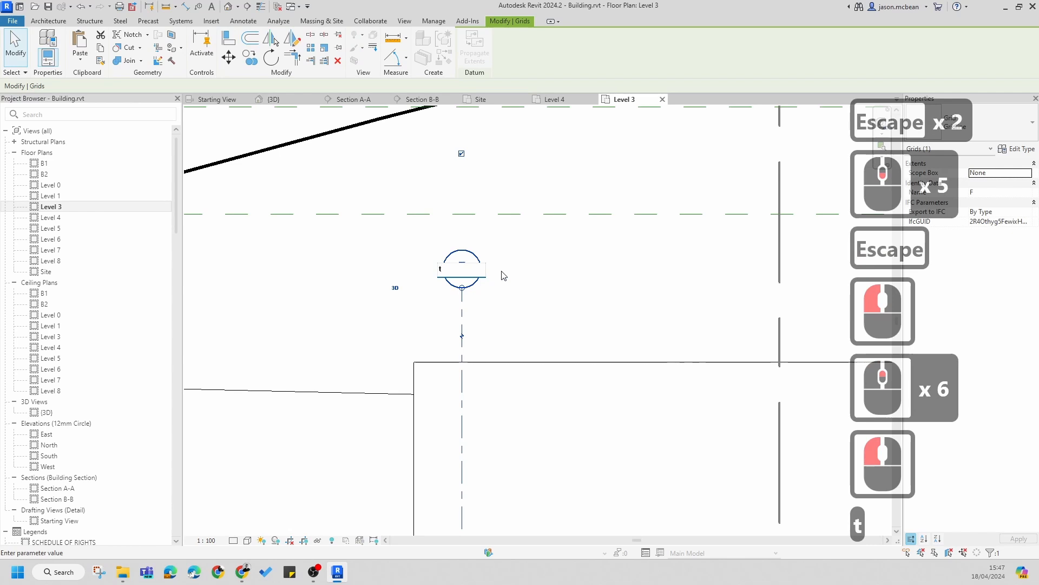
key("BackSpace")
type("t")
key("BackSpace")
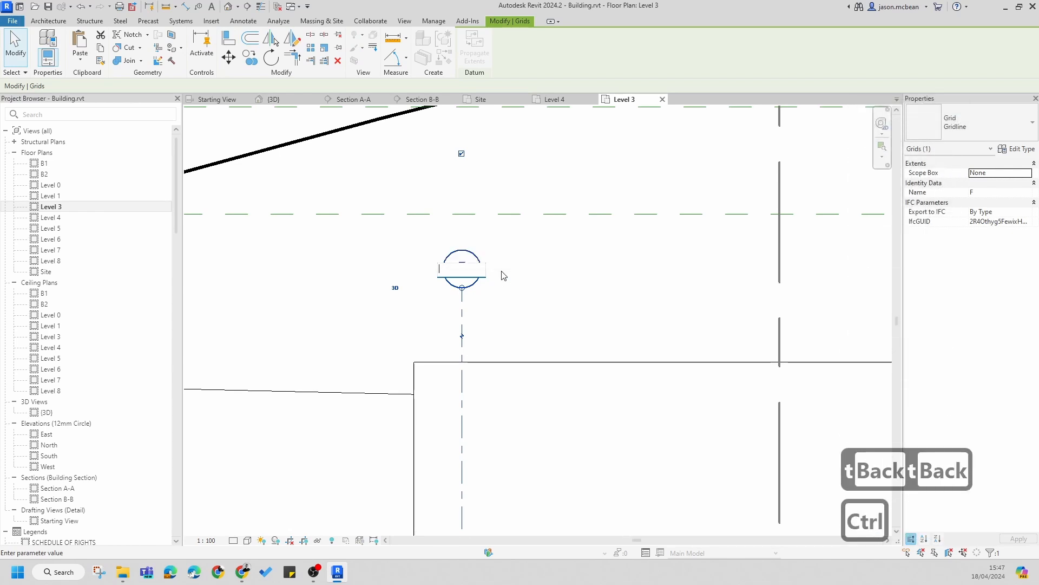
type("t1")
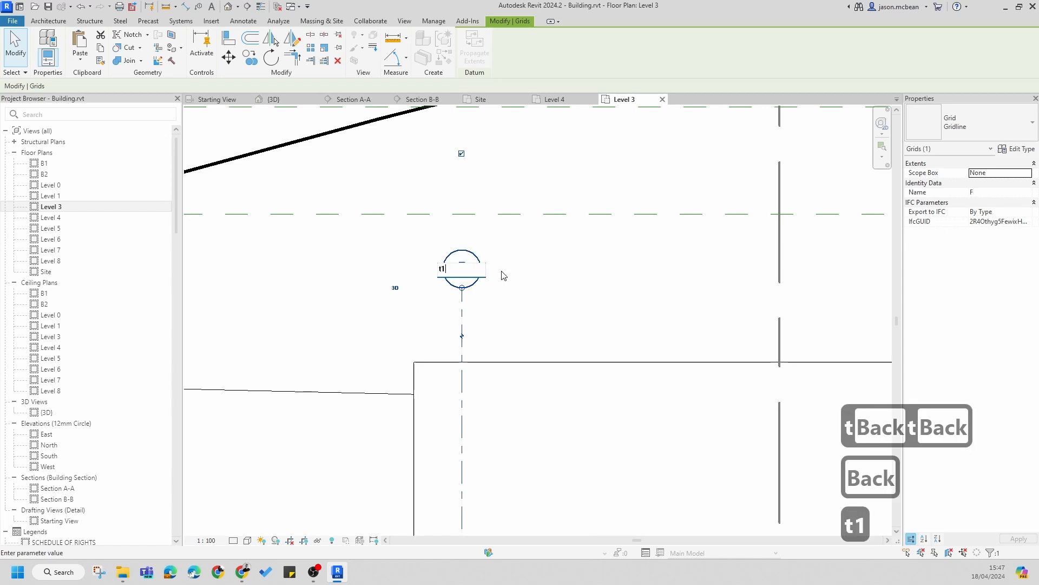
key("BackSpace")
key("BackSpace")
type("T1")
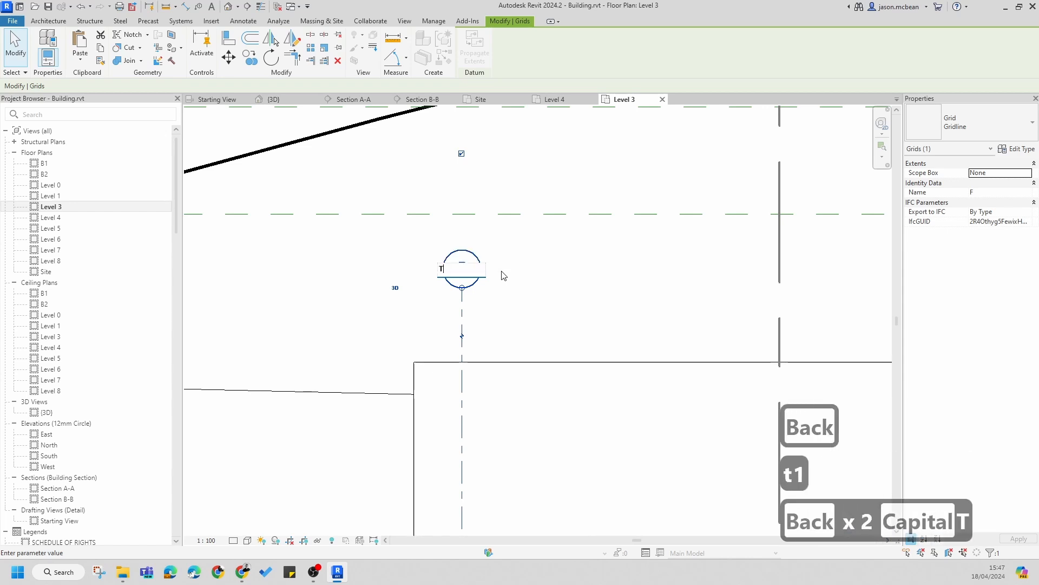
left_click(542, 275)
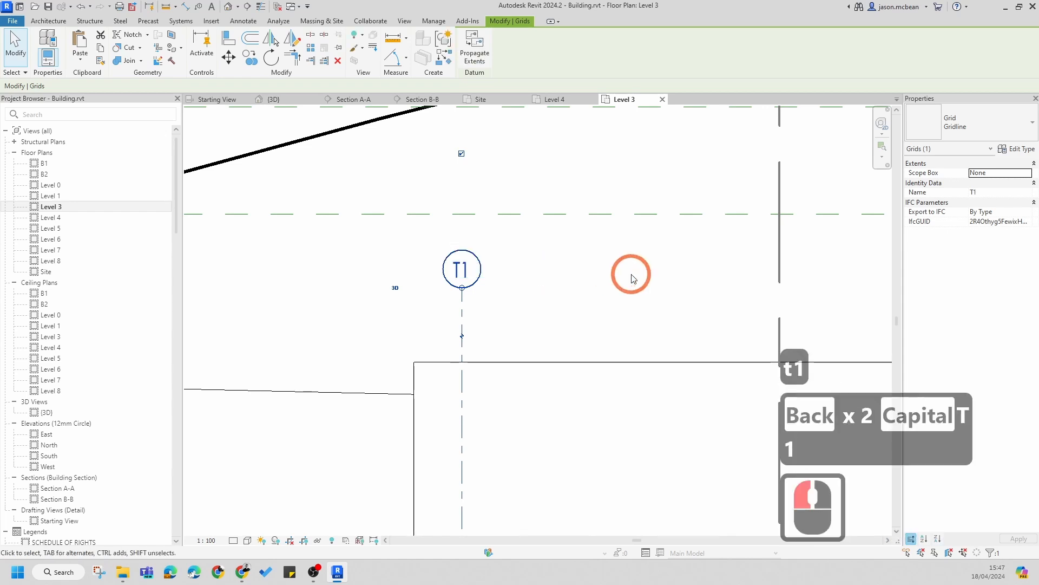
Step: Copy grid T1 four times to the right at spacings of about 2000, 2900, 3000 and 2500 mm
key("Escape")
scroll(542, 275, "down", 6)
middle_click_drag(542, 275, 395, 283)
key("Escape")
left_click(361, 275)
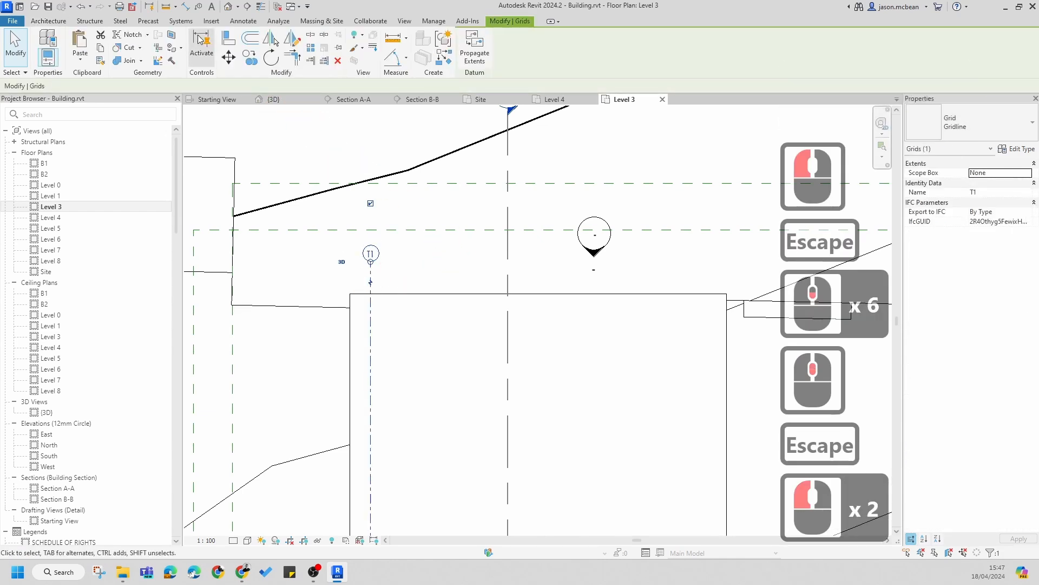
left_click(249, 57)
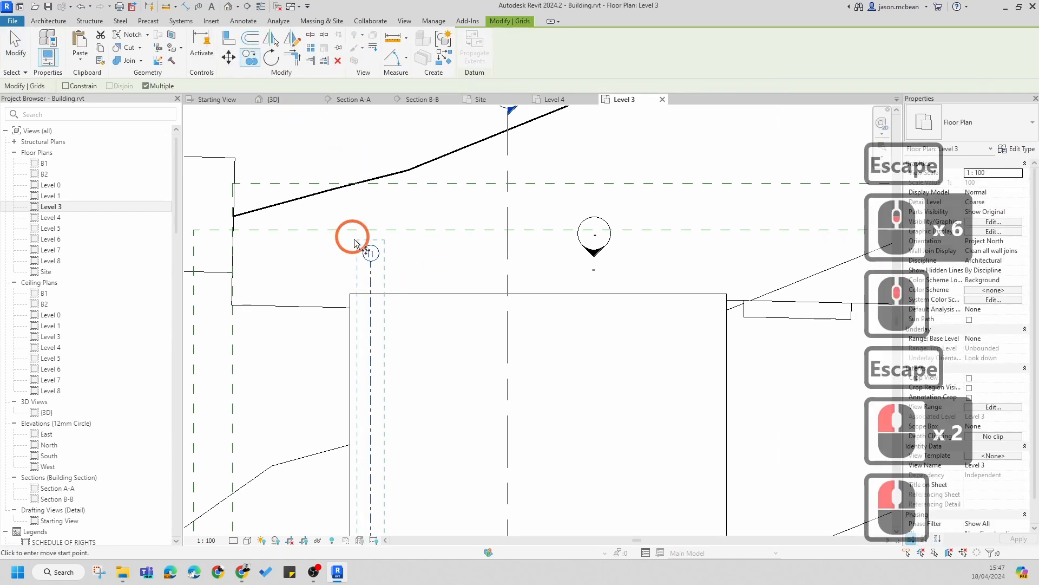
left_click(371, 280)
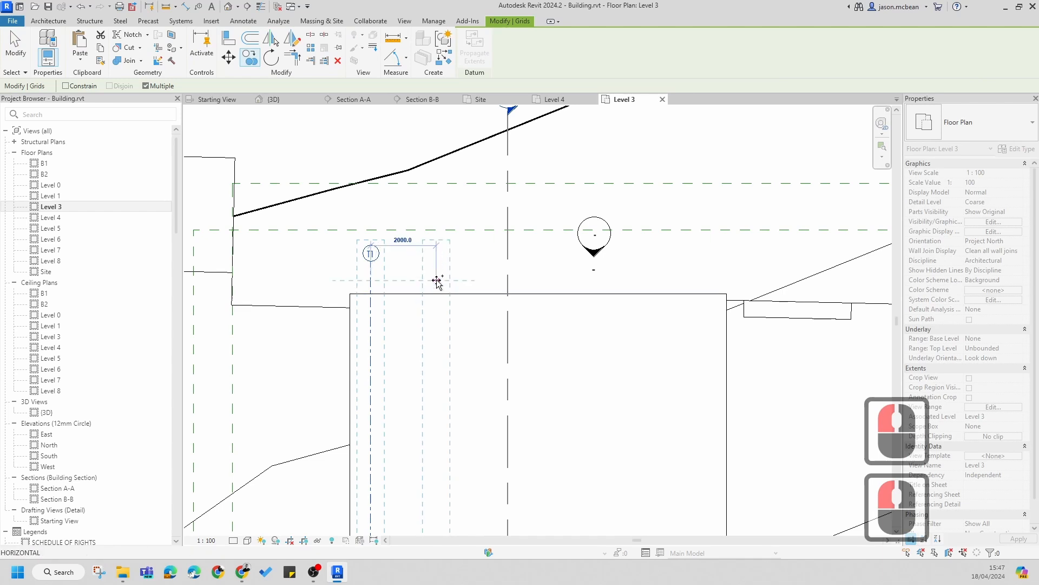
left_click(436, 281)
left_click(531, 281)
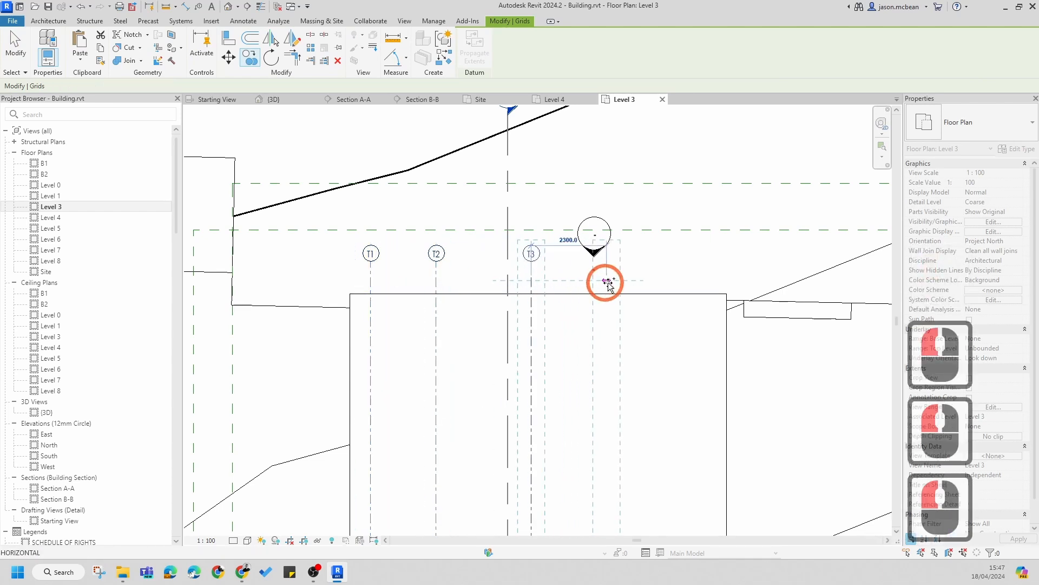
left_click(631, 282)
left_click(713, 282)
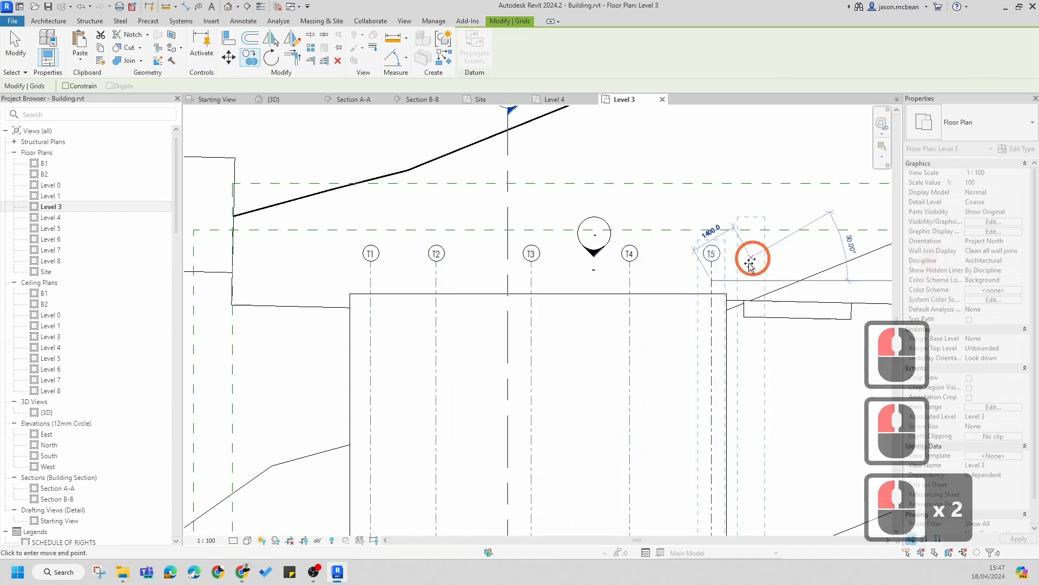
key("Escape")
key("Escape")
key("Escape")
Step: Place an aligned dimension across the first three timber grids T1, T2 and T3
key("d")
key("i")
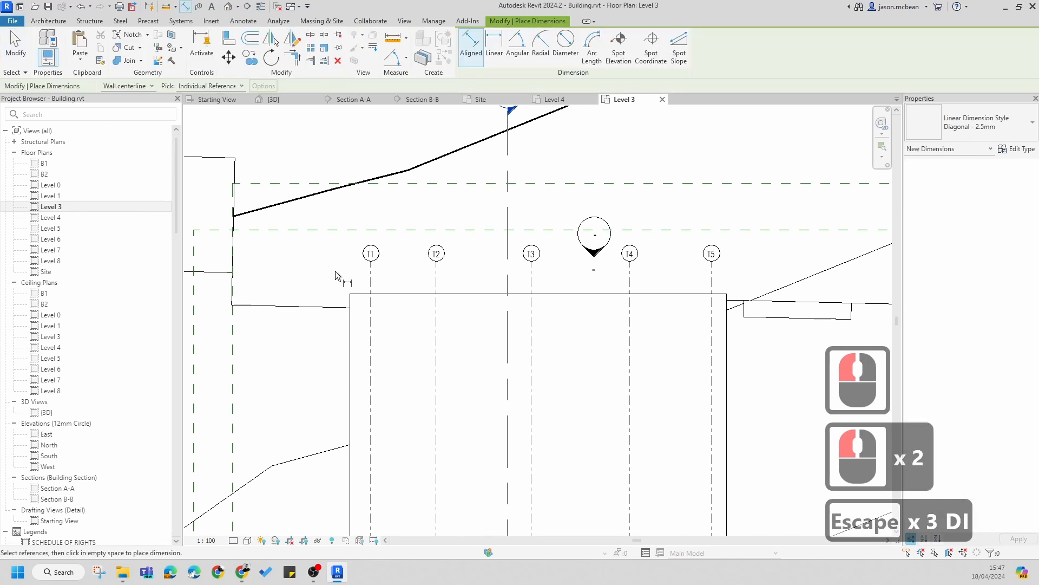
left_click(381, 278)
left_click(436, 281)
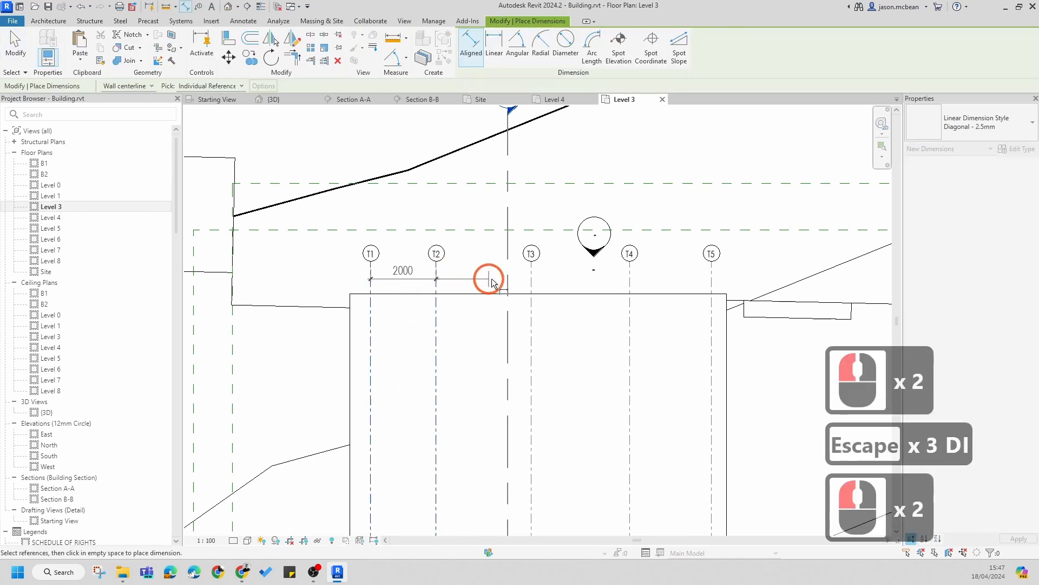
left_click(532, 282)
left_click(680, 274)
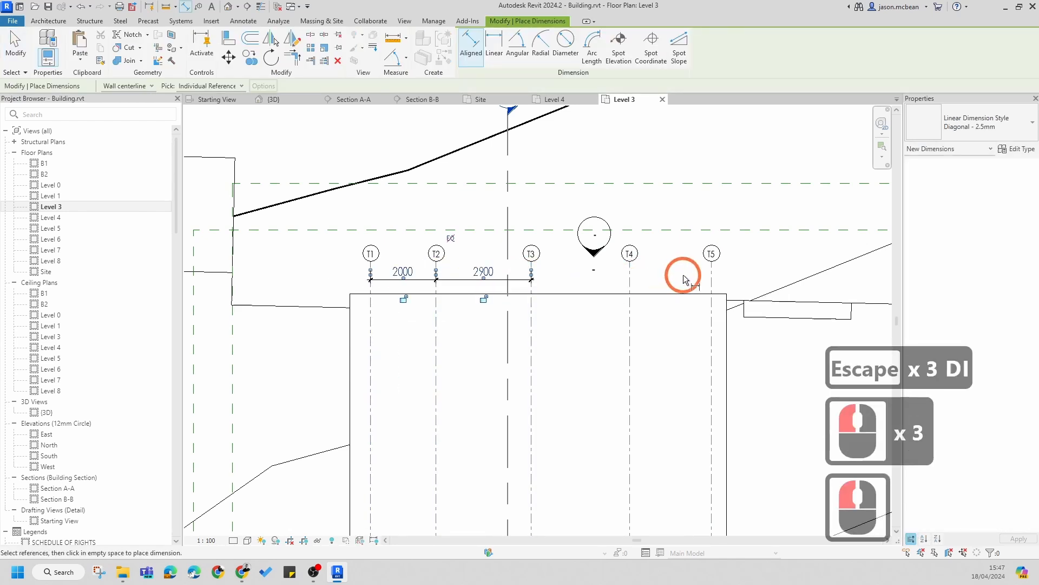
key("Escape")
key("Escape")
Step: Add witness lines for grids T4 and T5 to the dimension and set it to equal spacing
left_click(530, 279)
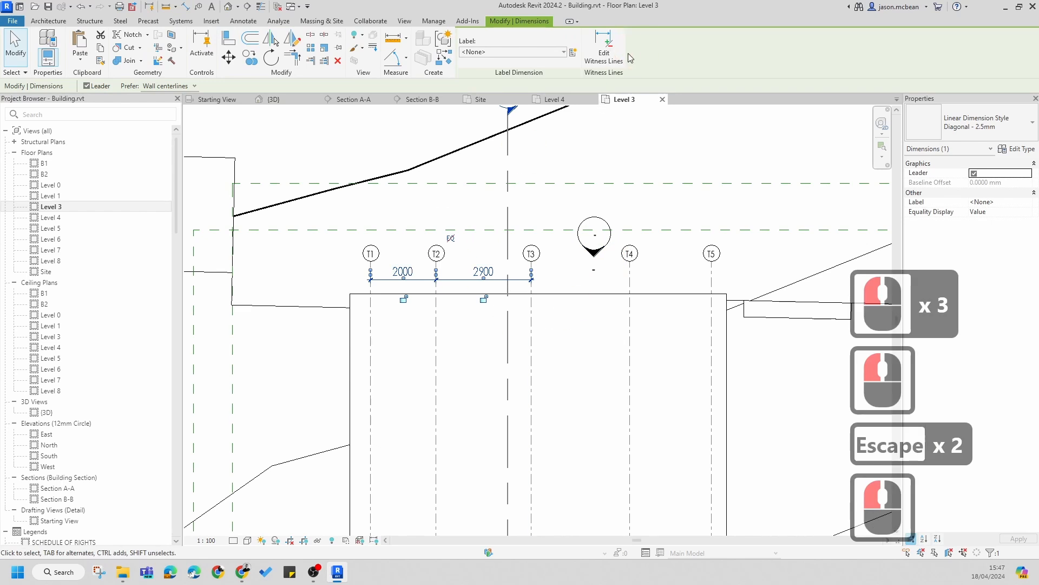
left_click(604, 48)
left_click(630, 281)
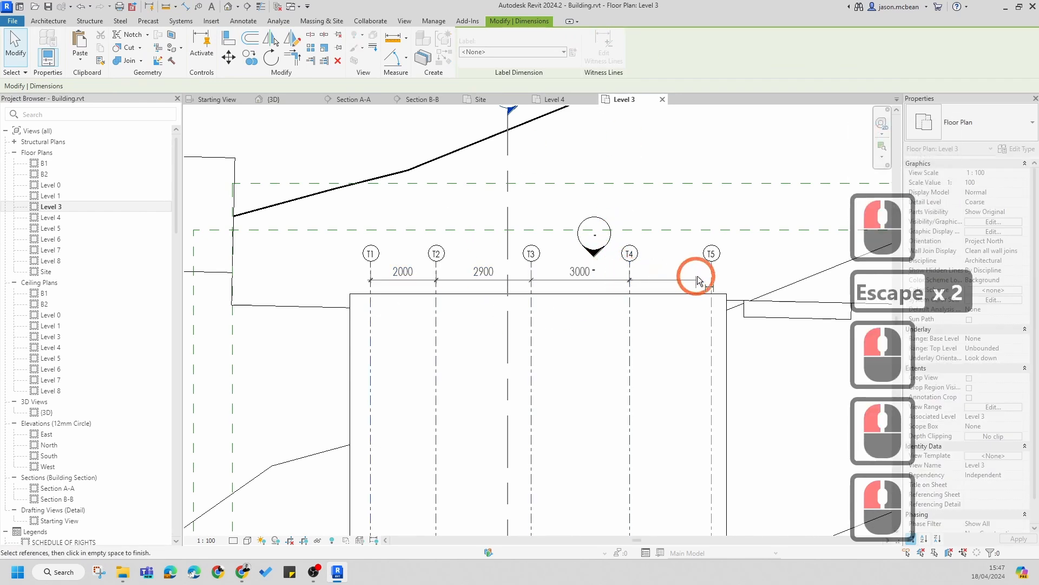
left_click(711, 277)
left_click(754, 255)
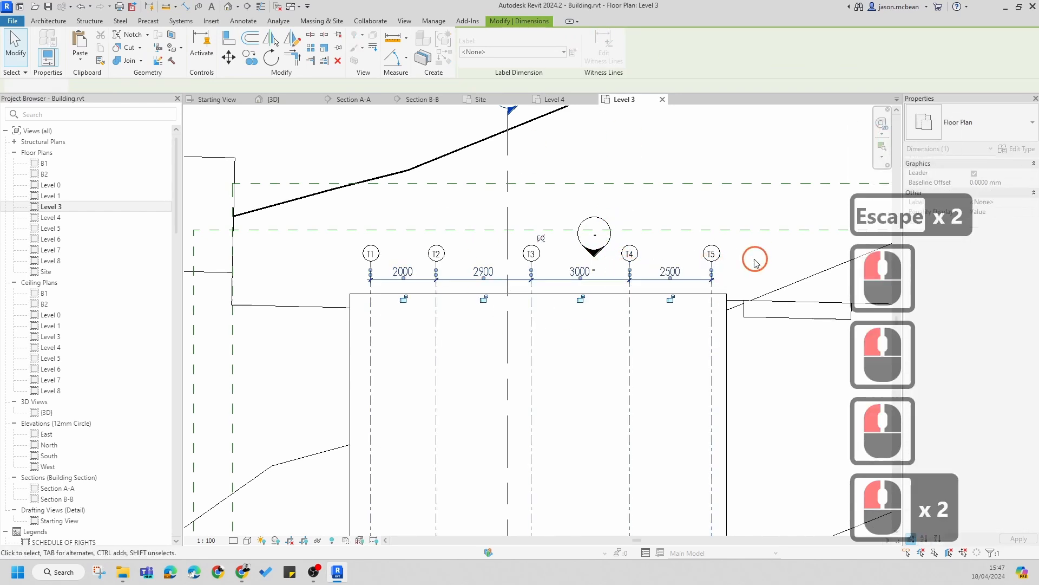
left_click(540, 240)
key("Escape")
key("Escape")
Step: Select the end grids T1 and T5 and nudge T5 slightly to the right
scroll(381, 287, "up", 3)
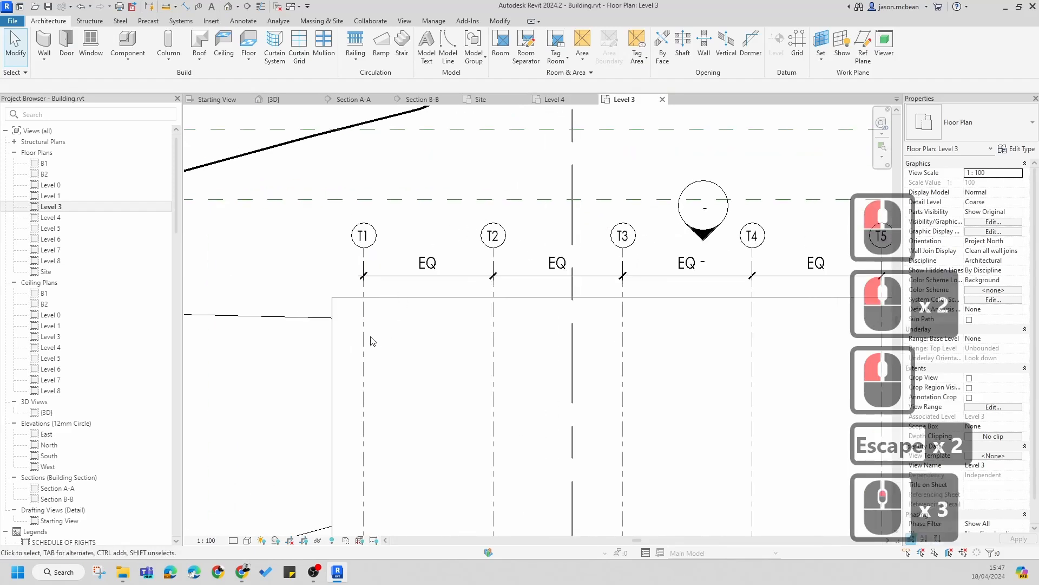
left_click(363, 339)
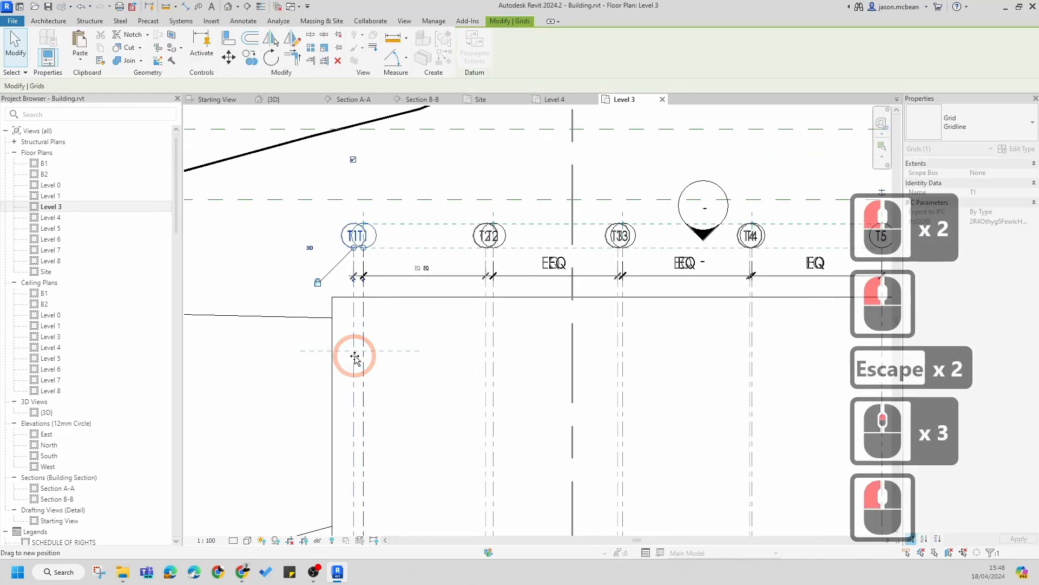
scroll(418, 306, "down", 5)
scroll(603, 337, "up", 4)
left_click(609, 339)
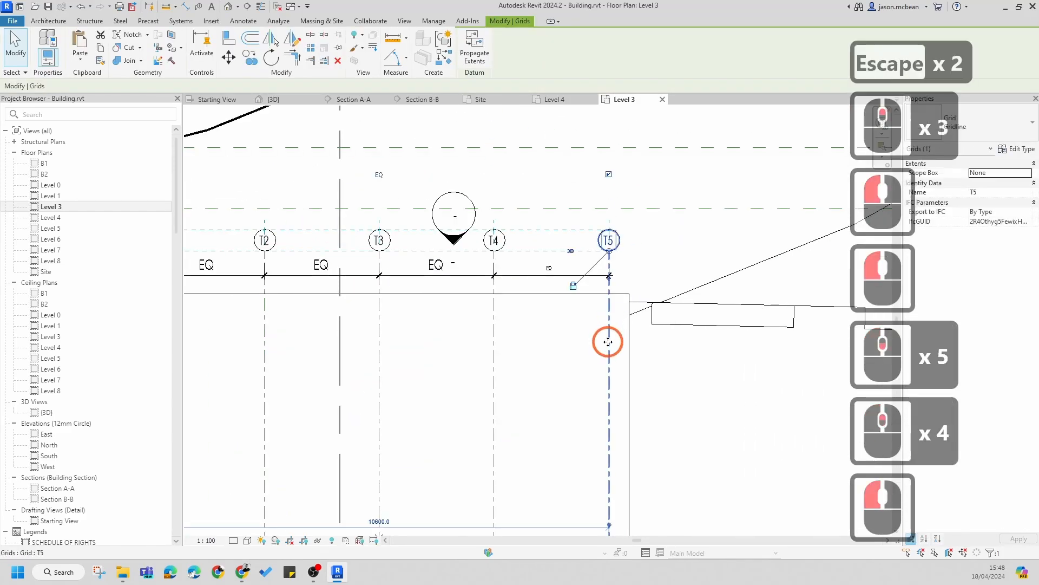
left_click_drag(610, 337, 614, 336)
scroll(614, 337, "down", 3)
key("Escape")
scroll(539, 225, "down", 5)
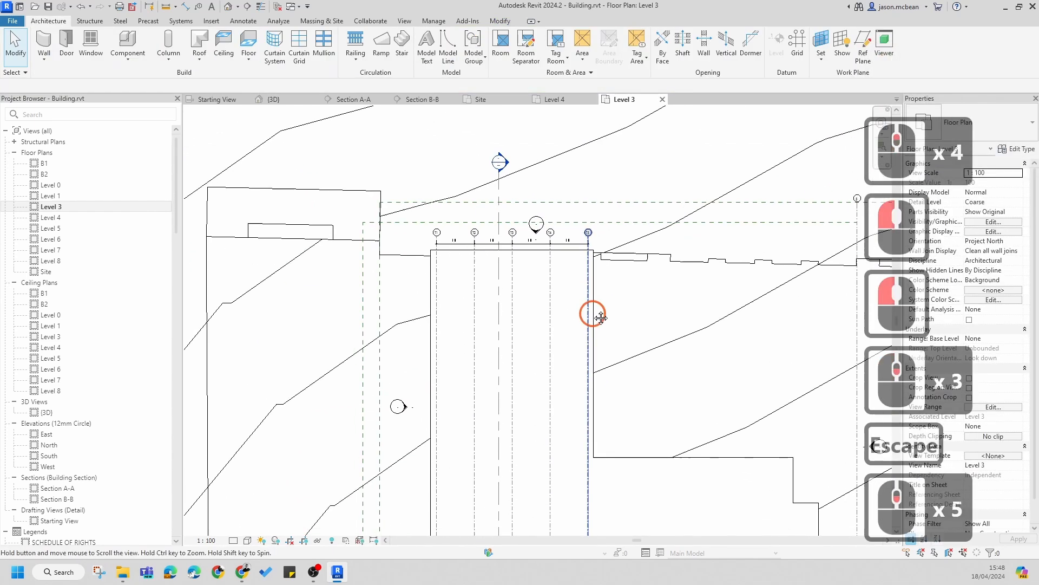
Step: Draw a horizontal grid line across the building just below the top wall
scroll(538, 225, "up", 9)
scroll(328, 171, "down", 3)
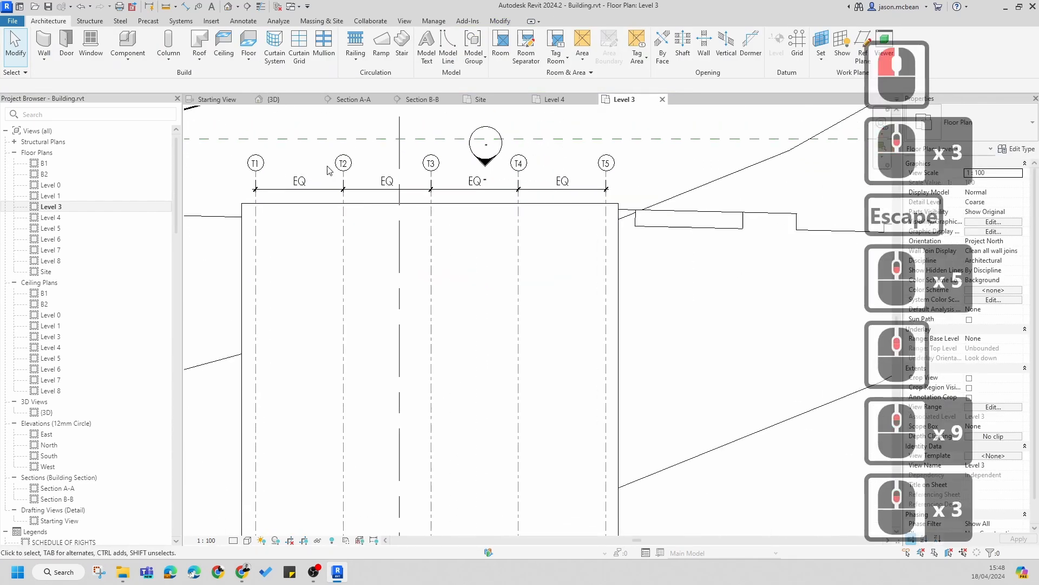
key("Escape")
middle_click_drag(364, 285, 414, 284)
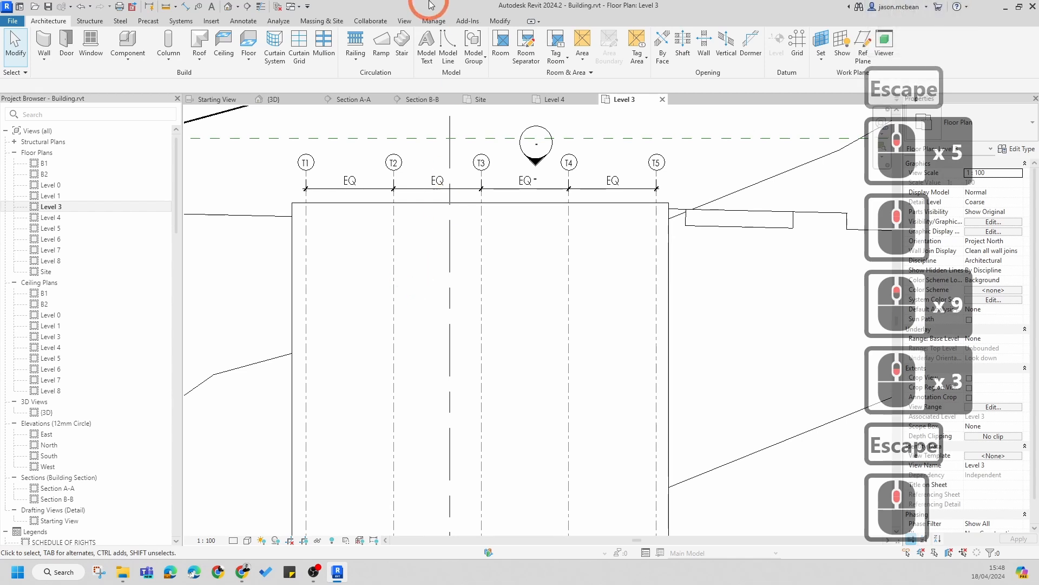
scroll(657, 165, "down", 4)
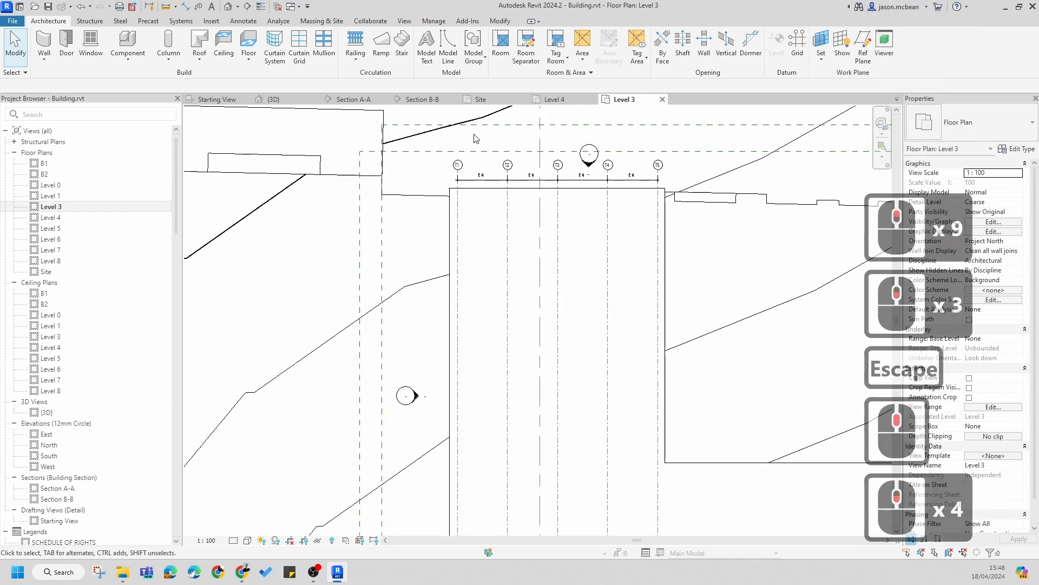
left_click(797, 44)
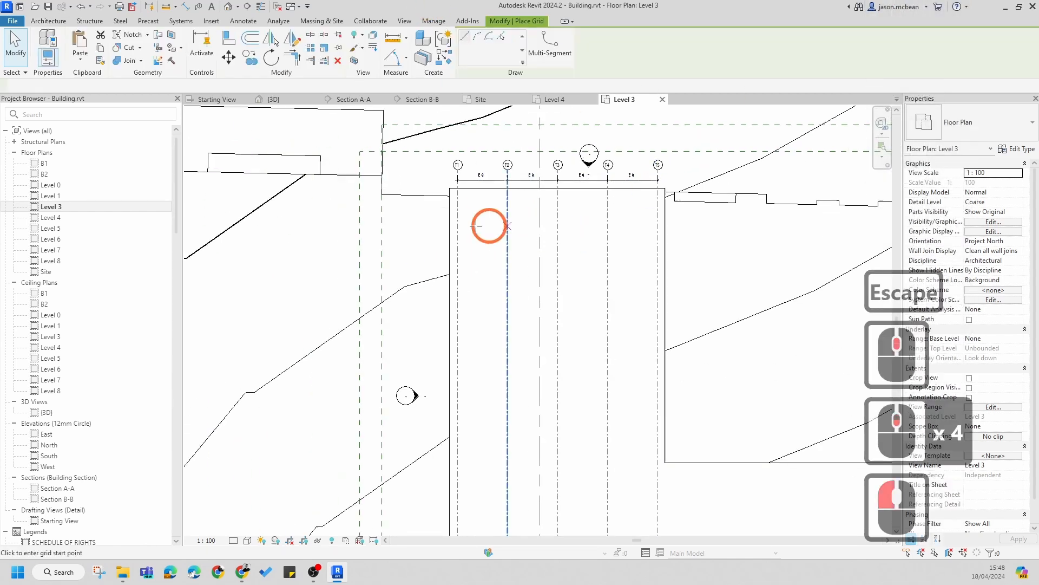
left_click(416, 214)
left_click(721, 214)
key("Escape")
scroll(404, 180, "up", 1)
key("Escape")
scroll(427, 217, "up", 7)
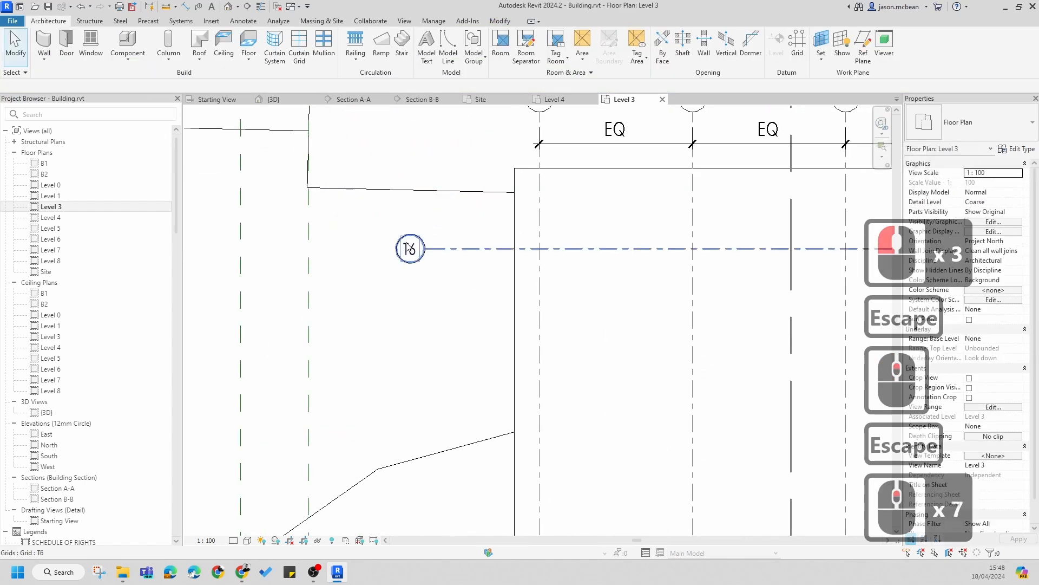
Step: Rename the horizontal grid's bubble label to TA
double_click(411, 251)
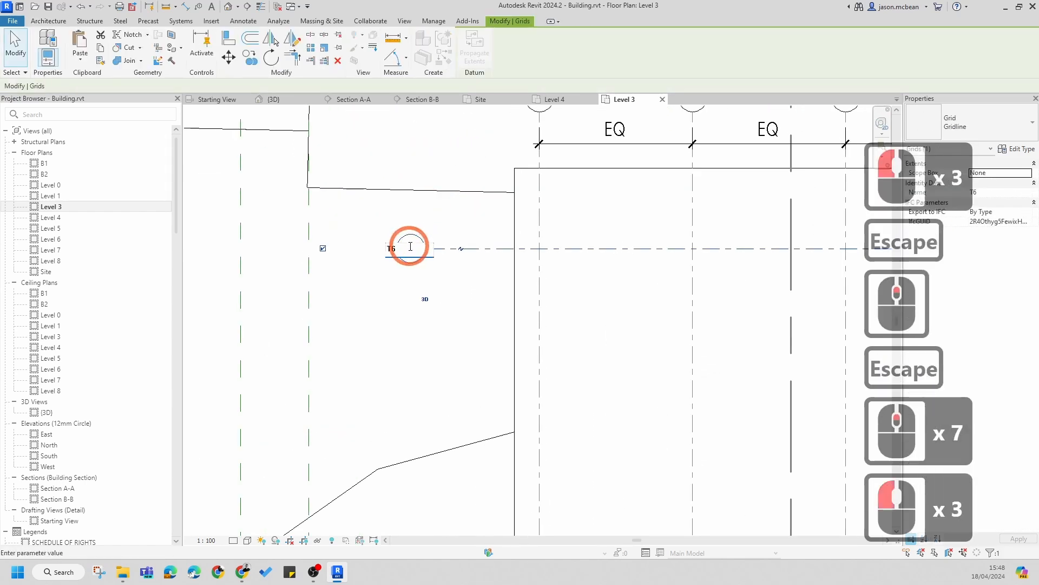
key("BackSpace")
type("A")
left_click(421, 349)
scroll(433, 304, "down", 4)
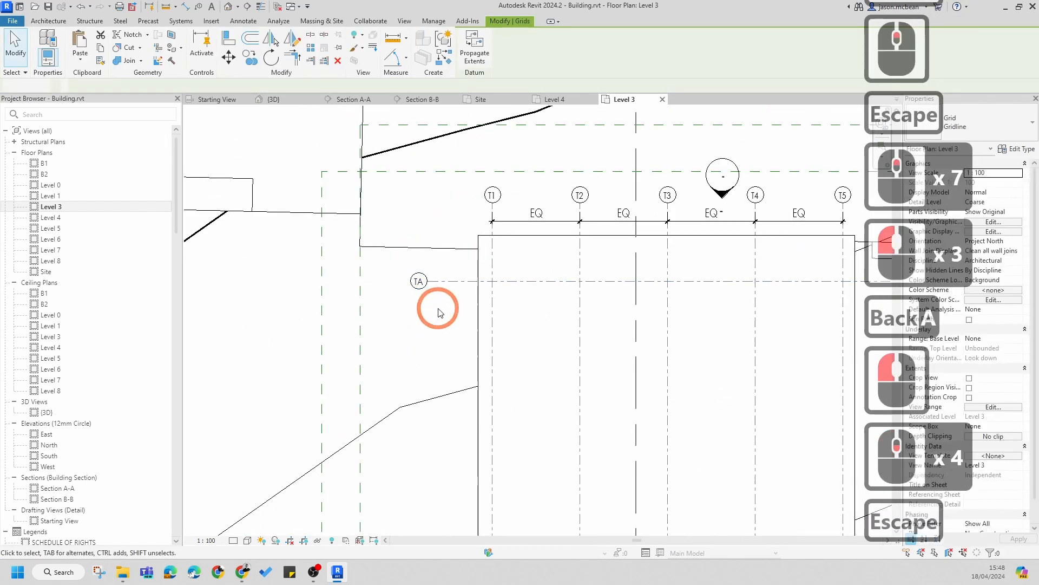
Step: Select grid TA and copy it multiple times downward to create three more horizontal grids below it
key("Escape")
left_click(454, 283)
scroll(455, 283, "down", 3)
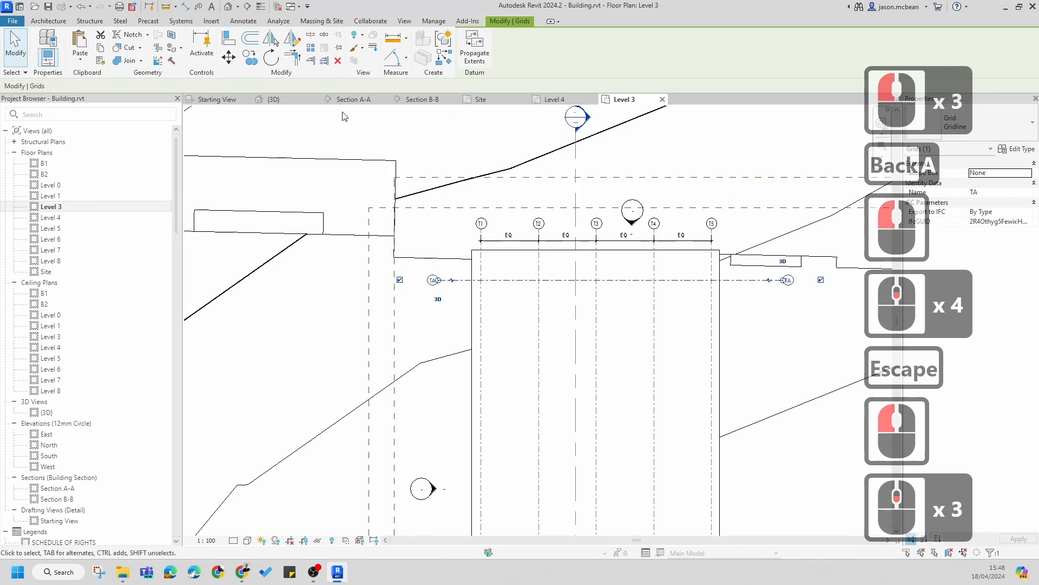
left_click(249, 57)
left_click(500, 280)
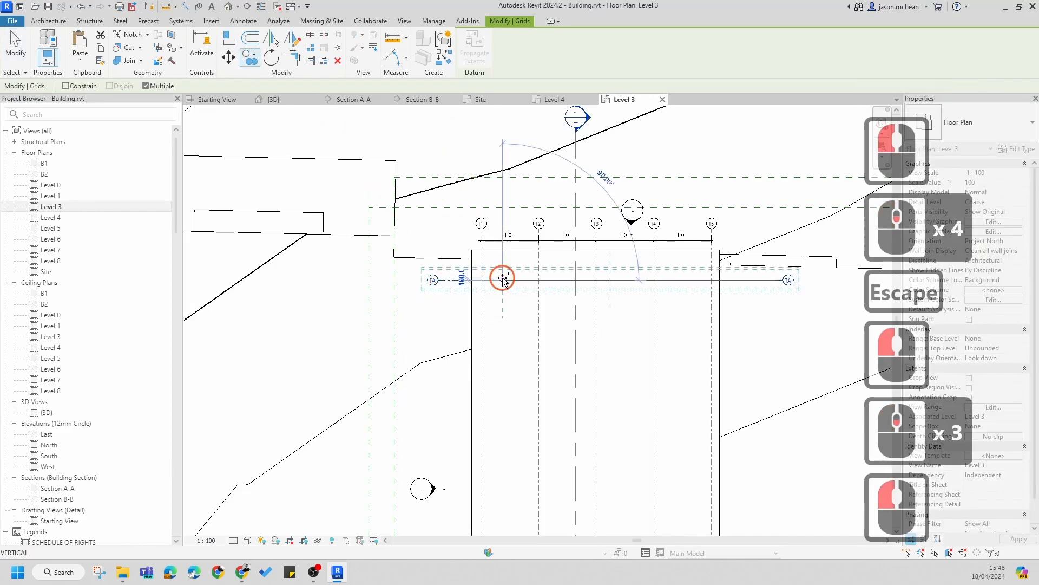
left_click(498, 360)
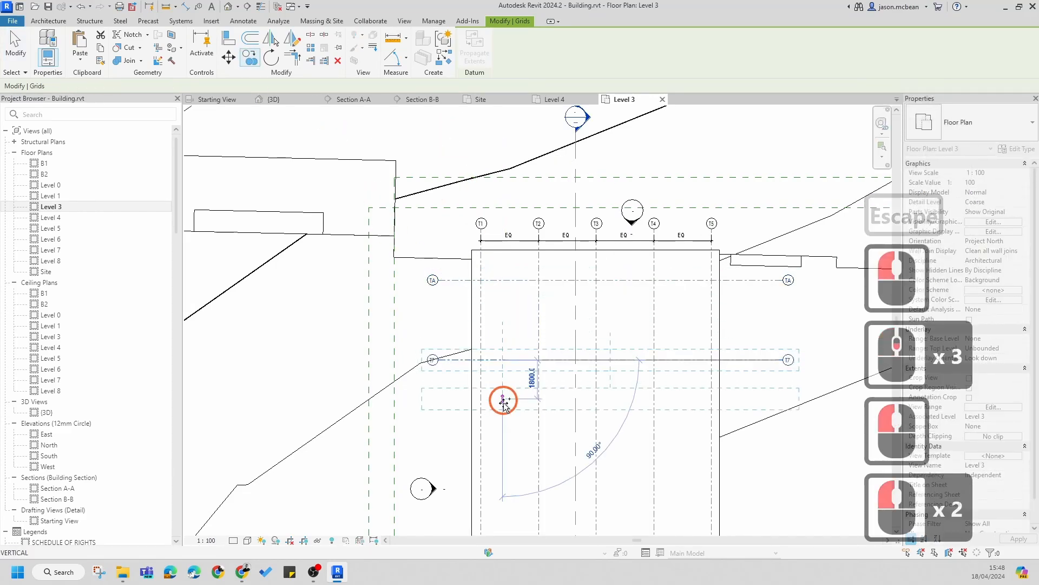
left_click(500, 459)
middle_click_drag(499, 464, 519, 306)
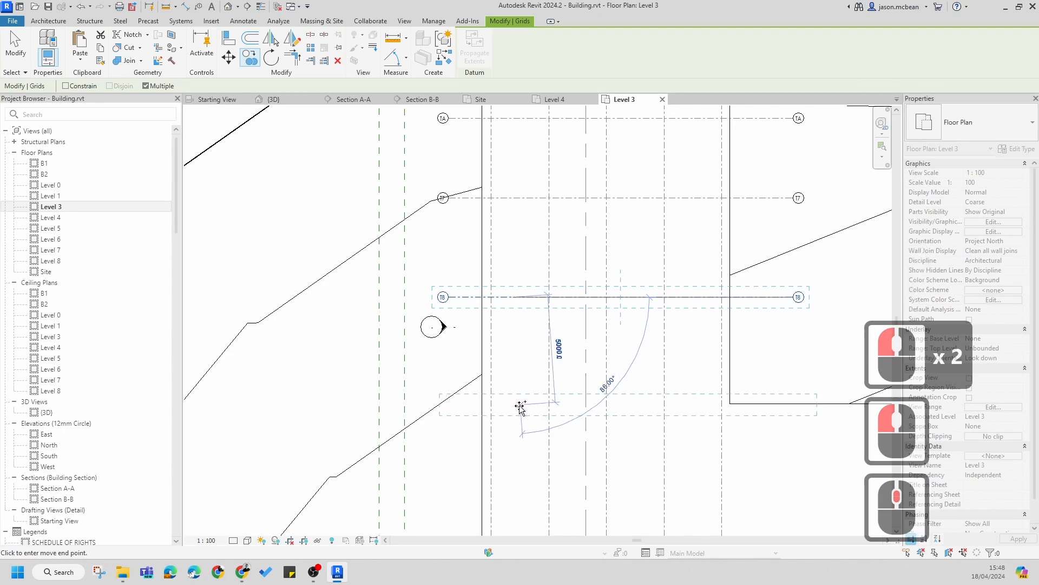
left_click(518, 405)
key("Escape")
Step: Rename the first copied horizontal grid's bubble label to TB
middle_click_drag(455, 145, 455, 312)
scroll(441, 280, "up", 1)
key("Escape")
scroll(453, 371, "up", 5)
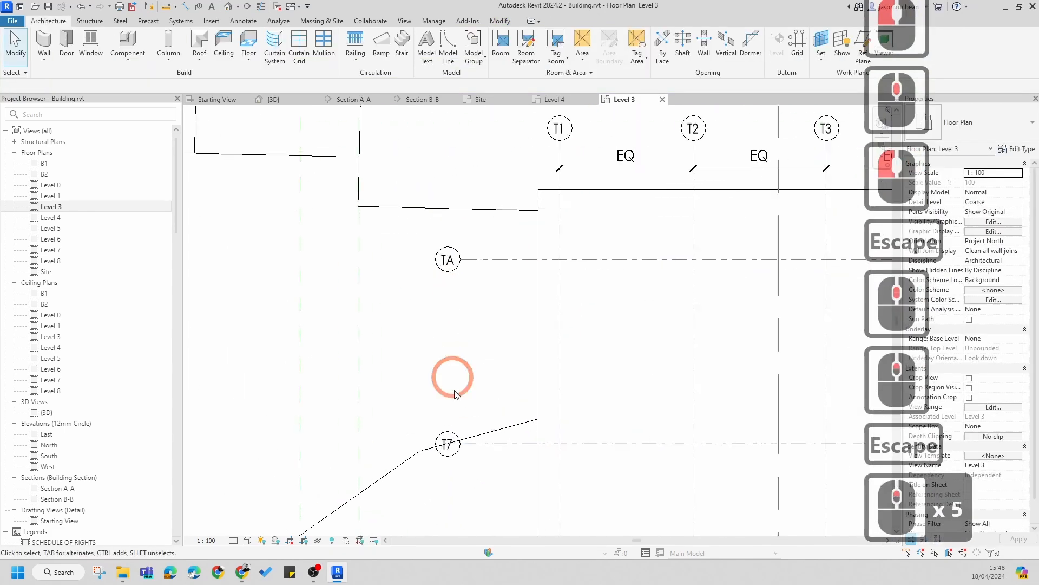
scroll(454, 381, "up", 1)
key("Escape")
double_click(438, 395)
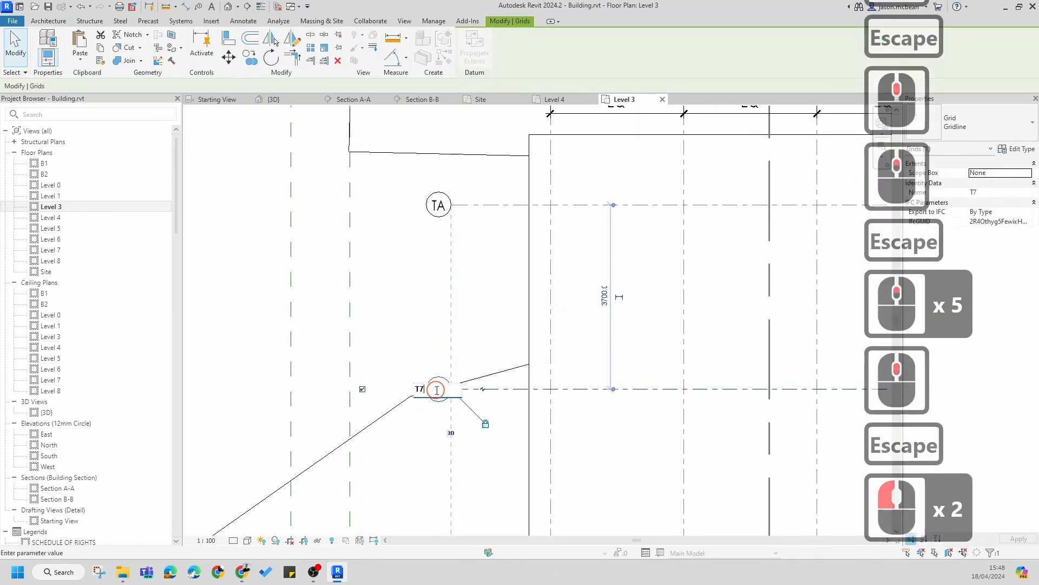
key("BackSpace")
left_click(436, 391)
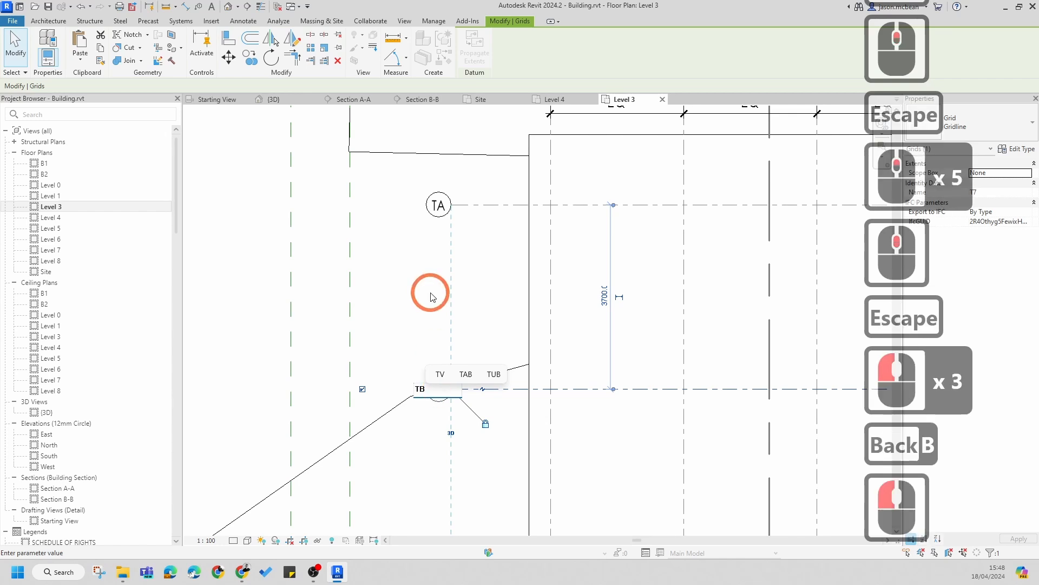
left_click(431, 297)
Step: Rename the next horizontal grid's bubble label to TC
scroll(445, 284, "down", 4)
middle_click_drag(464, 415, 456, 322)
scroll(441, 406, "up", 2)
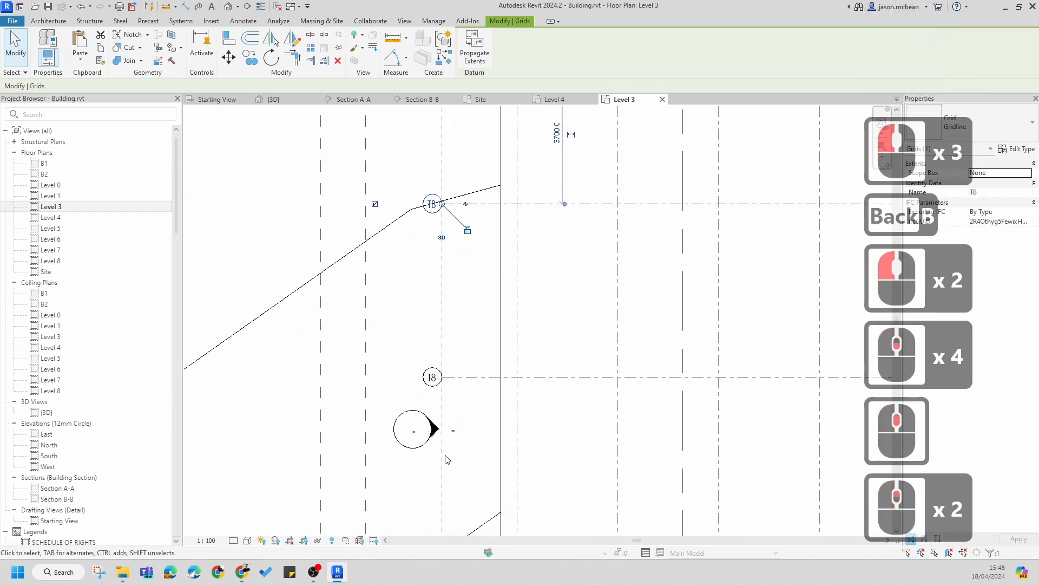
scroll(445, 412, "up", 2)
double_click(436, 368)
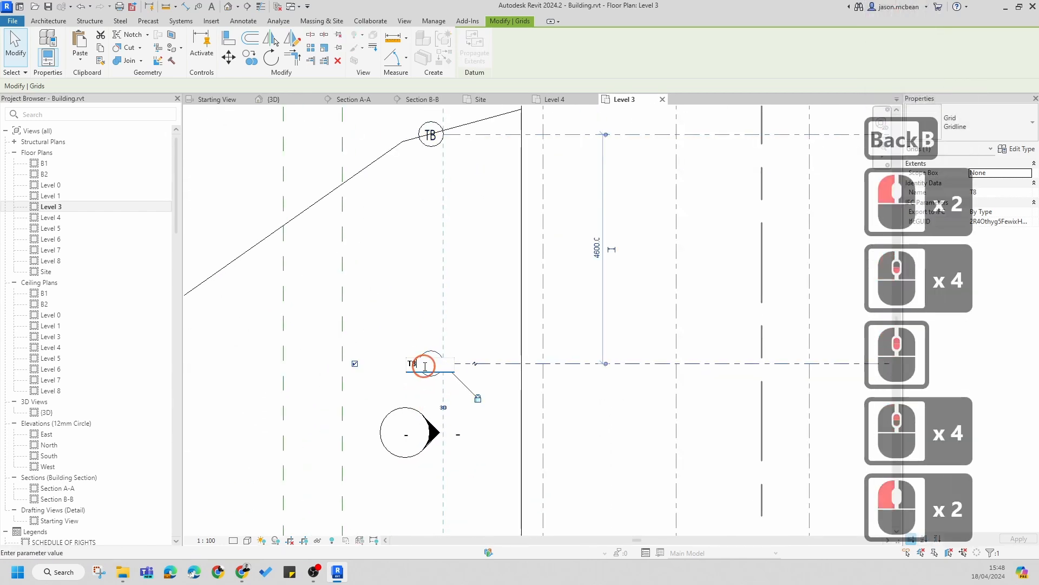
left_click(428, 366)
key("BackSpace")
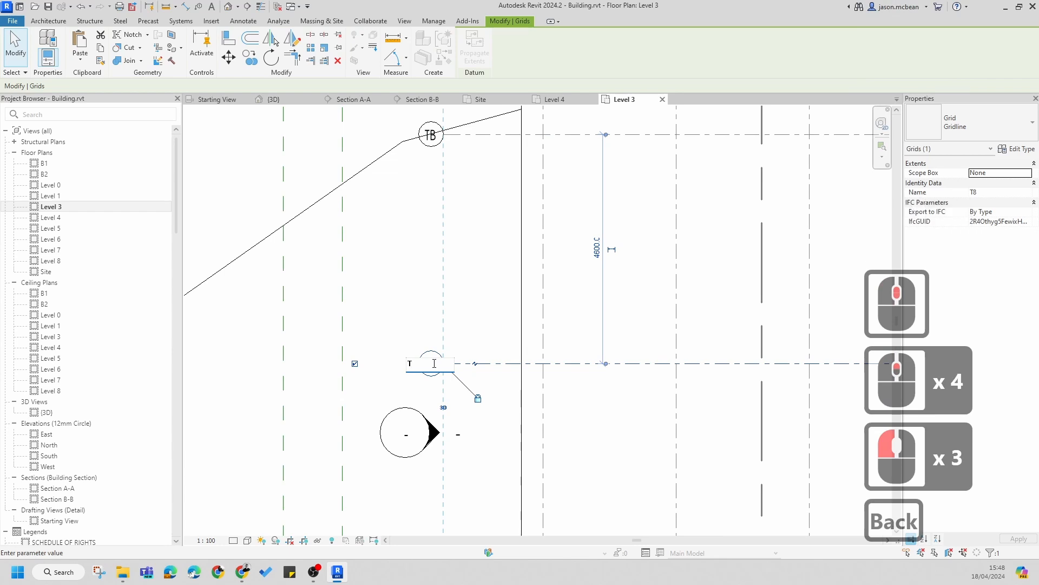
type("C")
left_click(415, 305)
Step: Rename the next horizontal grid's bubble label to TD
scroll(415, 305, "down", 5)
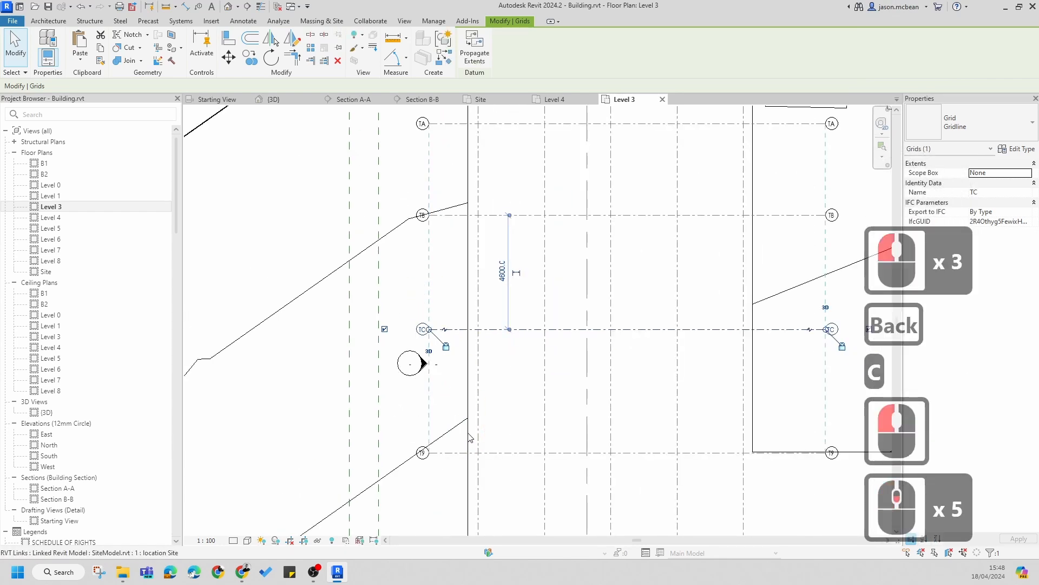
middle_click_drag(469, 437, 464, 320)
scroll(424, 352, "up", 6)
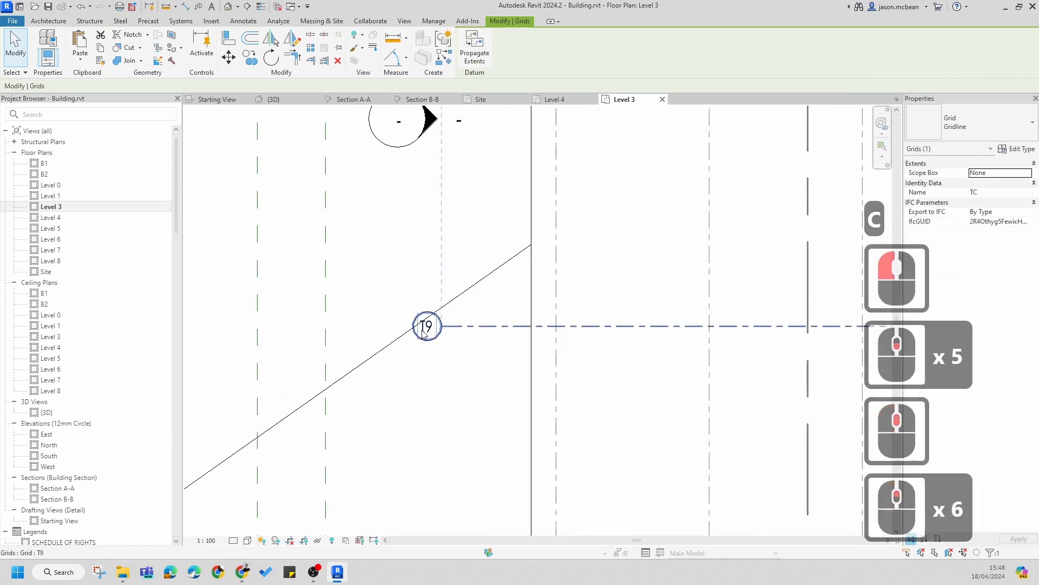
double_click(425, 328)
key("BackSpace")
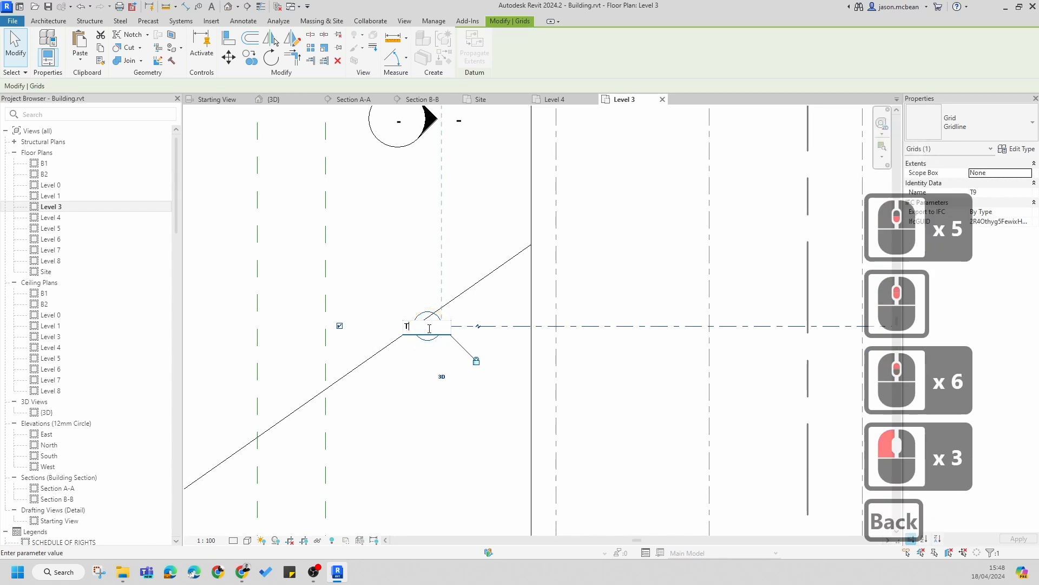
type("D")
left_click(503, 364)
Step: Select grid TD and copy it downward to create two more horizontal grids below it
scroll(503, 364, "down", 13)
key("Escape")
scroll(555, 399, "up", 4)
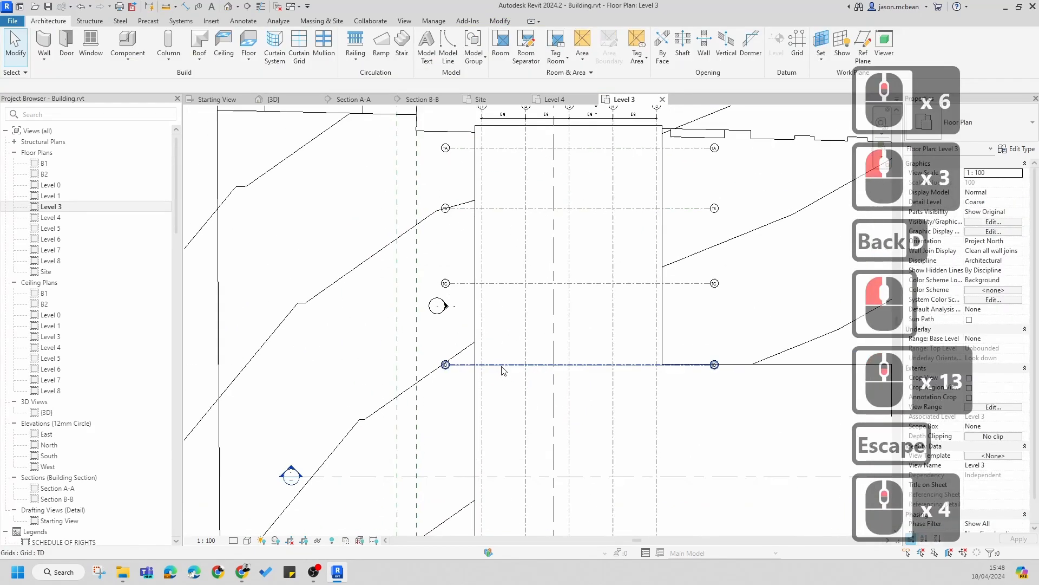
left_click(520, 363)
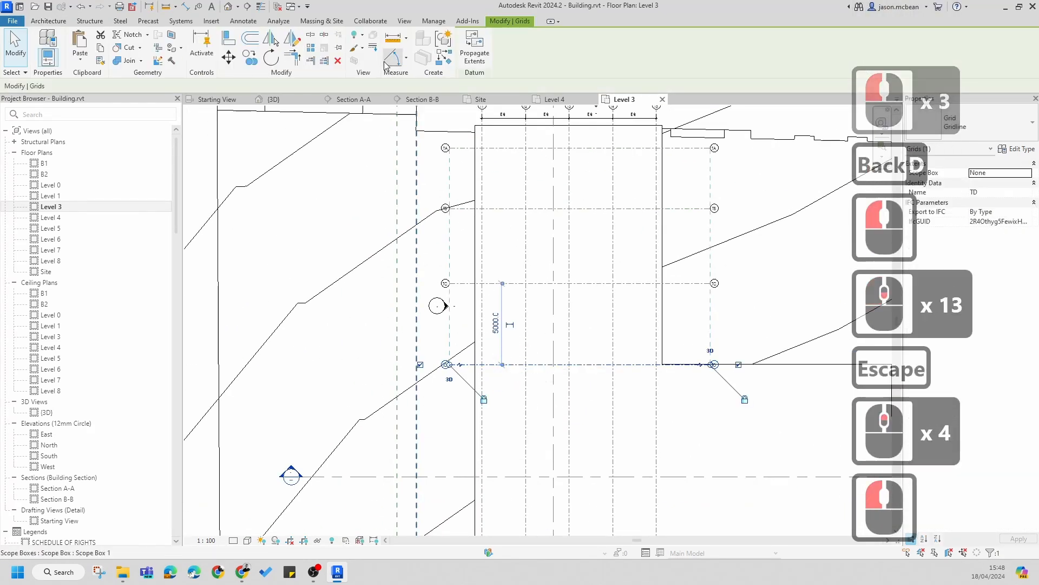
left_click(254, 61)
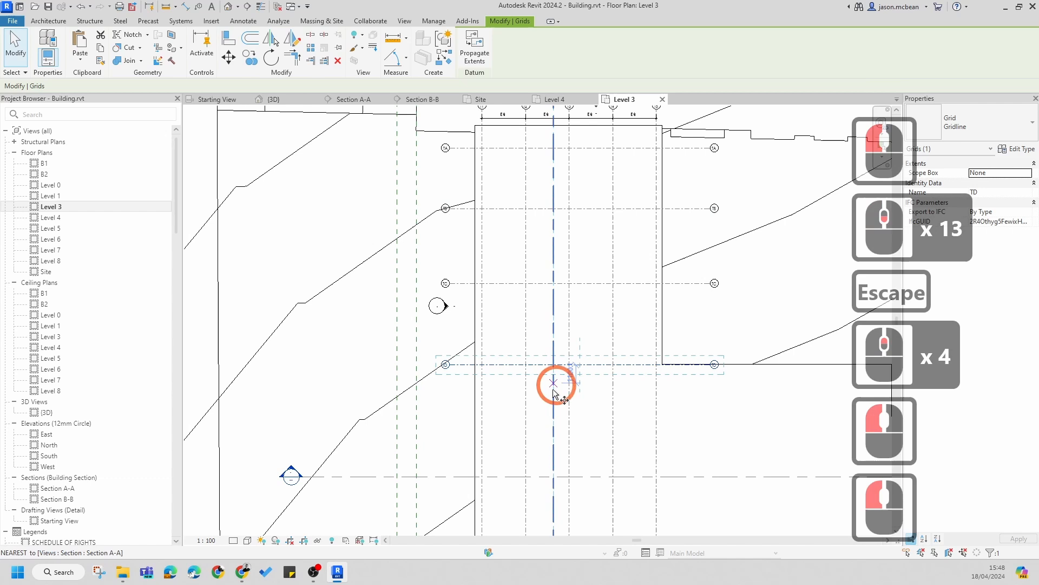
left_click(541, 363)
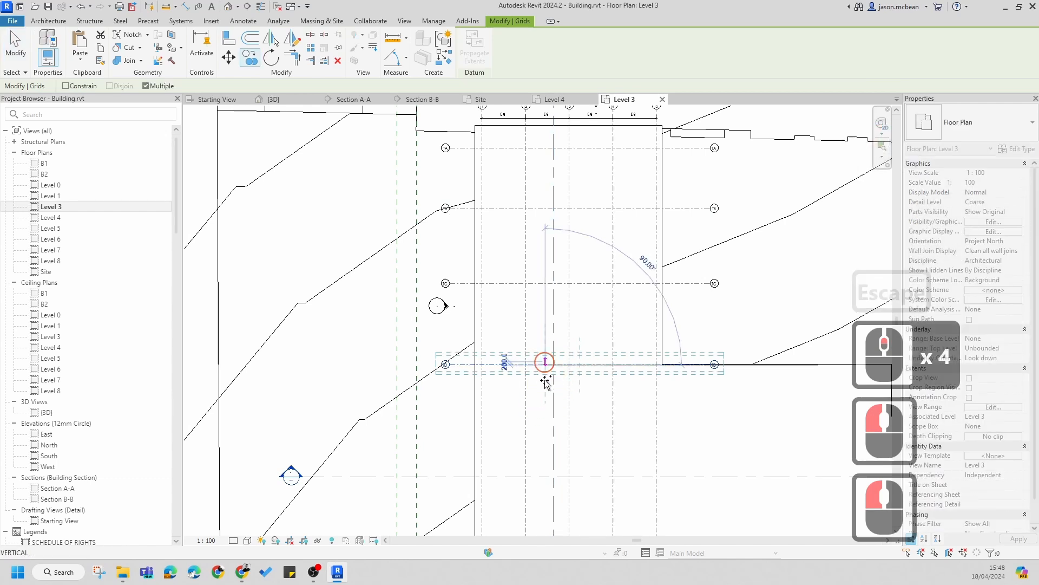
left_click(544, 441)
middle_click_drag(545, 476, 537, 374)
left_click(673, 348)
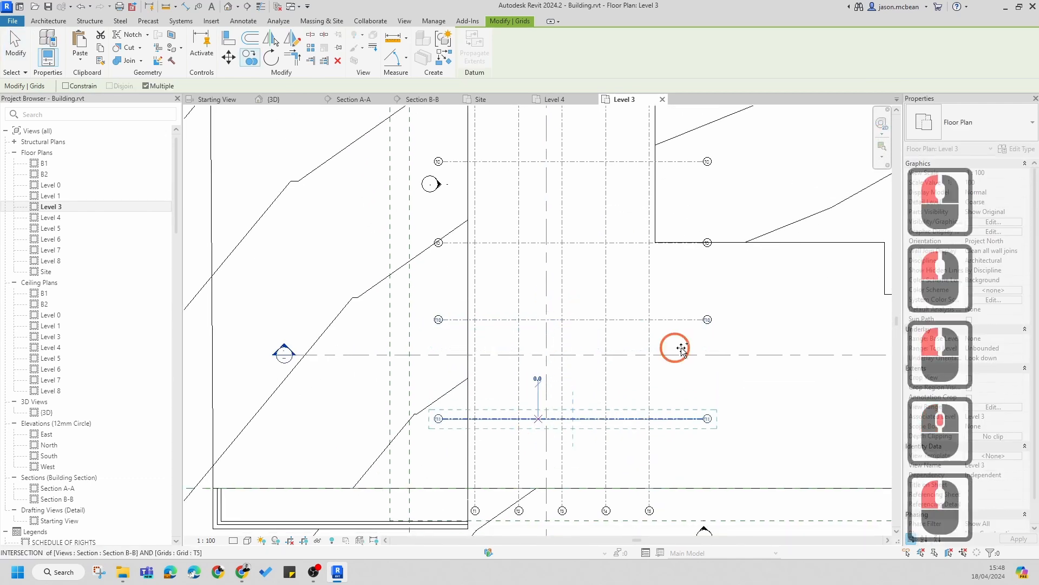
key("Escape")
key("Escape")
key("Escape")
Step: Rename the first new horizontal grid below TD to TE
scroll(449, 344, "up", 5)
scroll(448, 188, "up", 2)
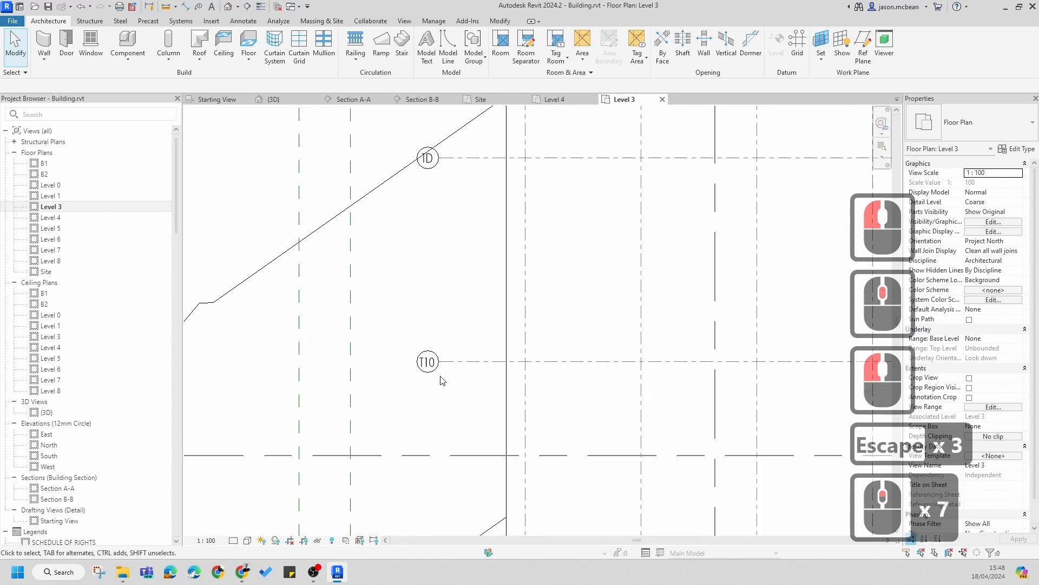
double_click(431, 364)
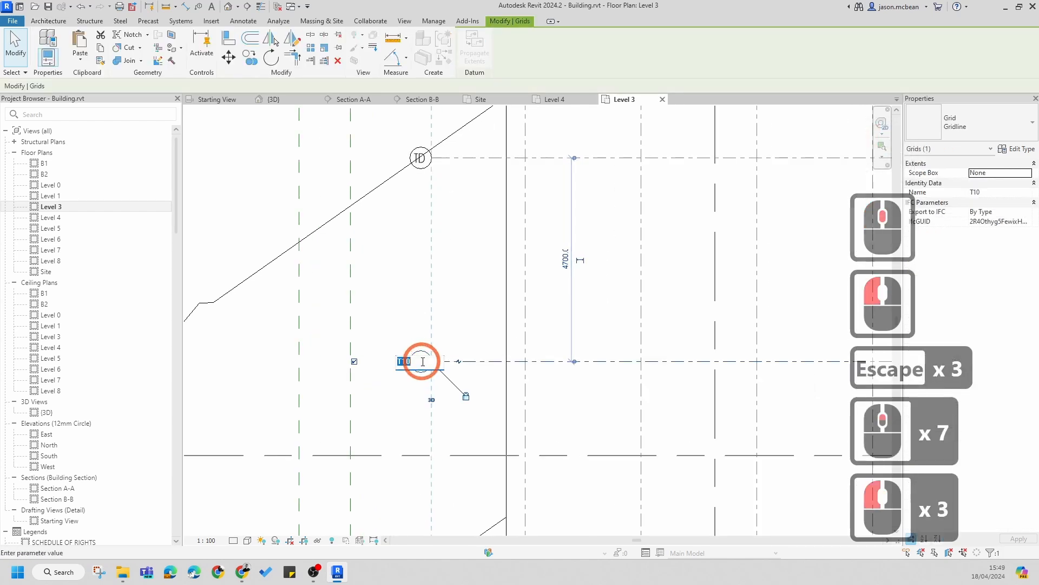
left_click(423, 361)
key("BackSpace")
key("BackSpace")
key("BackSpace")
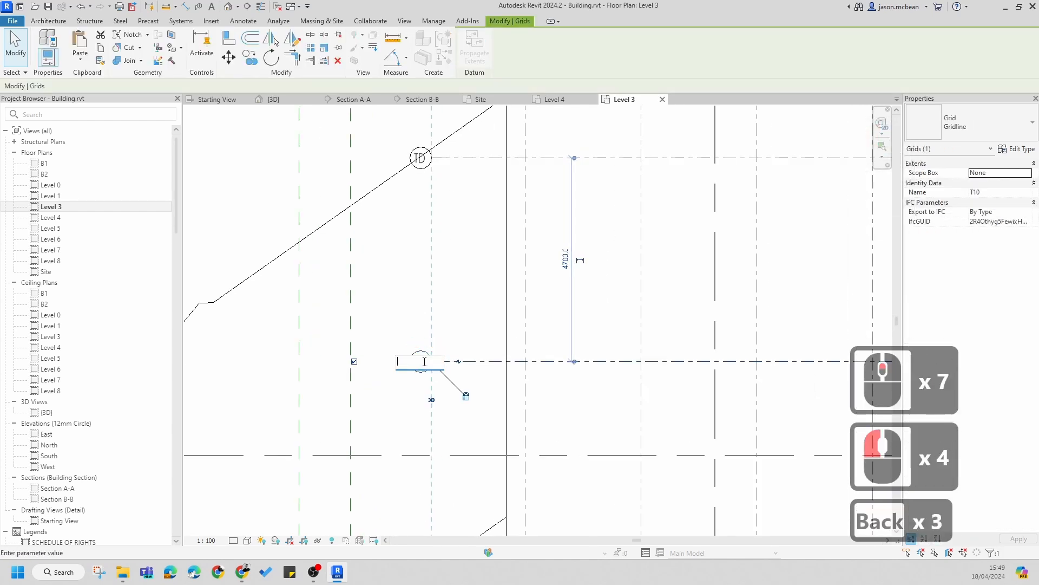
type("TE")
left_click(401, 399)
Step: Rename the lowest horizontal grid's bubble label to TF
middle_click_drag(460, 441, 418, 475)
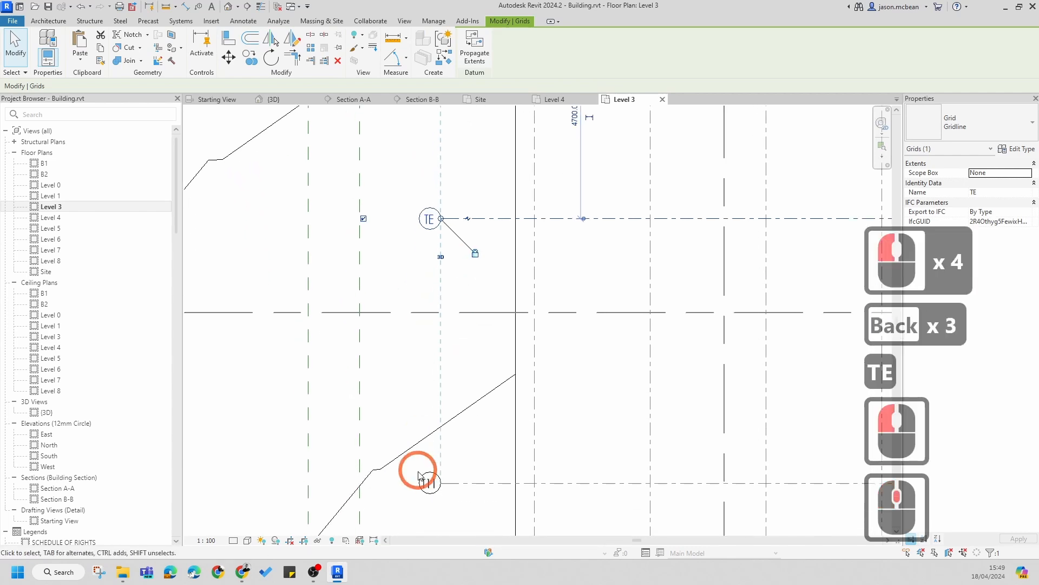
left_click(431, 490)
left_click(429, 484)
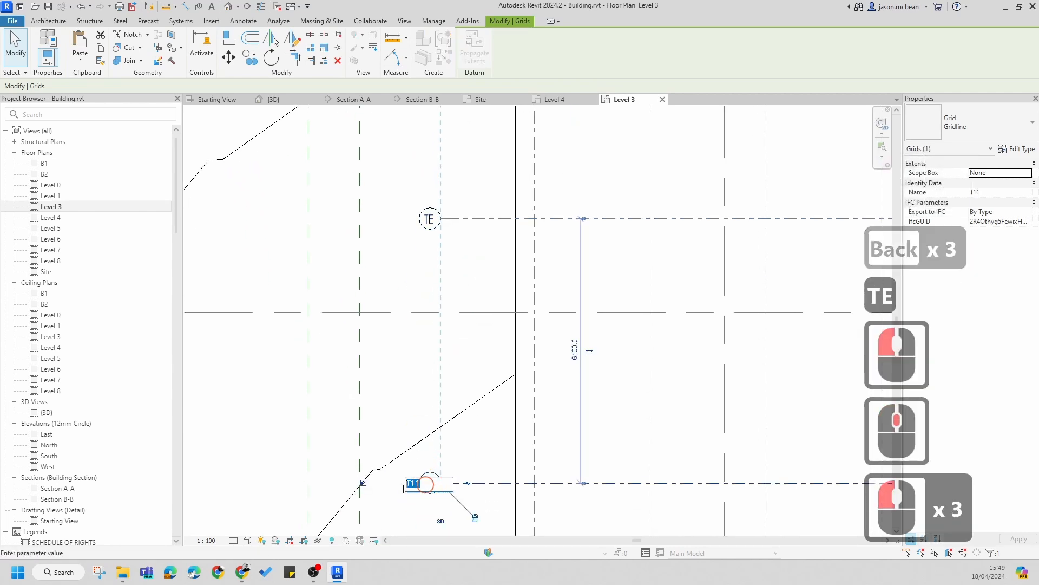
type("TF")
left_click(401, 404)
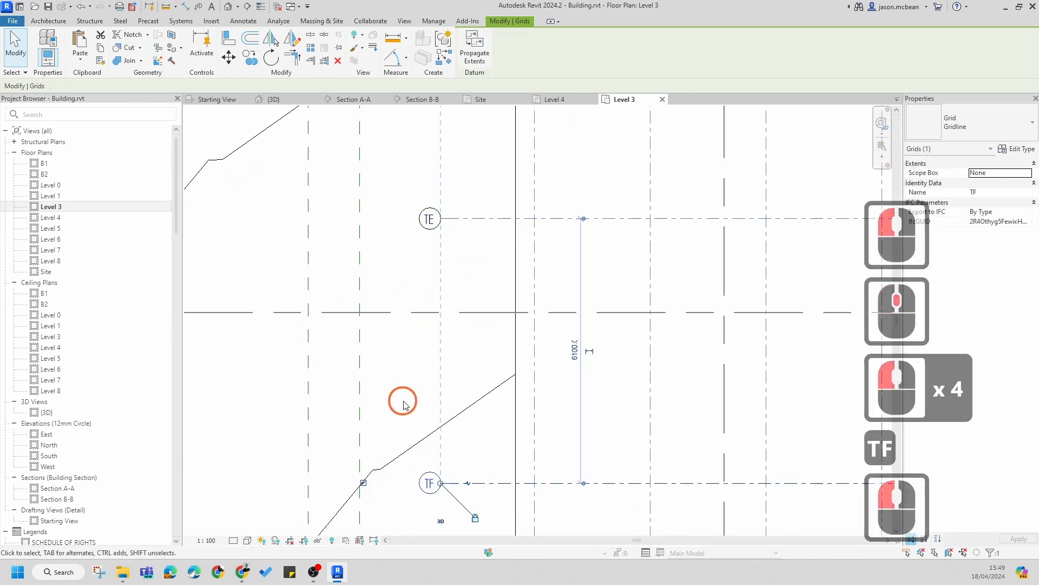
scroll(414, 408, "down", 6)
key("Escape")
scroll(453, 415, "down", 4)
key("Escape")
scroll(453, 416, "down", 5)
left_click(447, 407)
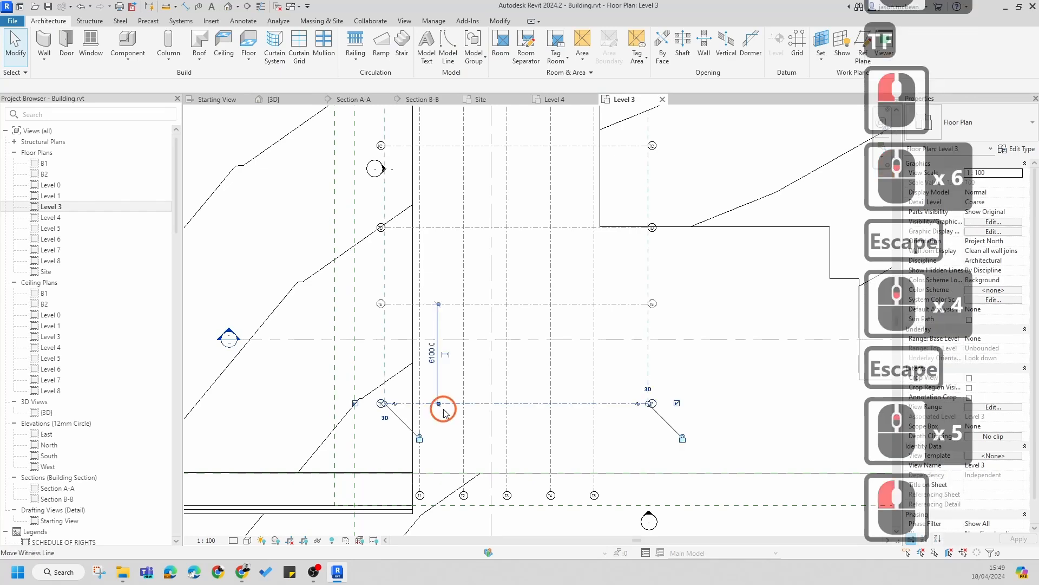
left_click_drag(451, 404, 453, 464)
scroll(536, 378, "down", 2)
scroll(525, 384, "down", 1)
key("Escape")
Step: Place an aligned dimension across horizontal grids TA through TF and set it to equal spacing
key("d")
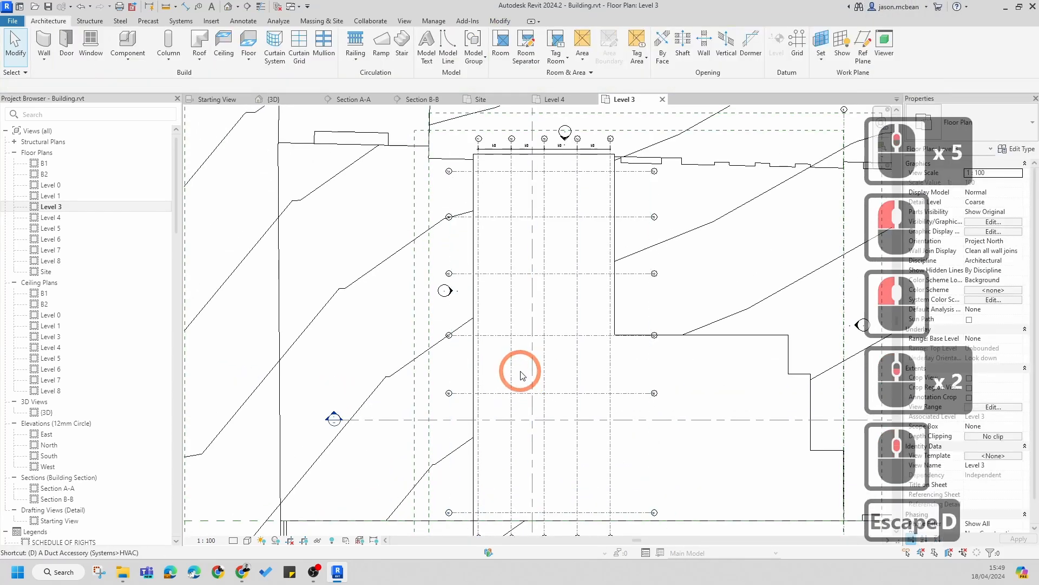
key("i")
scroll(464, 169, "up", 4)
left_click(463, 173)
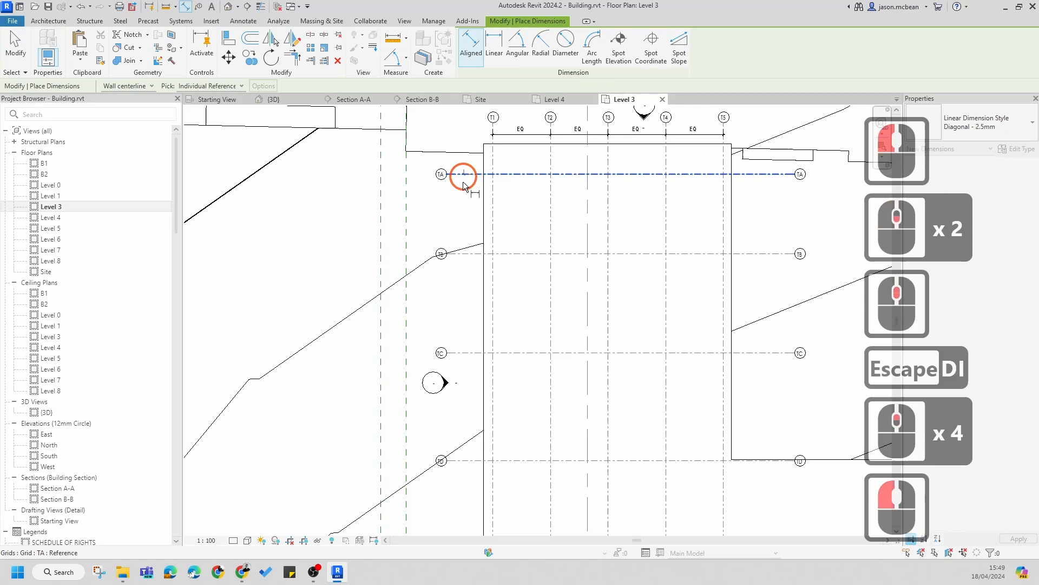
left_click(464, 254)
scroll(465, 266, "down", 4)
left_click(467, 306)
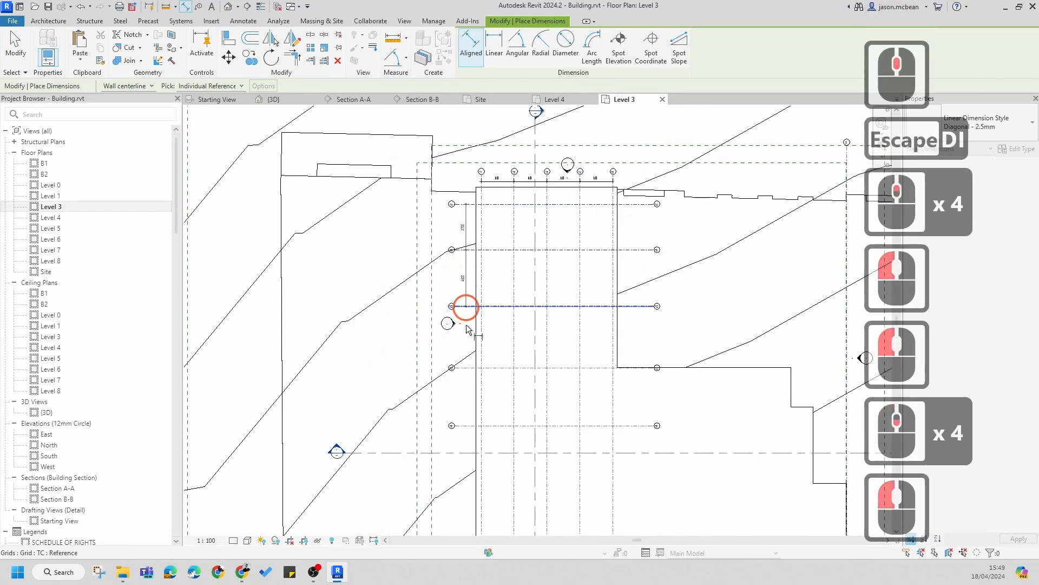
left_click(465, 367)
left_click(465, 425)
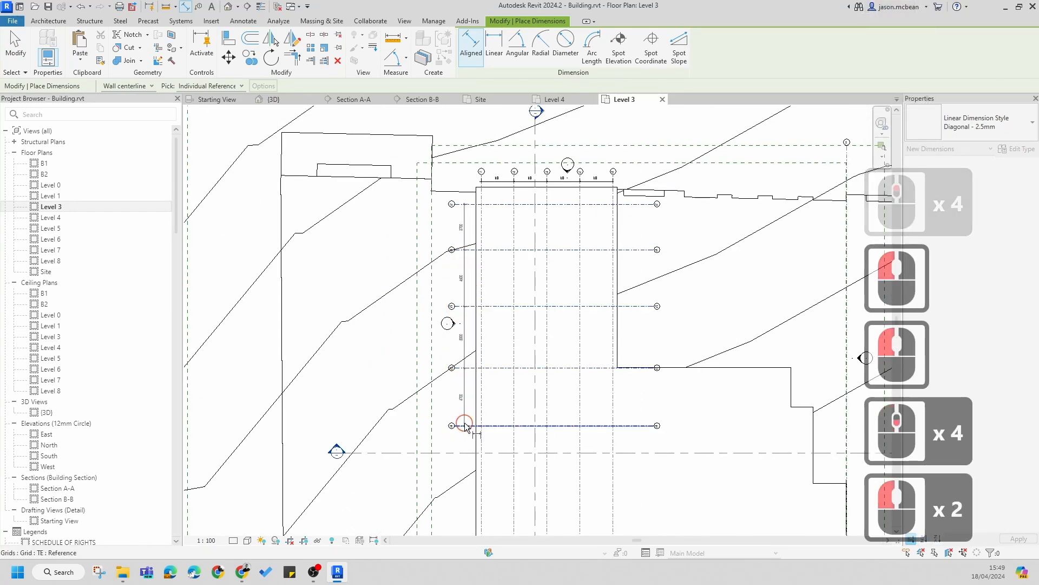
middle_click_drag(461, 404, 452, 303)
left_click(463, 447)
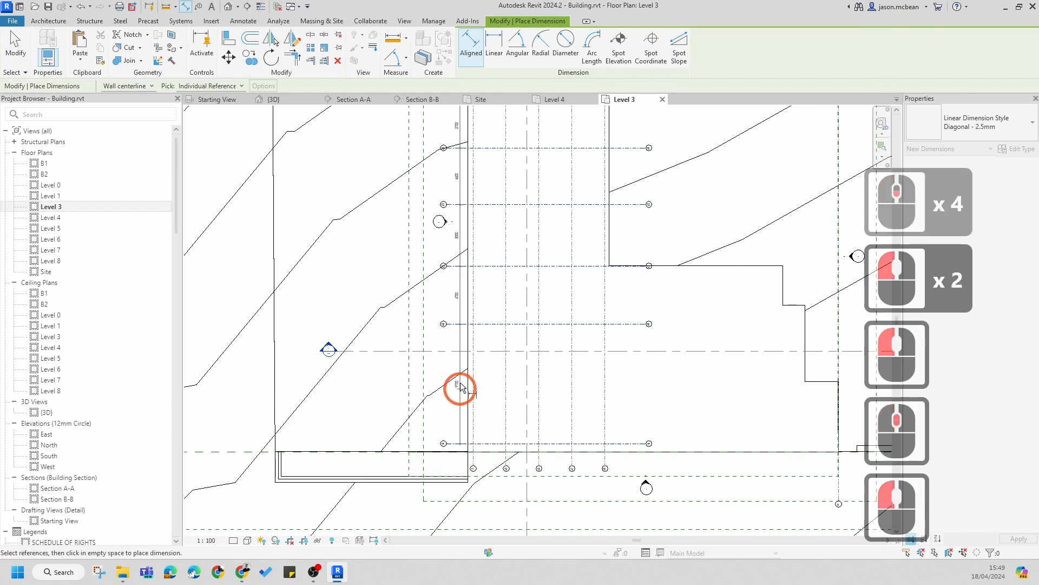
left_click(455, 403)
middle_click_drag(457, 179, 438, 269)
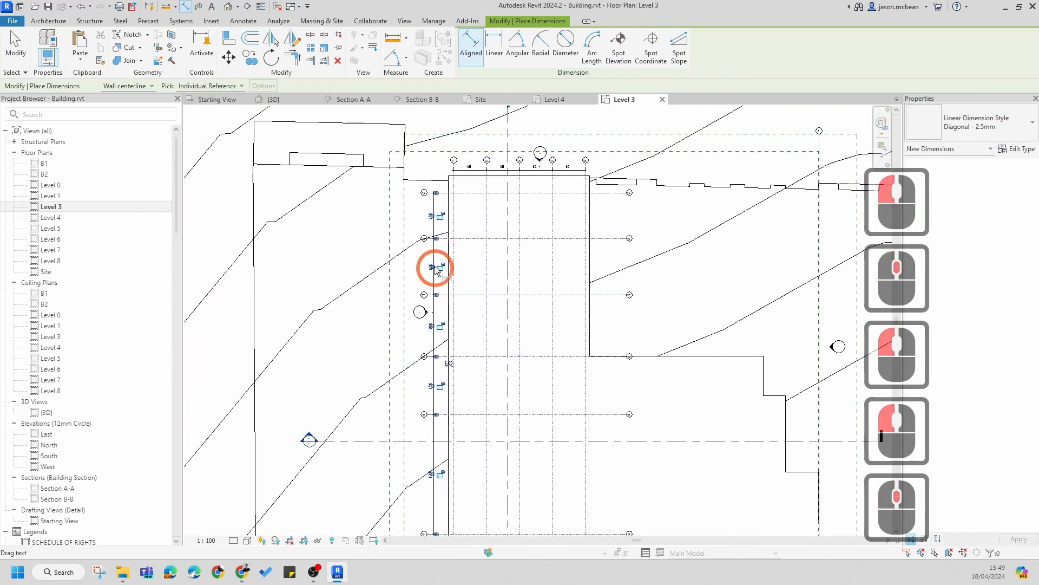
left_click(449, 363)
key("Escape")
key("Escape")
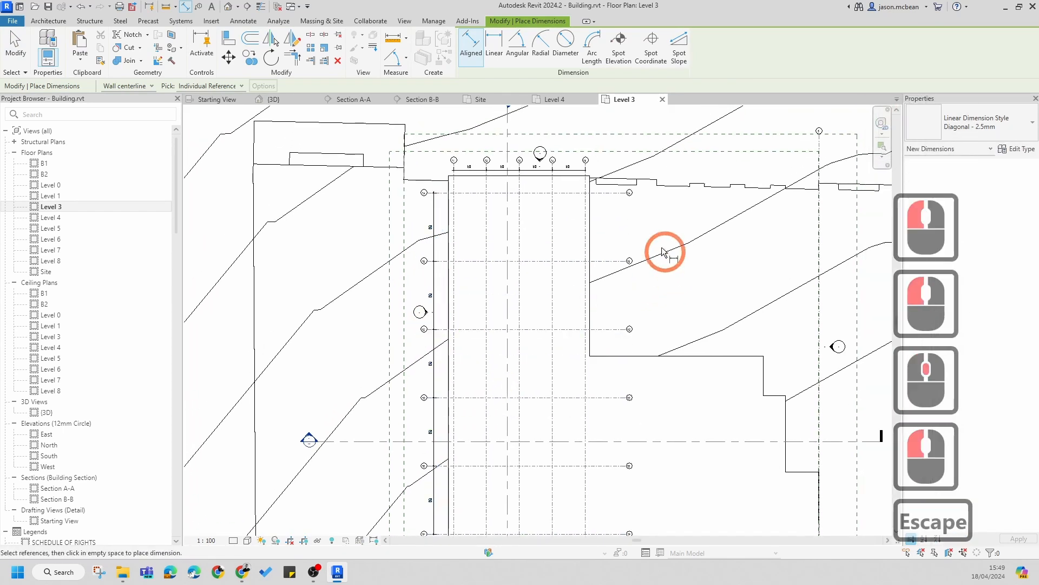
Step: Review the horizontal timber grid layout across the building plan
left_click_drag(583, 215, 810, 222)
key("Escape")
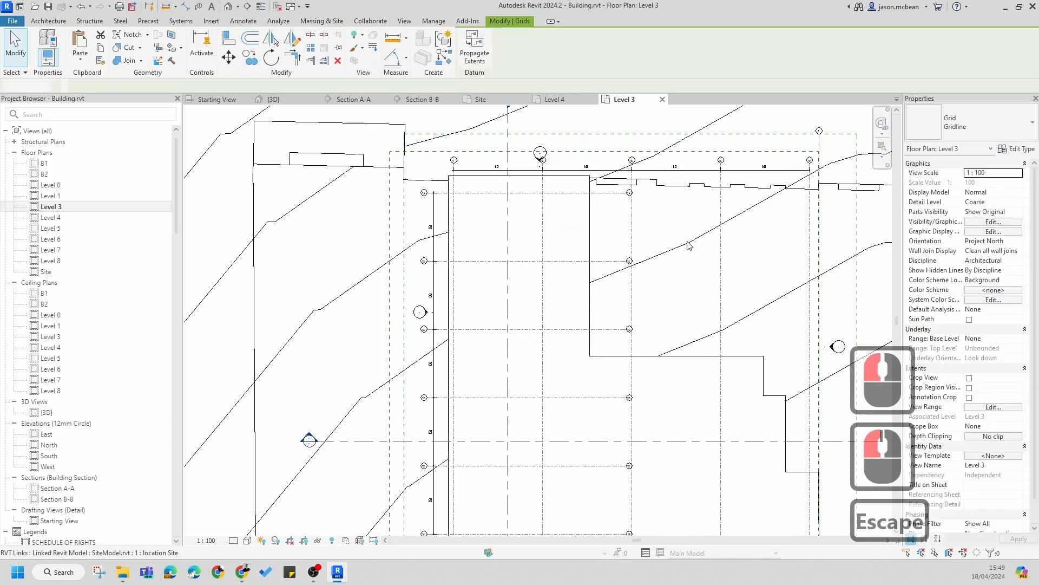
scroll(554, 219, "down", 5)
middle_click_drag(624, 292, 595, 291)
key("Escape")
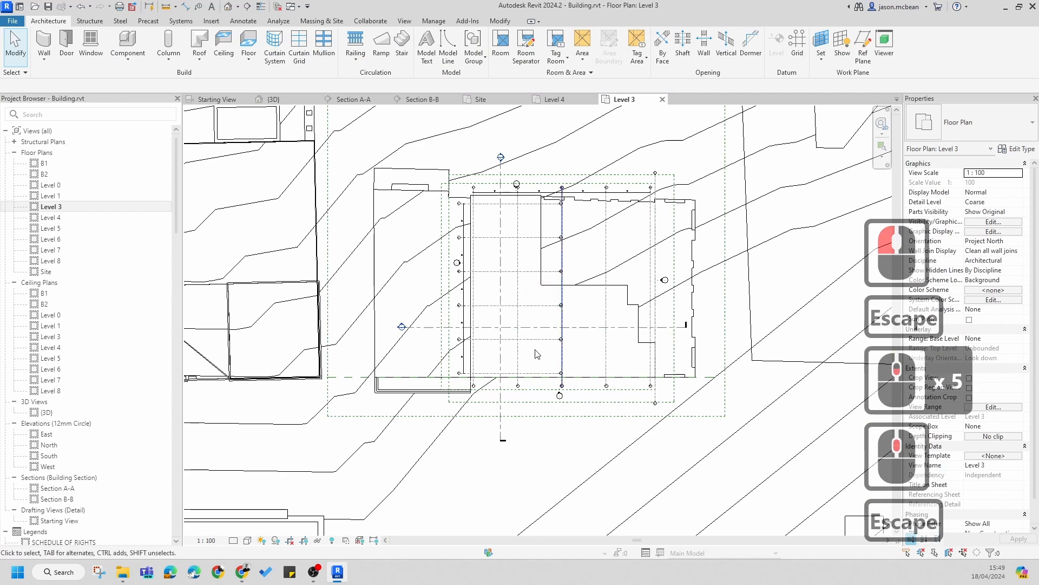
scroll(494, 349, "up", 7)
key("Escape")
scroll(441, 435, "up", 5)
scroll(385, 371, "down", 5)
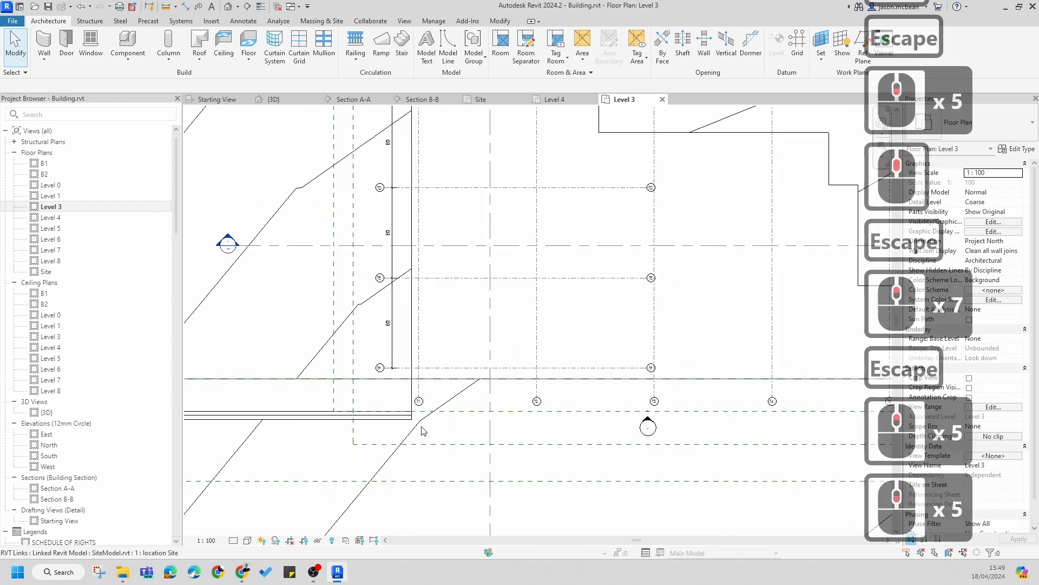
middle_click_drag(644, 414, 417, 428)
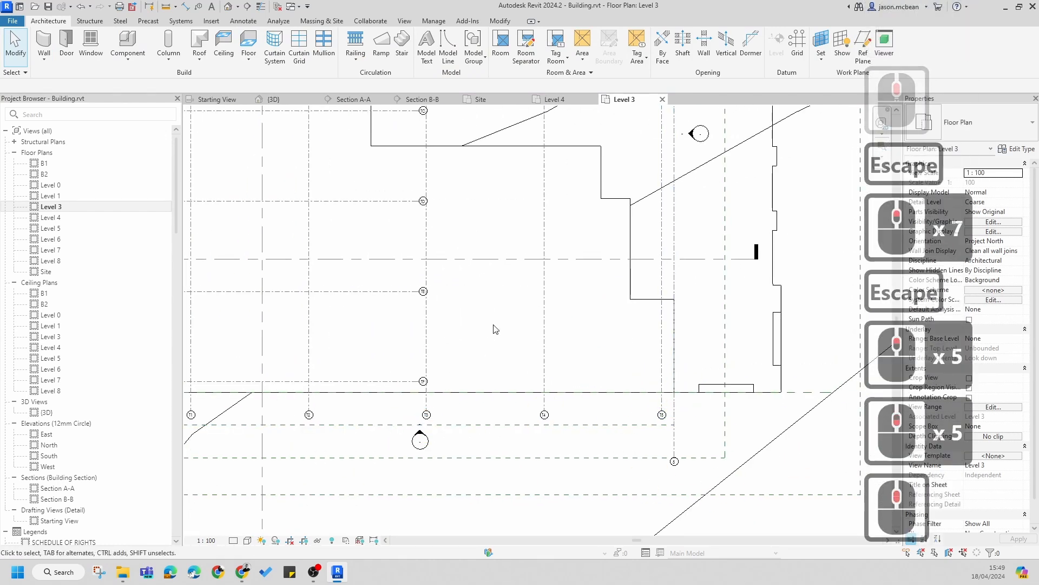
key("d")
key("i")
left_click(515, 341)
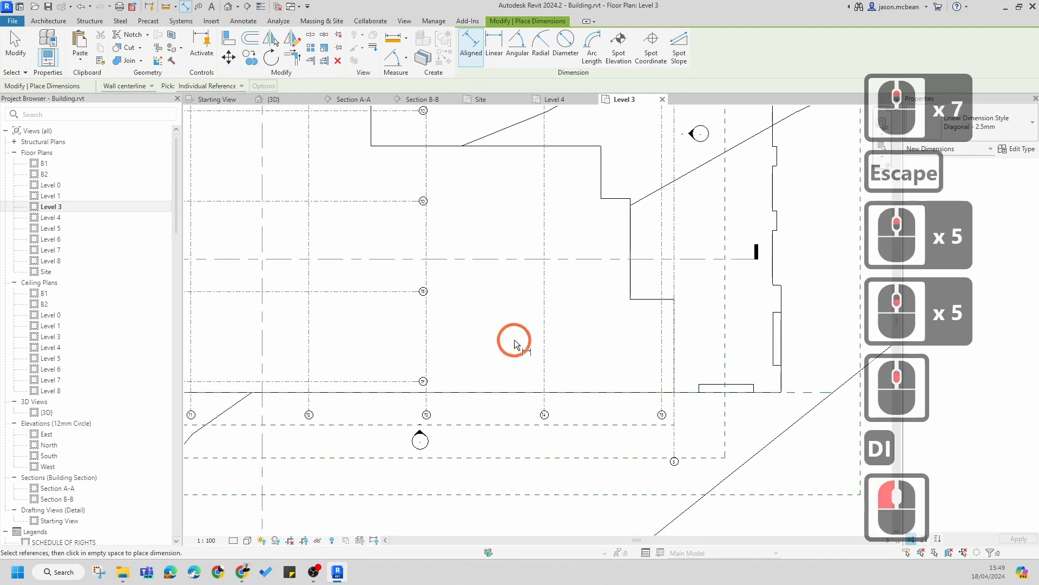
left_click(544, 349)
left_click(418, 346)
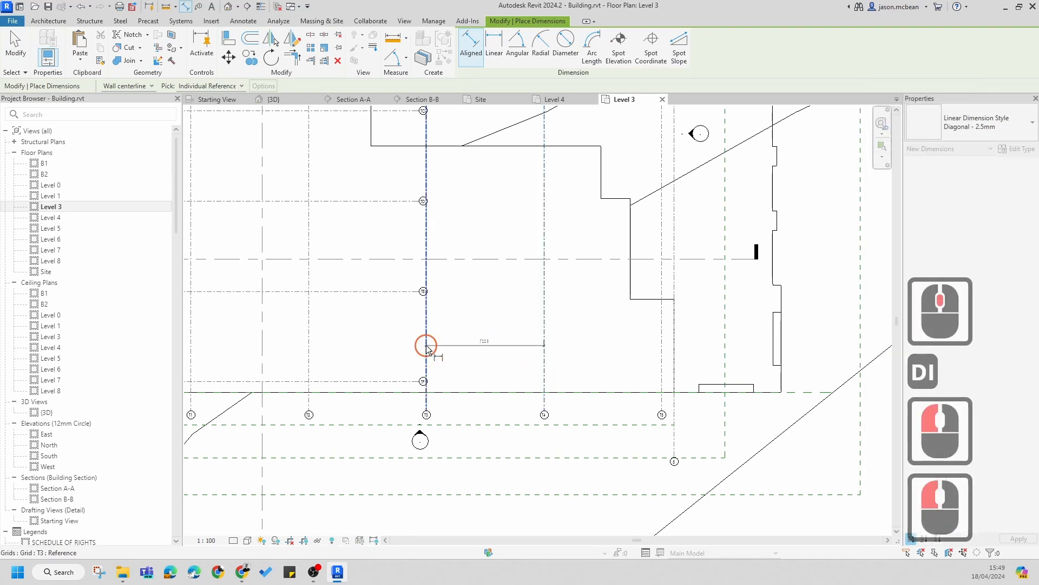
scroll(466, 344, "up", 6)
scroll(541, 347, "down", 2)
key("Escape")
key("Escape")
scroll(564, 343, "down", 10)
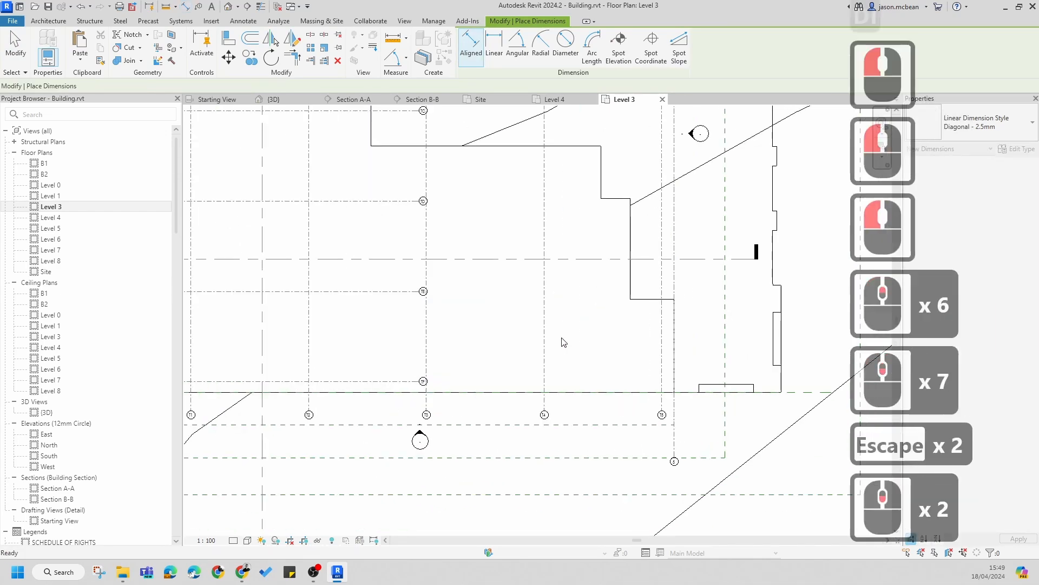
Step: Inspect the scope box assignments of grid T1 and grid 5 on the Level 3 plan
scroll(549, 278, "up", 1)
key("Escape")
scroll(549, 279, "up", 4)
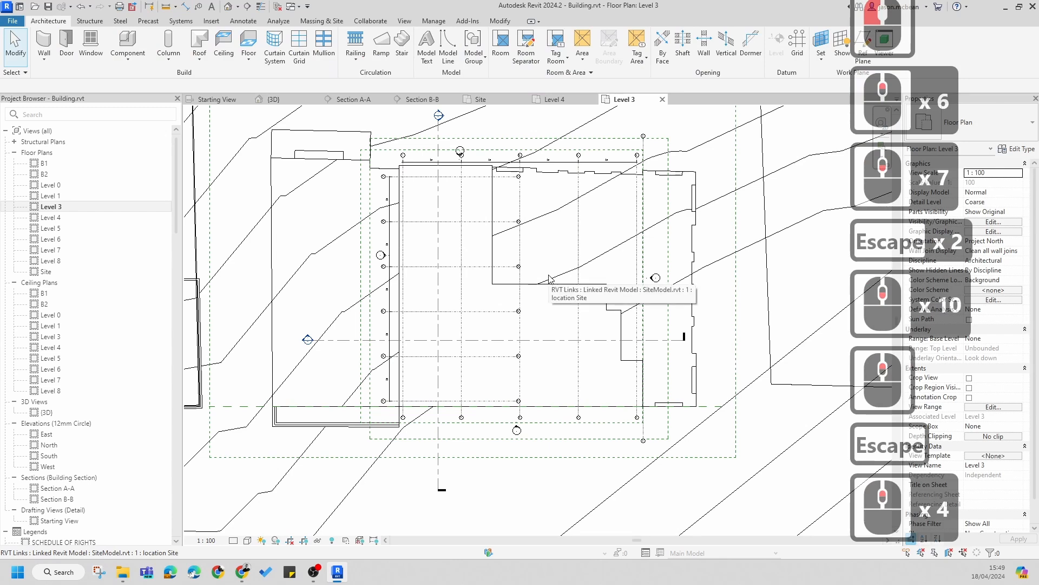
middle_click_drag(561, 218, 562, 247)
key("Escape")
scroll(384, 183, "up", 6)
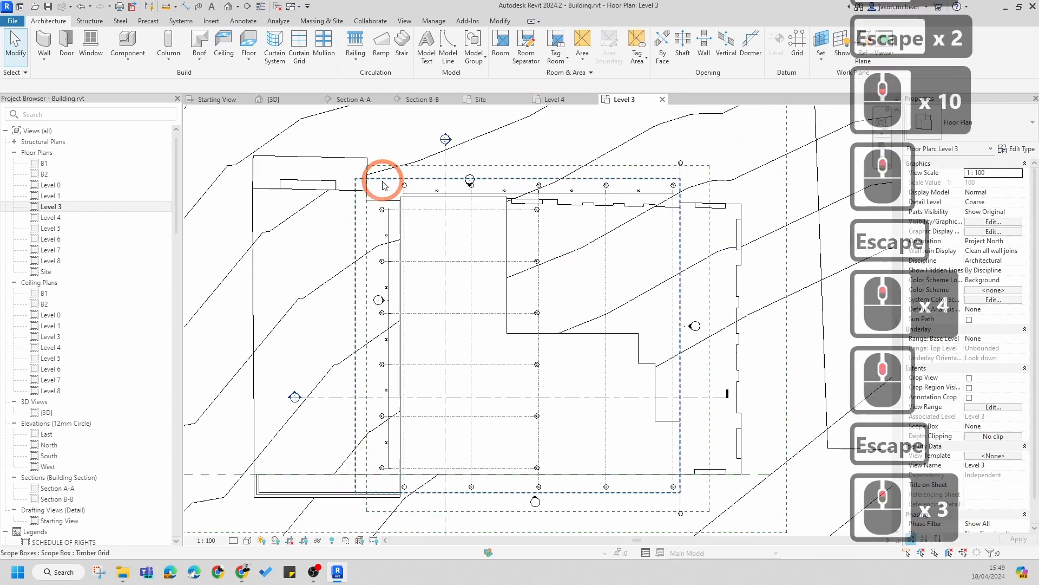
scroll(433, 217, "down", 1)
middle_click_drag(437, 216, 370, 231)
scroll(368, 230, "down", 4)
scroll(368, 234, "down", 1)
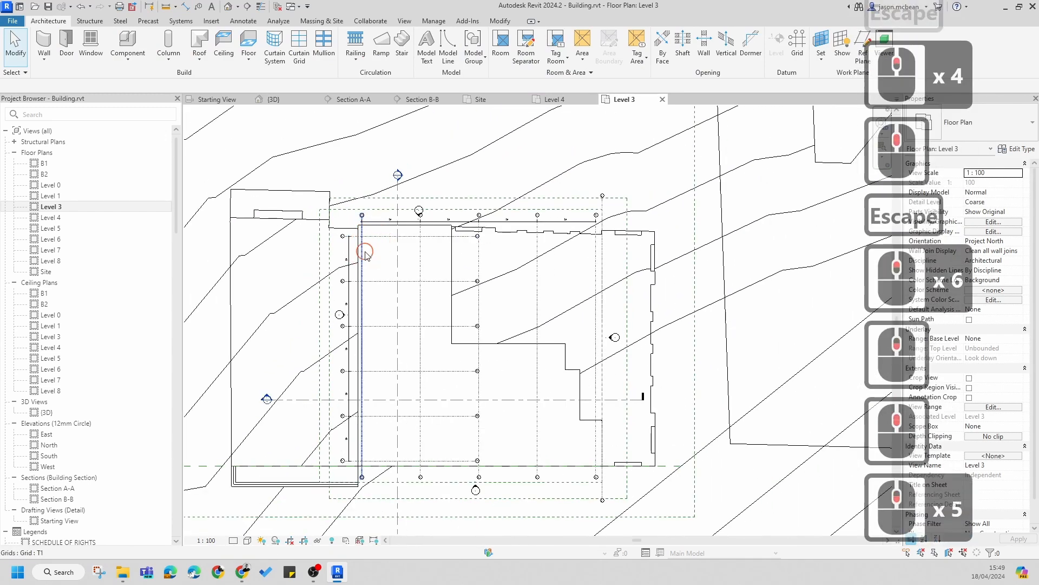
left_click(362, 256)
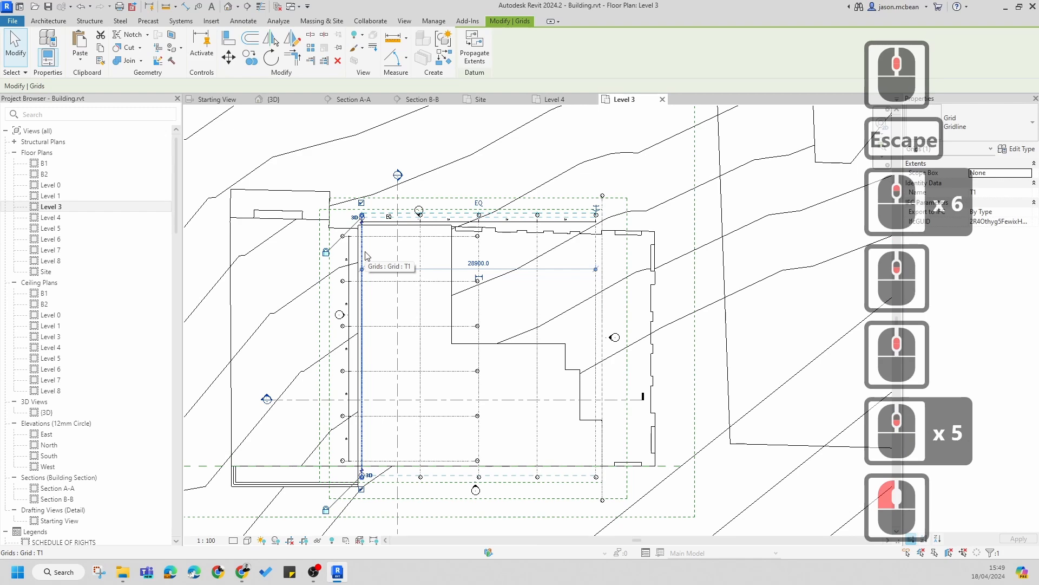
key("Escape")
key("Escape")
scroll(594, 163, "up", 7)
key("Escape")
scroll(601, 217, "up", 4)
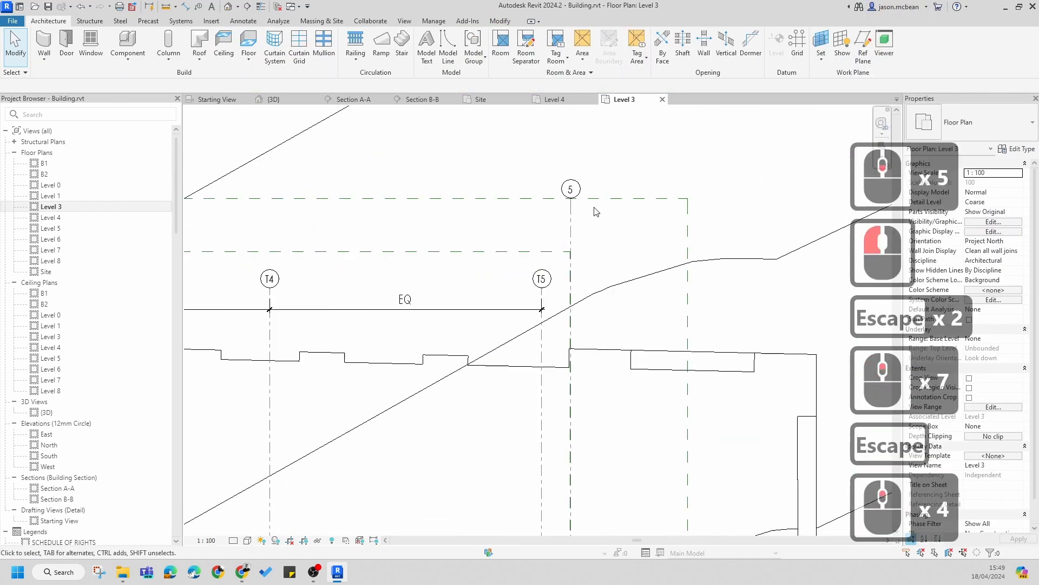
scroll(594, 213, "down", 8)
scroll(566, 263, "up", 6)
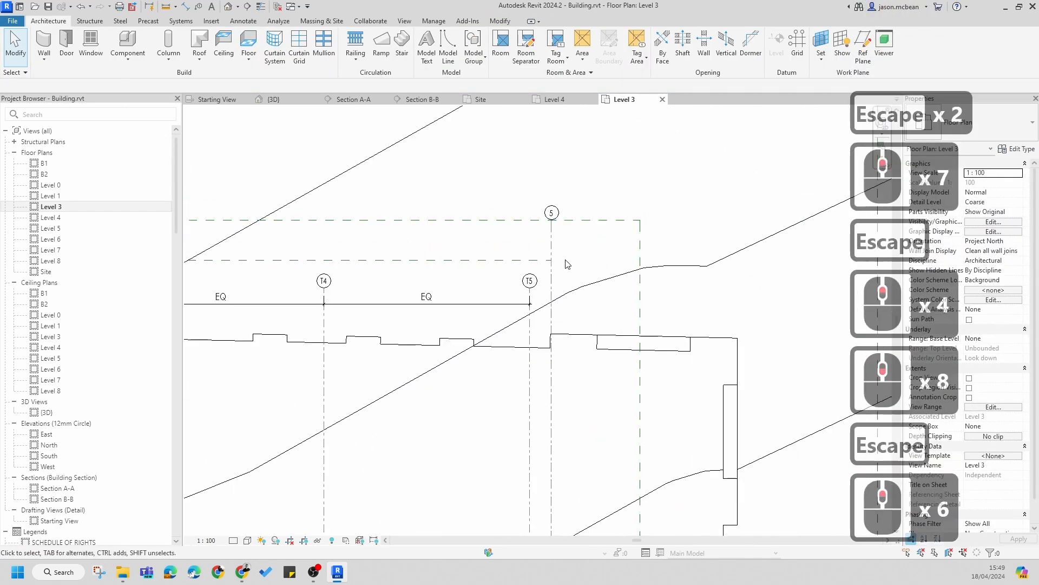
left_click(641, 242)
scroll(641, 241, "down", 8)
scroll(420, 255, "up", 2)
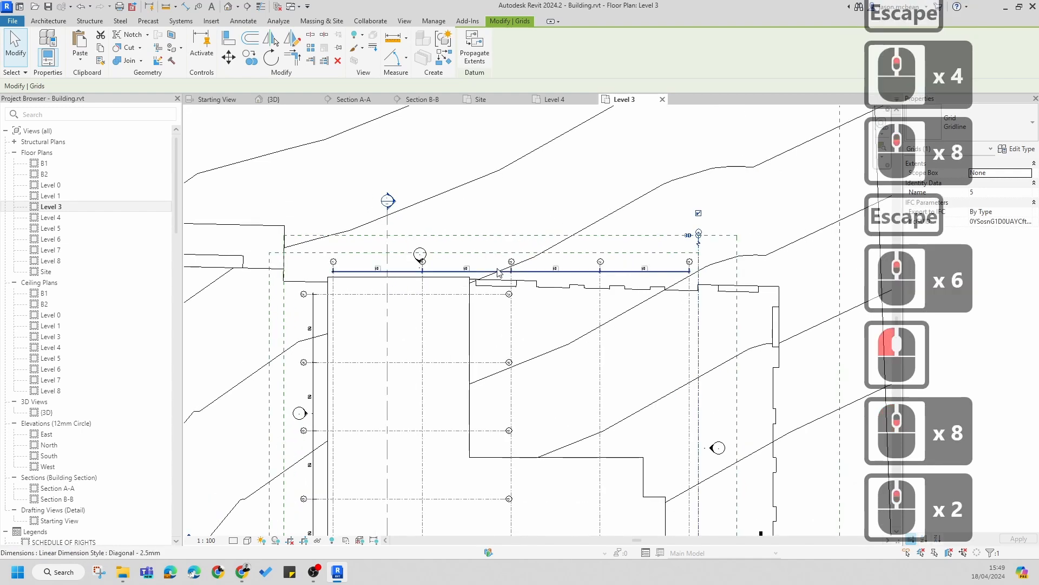
key("Escape")
scroll(707, 259, "up", 7)
key("Escape")
Step: Stretch the Timber Grid scope box's east edge outward beyond grid 5
left_click(686, 287)
scroll(689, 307, "down", 7)
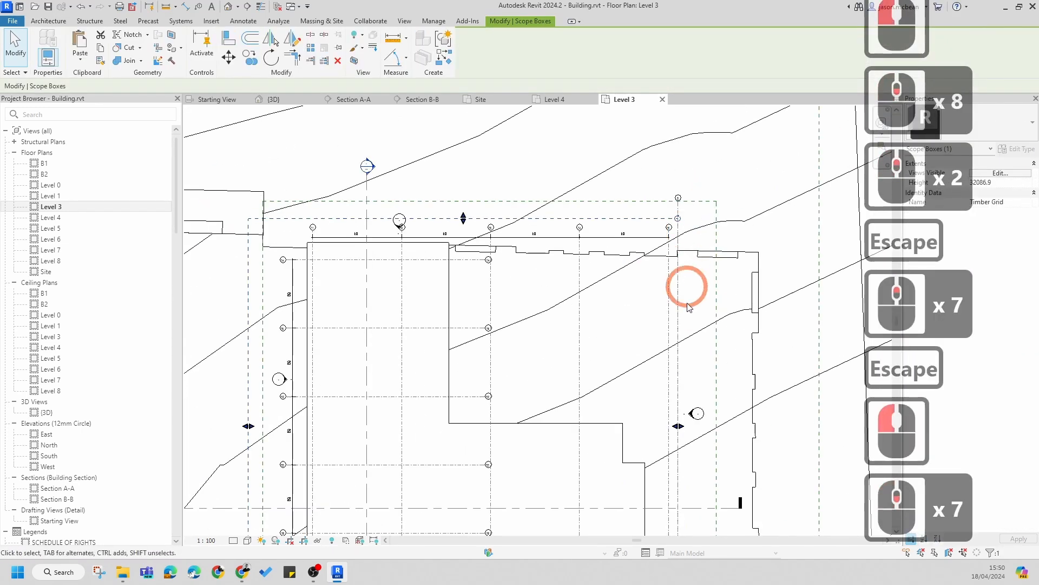
left_click_drag(679, 426, 727, 418)
scroll(691, 241, "up", 5)
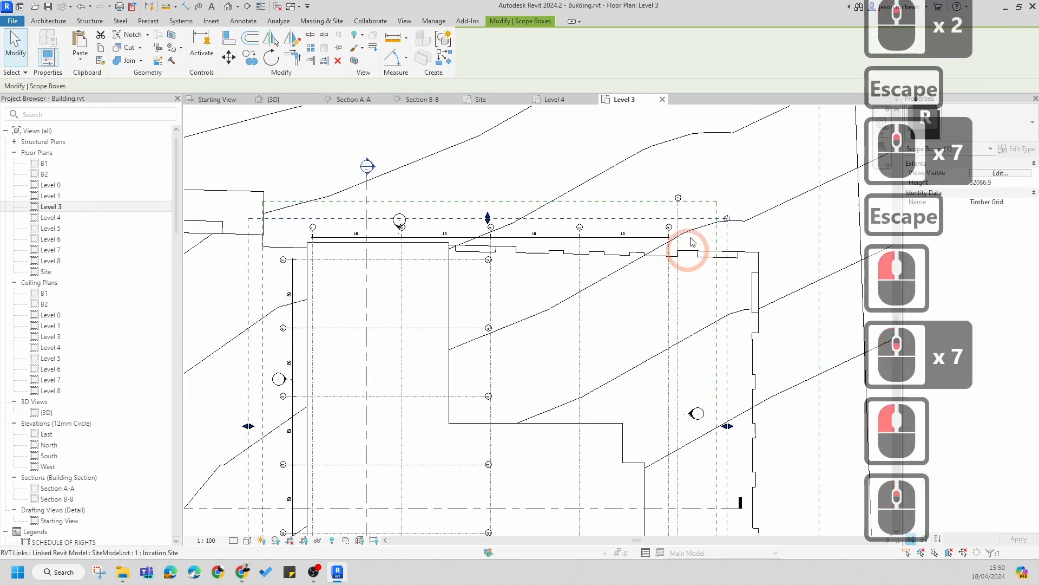
key("Escape")
Step: Try twice to assign grid 5 to the Concrete Grid scope box, disassociating it each time
scroll(690, 242, "up", 1)
key("Escape")
left_click(660, 171)
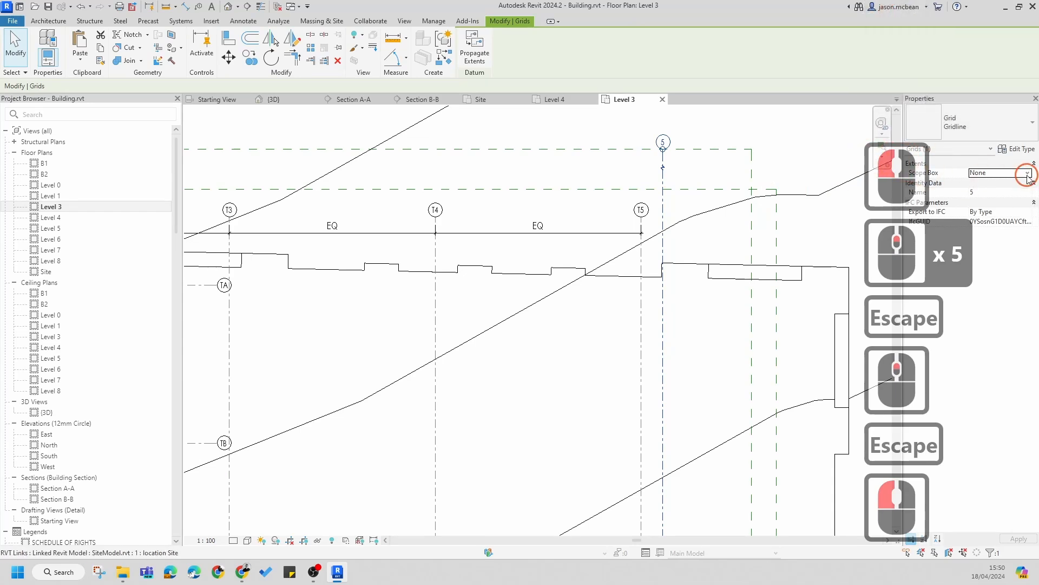
left_click(1028, 177)
left_click(1002, 204)
left_click(774, 201)
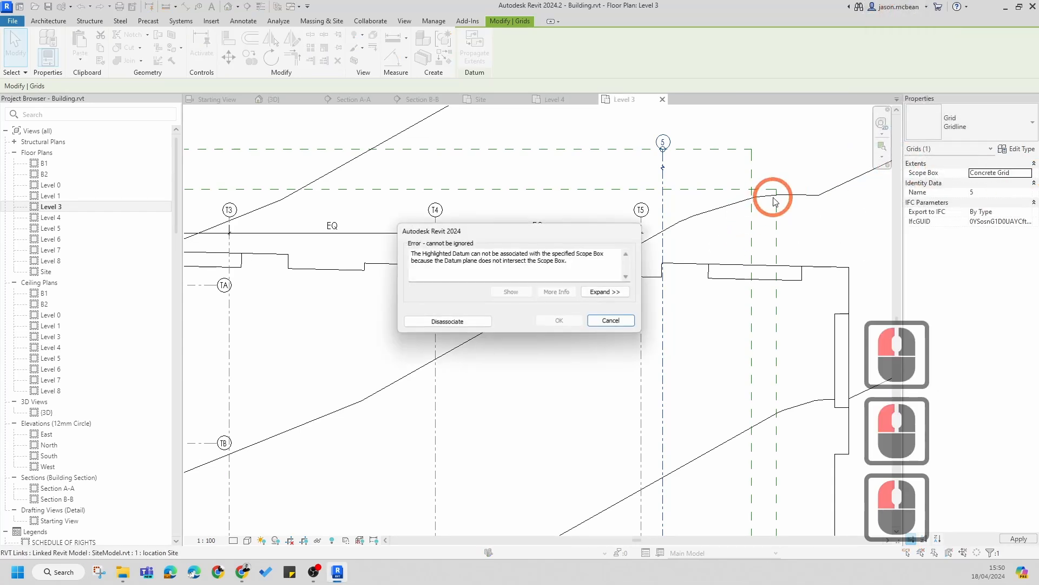
left_click(462, 325)
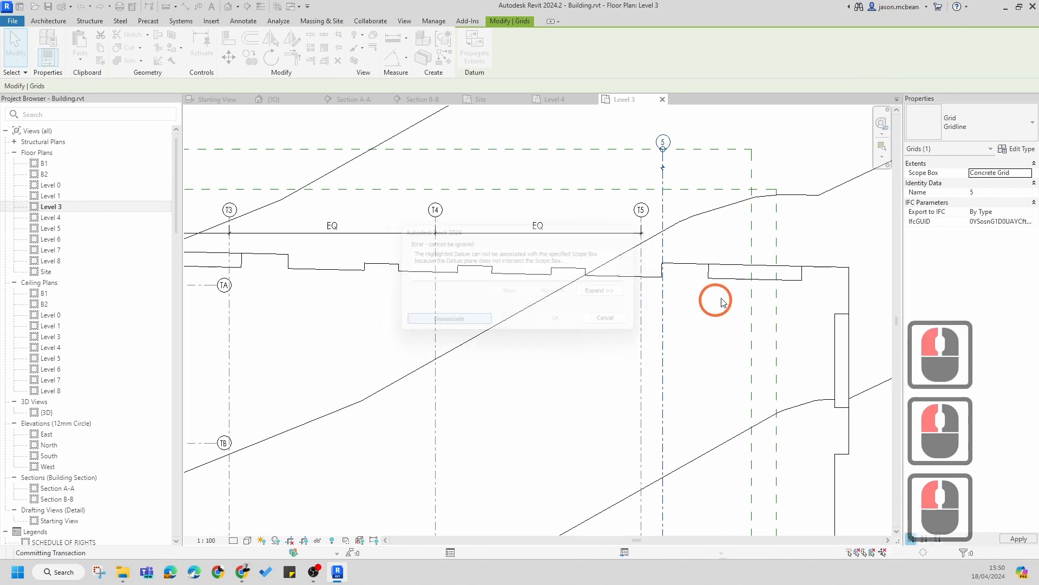
scroll(796, 230, "down", 3)
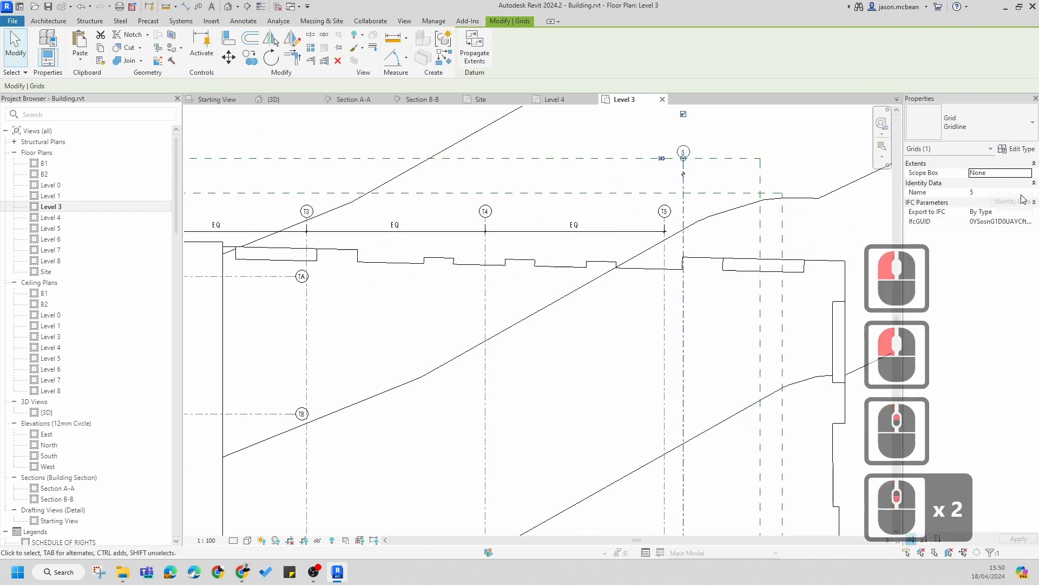
left_click(1027, 175)
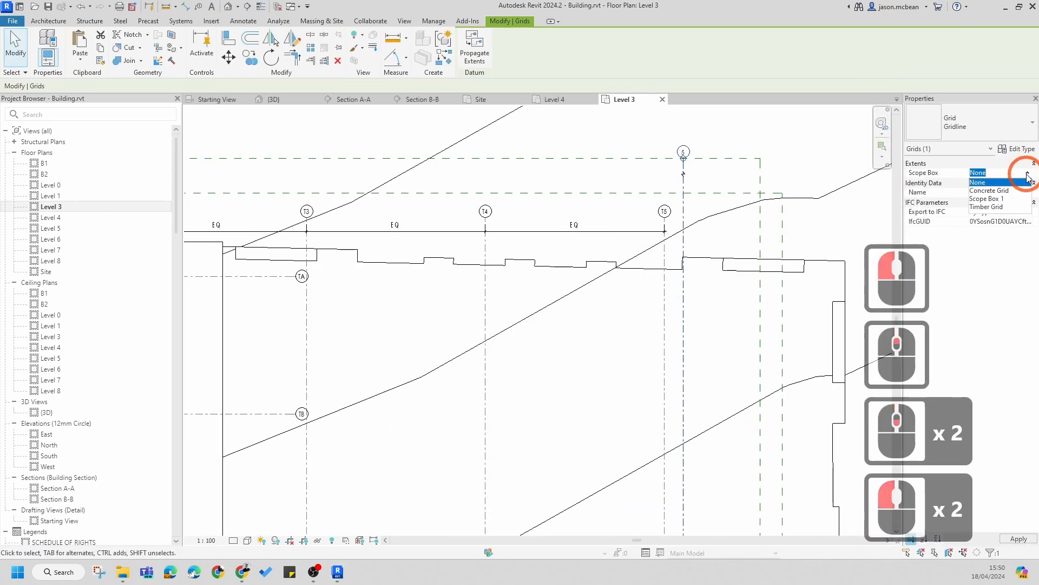
left_click(996, 191)
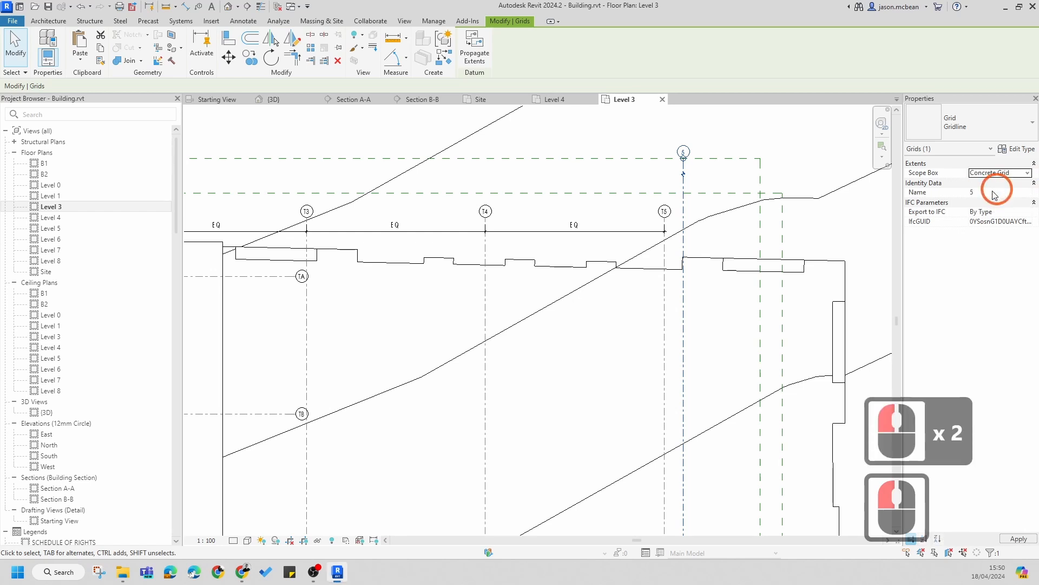
left_click(791, 180)
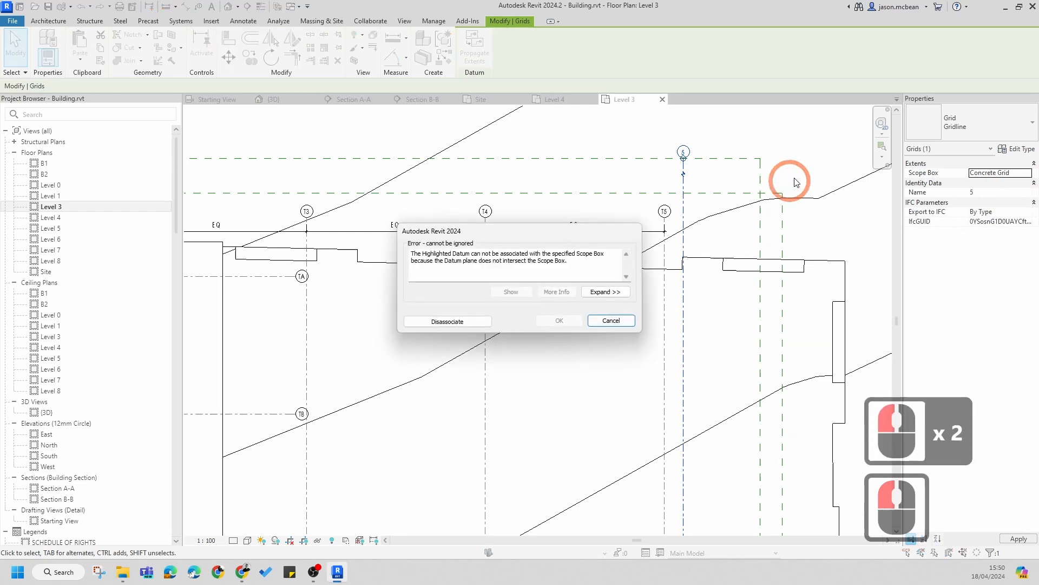
left_click(462, 325)
scroll(698, 206, "down", 7)
key("Escape")
key("Escape")
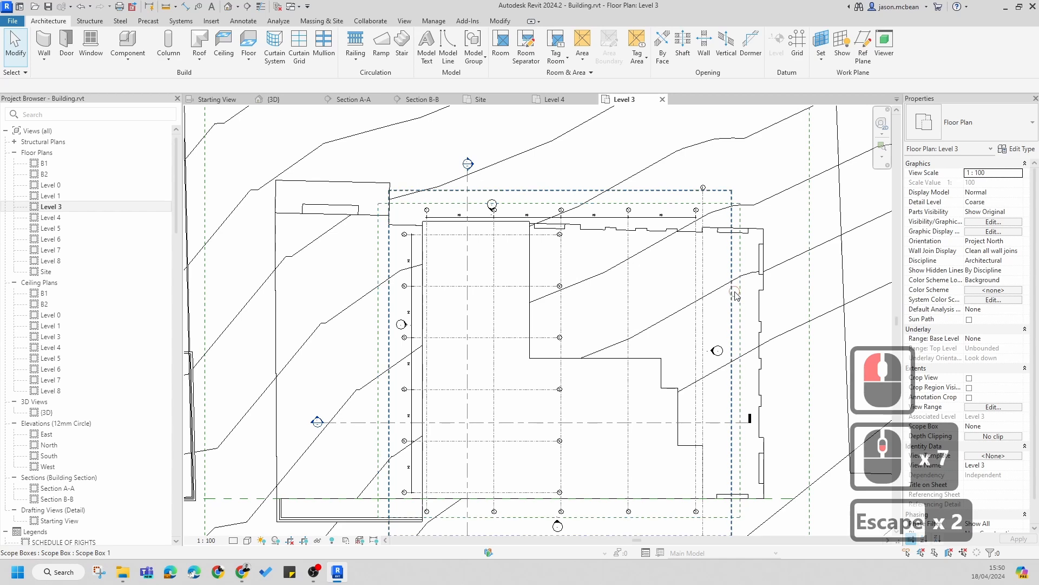
Step: Open the Section B-B view from the Level 3 plan
left_click(735, 295)
key("Escape")
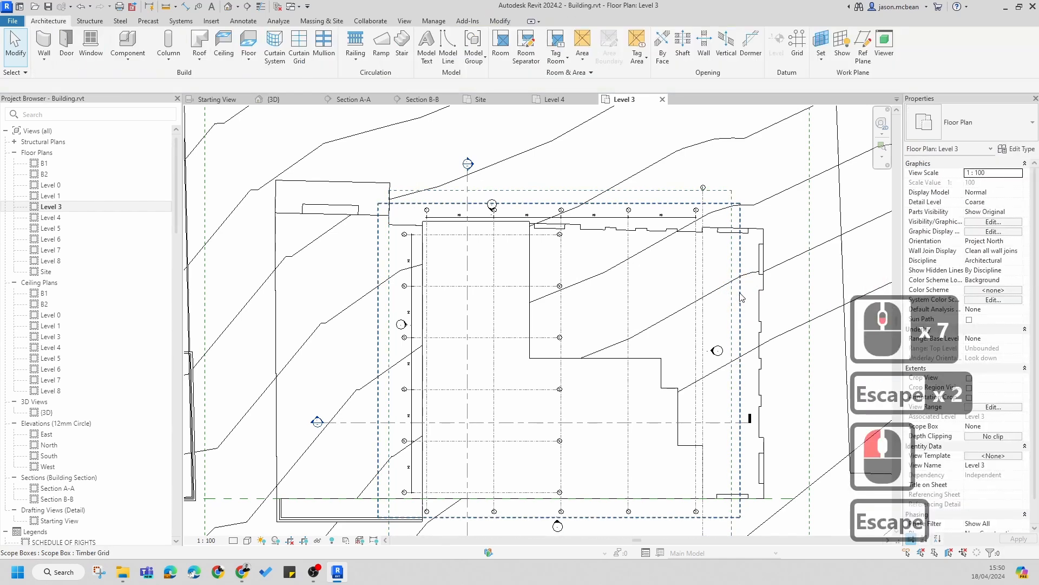
left_click(739, 296)
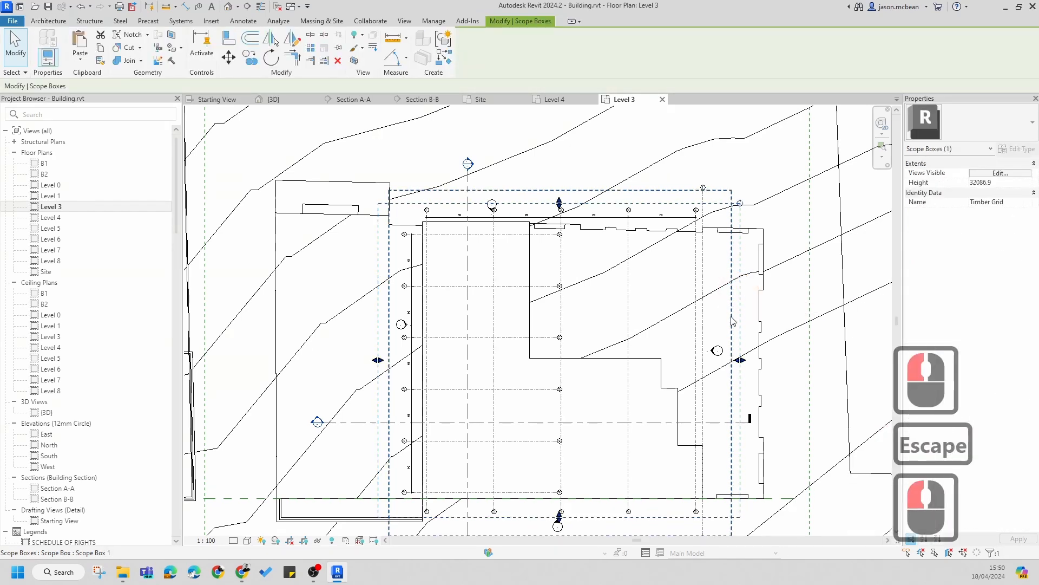
key("Escape")
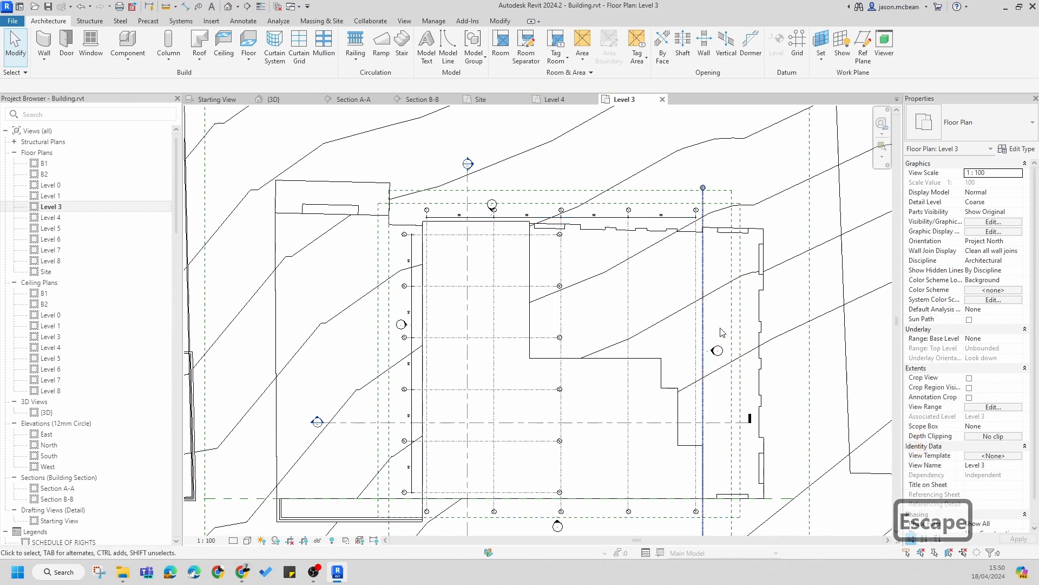
scroll(503, 325, "up", 3)
scroll(358, 373, "down", 5)
scroll(357, 374, "up", 2)
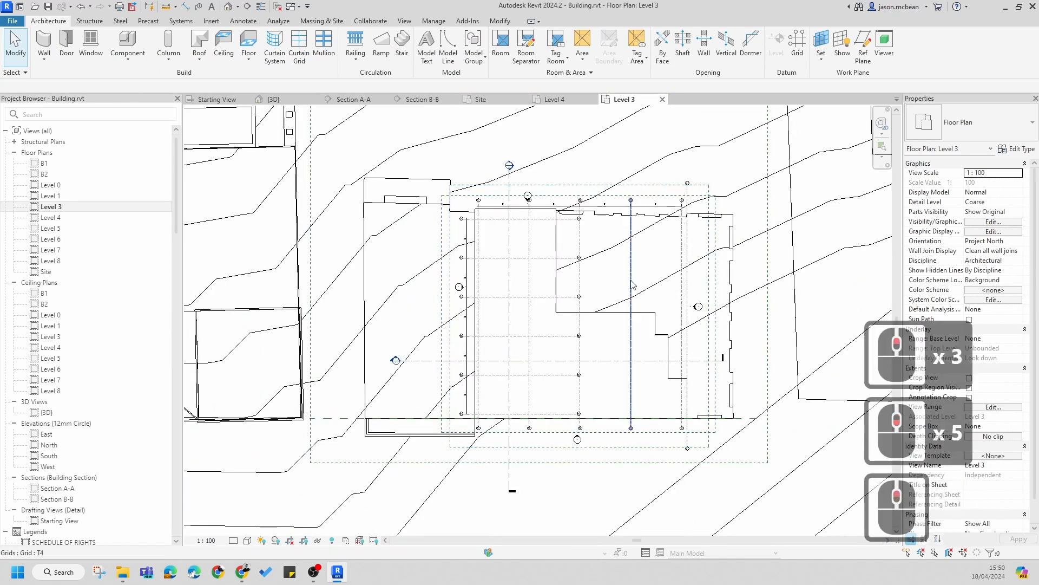
double_click(319, 385)
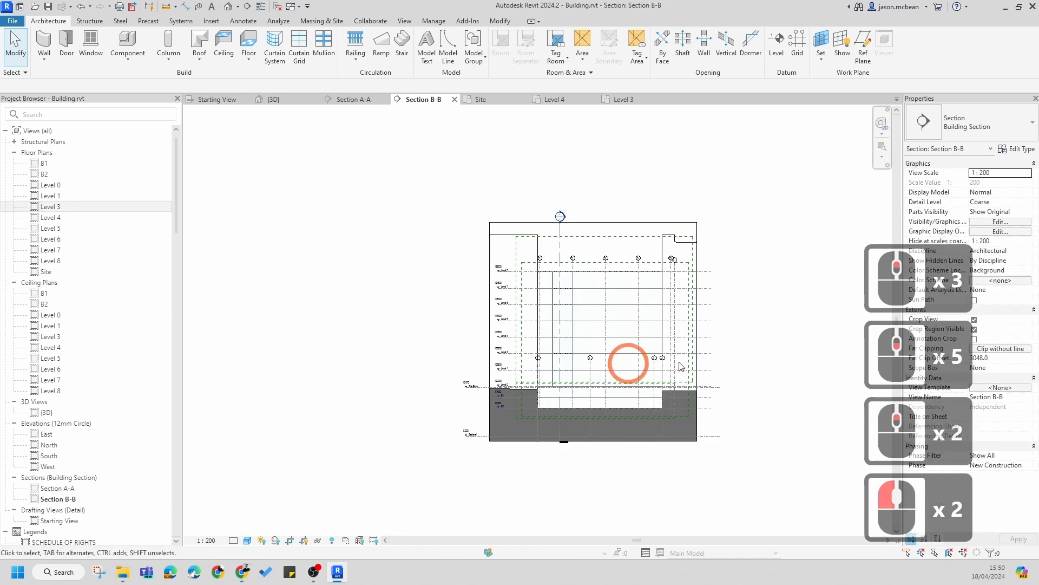
Step: Examine grid 5's extent relative to the scope boxes in Section B-B
scroll(627, 297, "up", 7)
scroll(692, 168, "down", 4)
scroll(691, 169, "up", 4)
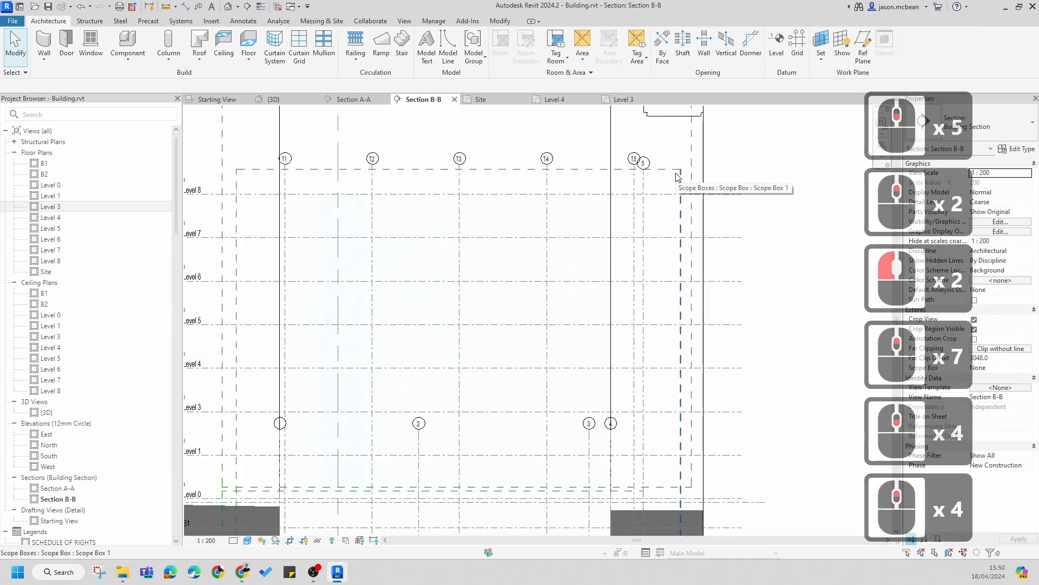
scroll(676, 345, "down", 5)
scroll(677, 345, "up", 5)
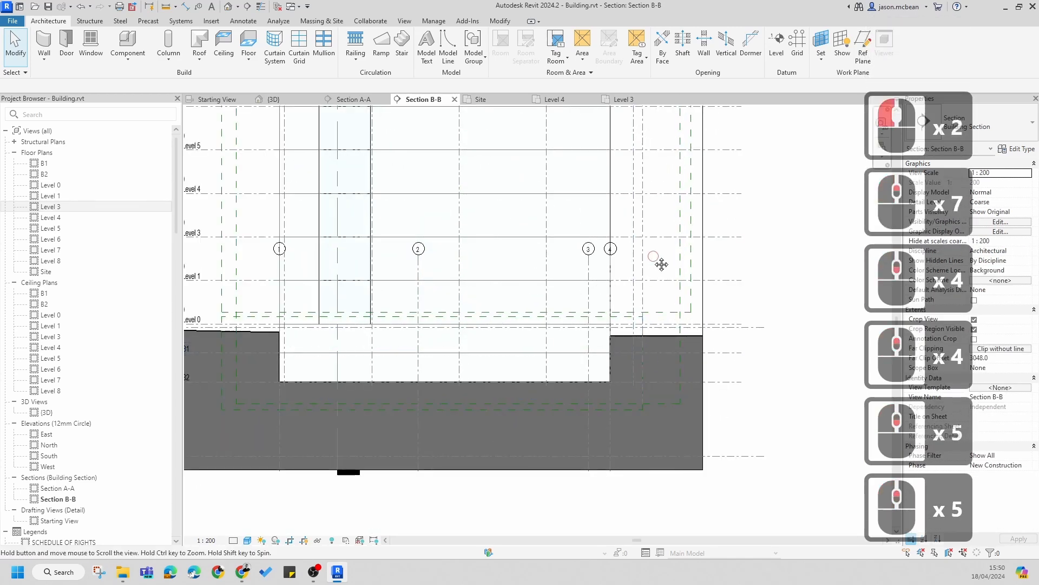
middle_click_drag(654, 256, 643, 380)
left_click(634, 302)
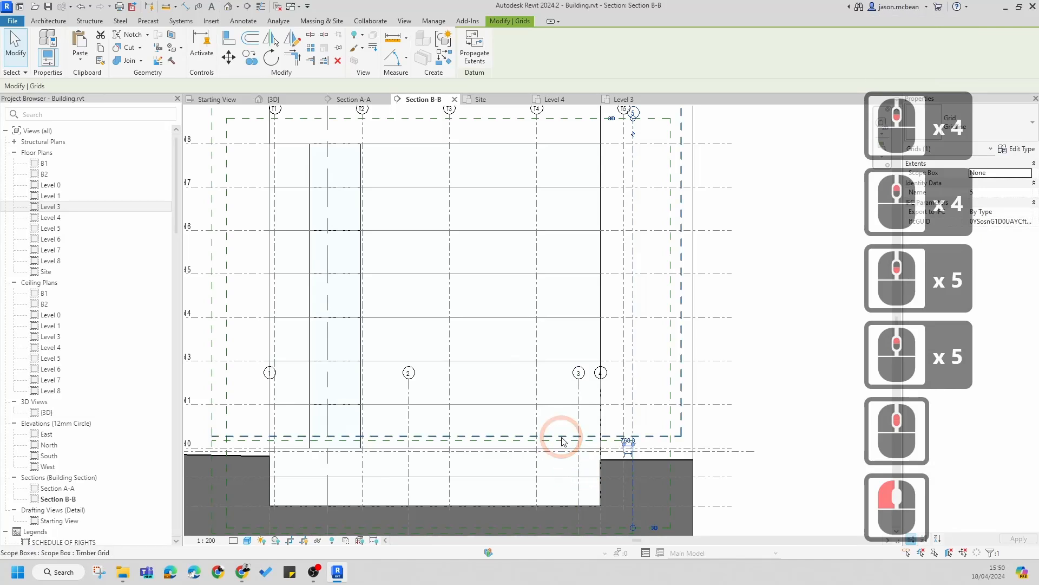
scroll(529, 442, "up", 4)
key("Escape")
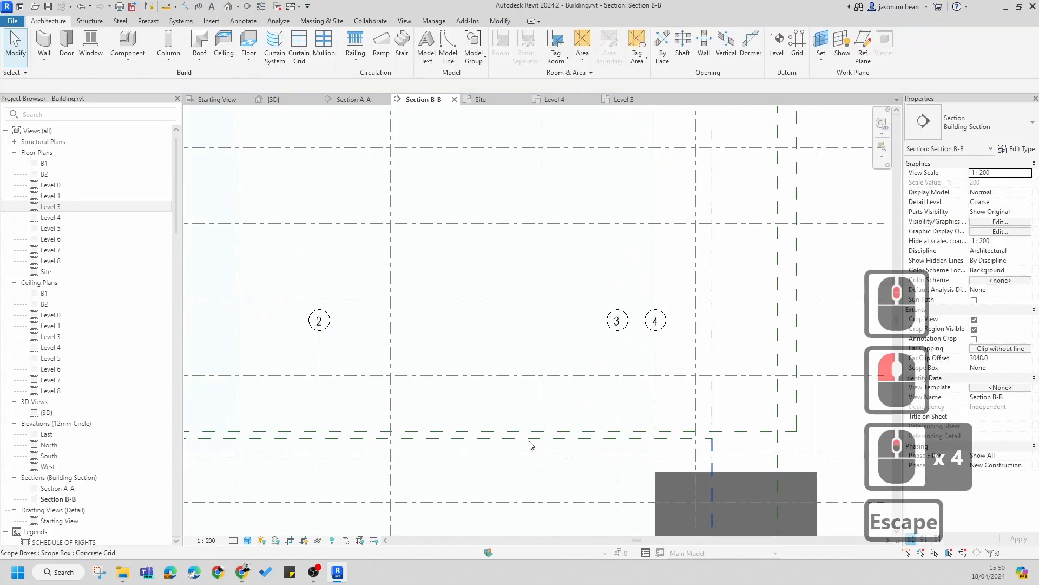
left_click(757, 492)
left_click_drag(718, 523, 809, 517)
key("Escape")
scroll(802, 440, "down", 7)
middle_click_drag(788, 360, 731, 351)
scroll(730, 350, "up", 4)
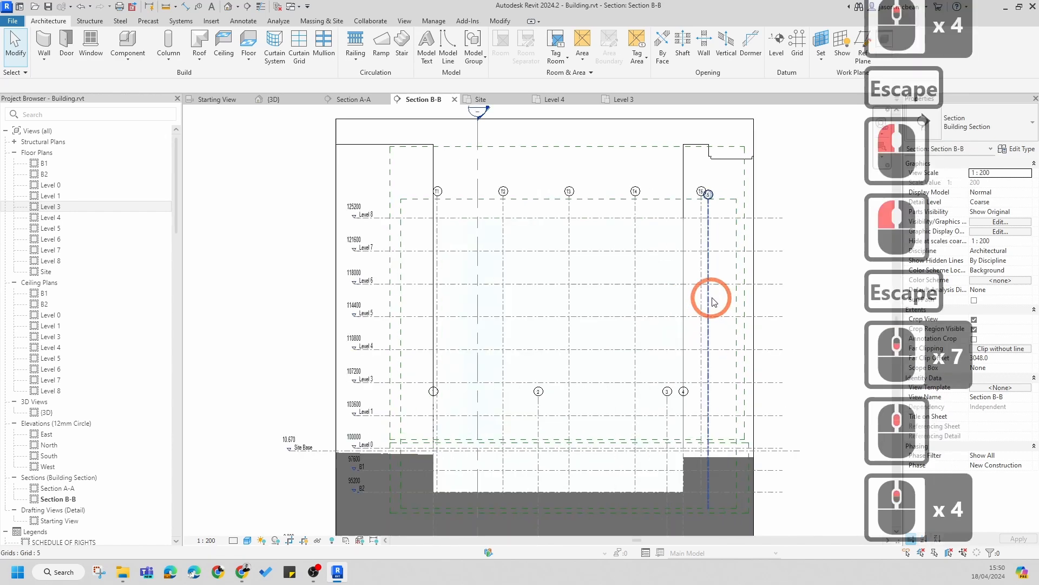
Step: Assign grid 5 to the Concrete Grid scope box in the section and return to the Level 3 plan
left_click(726, 252)
scroll(726, 251, "down", 6)
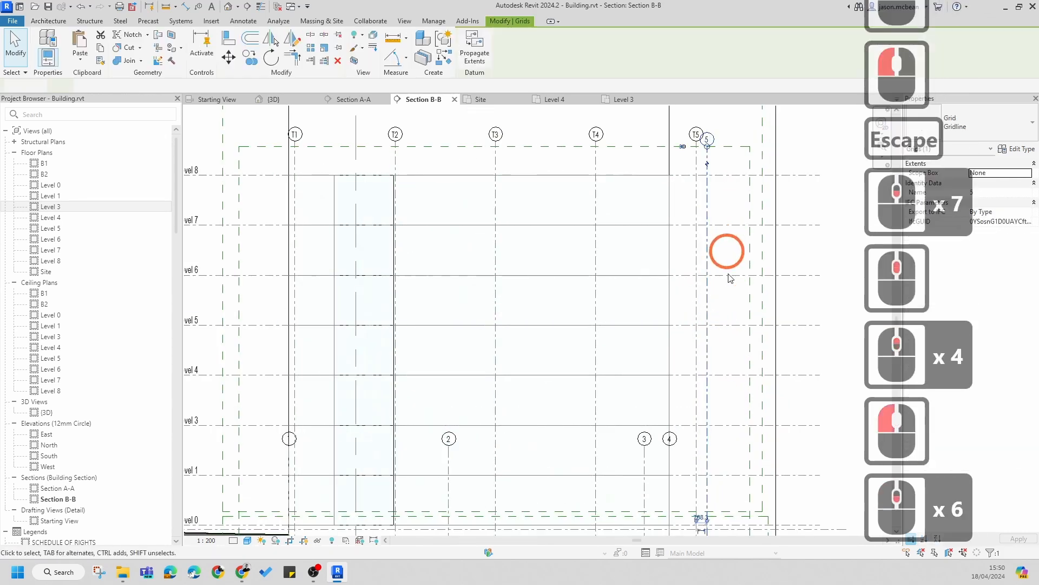
left_click(1027, 175)
left_click(997, 194)
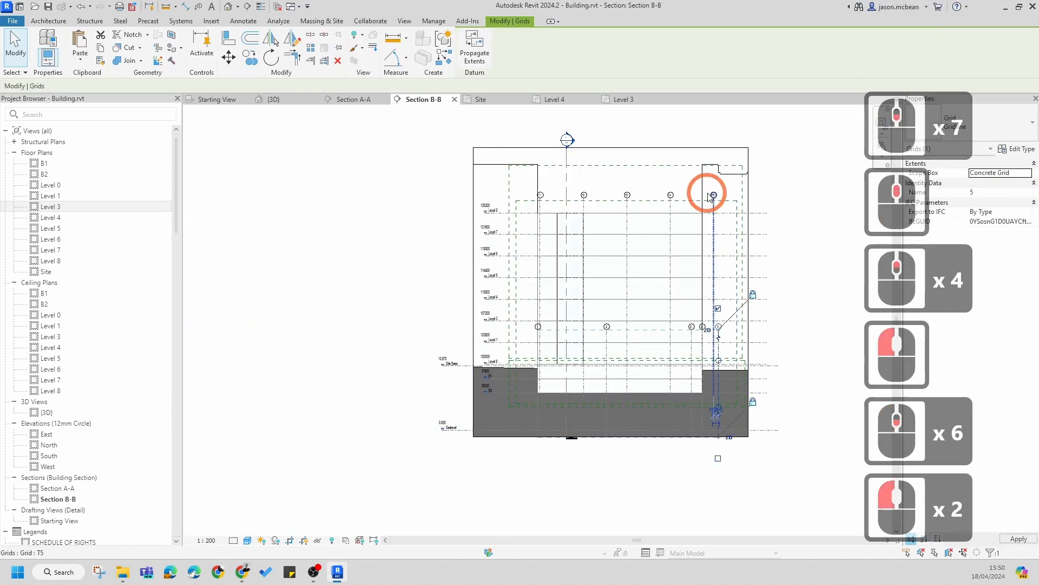
key("Escape")
key("Escape")
key("Escape")
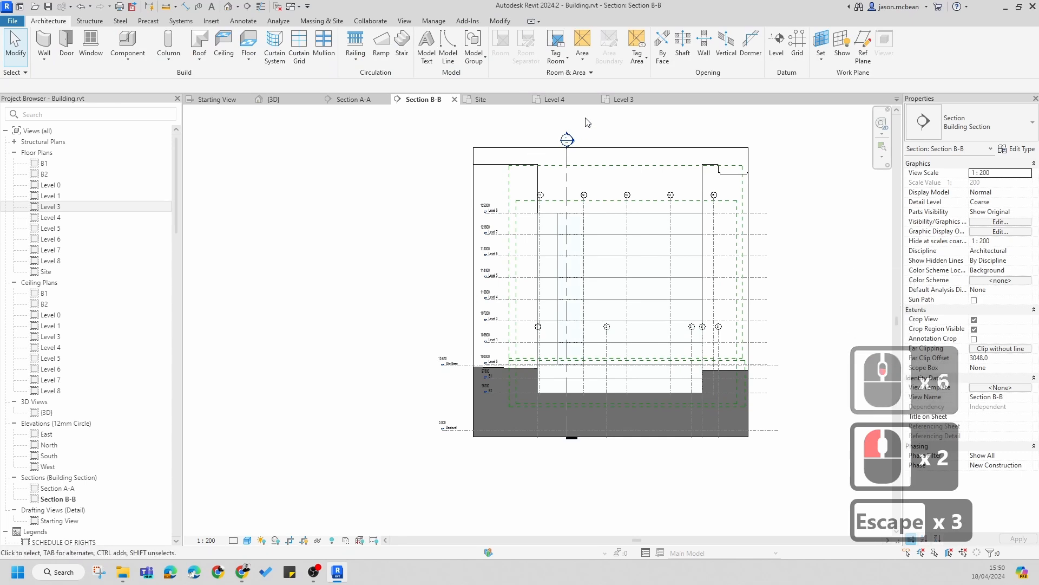
left_click(625, 100)
key("Escape")
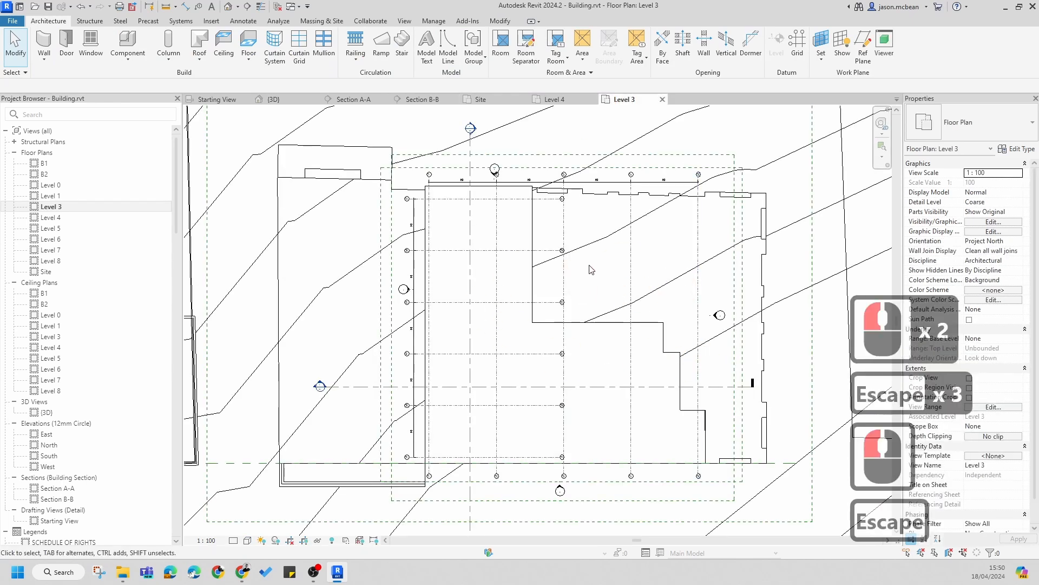
Step: Select all visible gridlines of grid TB's type and assign them to the Timber Grid scope box
left_click(524, 250)
right_click(526, 253)
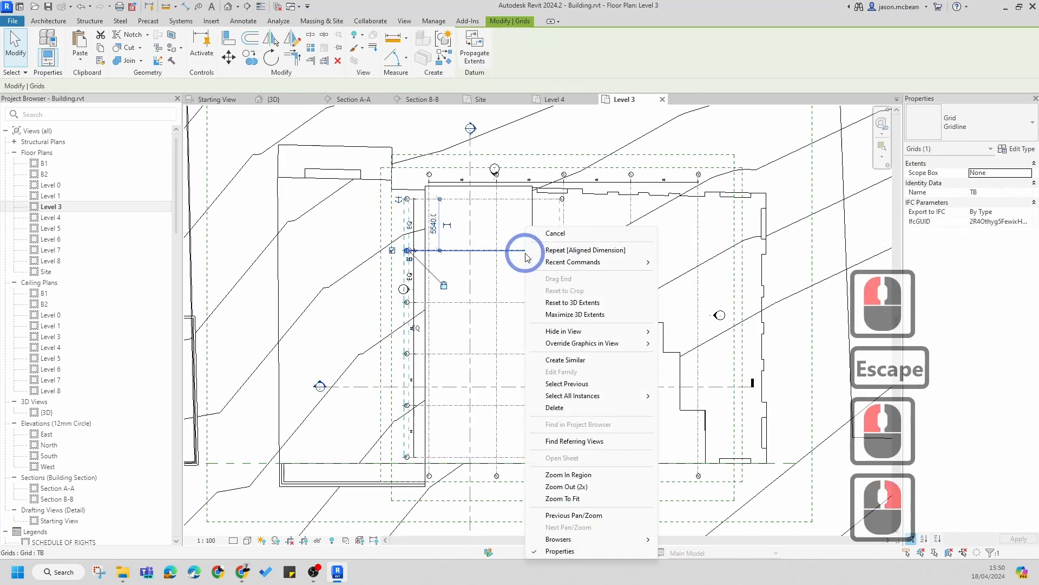
mouse_move(601, 400)
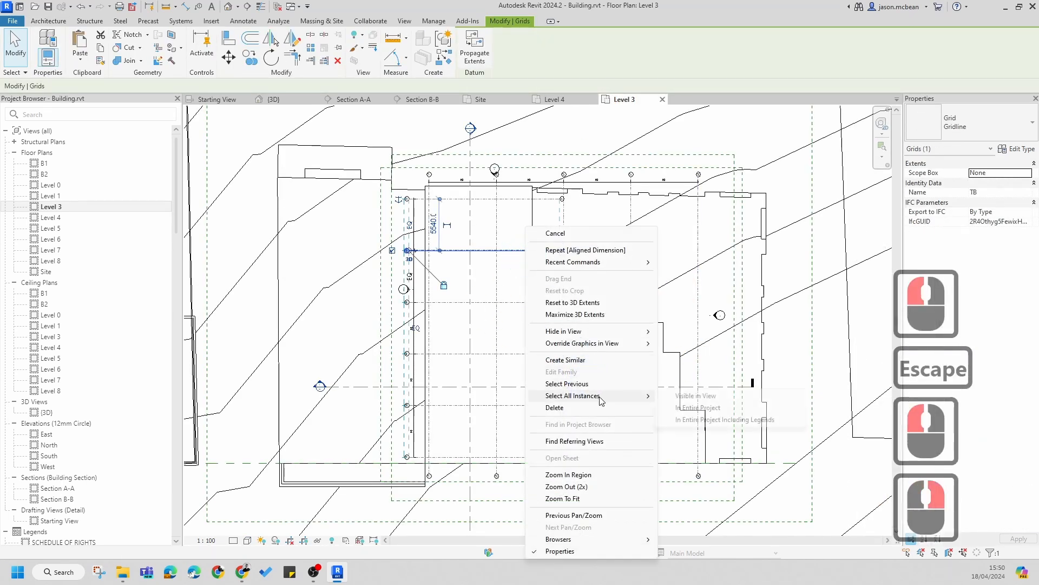
left_click(690, 398)
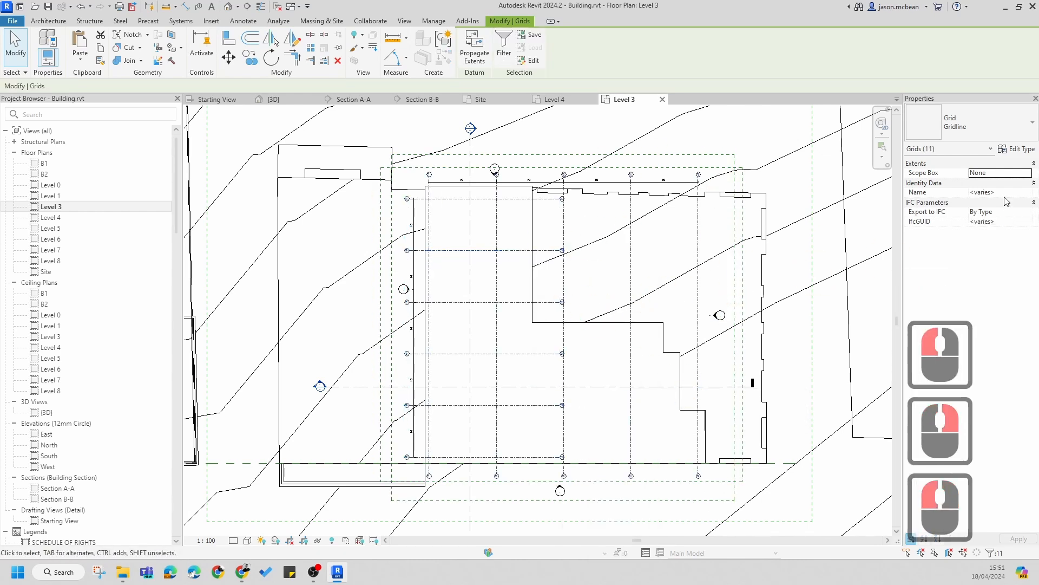
left_click(1028, 173)
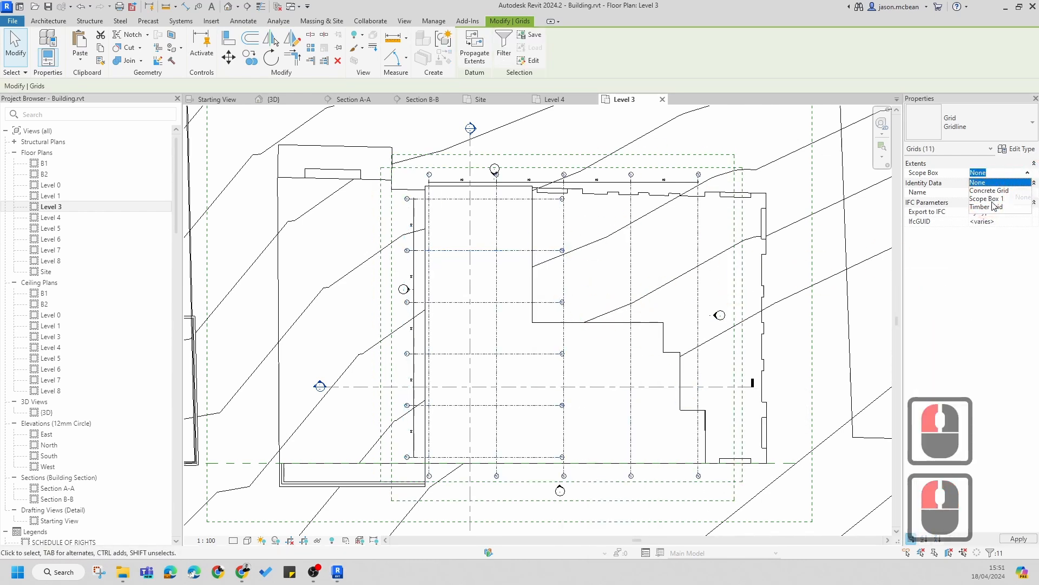
left_click(999, 207)
Step: Open the Section A-A view from the Level 3 plan
double_click(810, 323)
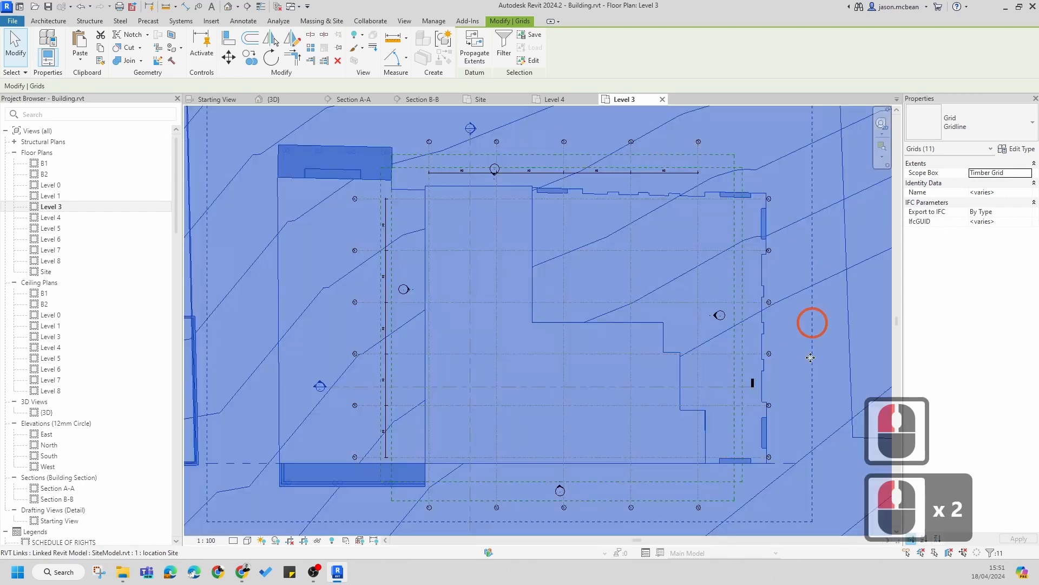
scroll(677, 253, "down", 1)
key("Escape")
key("Escape")
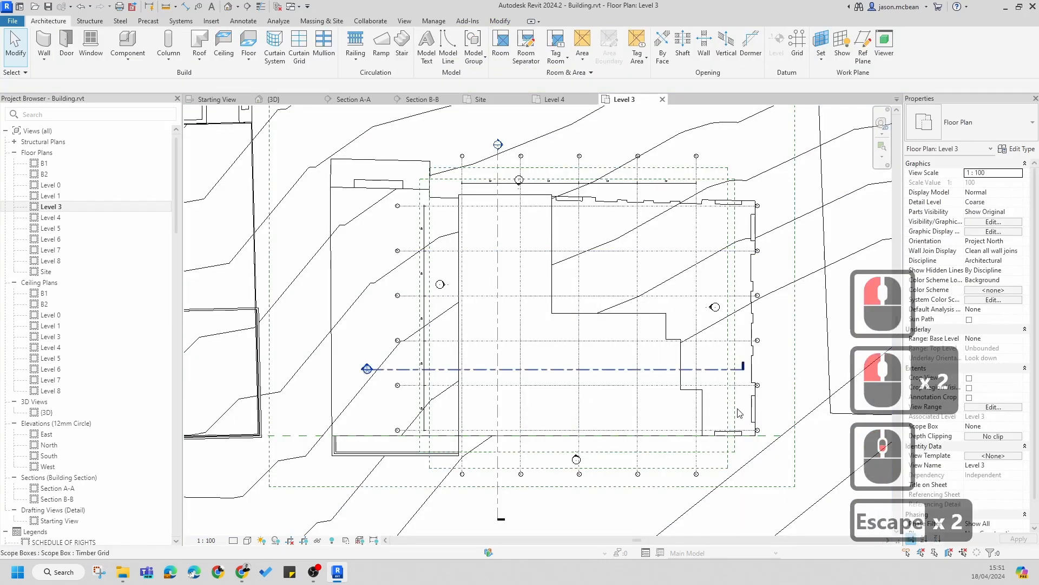
key("Escape")
scroll(418, 241, "down", 2)
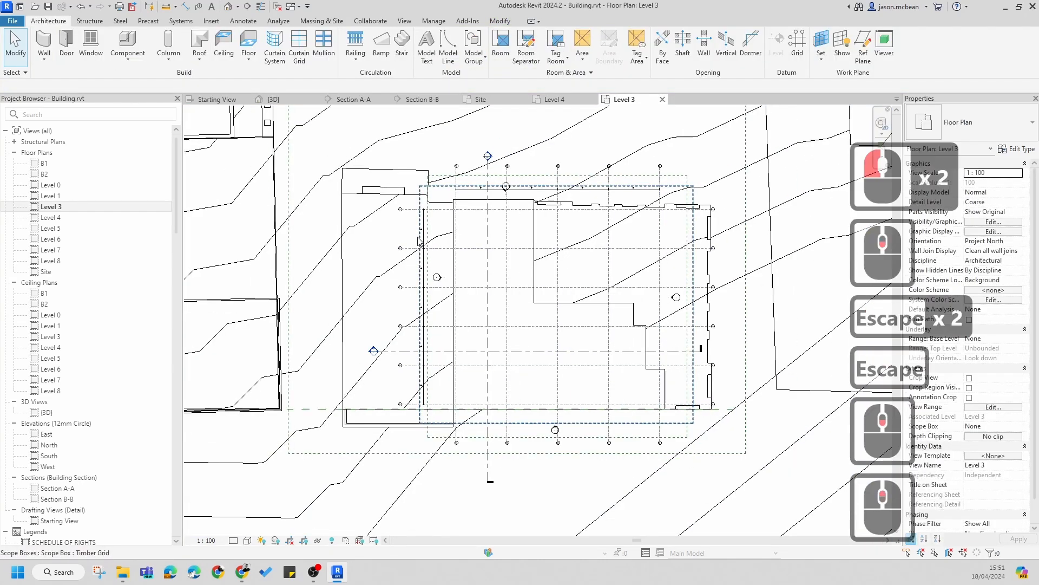
scroll(418, 241, "up", 9)
scroll(462, 216, "down", 7)
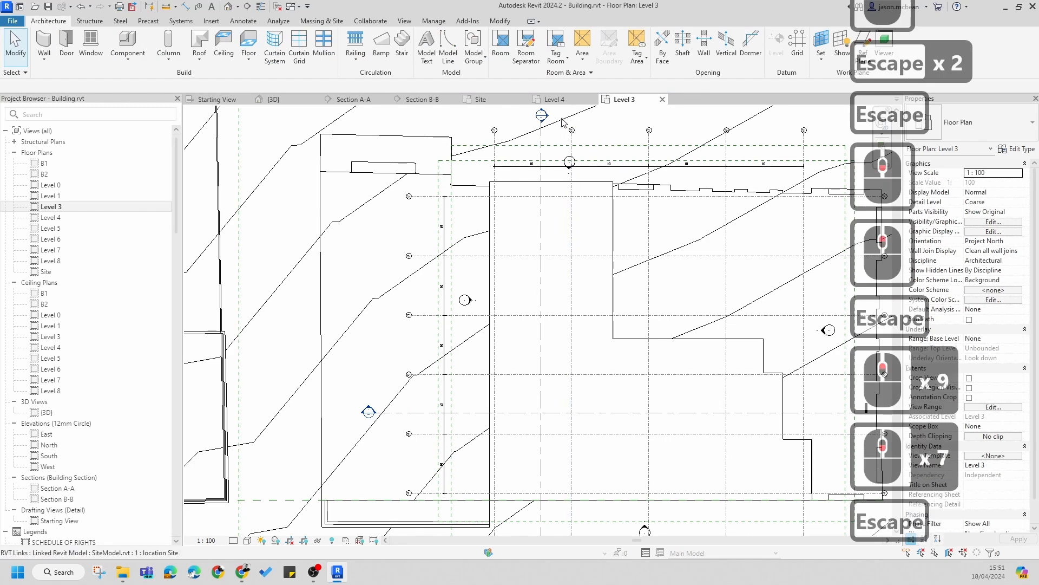
double_click(550, 118)
scroll(524, 356, "up", 6)
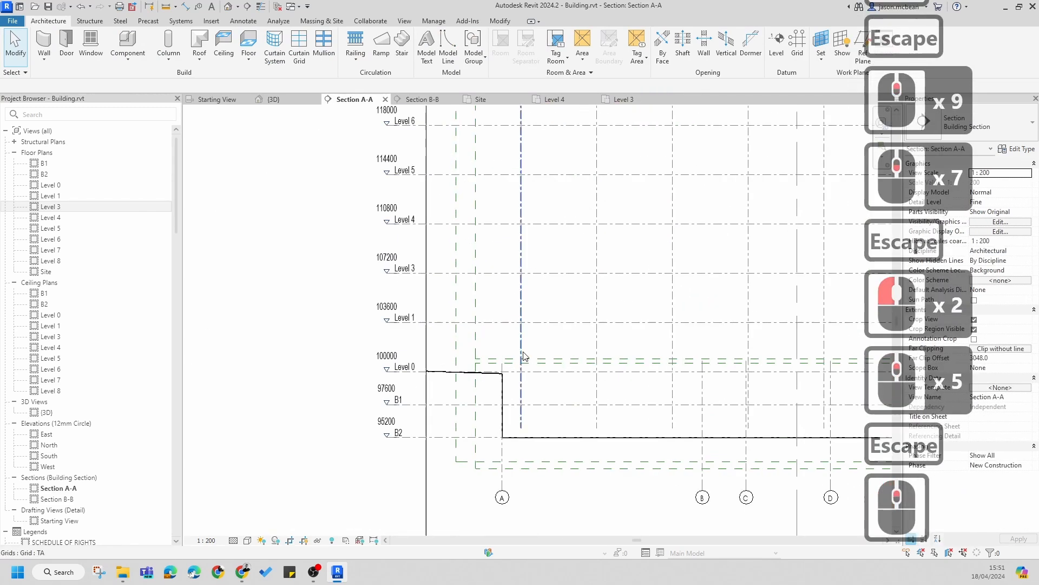
Step: Lower the top edge of the Timber Grid scope box in Section A-A
scroll(497, 226, "down", 4)
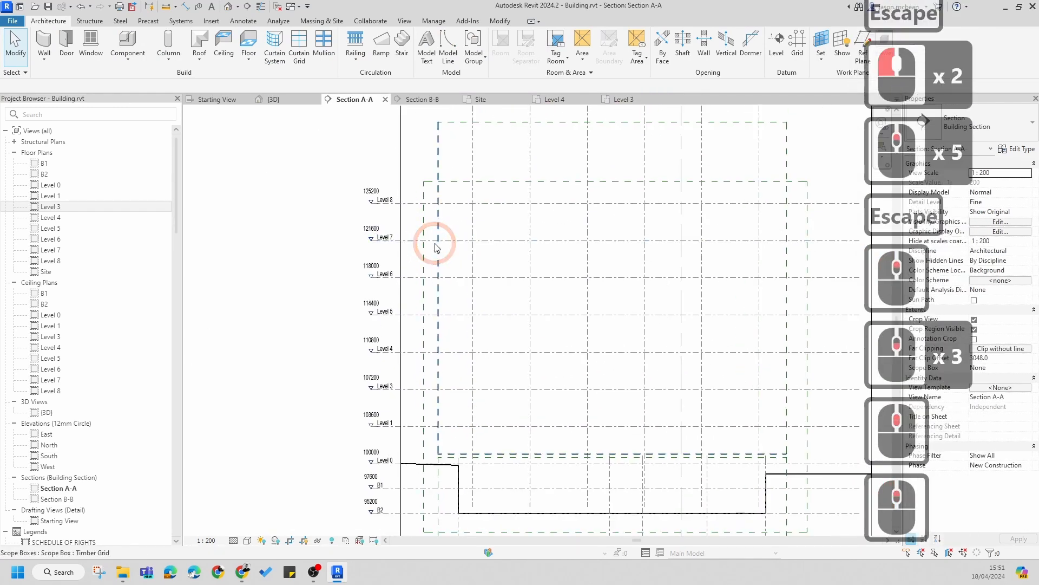
left_click(438, 248)
middle_click_drag(627, 125, 575, 167)
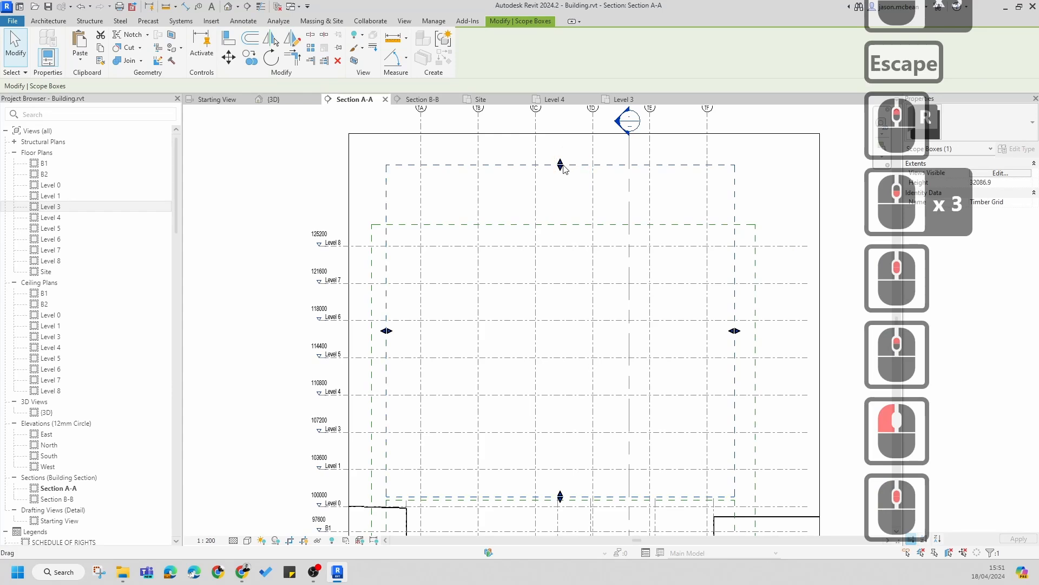
left_click_drag(561, 164, 552, 215)
key("Escape")
Step: Drag grid TB's head end downward in the section
left_click(479, 170)
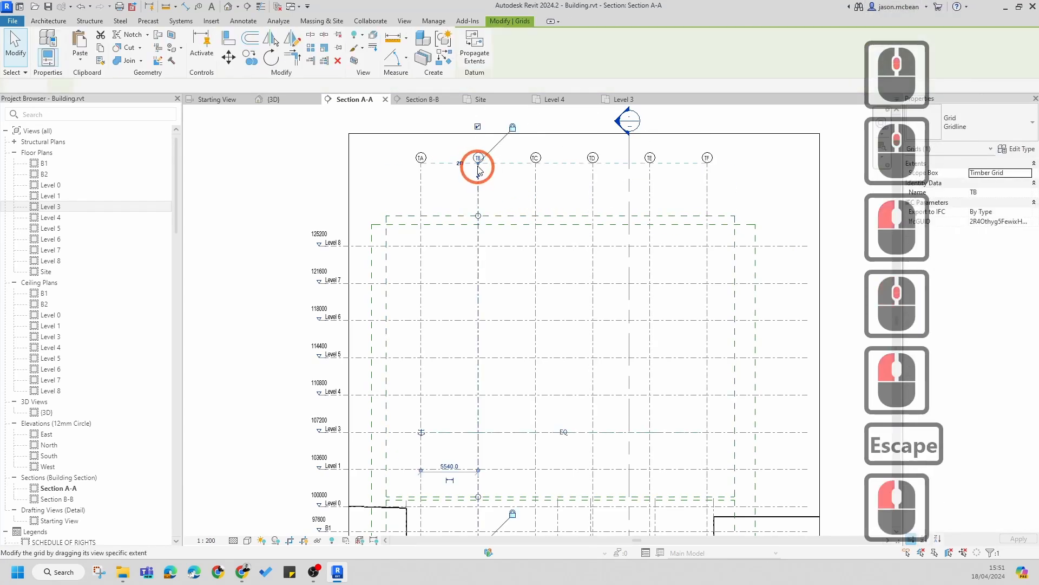
left_click_drag(478, 163, 477, 199)
key("Escape")
Step: Drag grid TA's bottom end upward in Section A-A
middle_click_drag(539, 343, 535, 151)
scroll(455, 372, "up", 3)
scroll(453, 318, "down", 6)
key("Escape")
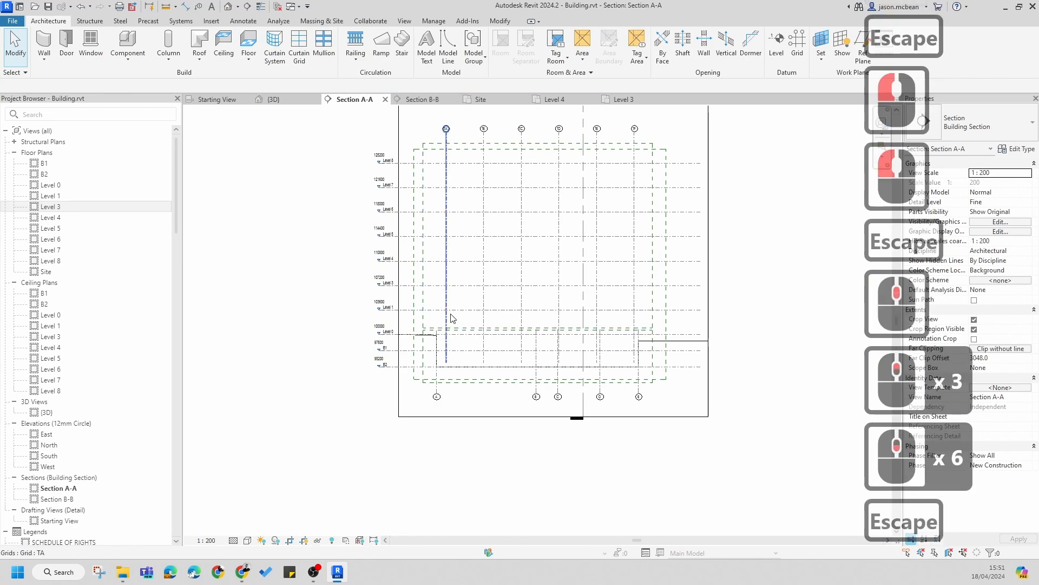
left_click(449, 318)
scroll(448, 363, "up", 5)
left_click_drag(444, 361, 444, 314)
scroll(474, 334, "down", 4)
key("Escape")
Step: Examine the bottom ends of the timber grids and the scope boxes near Level 0
middle_click_drag(682, 308, 650, 313)
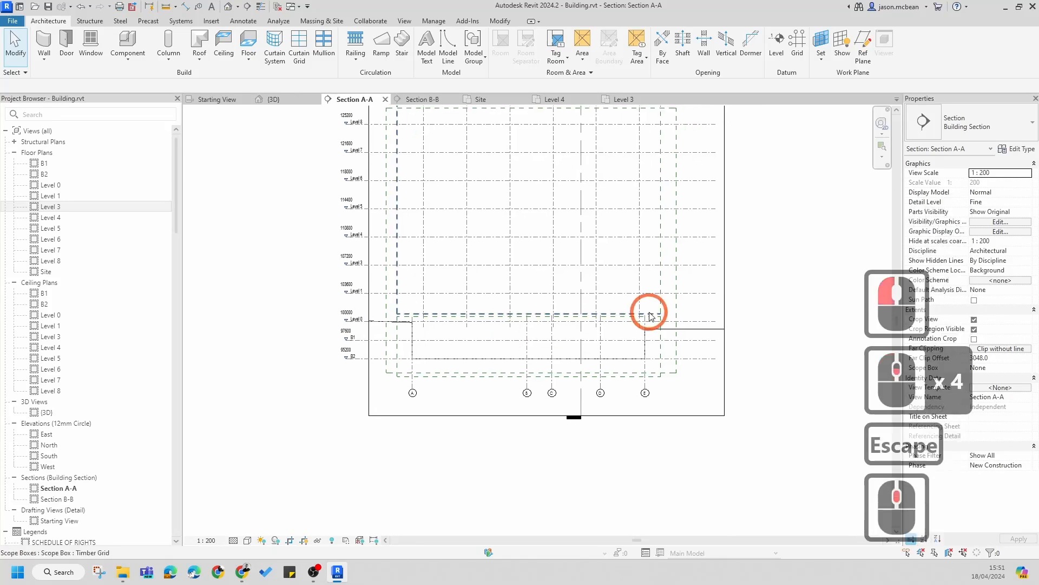
scroll(649, 316, "up", 4)
scroll(671, 319, "down", 5)
scroll(698, 309, "up", 6)
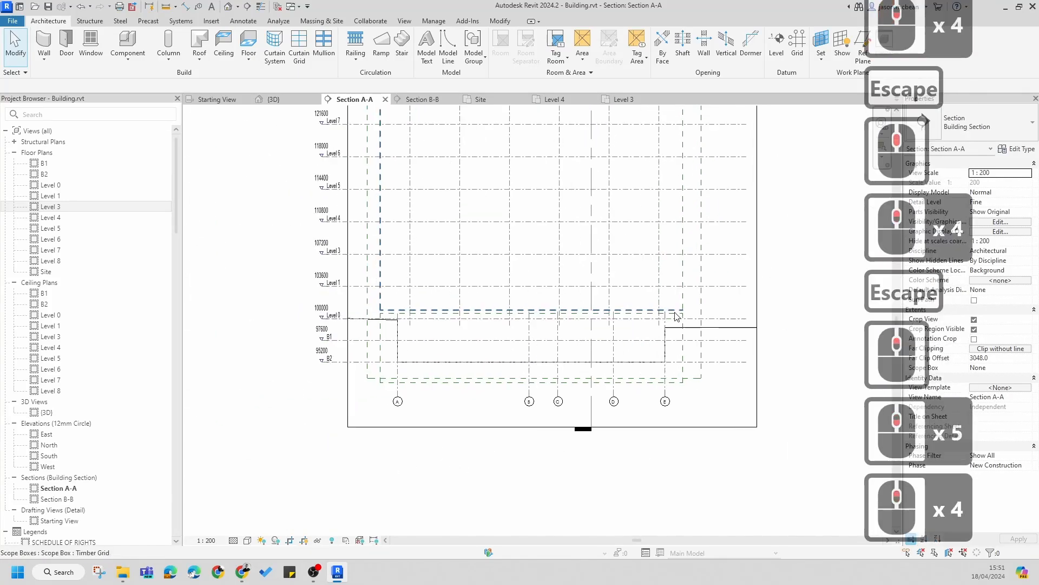
scroll(574, 326, "down", 4)
scroll(445, 310, "up", 4)
middle_click_drag(574, 325, 480, 471)
scroll(545, 365, "down", 5)
scroll(480, 471, "up", 11)
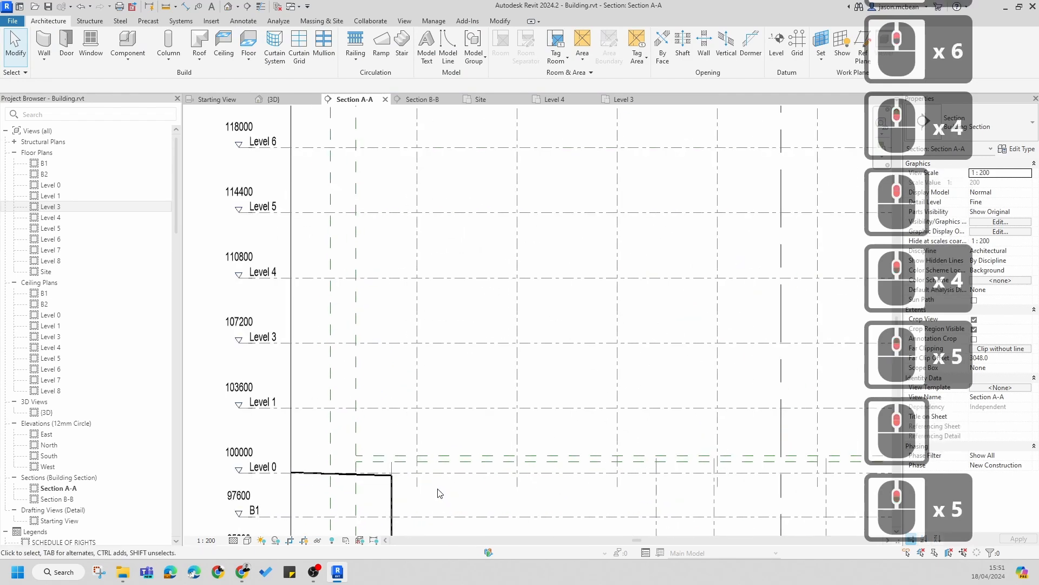
Step: Measure the gap between a timber grid's bottom end and grid A's end with a temporary aligned dimension
middle_click_drag(526, 372, 531, 358)
key("d")
key("i")
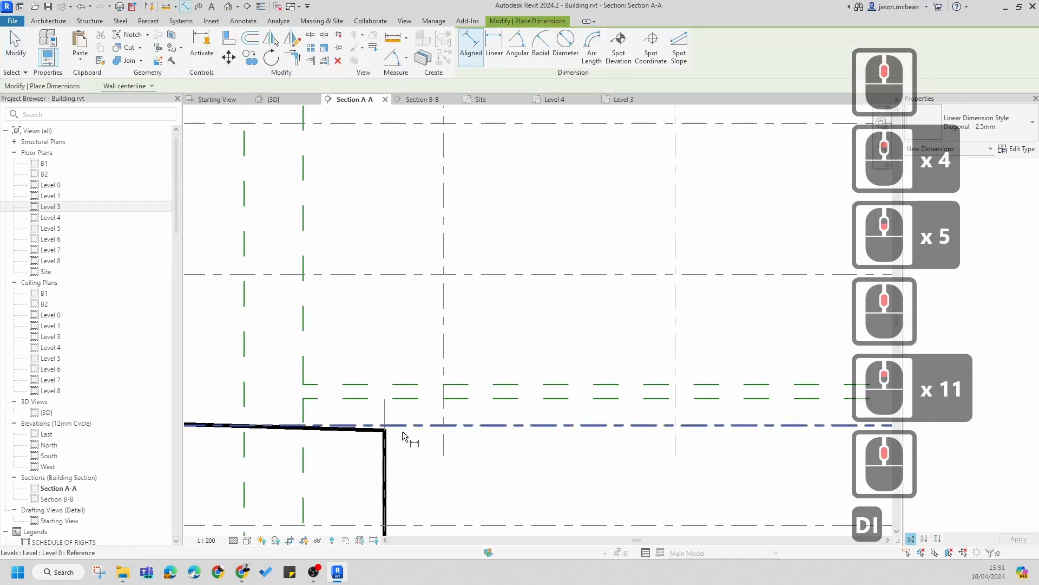
left_click(385, 421)
left_click(494, 336)
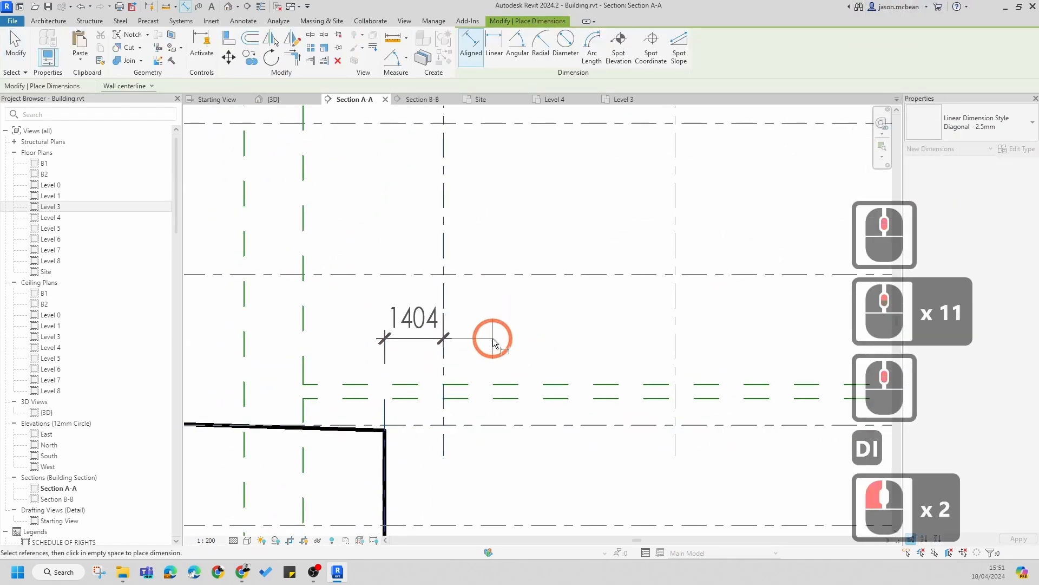
key("Escape")
key("Escape")
key("Escape")
Step: Try to align a timber grid's bottom end with the end of grid A
key("a")
key("l")
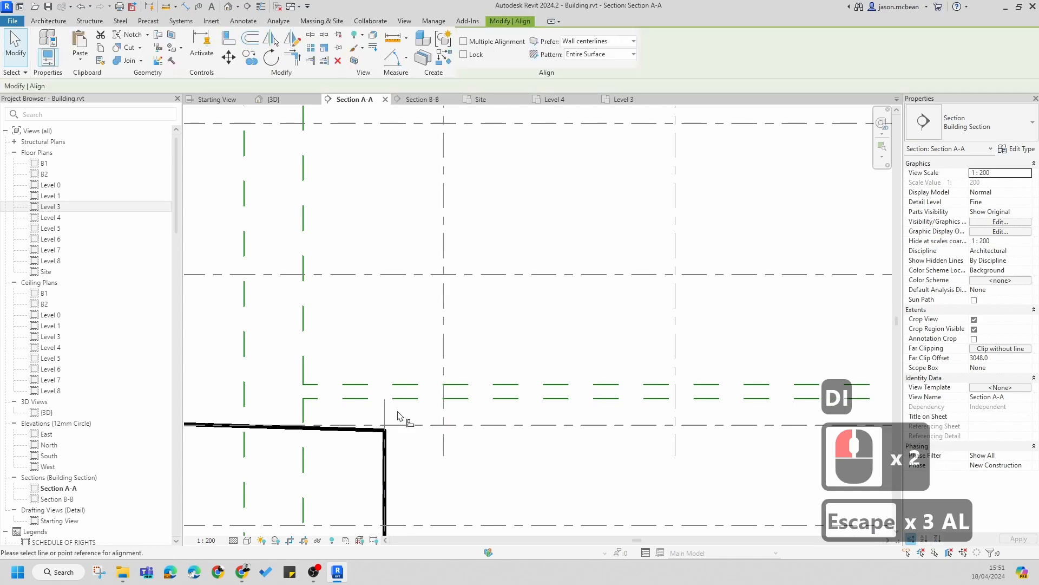
left_click(387, 414)
left_click(450, 359)
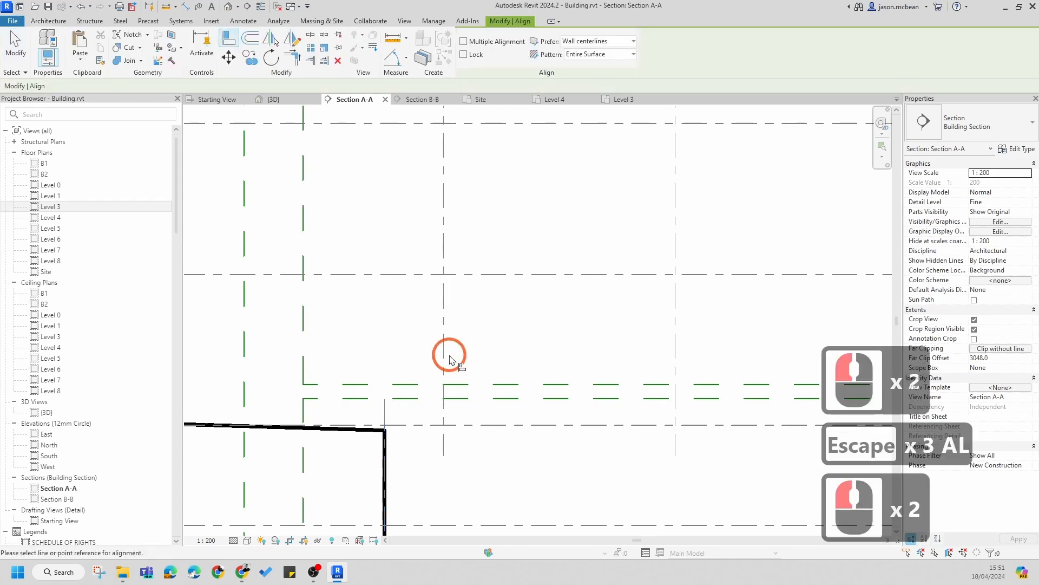
key("Escape")
key("Escape")
Step: Align the timber grid's bottom end with the end of grid A
key("a")
key("l")
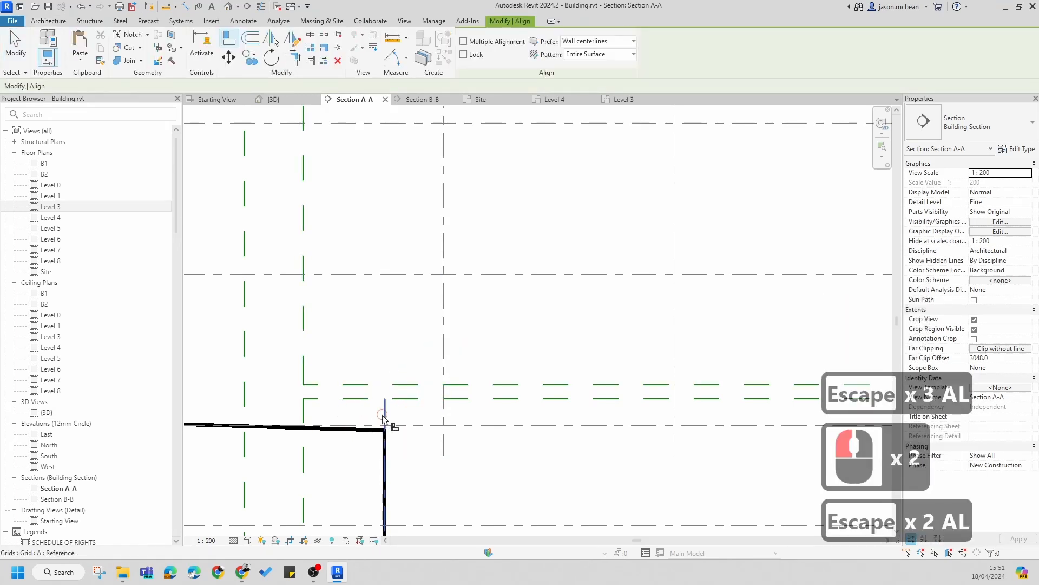
left_click(382, 415)
left_click(441, 358)
scroll(447, 354, "down", 7)
key("Escape")
scroll(453, 343, "down", 1)
key("Escape")
Step: Try to align a timber grid's end to grid E, then undo the alignment
scroll(457, 338, "down", 5)
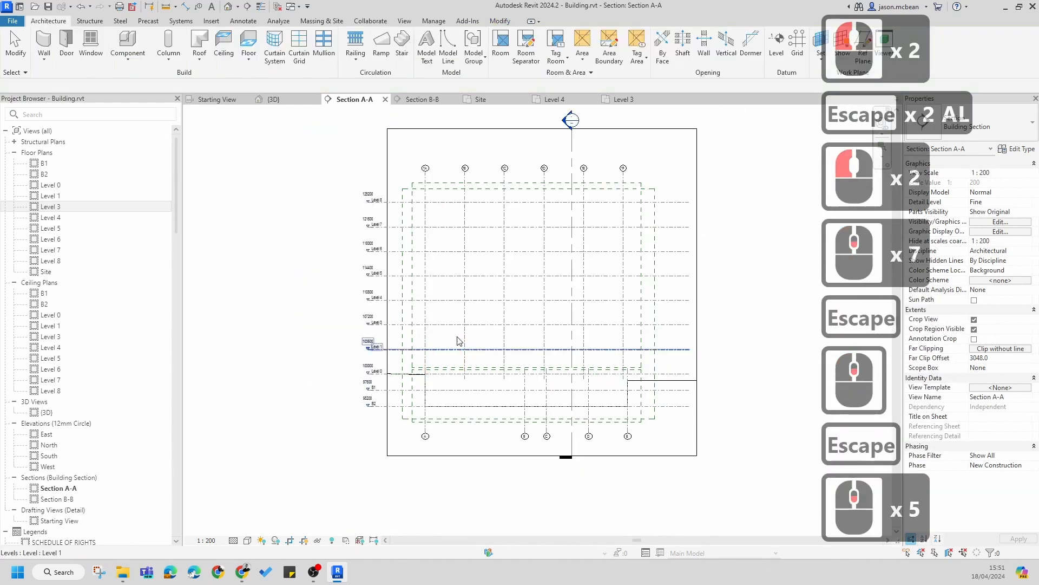
key("Escape")
scroll(433, 199, "up", 6)
scroll(412, 169, "down", 6)
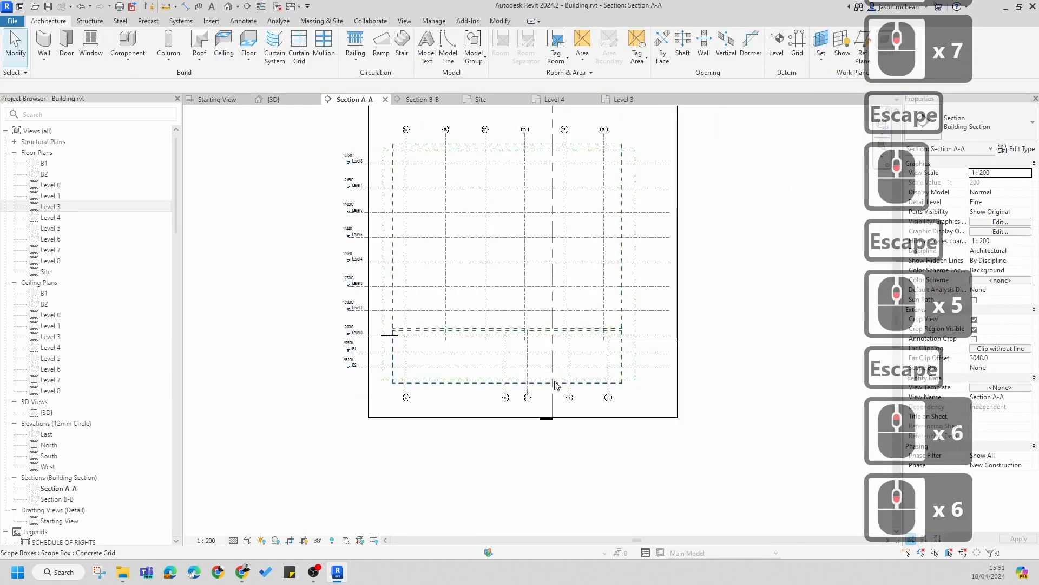
scroll(620, 325, "up", 7)
key("a")
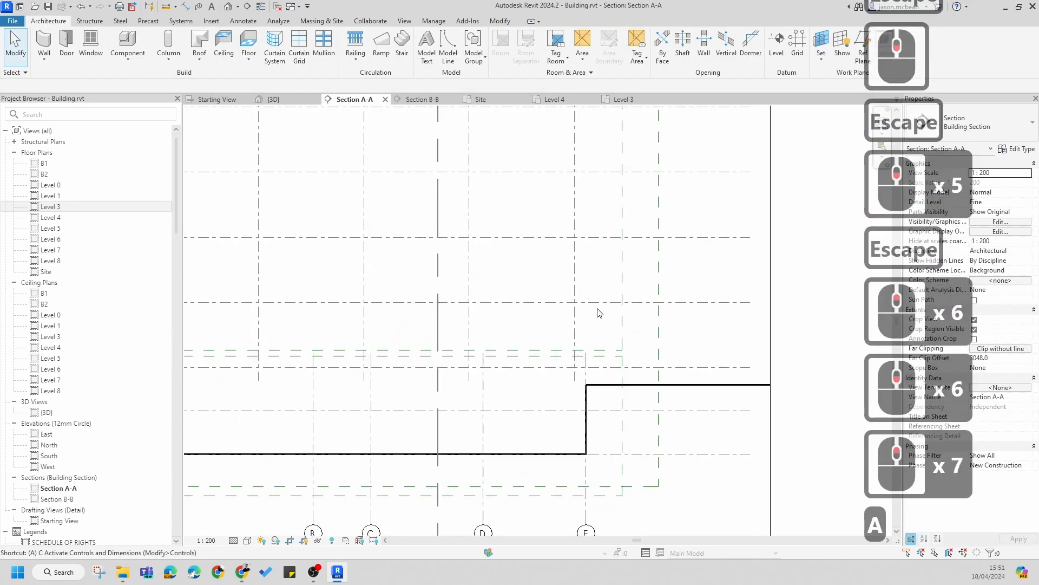
key("l")
left_click(590, 470)
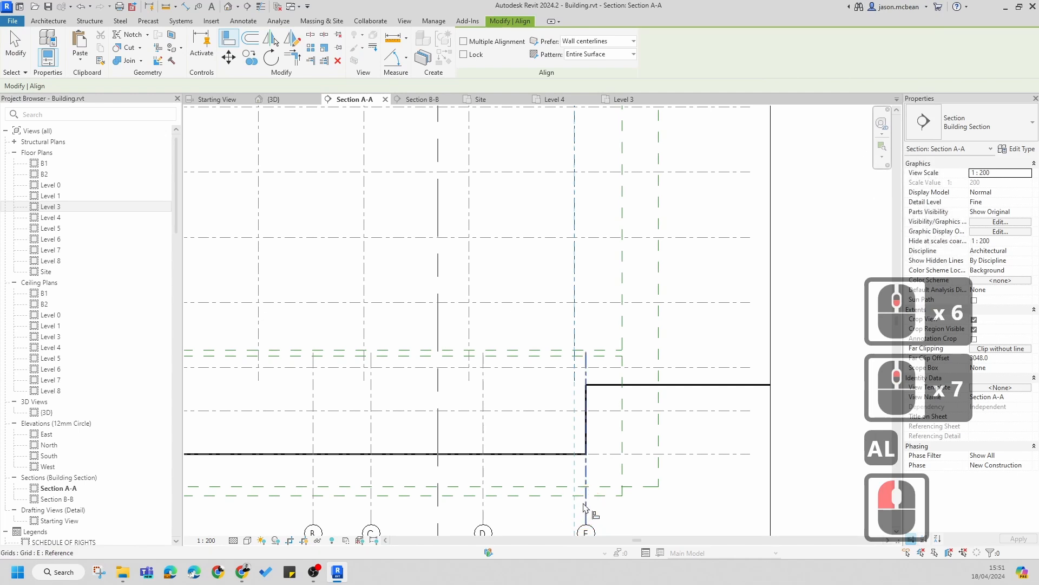
left_click(649, 345)
key("Escape")
key("ctrl+z")
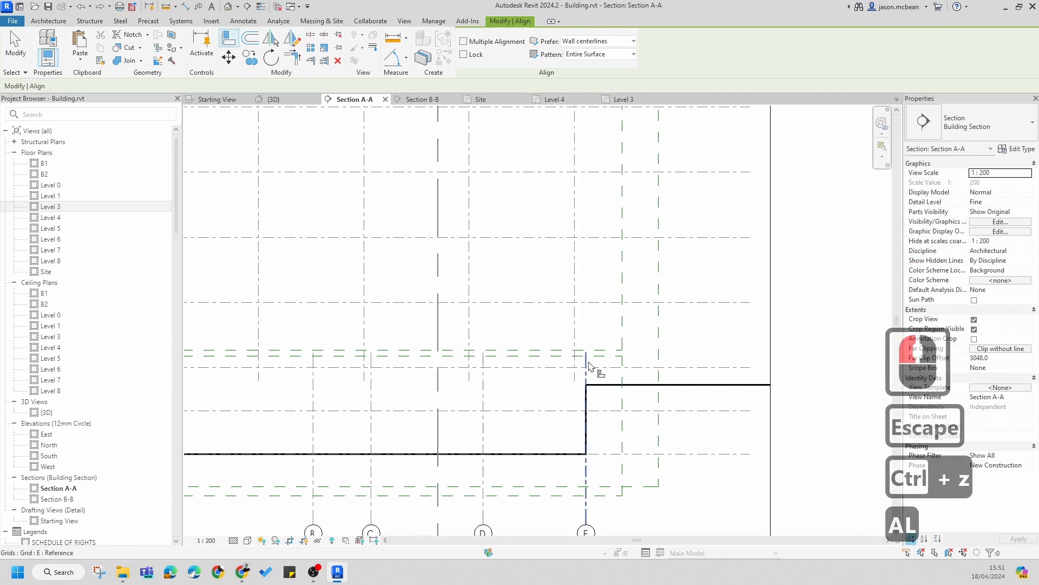
Step: Align the rightmost timber grid's bottom end with the end of grid E
left_click(583, 334)
left_click(719, 341)
key("Escape")
scroll(687, 365, "down", 6)
key("Escape")
key("Escape")
key("Escape")
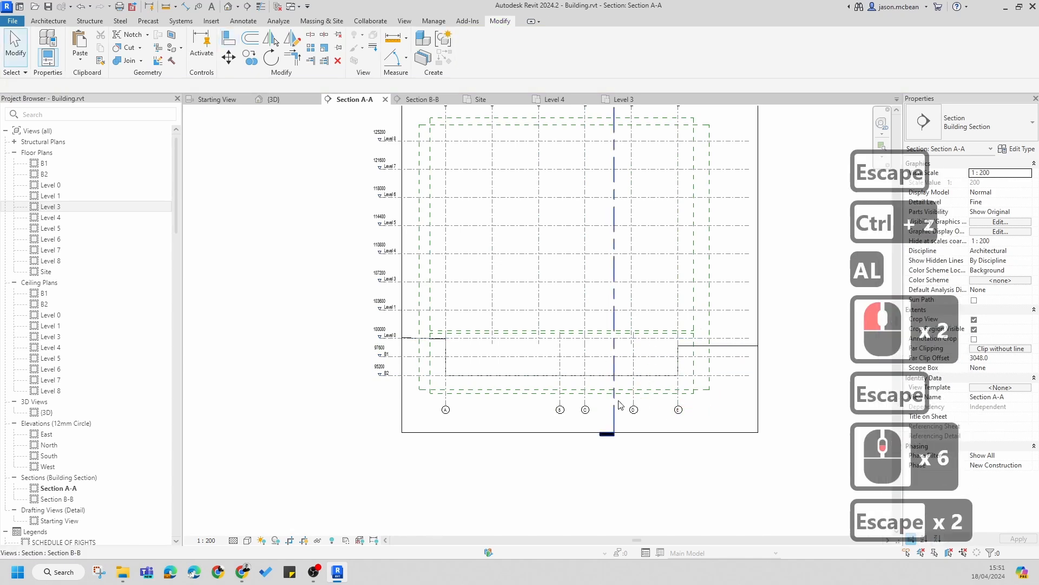
Step: Open the B1 floor plan and review its grids
double_click(45, 163)
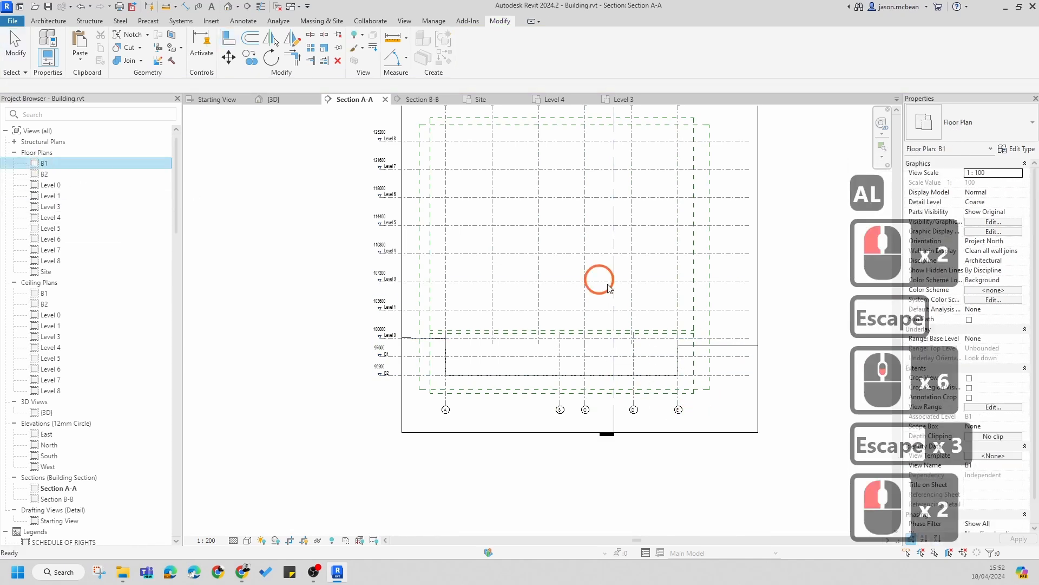
scroll(528, 397, "up", 15)
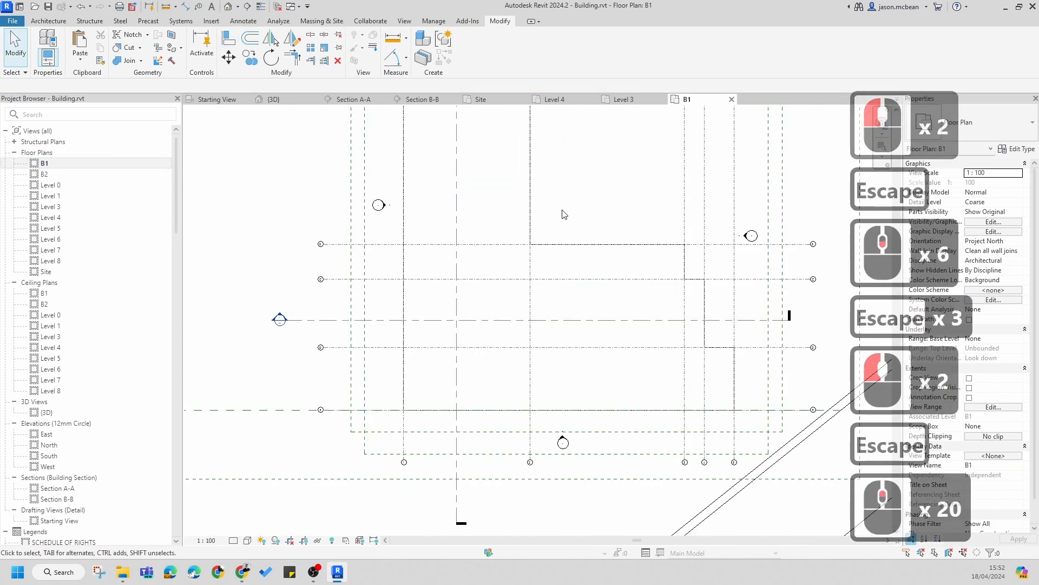
scroll(342, 260, "down", 5)
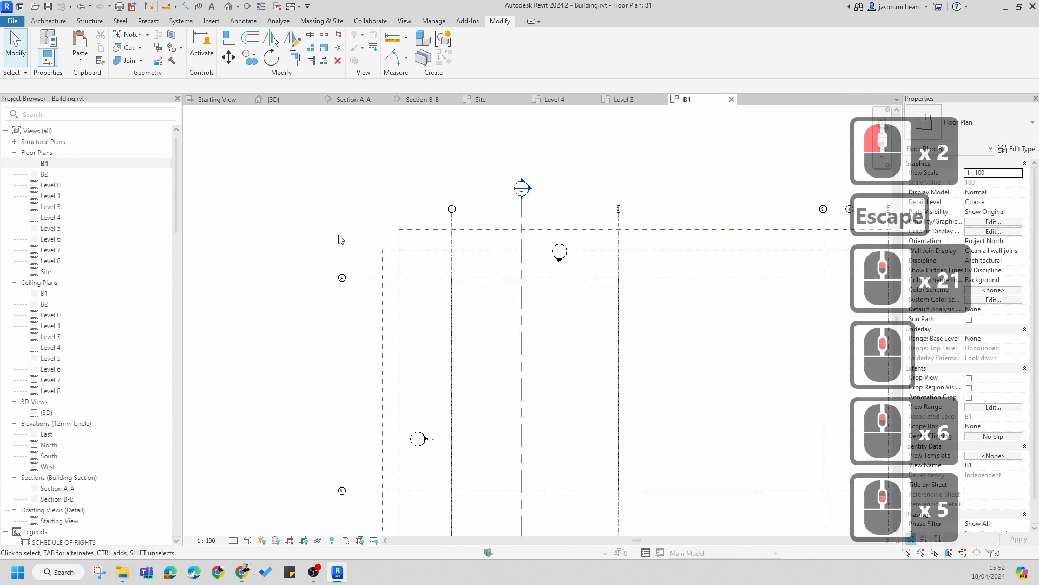
key("Escape")
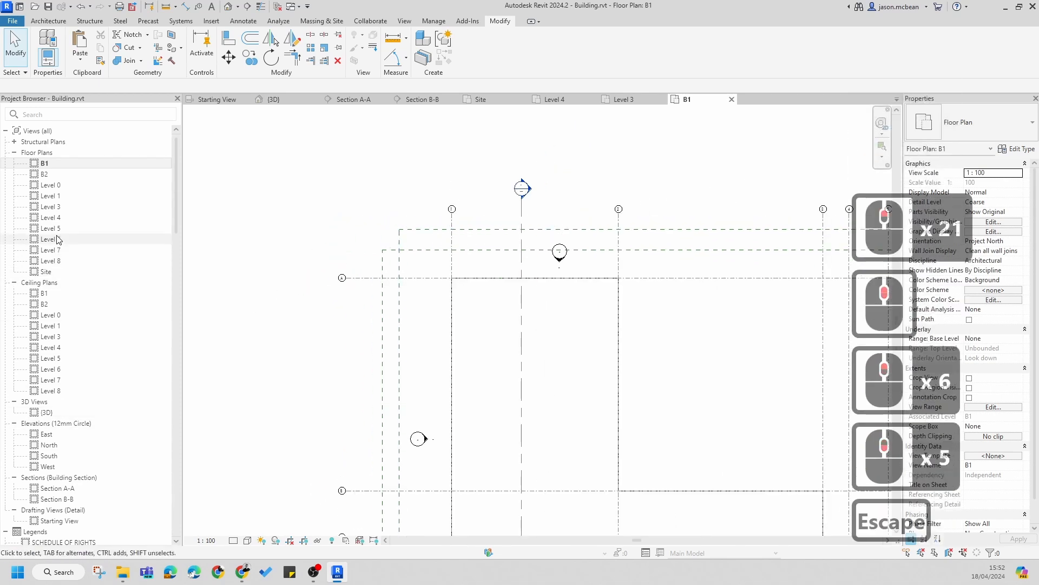
Step: Return to the Level 3 plan and open the North elevation from its marker
left_click(623, 99)
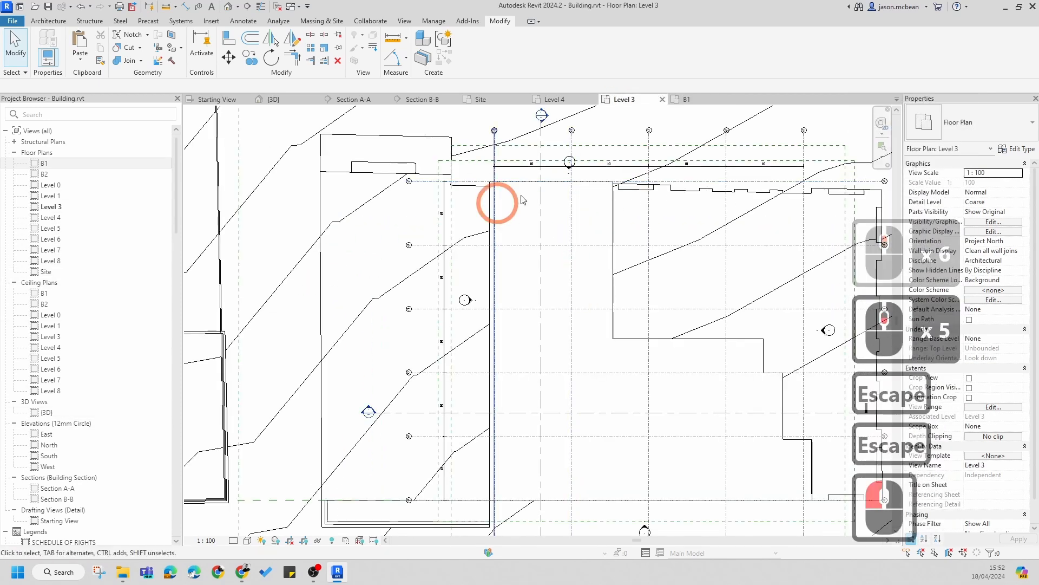
scroll(620, 196, "up", 5)
middle_click_drag(619, 196, 471, 301)
scroll(471, 300, "down", 5)
key("Escape")
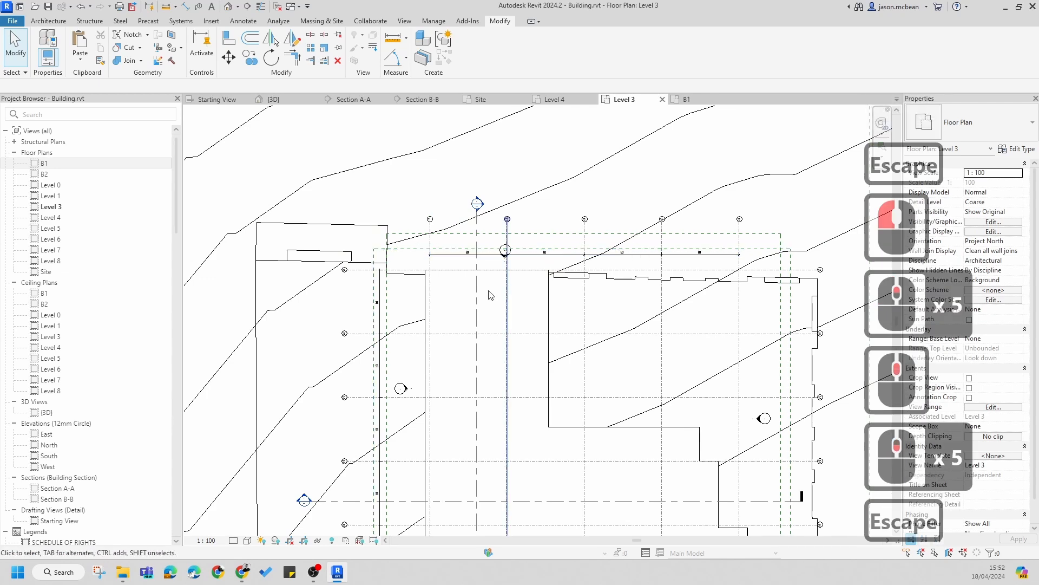
scroll(518, 273, "up", 5)
scroll(518, 273, "up", 1)
double_click(492, 248)
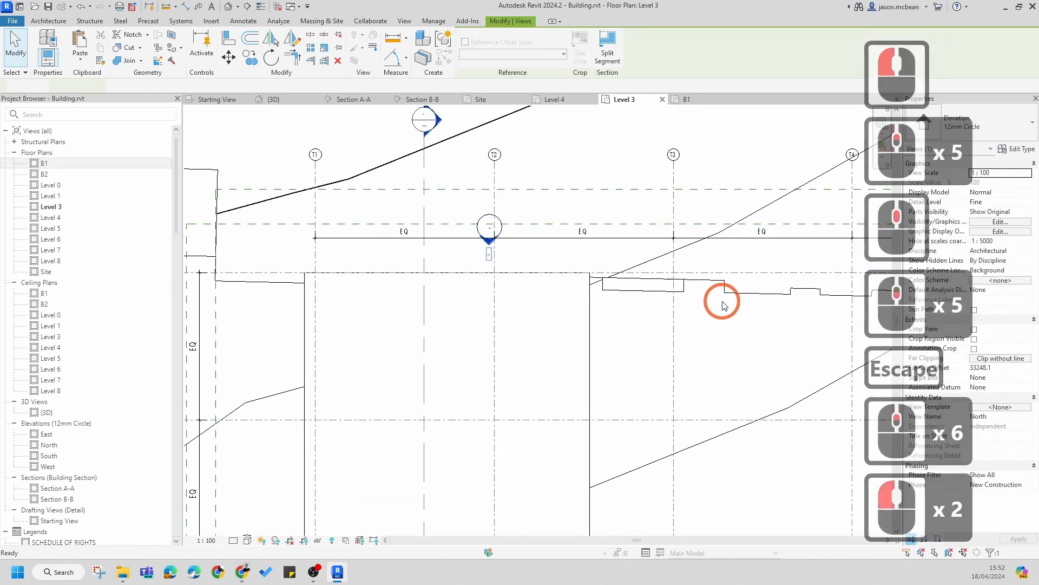
scroll(391, 375, "up", 15)
scroll(391, 376, "up", 4)
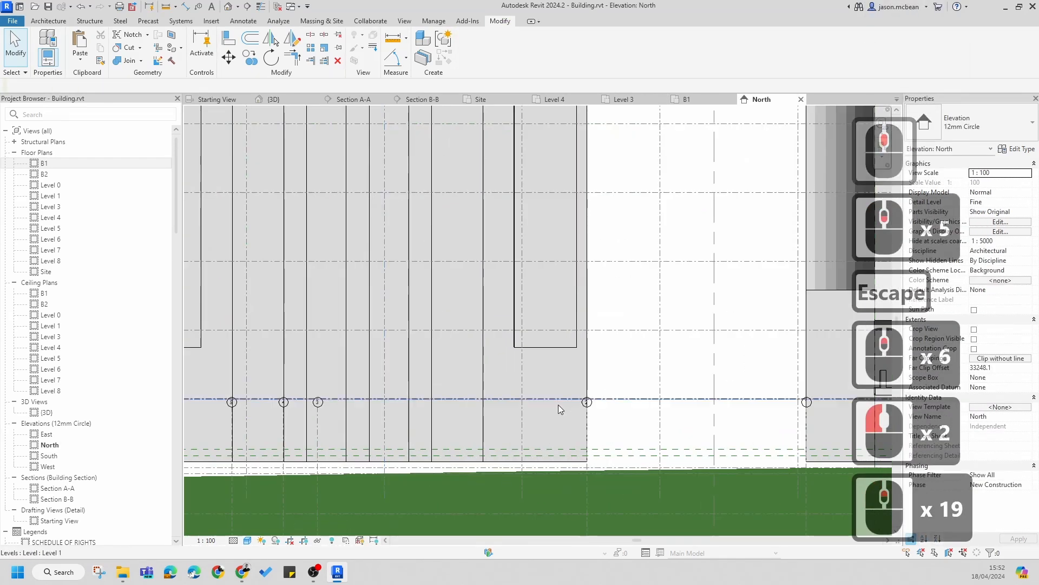
Step: Review the grid extents across the North elevation
scroll(541, 401, "down", 6)
middle_click_drag(454, 464, 529, 431)
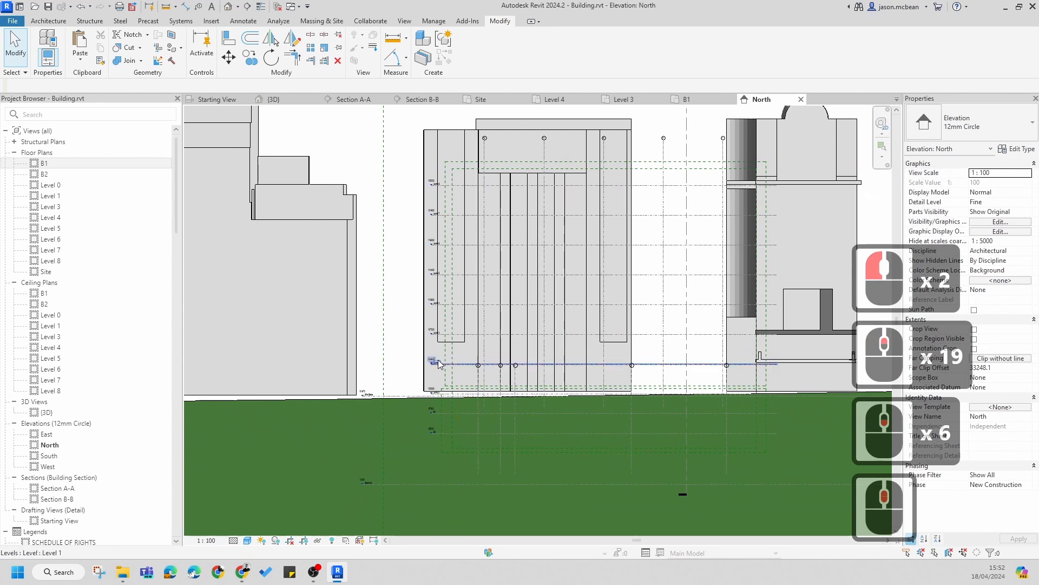
scroll(554, 316, "up", 3)
key("Escape")
scroll(557, 340, "down", 5)
middle_click_drag(691, 247, 588, 293)
key("Escape")
scroll(587, 290, "up", 5)
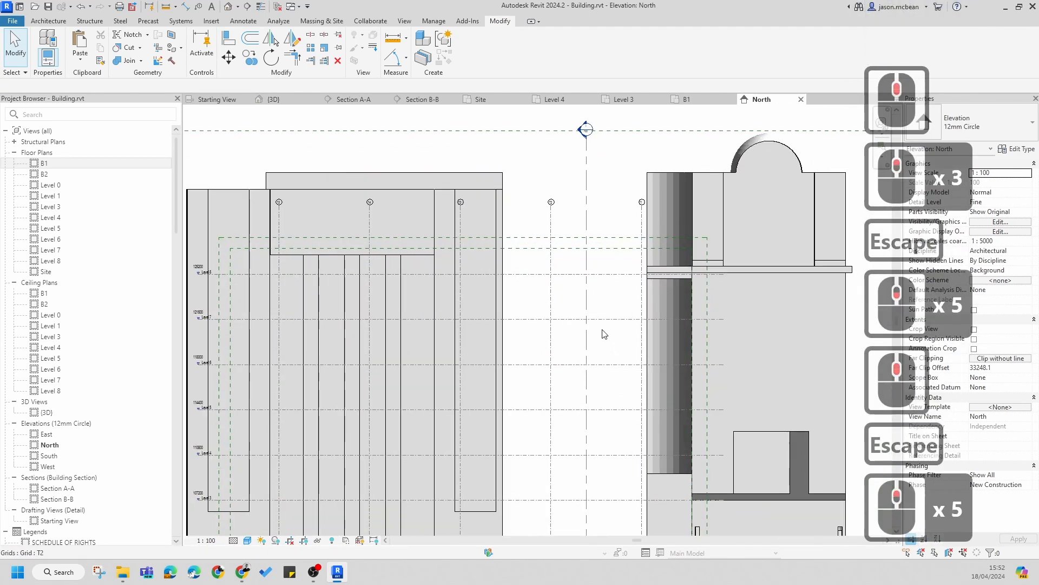
scroll(559, 288, "down", 6)
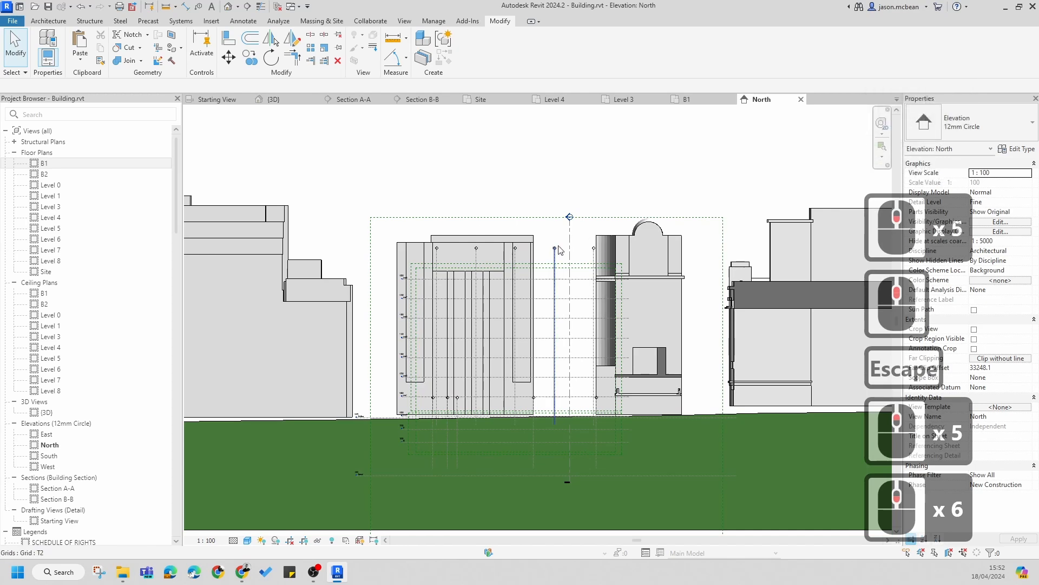
scroll(550, 417, "up", 6)
scroll(558, 417, "down", 5)
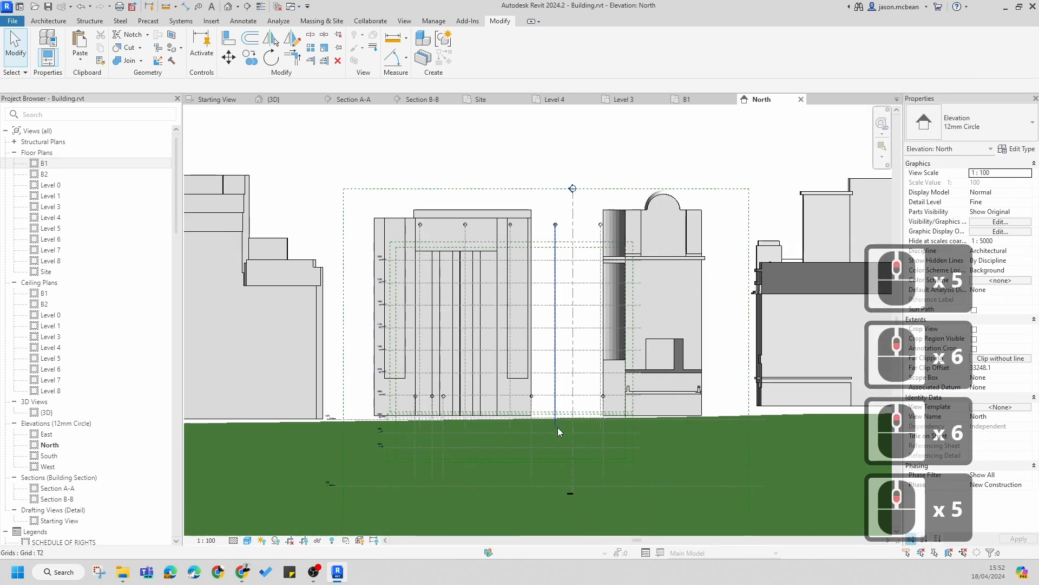
key("Escape")
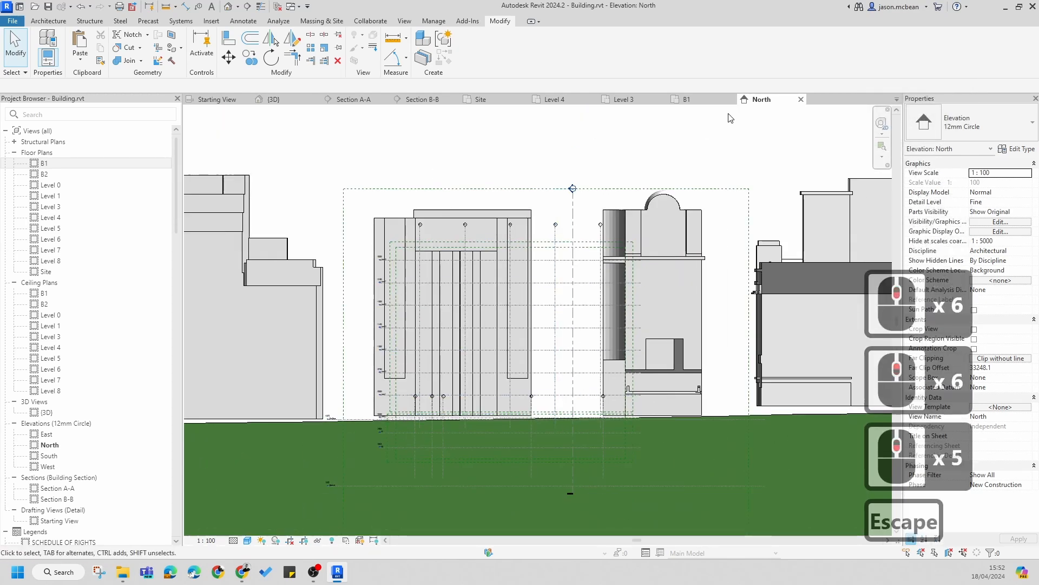
Step: Close the North elevation view and dismiss the project save reminder
left_click(804, 100)
left_click(801, 99)
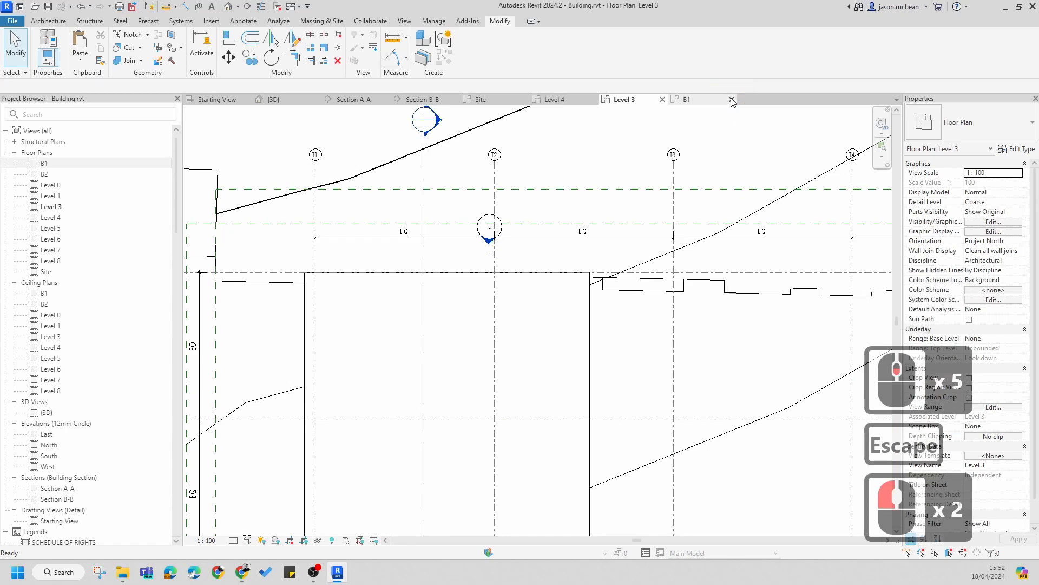
key("Escape")
scroll(448, 369, "up", 8)
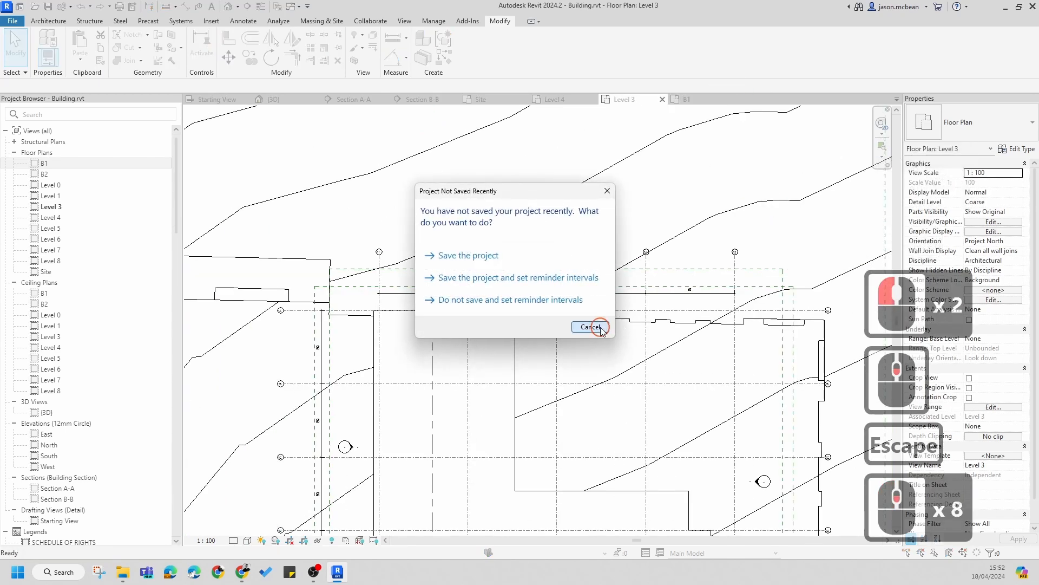
left_click(591, 327)
key("Escape")
scroll(511, 318, "down", 1)
scroll(530, 297, "down", 1)
key("Escape")
scroll(530, 308, "down", 3)
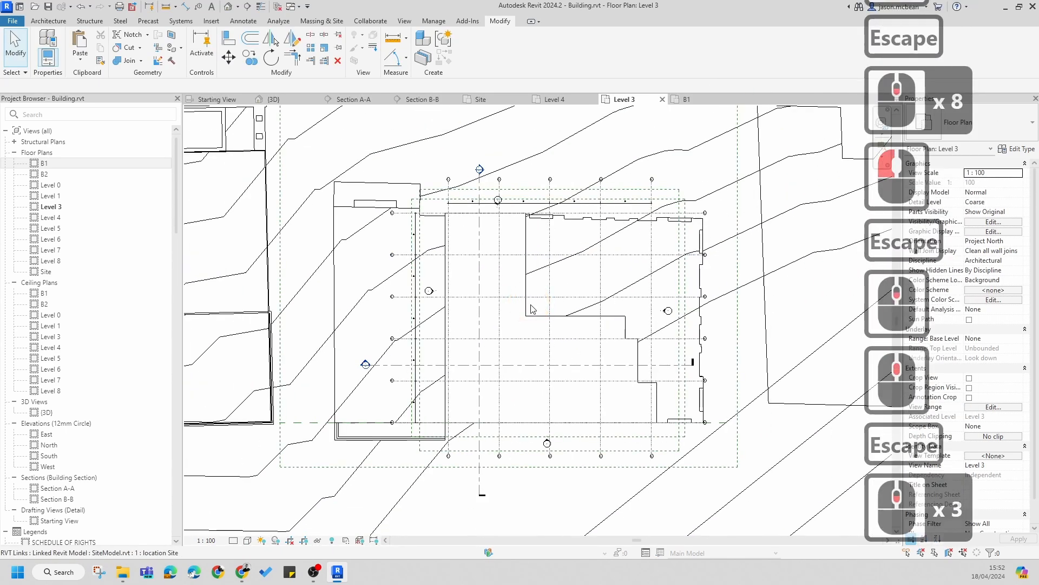
key("Escape")
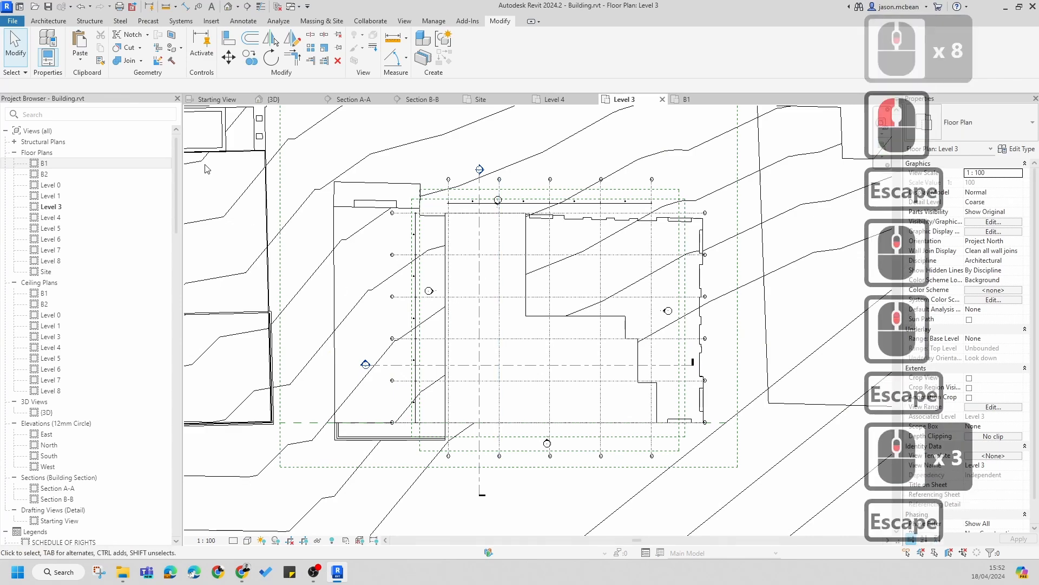
Step: Open the default 3D view and hide the linked SiteModel.rvt in its visibility/graphic overrides
left_click(227, 9)
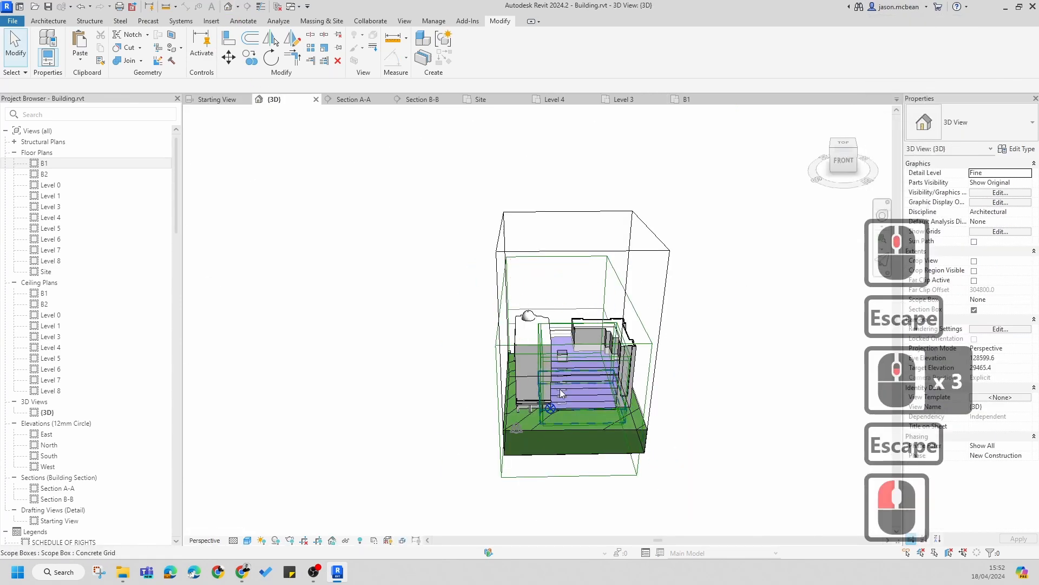
scroll(636, 402, "up", 7)
middle_click_drag(636, 402, 596, 403, "shift")
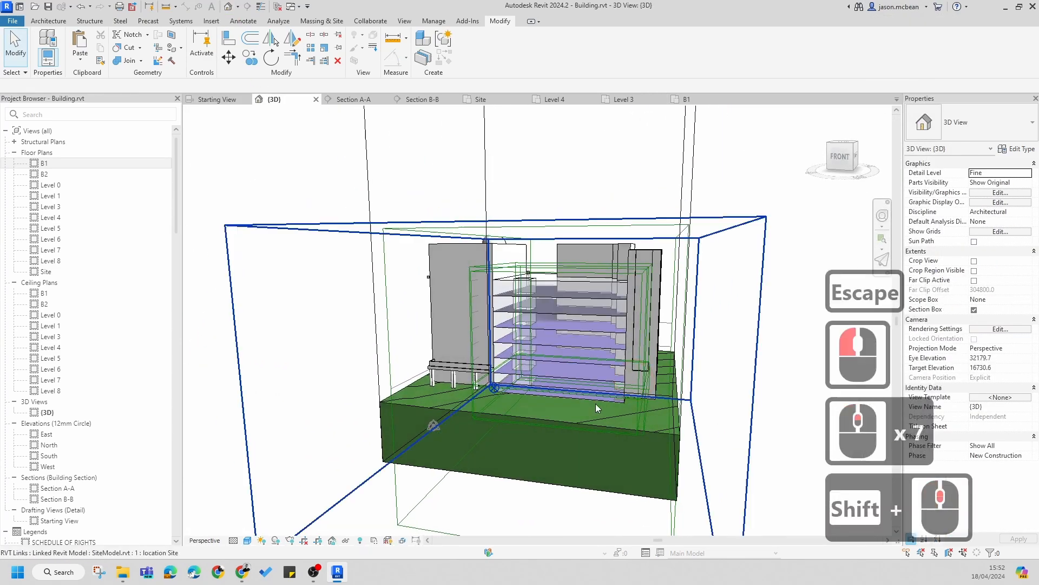
scroll(596, 404, "up", 6)
scroll(467, 371, "up", 4)
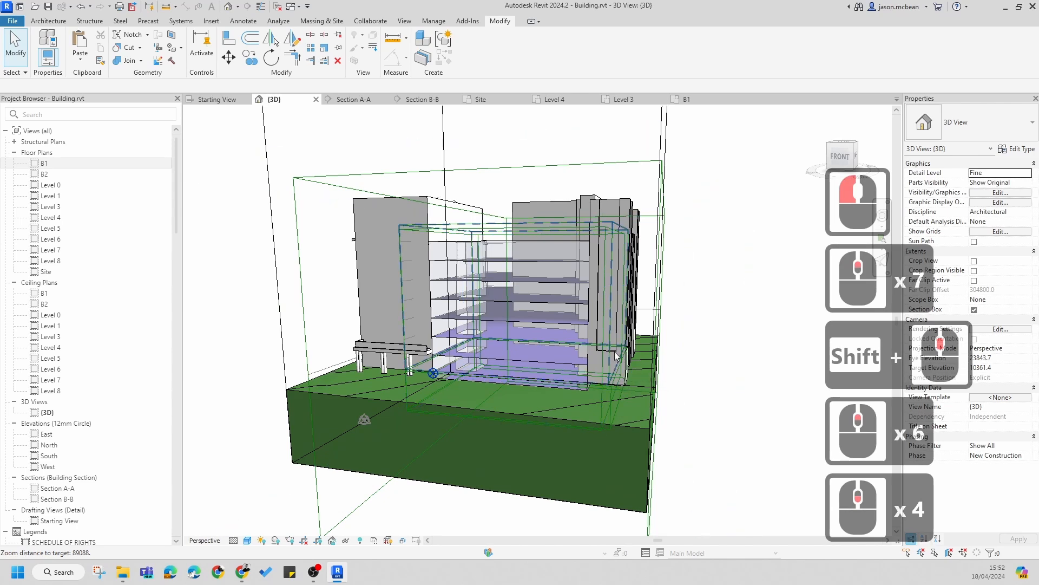
key("v")
key("g")
left_click(521, 181)
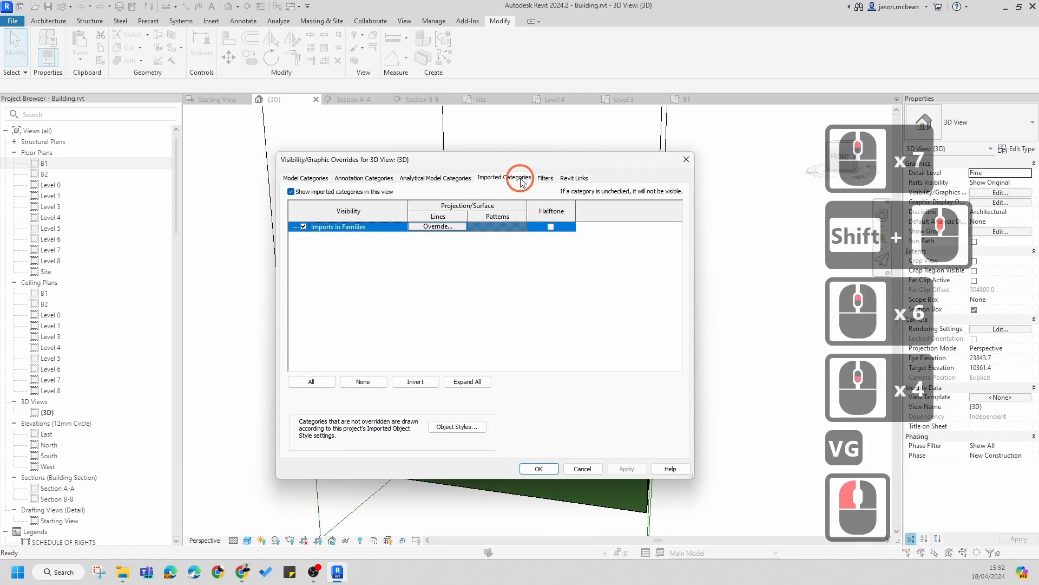
left_click(573, 178)
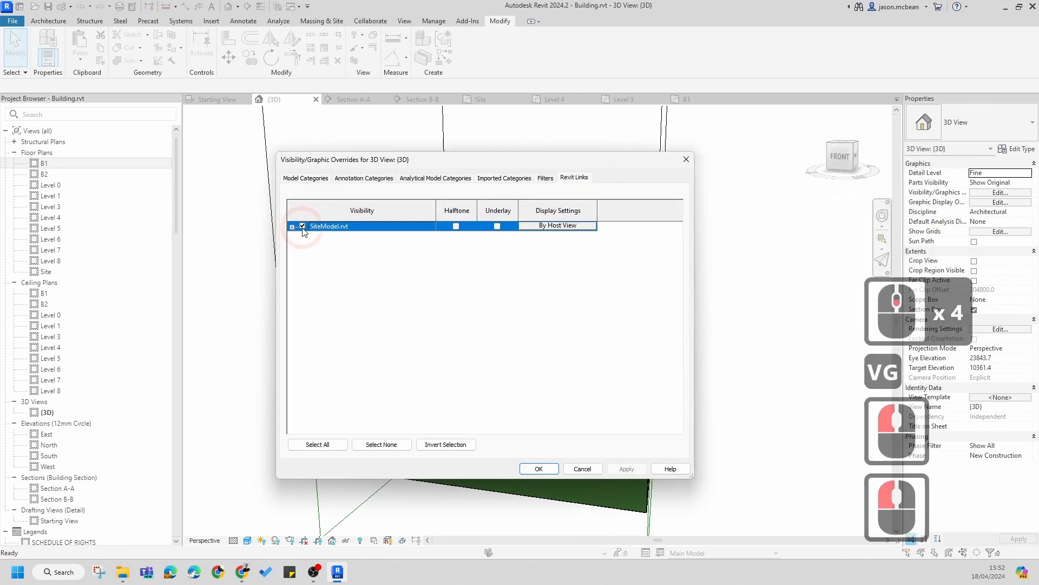
left_click(302, 227)
left_click(539, 468)
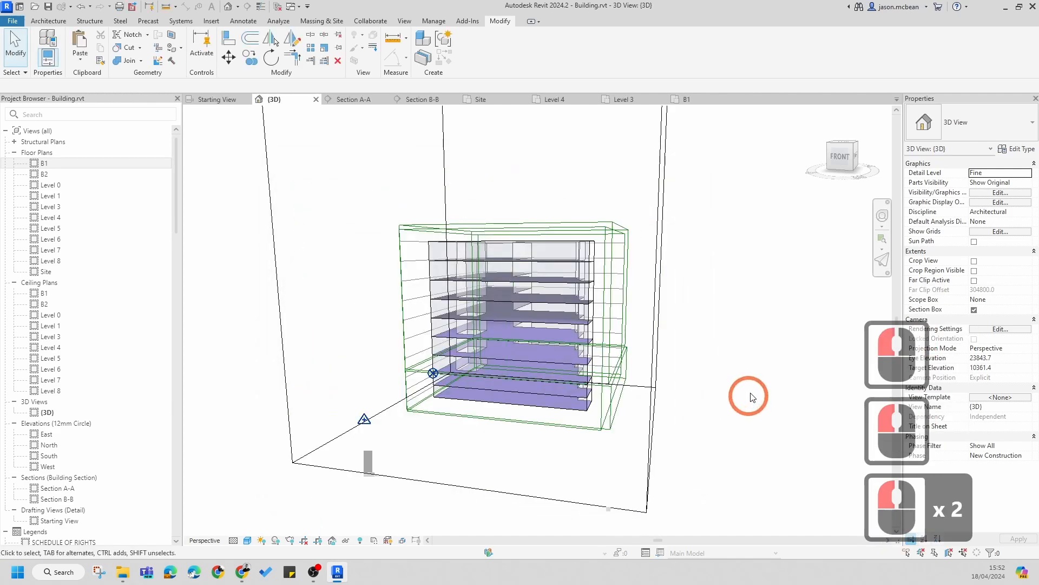
Step: Review the model categories in the 3D view's visibility/graphic overrides
scroll(502, 414, "up", 6)
middle_click_drag(568, 346, 509, 354, "shift")
scroll(622, 369, "down", 6)
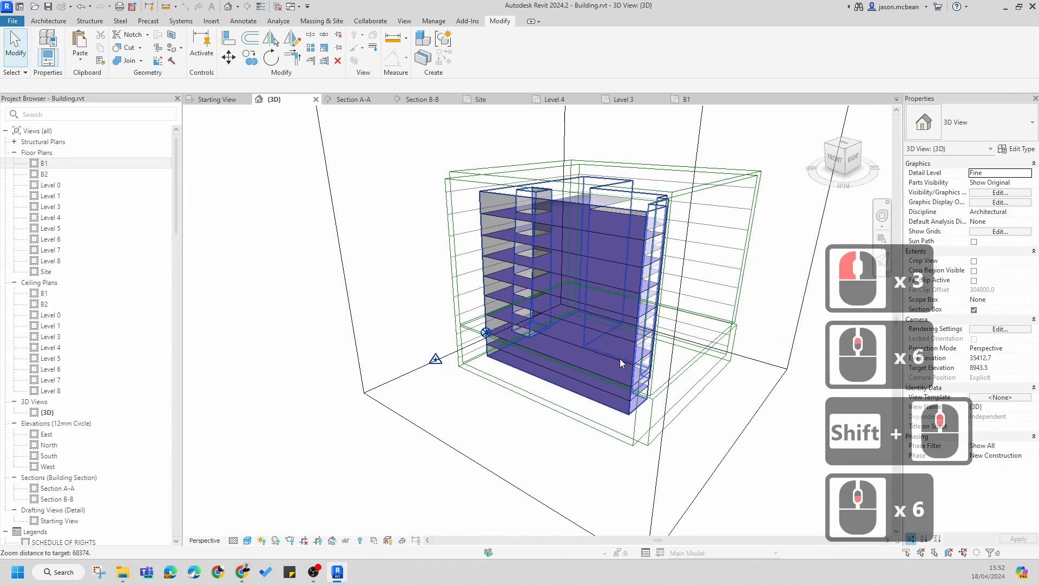
key("Escape")
key("v")
key("g")
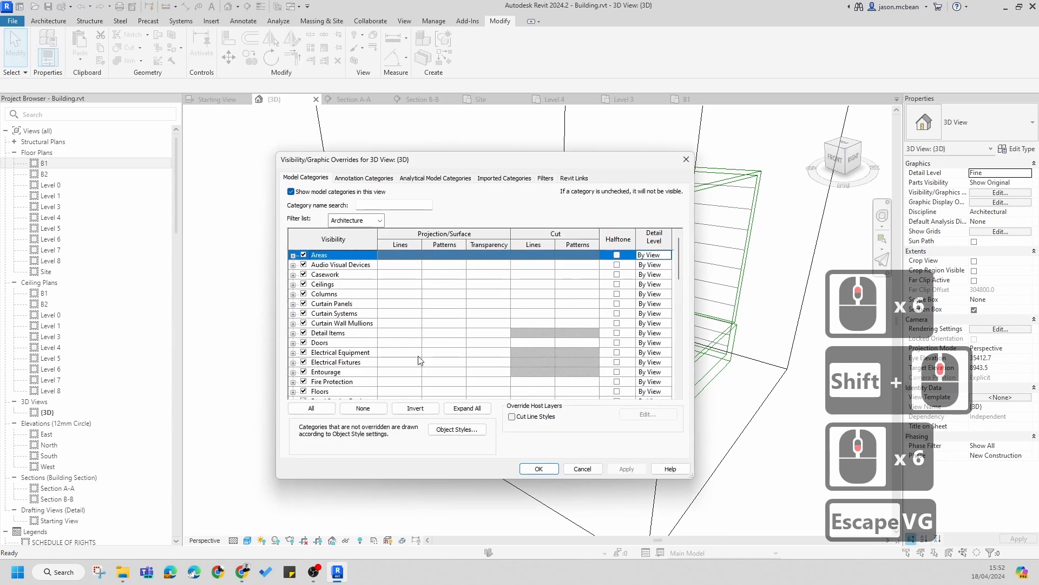
scroll(389, 341, "down", 5)
scroll(303, 364, "down", 4)
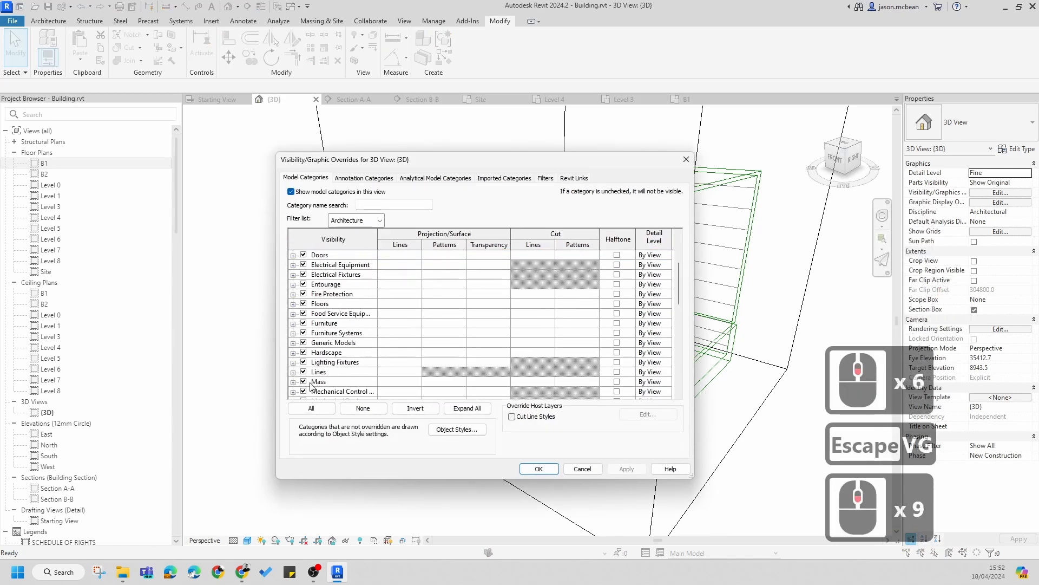
key("Escape")
key("Escape")
key("Escape")
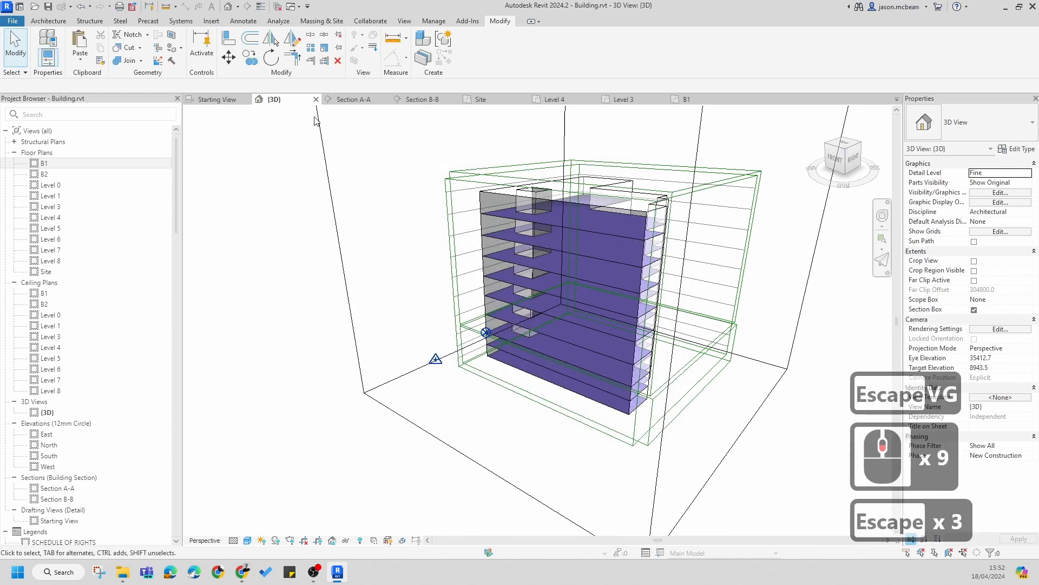
Step: Set the mass display mode to Show Mass by View Settings
left_click(312, 22)
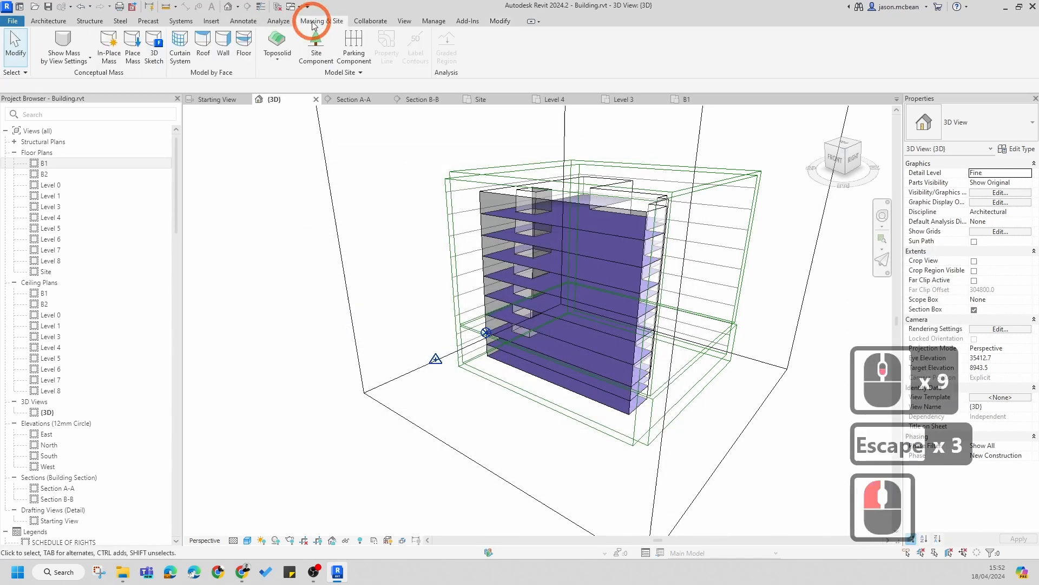
left_click(76, 54)
key("Escape")
key("Escape")
key("Escape")
key("Escape")
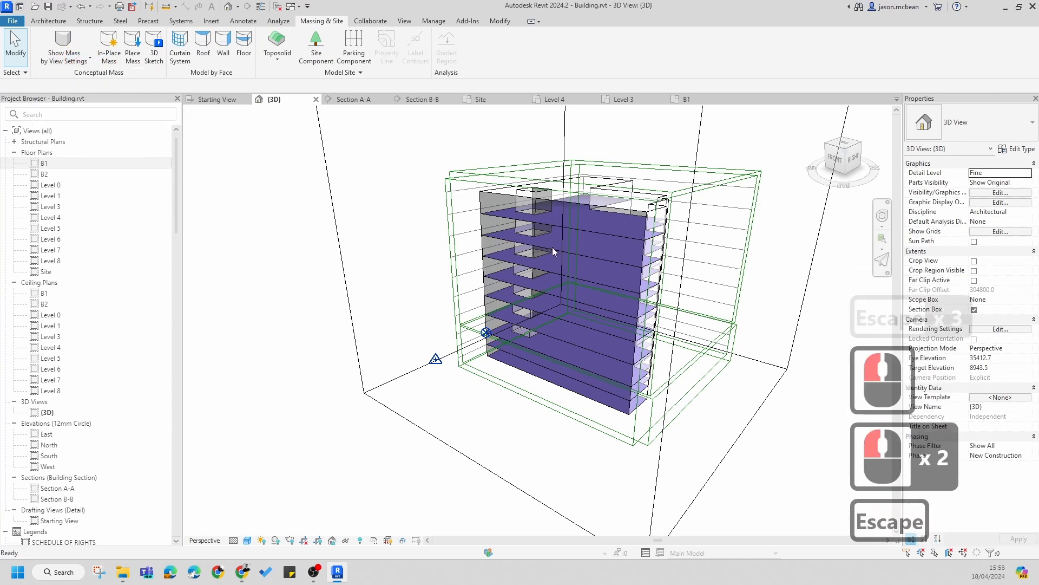
Step: Inspect the concept mass and its mass floors in the 3D view
scroll(645, 213, "up", 4)
left_click(645, 213)
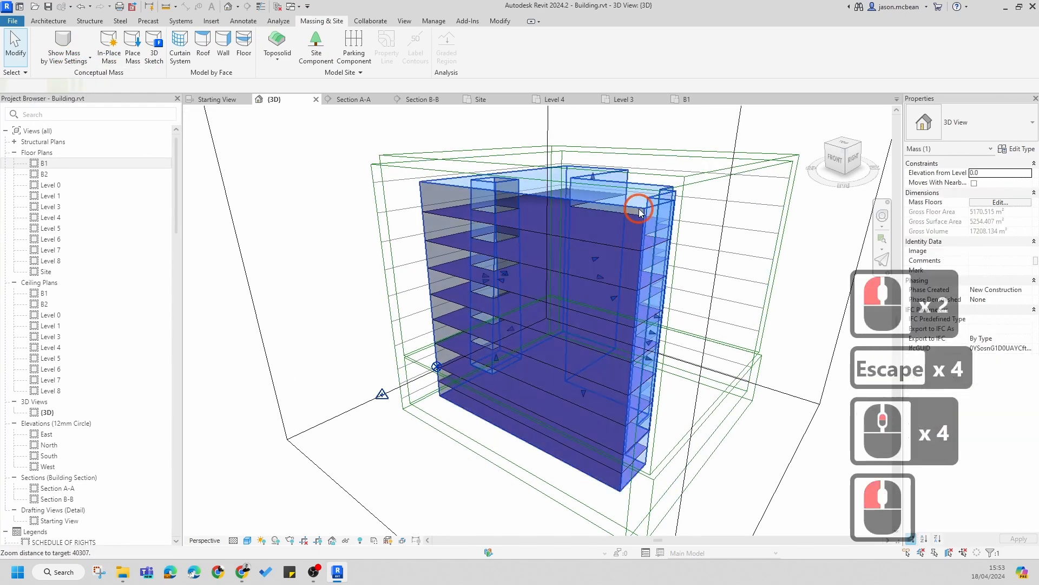
scroll(618, 283, "down", 5)
key("Escape")
scroll(485, 345, "up", 5)
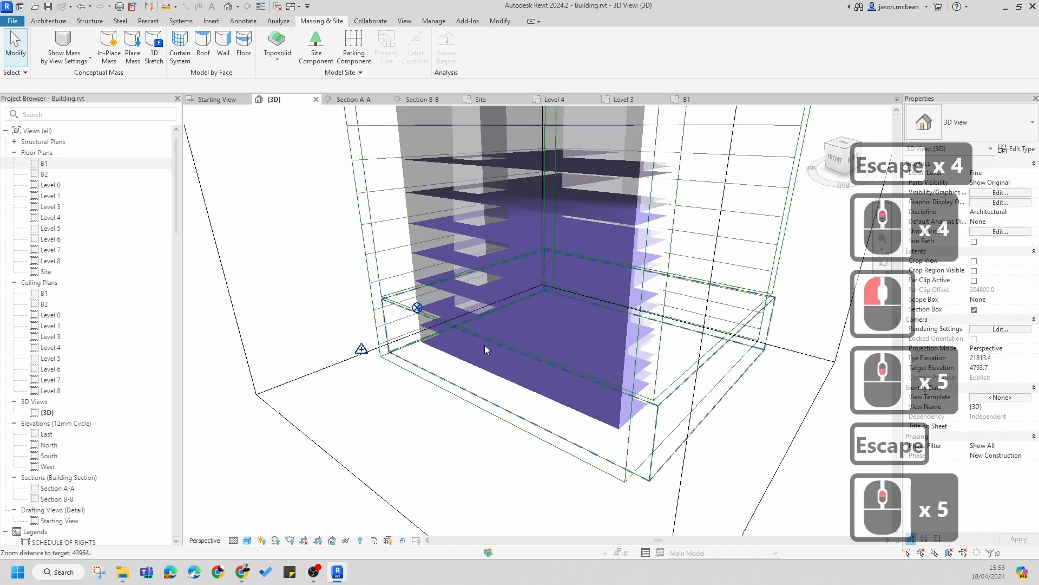
scroll(515, 424, "down", 4)
middle_click_drag(515, 424, 489, 431, "shift")
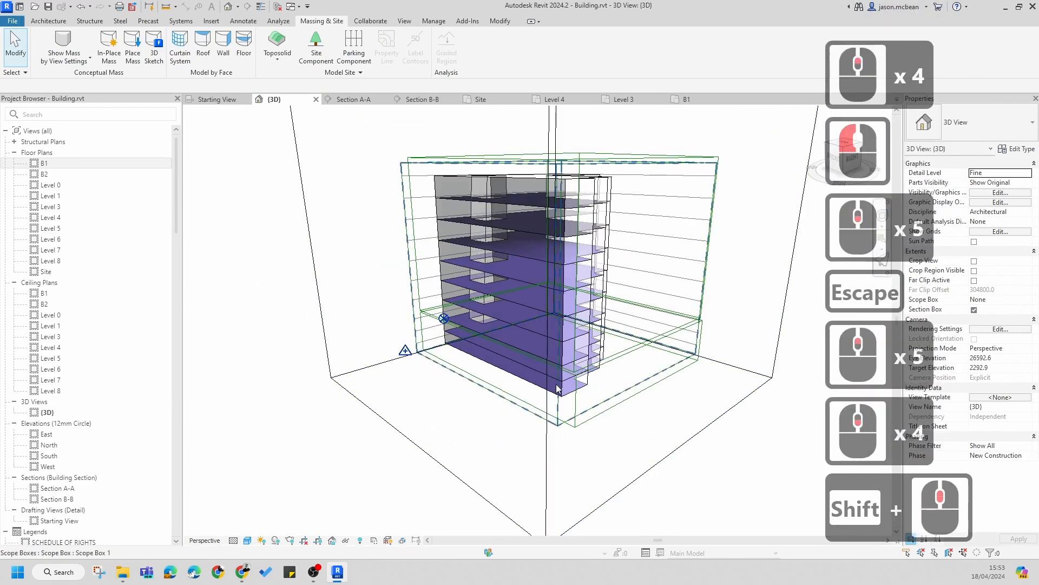
scroll(556, 388, "up", 5)
scroll(479, 361, "down", 1)
scroll(479, 361, "down", 3)
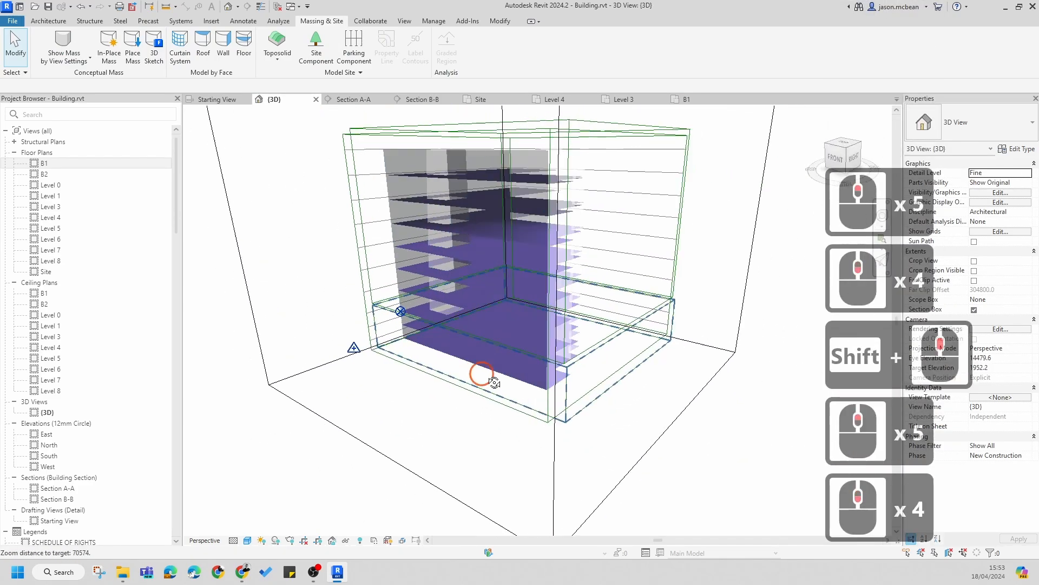
middle_click_drag(480, 441, 512, 380, "shift")
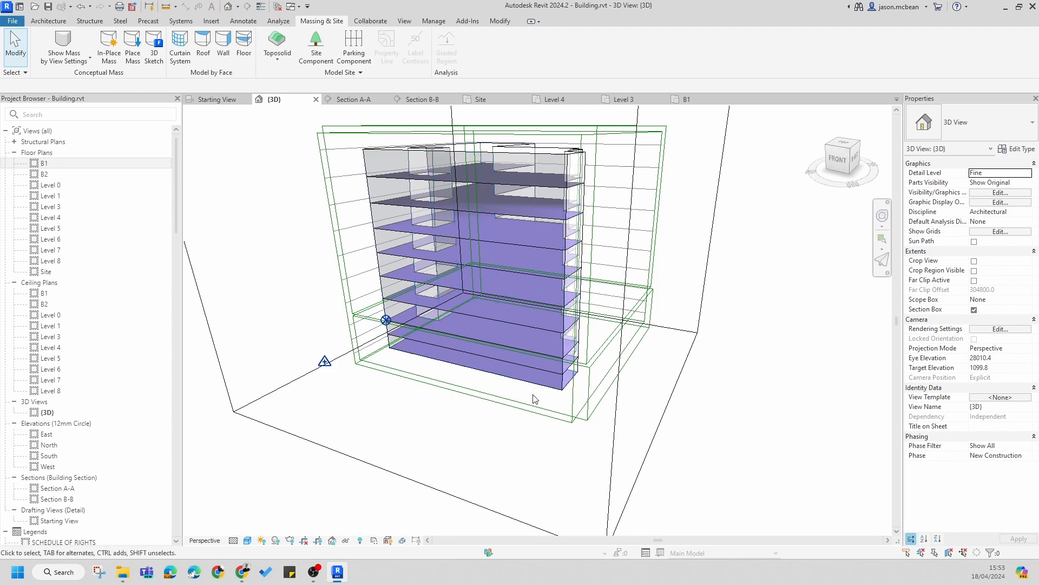
key("Escape")
scroll(508, 366, "up", 6)
scroll(508, 366, "down", 4)
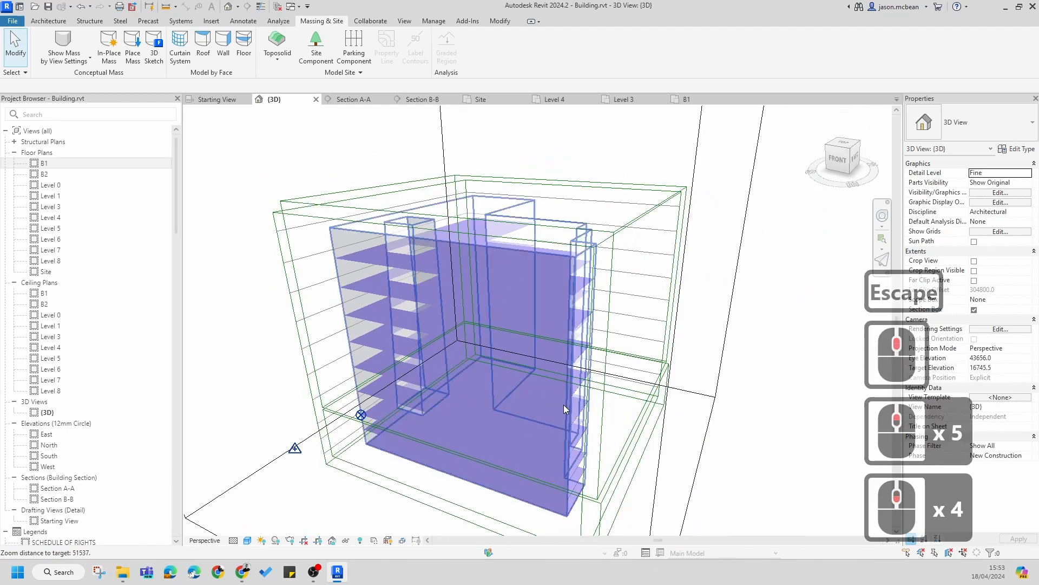
middle_click_drag(563, 404, 536, 400, "shift")
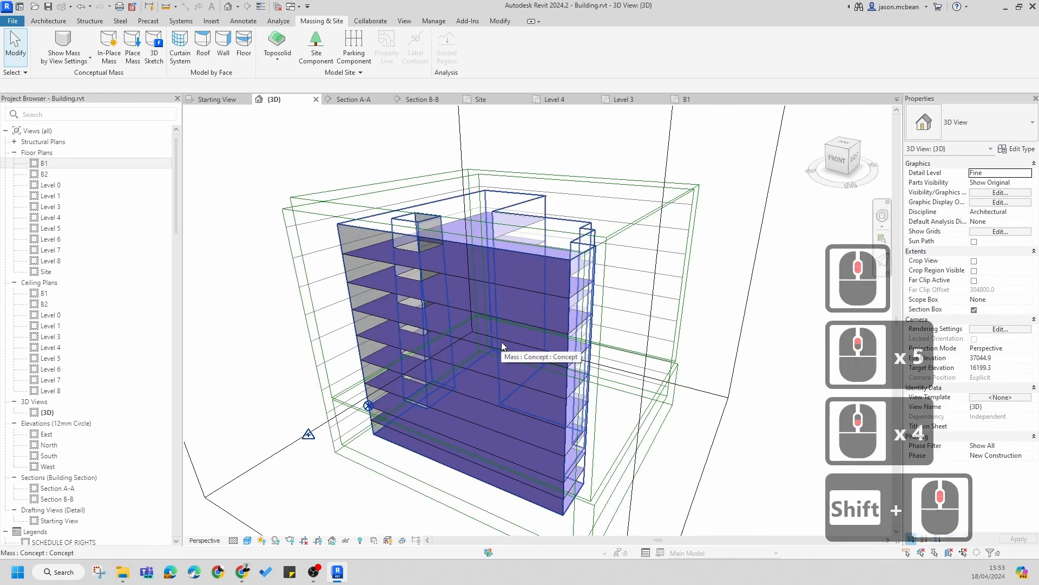
key("Escape")
Step: Use Floor by Face to create 255mm Concrete Slab floors from all the concept mass floors, B1 through the top level
left_click(50, 21)
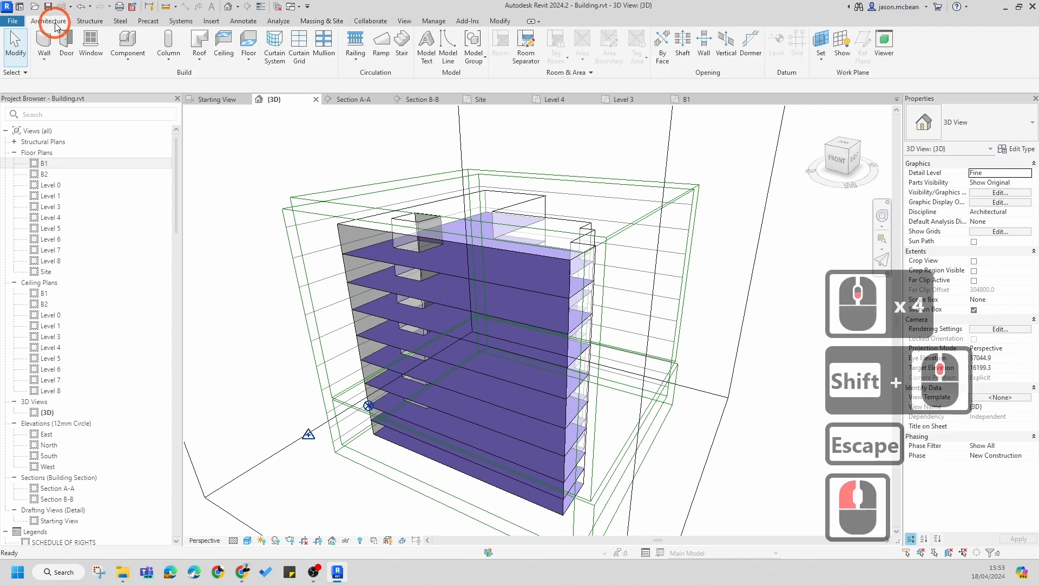
left_click(250, 61)
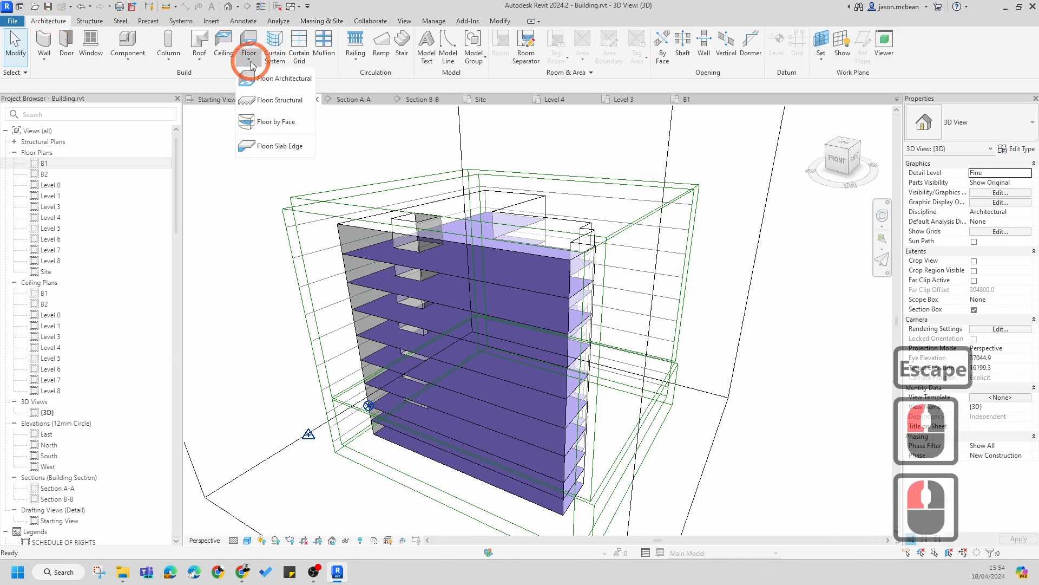
left_click(268, 124)
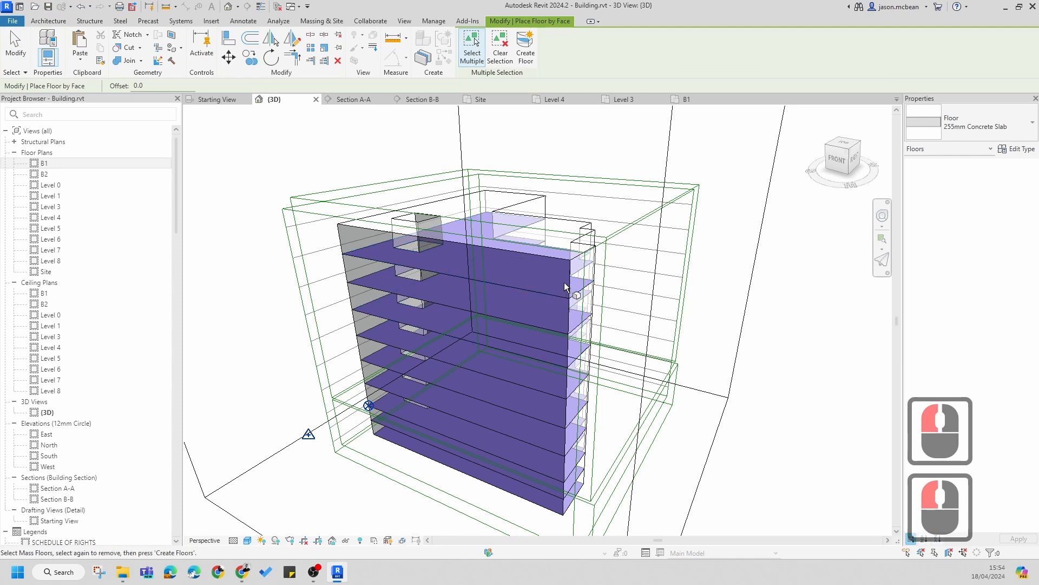
middle_click_drag(646, 361, 575, 302, "shift")
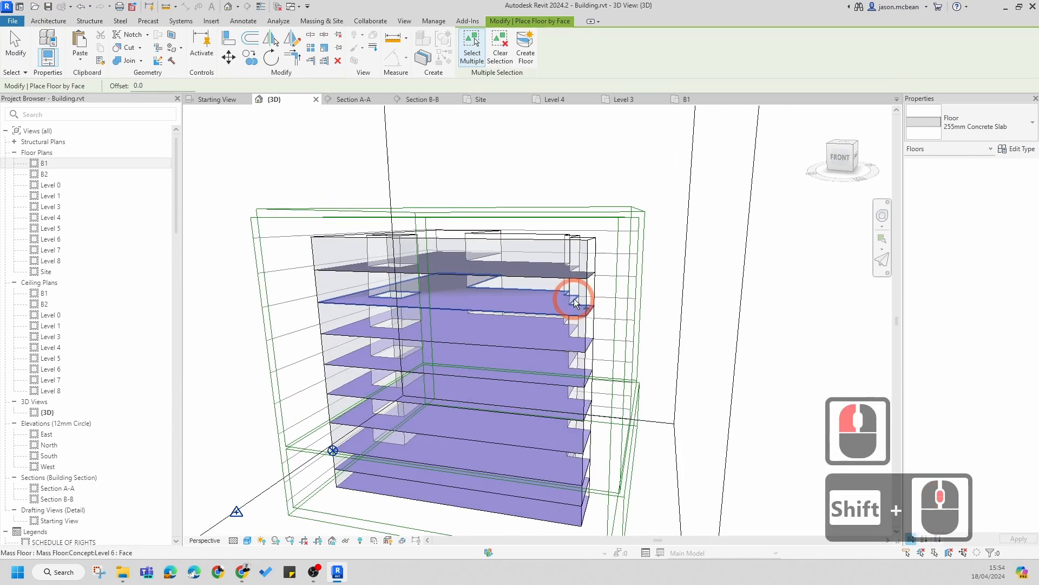
scroll(557, 332, "up", 4)
scroll(547, 444, "up", 6)
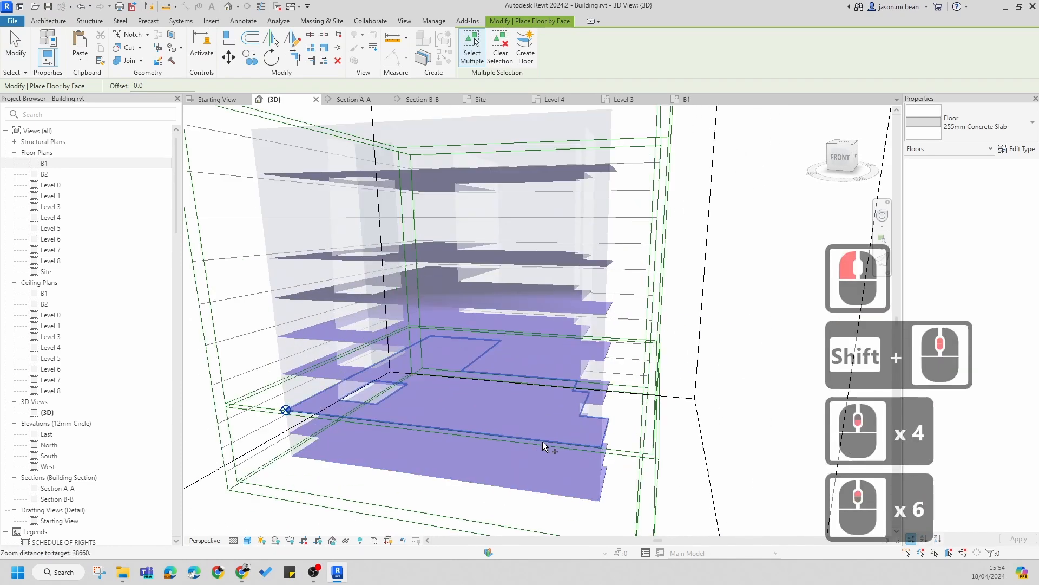
left_click(559, 495)
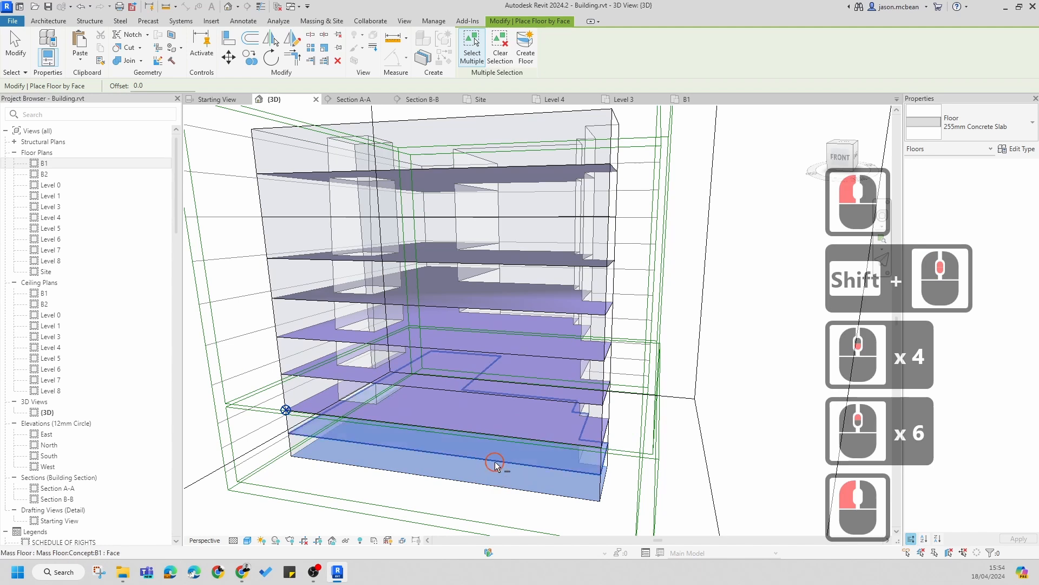
left_click(311, 421)
left_click(305, 372)
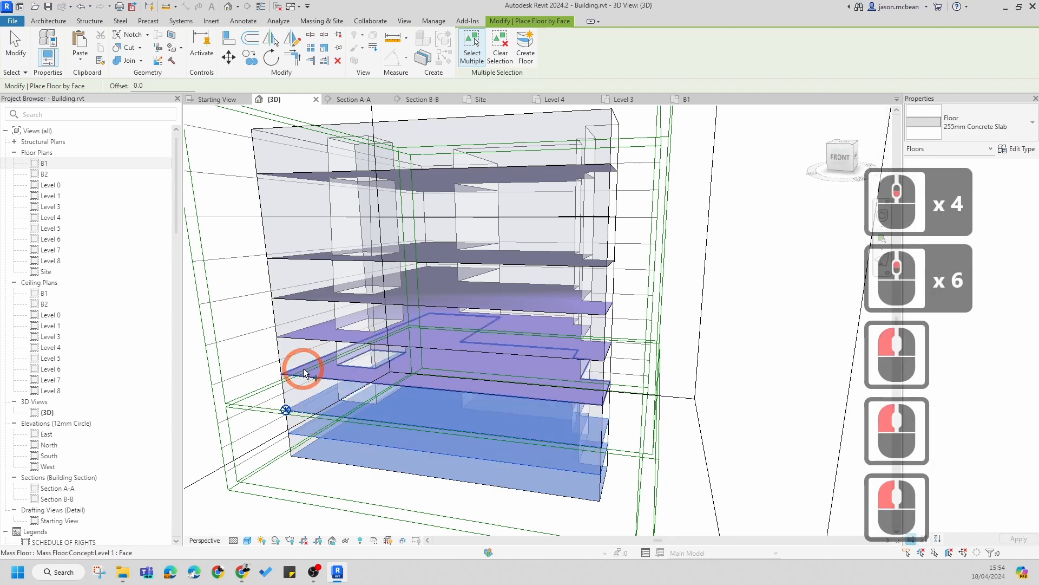
left_click(303, 363)
left_click(303, 342)
left_click(307, 297)
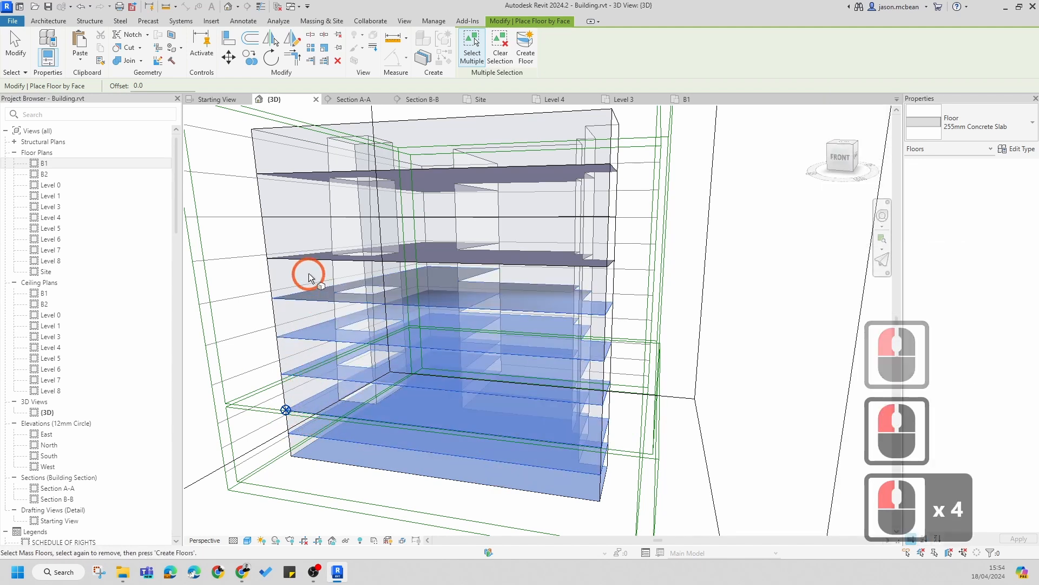
left_click(310, 258)
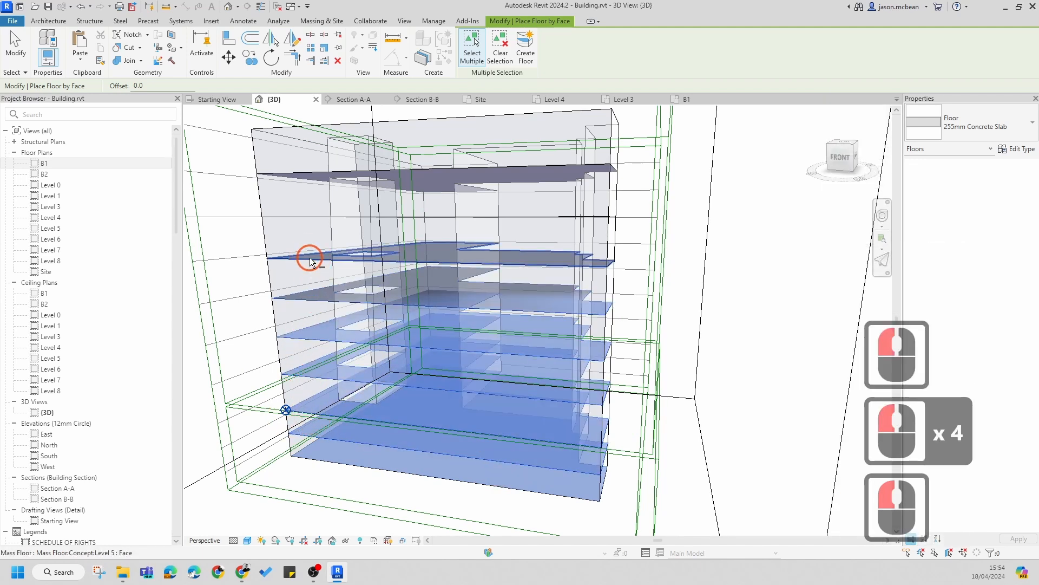
left_click(311, 189)
middle_click_drag(313, 179, 476, 219, "shift")
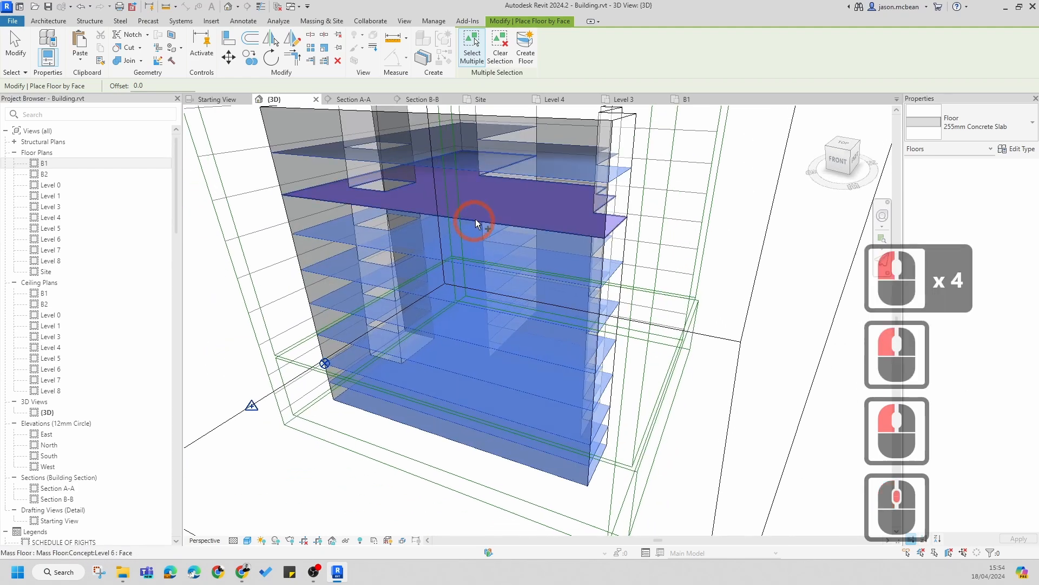
scroll(608, 441, "down", 6)
middle_click_drag(612, 431, 667, 381, "shift")
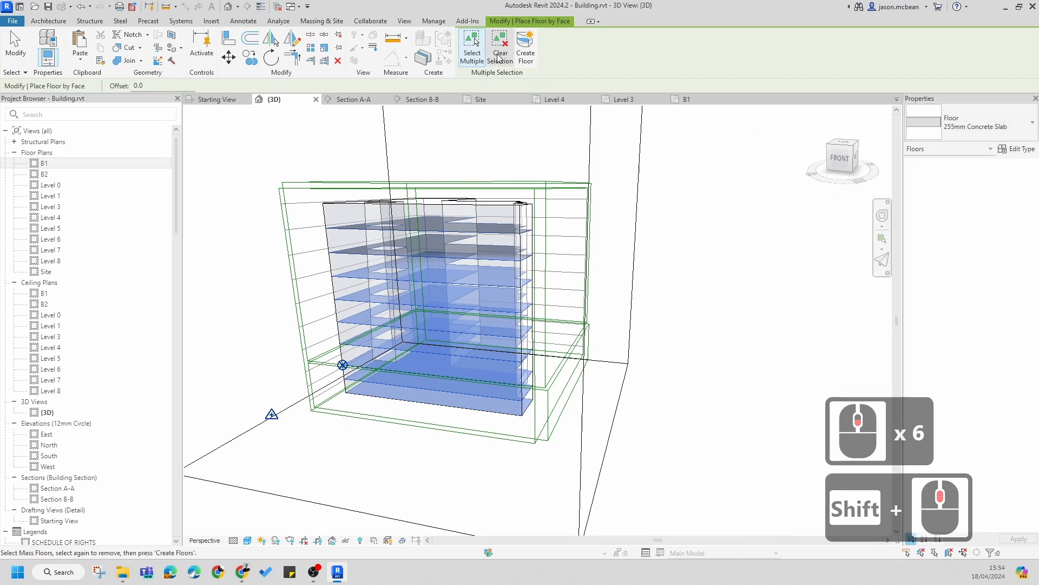
left_click(526, 49)
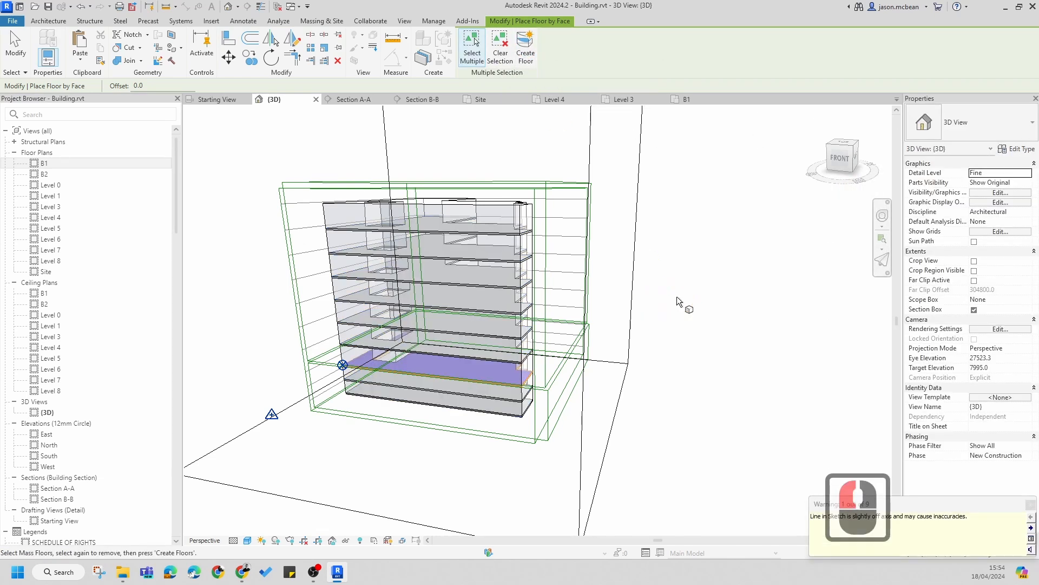
left_click(710, 295)
scroll(530, 385, "up", 6)
key("Escape")
key("Escape")
key("Escape")
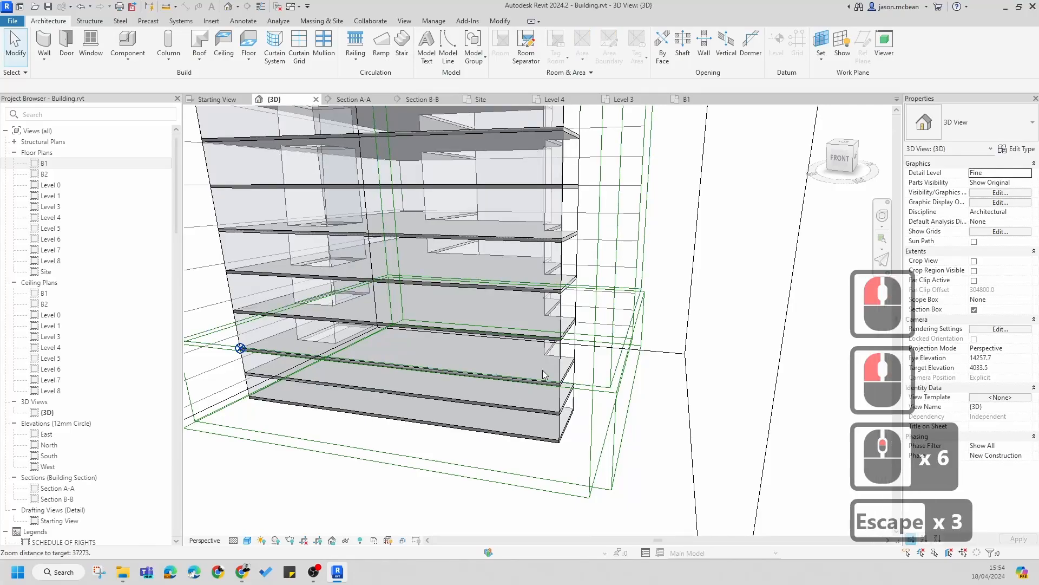
Step: Hide the Mass category in the 3D view's visibility/graphic overrides so only the new floors show
scroll(558, 389, "down", 7)
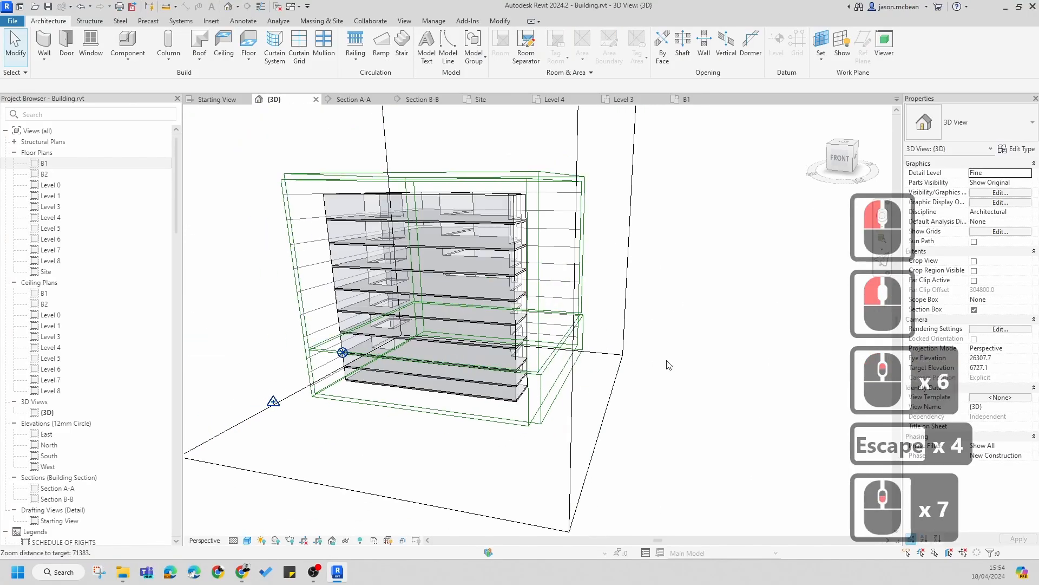
middle_click_drag(668, 362, 513, 280, "shift")
scroll(617, 362, "up", 6)
scroll(612, 303, "up", 4)
scroll(611, 303, "down", 2)
middle_click_drag(525, 317, 558, 302, "shift")
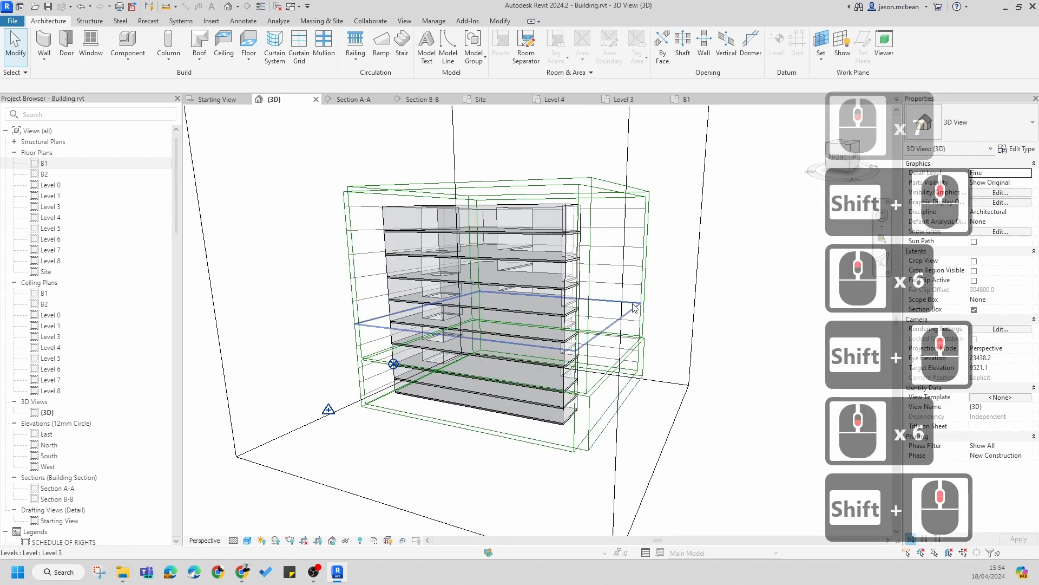
key("v")
key("g")
left_click(325, 363)
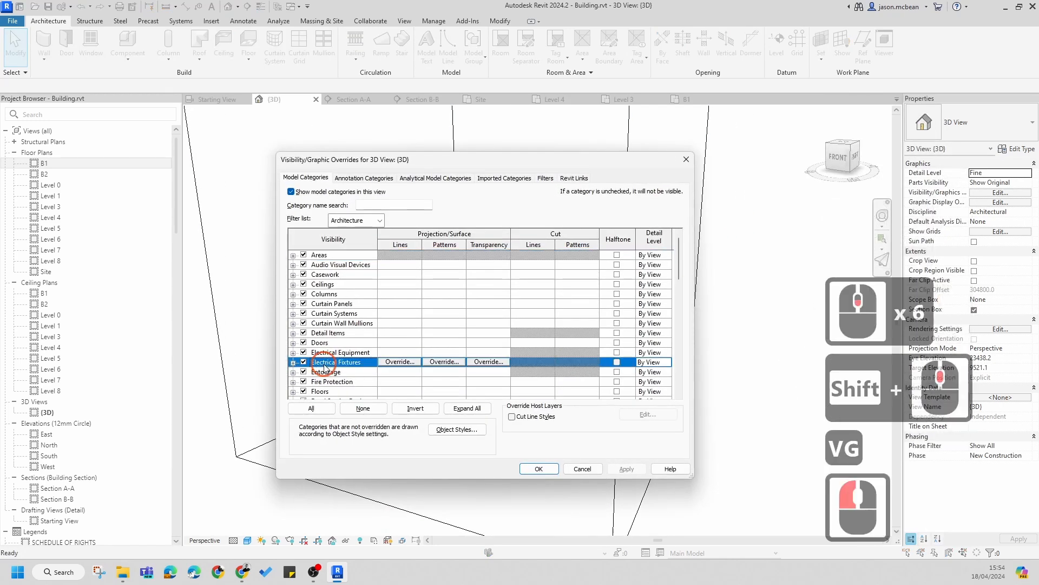
scroll(358, 357, "down", 10)
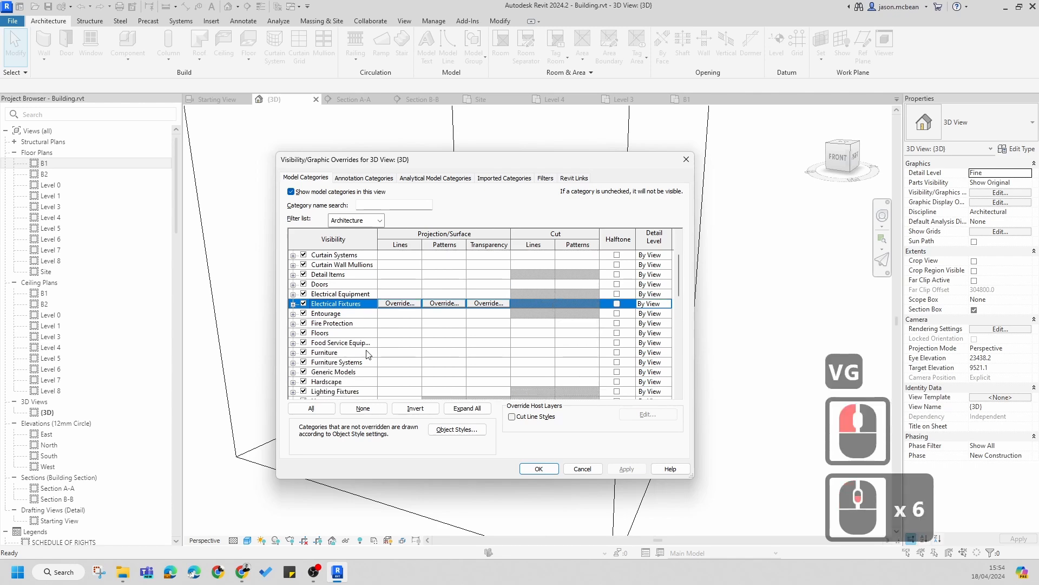
left_click(306, 373)
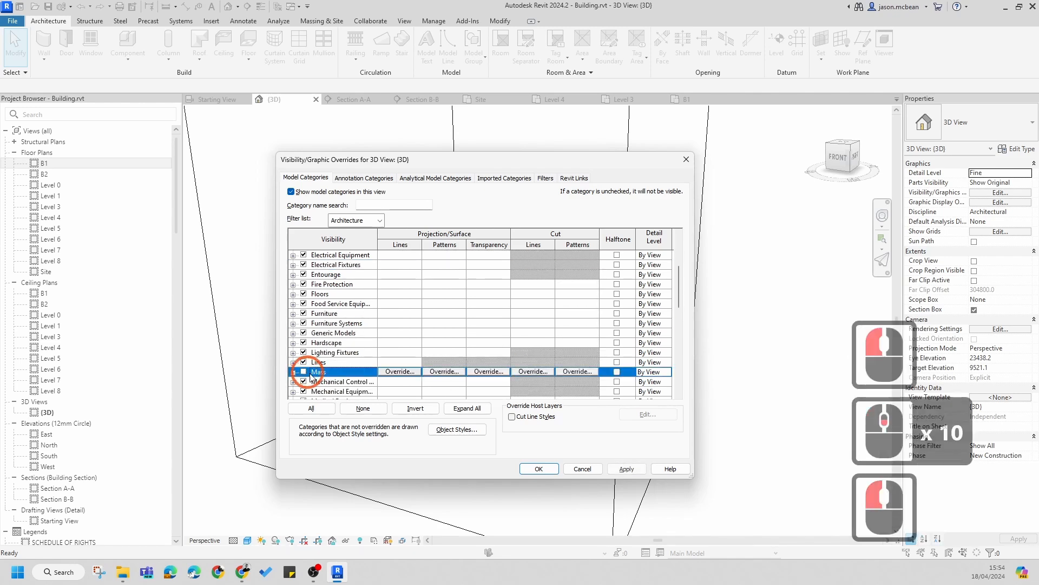
left_click(625, 469)
left_click(539, 469)
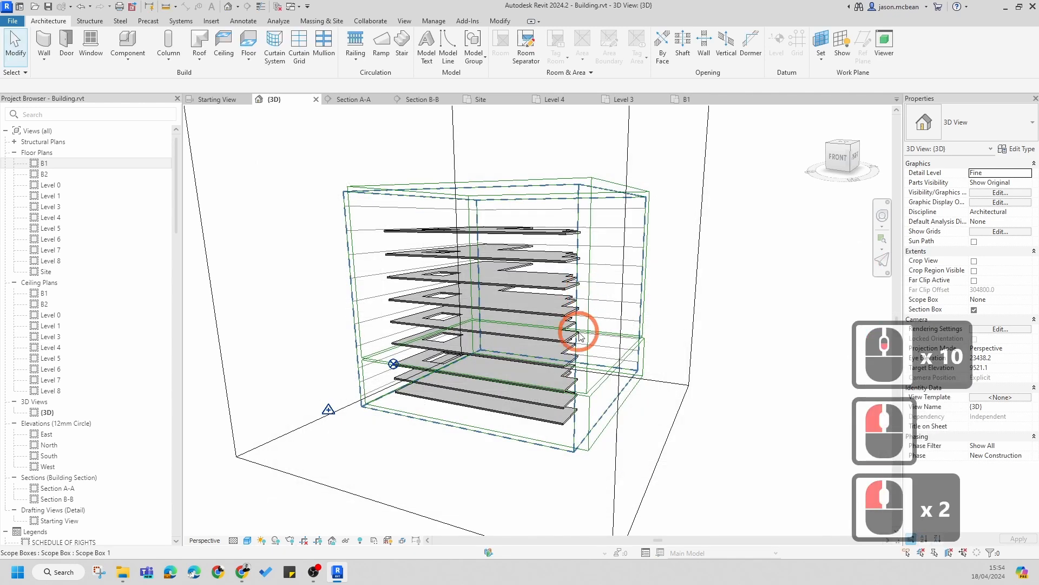
Step: Inspect the new floors in the 3D view, selecting one to check its properties
scroll(560, 350, "up", 7)
left_click(559, 348)
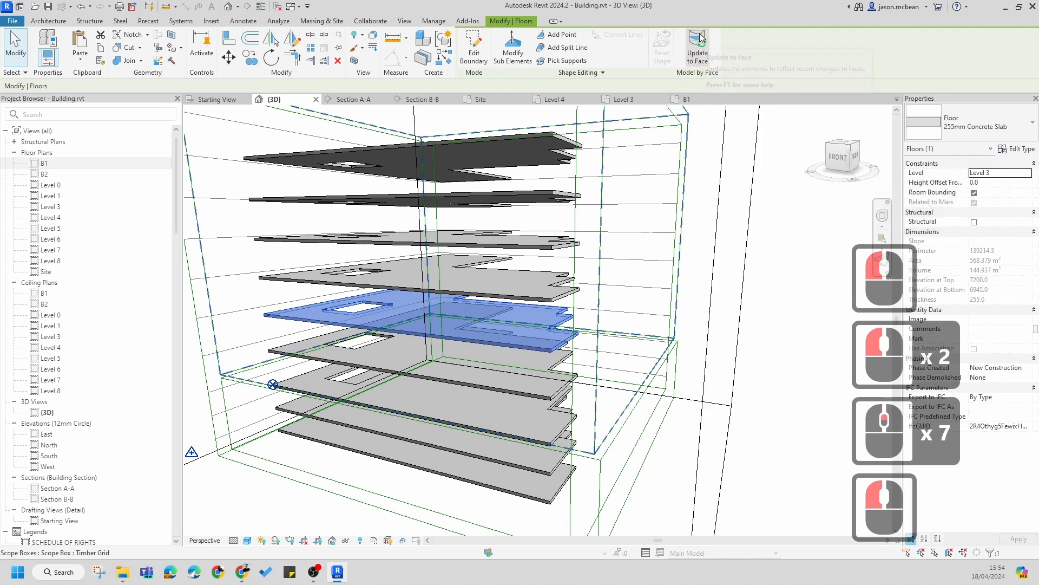
scroll(698, 390, "down", 4)
middle_click_drag(698, 412, 729, 368, "shift")
left_click(743, 403)
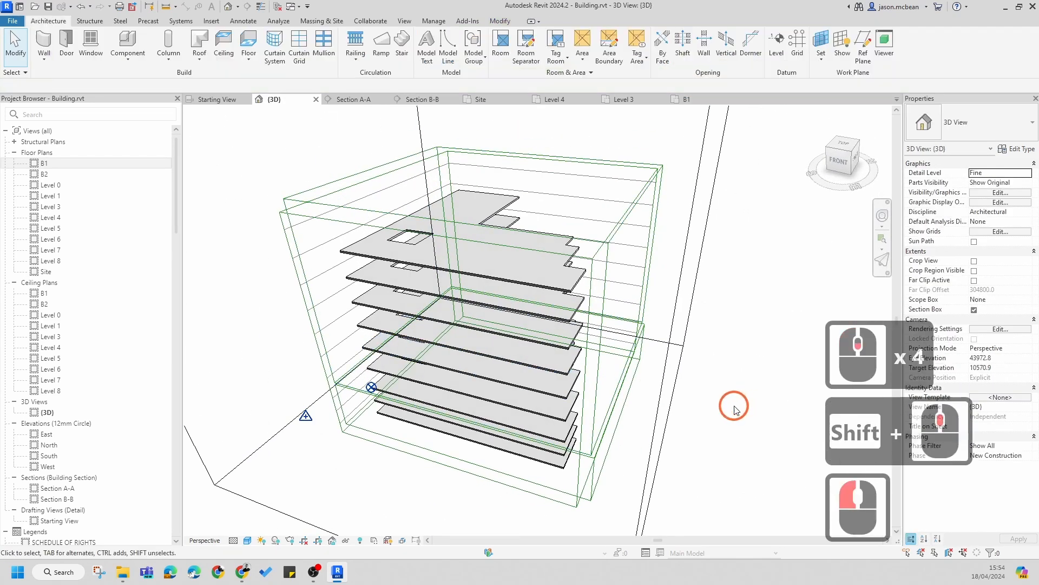
middle_click_drag(733, 404, 658, 361, "shift")
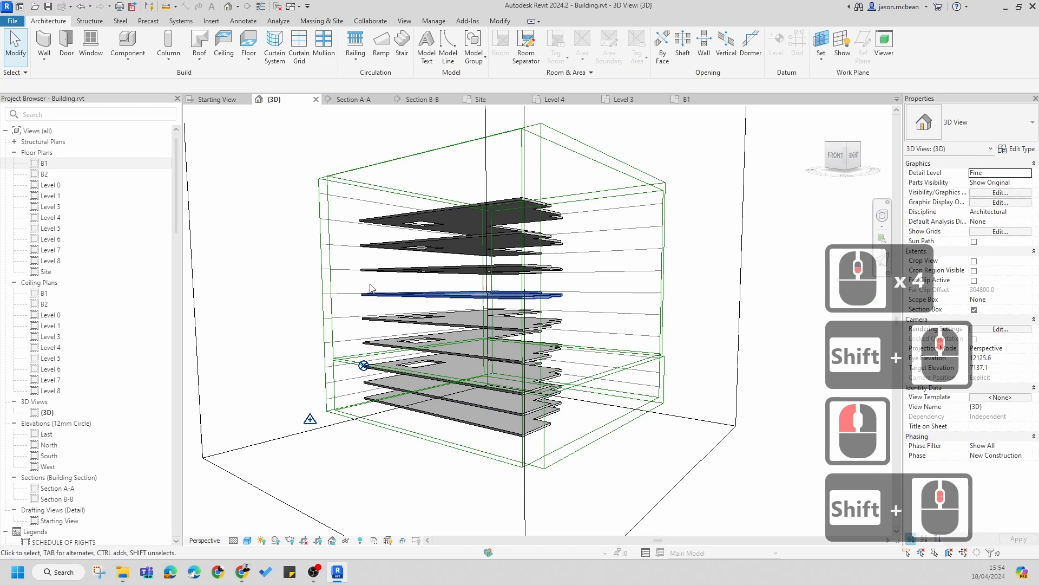
Step: Review the new floors in the North elevation and in Sections A-A and B-B
double_click(49, 444)
scroll(519, 332, "up", 7)
scroll(519, 331, "up", 7)
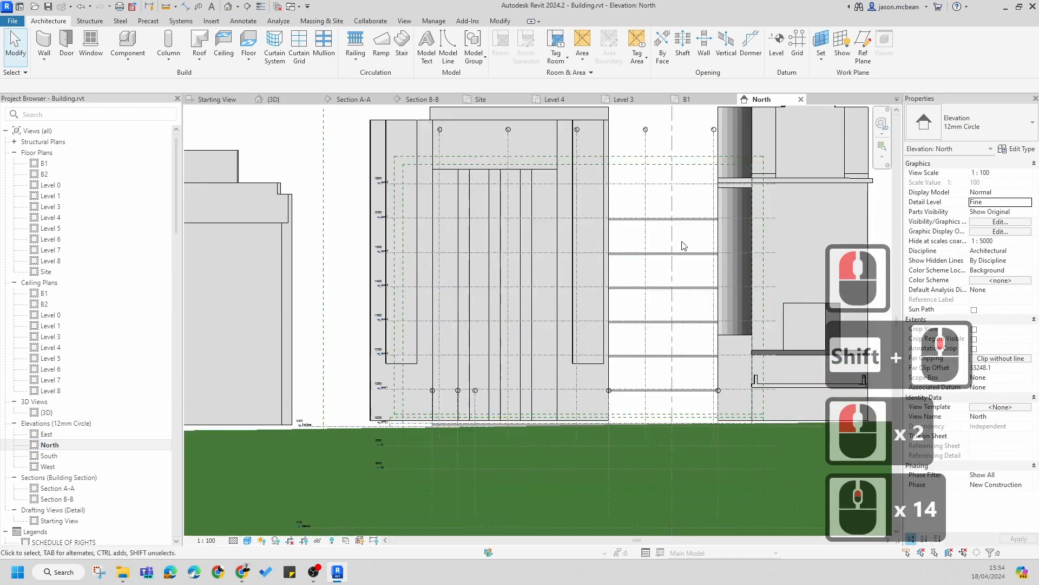
key("Escape")
scroll(685, 234, "up", 6)
scroll(684, 329, "down", 5)
scroll(598, 420, "up", 1)
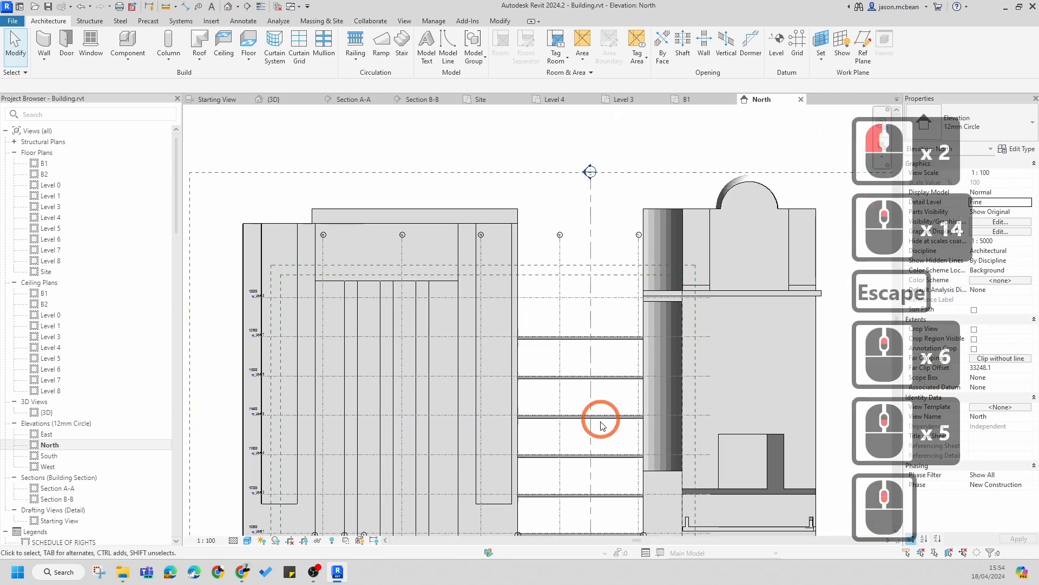
key("Escape")
double_click(58, 488)
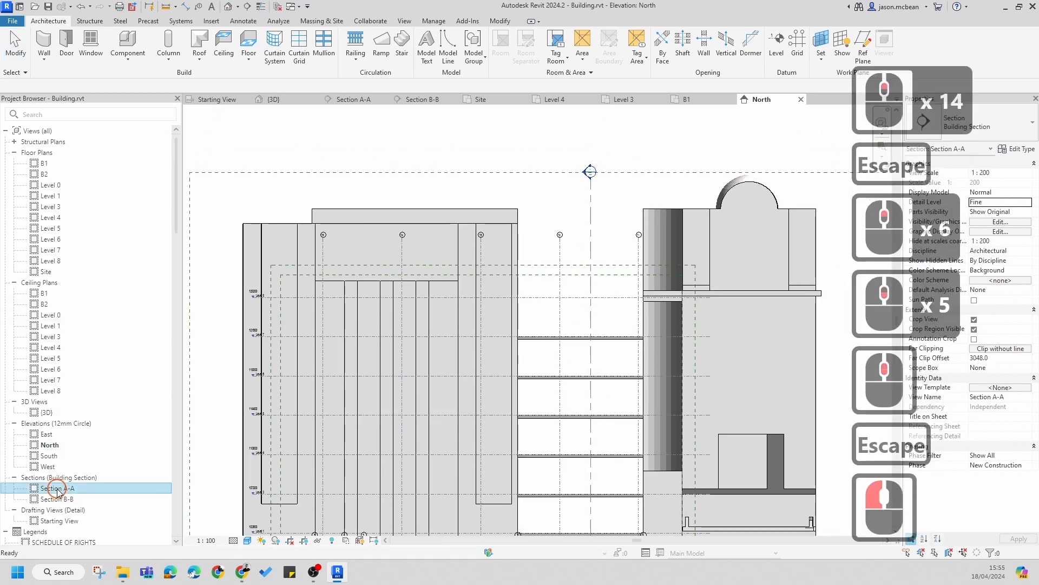
scroll(541, 372, "up", 3)
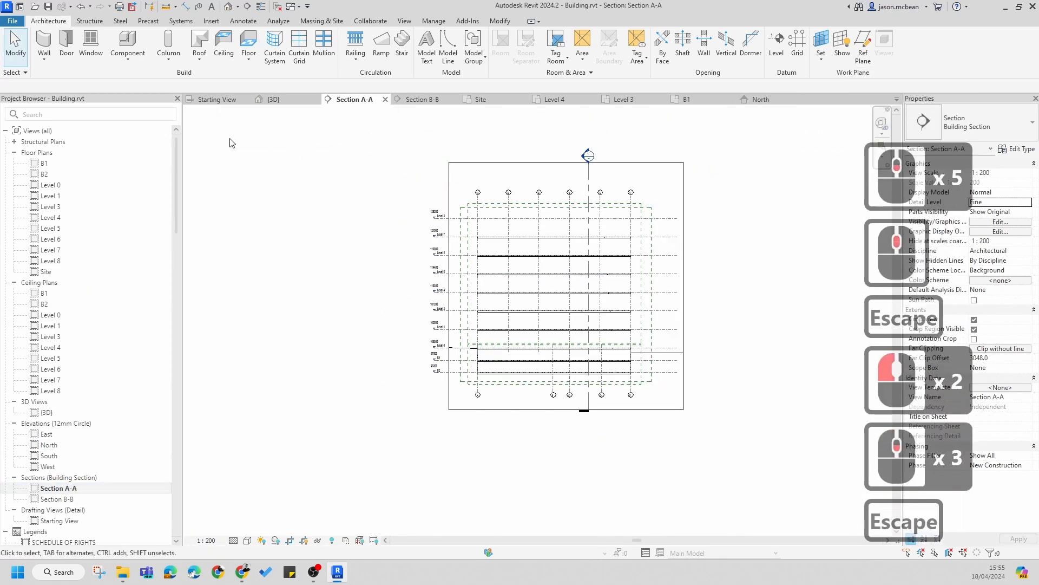
key("Escape")
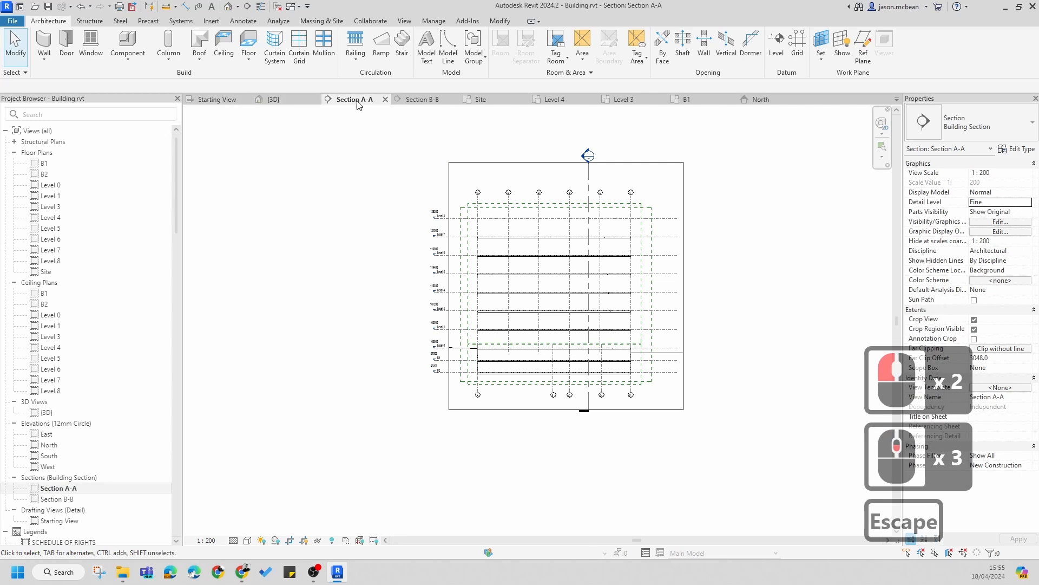
left_click(433, 101)
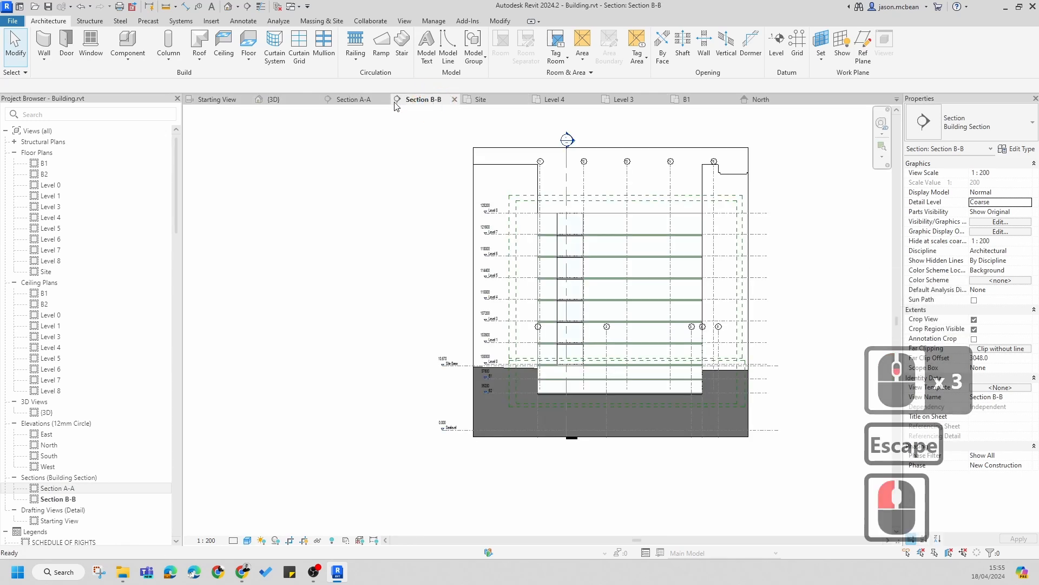
key("Escape")
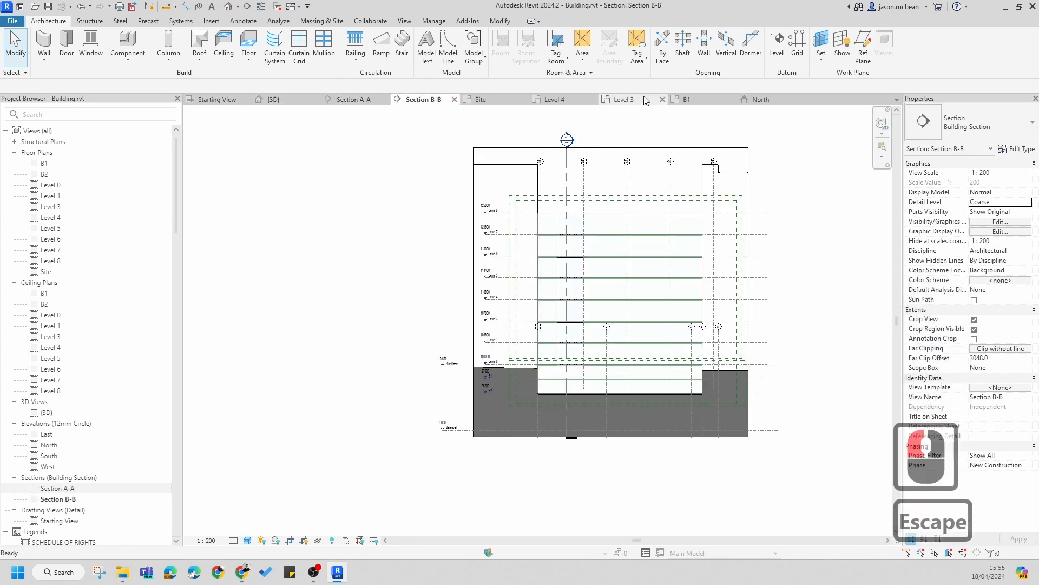
Step: Open Section A-A from its section mark on the Site plan and examine the floors against the levels
double_click(46, 271)
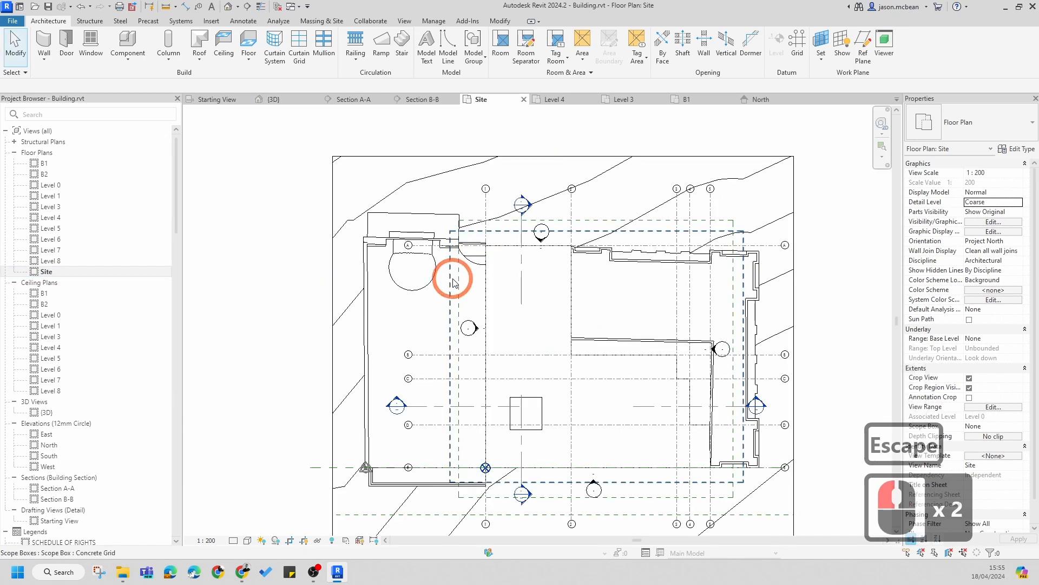
left_click(533, 205)
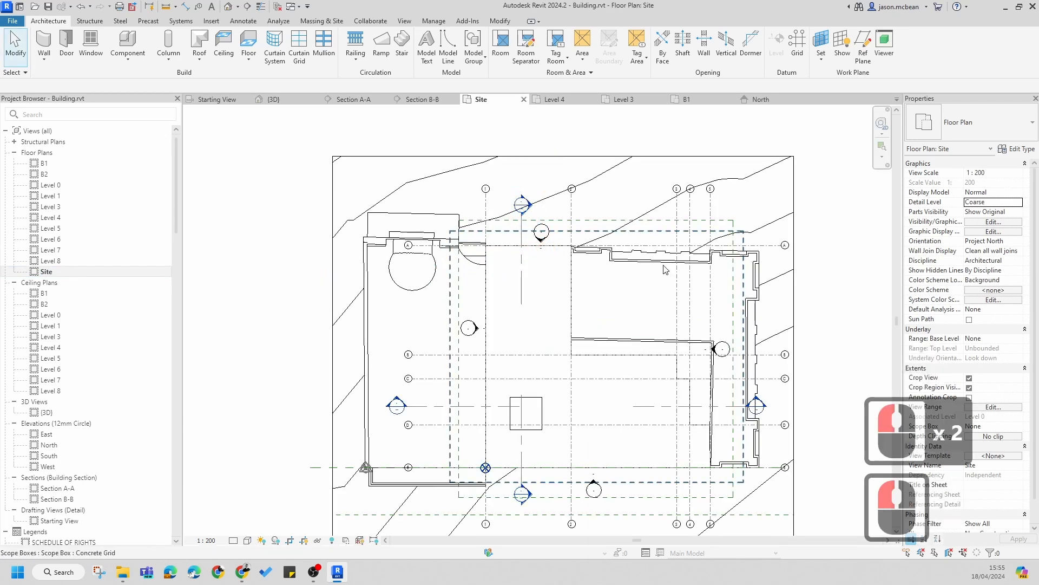
scroll(989, 327, "down", 3)
key("Escape")
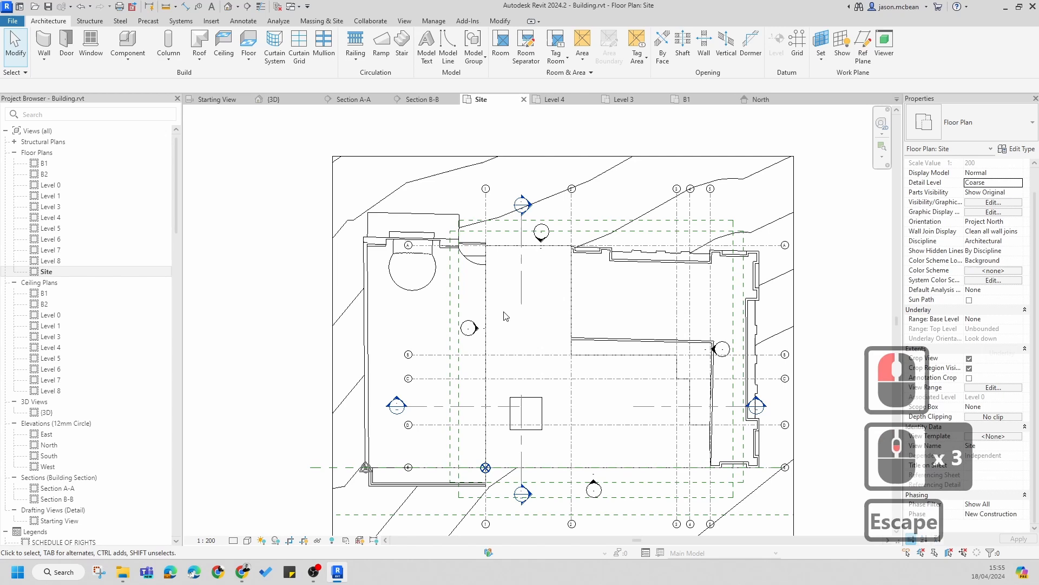
left_click(520, 284)
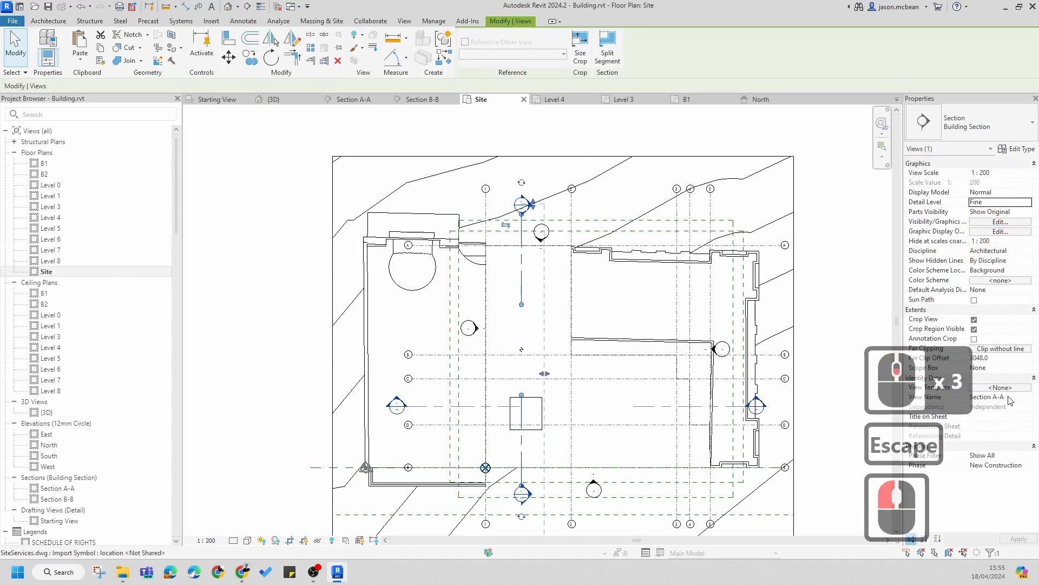
key("Escape")
double_click(528, 205)
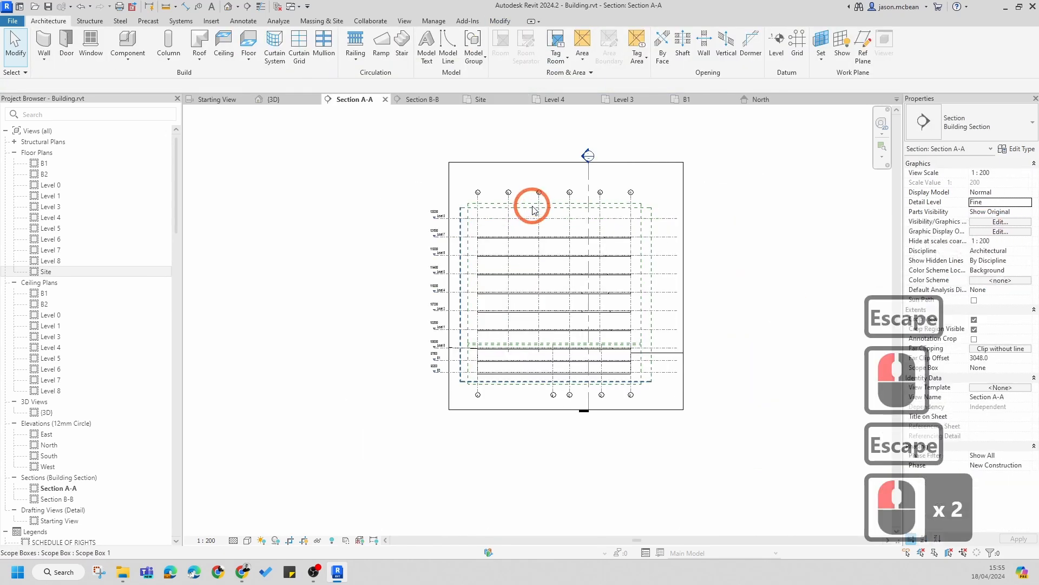
middle_click(585, 340)
scroll(585, 336, "up", 4)
middle_click_drag(527, 196, 527, 147)
scroll(514, 295, "down", 1)
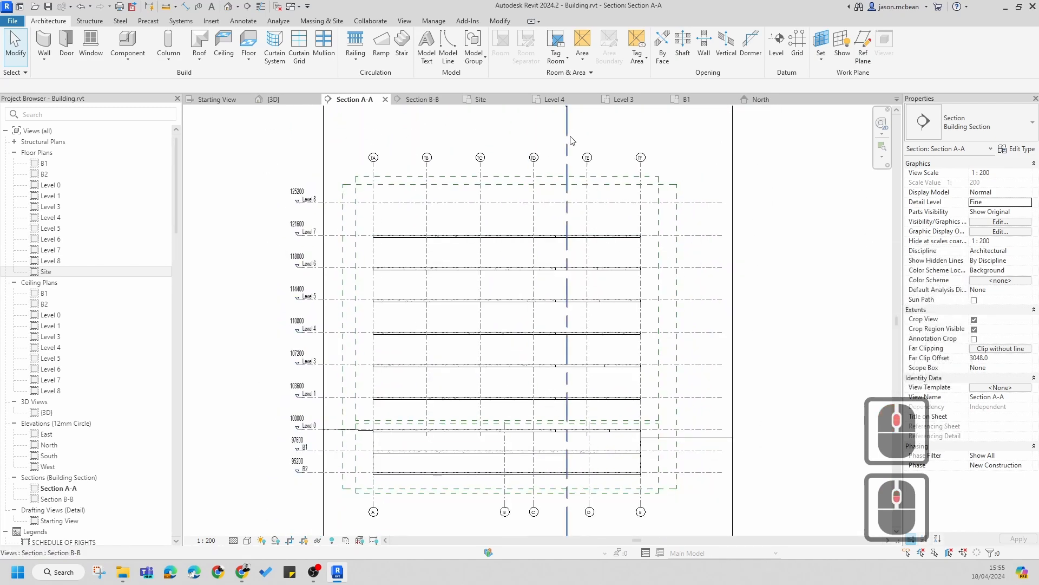
Step: Hide the Sections annotation category in Section A-A's visibility/graphic overrides
key("v")
key("g")
left_click(372, 179)
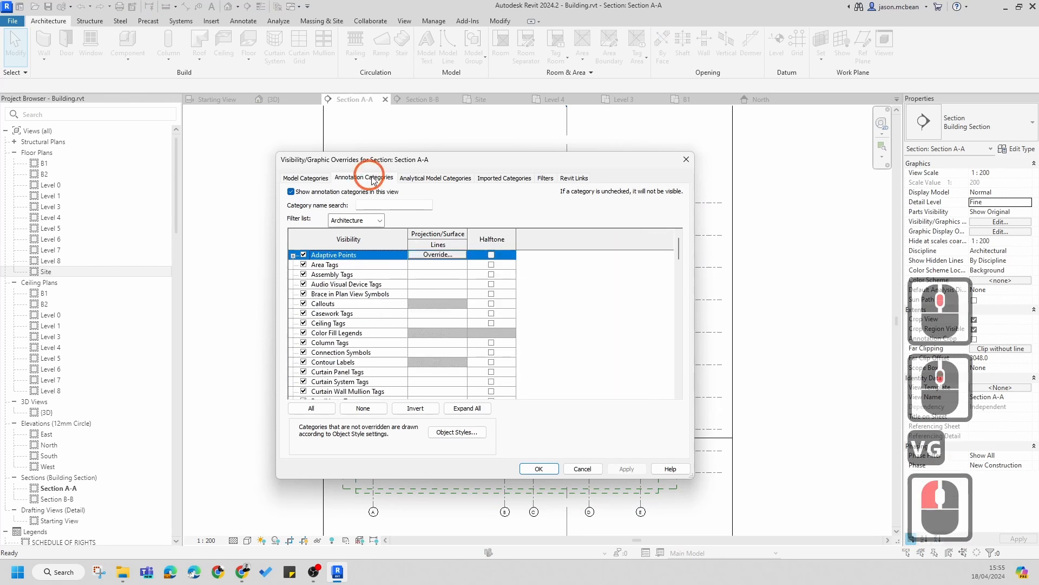
left_click(347, 323)
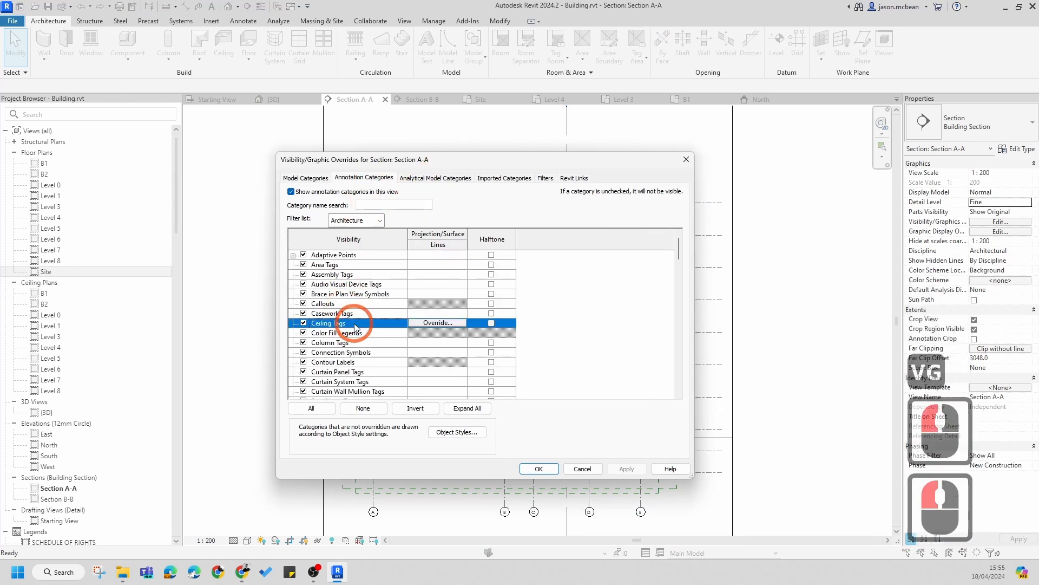
key("s")
scroll(338, 375, "down", 5)
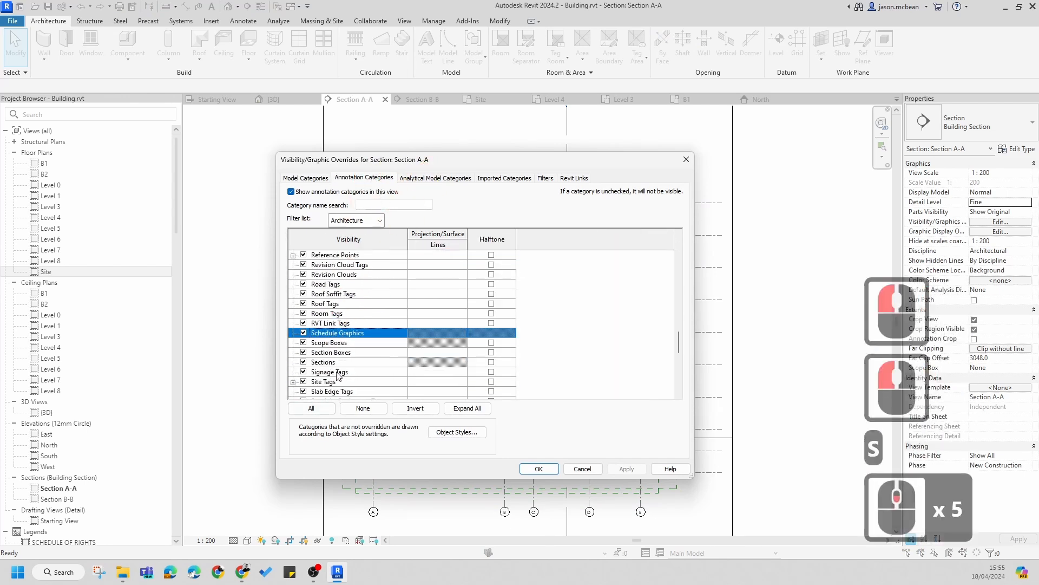
left_click(303, 362)
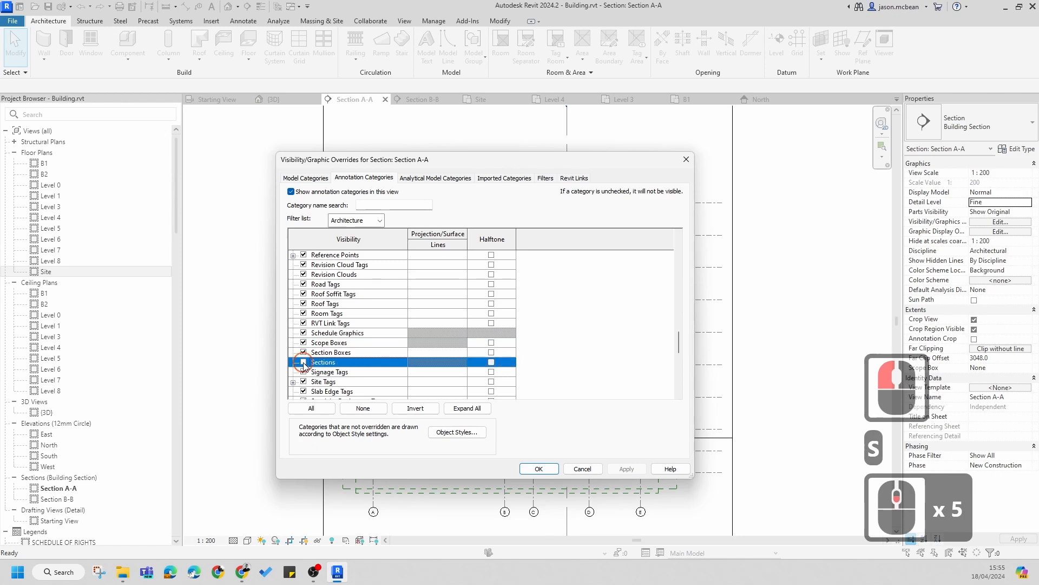
left_click(626, 468)
left_click(547, 470)
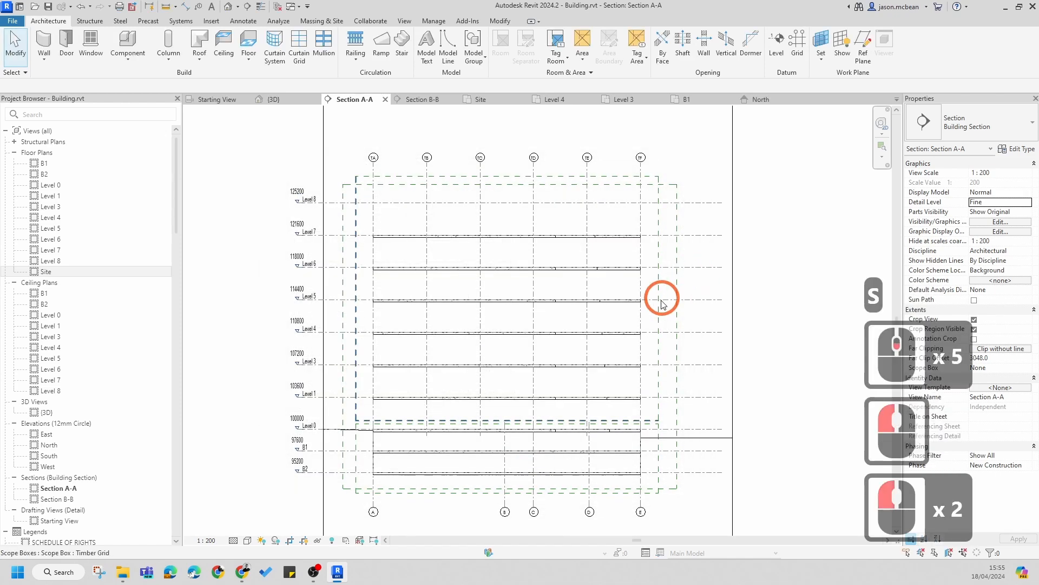
Step: Zoom and pan through Section A-A to examine the basement and ground floor slabs
key("Escape")
scroll(432, 359, "up", 6)
middle_click_drag(578, 363, 611, 311)
scroll(425, 387, "up", 5)
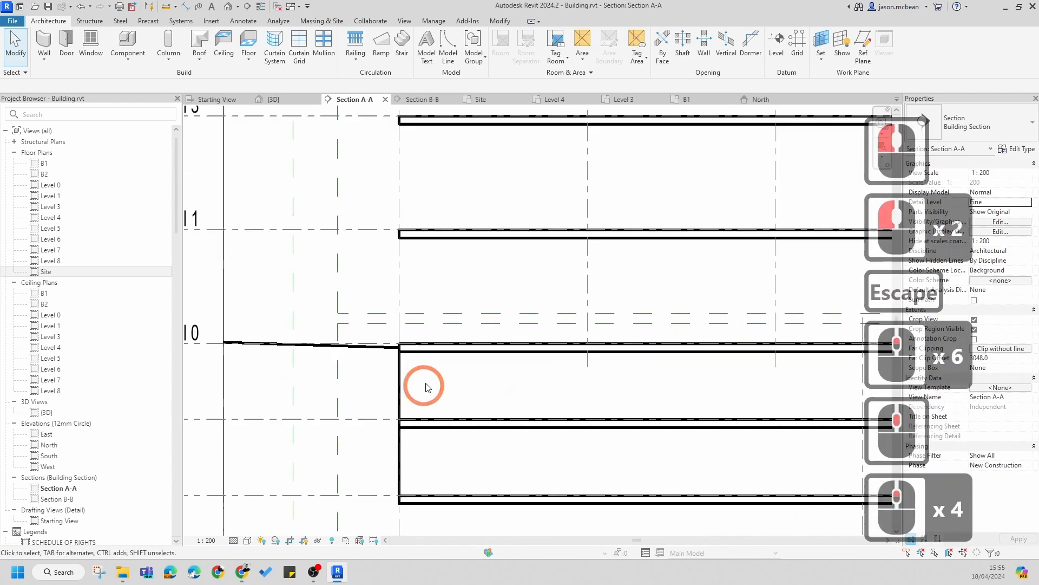
scroll(420, 359, "down", 5)
middle_click_drag(722, 351, 423, 319)
scroll(757, 329, "down", 1)
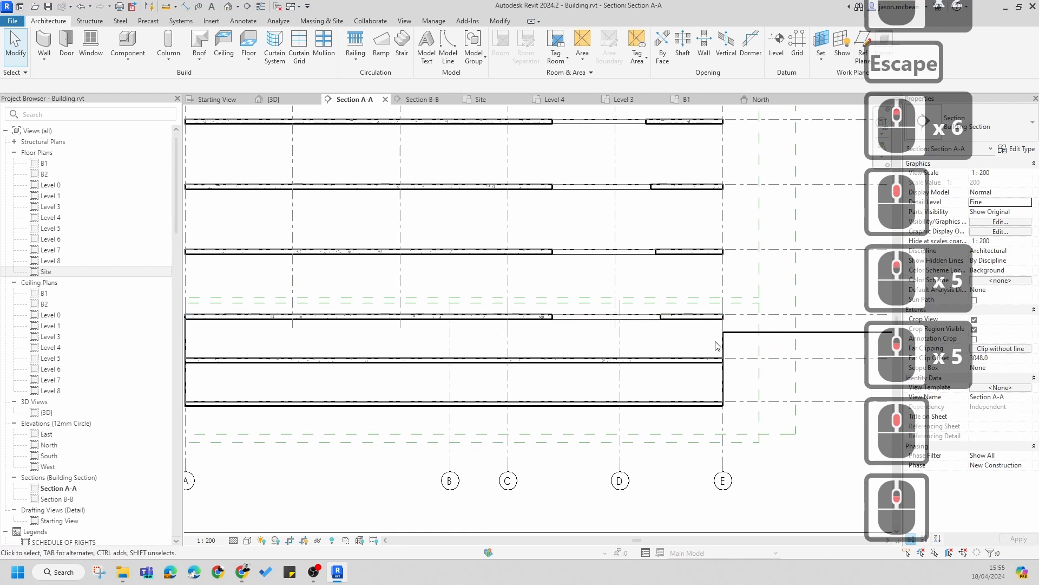
scroll(725, 340, "down", 3)
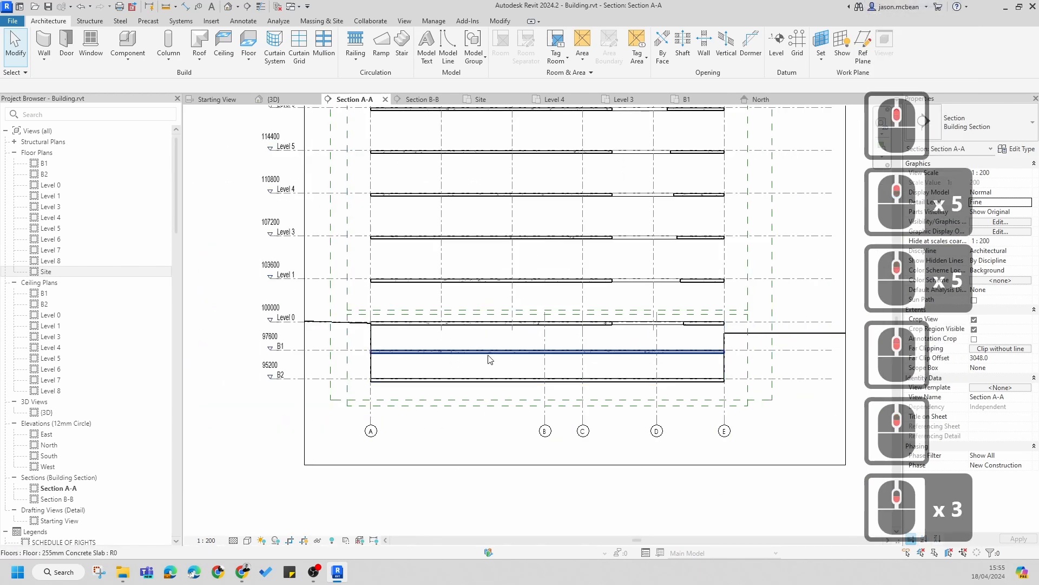
scroll(488, 359, "up", 3)
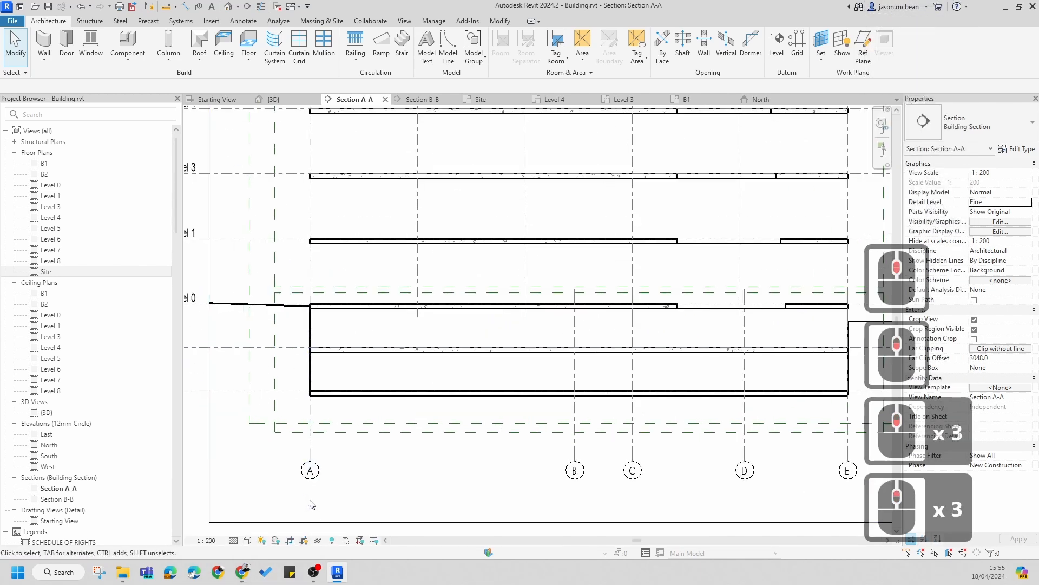
left_click(242, 570)
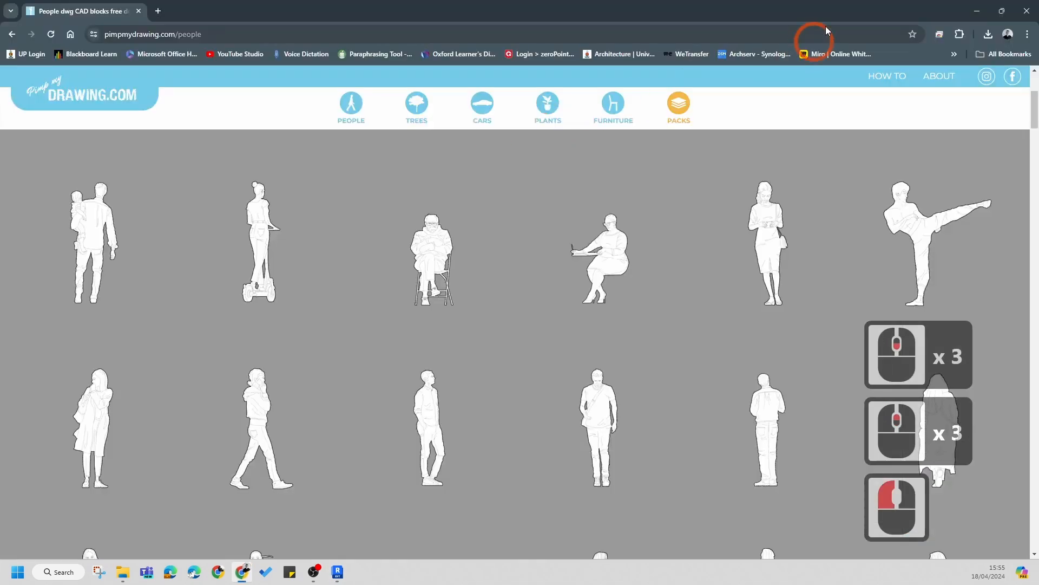
left_click(1020, 11)
left_click(494, 272)
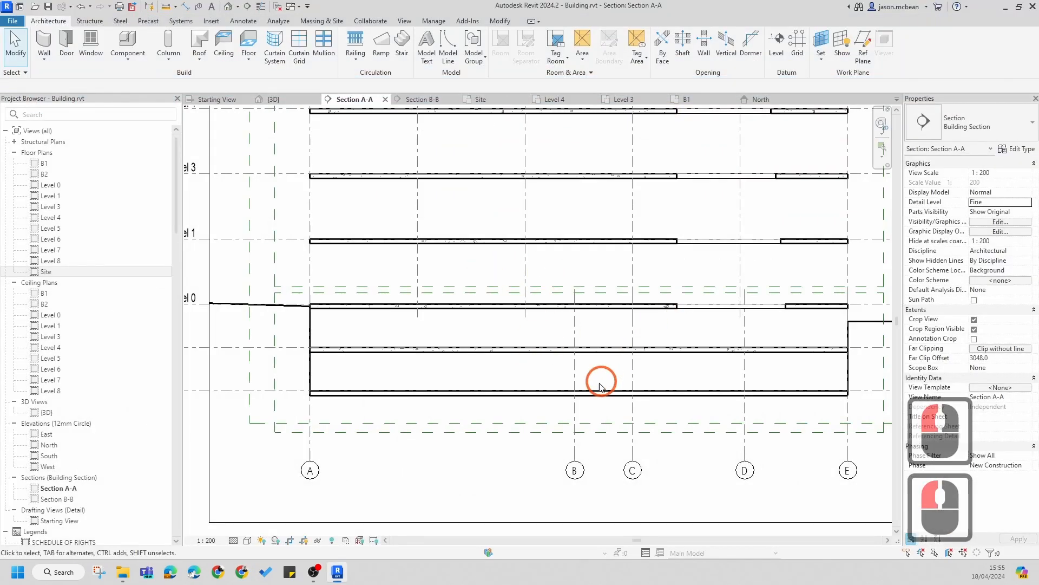
middle_click(421, 489)
Step: Try the Coarse detail level in Section A-A, then return to Fine detail and Hidden Line style
left_click(248, 540)
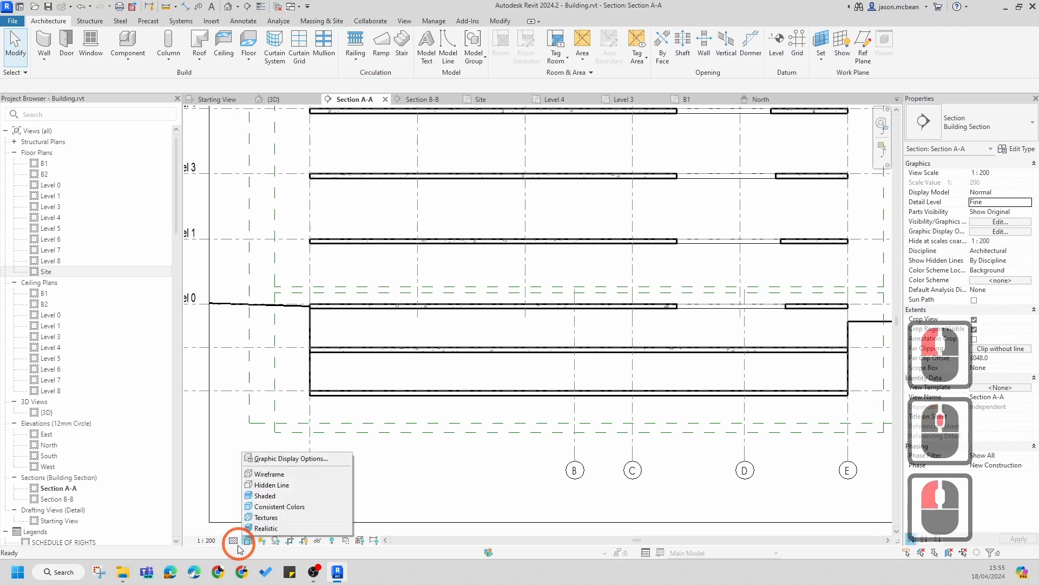
left_click(233, 541)
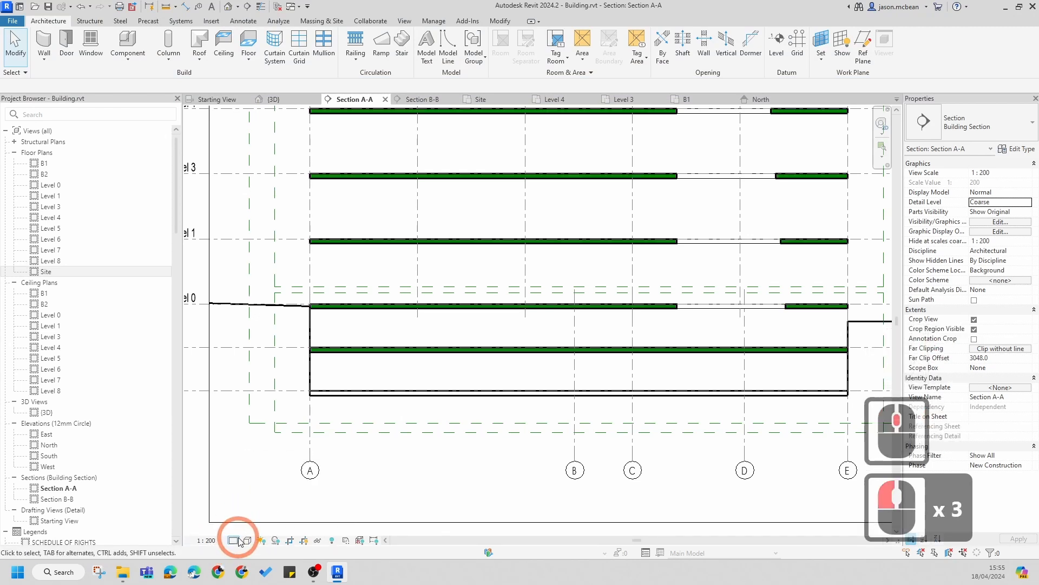
left_click(207, 540)
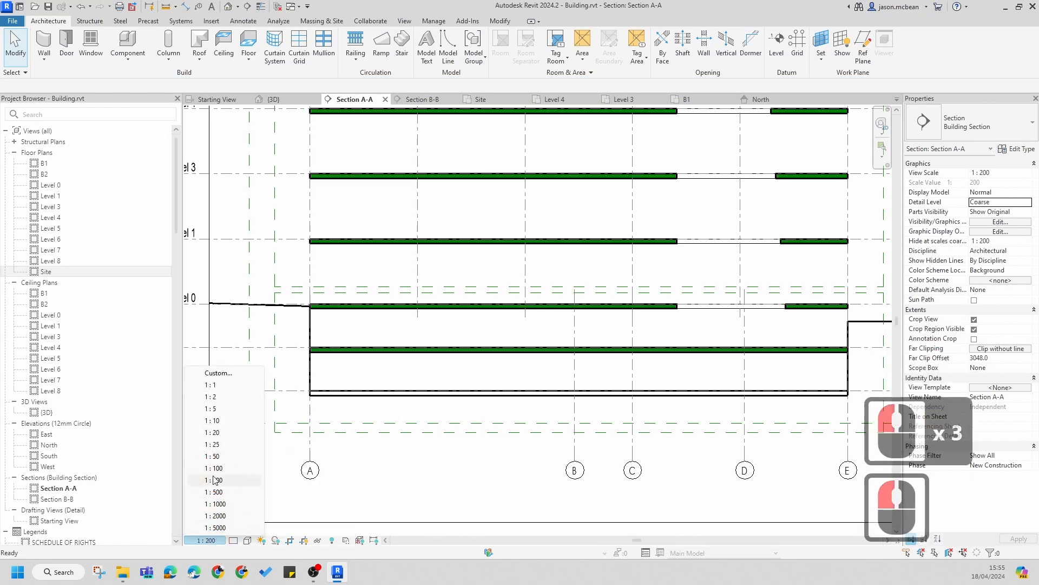
left_click(205, 540)
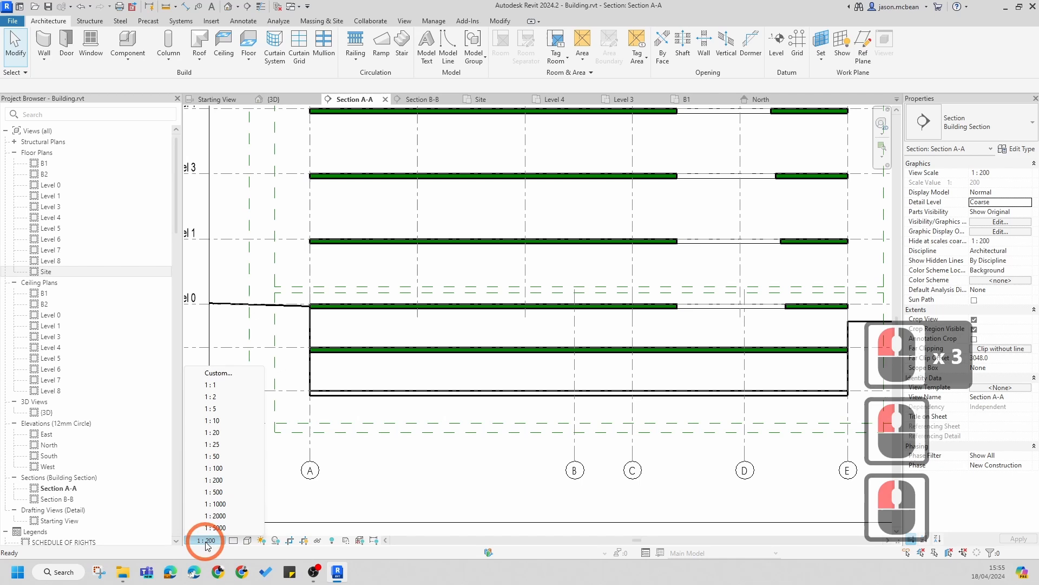
left_click(233, 541)
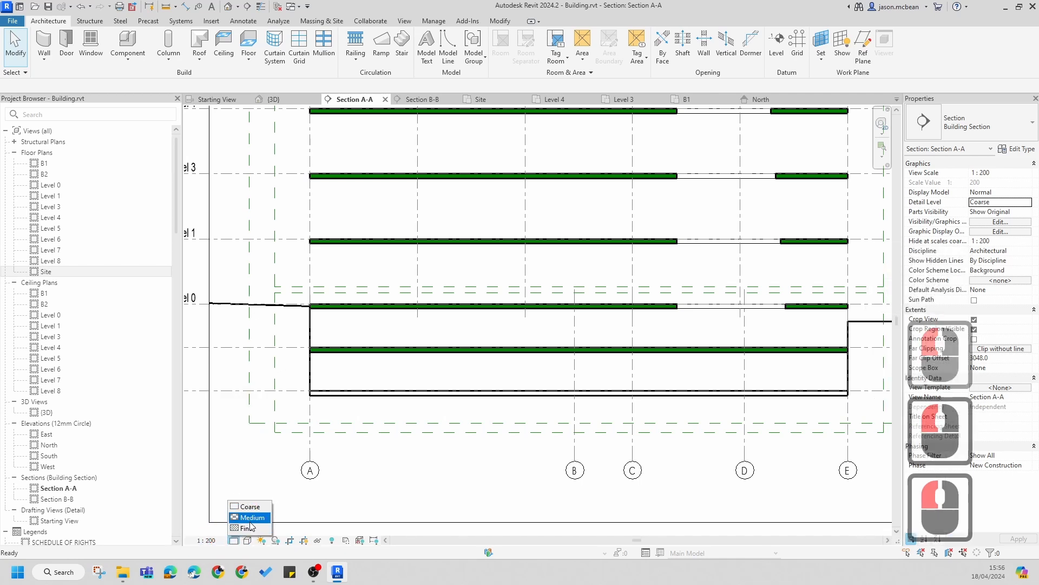
left_click(249, 527)
left_click(248, 540)
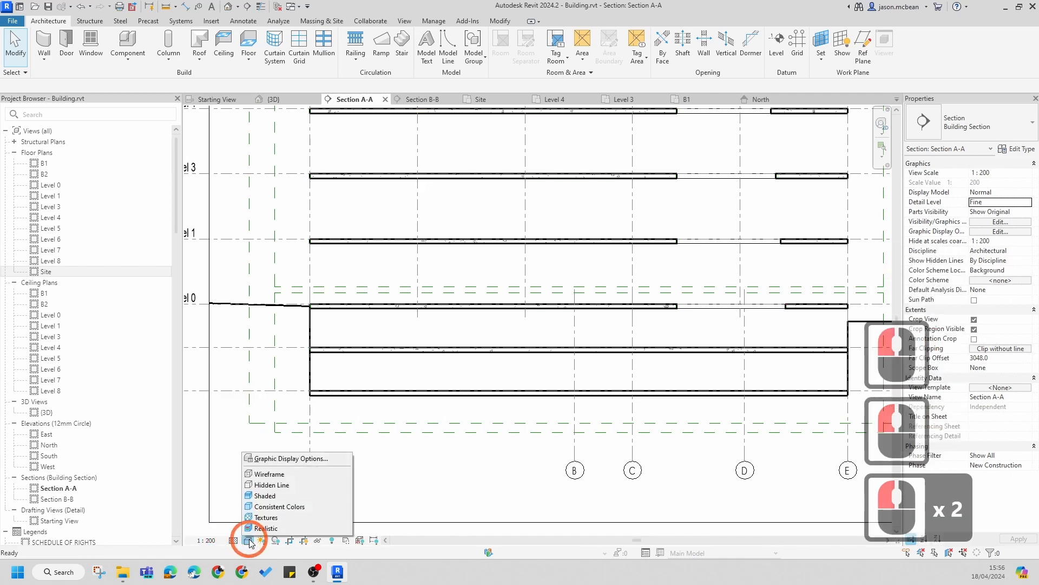
left_click(262, 485)
Step: Zoom along Section A-A, selecting individual upper floors to check their level and properties
scroll(610, 341, "down", 5)
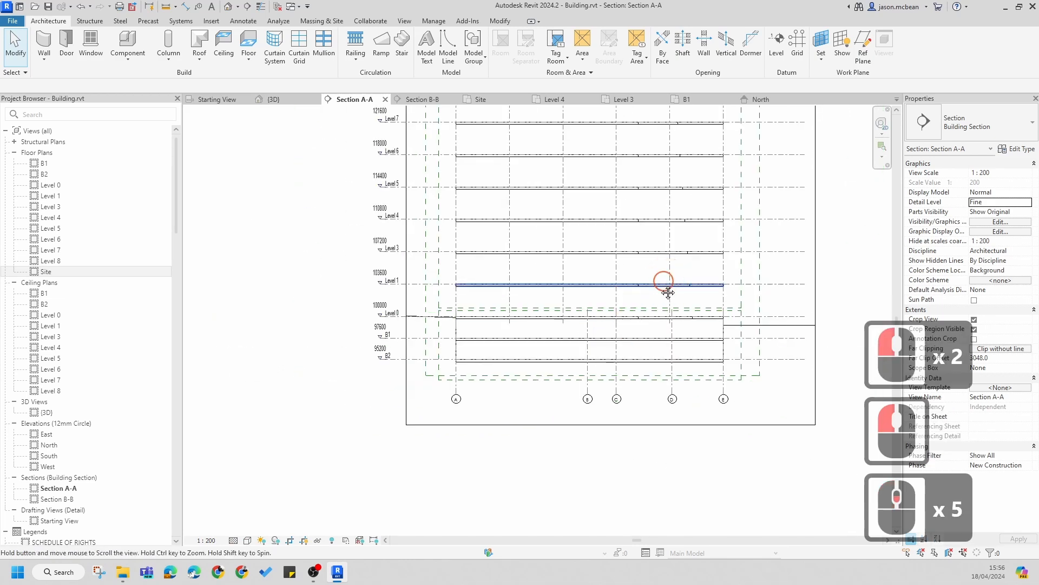
scroll(563, 360, "down", 1)
scroll(567, 233, "up", 6)
scroll(567, 233, "up", 4)
left_click(552, 294)
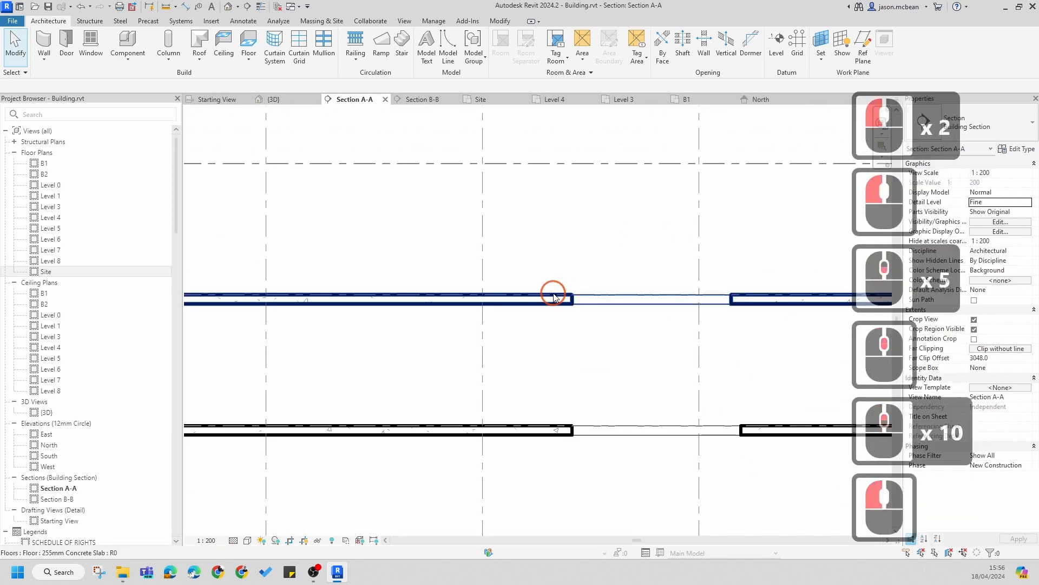
scroll(553, 295, "down", 7)
left_click(542, 346)
scroll(620, 301, "down", 4)
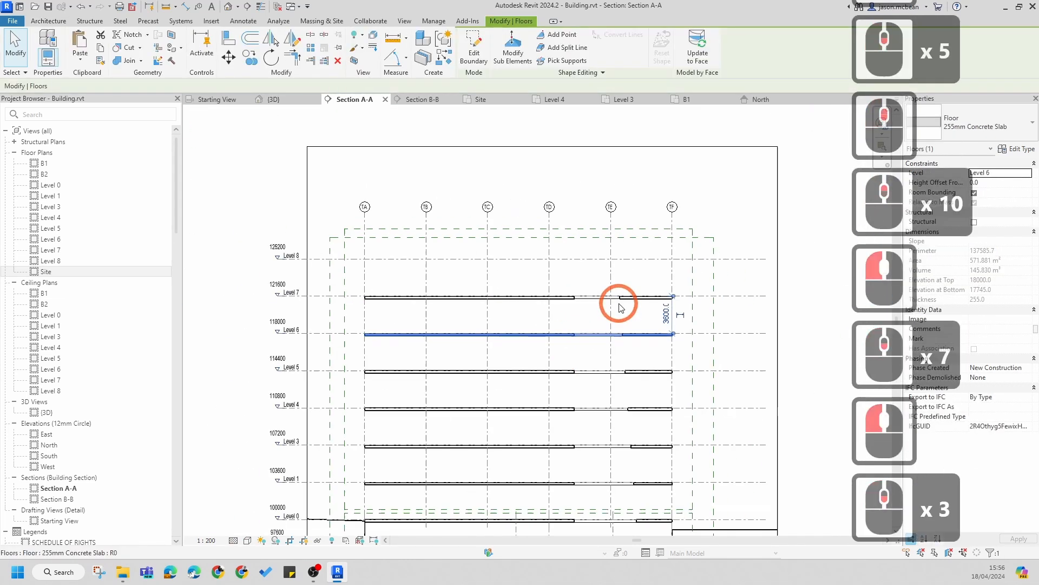
scroll(439, 350, "up", 4)
key("Escape")
key("Escape")
scroll(440, 355, "up", 5)
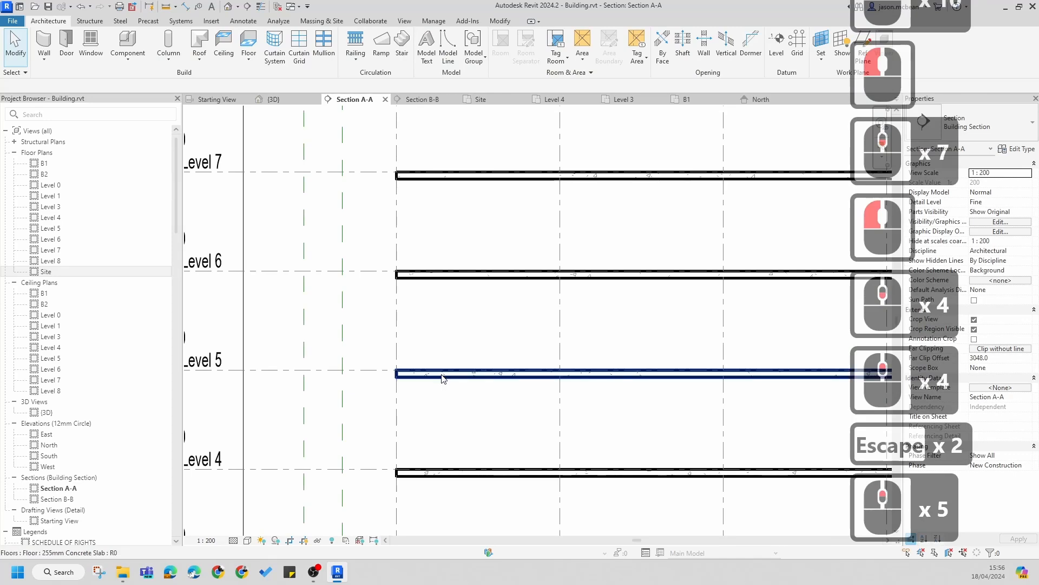
left_click(440, 372)
scroll(441, 332, "down", 6)
key("Escape")
scroll(488, 373, "up", 7)
scroll(503, 375, "down", 7)
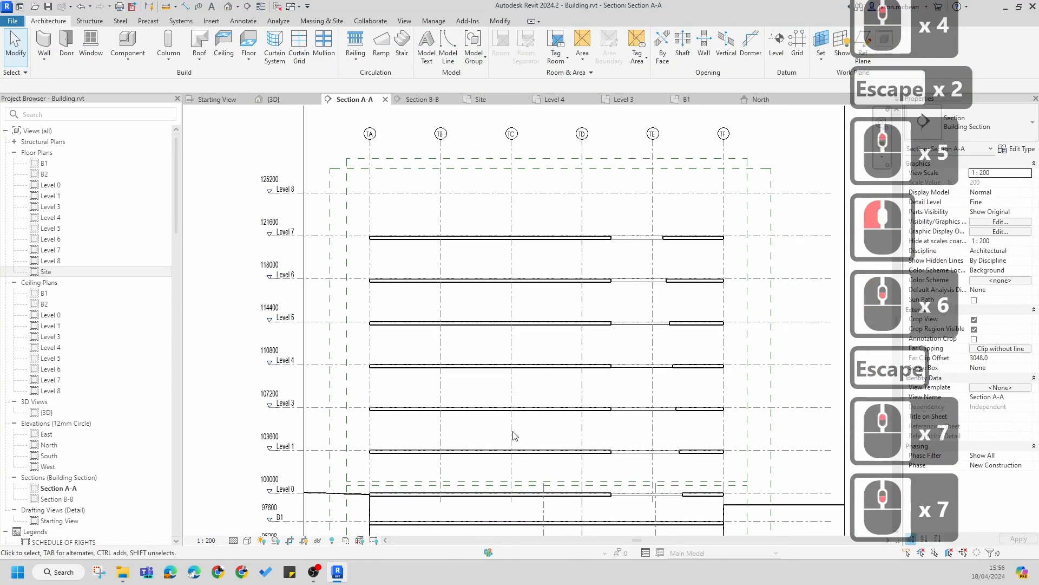
scroll(494, 337, "up", 5)
scroll(615, 334, "down", 6)
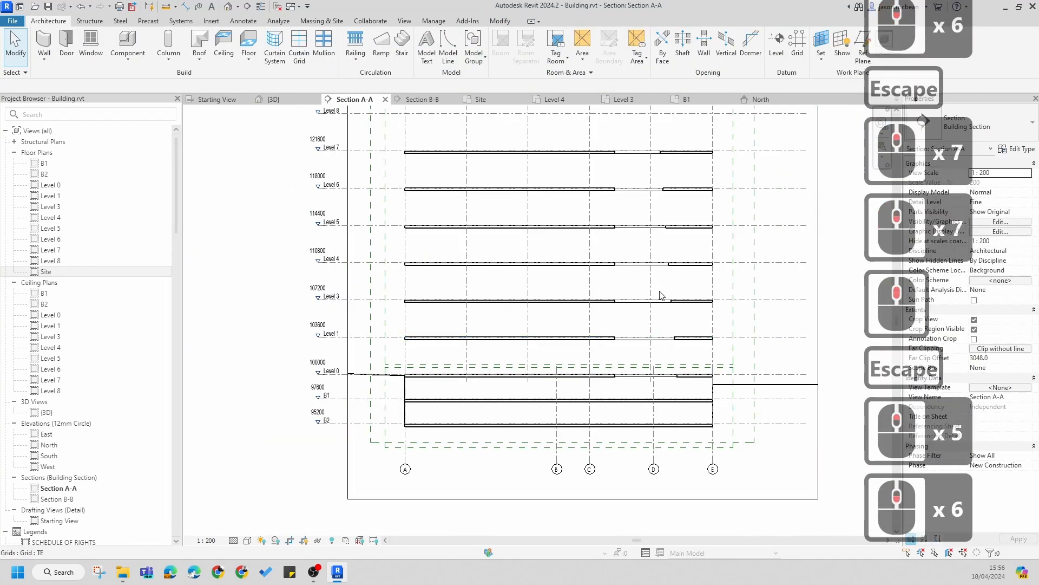
scroll(606, 352, "up", 7)
key("Escape")
scroll(729, 426, "down", 5)
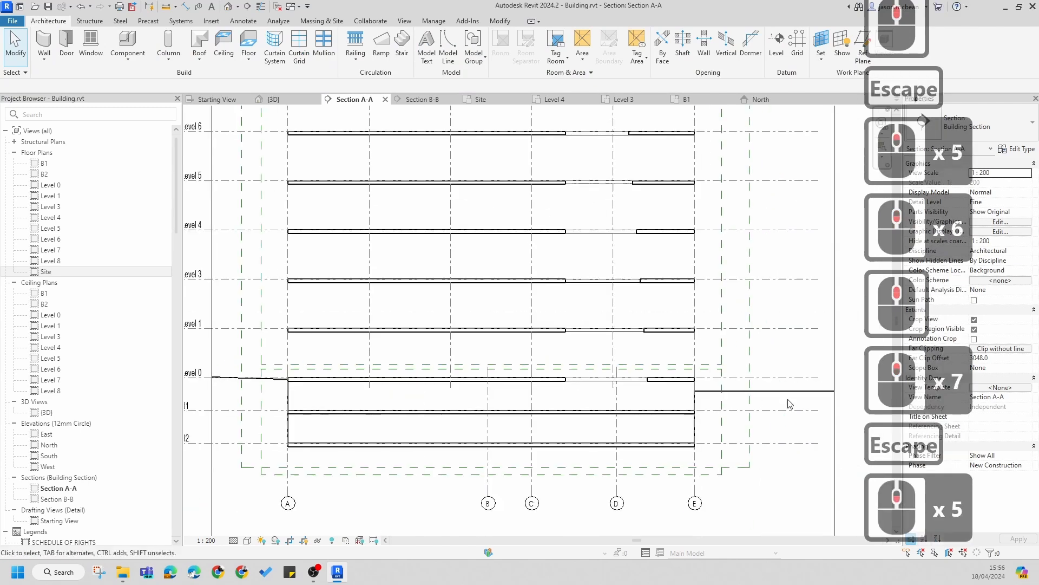
scroll(288, 487, "up", 8)
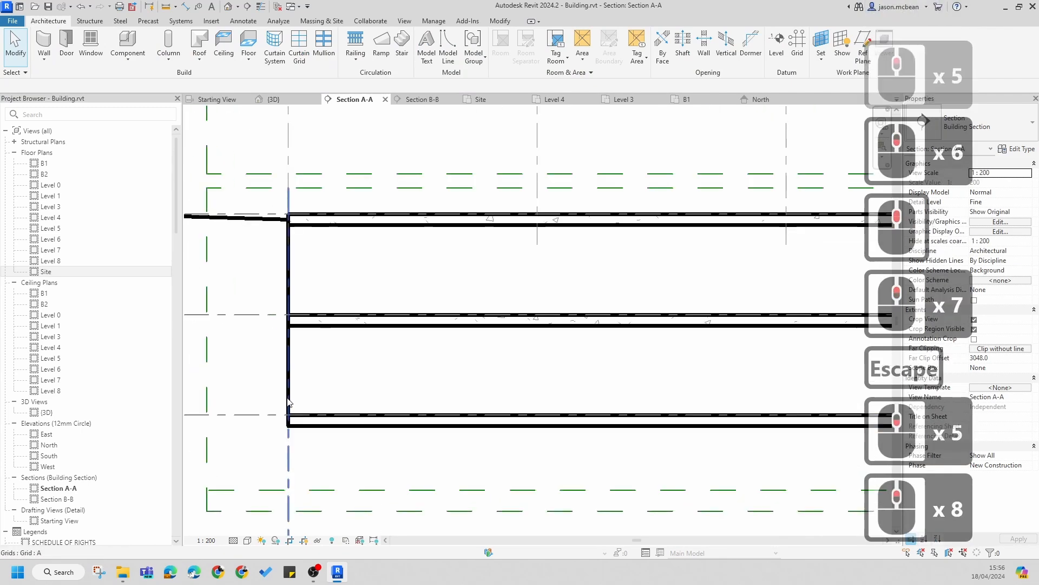
Step: Change the B2 floor's type to 255mm Surface Bed
key("Escape")
left_click(290, 379)
key("Escape")
left_click(343, 425)
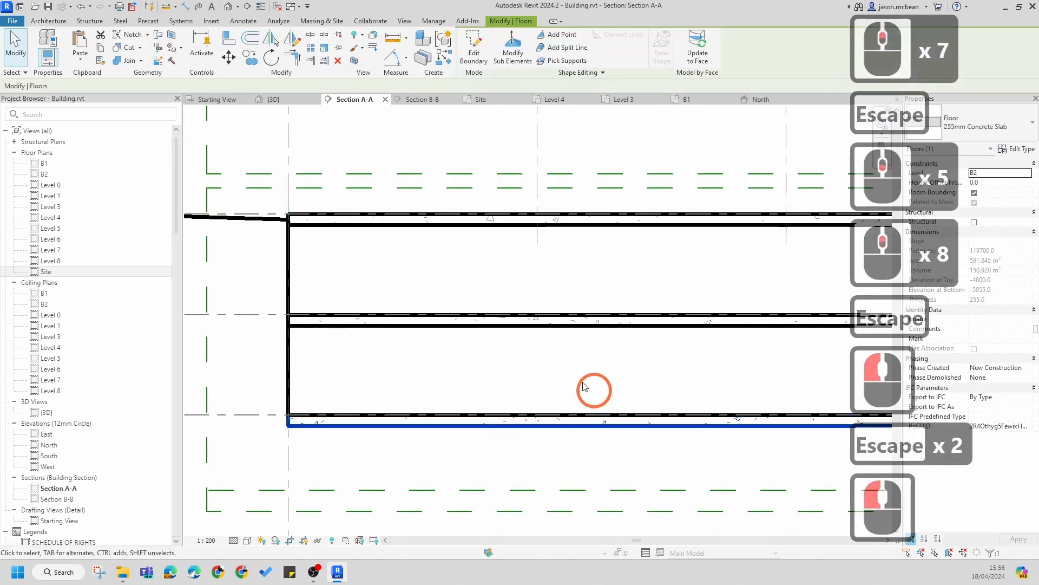
left_click(967, 139)
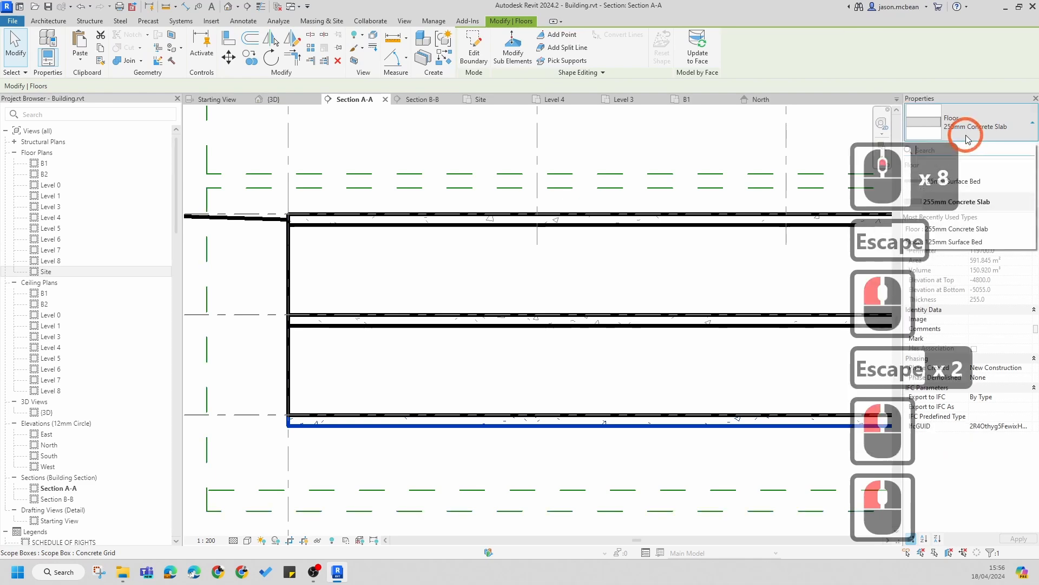
left_click(952, 179)
key("Escape")
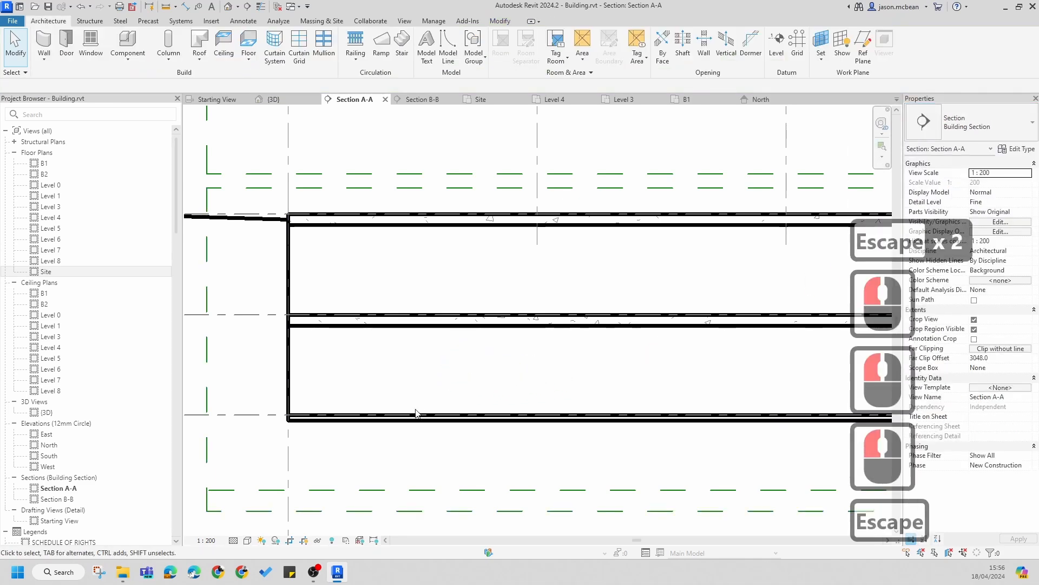
Step: Pan and zoom through Section A-A, selecting the Level 0 and other floors to review them
scroll(458, 383, "down", 6)
key("Escape")
middle_click_drag(574, 327, 353, 401)
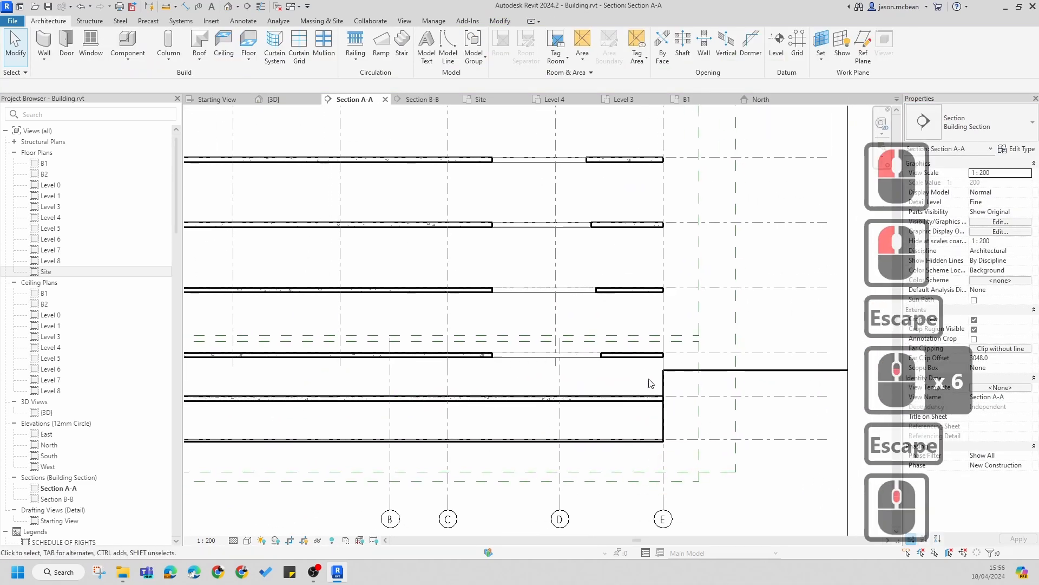
scroll(650, 380, "up", 5)
key("Escape")
scroll(649, 380, "up", 1)
left_click(642, 328)
scroll(672, 326, "up", 1)
scroll(672, 326, "down", 6)
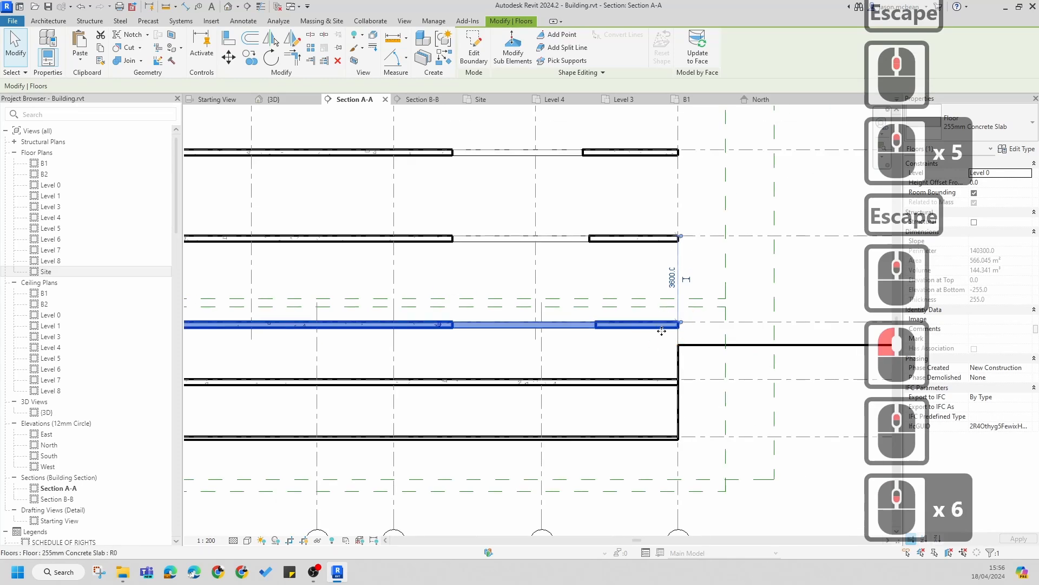
scroll(661, 330, "down", 4)
scroll(320, 349, "up", 6)
scroll(422, 301, "down", 4)
middle_click_drag(425, 307, 474, 373)
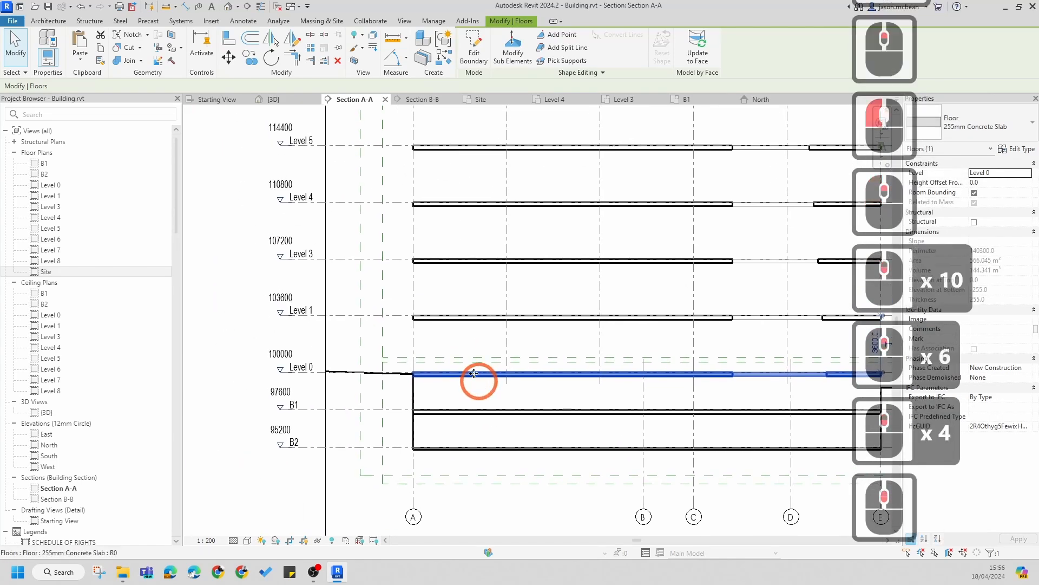
scroll(471, 346, "down", 4)
middle_click_drag(528, 323, 464, 359)
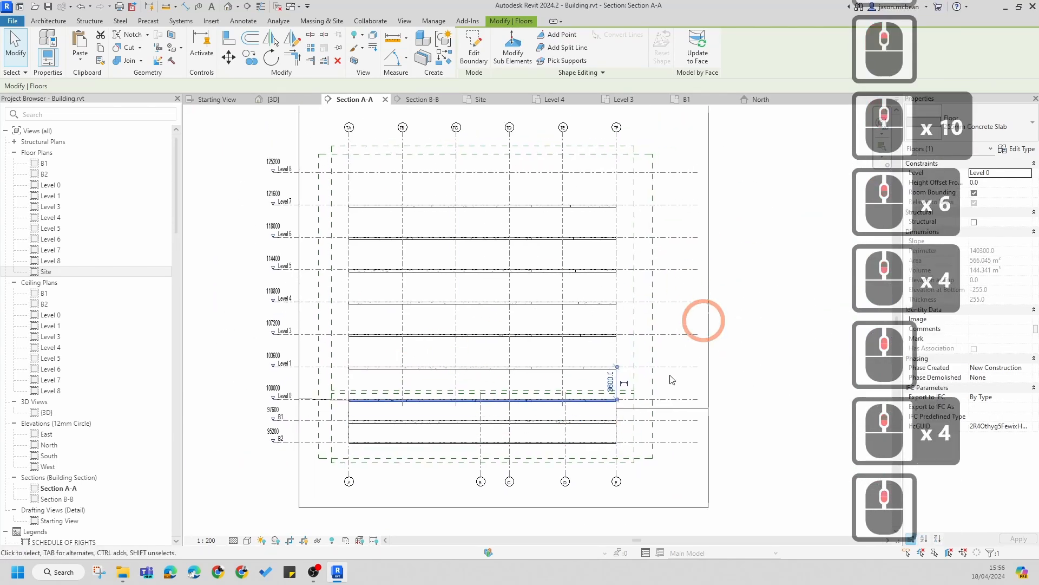
key("Escape")
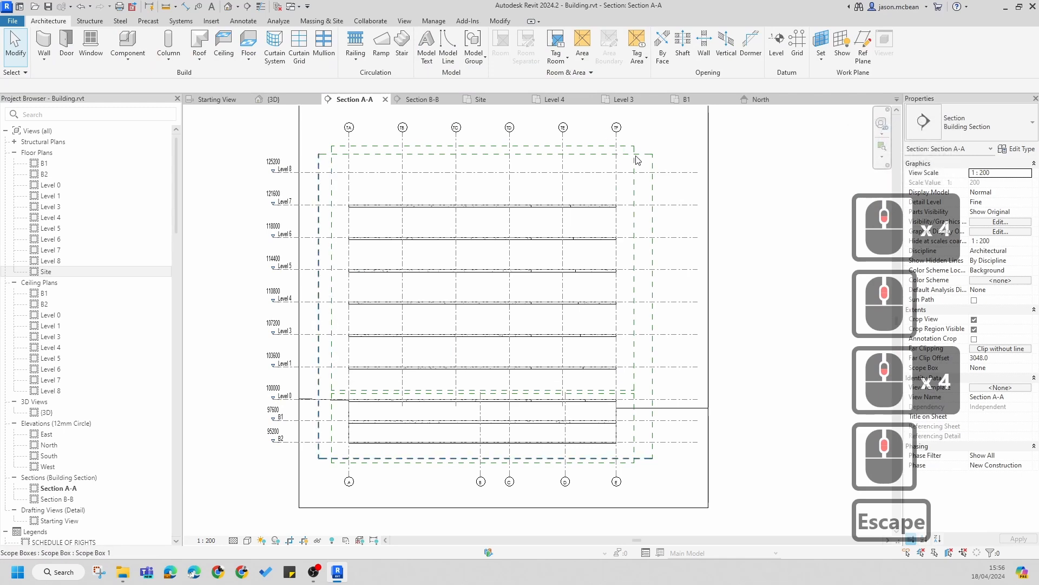
scroll(652, 197, "down", 4)
key("Escape")
key("Escape")
scroll(559, 299, "up", 1)
scroll(560, 297, "up", 5)
middle_click_drag(511, 280, 549, 299)
scroll(407, 285, "up", 5)
middle_click_drag(475, 257, 476, 341)
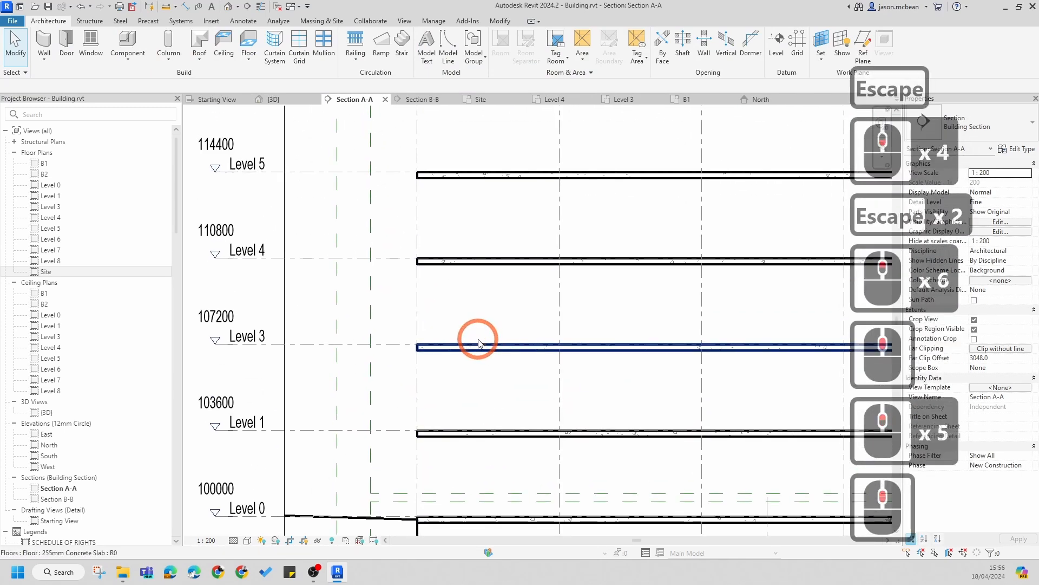
scroll(402, 263, "down", 3)
middle_click_drag(550, 269, 489, 428)
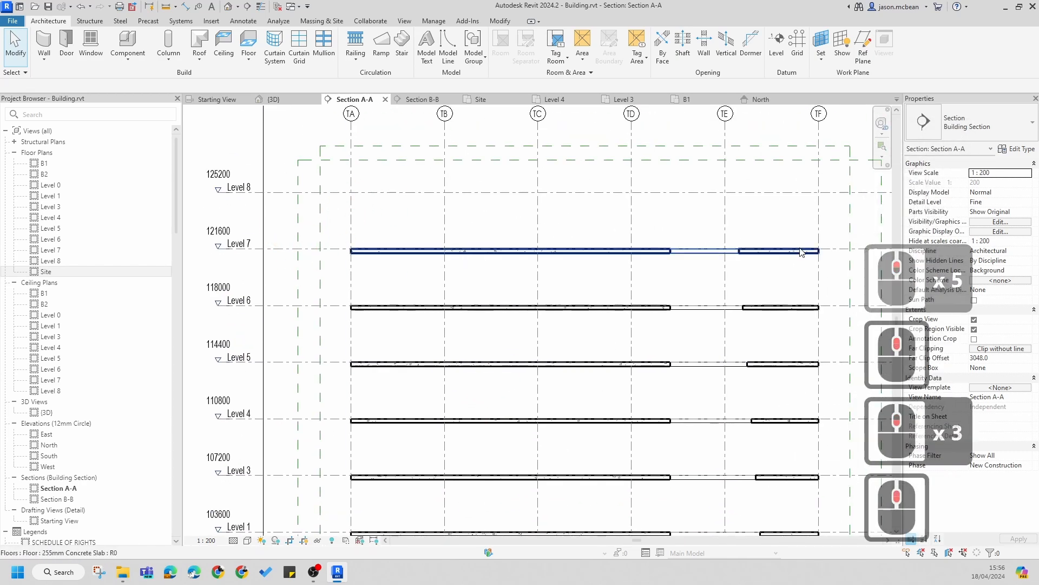
Step: Copy the Level 7 floor vertically up onto Level 8 in Section A-A, then select the copy to check its level
scroll(310, 236, "up", 2)
scroll(310, 236, "up", 3)
scroll(423, 274, "down", 4)
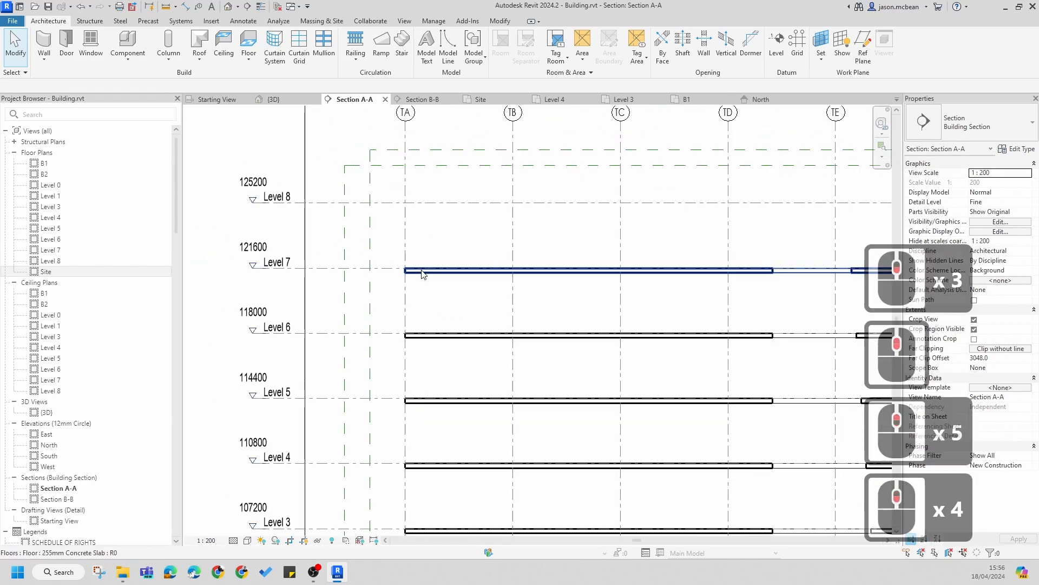
scroll(417, 256, "down", 4)
scroll(420, 253, "up", 5)
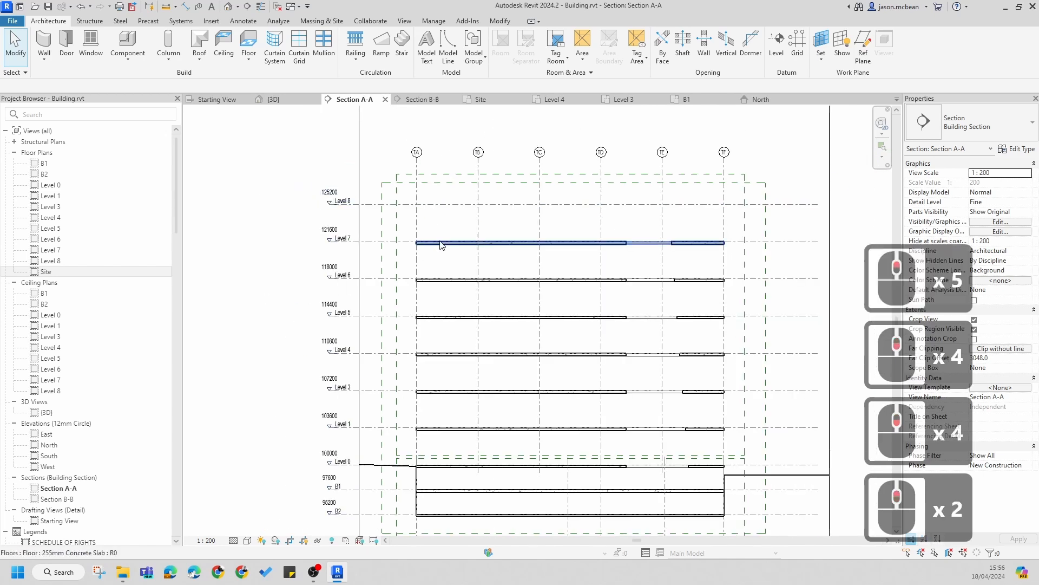
left_click(576, 247)
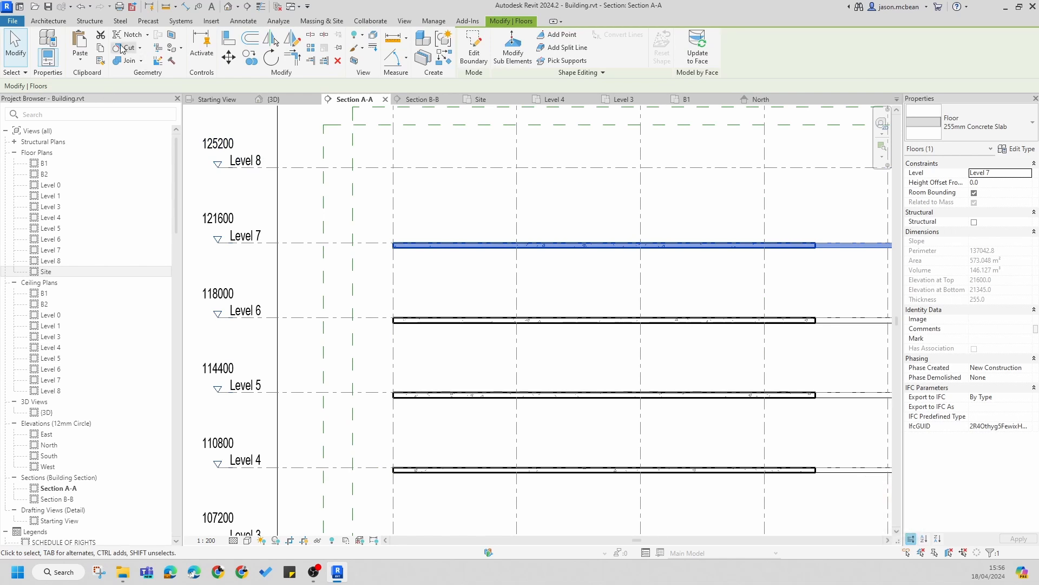
left_click(250, 57)
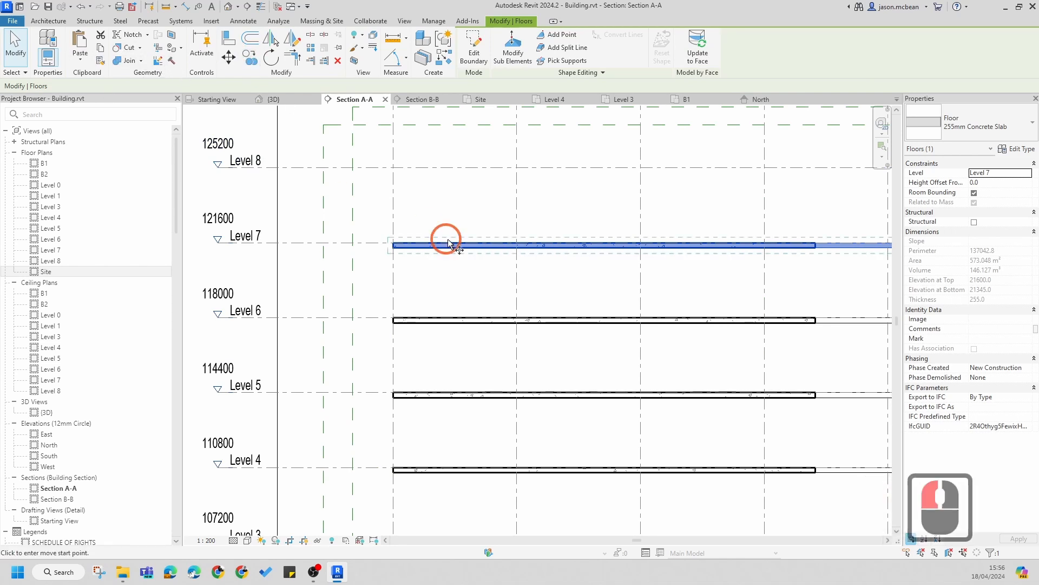
left_click(393, 245)
left_click(393, 167)
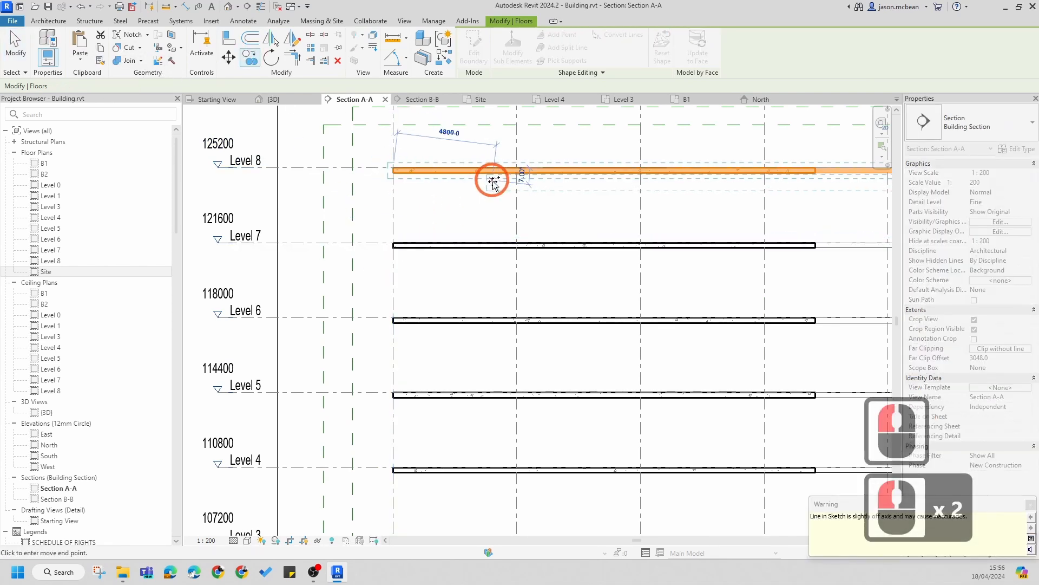
key("Escape")
key("Escape")
key("Escape")
left_click(440, 169)
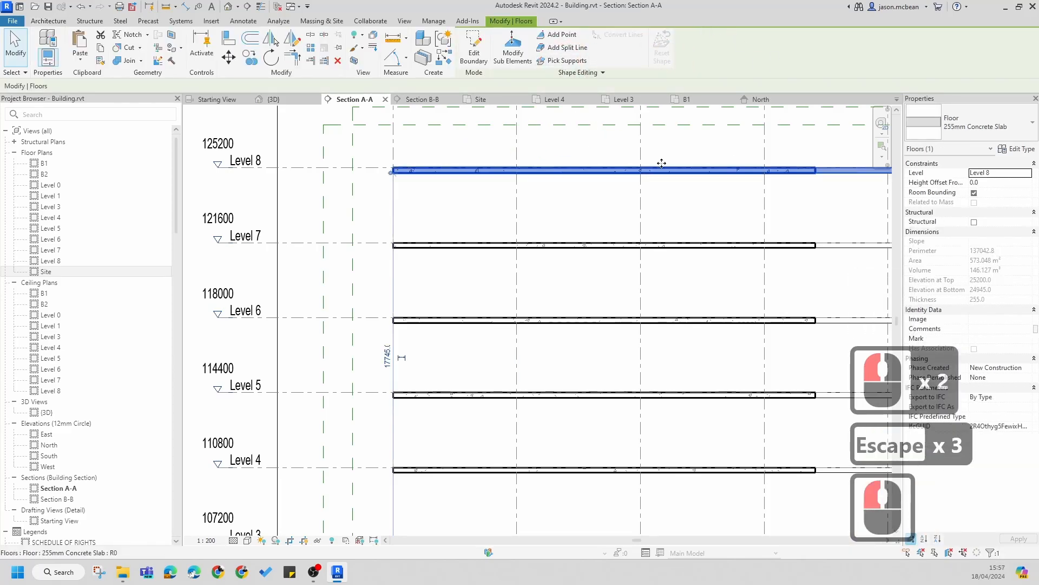
Step: Pan and zoom through Section A-A, selecting the new Level 8 floor to review it against the other floors
scroll(388, 180, "up", 6)
scroll(453, 172, "down", 9)
key("Escape")
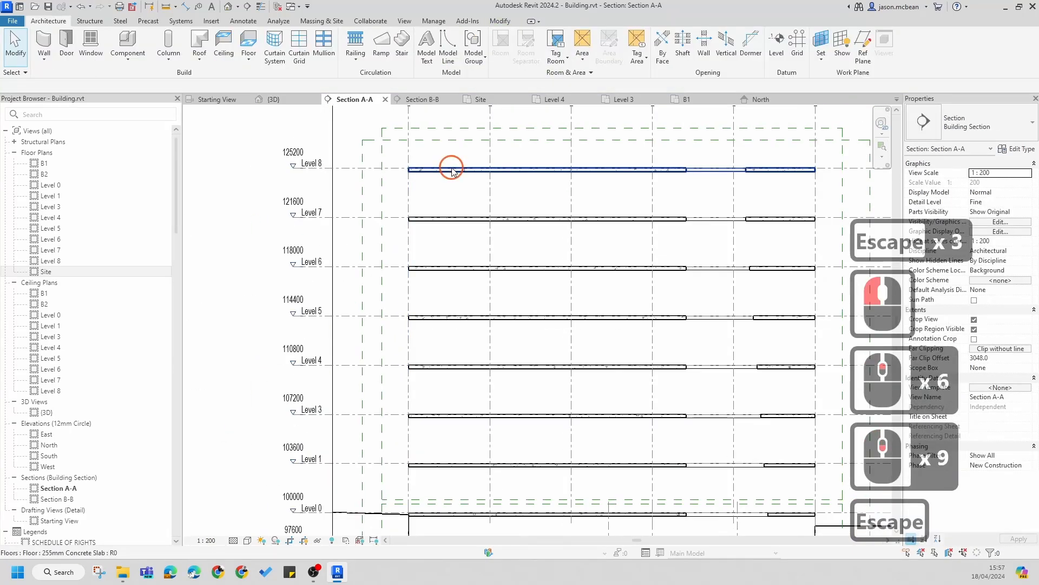
left_click(454, 171)
key("Escape")
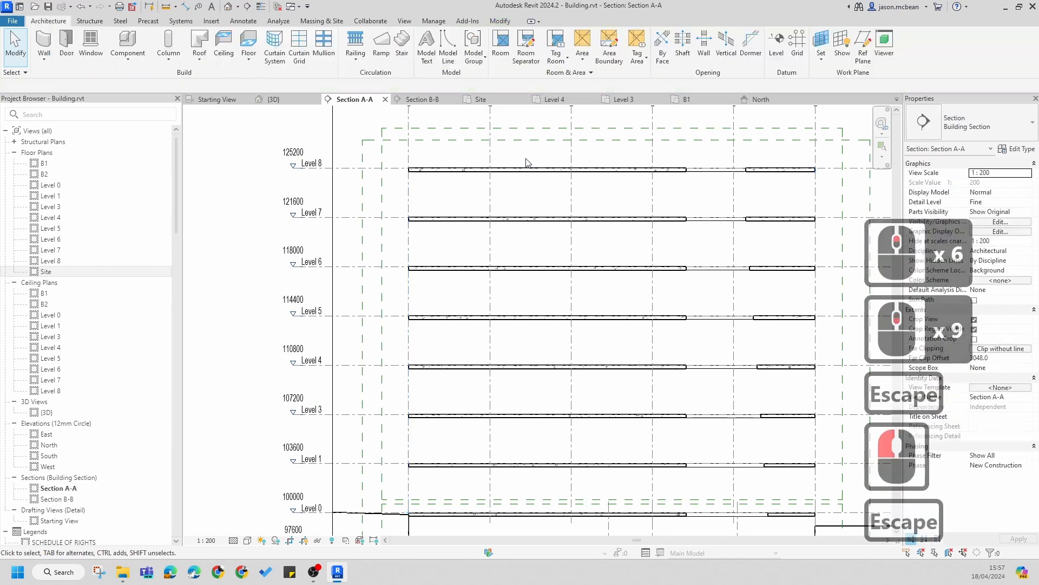
scroll(655, 163, "up", 1)
key("Escape")
scroll(469, 226, "up", 5)
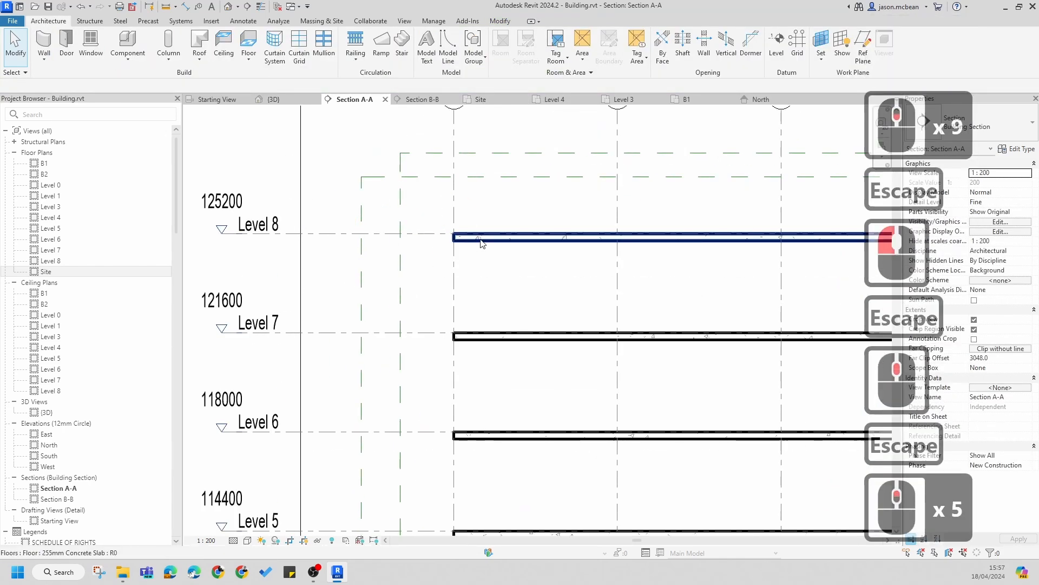
left_click(472, 235)
scroll(486, 231, "down", 5)
key("Escape")
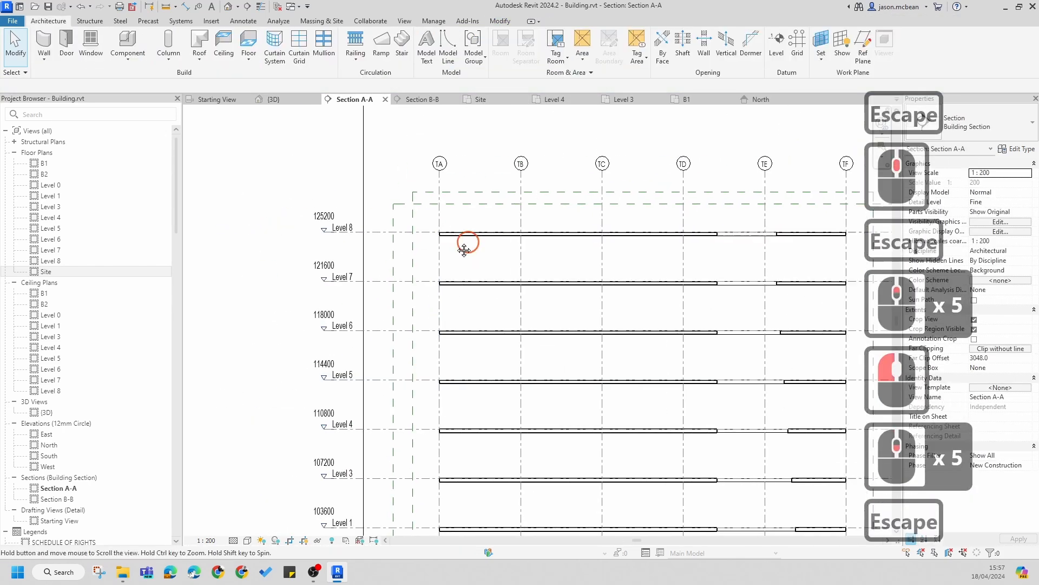
scroll(422, 220, "down", 1)
scroll(460, 217, "down", 3)
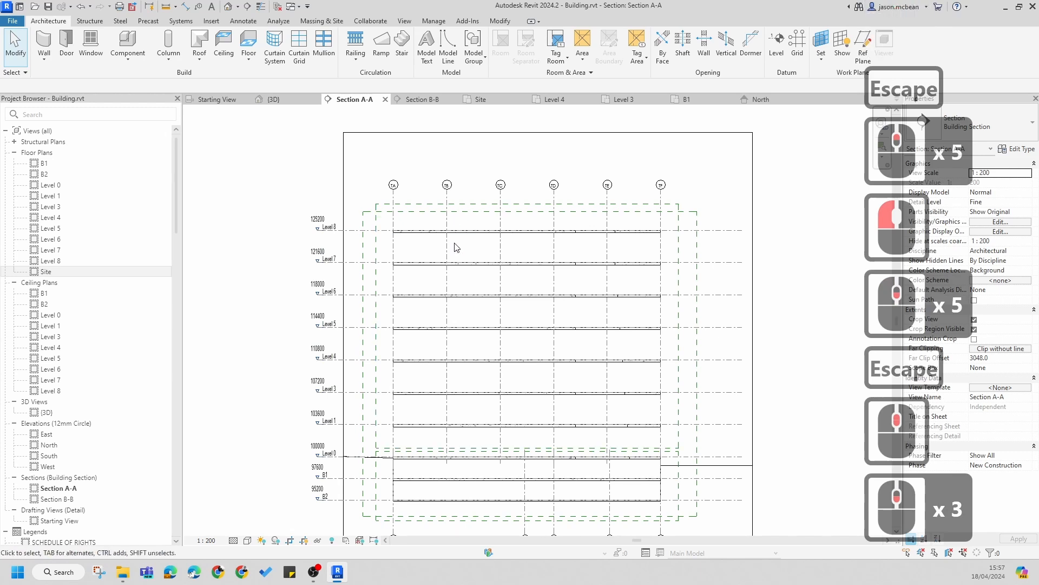
middle_click_drag(490, 422, 478, 387)
key("Escape")
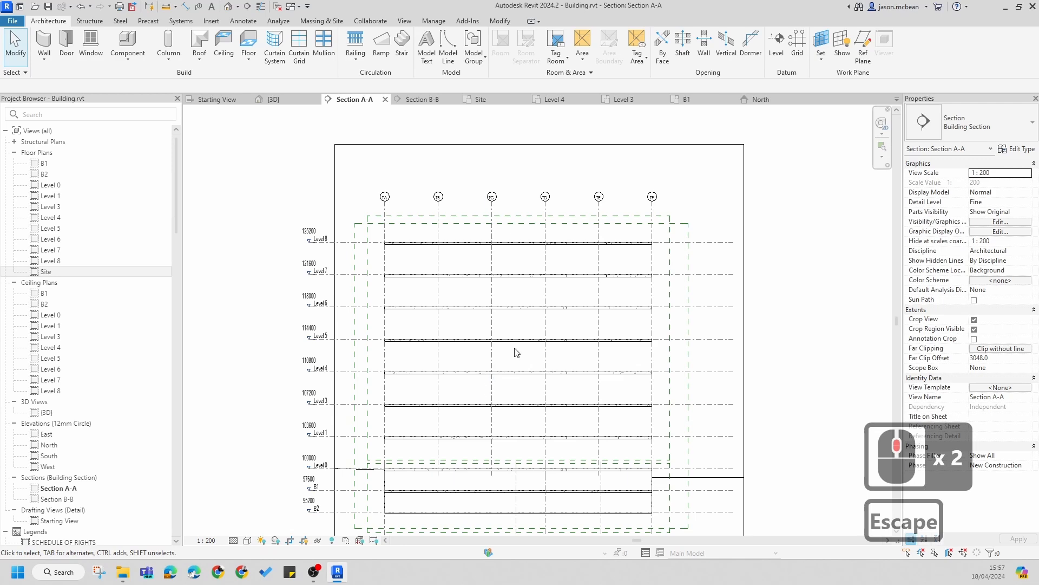
key("Escape")
scroll(453, 249, "up", 8)
mouse_move(482, 265)
middle_mouse_down()
mouse_move(519, 274)
mouse_move(482, 282)
mouse_move(468, 265)
middle_mouse_up()
scroll(507, 290, "down", 6)
scroll(466, 268, "up", 3)
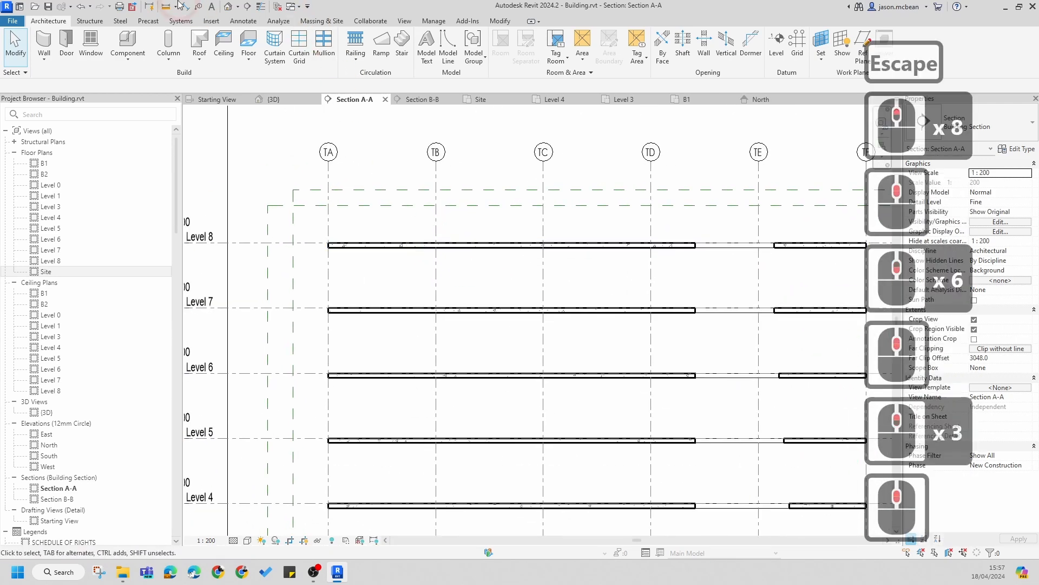
Step: Open the Load Autodesk Family library, filter it to the Detail Items category and enlarge the dialog
left_click(211, 20)
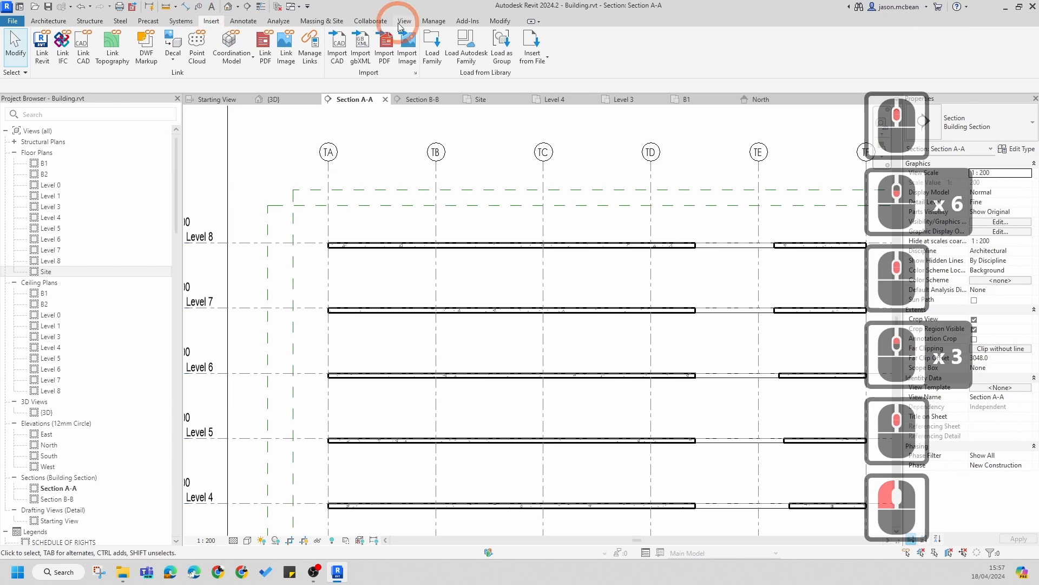
left_click(460, 48)
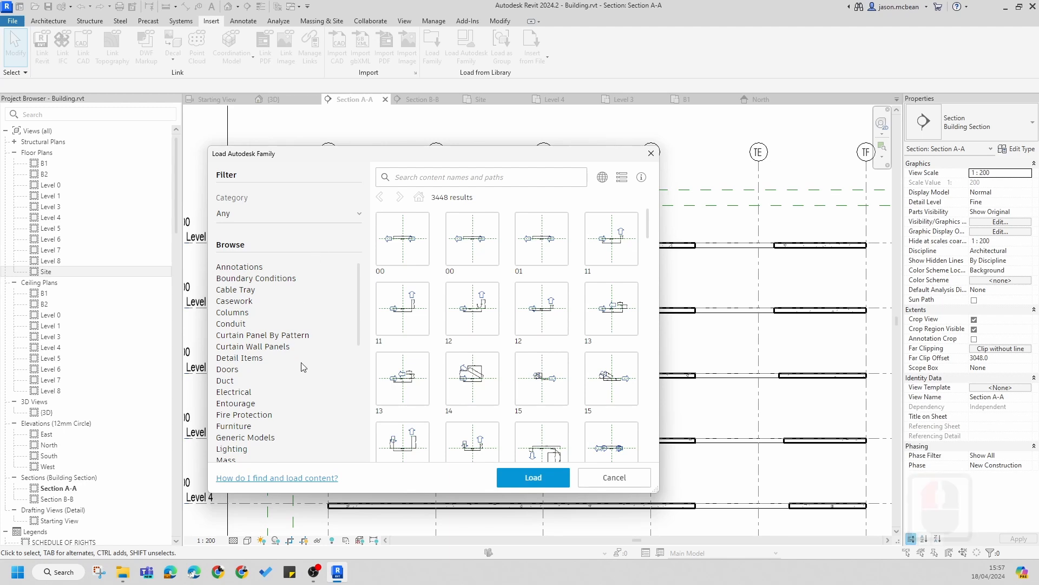
left_click(255, 360)
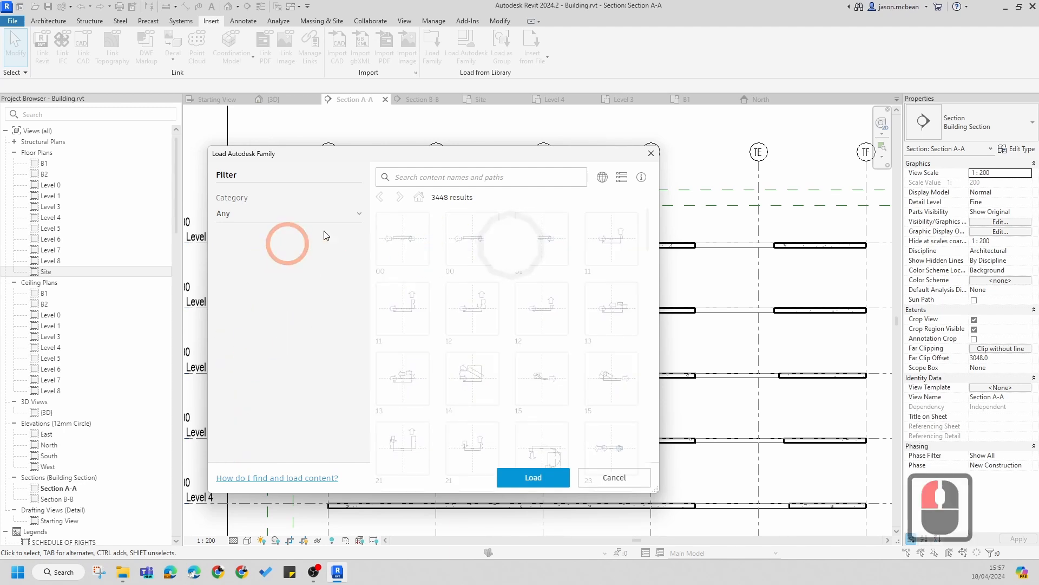
left_click_drag(604, 157, 604, 86)
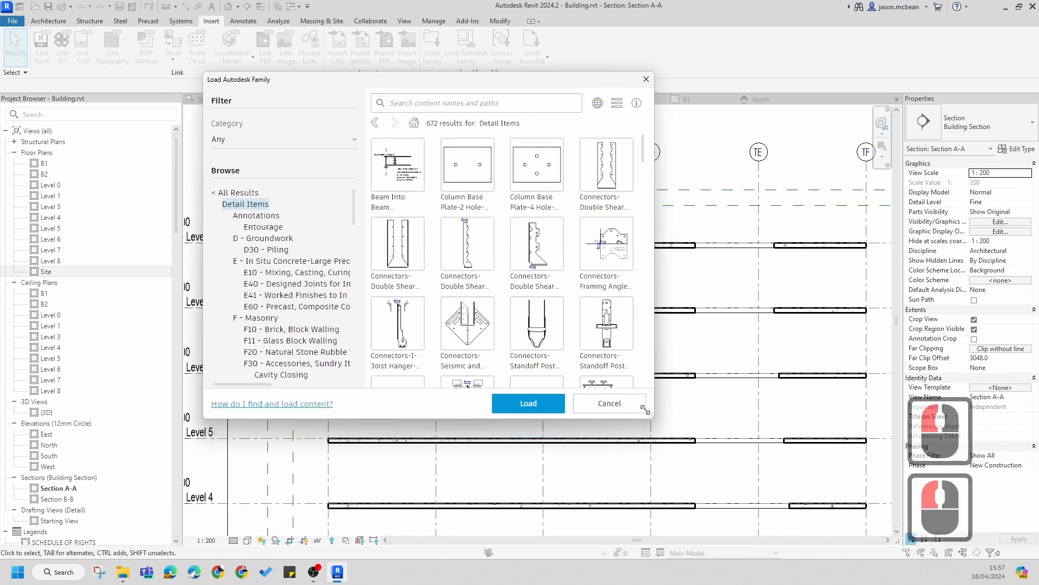
left_click_drag(657, 421, 745, 466)
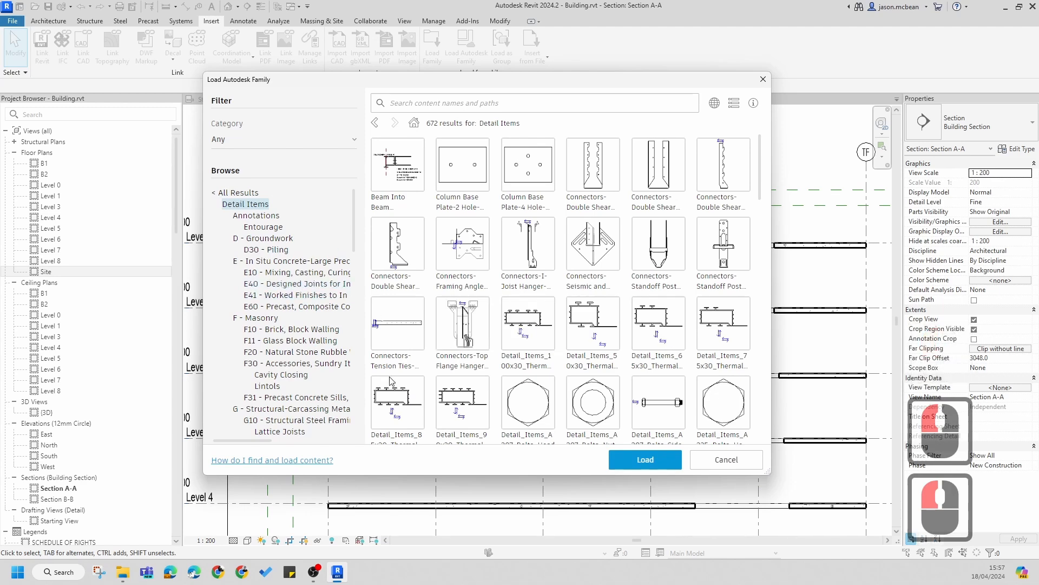
left_click_drag(354, 228, 354, 323)
left_click_drag(759, 475, 910, 521)
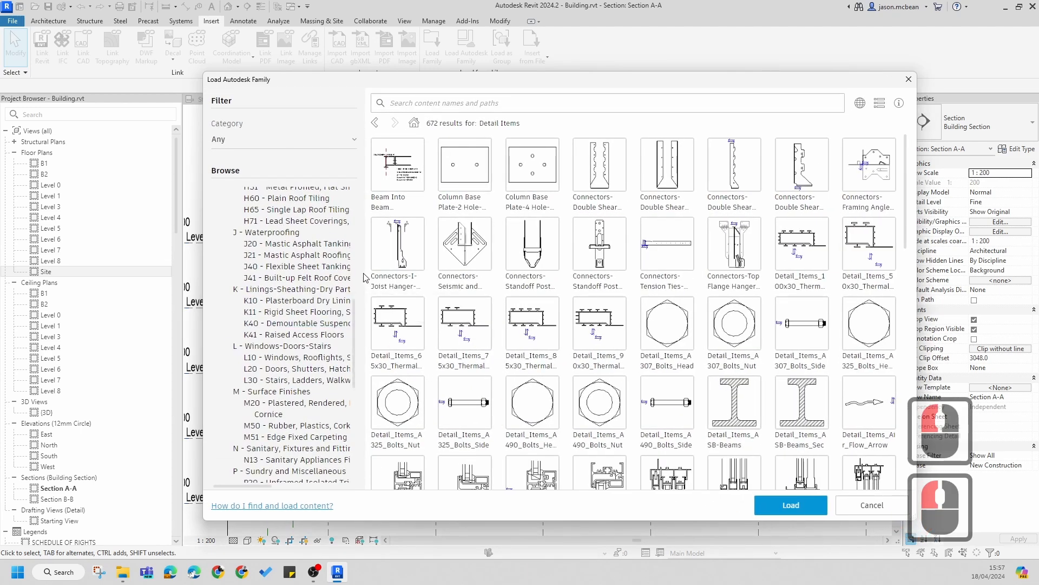
Step: Browse the Detail Items category tree and open the K - Linings-Sheathing-Dry Partitioning group
scroll(292, 335, "down", 6)
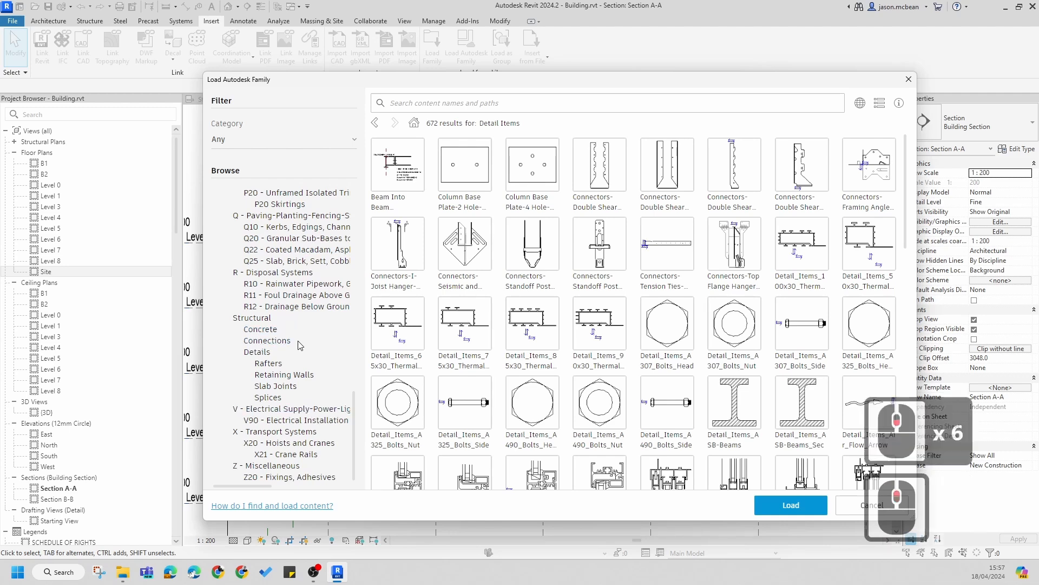
scroll(301, 325, "up", 2)
scroll(302, 269, "up", 2)
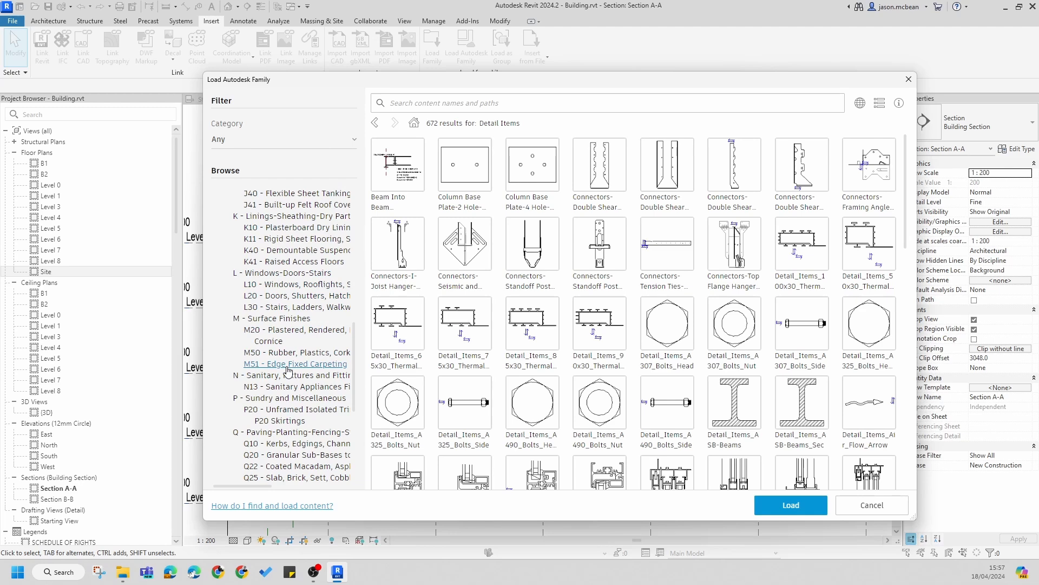
scroll(291, 294, "up", 2)
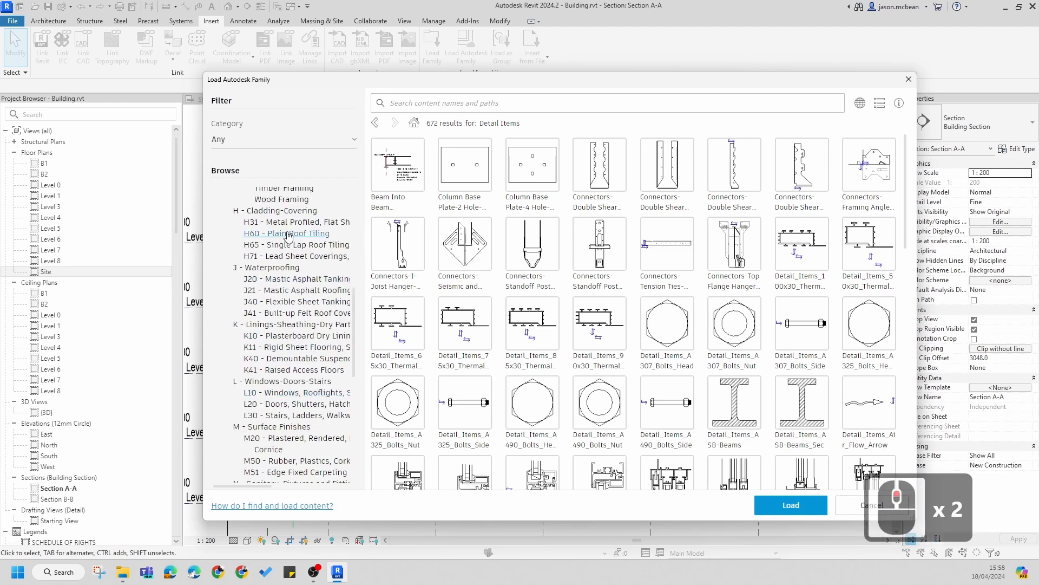
scroll(321, 309, "up", 2)
scroll(306, 269, "up", 2)
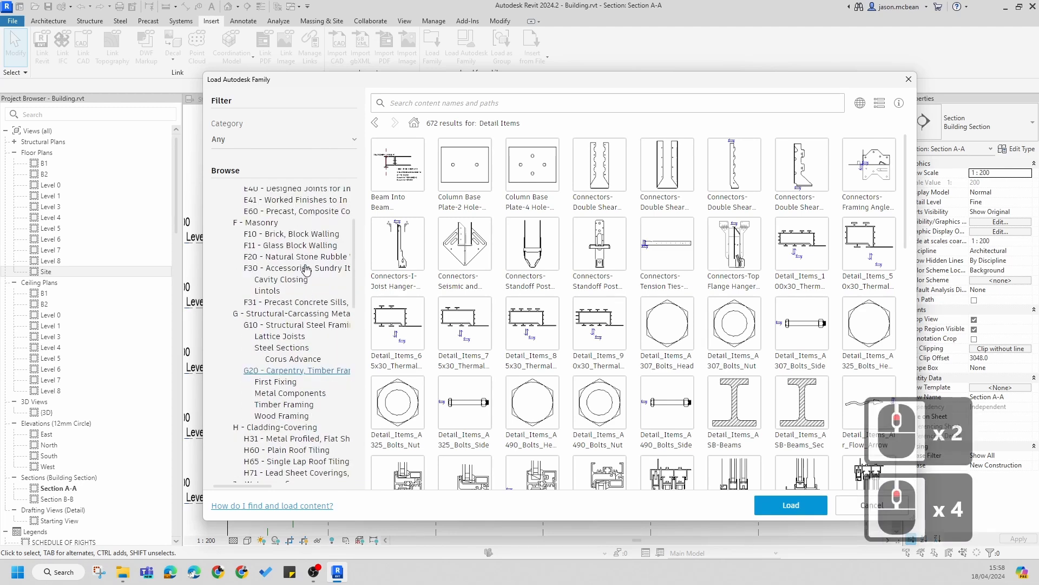
scroll(302, 254, "up", 2)
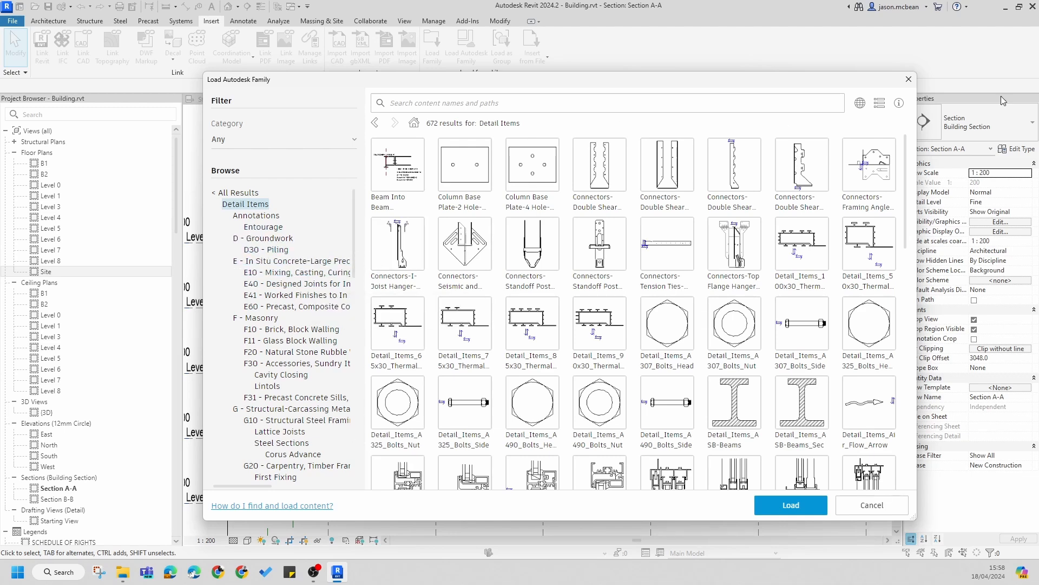
left_click_drag(873, 86, 756, 30)
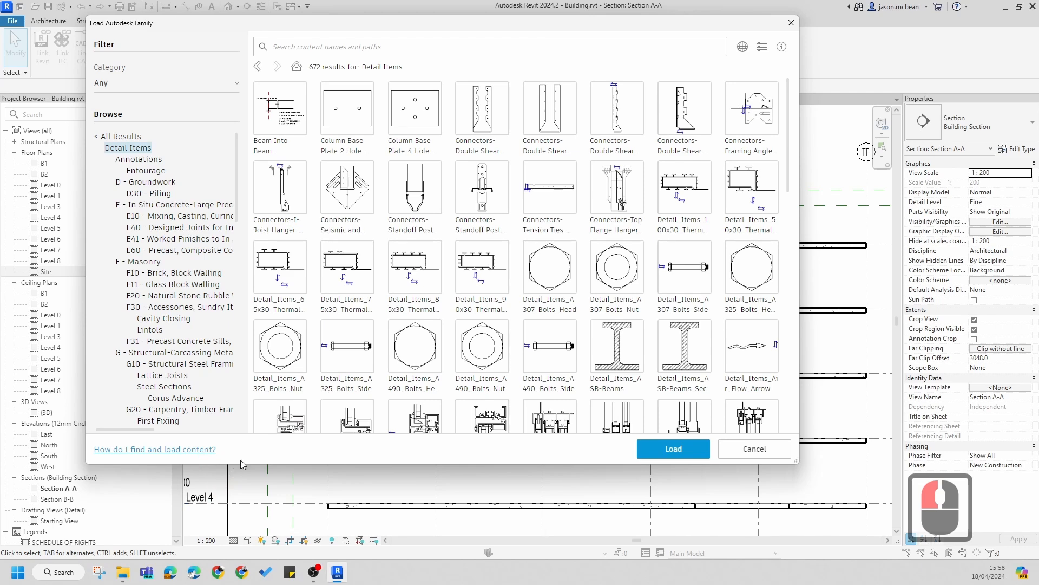
left_click_drag(243, 465, 242, 535)
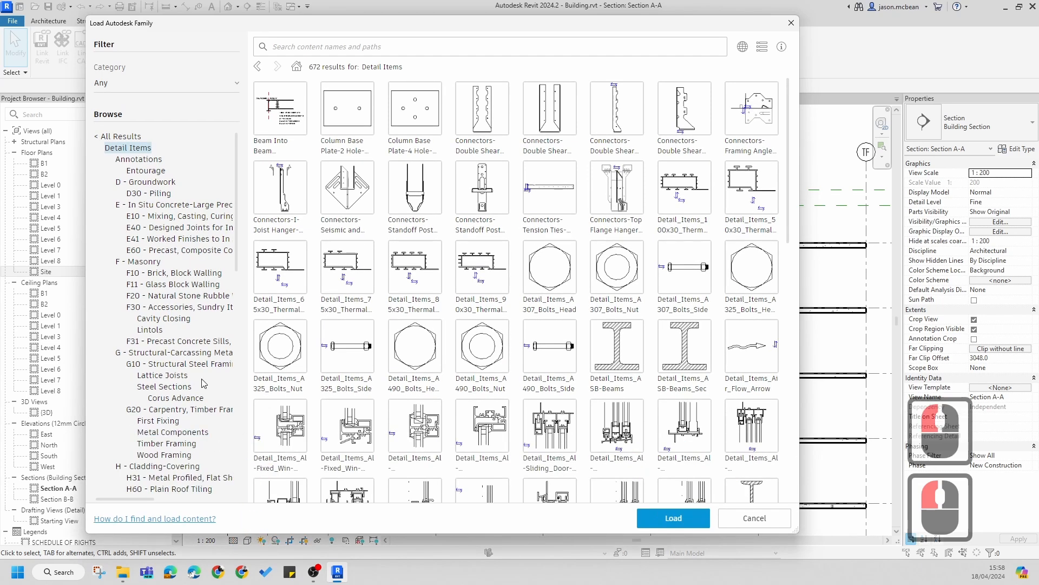
scroll(157, 447, "down", 3)
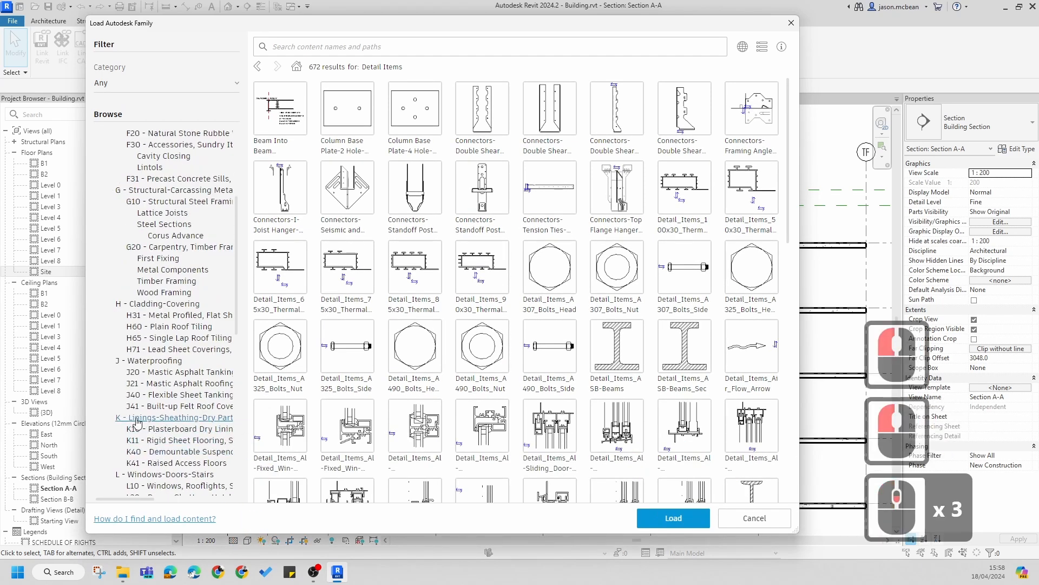
left_click(181, 428)
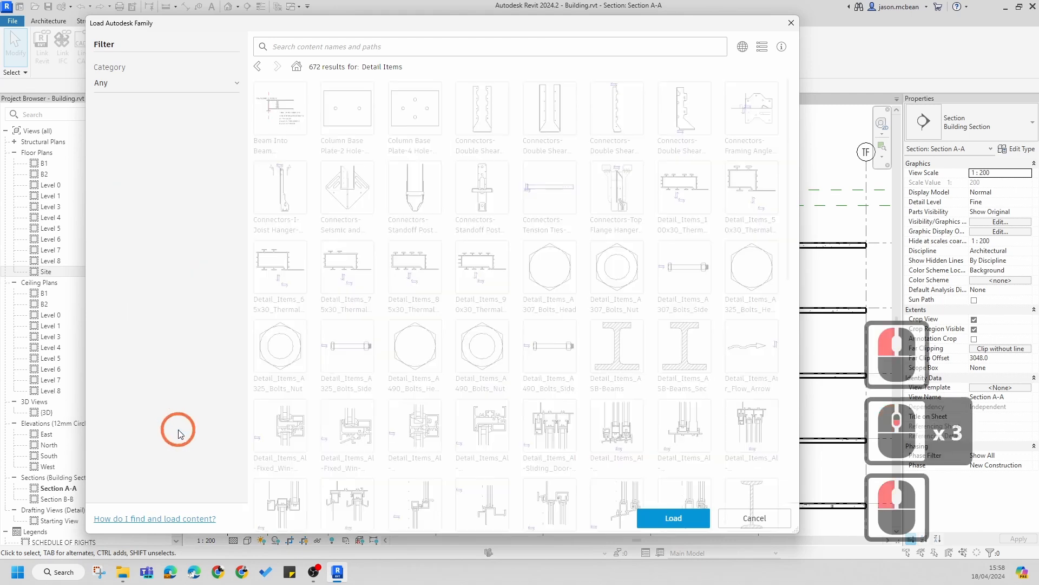
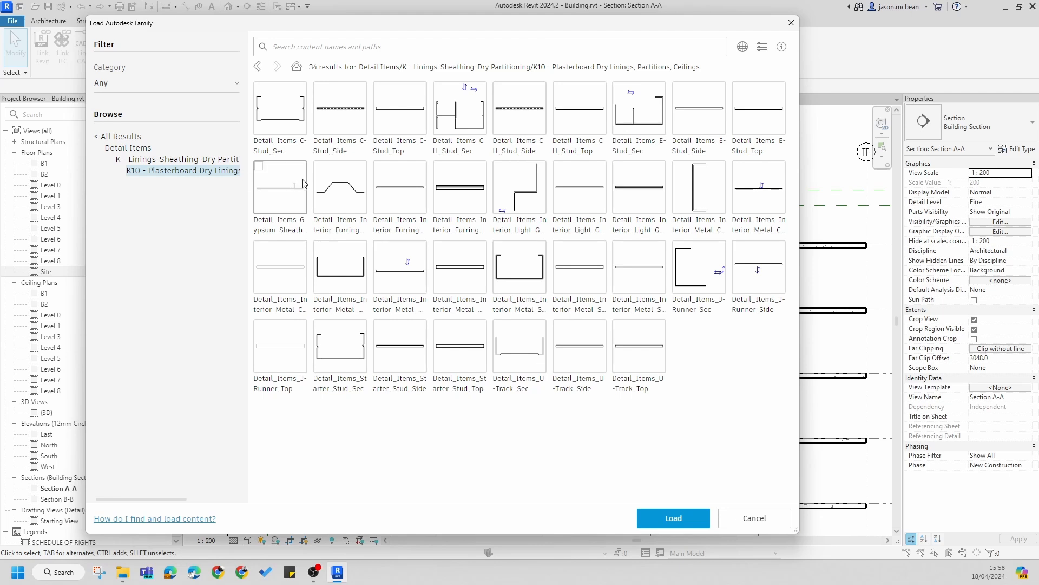
Step: Load the Detail_Items_Gypsum_Sheathing family from the library with only its 15mm_Plasterboard type
left_click(282, 190)
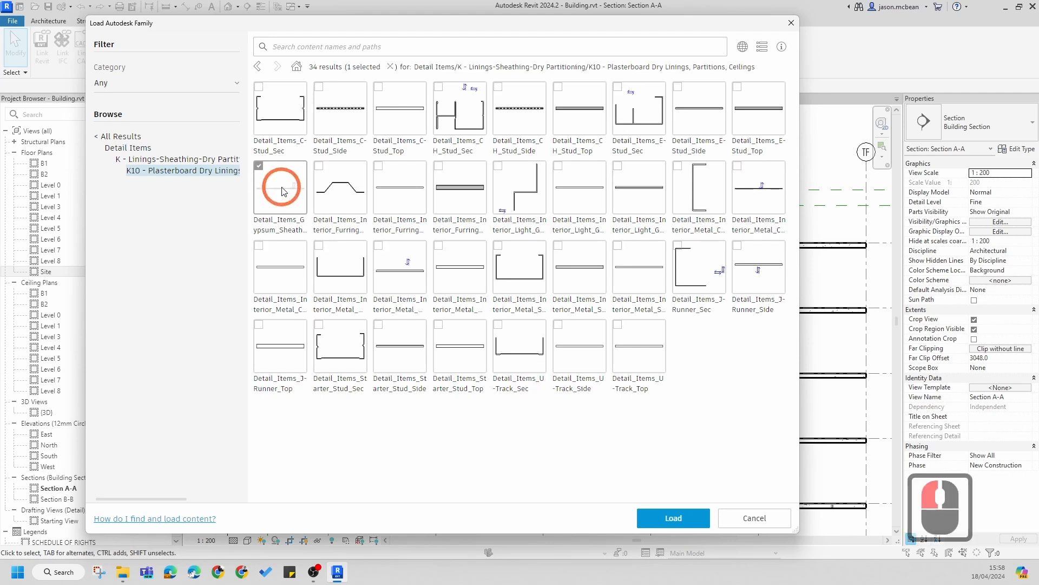
left_click(671, 519)
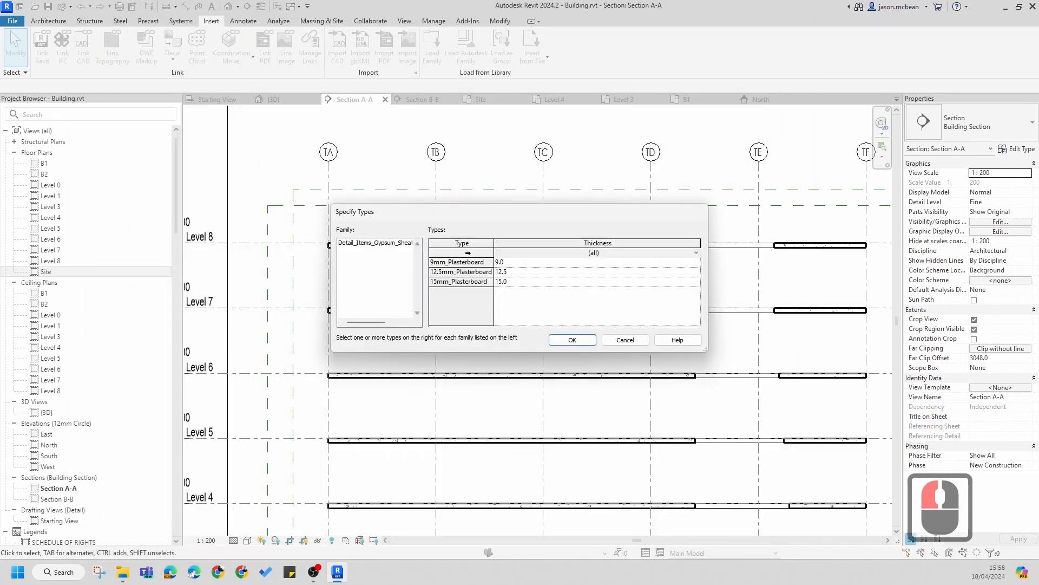
left_click(464, 281)
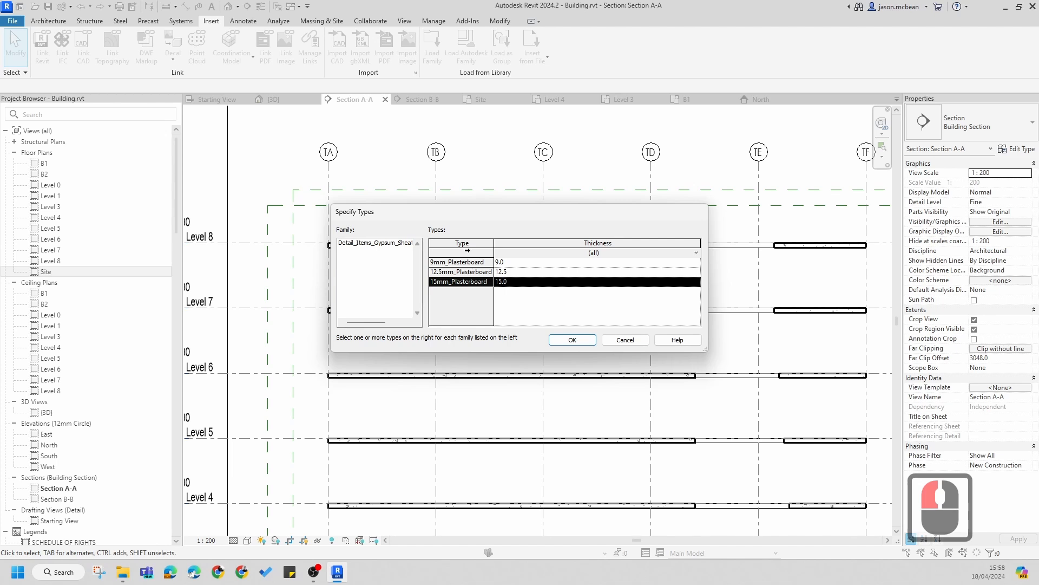
left_click(463, 272)
left_click(464, 264)
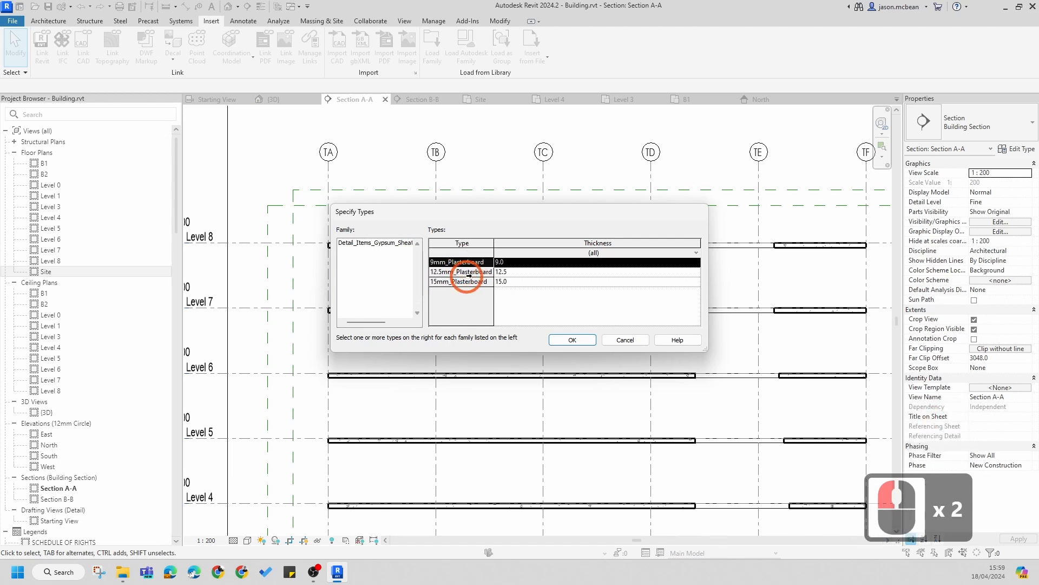
left_click(469, 272, "ctrl")
left_click(464, 281, "ctrl")
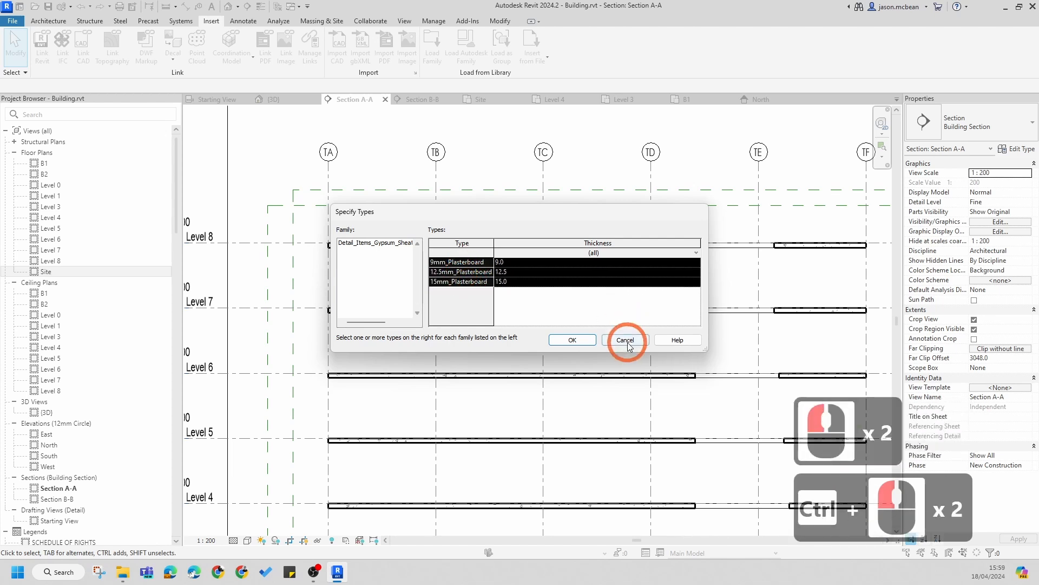
left_click(467, 282)
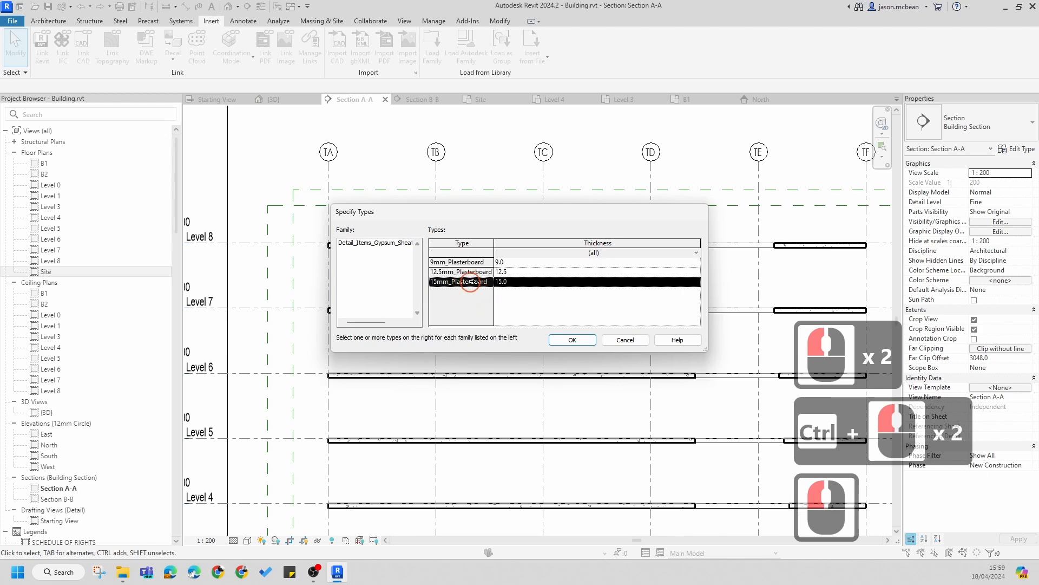
left_click(468, 280)
left_click(573, 340)
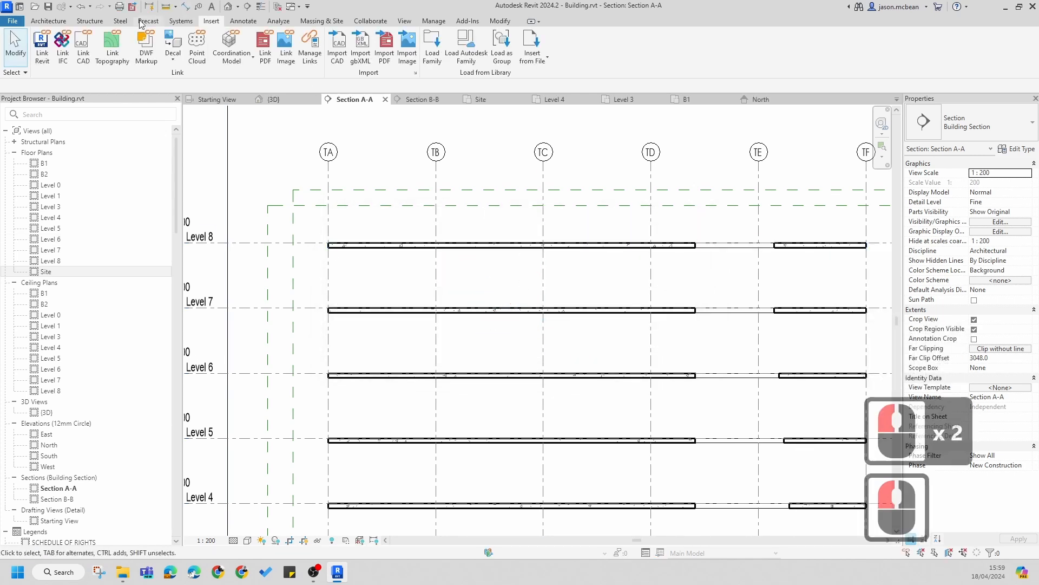
Step: Zoom in on the left end of the Level 8 floor in Section A-A and select the floor to inspect it
left_click(243, 21)
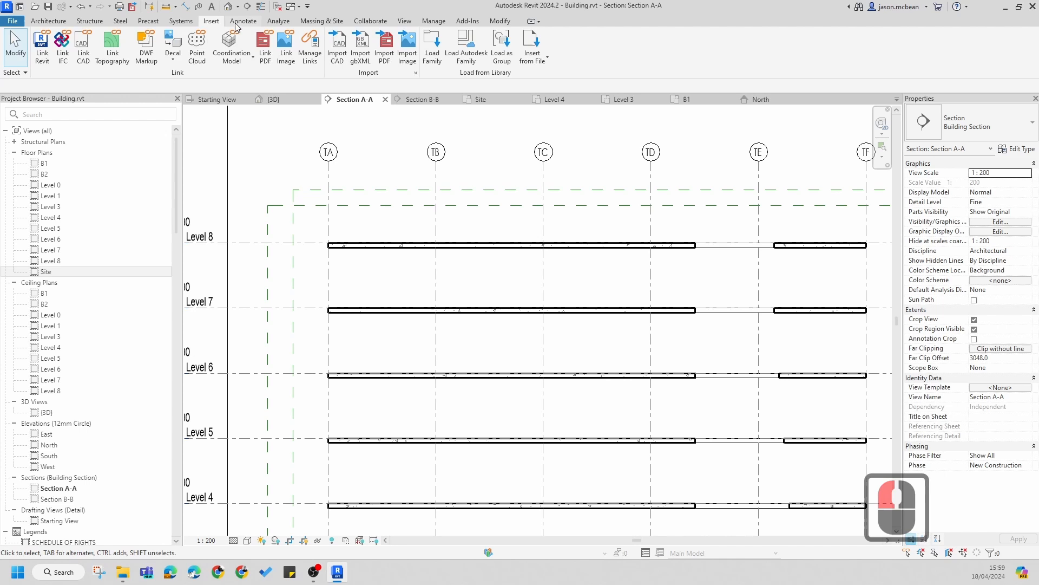
left_click(461, 281)
scroll(459, 283, "down", 4)
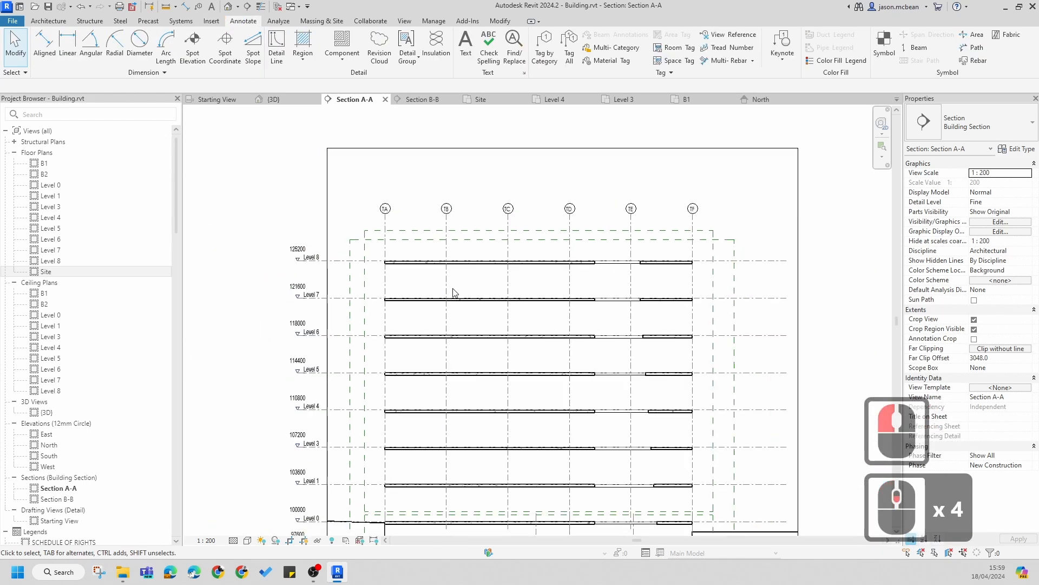
scroll(423, 255, "up", 4)
middle_click_drag(423, 255, 378, 313)
key("Escape")
scroll(273, 301, "up", 6)
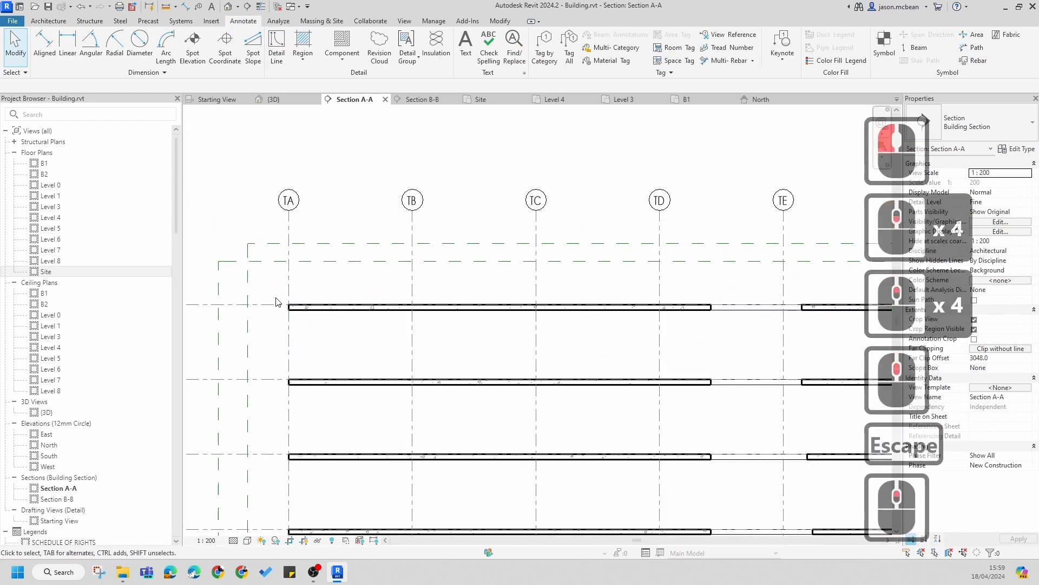
scroll(399, 331, "down", 6)
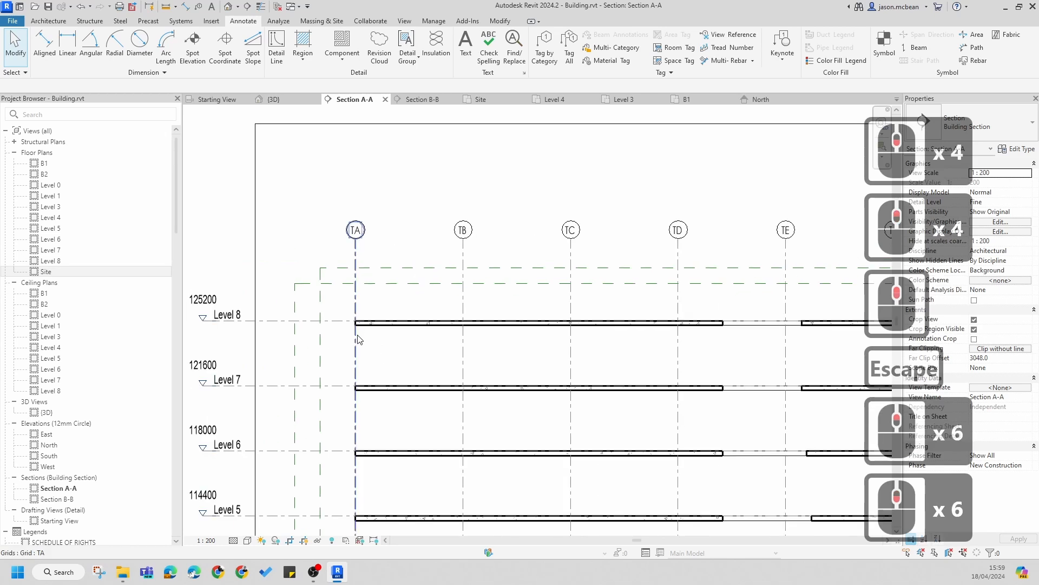
scroll(366, 325, "up", 2)
scroll(361, 322, "up", 6)
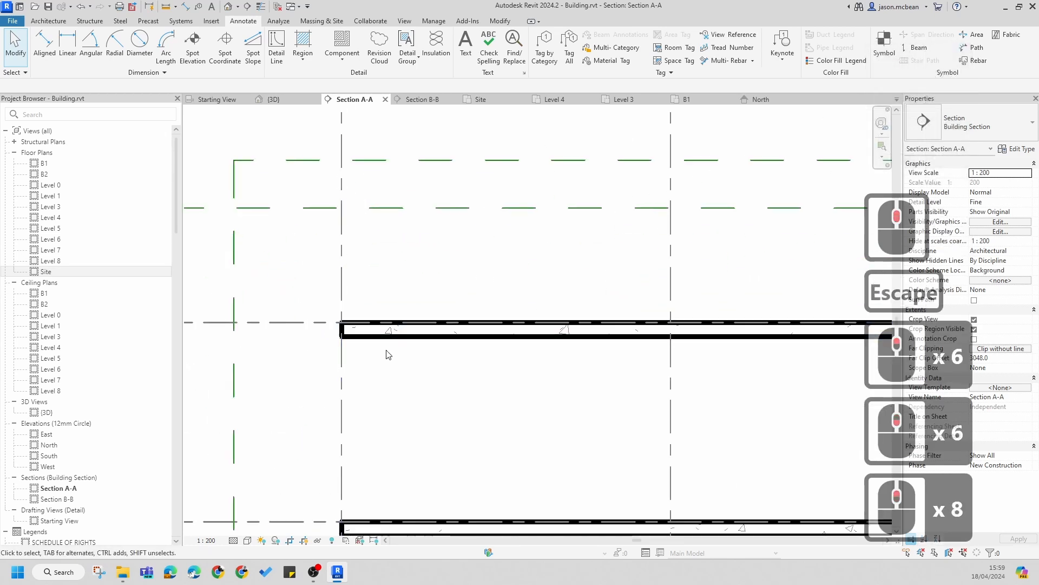
scroll(387, 351, "down", 5)
left_click(403, 339)
scroll(358, 328, "up", 6)
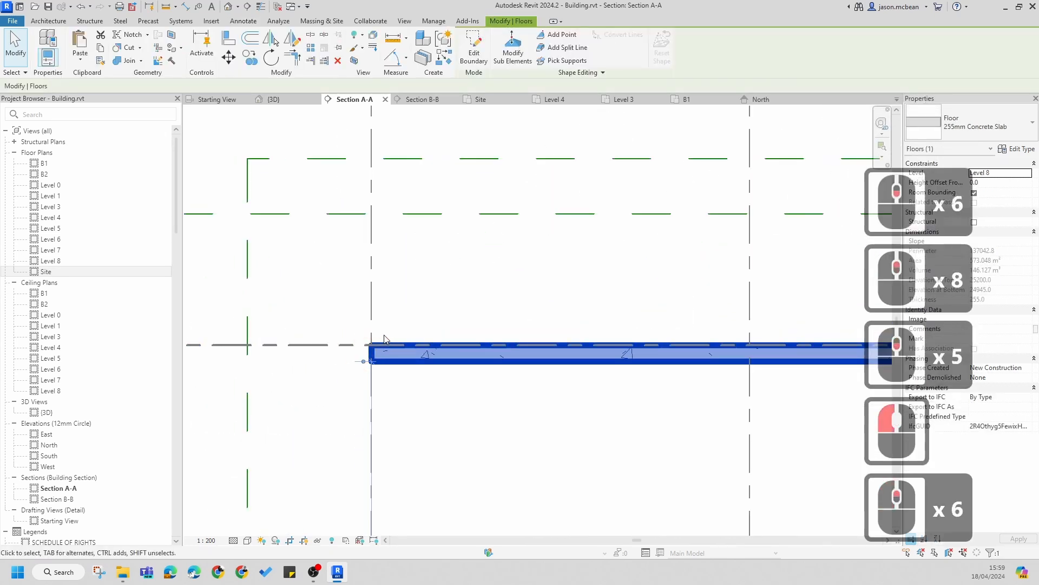
scroll(377, 336, "down", 4)
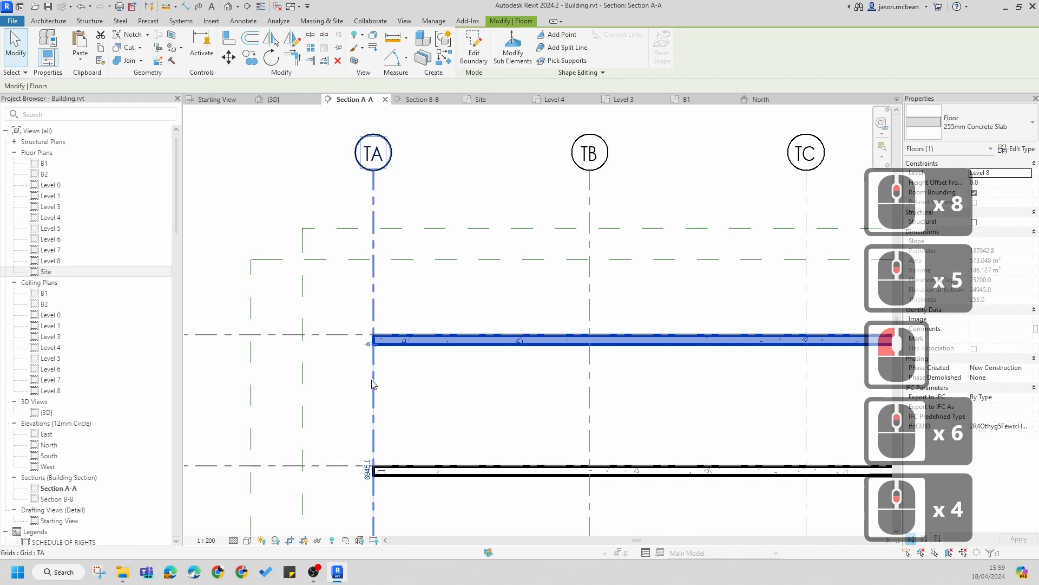
scroll(401, 385, "down", 5)
scroll(428, 367, "down", 1)
key("Escape")
scroll(411, 352, "up", 7)
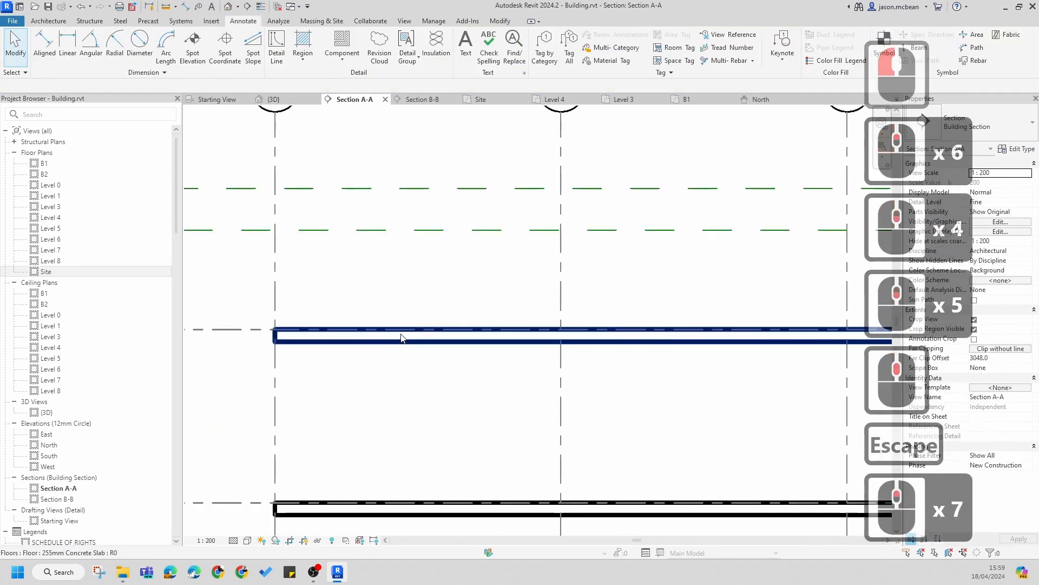
Step: Pan and zoom around the Level 8 floor edge, selecting the floor again to check its type
left_click(92, 22)
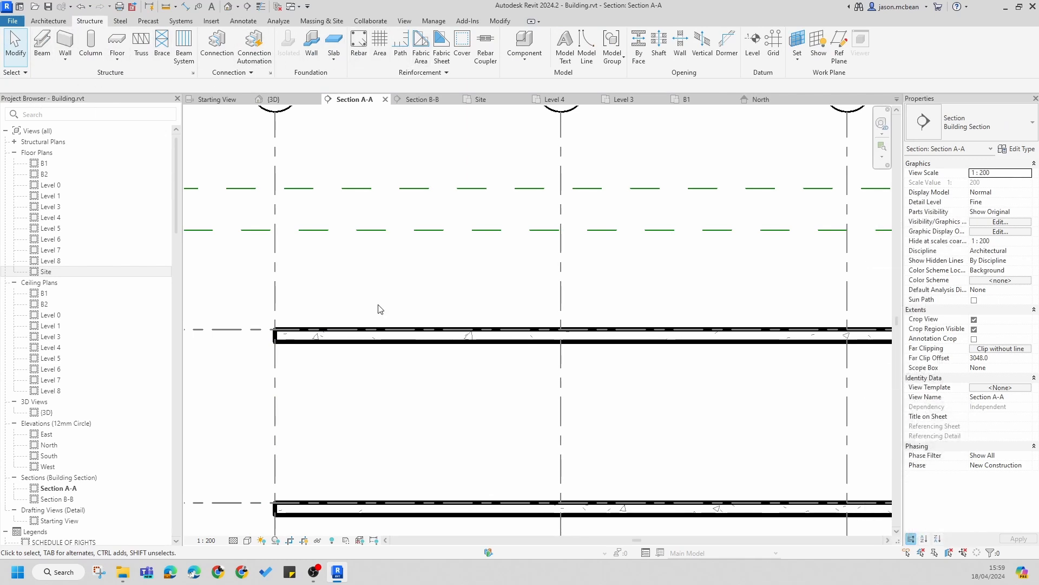
scroll(371, 324, "down", 5)
key("Escape")
scroll(366, 344, "up", 5)
middle_click_drag(411, 344, 438, 340)
key("Escape")
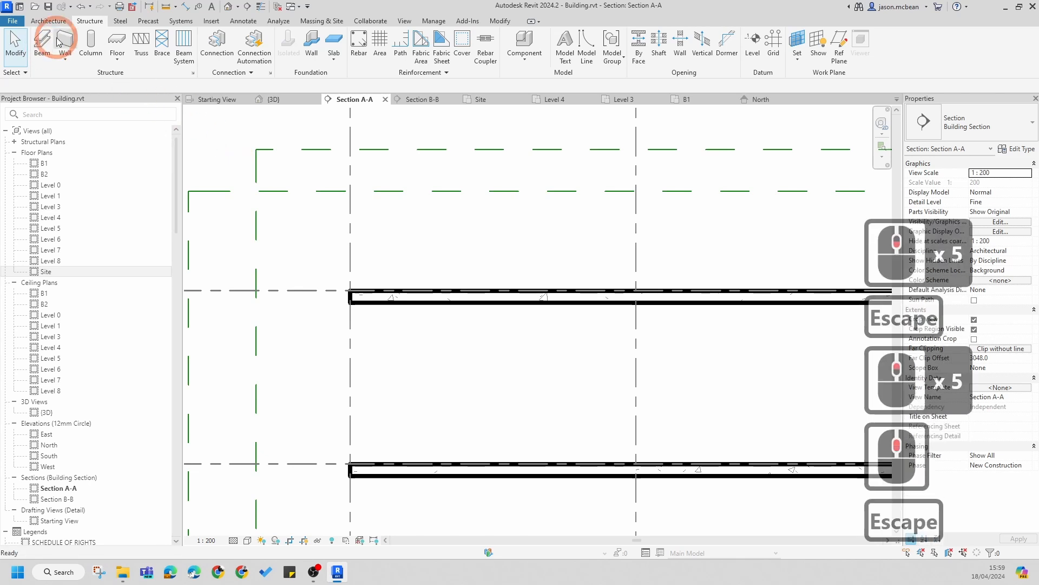
left_click(242, 20)
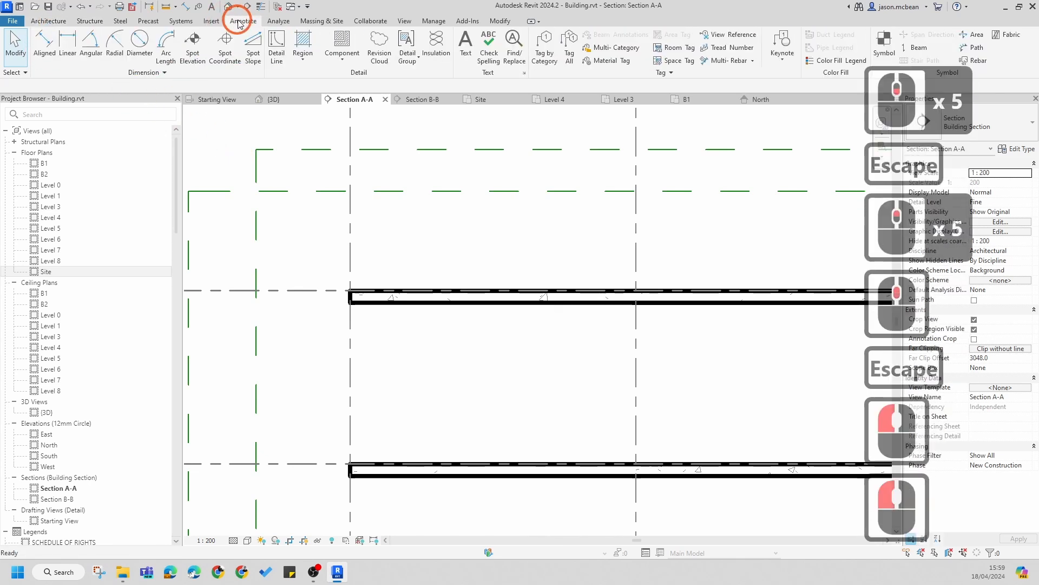
left_click(445, 342)
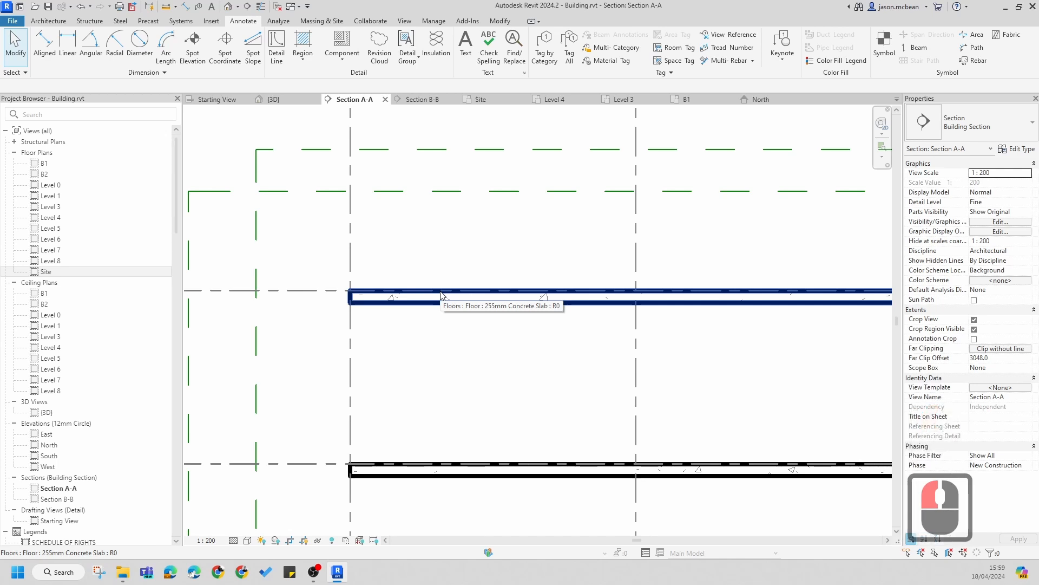
key("Escape")
scroll(419, 387, "down", 4)
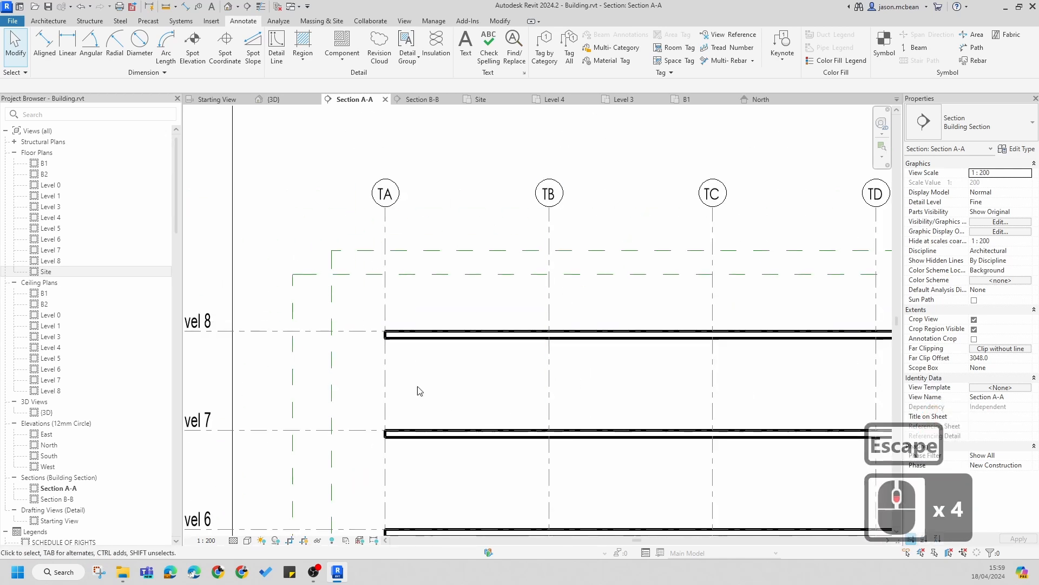
scroll(413, 322, "up", 4)
middle_click_drag(416, 362, 407, 324)
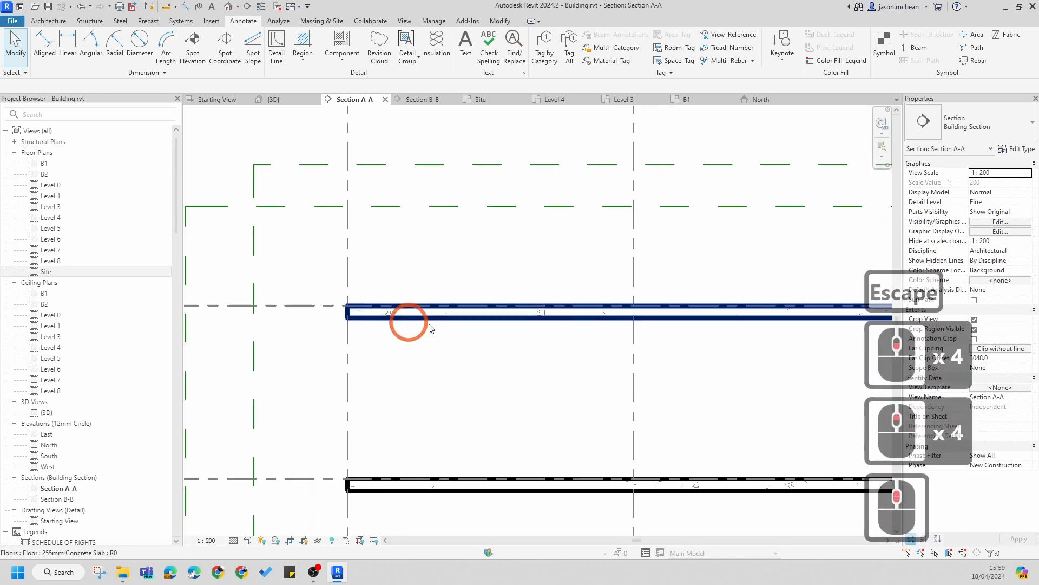
left_click(341, 59)
left_click(341, 54)
key("Escape")
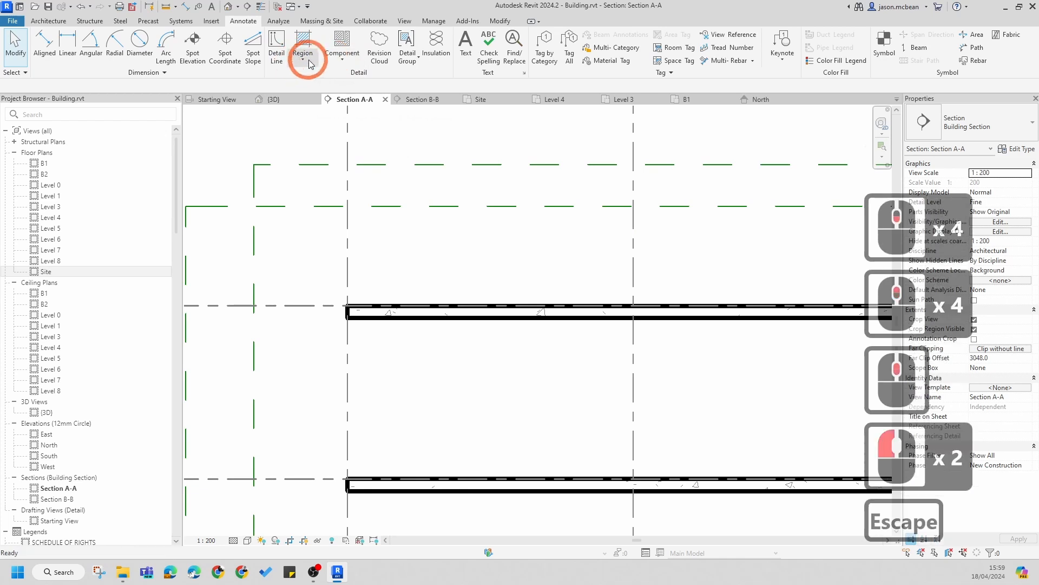
Step: Start a Filled Region boundary sketch in Section A-A using the Concrete H region type
left_click(243, 25)
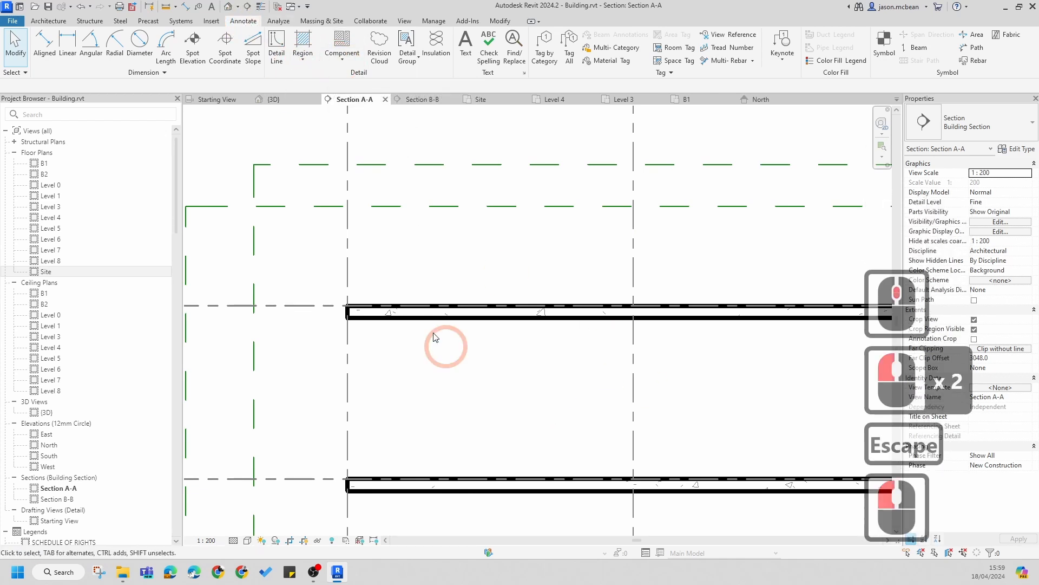
scroll(524, 270, "down", 2)
scroll(482, 271, "up", 3)
middle_click_drag(468, 262, 472, 256)
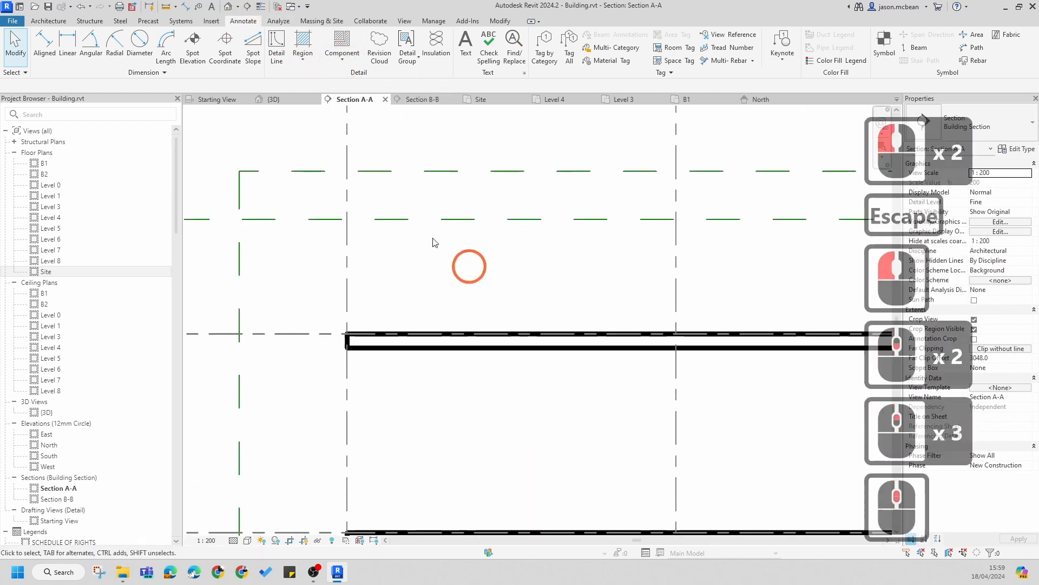
left_click(301, 53)
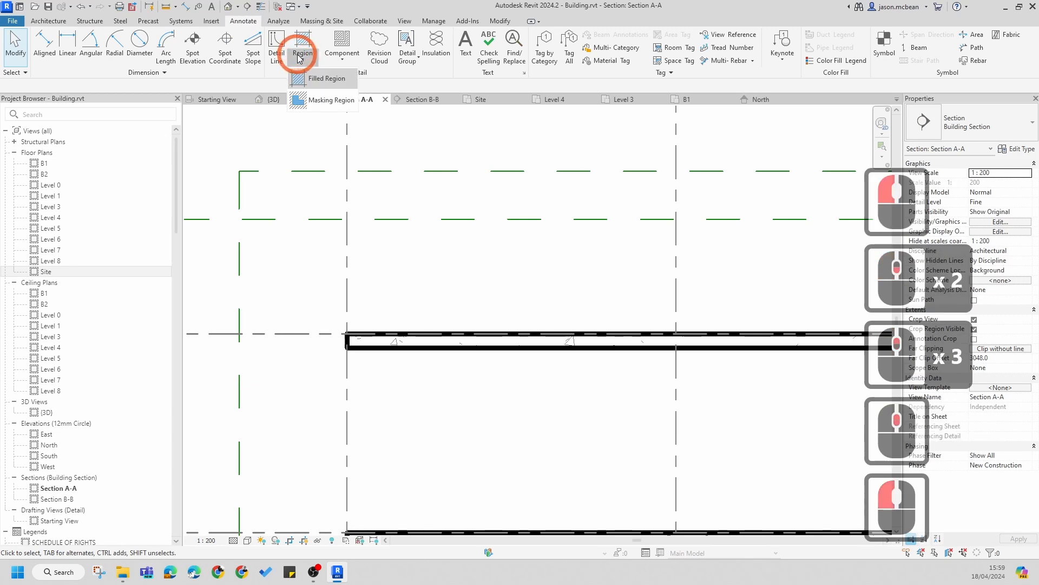
left_click(306, 80)
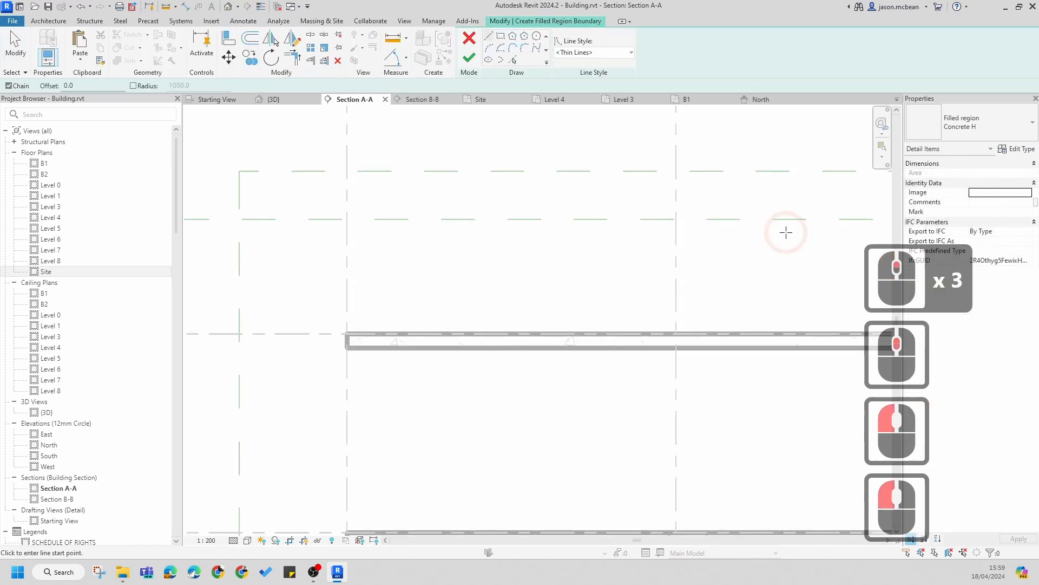
left_click(1005, 118)
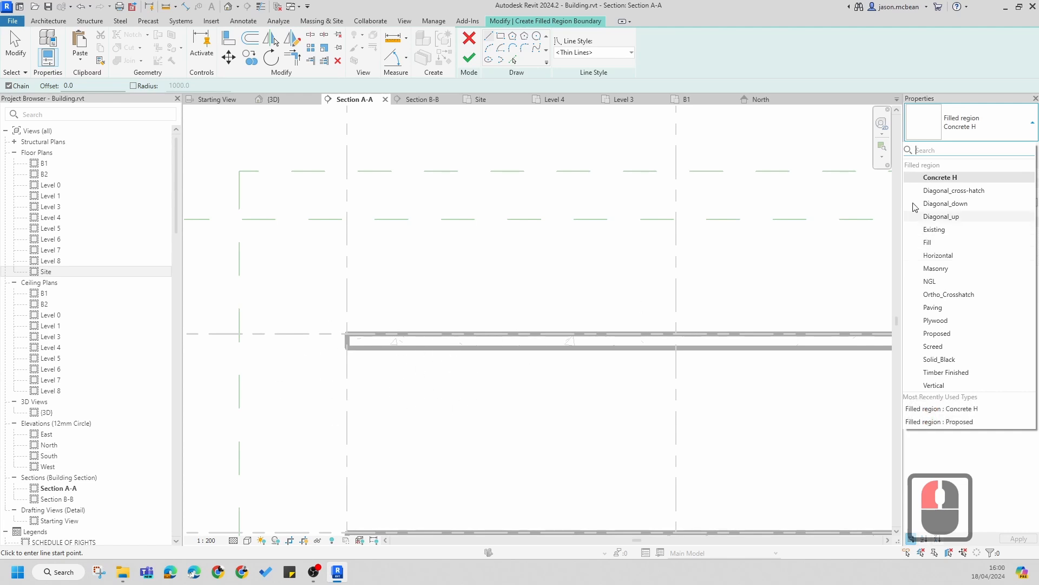
left_click(941, 177)
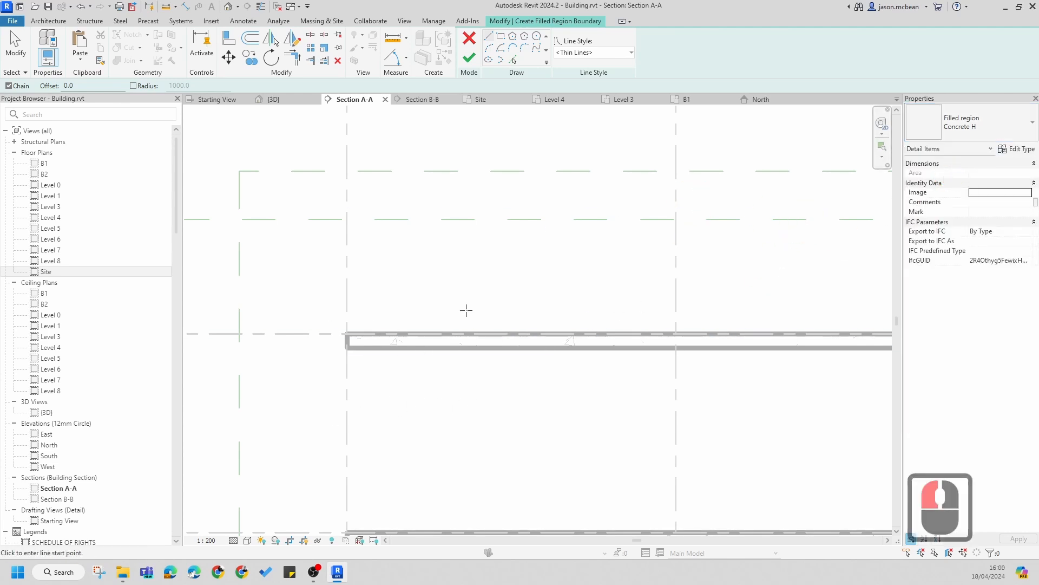
Step: Set the filled region's boundary line style to 6 Concrete near the Level 8 floor edge
scroll(427, 330, "down", 5)
scroll(406, 348, "up", 7)
scroll(423, 227, "down", 5)
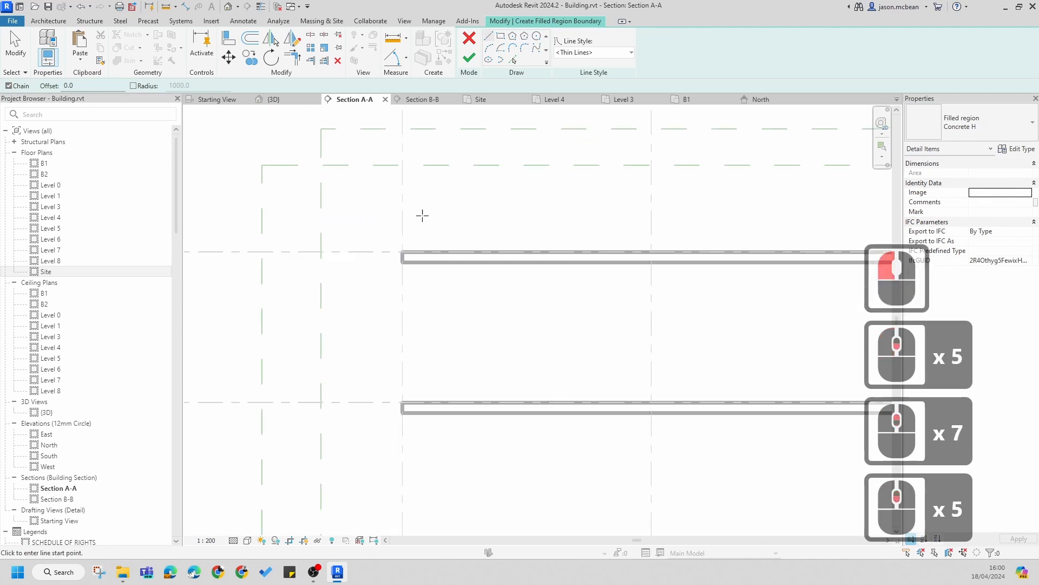
scroll(422, 215, "up", 5)
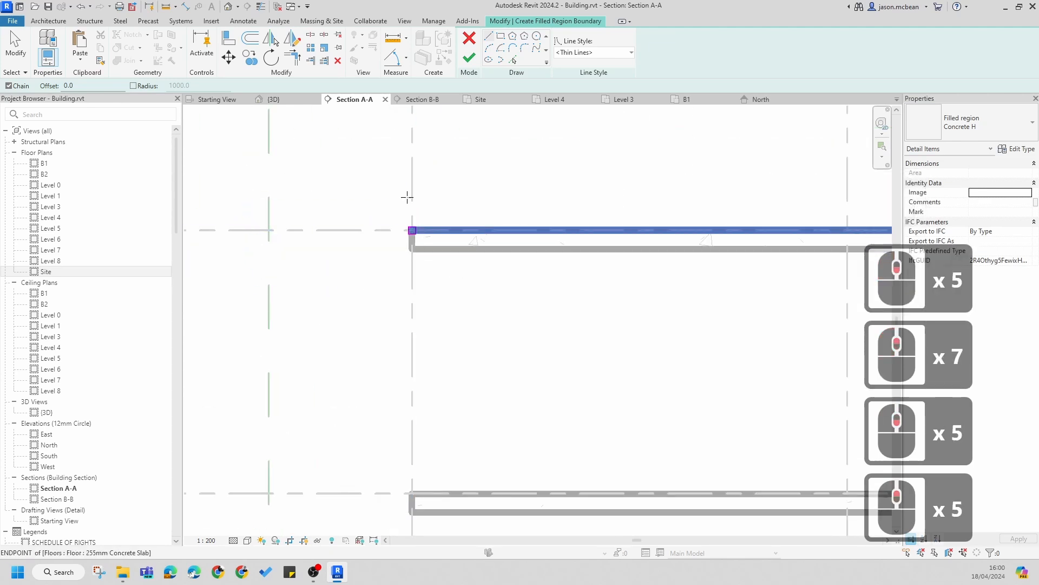
scroll(524, 149, "down", 6)
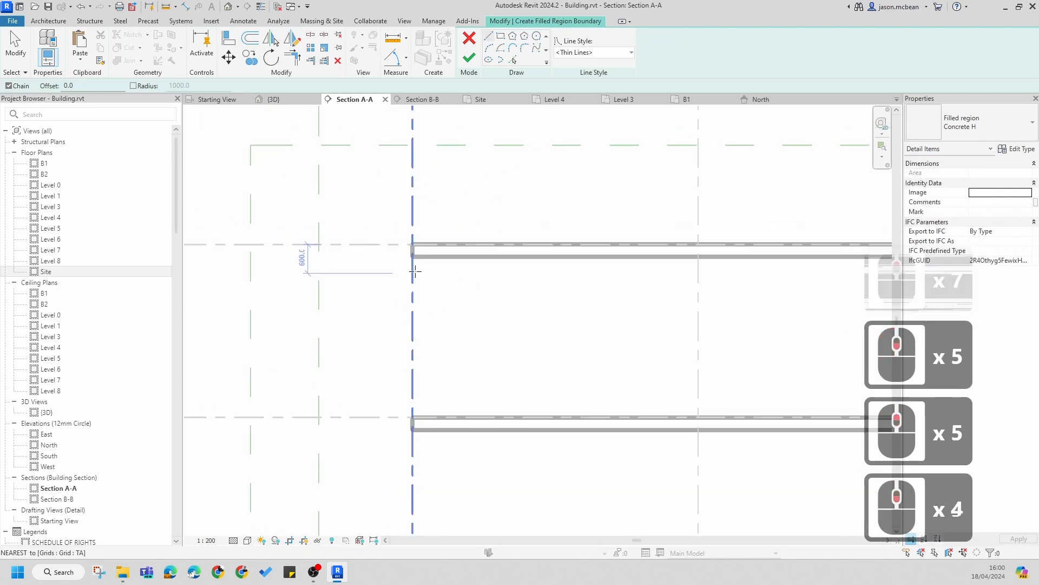
left_click(595, 52)
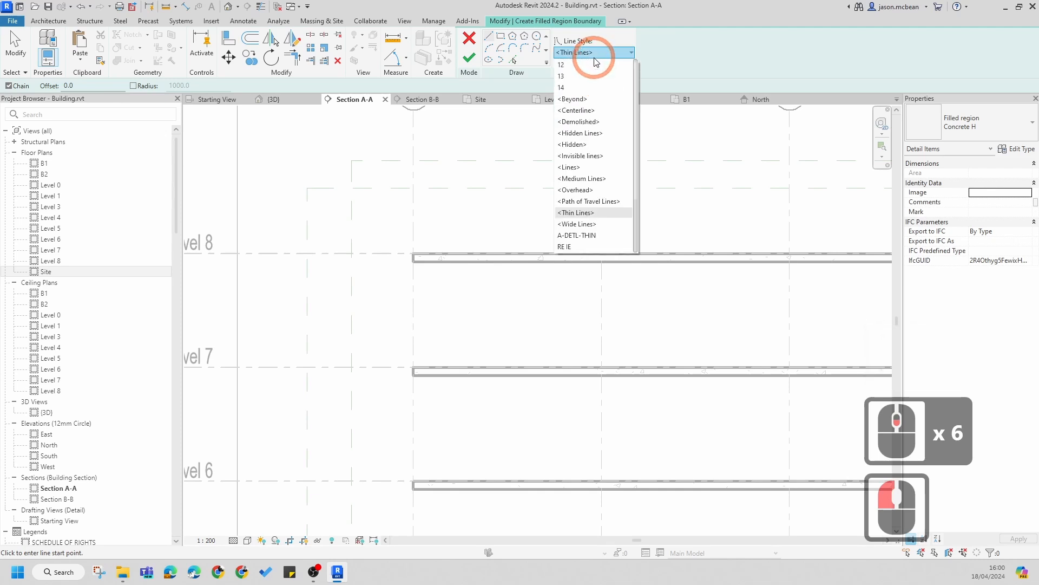
scroll(594, 128, "up", 7)
scroll(594, 129, "up", 5)
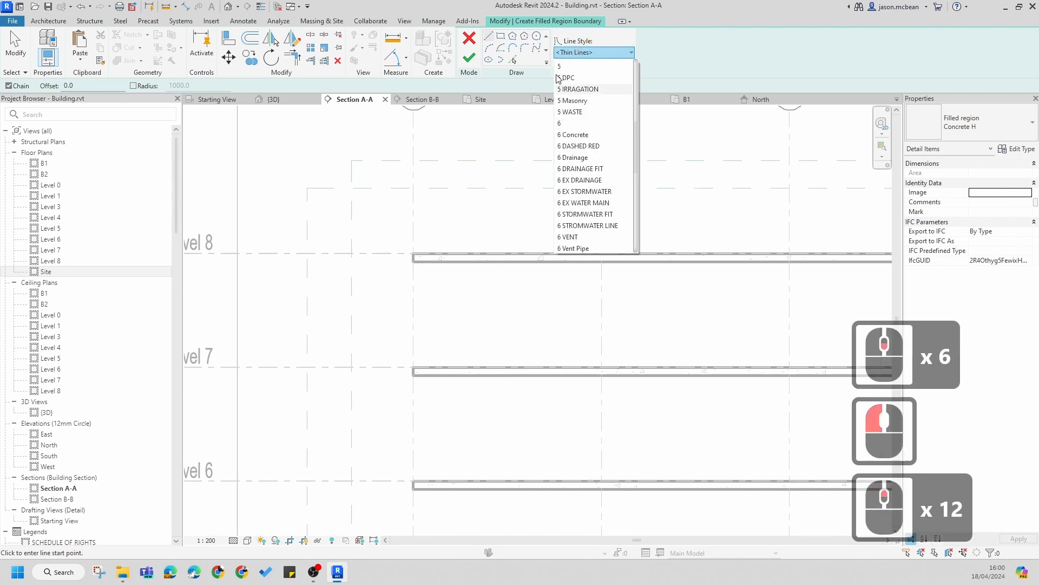
left_click(581, 135)
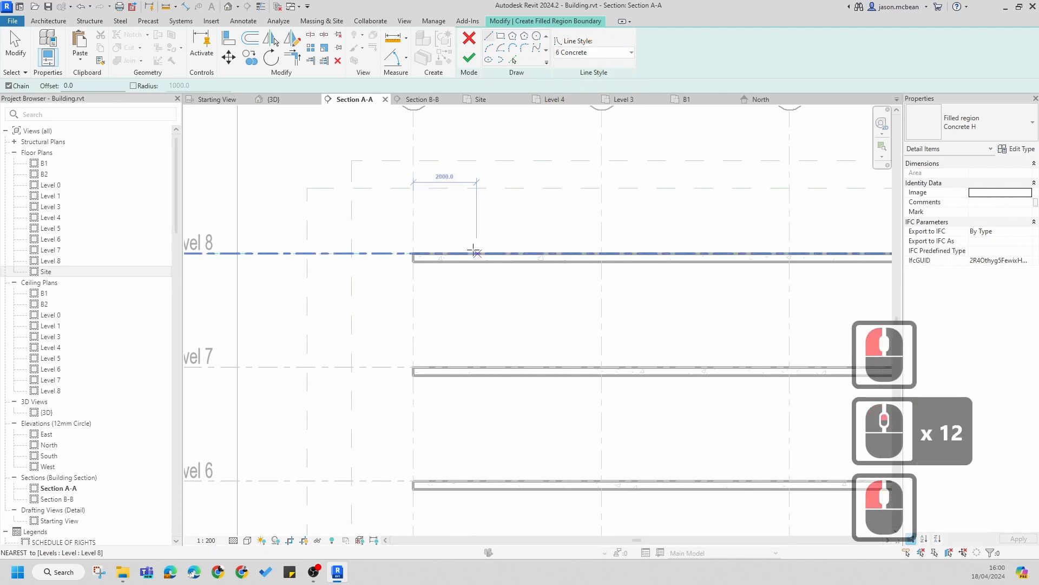
scroll(412, 254, "up", 8)
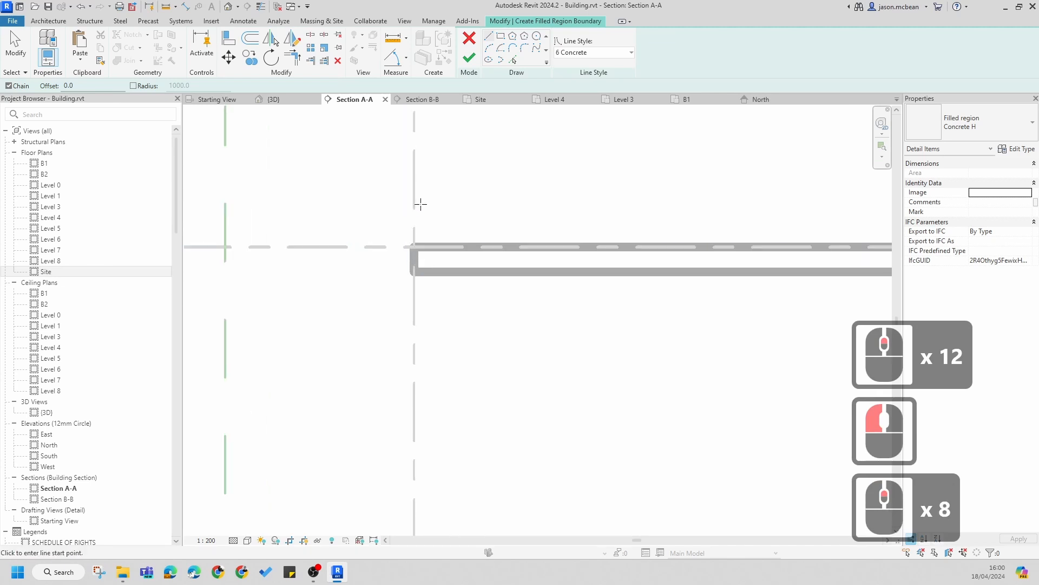
Step: Sketch a closed filled region boundary around the Level 8 floor end, 255 mm above the floor and 300 mm wide
left_click(414, 247)
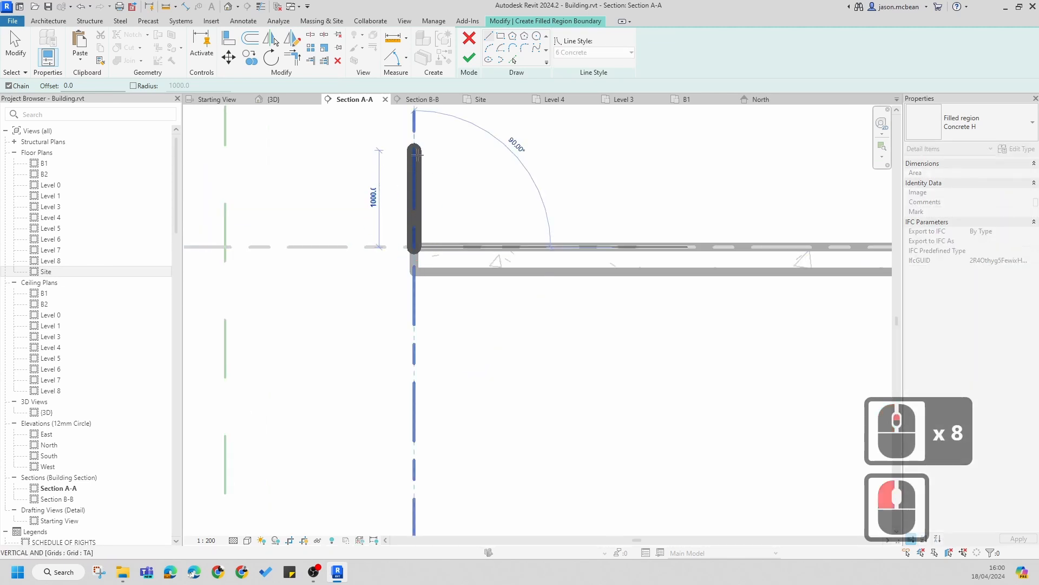
type("250")
key("Return")
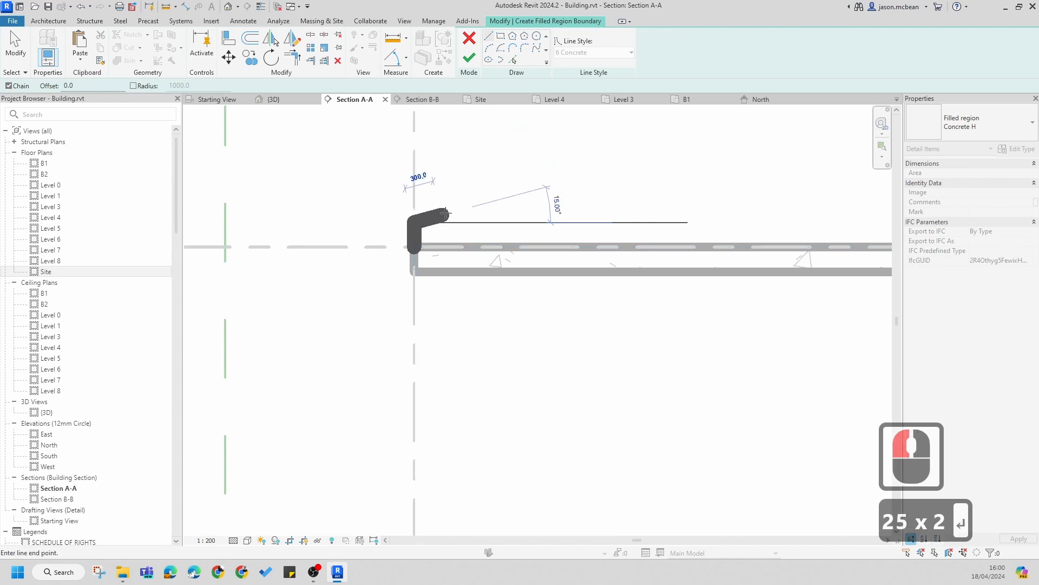
left_click(444, 223)
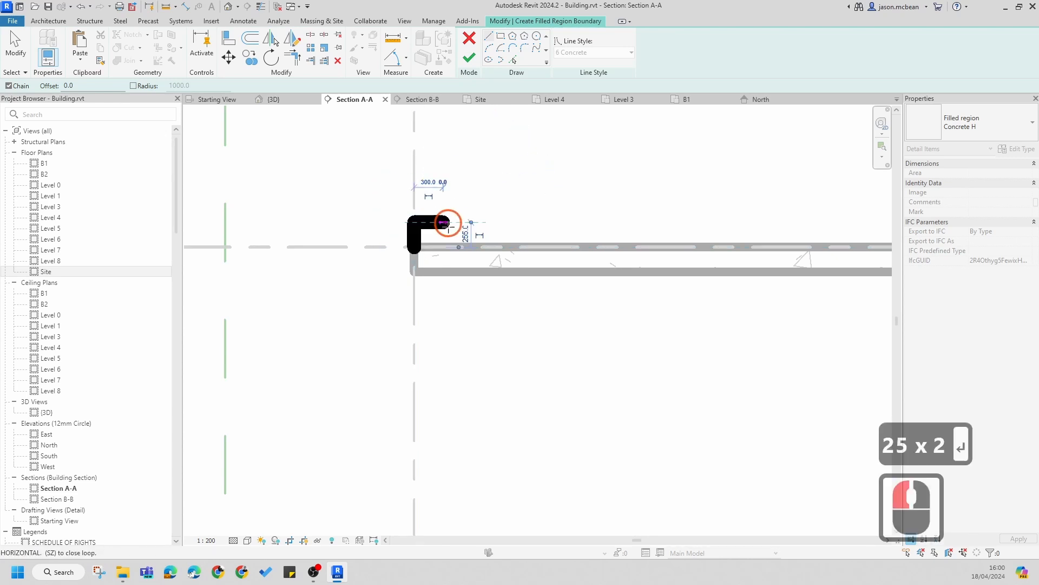
left_click(445, 248)
scroll(440, 265, "up", 9)
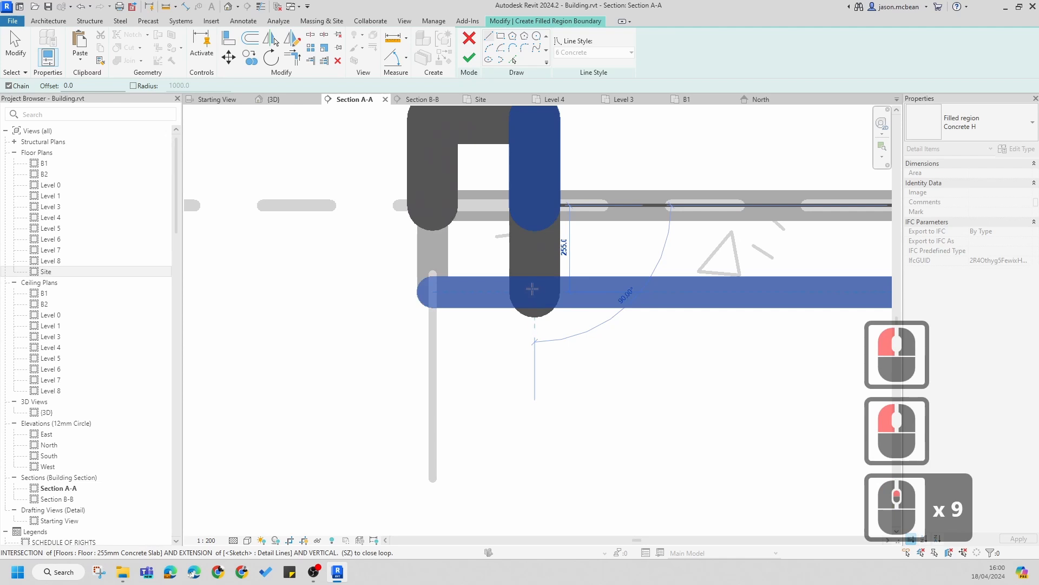
left_click(534, 290)
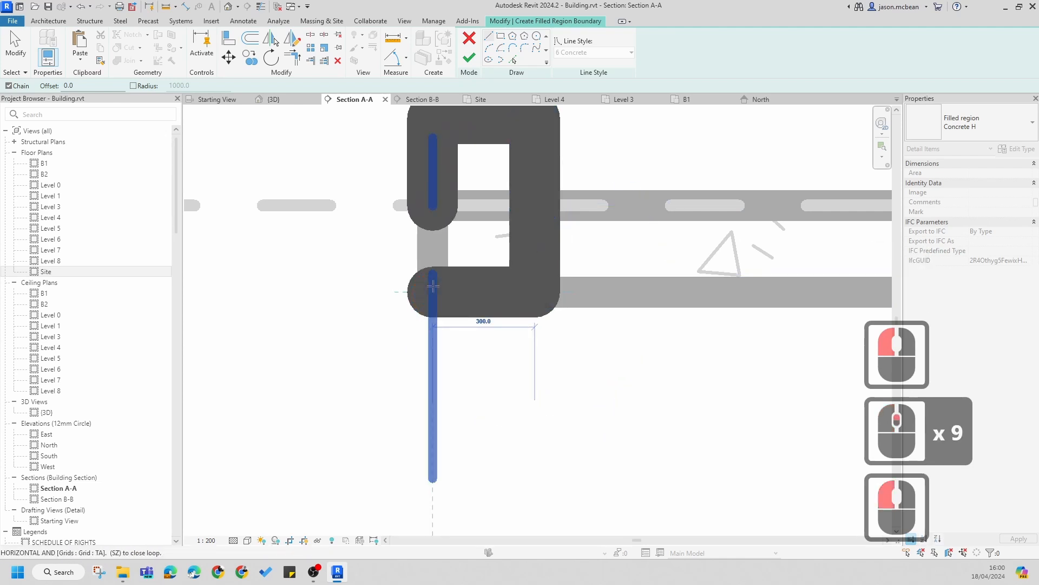
left_click(433, 290)
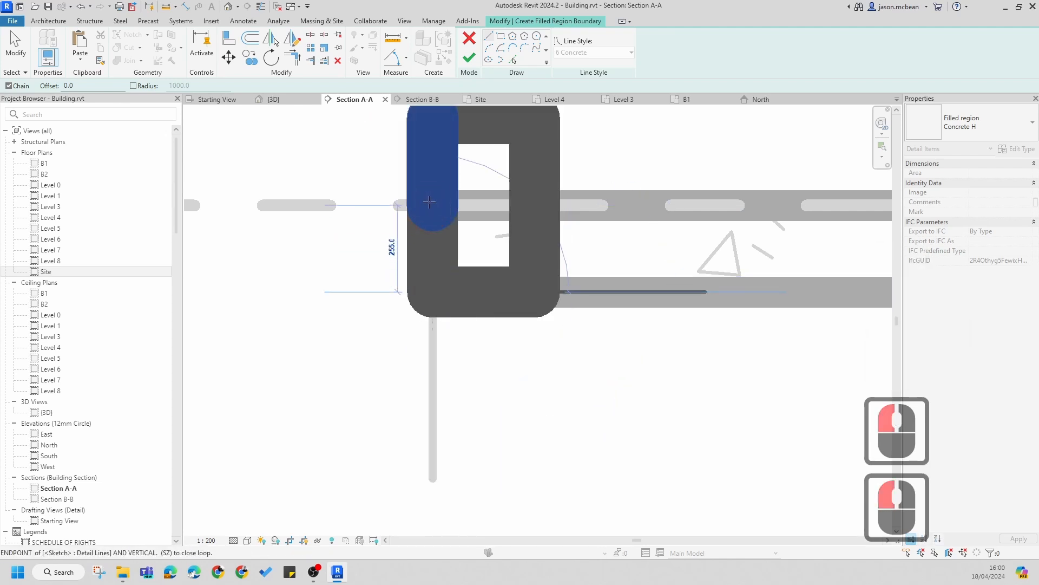
left_click(498, 179)
key("Escape")
scroll(500, 264, "down", 2)
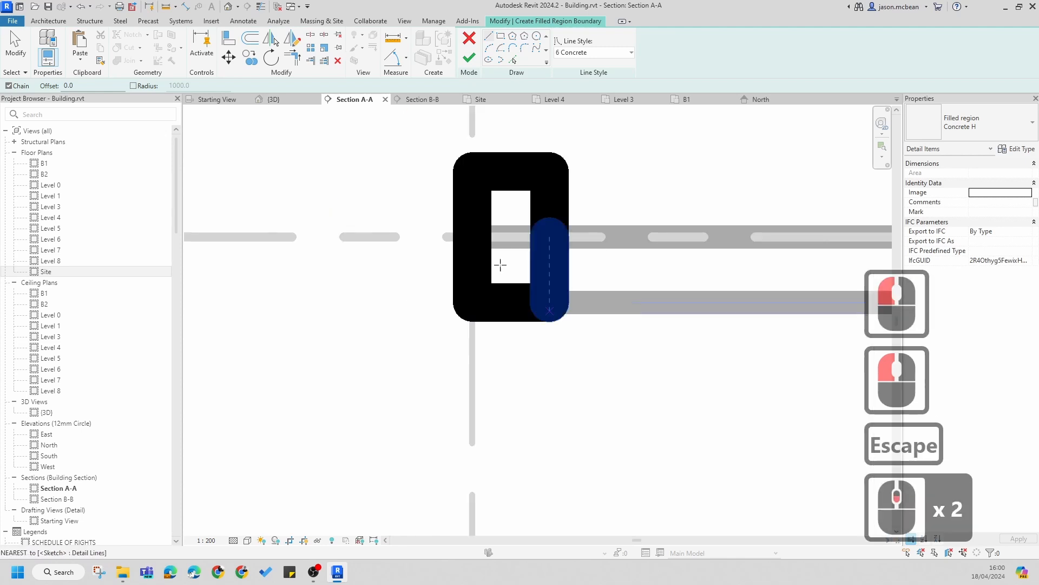
Step: Toggle thin lines and set the boundary line running inside the floor's end to the Invisible lines style
left_click(260, 6)
scroll(584, 273, "up", 4)
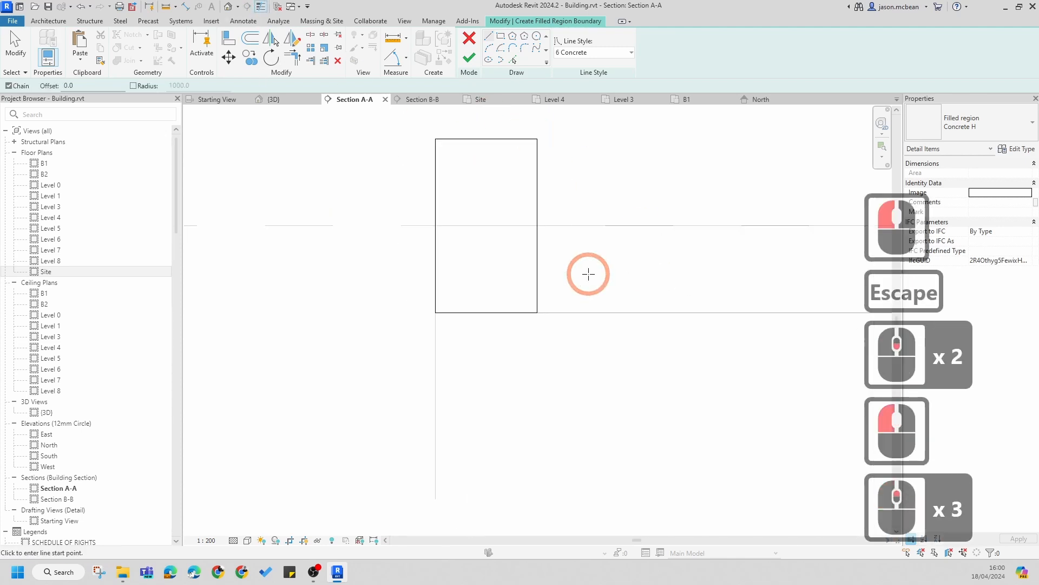
key("Escape")
key("Escape")
left_click(526, 286)
scroll(547, 291, "down", 5)
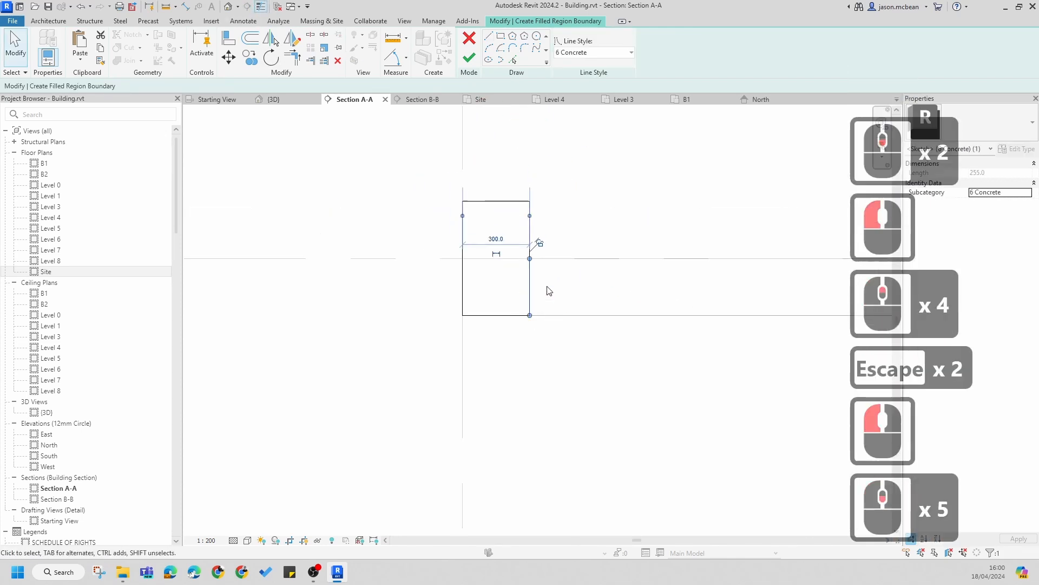
left_click(630, 52)
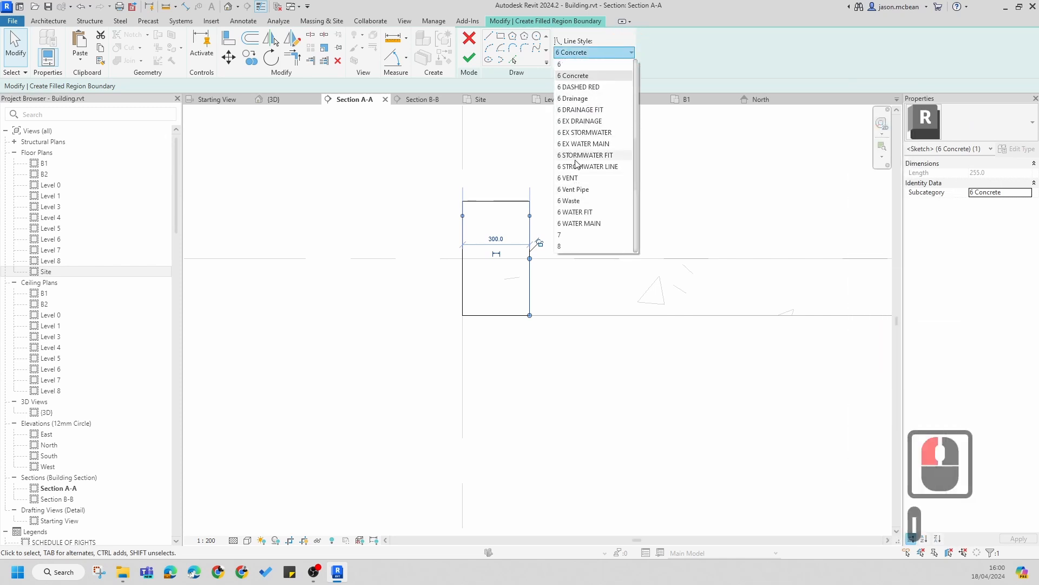
scroll(579, 210, "down", 3)
scroll(579, 210, "down", 3)
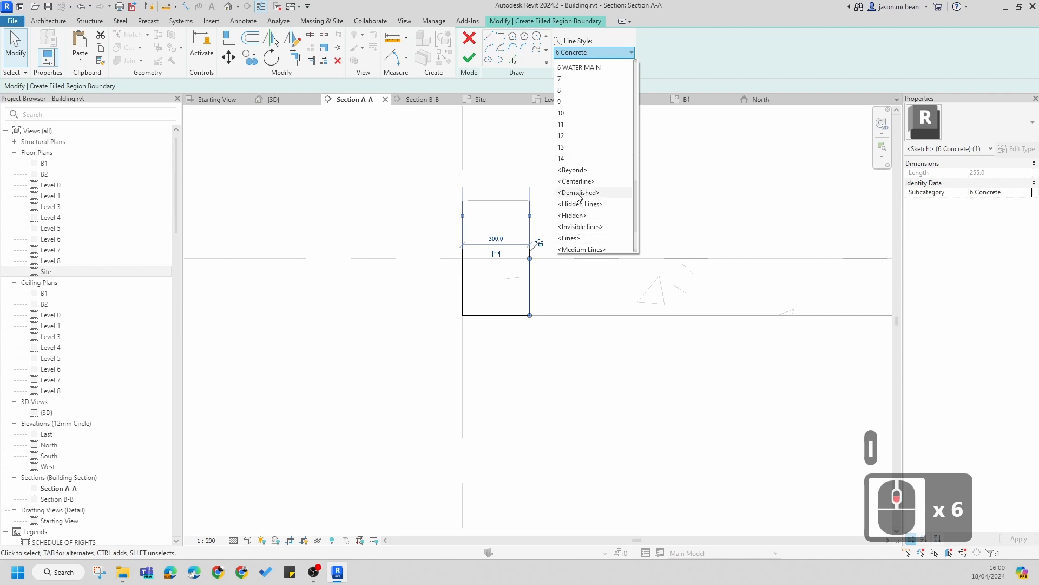
left_click(578, 227)
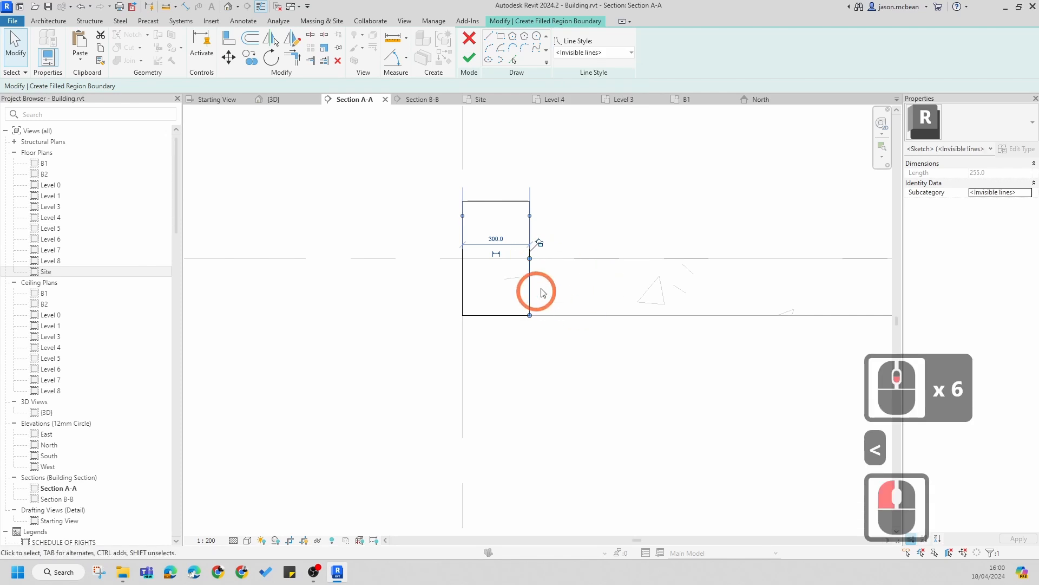
Step: Toggle thin lines back off and finish the filled region sketch
key("Escape")
scroll(546, 290, "up", 6)
key("Escape")
scroll(563, 293, "down", 6)
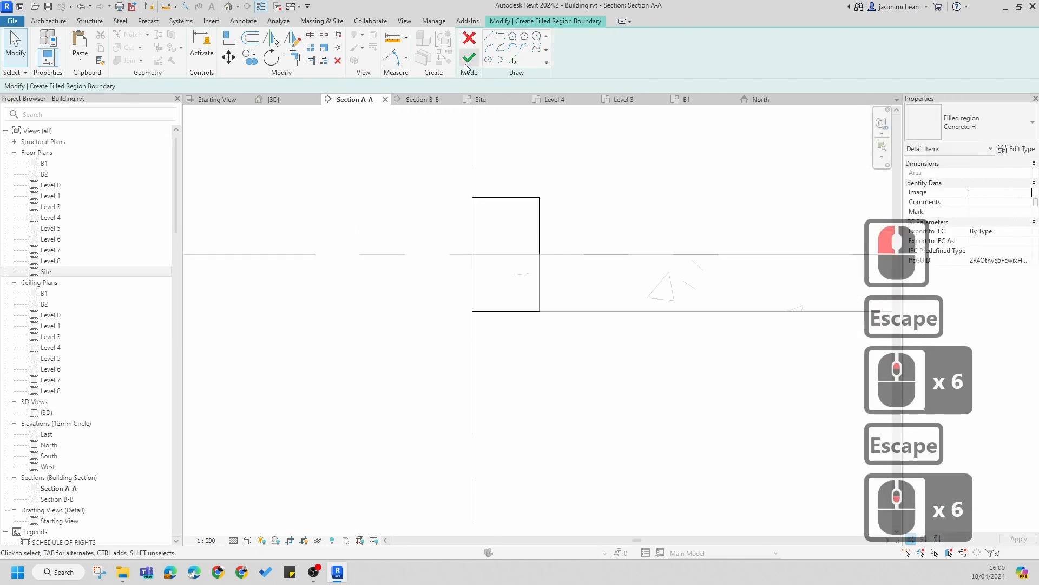
left_click(261, 7)
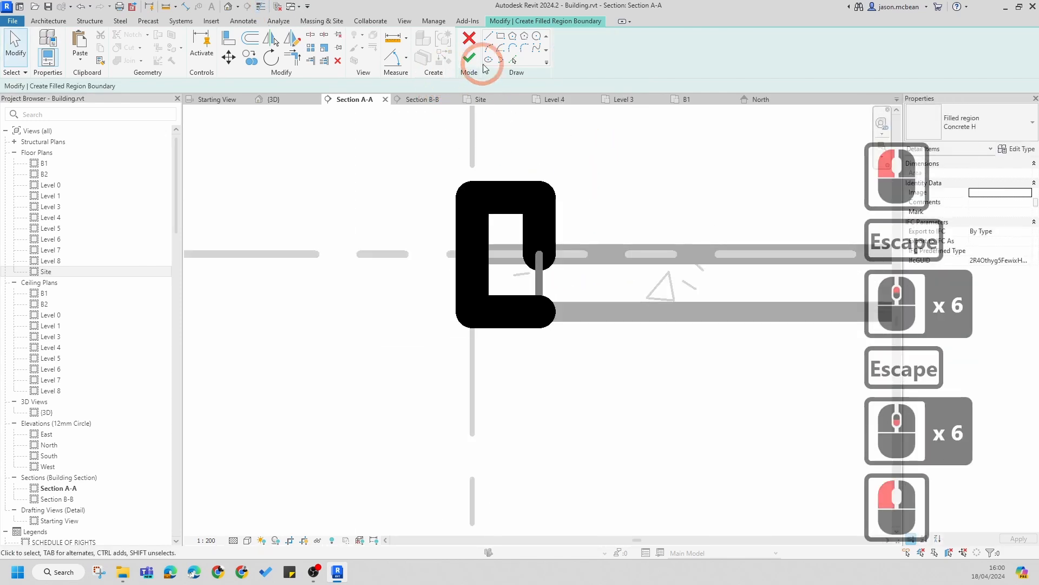
left_click(468, 59)
key("Escape")
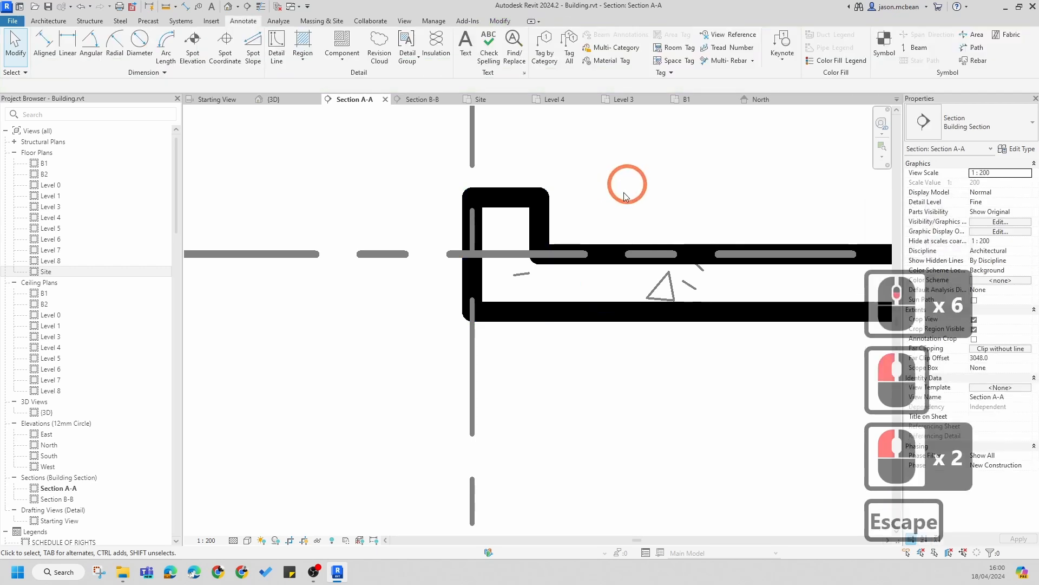
Step: Select the new filled region and zoom out and back in to review it at the Level 8 floor edge
scroll(503, 374, "down", 7)
scroll(395, 286, "up", 1)
key("Escape")
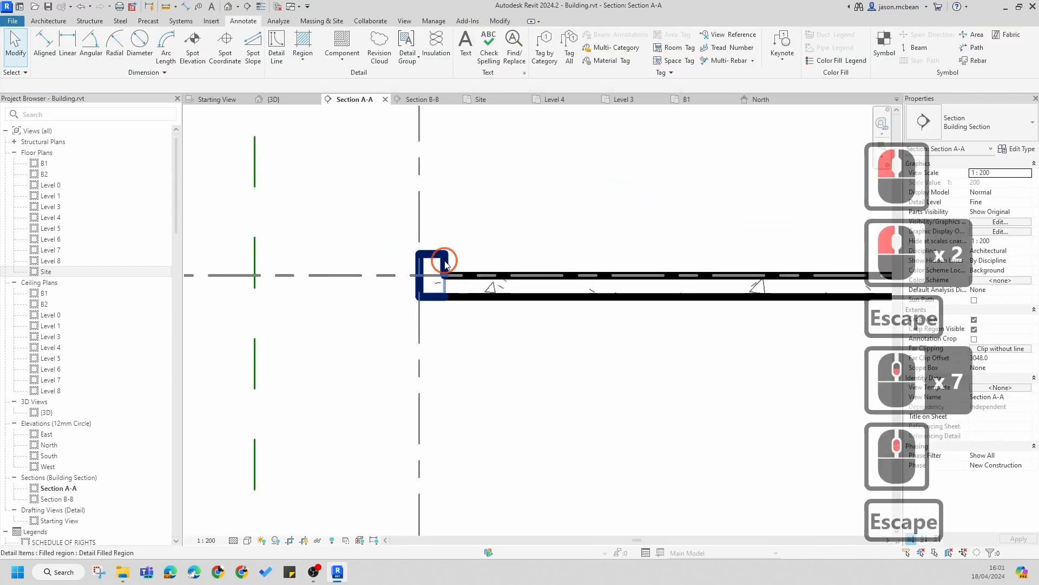
left_click(446, 265)
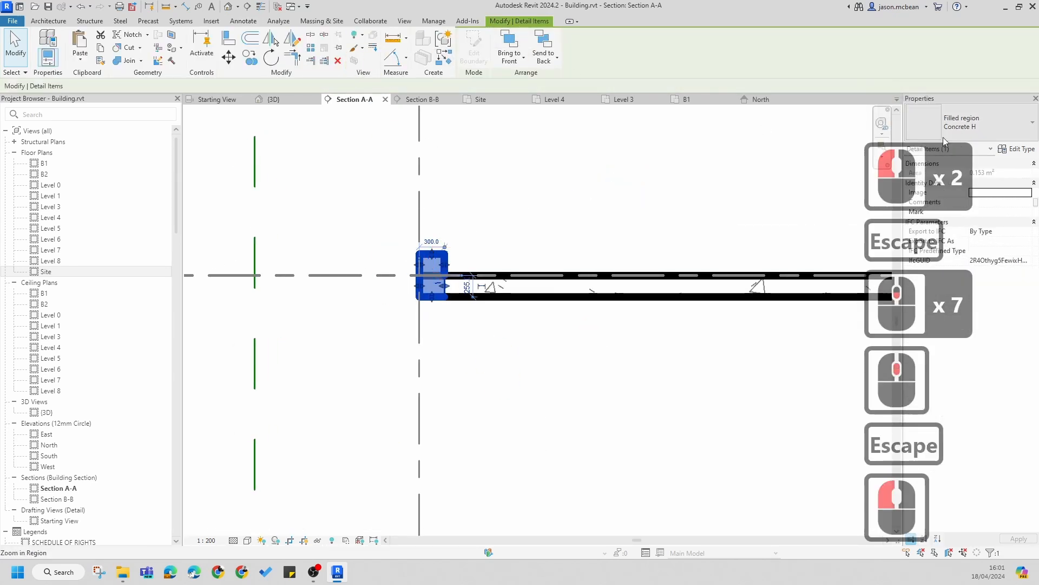
scroll(505, 247, "down", 7)
key("Escape")
scroll(515, 262, "up", 5)
scroll(474, 262, "down", 7)
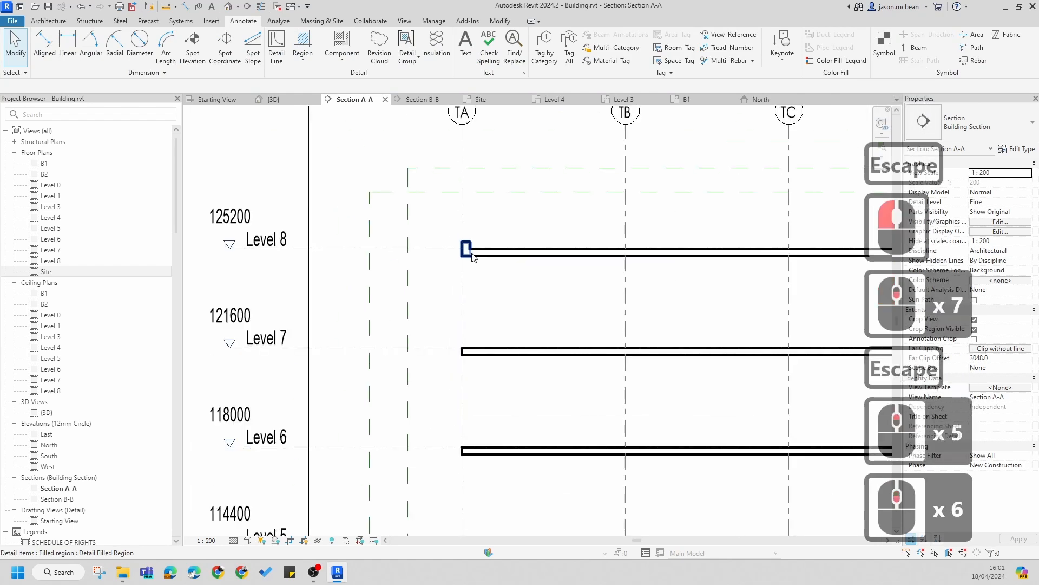
scroll(464, 249, "up", 8)
scroll(438, 222, "up", 6)
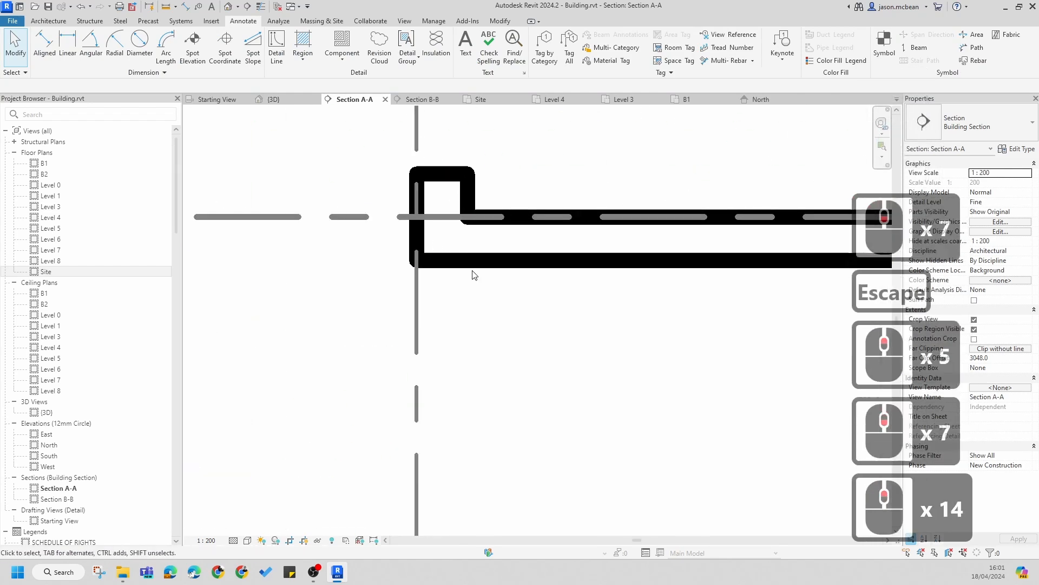
Step: Edit the filled region's boundary and delete its bottom horizontal line
left_click(434, 261)
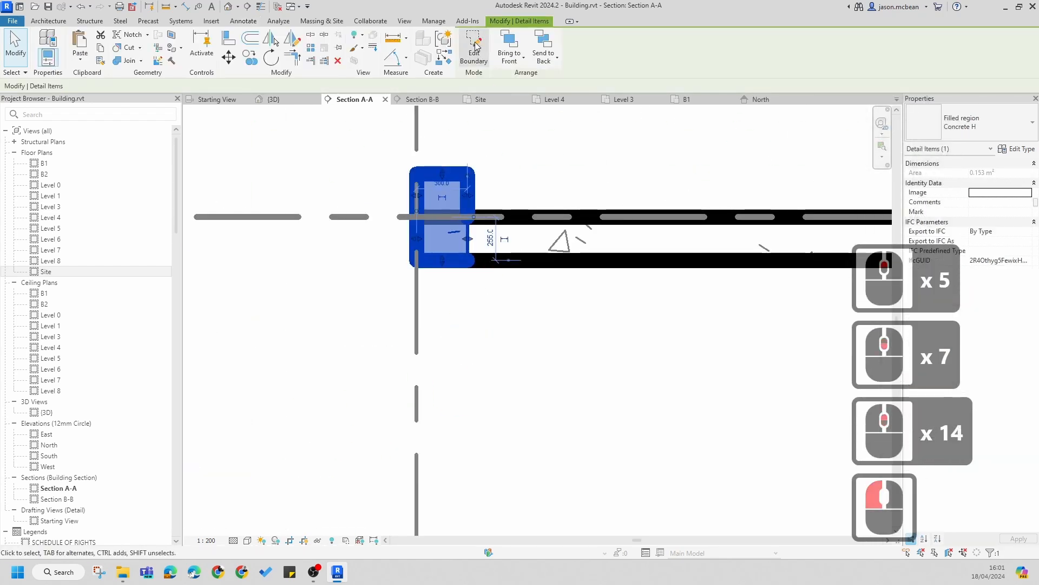
double_click(437, 270)
scroll(438, 270, "up", 5)
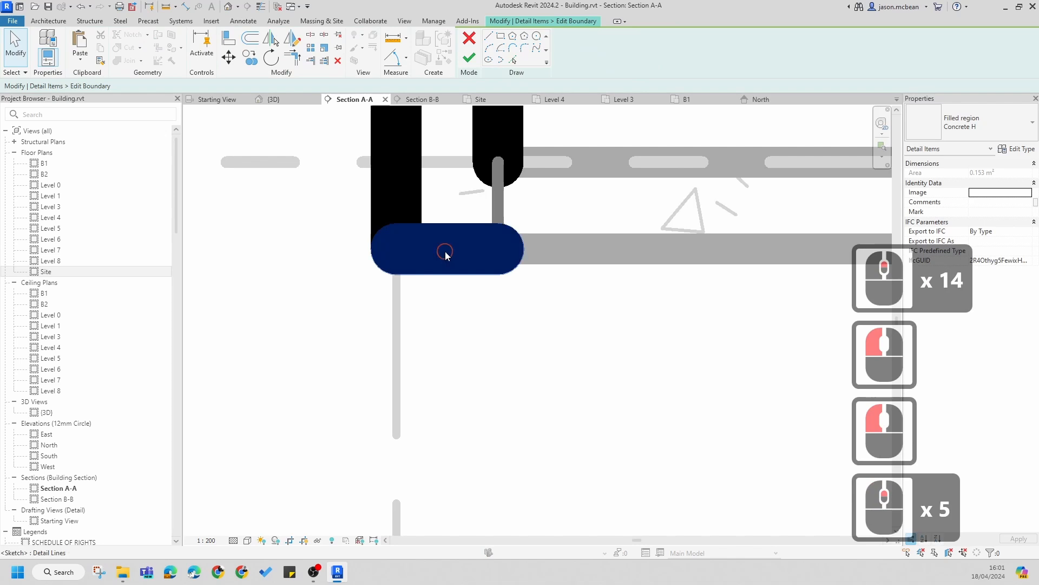
left_click(446, 251)
key("Delete")
Step: Extend the left vertical boundary line downward to about 1100 mm long
scroll(433, 243, "down", 5)
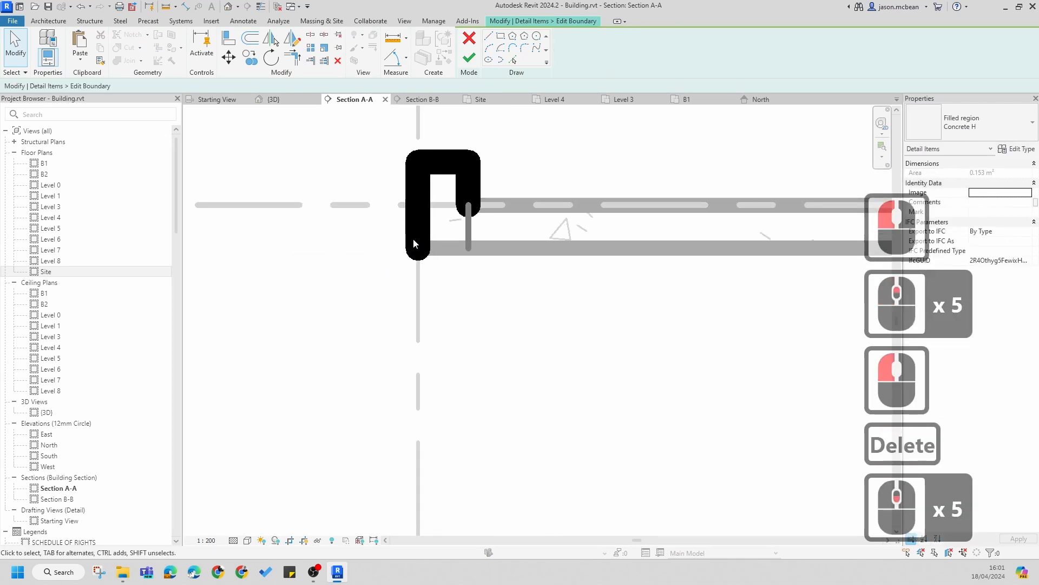
left_click(423, 205)
left_click(422, 203)
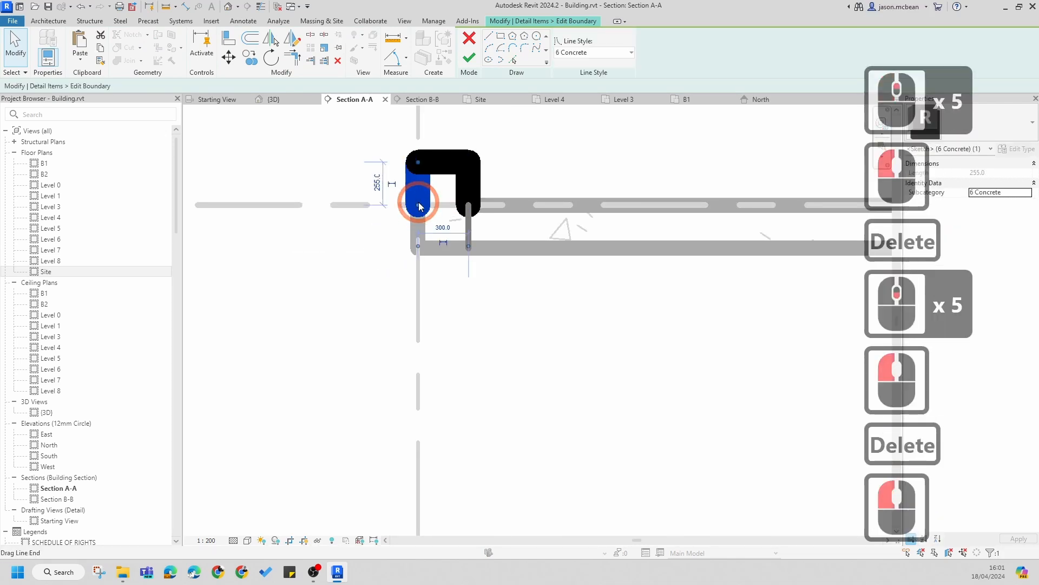
mouse_move(419, 206)
left_mouse_down()
mouse_move(420, 349)
mouse_move(434, 339)
left_mouse_up()
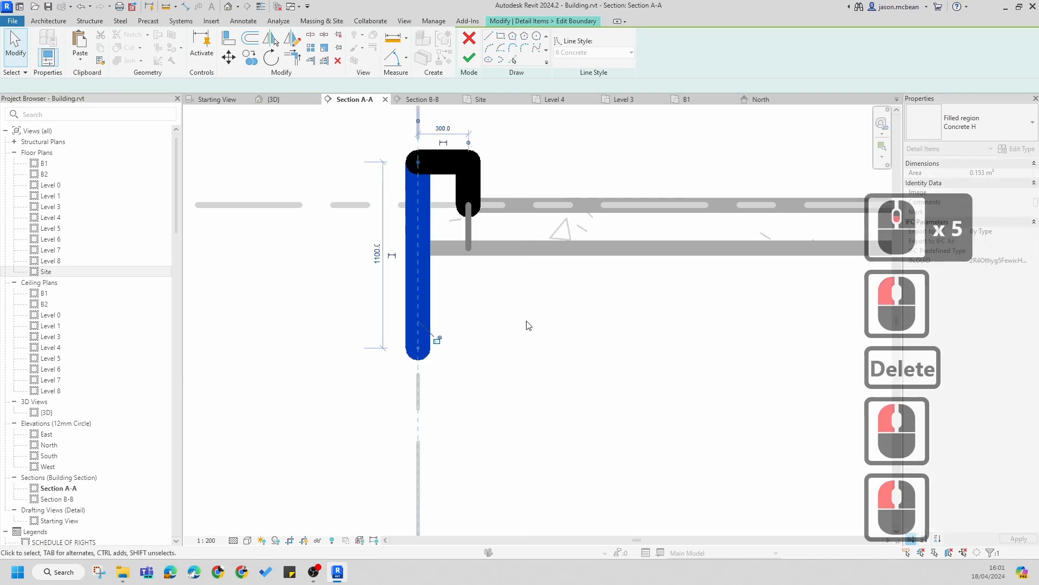
scroll(577, 269, "down", 3)
key("Escape")
scroll(545, 329, "up", 1)
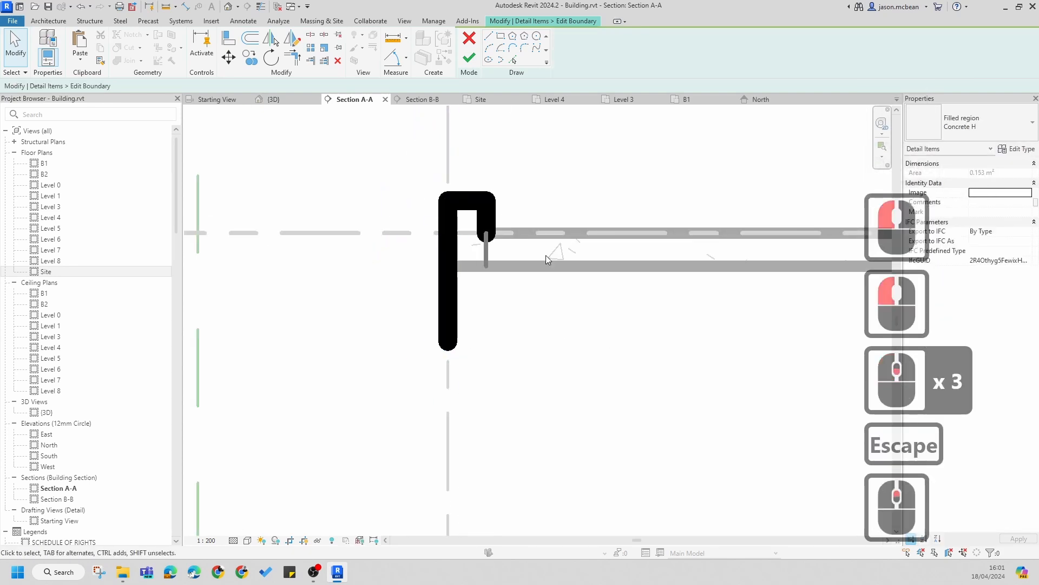
Step: Place an aligned dimension from the Level 8 level line to the region's top boundary line
left_click(243, 20)
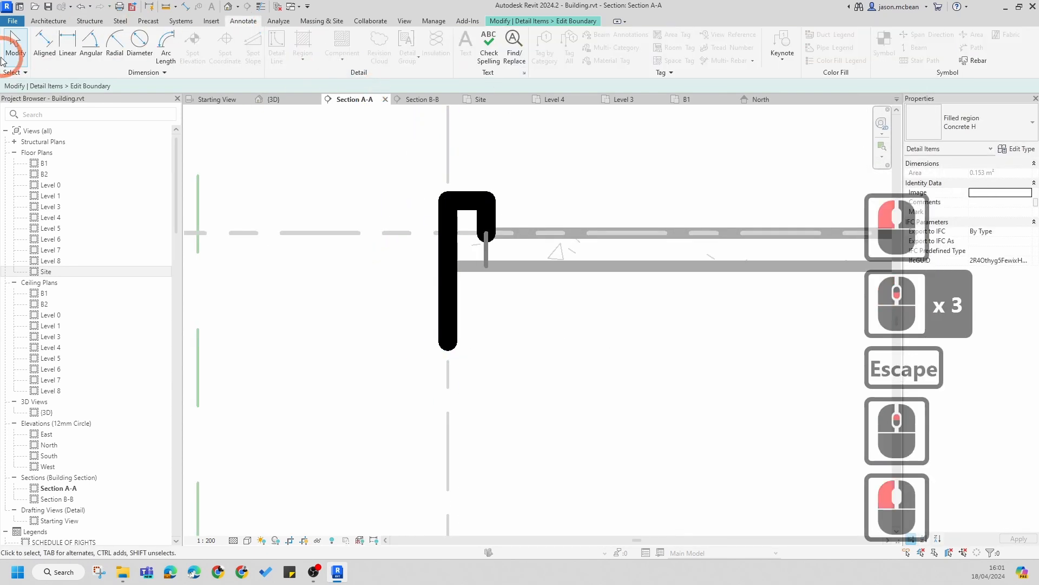
left_click(45, 49)
left_click(629, 271)
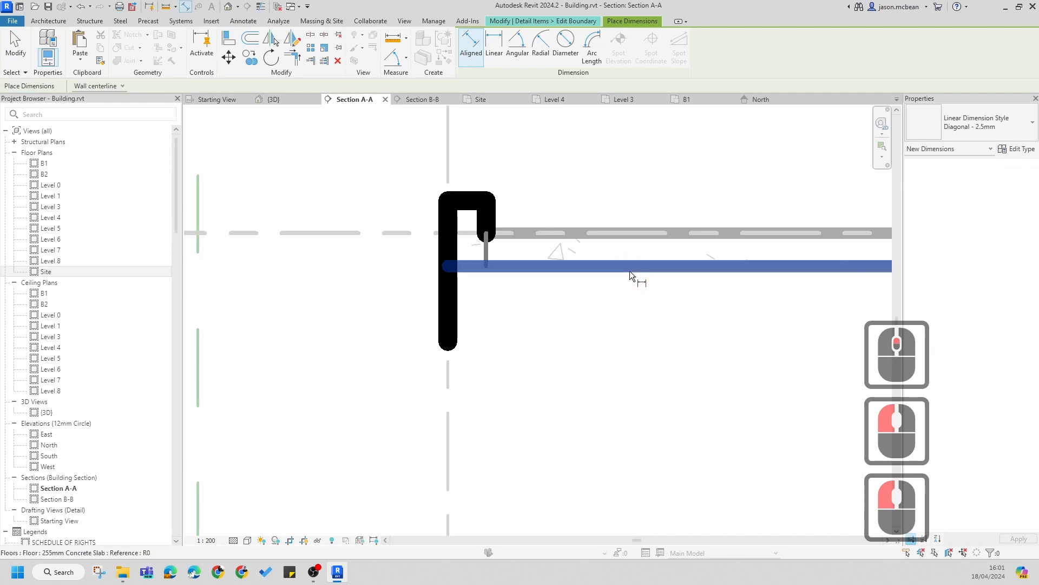
key("Escape")
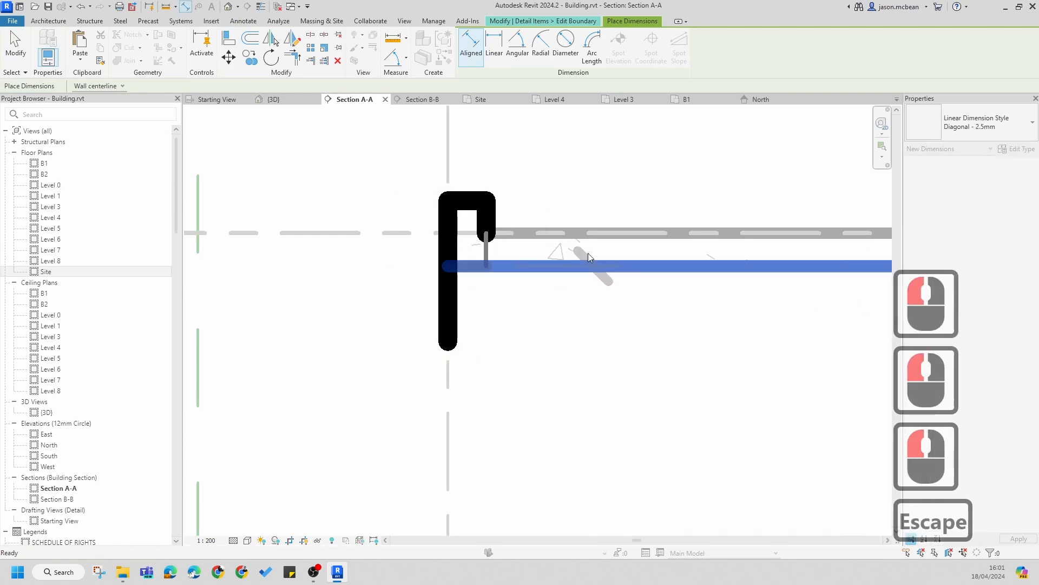
left_click(471, 57)
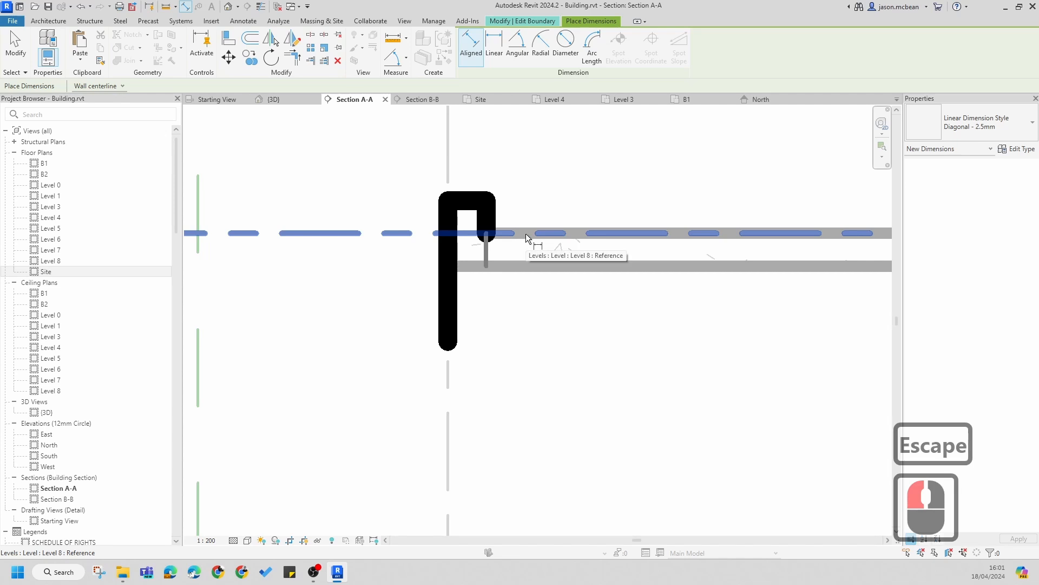
key("Tab")
left_click(481, 193)
left_click(473, 196)
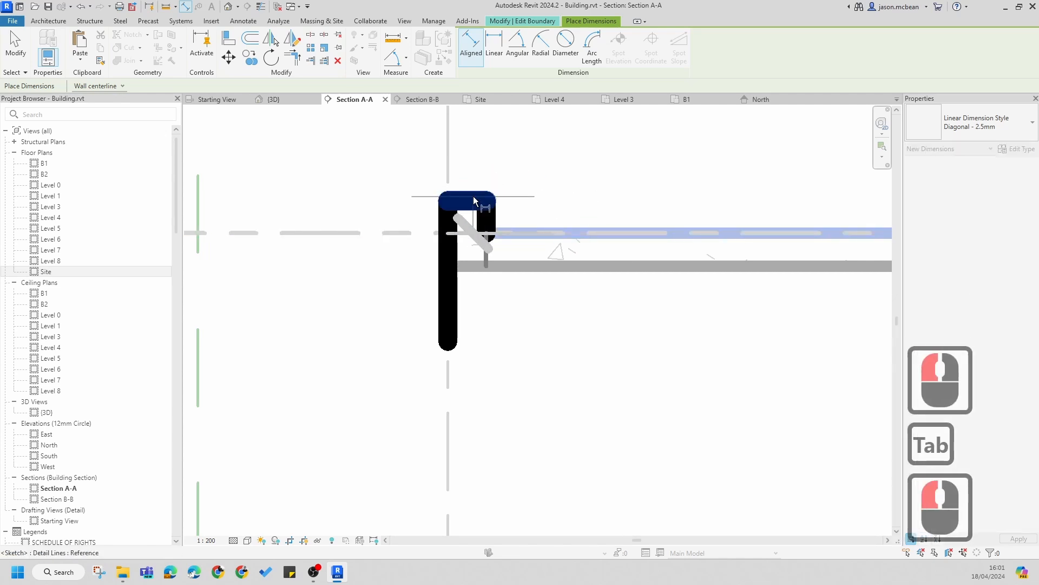
left_click(271, 219)
key("Escape")
key("Escape")
Step: Set the region's top boundary line 255 + 75 mm from the Level 8 level line and delete the dimension
left_click(466, 210)
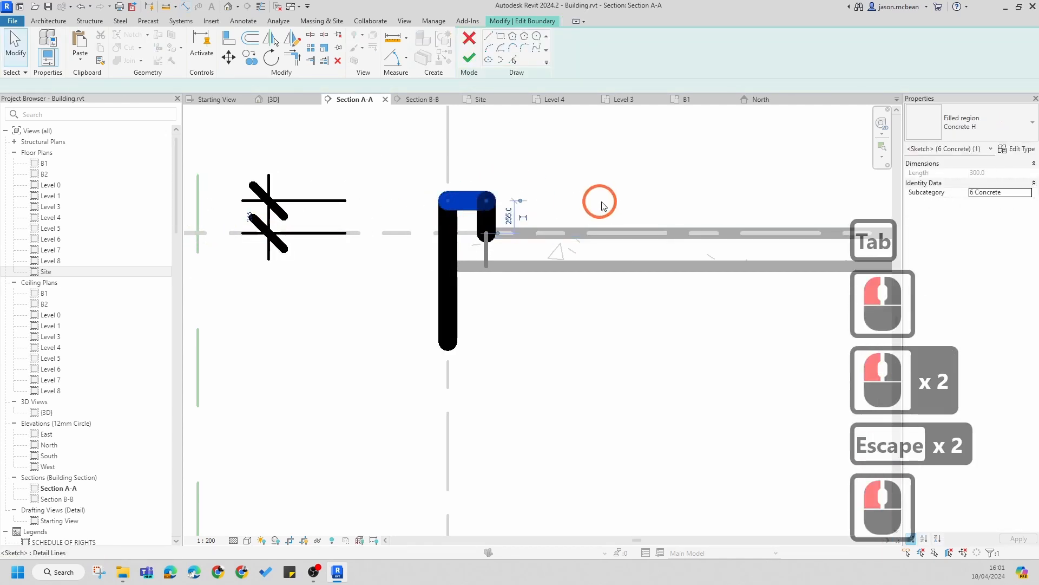
scroll(598, 202, "down", 3)
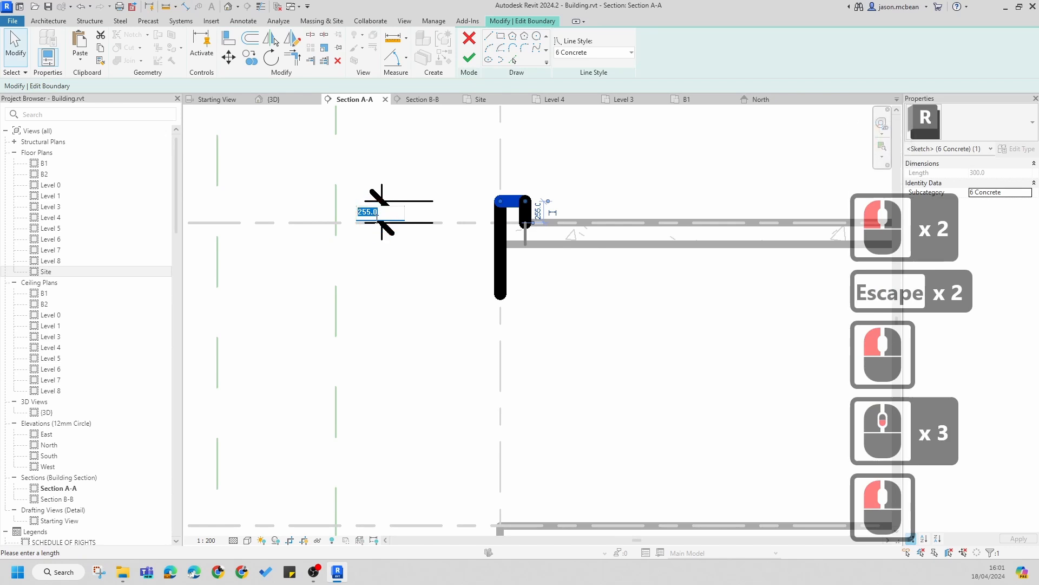
key("Left")
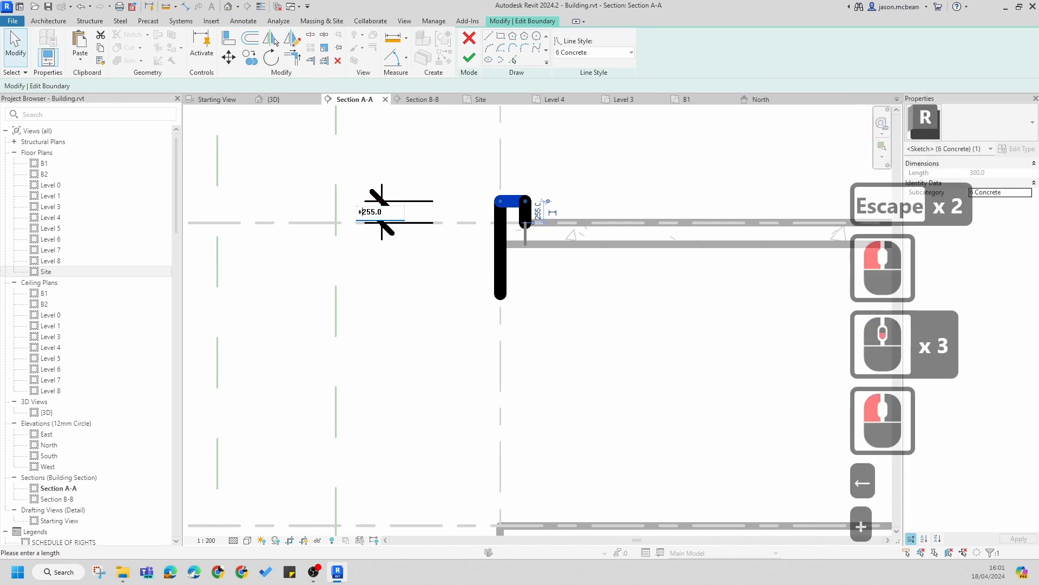
type("+")
key("Right")
key("Right")
key("Left")
key("Left")
key("Left")
key("Right")
type("=")
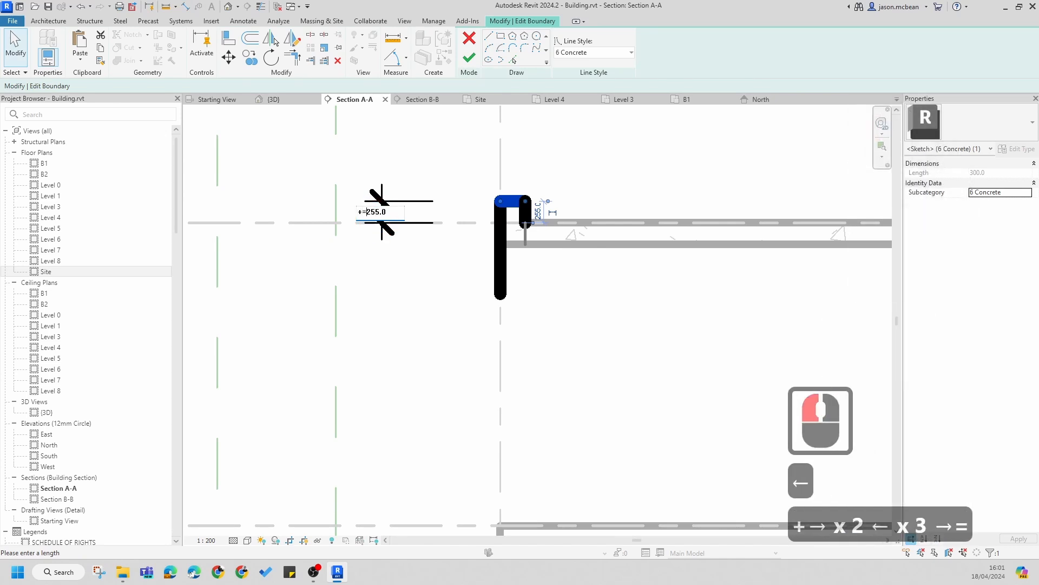
key("Right")
key("BackSpace")
key("Right")
key("Right")
key("Right")
key("Right")
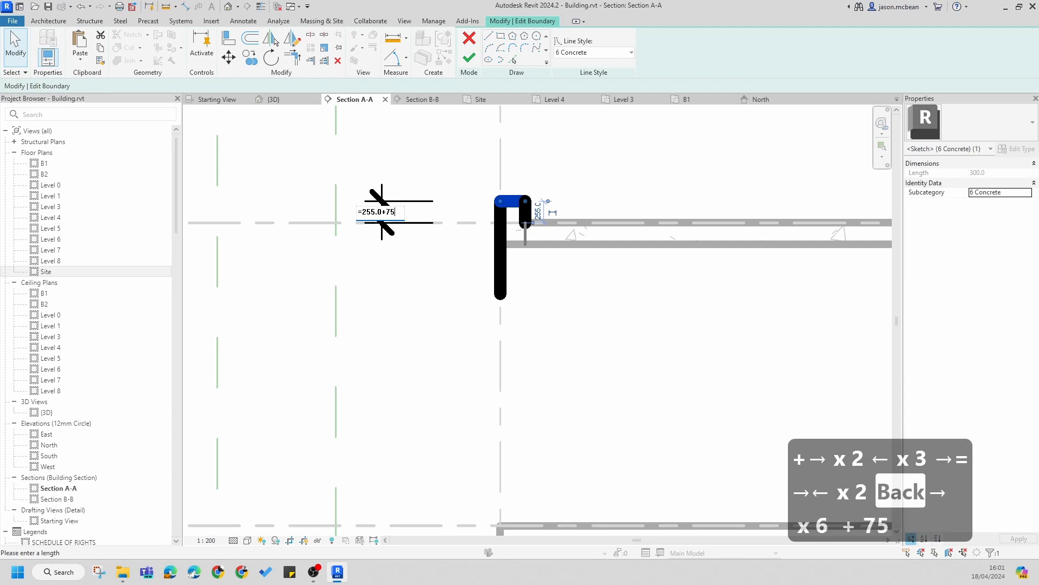
key("Return")
key("Escape")
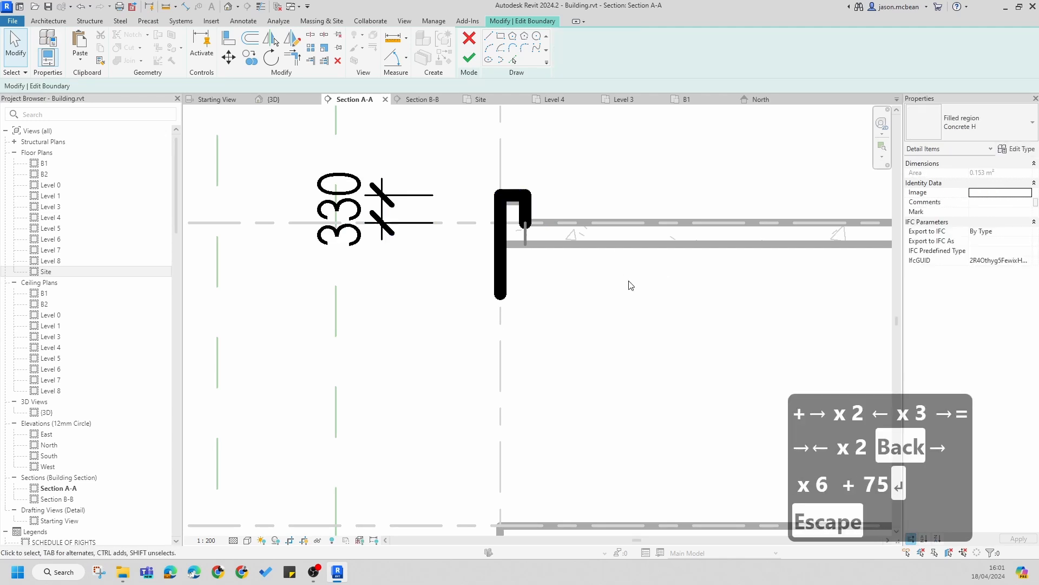
left_click(394, 227)
key("Delete")
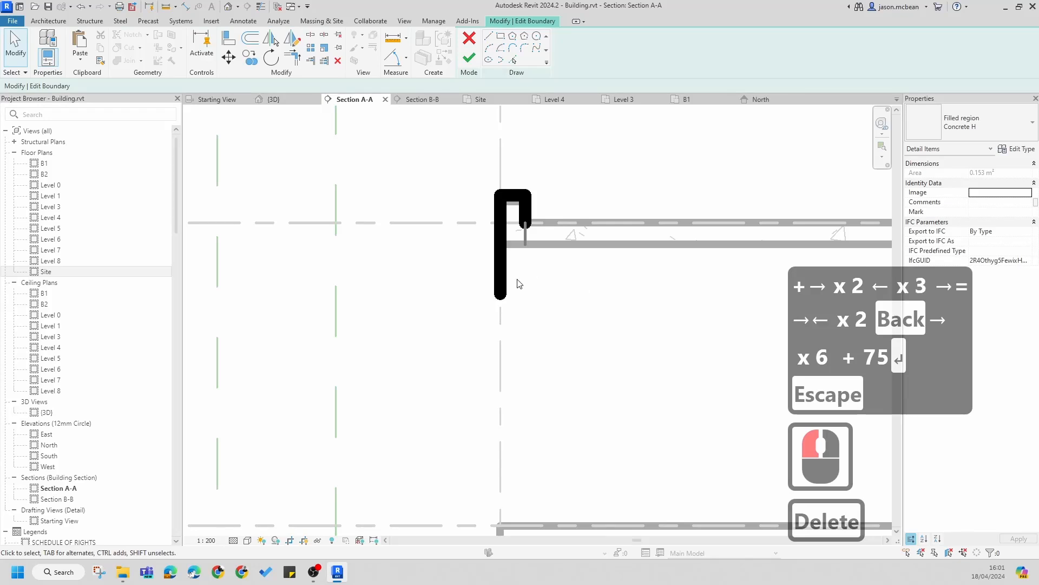
Step: Draw a new bottom boundary line and a vertical line rising to the floor's underside with the Line tool
left_click(506, 296)
left_click(562, 283)
scroll(548, 281, "up", 3)
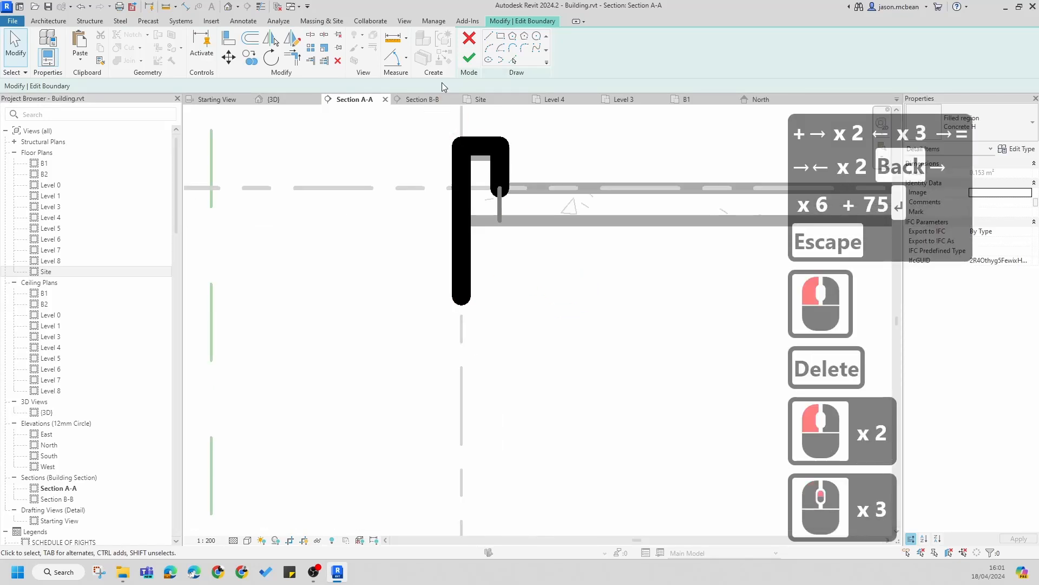
left_click(488, 36)
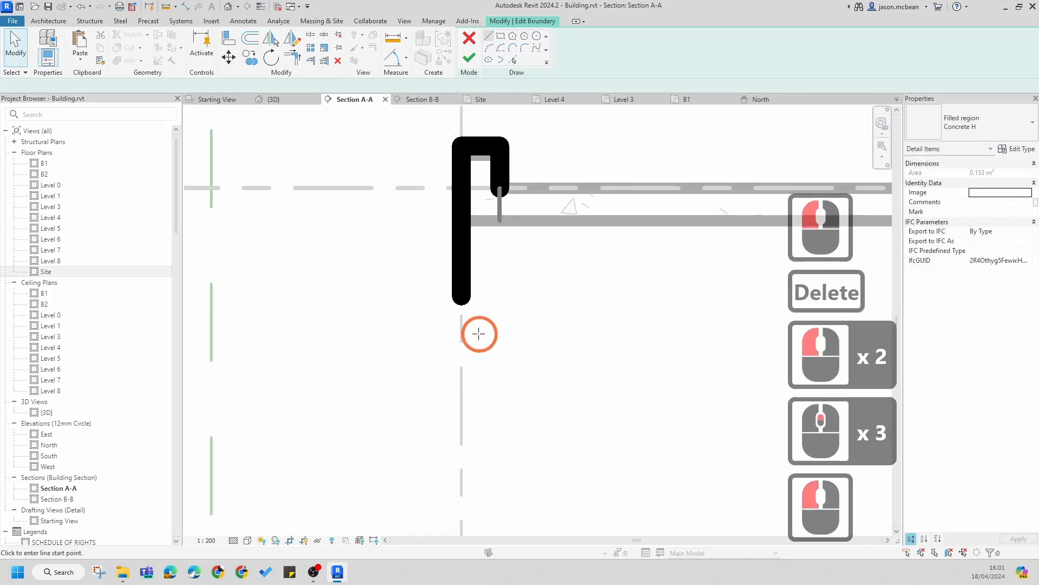
left_click(461, 297)
left_click(499, 297)
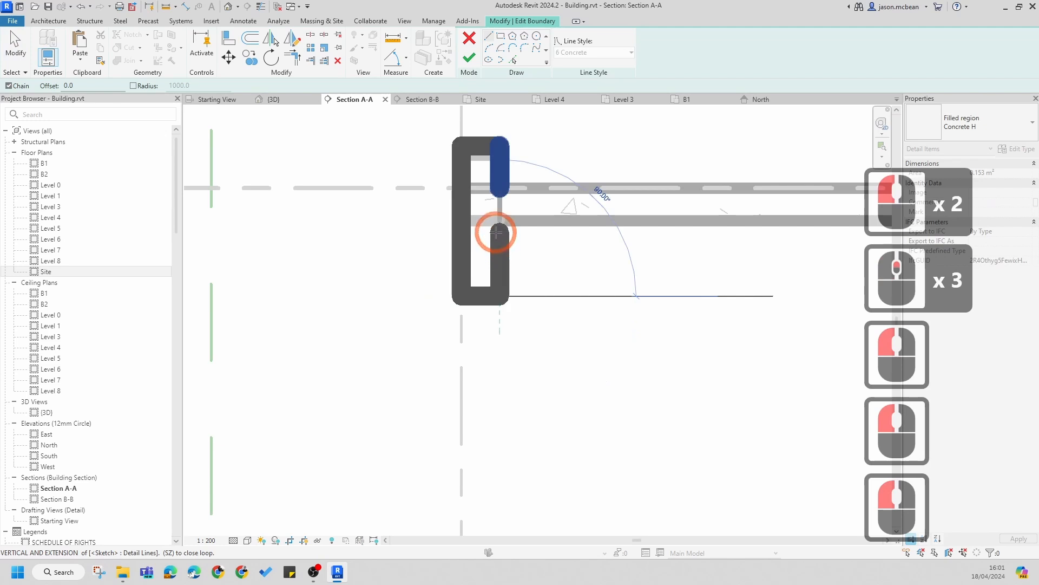
left_click(500, 219)
scroll(500, 218, "up", 4)
key("Escape")
scroll(503, 209, "up", 2)
key("Escape")
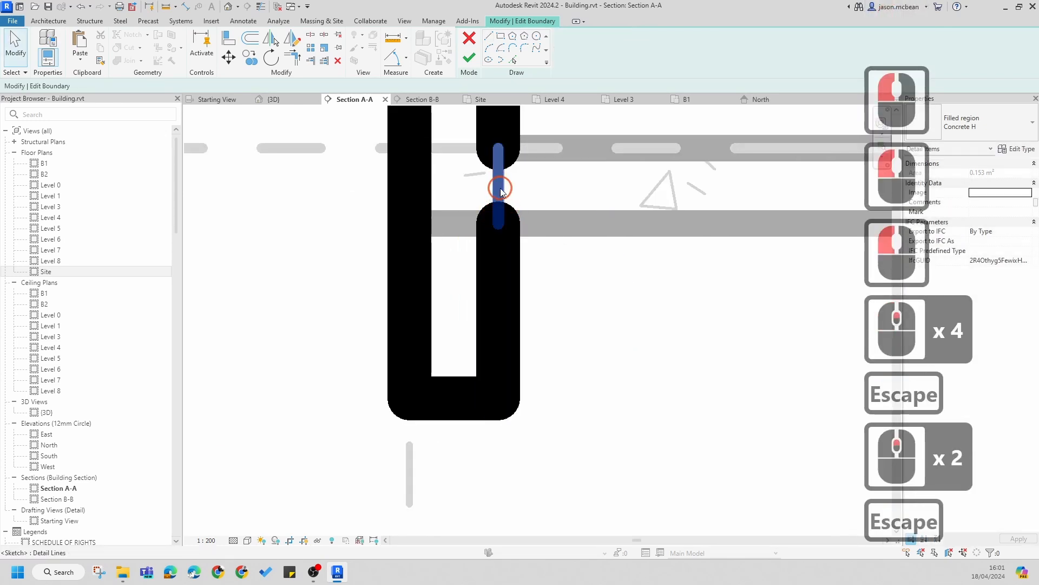
Step: Move the bottom line's temporary dimension to the floor underside and set the bottom line 3 × 85 mm below it
left_click(499, 190)
scroll(504, 207, "down", 5)
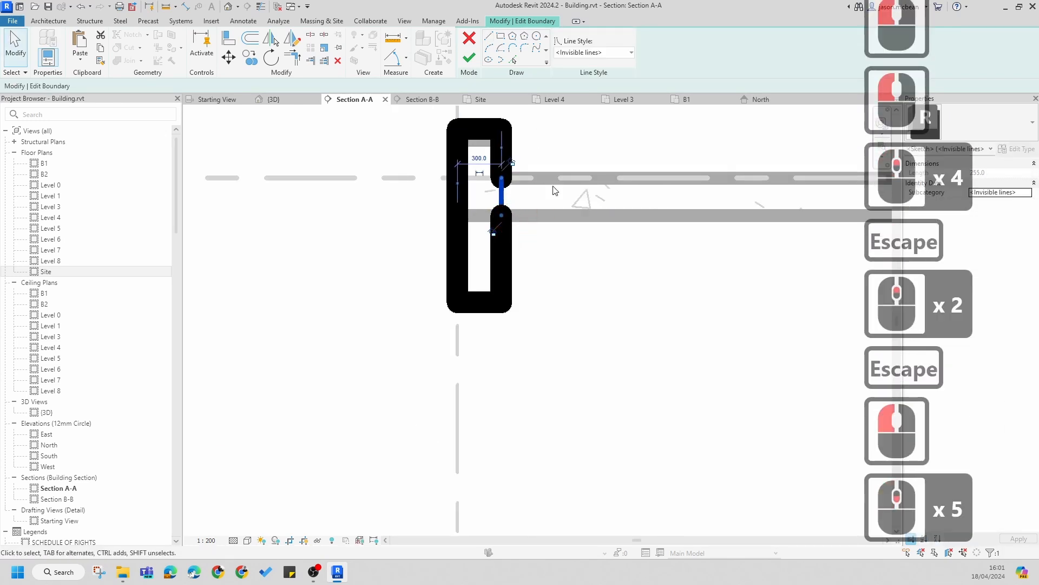
key("Escape")
left_click(482, 305)
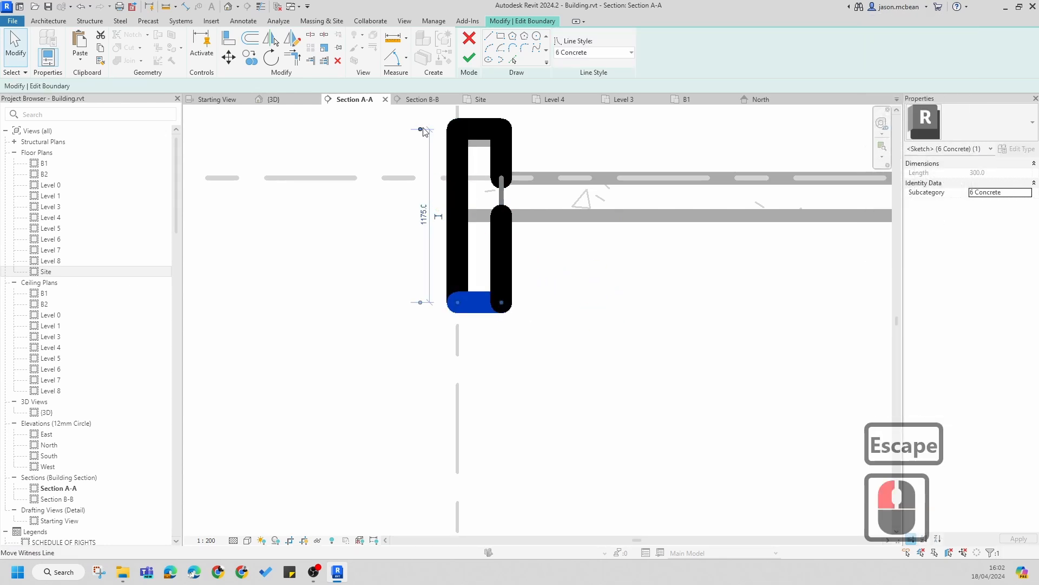
left_click_drag(420, 130, 551, 226)
left_click(564, 217)
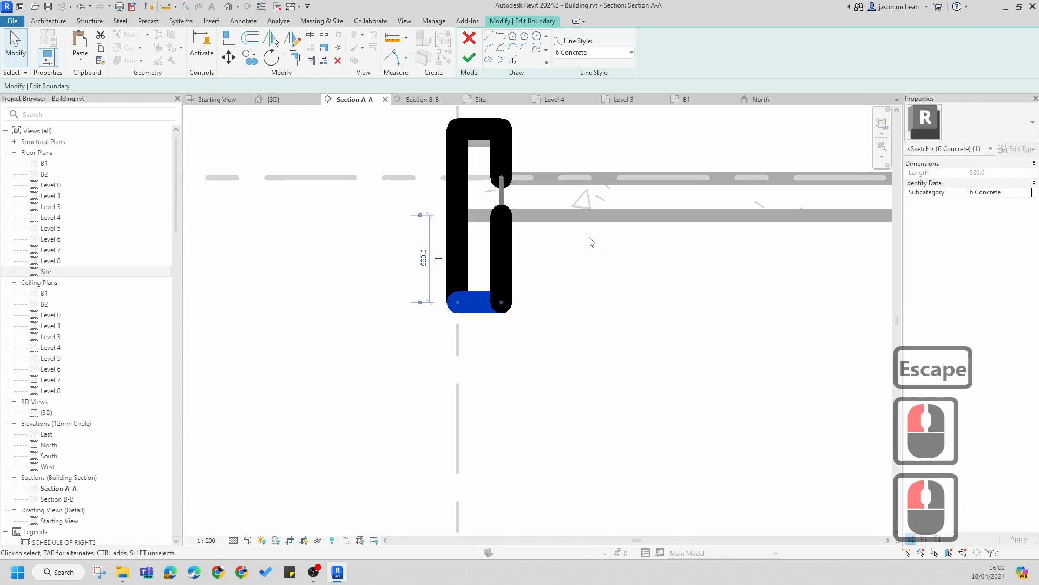
left_click(425, 258)
type("=")
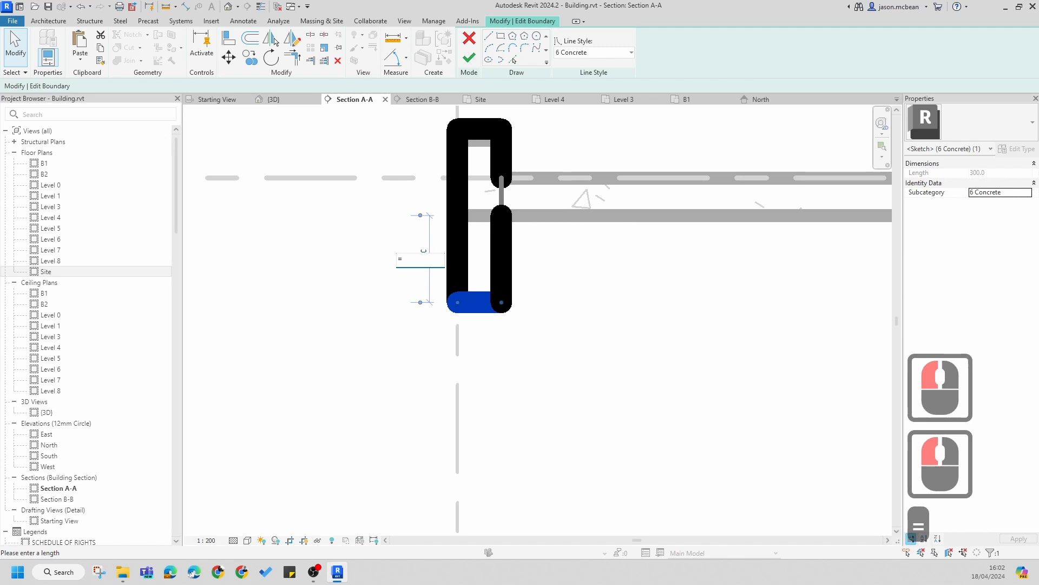
type("3*")
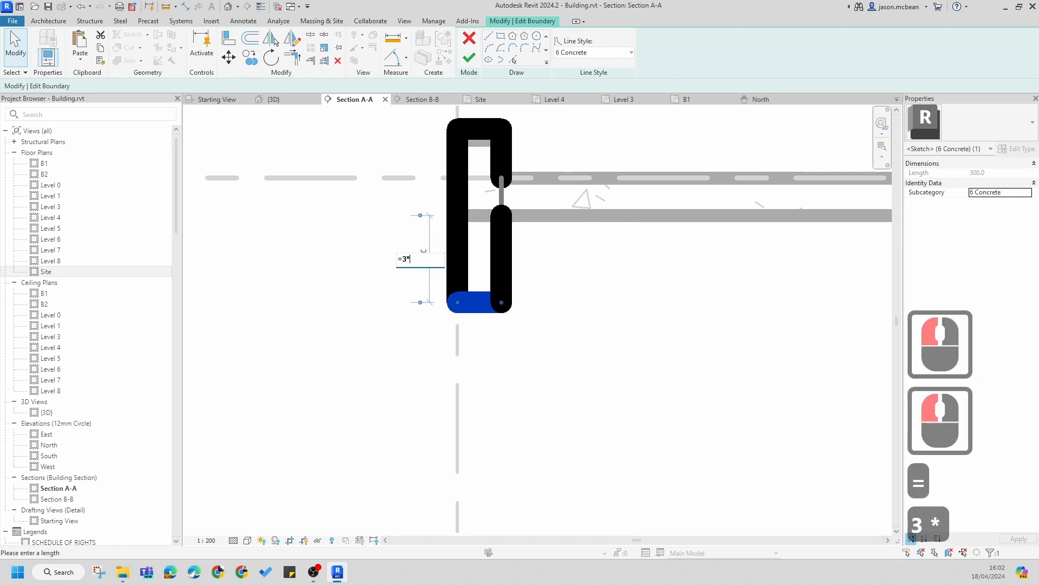
type("75==")
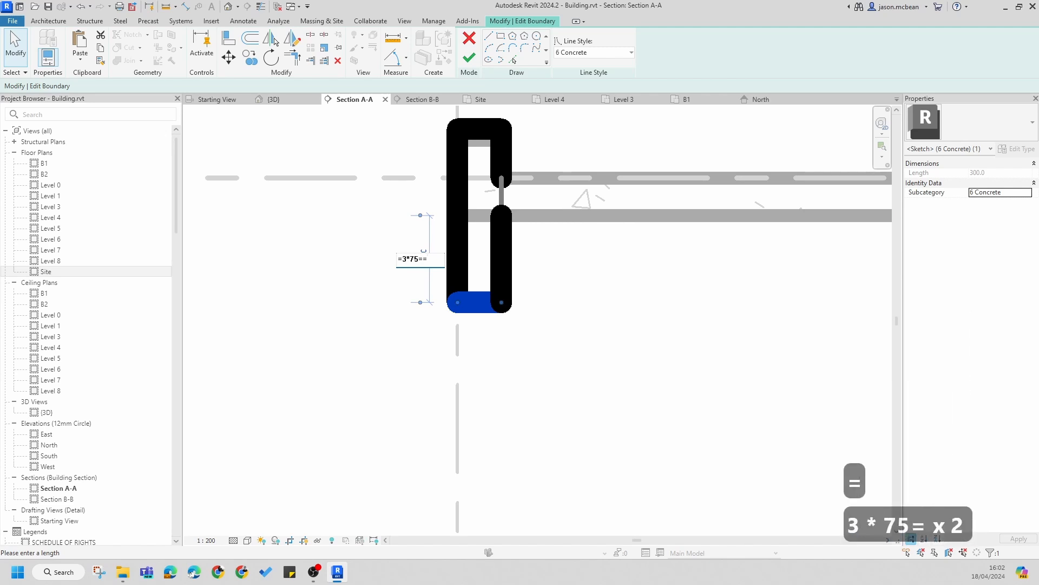
key("BackSpace")
key("BackSpace")
type("85")
key("Return")
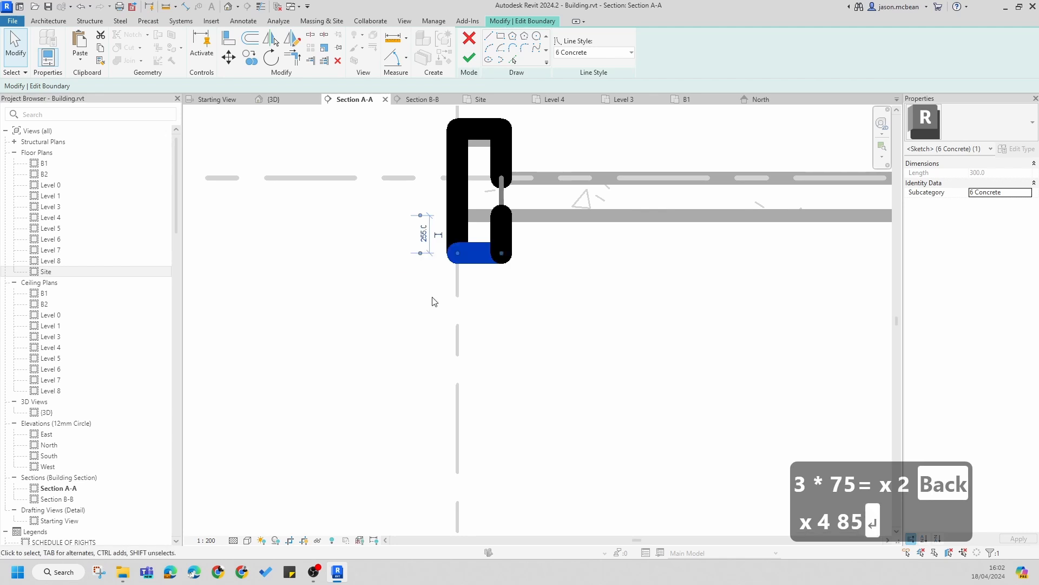
Step: Reset the bottom boundary line to 4 × 85 mm below the floor underside and finish the filled region
left_click(538, 287)
left_click(467, 244)
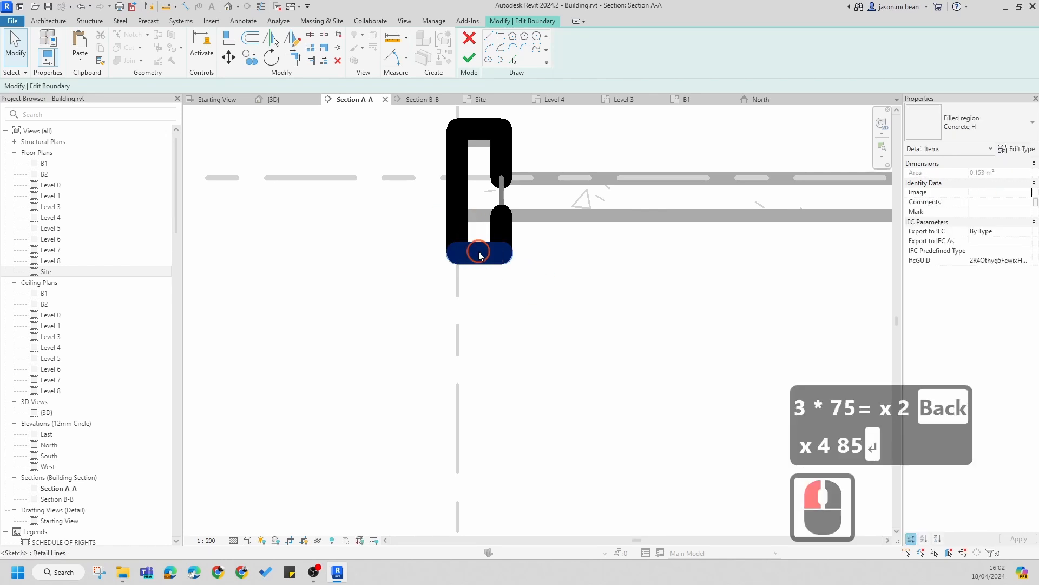
left_click(479, 252)
left_click(423, 241)
type("=")
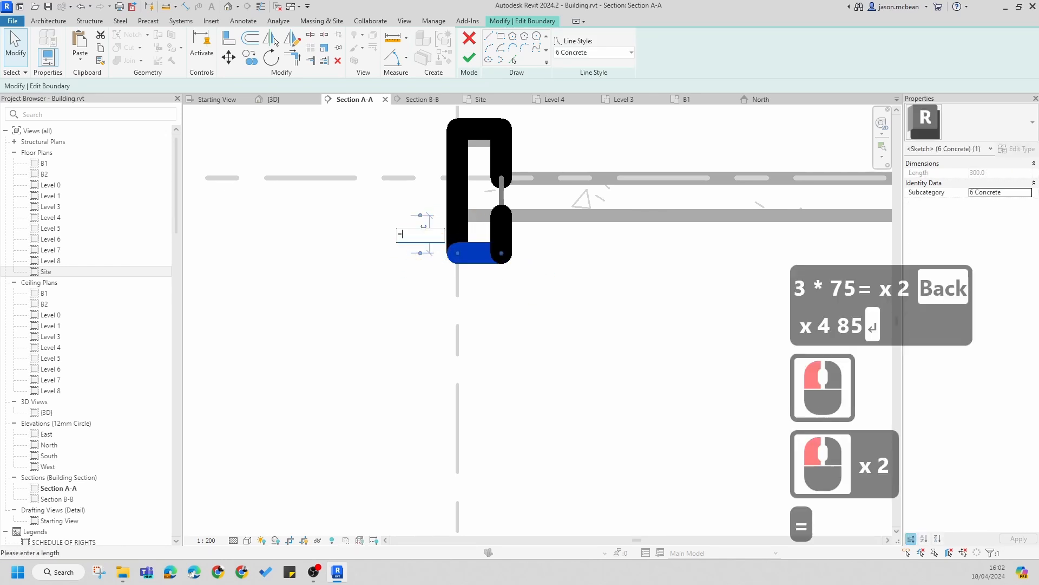
type("4*85")
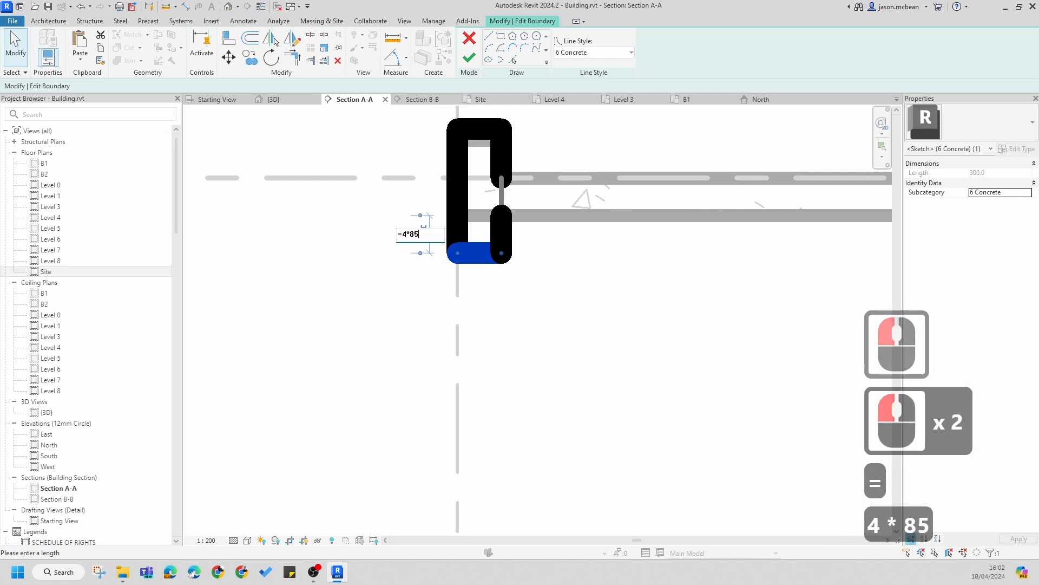
key("Return")
left_click(622, 304)
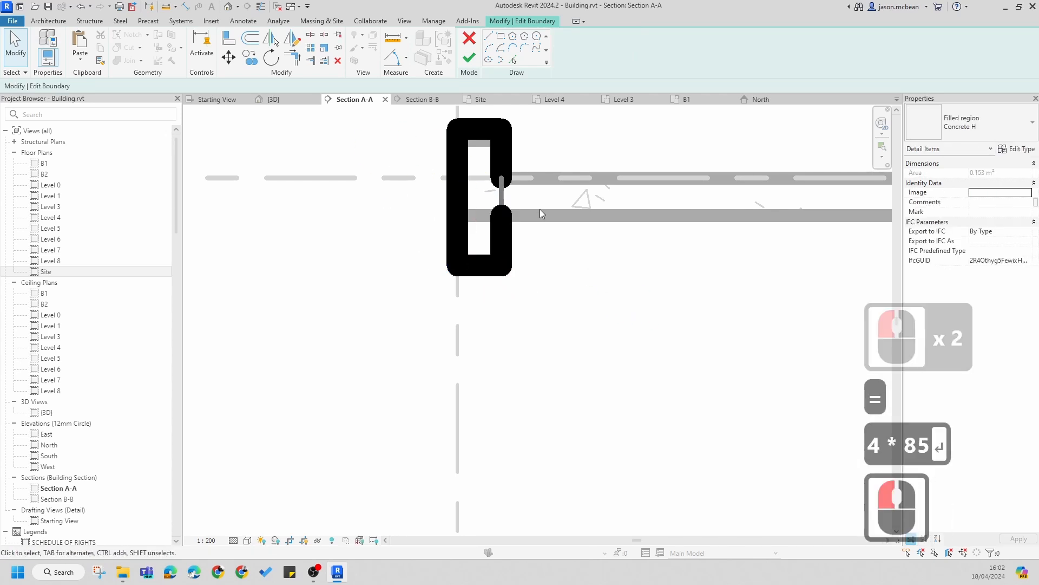
middle_click_drag(540, 209, 521, 251)
left_click(469, 56)
key("Escape")
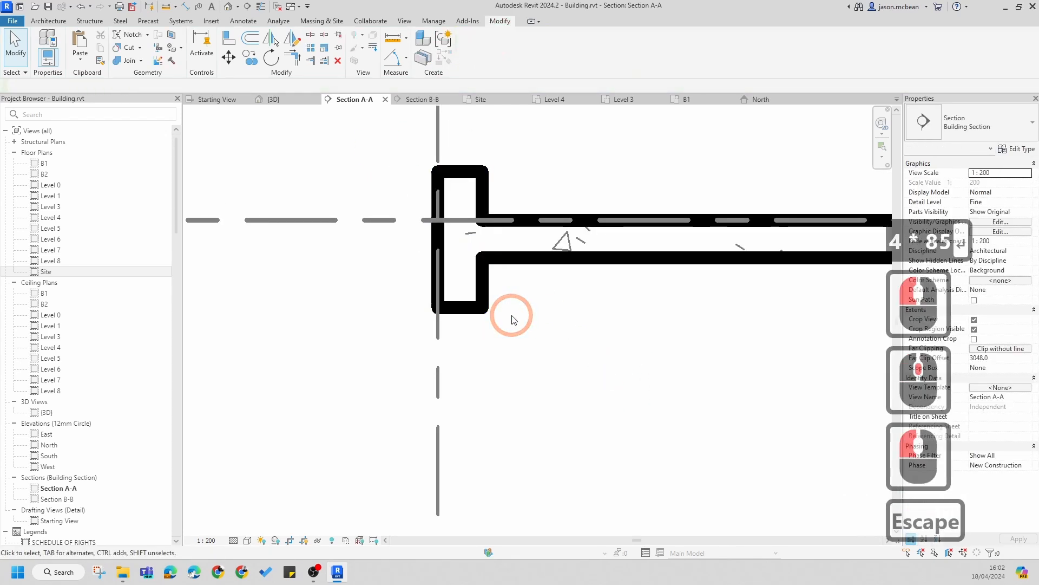
Step: Review the finished region and the floor edges at Level 8 and Level 7 in the section
key("Escape")
key("Escape")
scroll(512, 315, "down", 7)
key("Escape")
left_click(488, 277)
scroll(488, 275, "up", 7)
key("Escape")
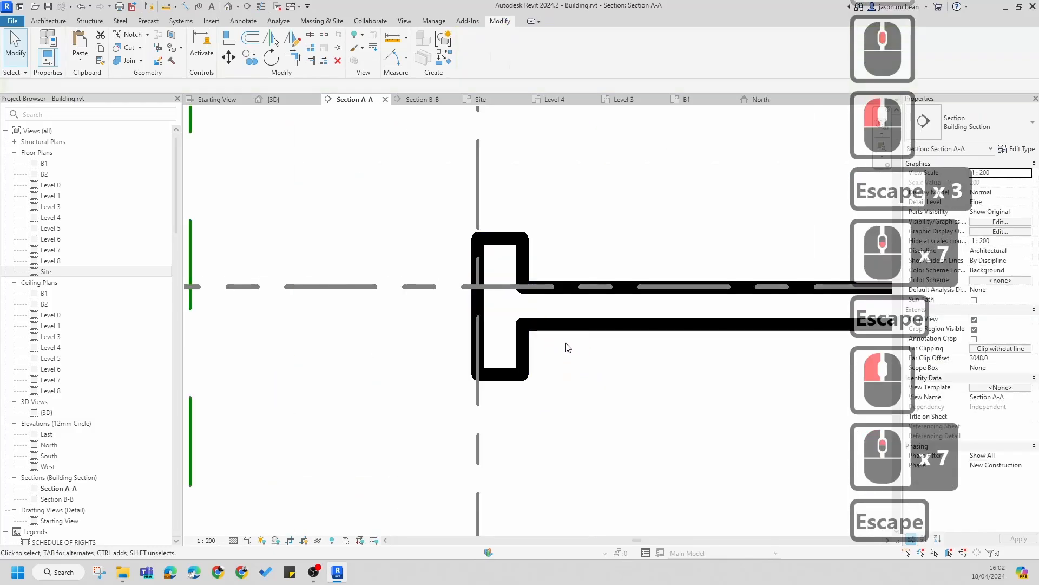
scroll(589, 374, "up", 1)
scroll(588, 374, "down", 8)
key("Escape")
middle_click_drag(563, 374, 395, 342)
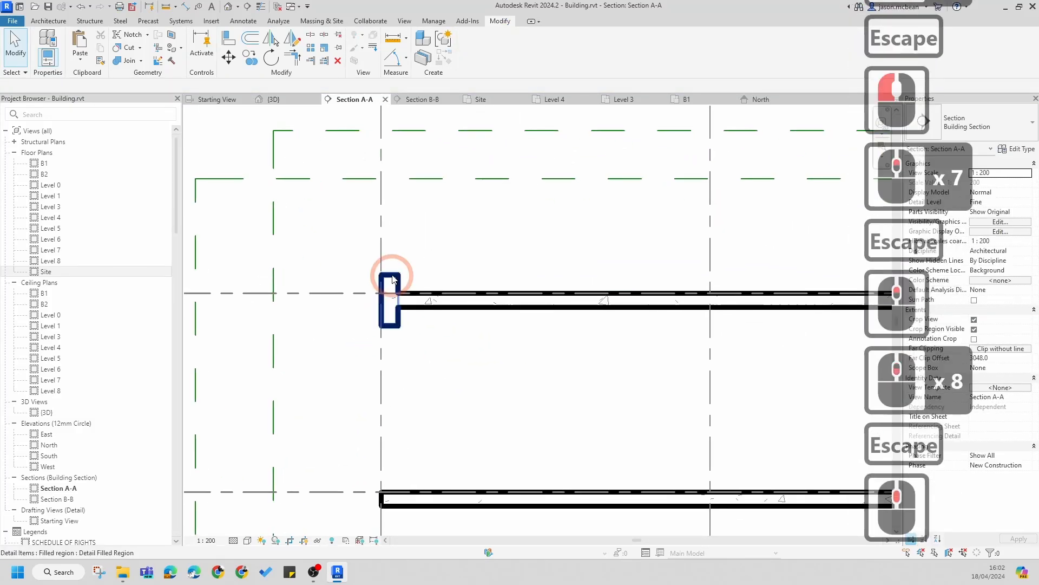
scroll(395, 319, "up", 6)
left_click(464, 298)
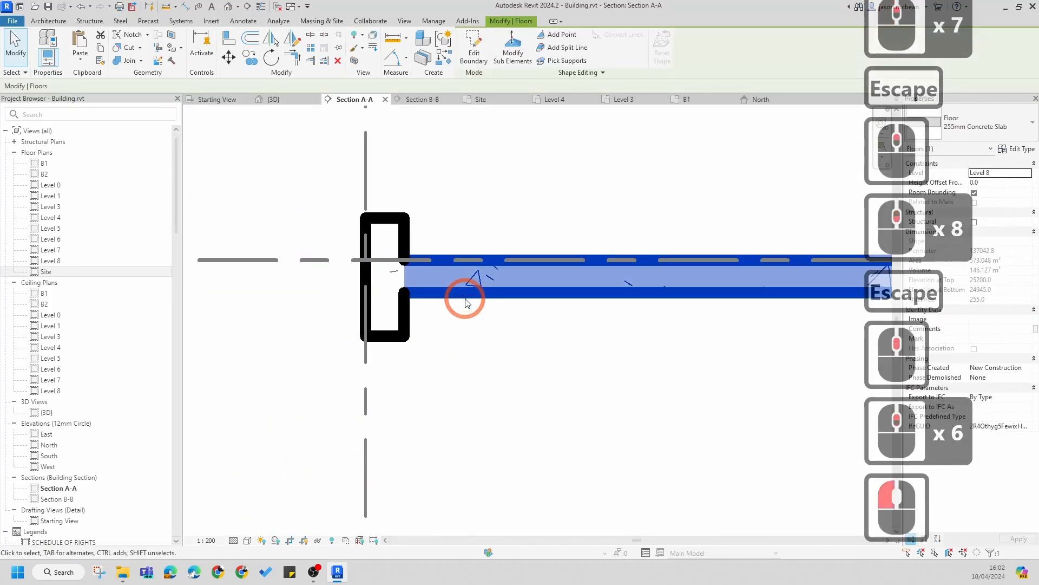
key("Escape")
scroll(463, 307, "down", 13)
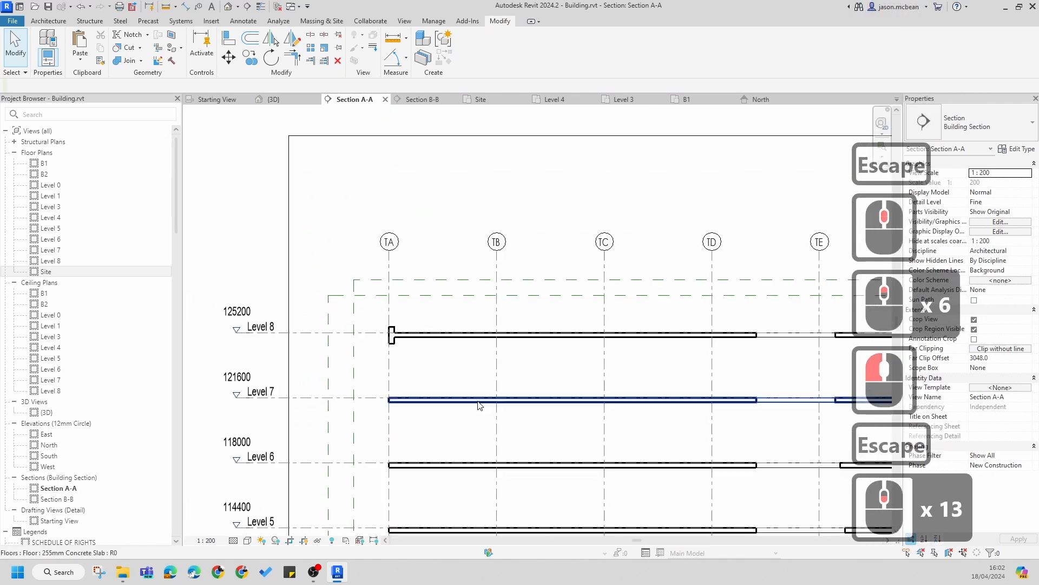
middle_click_drag(473, 401, 356, 377)
scroll(282, 315, "up", 5)
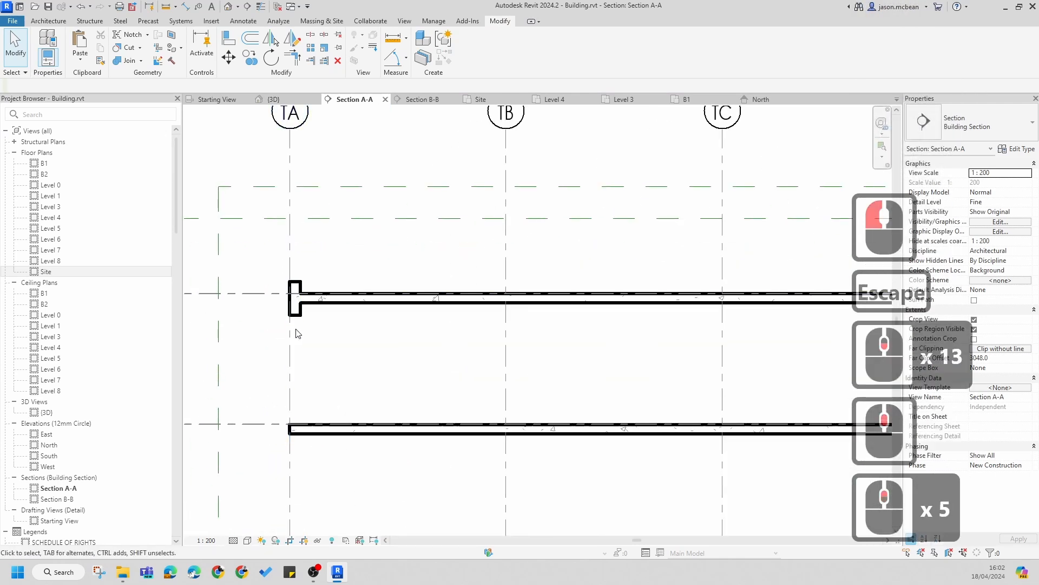
scroll(296, 318, "up", 2)
Step: Copy the Level 8 filled region down to the matching floor edge at Level 7
left_click(297, 315)
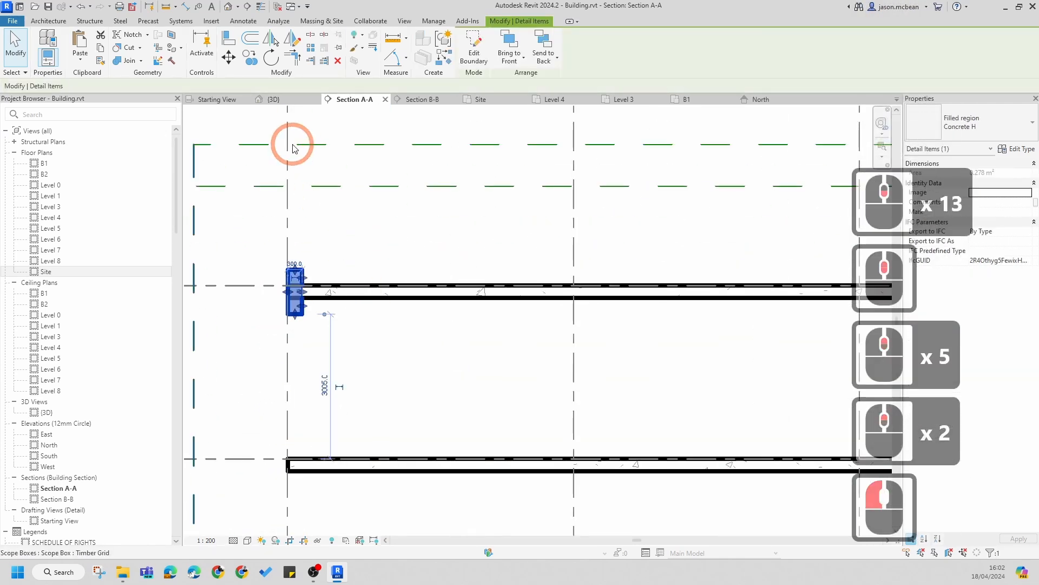
left_click(250, 57)
left_click(305, 309)
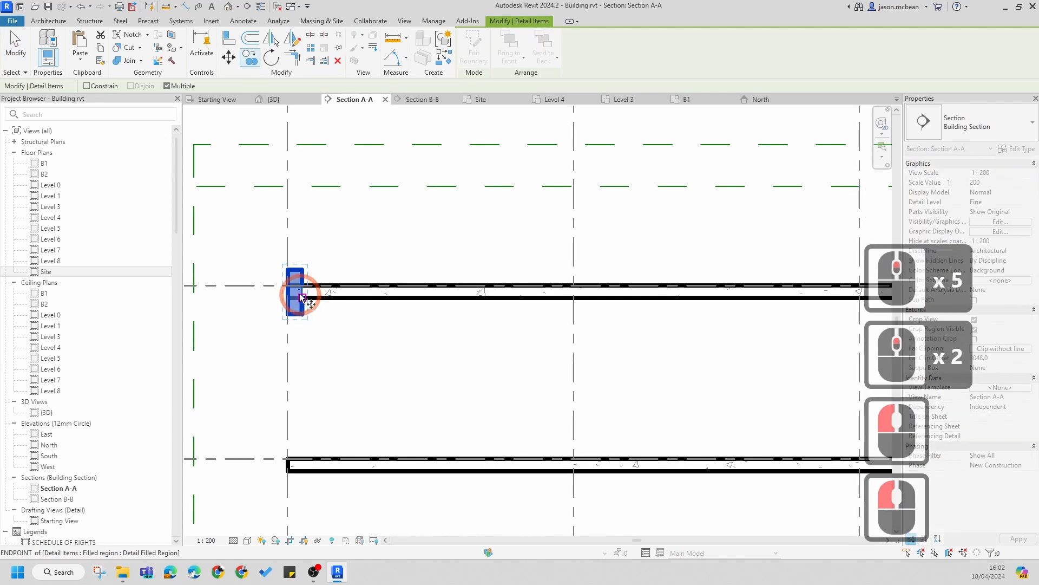
left_click(301, 473)
left_click(302, 472)
middle_click_drag(335, 414, 351, 365)
key("Escape")
scroll(317, 443, "up", 7)
key("Escape")
key("Escape")
left_click(326, 424)
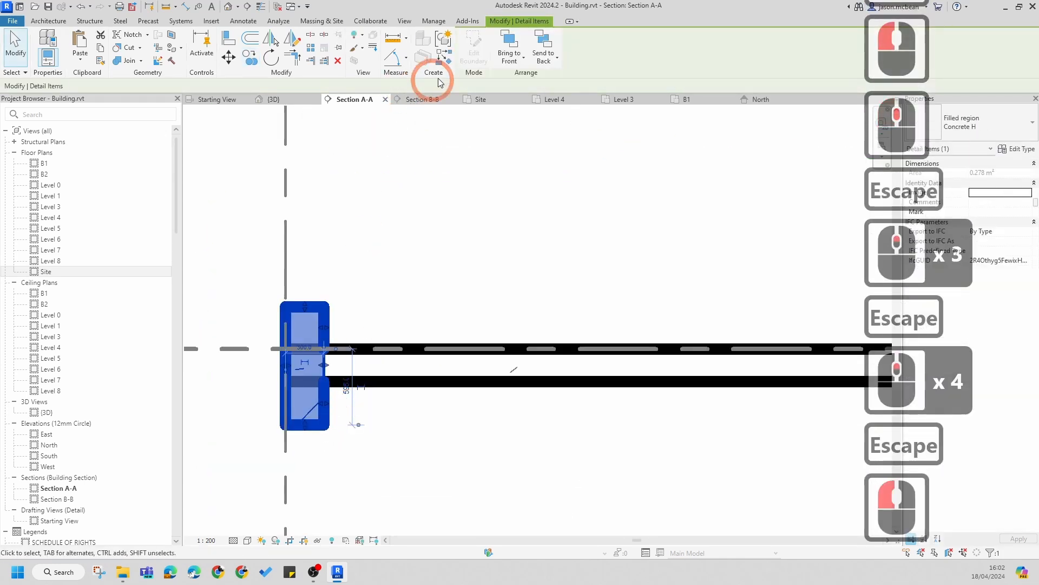
key("Escape")
key("Escape")
key("Escape")
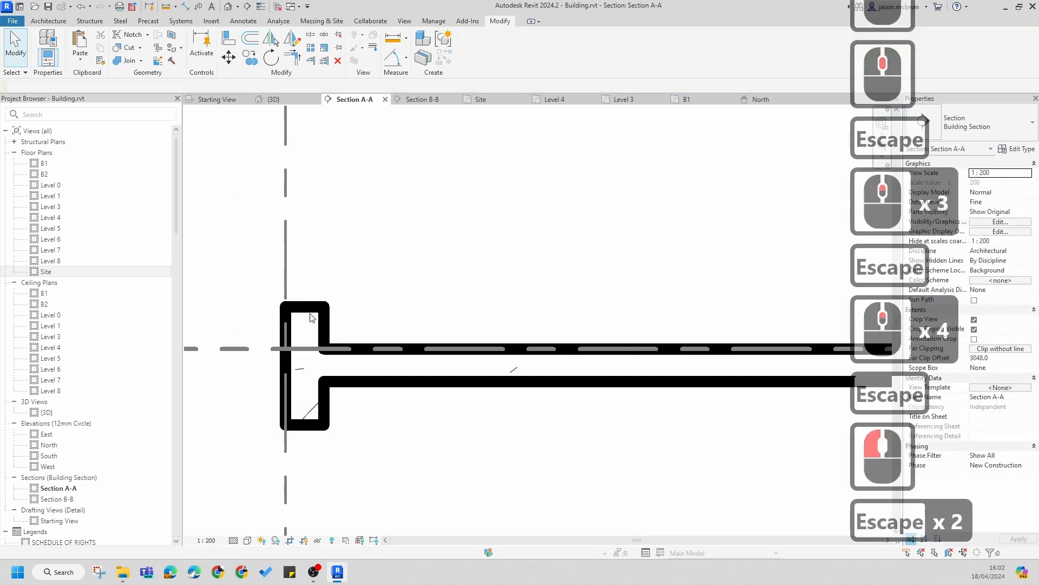
Step: Edit the Level 8 filled region's boundary, deleting the upper inner line and moving the top line down to the floor's top face
left_click(324, 318)
left_click(464, 64)
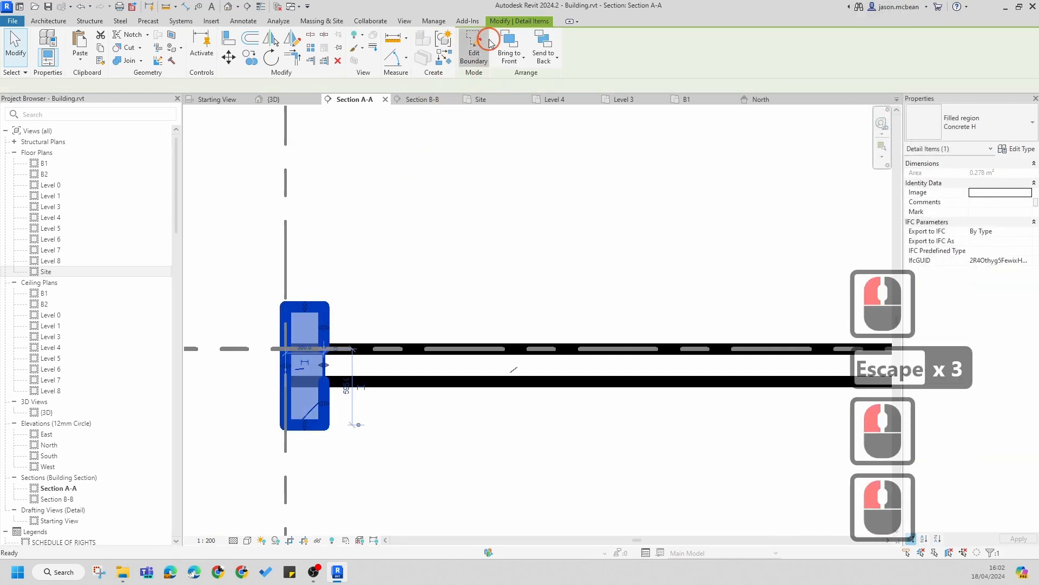
scroll(285, 390, "up", 4)
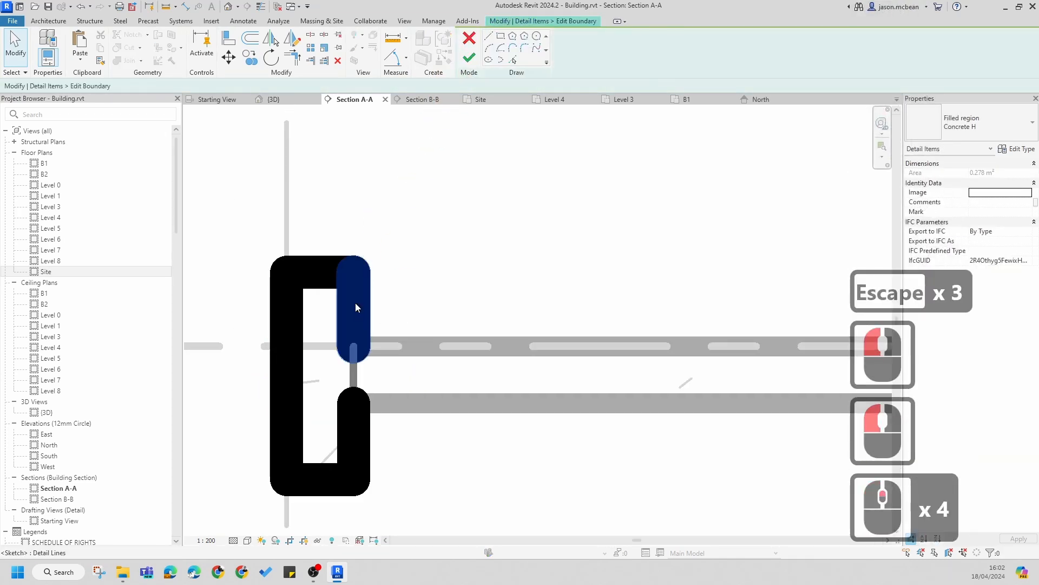
left_click(355, 306)
key("Delete")
left_click(333, 271)
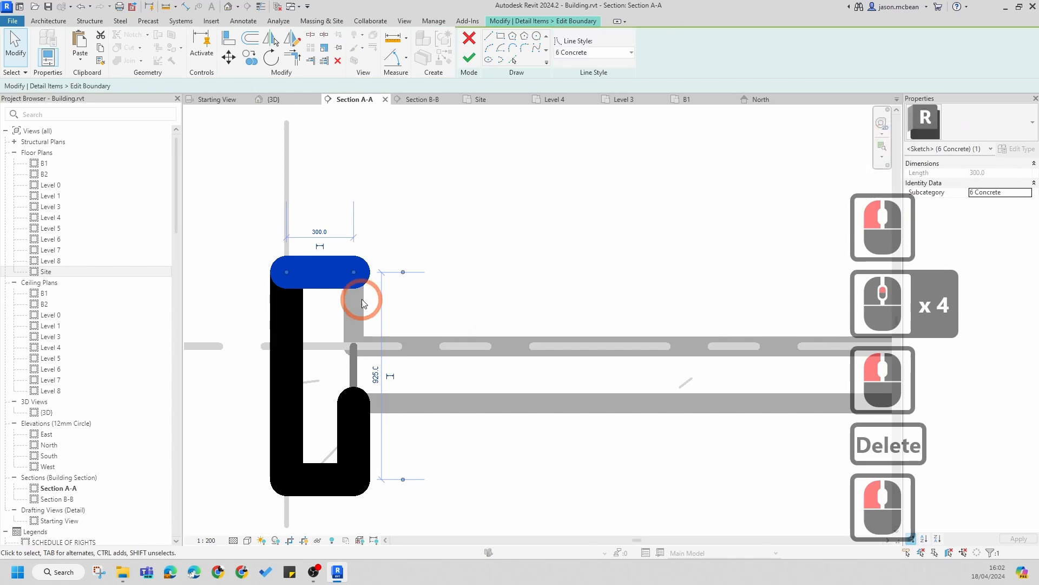
mouse_move(355, 279)
left_mouse_down()
mouse_move(325, 347)
mouse_move(404, 330)
left_mouse_up()
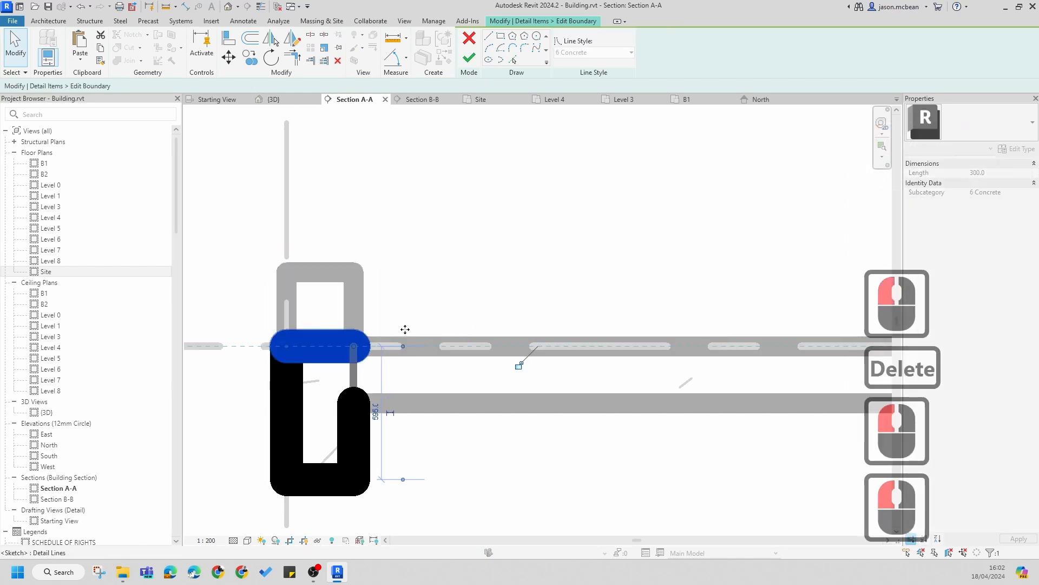
key("Escape")
key("Escape")
left_click(469, 57)
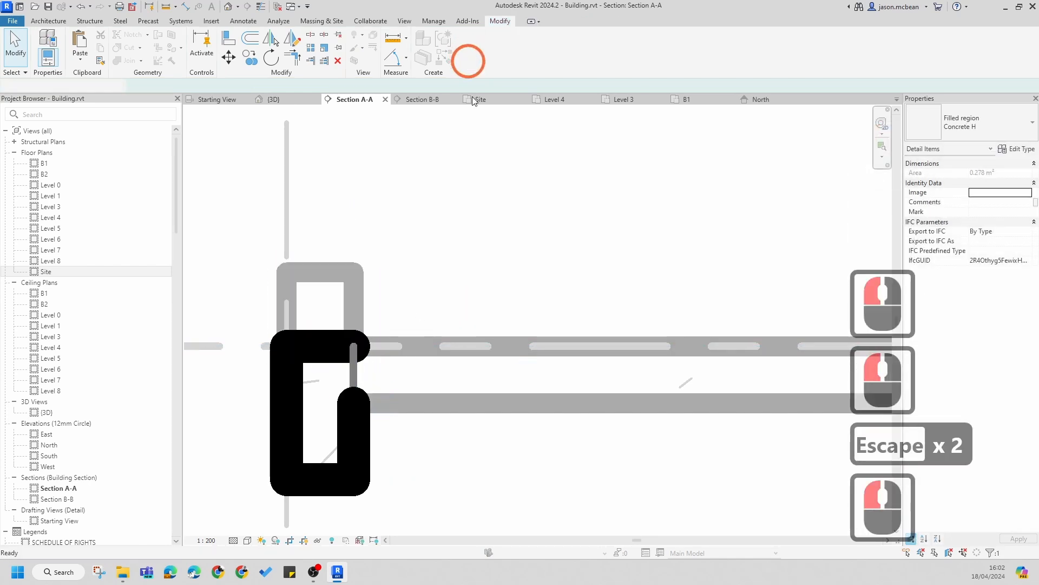
Step: Select the Level 8 and Level 7 filled regions together and browse the available filled region types
scroll(411, 331, "down", 6)
key("Escape")
scroll(412, 399, "down", 7)
key("Escape")
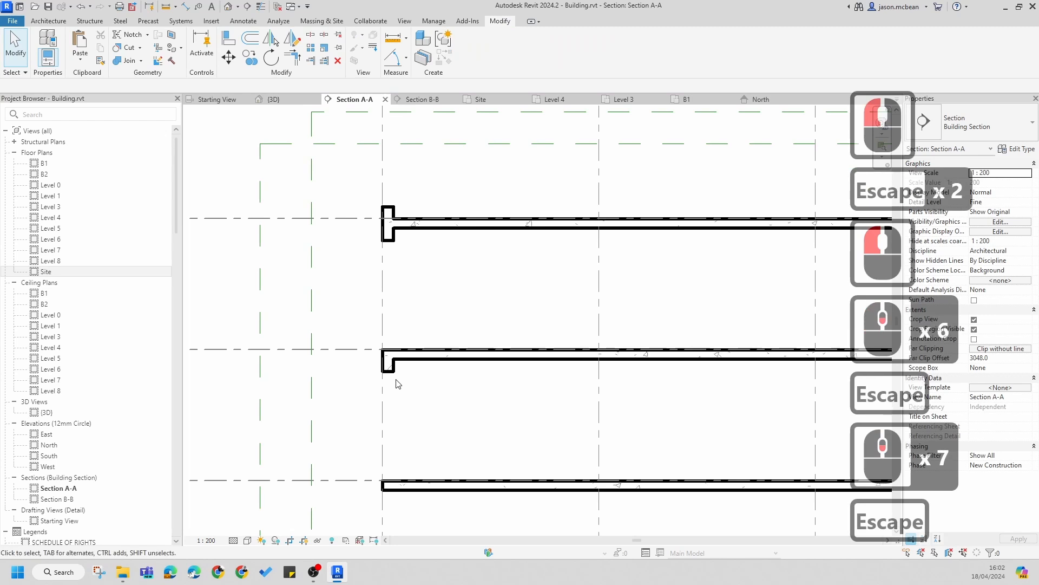
left_click(389, 368)
key("Escape")
scroll(406, 389, "down", 5)
scroll(406, 389, "up", 13)
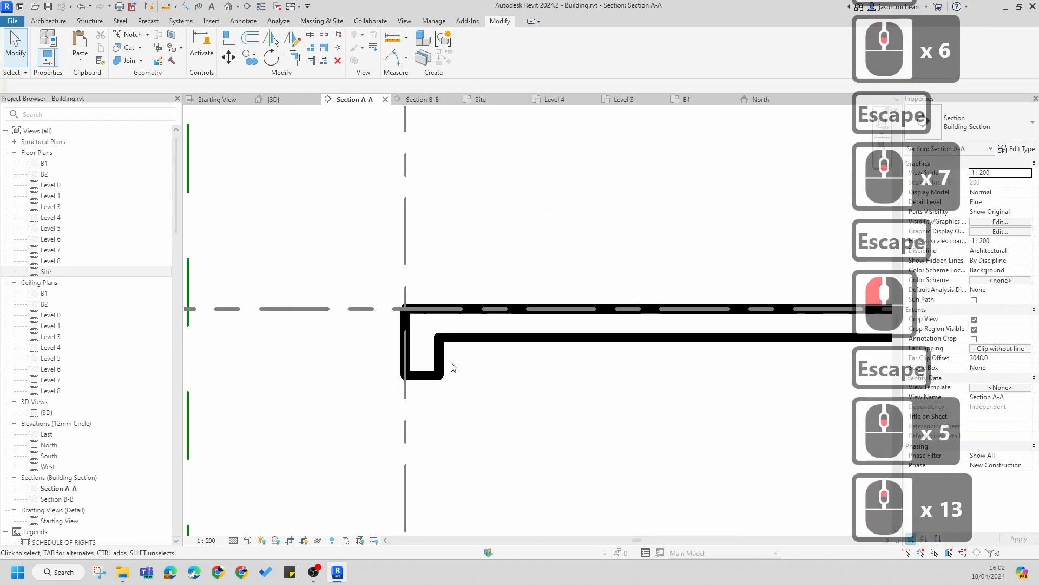
left_click(431, 373)
scroll(441, 386, "down", 7)
left_click(455, 260, "ctrl")
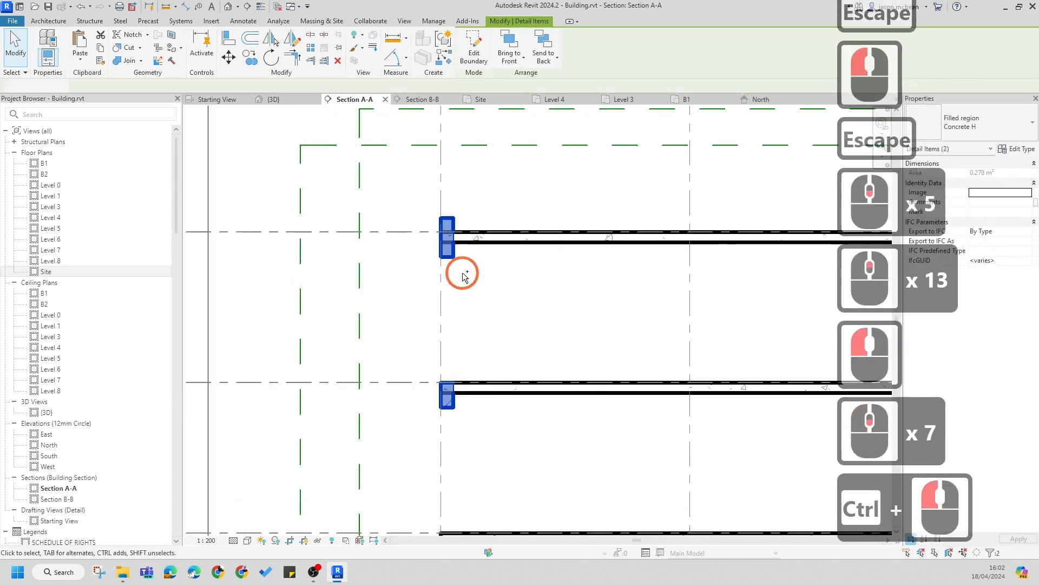
left_click(974, 119)
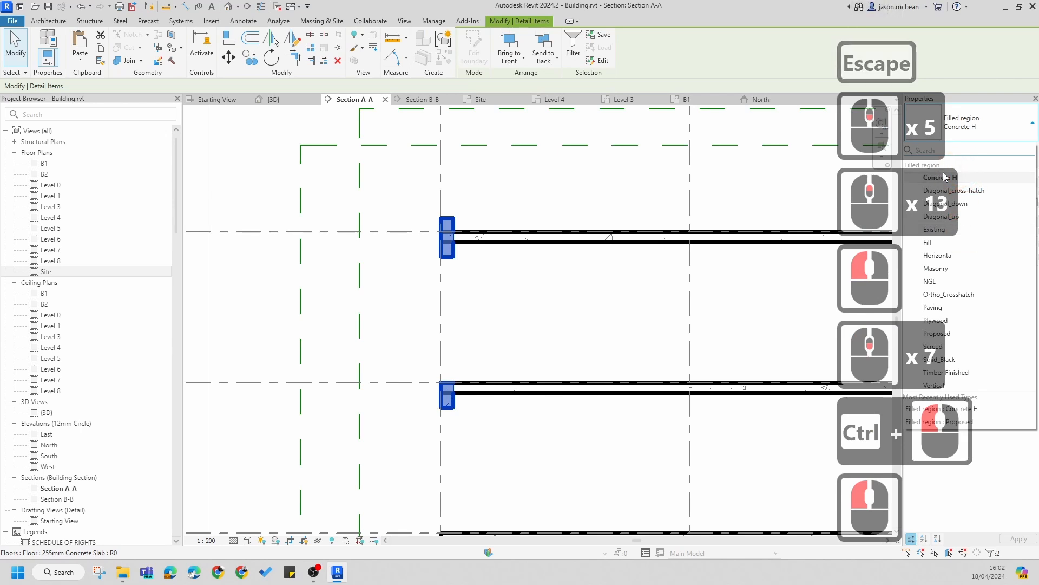
left_click(608, 360)
left_click(525, 441)
key("Escape")
key("Escape")
Step: Mirror the Level 7 filled region about grid TB onto the floor edge at grid TC
scroll(443, 406, "up", 7)
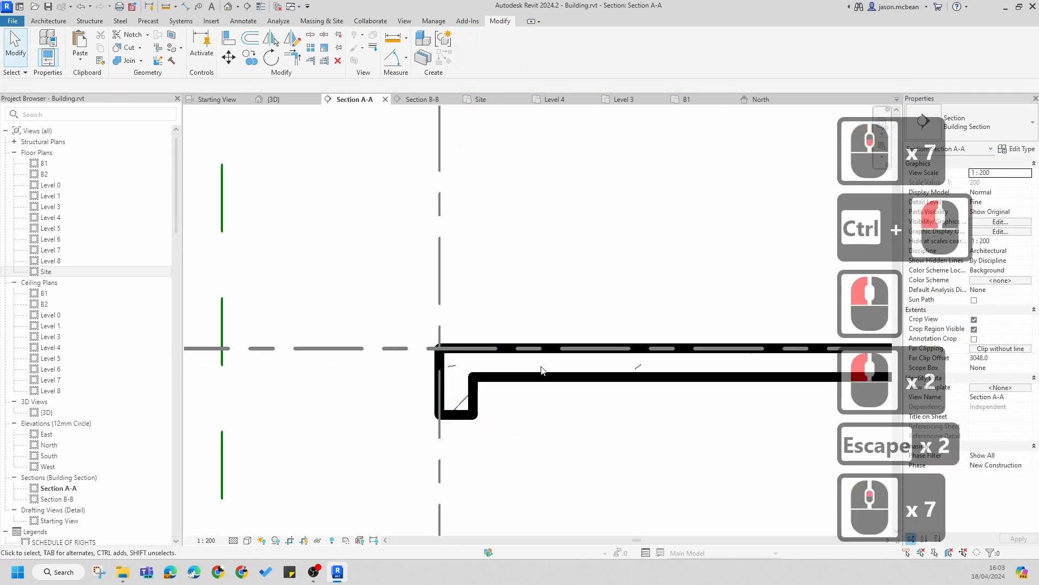
scroll(456, 369, "down", 6)
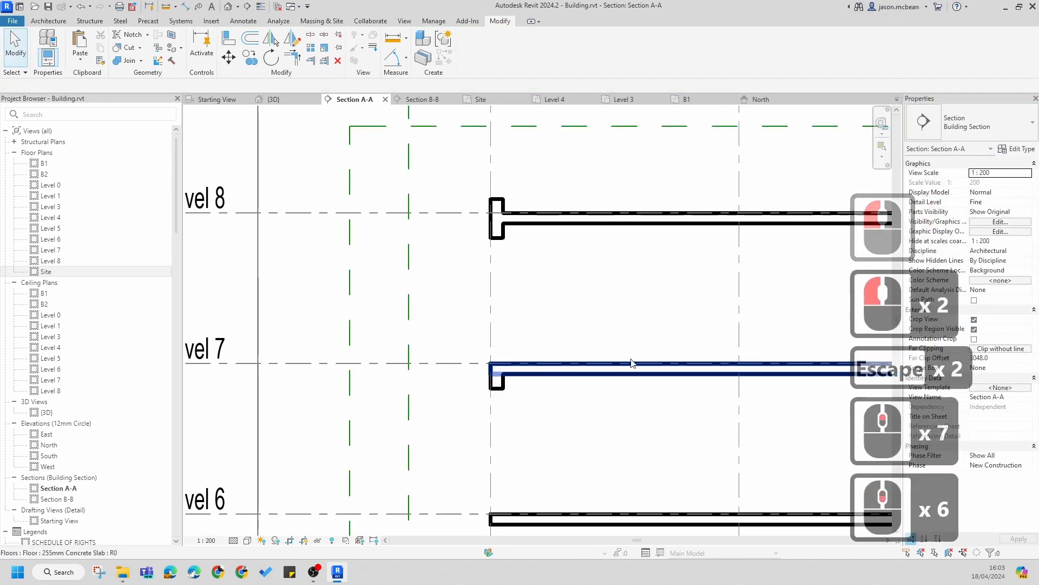
scroll(452, 373, "down", 5)
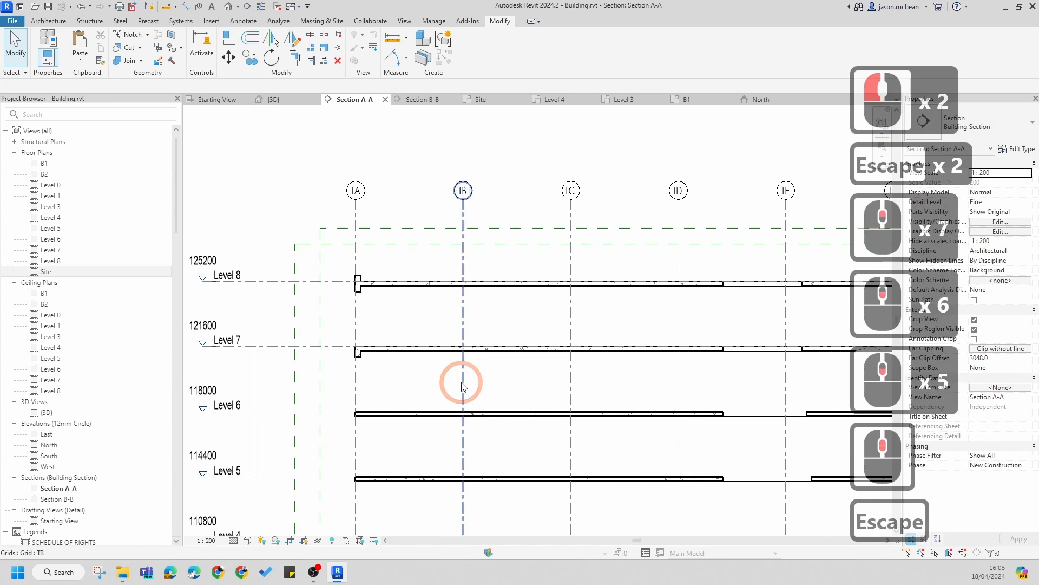
scroll(387, 360, "up", 6)
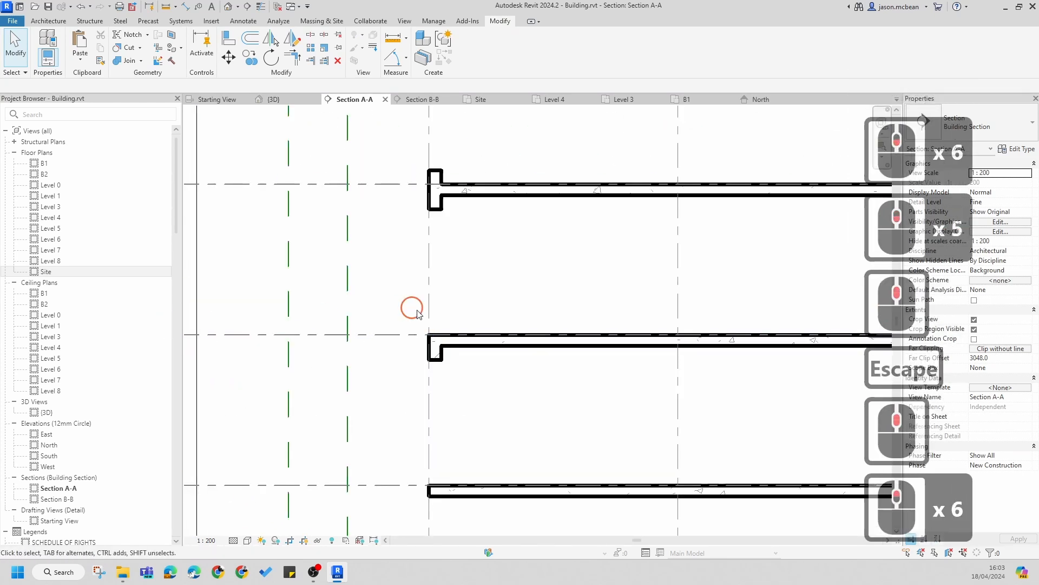
left_click(435, 332)
middle_click_drag(503, 388, 364, 343)
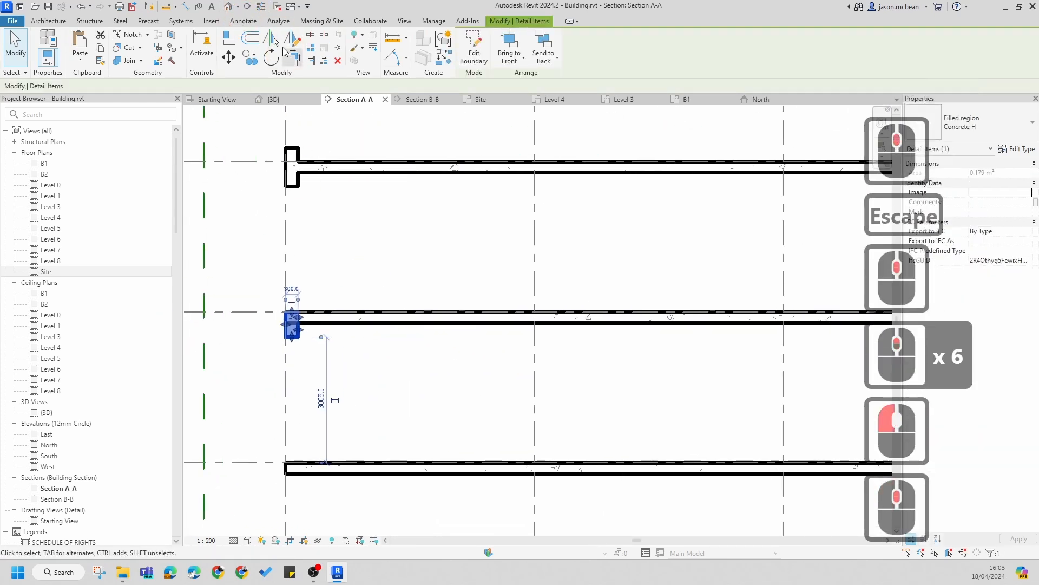
left_click(270, 39)
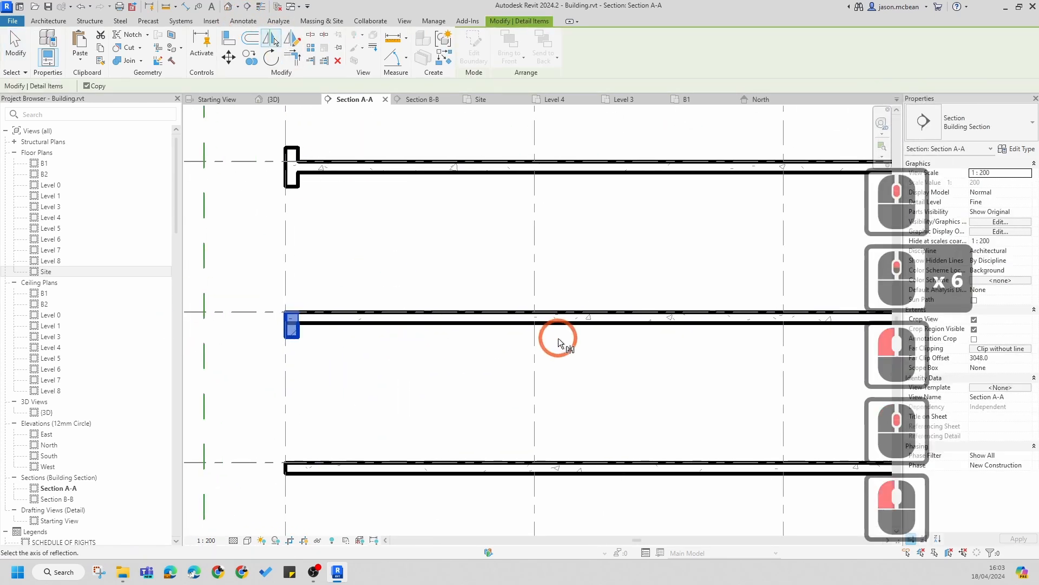
left_click(537, 358)
key("Escape")
key("Escape")
Step: Move the mirrored Level 7 region along the floor to the slab's end edge before the gap
scroll(587, 359, "down", 5)
middle_click_drag(587, 359, 492, 346)
key("Escape")
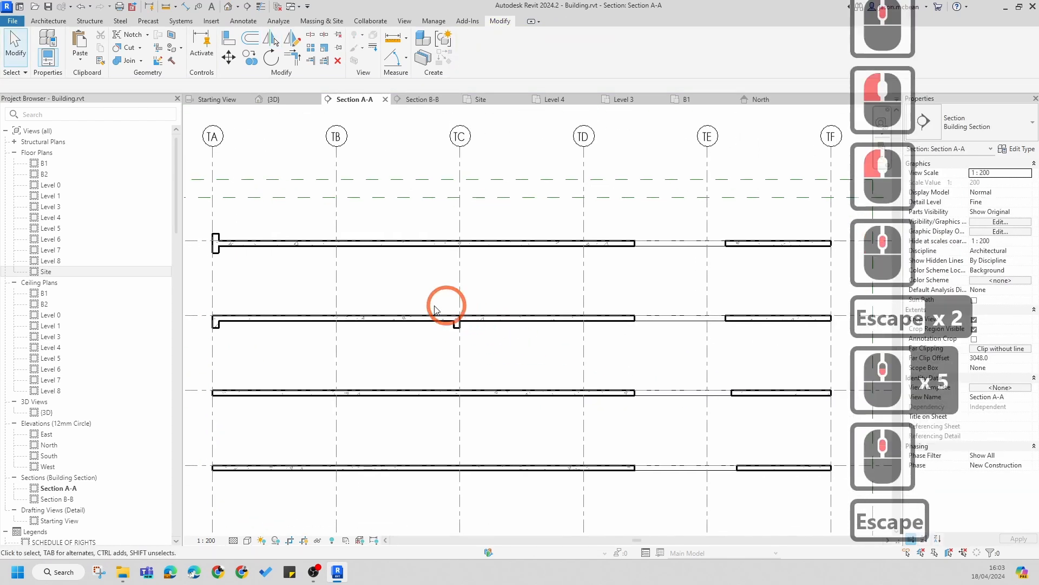
left_click_drag(411, 283, 522, 365)
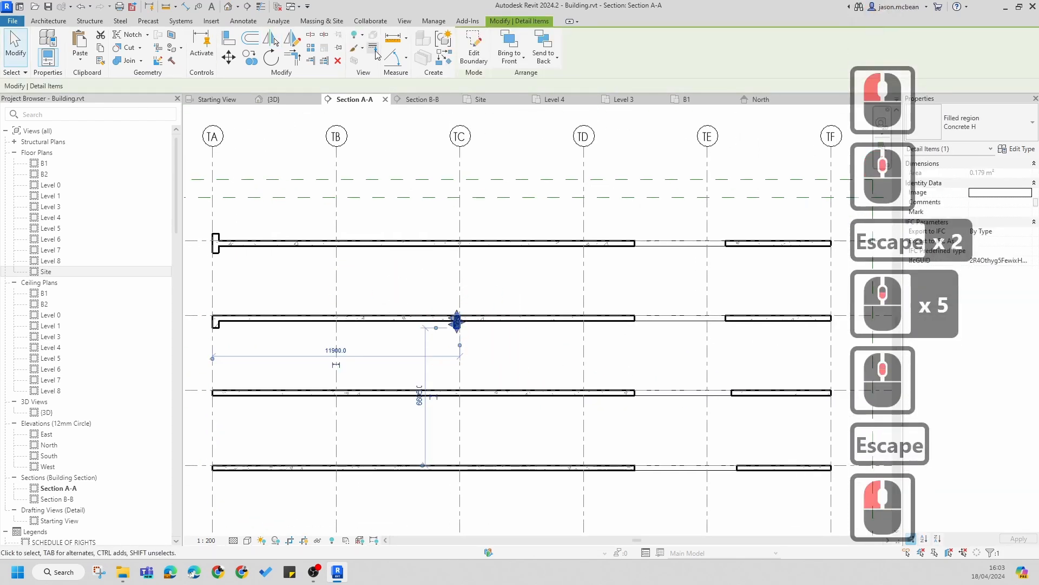
left_click(228, 57)
left_click(458, 287)
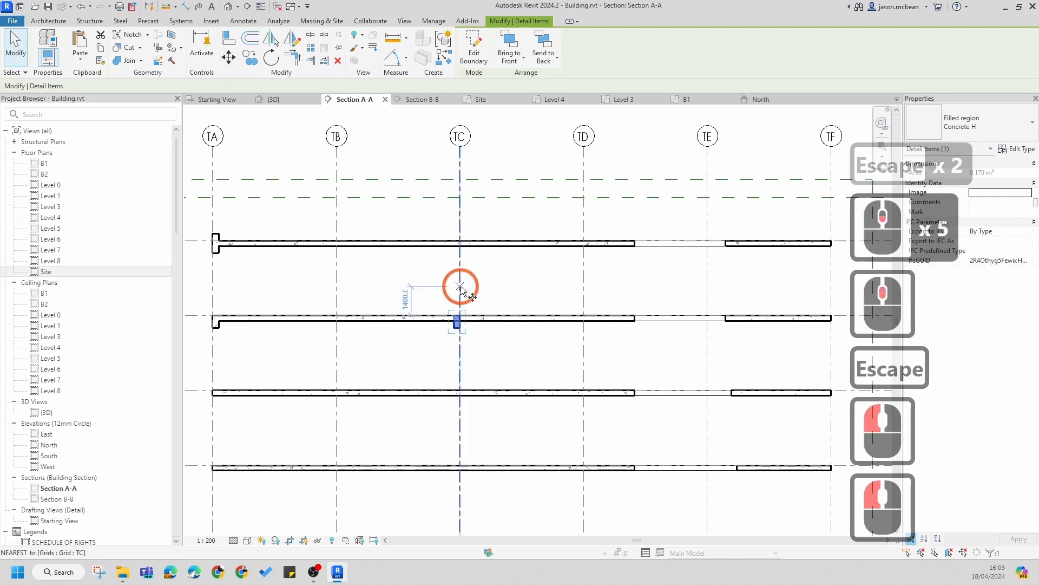
scroll(482, 325, "up", 5)
left_click(742, 312)
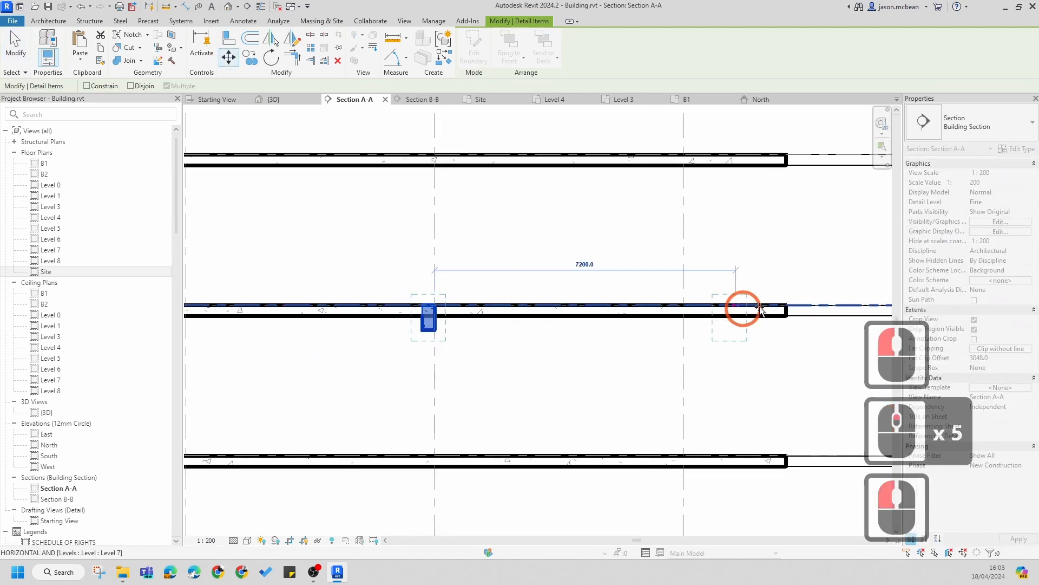
left_click(787, 305)
scroll(699, 325, "down", 5)
key("Escape")
key("Escape")
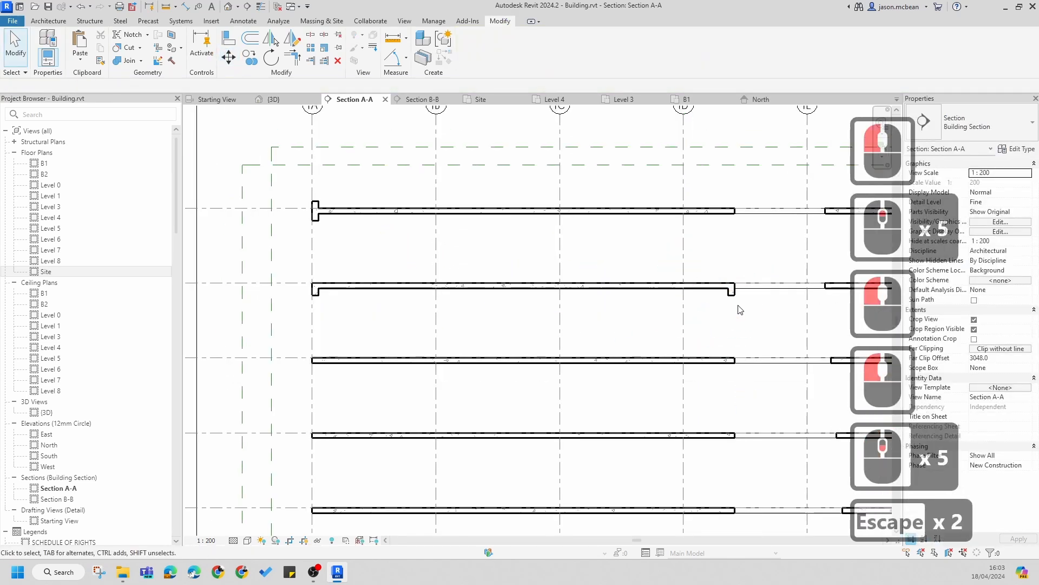
Step: Copy the Level 7 region at grid TA to the start edge of the floor segment across the gap
middle_click_drag(739, 304, 798, 322)
scroll(798, 321, "down", 1)
key("Escape")
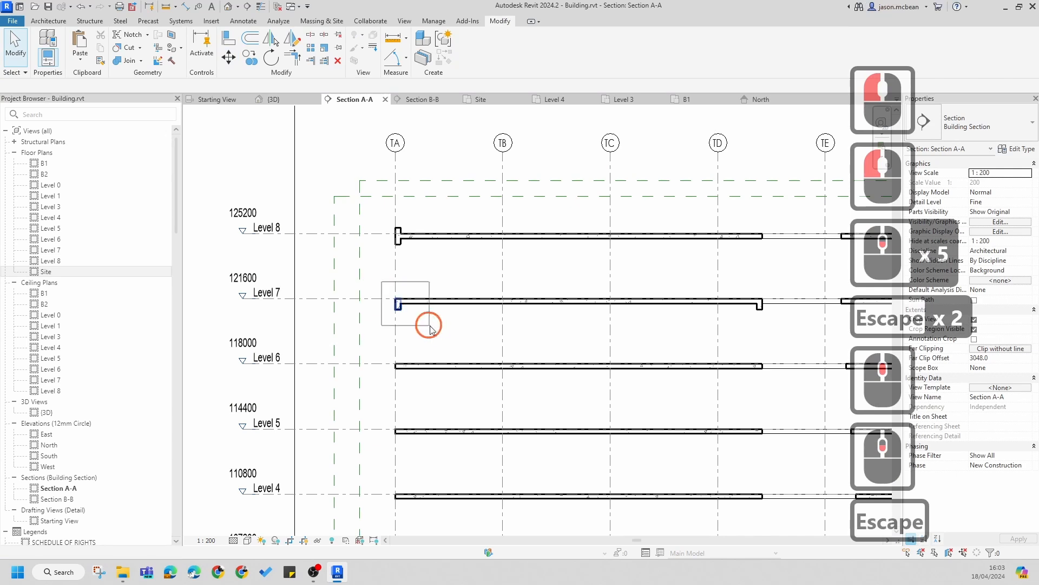
left_click_drag(381, 281, 429, 327)
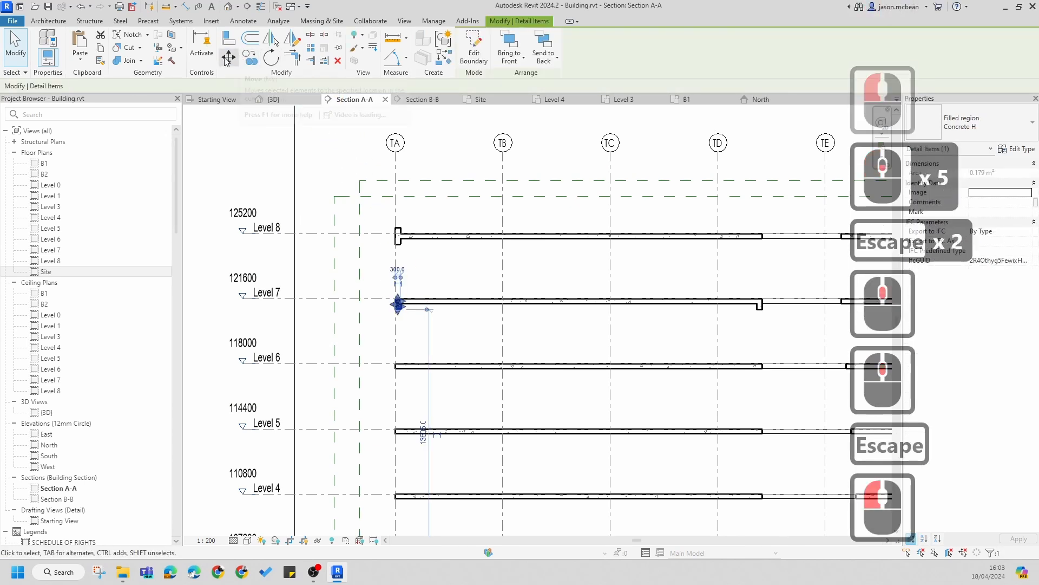
left_click(250, 57)
scroll(410, 304, "up", 5)
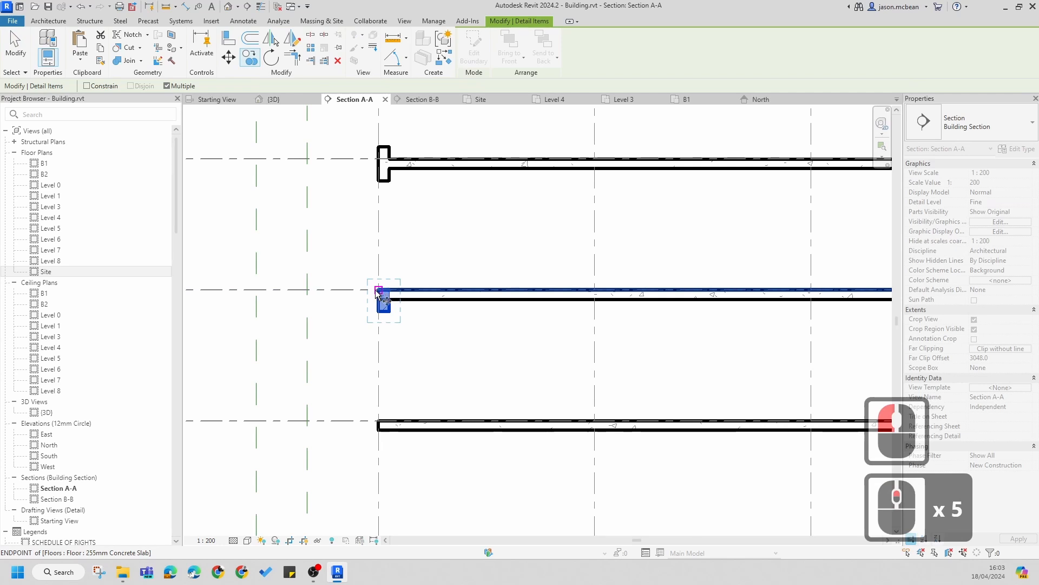
left_click(377, 292)
scroll(325, 300, "down", 5)
scroll(823, 298, "up", 8)
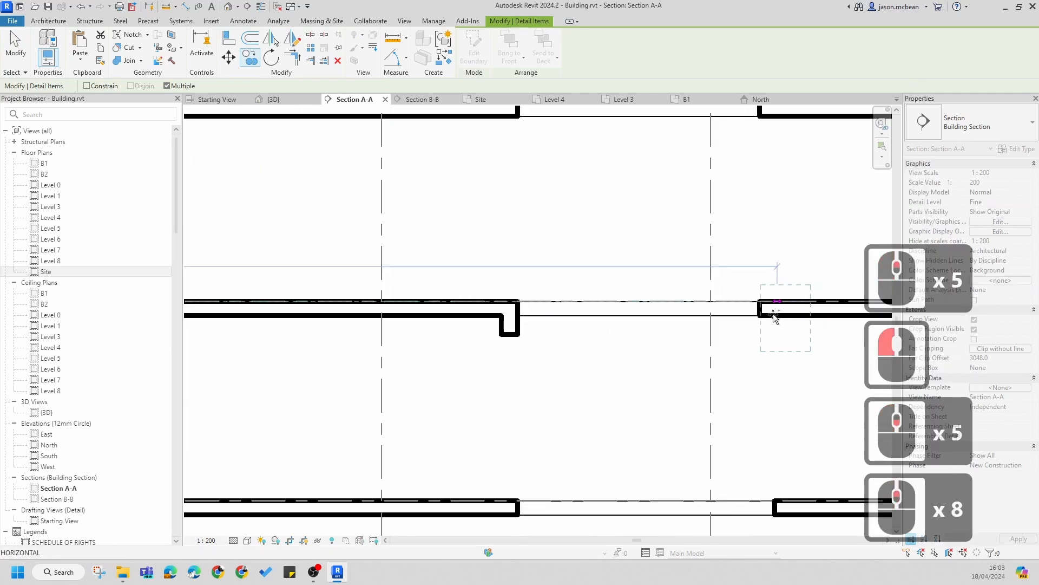
left_click(759, 302)
scroll(691, 265, "down", 6)
middle_click_drag(782, 302, 649, 318)
scroll(649, 318, "up", 1)
key("Escape")
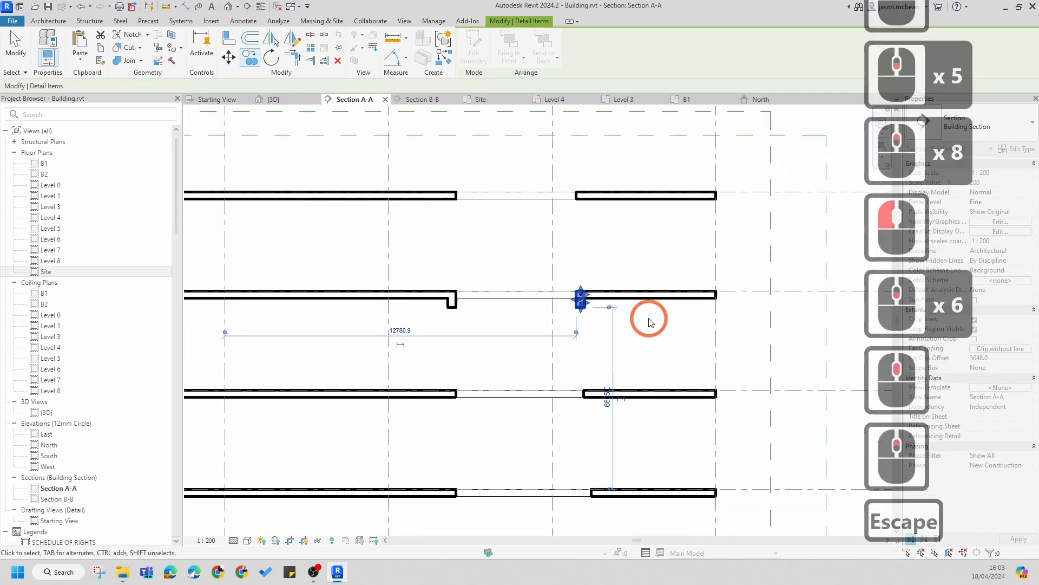
Step: Copy the end-edge region on Level 7 to the far end of the right floor segment
key("Escape")
key("Escape")
key("Escape")
left_click(452, 299)
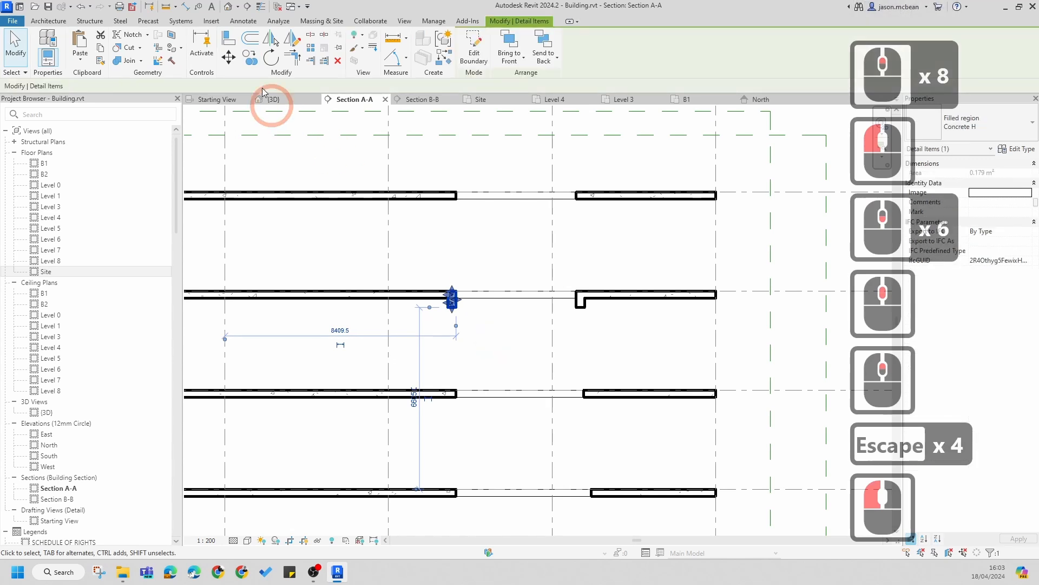
left_click(249, 57)
scroll(443, 298, "up", 5)
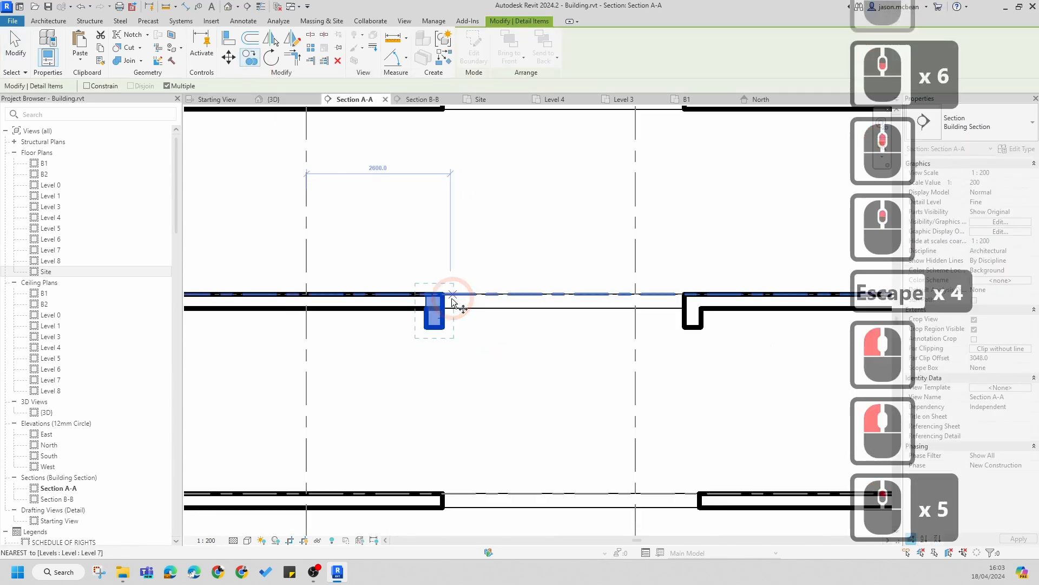
left_click(438, 301)
scroll(336, 299, "down", 4)
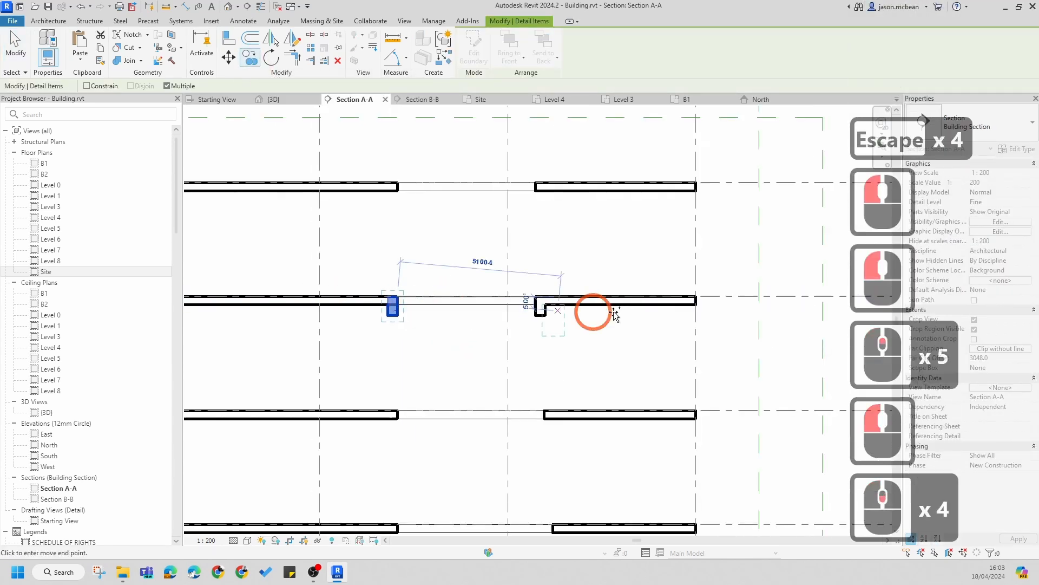
left_click(692, 300)
key("Escape")
key("Escape")
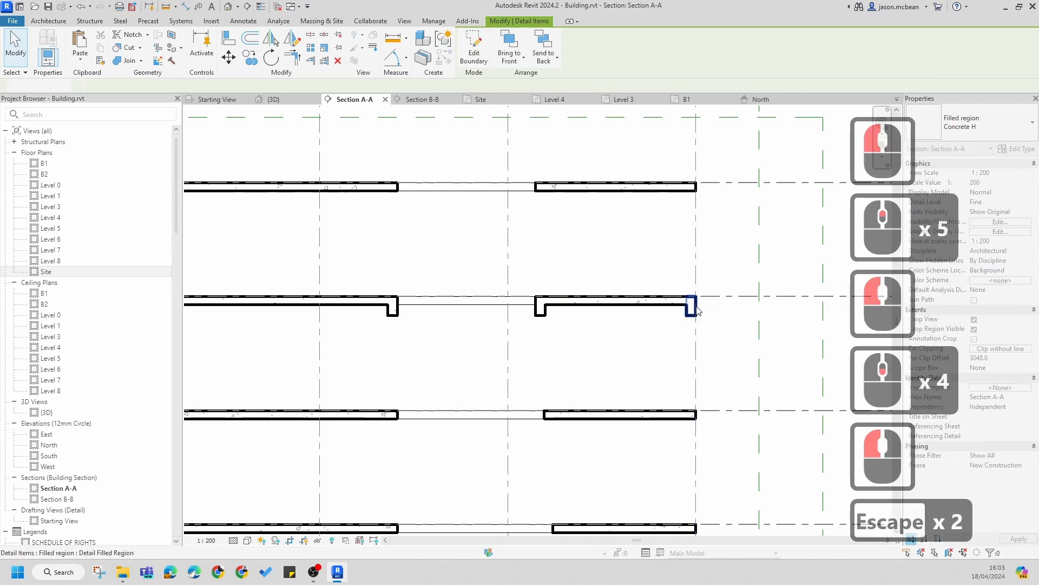
Step: Review the filled regions placed at the Level 7 and Level 8 floor edges across the section
left_click(577, 186)
left_click(476, 50)
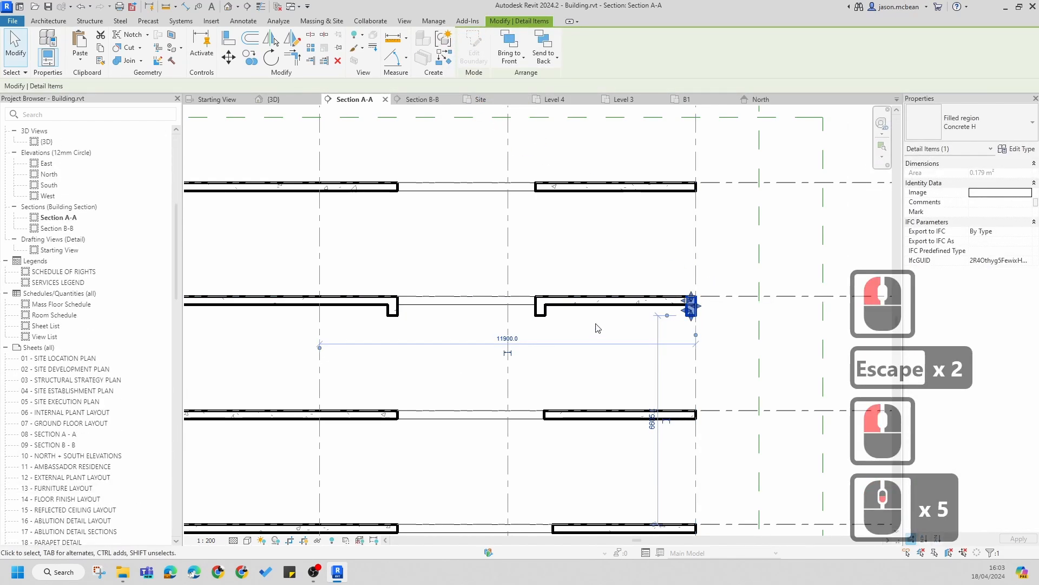
key("Escape")
key("Escape")
scroll(611, 322, "down", 4)
middle_click_drag(522, 351, 608, 357)
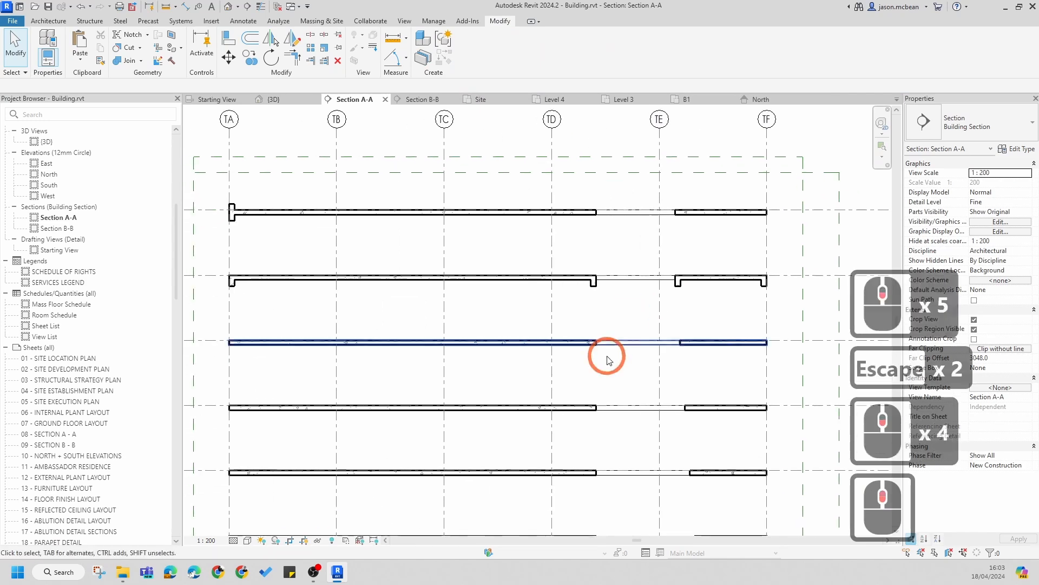
scroll(322, 255, "up", 6)
middle_click_drag(305, 314, 554, 325)
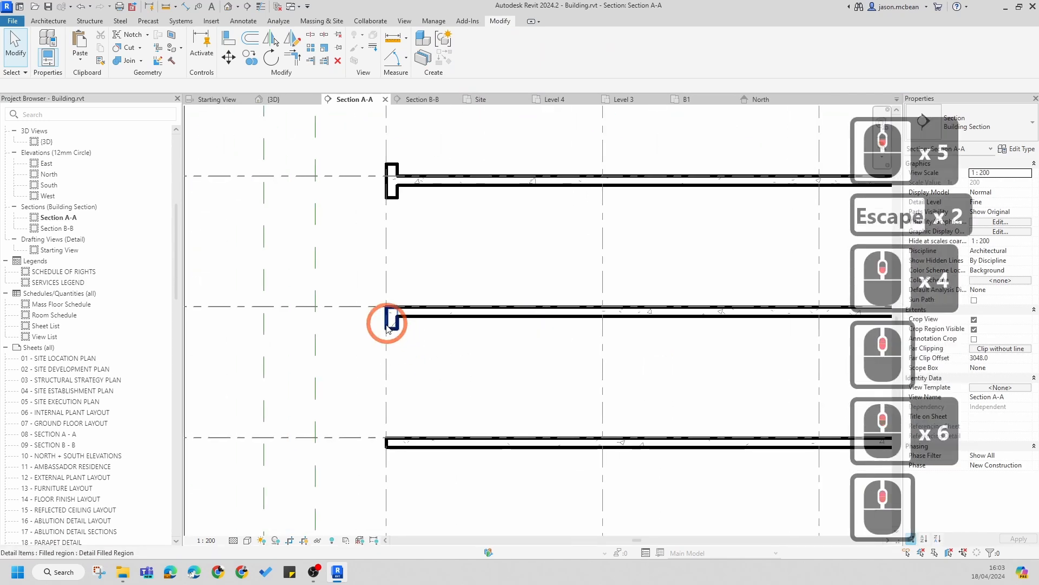
scroll(388, 325, "up", 6)
scroll(399, 330, "down", 6)
middle_click_drag(464, 204, 464, 302)
scroll(449, 348, "up", 6)
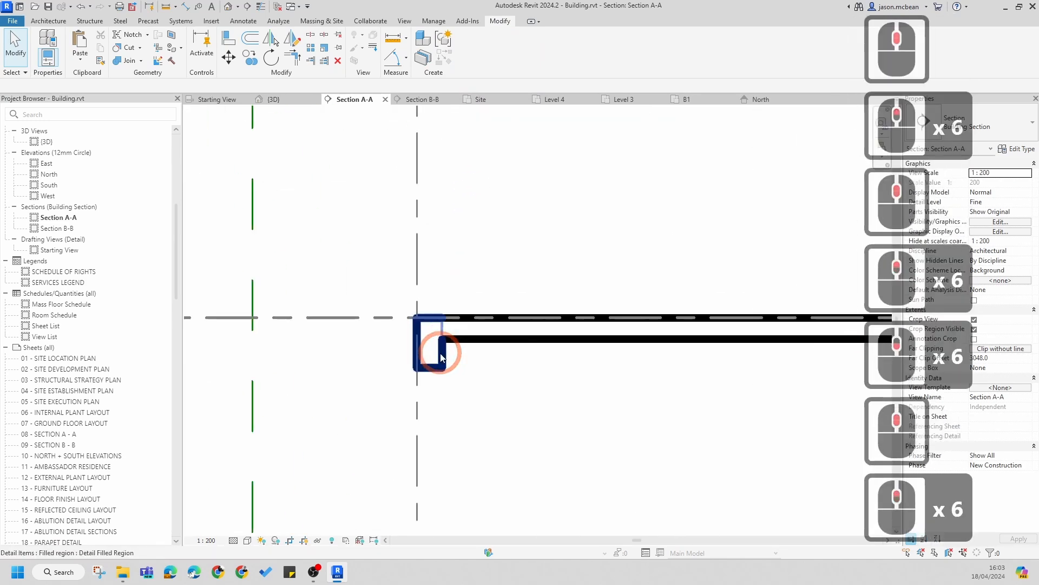
scroll(441, 355, "down", 8)
scroll(441, 354, "down", 6)
middle_click_drag(734, 347, 601, 343)
scroll(606, 346, "up", 5)
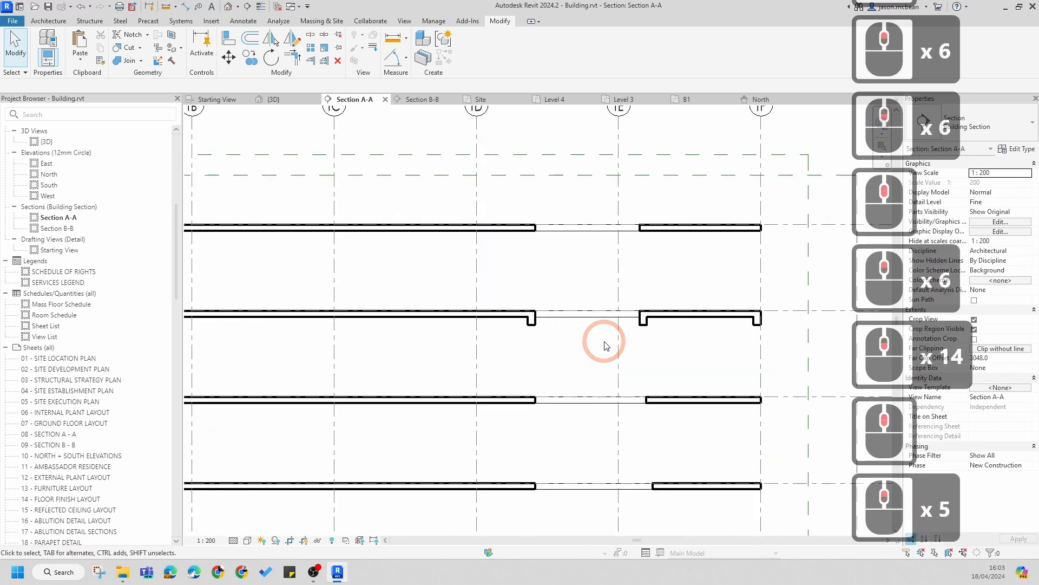
scroll(626, 323, "down", 6)
scroll(547, 335, "up", 5)
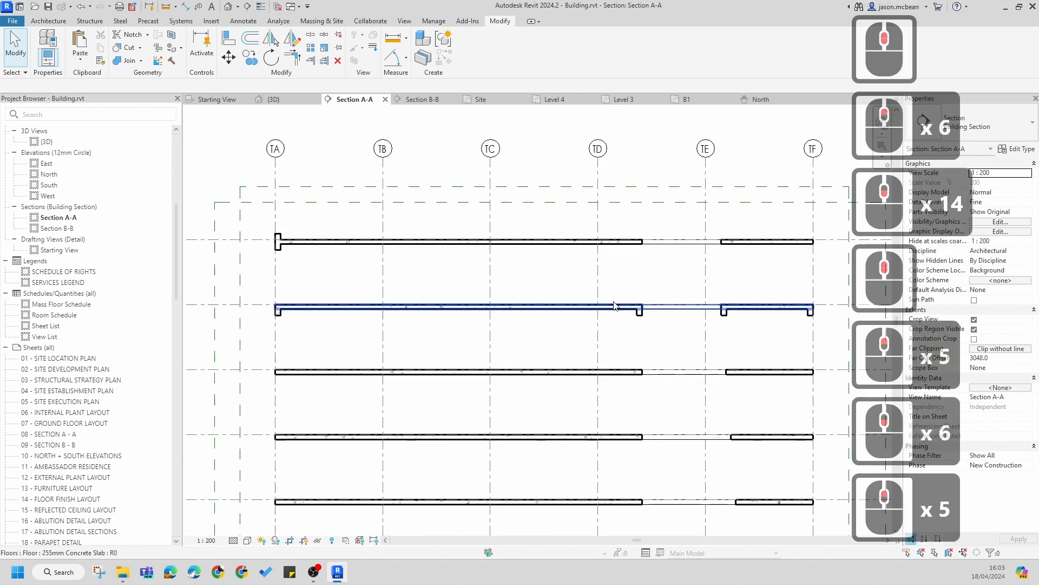
Step: Zoom into Section A-A and inspect the filled region at the Level 7 slab edge near grid TA
scroll(563, 332, "down", 5)
scroll(685, 298, "up", 5)
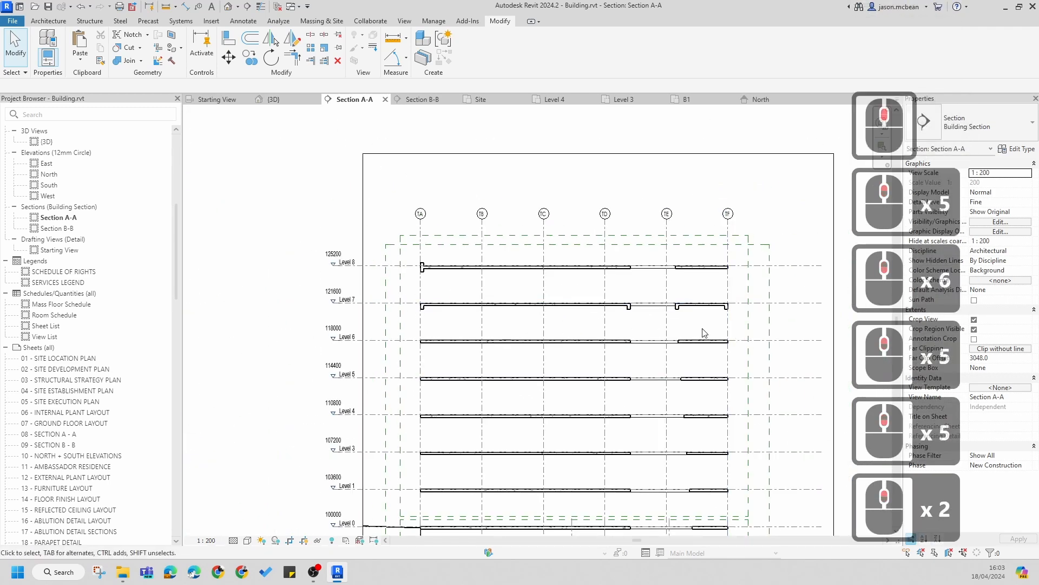
scroll(685, 303, "down", 3)
scroll(335, 297, "up", 4)
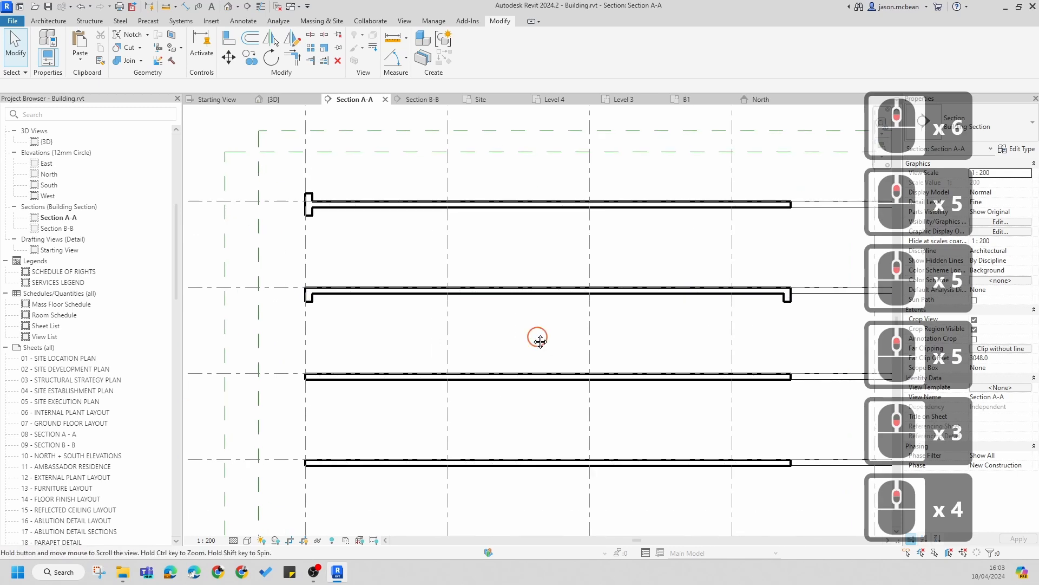
middle_click_drag(536, 337, 400, 277)
scroll(399, 278, "down", 4)
scroll(399, 279, "up", 6)
left_click(375, 259)
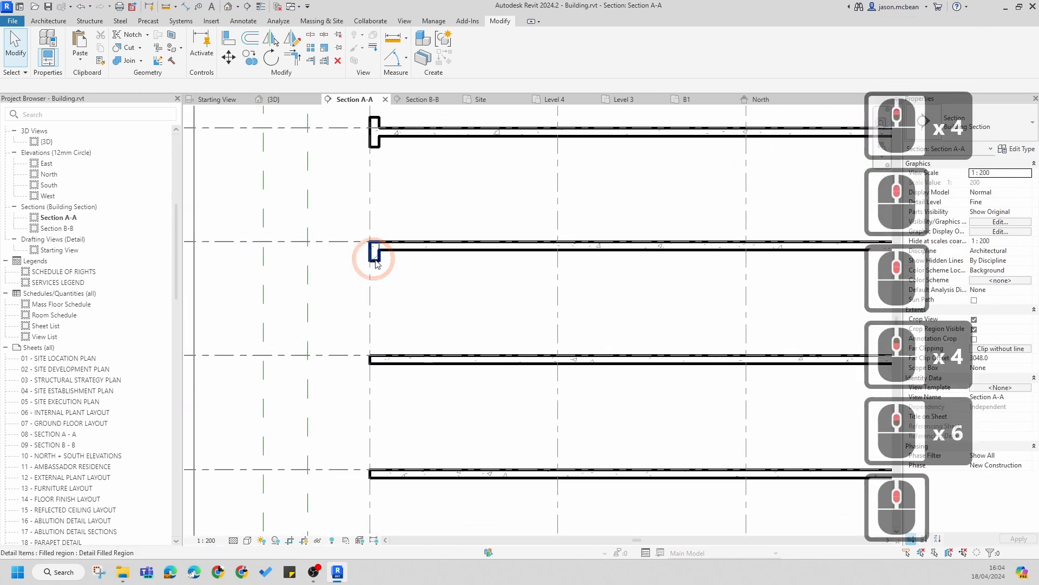
key("Escape")
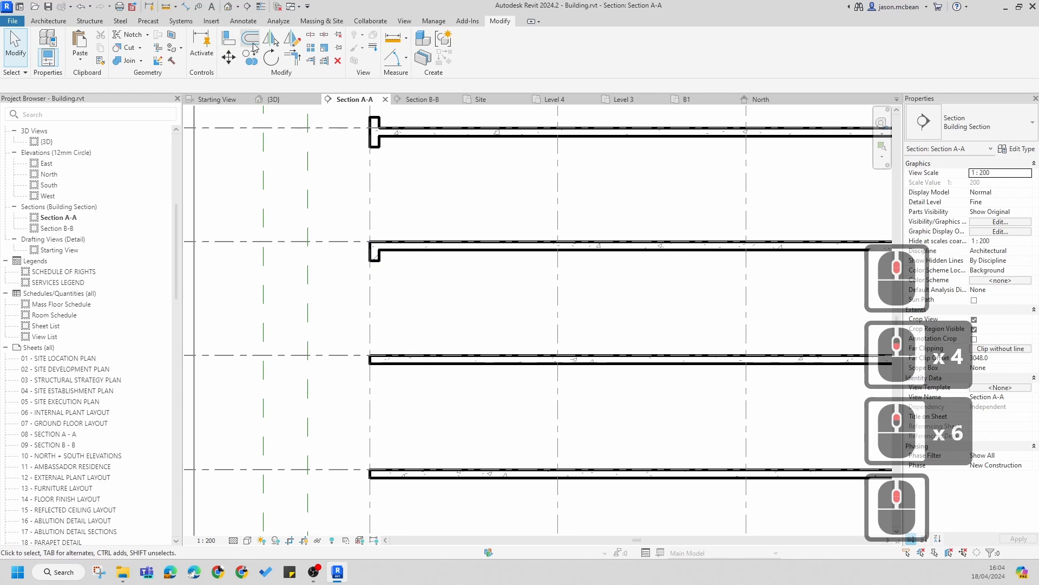
Step: Place a 15mm_Plasterboard detail component under the Level 7 slab near grid TA, about 1940 mm long
left_click(245, 22)
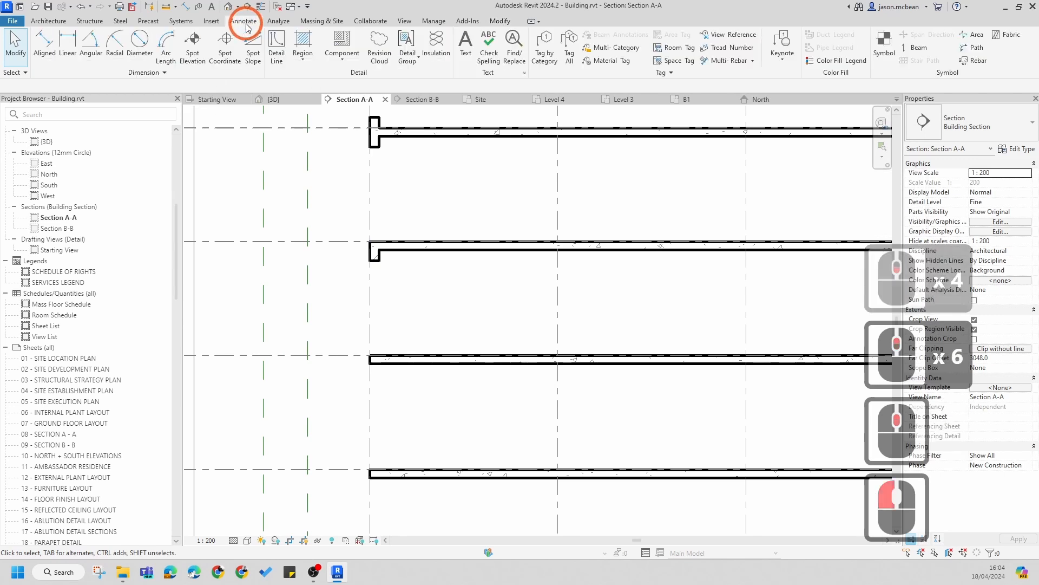
left_click(346, 43)
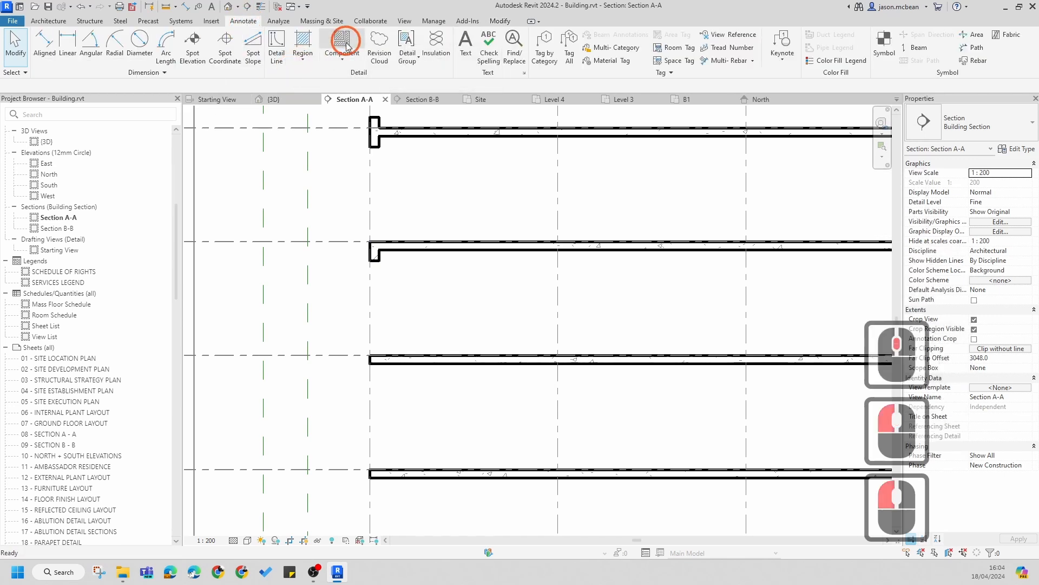
left_click(1014, 122)
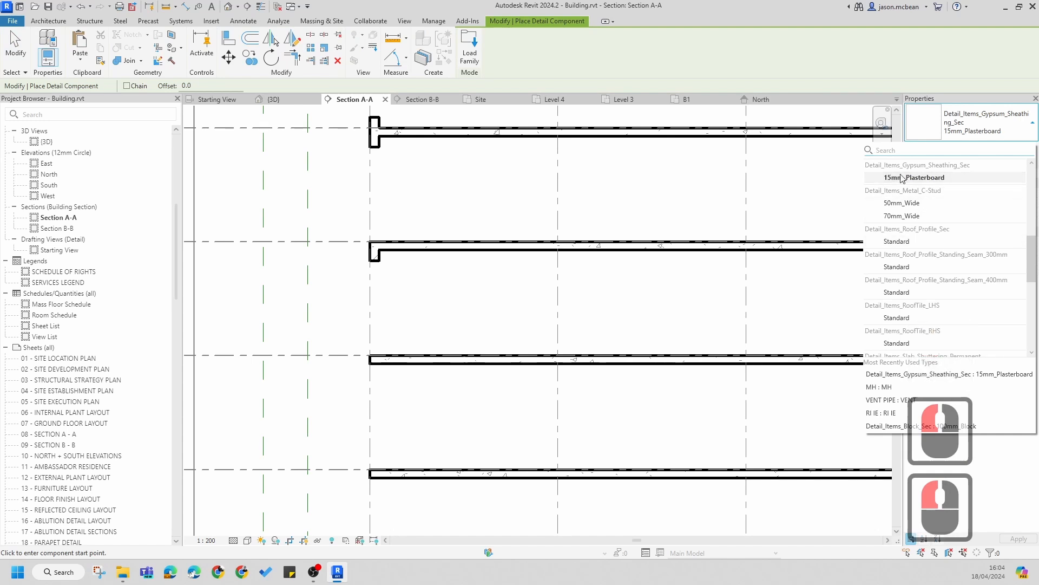
left_click(916, 179)
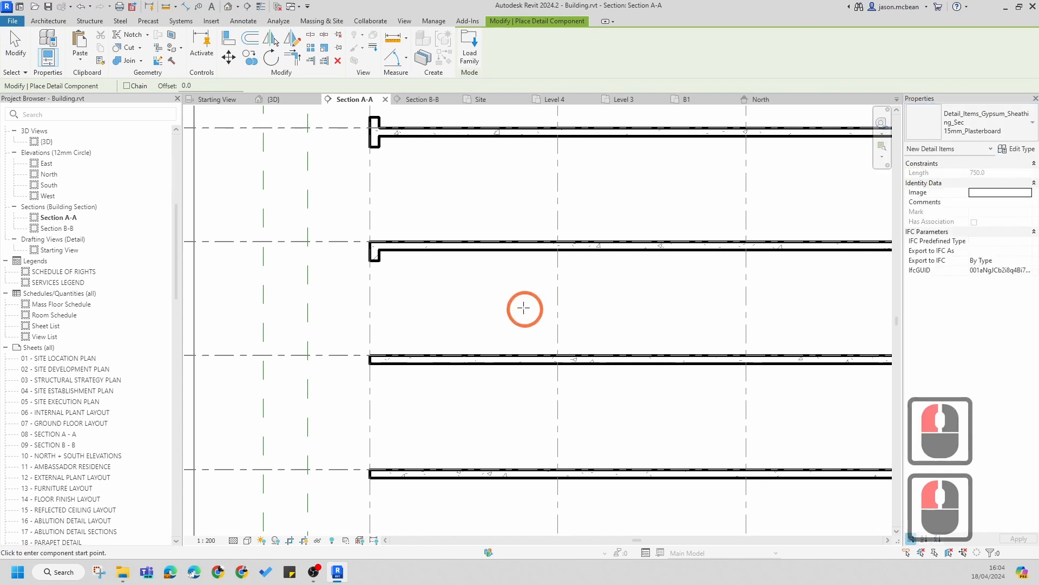
scroll(390, 290, "up", 10)
left_click(335, 250)
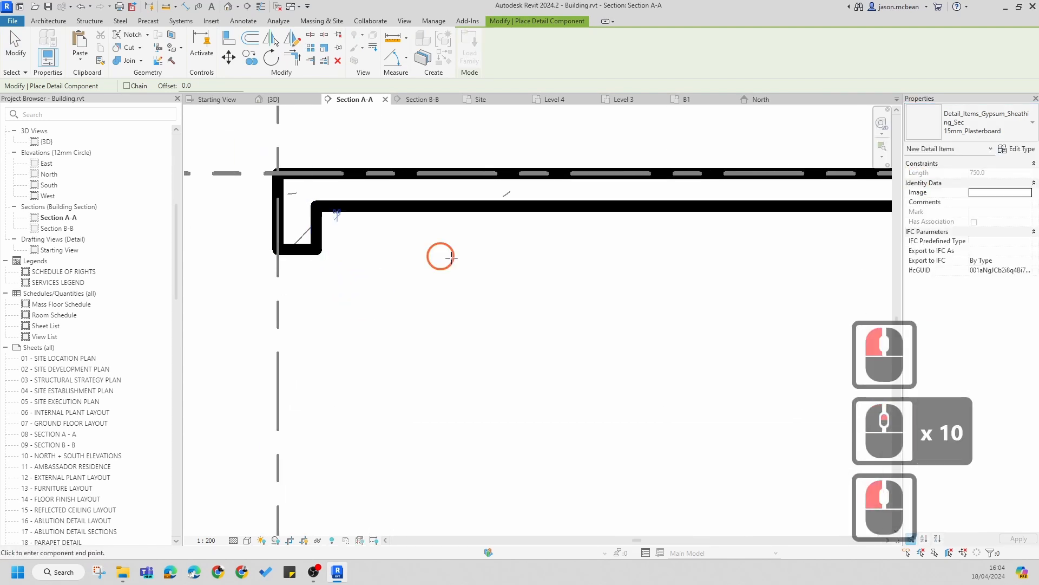
left_click(585, 251)
key("Escape")
key("Escape")
key("Escape")
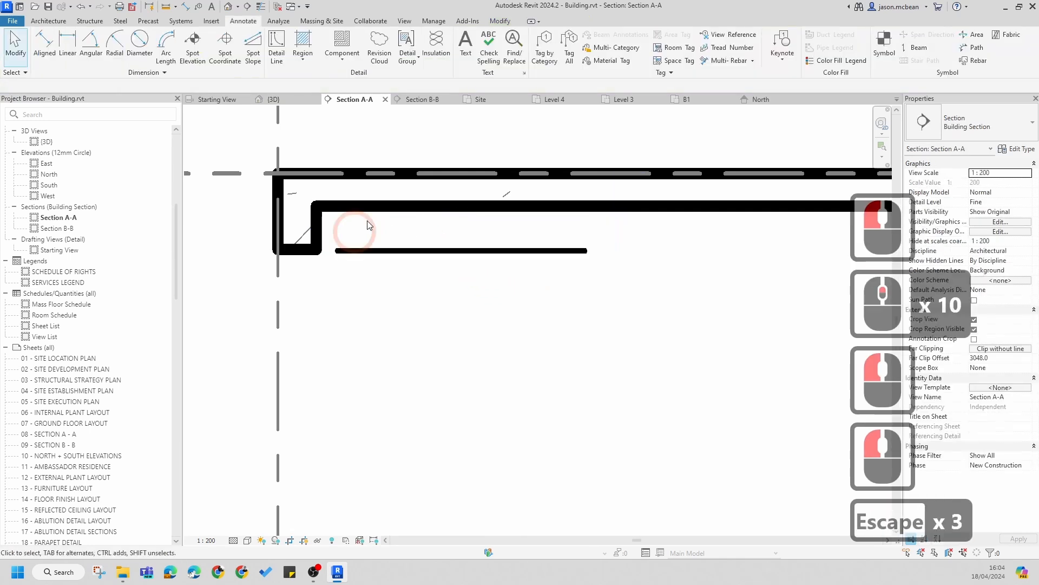
Step: Switch to thin lines and move the plasterboard toward the slab's downturned edge at grid TA
left_click(260, 6)
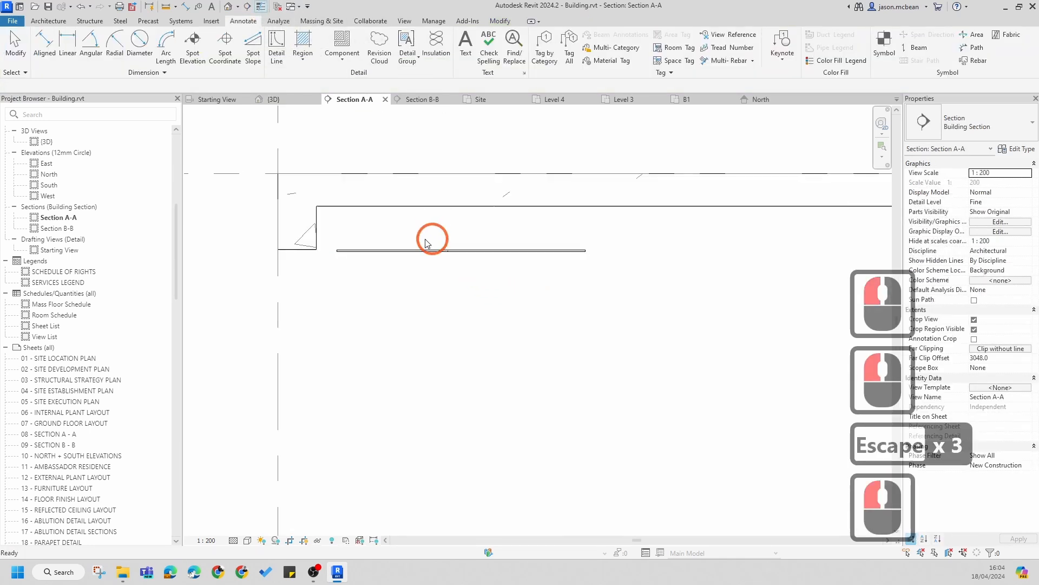
scroll(330, 263, "up", 6)
key("Escape")
left_click(311, 228)
scroll(321, 224, "up", 1)
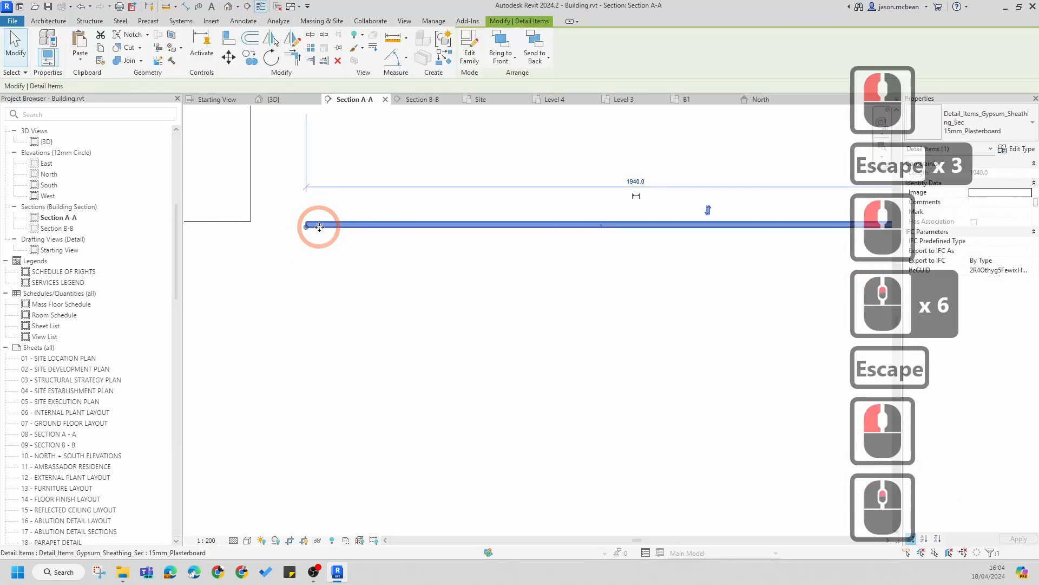
left_click_drag(320, 225, 287, 216)
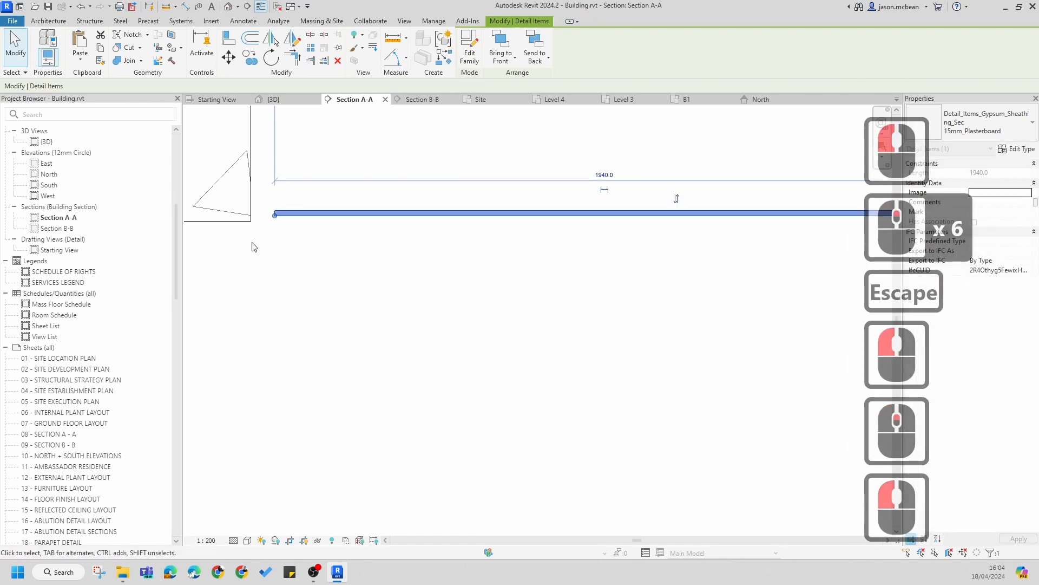
scroll(282, 238, "up", 4)
middle_click_drag(281, 239, 421, 287)
scroll(421, 286, "down", 4)
Step: Extend the plasterboard's start to the inner face of the slab's downturned edge at grid TA
key("a")
key("l")
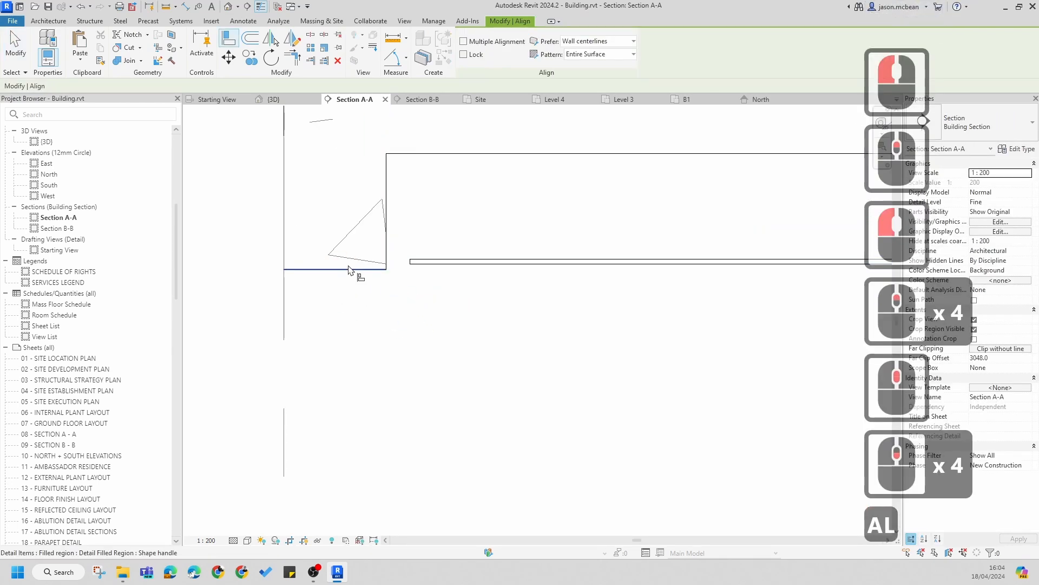
left_click(436, 262)
left_click(381, 253)
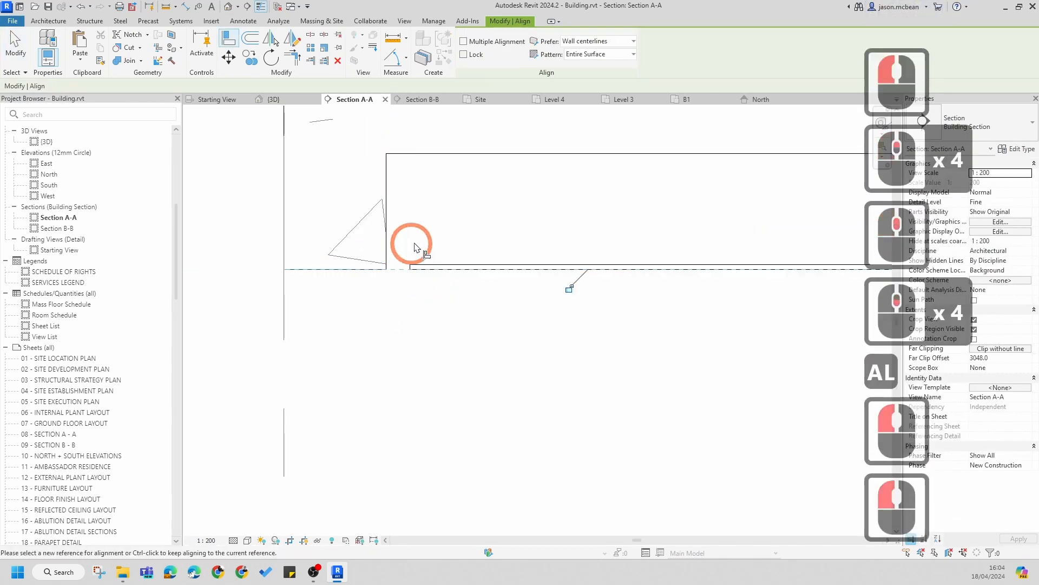
key("Escape")
key("Escape")
left_click_drag(412, 270, 385, 270)
key("Escape")
Step: Stretch the plasterboard's far end along the Level 7 slab underside to the slab's end before the gap
scroll(379, 304, "down", 14)
scroll(469, 302, "up", 1)
left_click(475, 302)
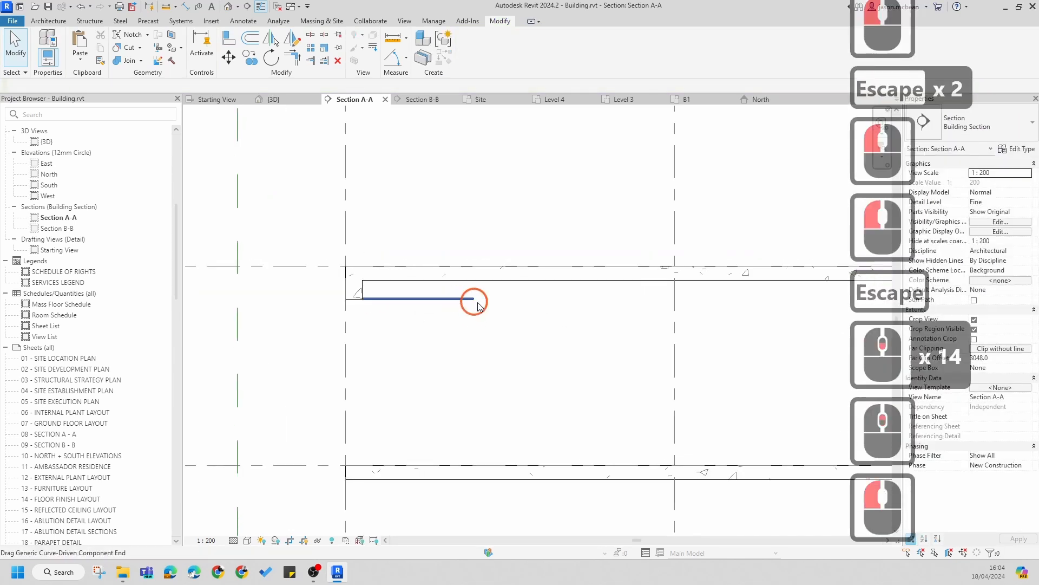
scroll(476, 301, "up", 6)
left_click_drag(620, 298, 622, 299)
scroll(623, 301, "down", 6)
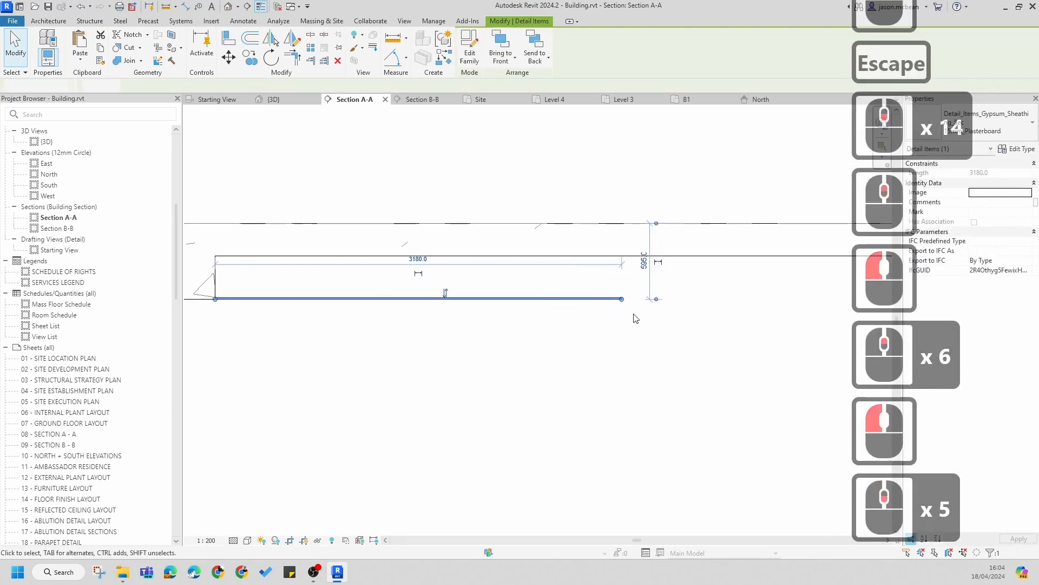
scroll(540, 290, "down", 7)
left_click_drag(541, 290, 727, 302)
middle_click_drag(740, 301, 727, 302)
left_click_drag(727, 302, 461, 308)
middle_click_drag(726, 302, 462, 309)
left_click_drag(461, 309, 553, 294)
scroll(574, 293, "up", 11)
key("Escape")
key("Escape")
scroll(534, 304, "down", 7)
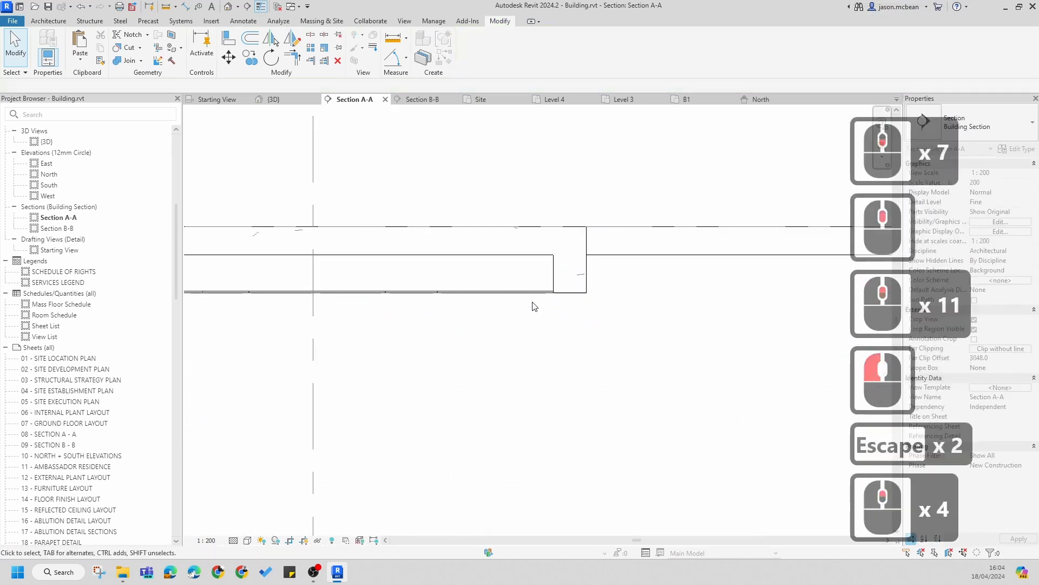
Step: Turn thin lines off again to restore the normal line weights in the section
scroll(534, 304, "up", 8)
key("Escape")
scroll(585, 352, "down", 7)
scroll(637, 319, "up", 3)
scroll(602, 345, "up", 6)
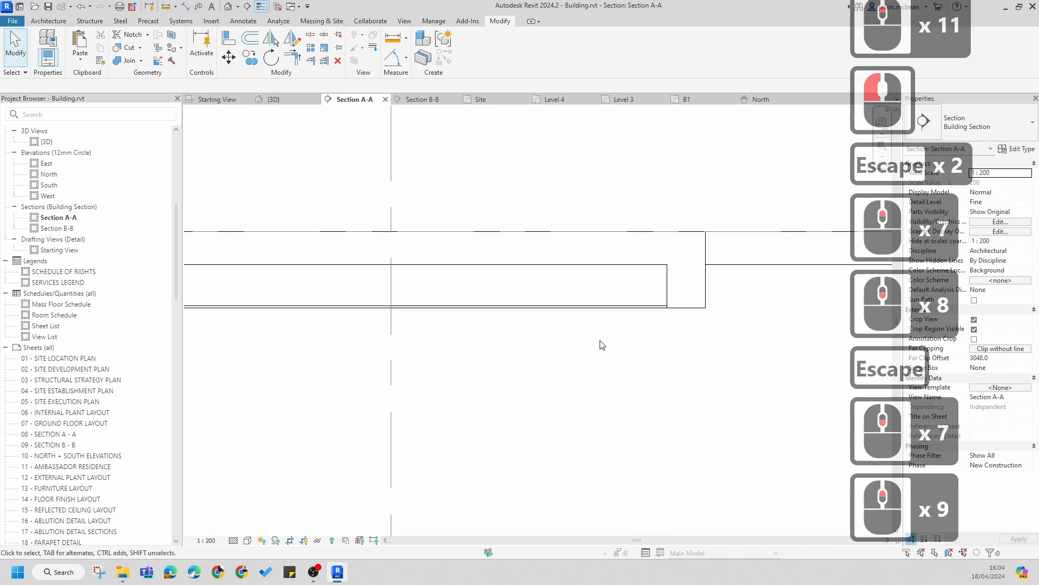
left_click(720, 383)
key("Escape")
scroll(647, 355, "down", 13)
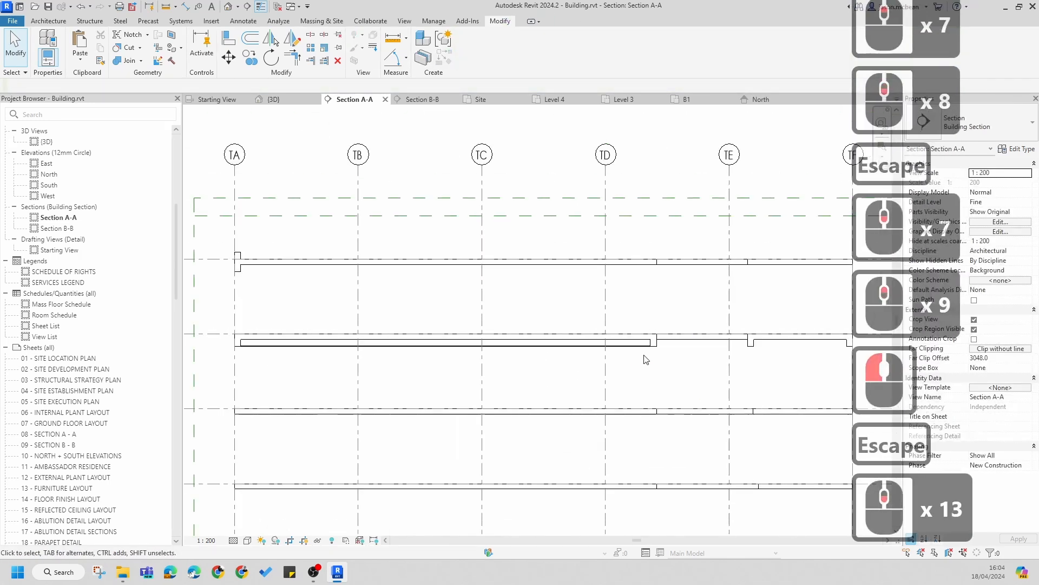
left_click(261, 6)
key("Escape")
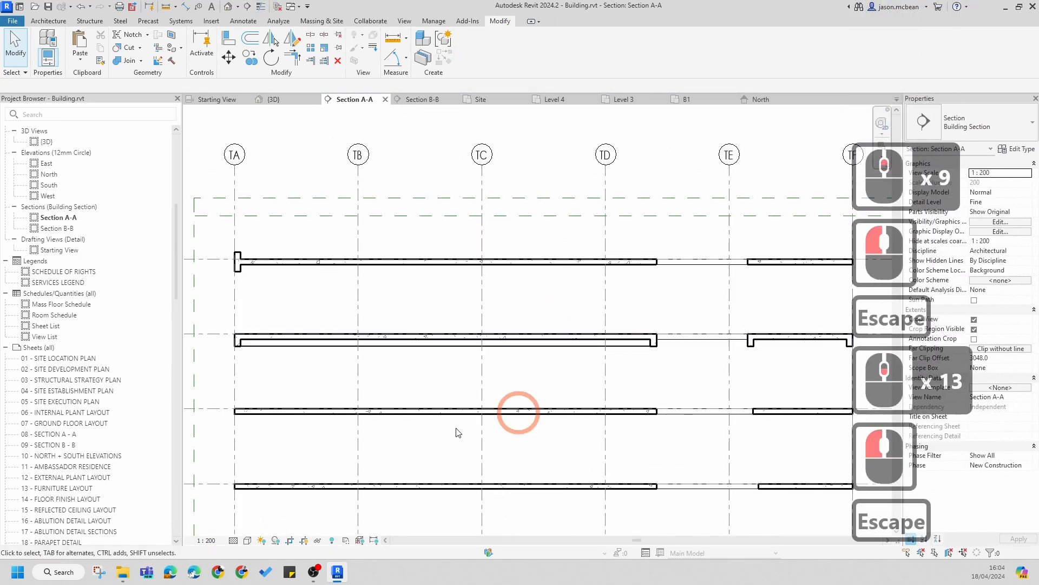
Step: Review the plasterboard under the Level 7 slab across the section
middle_click_drag(595, 388, 628, 331)
scroll(350, 309, "up", 5)
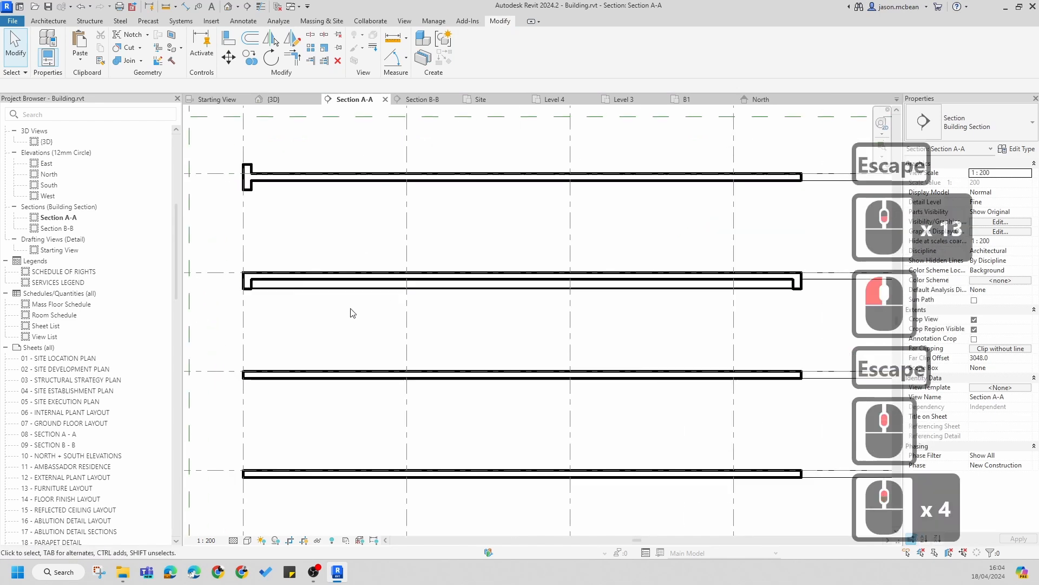
middle_click_drag(469, 287, 475, 232)
scroll(477, 260, "up", 6)
scroll(464, 251, "up", 4)
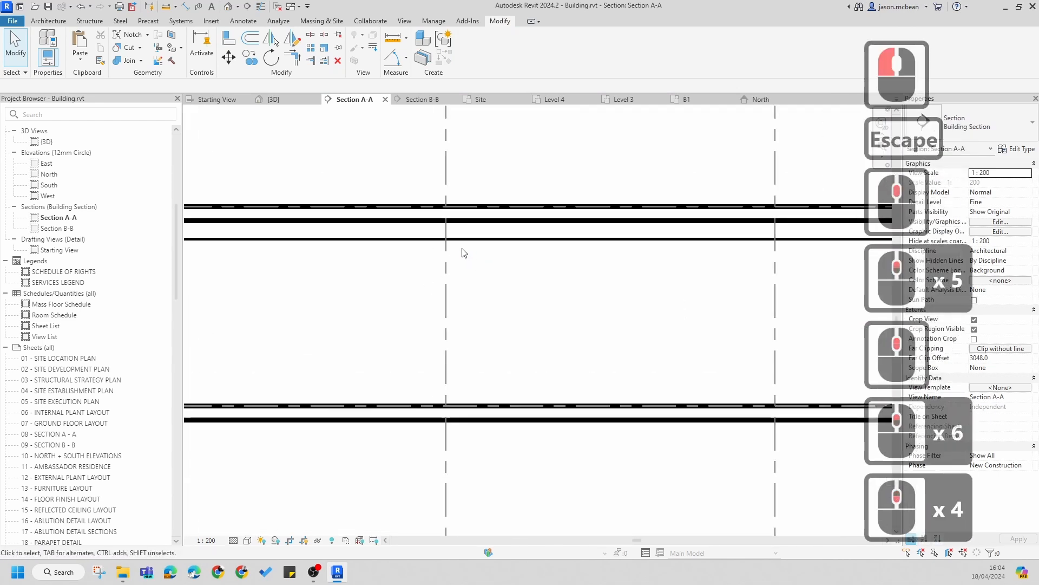
scroll(555, 314, "up", 8)
scroll(555, 314, "down", 4)
middle_click_drag(564, 320, 538, 291)
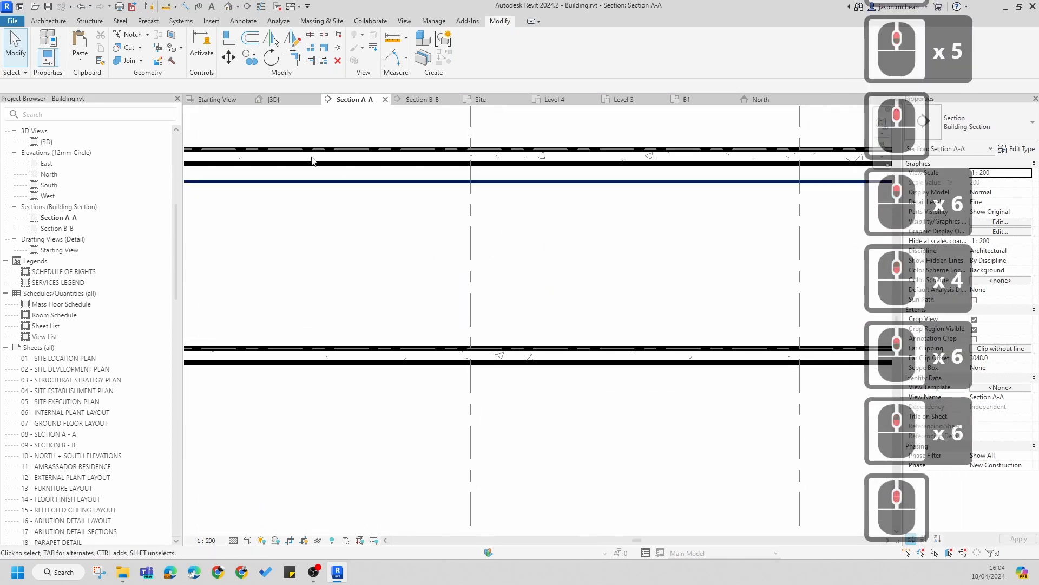
left_click(48, 19)
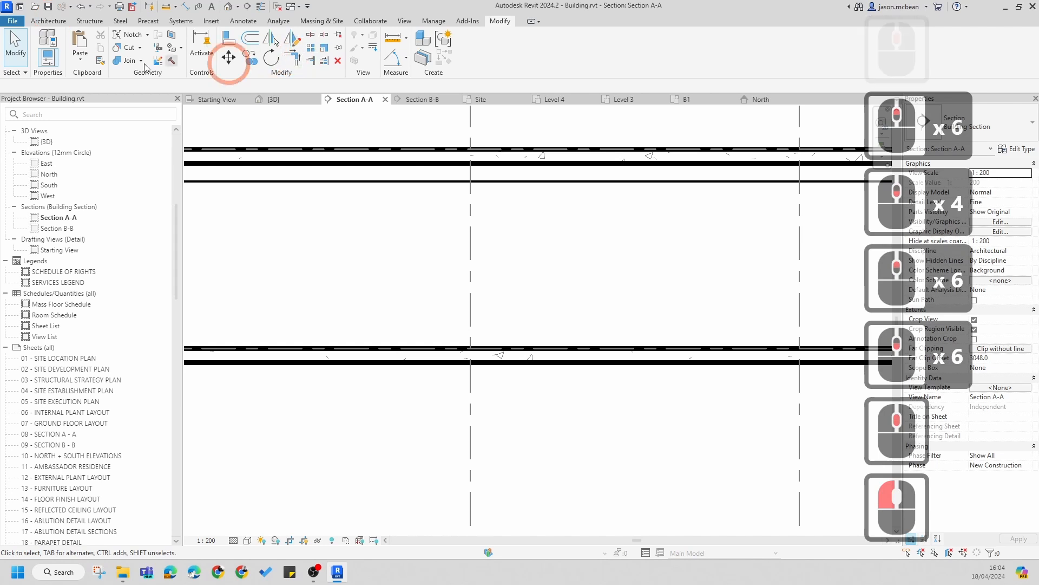
scroll(552, 238, "down", 7)
scroll(487, 233, "up", 7)
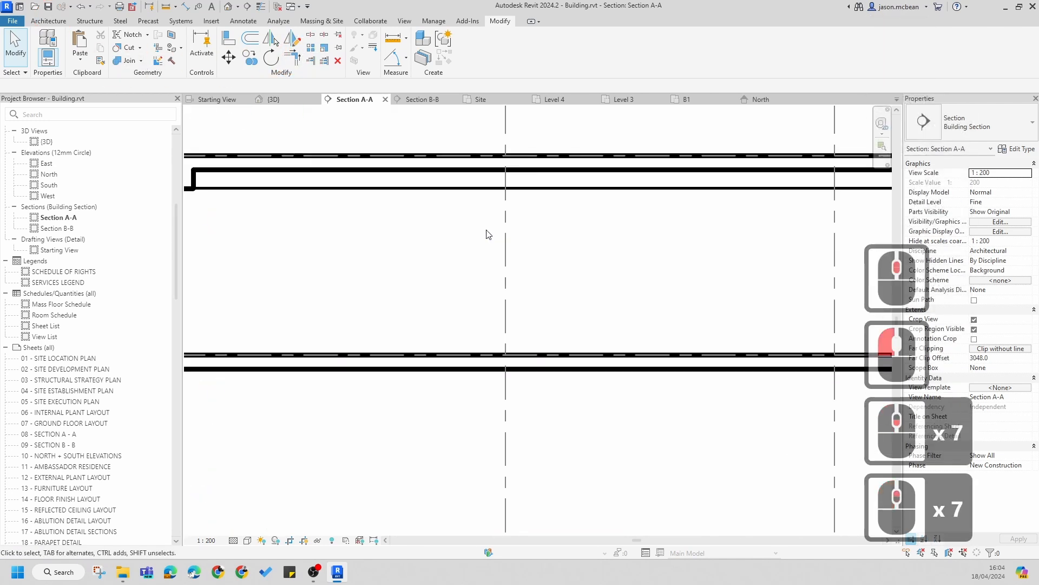
middle_click_drag(487, 234, 479, 270)
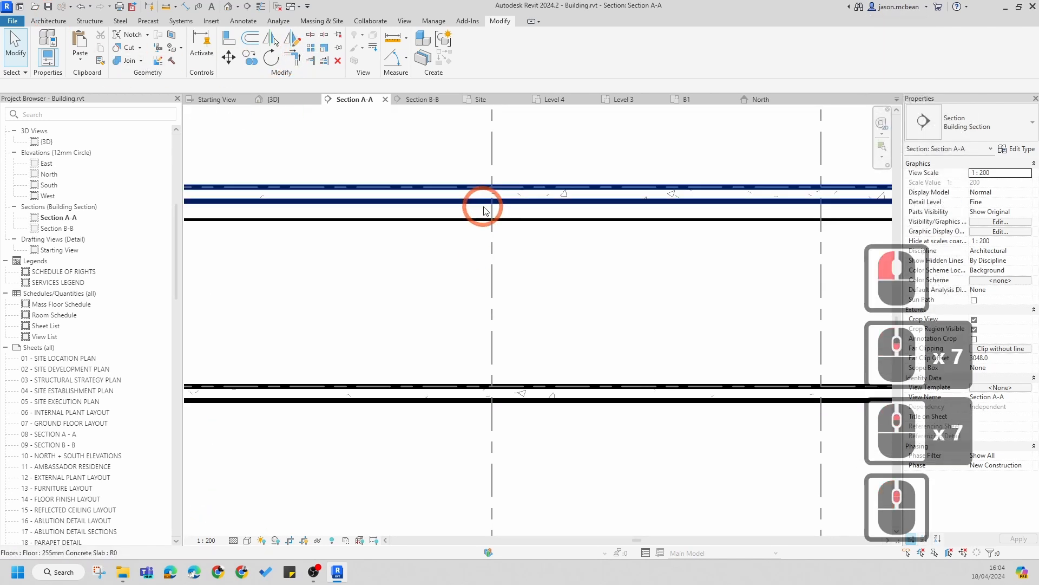
Step: Select and inspect the Level 7 floor slab and its underside detail in the section
left_click(49, 21)
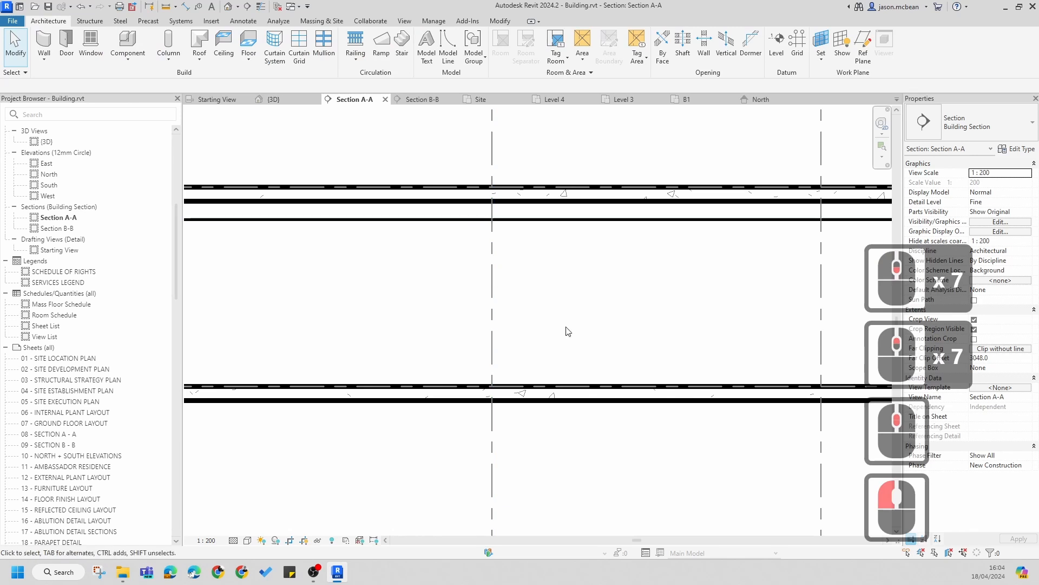
scroll(569, 276, "down", 6)
middle_click(466, 271)
scroll(466, 271, "up", 6)
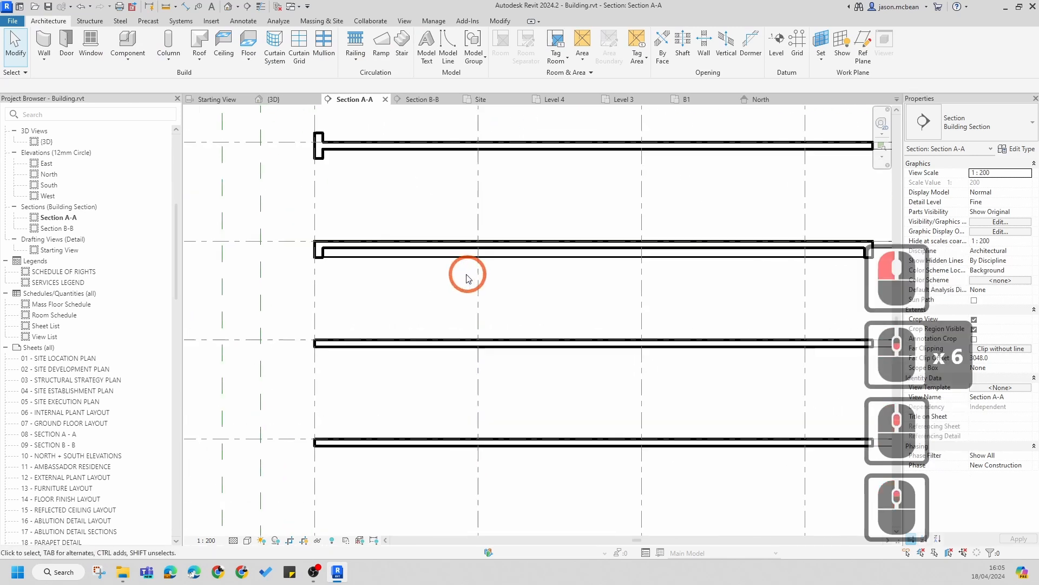
scroll(449, 240, "down", 6)
left_click(497, 231)
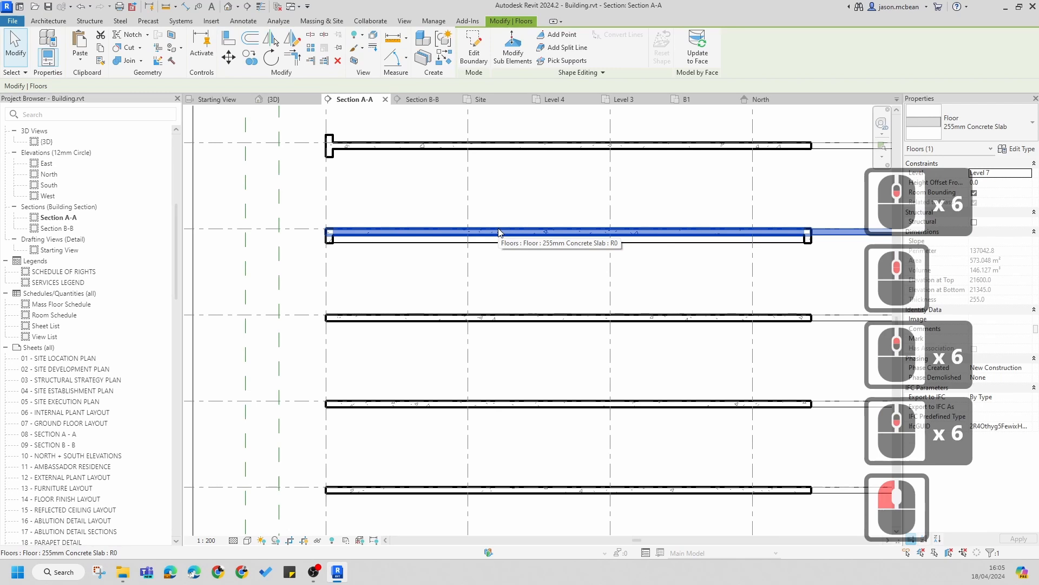
key("Escape")
scroll(343, 248, "up", 6)
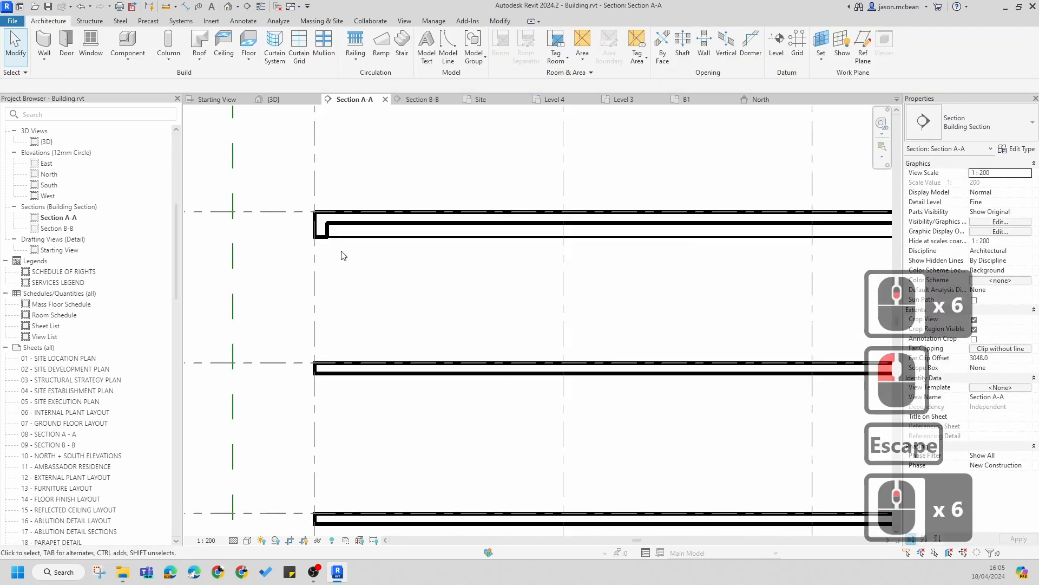
left_click(373, 231)
middle_click_drag(726, 251, 688, 279)
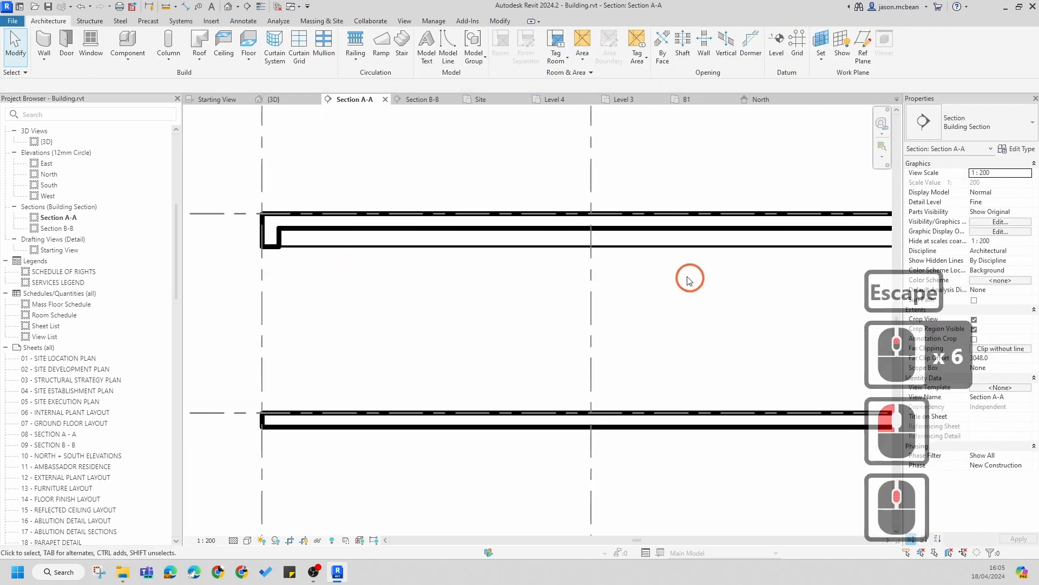
left_click(274, 239)
scroll(557, 262, "down", 2)
key("Escape")
scroll(550, 303, "down", 2)
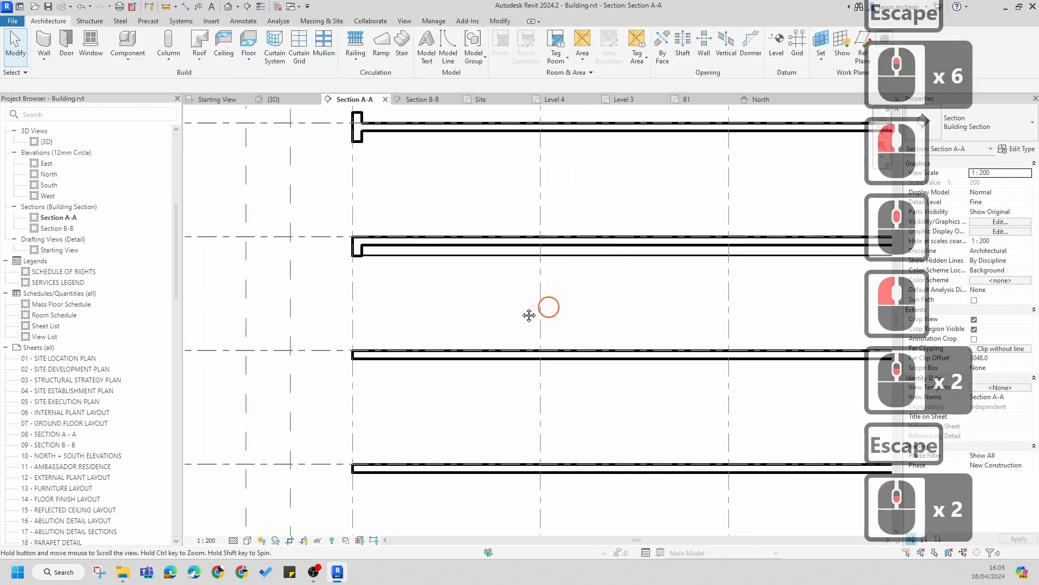
middle_click_drag(550, 304, 324, 334)
scroll(557, 305, "down", 5)
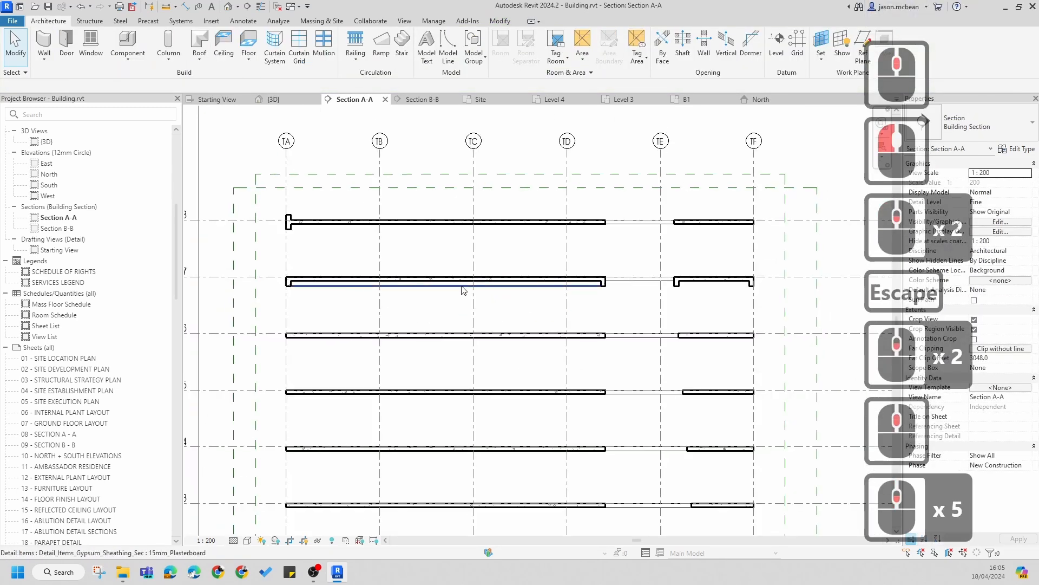
scroll(758, 281, "up", 5)
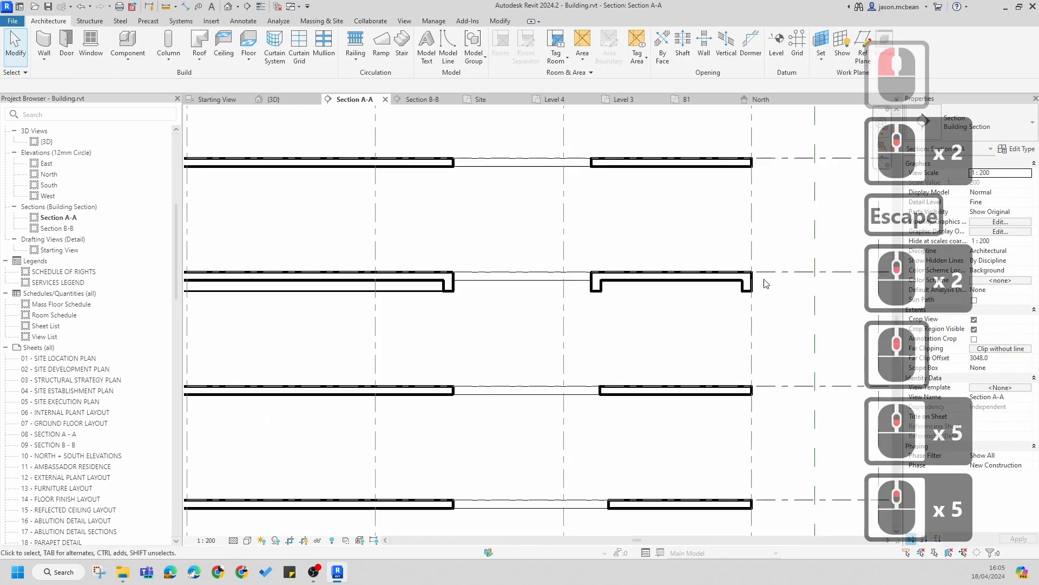
Step: Inspect the Level 8 floor slab and its ends across Section A-A
scroll(761, 281, "down", 6)
key("Escape")
scroll(436, 216, "up", 5)
key("Escape")
left_click(437, 222)
scroll(436, 230, "down", 4)
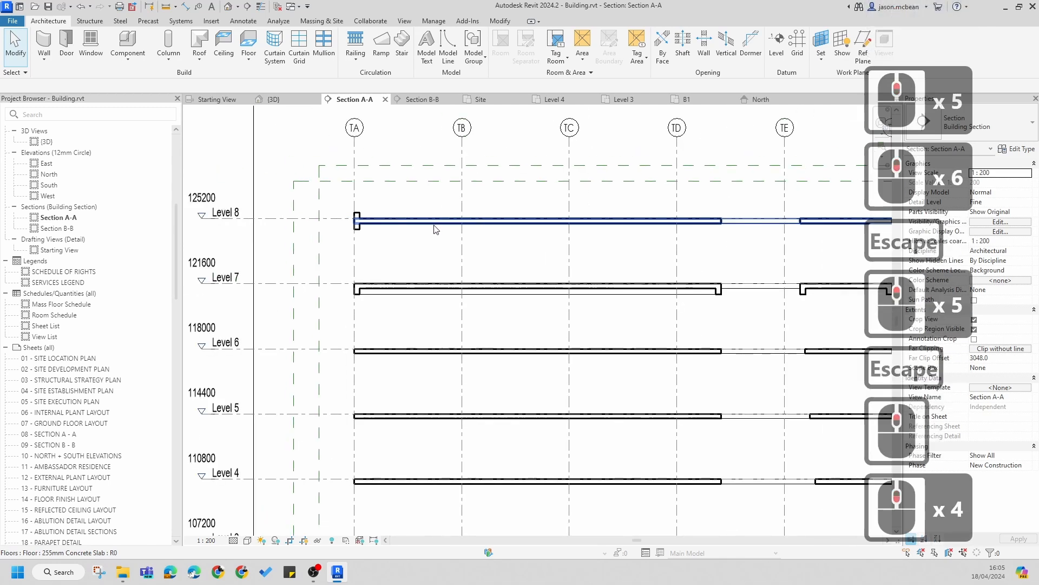
scroll(725, 241, "up", 5)
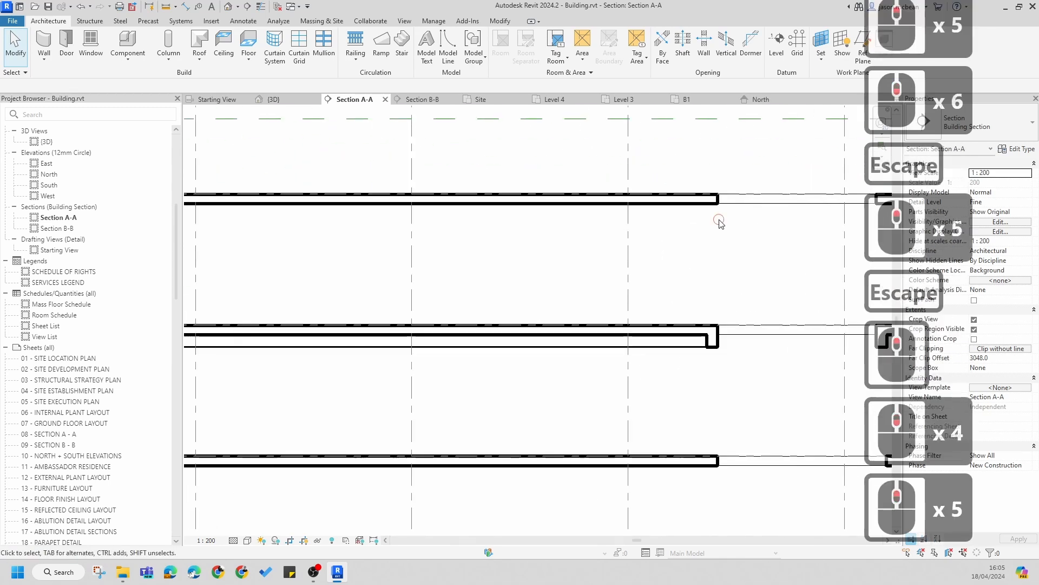
middle_click_drag(713, 206, 592, 223)
left_click(611, 220)
scroll(611, 220, "up", 1)
scroll(612, 220, "down", 2)
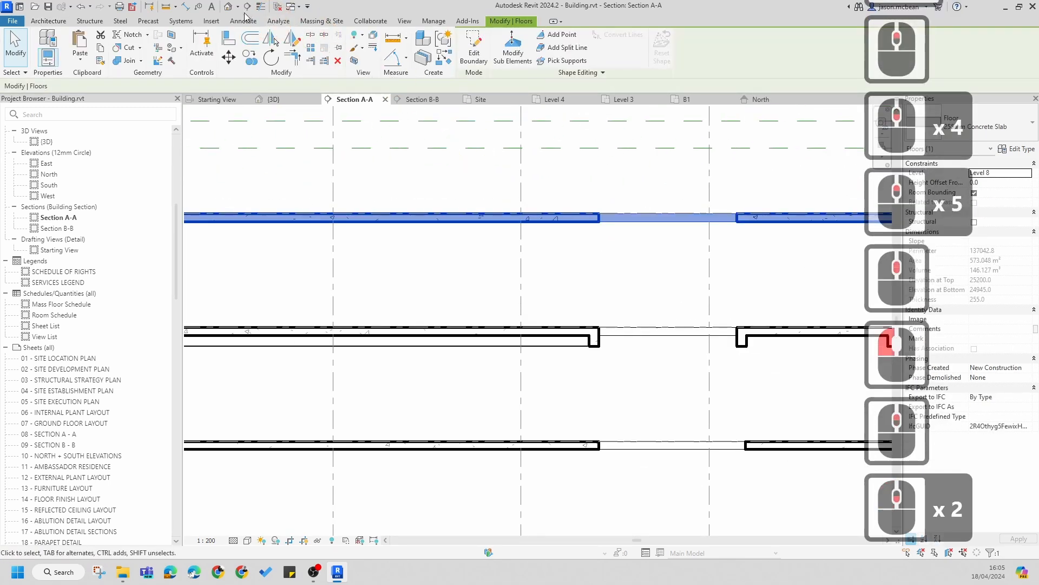
scroll(680, 223, "down", 3)
key("Escape")
scroll(566, 227, "up", 6)
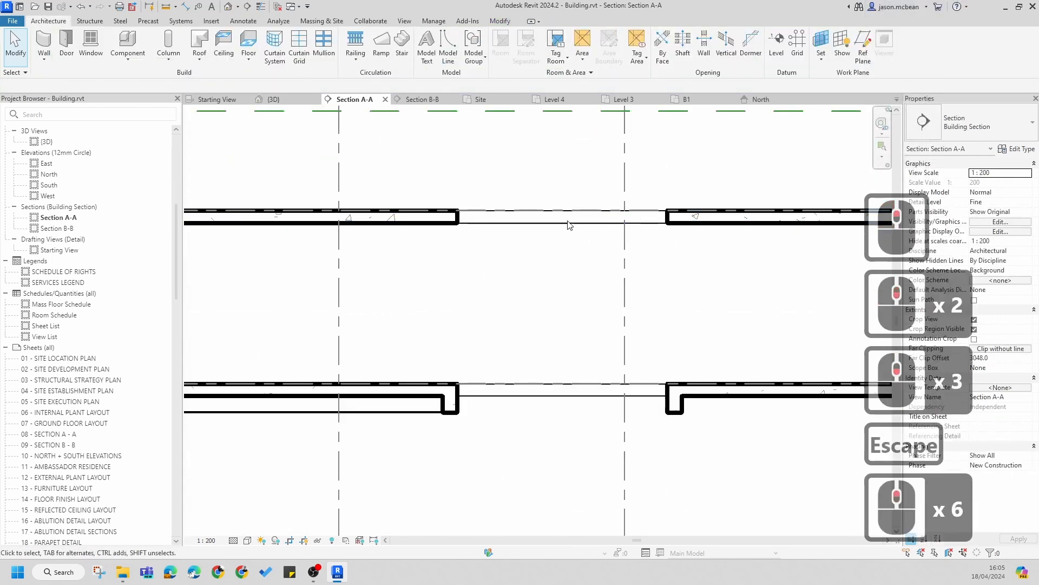
scroll(584, 227, "down", 6)
key("Escape")
scroll(557, 194, "up", 3)
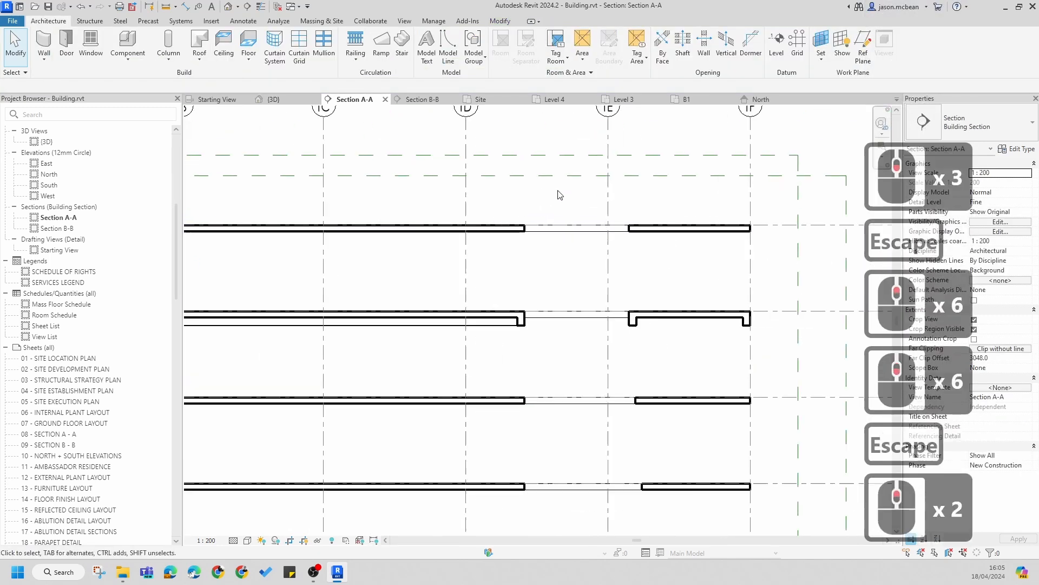
scroll(511, 267, "down", 6)
key("Escape")
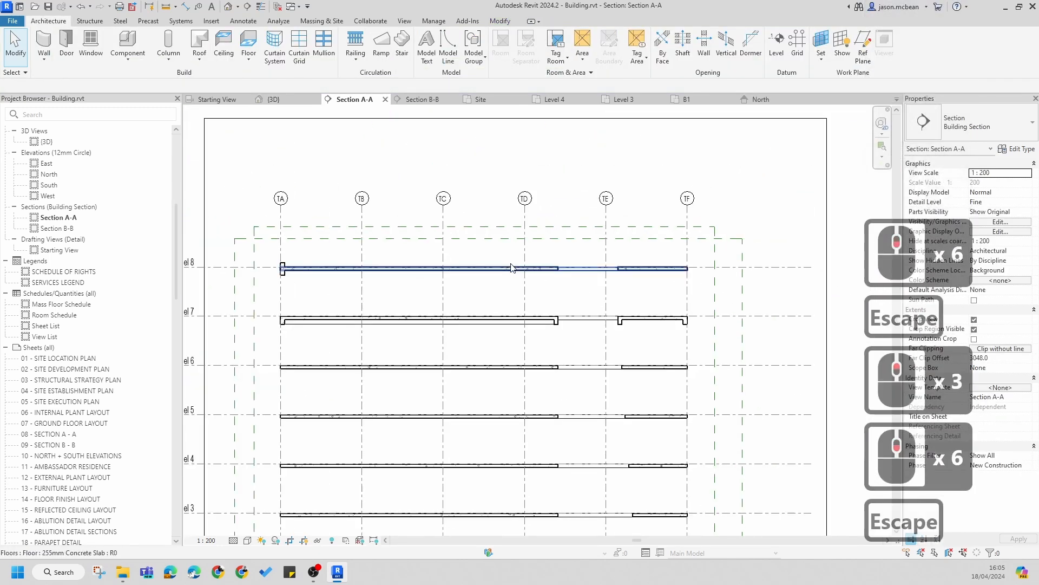
Step: In the 3D view, edit the Level 8 floor slab's boundary to delete its opening sketch and finish the edit
left_click(228, 6)
middle_click_drag(528, 301, 441, 232, "shift")
scroll(441, 232, "up", 5)
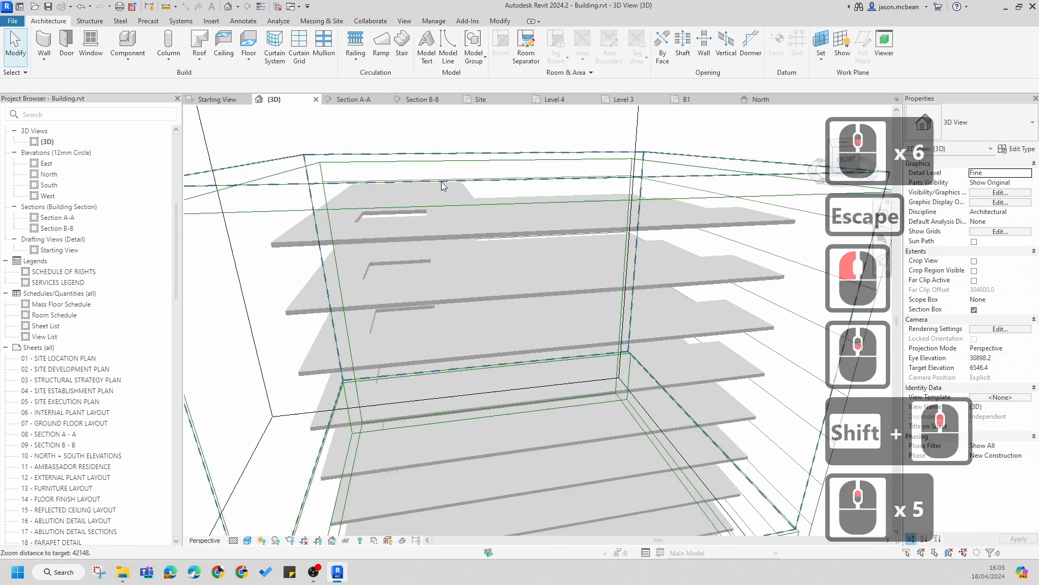
left_click(441, 231)
left_click(441, 231)
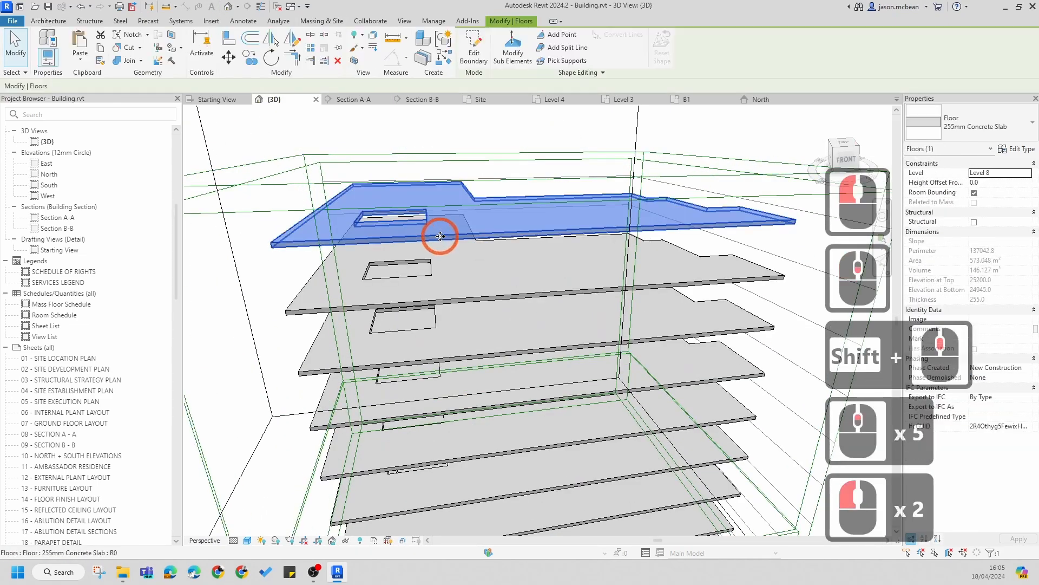
left_click(471, 50)
key("Tab")
left_click(419, 217)
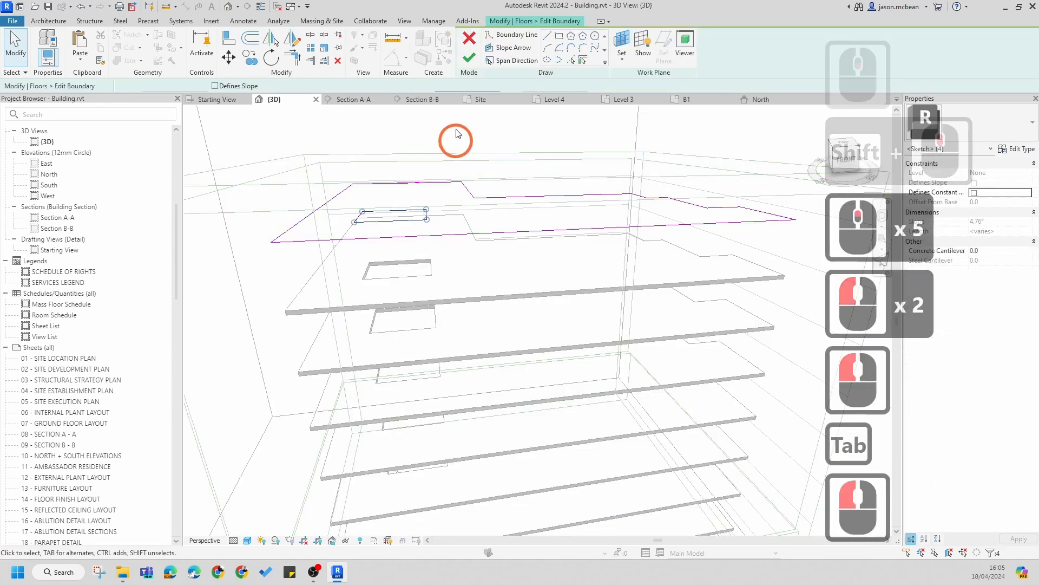
key("Delete")
left_click(469, 56)
key("Escape")
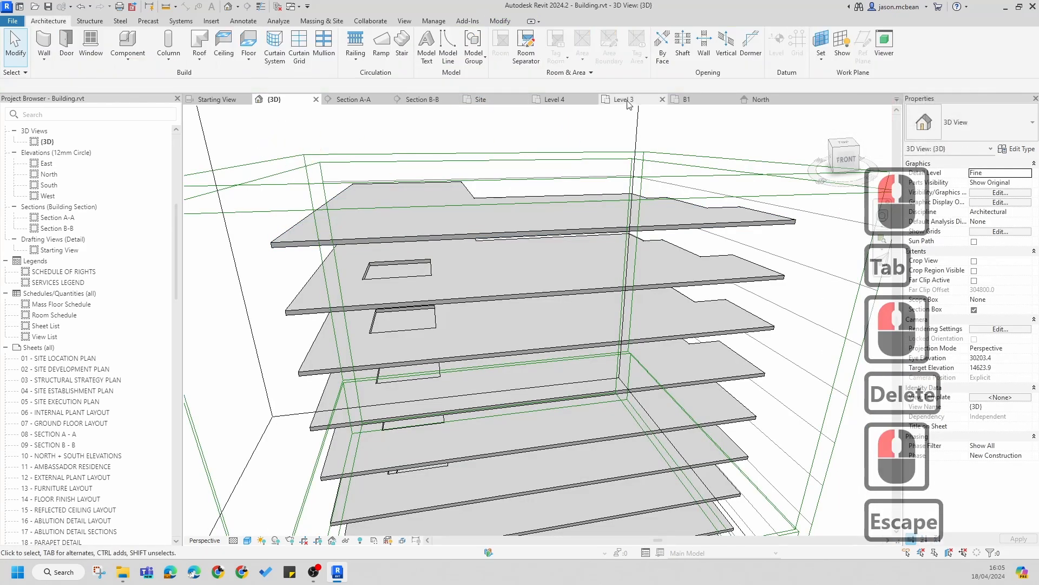
Step: Back in Section A-A, mirror the Level 8 slab-edge filled region about a vertical axis to the slab's opposite end at grid TF
left_click(354, 100)
scroll(547, 254, "up", 5)
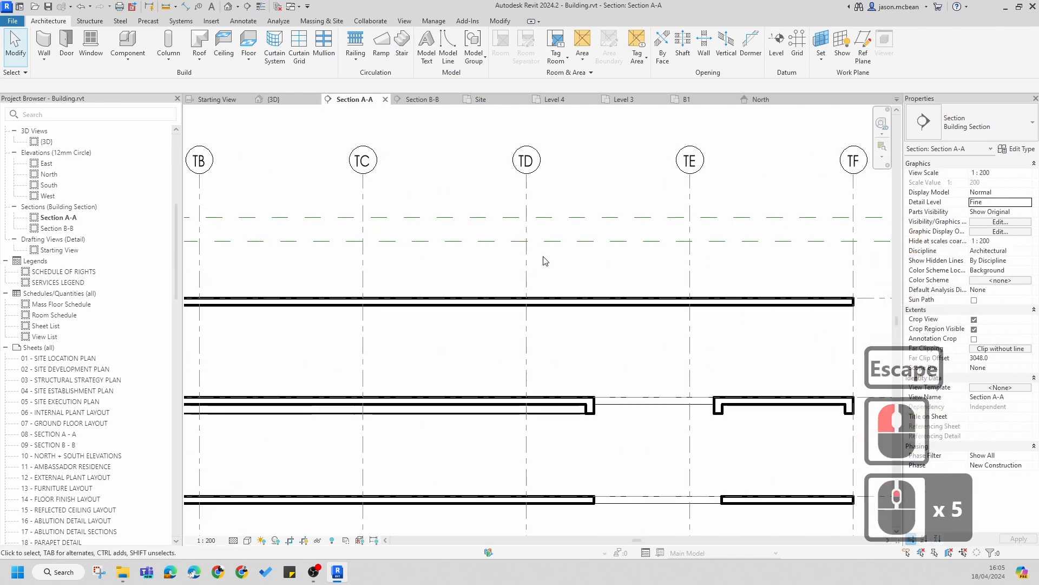
scroll(637, 282, "down", 5)
key("Escape")
scroll(309, 263, "up", 5)
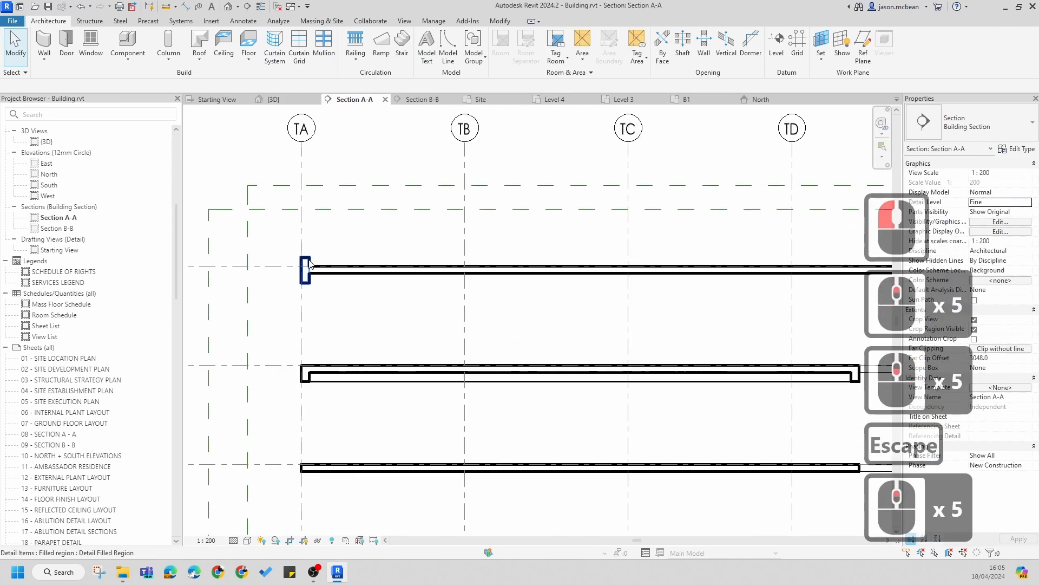
left_click(345, 292)
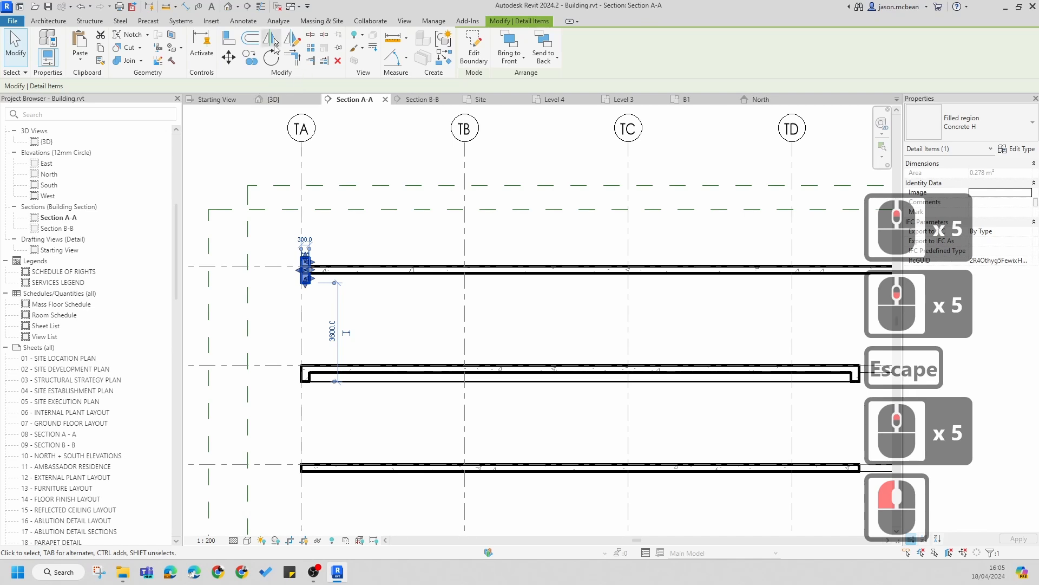
left_click(273, 42)
scroll(628, 283, "down", 5)
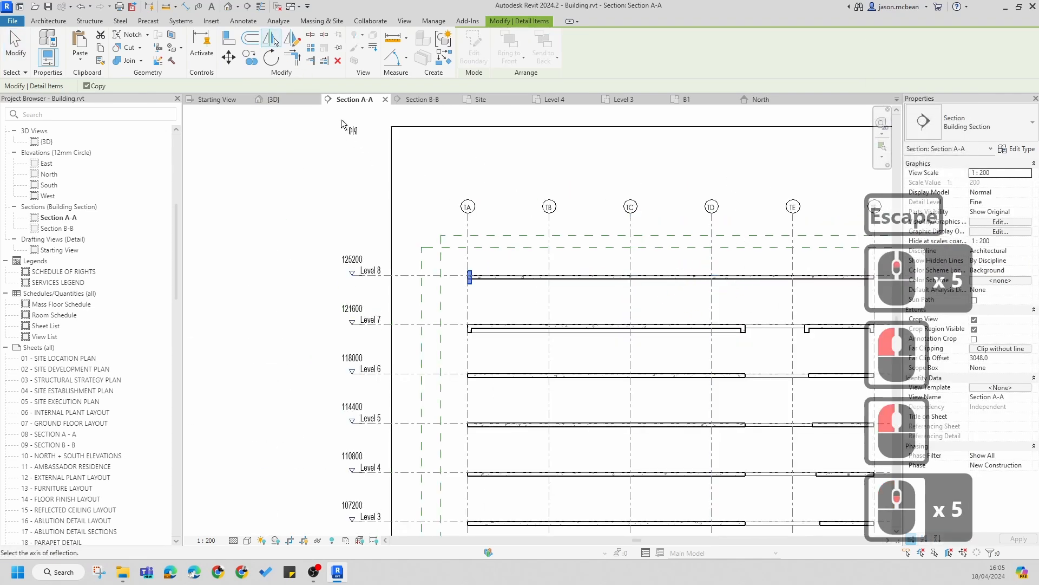
left_click(357, 102)
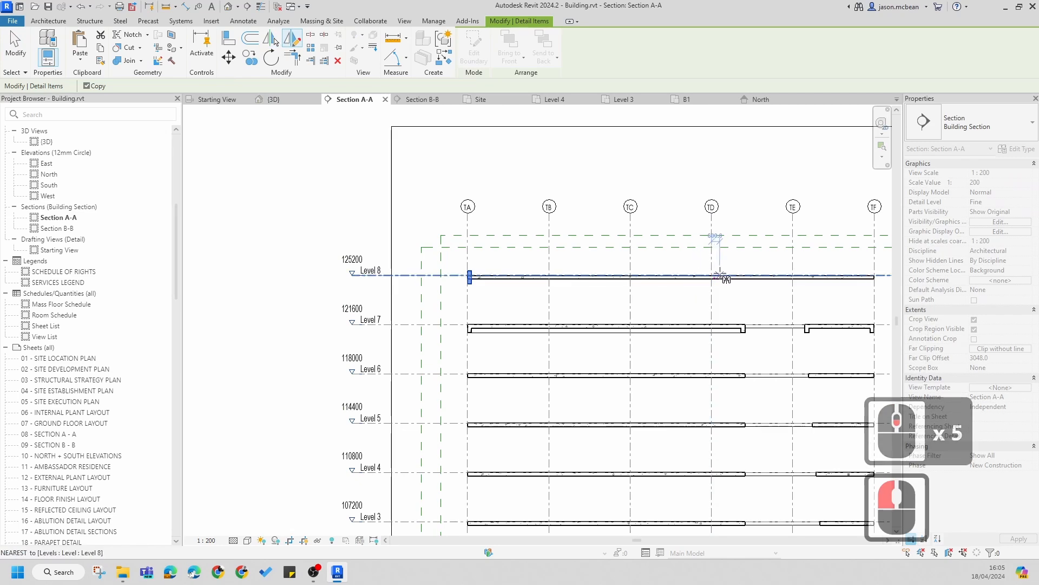
left_click(671, 275)
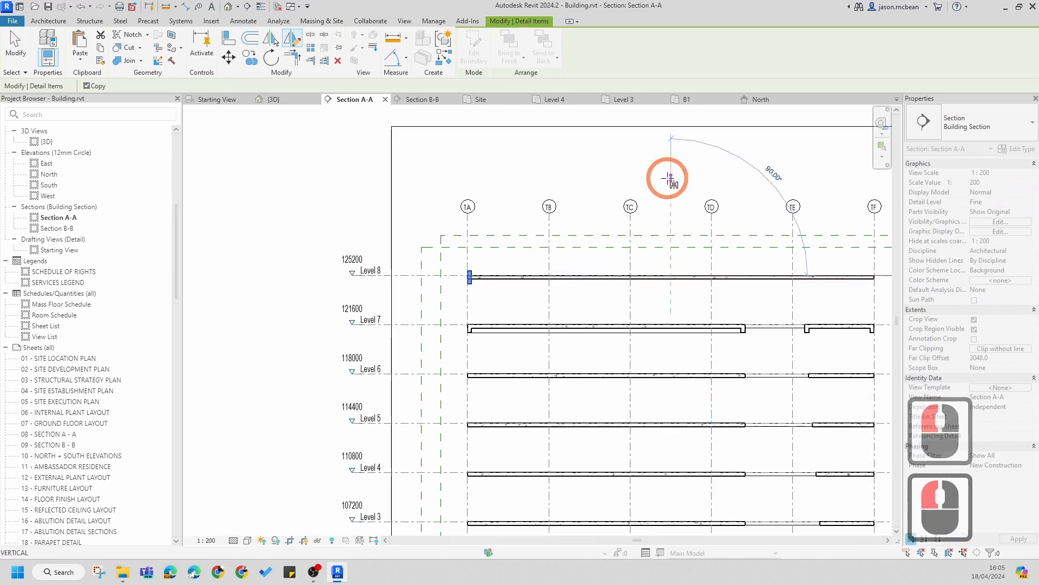
left_click(671, 179)
scroll(839, 338, "down", 4)
middle_click_drag(839, 338, 670, 297)
scroll(656, 260, "up", 8)
key("Escape")
key("Escape")
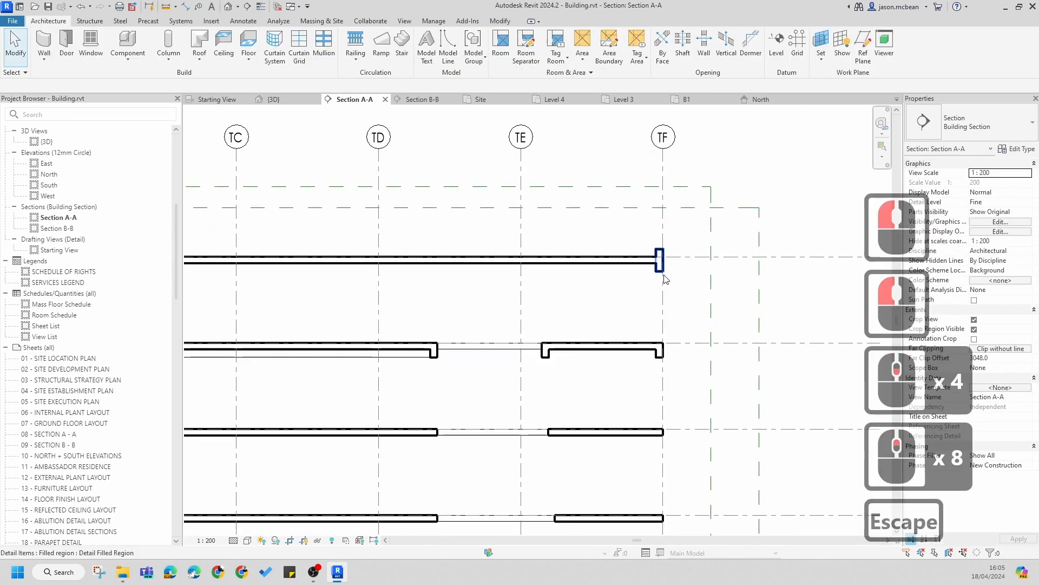
Step: Review the Level 8 slab ends and their filled regions across the section
scroll(665, 275, "down", 2)
key("Escape")
scroll(666, 275, "down", 2)
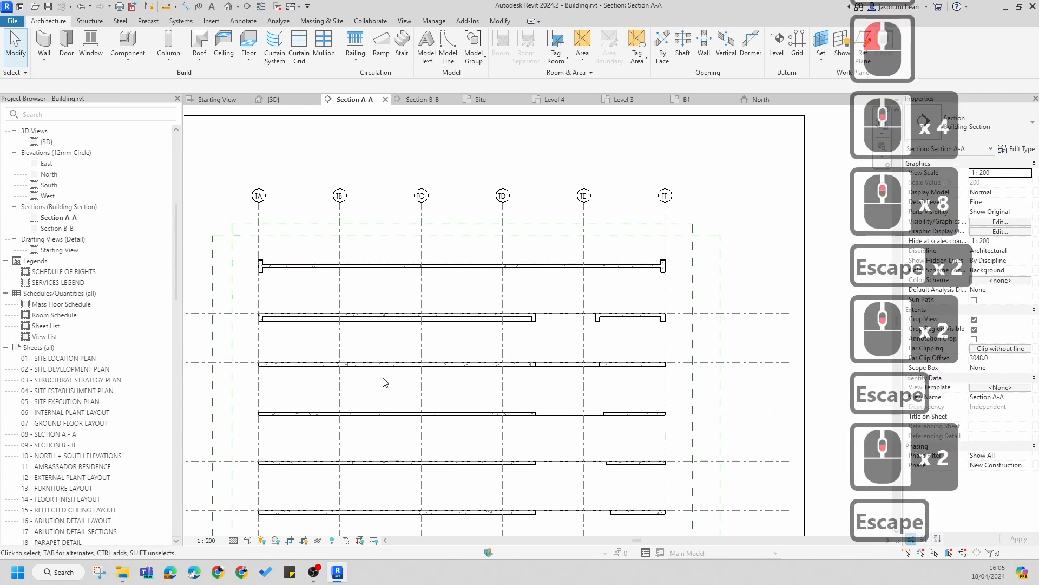
middle_click_drag(391, 425, 446, 405)
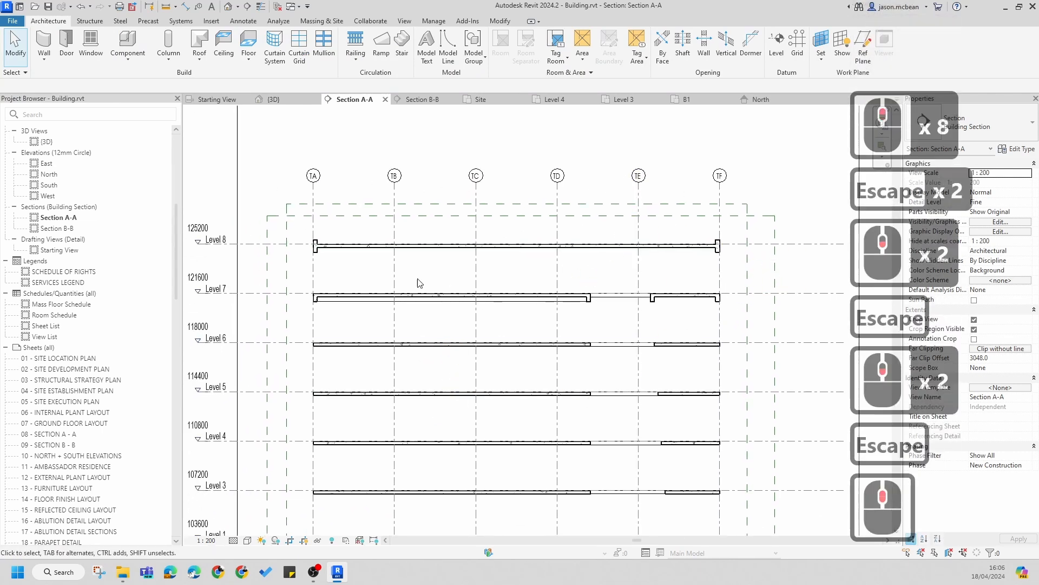
scroll(720, 263, "up", 4)
scroll(727, 250, "down", 5)
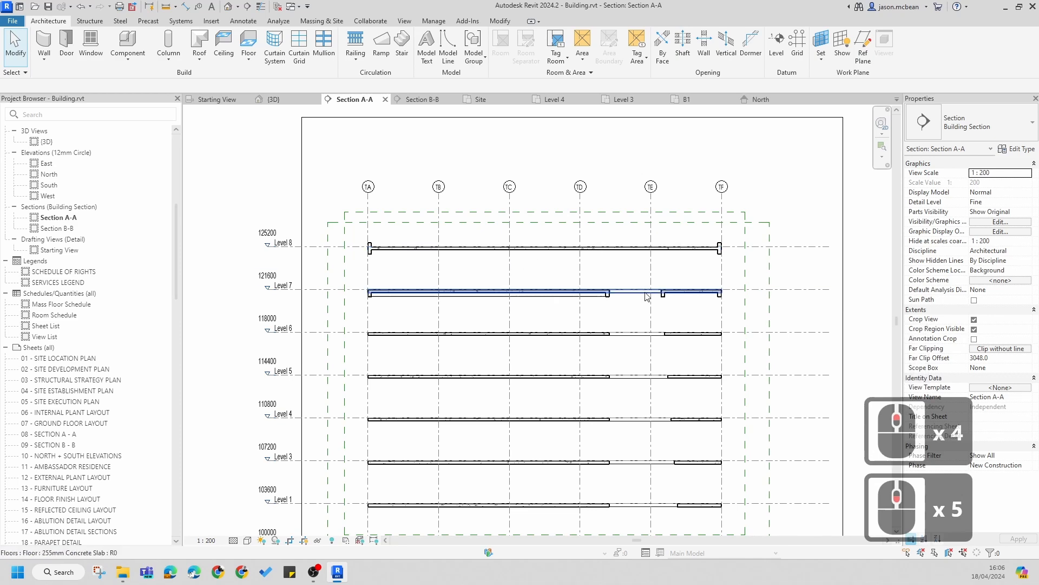
scroll(670, 247, "up", 4)
left_click(776, 263)
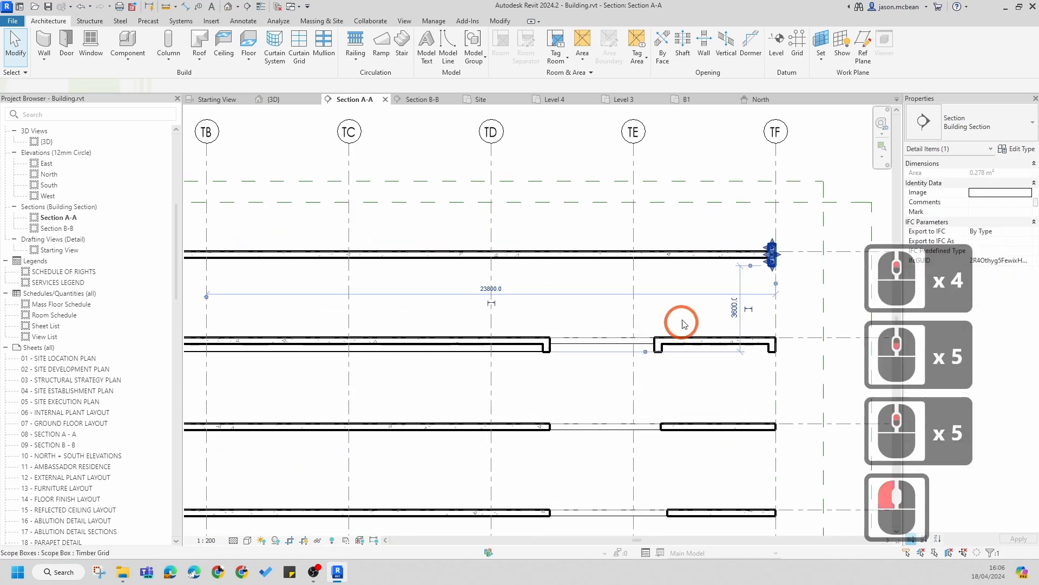
scroll(686, 323, "down", 4)
key("Escape")
key("Escape")
scroll(340, 337, "up", 1)
middle_click_drag(699, 362, 605, 324)
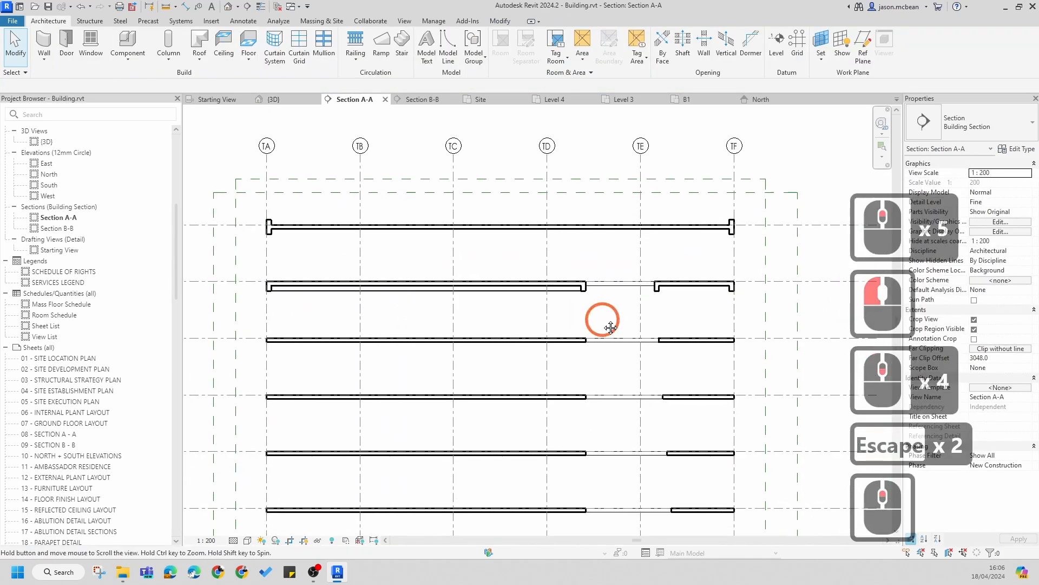
scroll(340, 239, "up", 7)
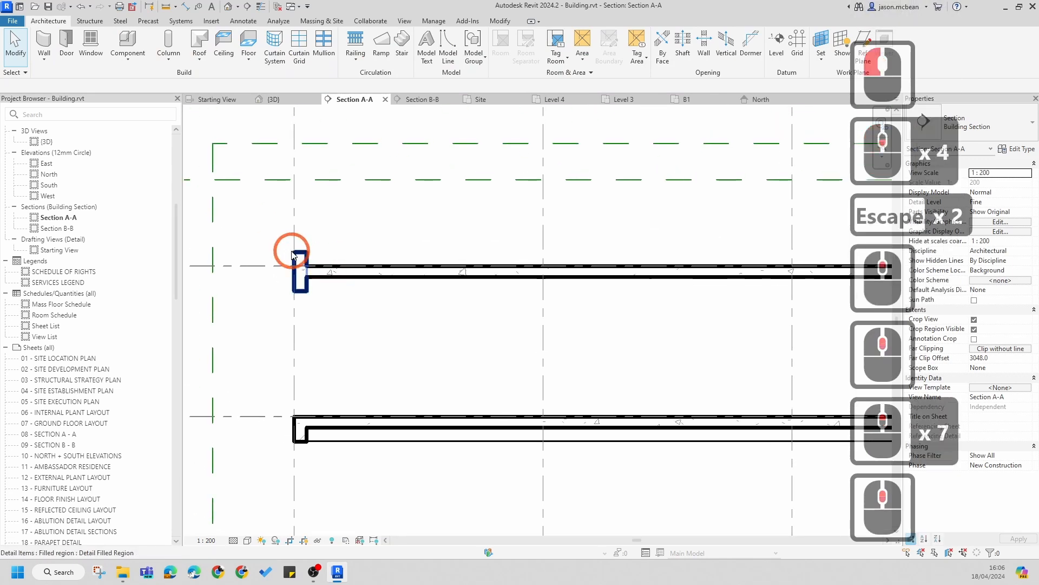
scroll(389, 297, "up", 8)
key("Escape")
scroll(342, 271, "down", 5)
middle_click_drag(406, 278, 267, 283)
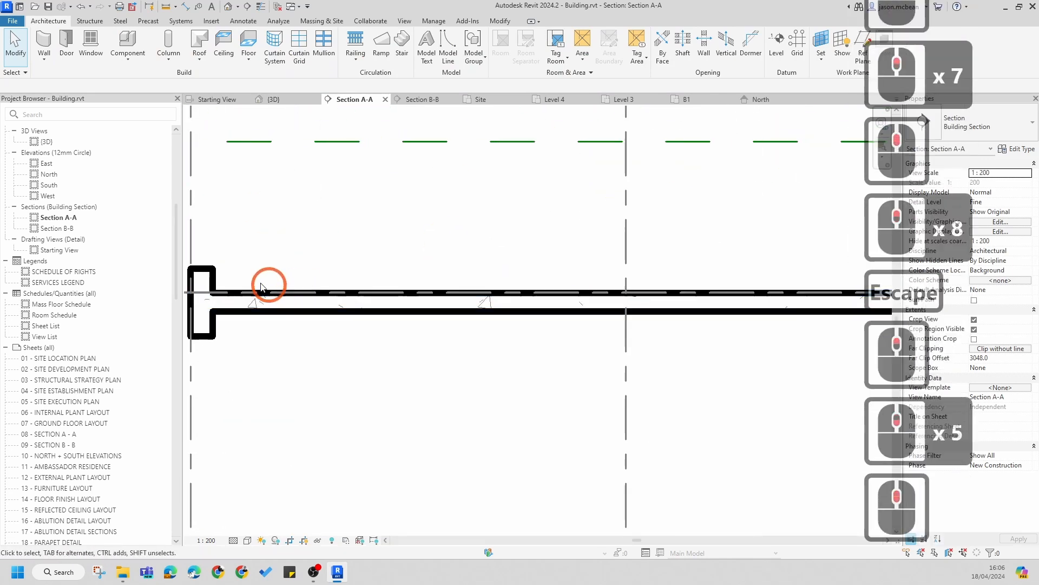
scroll(552, 283, "down", 4)
scroll(463, 267, "up", 3)
middle_click_drag(411, 254, 463, 221)
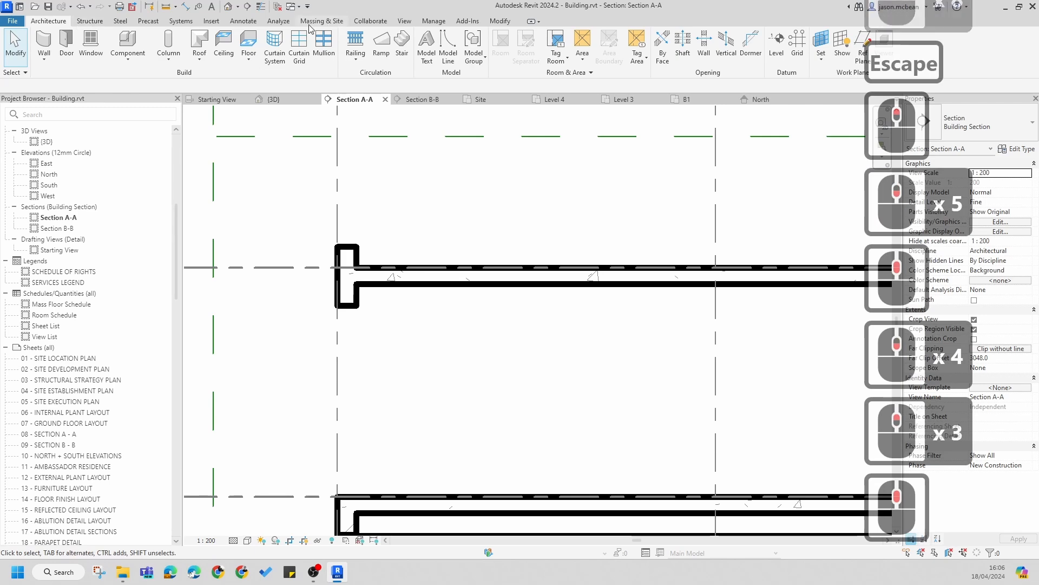
scroll(389, 257, "down", 5)
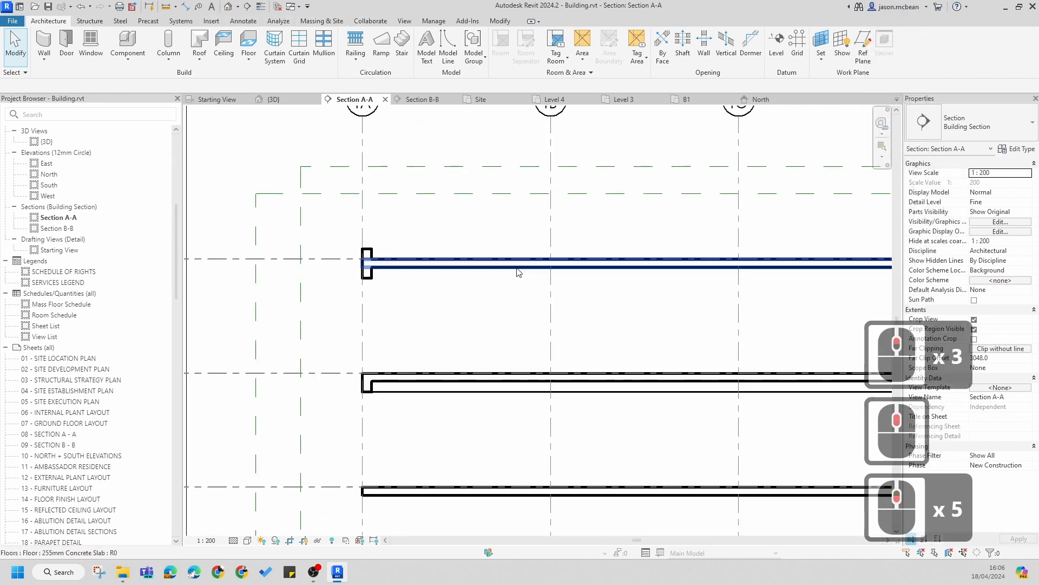
middle_click_drag(669, 285, 453, 288)
scroll(471, 274, "up", 1)
scroll(494, 253, "down", 2)
scroll(493, 254, "down", 5)
scroll(528, 254, "up", 3)
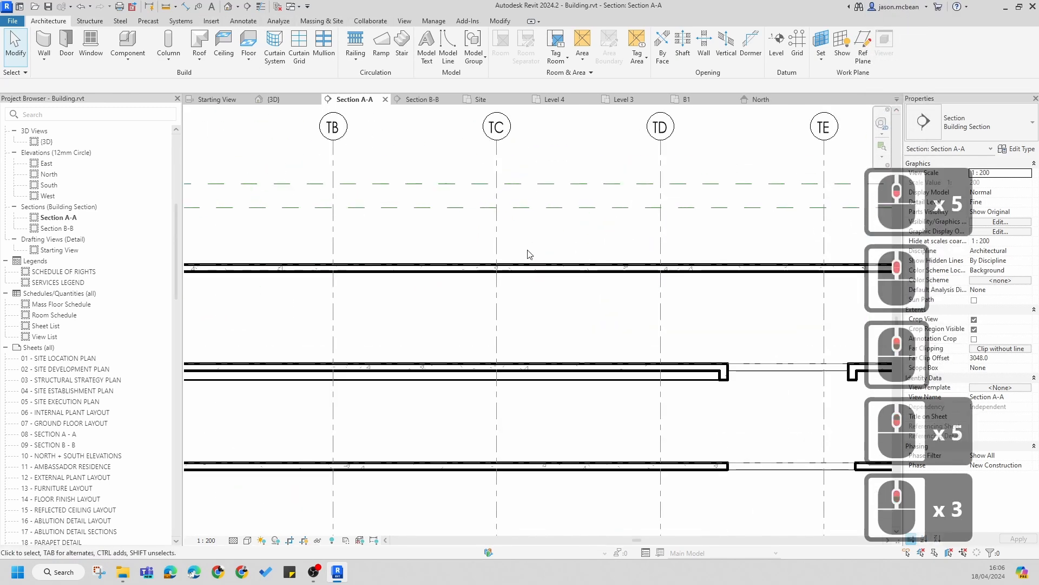
middle_click_drag(529, 254, 611, 244)
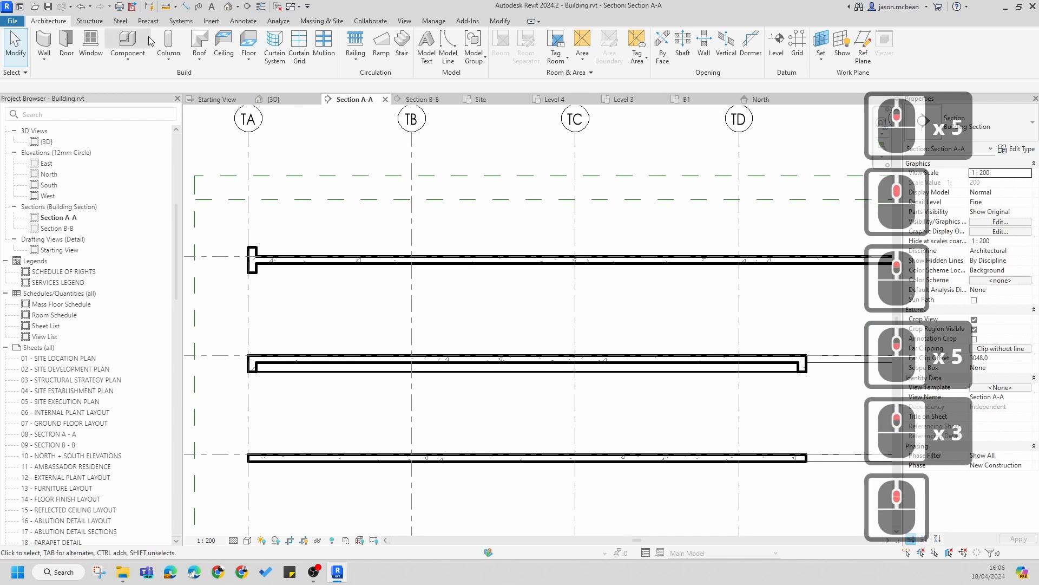
Step: Start a Filled Region in Section A-A and set its type to Screed
left_click(243, 20)
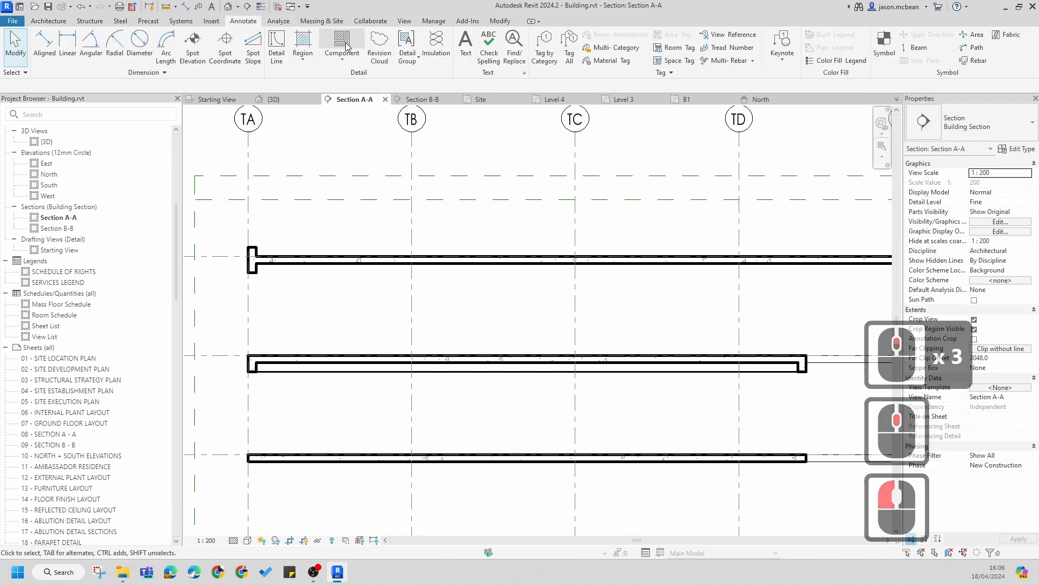
left_click(305, 58)
left_click(950, 120)
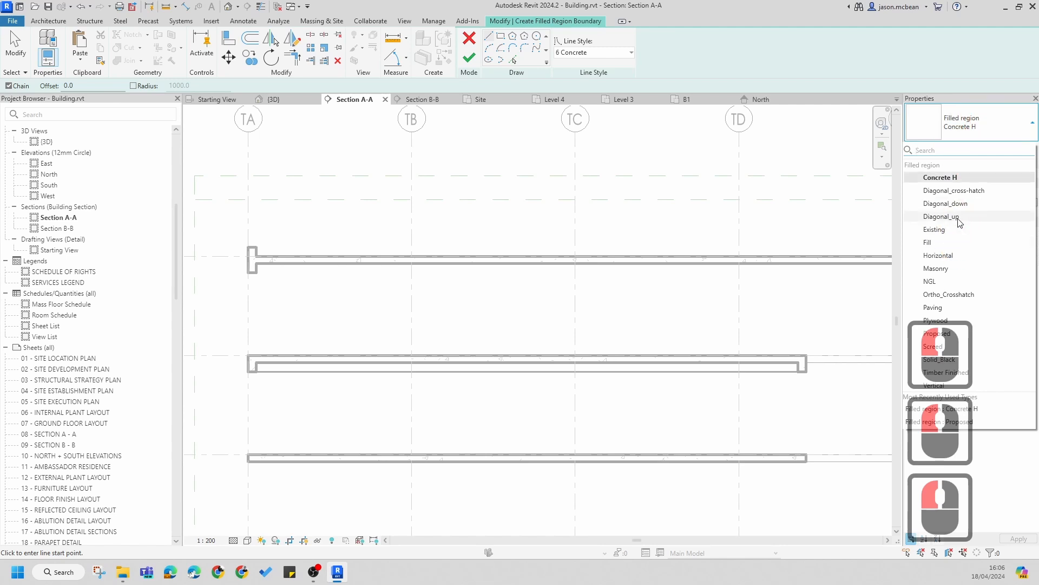
left_click(934, 347)
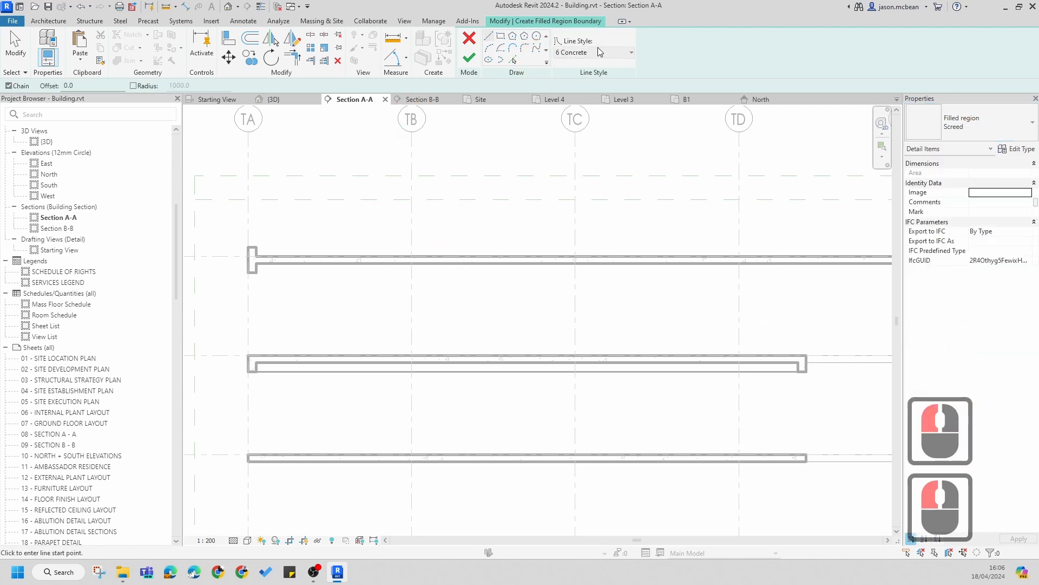
Step: Pick the top edge of the Level 8 slab between grids TA and TF as a screed boundary line
scroll(226, 267, "up", 7)
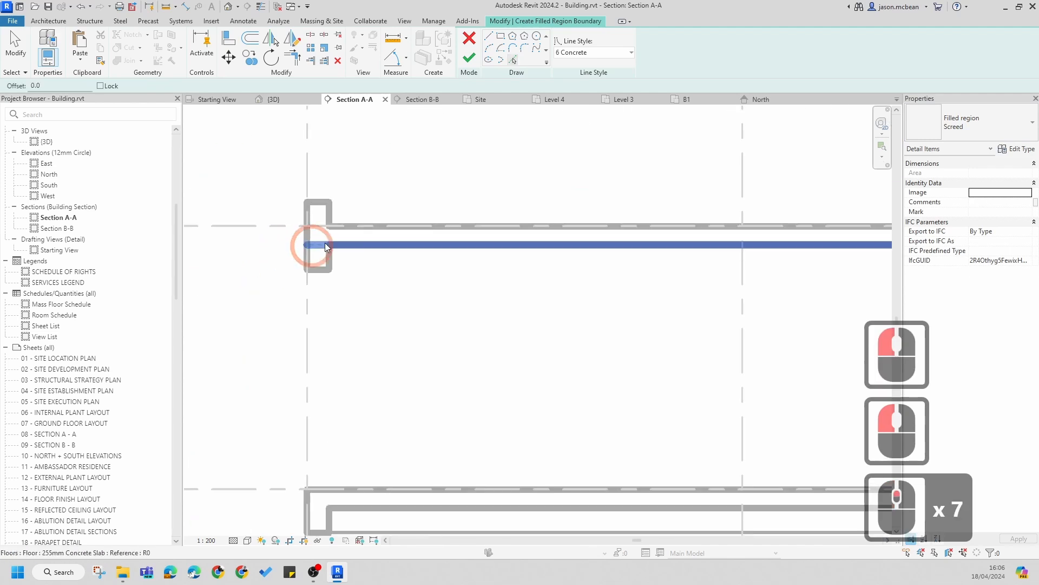
left_click(334, 217)
left_click(331, 215)
scroll(287, 277, "down", 11)
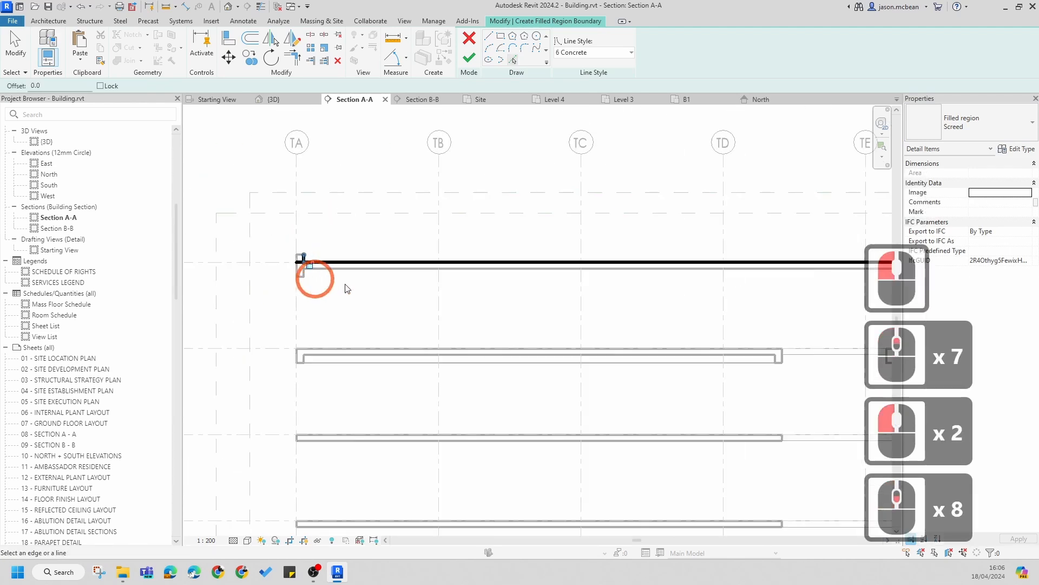
middle_click_drag(553, 324, 315, 324)
scroll(561, 285, "up", 13)
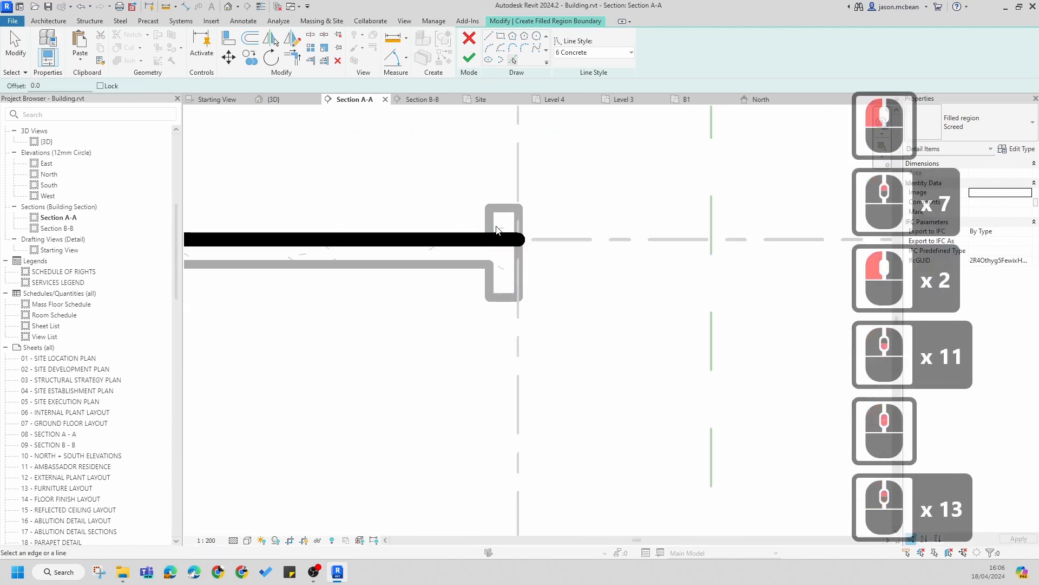
left_click(491, 229)
scroll(601, 252, "down", 13)
scroll(469, 249, "down", 2)
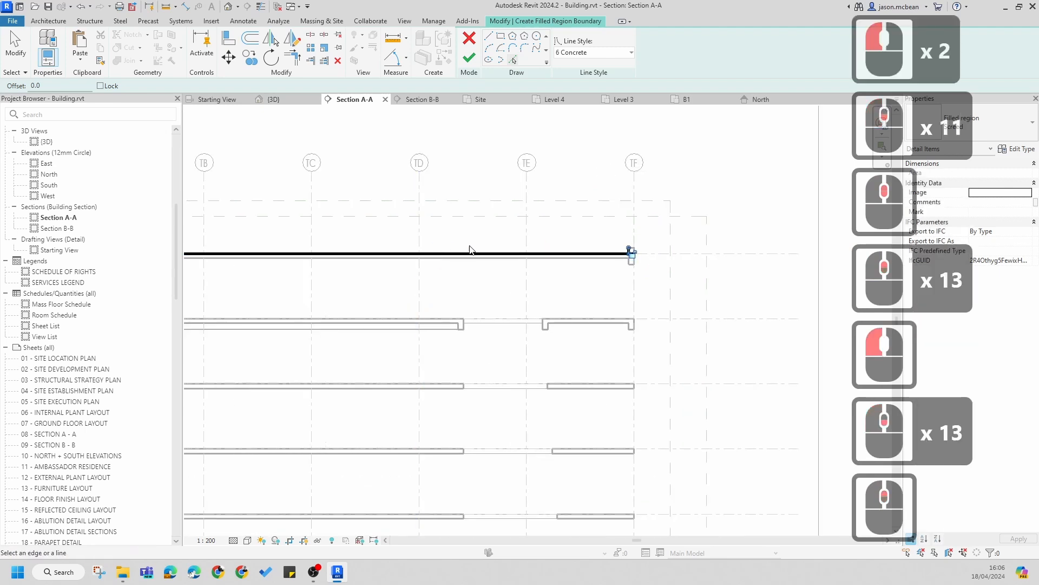
scroll(469, 249, "down", 5)
key("Escape")
scroll(302, 264, "up", 4)
key("Escape")
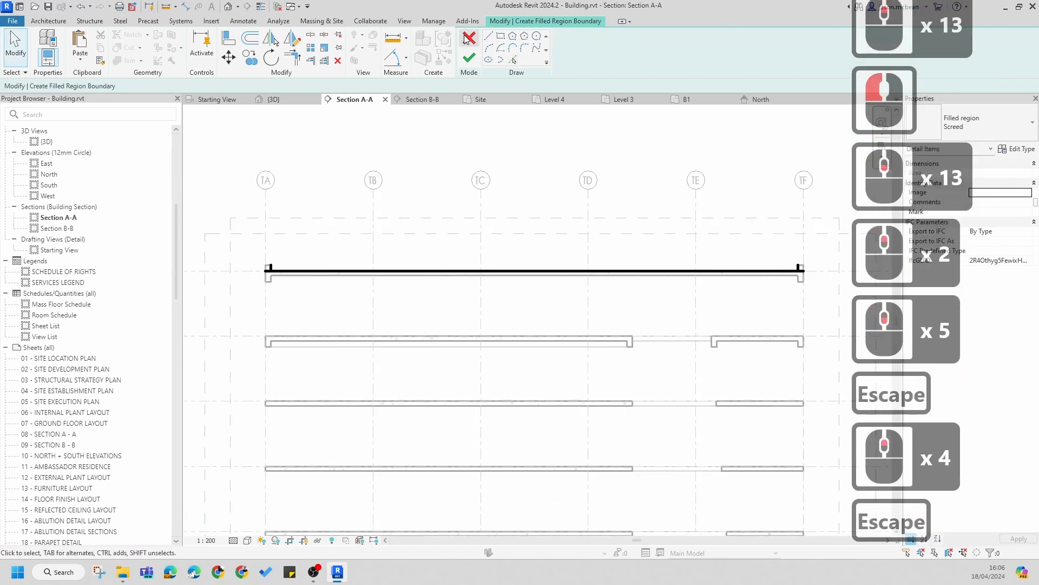
Step: Draw a vertical sketch line upward from the midpoint of the Level 8 boundary line
left_click(505, 86)
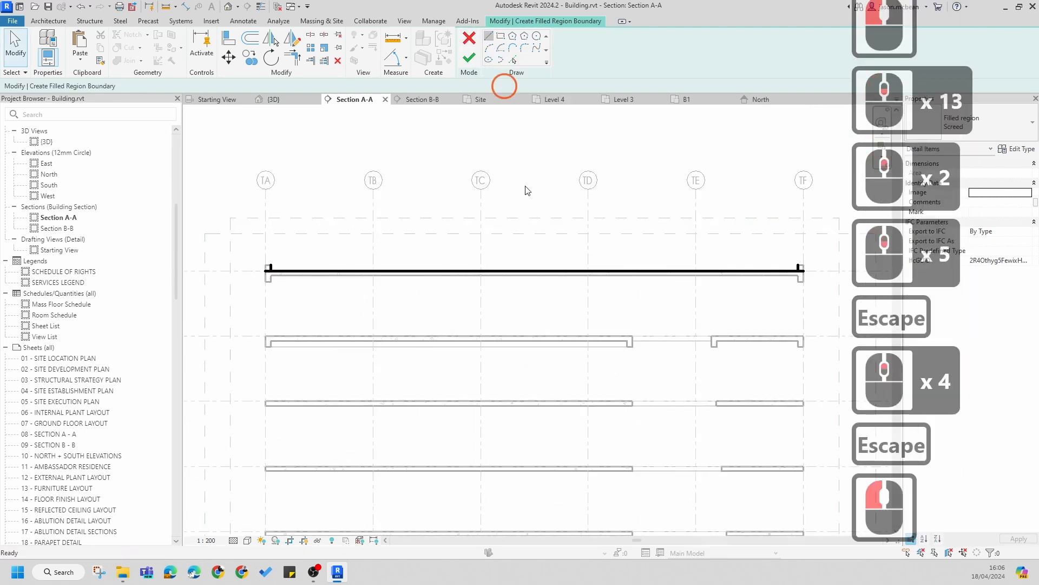
left_click(535, 271)
left_click(535, 213)
key("Escape")
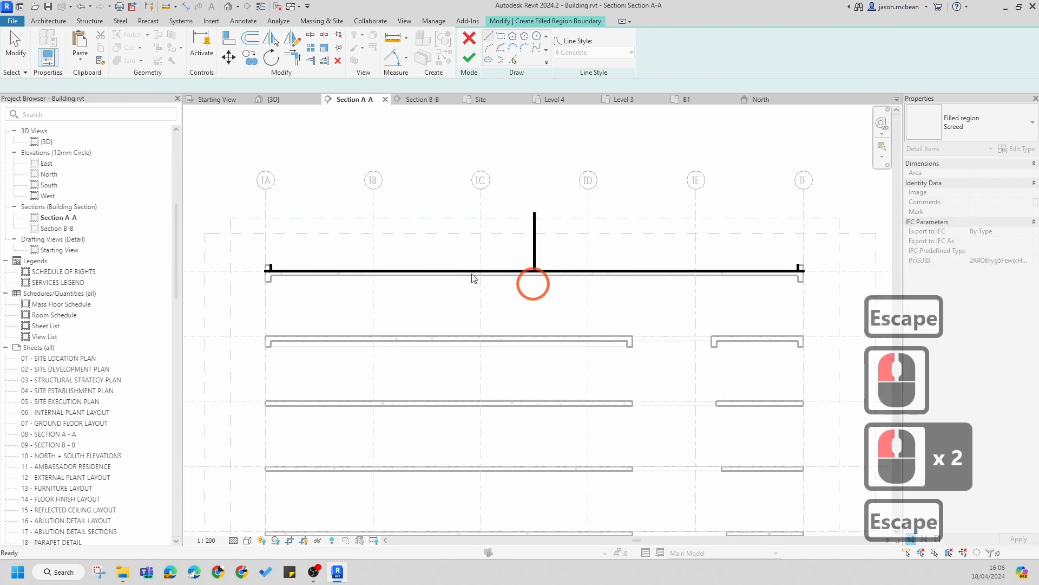
Step: Sketch further boundary lines above the section, entering lengths of 80 and 1000
scroll(260, 271, "up", 6)
middle_click_drag(431, 257, 361, 255)
scroll(361, 255, "down", 3)
scroll(357, 238, "down", 5)
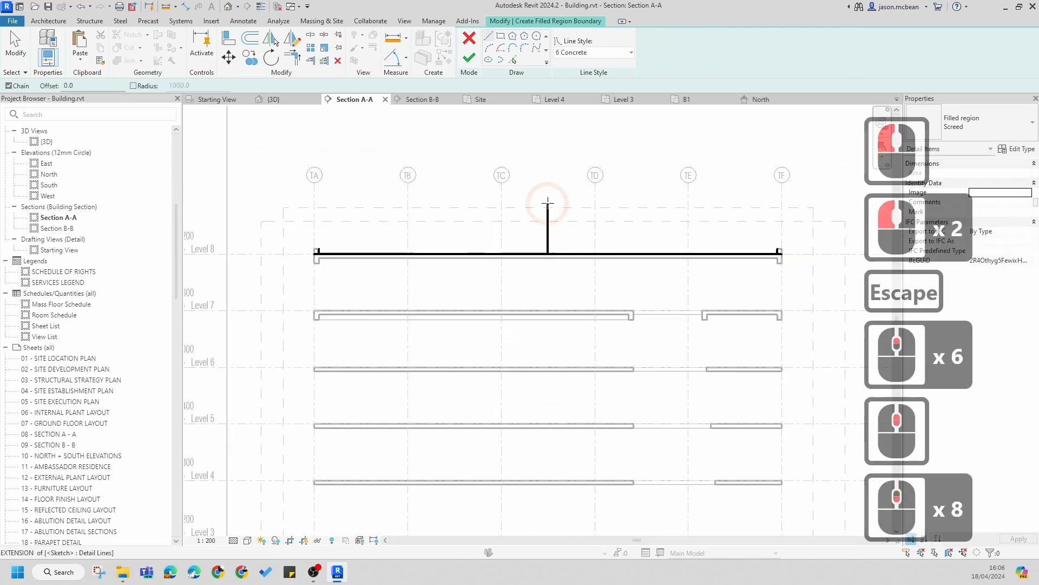
scroll(425, 274, "down", 2)
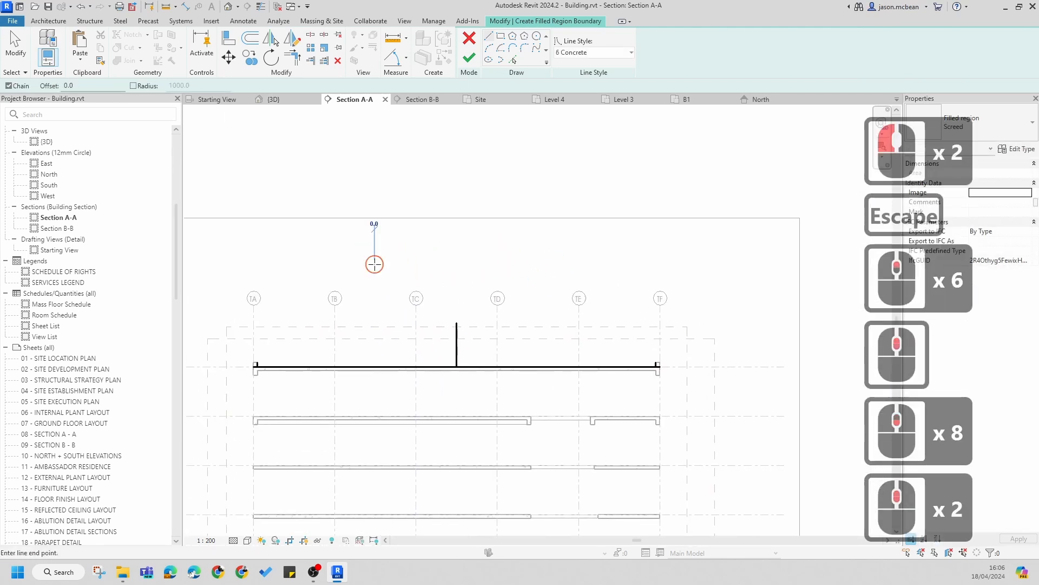
left_click(599, 264)
type("80000")
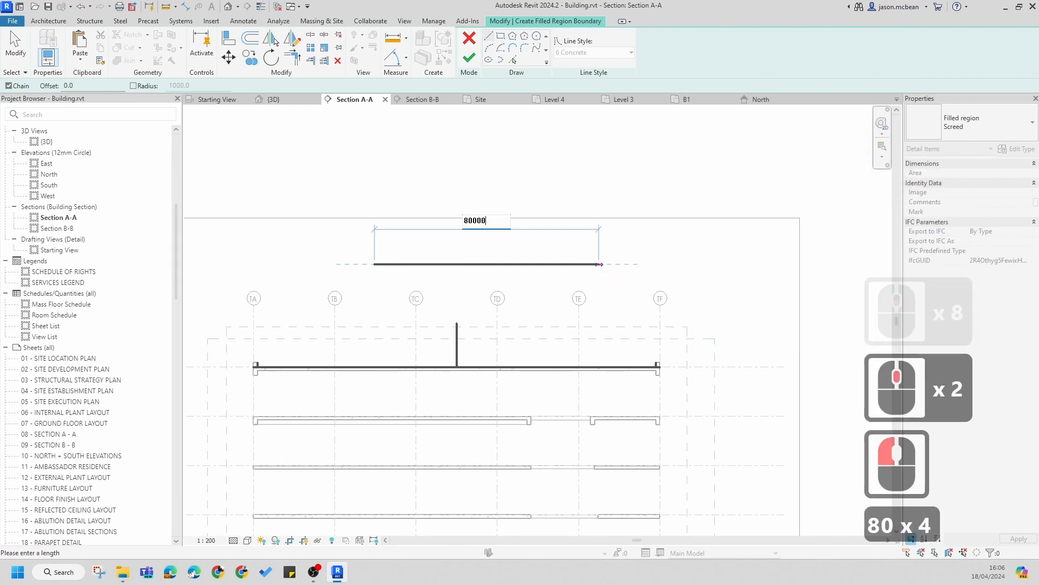
key("Return")
scroll(544, 244, "down", 16)
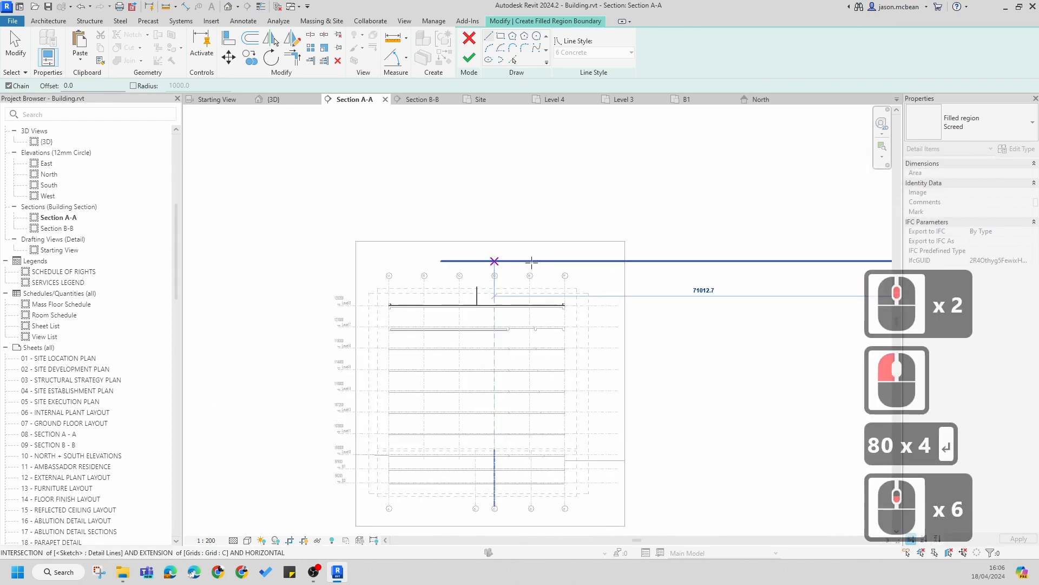
scroll(563, 244, "up", 2)
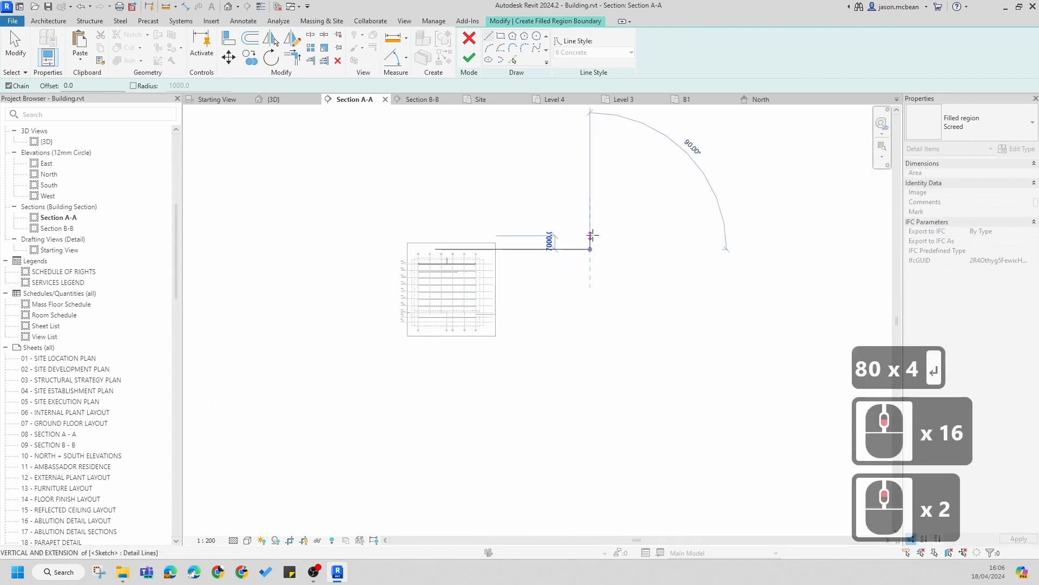
type("100")
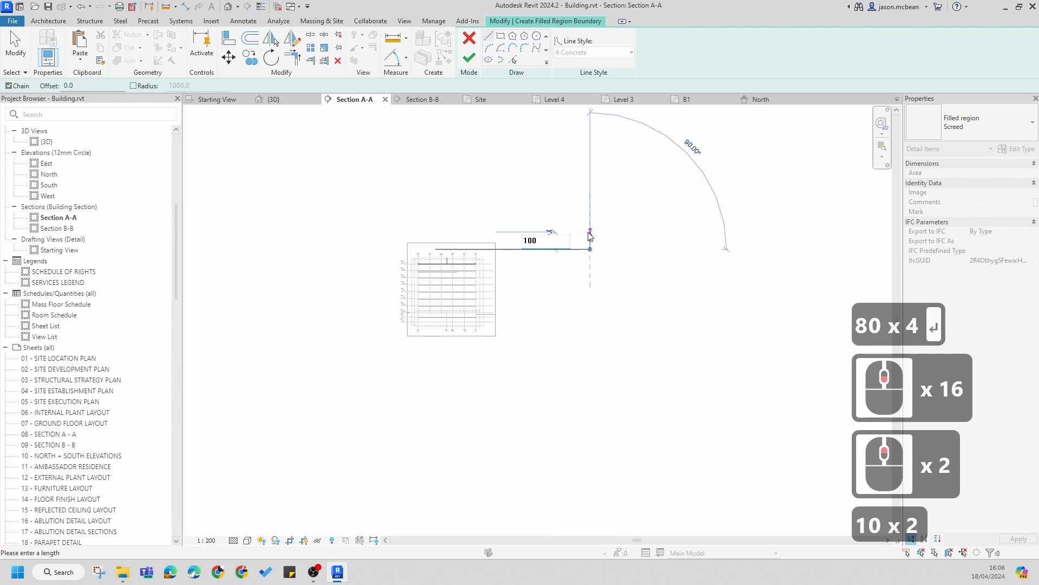
type("0")
key("Return")
key("Escape")
key("Escape")
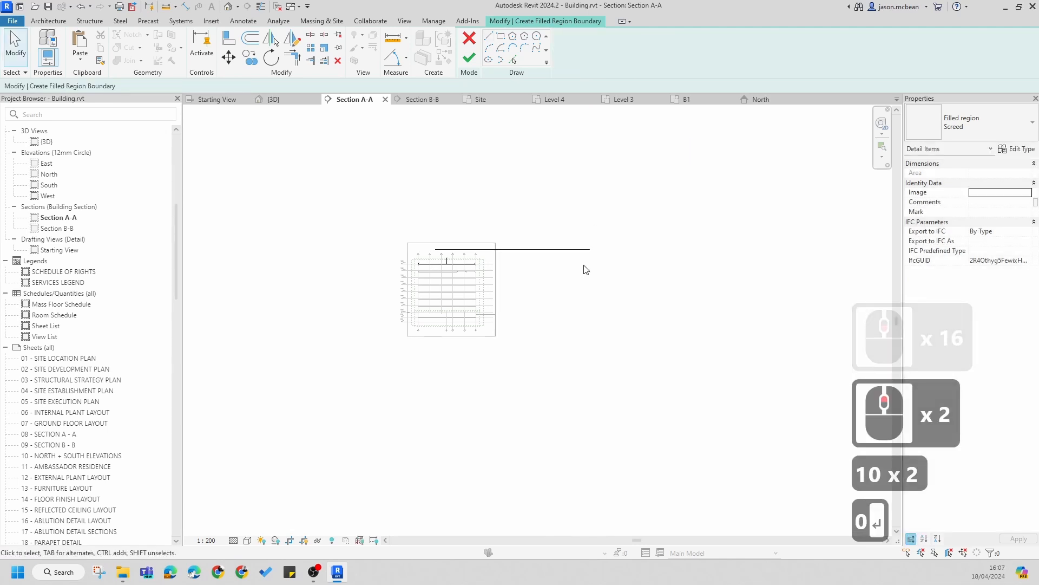
Step: Draw a vertical boundary line 1000 mm long from the end of the thick horizontal sketch line
scroll(608, 240, "up", 7)
scroll(598, 236, "down", 9)
scroll(596, 245, "up", 14)
key("Escape")
scroll(587, 251, "up", 13)
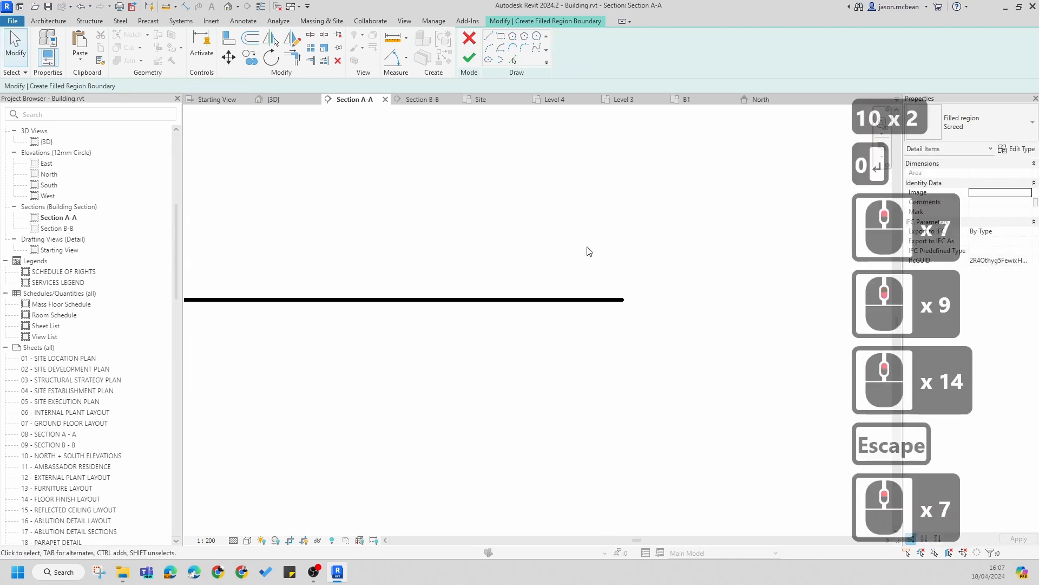
left_click(741, 359)
key("Escape")
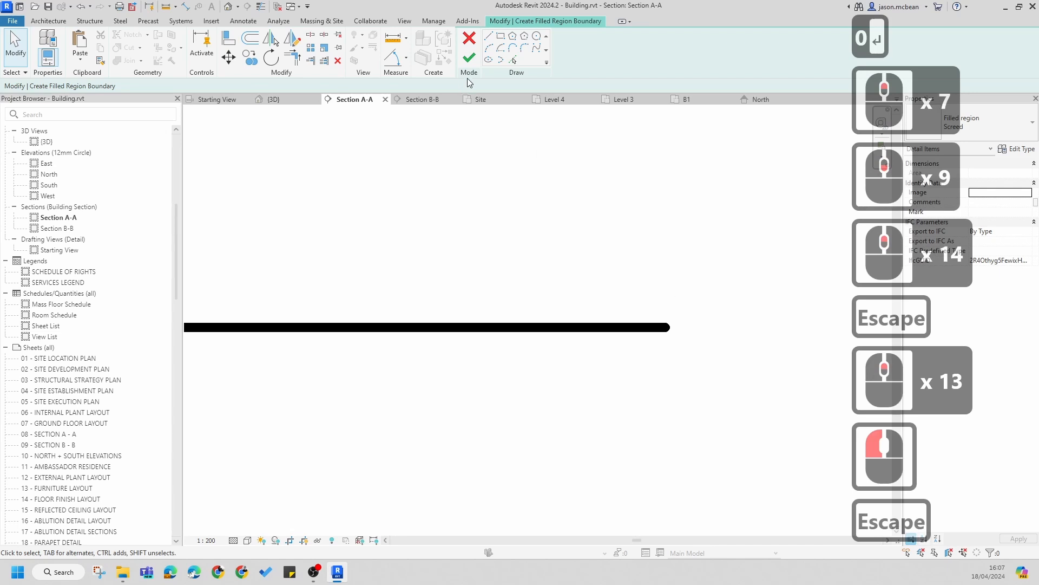
left_click(489, 39)
left_click(668, 326)
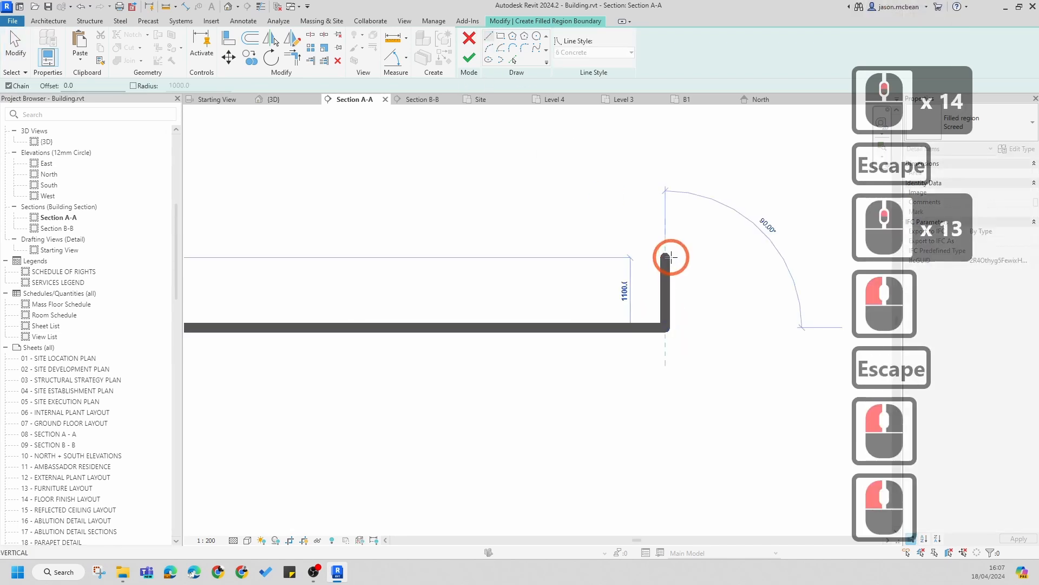
type("1000")
key("Return")
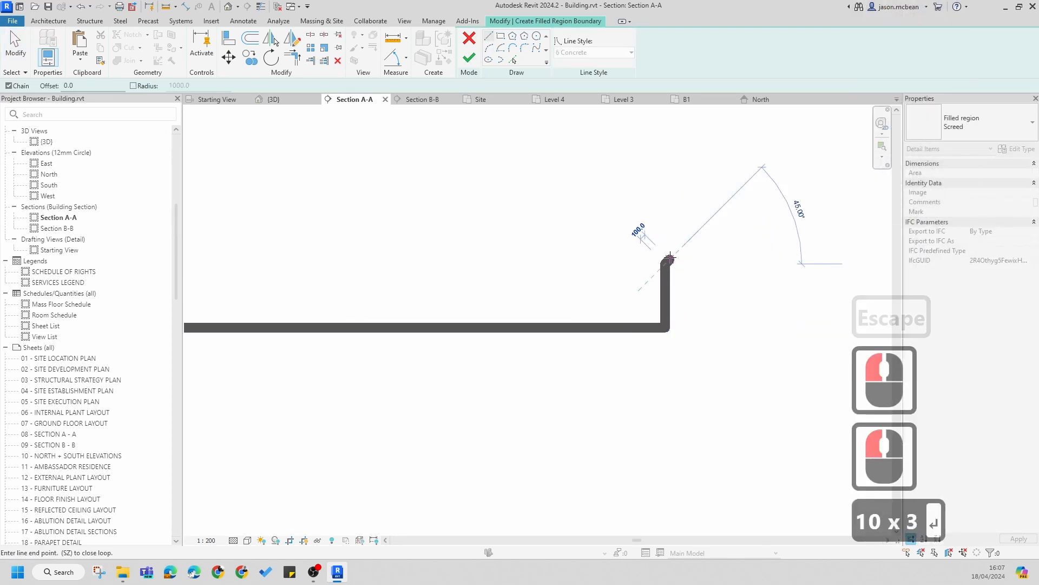
Step: Close the sketch line to the endpoint of the boundary line above the Level 8 slab using an endpoint snap
scroll(661, 287, "down", 8)
scroll(662, 287, "down", 12)
scroll(378, 303, "up", 6)
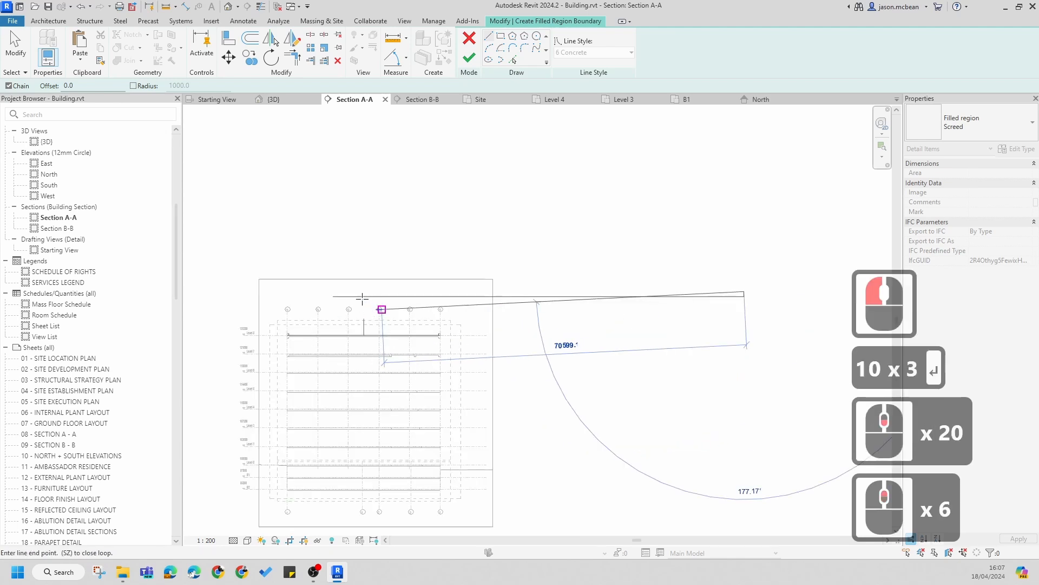
scroll(307, 288, "up", 8)
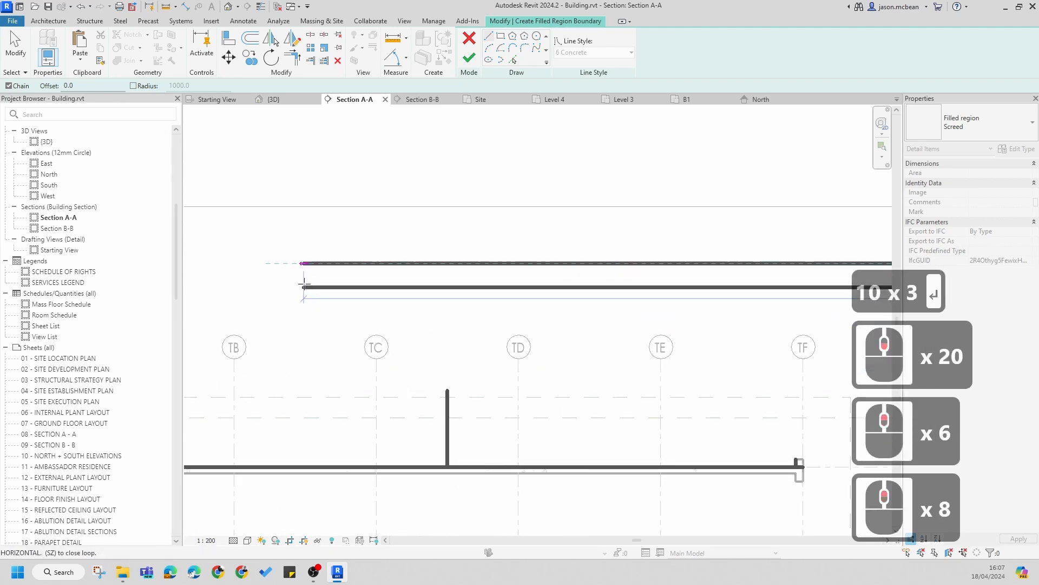
key("s")
key("e")
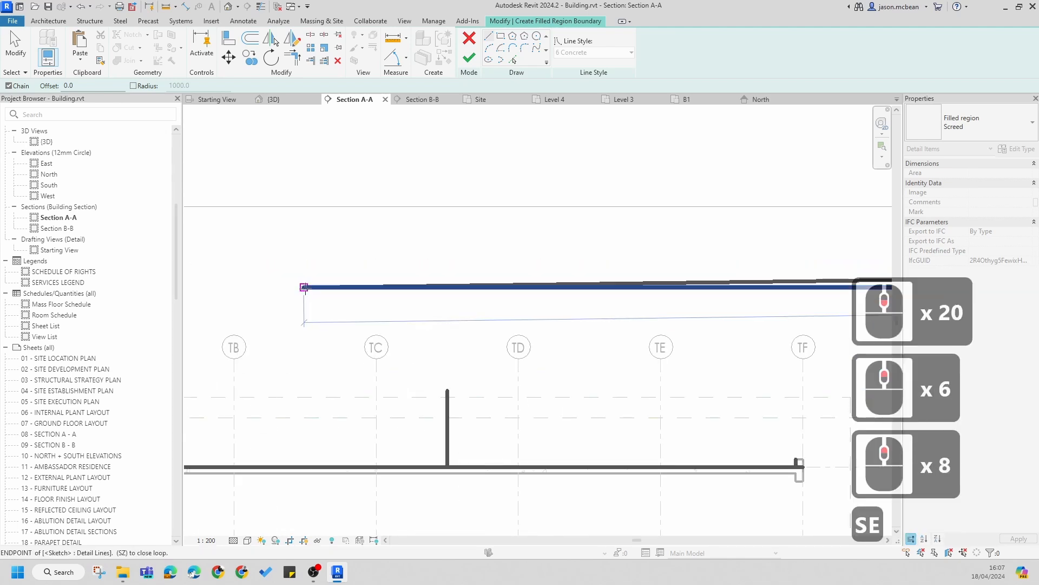
left_click(304, 288)
Step: Delete the selected stray sketch line
scroll(217, 288, "down", 8)
key("Escape")
scroll(227, 292, "down", 9)
key("Escape")
key("Escape")
scroll(397, 295, "up", 7)
key("Escape")
scroll(397, 295, "up", 5)
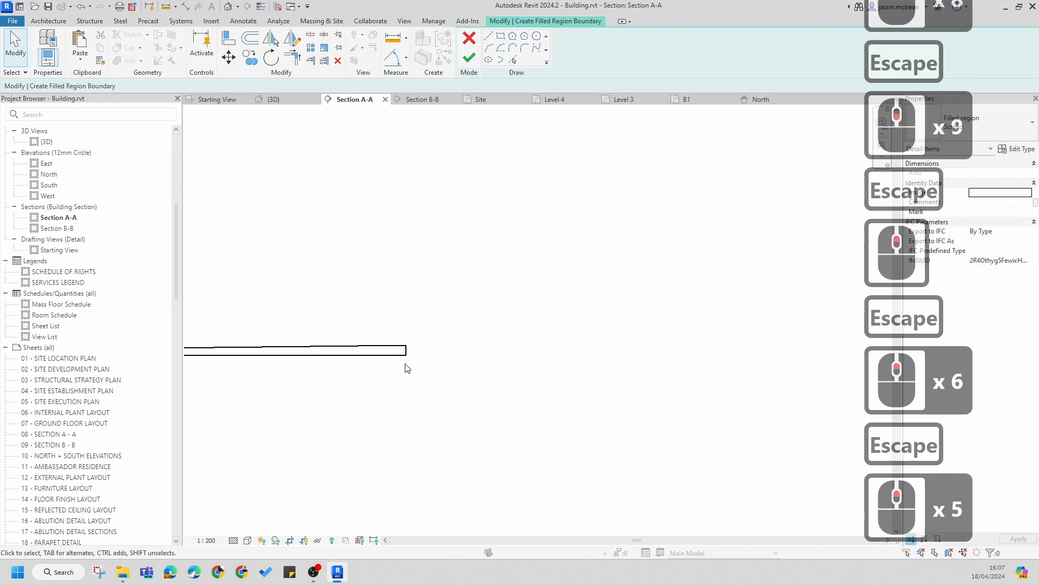
key("Delete")
Step: Select the remaining horizontal sketch line and change its line style to 2
left_click_drag(396, 354, 364, 343)
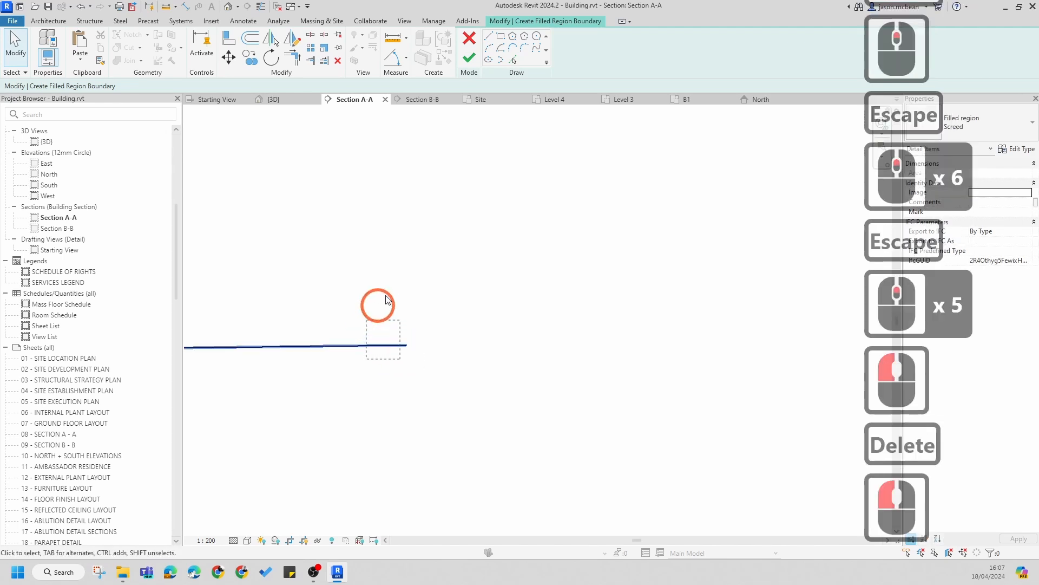
left_click(595, 52)
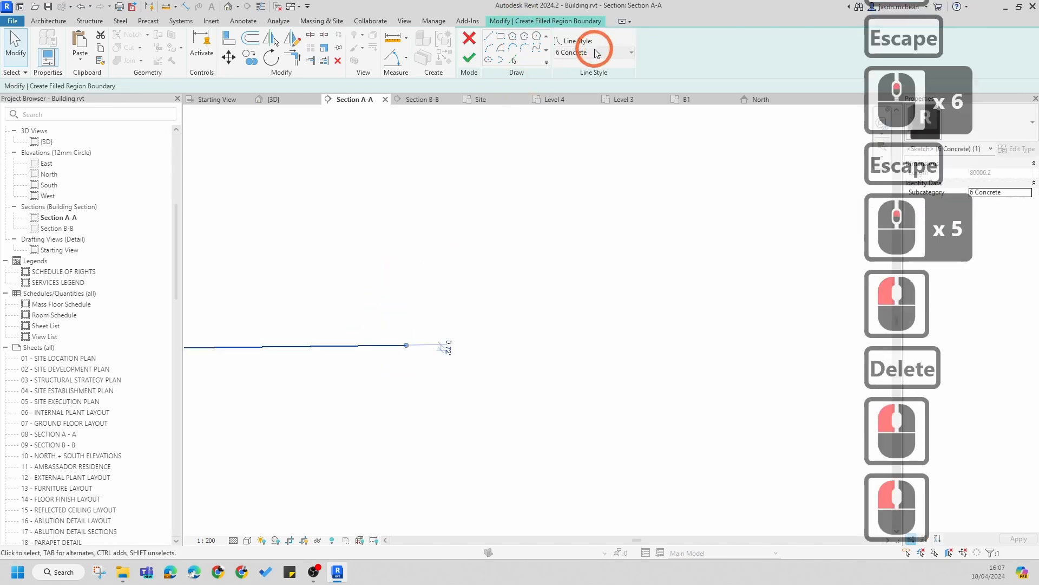
scroll(570, 135, "up", 2)
scroll(569, 135, "up", 12)
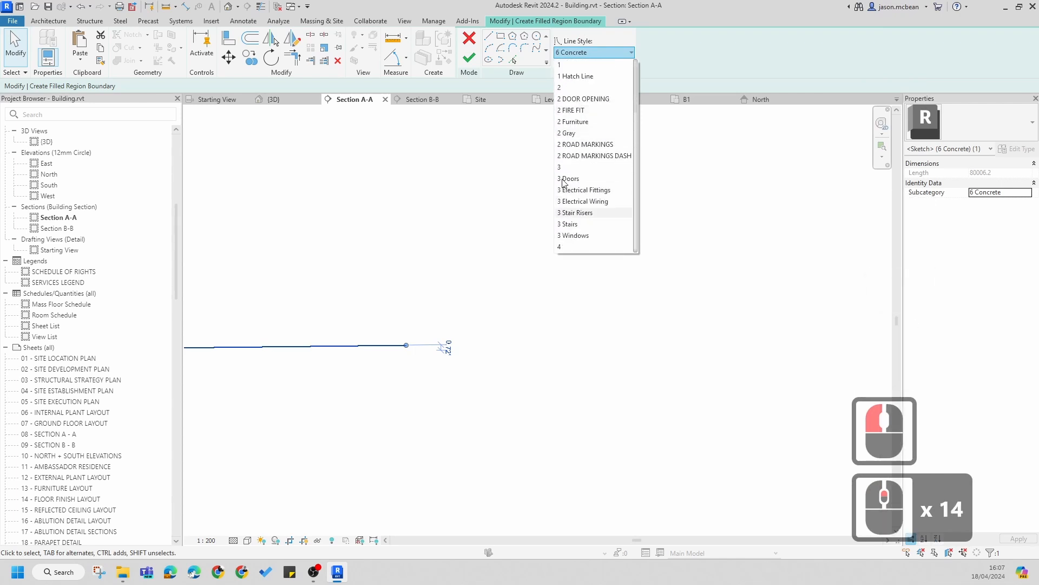
left_click(562, 89)
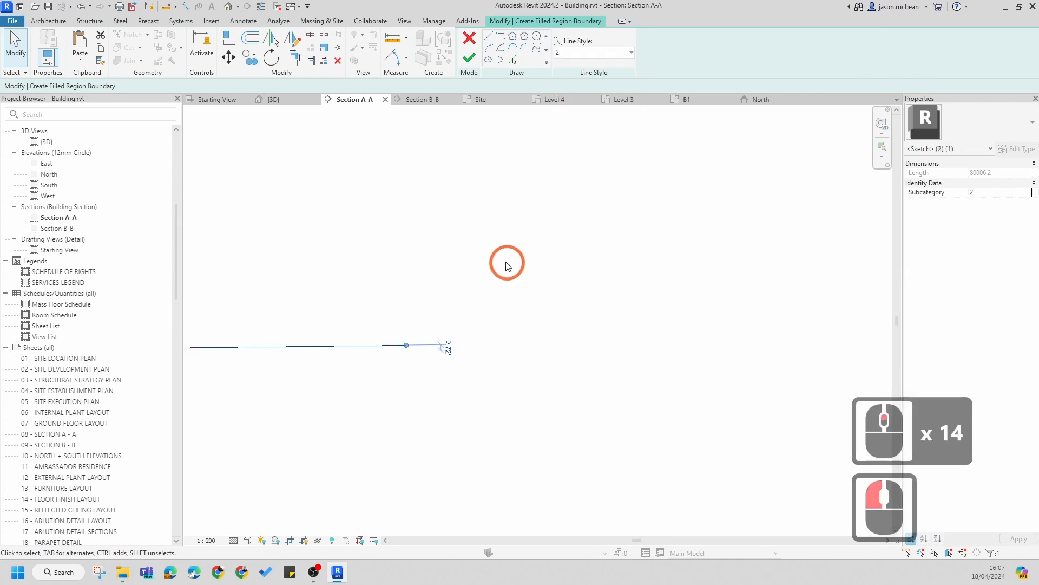
Step: Move the long sketch line from its endpoint down to the Level 8 slab level
scroll(569, 238, "down", 13)
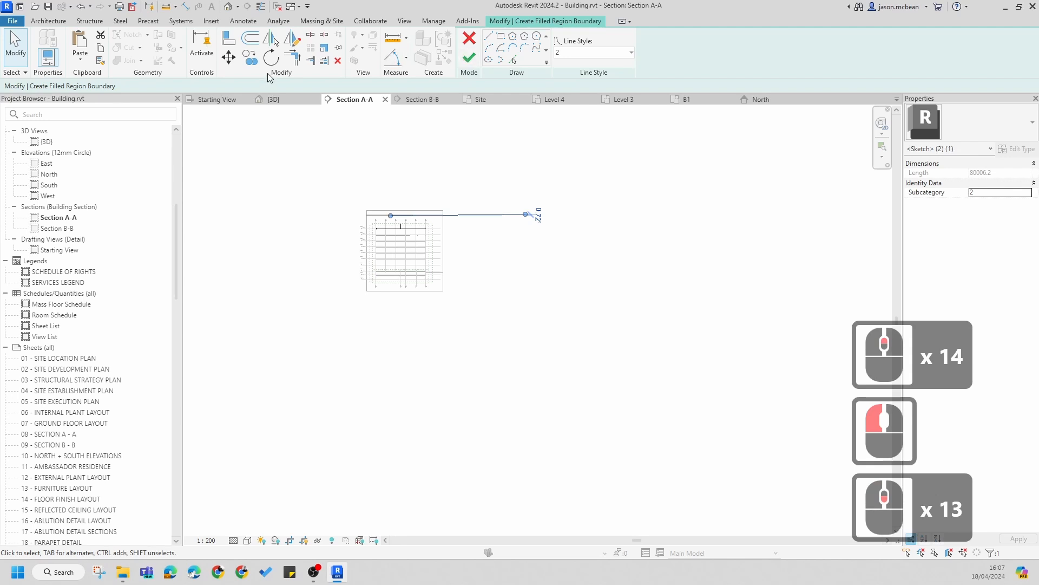
left_click(229, 57)
scroll(528, 216, "up", 7)
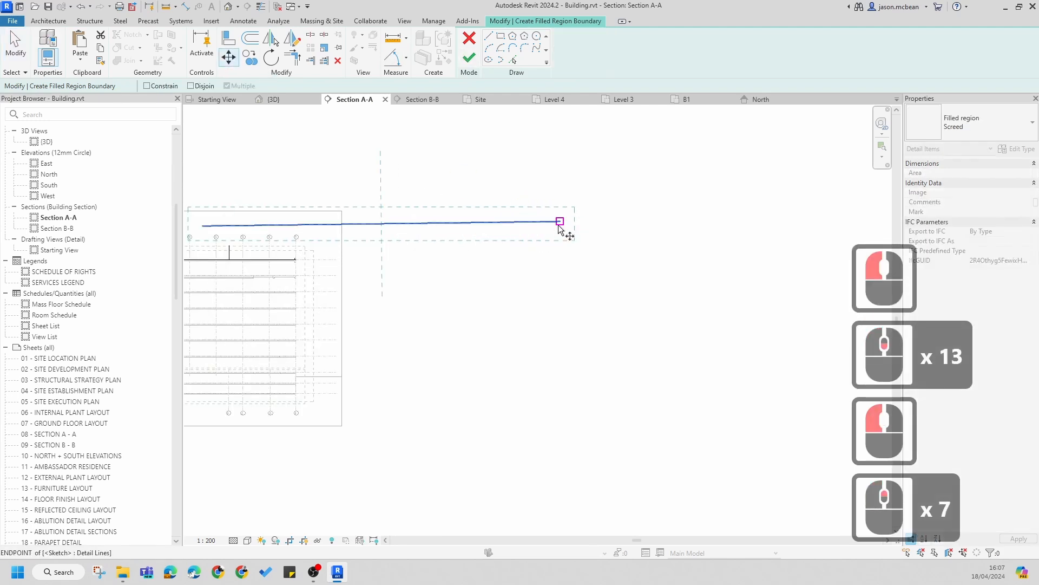
left_click(560, 222)
scroll(324, 216, "down", 6)
scroll(457, 239, "up", 14)
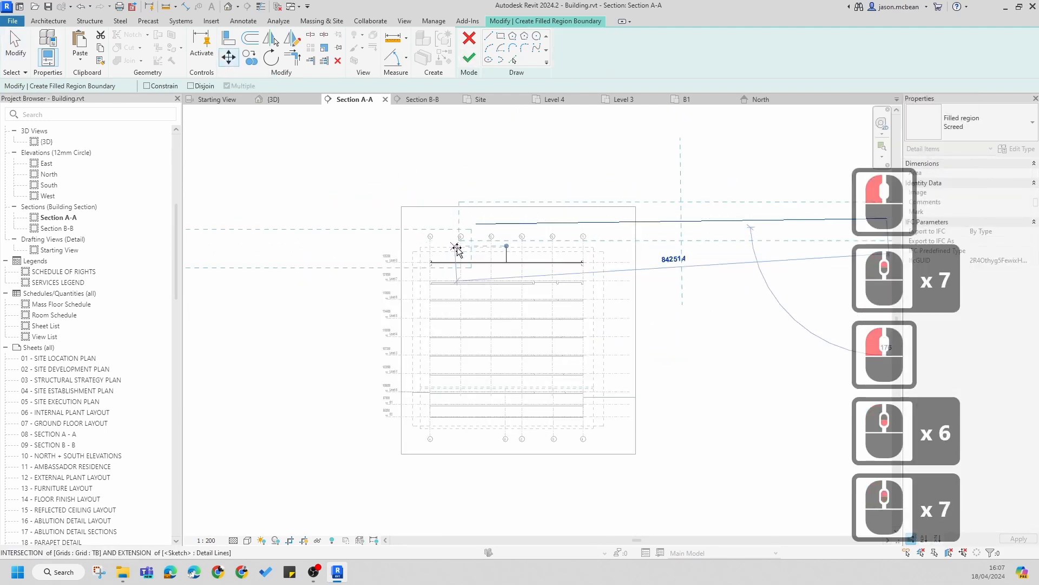
scroll(459, 268, "up", 4)
left_click(823, 295)
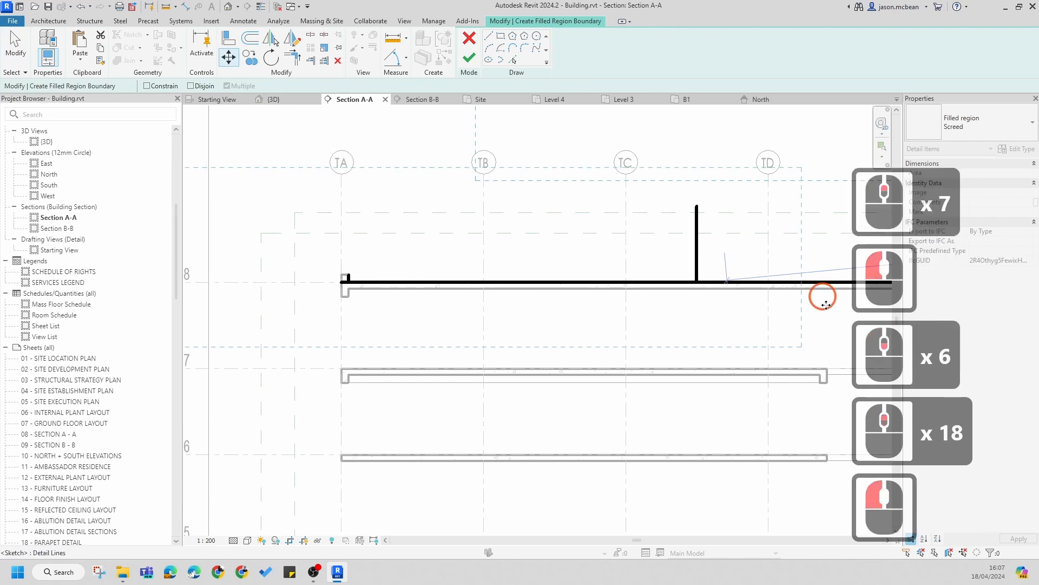
Step: Select the long horizontal sketch line extending past the section and move it so its left endpoint snaps to the Level 8 slab end at grid TA
scroll(657, 283, "up", 3)
key("Escape")
scroll(443, 242, "up", 7)
middle_click_drag(475, 254, 573, 269)
scroll(572, 269, "down", 6)
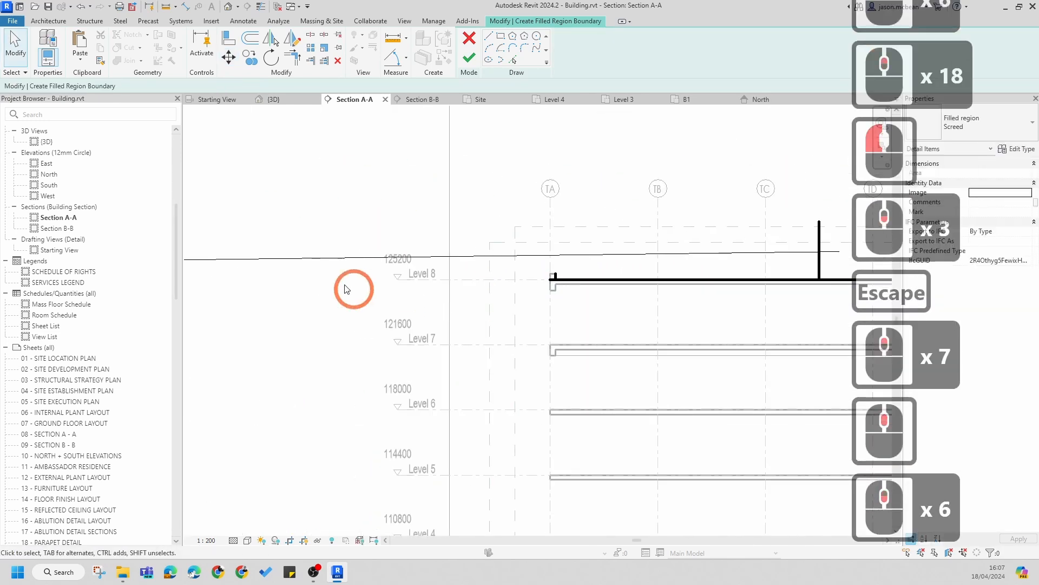
middle_click_drag(389, 289, 565, 299)
scroll(566, 299, "down", 5)
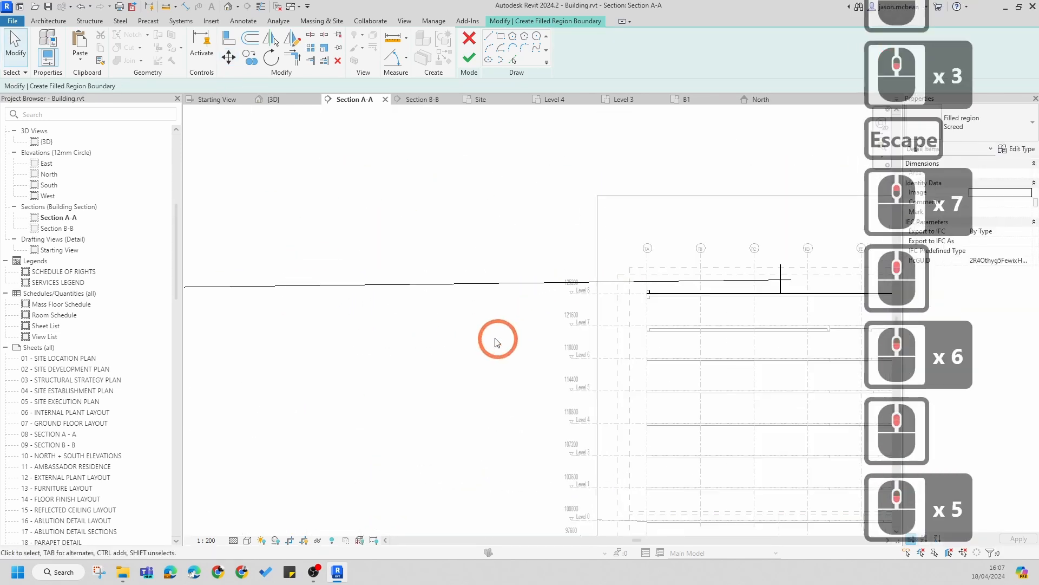
left_click(422, 290)
scroll(422, 290, "down", 6)
left_click(228, 57)
scroll(327, 265, "up", 6)
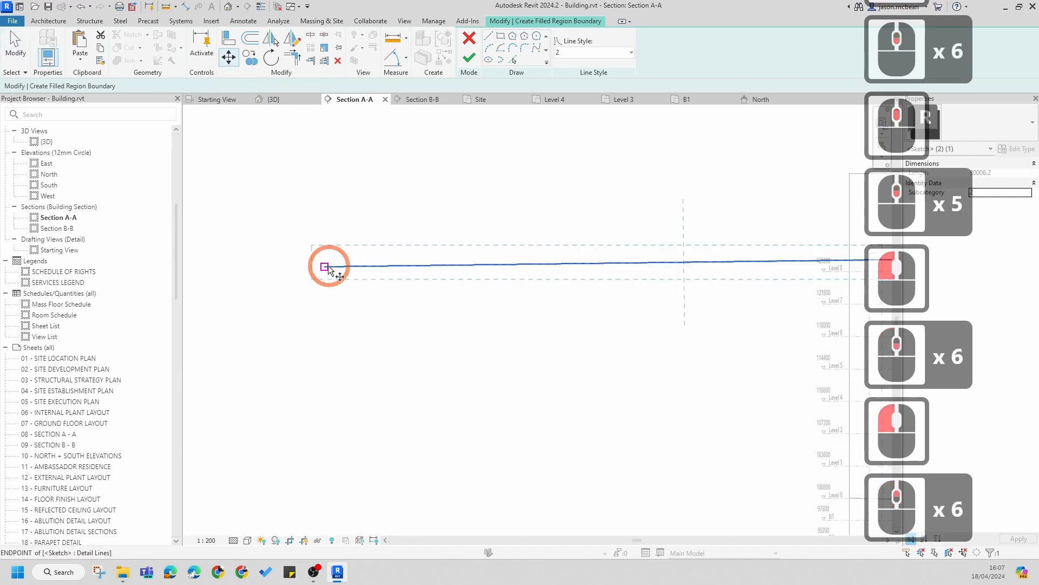
left_click(327, 267)
scroll(387, 174, "down", 6)
middle_click_drag(673, 190, 384, 295)
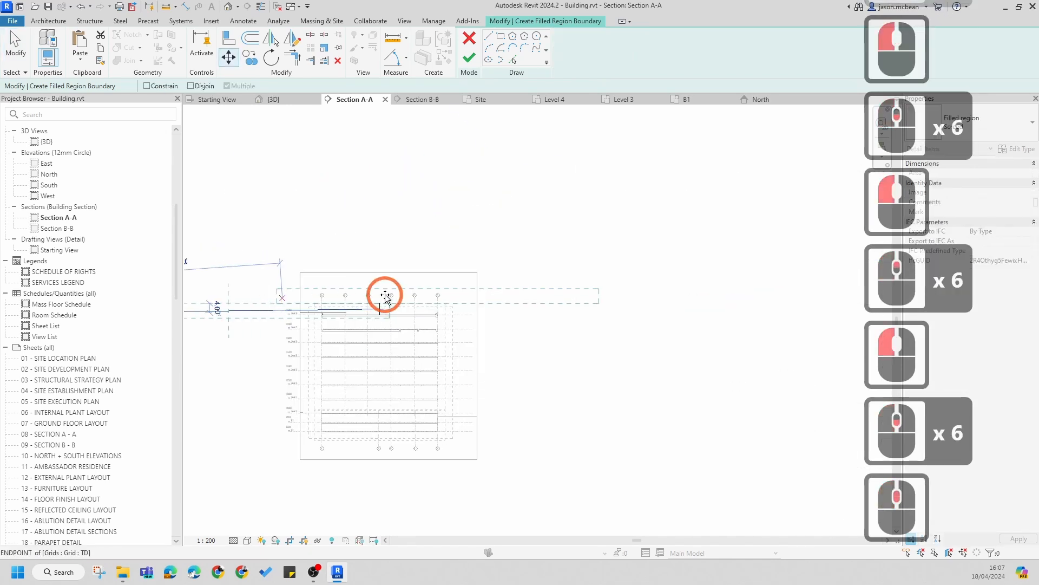
scroll(373, 295, "up", 17)
scroll(260, 363, "up", 6)
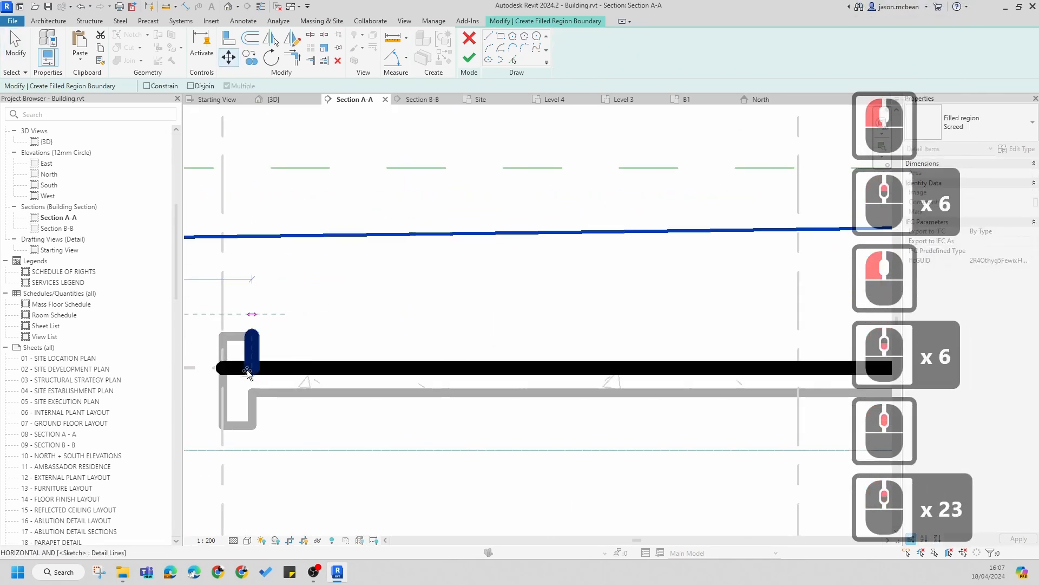
key("s")
key("e")
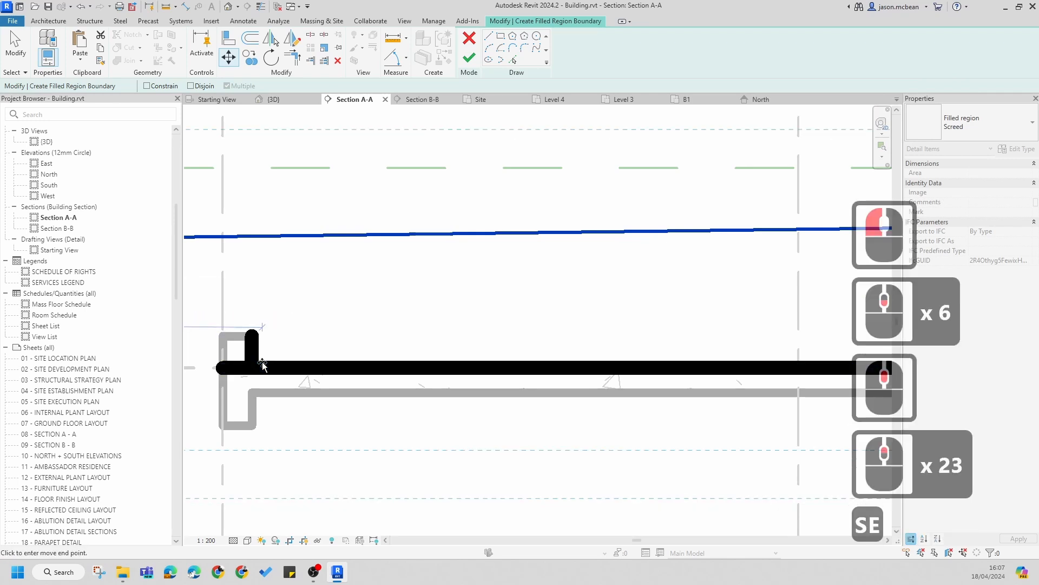
left_click(249, 369)
Step: Start another Move of the selected sketch line above the Level 8 slab
scroll(423, 360, "down", 7)
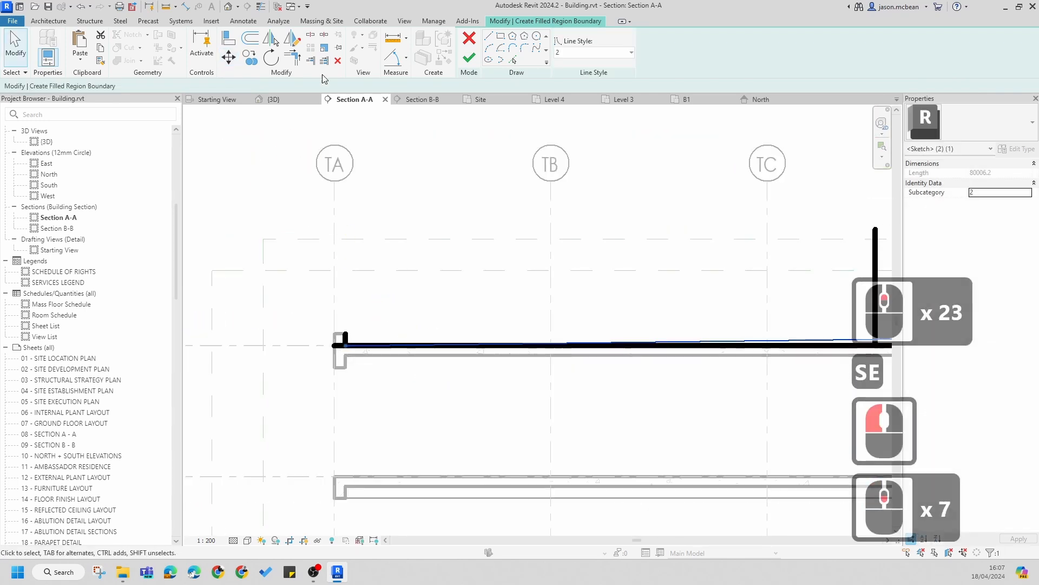
left_click(230, 63)
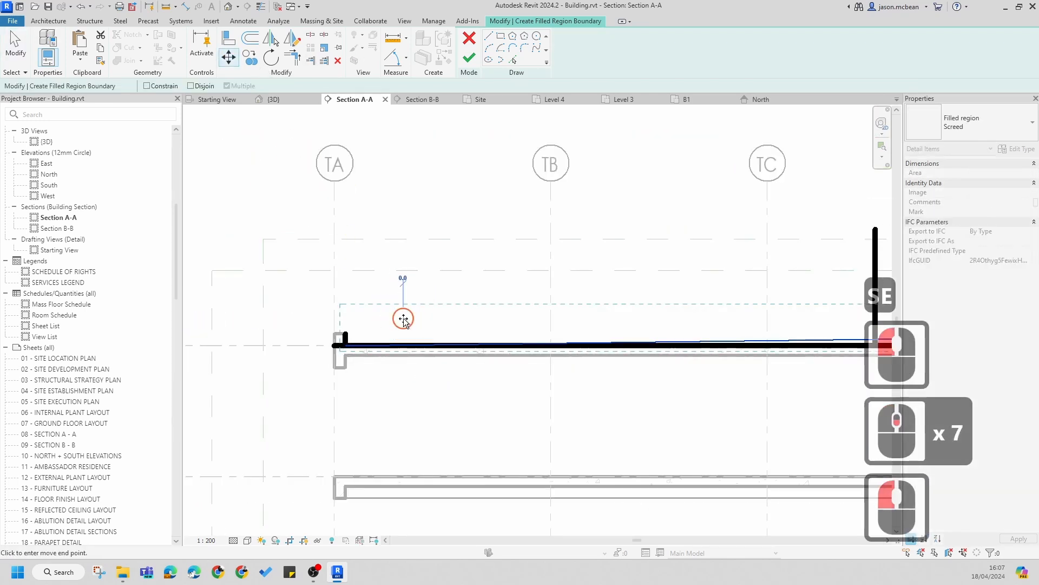
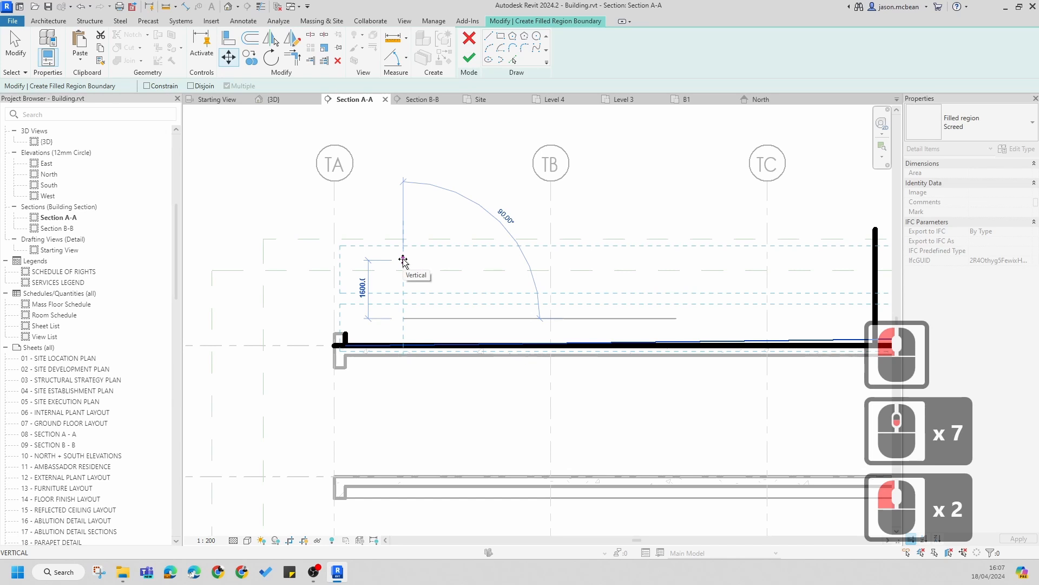
Step: Move the selected sketch line 50 mm up above the Level 8 slab and unjoin the affected elements
type("50")
key("Return")
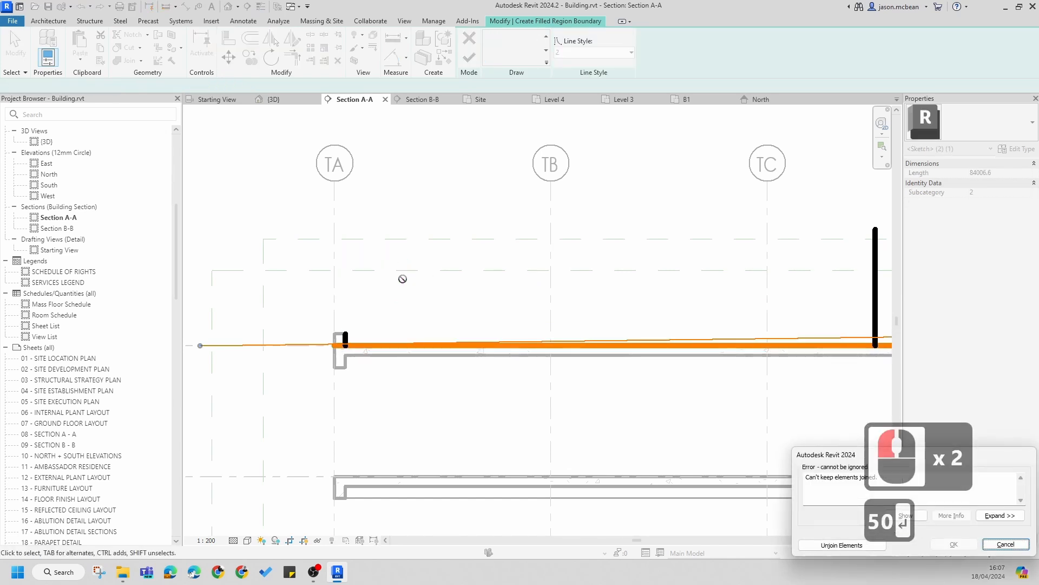
scroll(371, 329, "up", 7)
scroll(442, 383, "down", 8)
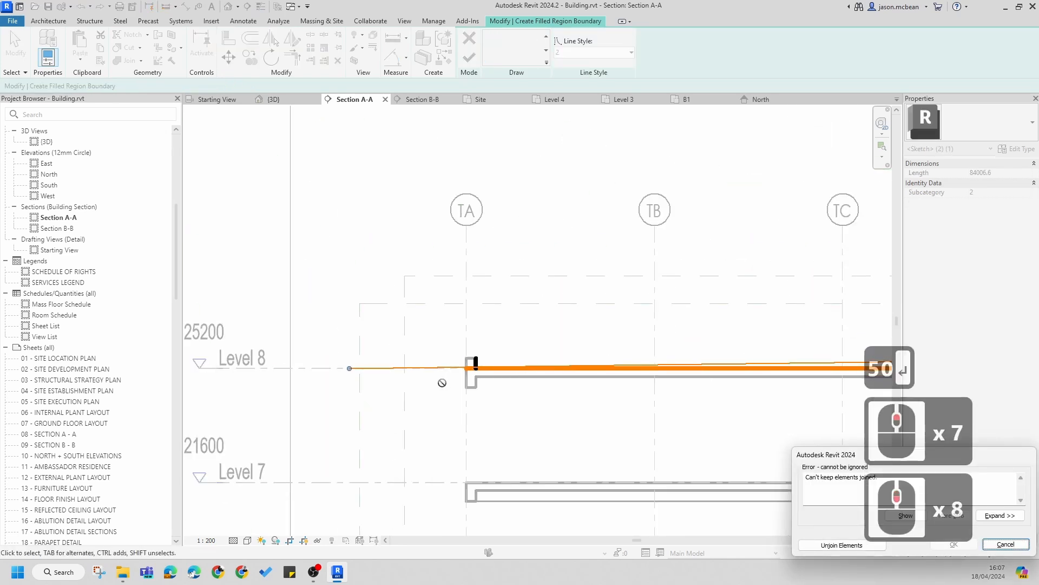
scroll(508, 368, "up", 6)
scroll(398, 372, "up", 5)
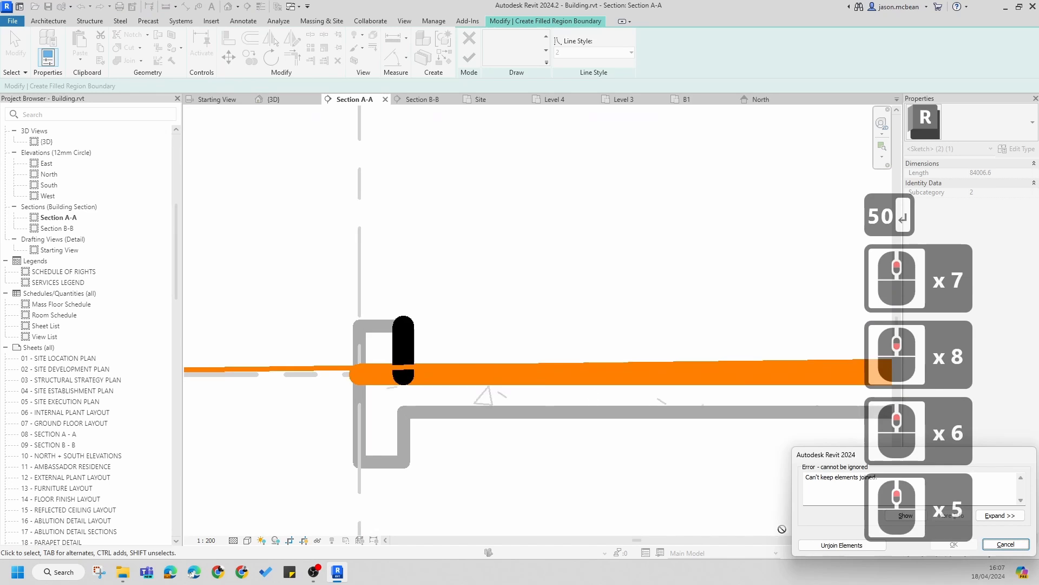
left_click(825, 545)
scroll(453, 339, "up", 4)
key("Escape")
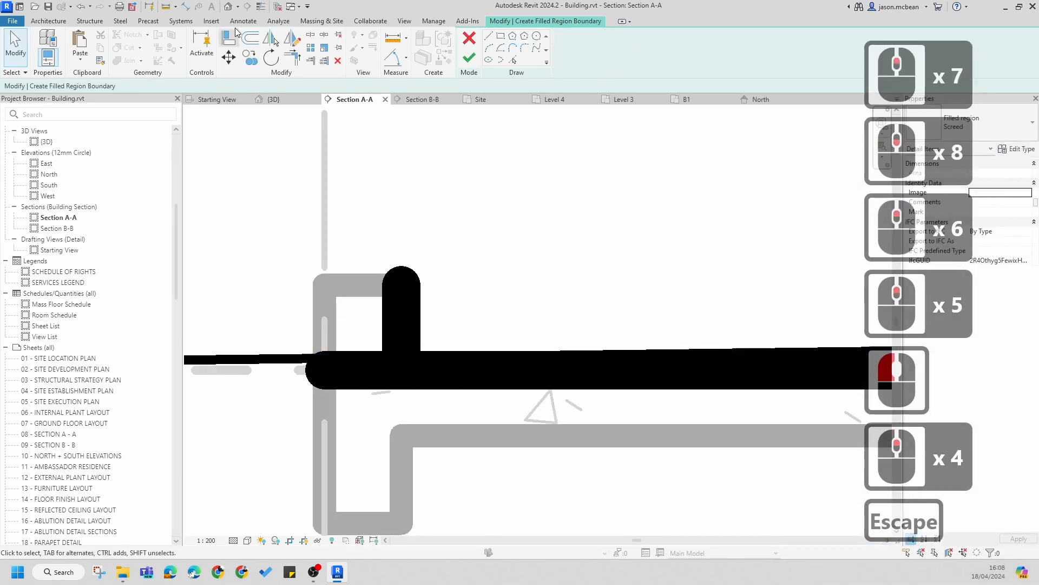
Step: Return to Section A-A and switch the view to thin lines display
left_click(228, 7)
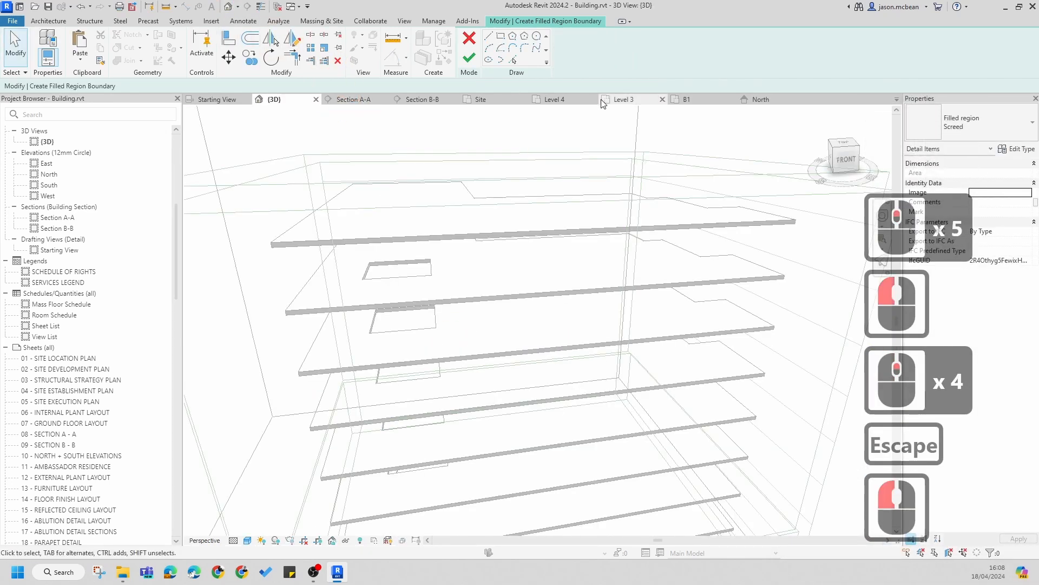
left_click(368, 101)
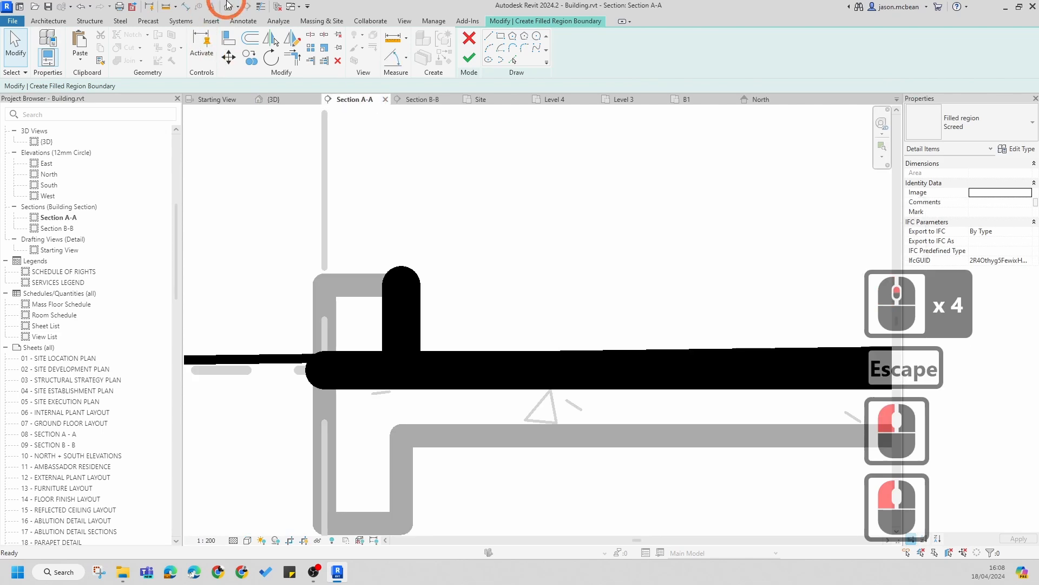
left_click(260, 7)
scroll(353, 346, "up", 8)
key("Escape")
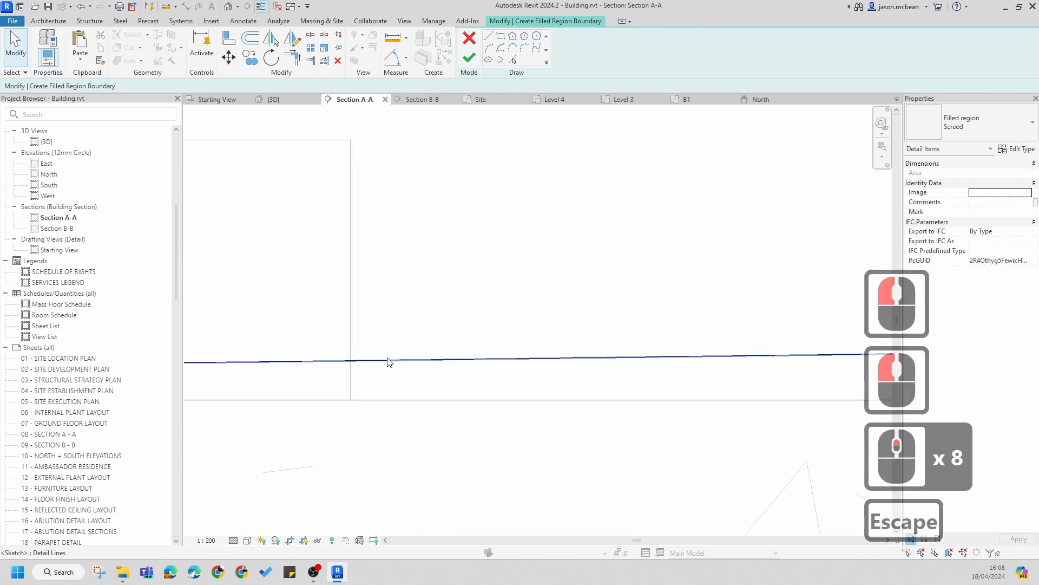
Step: Trim/extend the vertical sketch line at grid TA down to the raised horizontal sketch line
left_click(348, 415)
scroll(383, 396, "down", 8)
key("Escape")
key("Escape")
scroll(394, 400, "down", 7)
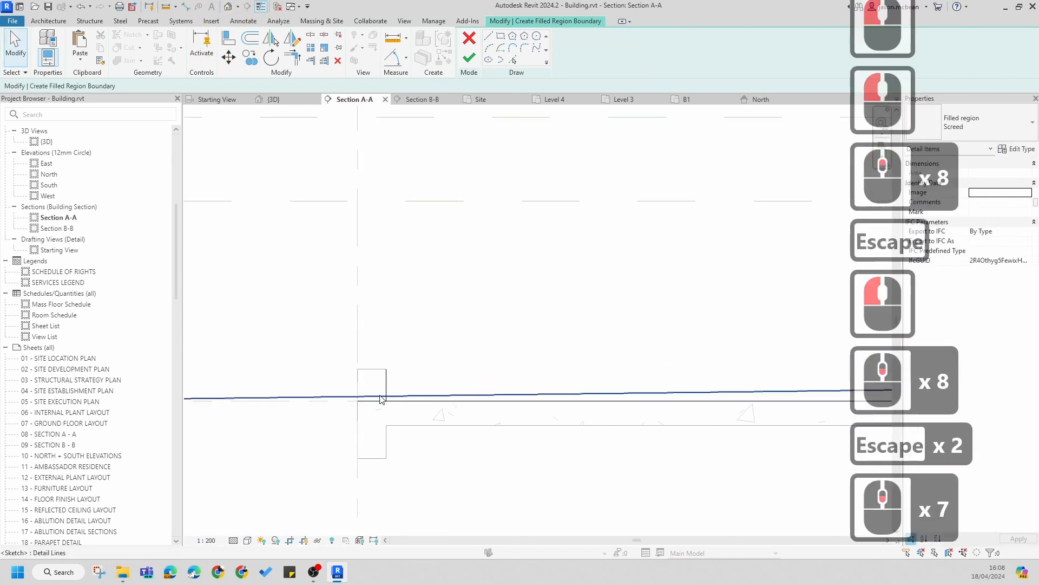
scroll(412, 402, "up", 6)
key("t")
key("r")
left_click(406, 398)
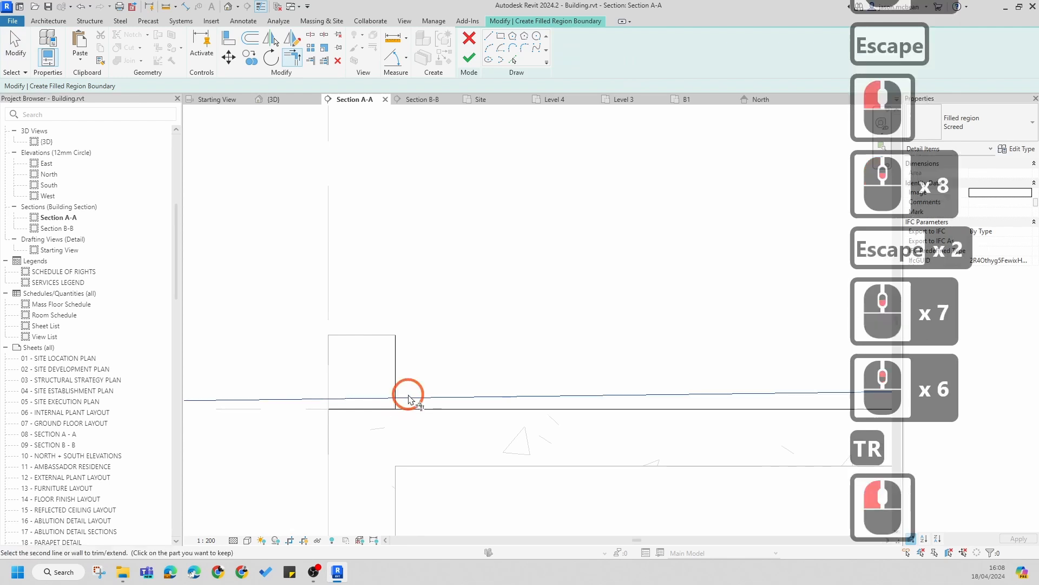
left_click(403, 406)
left_click(395, 401)
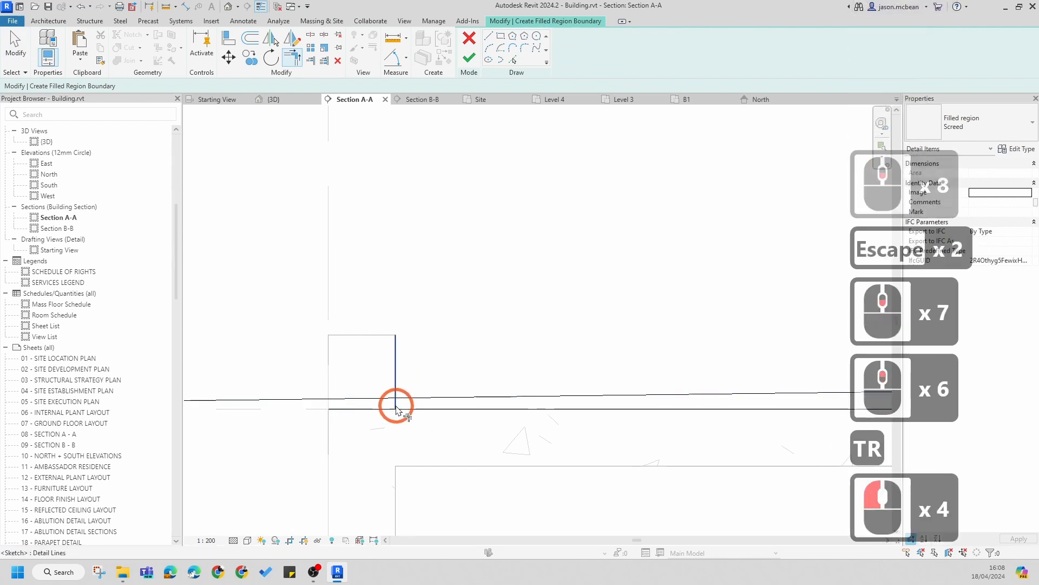
left_click(406, 406)
left_click(395, 403)
left_click(403, 401)
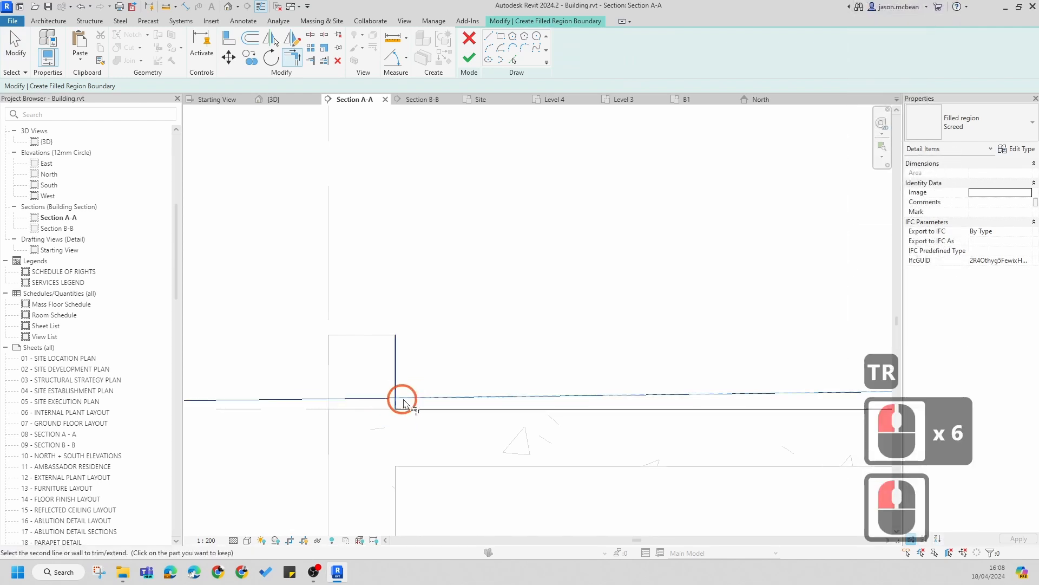
Step: Trim the vertical and horizontal sketch lines at grid TA into a clean corner
scroll(398, 404, "up", 9)
key("Escape")
key("Escape")
scroll(397, 404, "up", 6)
key("t")
key("r")
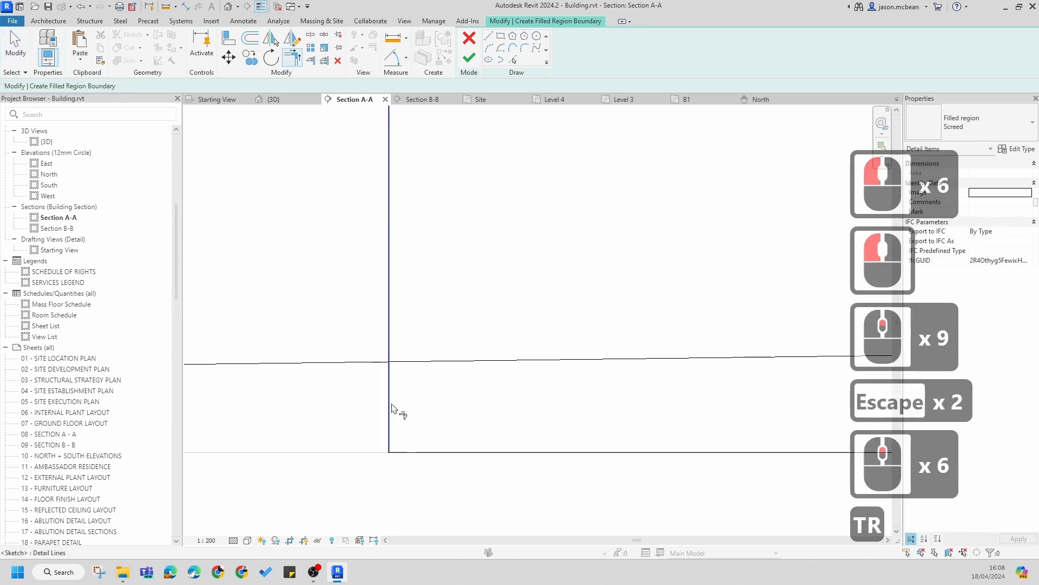
left_click(391, 406)
left_click(431, 363)
scroll(493, 350, "down", 7)
key("Escape")
scroll(478, 361, "down", 7)
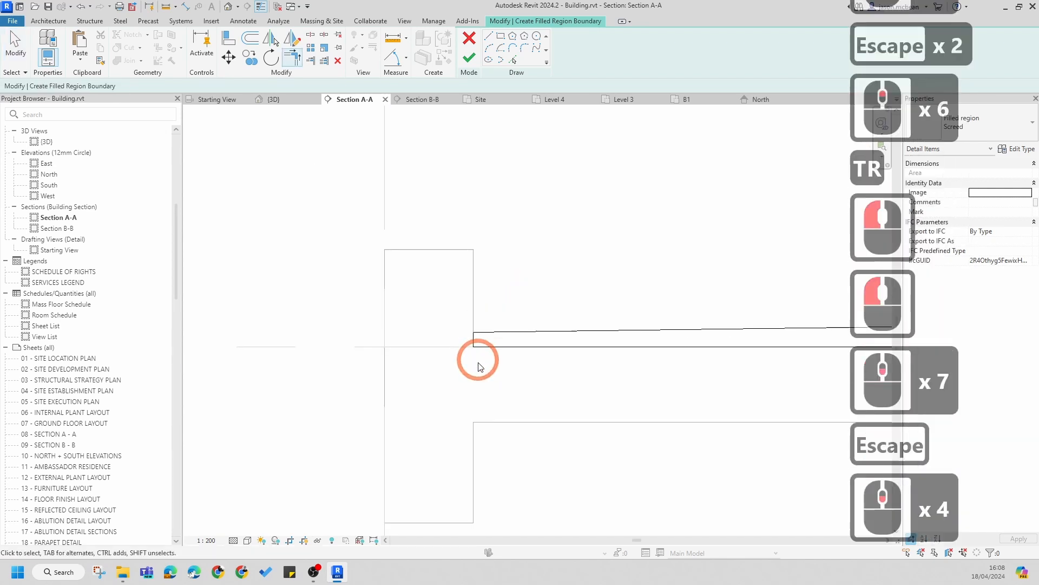
key("Escape")
Step: Mirror the long horizontal sketch line about the vertical sketch line above the Level 8 slab
scroll(477, 361, "down", 6)
key("Escape")
left_click(261, 7)
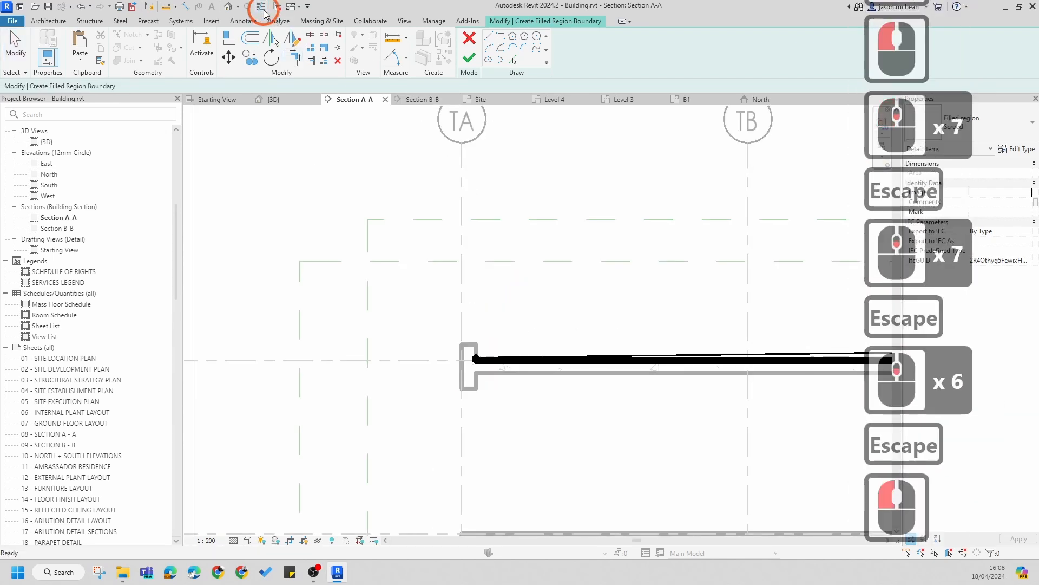
scroll(531, 413, "up", 12)
scroll(452, 375, "down", 16)
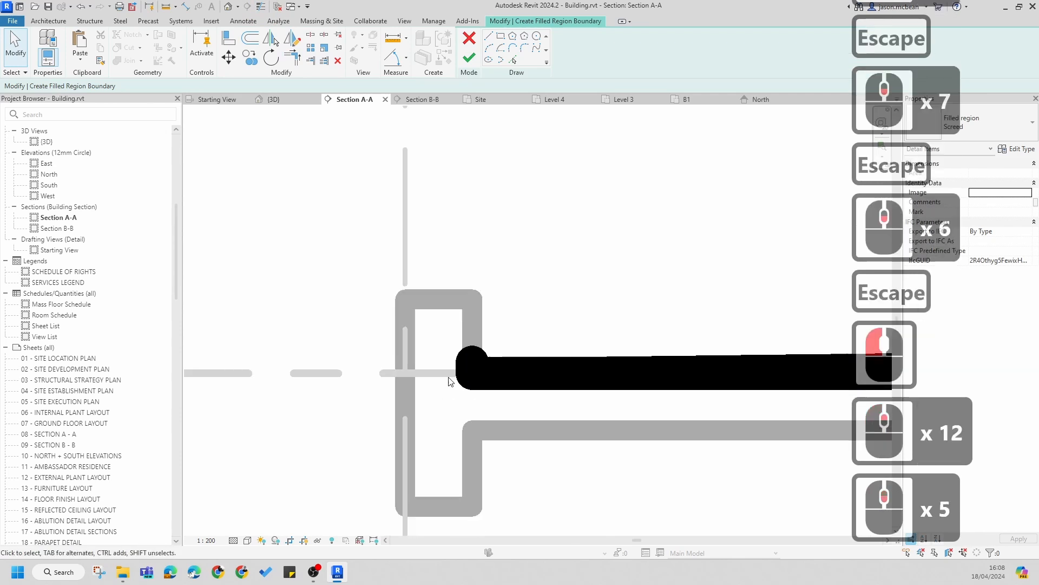
scroll(607, 367, "up", 8)
key("Escape")
scroll(513, 369, "up", 7)
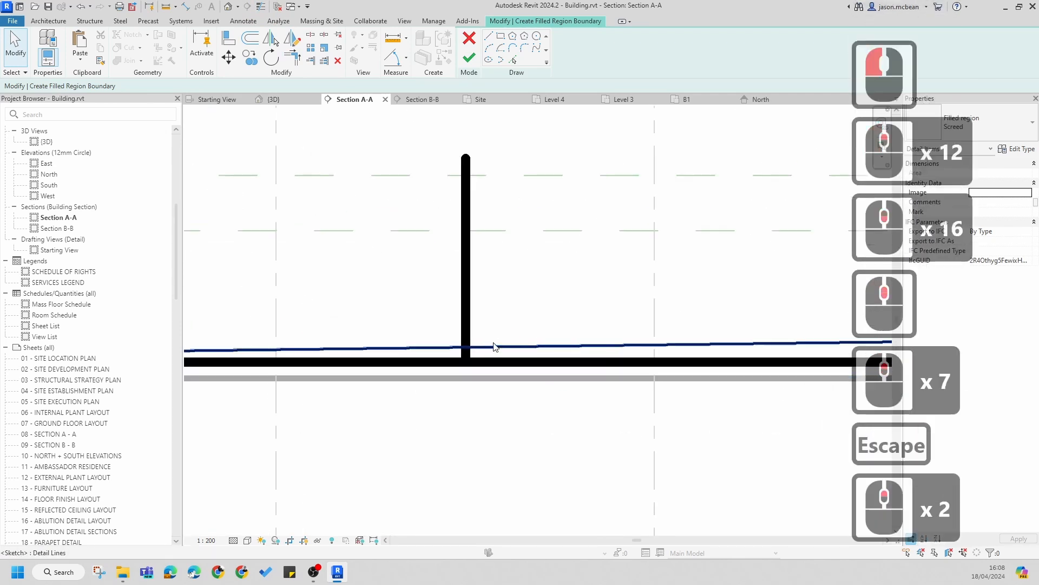
left_click(503, 351)
scroll(669, 313, "down", 6)
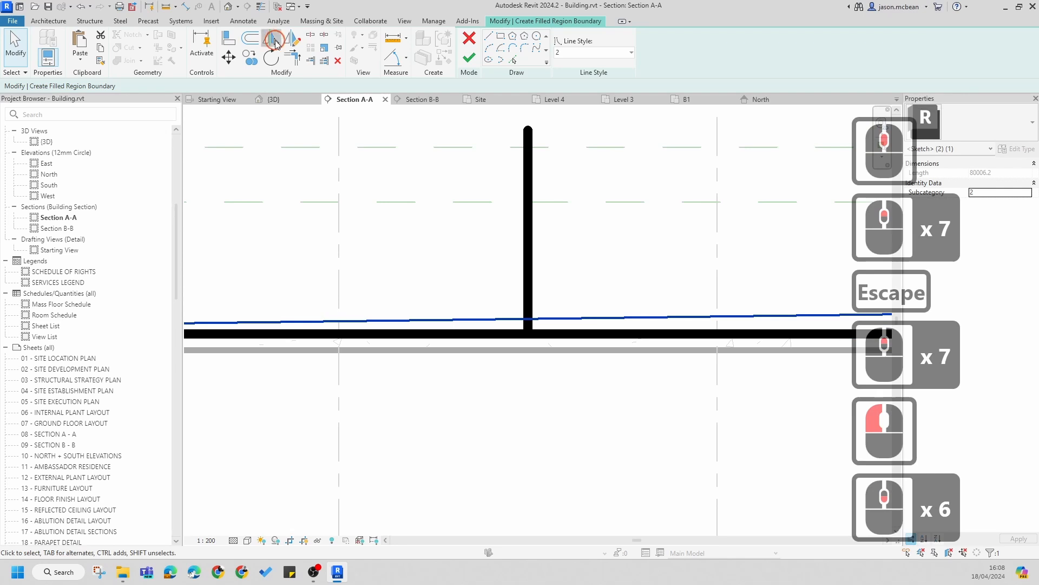
left_click(273, 40)
left_click(531, 278)
key("Escape")
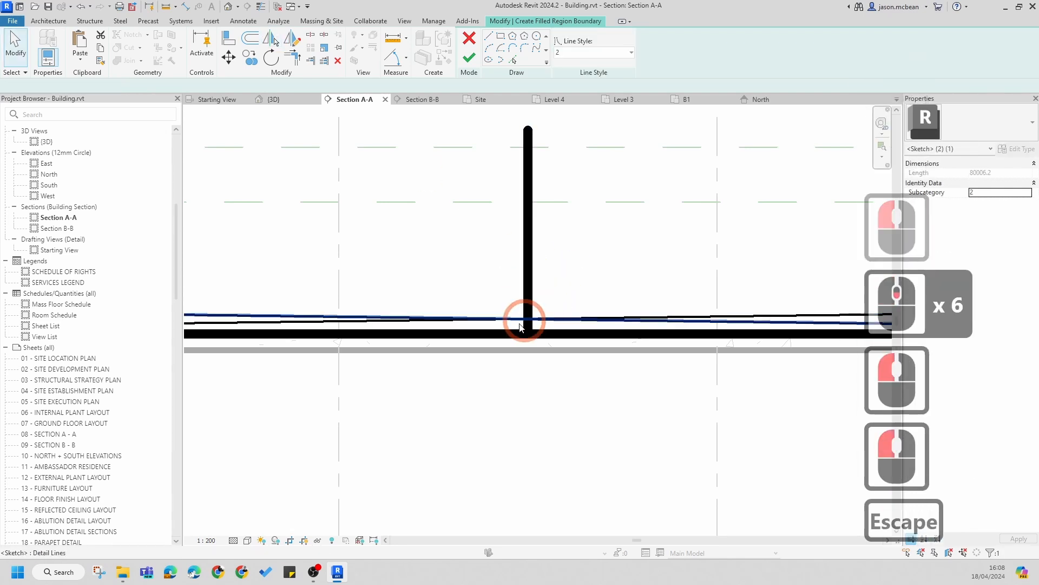
Step: Select the vertical sketch line above the slab and delete it
key("Escape")
left_click(528, 303)
key("Delete")
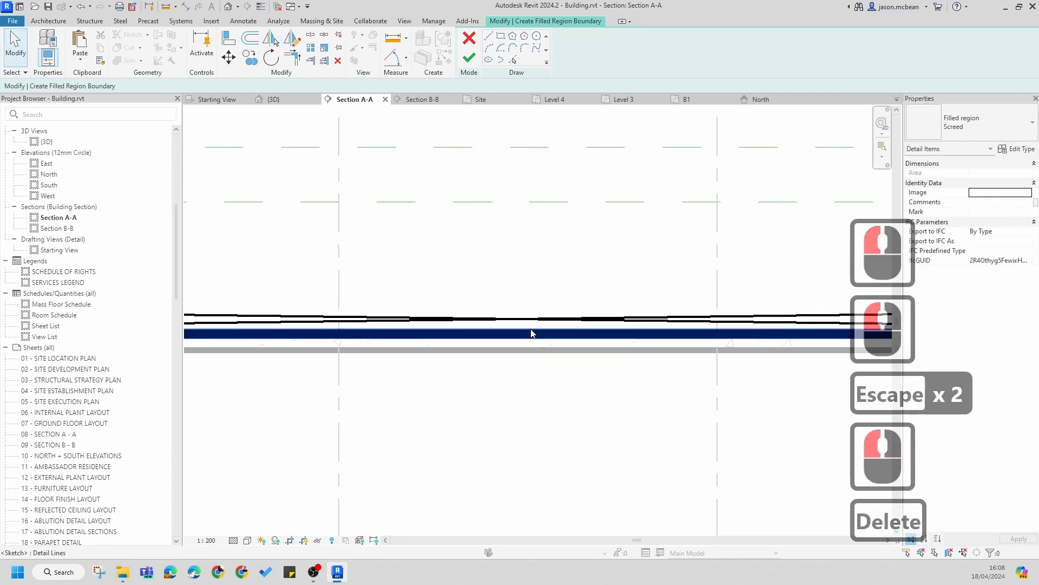
Step: Trim the two horizontal sketch lines together into one continuous line
left_click(292, 60)
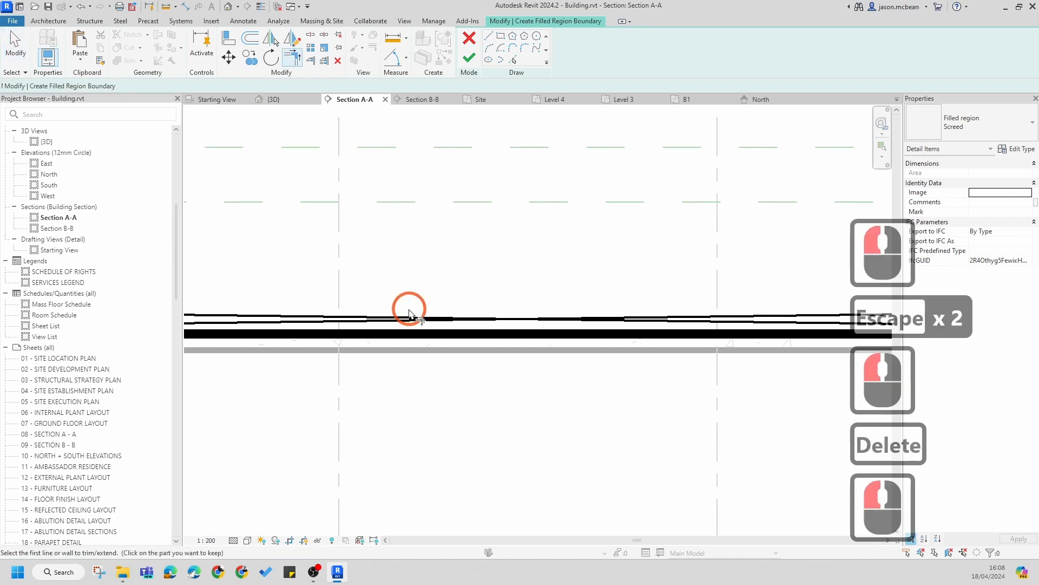
left_click(338, 324)
left_click(711, 321)
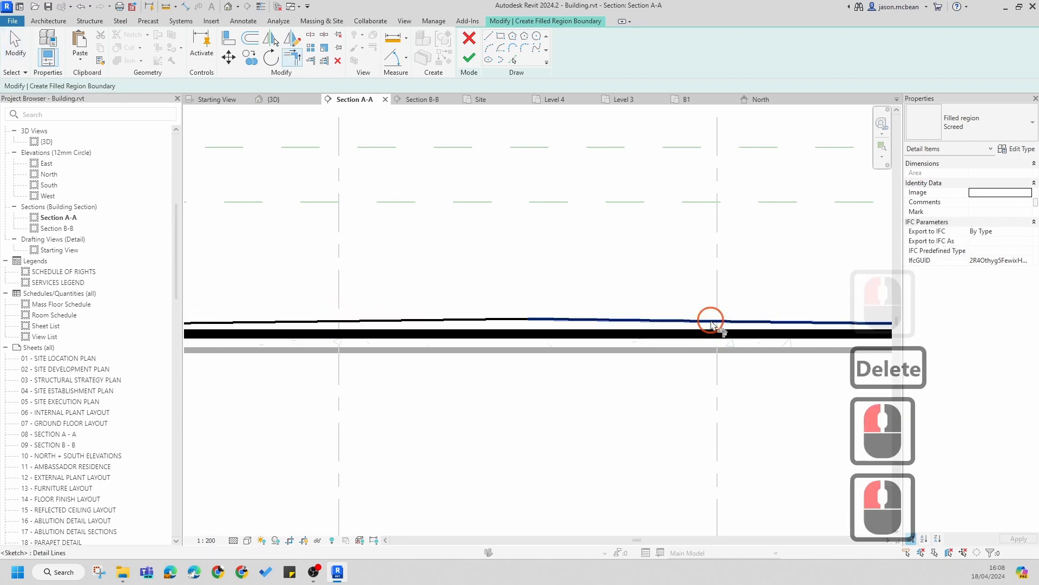
scroll(514, 234, "down", 7)
key("Escape")
Step: Trim the horizontal sketch line and the vertical edge line into a corner at the slab's right end
scroll(438, 285, "down", 5)
scroll(616, 248, "up", 20)
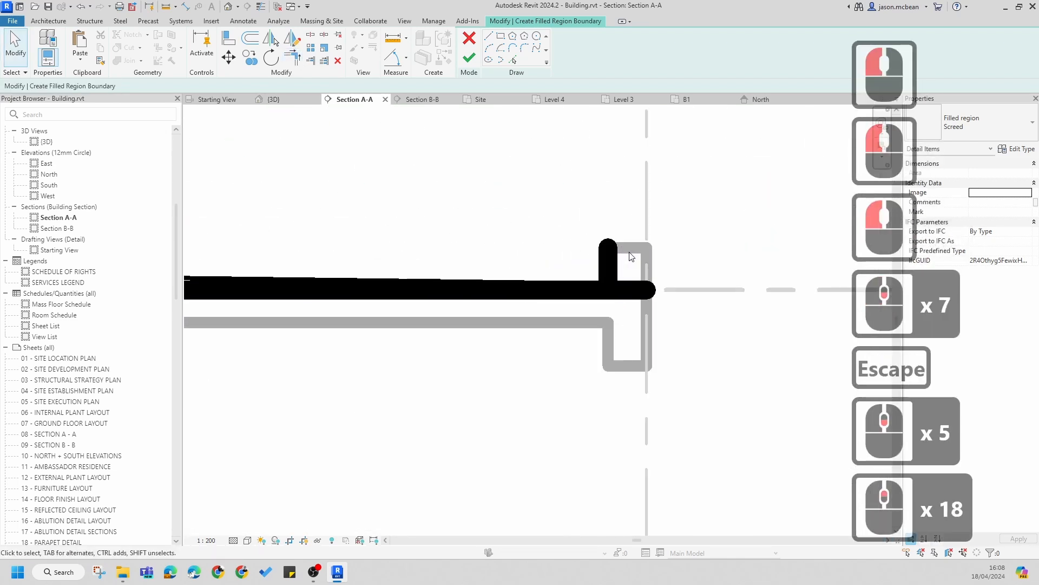
left_click(260, 6)
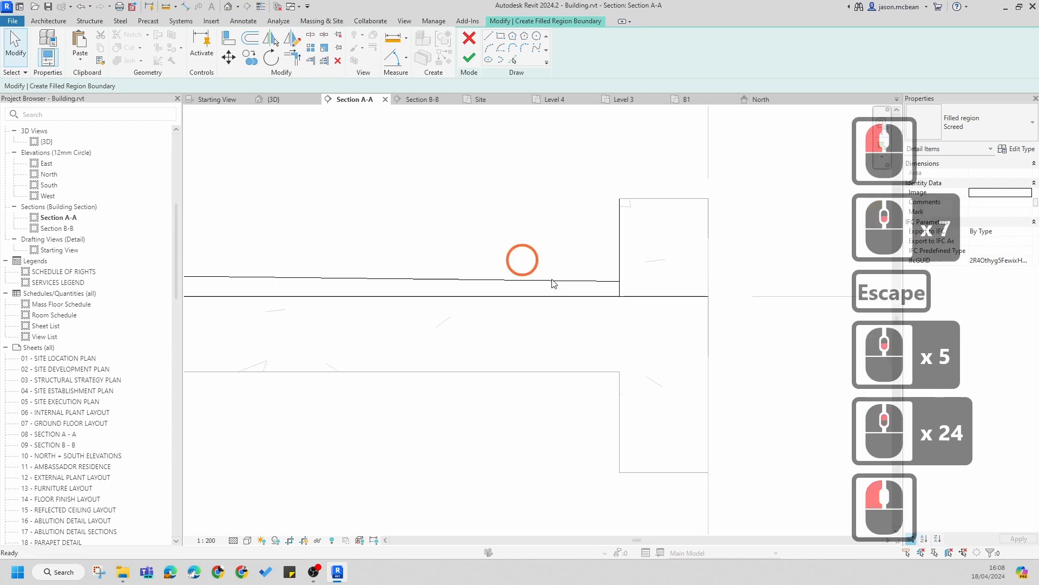
scroll(636, 295, "up", 3)
key("t")
key("r")
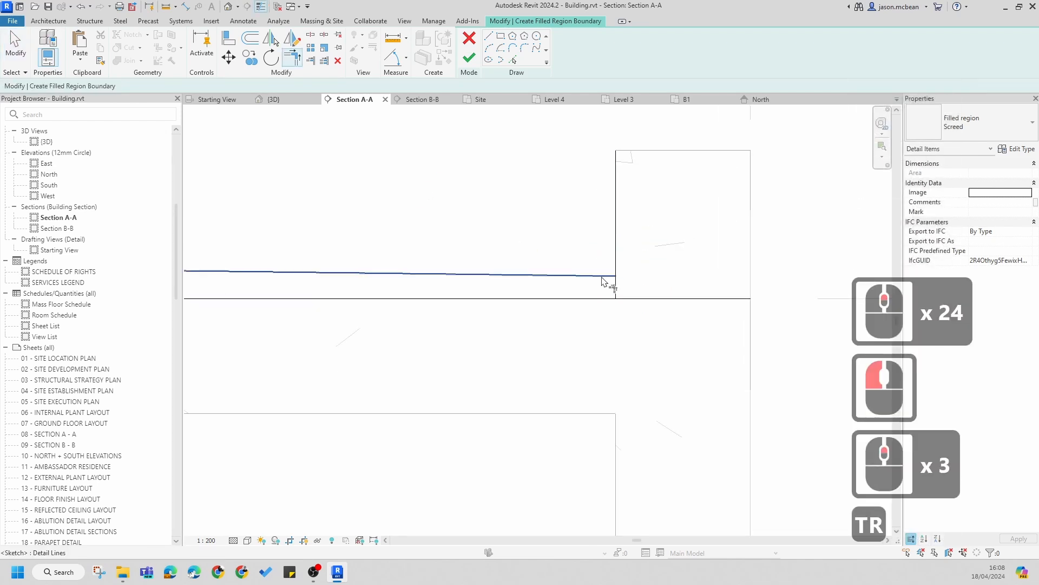
left_click(615, 281)
left_click(616, 287)
left_click(609, 298)
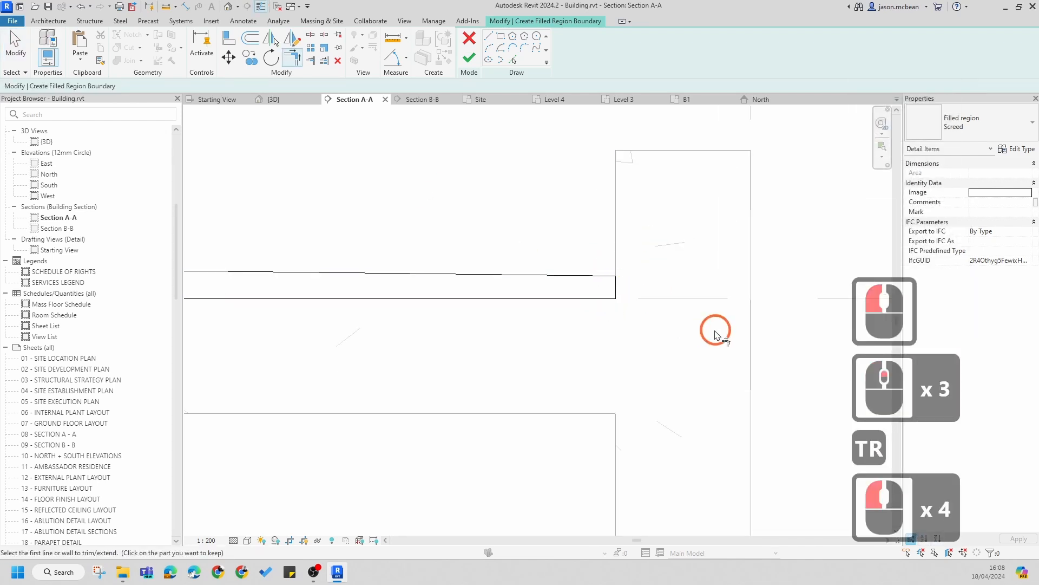
Step: Finish the screed filled region sketch
scroll(715, 333, "down", 6)
key("Escape")
scroll(538, 325, "up", 7)
key("Escape")
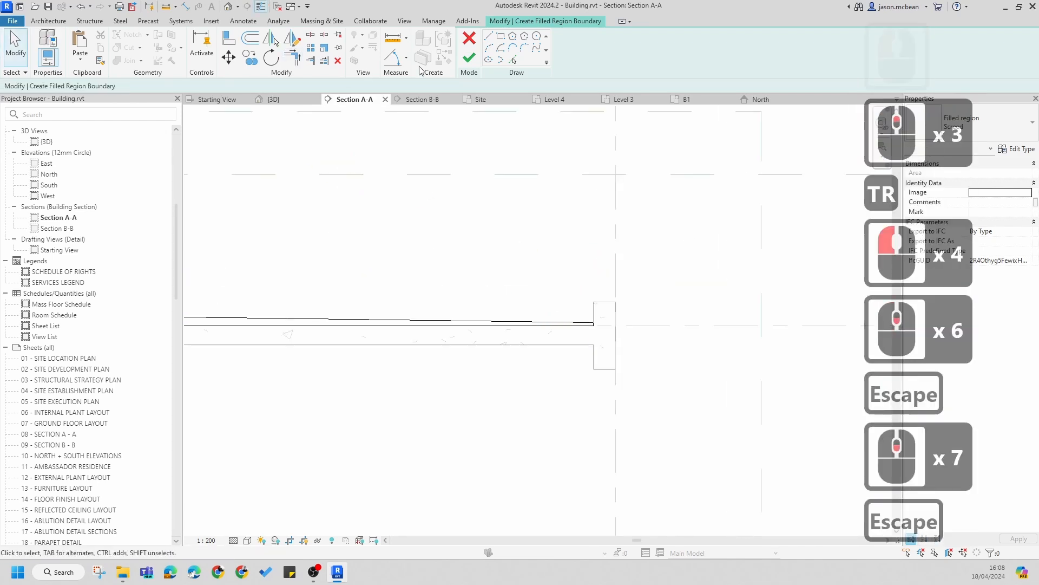
left_click(468, 58)
scroll(506, 303, "down", 8)
scroll(505, 314, "up", 8)
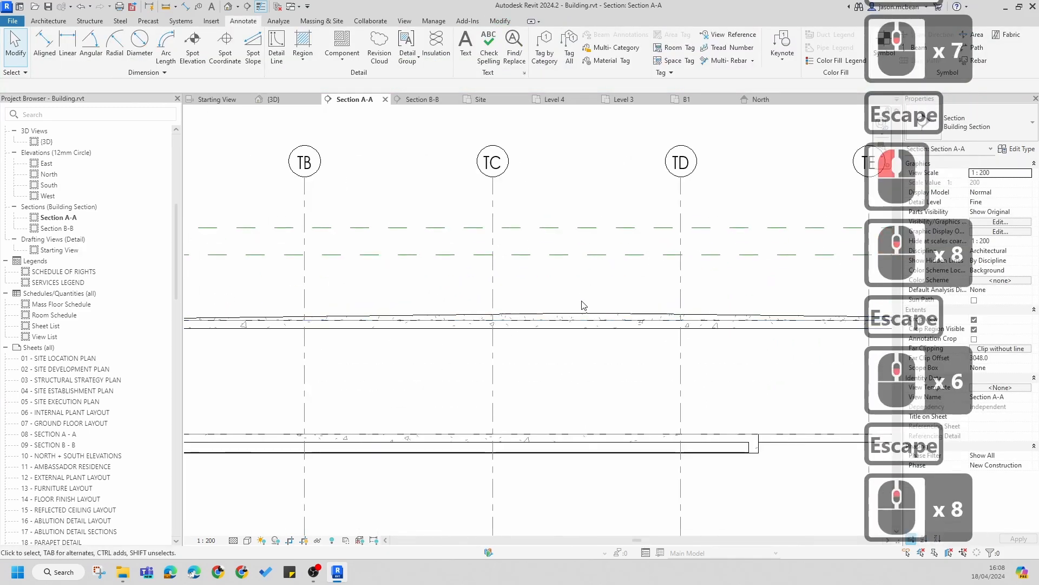
Step: Select and inspect the finished screed filled region on the Level 8 slab
key("Escape")
key("Escape")
scroll(515, 294, "down", 5)
scroll(552, 332, "up", 7)
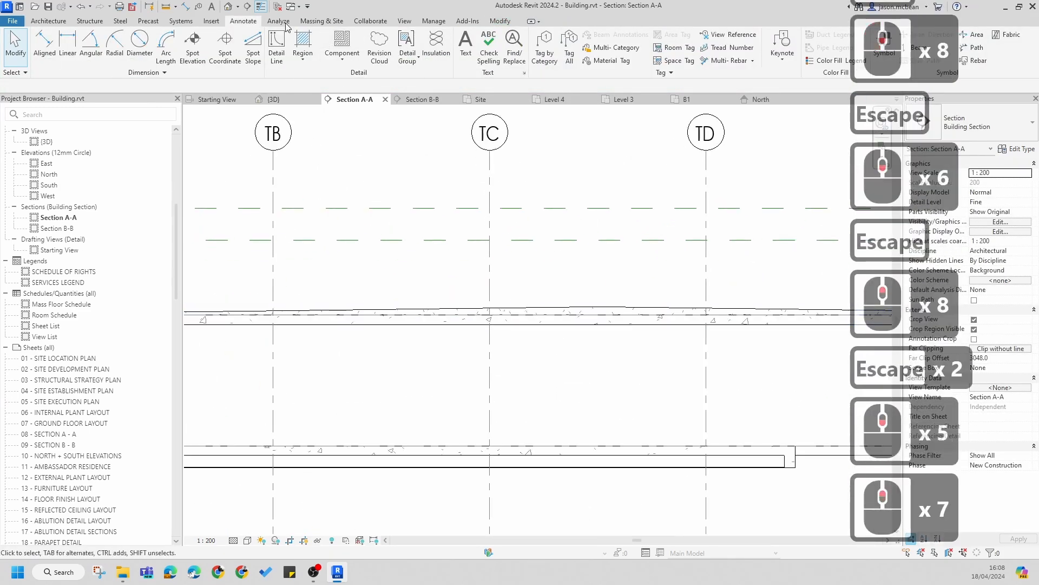
key("Escape")
left_click(399, 177)
key("Escape")
scroll(509, 303, "down", 8)
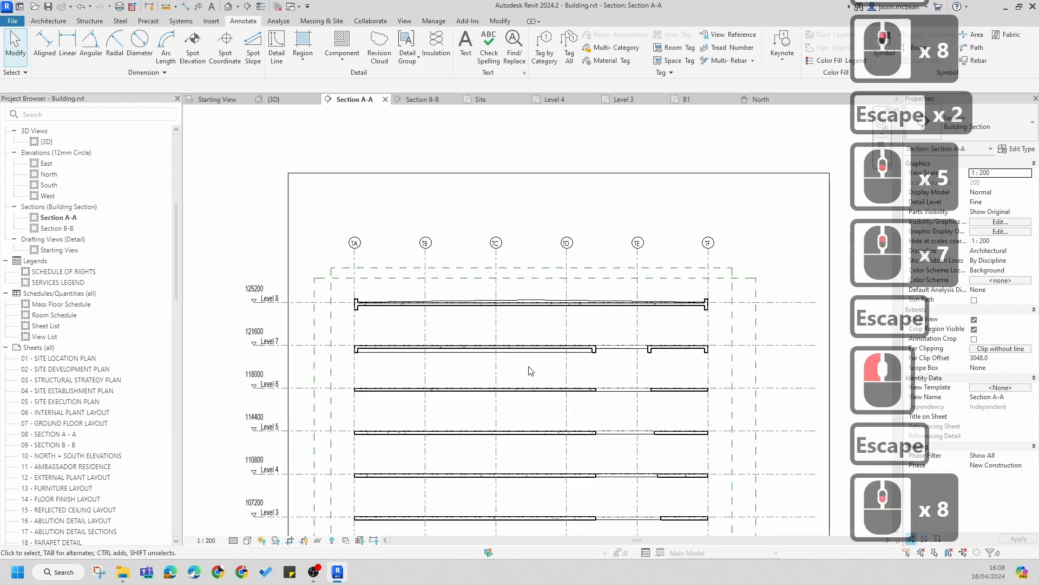
scroll(384, 319, "up", 8)
left_click(708, 275)
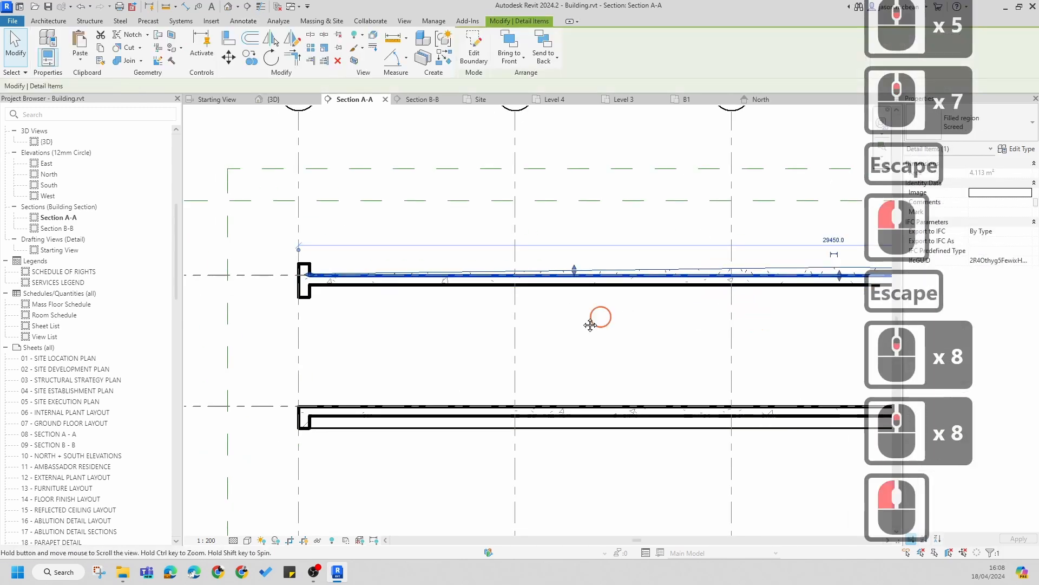
middle_click_drag(599, 317, 561, 265)
scroll(598, 261, "down", 6)
key("Escape")
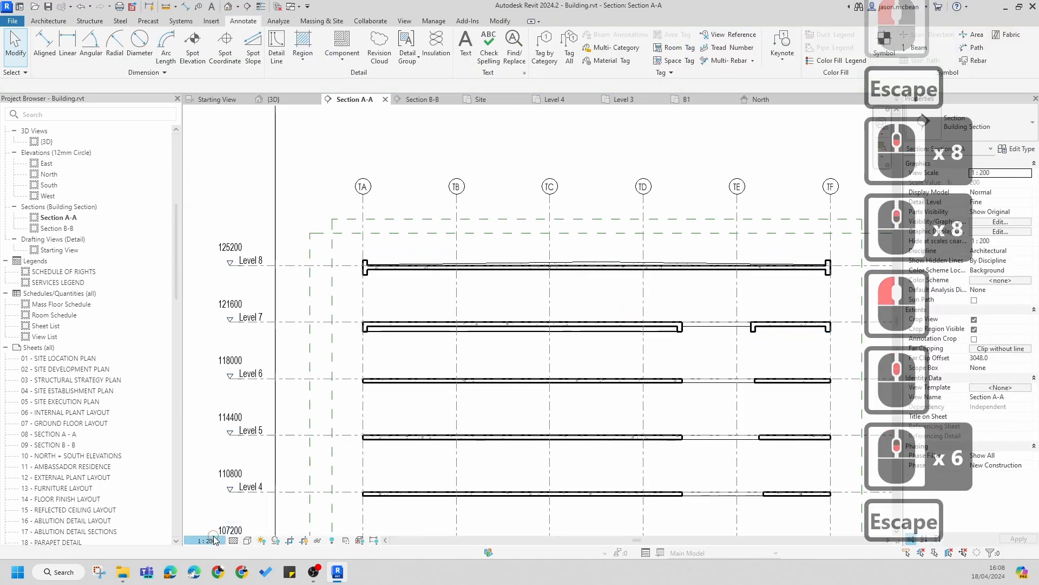
Step: Set the Section A-A view scale to 1:100
left_click(214, 539)
left_click(549, 316)
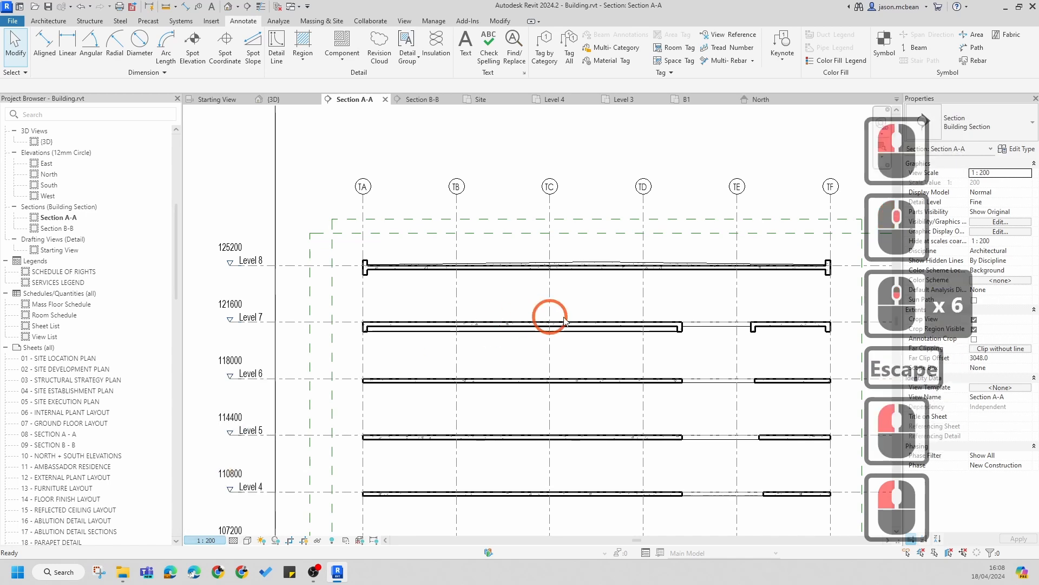
scroll(564, 318, "up", 3)
key("Escape")
Step: Inspect the screed region and floor slabs at Levels 8 and 7 across the section
scroll(584, 261, "up", 9)
key("Escape")
scroll(607, 262, "down", 7)
key("Escape")
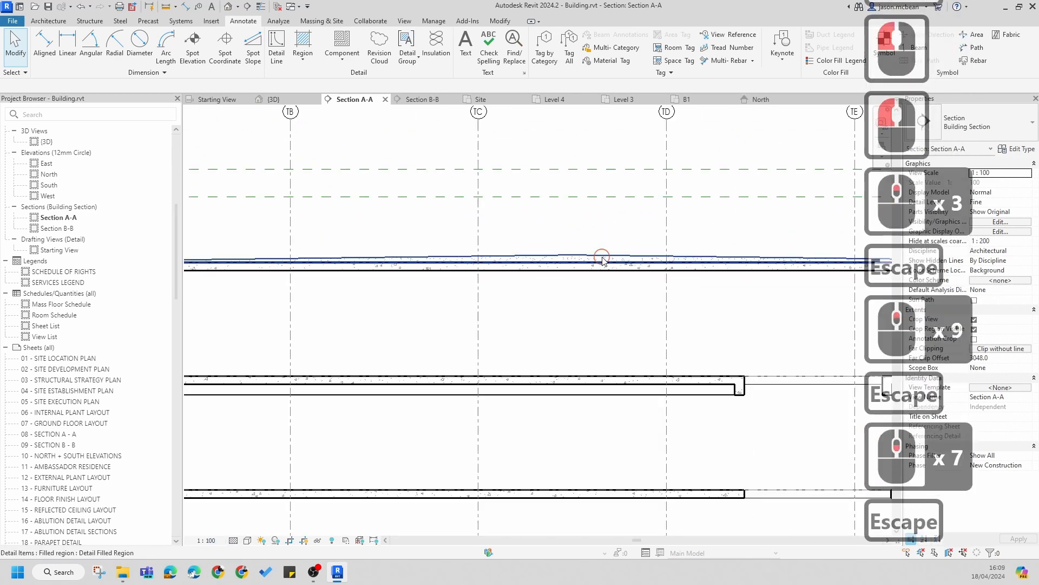
left_click(603, 259)
scroll(573, 254, "up", 6)
key("Escape")
left_click(627, 346)
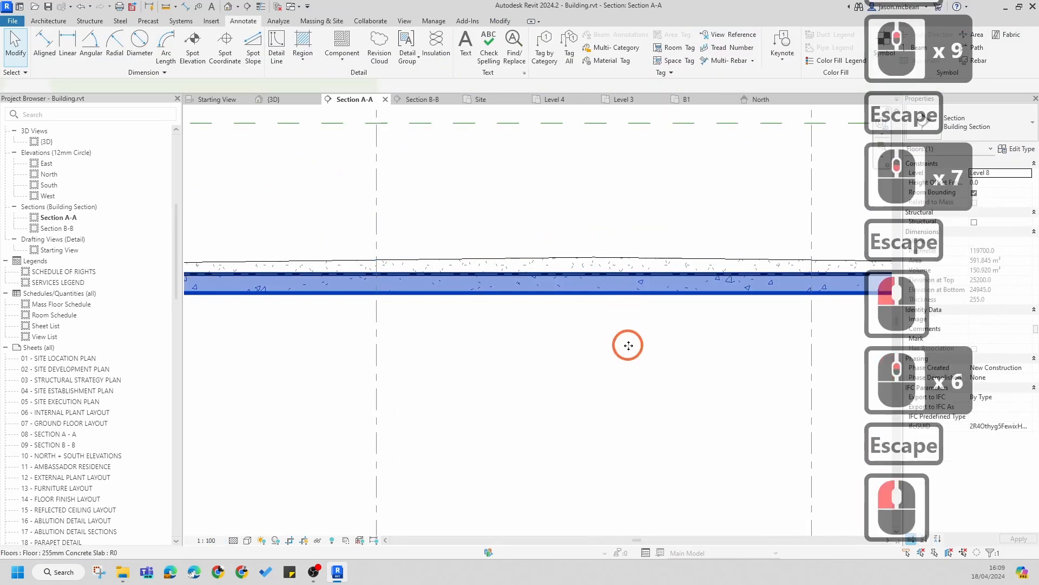
key("Escape")
scroll(633, 290, "down", 9)
middle_click_drag(608, 380, 550, 335)
middle_click_drag(691, 297, 549, 288)
middle_click_drag(679, 192, 661, 173)
scroll(589, 275, "down", 5)
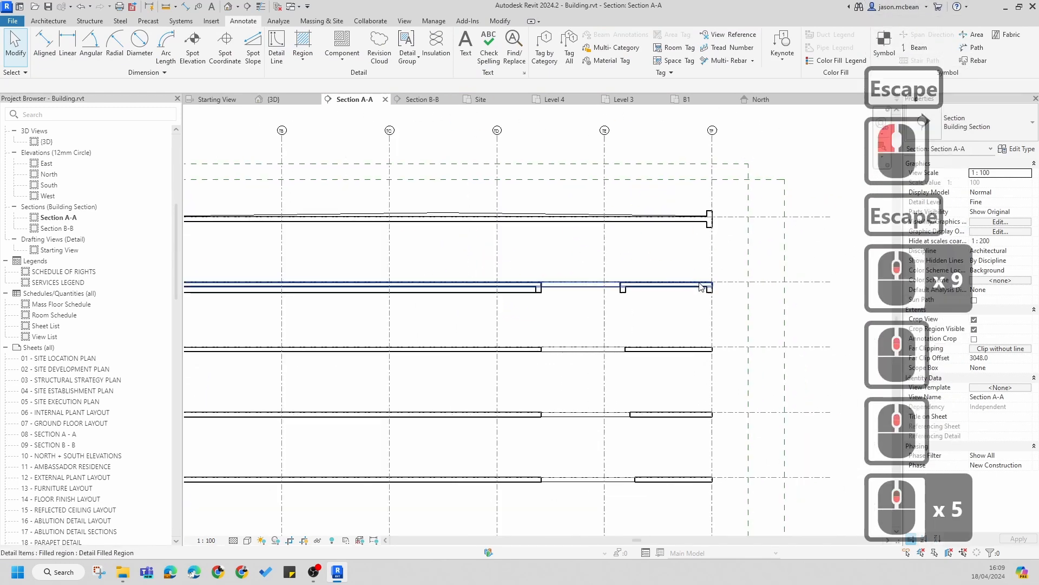
Step: Inspect the floor slabs and the plasterboard detail component under the Level 7 slab in Section A-A
key("Escape")
middle_click_drag(589, 275, 597, 270)
key("Escape")
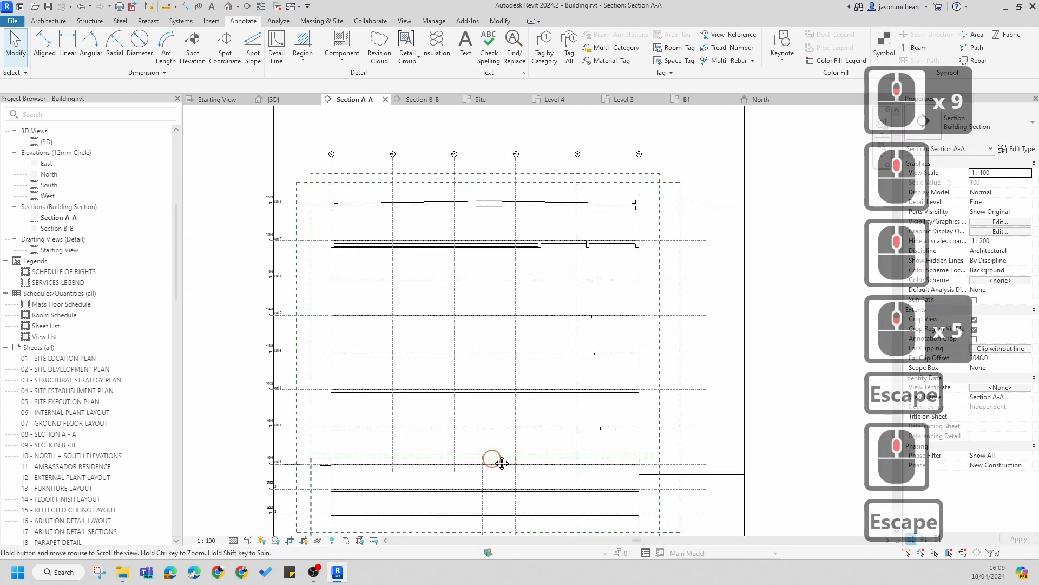
middle_click_drag(502, 462, 516, 319)
scroll(363, 352, "up", 6)
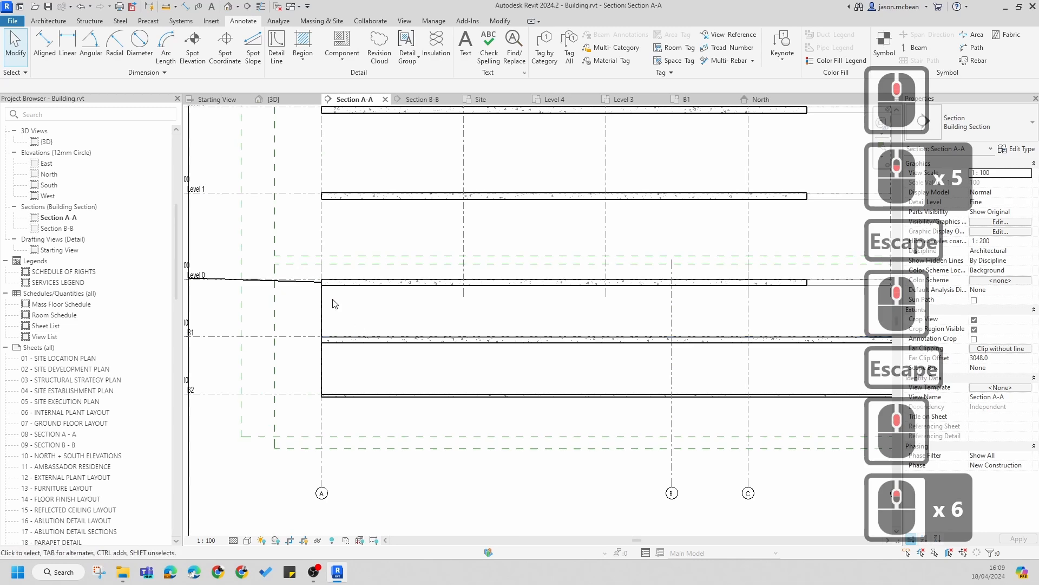
key("Escape")
scroll(290, 279, "up", 3)
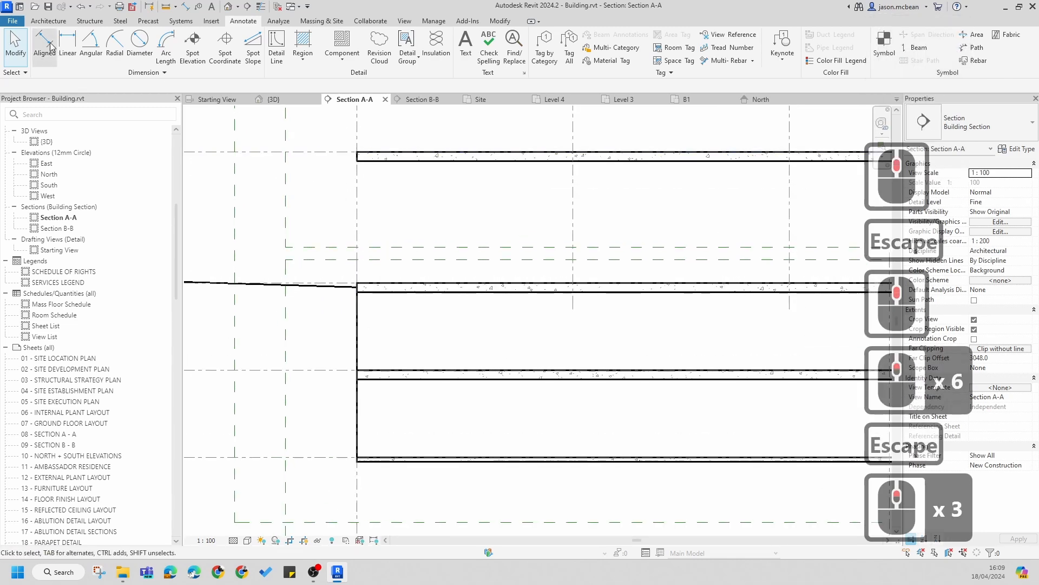
left_click(341, 59)
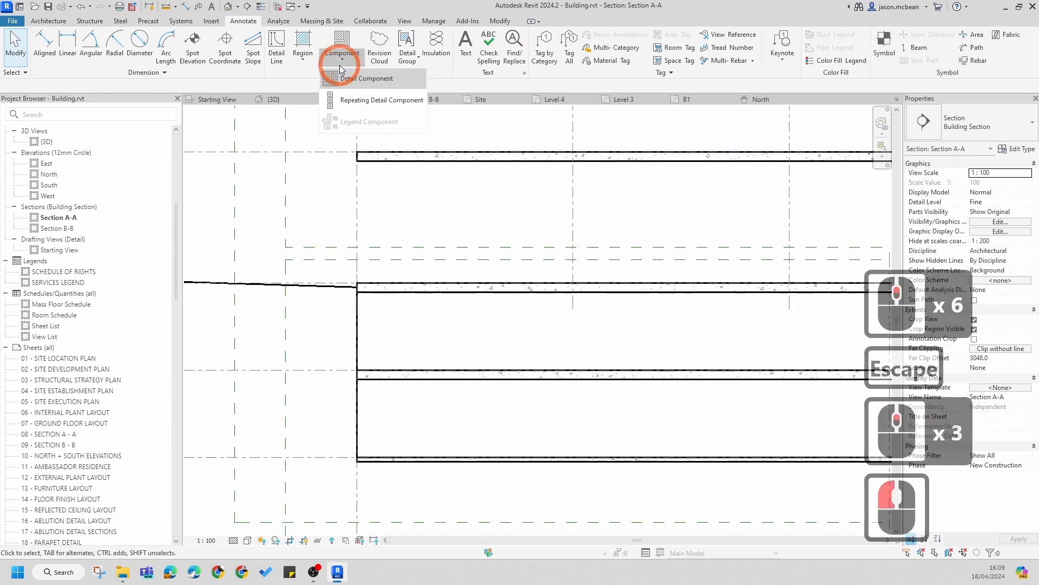
left_click(557, 332)
scroll(548, 406, "down", 7)
middle_click_drag(547, 406, 507, 326)
scroll(637, 299, "up", 6)
middle_click_drag(646, 283, 708, 182)
scroll(525, 273, "down", 4)
left_click(329, 281)
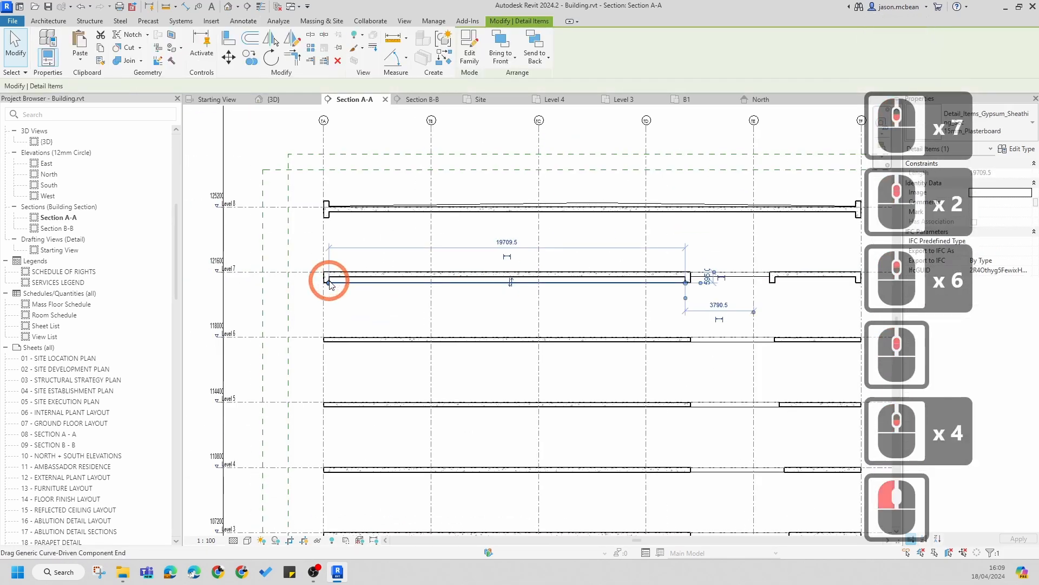
scroll(320, 303, "up", 3)
key("Escape")
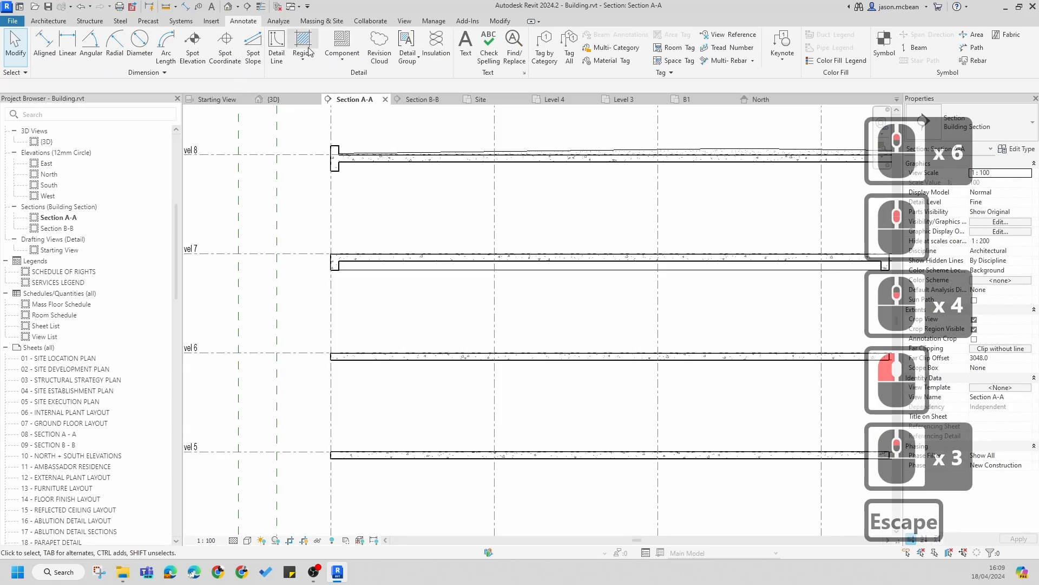
Step: Sketch a rectangular masking region between two floor slabs as a column
left_click(303, 60)
left_click(309, 106)
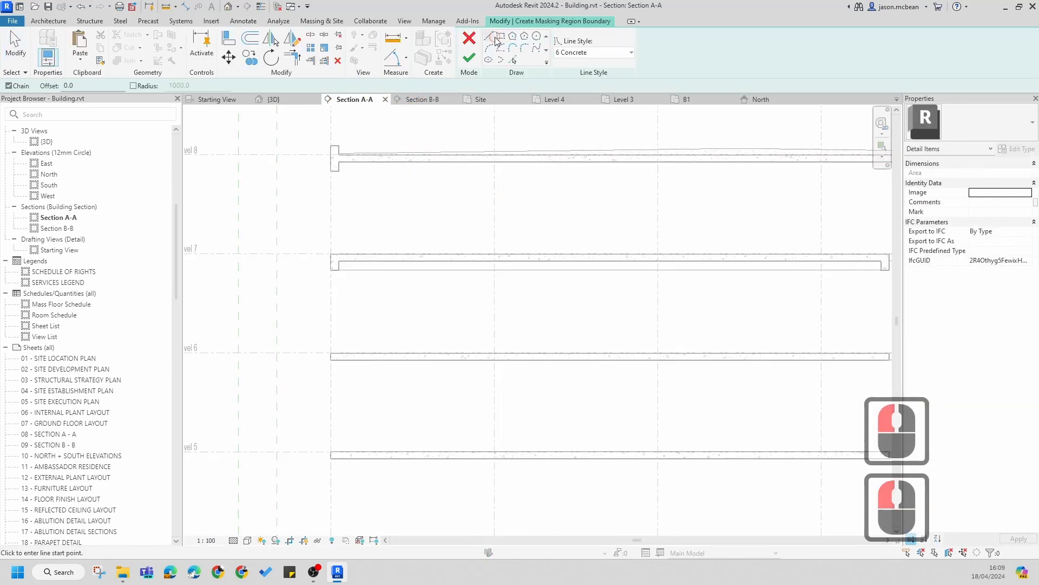
left_click(493, 38)
scroll(493, 302, "up", 5)
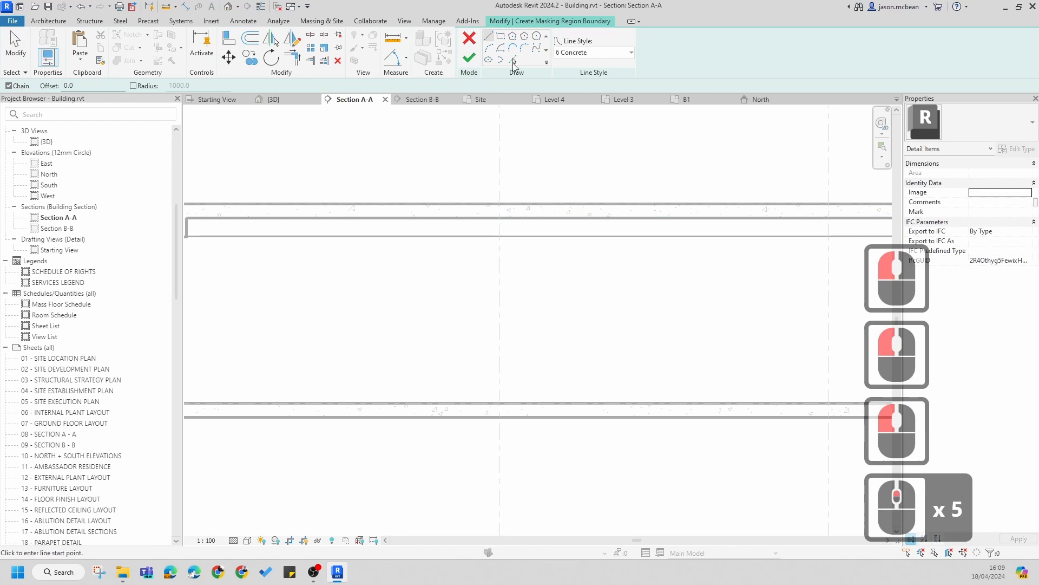
left_click(501, 36)
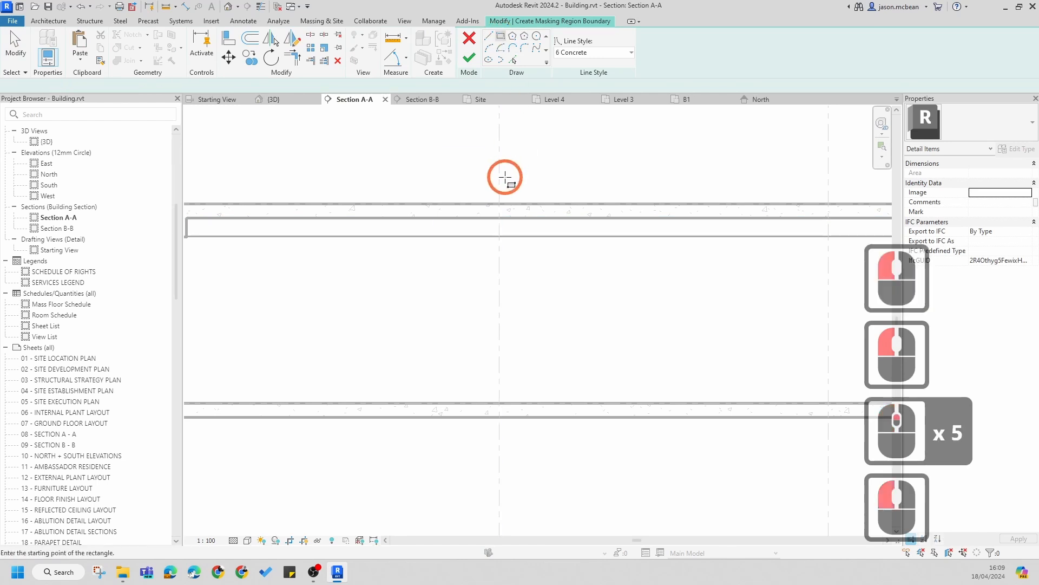
left_click(491, 218)
left_click(509, 404)
key("Escape")
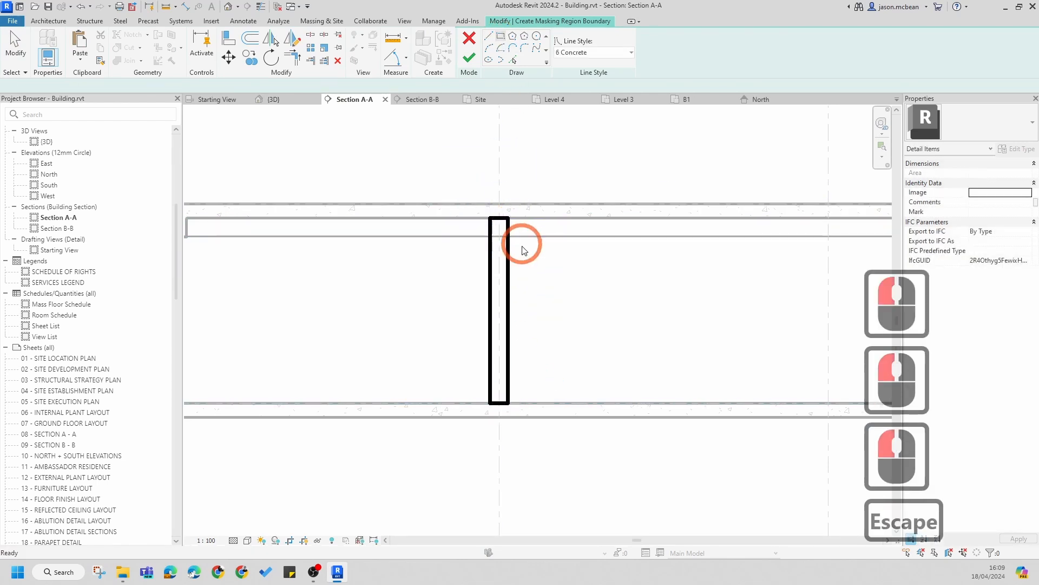
Step: Set the masking region's boundary line style to 3
key("Escape")
key("Escape")
left_click_drag(469, 328, 469, 328)
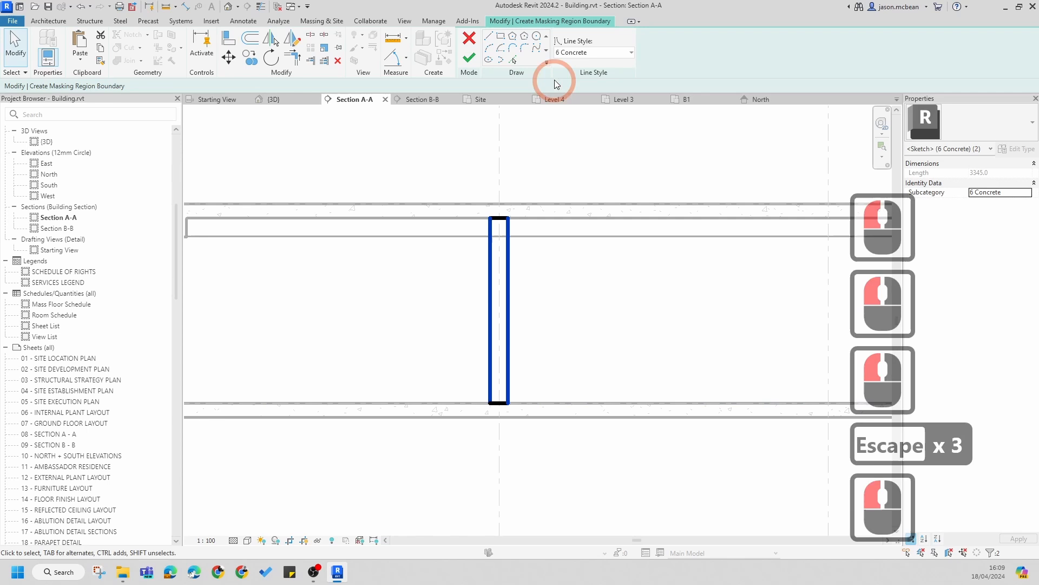
left_click(582, 53)
scroll(584, 102, "up", 4)
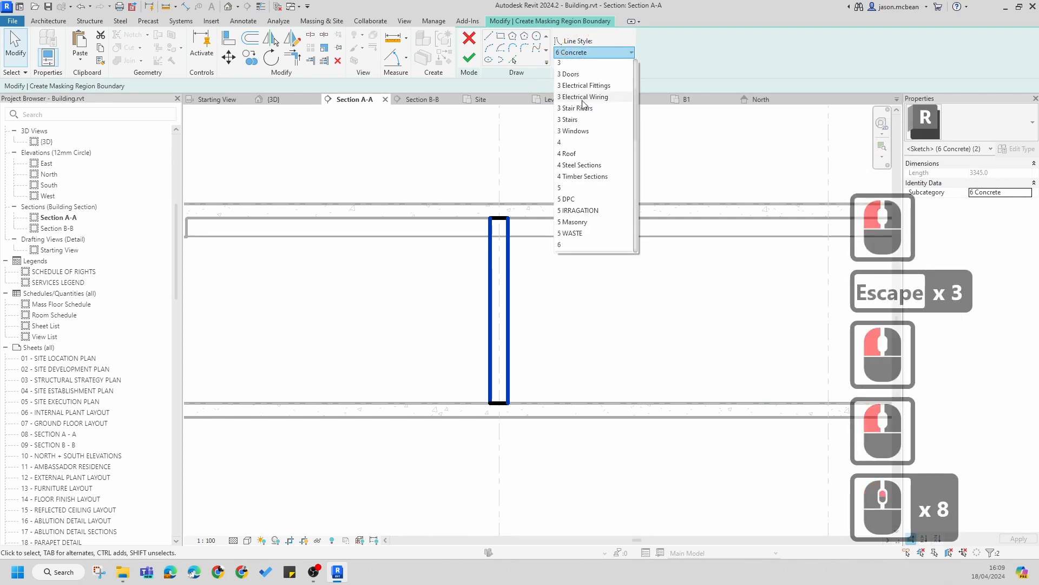
left_click(566, 63)
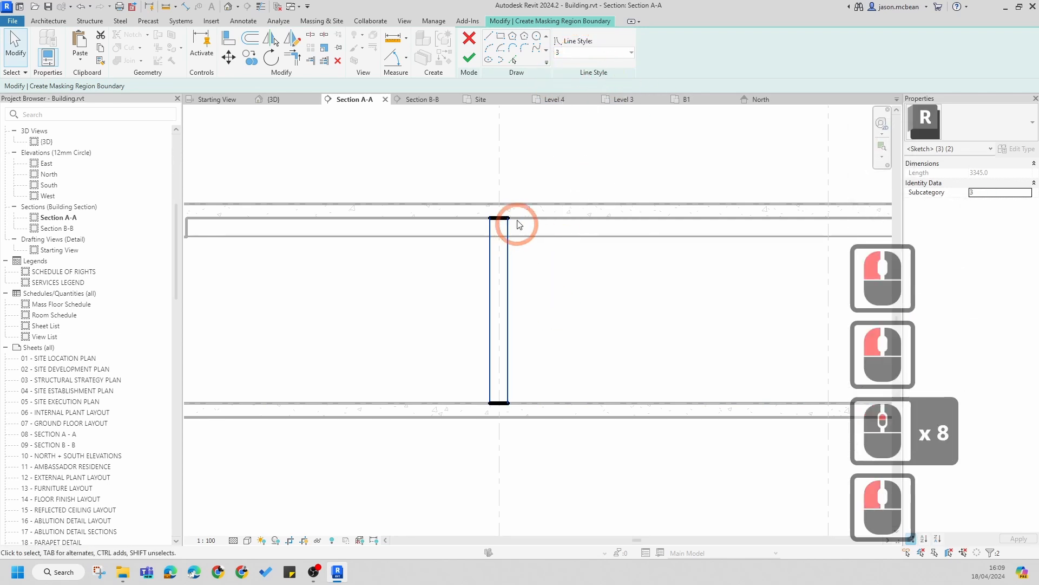
scroll(546, 237, "up", 3)
scroll(543, 234, "down", 6)
key("Escape")
scroll(574, 245, "up", 5)
key("Escape")
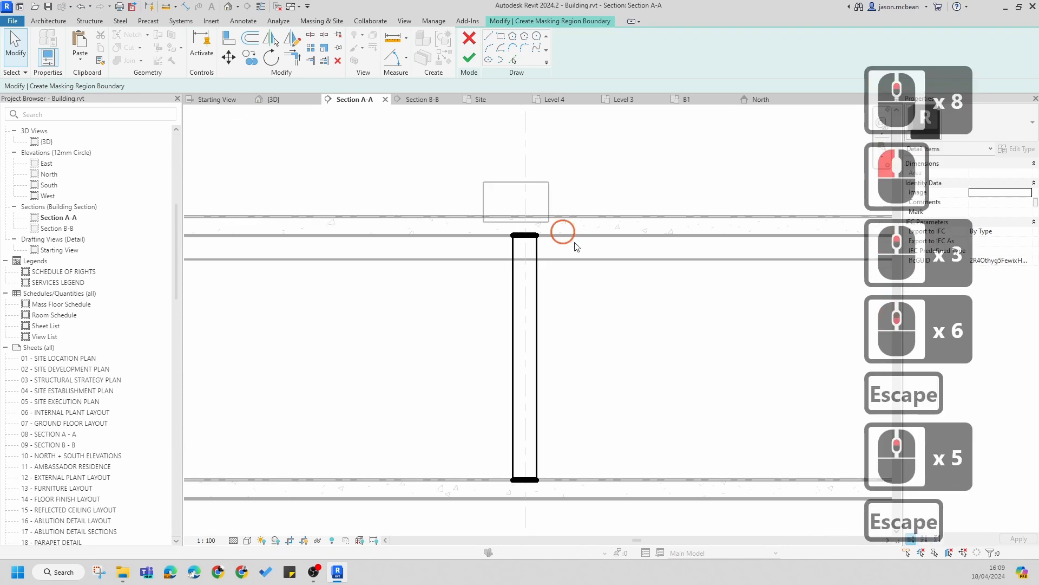
Step: Set the masking region column's width to 100 mm and finish the sketch
left_click(563, 232)
scroll(584, 228, "down", 4)
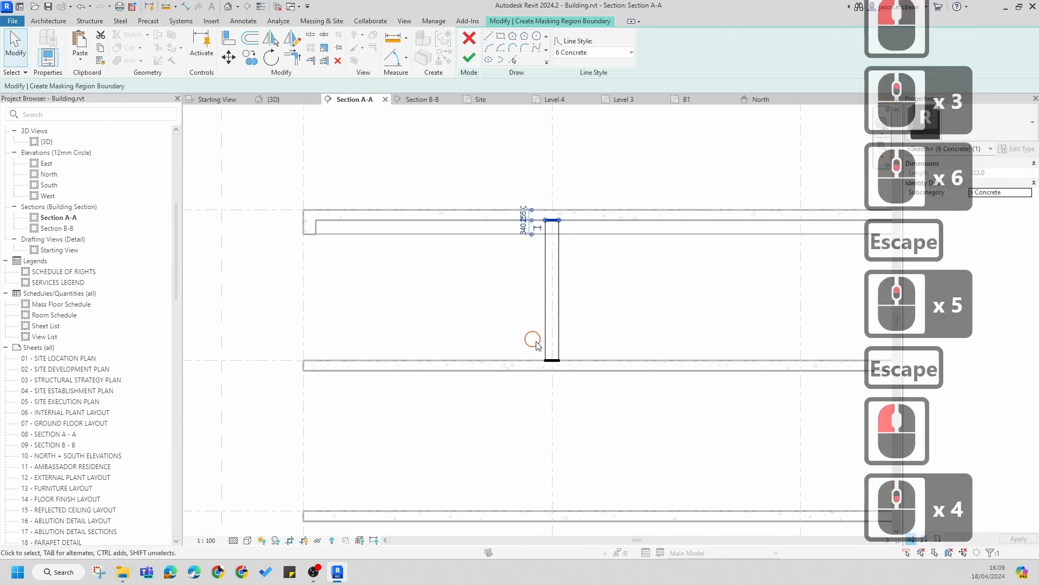
left_click(555, 360)
scroll(599, 317, "up", 2)
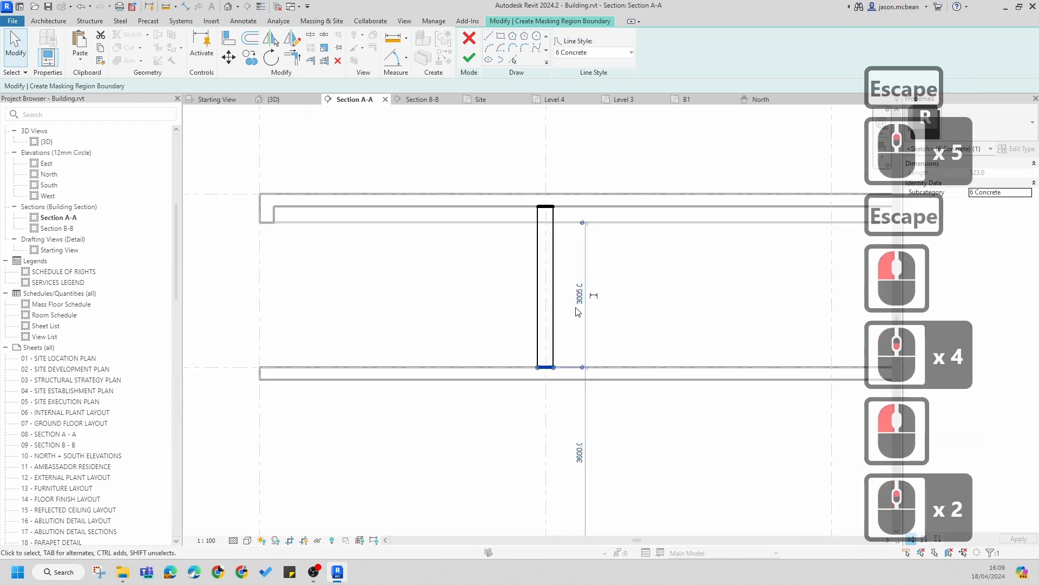
key("Escape")
key("Escape")
scroll(543, 281, "up", 1)
left_click(527, 262)
scroll(546, 422, "up", 9)
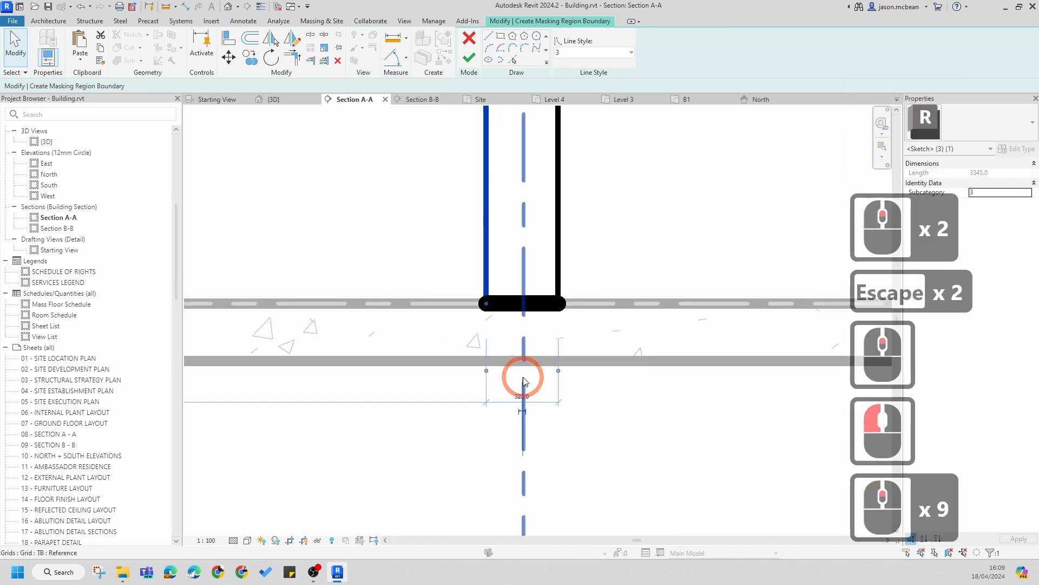
left_click(524, 379)
type("100")
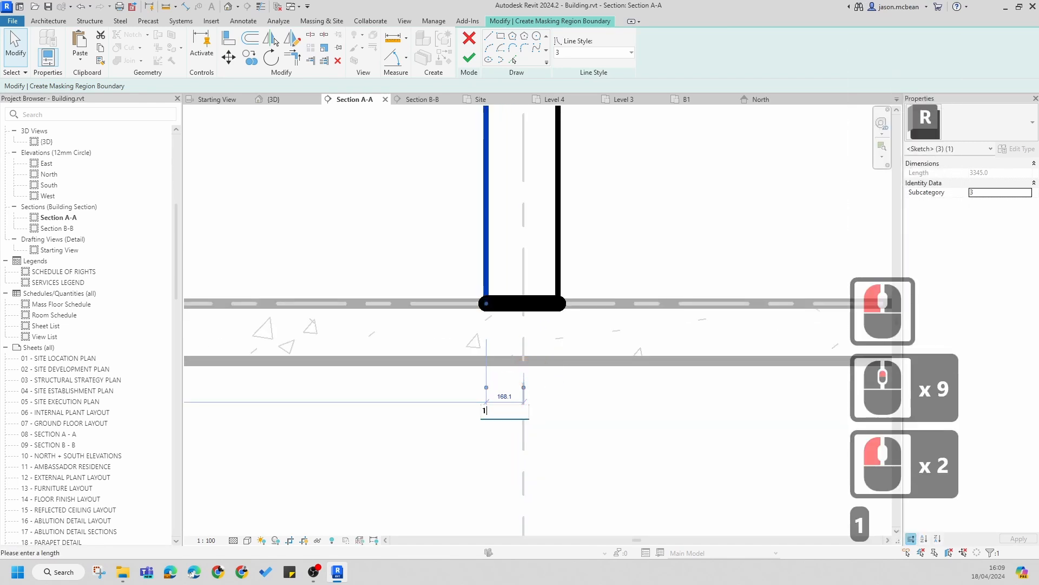
key("Escape")
key("Escape")
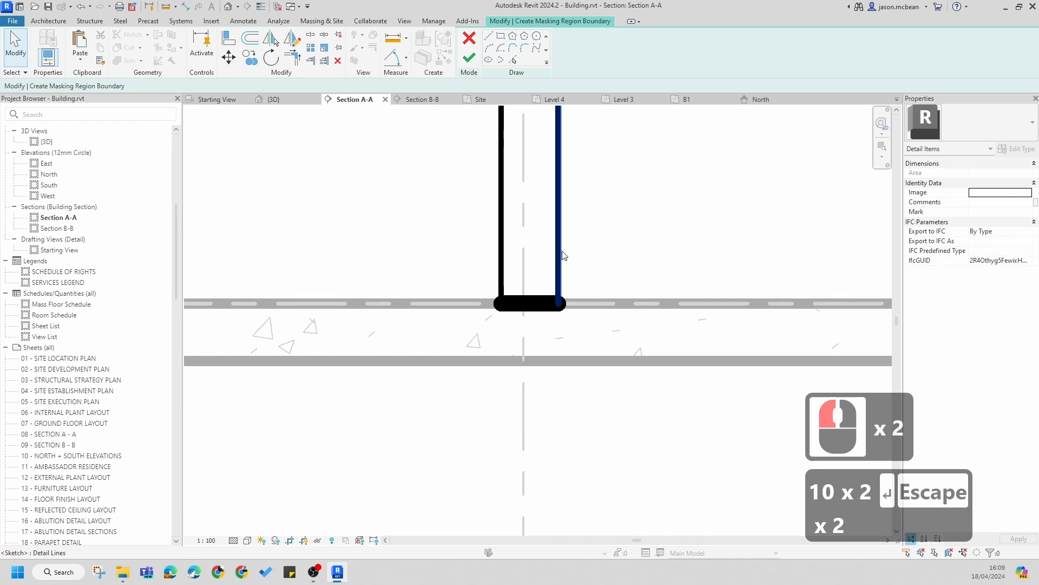
left_click(560, 286)
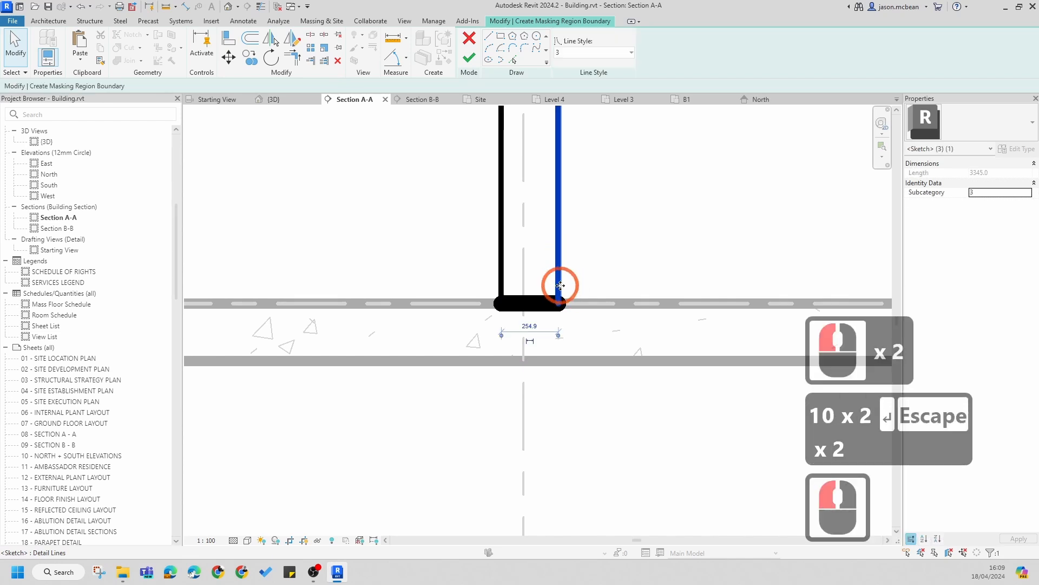
left_click(528, 345)
left_click(543, 329)
type("100")
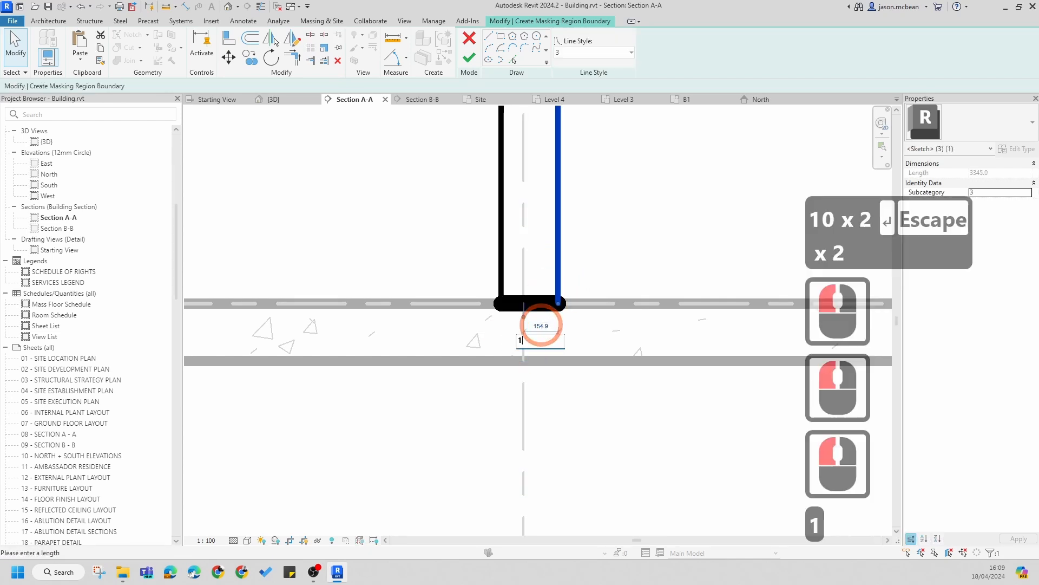
key("Return")
key("Escape")
key("Escape")
scroll(588, 403, "down", 7)
scroll(590, 352, "down", 6)
scroll(564, 258, "up", 4)
key("Escape")
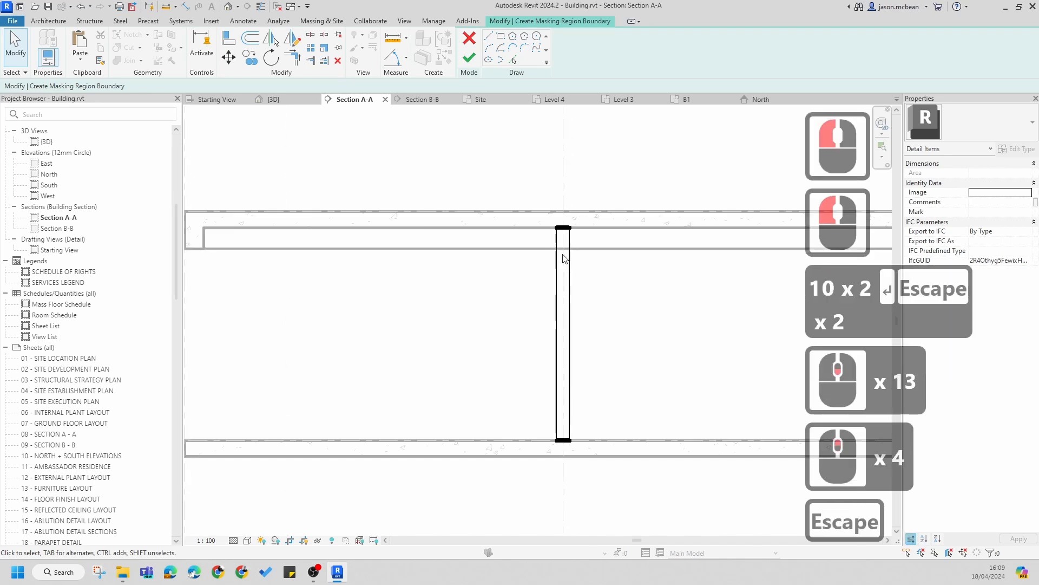
left_click(469, 58)
key("Escape")
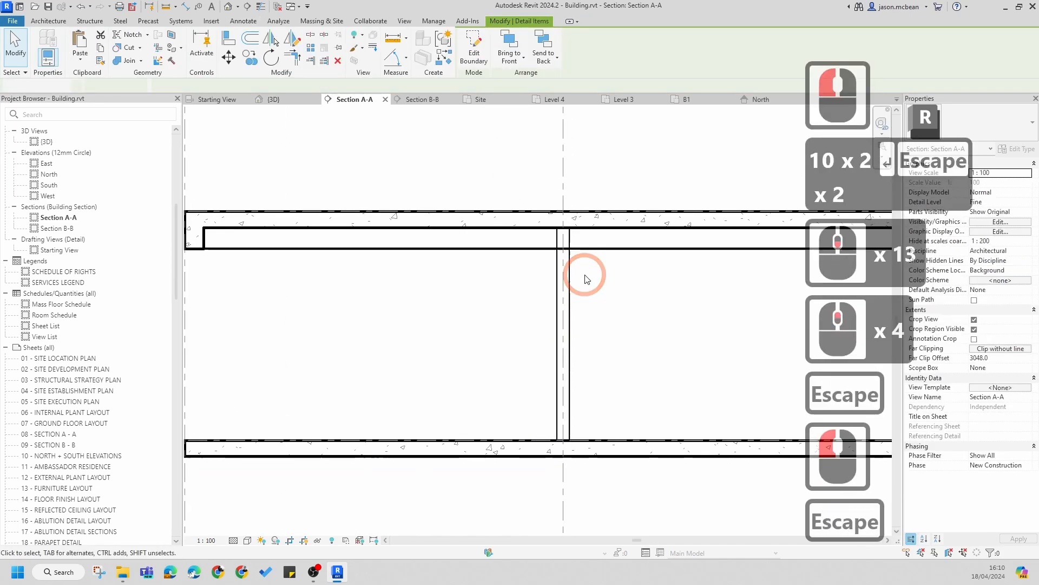
Step: Bring the masking region column to the front
scroll(575, 257, "up", 14)
scroll(577, 269, "down", 6)
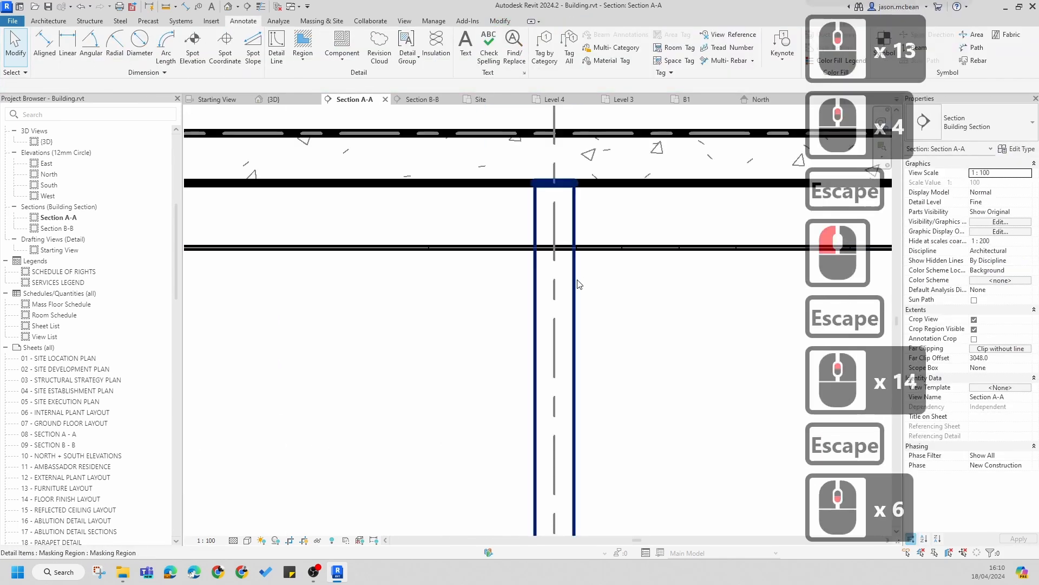
left_click(578, 278)
left_click(550, 63)
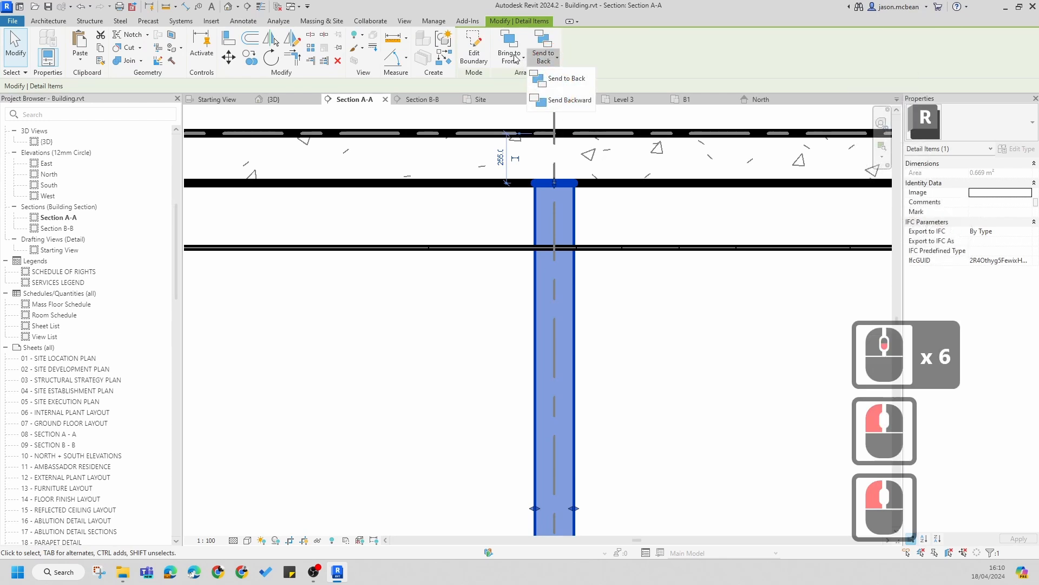
left_click(512, 54)
left_click(592, 226)
left_click(644, 323)
key("Escape")
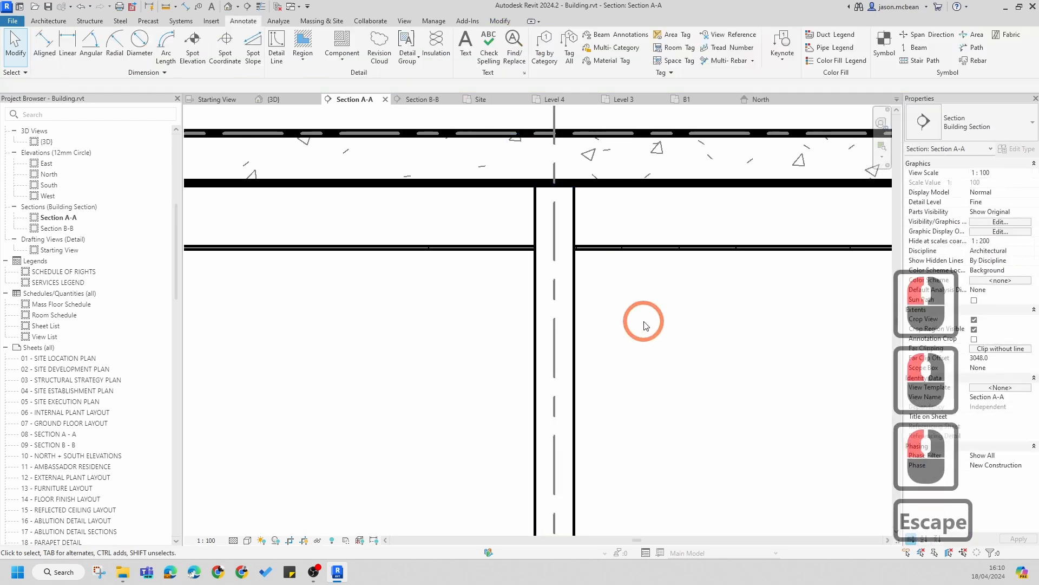
Step: Bring the plasterboard component forward in the draw order
left_click(628, 248)
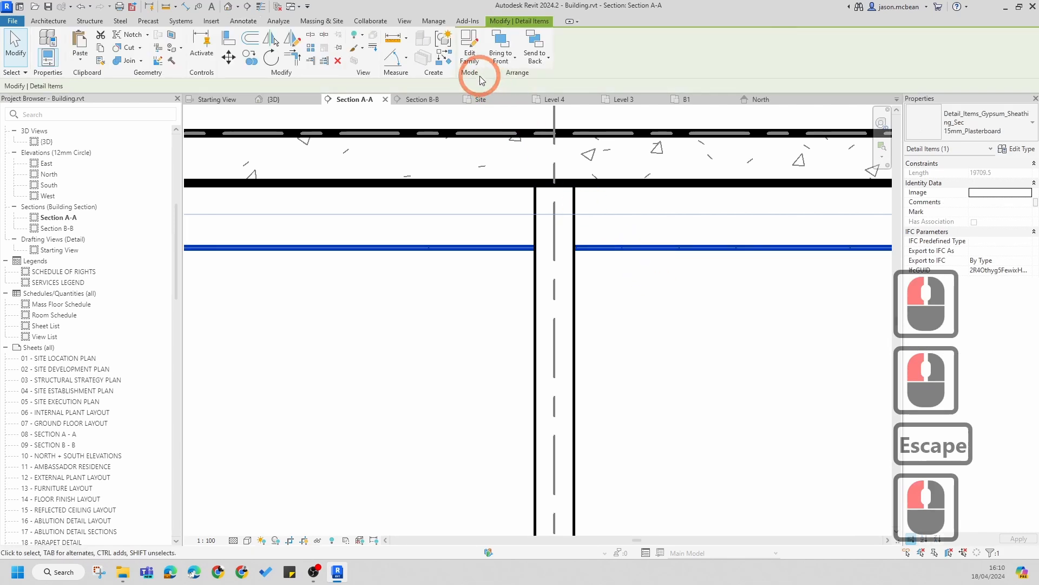
left_click(497, 65)
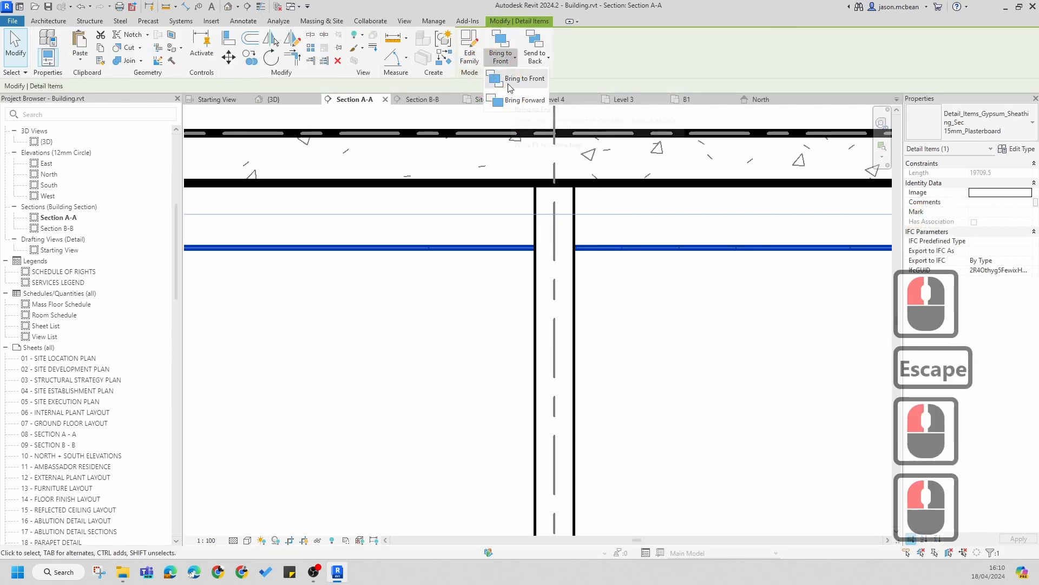
left_click(512, 99)
key("Escape")
Step: Inspect the column masking region where it meets the floor slabs
scroll(626, 301, "down", 7)
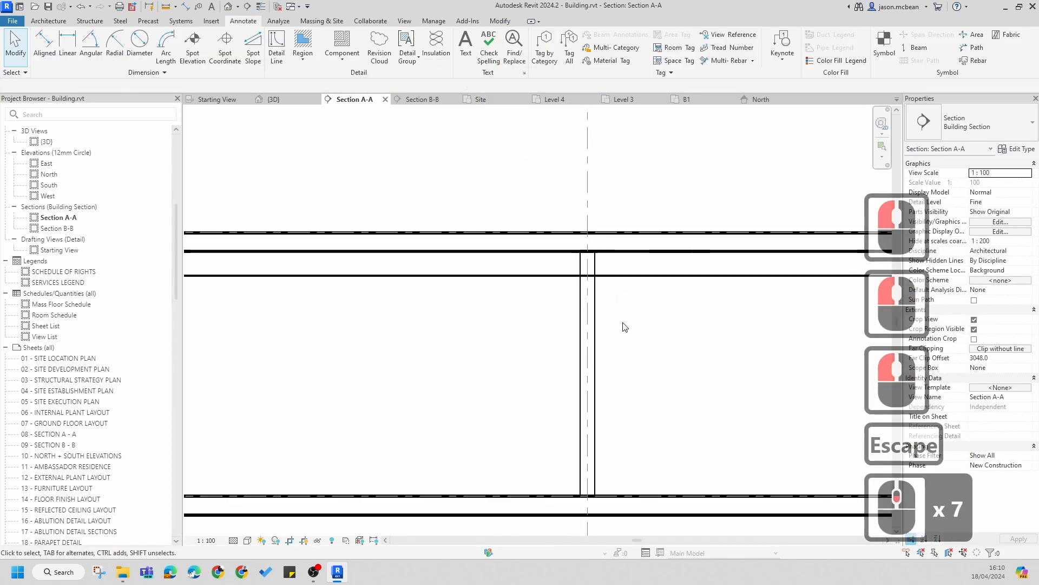
middle_click_drag(622, 325, 522, 295)
key("Escape")
left_click(513, 304)
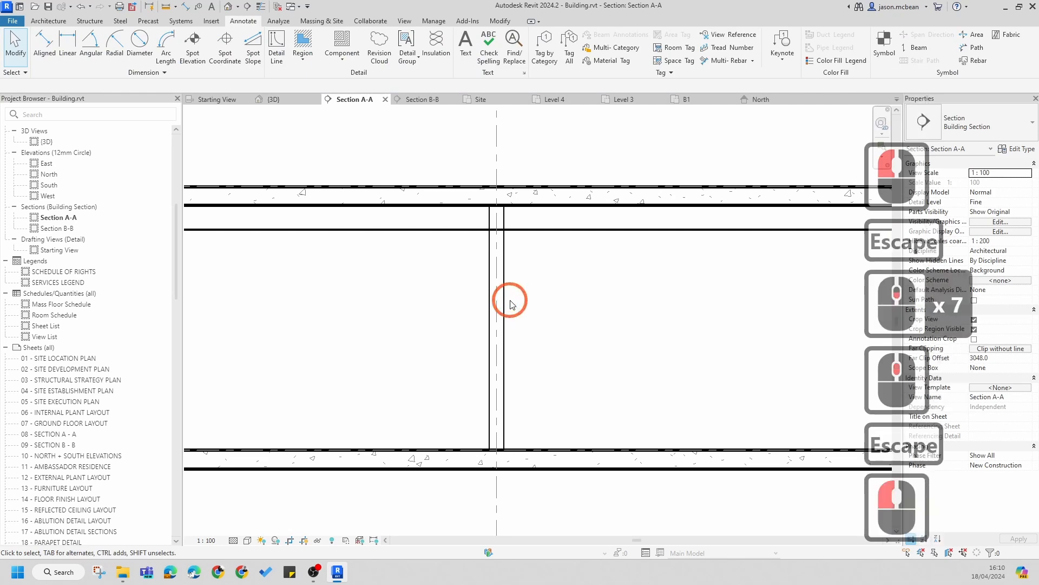
scroll(514, 287, "down", 5)
scroll(522, 267, "up", 6)
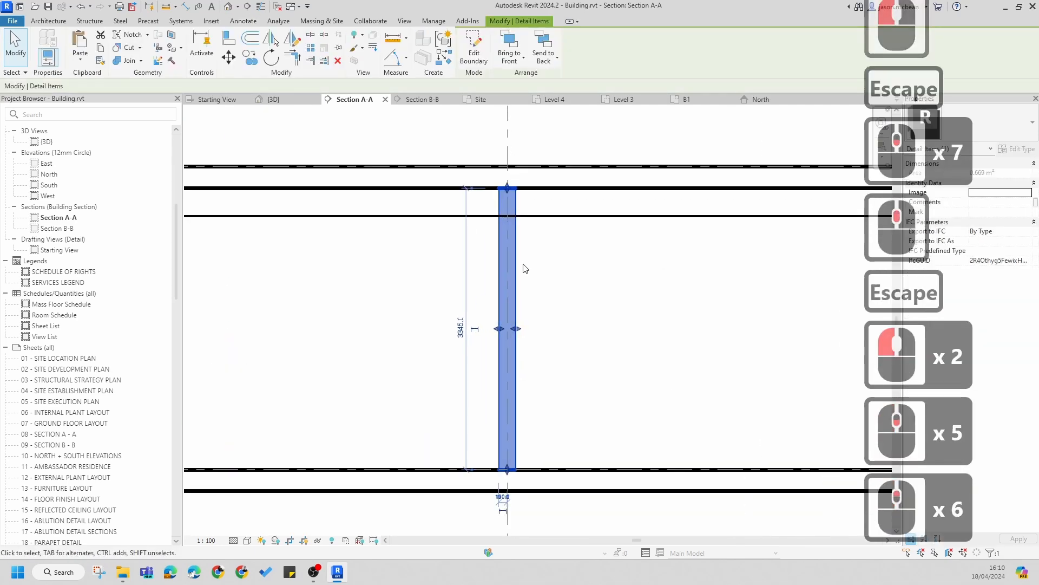
scroll(545, 289, "down", 6)
scroll(545, 285, "up", 5)
scroll(512, 254, "down", 2)
key("Escape")
Step: Group the column masking region as a detail group named TIMBER CLOUMN 01
middle_click_drag(545, 271, 521, 288)
scroll(520, 293, "down", 5)
key("Escape")
scroll(519, 305, "down", 1)
left_click(508, 298)
scroll(522, 276, "up", 7)
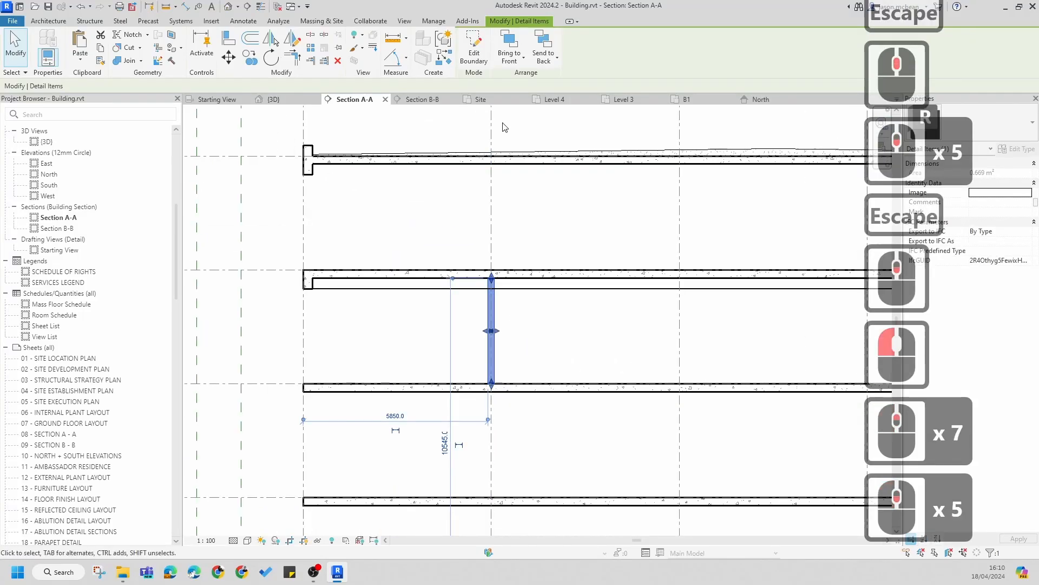
left_click(441, 41)
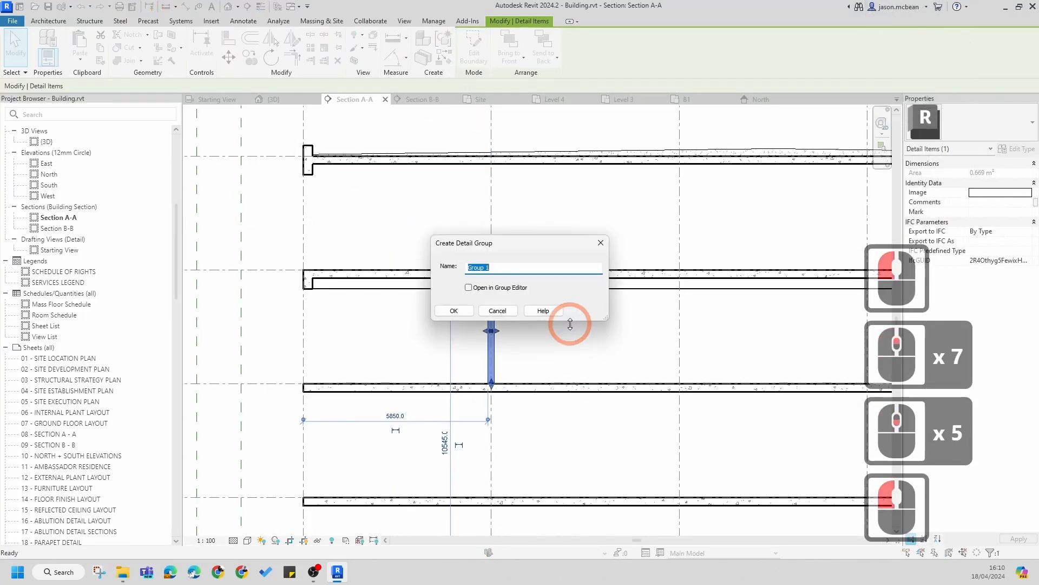
type("TIMBER")
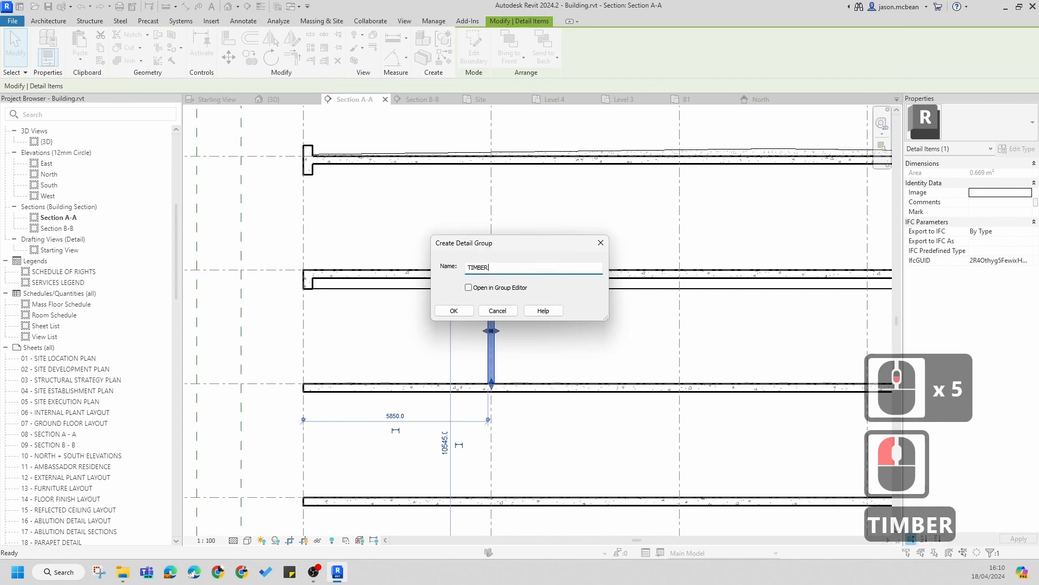
type(" C")
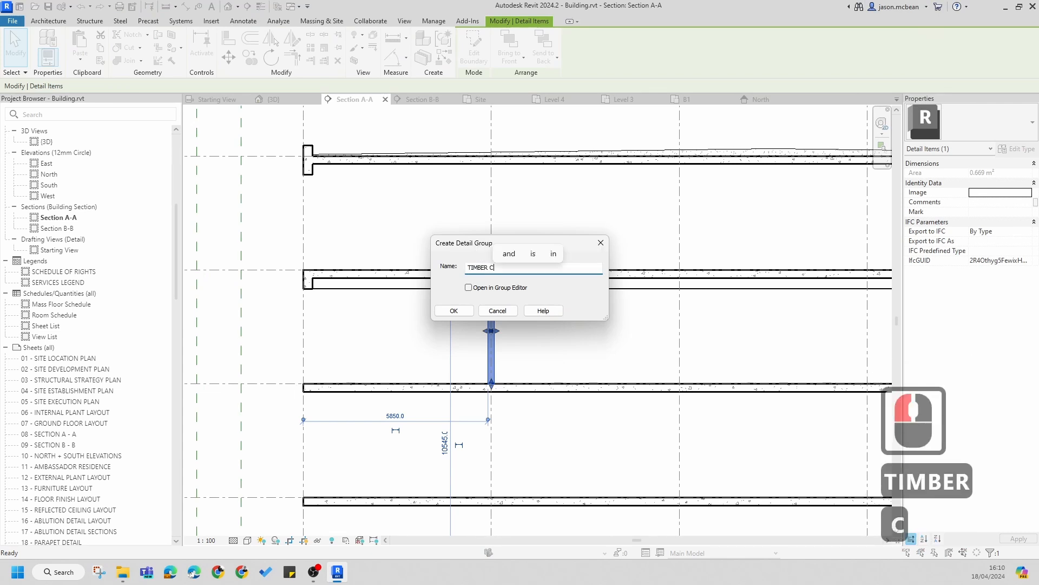
type("LOUMN")
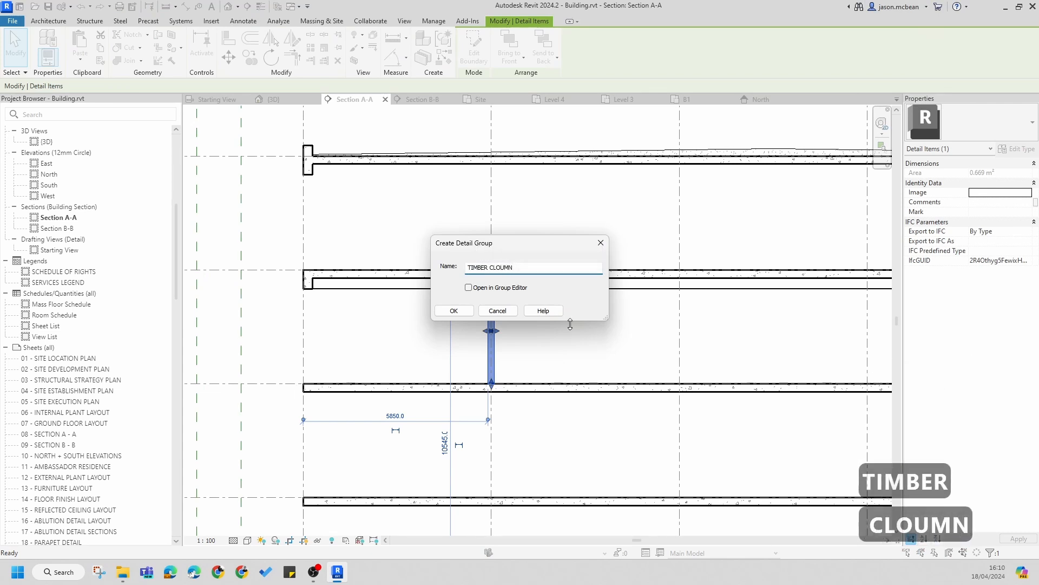
type(" 1")
key("BackSpace")
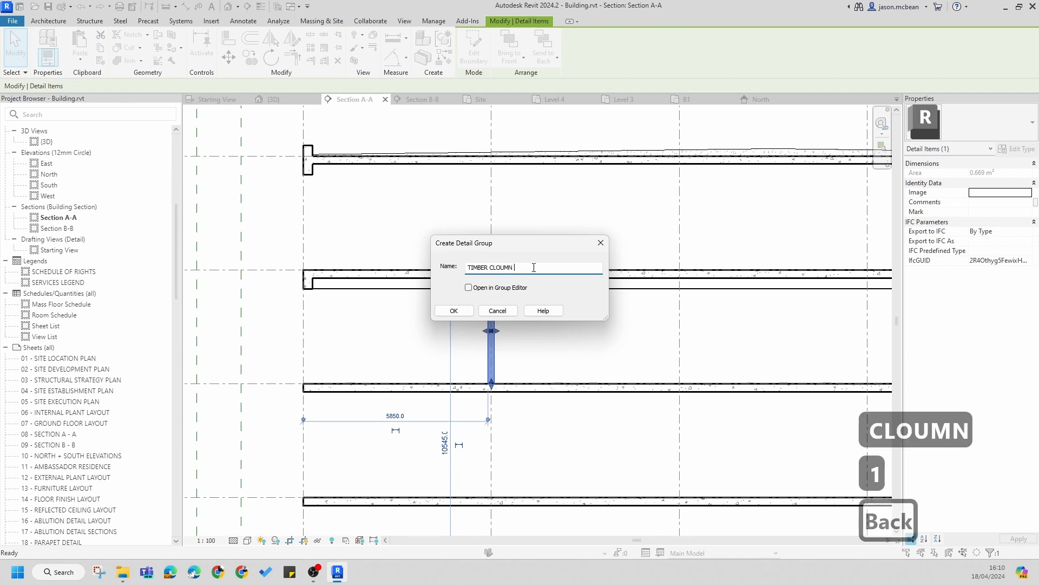
left_click(463, 313)
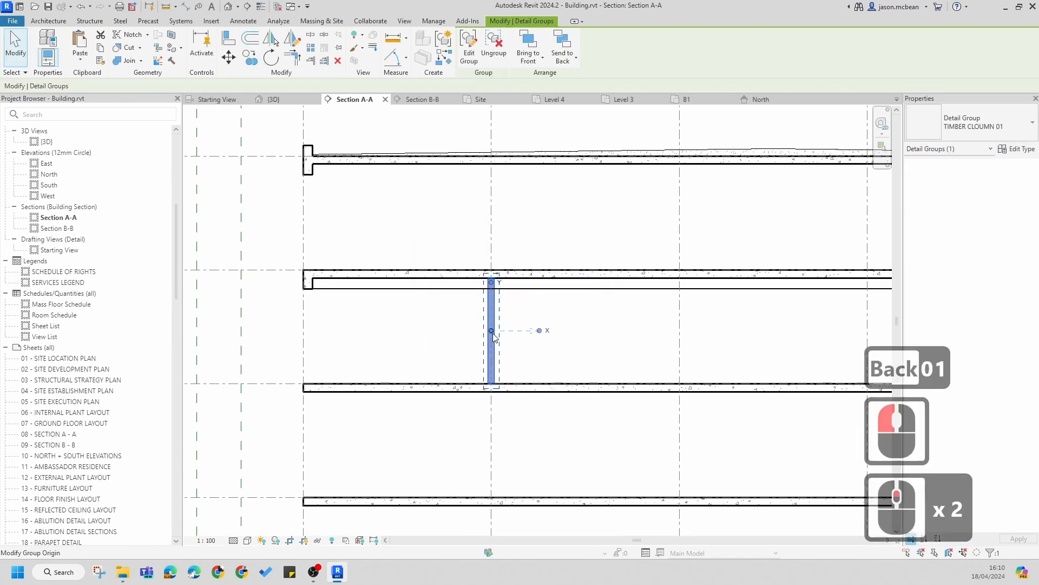
Step: Copy the TIMBER CLOUMN 01 group to the neighbouring grid intersections on Level 6, placing multiple copies
scroll(491, 326, "up", 4)
left_click_drag(492, 333, 497, 449)
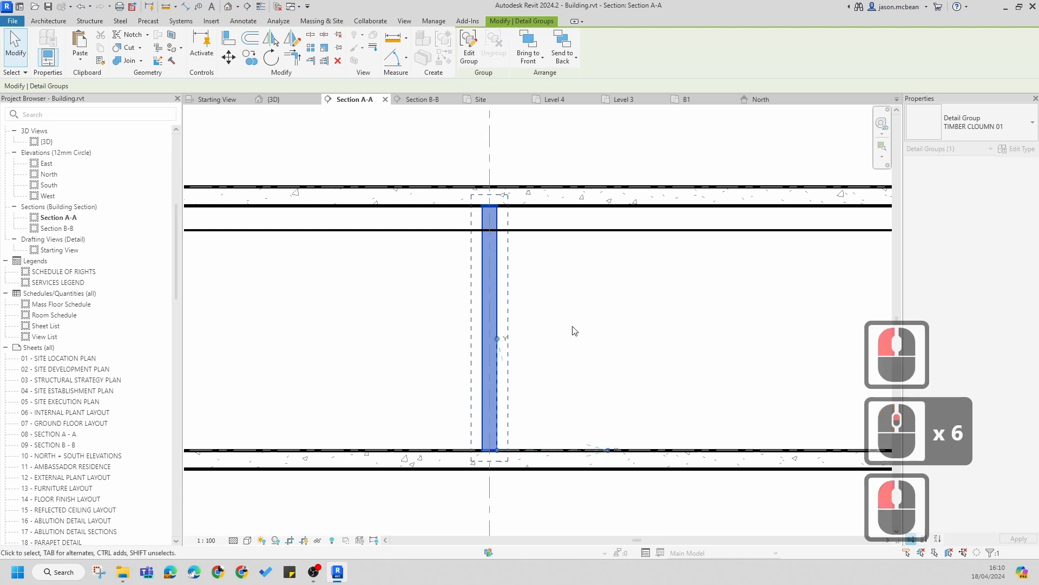
scroll(433, 292, "down", 11)
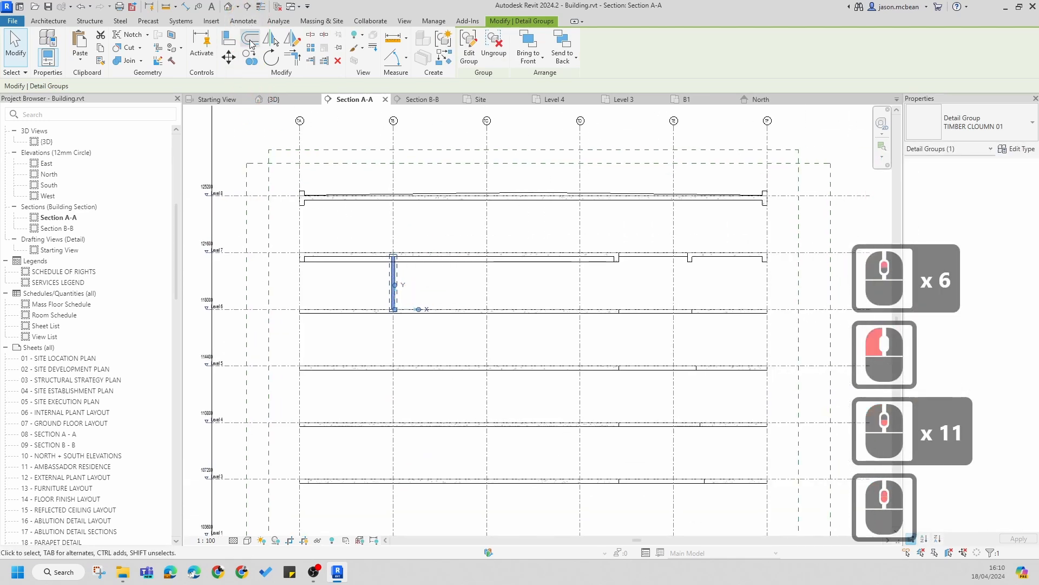
left_click(250, 57)
scroll(394, 310, "up", 12)
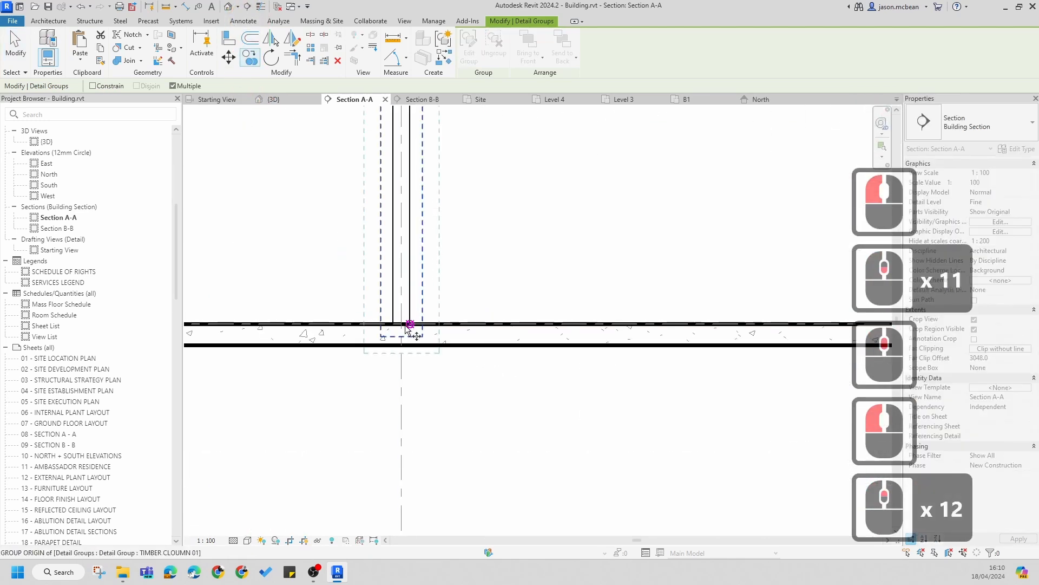
left_click(401, 325)
scroll(374, 316, "down", 6)
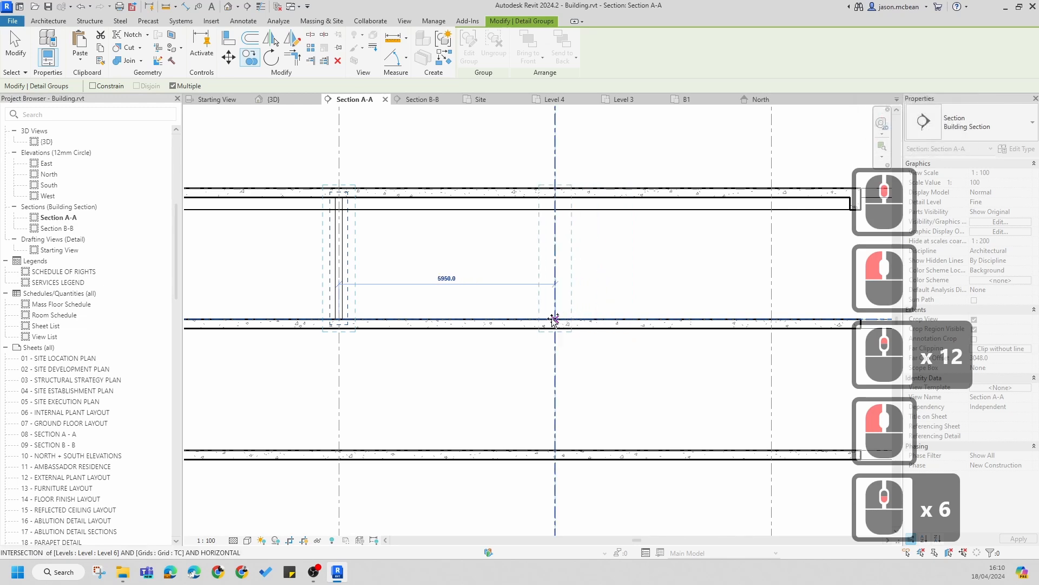
left_click(572, 323)
scroll(754, 309, "down", 5)
scroll(714, 308, "up", 5)
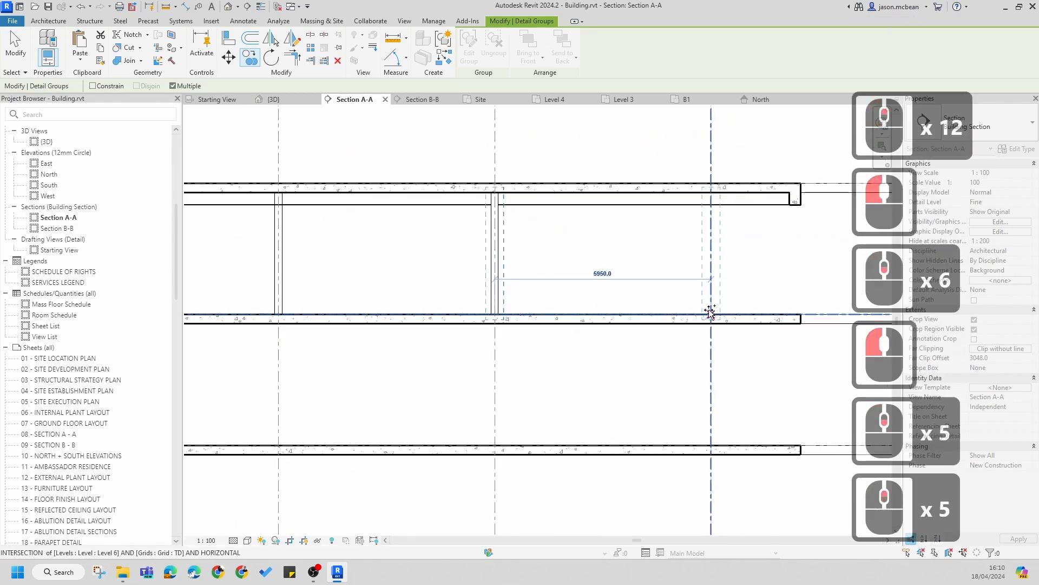
left_click(707, 308)
scroll(614, 262, "down", 5)
scroll(614, 262, "up", 5)
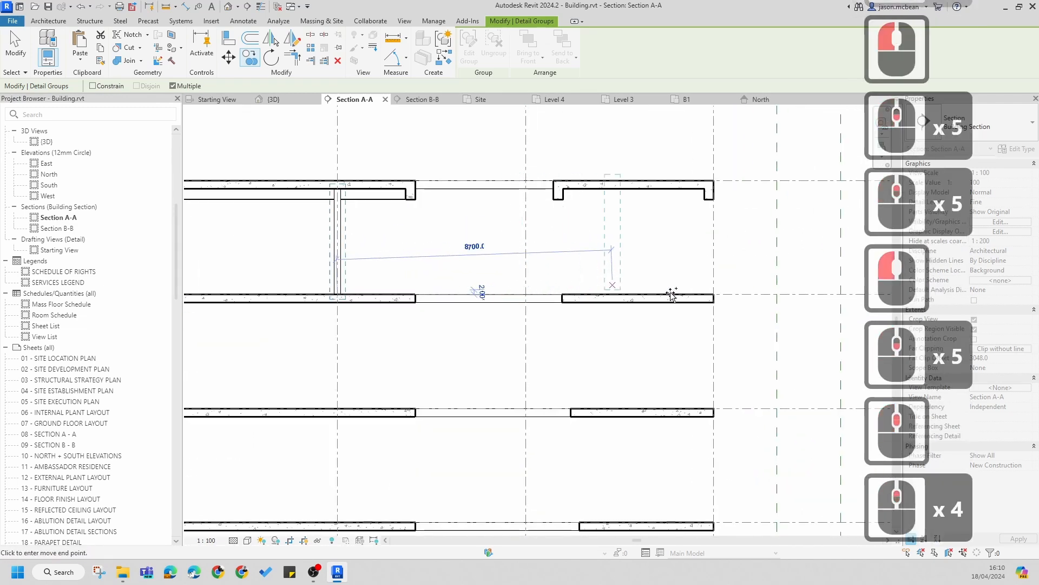
scroll(698, 285, "down", 6)
key("Escape")
key("Escape")
Step: Inspect the plasterboard strip under the Level 7 slab across the copied timber columns
scroll(325, 260, "up", 12)
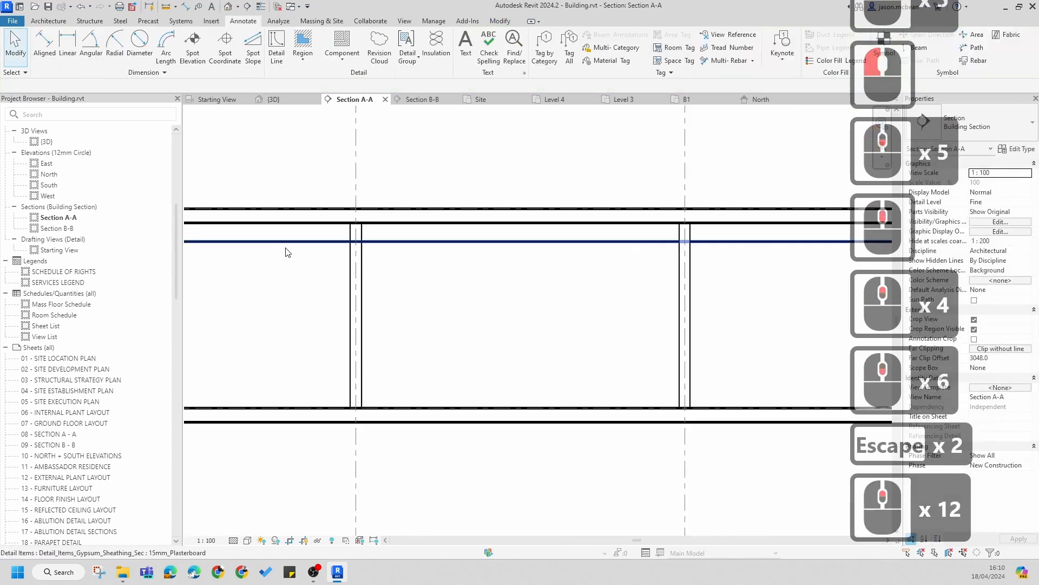
scroll(453, 279, "down", 1)
key("Escape")
scroll(396, 269, "up", 4)
scroll(547, 320, "down", 7)
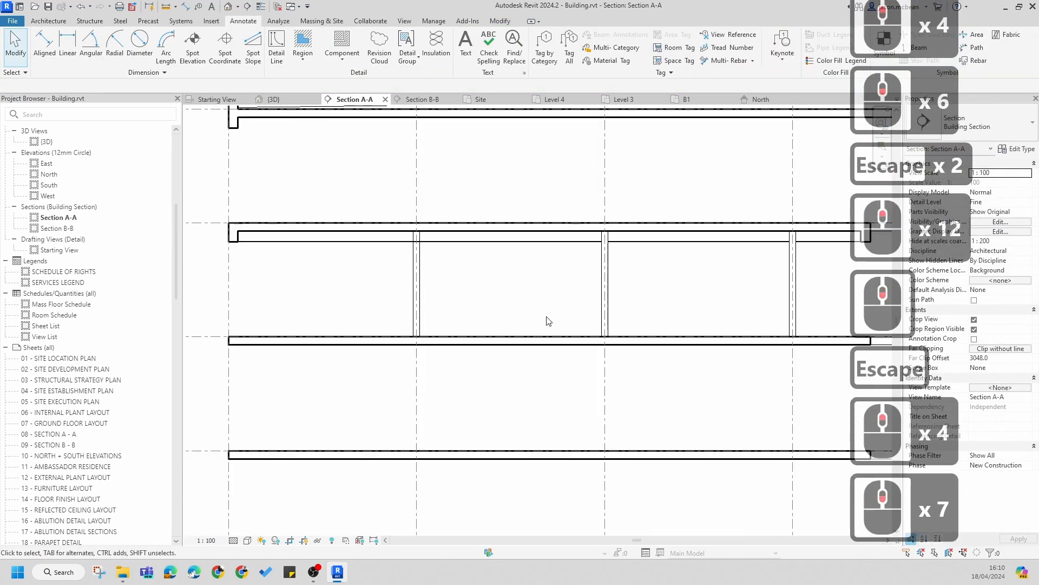
key("Escape")
left_click(608, 292)
middle_click_drag(733, 255, 621, 269)
key("Escape")
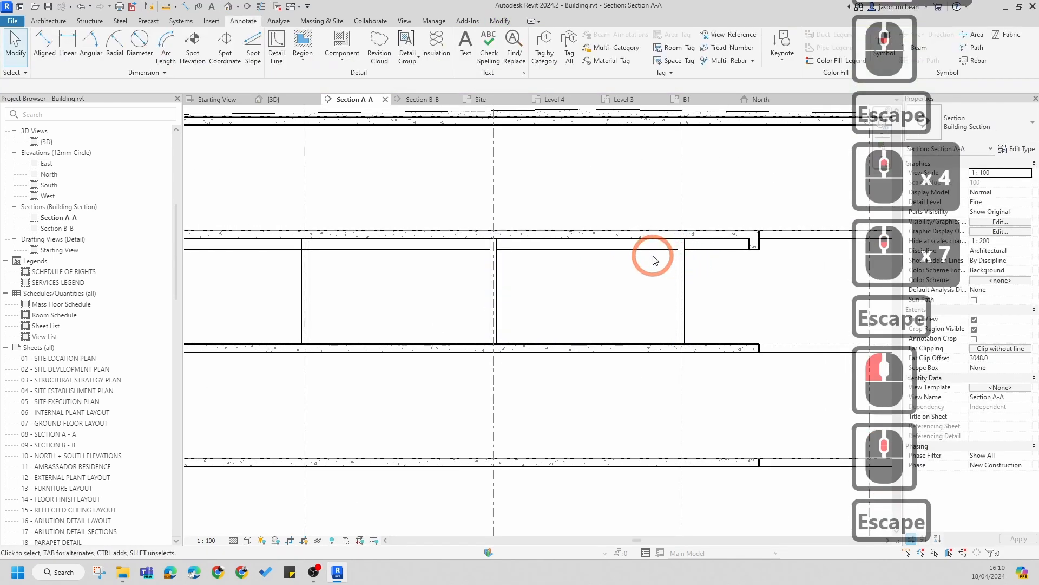
left_click(645, 254)
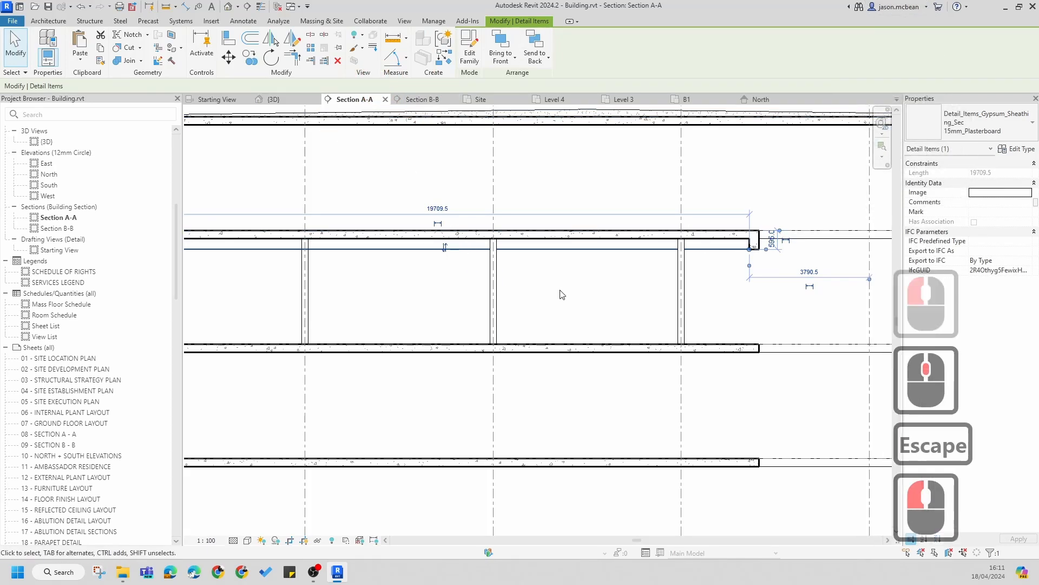
scroll(559, 293, "down", 5)
scroll(325, 275, "up", 12)
key("Escape")
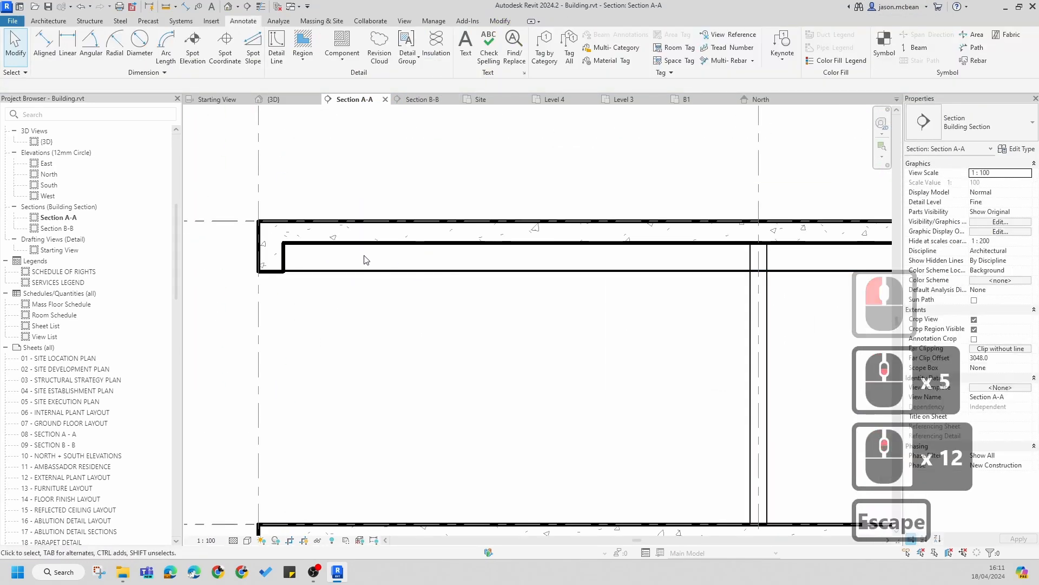
scroll(341, 262, "down", 6)
key("Escape")
middle_click(399, 271)
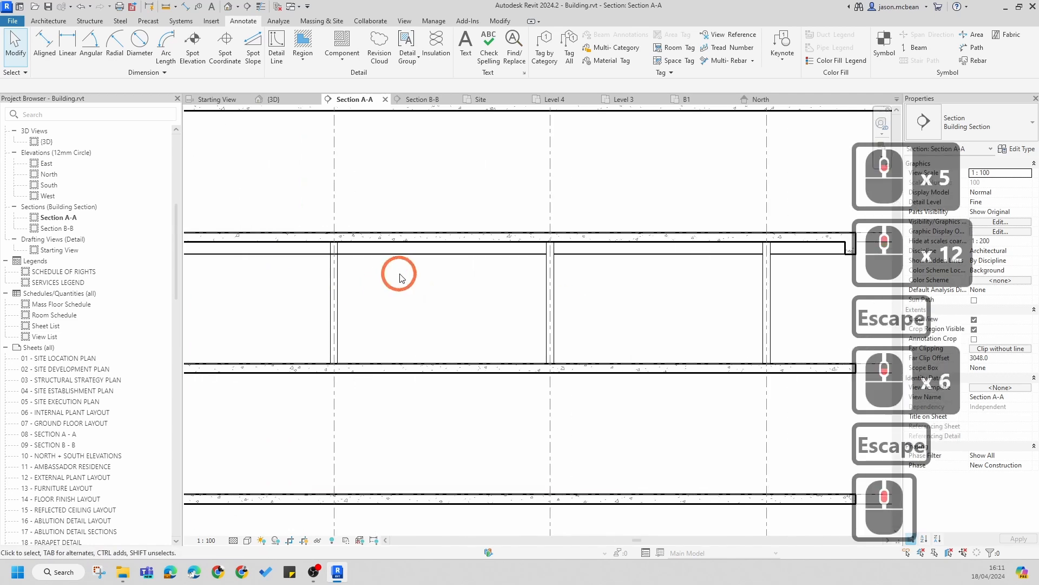
key("Escape")
Step: Try to bring the 15mm plasterboard strip to the front of the draw order
left_click(486, 230)
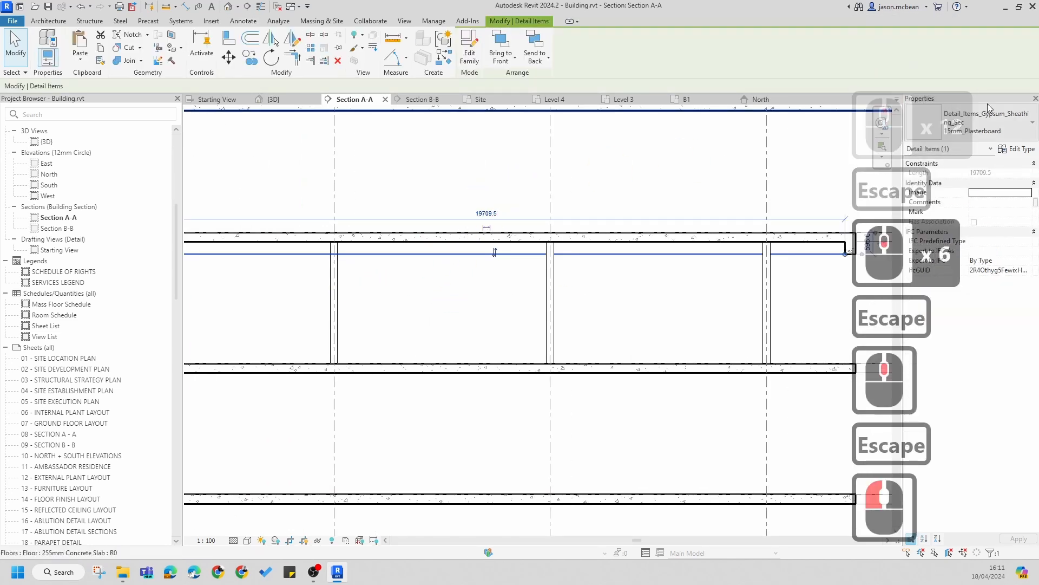
left_click(500, 58)
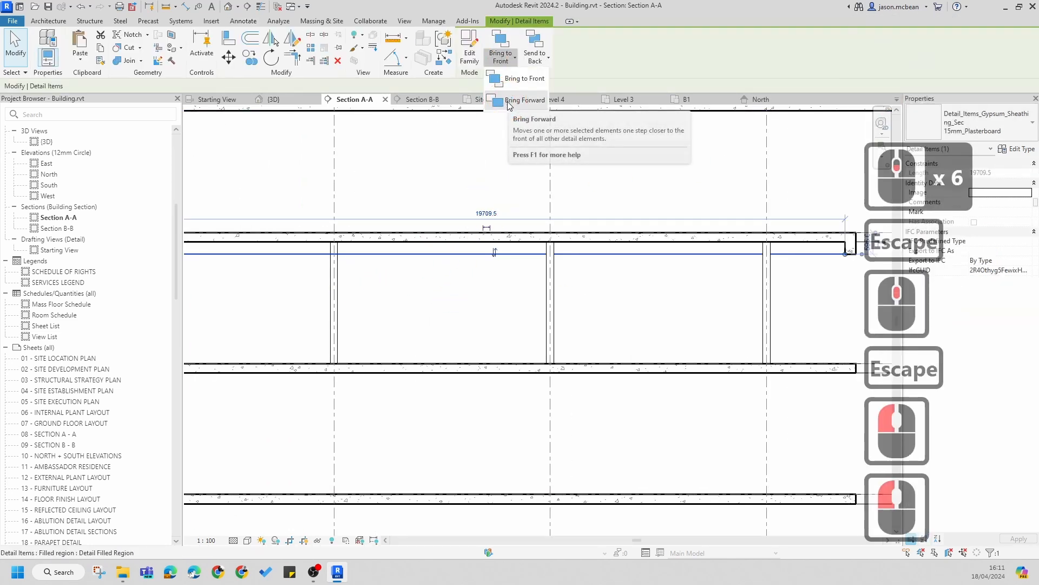
left_click(550, 235)
key("Escape")
left_click(701, 253)
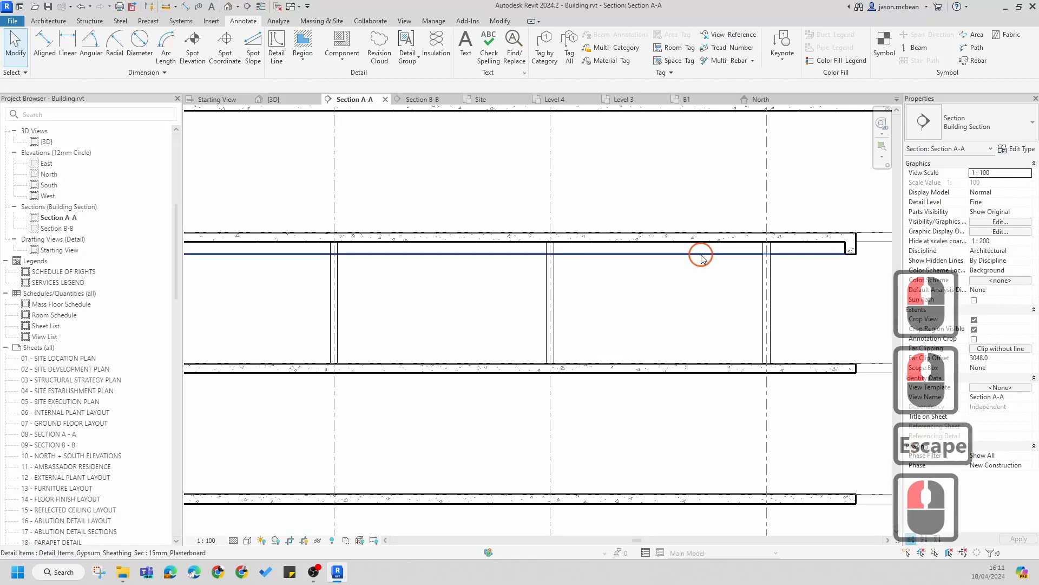
left_click(502, 62)
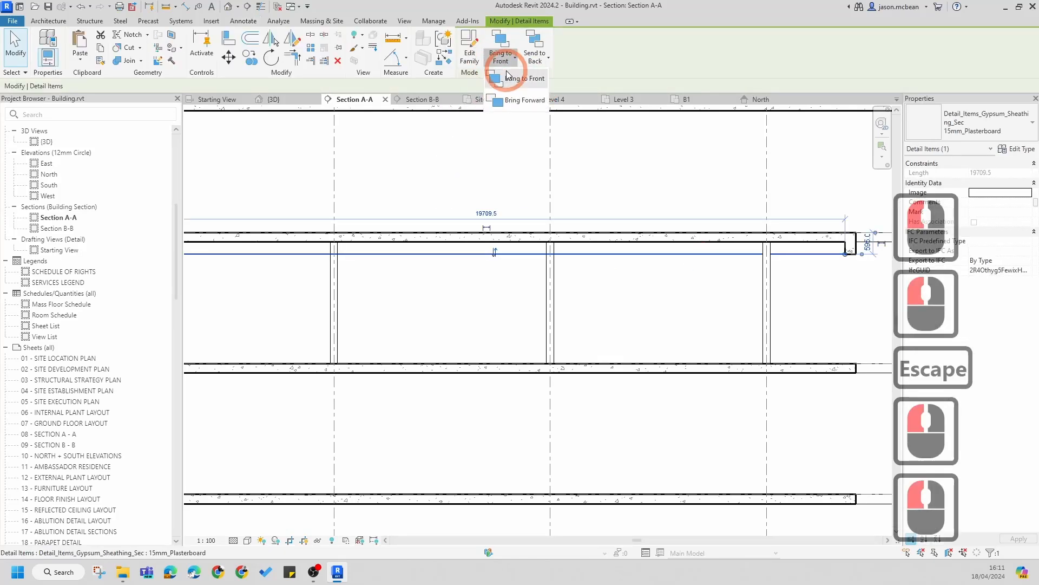
key("Escape")
scroll(764, 263, "down", 7)
key("Escape")
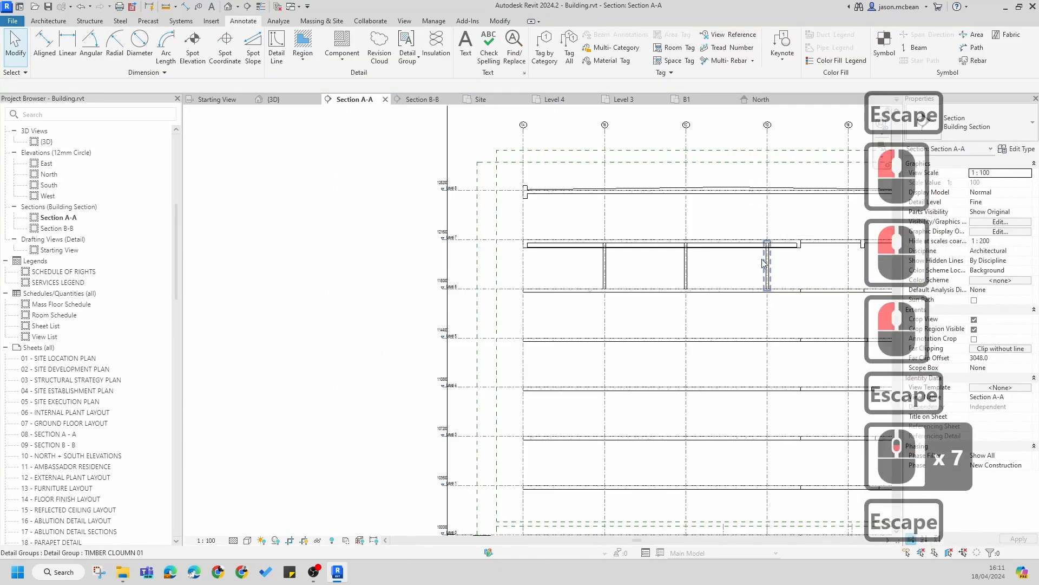
Step: Review the copied timber column groups between Level 6 and Level 7 across the section
middle_click_drag(595, 254, 512, 256)
scroll(511, 258, "up", 5)
scroll(511, 258, "down", 4)
scroll(440, 254, "up", 7)
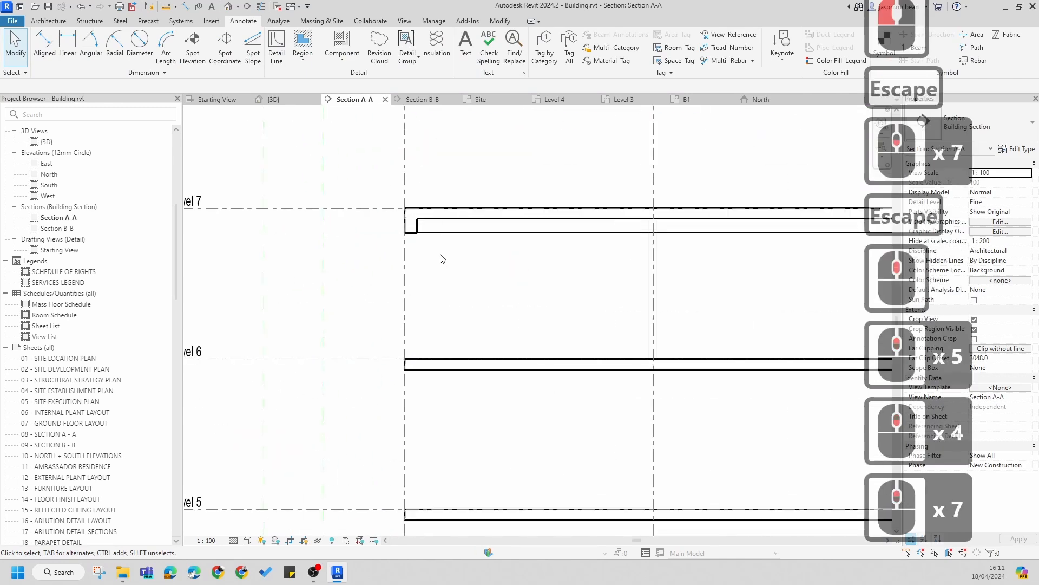
scroll(485, 204, "down", 5)
scroll(541, 249, "down", 1)
middle_click_drag(549, 297, 544, 302)
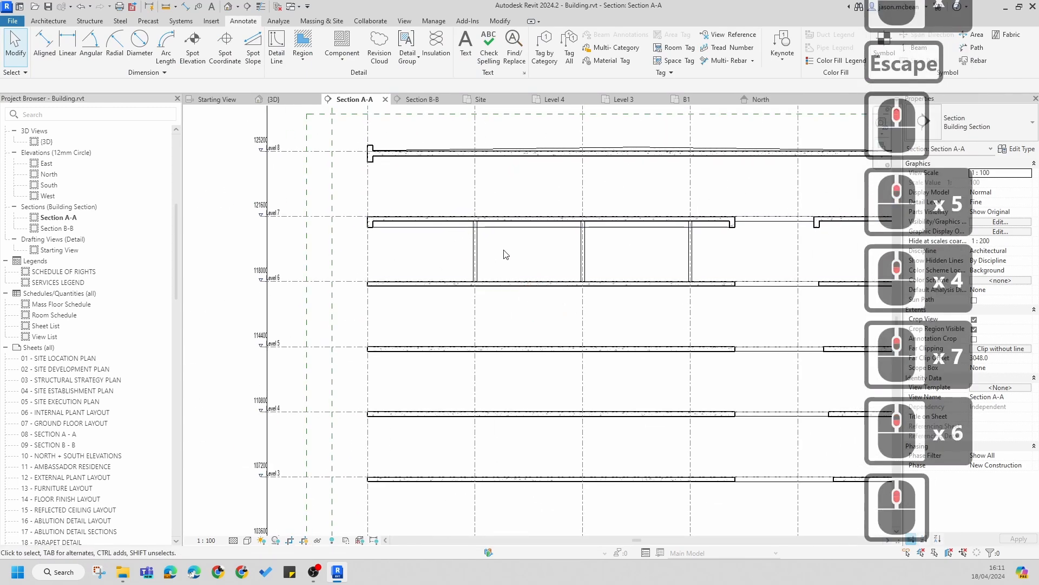
scroll(505, 255, "down", 5)
middle_click_drag(425, 298, 425, 306)
scroll(429, 254, "up", 7)
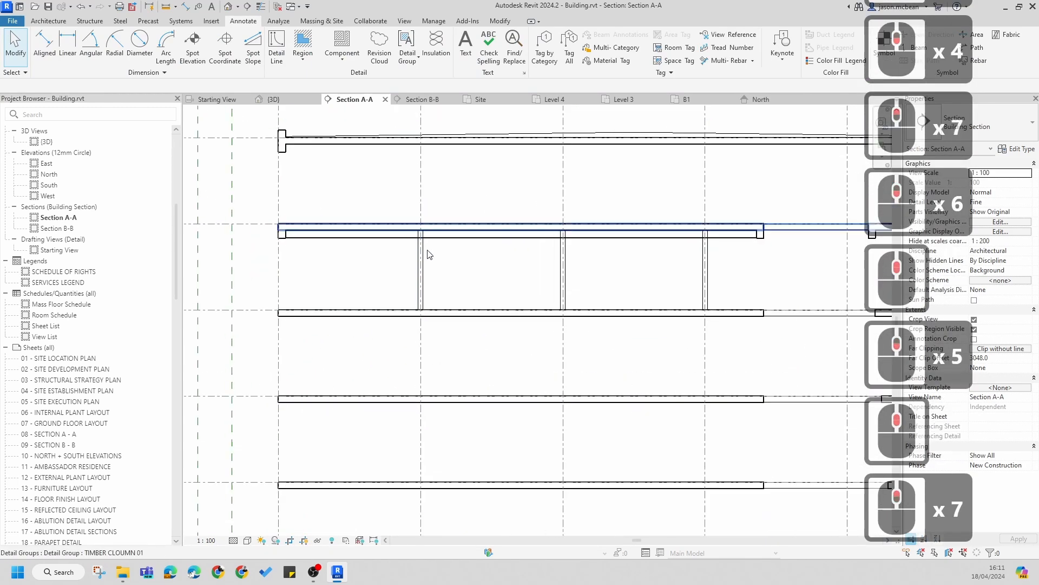
scroll(422, 298, "down", 3)
scroll(436, 333, "up", 6)
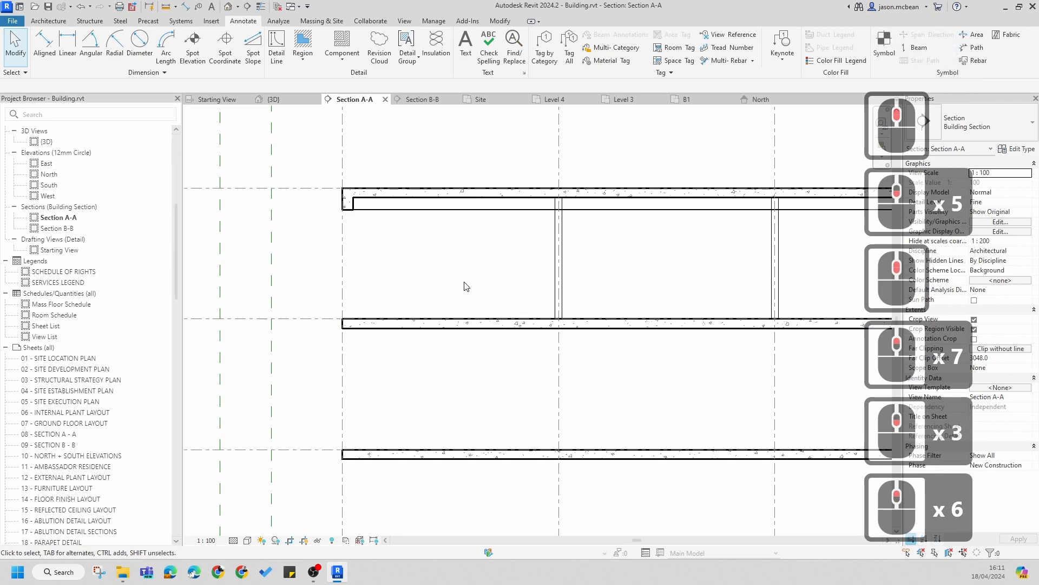
scroll(466, 284, "down", 3)
middle_click_drag(465, 283, 424, 308)
scroll(489, 298, "down", 5)
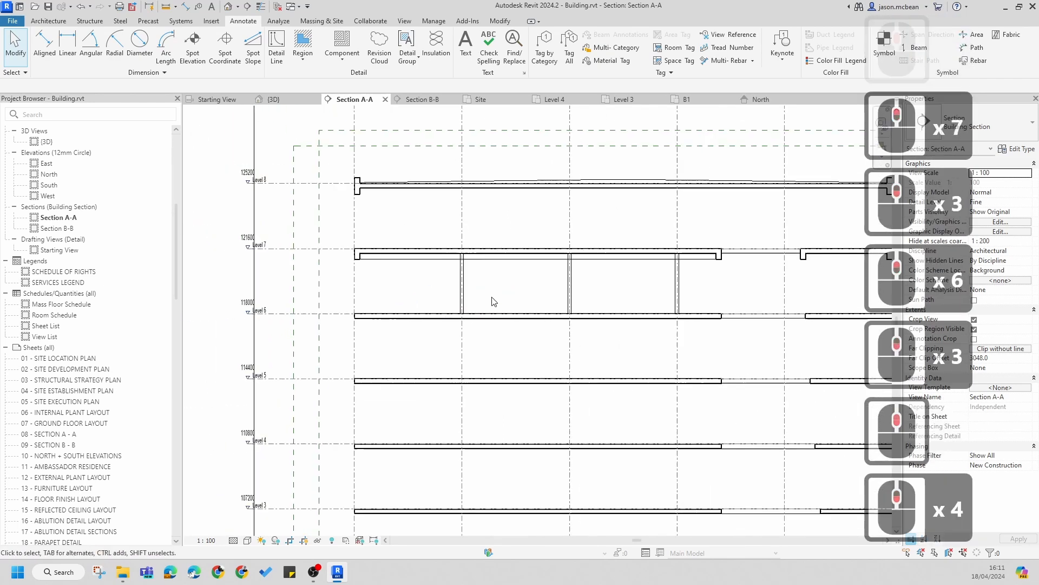
scroll(488, 323, "up", 10)
Step: Select one timber column group and examine its origin where it meets the floor slab
left_click(533, 332)
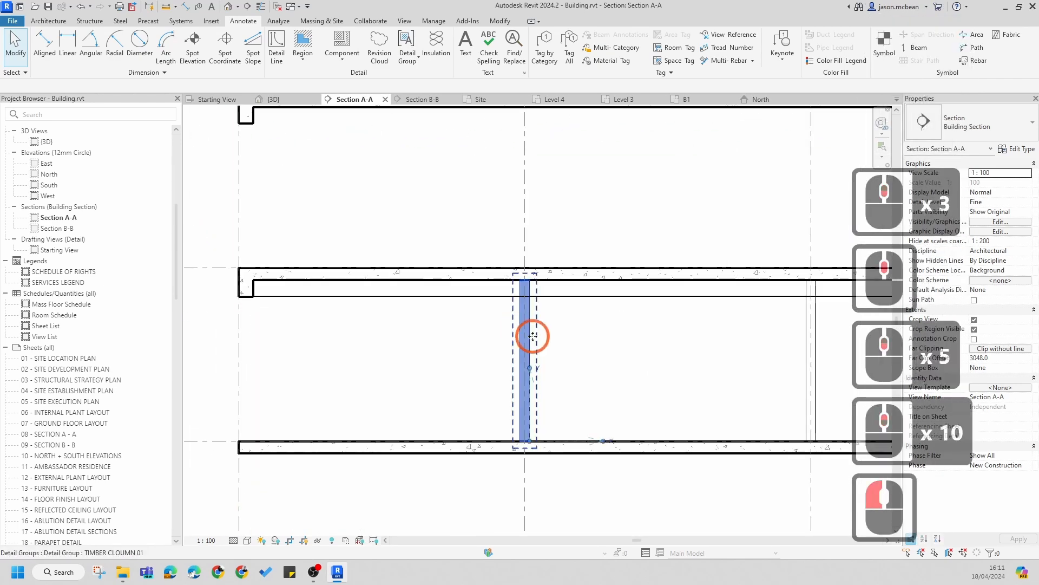
left_click(420, 193)
left_click(534, 368)
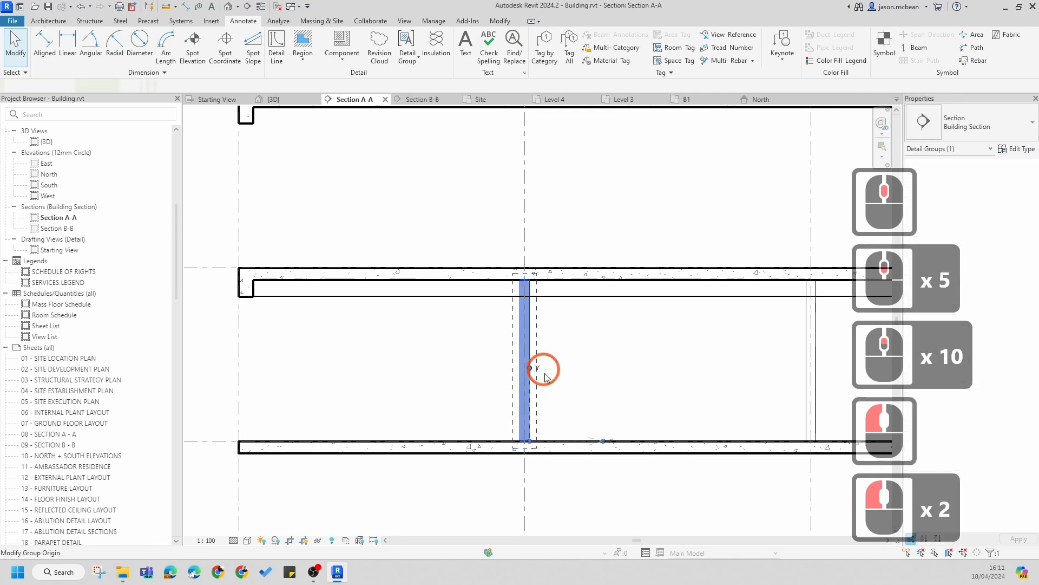
scroll(534, 454, "up", 8)
left_click(533, 429)
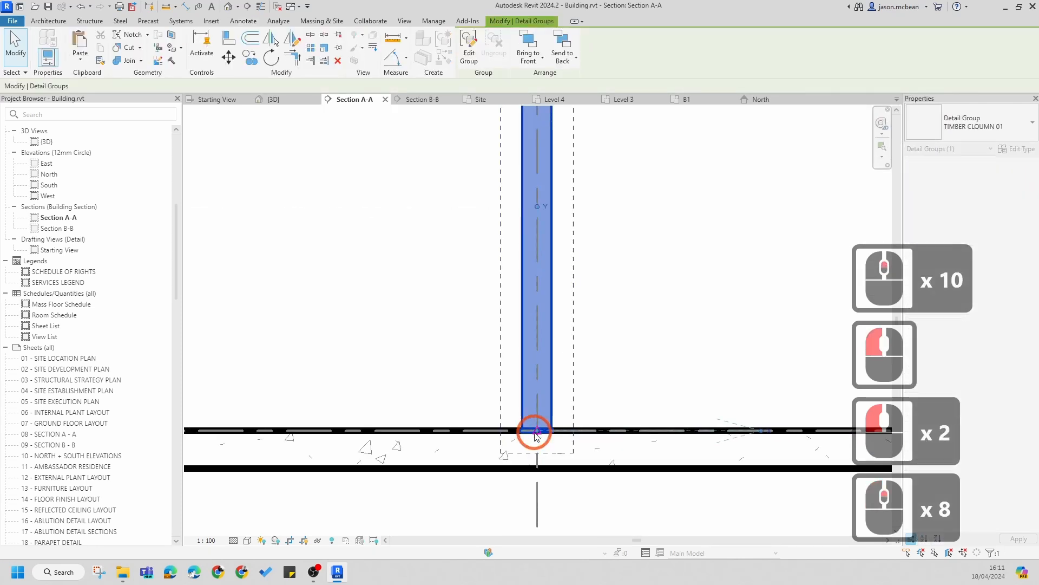
scroll(619, 385, "down", 7)
key("Escape")
scroll(37, 441, "down", 3)
scroll(37, 441, "down", 6)
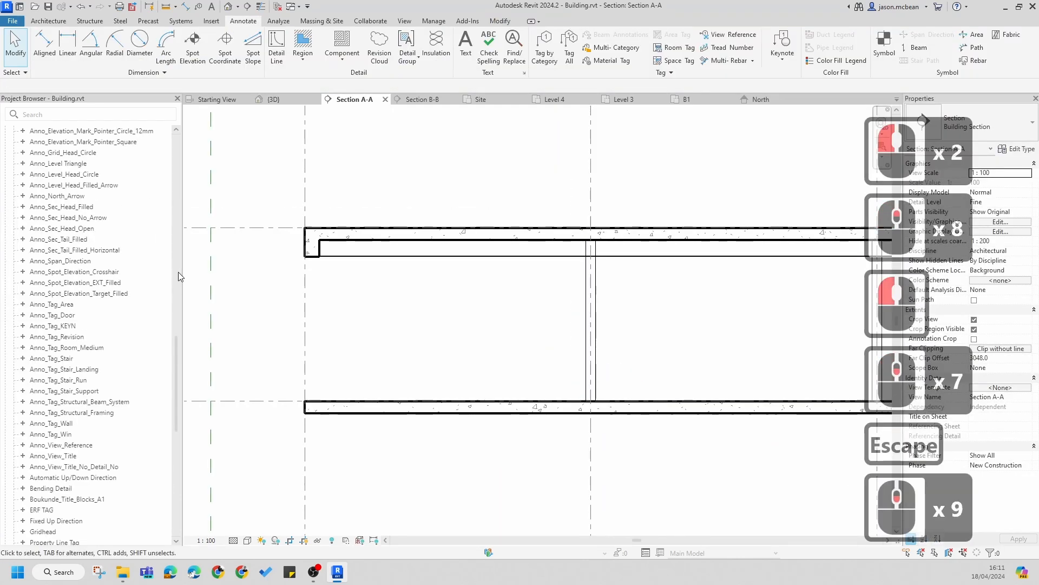
Step: Place a TIMBER CLOUMN 01 detail group from the project browser on the Level 7 slab, between Level 7 and Level 8
left_click_drag(174, 407, 169, 532)
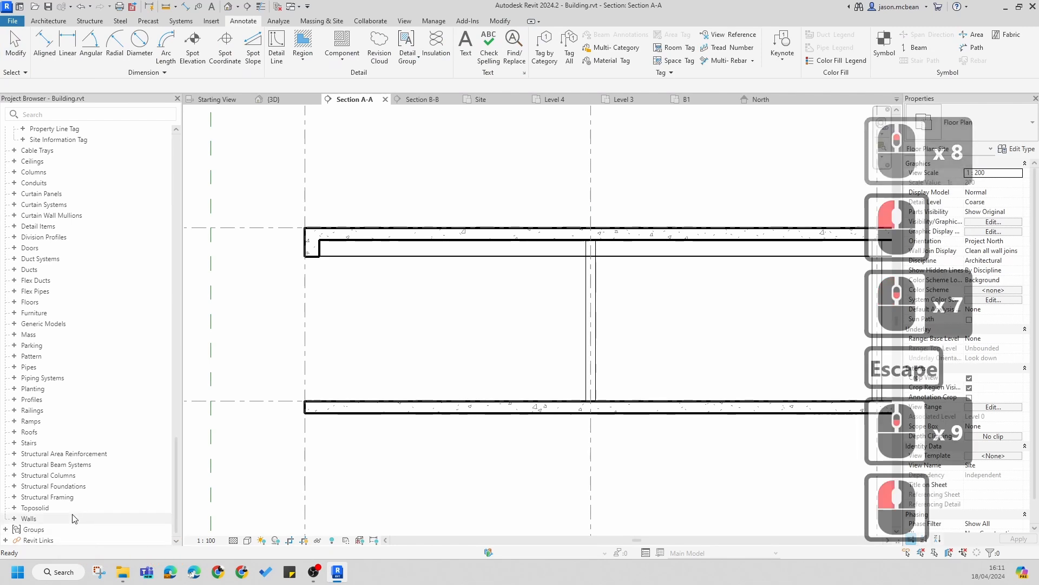
left_click(6, 530)
scroll(11, 523, "down", 6)
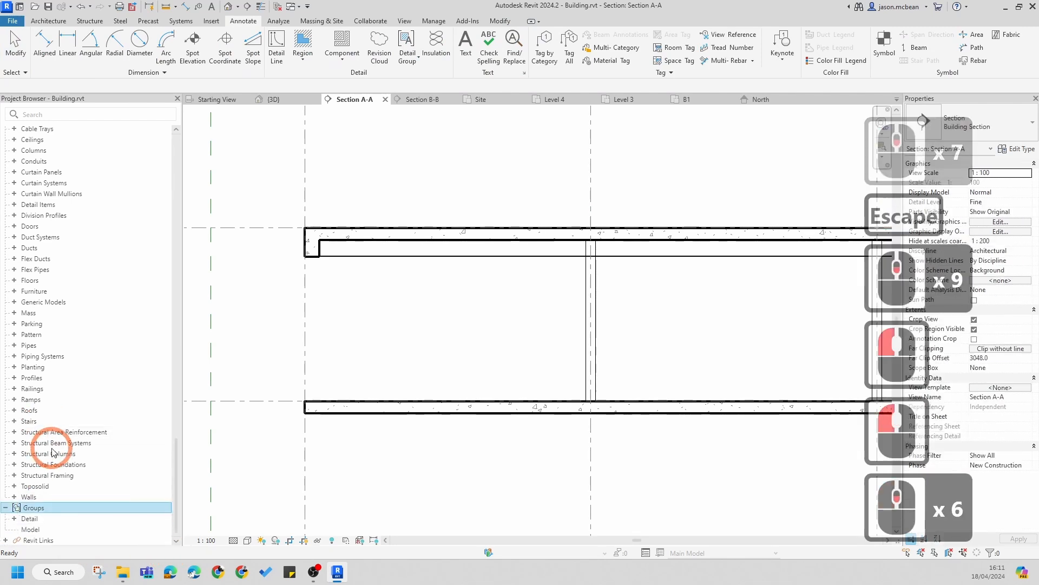
left_click(14, 519)
scroll(76, 494, "down", 5)
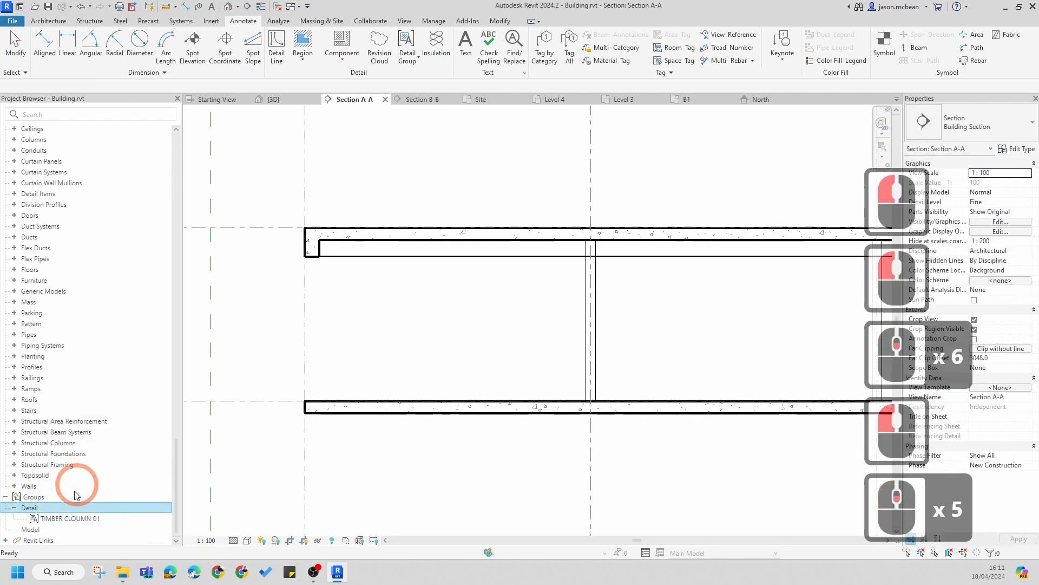
left_click_drag(58, 518, 328, 323)
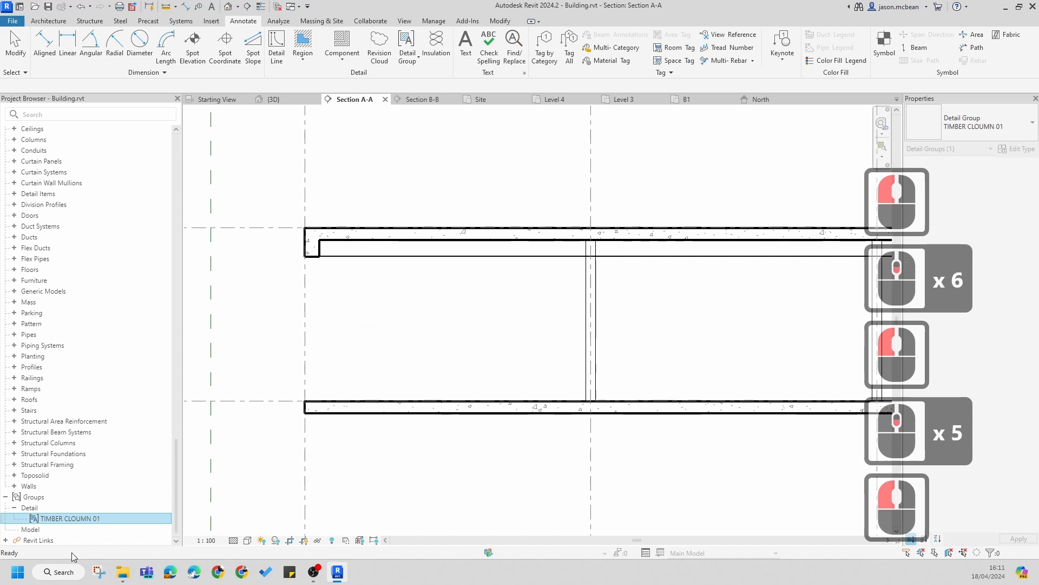
left_click_drag(47, 522, 282, 361)
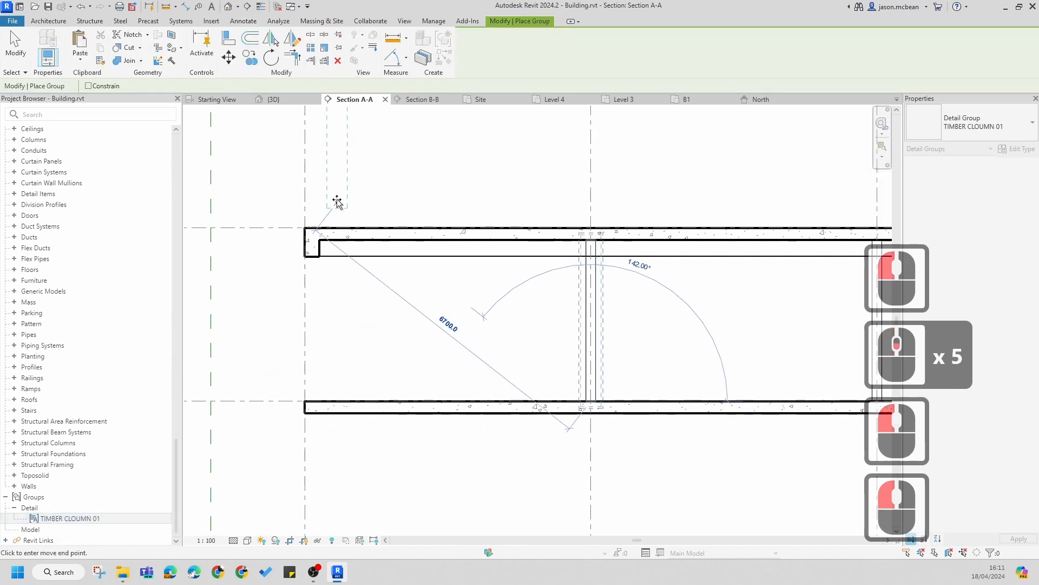
scroll(337, 201, "up", 4)
scroll(399, 249, "down", 6)
scroll(647, 241, "up", 6)
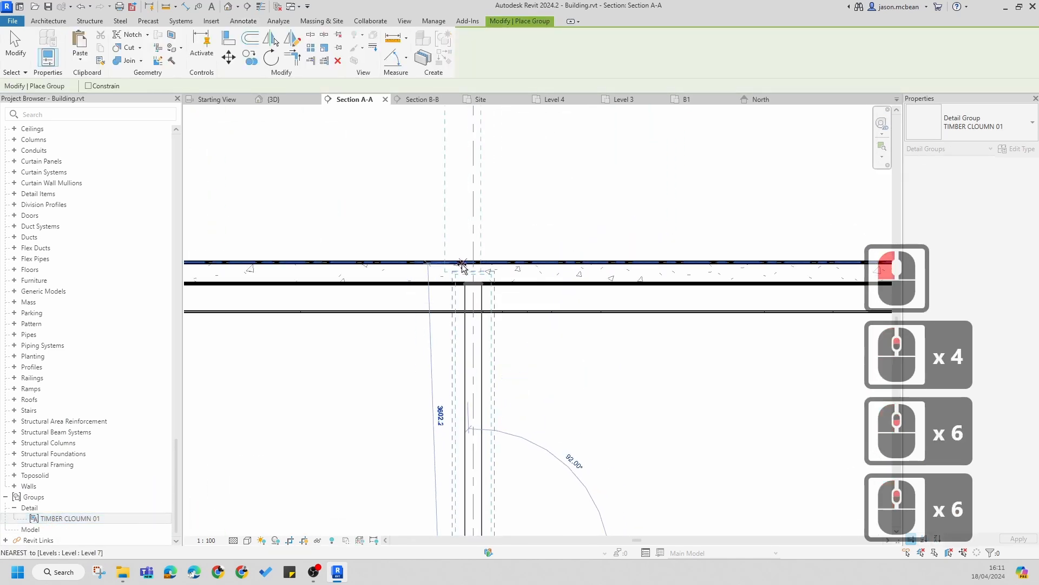
left_click(473, 263)
scroll(605, 248, "down", 6)
middle_click_drag(524, 132, 482, 253)
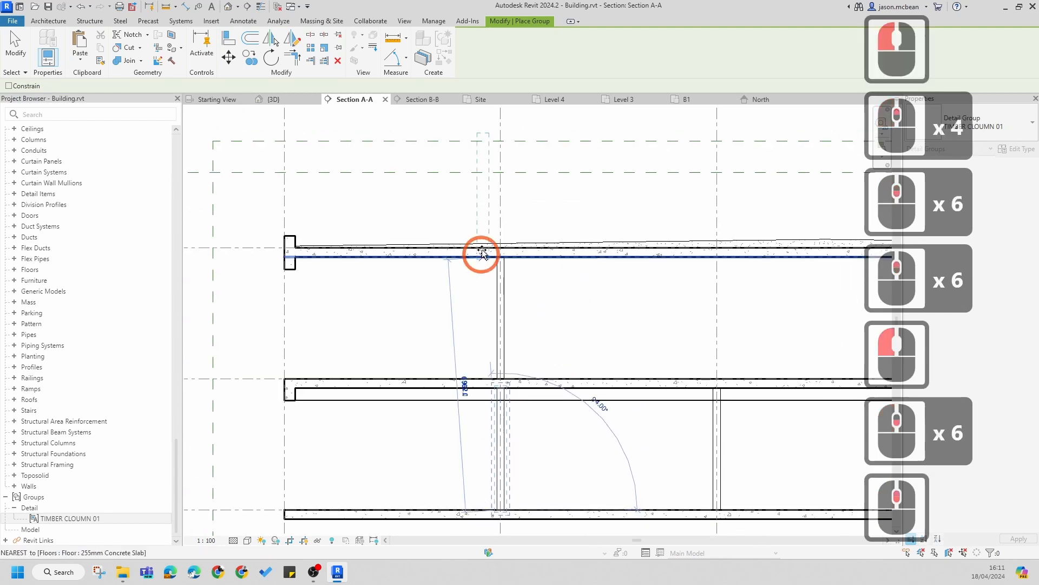
scroll(546, 282, "up", 2)
scroll(538, 290, "up", 3)
scroll(514, 271, "down", 7)
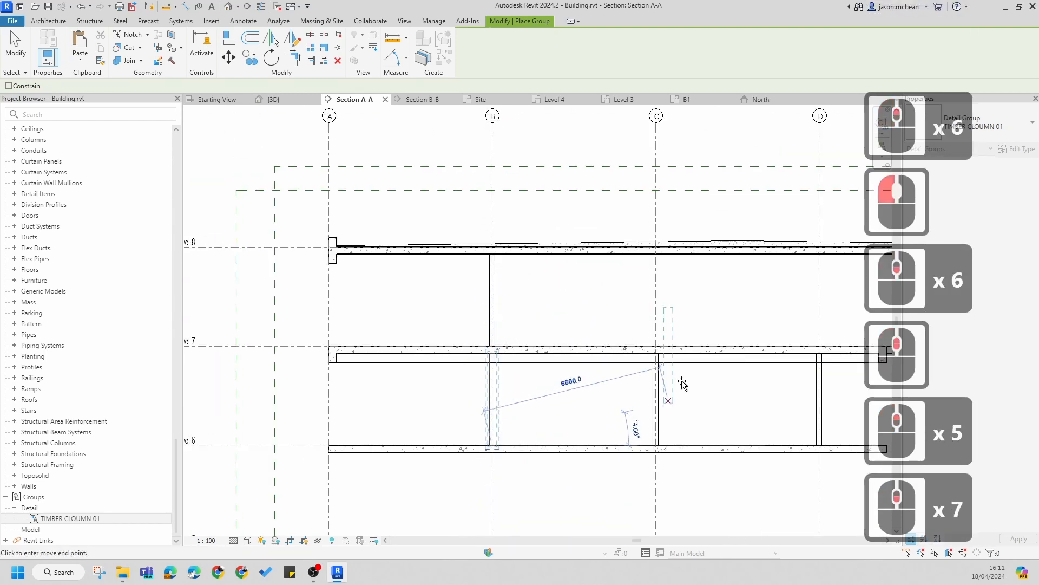
middle_click_drag(555, 405, 480, 341)
key("Escape")
key("Escape")
key("Escape")
scroll(398, 286, "up", 5)
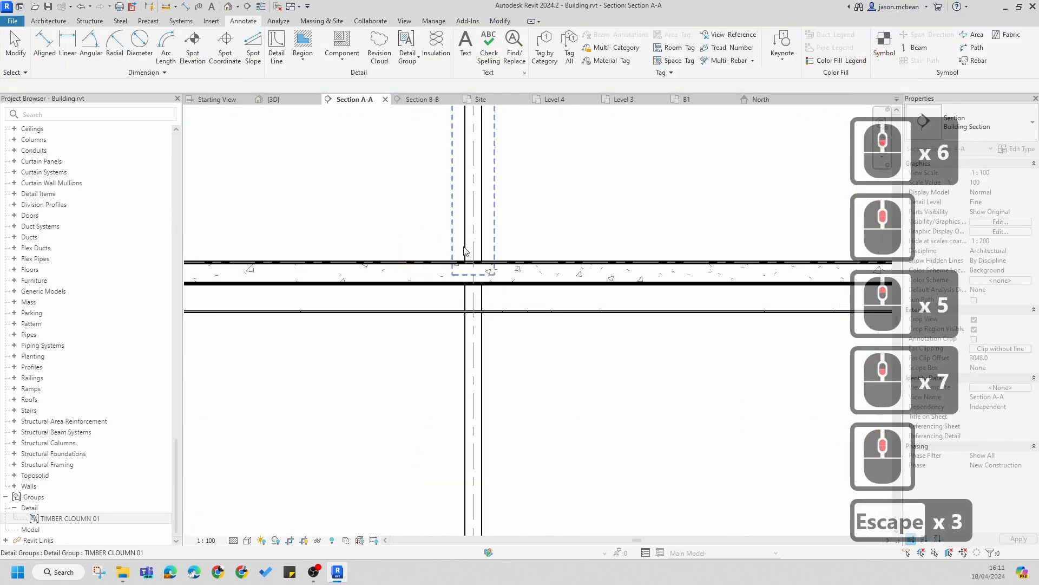
scroll(487, 266, "down", 6)
Step: Duplicate the selected column group's type as TIMBER CLOUMN 02
left_click(492, 240)
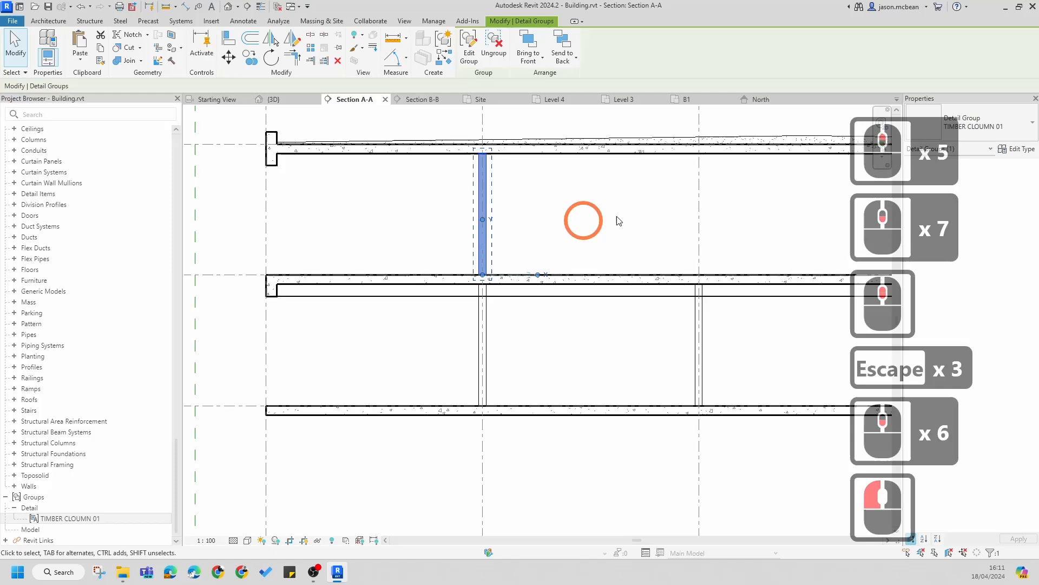
left_click(1004, 135)
left_click(1017, 148)
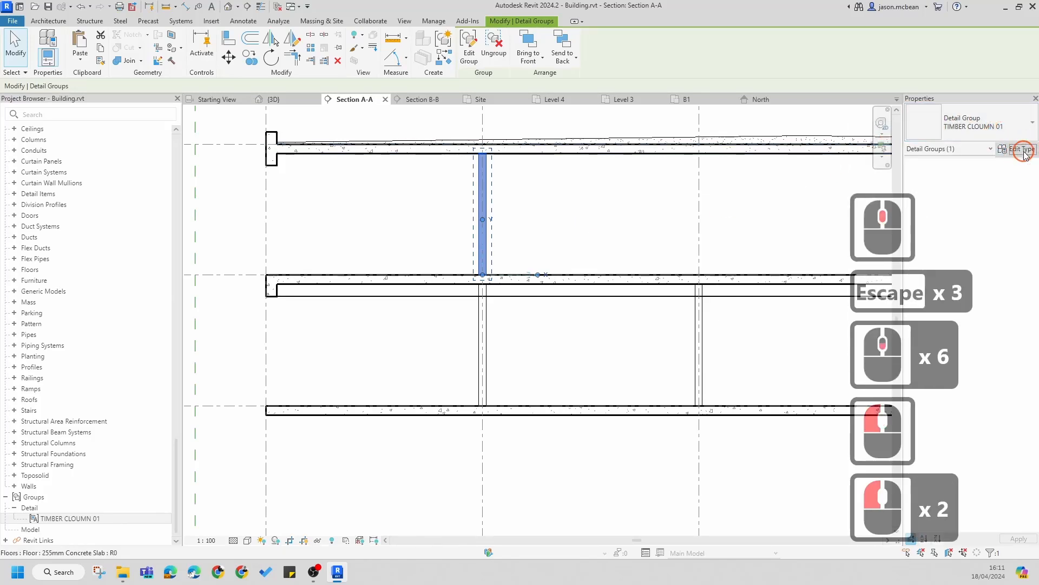
left_click(1018, 149)
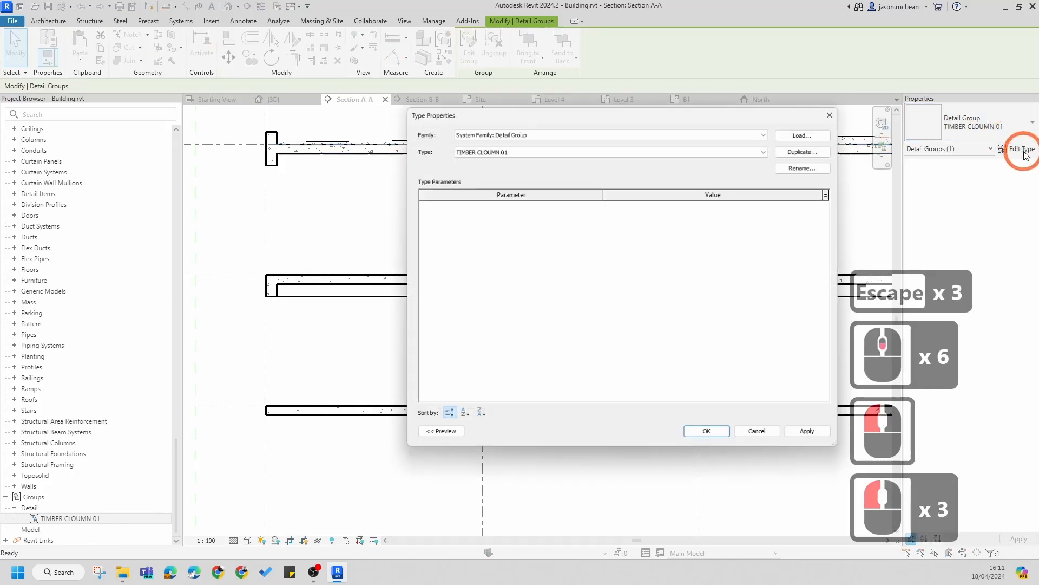
left_click(807, 149)
double_click(633, 274)
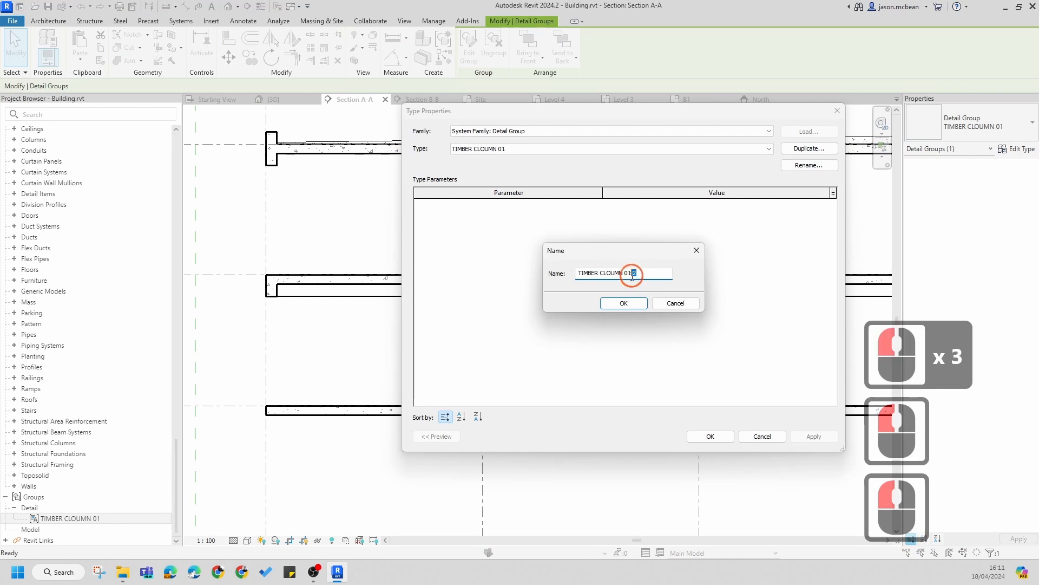
key("Delete")
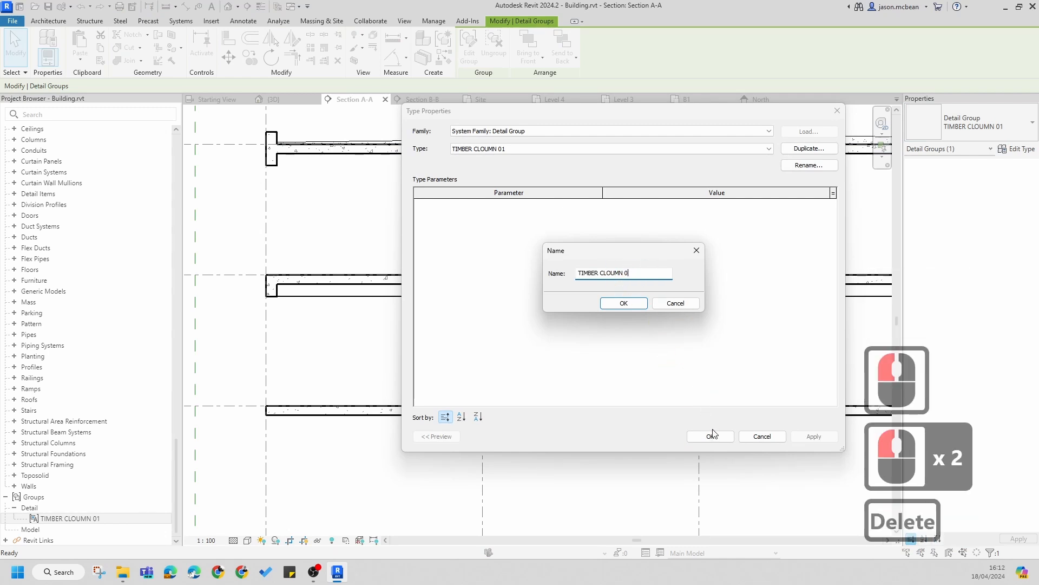
type("2")
left_click(675, 393)
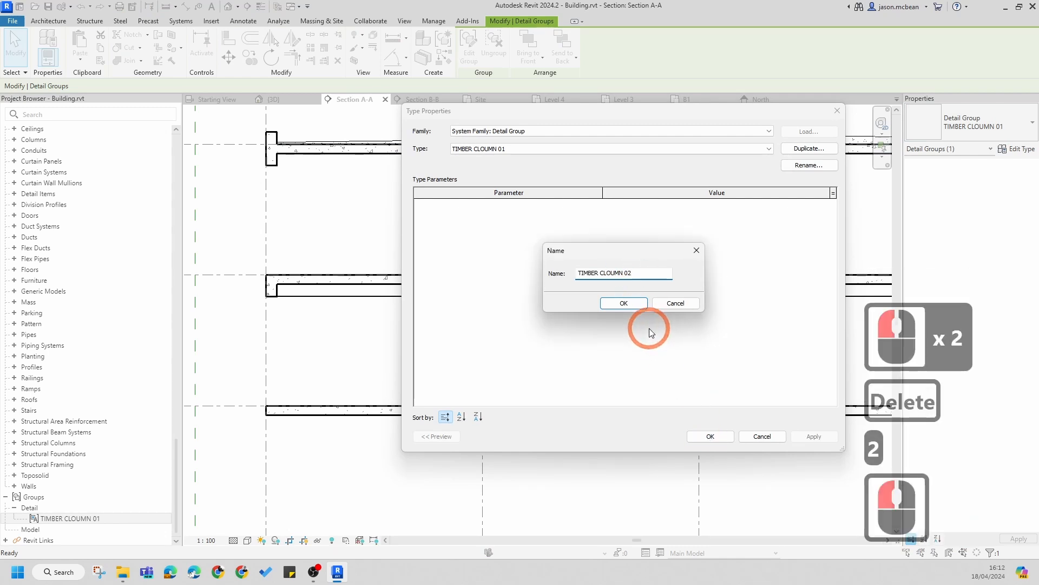
left_click(627, 304)
left_click(722, 437)
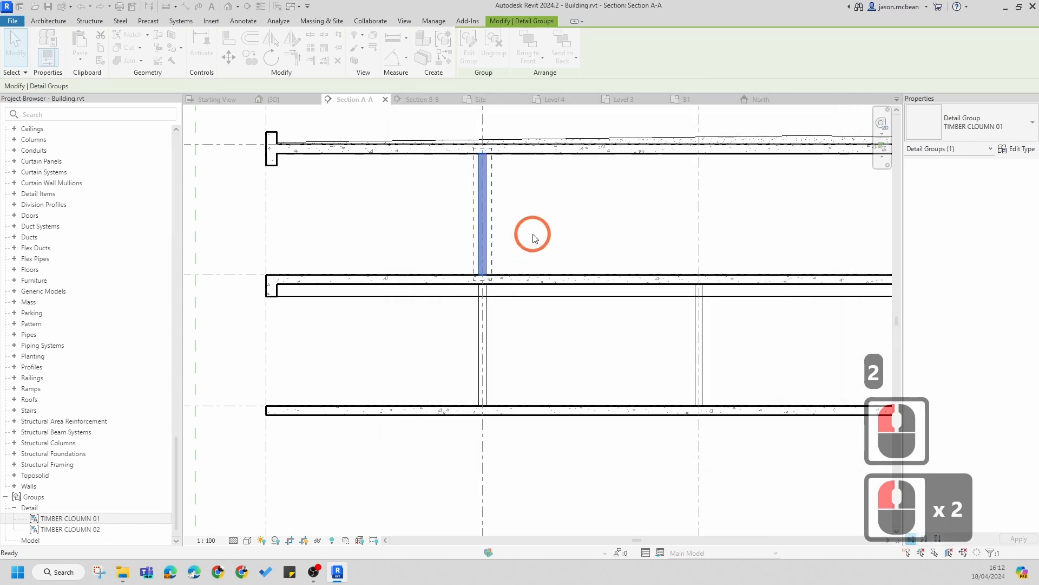
Step: Edit the TIMBER CLOUMN 02 group and set its masking region boundary width to 100 mm
key("Escape")
key("Escape")
left_click(501, 239)
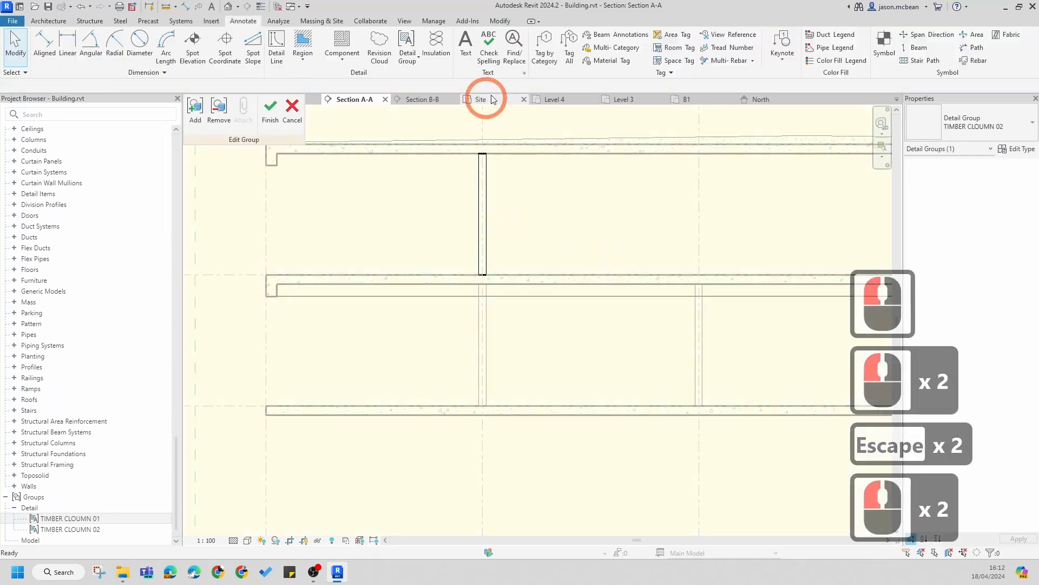
scroll(476, 214, "up", 5)
left_click(488, 219)
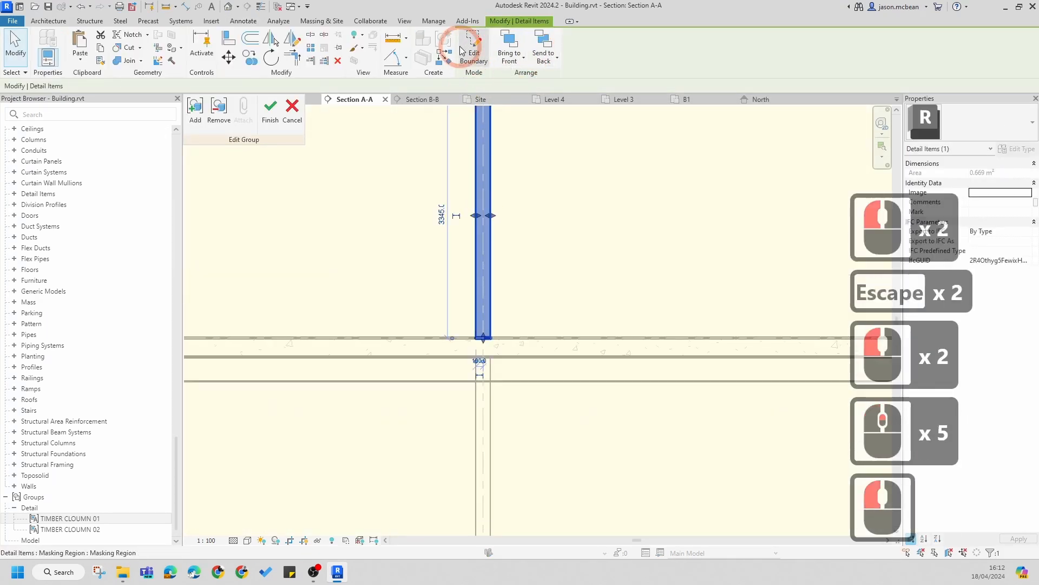
left_click(461, 50)
left_click(490, 272)
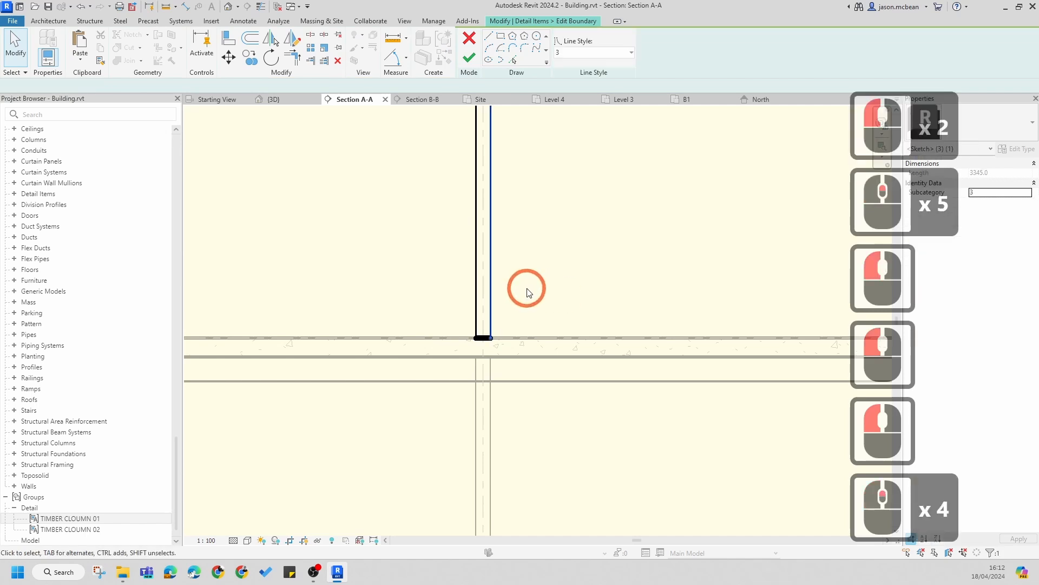
scroll(529, 298, "up", 7)
scroll(498, 366, "down", 6)
scroll(471, 164, "up", 5)
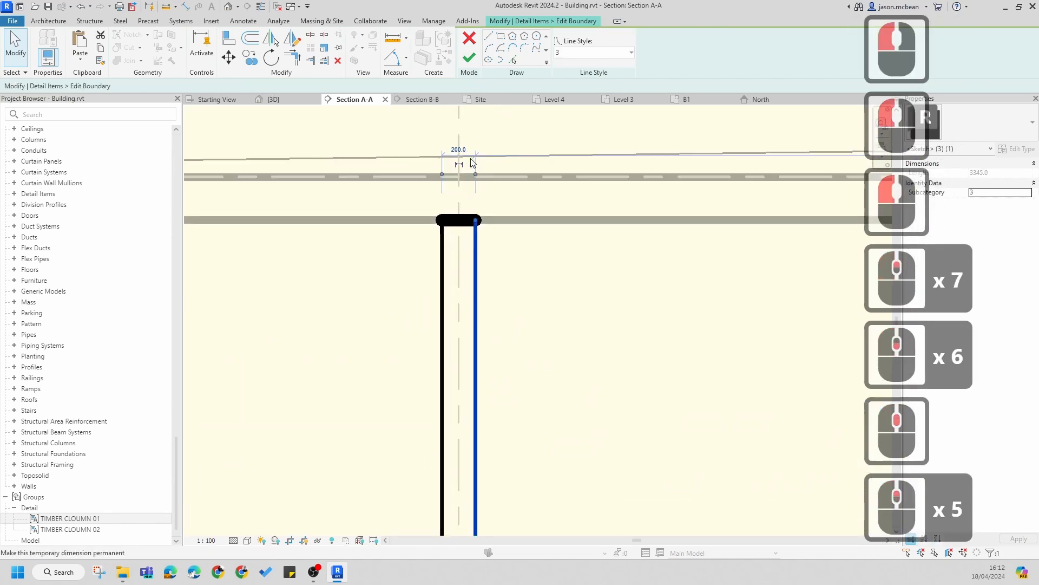
scroll(463, 151, "up", 4)
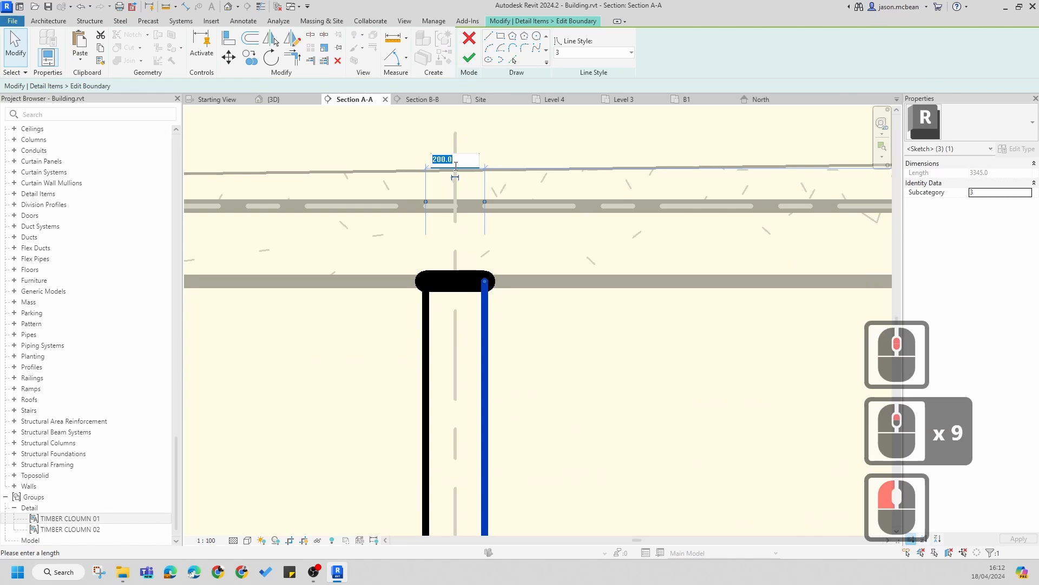
type("1")
key("Return")
key("Escape")
key("Escape")
Step: Move the masking region's boundary lines so the narrowed column is centred on its gridline
scroll(407, 246, "down", 15)
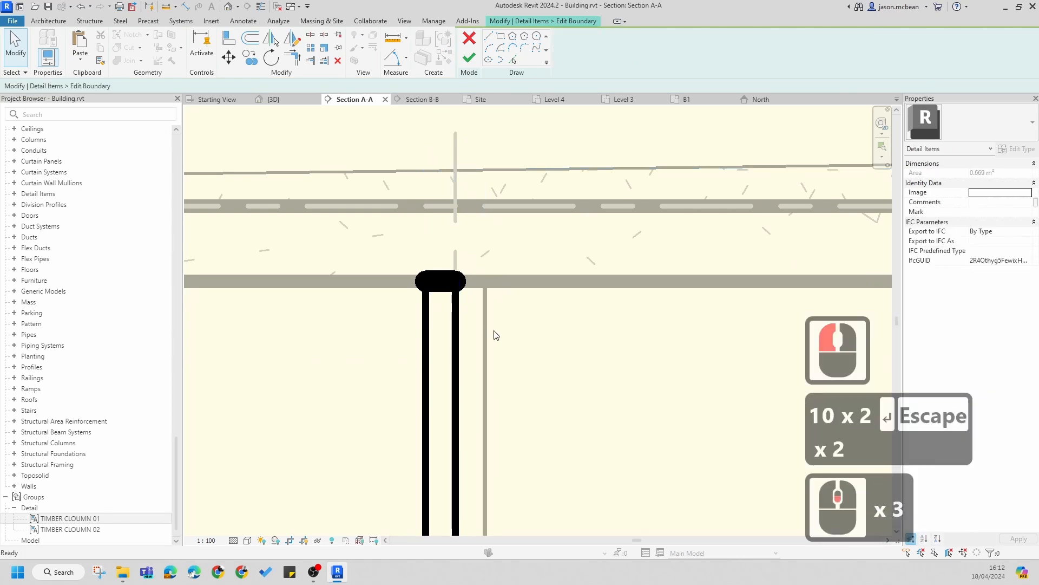
left_click_drag(407, 246, 474, 434)
scroll(473, 434, "up", 8)
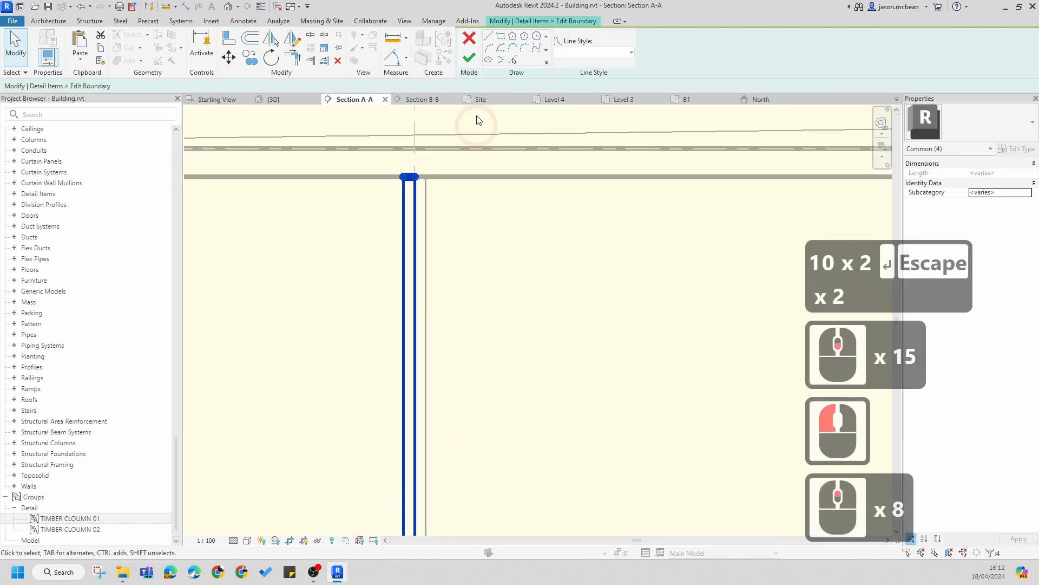
left_click(225, 61)
scroll(441, 234, "up", 6)
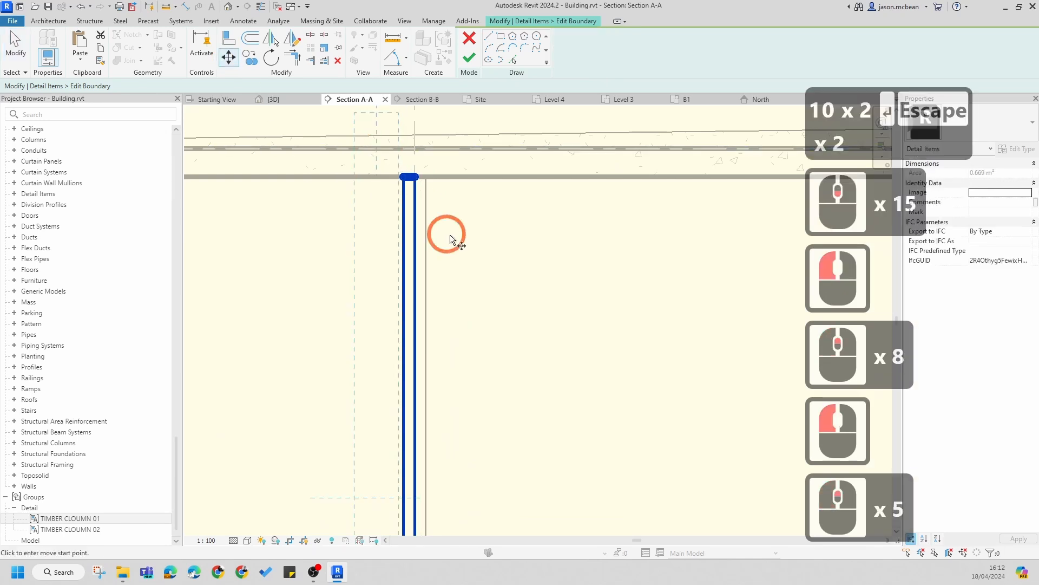
left_click(402, 256)
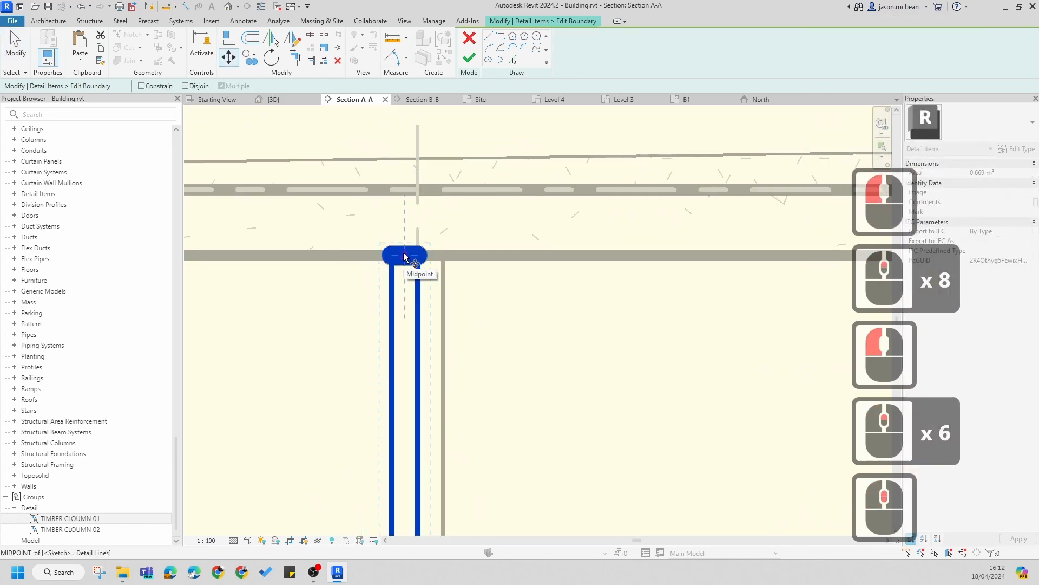
left_click(416, 255)
scroll(494, 291, "down", 6)
key("Escape")
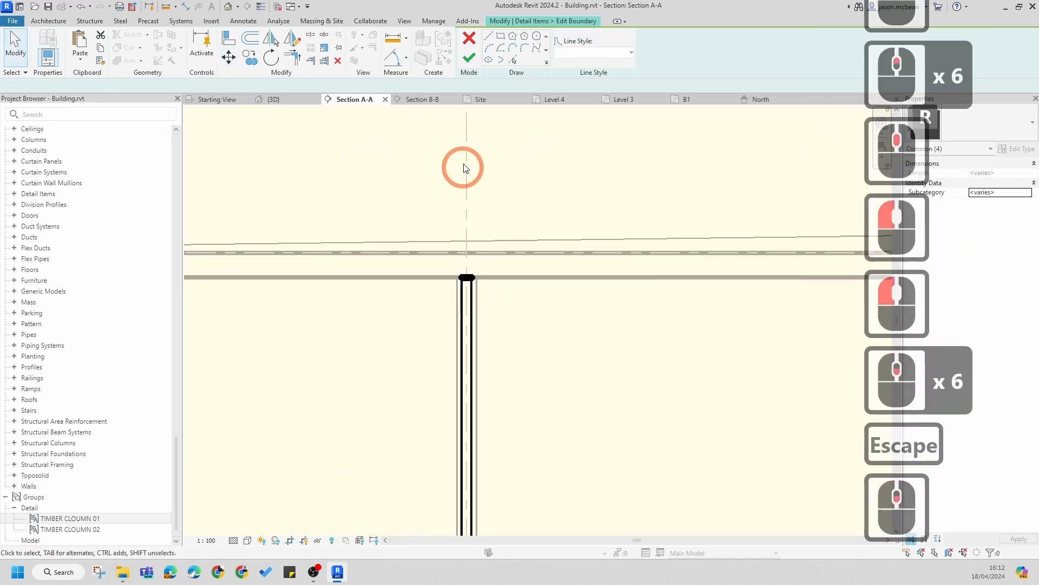
Step: Finish the boundary sketch and the group edit
left_click(468, 57)
key("Escape")
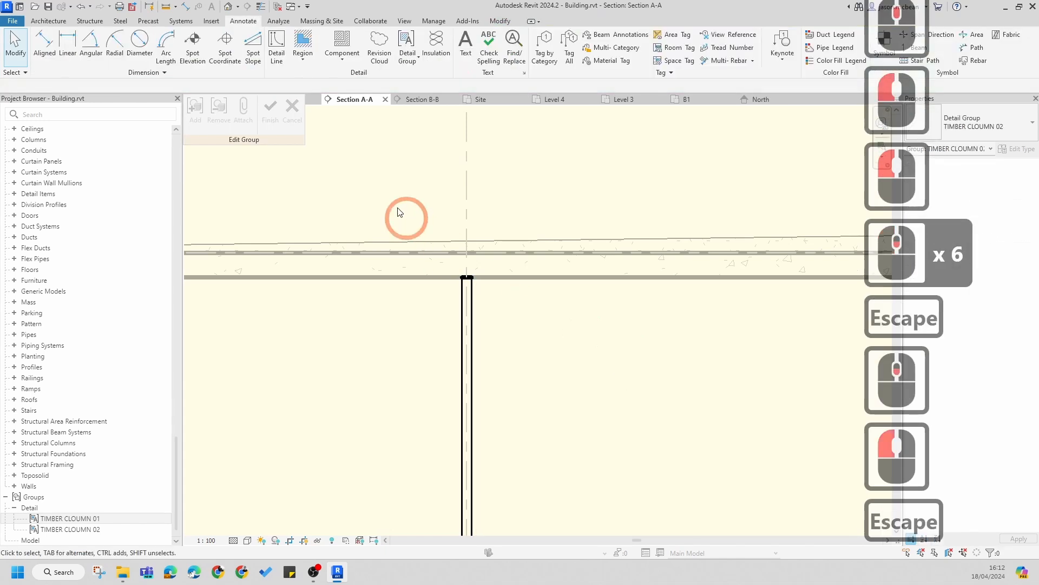
left_click(270, 109)
left_click(476, 329)
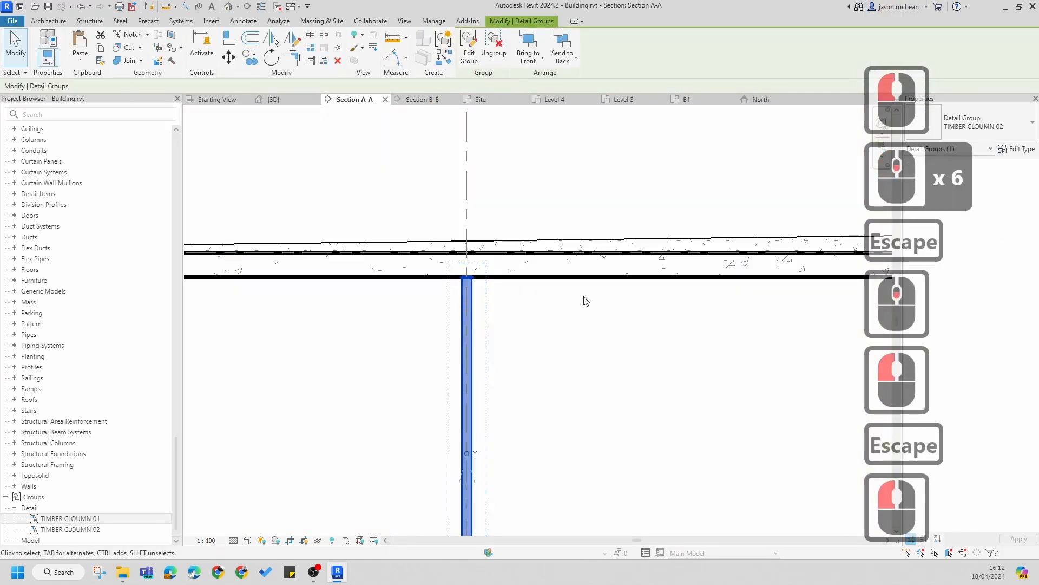
key("Escape")
Step: Change the timber column group between Level 6 and Level 7 to the TIMBER CLOUMN 02 type
scroll(489, 324, "down", 5)
scroll(427, 319, "up", 6)
key("Escape")
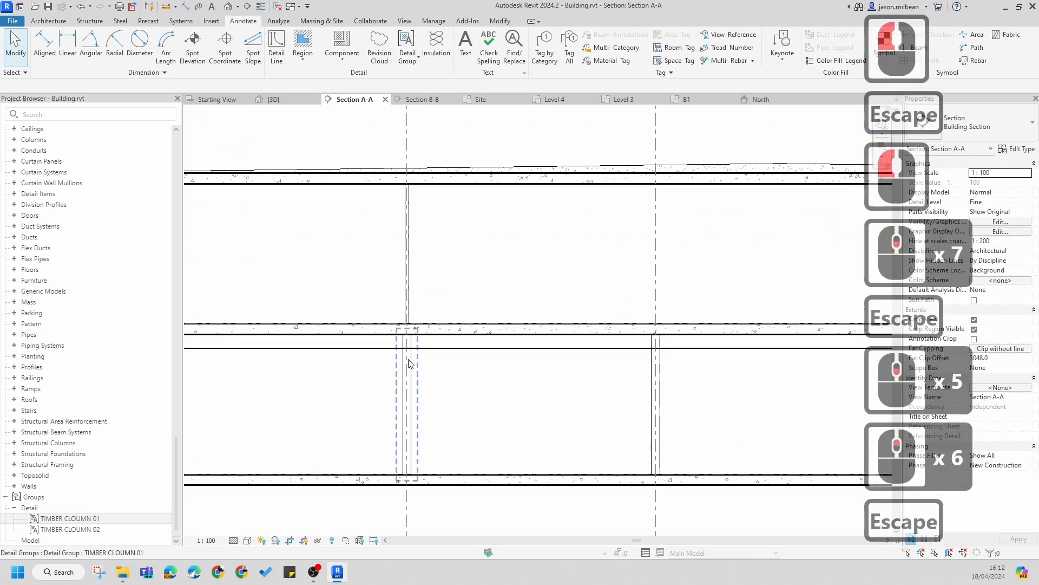
left_click(410, 364)
left_click(971, 119)
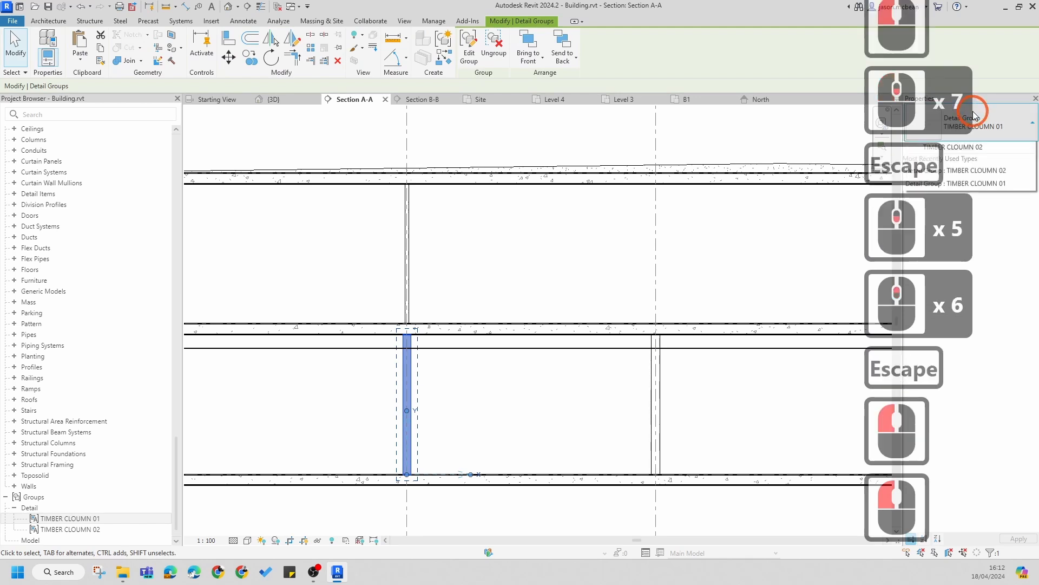
left_click(429, 293)
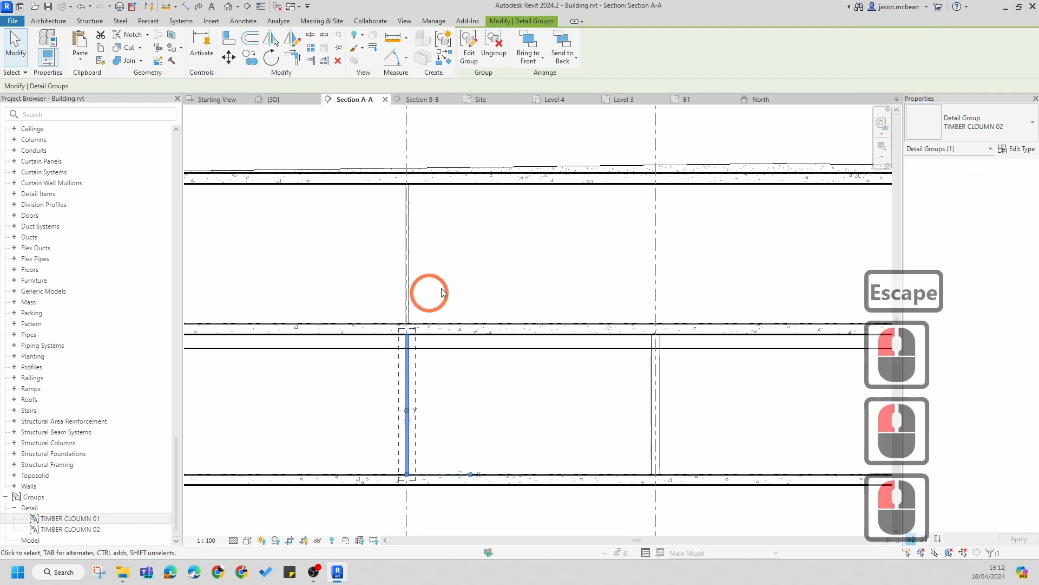
key("Escape")
Step: Select both narrowed column groups and check their group type in the type list
left_click(413, 352)
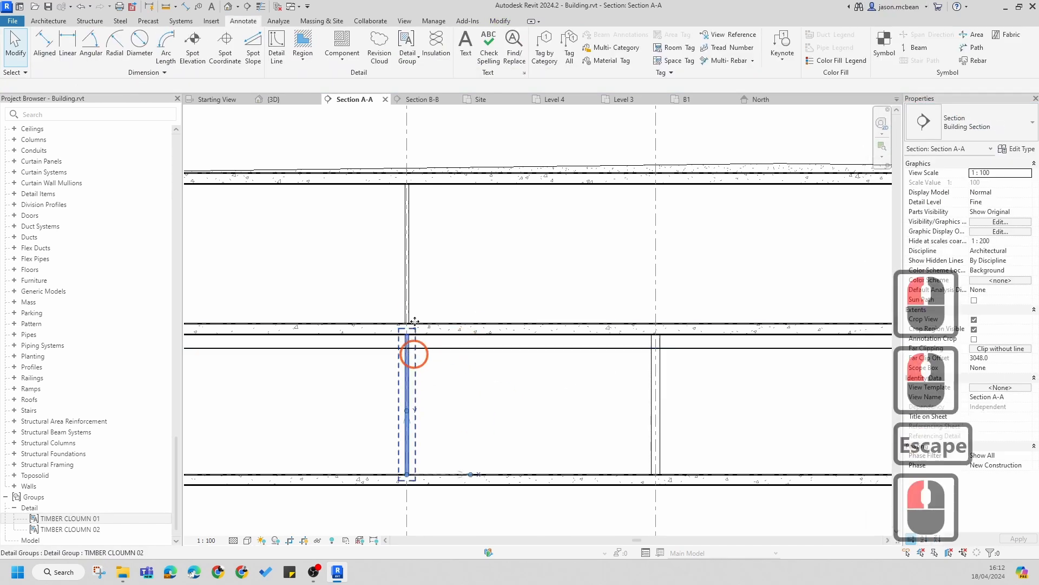
left_click(408, 274, "ctrl")
left_click(973, 124)
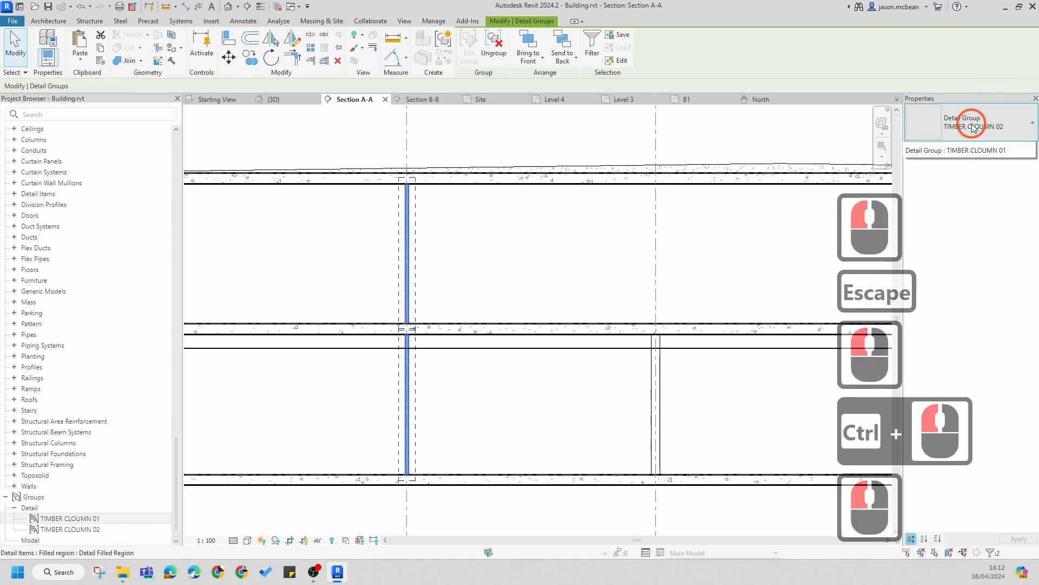
left_click(492, 271)
key("Escape")
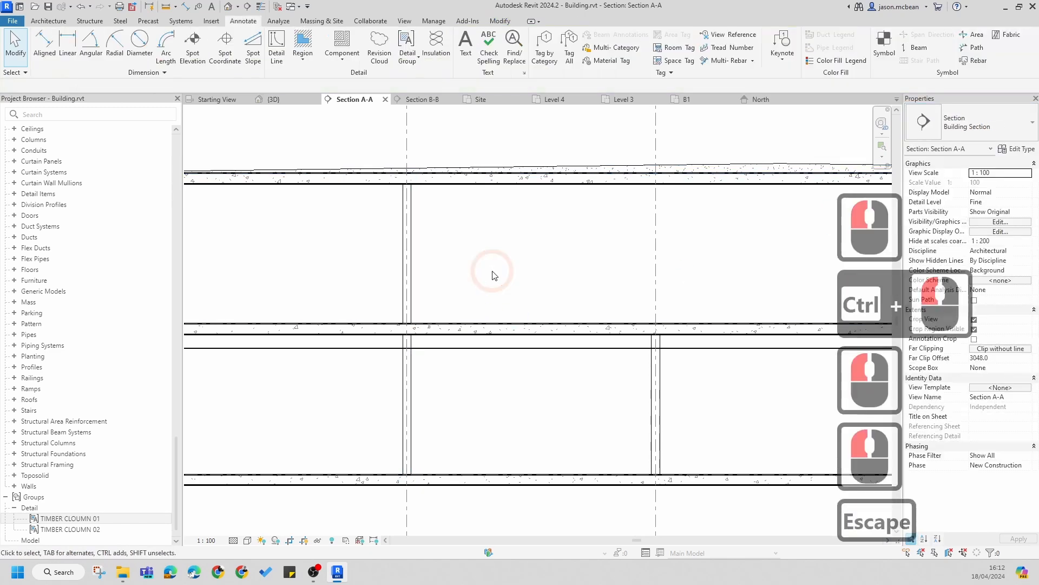
scroll(399, 262, "down", 7)
scroll(515, 295, "down", 3)
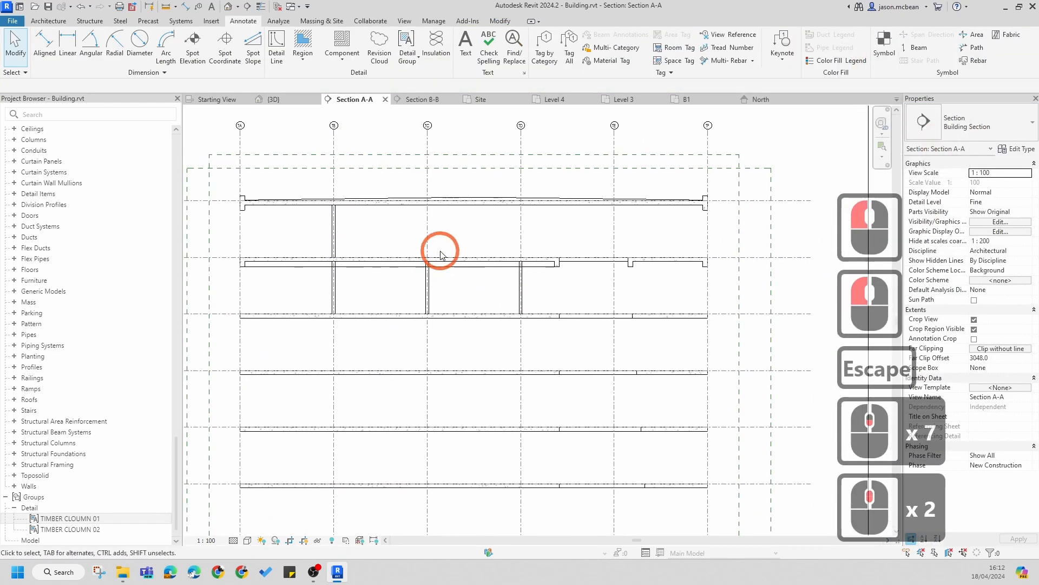
Step: Open the Famalies folder from the desktop in File Explorer and place its window over the Revit section view
scroll(412, 380, "up", 6)
key("Escape")
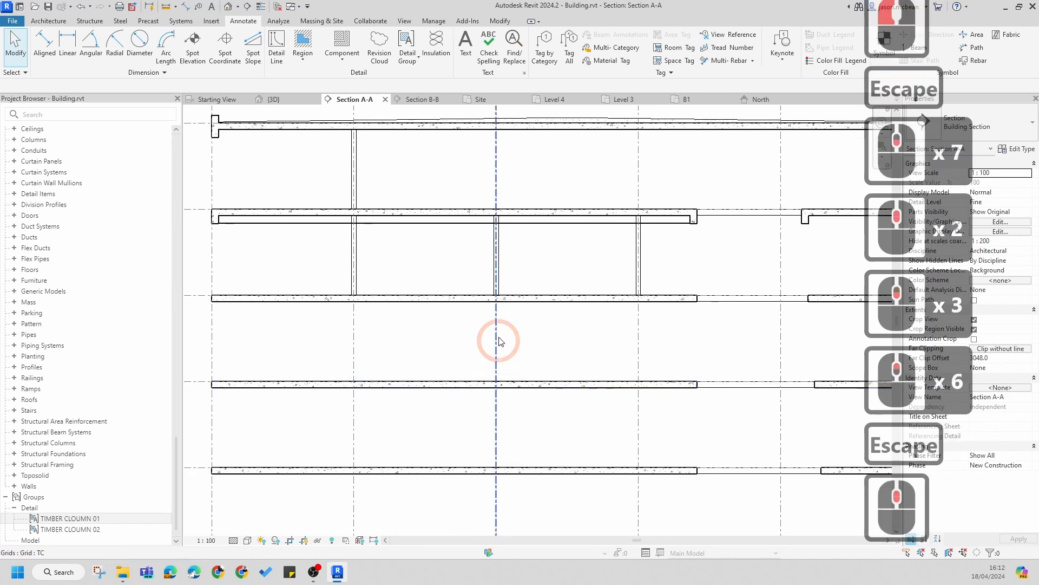
key("Escape")
mouse_move(126, 581)
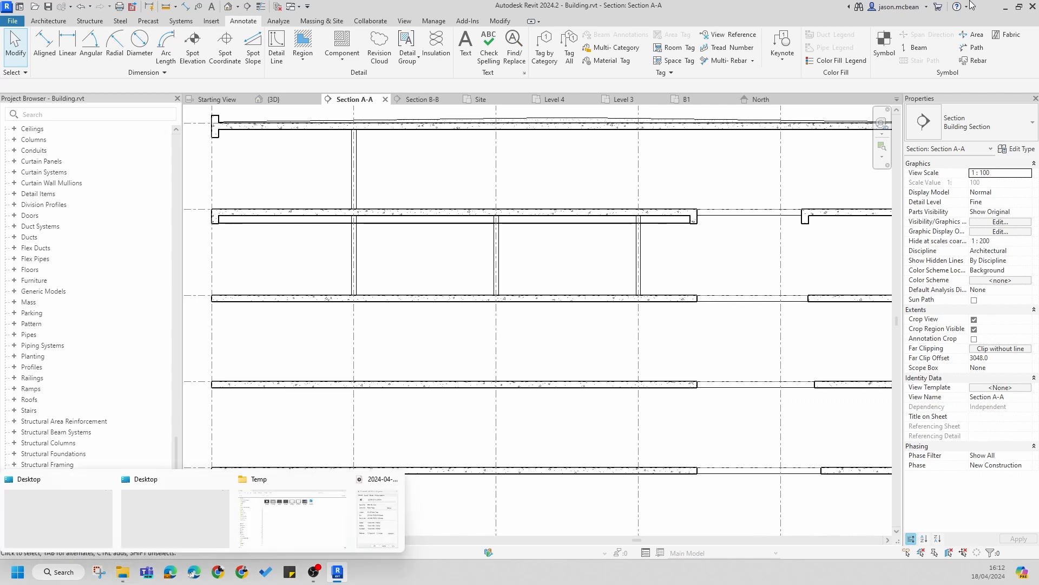
left_click(1006, 9)
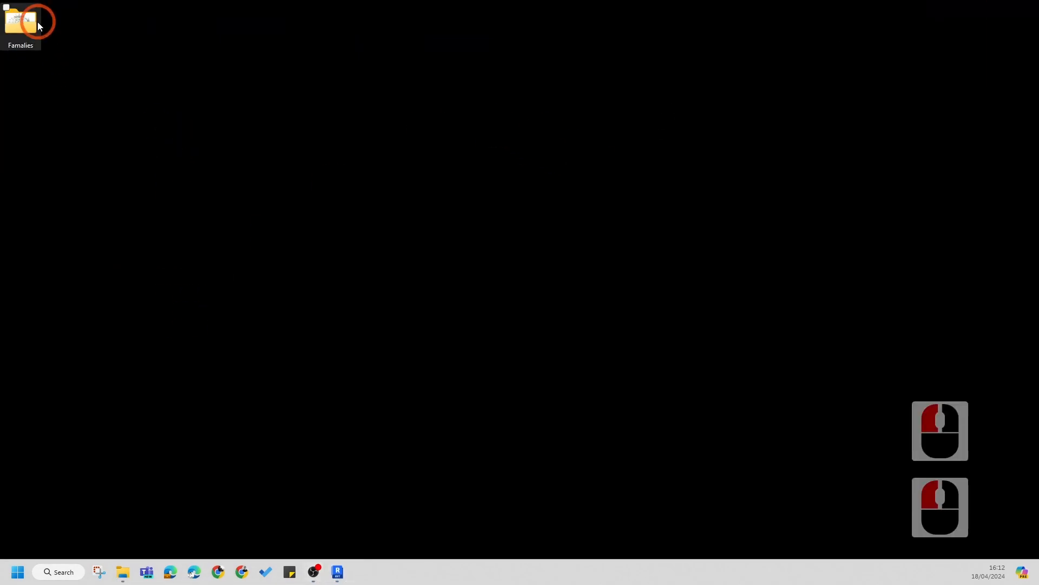
double_click(36, 24)
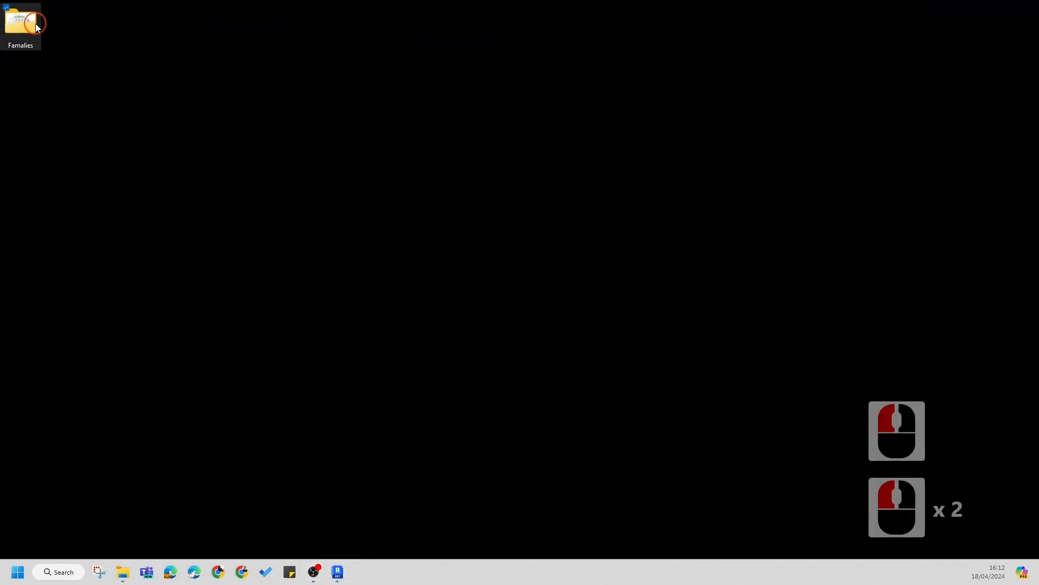
left_click(337, 572)
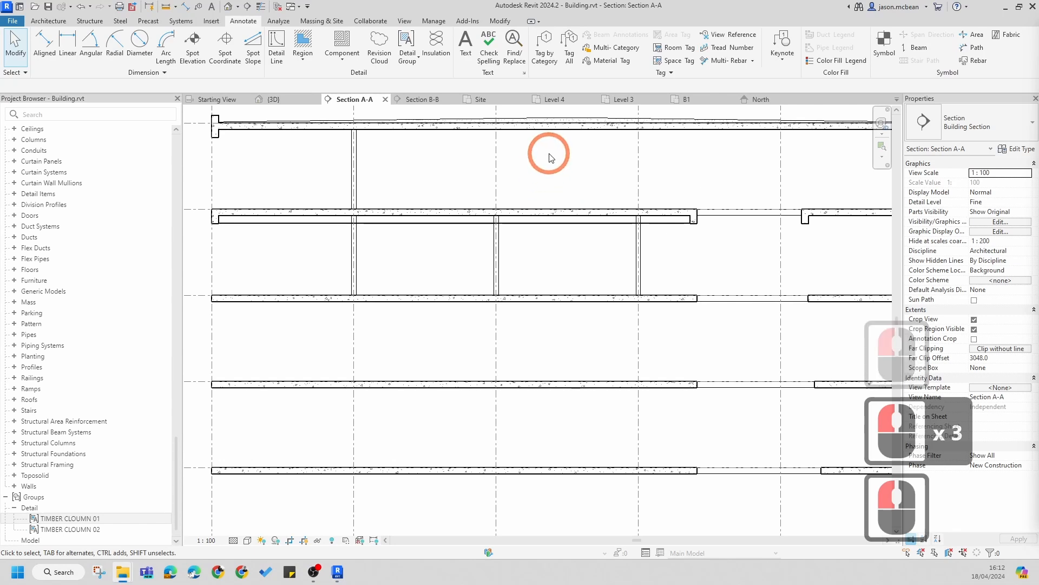
left_click_drag(1038, 65, 639, 157)
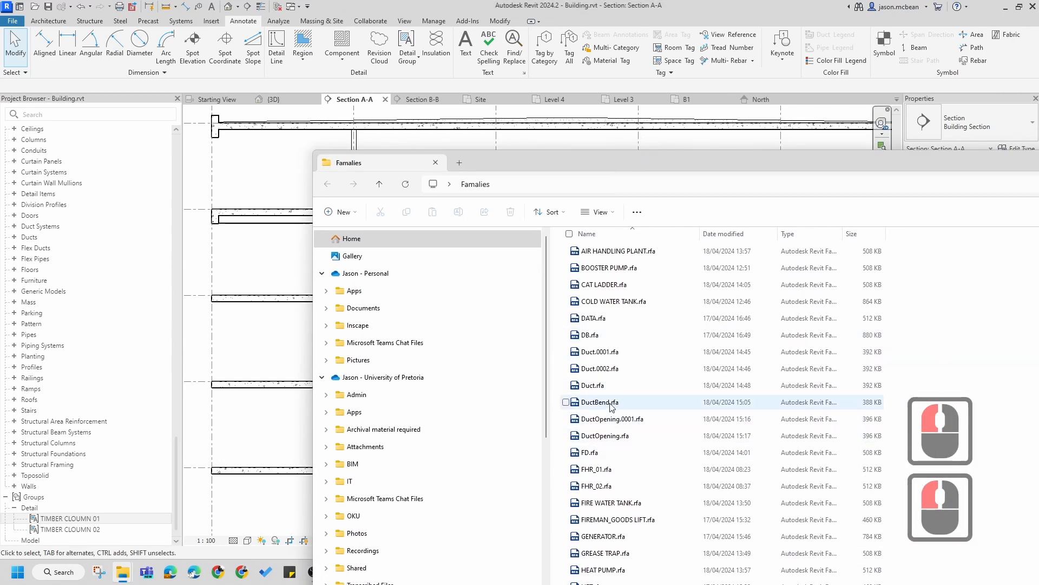
Step: Drag DuctOpening.rfa from the Famalies folder into Section A-A and position the 450x800mm duct opening just below a floor slab
left_click_drag(582, 436, 569, 441)
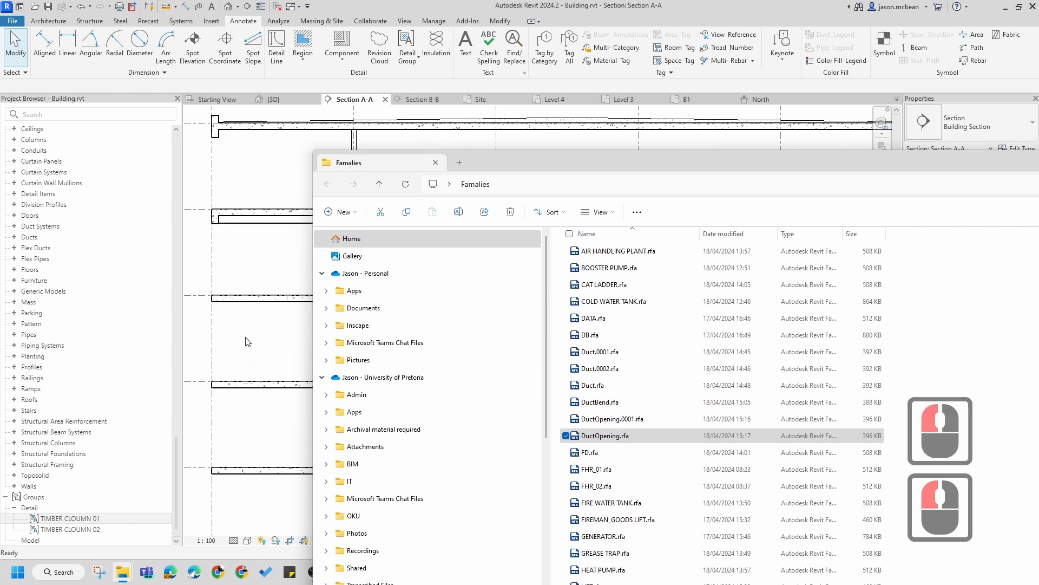
left_click_drag(248, 341, 249, 341)
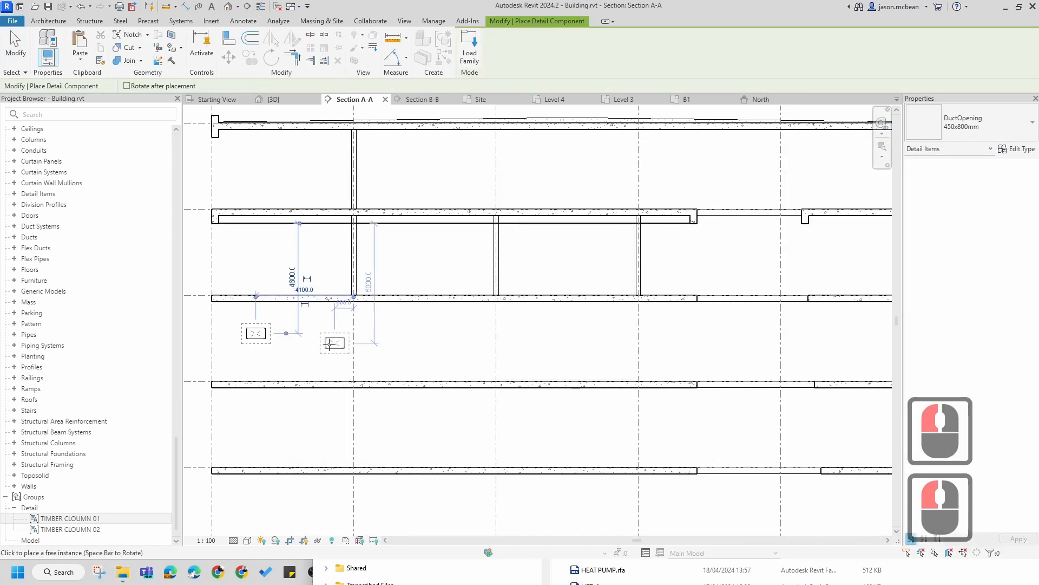
key("Escape")
scroll(228, 301, "up", 6)
key("Escape")
key("Escape")
left_click(309, 333)
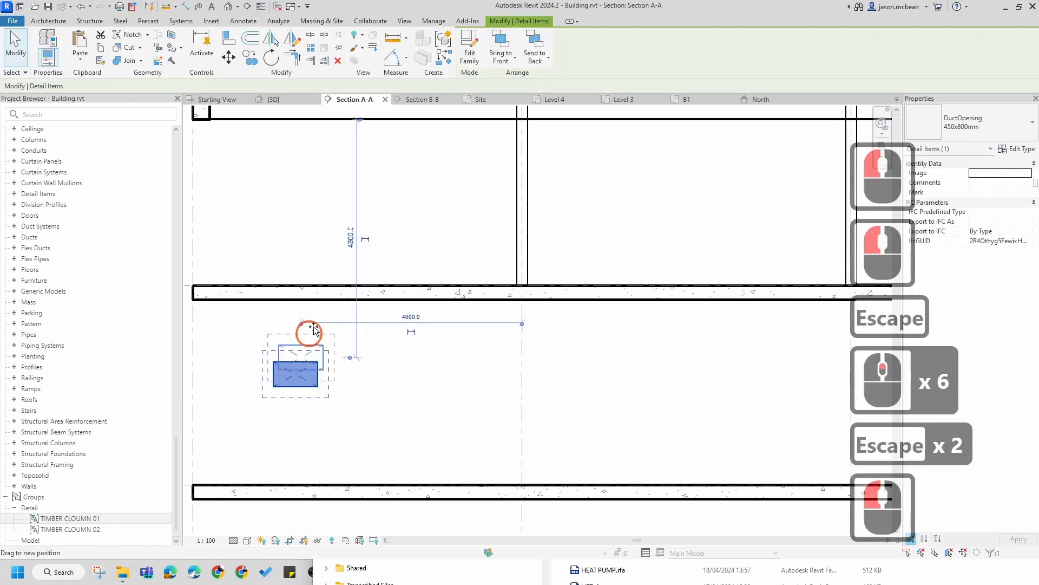
left_click_drag(314, 327, 317, 314)
key("Escape")
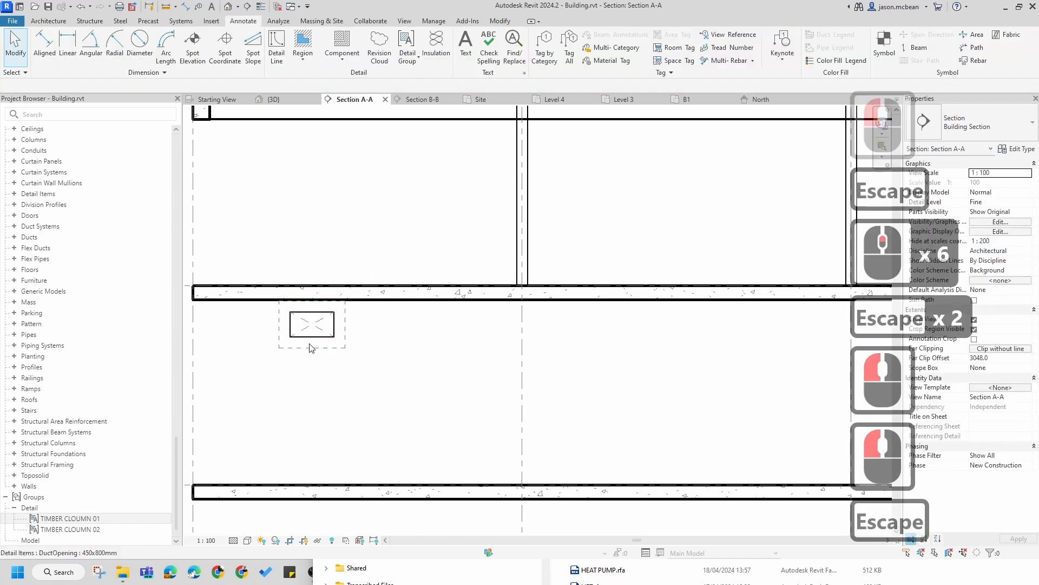
Step: Drag People_01.rfa from the Famalies folder into the section, place the figure on a floor slab, and slide it along the slab
scroll(449, 372, "down", 7)
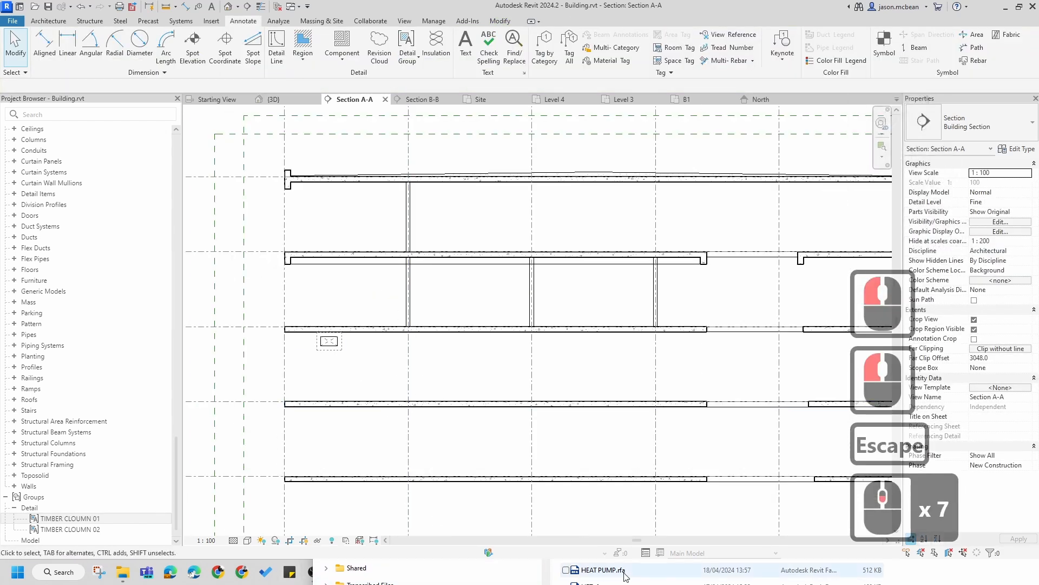
left_click(346, 566)
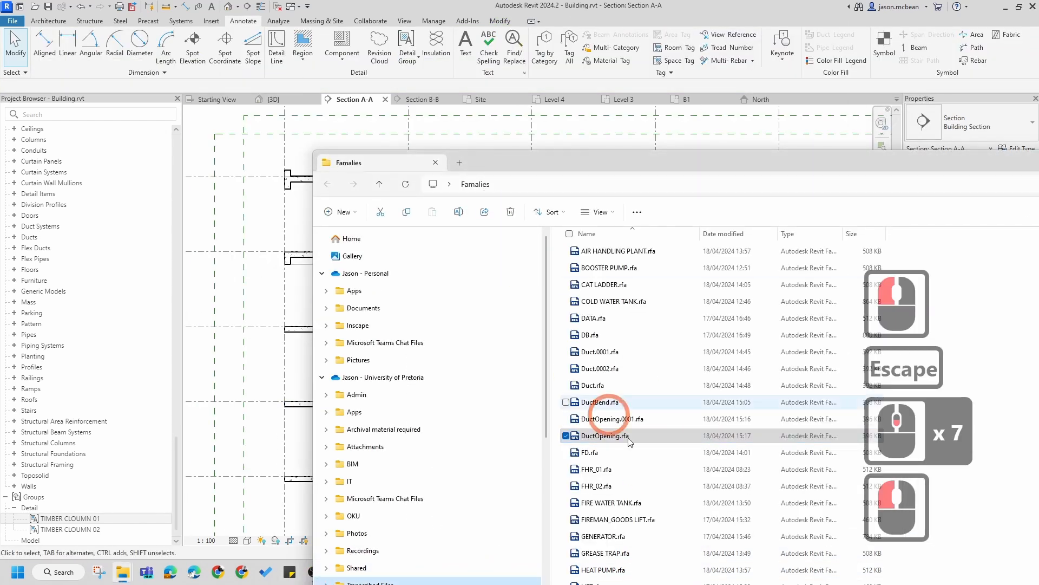
scroll(640, 351, "down", 10)
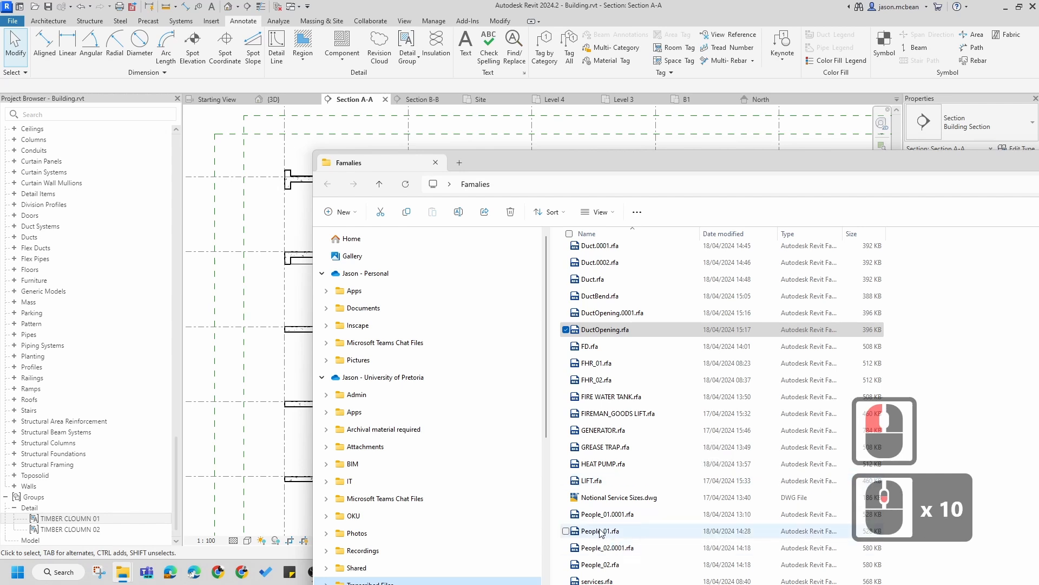
left_click_drag(598, 531, 315, 388)
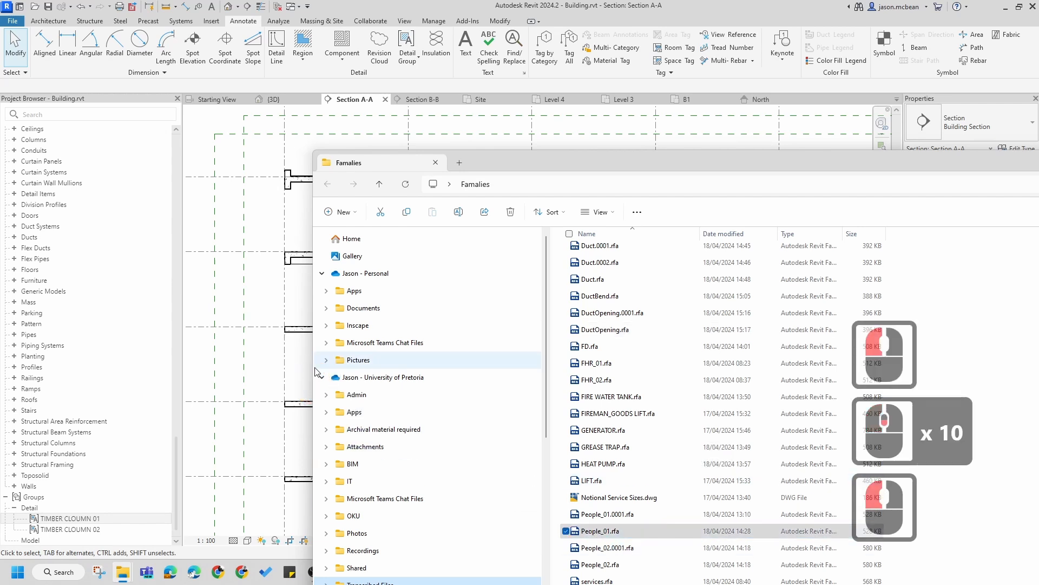
left_click_drag(587, 530, 294, 385)
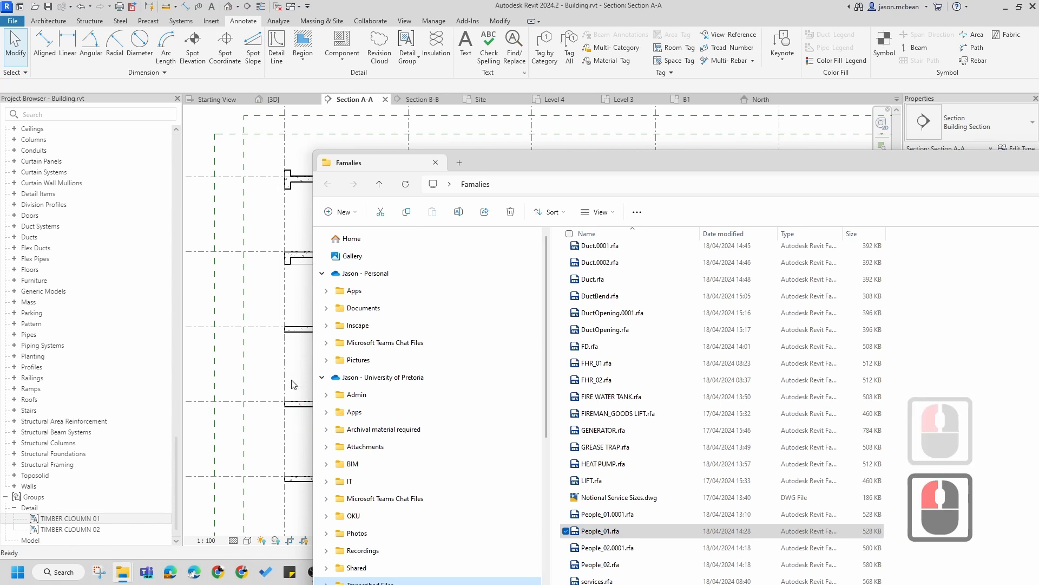
scroll(291, 408, "up", 4)
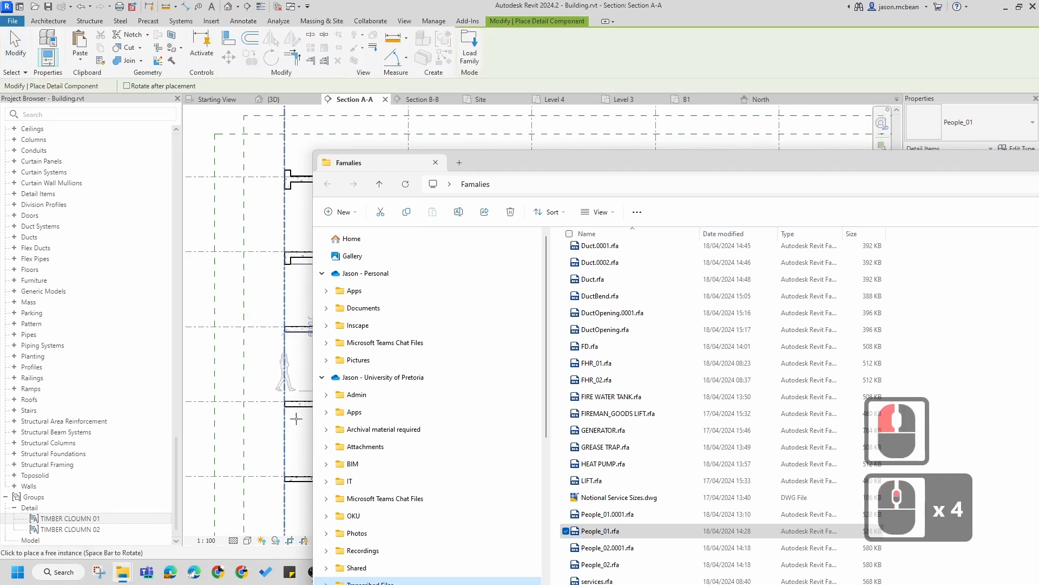
left_click(299, 399)
key("Escape")
key("Escape")
key("Escape")
key("Escape")
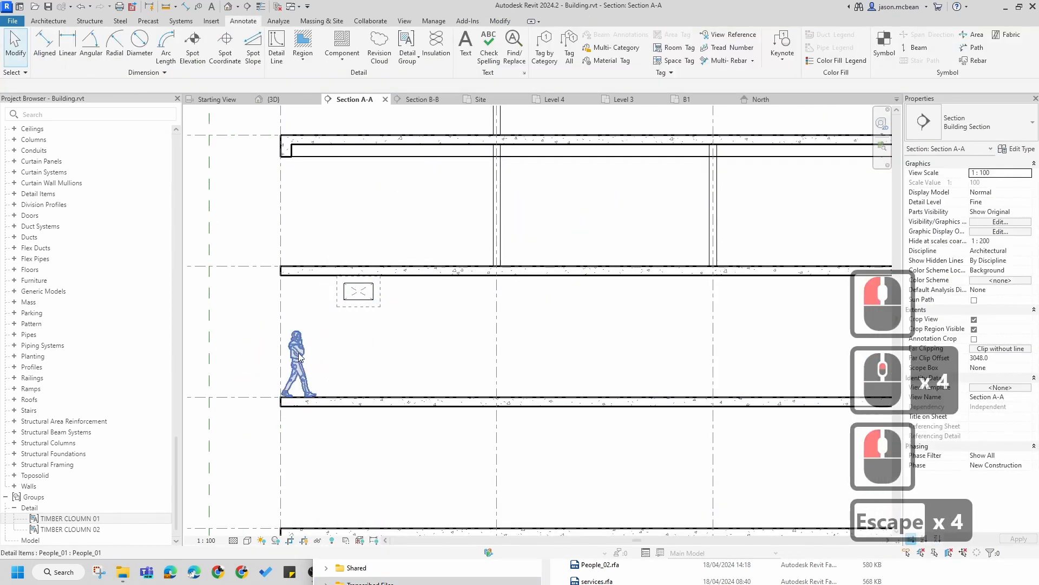
mouse_move(302, 369)
left_mouse_down()
mouse_move(573, 379)
mouse_move(580, 370)
left_mouse_up()
key("Escape")
Step: Zoom in to examine the slab edge and timber column group at the left end of the section
scroll(504, 398, "up", 4)
scroll(654, 401, "down", 5)
scroll(328, 316, "up", 4)
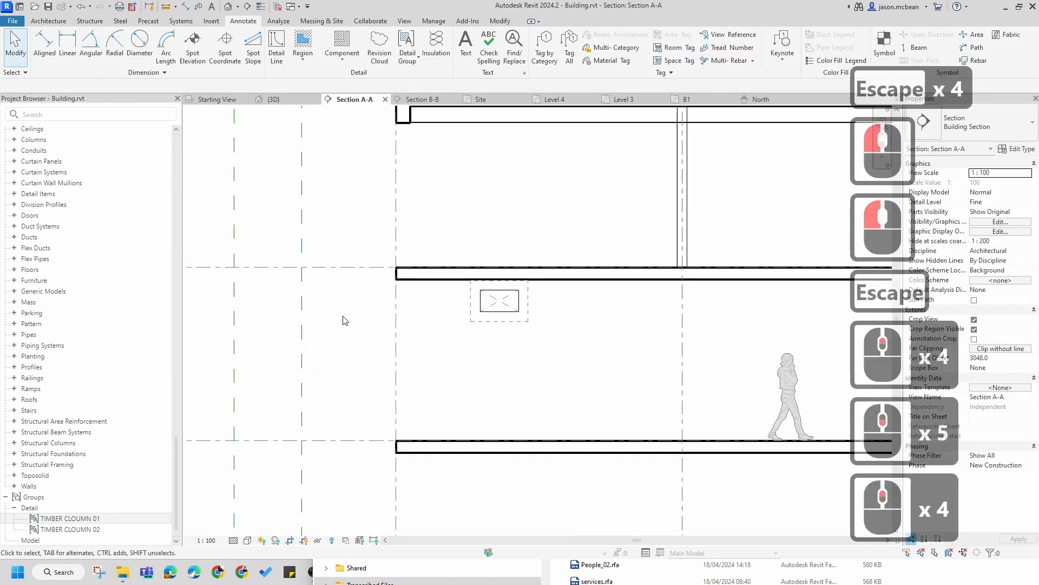
scroll(443, 413, "up", 3)
scroll(777, 192, "down", 4)
scroll(717, 206, "up", 3)
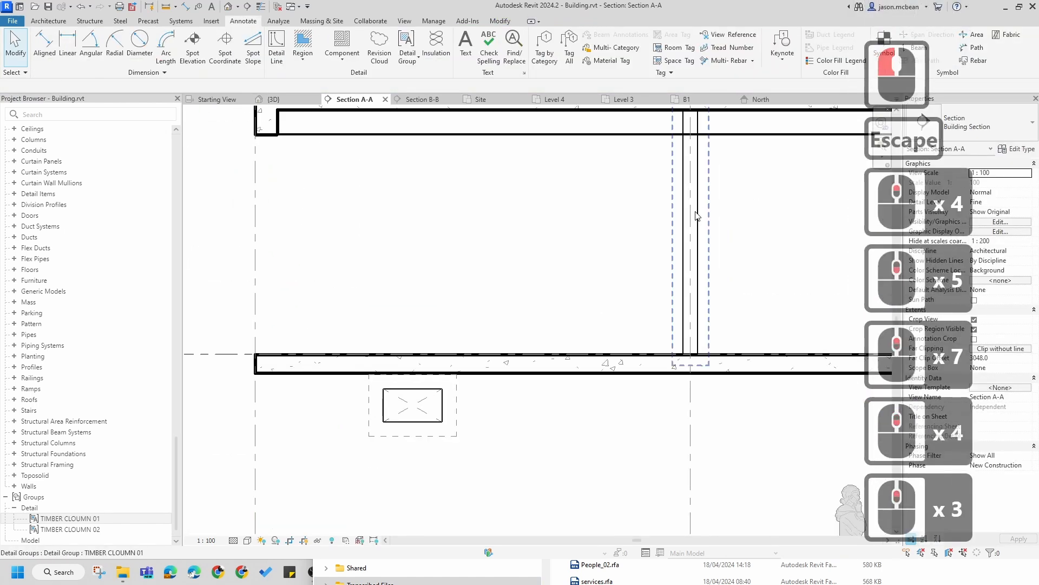
left_click(696, 215)
scroll(683, 213, "down", 2)
key("Escape")
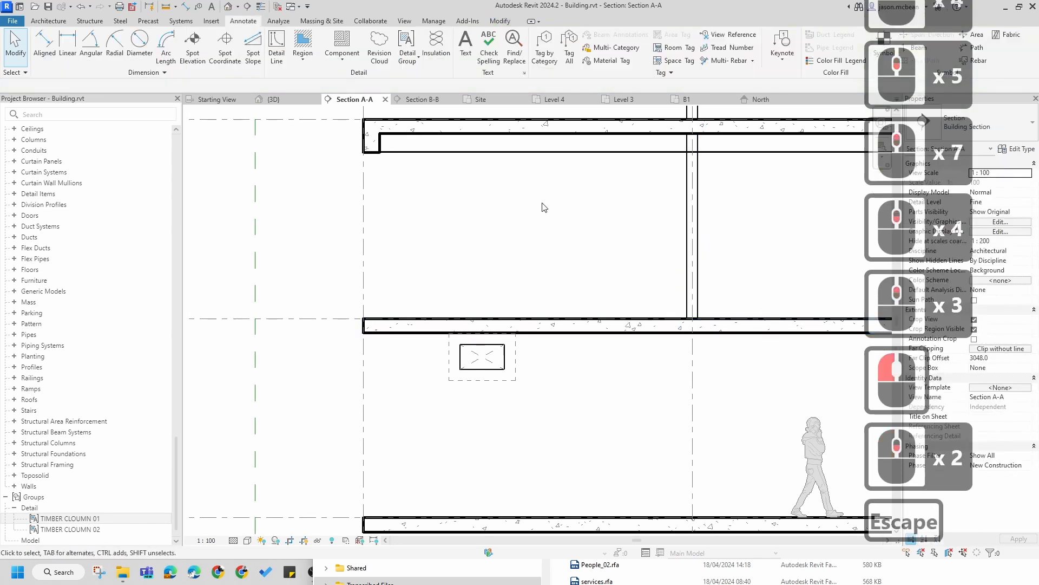
scroll(374, 214, "up", 1)
key("Escape")
scroll(379, 208, "up", 2)
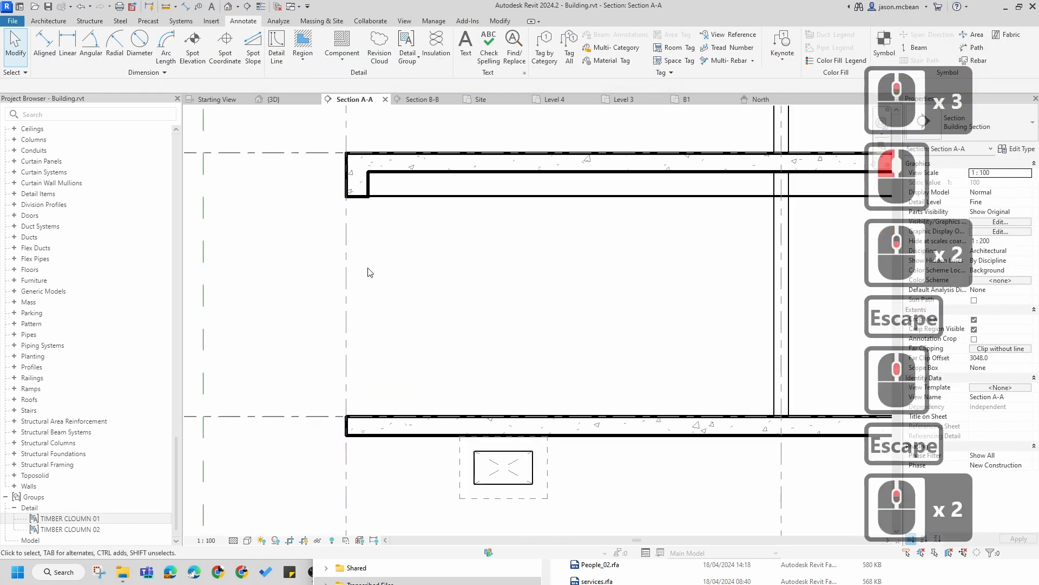
Step: Draw a vertical detail line in the 3 Windows line style, about 3000 mm long, along the slab edge between two floors
key("d")
key("l")
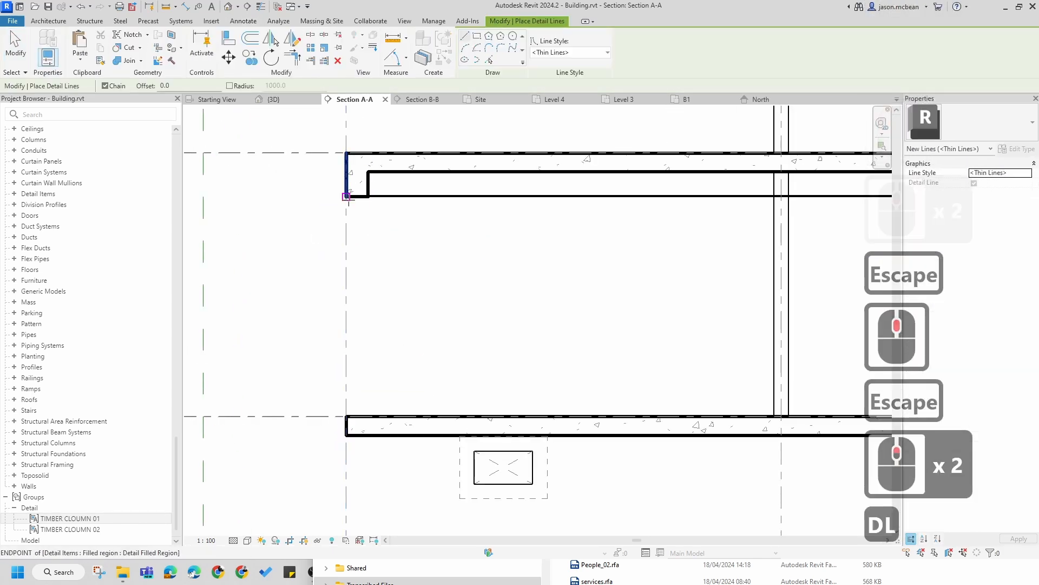
left_click(346, 196)
key("Escape")
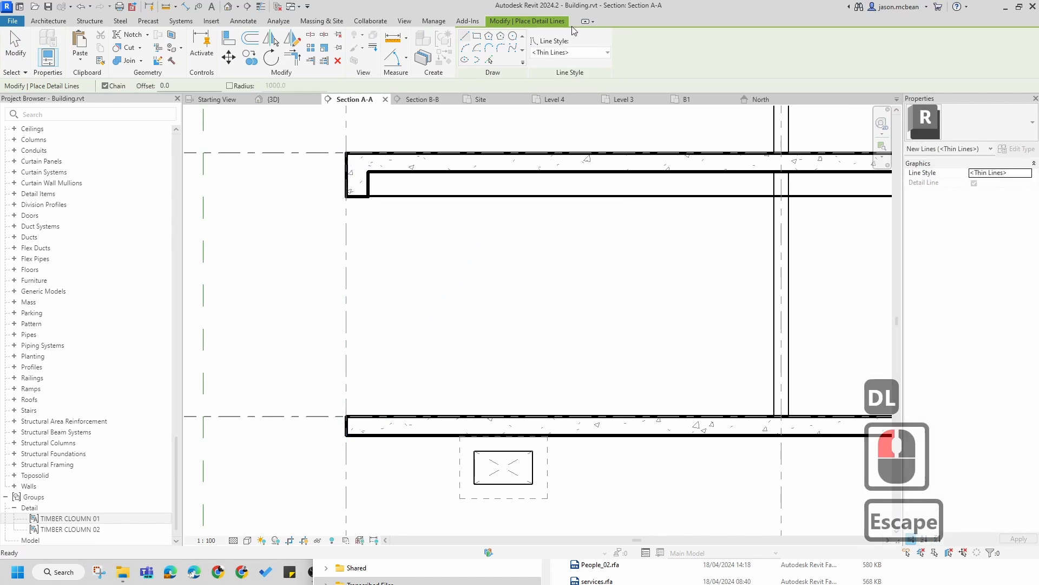
left_click(582, 53)
scroll(574, 152, "down", 13)
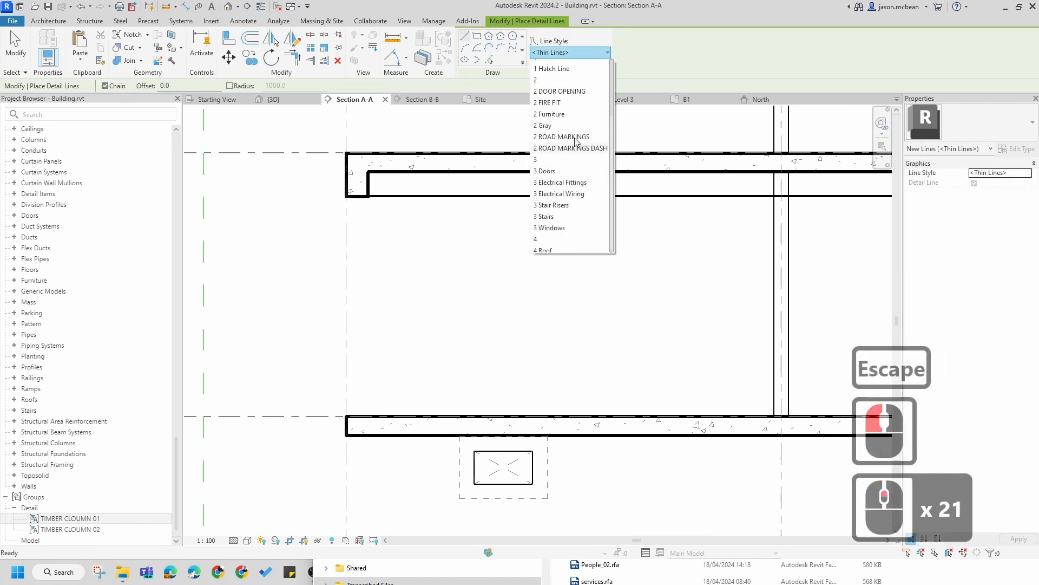
left_click(556, 223)
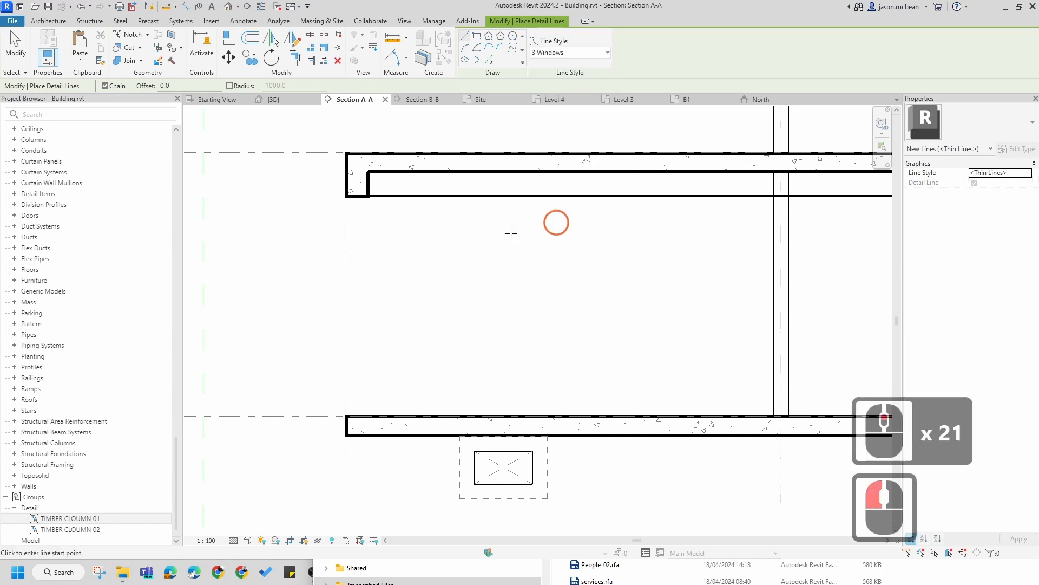
scroll(335, 213, "up", 6)
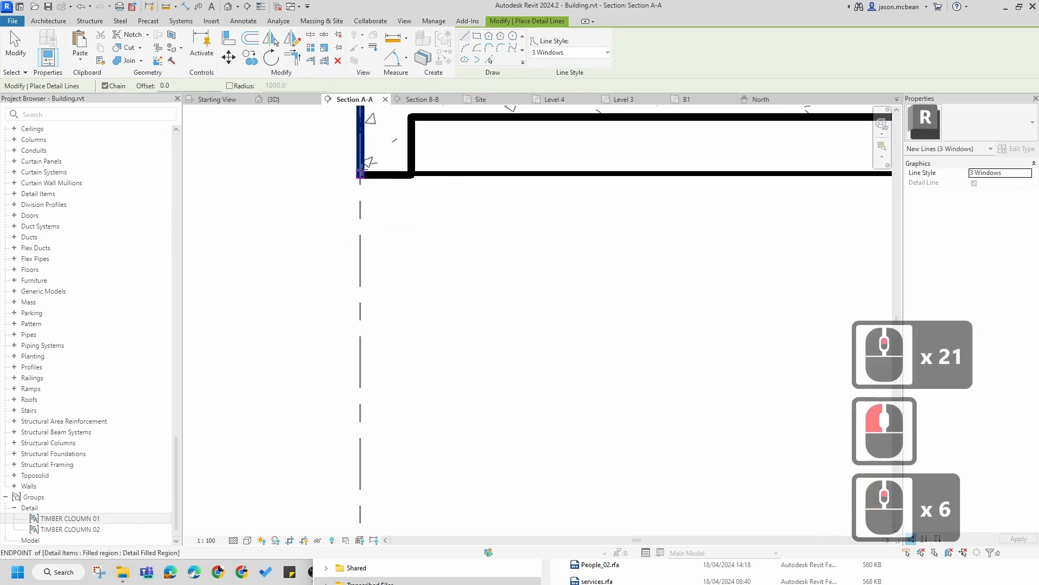
left_click(386, 176)
scroll(382, 387, "down", 6)
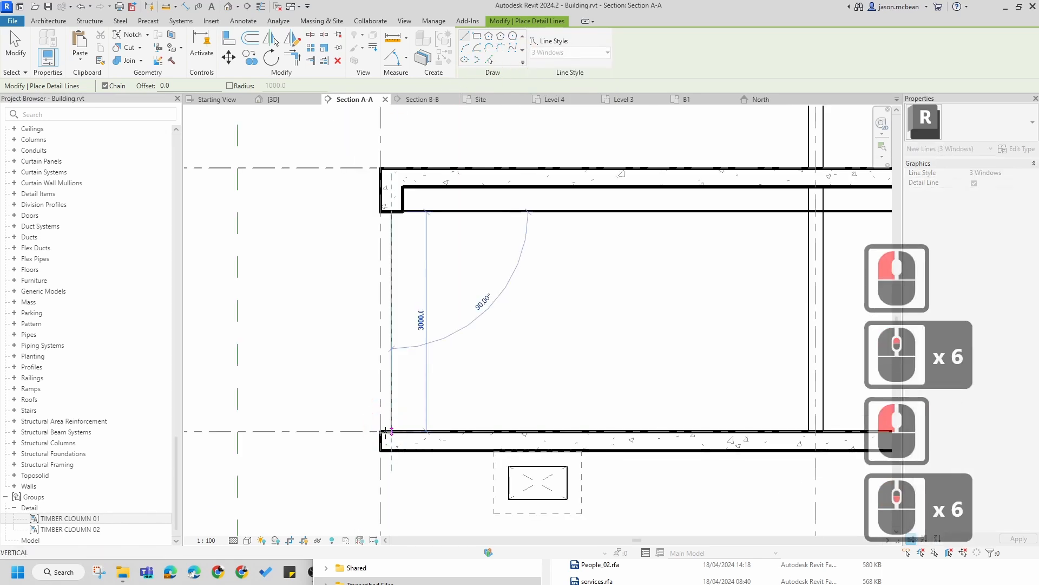
left_click(391, 431)
key("Escape")
scroll(399, 158, "up", 4)
key("Escape")
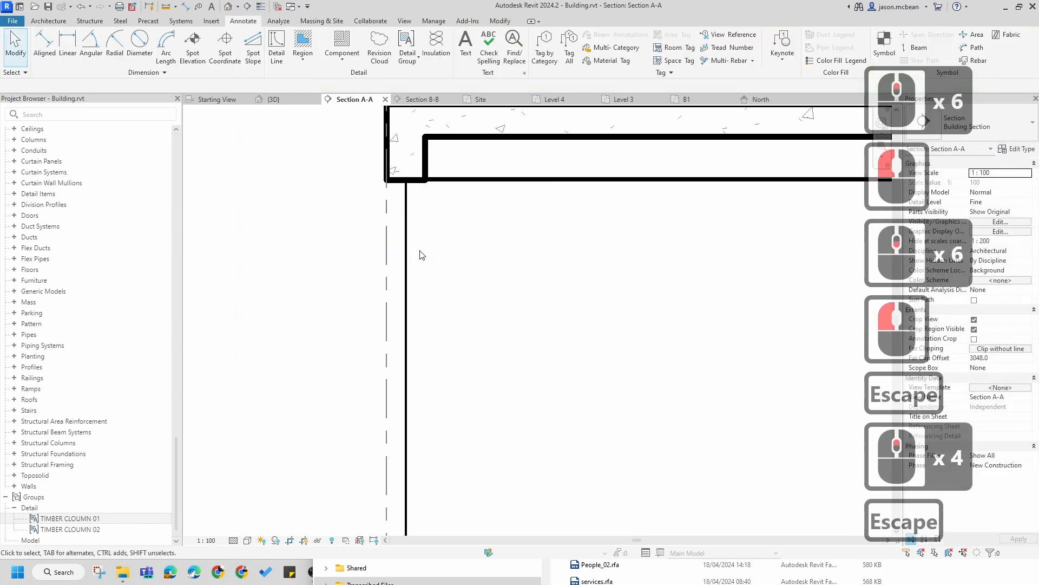
Step: Select the new detail line to check its line style and length
left_click(507, 221)
left_click(409, 224)
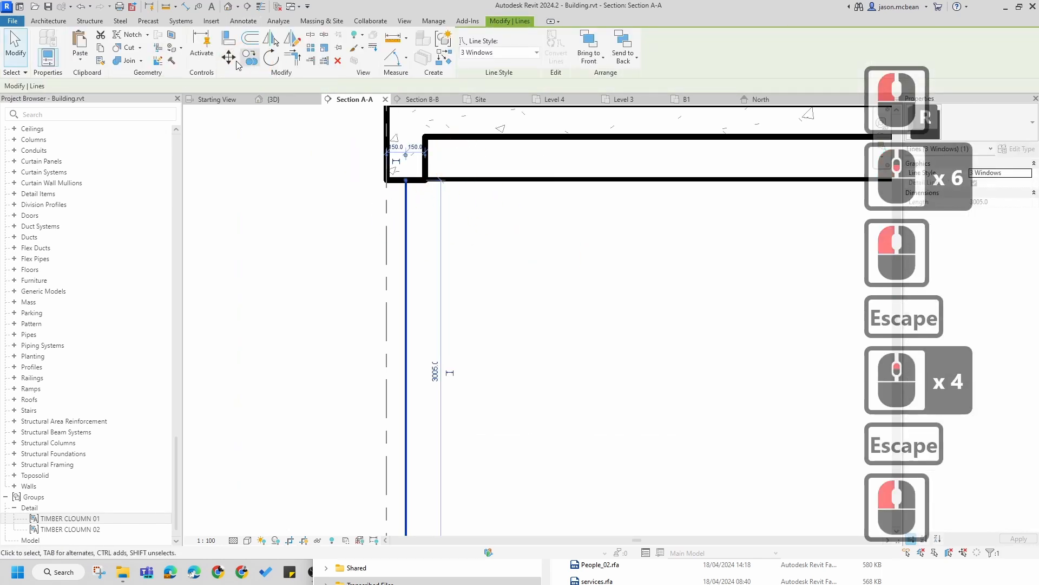
key("Escape")
Step: Move the People_01 figure up onto the slab of the floor above the duct opening
scroll(447, 315, "down", 12)
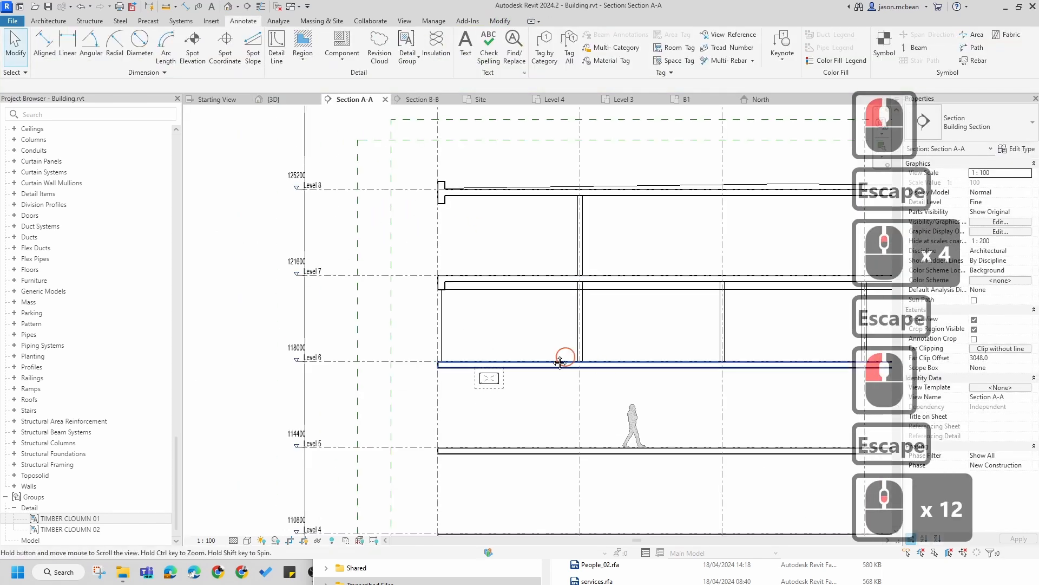
middle_click_drag(562, 355, 417, 382)
key("Escape")
scroll(334, 384, "up", 3)
left_click(334, 384)
key("Escape")
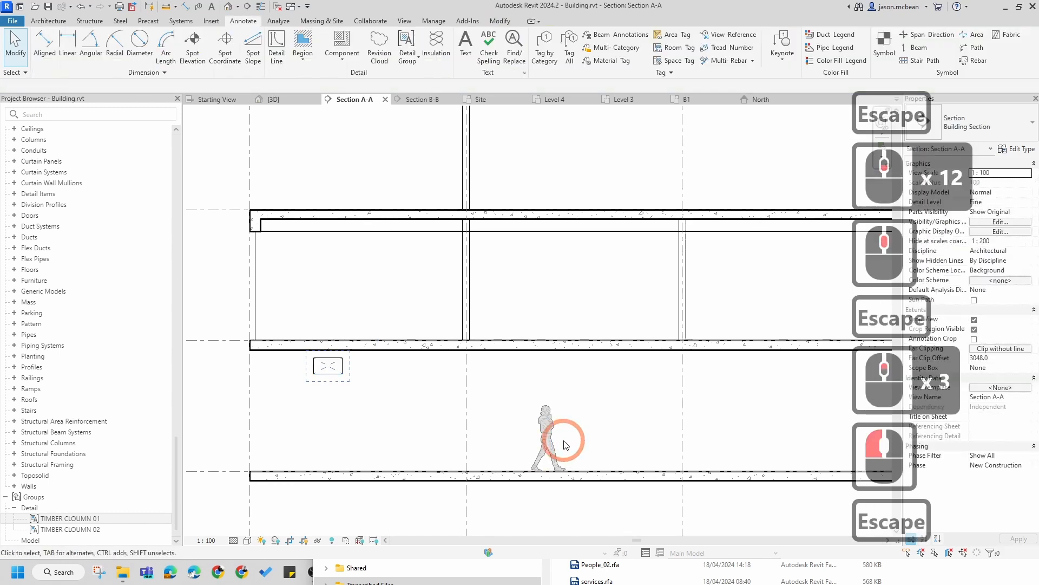
left_click(553, 436)
left_click_drag(545, 299, 555, 305)
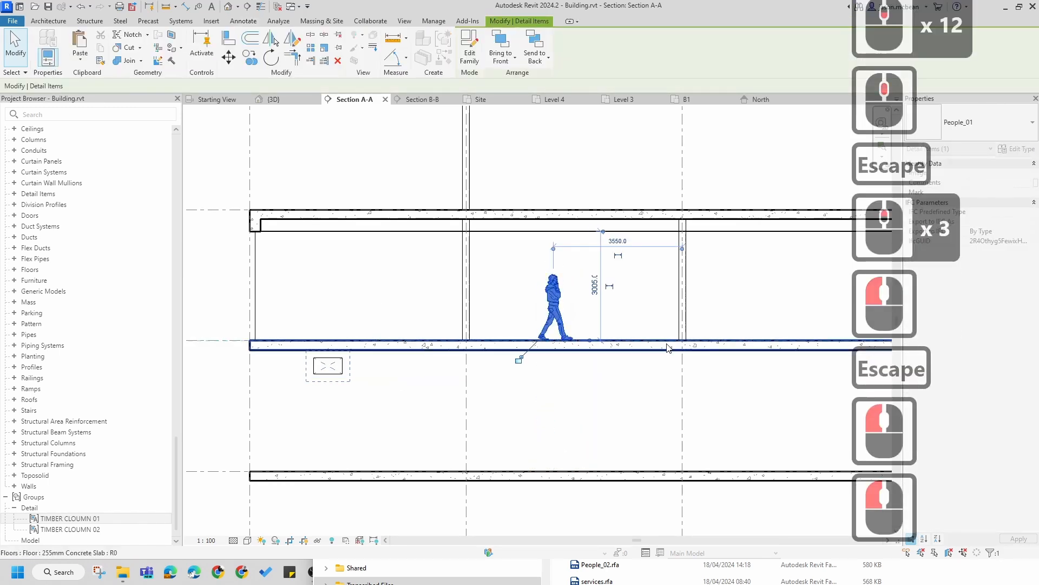
key("Escape")
scroll(608, 297, "down", 6)
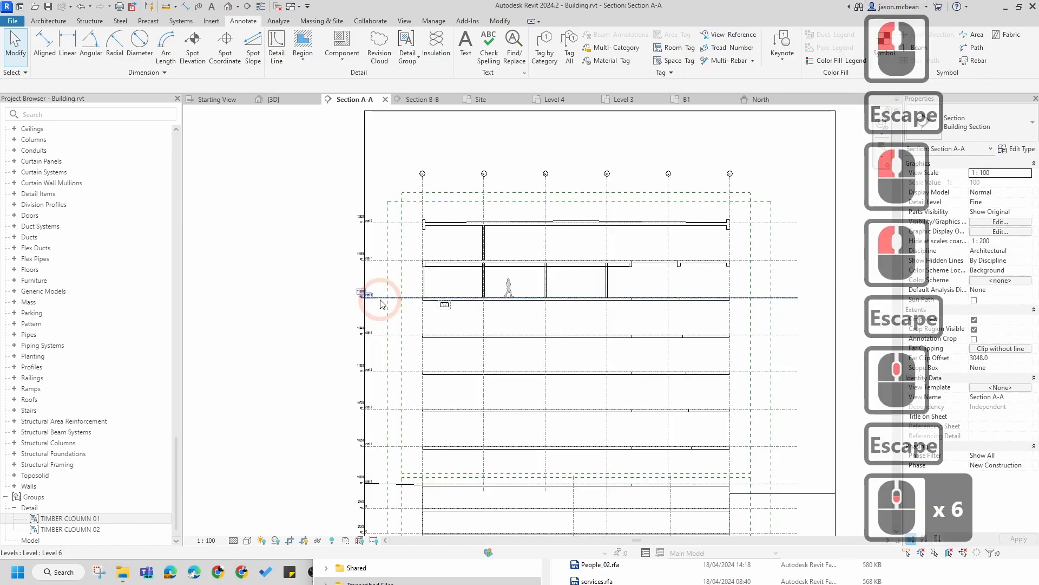
scroll(576, 314, "down", 1)
scroll(575, 437, "up", 6)
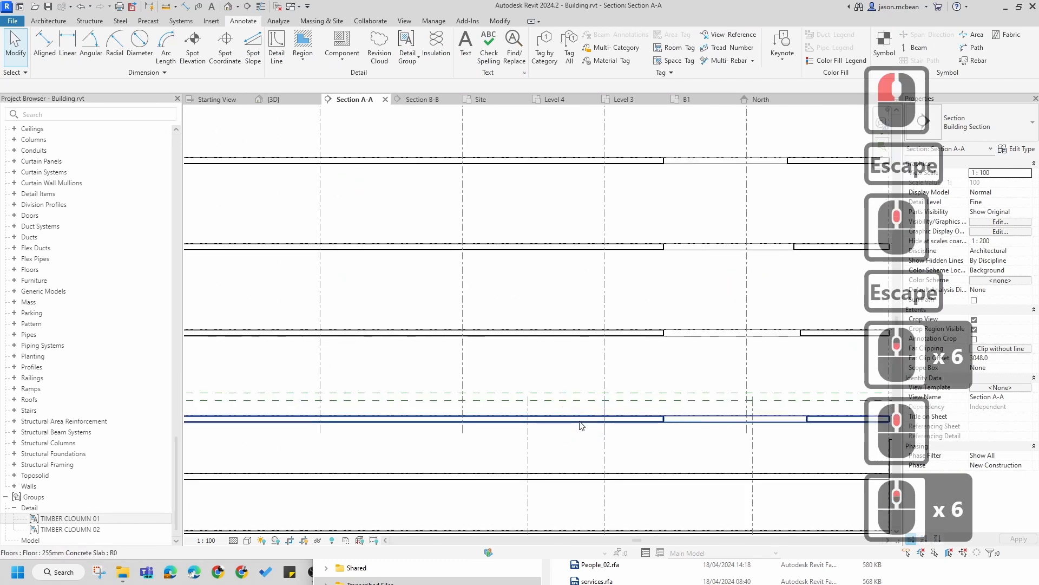
scroll(617, 433, "down", 5)
scroll(561, 365, "up", 1)
scroll(533, 202, "up", 6)
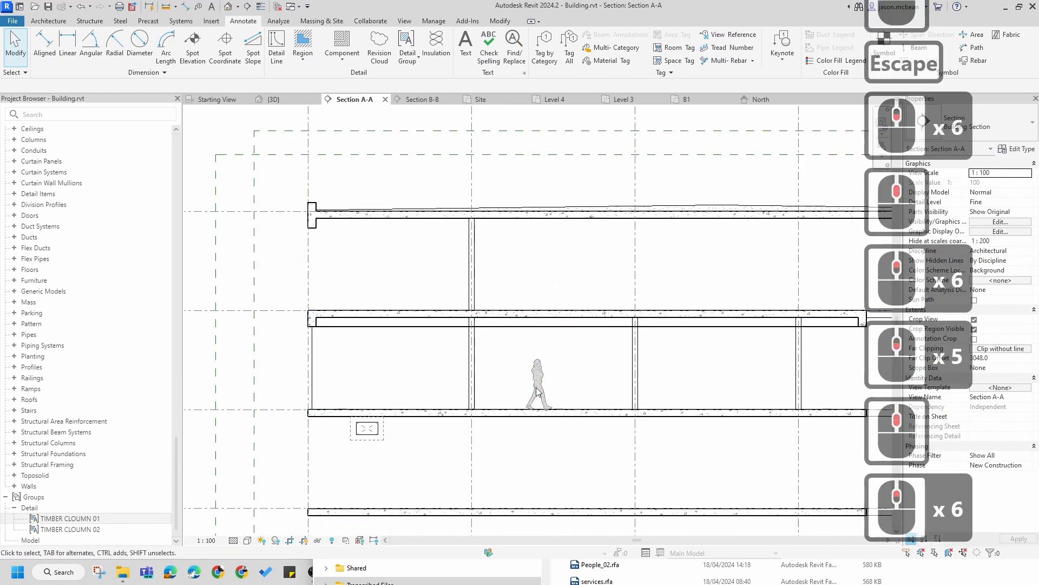
Step: Zoom around Section A-A and select the timber column group, slab-edge filled region and plasterboard detail to inspect them
scroll(537, 381, "up", 4)
scroll(622, 327, "down", 5)
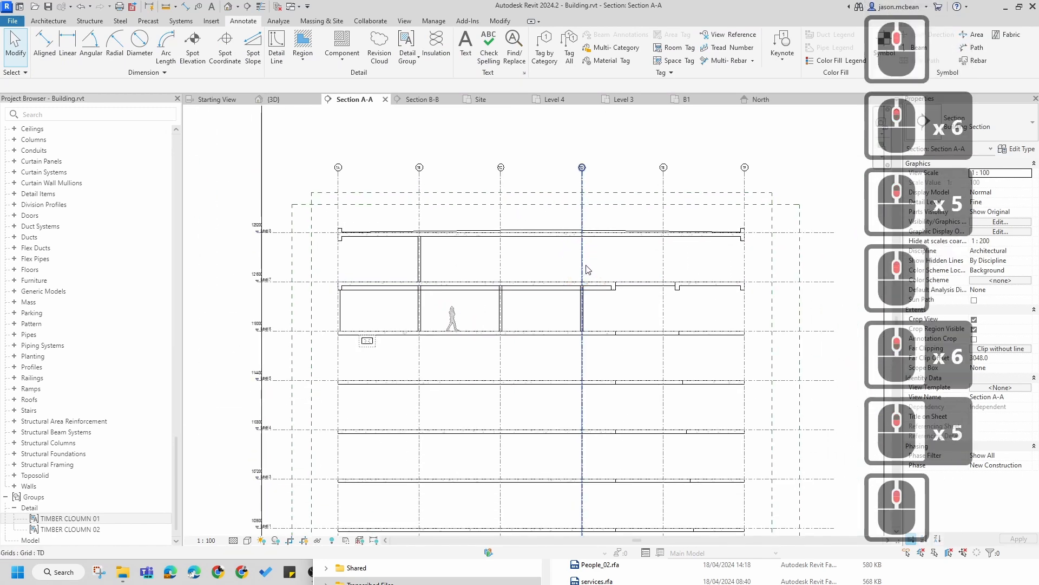
scroll(564, 280, "down", 6)
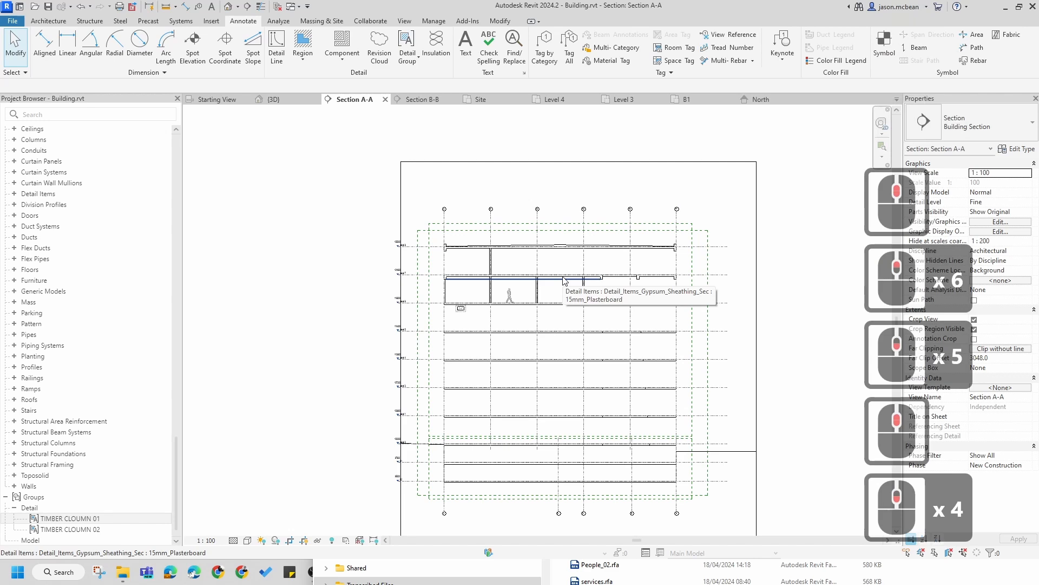
key("Escape")
scroll(528, 306, "up", 1)
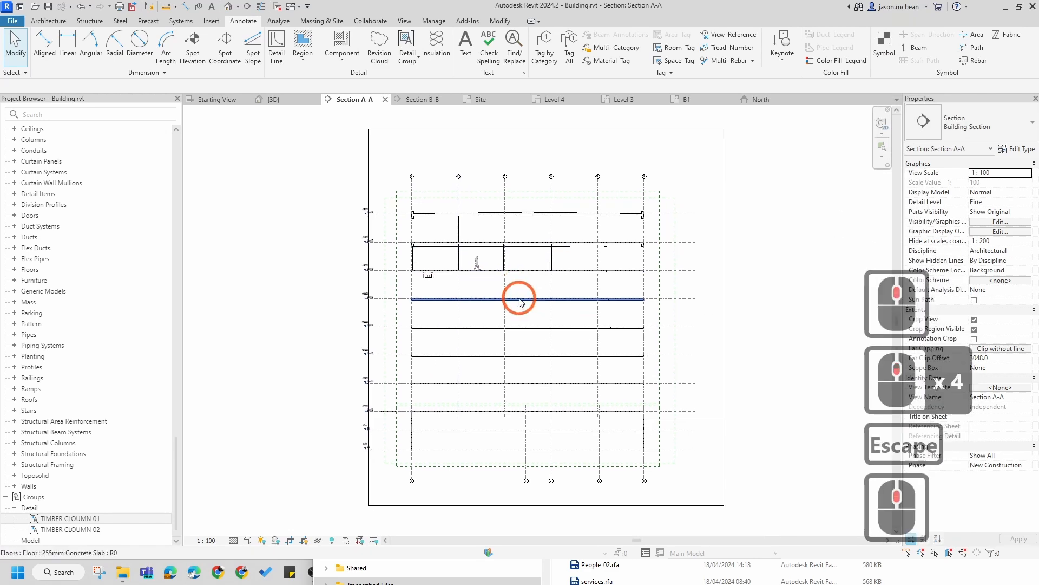
scroll(411, 236, "up", 5)
scroll(456, 308, "up", 1)
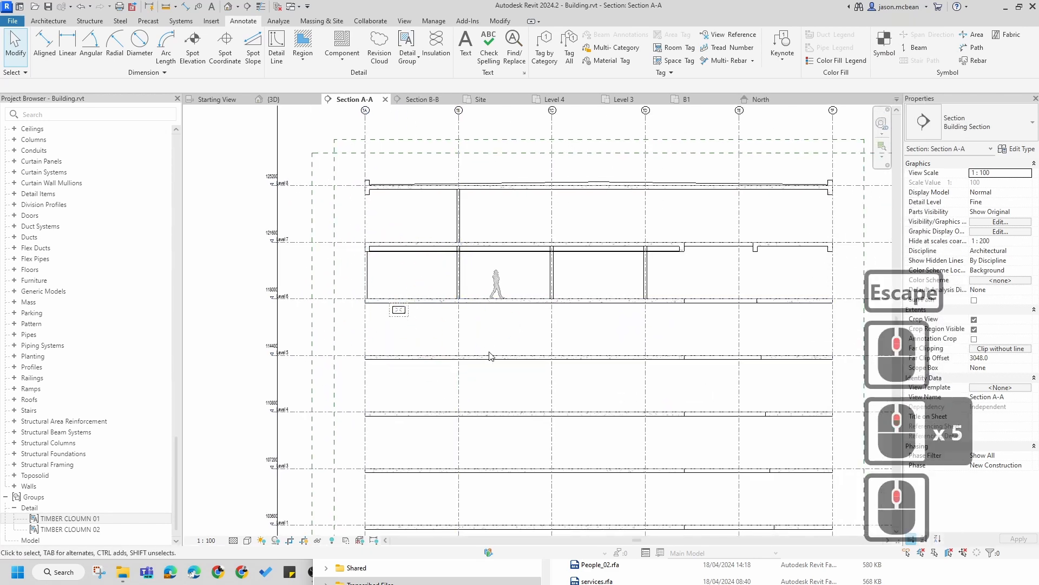
scroll(425, 304, "up", 1)
scroll(530, 348, "up", 5)
scroll(510, 271, "down", 6)
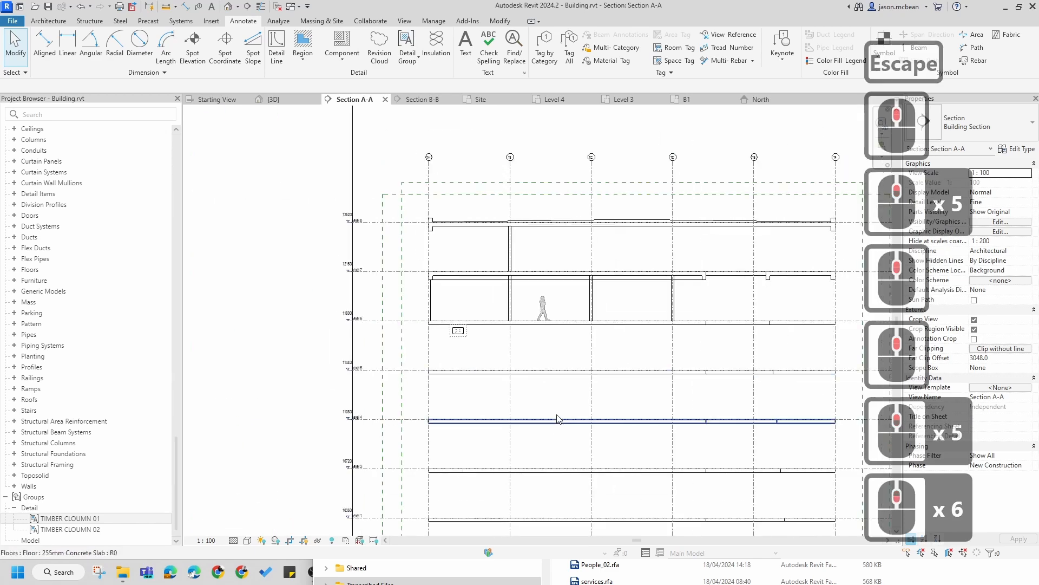
scroll(509, 271, "up", 1)
scroll(601, 244, "up", 6)
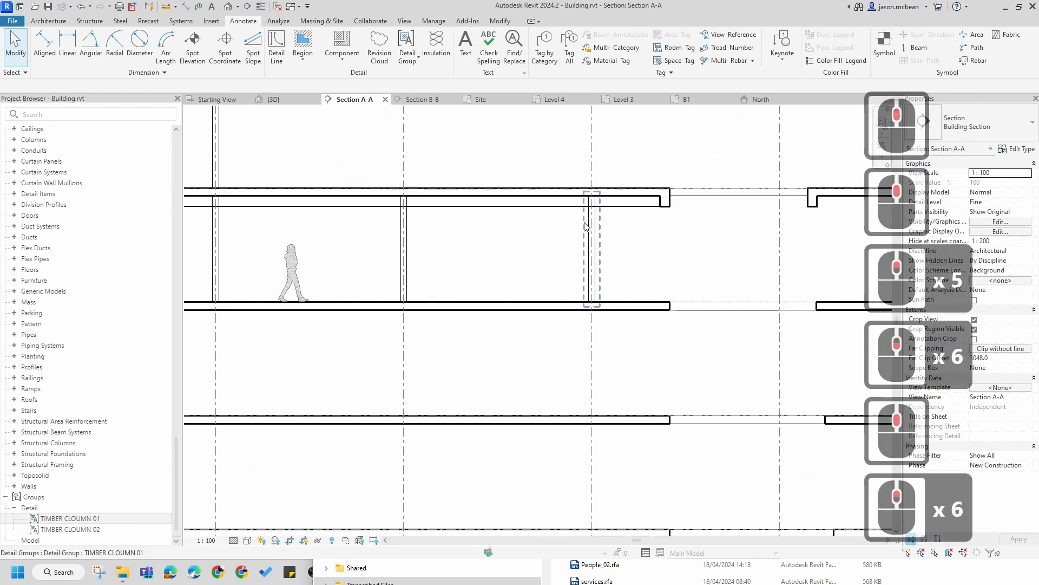
left_click(592, 228)
key("Escape")
left_click(665, 202)
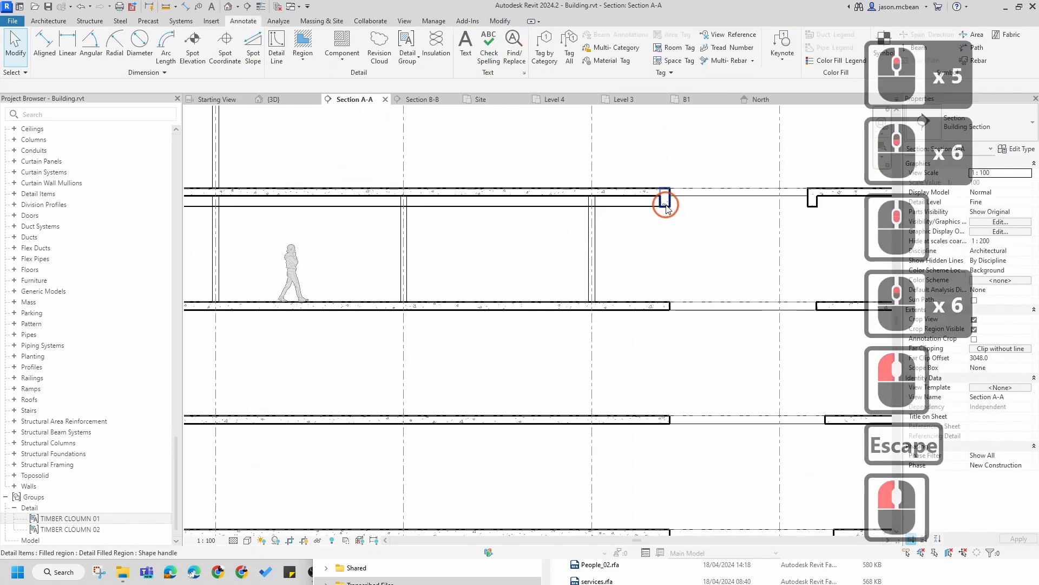
key("Escape")
left_click(619, 213)
scroll(620, 212, "down", 5)
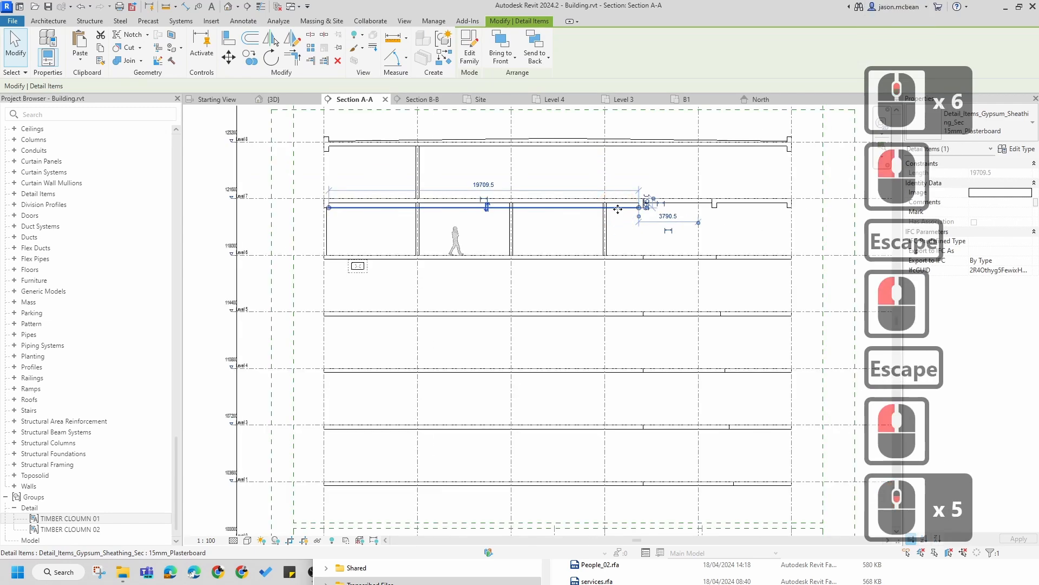
scroll(618, 209, "down", 5)
key("Escape")
Step: Start a new filled region at the left end of the lower basement levels
middle_click_drag(661, 441, 666, 413)
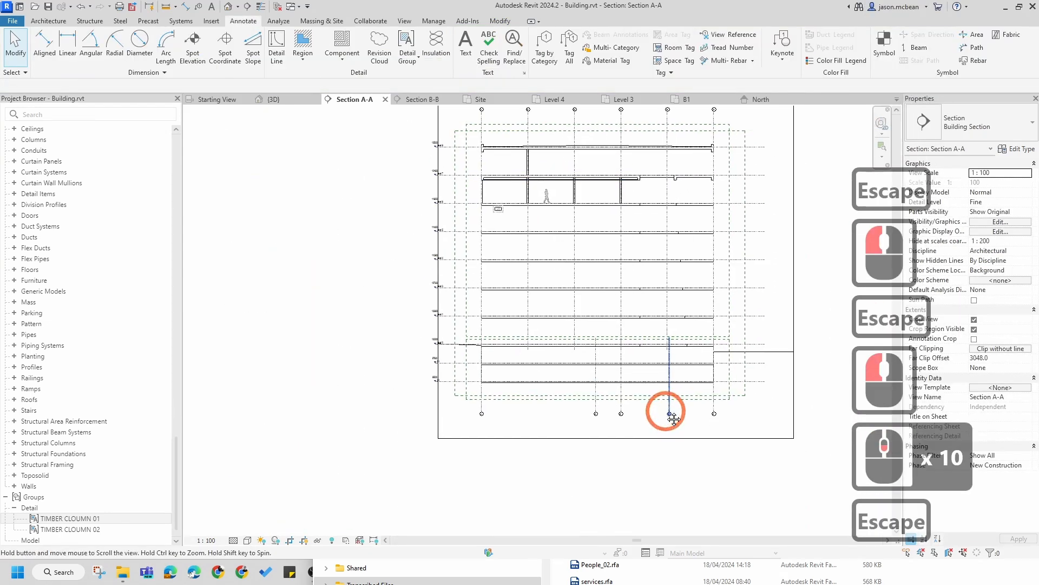
scroll(559, 339, "up", 4)
scroll(560, 339, "up", 7)
middle_click_drag(531, 425, 489, 308)
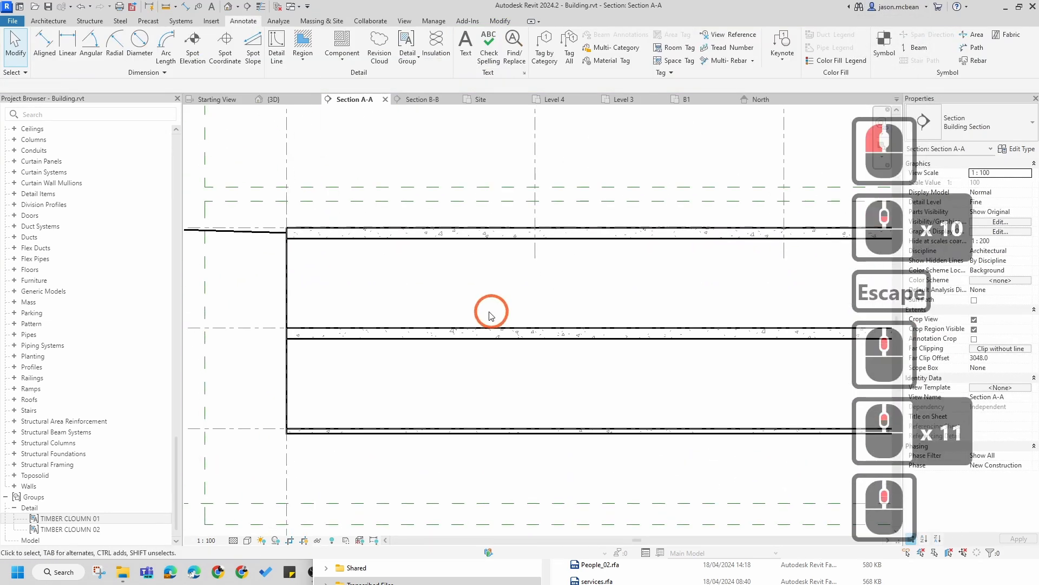
scroll(358, 281, "down", 5)
middle_click_drag(713, 366, 474, 341)
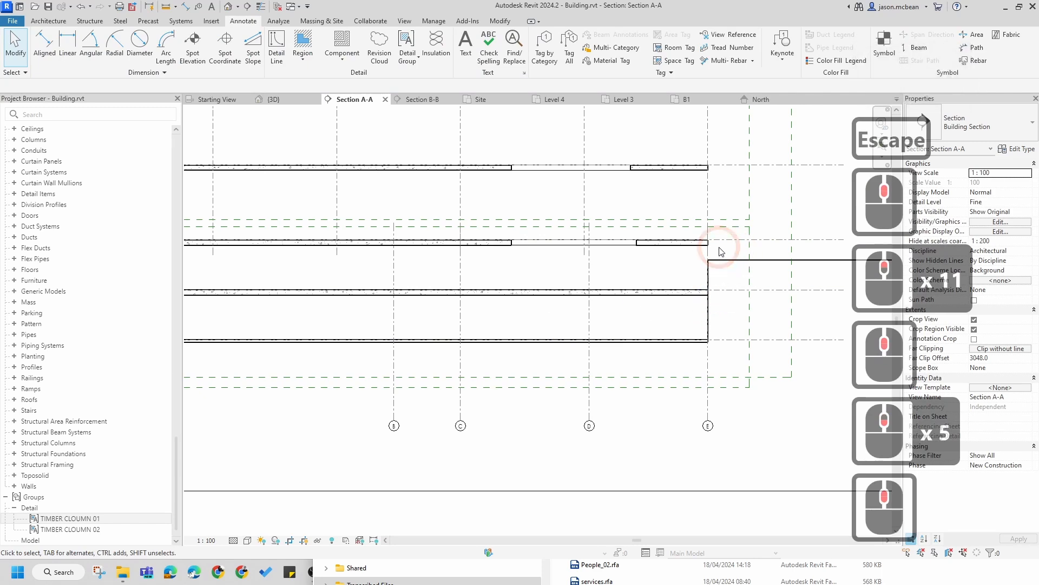
scroll(732, 335, "down", 4)
scroll(339, 305, "up", 2)
scroll(340, 308, "up", 3)
middle_click_drag(460, 304, 378, 251)
key("Escape")
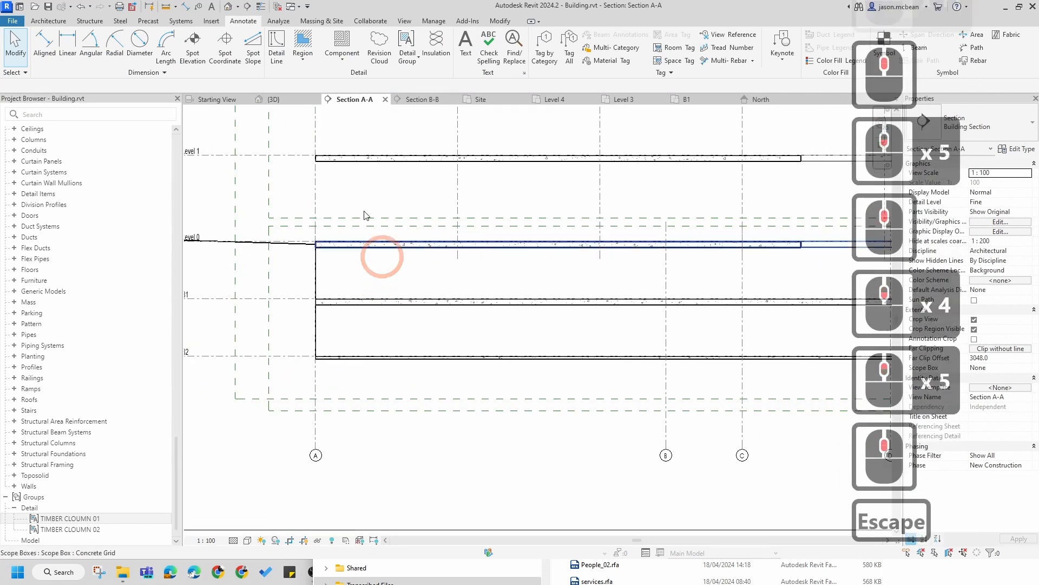
left_click(304, 60)
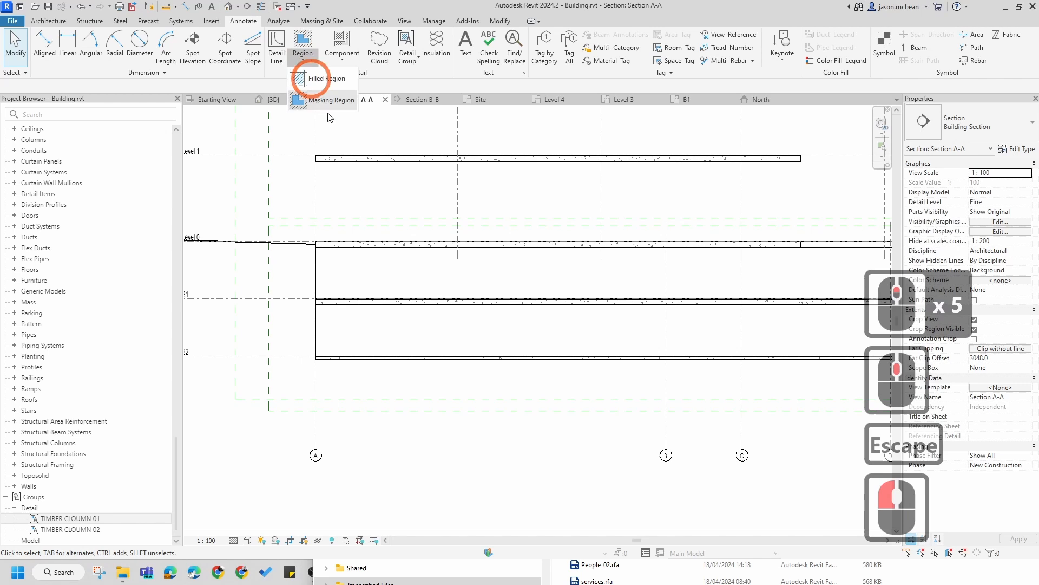
left_click(325, 79)
scroll(348, 217, "up", 6)
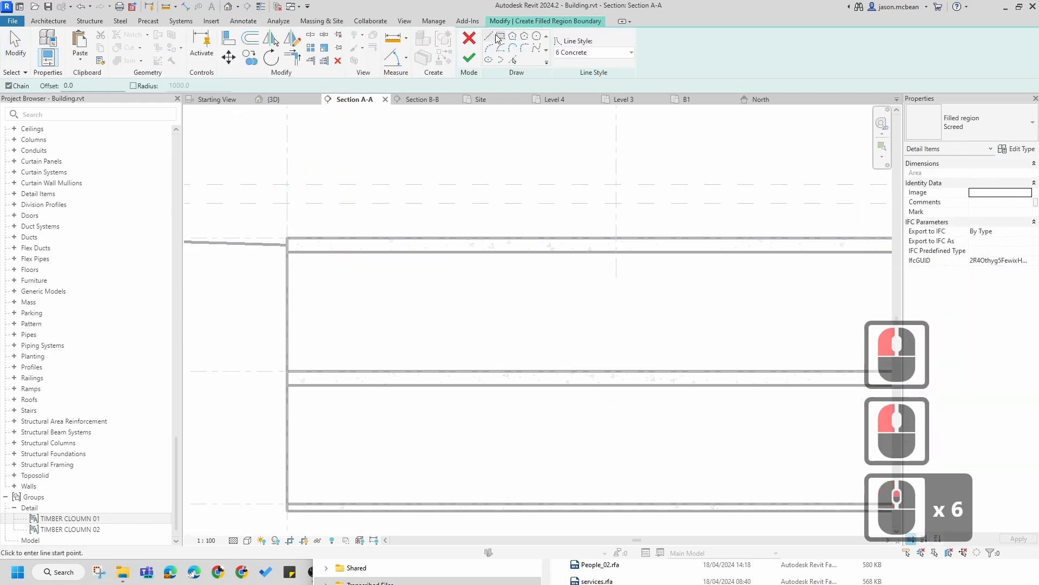
left_click(499, 36)
left_click(289, 238)
middle_click_drag(288, 238, 292, 360)
scroll(314, 355, "up", 6)
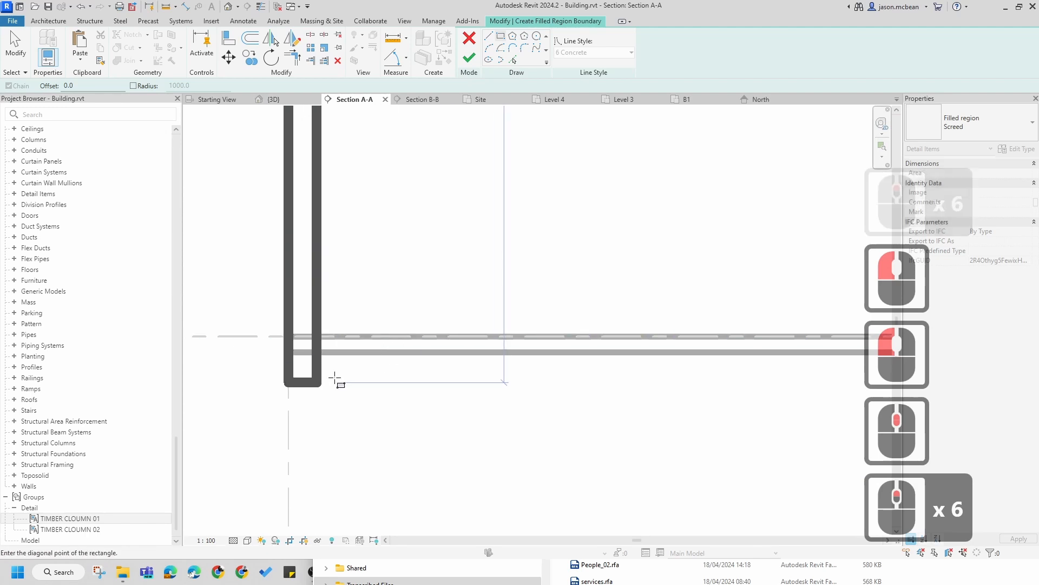
scroll(336, 377, "down", 4)
key("Escape")
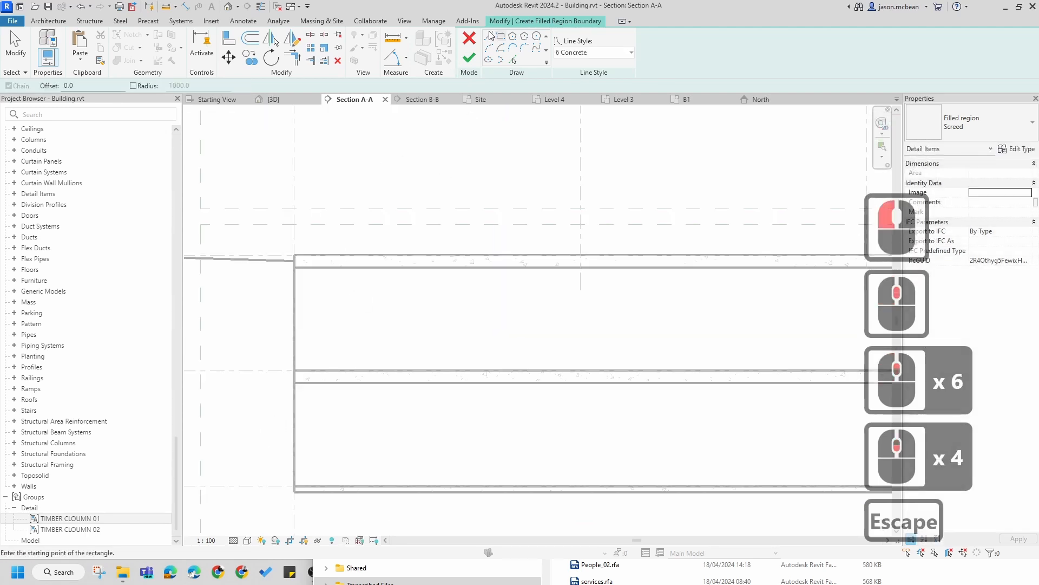
Step: Sketch the Screed filled region boundary in 6 Concrete lines down the basement wall, diagonally up and along the slab edge
left_click(490, 37)
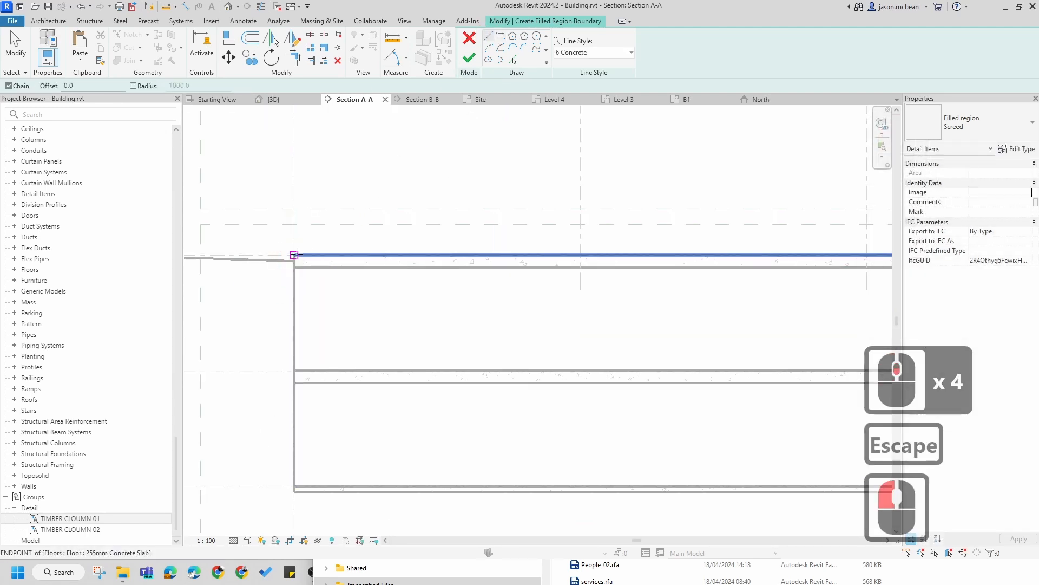
left_click(294, 255)
scroll(320, 225, "down", 3)
scroll(298, 400, "up", 9)
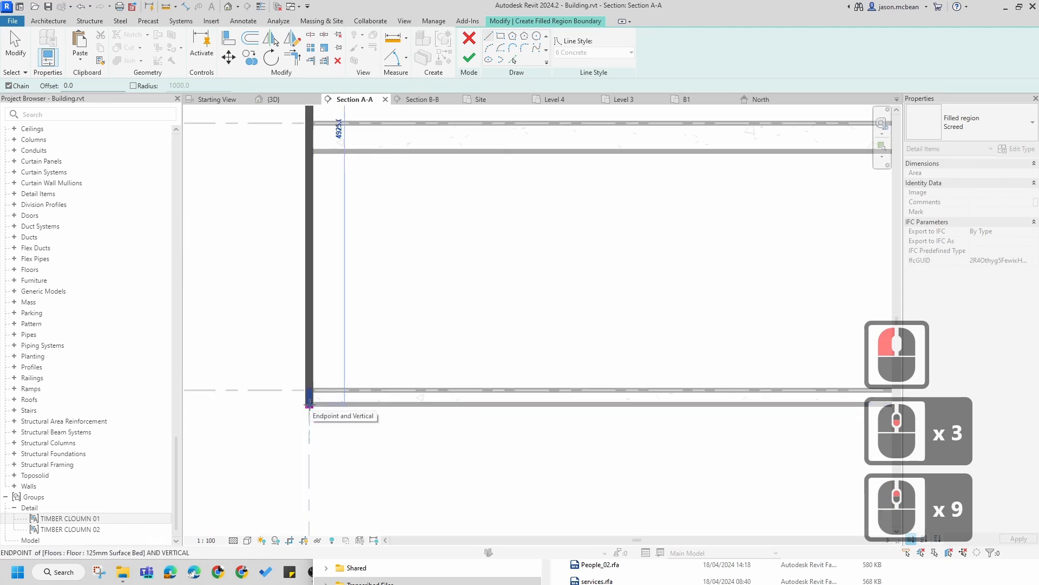
left_click(309, 447)
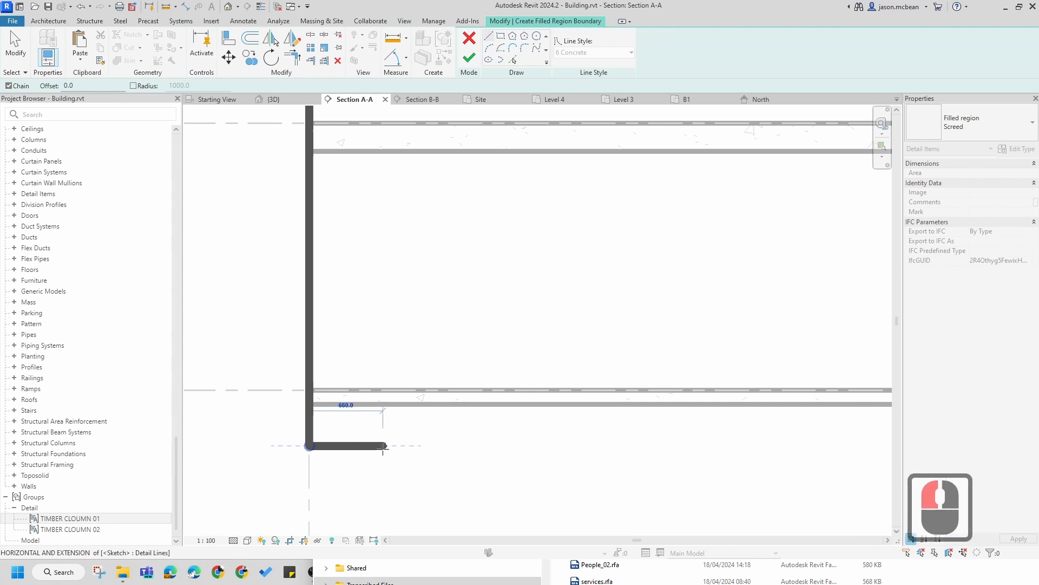
left_click(418, 404)
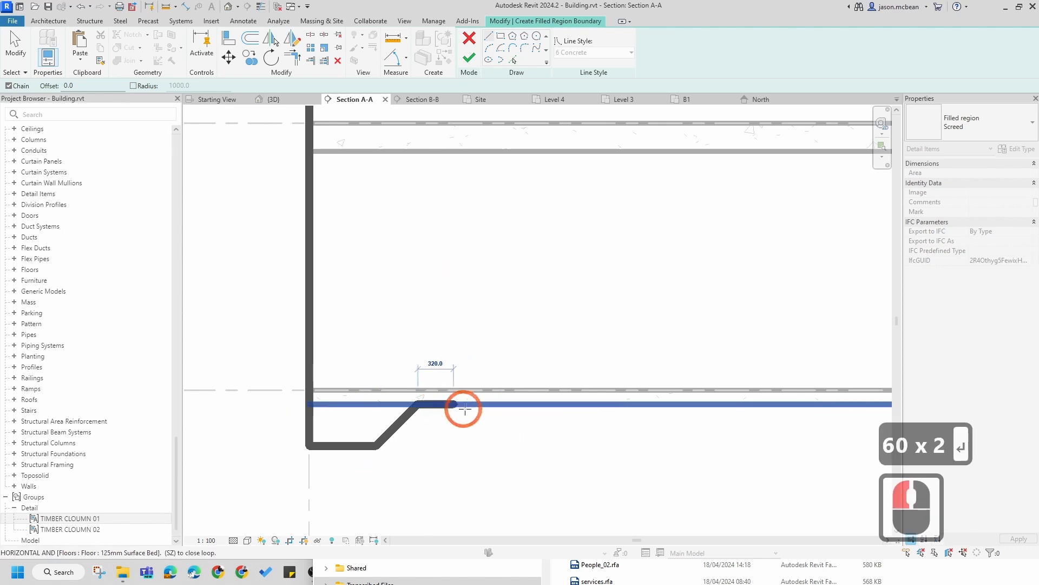
scroll(418, 404, "up", 4)
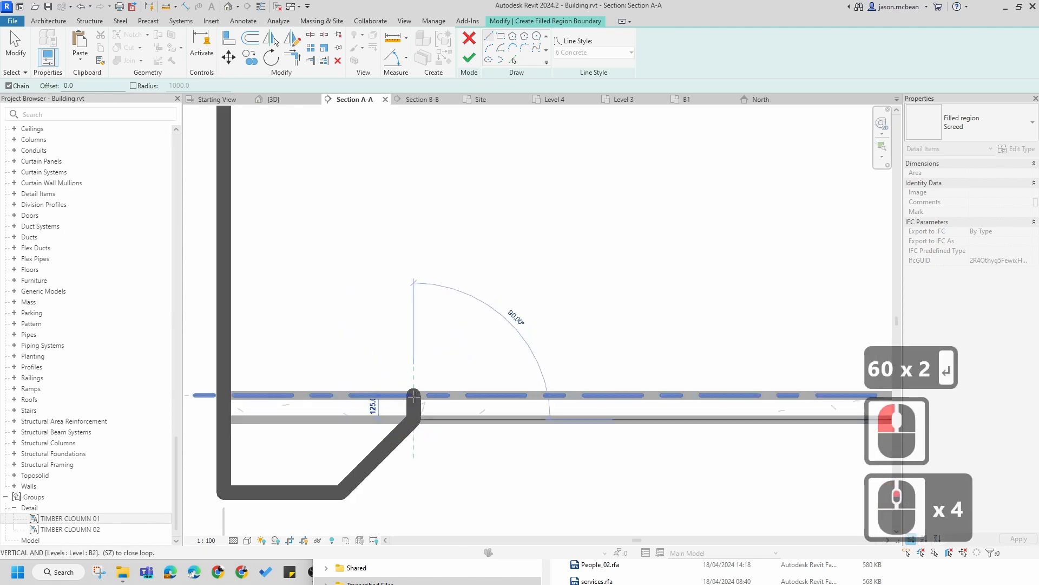
left_click(414, 396)
left_click(295, 398)
left_click(278, 396)
scroll(297, 423, "down", 6)
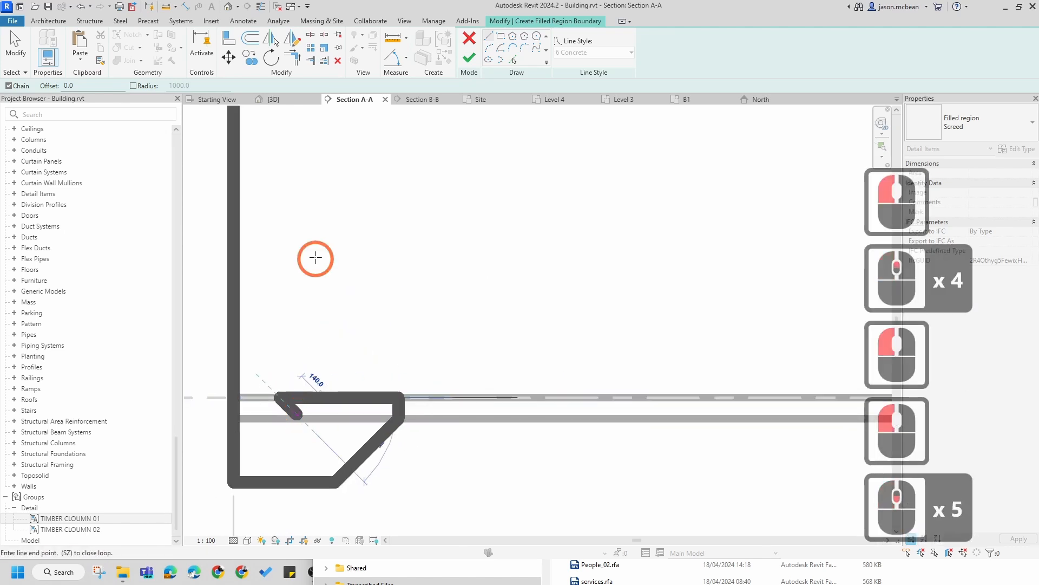
middle_click_drag(318, 244, 317, 407)
scroll(317, 407, "up", 1)
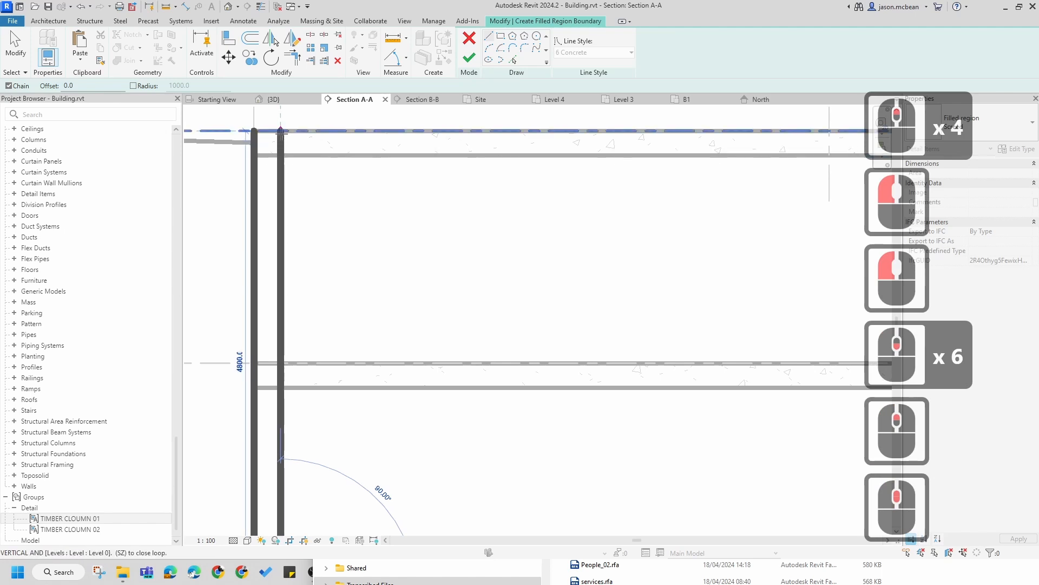
left_click(281, 133)
left_click(252, 132)
key("Escape")
Step: Select the bottom boundary line and set its temporary dimension to 300 mm
scroll(327, 169, "down", 7)
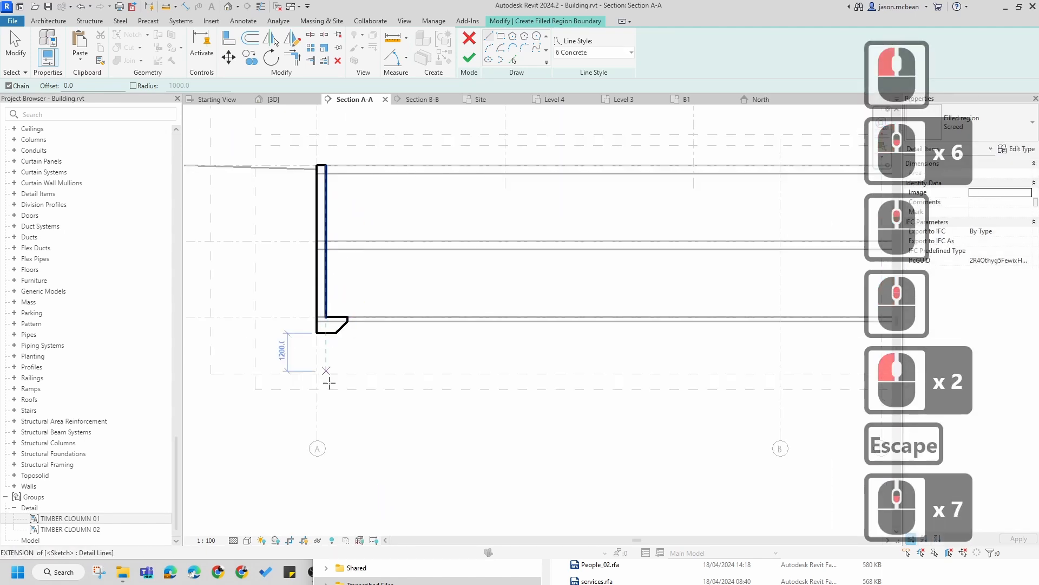
scroll(348, 274, "up", 9)
key("Escape")
scroll(390, 291, "up", 4)
key("Escape")
scroll(395, 292, "down", 8)
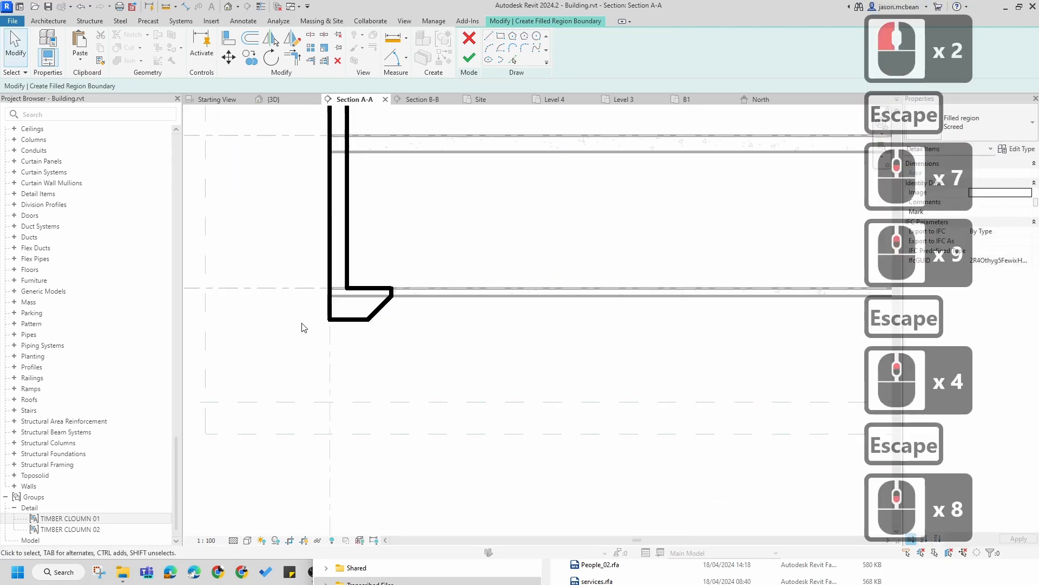
scroll(306, 325, "up", 5)
key("Escape")
left_click(434, 328)
scroll(396, 314, "up", 4)
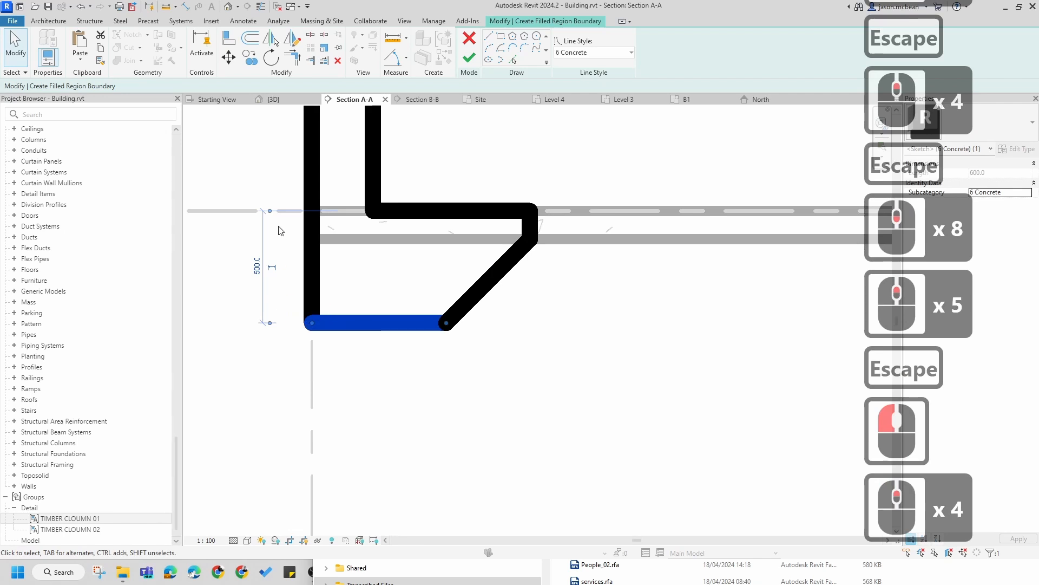
left_click_drag(340, 257, 343, 238)
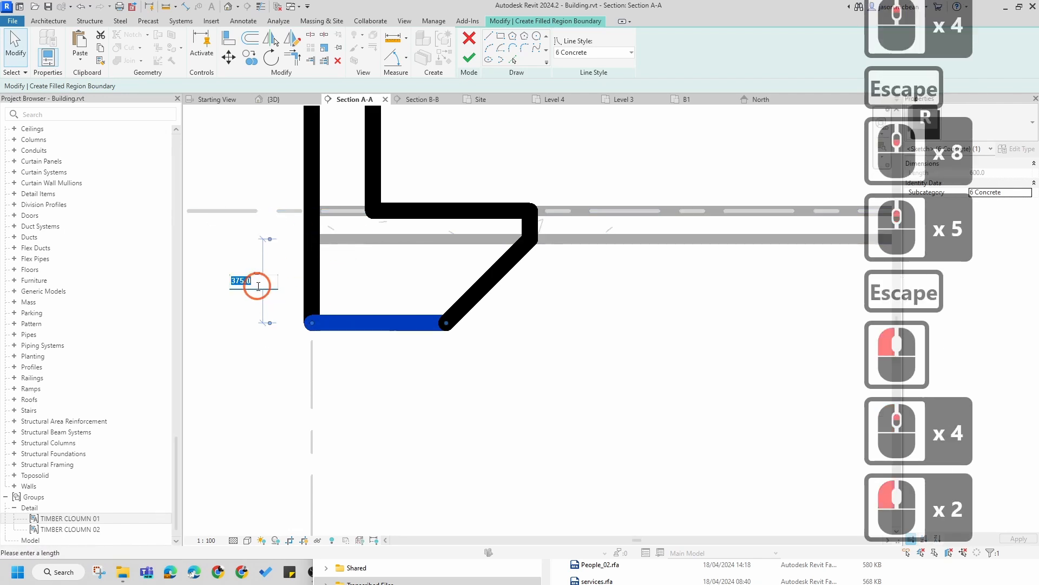
type("300")
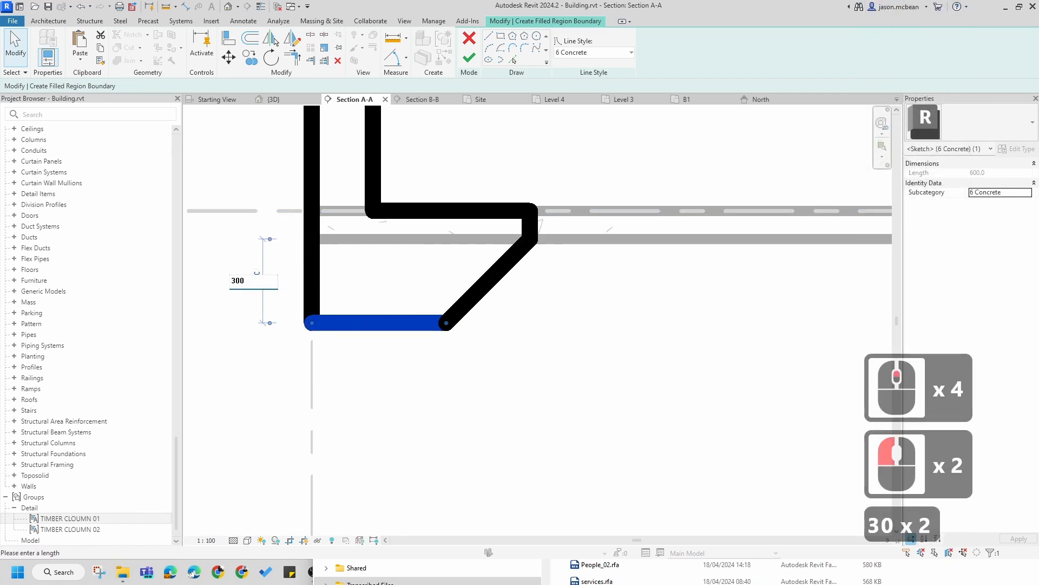
key("Return")
key("Escape")
key("Escape")
Step: Change the short vertical boundary edge at the slab to the <Invisible lines> line style
scroll(576, 292, "down", 5)
scroll(576, 293, "up", 6)
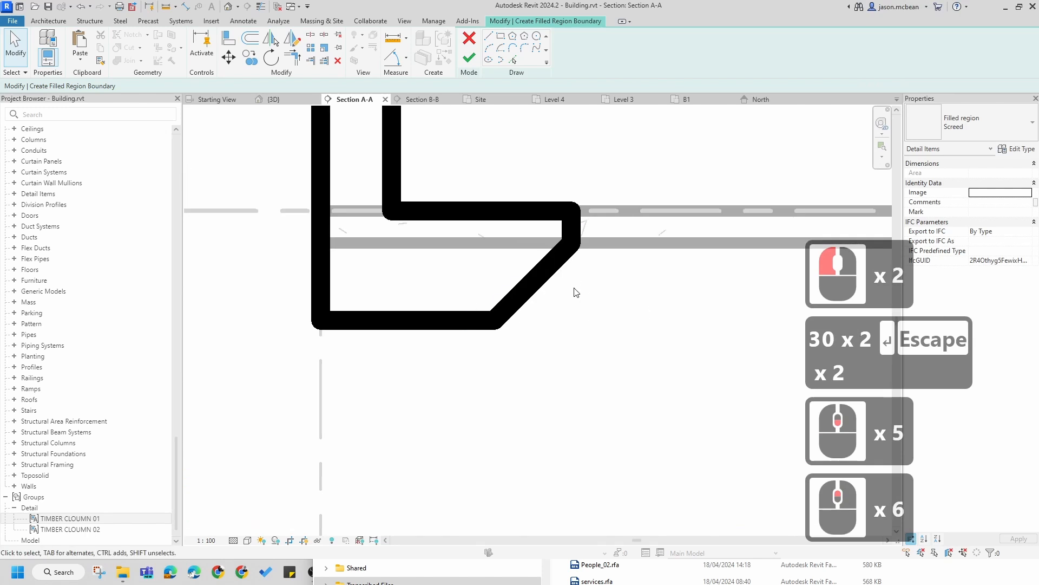
scroll(576, 293, "down", 5)
key("Escape")
scroll(576, 292, "up", 4)
scroll(585, 297, "down", 3)
scroll(551, 349, "down", 2)
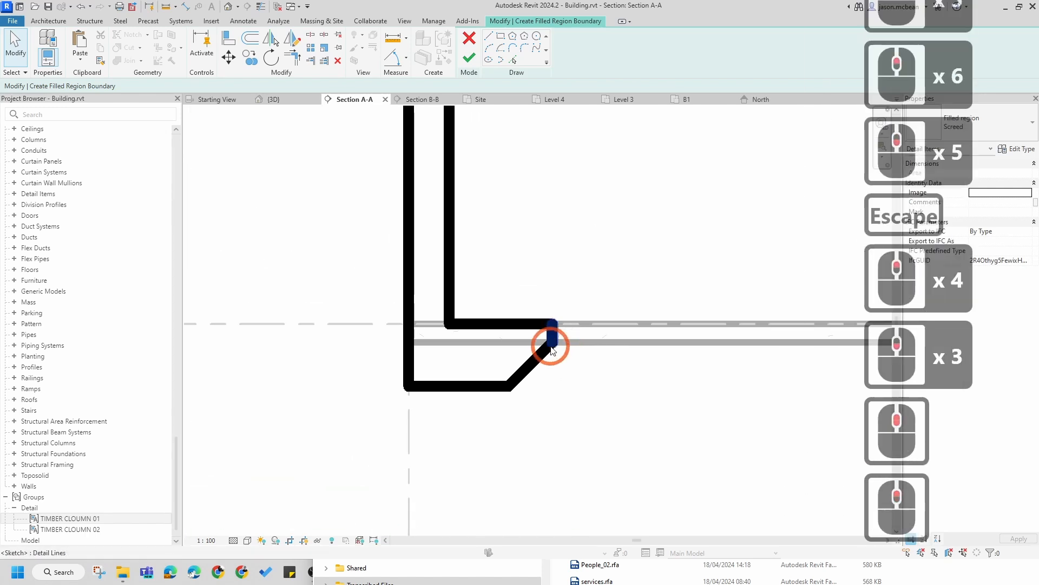
scroll(551, 349, "up", 3)
key("Escape")
left_click(553, 327)
left_click(586, 54)
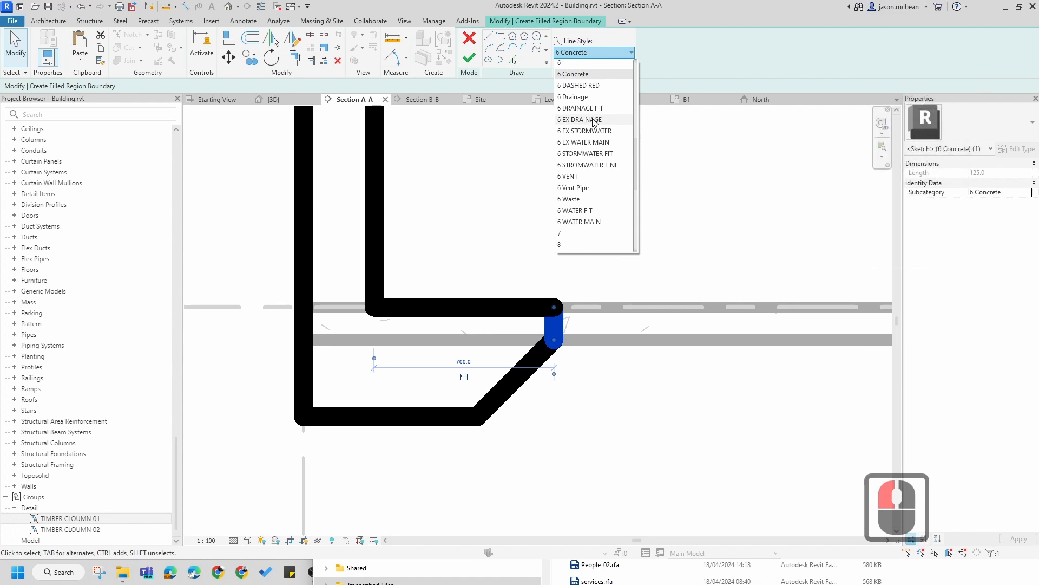
scroll(581, 212, "down", 2)
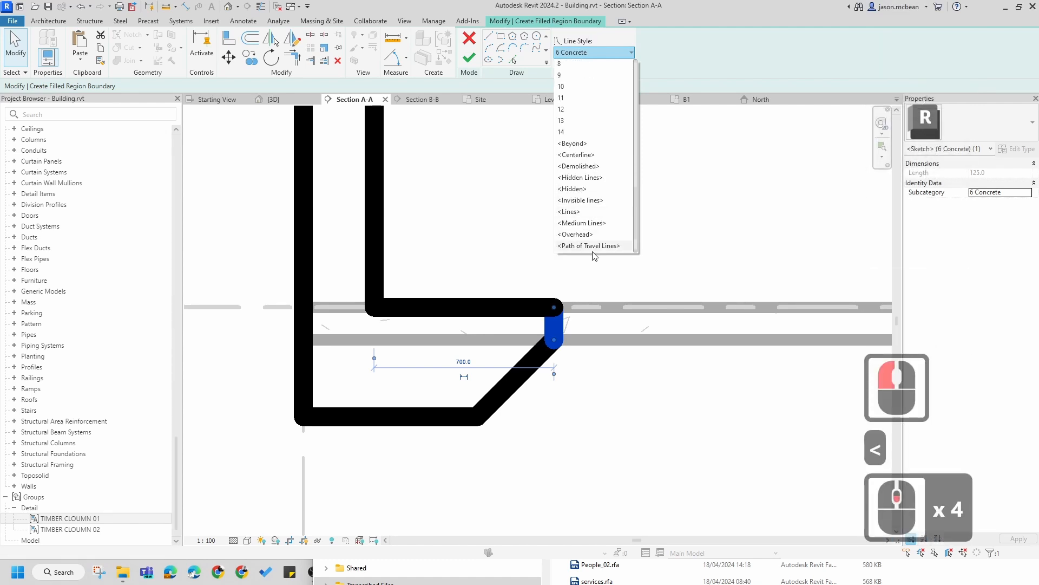
left_click(585, 200)
key("Escape")
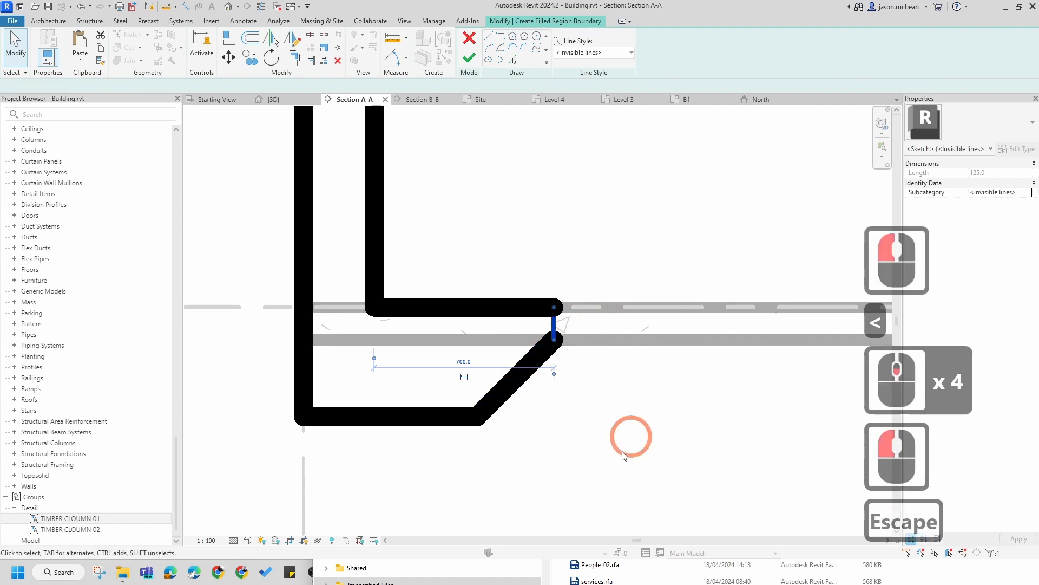
scroll(623, 444, "down", 3)
key("Escape")
scroll(638, 383, "down", 13)
middle_click_drag(631, 355, 395, 356)
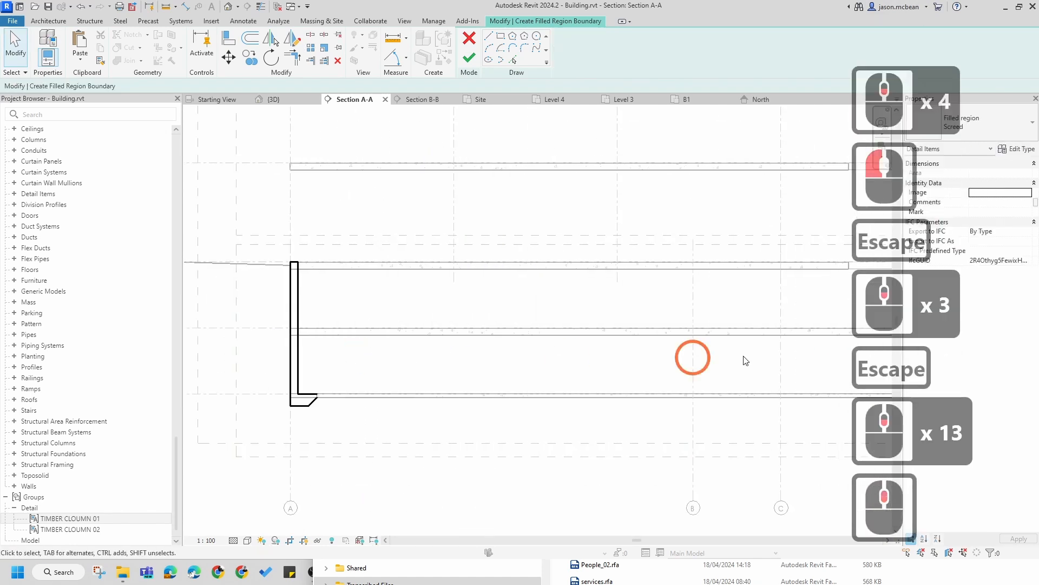
scroll(470, 342, "down", 4)
scroll(558, 366, "down", 4)
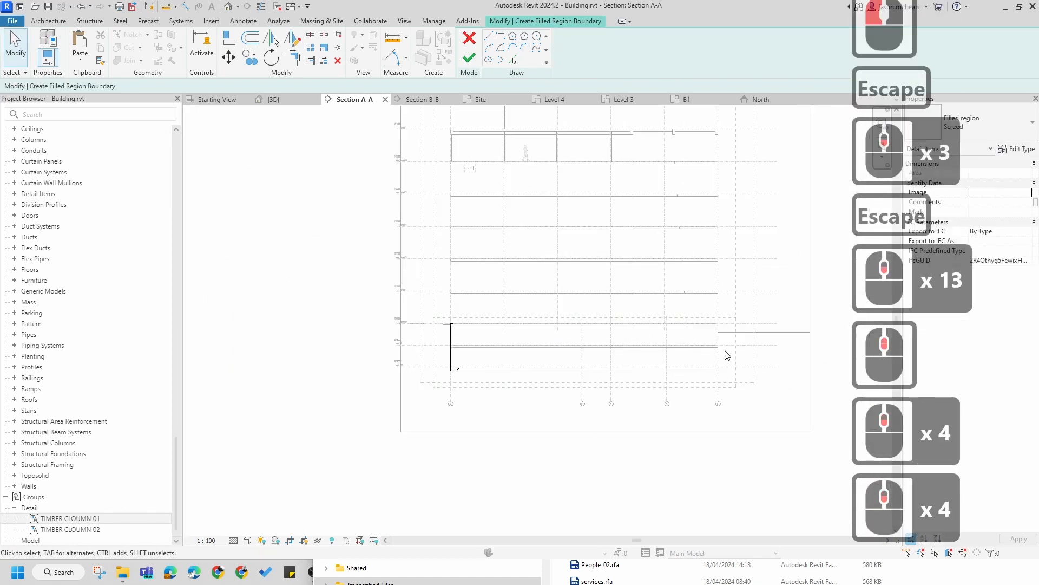
Step: Split the inner boundary line at the B1 slab and set the segment crossing the slab to <Invisible lines>
scroll(454, 325, "up", 20)
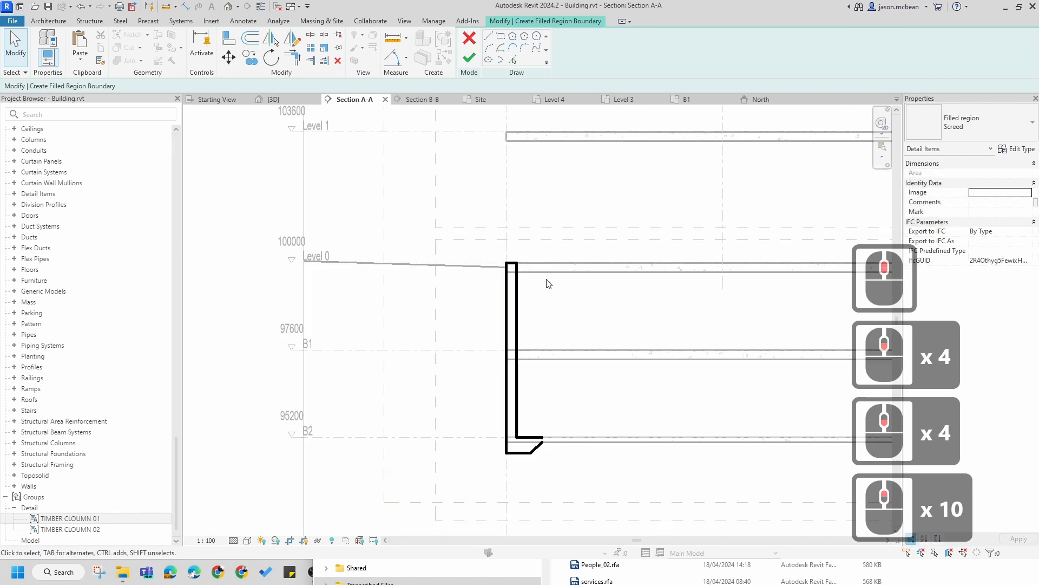
scroll(500, 273, "up", 4)
key("Escape")
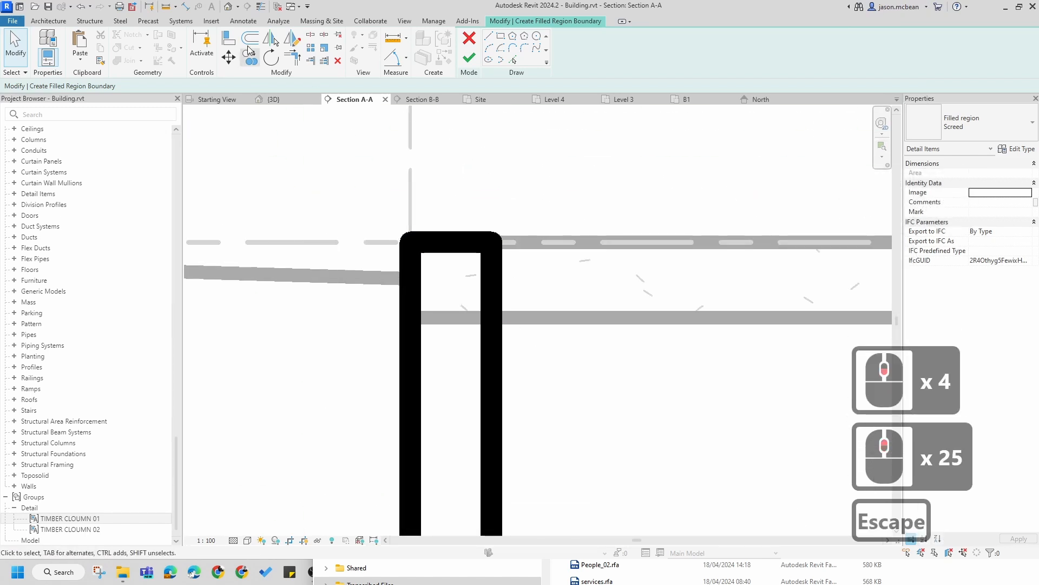
left_click(386, 170)
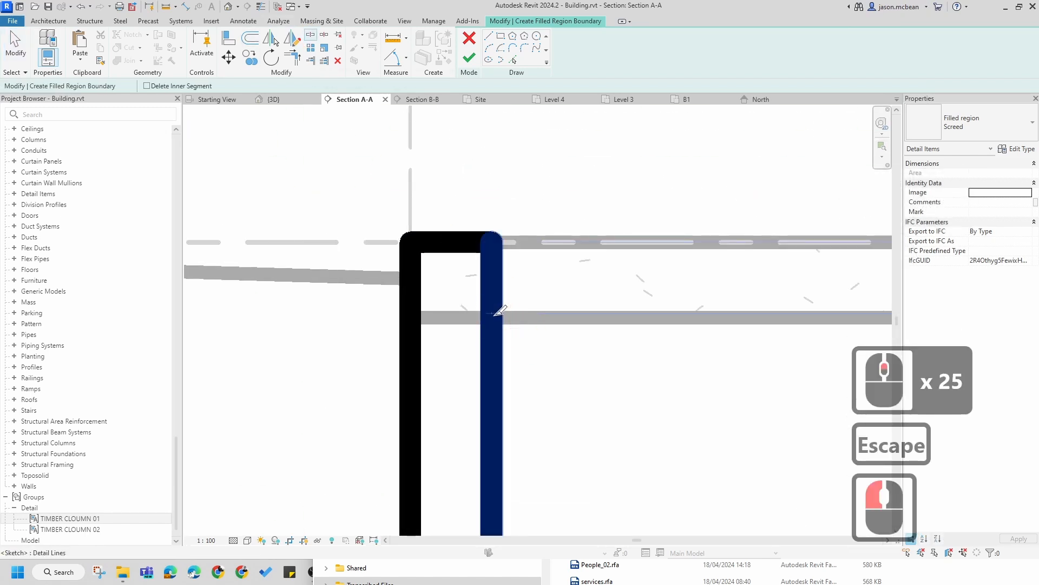
scroll(495, 318, "up", 7)
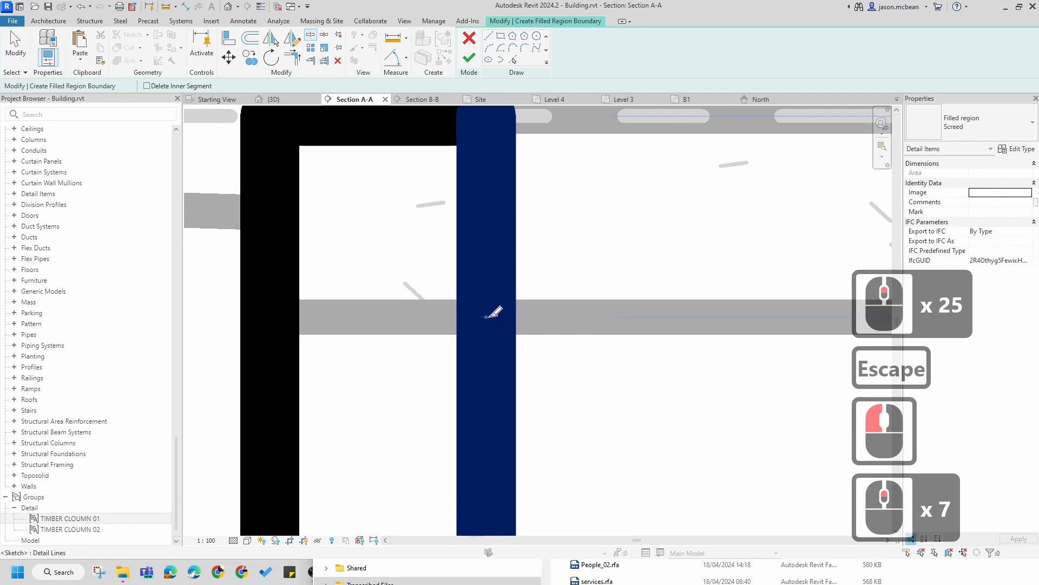
left_click(488, 317)
scroll(594, 223, "down", 20)
scroll(552, 293, "up", 8)
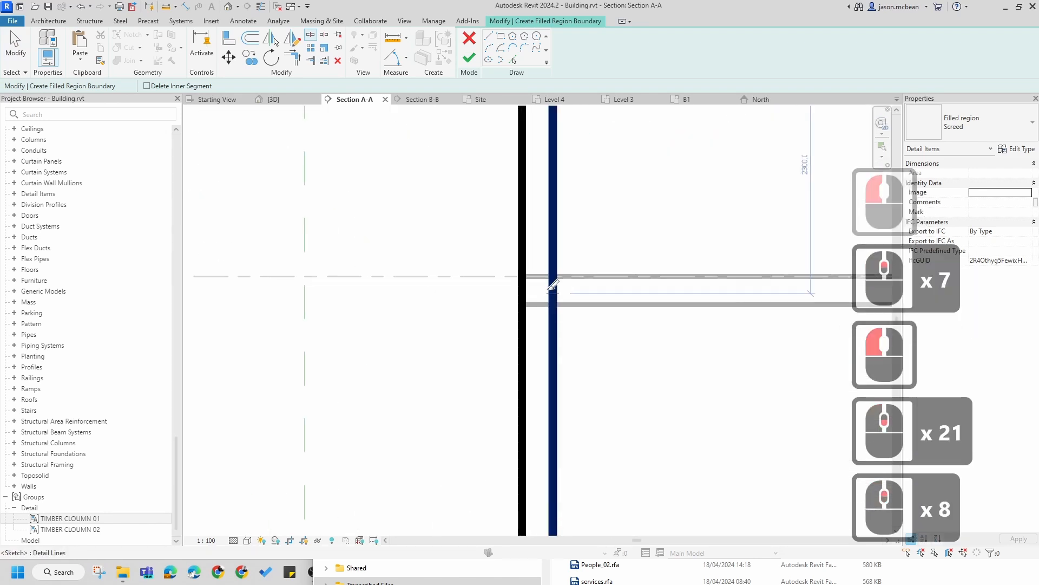
scroll(552, 287, "up", 4)
scroll(557, 307, "up", 7)
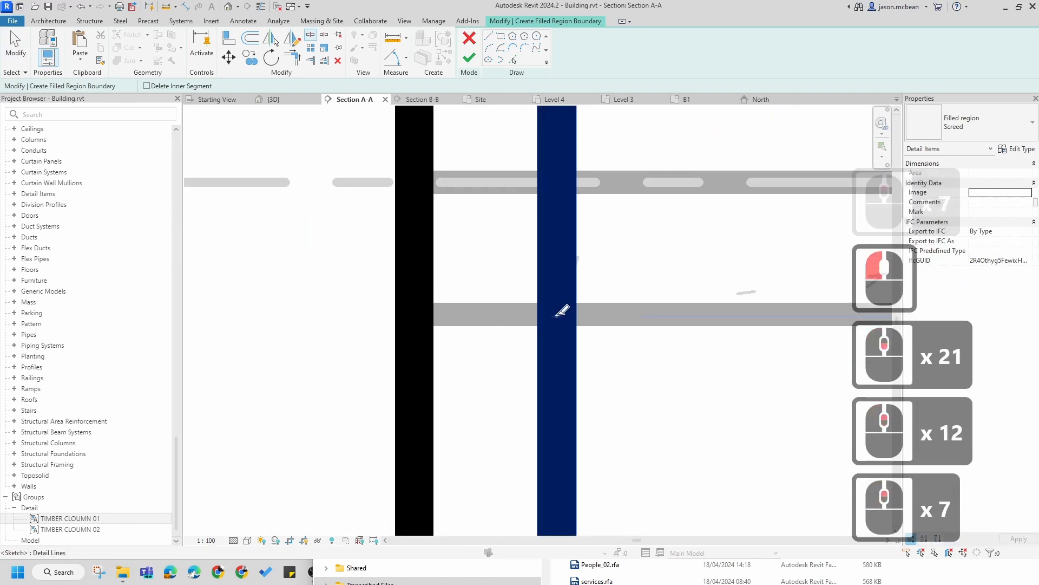
left_click(557, 317)
left_click(557, 180)
scroll(585, 183, "down", 7)
key("Escape")
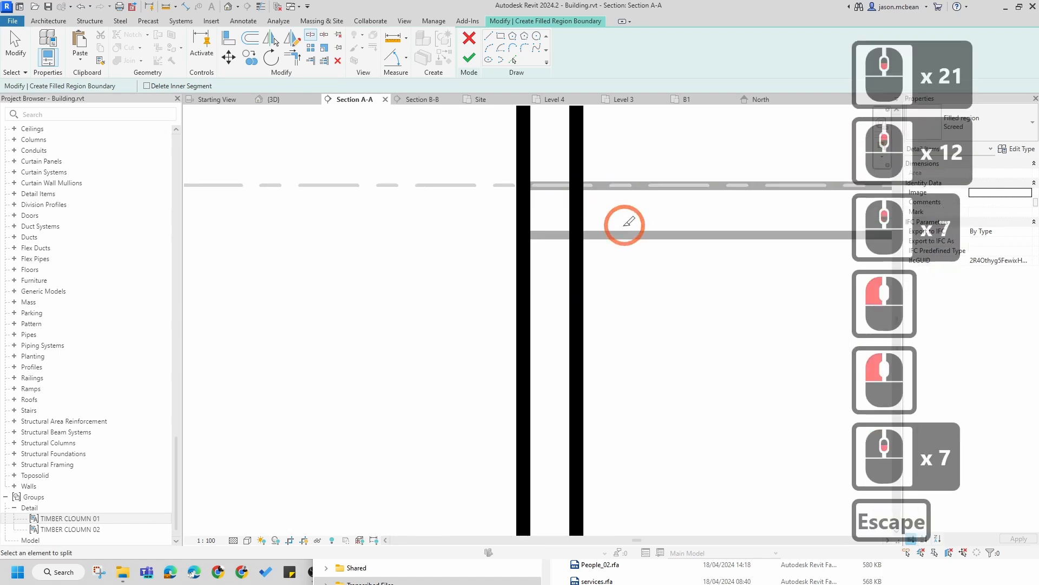
key("Escape")
left_click_drag(560, 165, 645, 292)
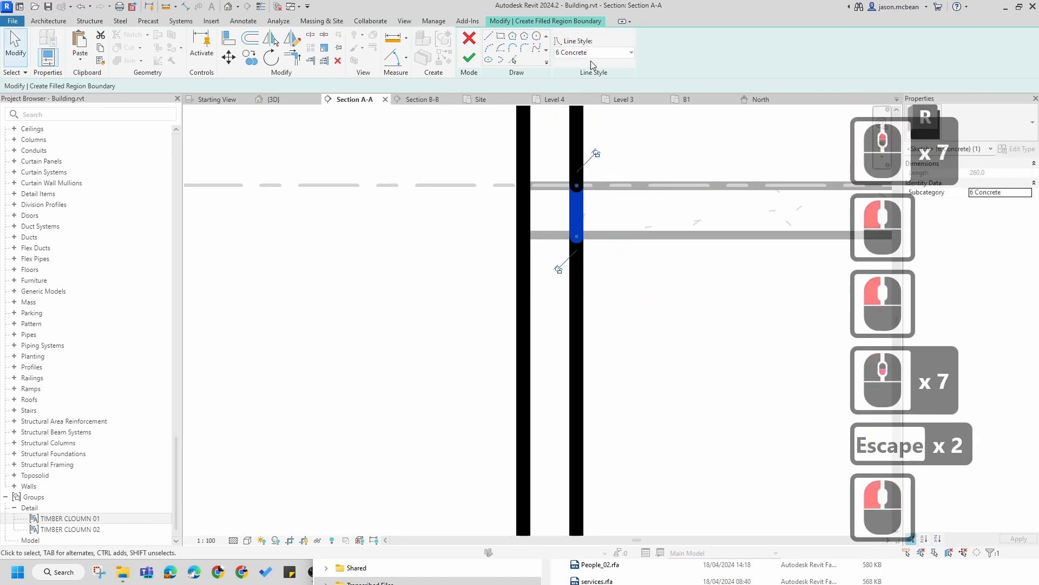
left_click(593, 53)
scroll(586, 207, "down", 6)
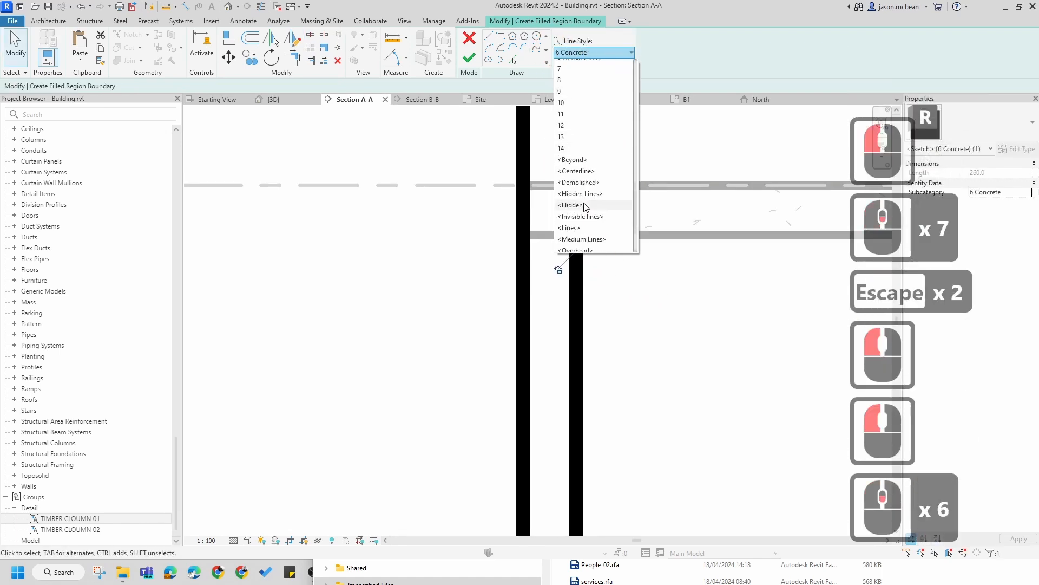
left_click(583, 217)
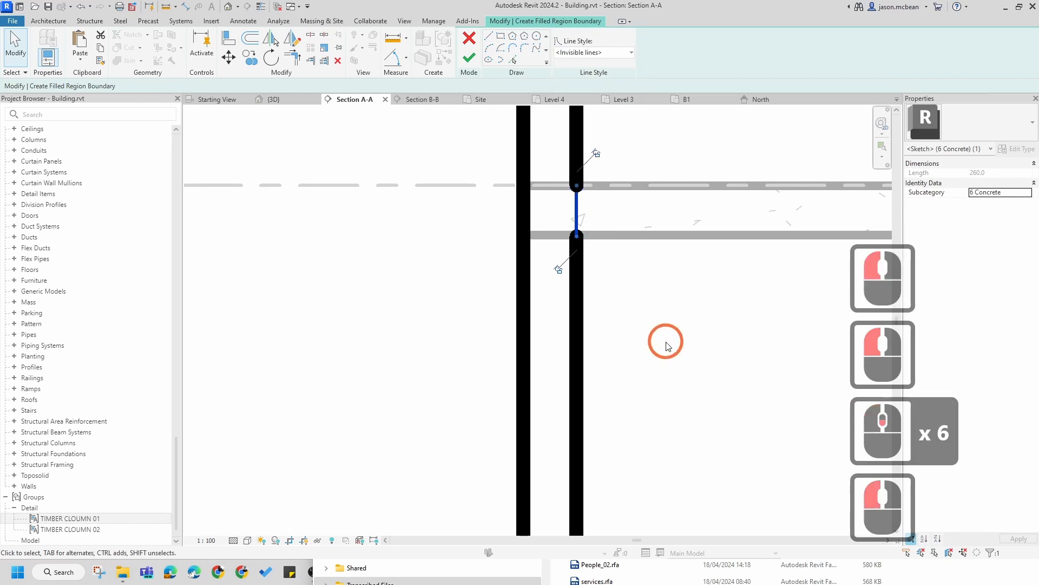
key("Escape")
key("Escape")
scroll(600, 237, "down", 4)
scroll(609, 255, "up", 14)
key("Escape")
scroll(607, 227, "down", 3)
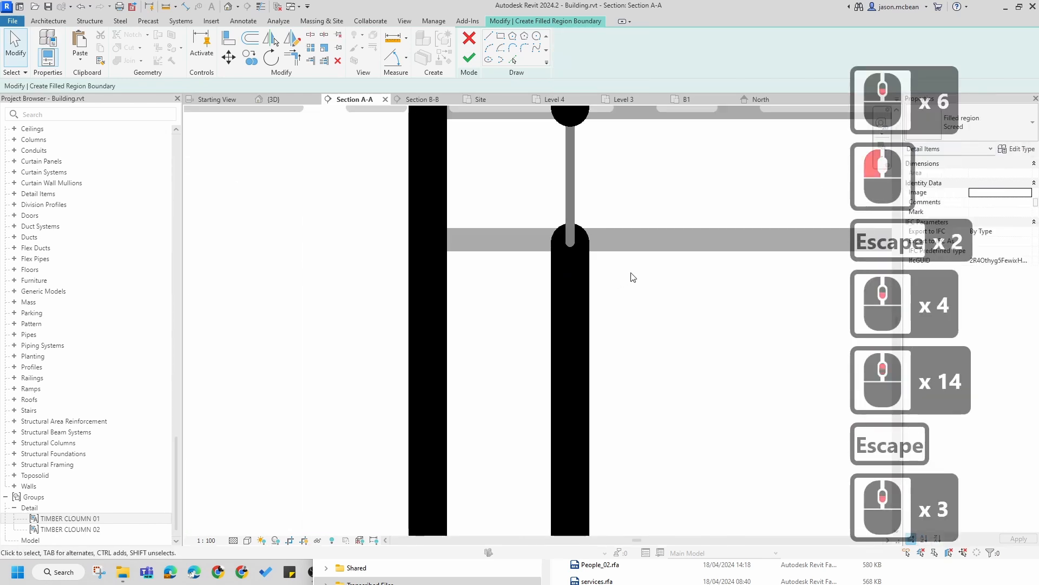
key("a")
key("l")
left_click(571, 245)
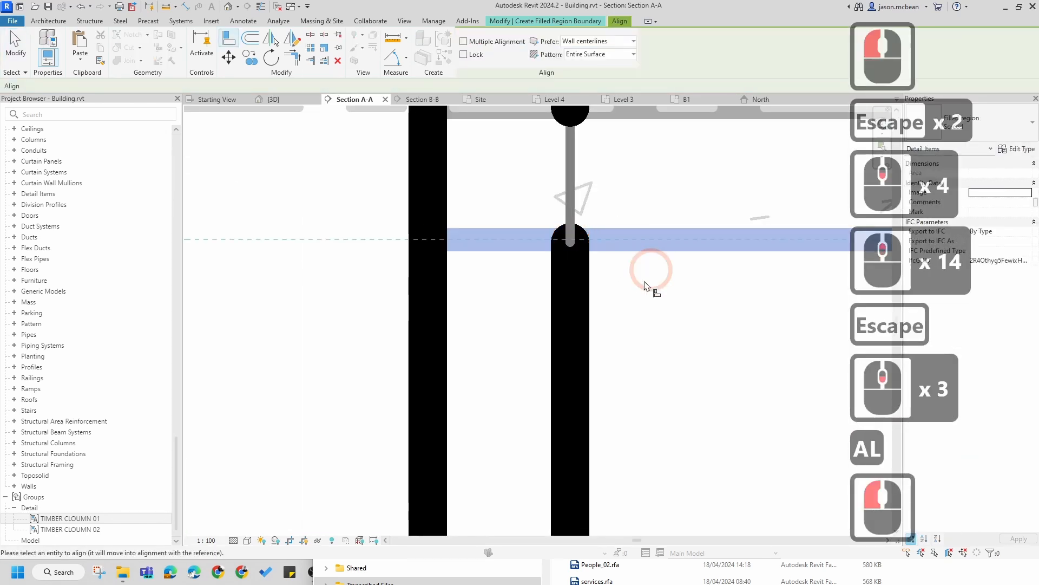
scroll(628, 249, "down", 8)
key("Escape")
scroll(617, 241, "down", 6)
middle_click_drag(651, 209, 578, 341)
scroll(577, 340, "up", 1)
key("Escape")
scroll(524, 213, "up", 6)
key("Escape")
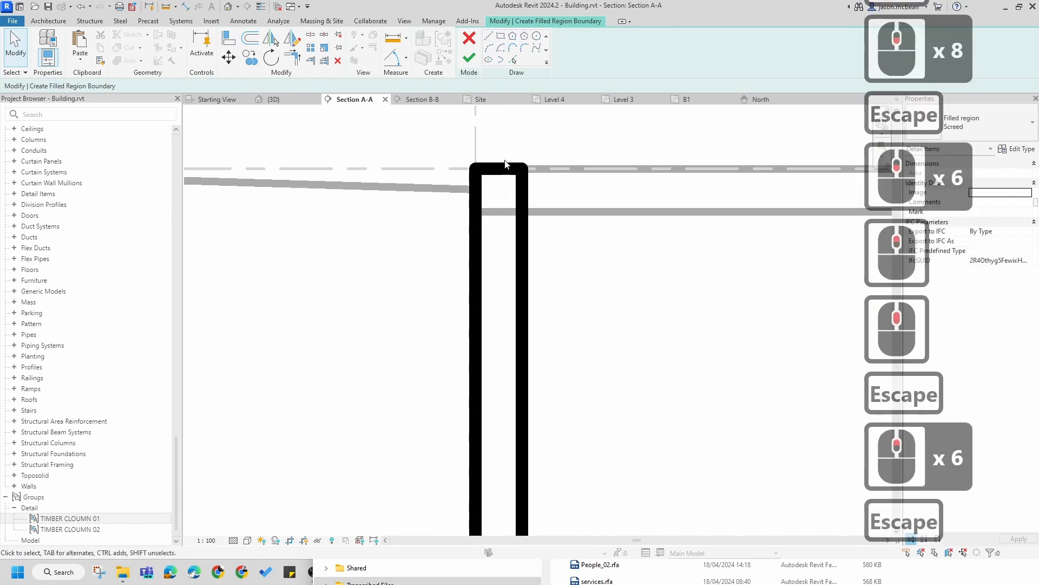
Step: Set the boundary segment crossing the Level 0 slab to <Invisible lines> and finish the filled region sketch
left_click_drag(569, 254, 586, 265)
left_click(577, 53)
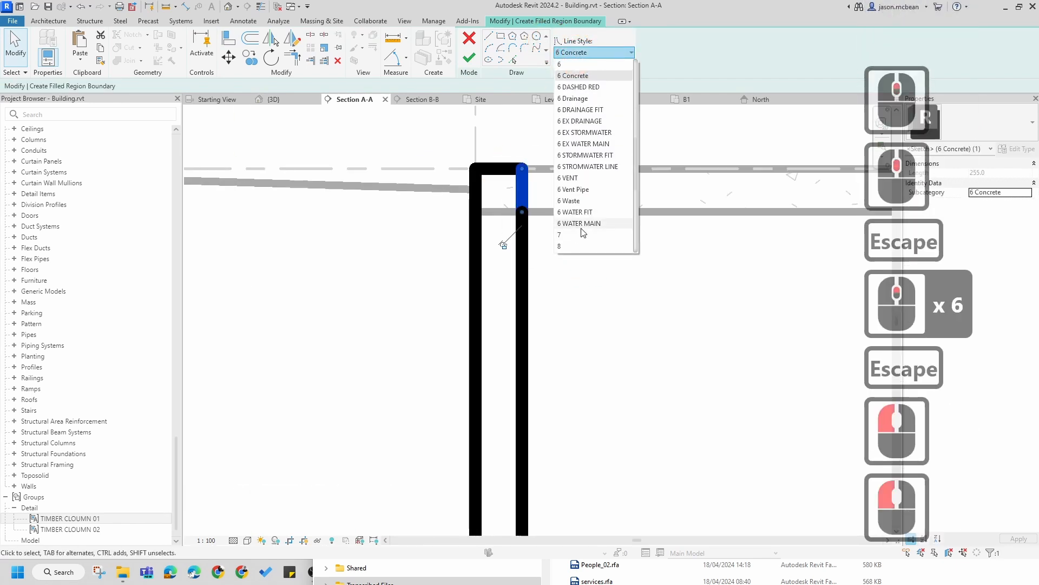
scroll(585, 224, "down", 4)
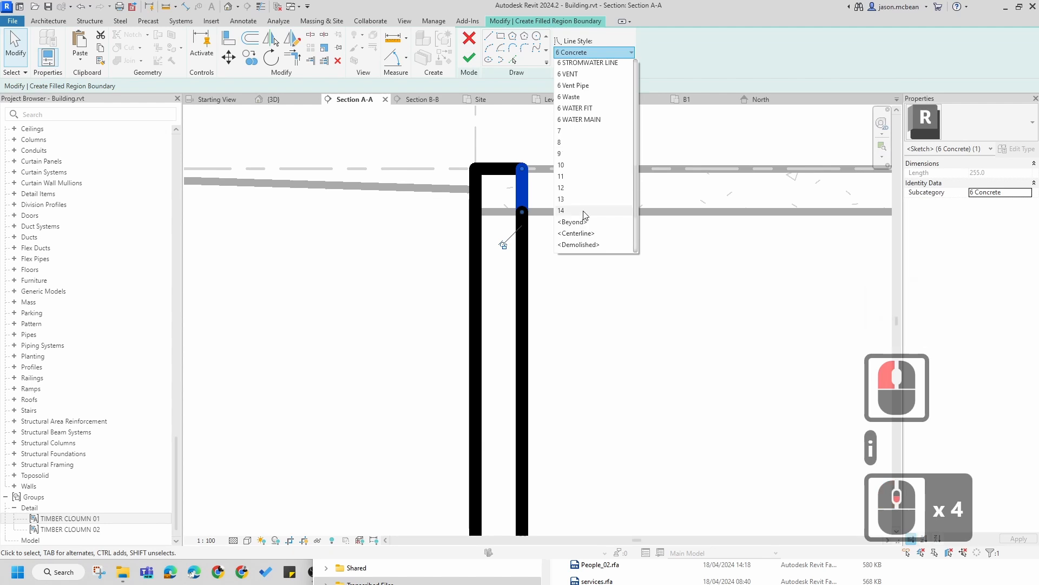
scroll(586, 275, "down", 3)
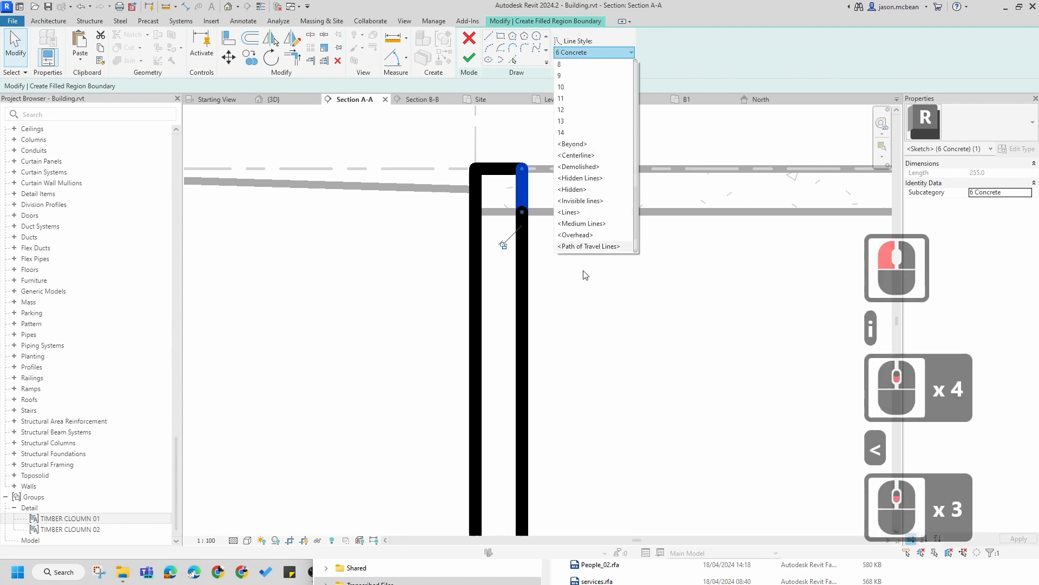
left_click(585, 201)
key("Escape")
key("Escape")
scroll(538, 128, "down", 3)
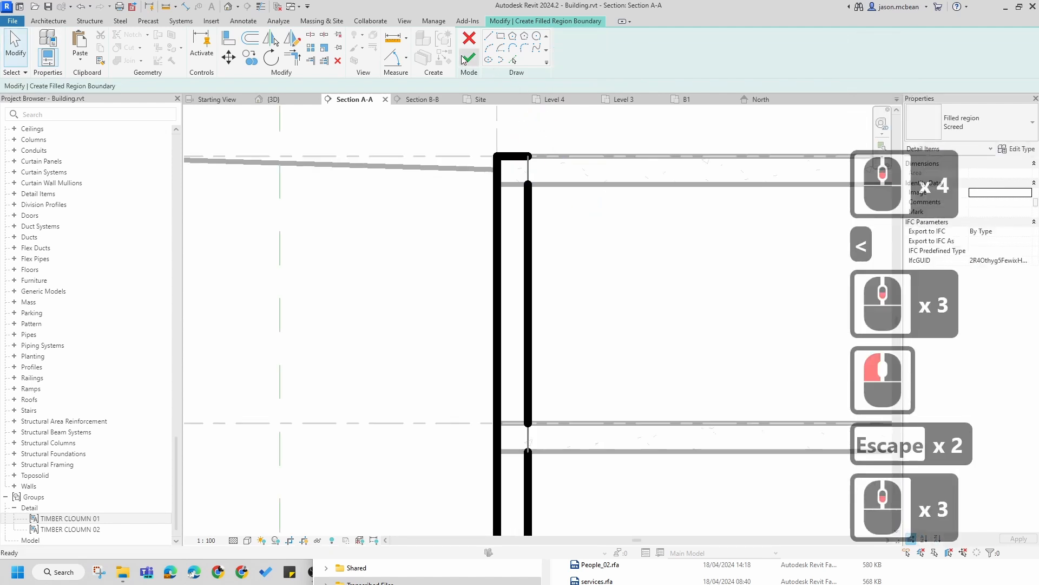
left_click(466, 60)
Step: Change the new filled region's type to Concrete H
key("Escape")
scroll(570, 243, "down", 2)
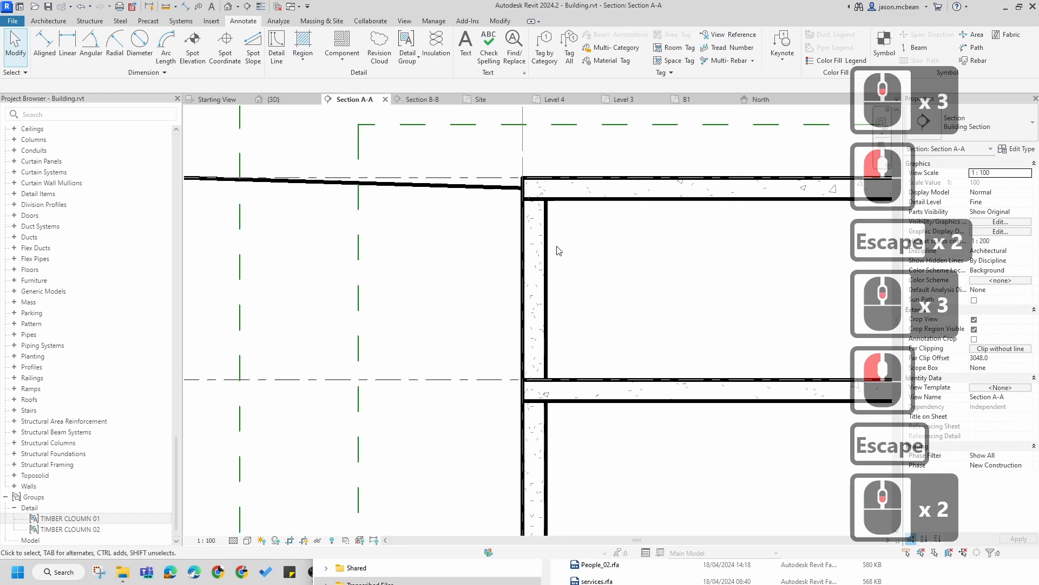
left_click(549, 238)
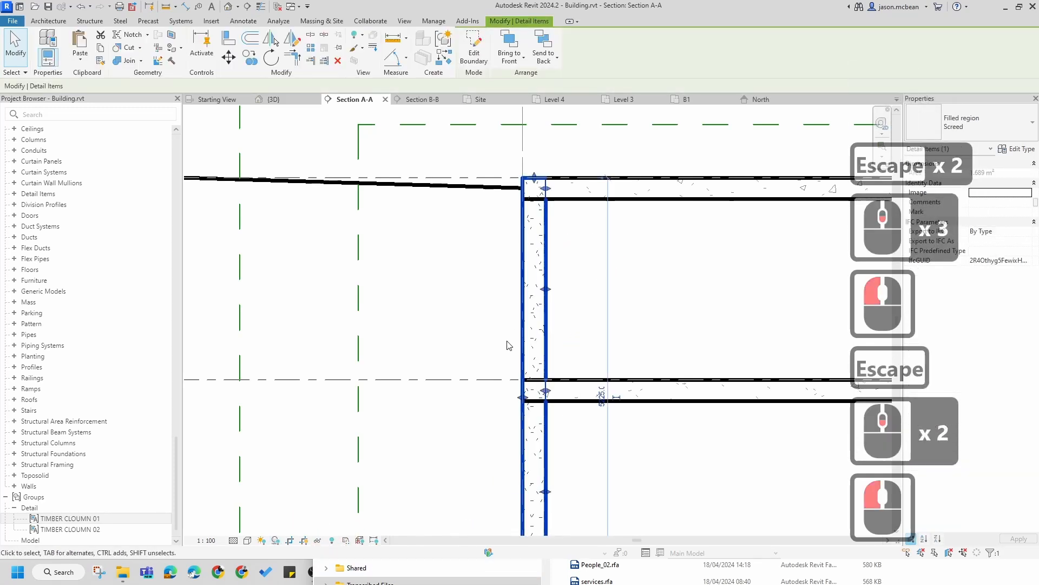
scroll(509, 345, "down", 4)
left_click(982, 136)
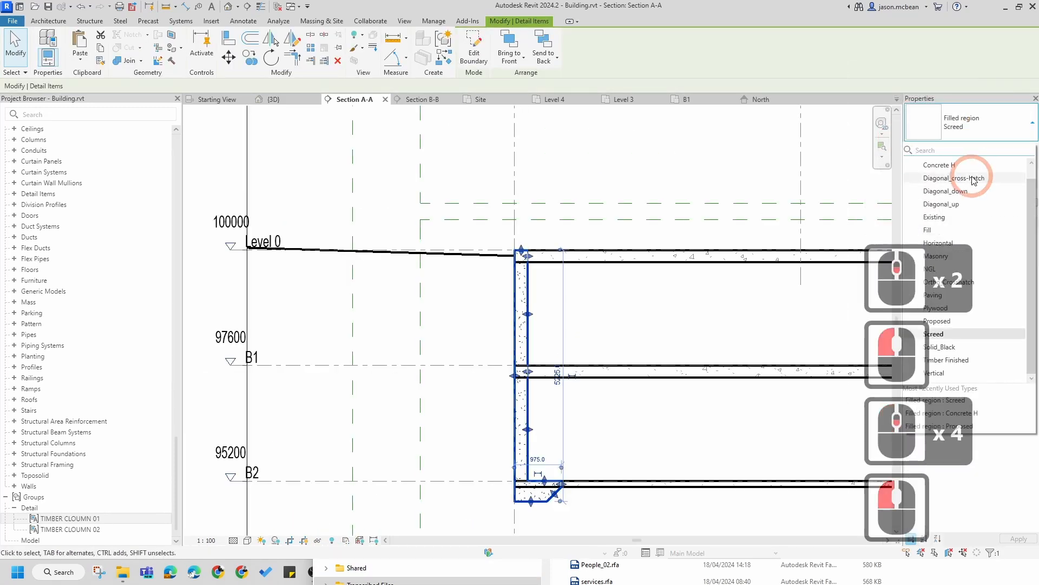
left_click(965, 183)
key("Escape")
key("Escape")
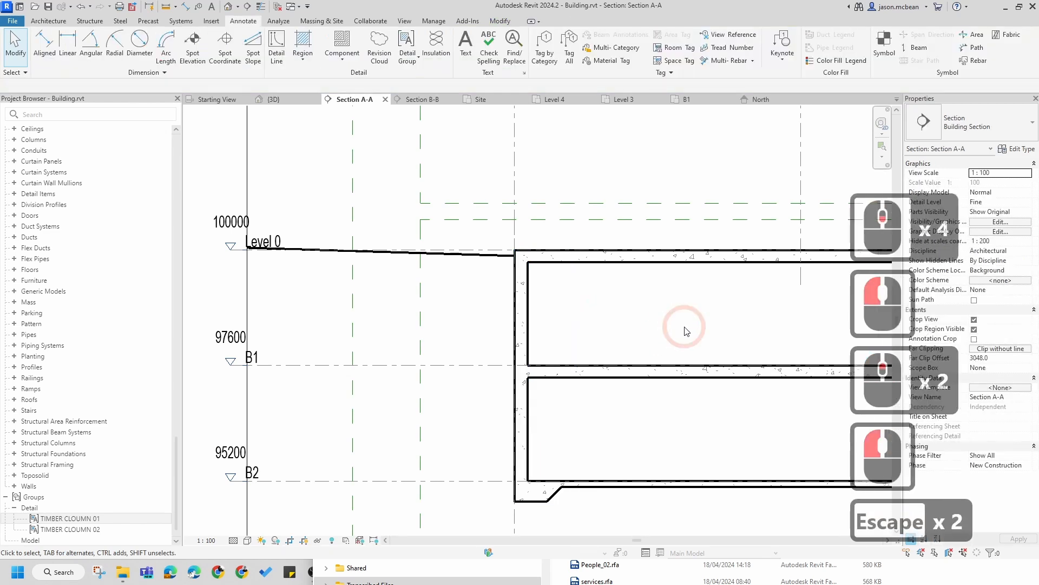
Step: Mirror the filled region about grid line B to the opposite basement wall at grid D
scroll(598, 404, "down", 2)
middle_click_drag(505, 363, 402, 351)
key("Escape")
left_click(420, 309)
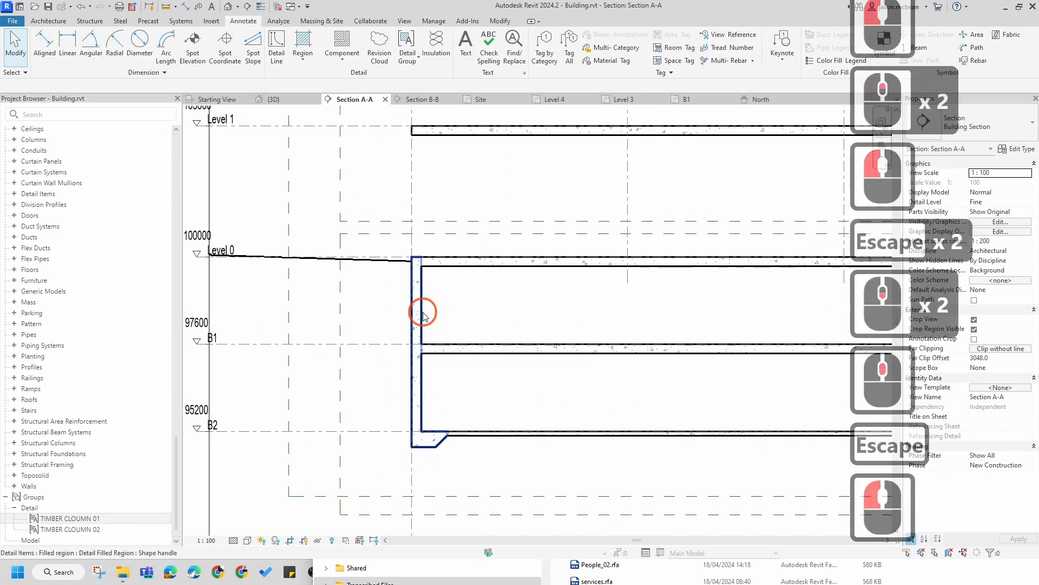
scroll(420, 314, "down", 3)
middle_click_drag(557, 366, 463, 366)
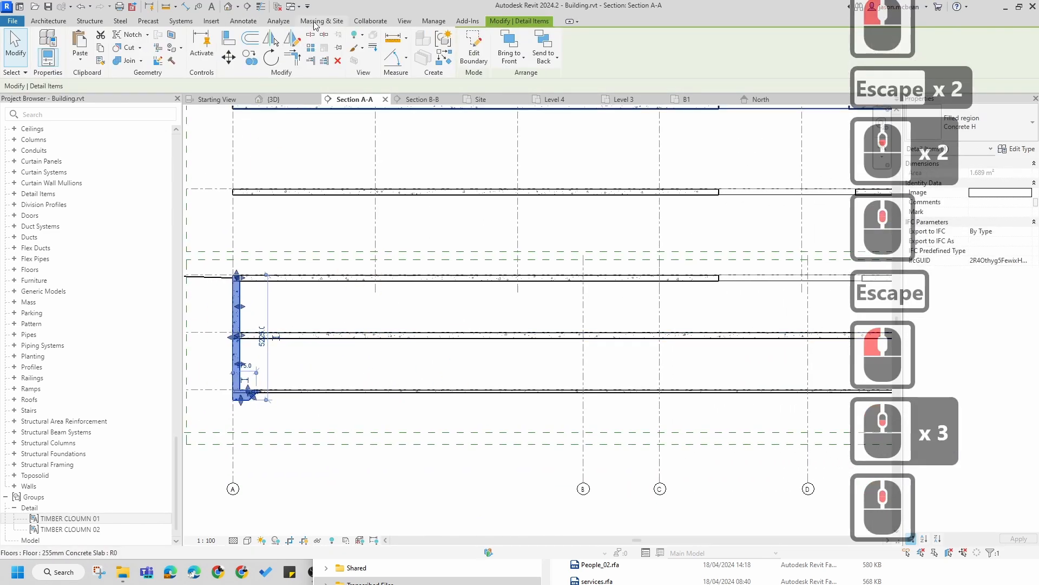
left_click(270, 39)
scroll(527, 355, "down", 4)
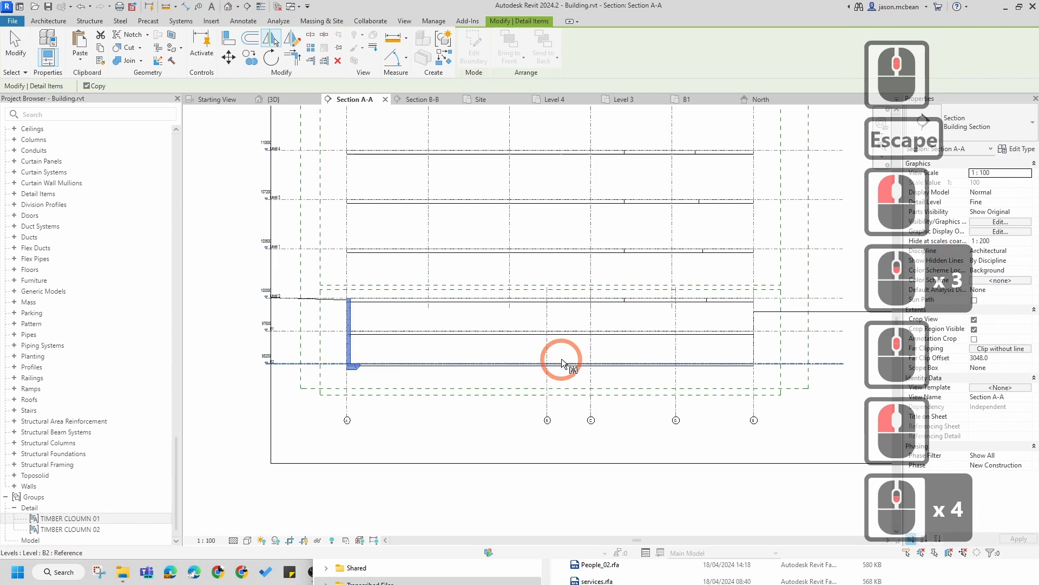
left_click(547, 320)
key("Escape")
scroll(742, 341, "up", 5)
key("Escape")
Step: Select the mirrored filled region at the right-hand basement wall
scroll(818, 390, "up", 5)
key("Escape")
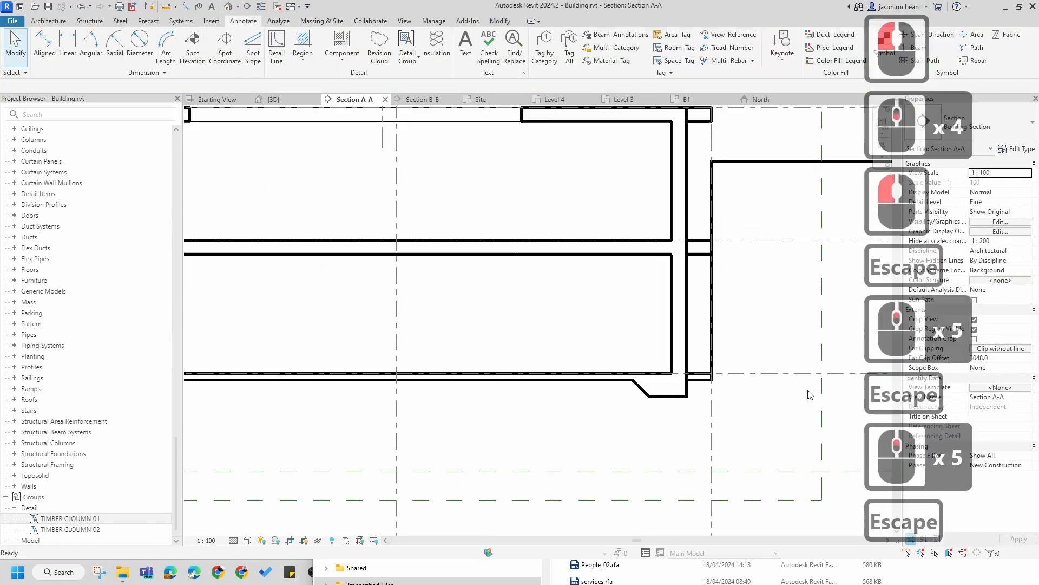
scroll(752, 394, "up", 5)
left_click(630, 336)
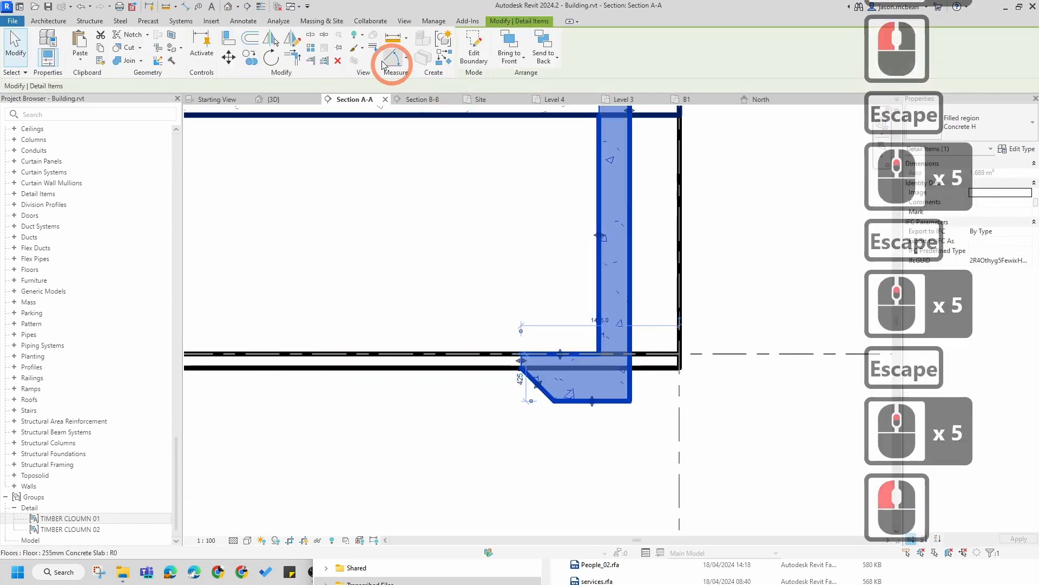
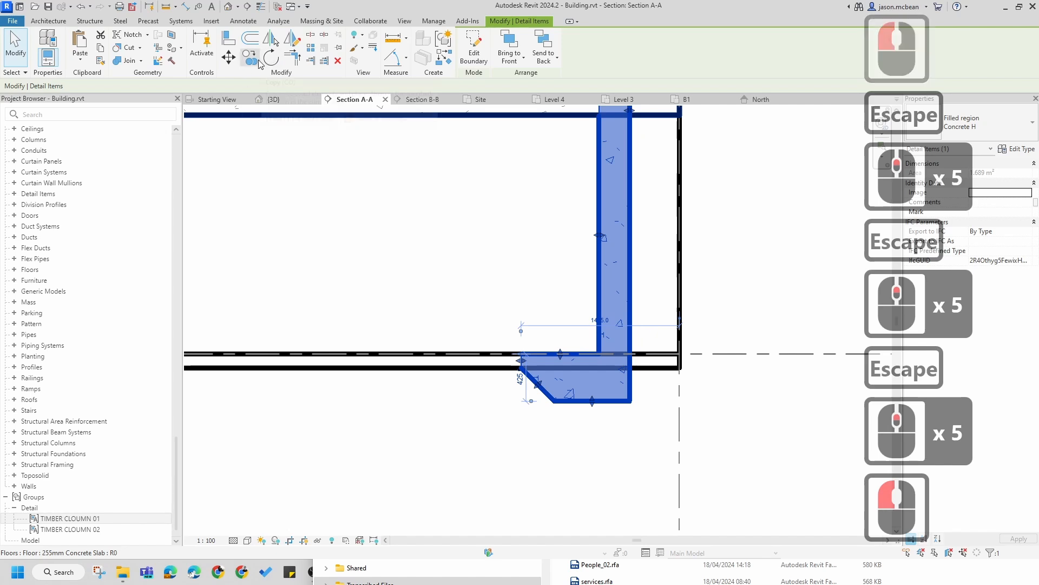
Step: Navigate around Section A-A to locate the timber column detail group on the upper floors
left_click(682, 347)
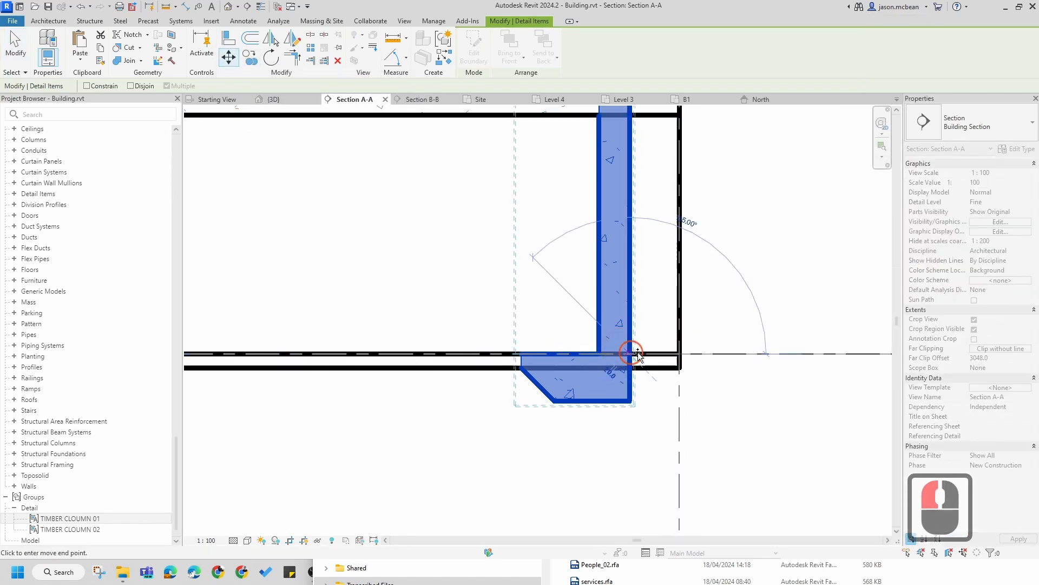
left_click(680, 354)
key("Escape")
scroll(750, 292, "down", 1)
key("Escape")
scroll(749, 292, "down", 7)
key("Escape")
scroll(726, 160, "up", 6)
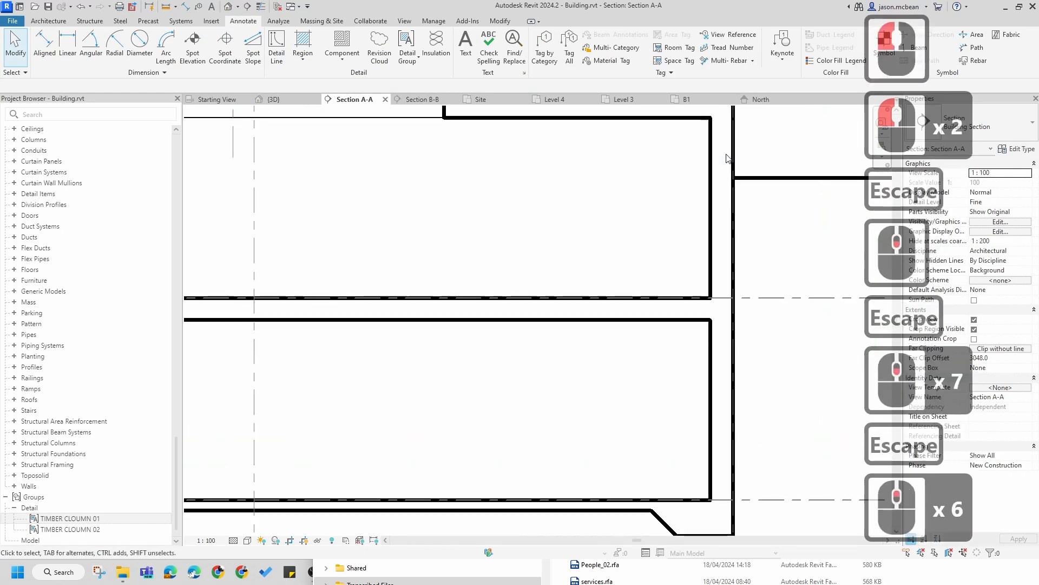
scroll(747, 419, "down", 8)
middle_click_drag(415, 398, 697, 372)
scroll(368, 319, "up", 6)
key("Escape")
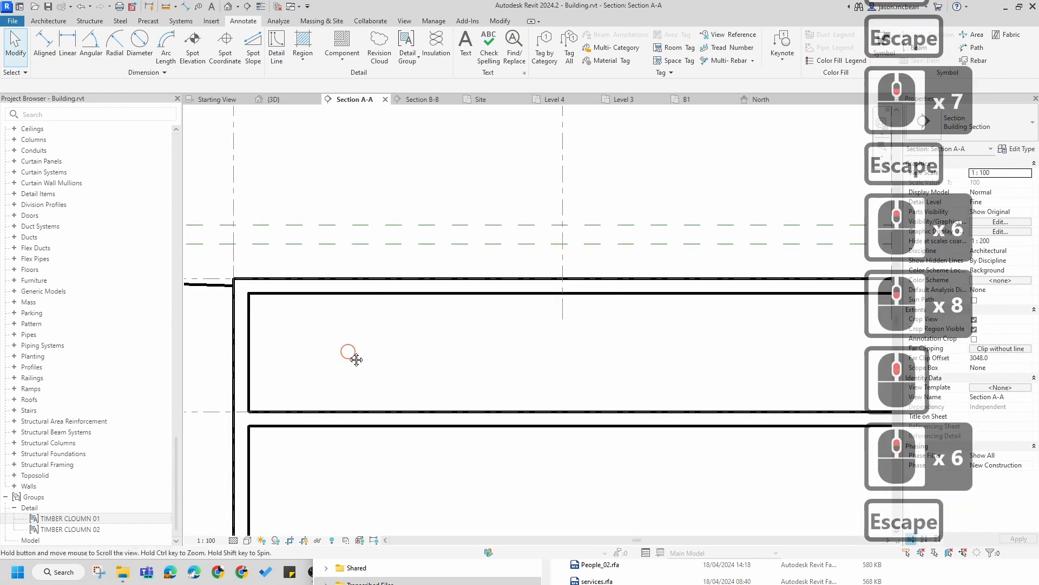
middle_click_drag(348, 352, 460, 251)
scroll(313, 234, "down", 1)
key("Escape")
scroll(352, 438, "down", 7)
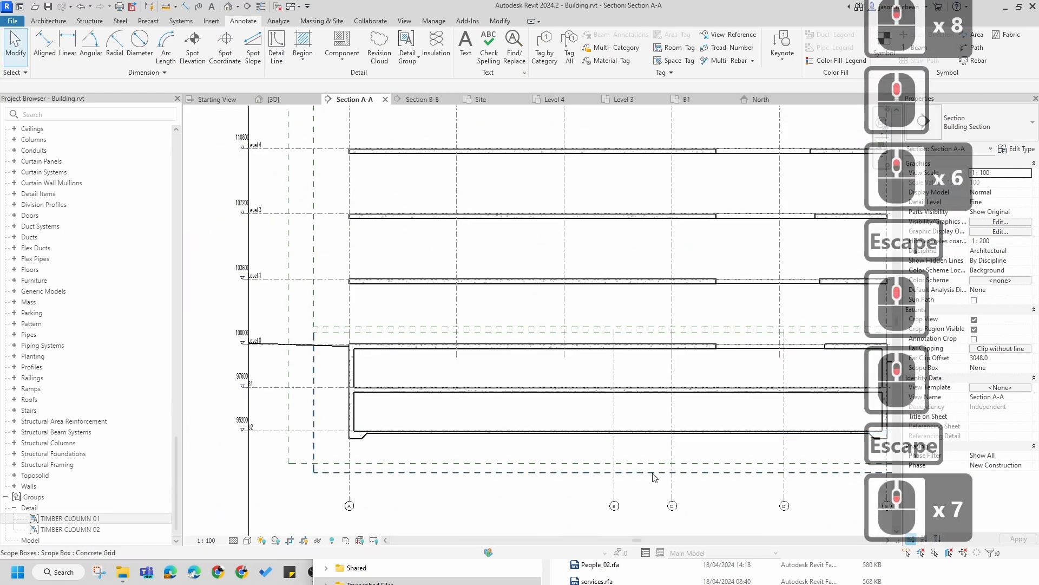
middle_click_drag(645, 473, 629, 407)
scroll(425, 271, "up", 4)
scroll(425, 274, "down", 7)
middle_click_drag(479, 306, 494, 522)
scroll(461, 273, "up", 2)
key("Escape")
scroll(462, 273, "up", 4)
Step: Copy the TIMBER CLOUMN 01 detail group to two positions on the floor below
left_click(440, 267)
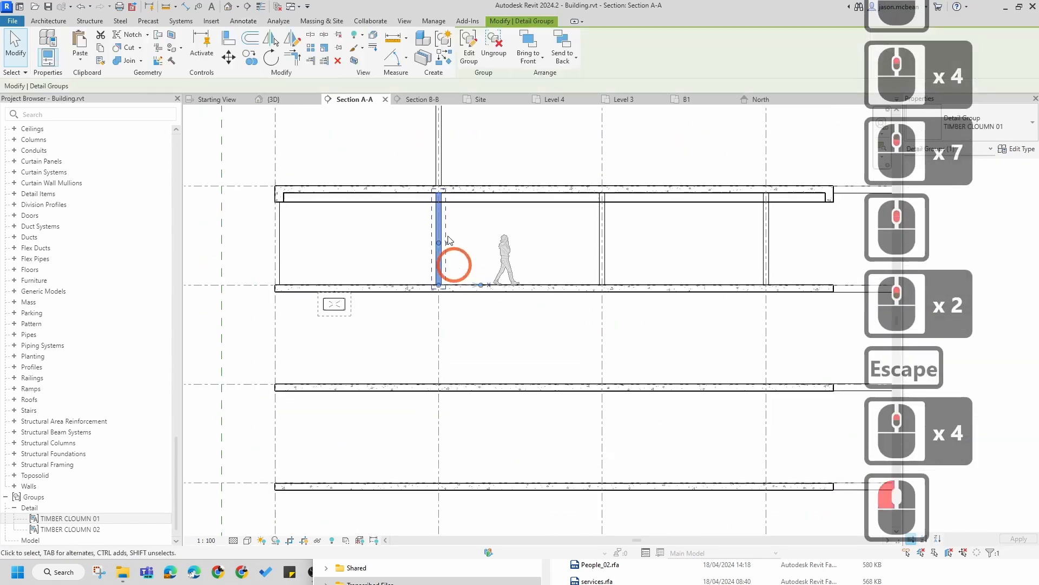
left_click(249, 54)
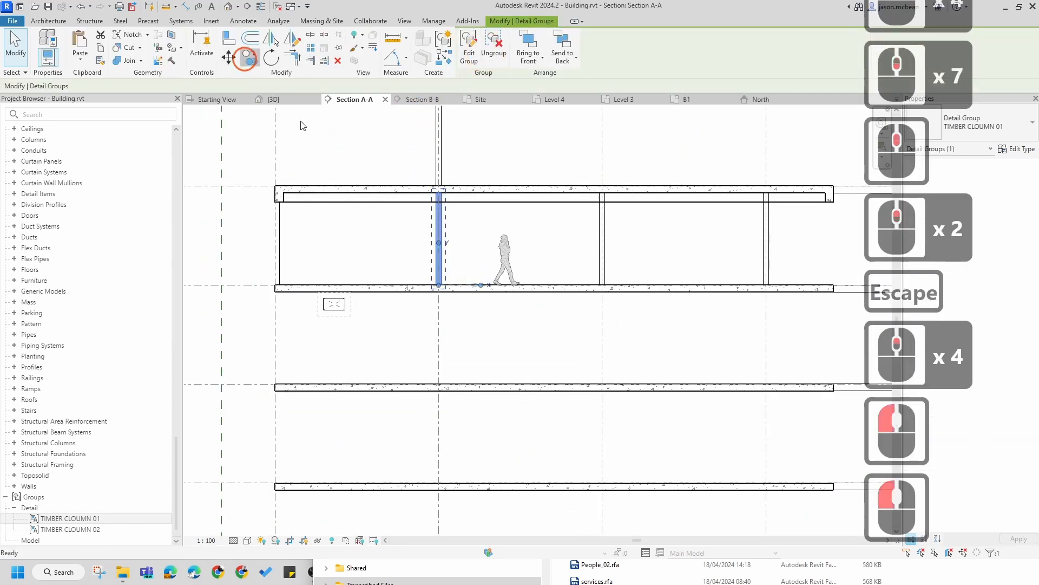
scroll(436, 281, "up", 6)
left_click(450, 293)
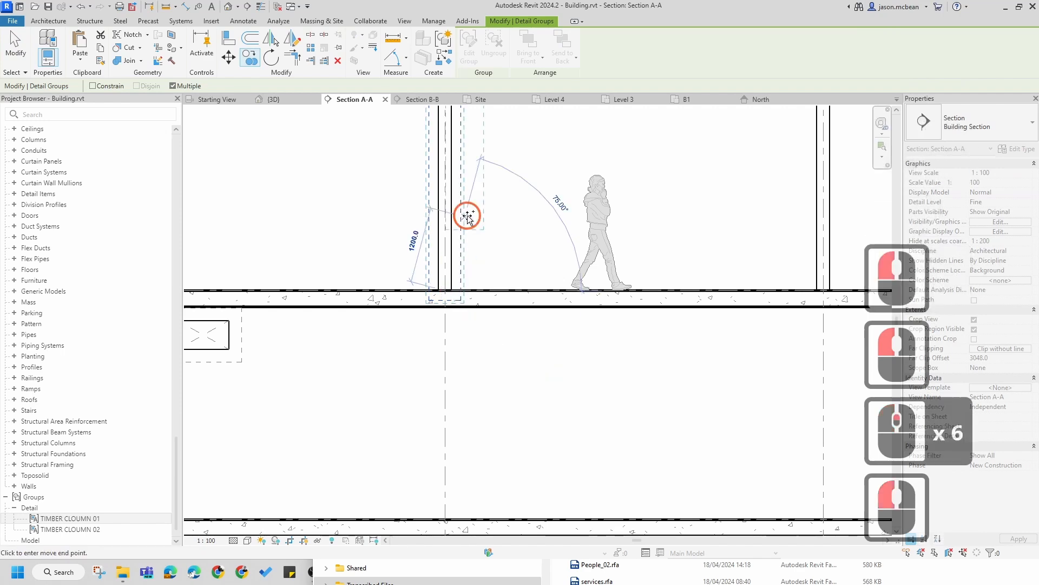
scroll(469, 218, "down", 14)
middle_click_drag(476, 401, 484, 376)
scroll(561, 390, "up", 2)
scroll(563, 389, "up", 11)
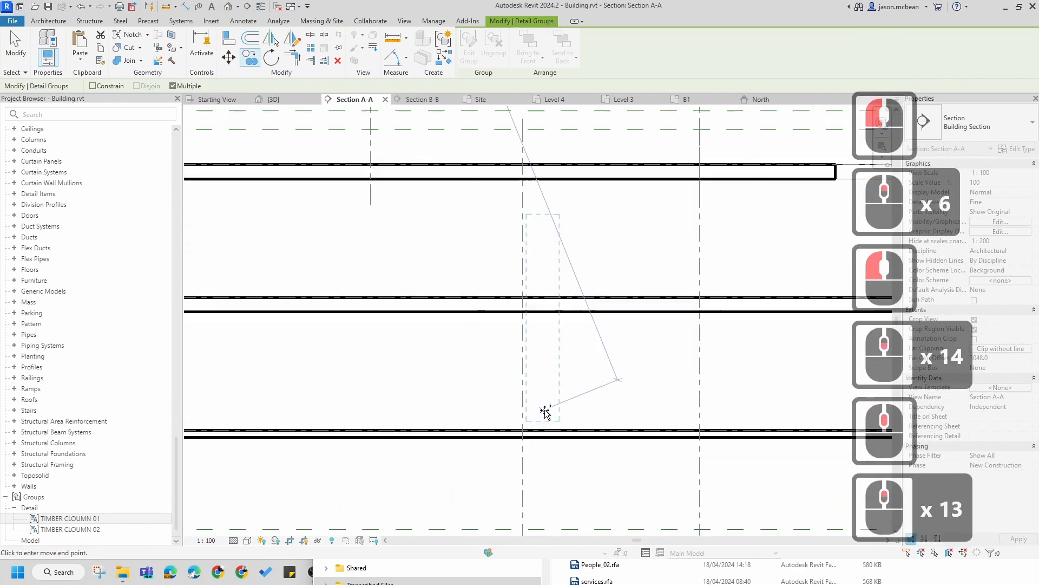
left_click(522, 429)
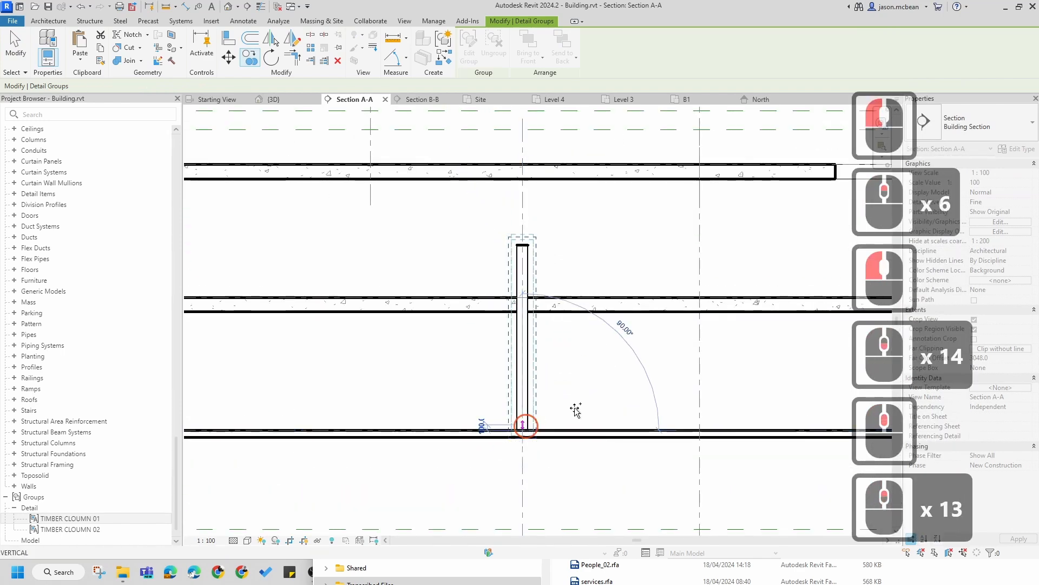
left_click(700, 430)
scroll(676, 379, "down", 5)
middle_click_drag(654, 295, 449, 281)
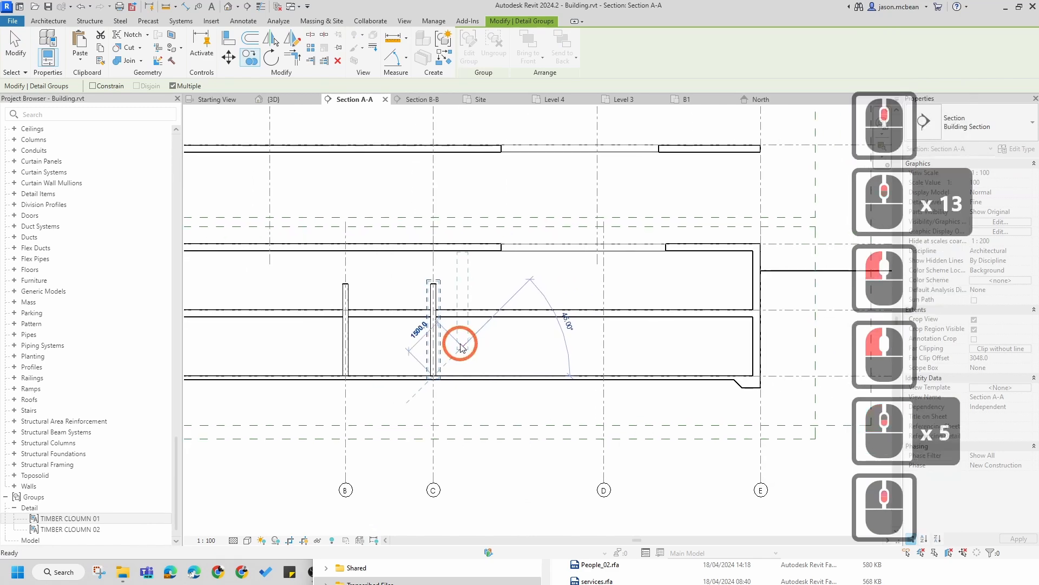
Step: Delete the extra column group copy at grid C
key("Escape")
key("Escape")
key("Escape")
left_click(432, 301)
key("Delete")
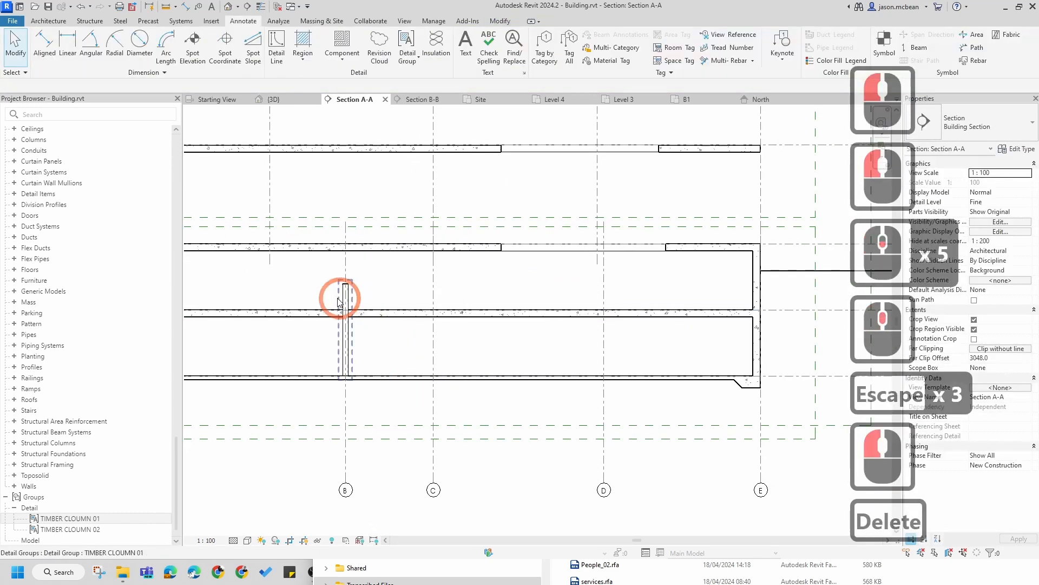
Step: Duplicate the copied group's type under the name CONCRETE CLOUMN 01
left_click(347, 300)
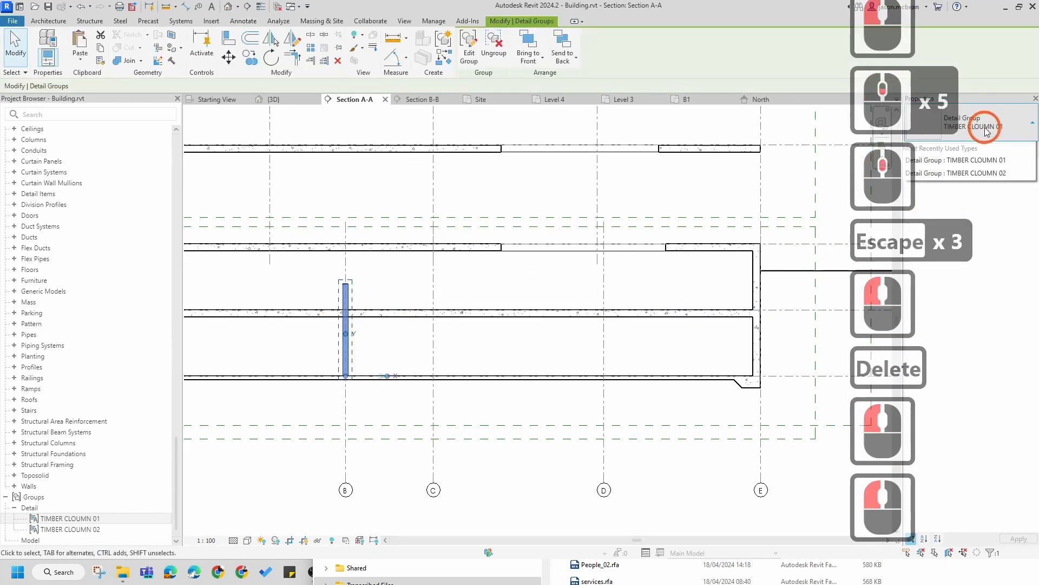
left_click(1017, 149)
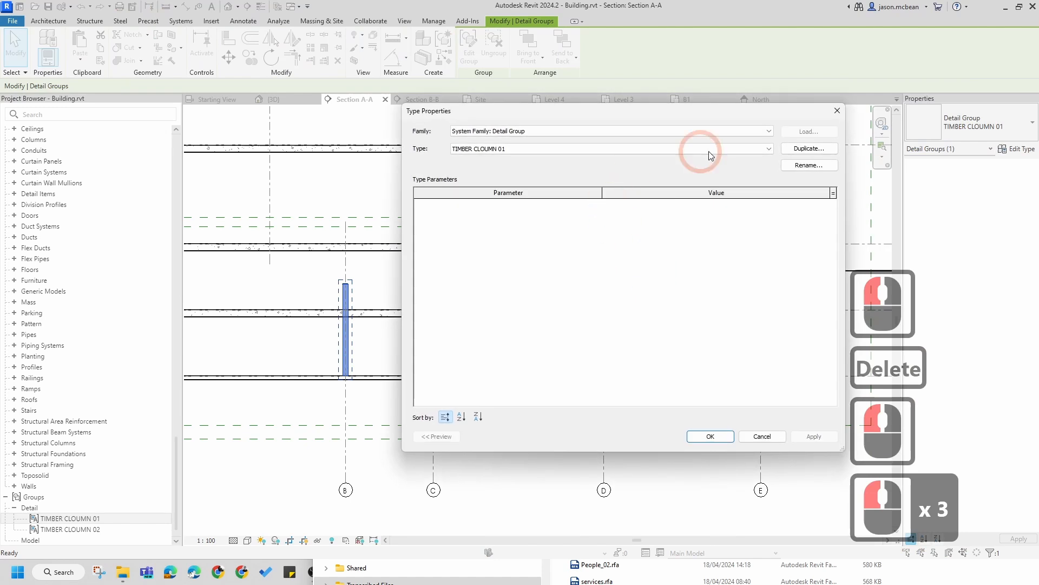
left_click(810, 150)
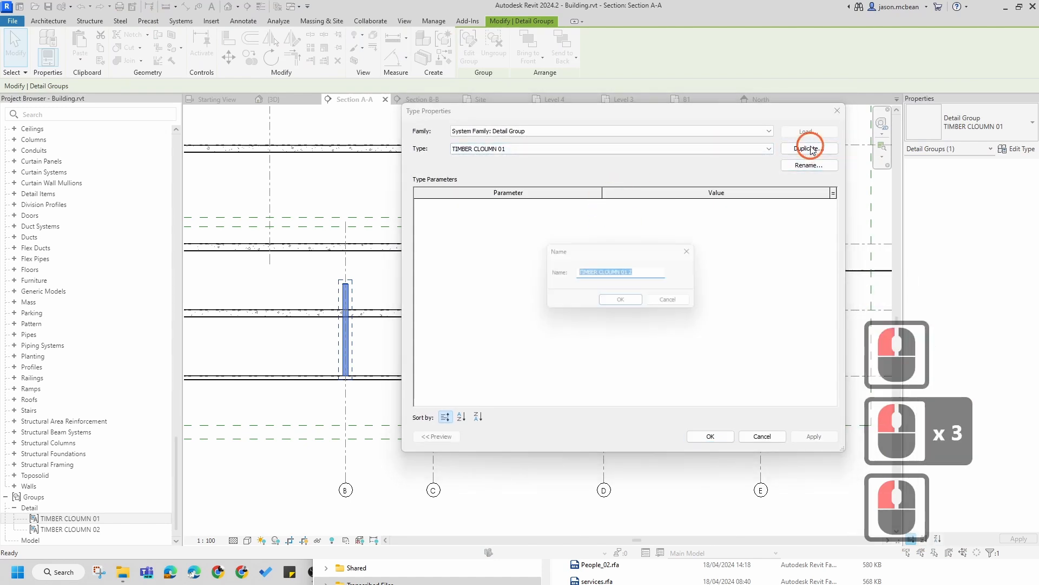
left_click(591, 272)
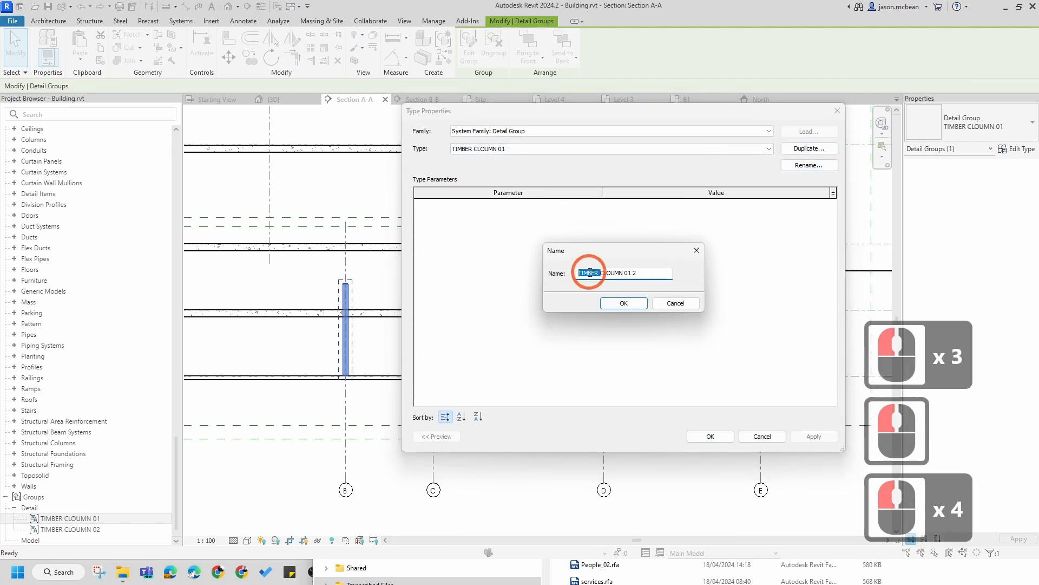
type("CONCR")
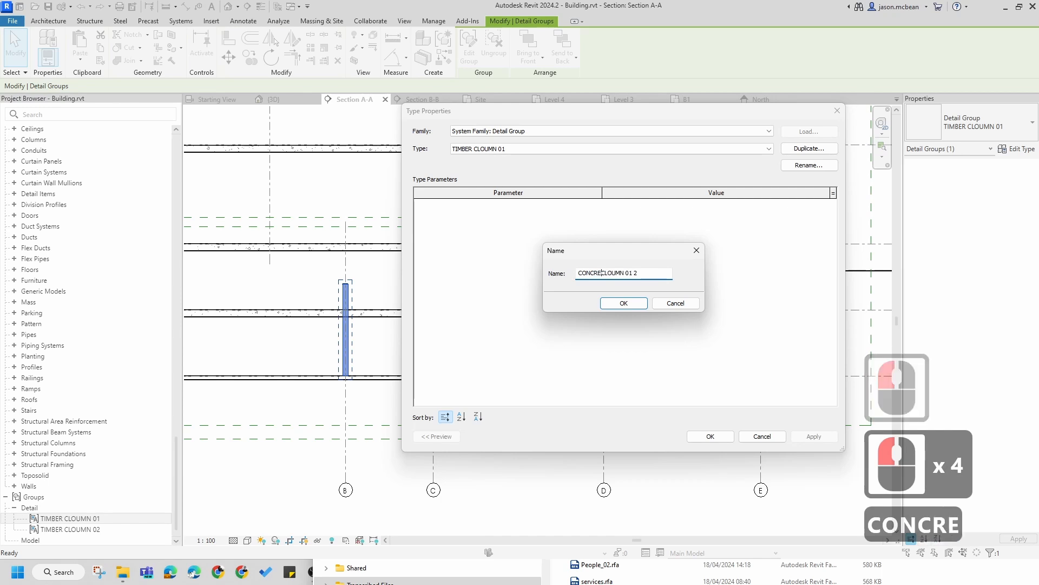
type("TE")
left_click(655, 272)
key("BackSpace")
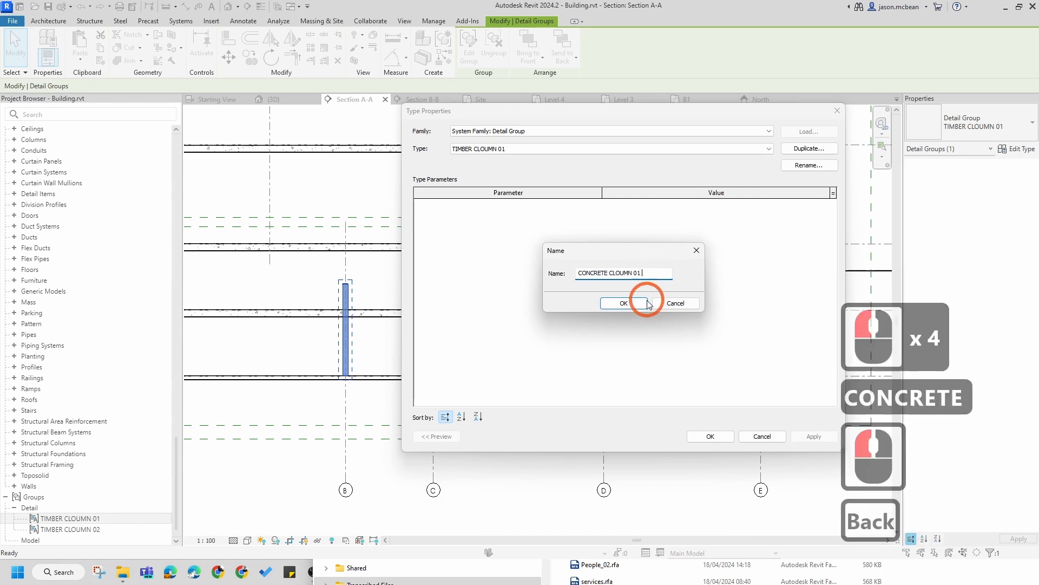
key("BackSpace")
left_click(623, 303)
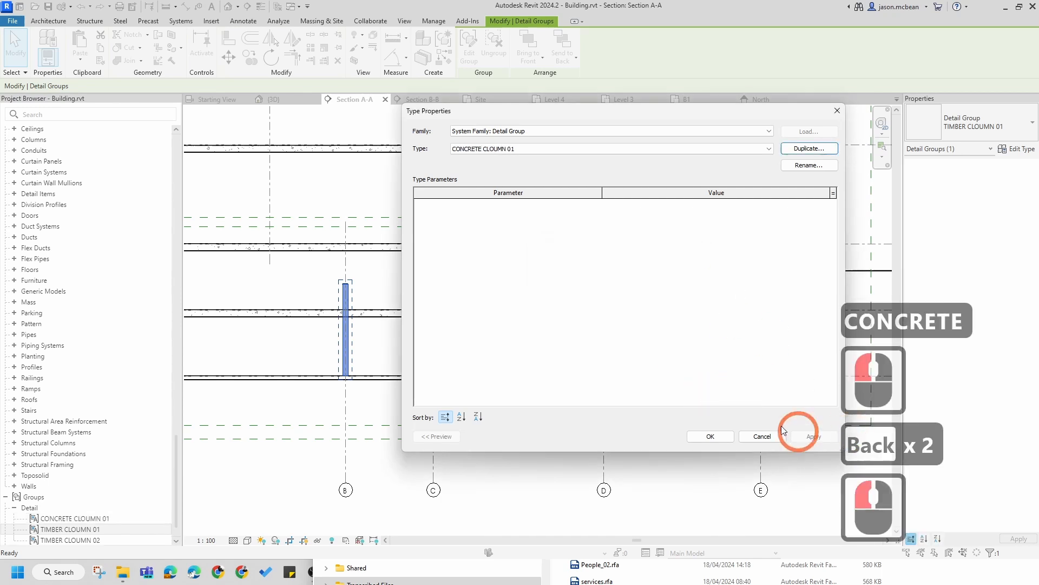
left_click(729, 435)
Step: Edit the group and open the boundary of its column region for editing
scroll(352, 281, "up", 5)
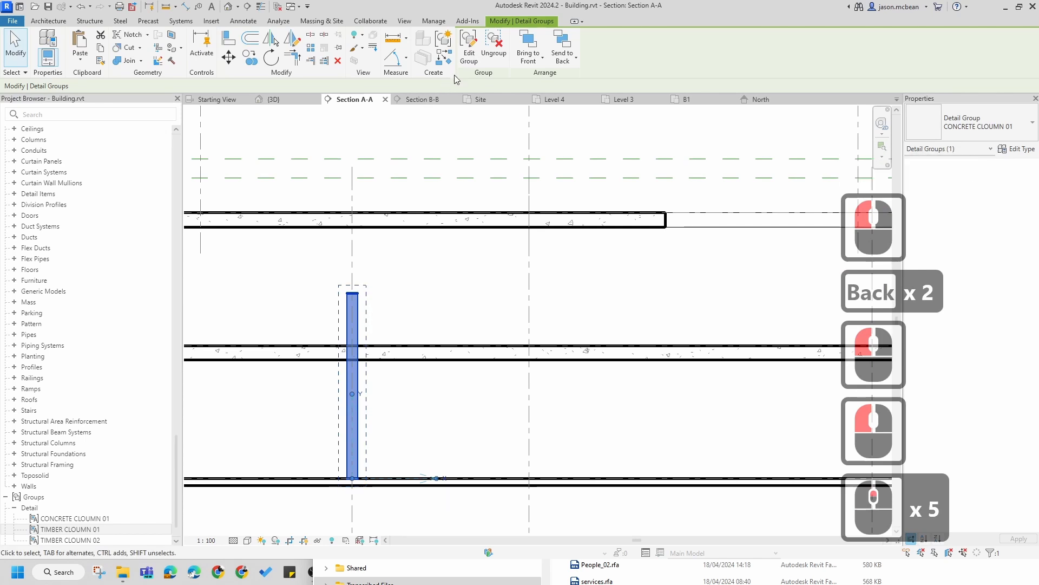
left_click(470, 52)
scroll(359, 284, "up", 4)
left_click(364, 282)
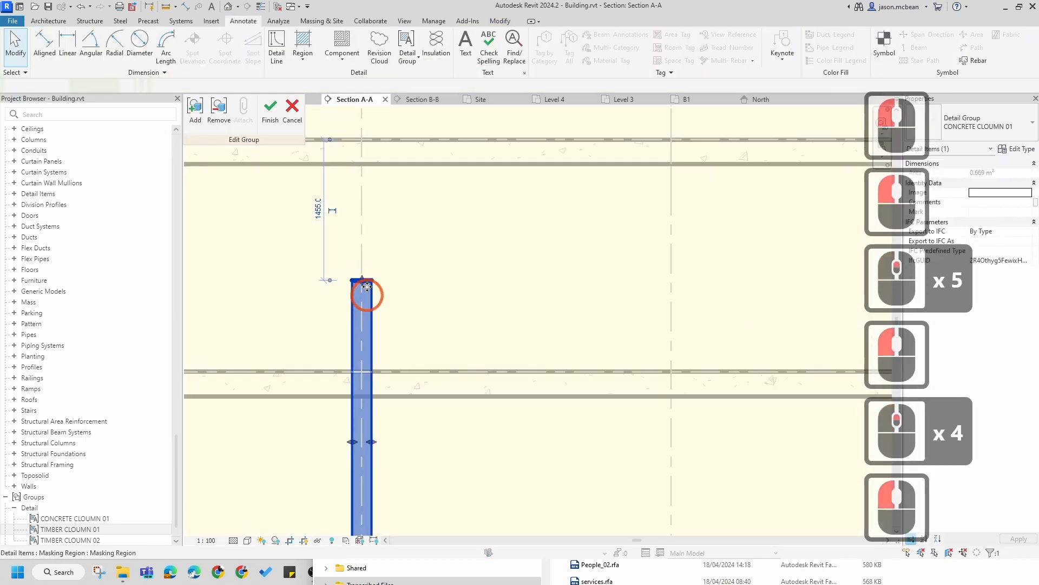
left_click_drag(366, 285, 362, 392)
middle_click_drag(476, 459, 518, 343)
scroll(470, 361, "down", 2)
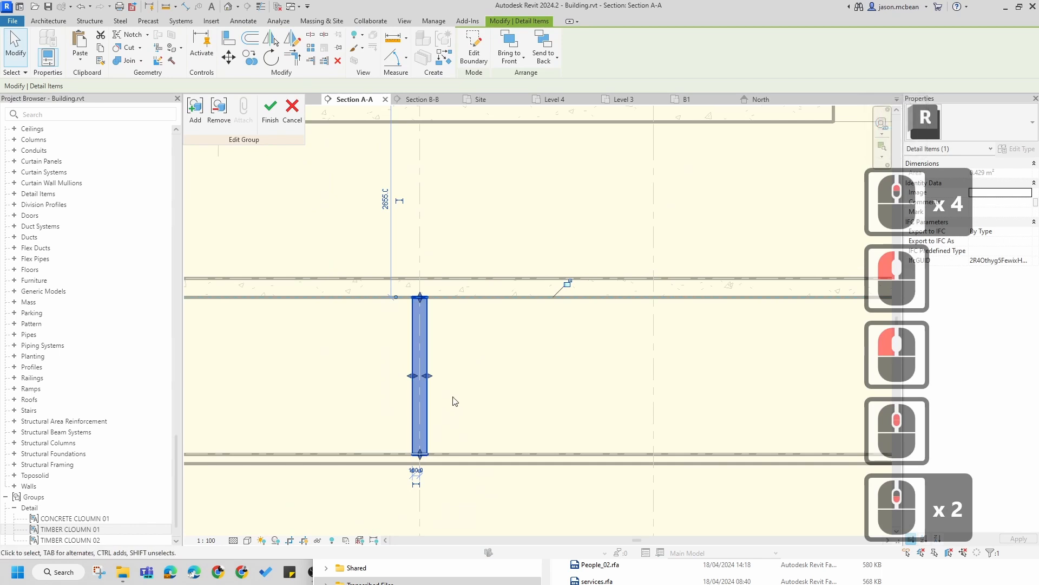
key("Escape")
key("Escape")
left_click(423, 367)
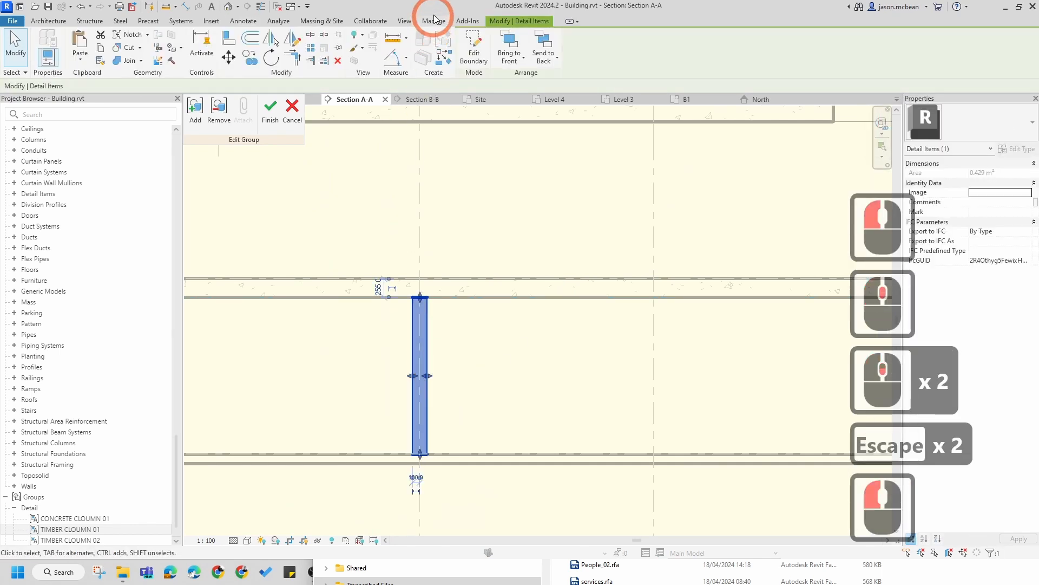
left_click(487, 57)
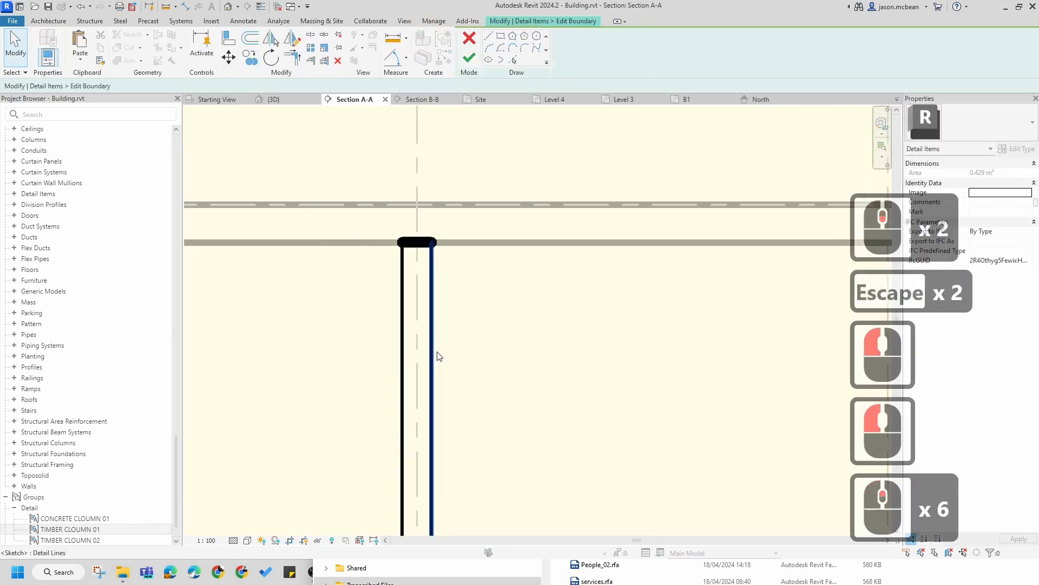
Step: Set the column region's width to 300 mm by moving its side boundary line
scroll(437, 351, "up", 6)
left_click(439, 350)
scroll(424, 412, "down", 7)
scroll(424, 412, "up", 7)
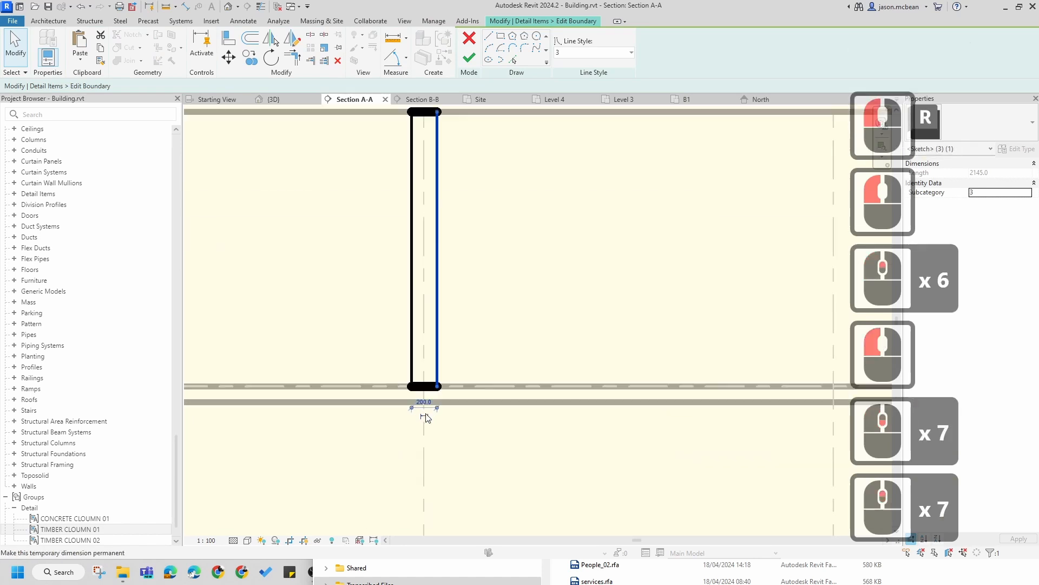
left_click(427, 405)
type("300")
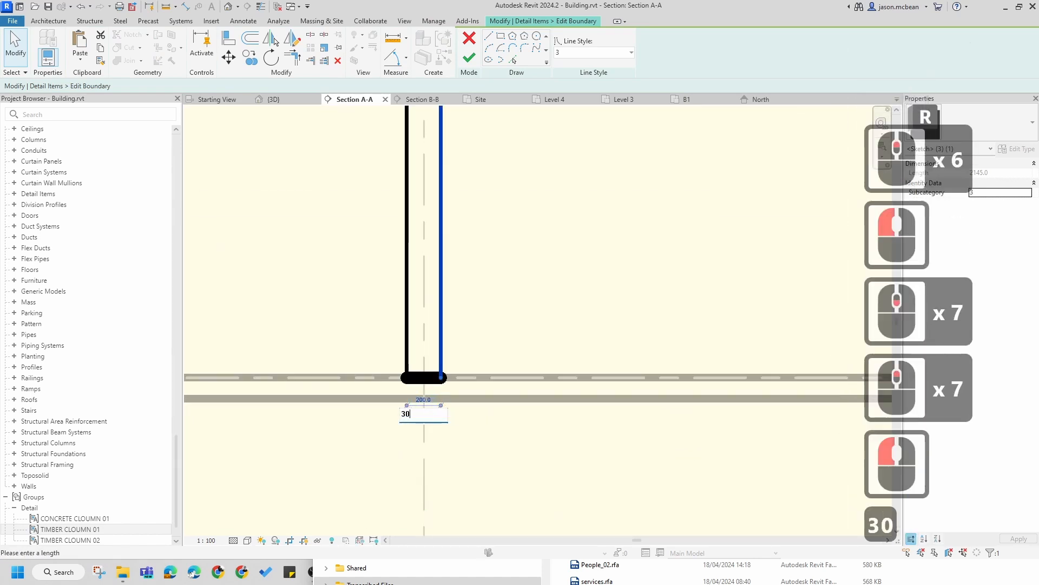
key("Return")
key("Escape")
key("Escape")
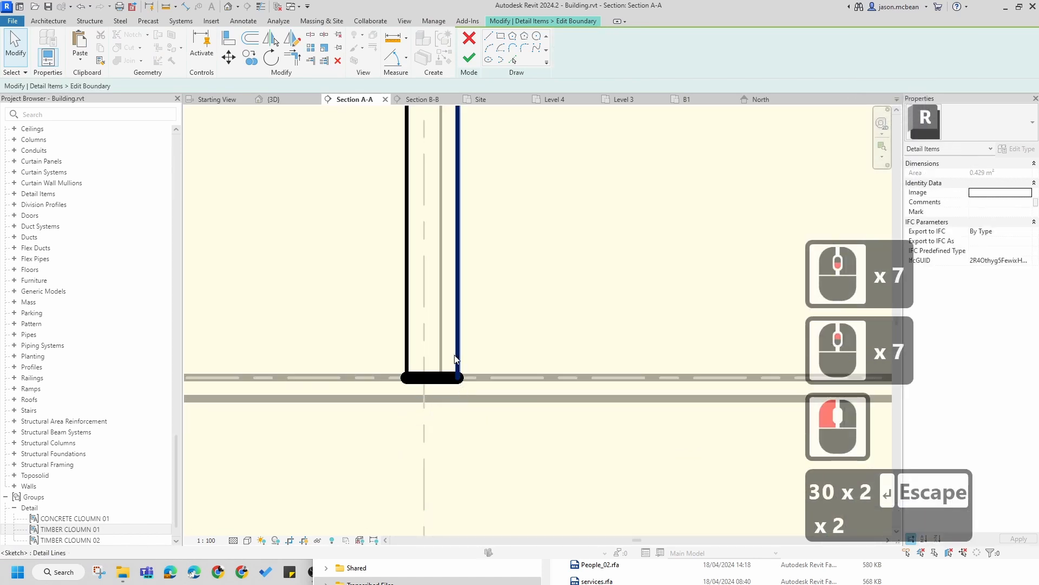
Step: Move the whole region boundary so it is centred on the grid line
key("Tab")
left_click(475, 254)
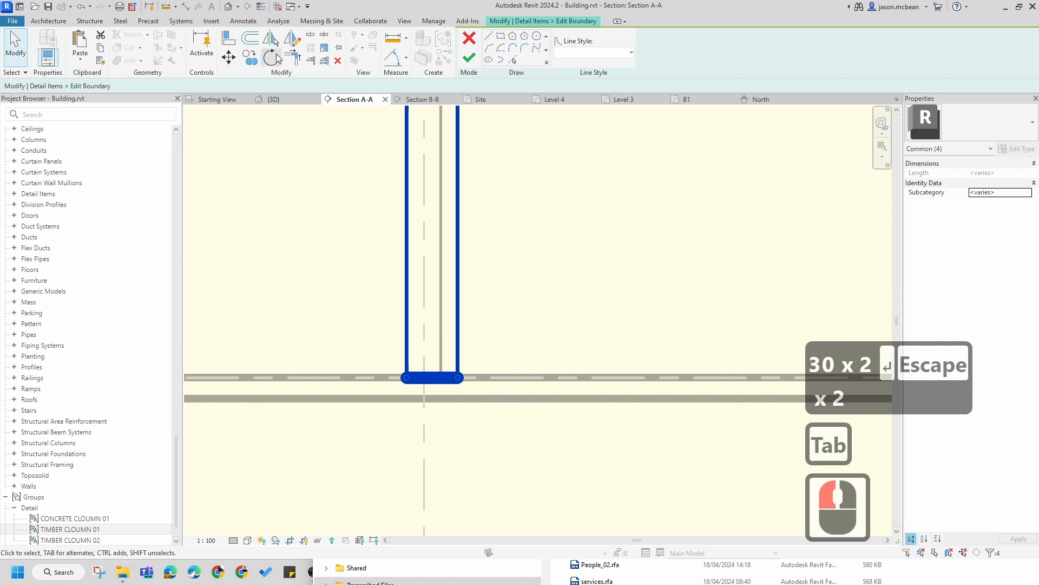
left_click(228, 57)
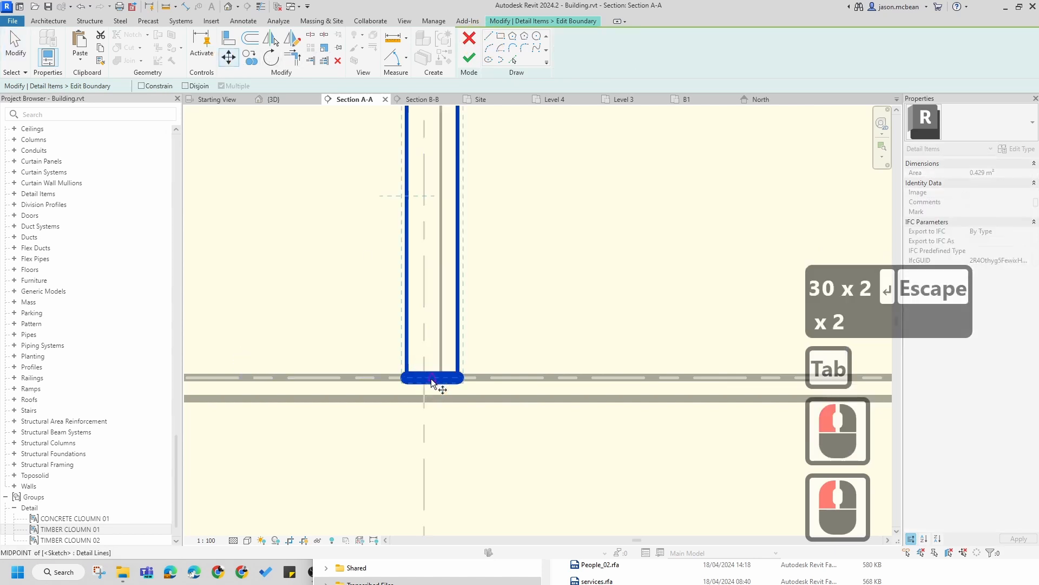
left_click(424, 379)
left_click(546, 321)
scroll(547, 321, "down", 7)
key("Escape")
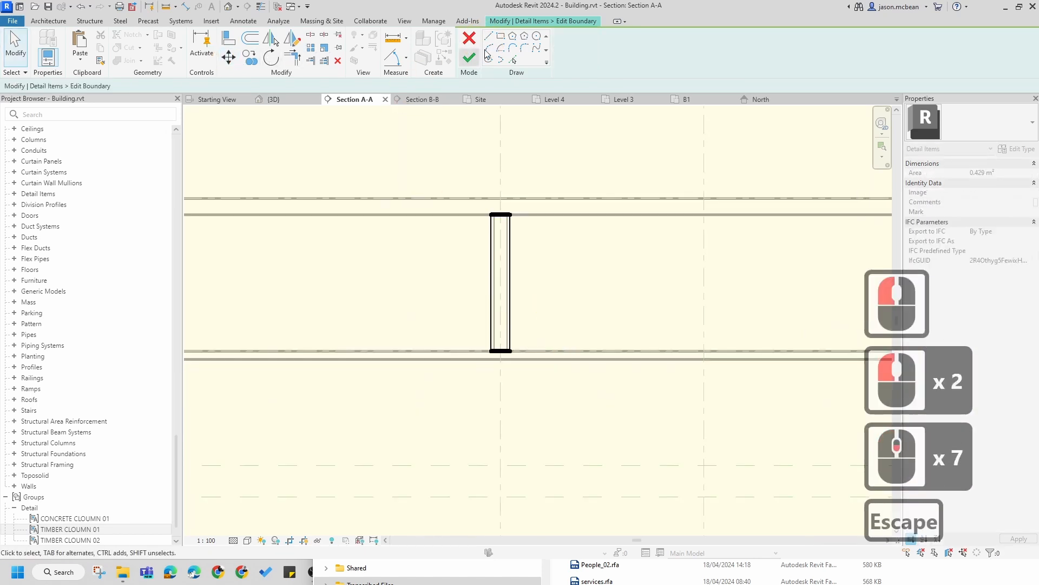
Step: Finish the boundary edit and then finish editing the group
left_click(475, 255)
key("Escape")
scroll(440, 341, "down", 8)
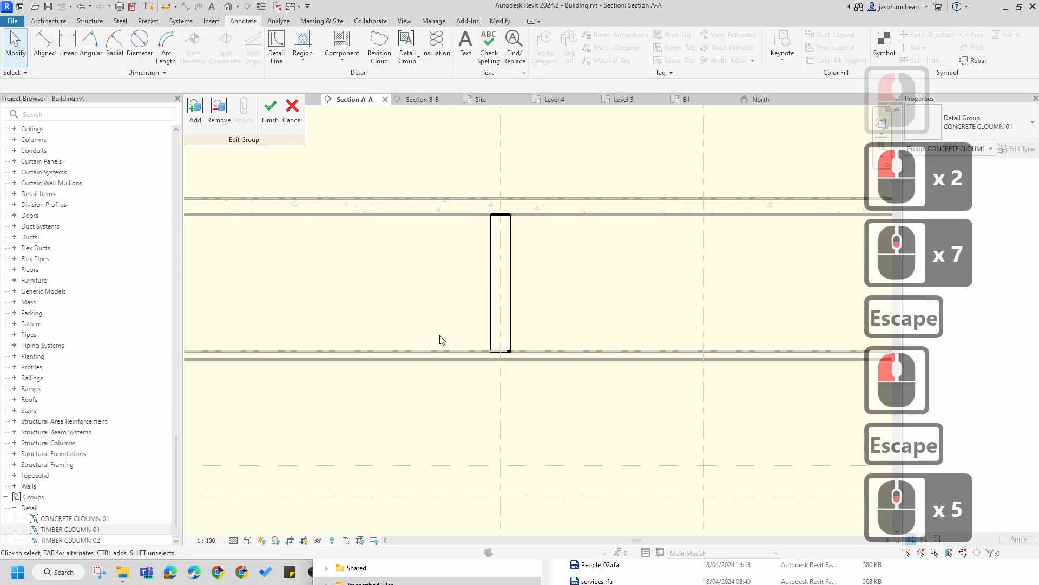
left_click(277, 124)
scroll(557, 325, "down", 8)
key("Escape")
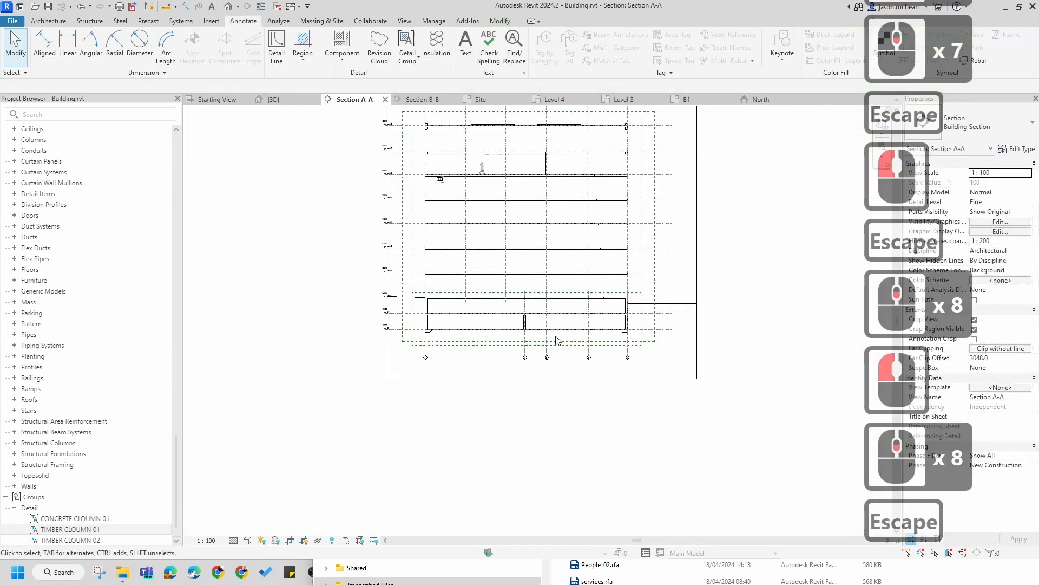
Step: Copy the concrete haunch filled region from grid E to the base of the timber column
scroll(530, 320, "up", 8)
scroll(506, 335, "up", 2)
left_click(539, 337)
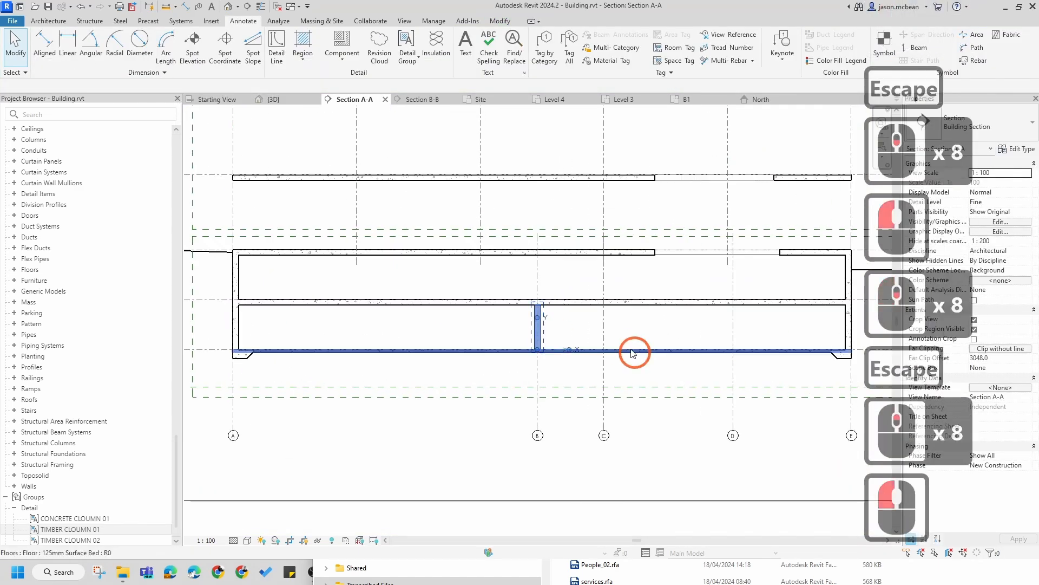
middle_click_drag(634, 352, 524, 332)
key("Escape")
scroll(441, 359, "up", 6)
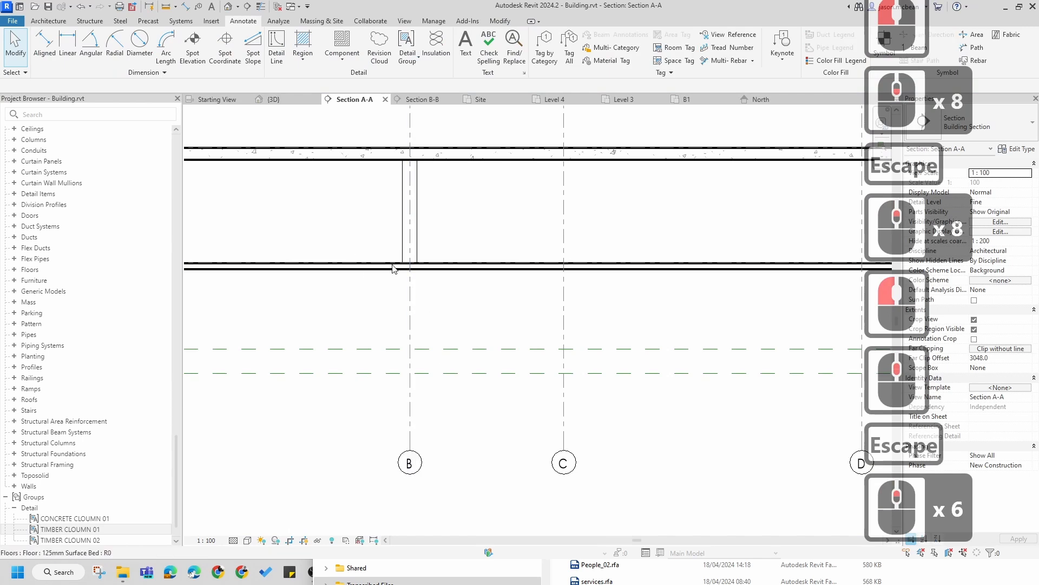
scroll(393, 269, "down", 6)
scroll(815, 250, "up", 6)
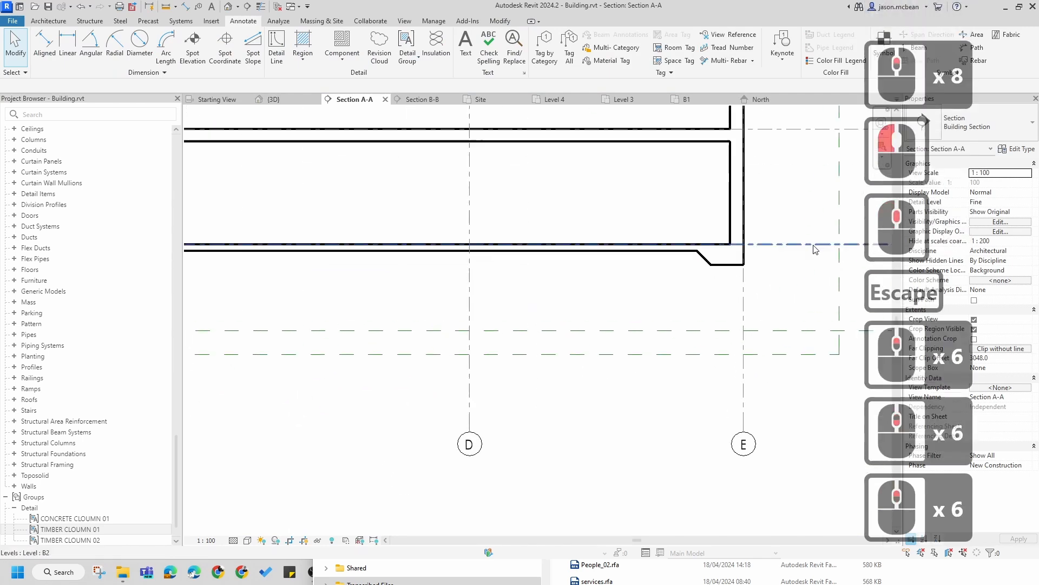
left_click(729, 263)
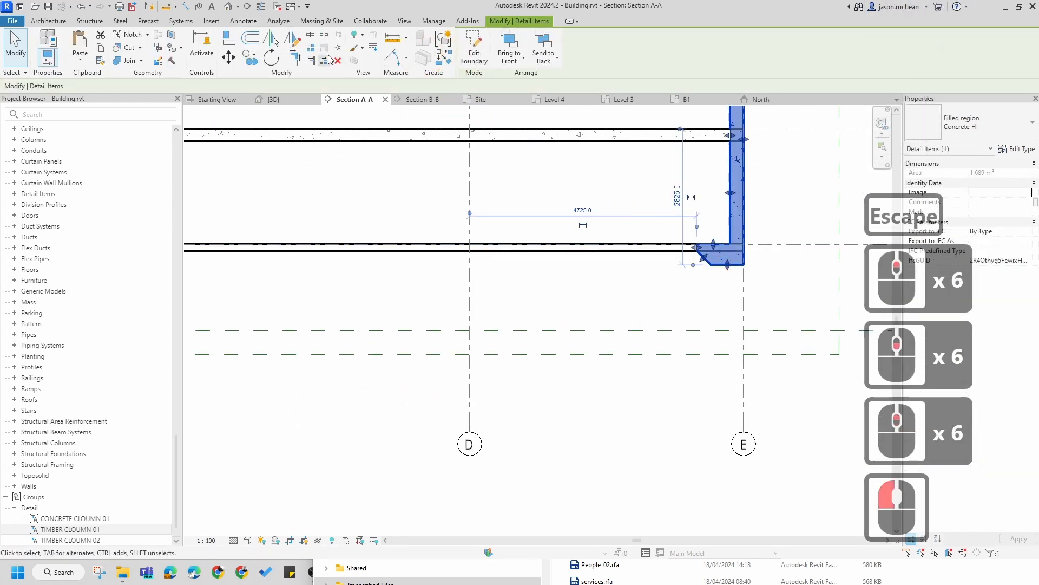
left_click(250, 57)
left_click(697, 226)
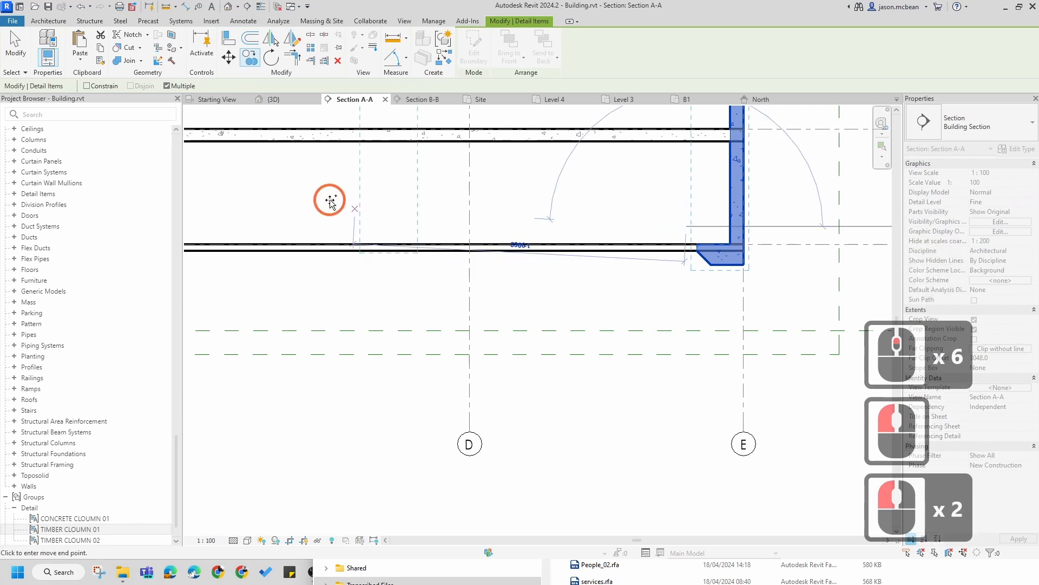
middle_click_drag(330, 200, 696, 232)
scroll(333, 270, "up", 4)
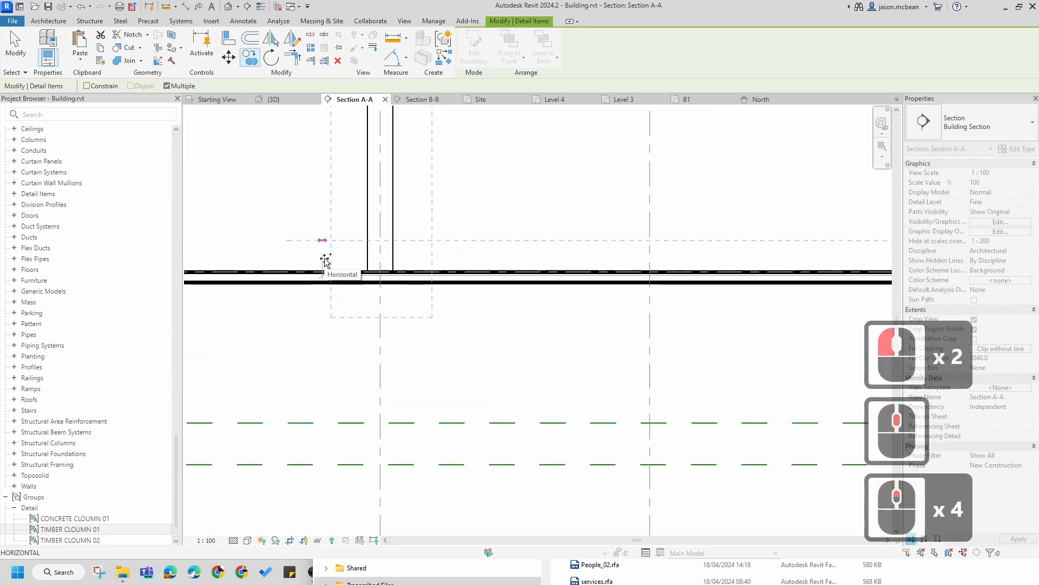
left_click(423, 276)
middle_click_drag(423, 276, 482, 282)
key("Escape")
key("Escape")
Step: Edit the copied region's boundary and mirror its sloped edge about the column's centre to the opposite side
left_click(495, 329)
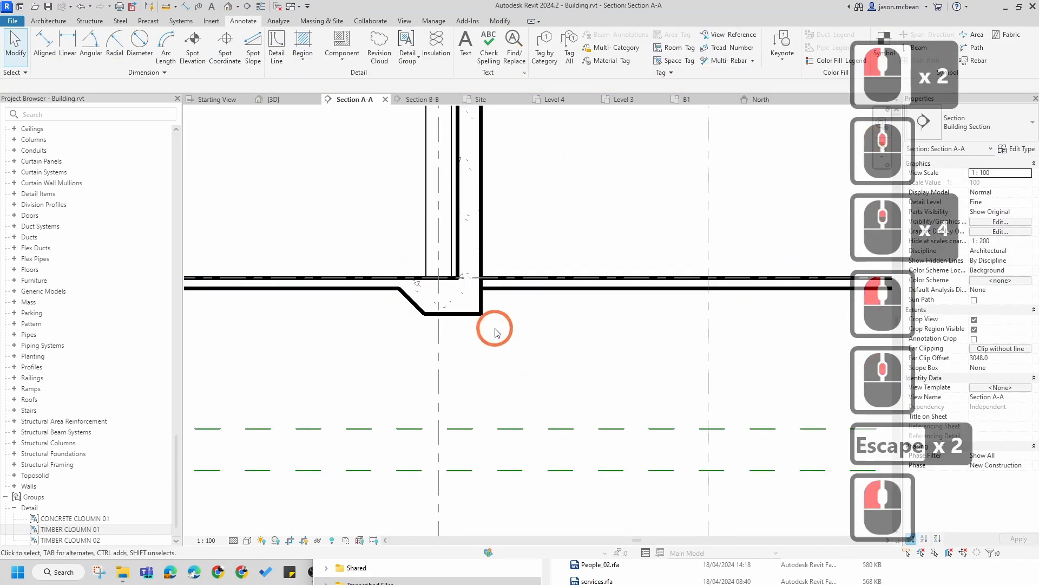
left_click(471, 309)
left_click(471, 310)
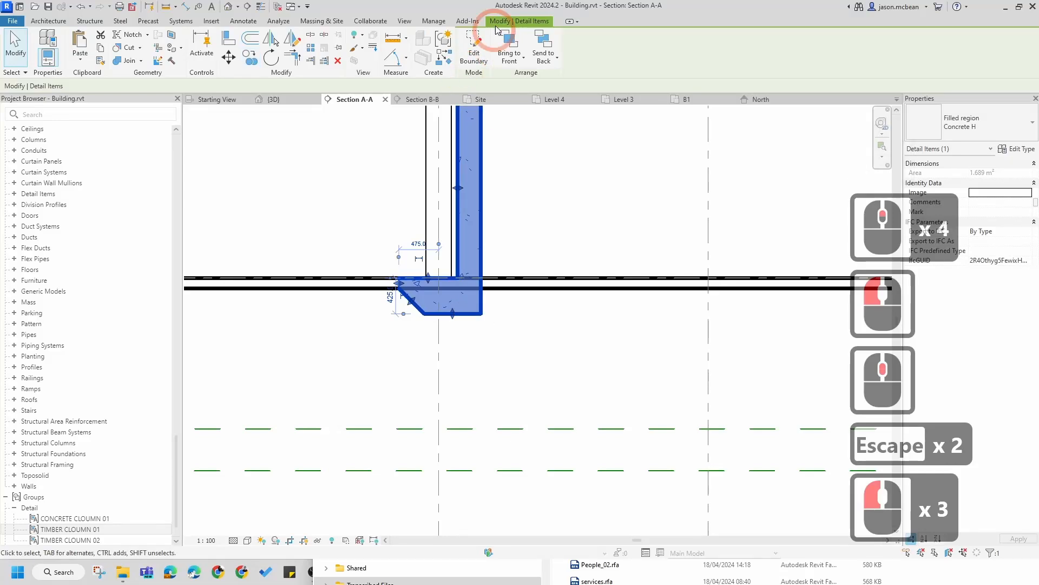
left_click(475, 56)
scroll(456, 295, "up", 5)
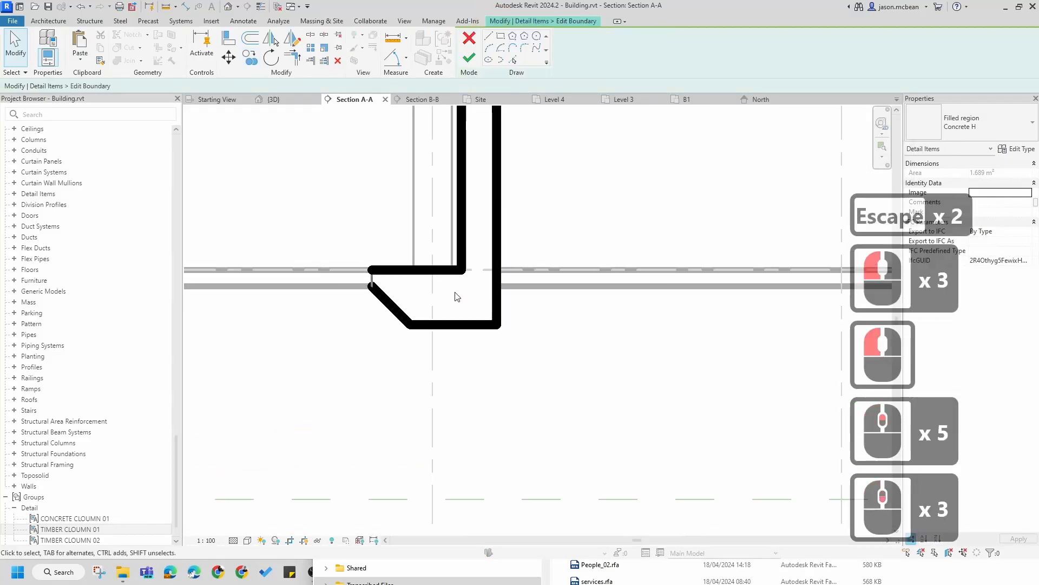
scroll(470, 351, "down", 5)
middle_click(295, 259)
mouse_move(314, 274)
left_mouse_down()
mouse_move(394, 376)
mouse_move(409, 372)
left_mouse_up()
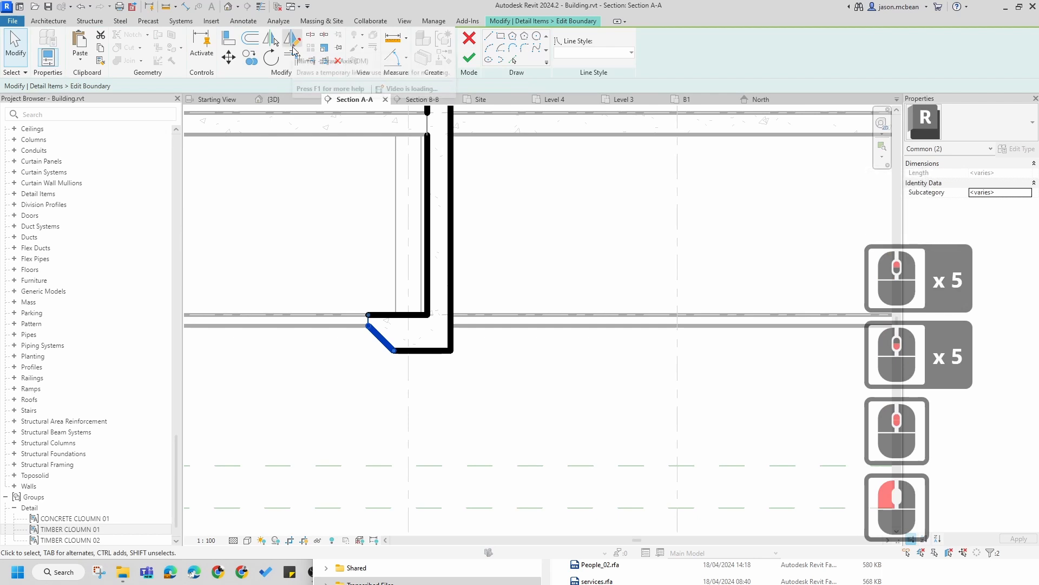
left_click(293, 42)
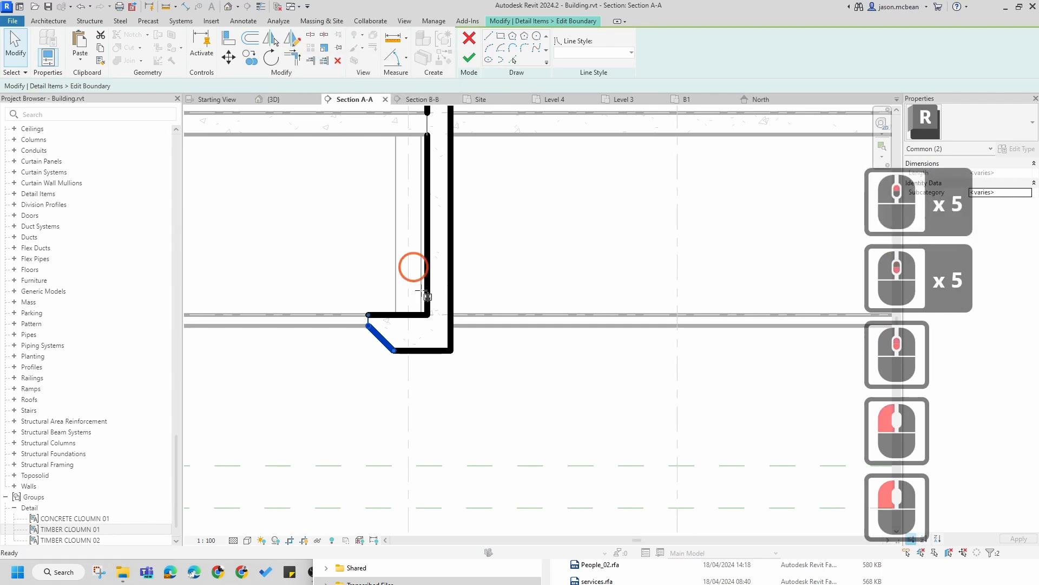
left_click(422, 351)
left_click(421, 401)
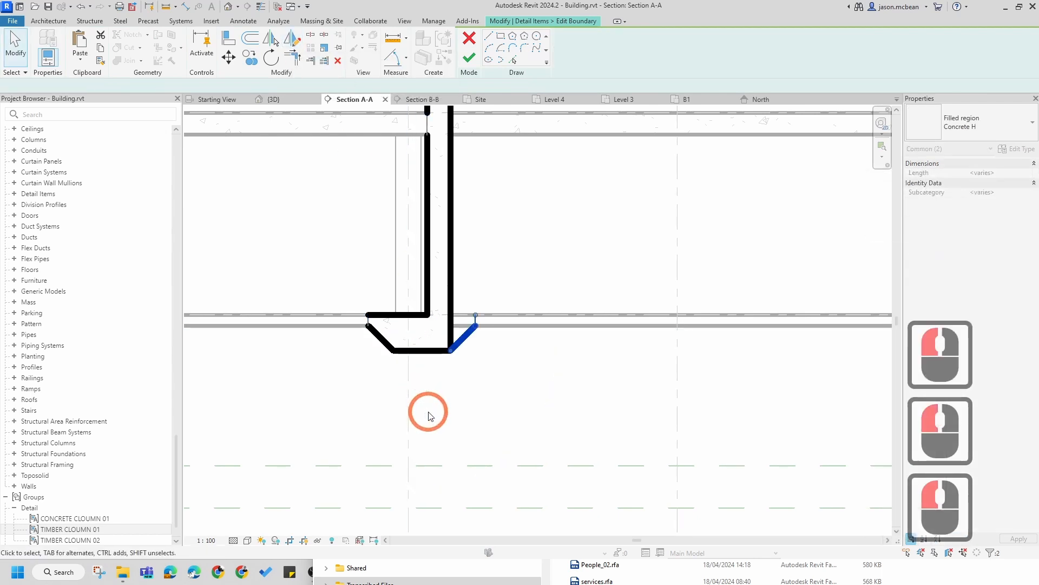
Step: Trim the top boundary line so it meets the mirrored sloped edge
scroll(425, 411, "up", 5)
key("Escape")
key("t")
key("r")
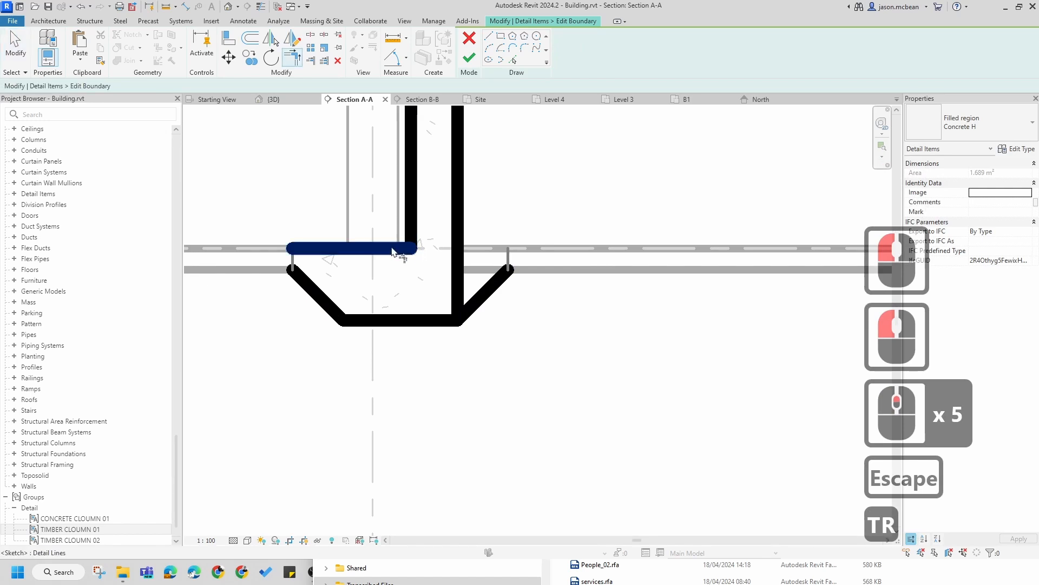
left_click(413, 248)
left_click(515, 257)
key("Escape")
key("Escape")
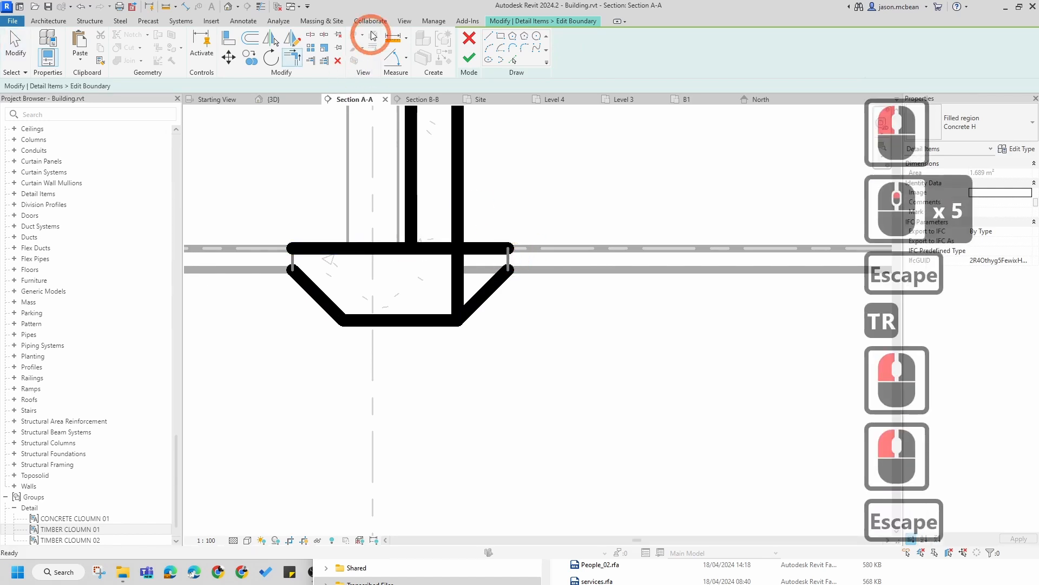
left_click(311, 80)
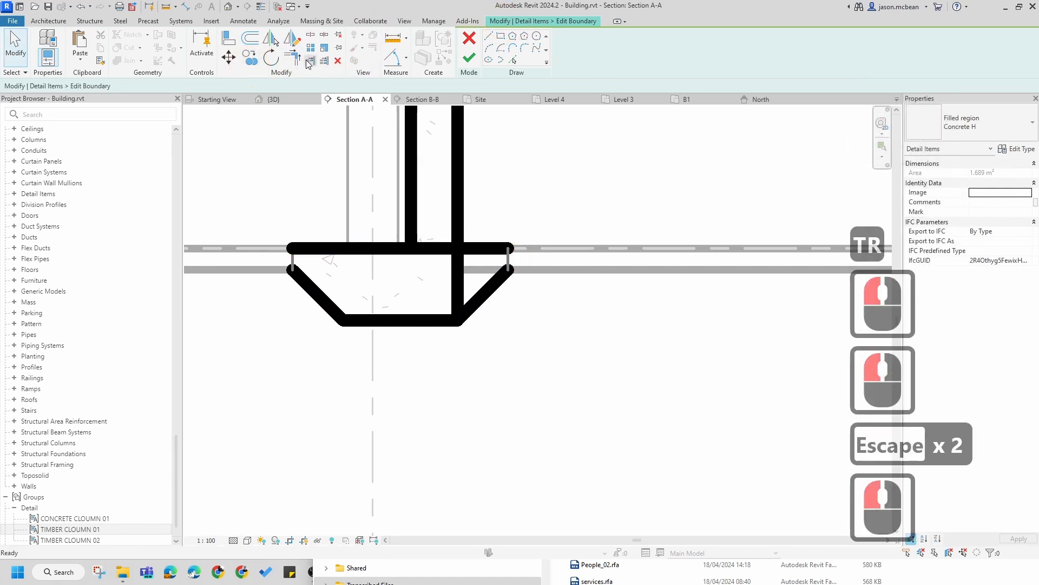
left_click(294, 57)
key("Escape")
key("Escape")
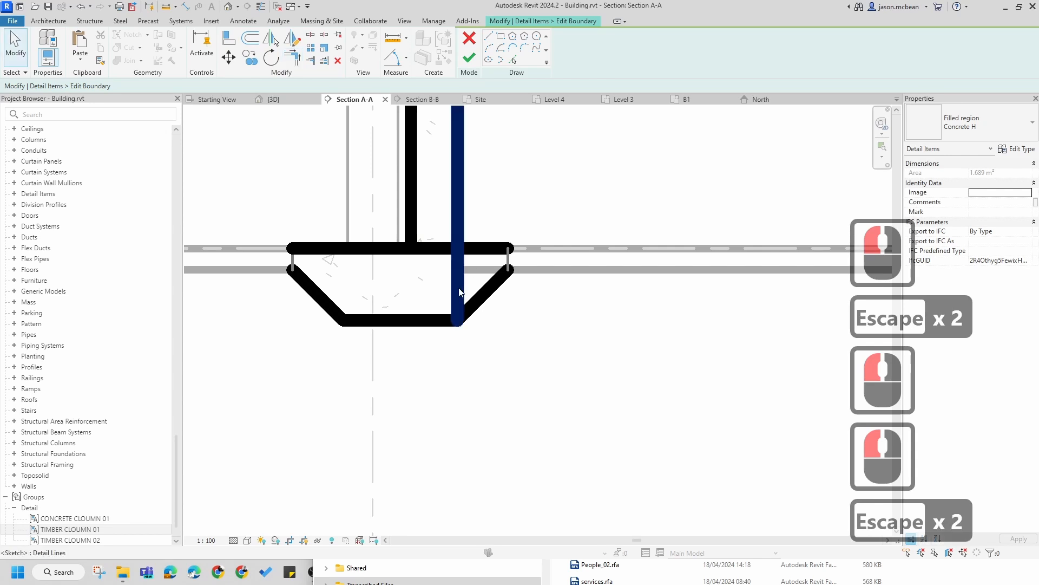
Step: Delete the leftover vertical boundary lines and finish editing the region boundary
left_click(458, 287)
key("Delete")
left_click(417, 232)
key("Delete")
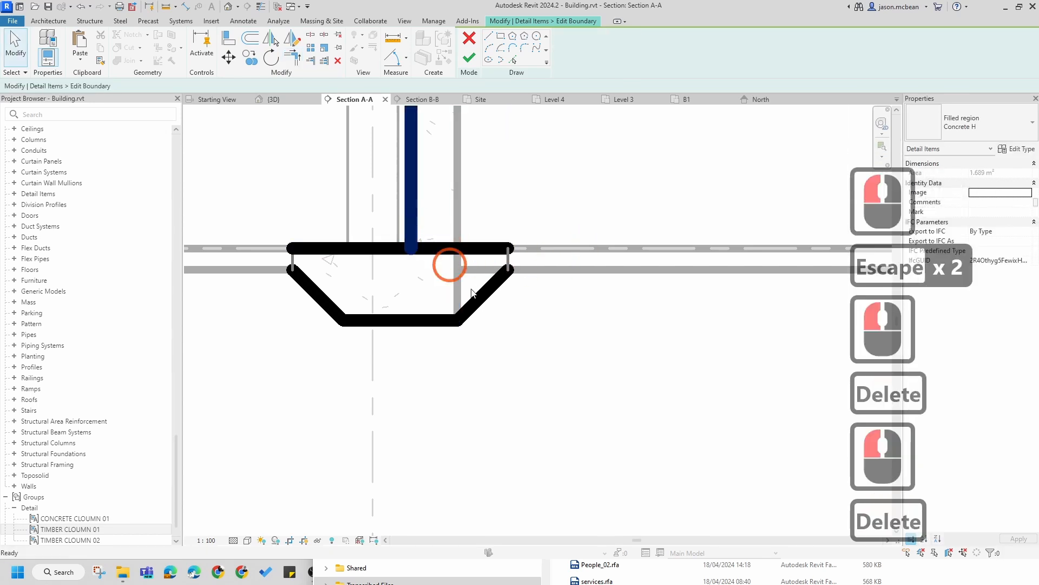
scroll(448, 263, "down", 14)
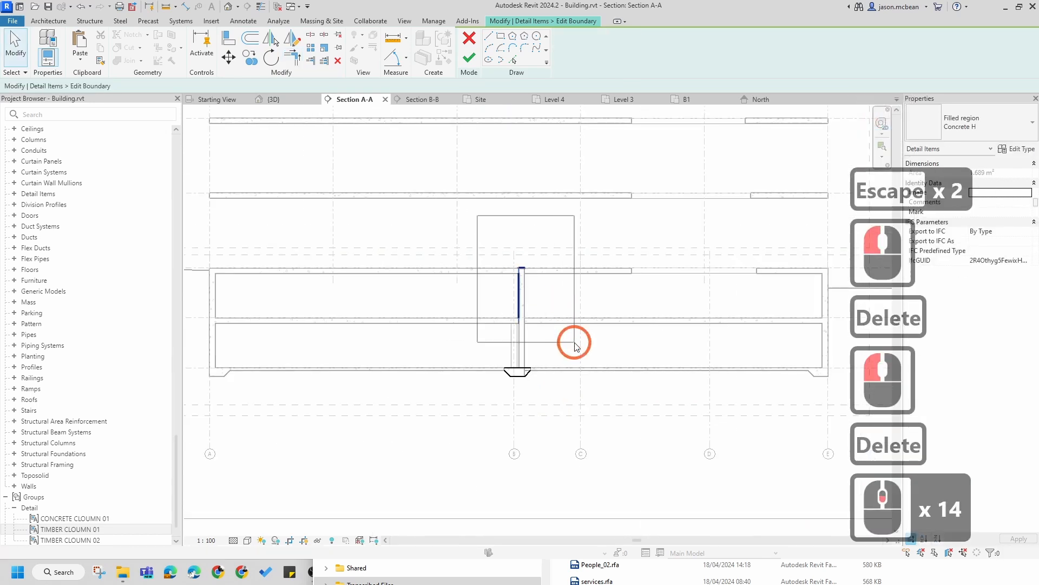
left_click(574, 342)
key("Delete")
scroll(515, 368, "up", 15)
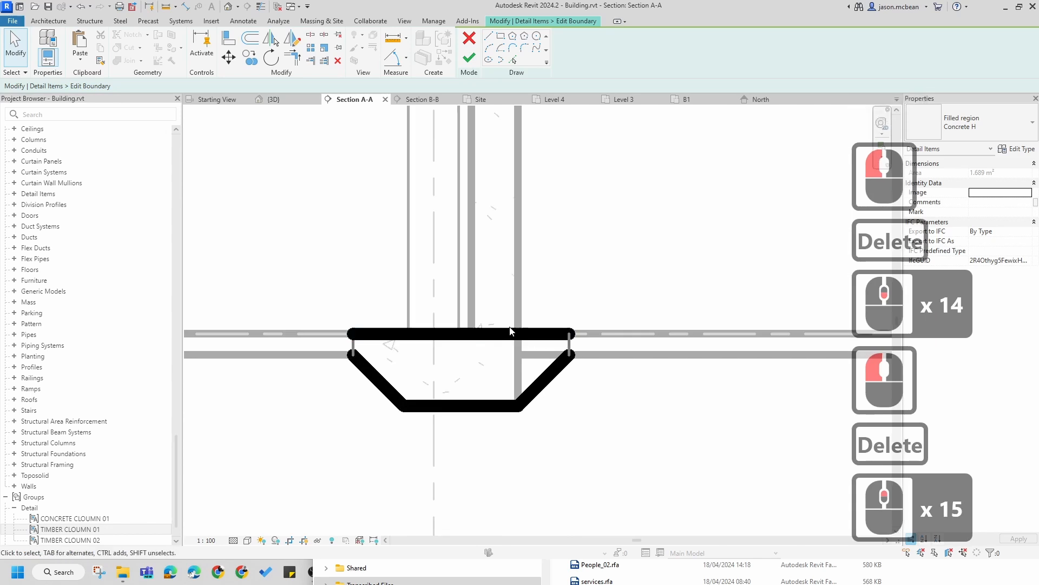
left_click(469, 57)
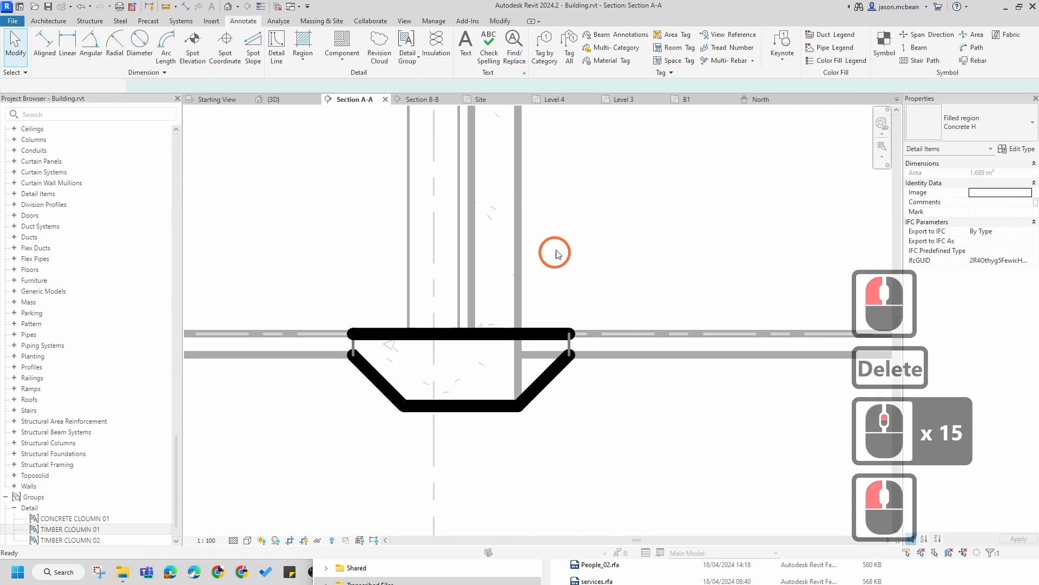
Step: Try to move the haunch region horizontally under the column
scroll(559, 225, "up", 1)
scroll(559, 226, "down", 5)
key("Escape")
key("Escape")
left_click(546, 362)
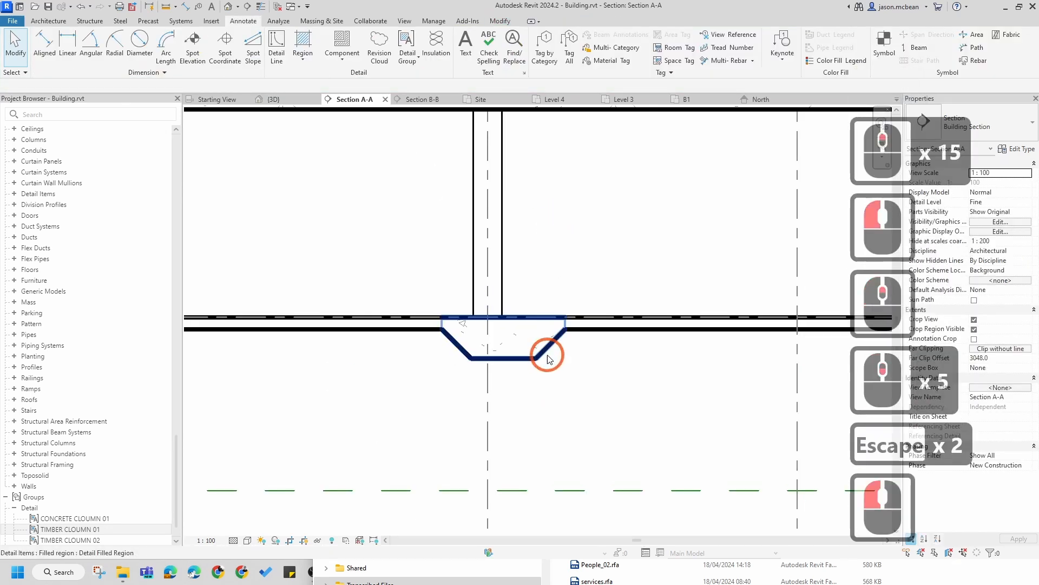
key("Escape")
left_click(543, 351)
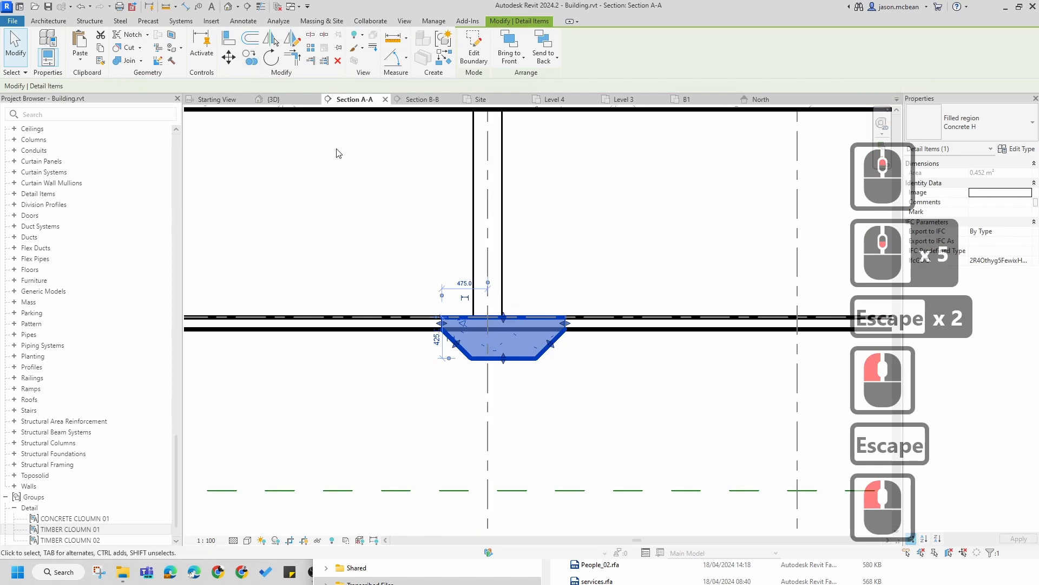
left_click(229, 57)
left_click(503, 319)
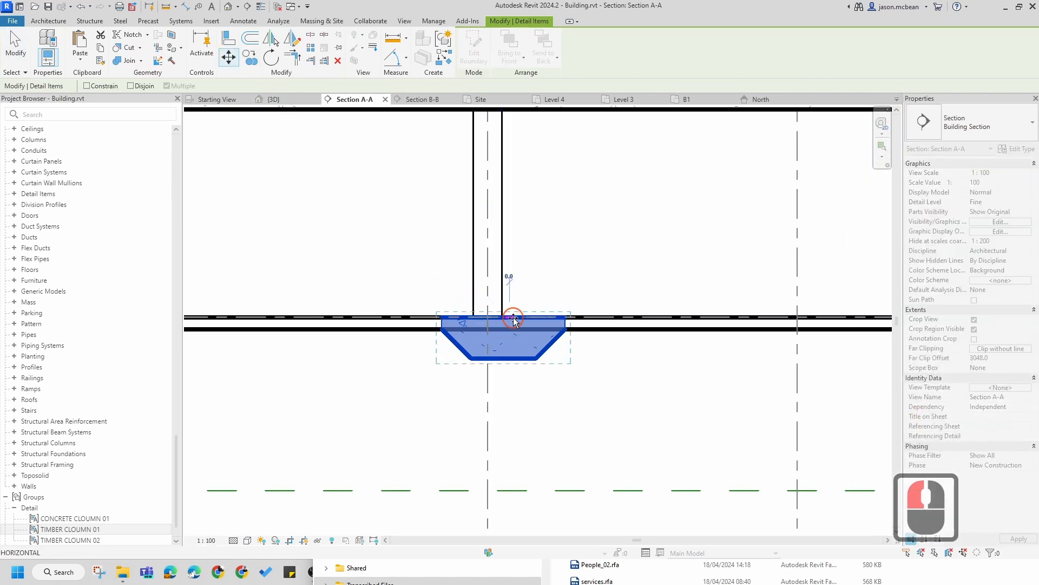
left_click(483, 310)
left_click(603, 309)
key("Escape")
Step: Inspect the column and haunch region at grid B
scroll(610, 344, "down", 6)
key("Escape")
scroll(619, 364, "down", 5)
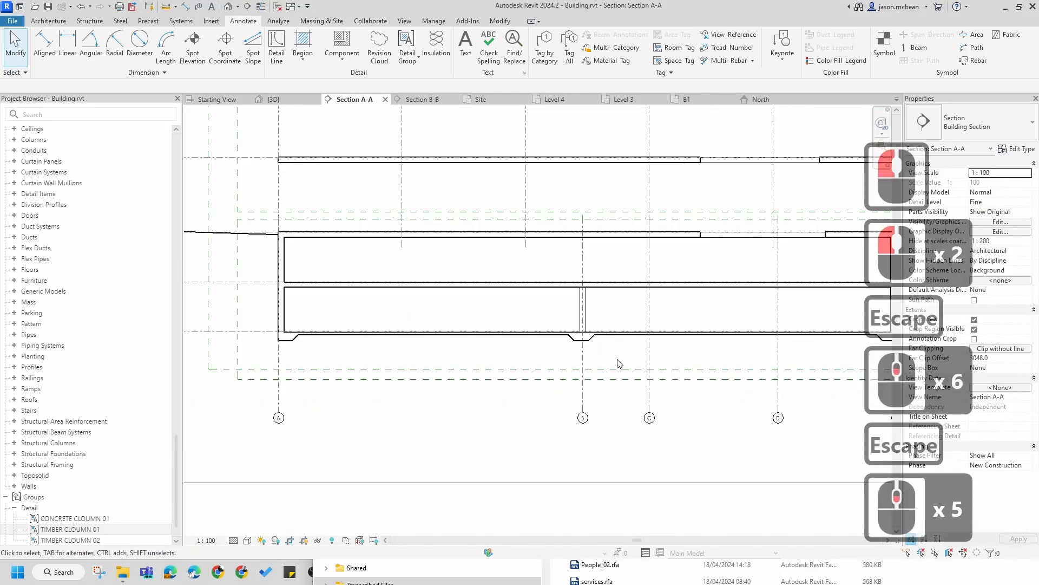
middle_click_drag(623, 361, 455, 316)
scroll(455, 311, "down", 3)
scroll(450, 287, "up", 4)
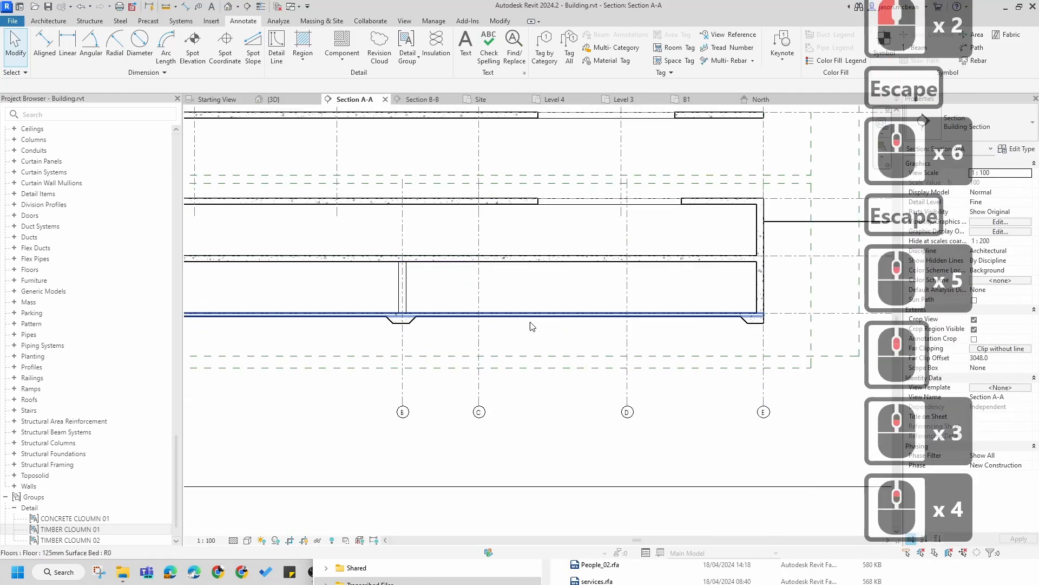
scroll(532, 326, "down", 4)
scroll(447, 238, "up", 7)
left_click_drag(582, 427, 629, 401)
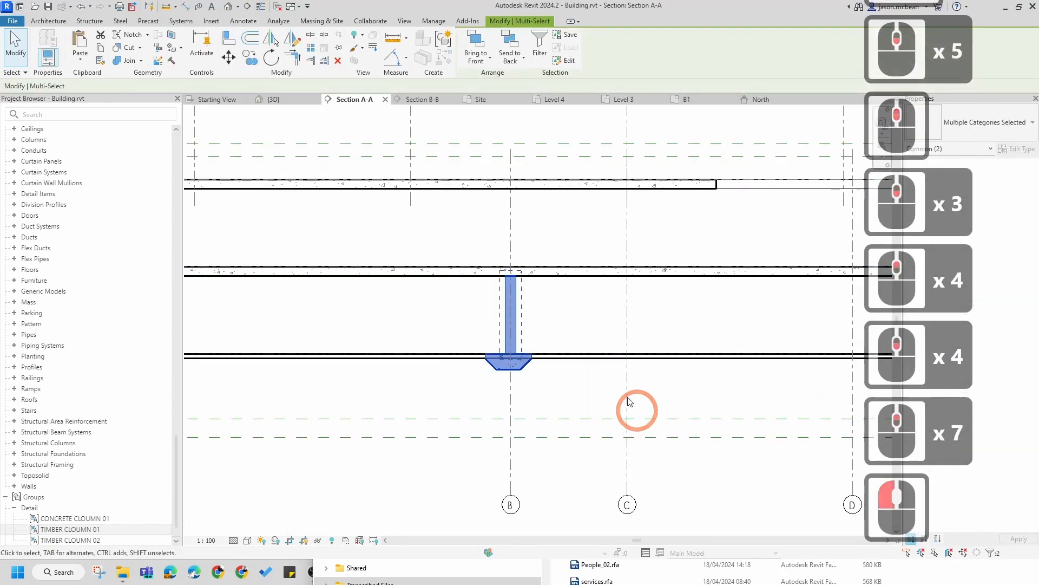
scroll(494, 347, "up", 7)
scroll(541, 401, "down", 4)
scroll(551, 423, "up", 7)
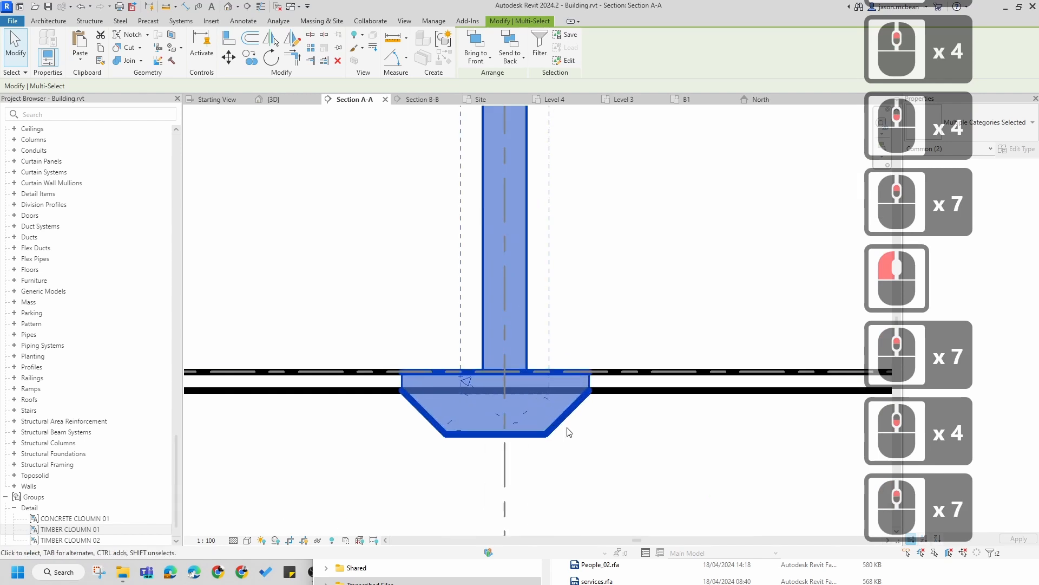
key("Escape")
Step: Move the haunch region so it is centred under the column
left_click(549, 429)
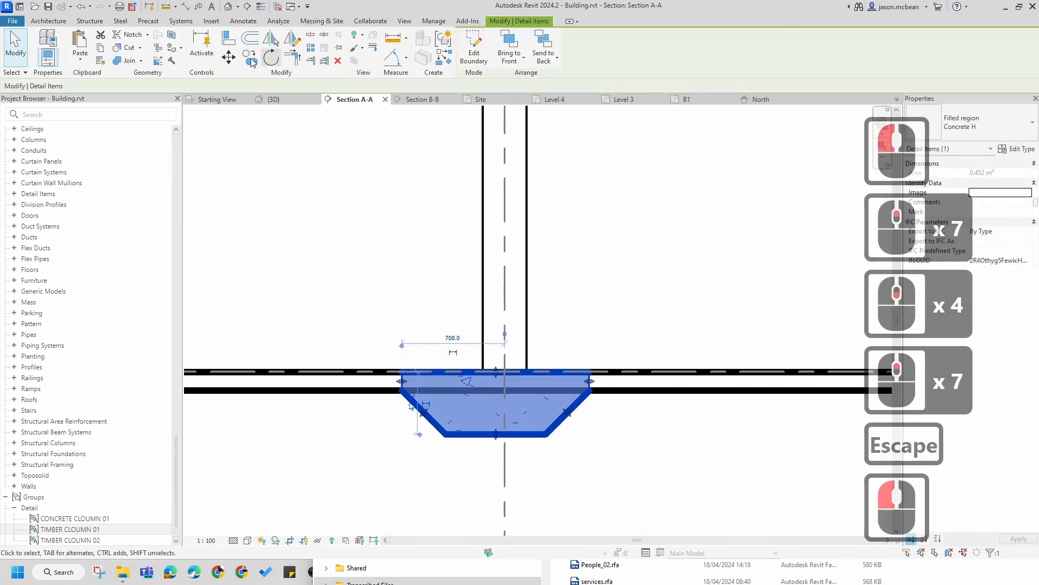
left_click(229, 58)
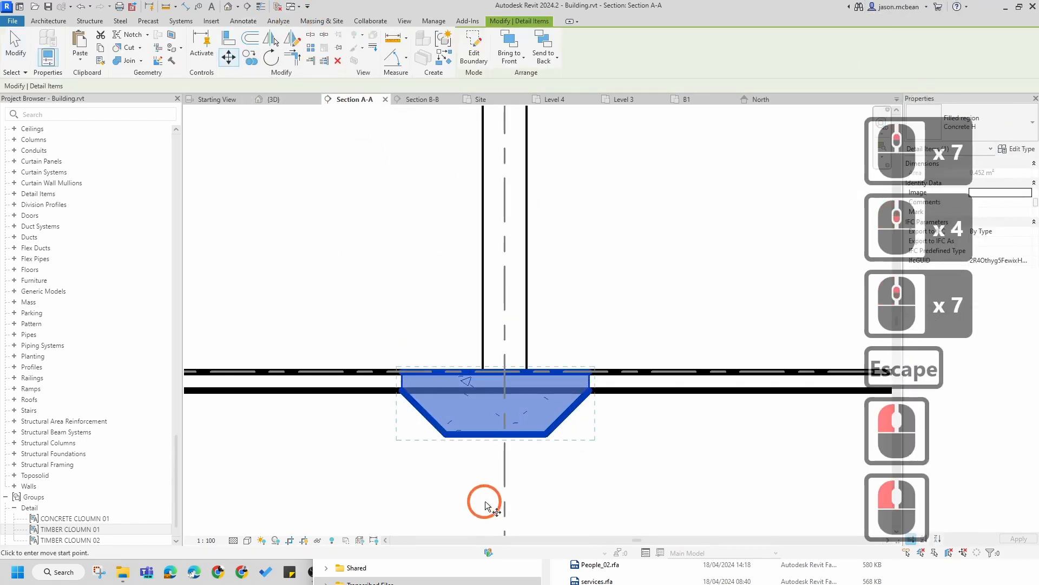
left_click(505, 437)
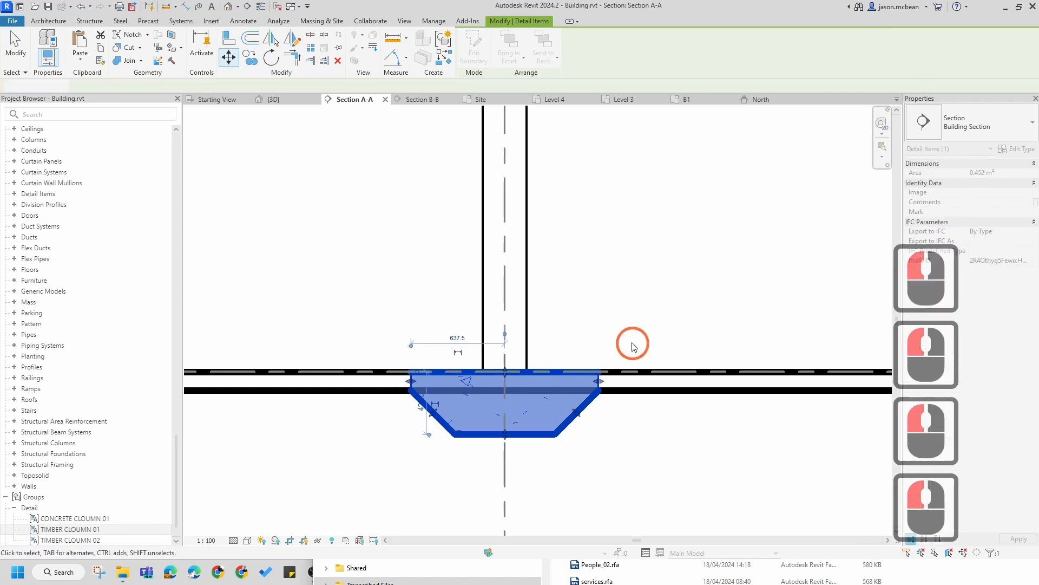
scroll(632, 343, "down", 7)
key("Escape")
key("Escape")
Step: Copy the column and haunch detail to the other grid lines along the B1 level of the section
scroll(557, 275, "down", 5)
left_click_drag(640, 401, 639, 399)
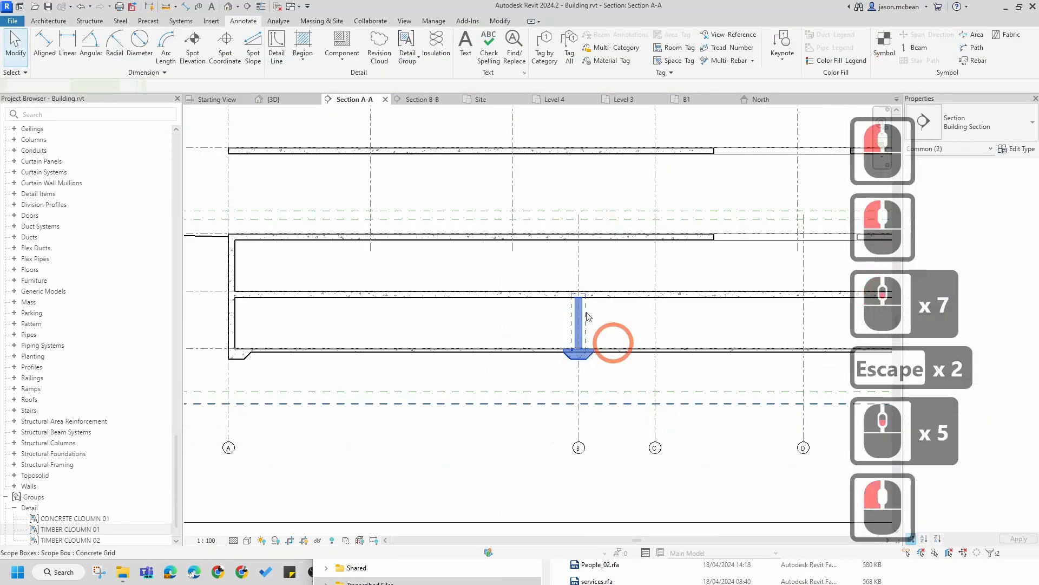
left_click(252, 54)
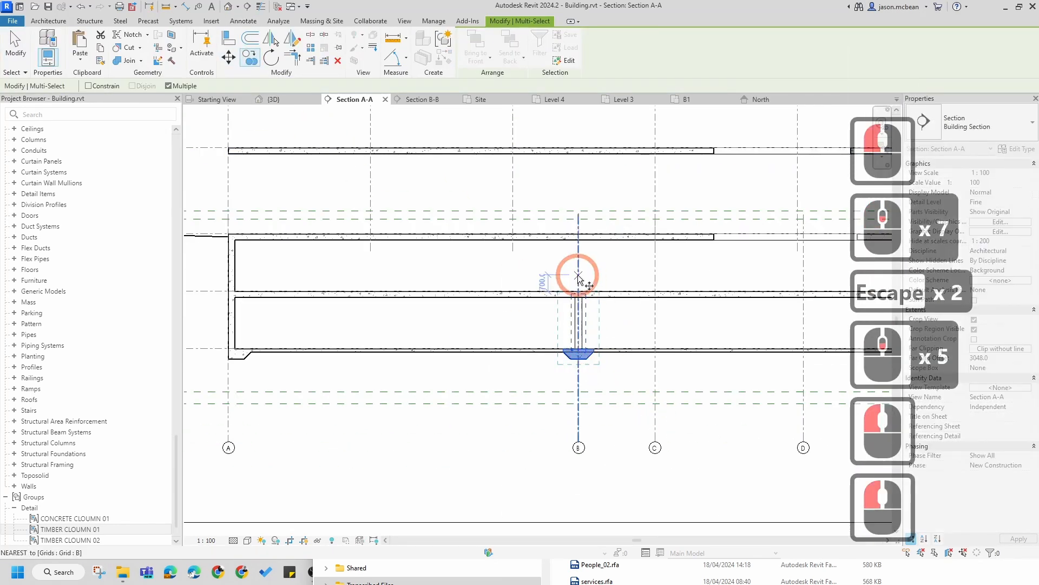
scroll(575, 307, "up", 5)
left_click(580, 307)
middle_click_drag(584, 303, 204, 304)
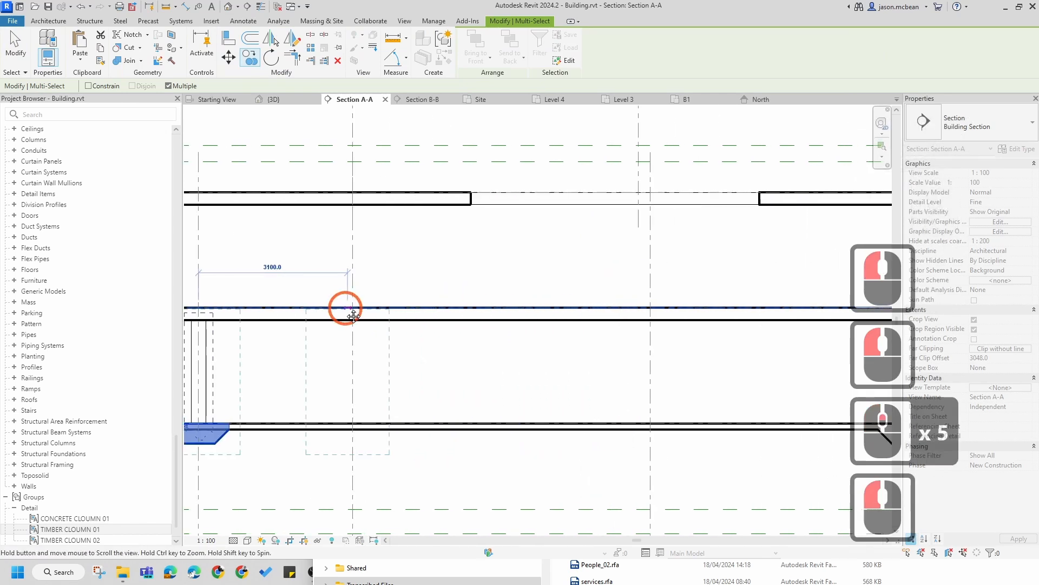
left_click(654, 312)
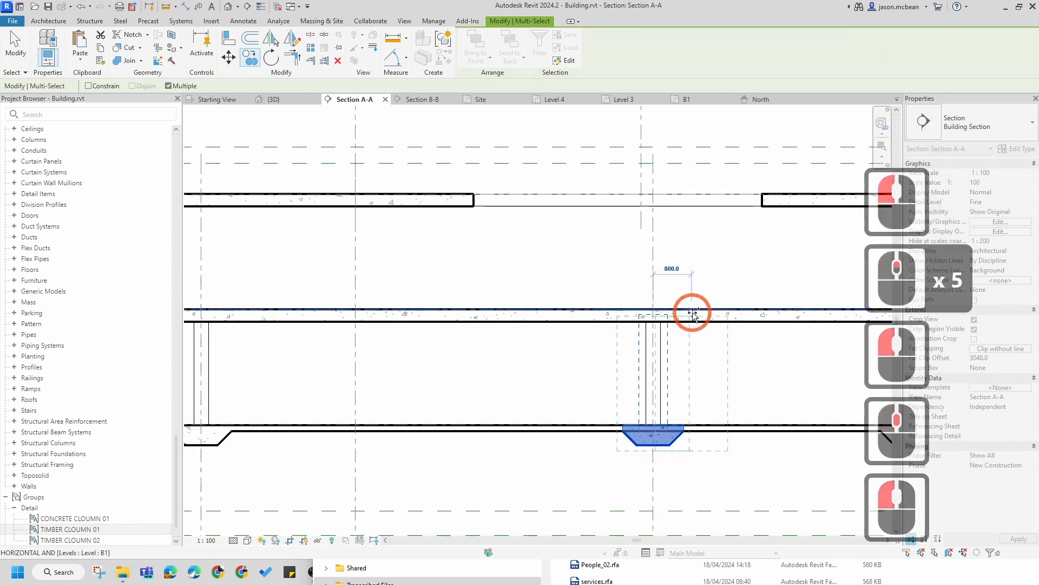
scroll(677, 313, "down", 2)
left_click(431, 311)
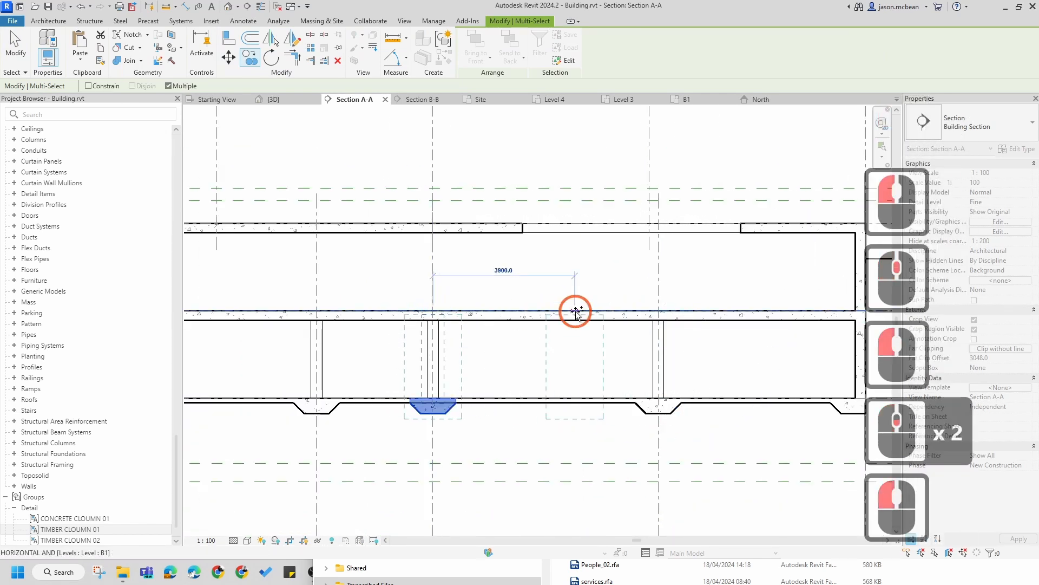
key("Escape")
Step: Examine the section's upper floors to locate the duct opening
scroll(582, 332, "down", 6)
key("Escape")
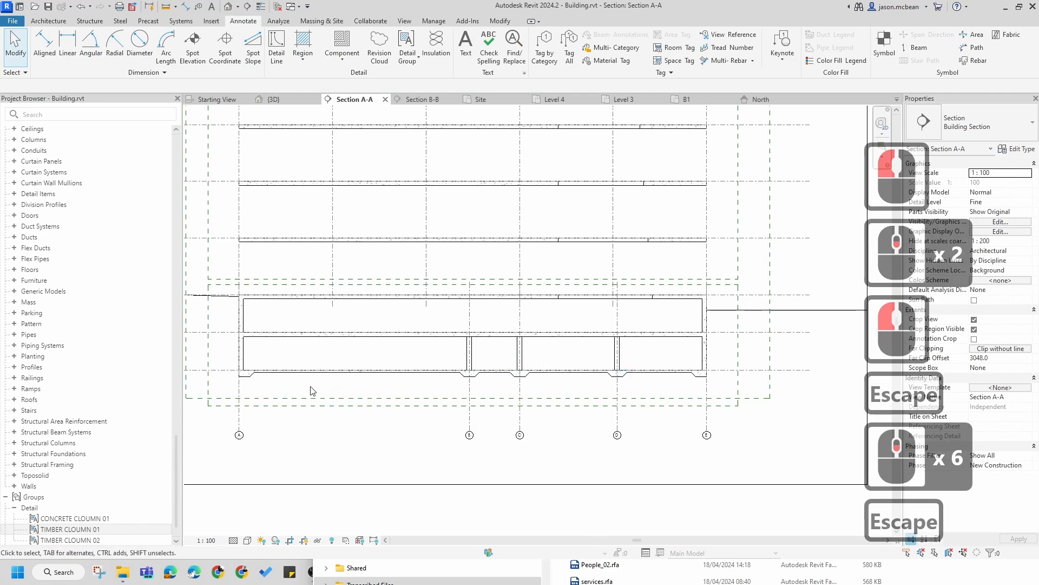
middle_click_drag(457, 386, 336, 343)
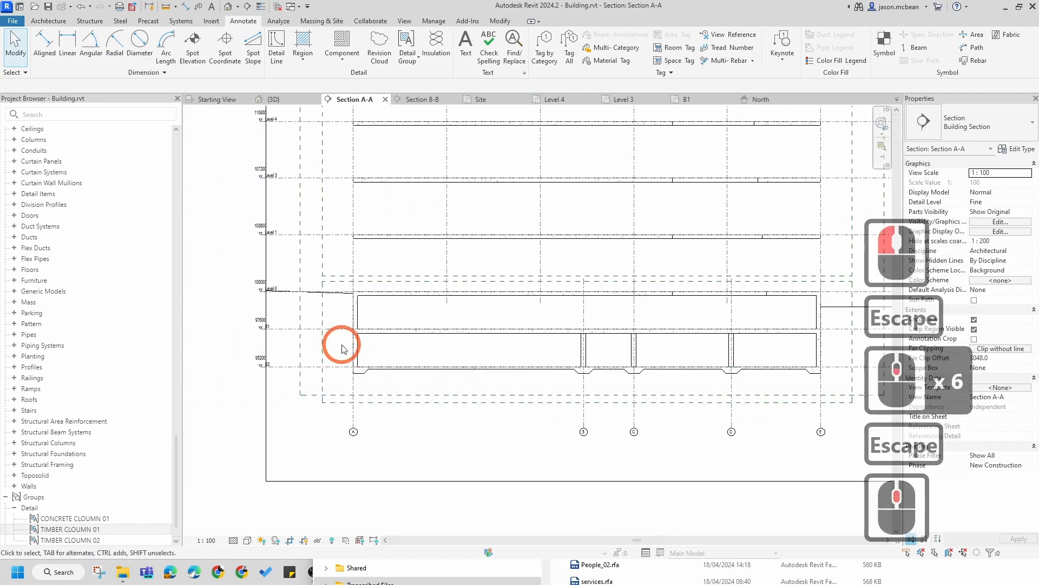
scroll(338, 335, "up", 7)
scroll(365, 324, "down", 7)
middle_click_drag(522, 328, 428, 330)
scroll(324, 310, "up", 5)
middle_click_drag(330, 309, 336, 301)
scroll(336, 302, "down", 4)
key("Escape")
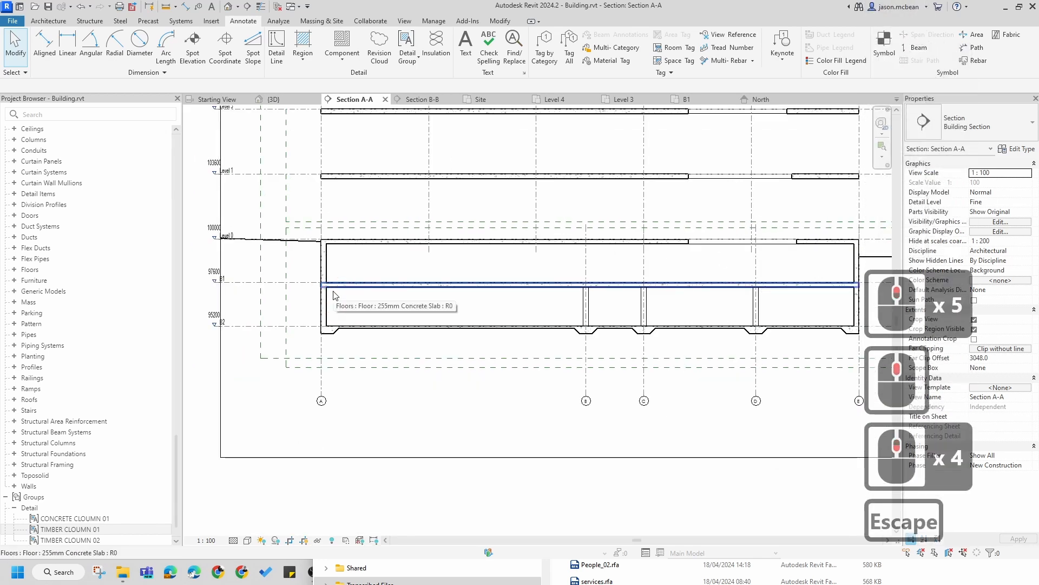
key("Escape")
scroll(431, 283, "down", 5)
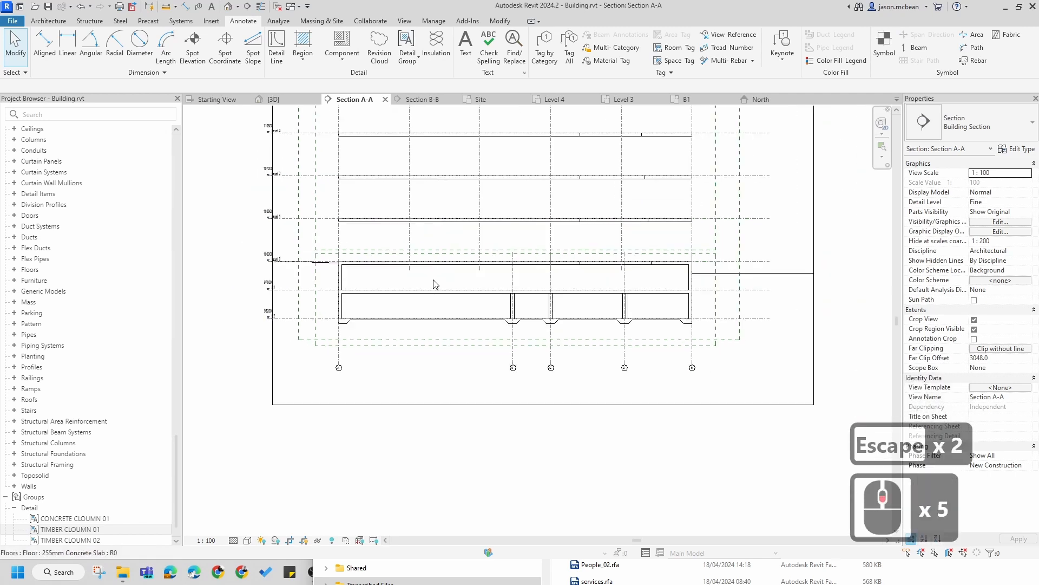
middle_click_drag(476, 282, 504, 418)
scroll(481, 231, "up", 5)
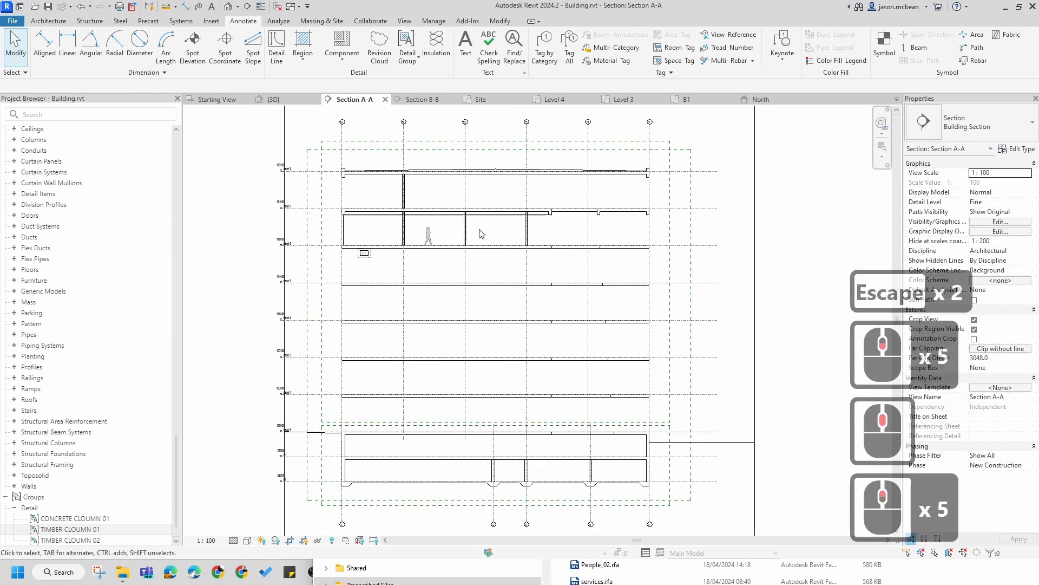
scroll(392, 266, "down", 5)
scroll(336, 269, "up", 7)
Step: Move the 450x800mm duct opening toward the left wall and align its left edge with the wall's inner face
left_click_drag(335, 269, 375, 174)
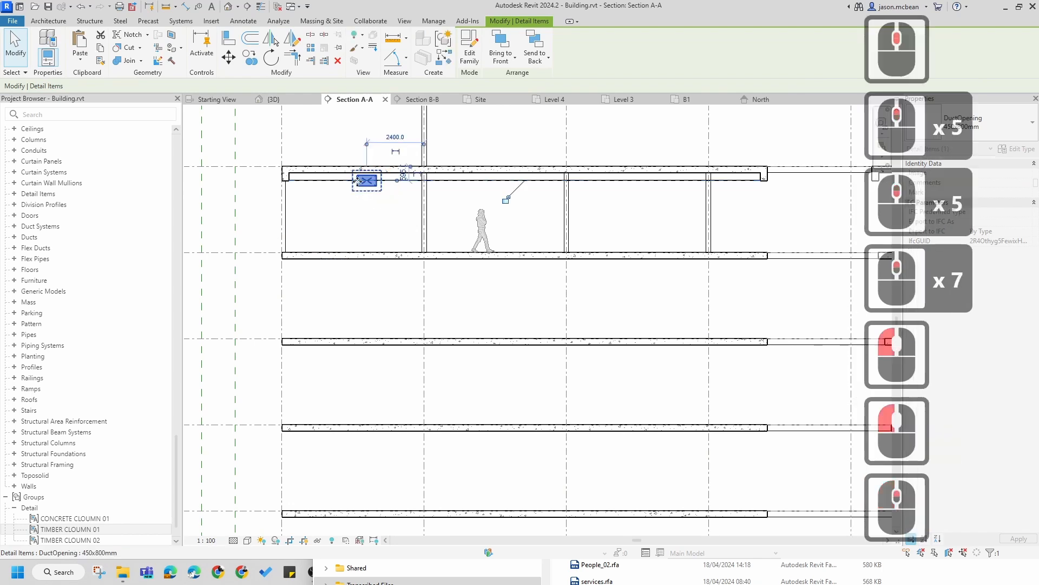
scroll(375, 175, "up", 8)
scroll(603, 237, "down", 5)
scroll(542, 233, "up", 4)
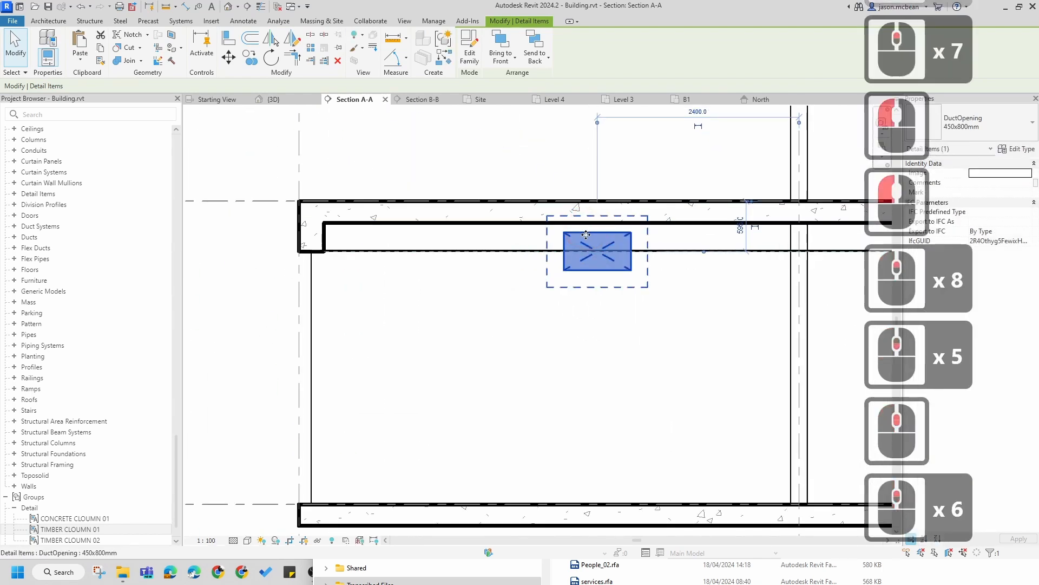
left_click_drag(586, 235, 387, 249)
scroll(330, 232, "up", 6)
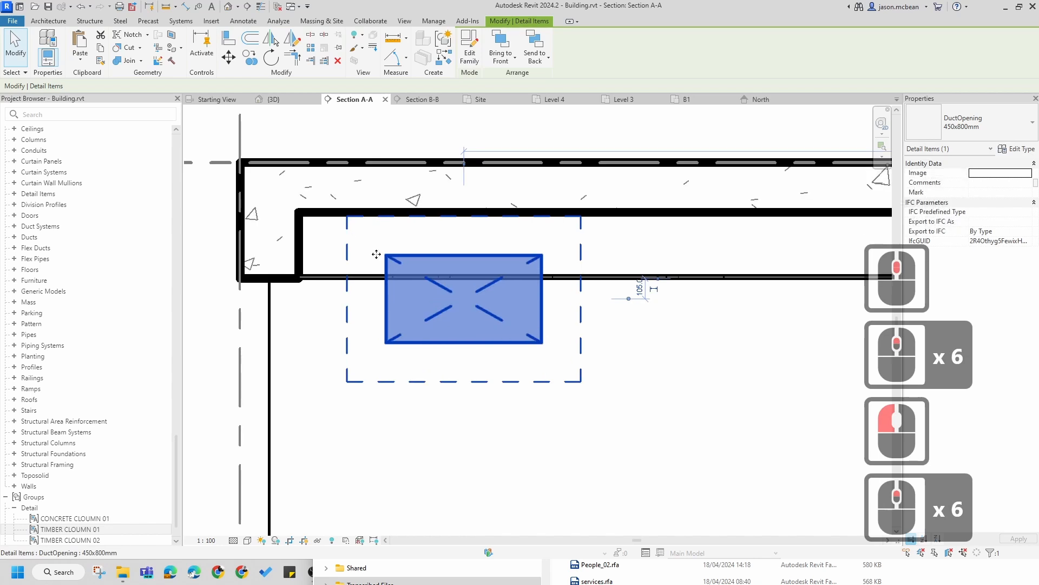
key("a")
key("l")
left_click(297, 255)
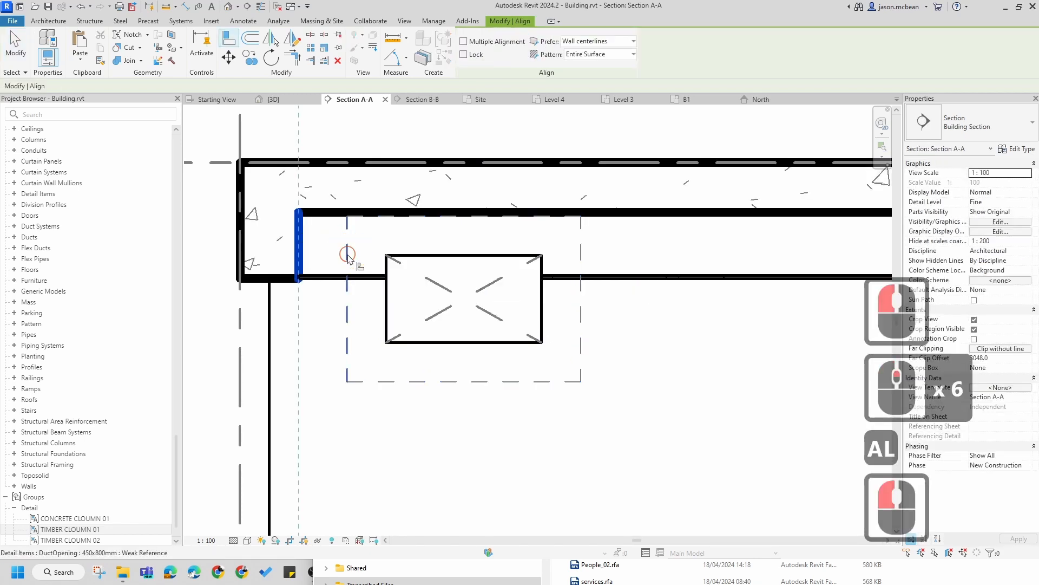
left_click(348, 255)
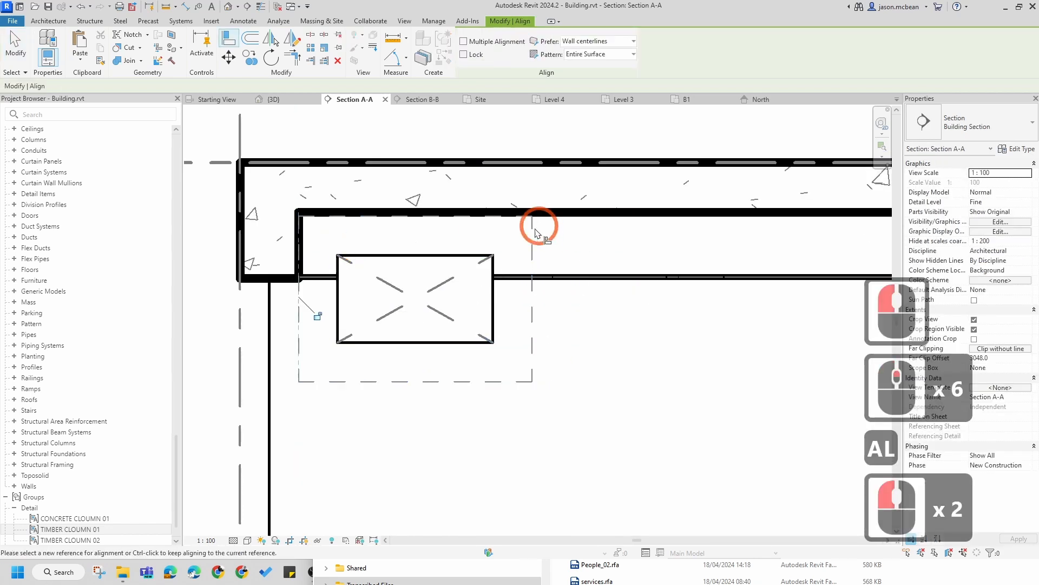
left_click(497, 219)
key("Escape")
Step: Extend the concrete filled region's bottom edge downward below the duct opening
scroll(465, 338, "down", 5)
key("Escape")
key("Escape")
scroll(590, 291, "up", 2)
key("Escape")
scroll(590, 291, "up", 3)
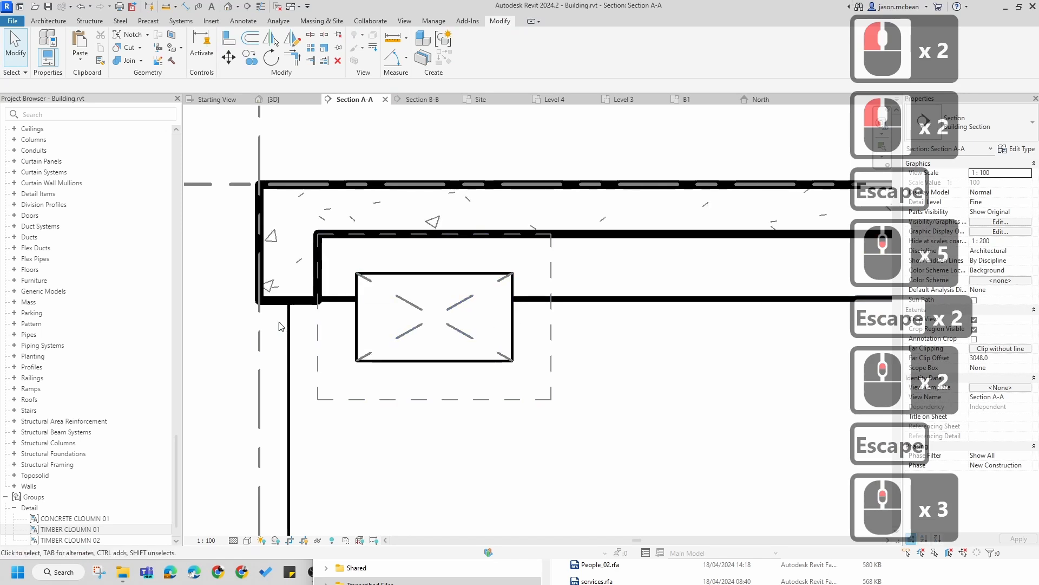
left_click(293, 313)
left_click_drag(291, 308, 291, 369)
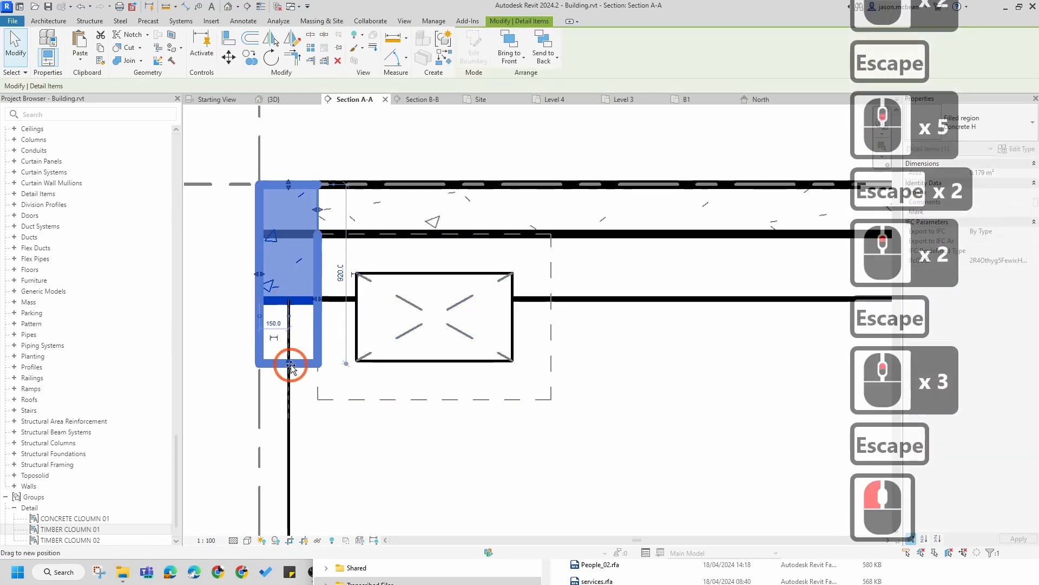
left_click_drag(324, 406, 324, 403)
key("Escape")
Step: Extend the vertical detail line down to the bottom of the concrete region
scroll(514, 366, "down", 5)
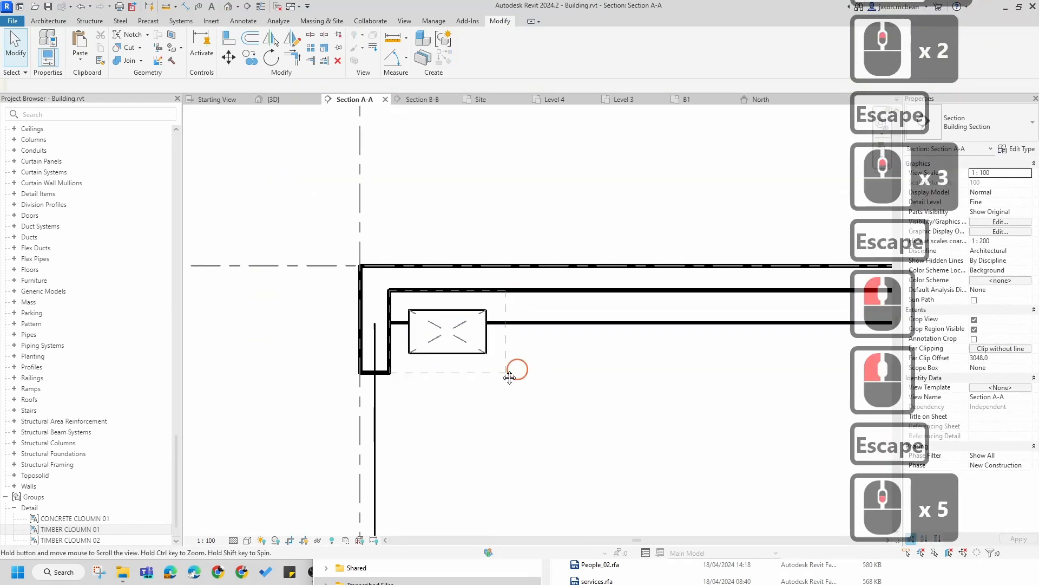
middle_click_drag(514, 366, 327, 388)
scroll(276, 366, "up", 6)
left_click(263, 346)
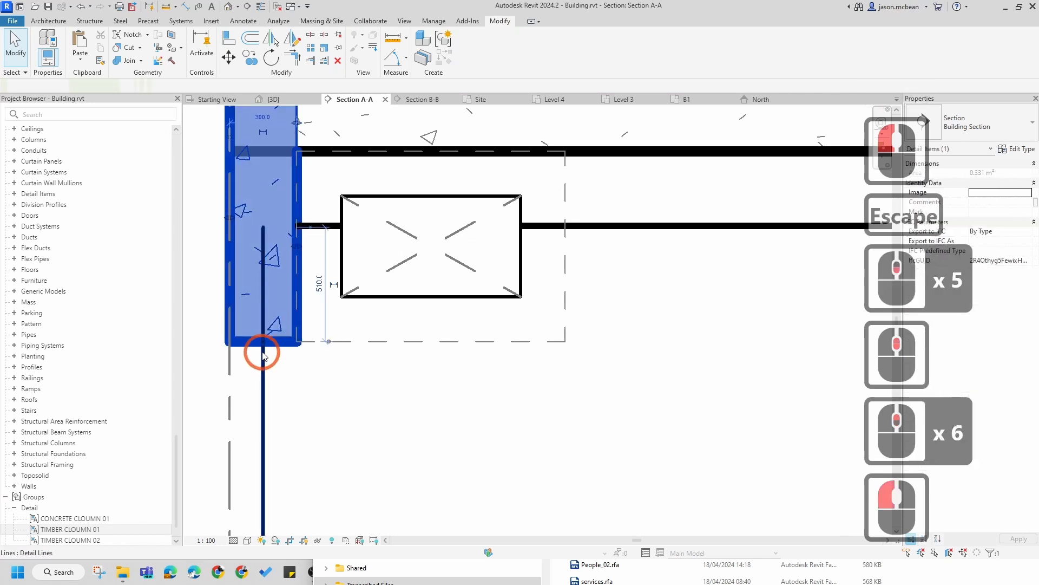
left_click_drag(264, 344, 264, 401)
key("Escape")
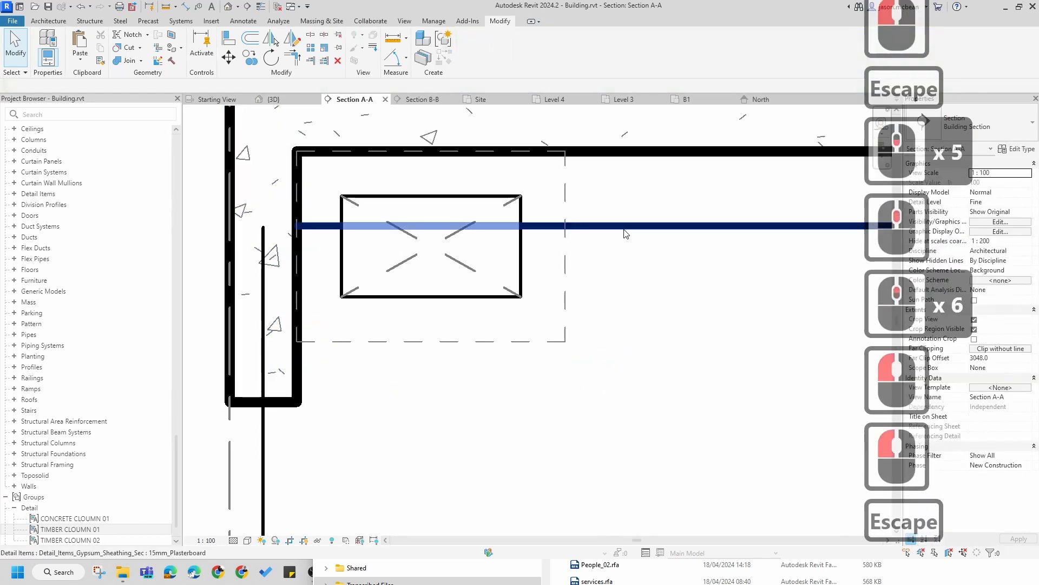
Step: Create a similar 15mm plasterboard along the underside of the duct bulkhead, about 1200 mm long
left_click(622, 225)
right_click(624, 226)
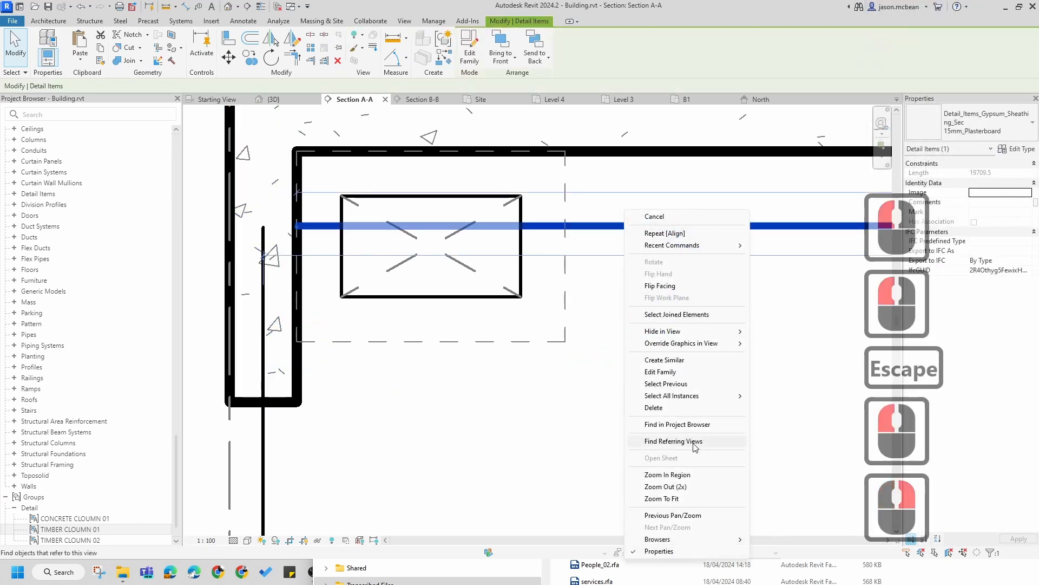
left_click(664, 359)
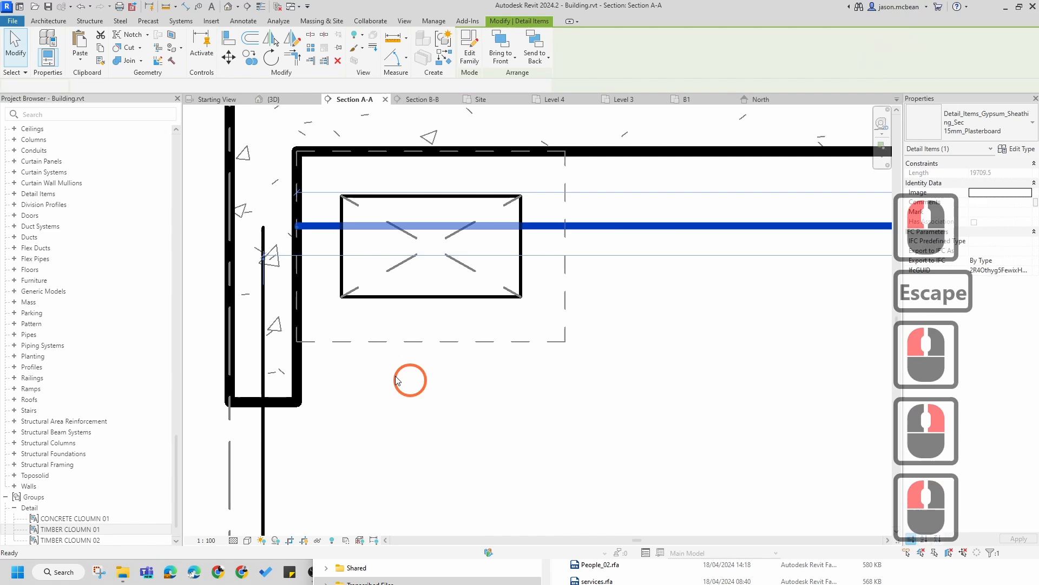
left_click(296, 341)
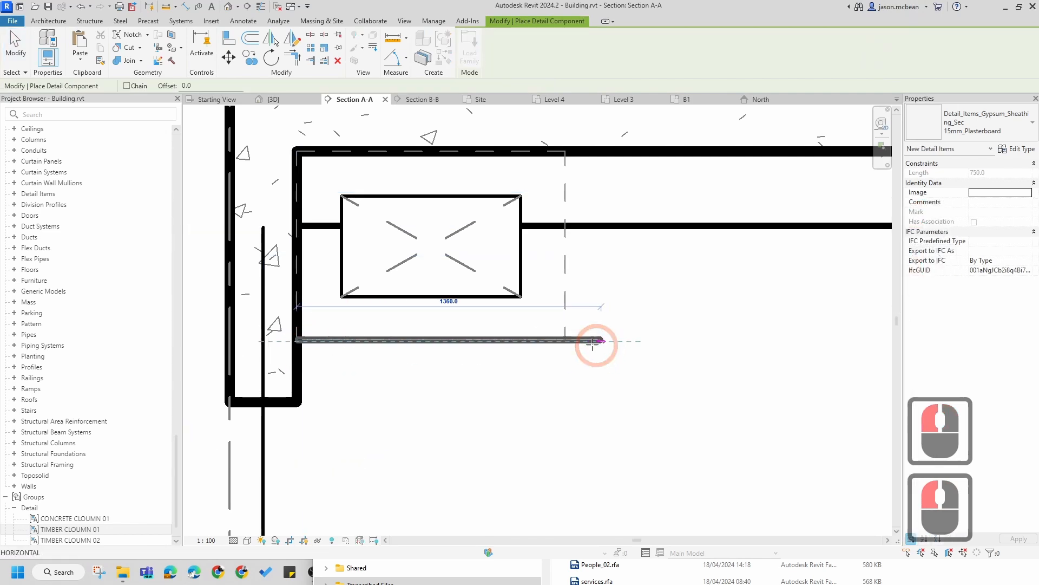
left_click(564, 341)
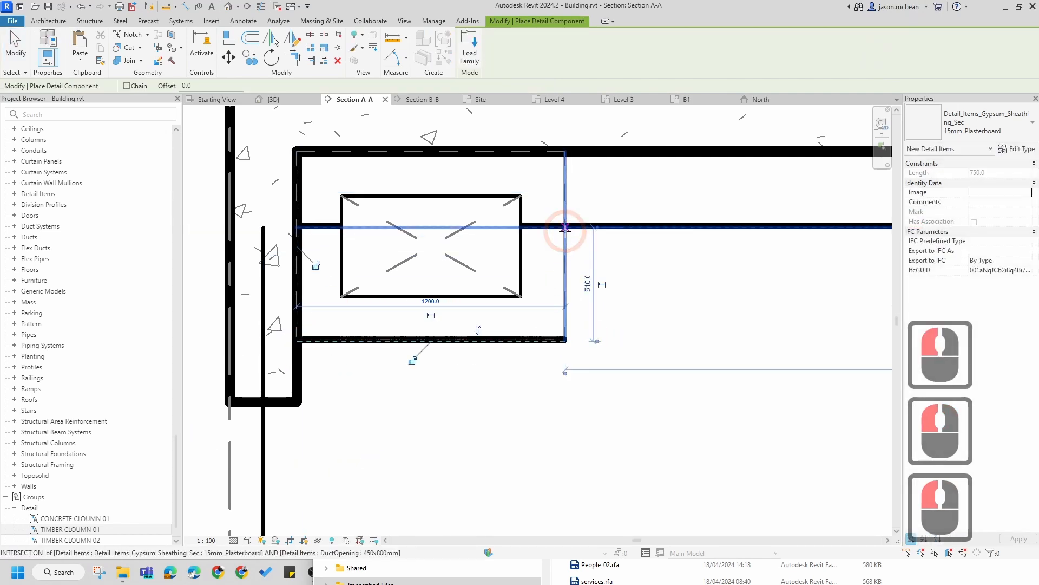
Step: Add a vertical 15mm plasterboard closing the right side of the bulkhead
left_click(565, 227)
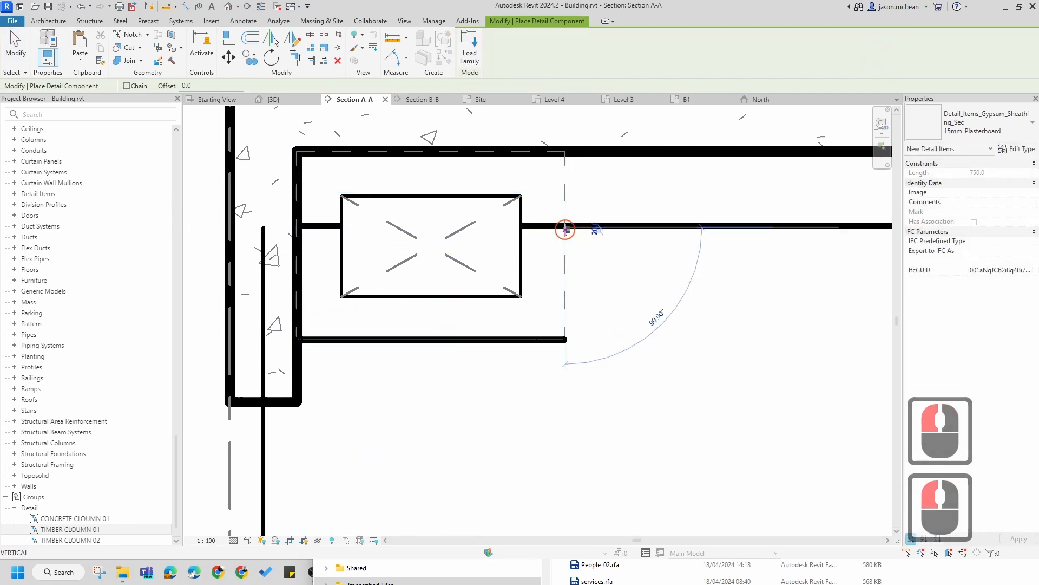
left_click(565, 341)
scroll(565, 341, "up", 7)
key("Escape")
key("Escape")
key("Escape")
Step: Shorten the long horizontal plasterboard so it starts at the bulkhead's right side
scroll(561, 341, "down", 7)
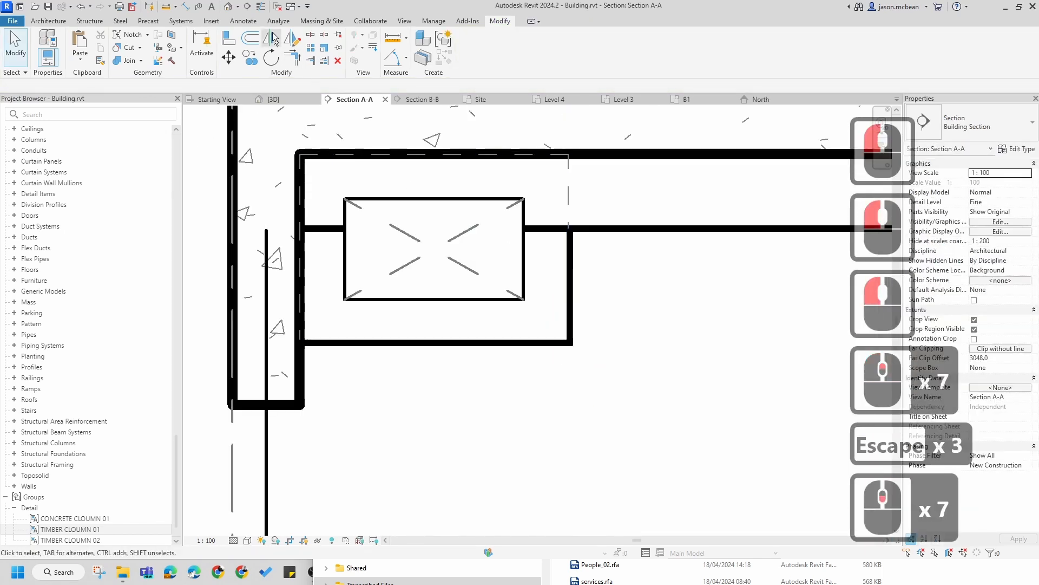
left_click(262, 5)
scroll(590, 228, "up", 5)
key("Escape")
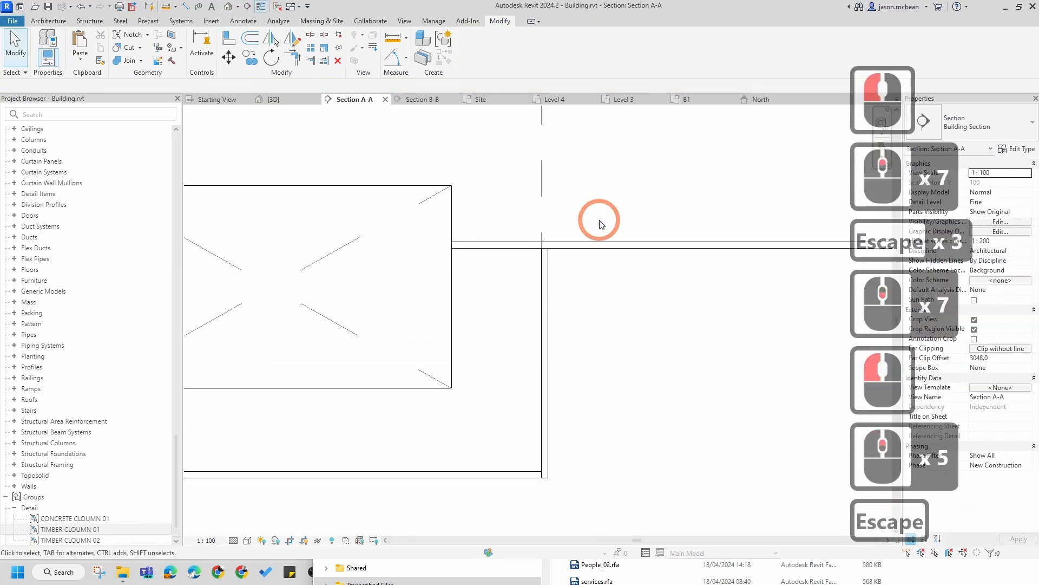
left_click(638, 247)
scroll(628, 254, "down", 6)
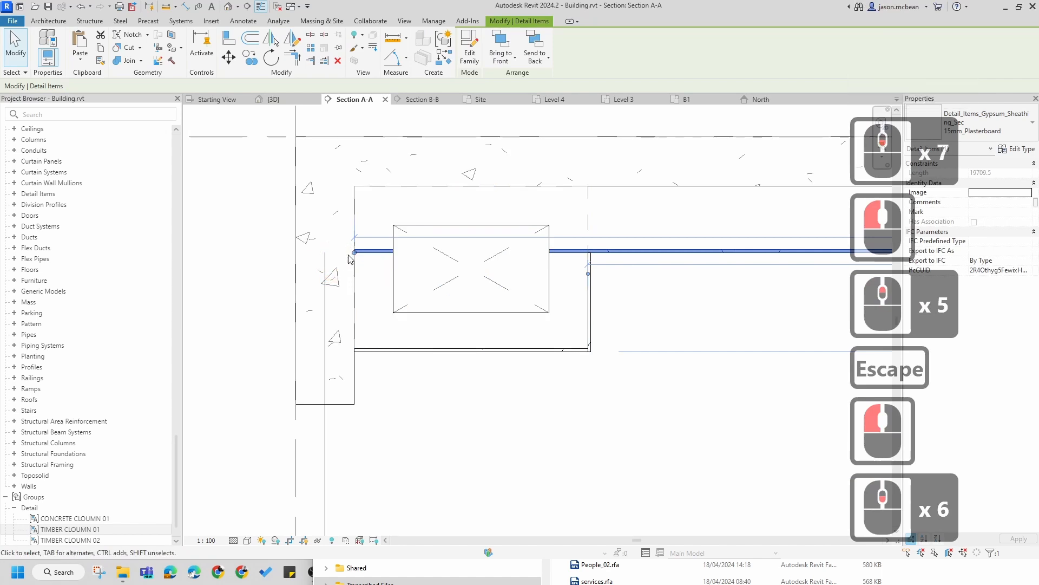
left_click_drag(355, 253, 589, 253)
key("Escape")
Step: Move the bottom plasterboard down slightly beneath the bulkhead
scroll(610, 282, "up", 5)
key("Escape")
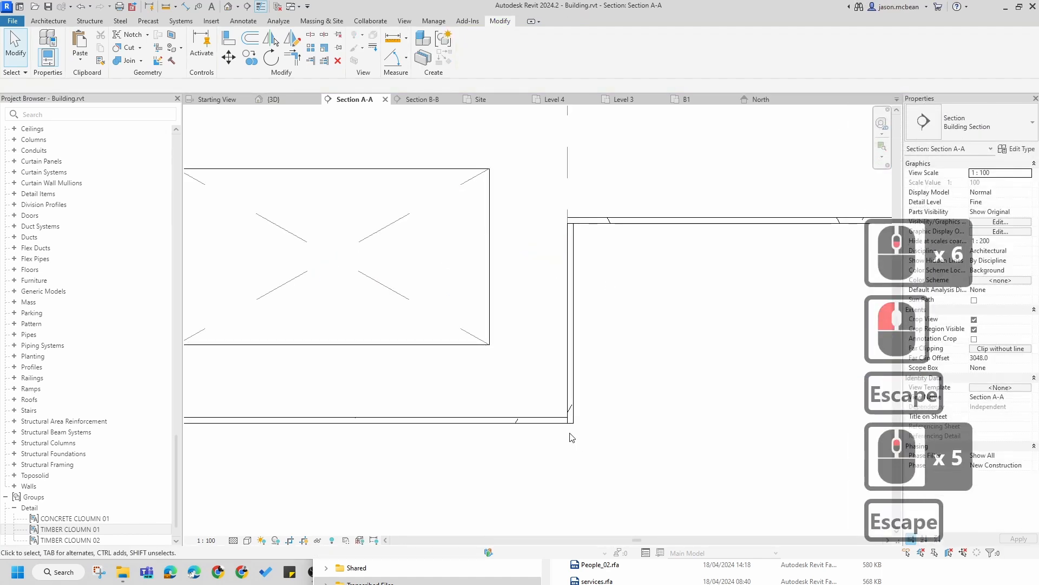
scroll(554, 419, "up", 1)
middle_click_drag(554, 419, 520, 378)
left_click(605, 397)
scroll(667, 391, "down", 4)
scroll(578, 349, "up", 3)
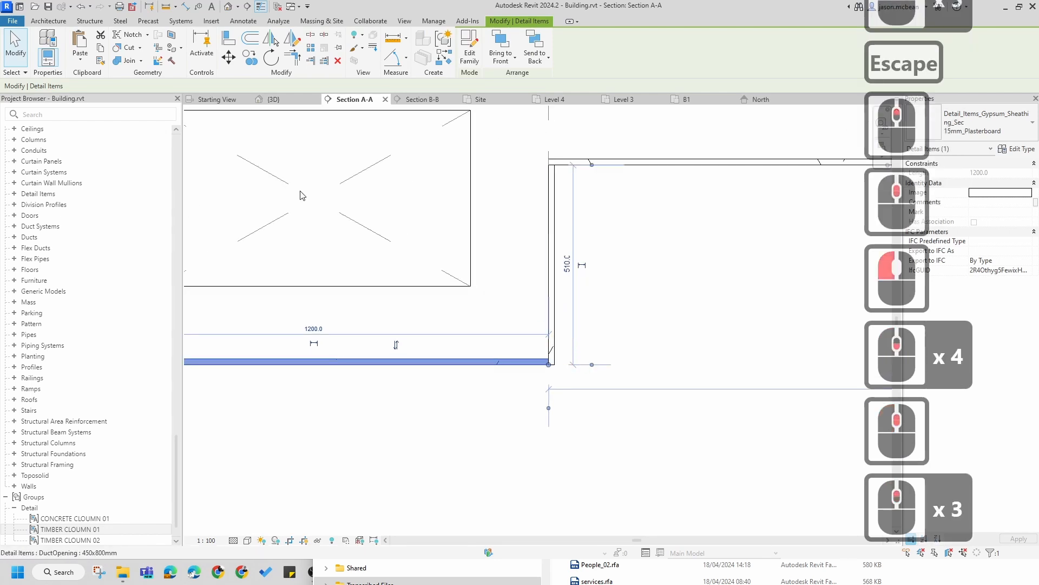
left_click(228, 57)
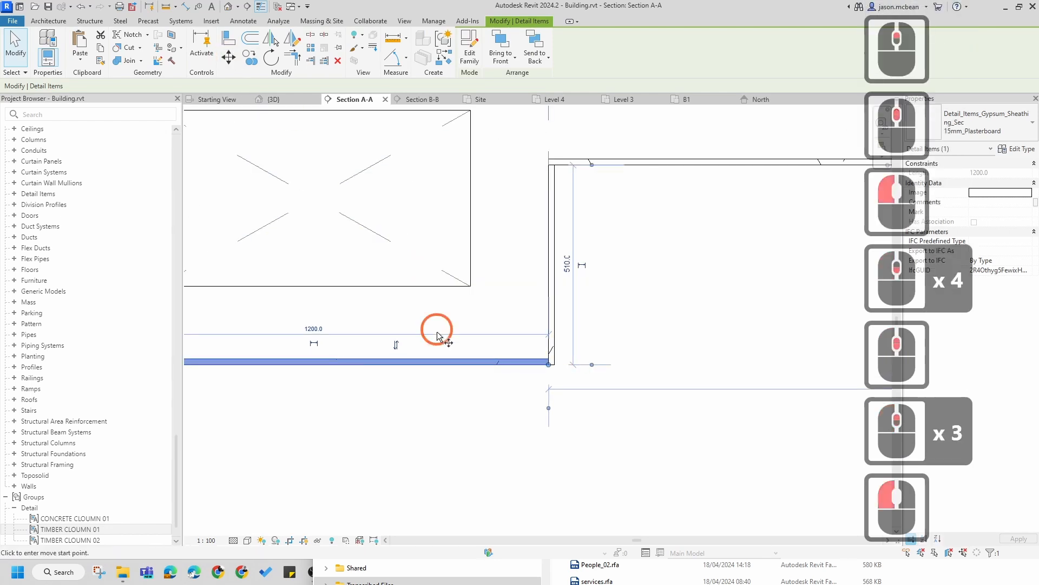
left_click(457, 361)
left_click(565, 357)
key("Escape")
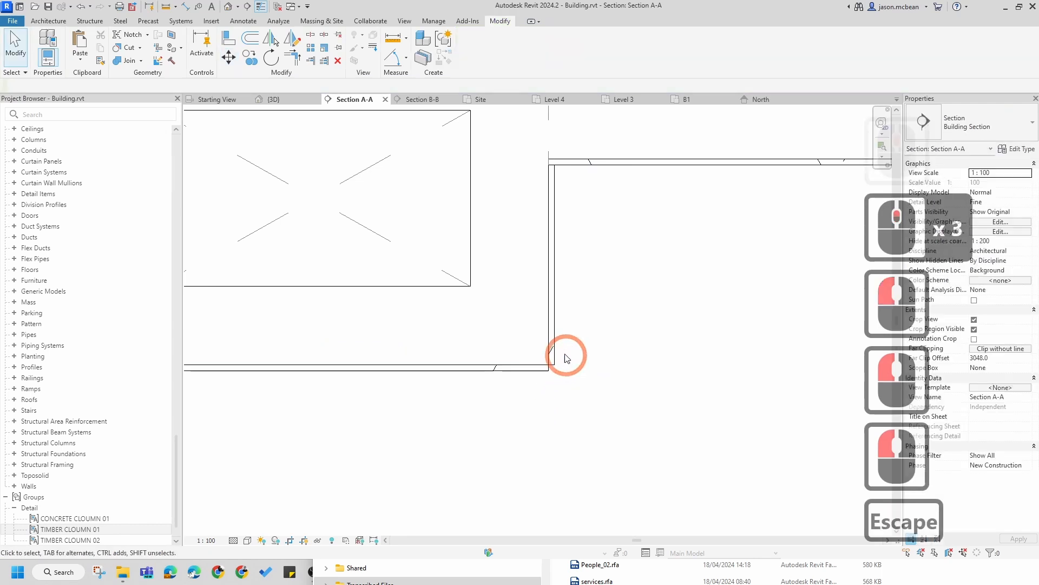
Step: Extend the vertical plasterboard's lower end down to meet the bottom plasterboard's corner
left_click(555, 352)
key("Escape")
scroll(554, 359, "up", 3)
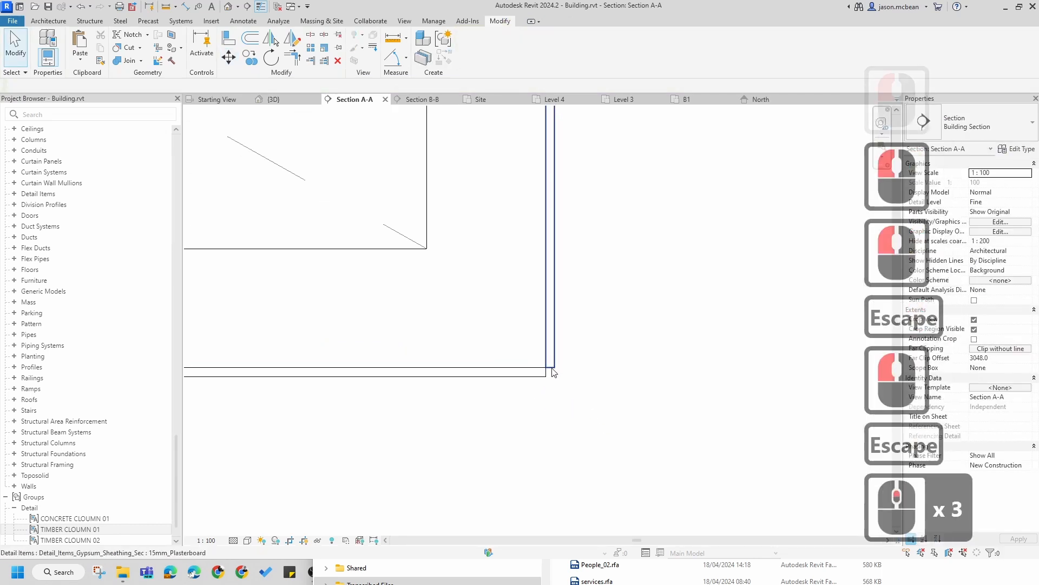
left_click(545, 377)
scroll(548, 375, "up", 6)
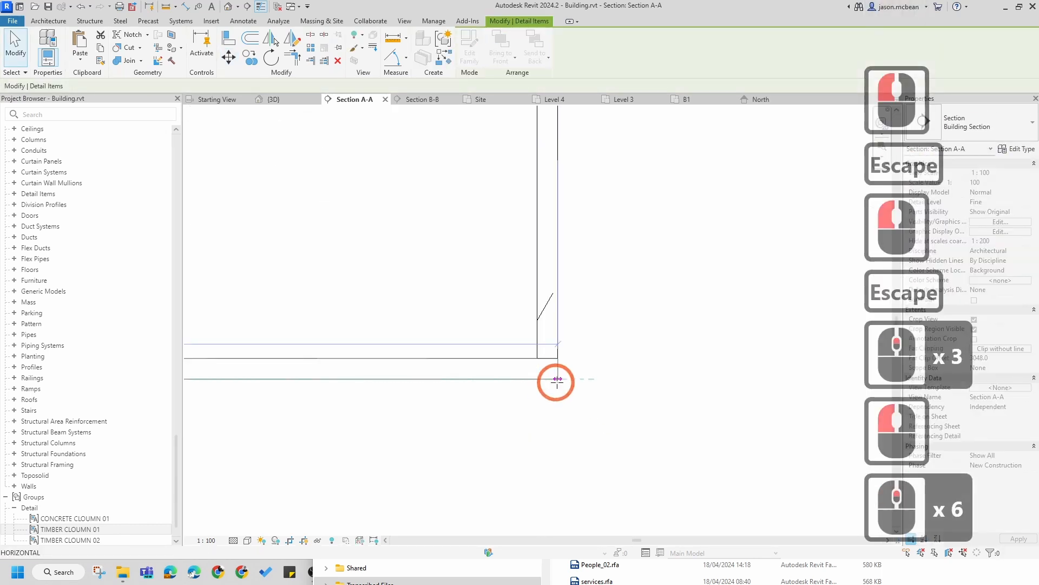
left_click(558, 379)
key("Escape")
Step: Review the duct bulkhead within the overall section
scroll(633, 324, "down", 13)
key("Escape")
scroll(659, 257, "down", 2)
middle_click_drag(609, 299, 442, 321)
scroll(579, 327, "down", 6)
key("Escape")
scroll(677, 351, "down", 4)
middle_click_drag(559, 376, 319, 360)
scroll(355, 295, "down", 5)
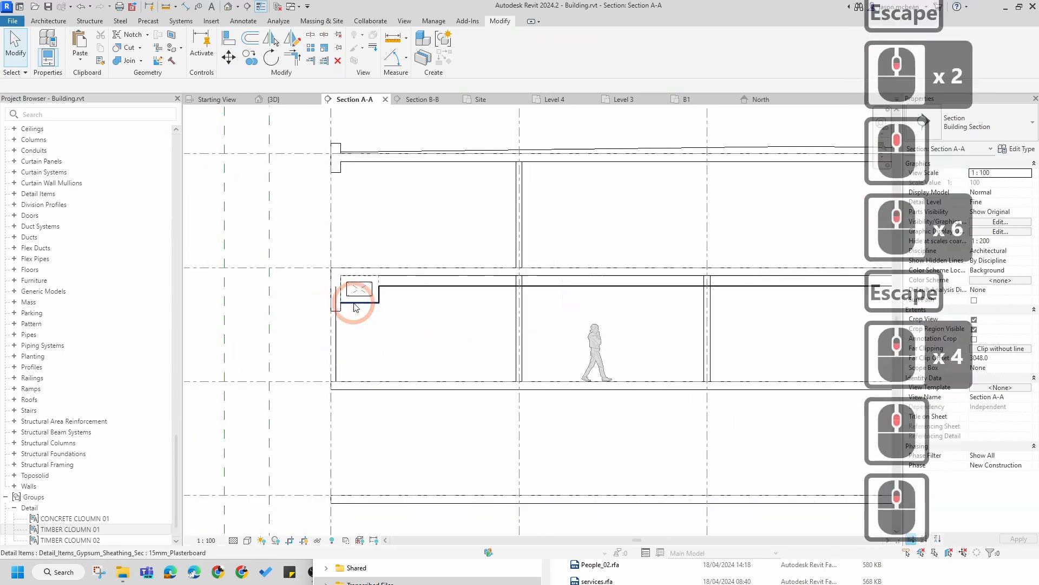
Step: Examine the basement levels of the section around the slab and retaining walls
key("Escape")
middle_click_drag(542, 401, 542, 344)
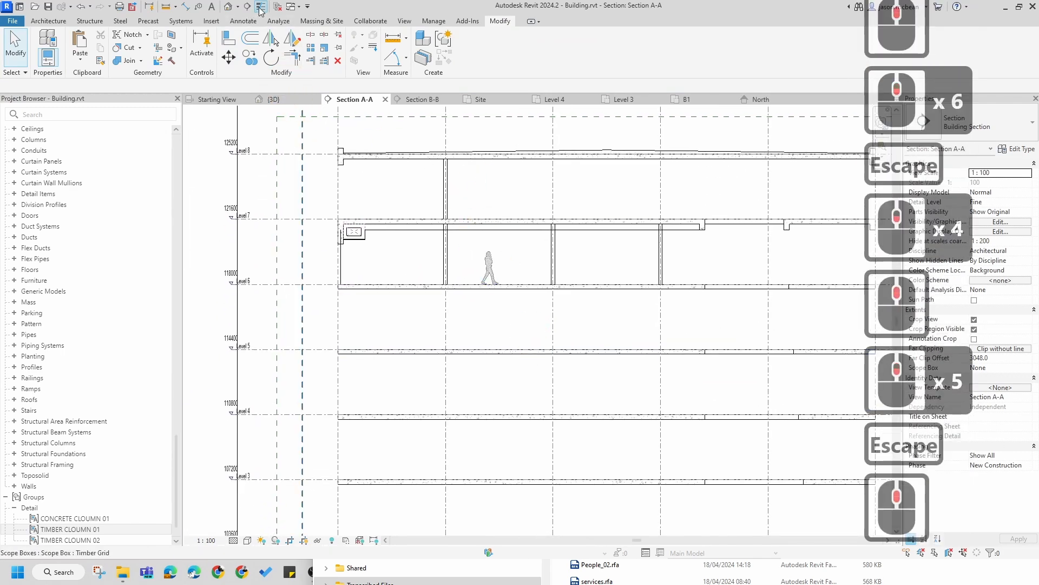
left_click(476, 225)
key("Escape")
scroll(334, 245, "up", 6)
scroll(401, 207, "down", 6)
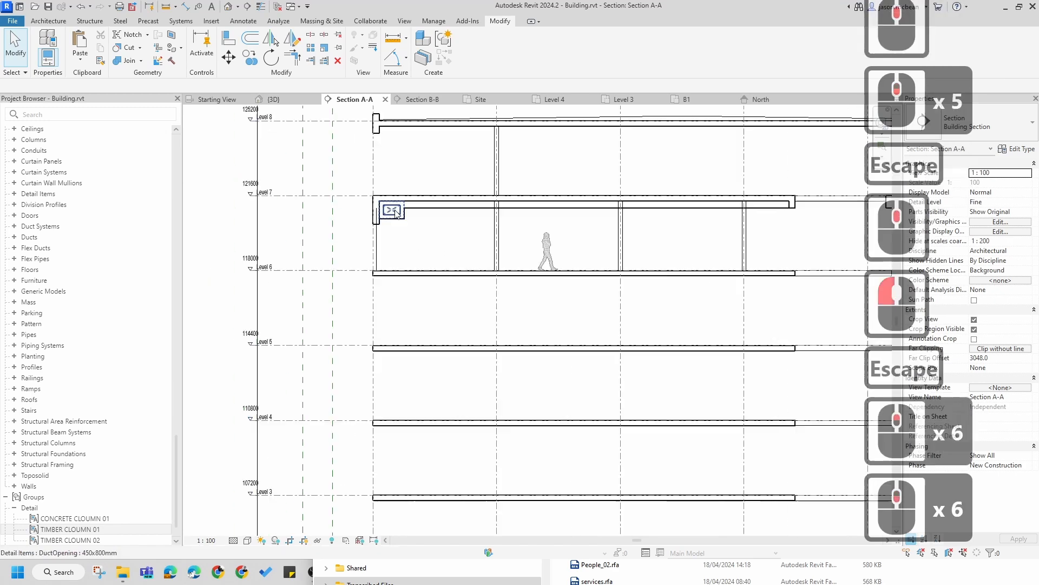
scroll(405, 229, "down", 4)
key("Escape")
scroll(429, 274, "down", 1)
middle_click_drag(488, 306, 461, 153)
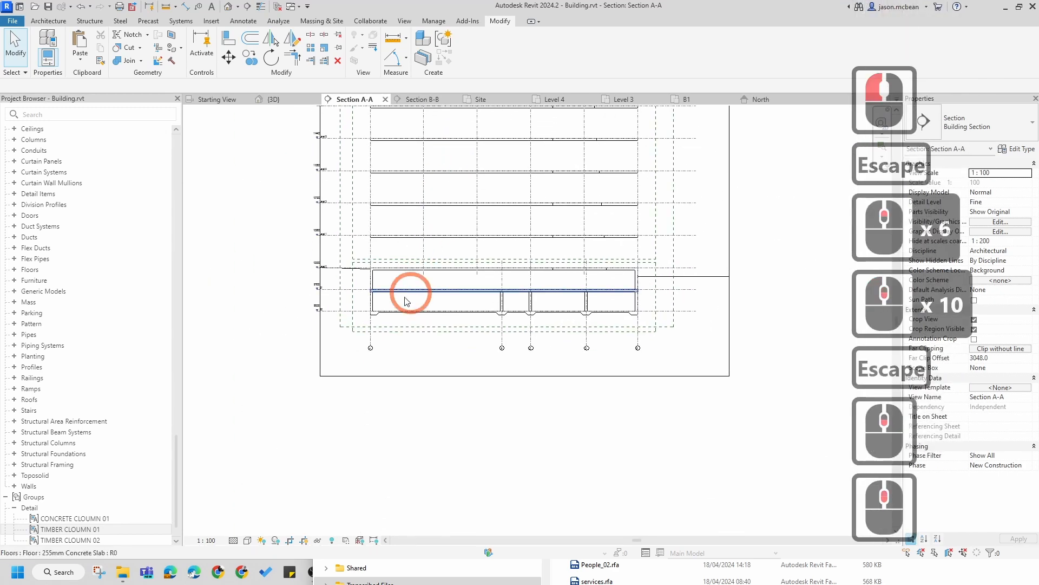
scroll(428, 292, "up", 6)
scroll(448, 283, "down", 2)
scroll(487, 336, "up", 6)
key("Escape")
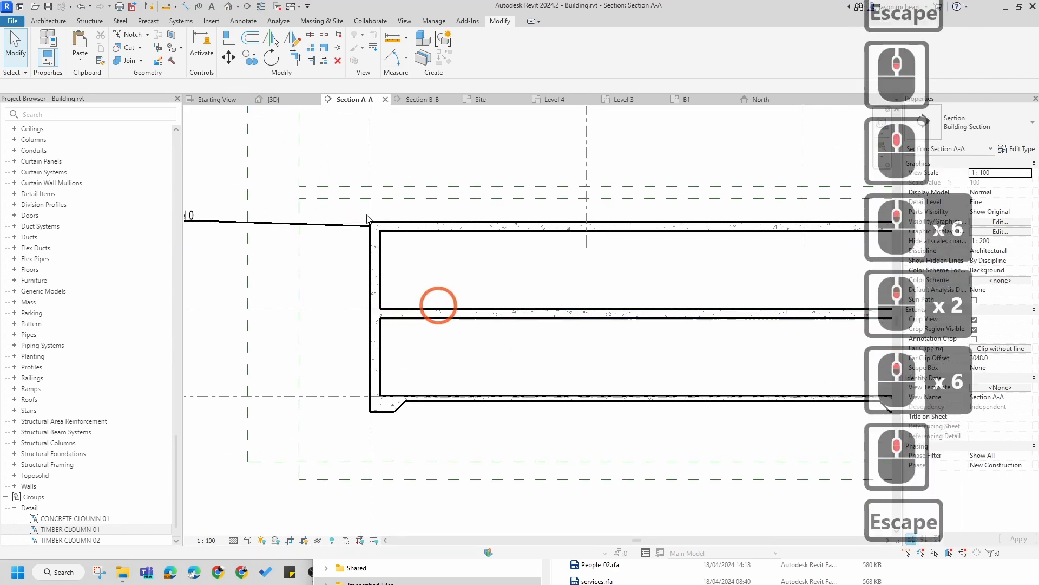
Step: Draw a 5 DPC detail line with a 50 offset down the outer face of the left basement wall
left_click(240, 21)
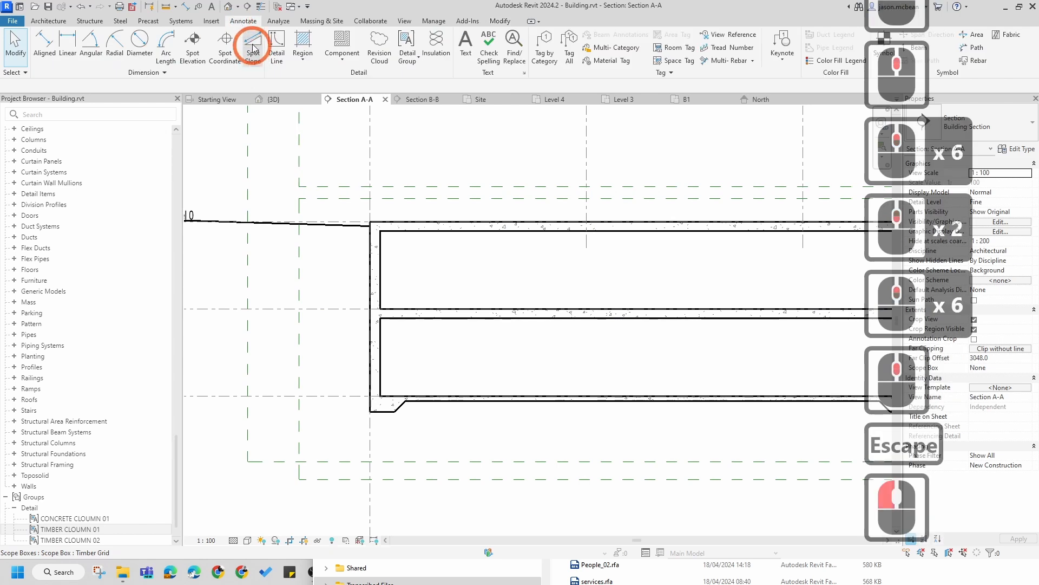
left_click(277, 46)
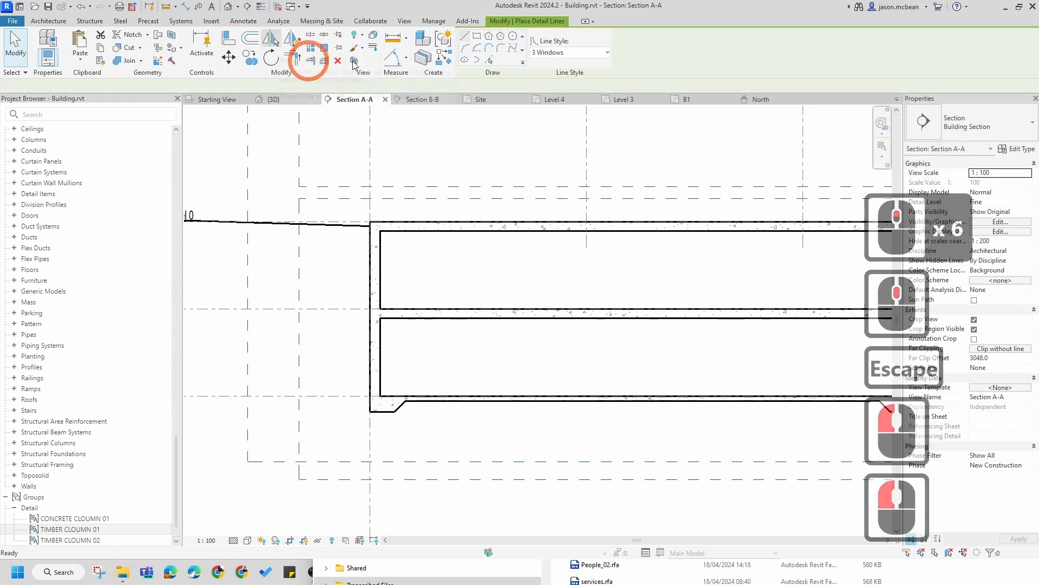
left_click(575, 59)
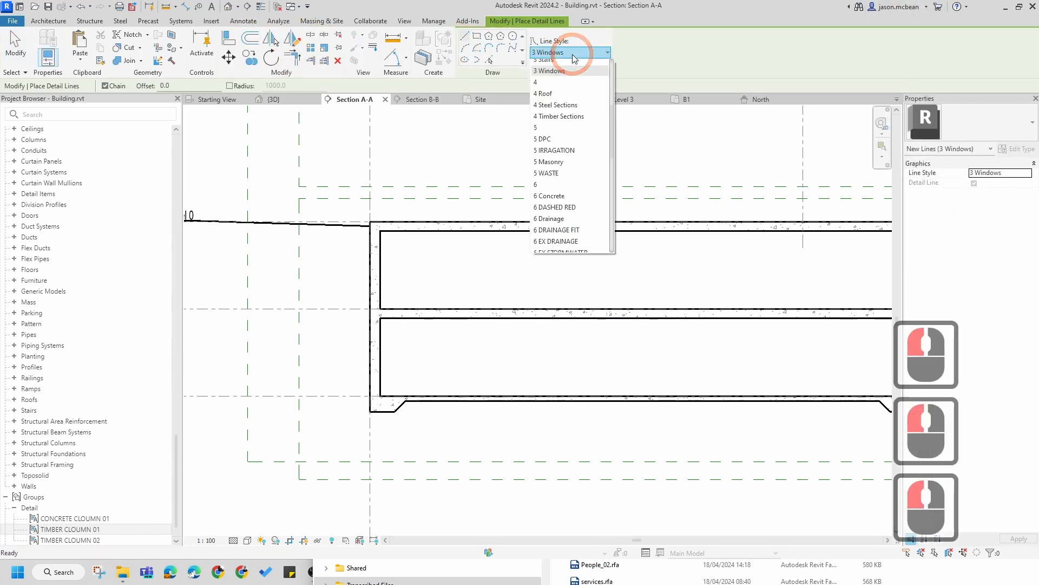
left_click(549, 140)
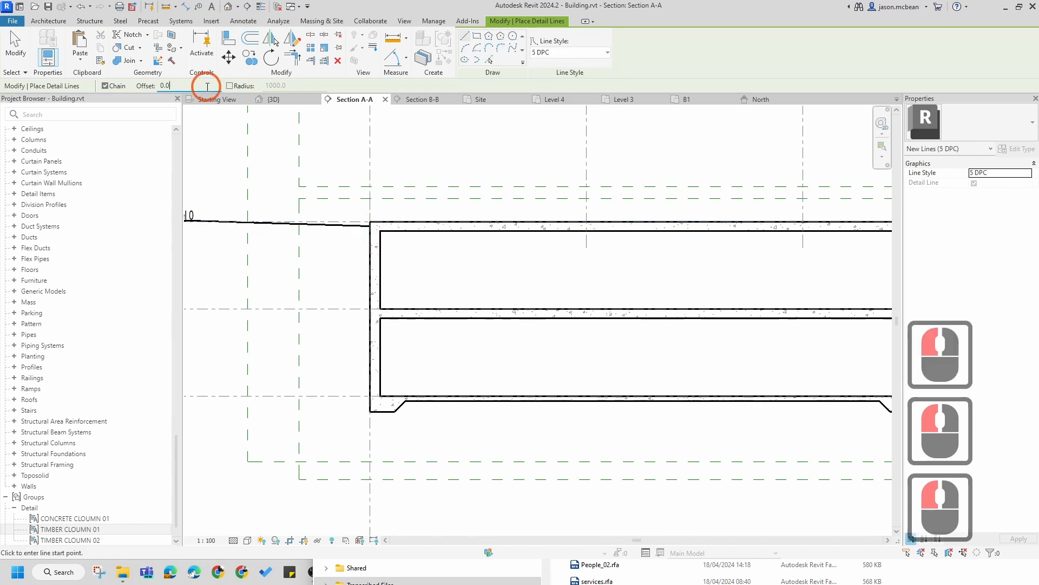
double_click(147, 87)
type("50")
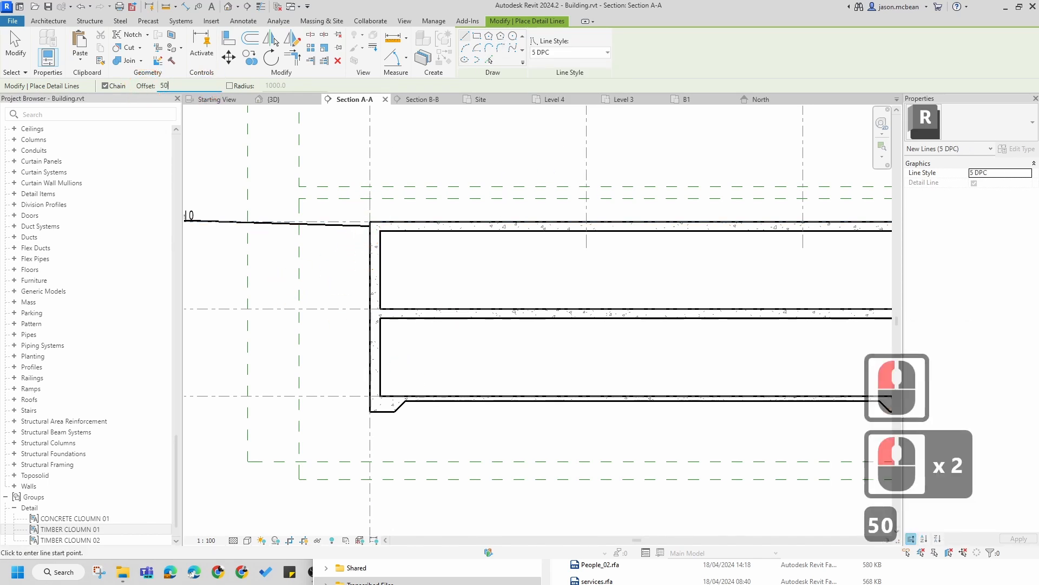
key("Return")
scroll(427, 270, "up", 4)
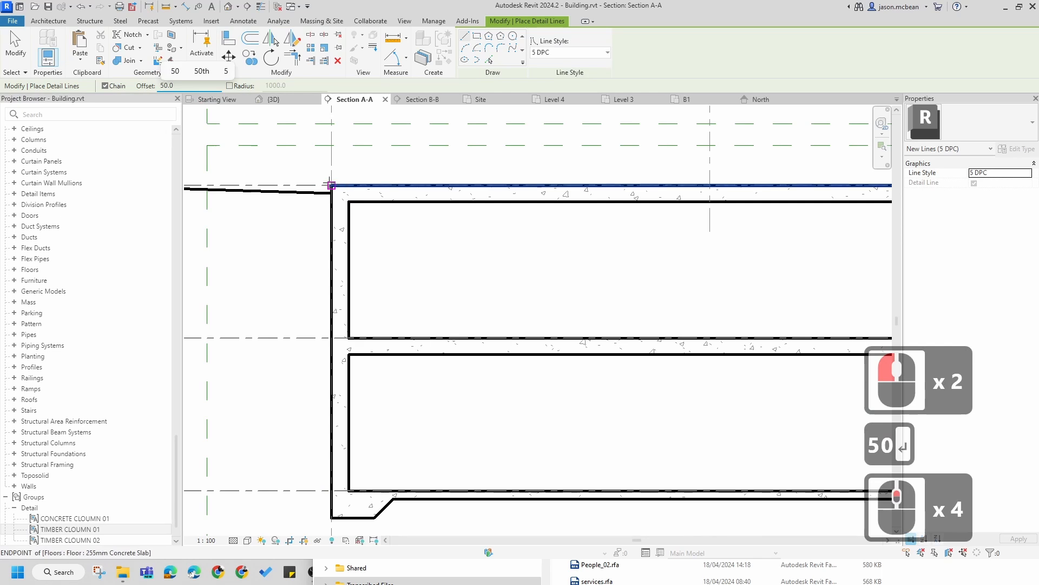
left_click(331, 185)
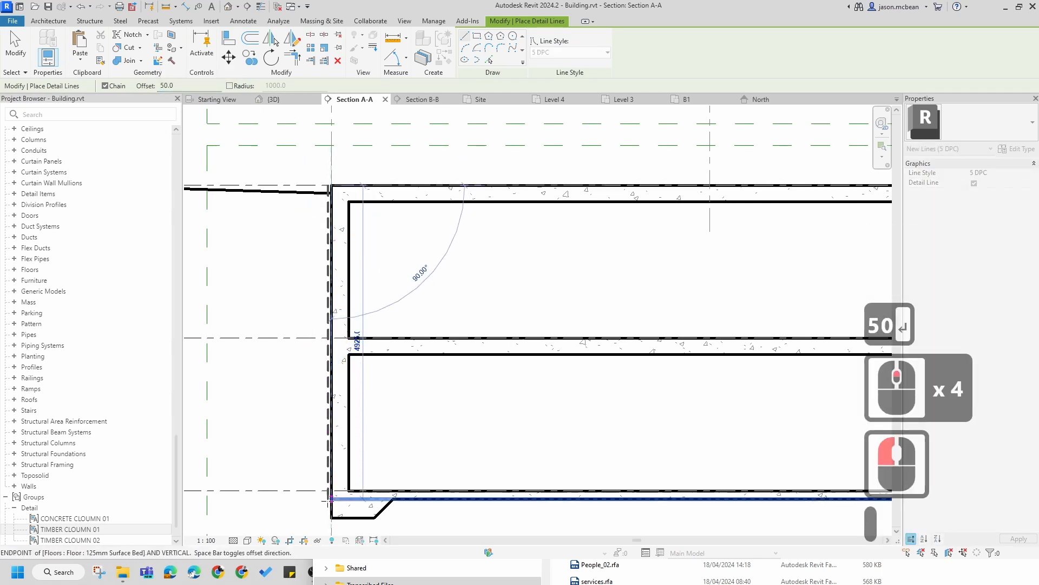
left_click(331, 517)
scroll(378, 515, "up", 5)
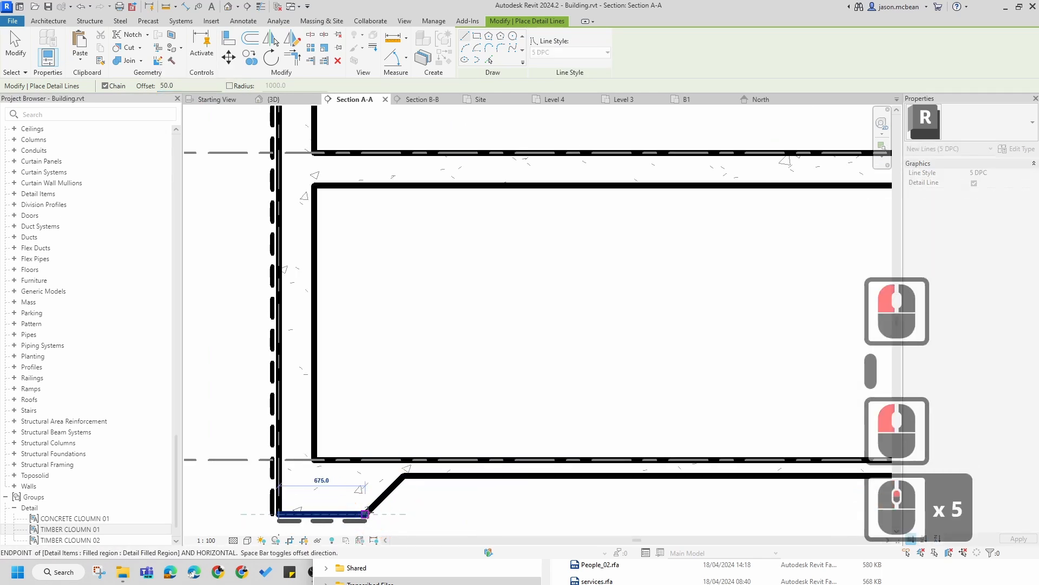
Step: Continue the DPC line along the underside of the basement slab, following the first two downstand thickenings
left_click(369, 518)
left_click(404, 476)
scroll(348, 413, "down", 11)
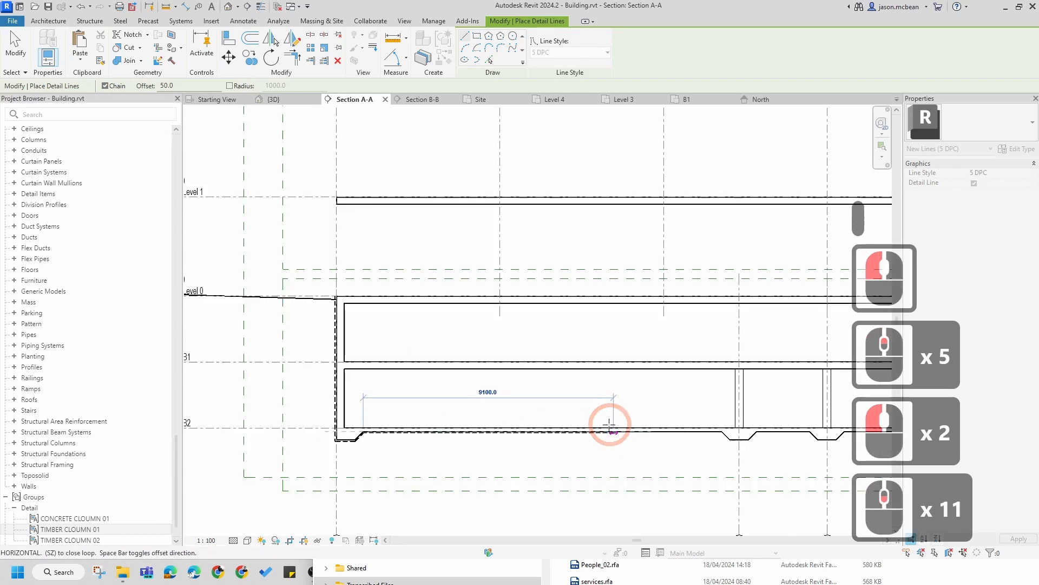
middle_click_drag(608, 425, 404, 413)
scroll(451, 405, "up", 7)
scroll(451, 406, "up", 5)
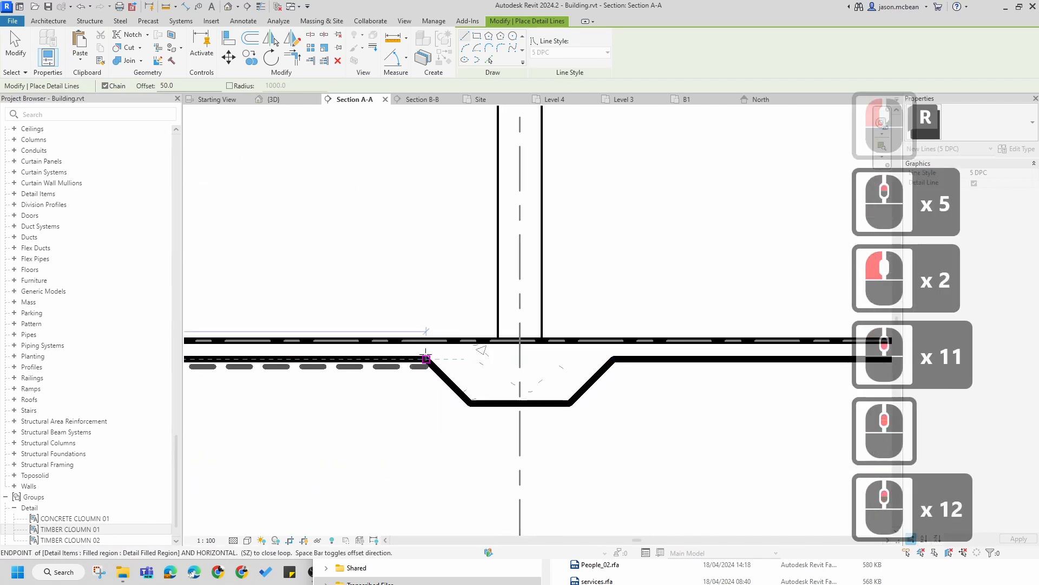
left_click(421, 362)
left_click(471, 403)
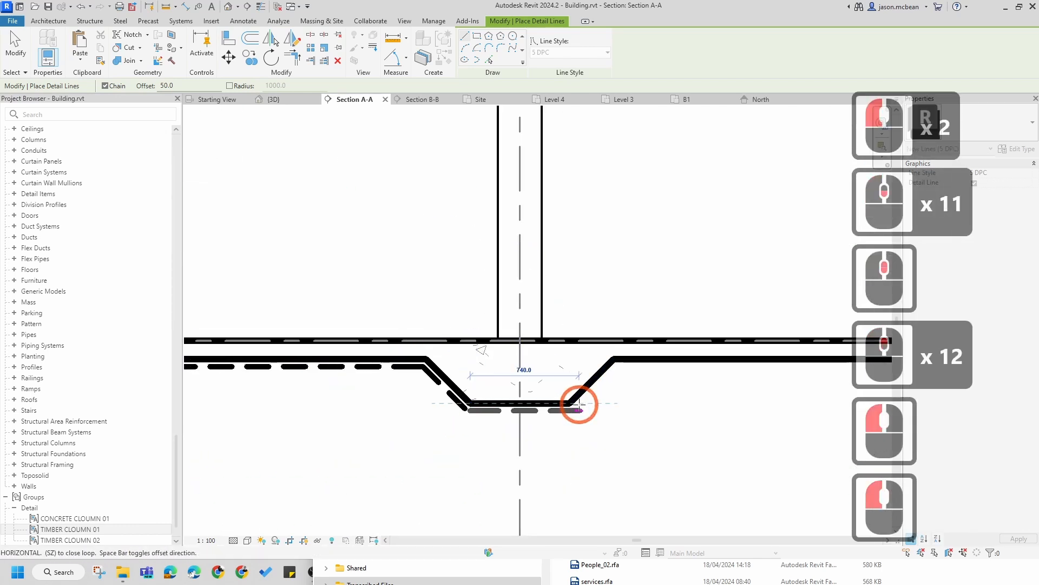
left_click(569, 403)
left_click(616, 357)
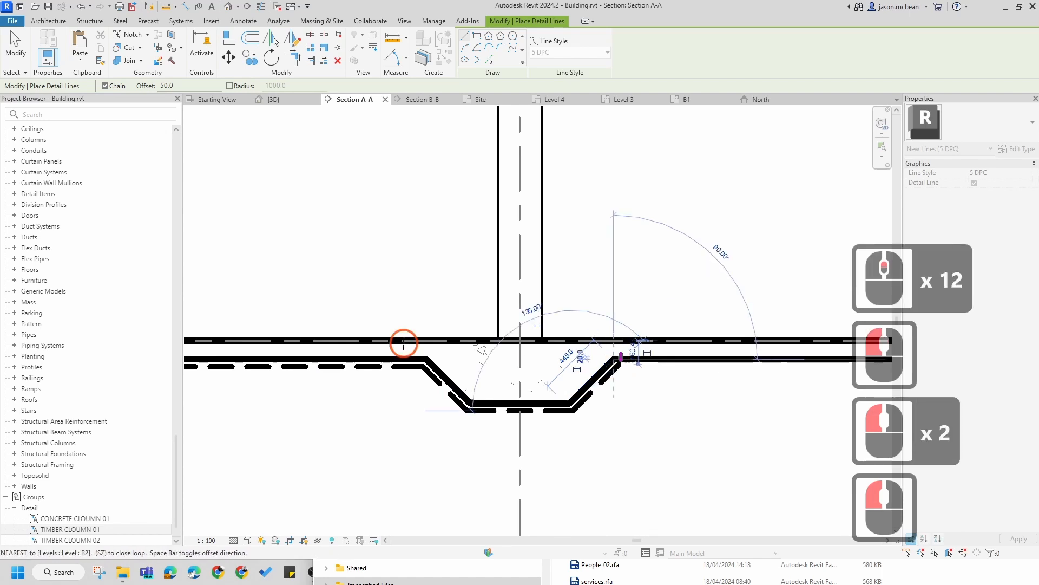
scroll(738, 348, "down", 6)
scroll(552, 351, "up", 6)
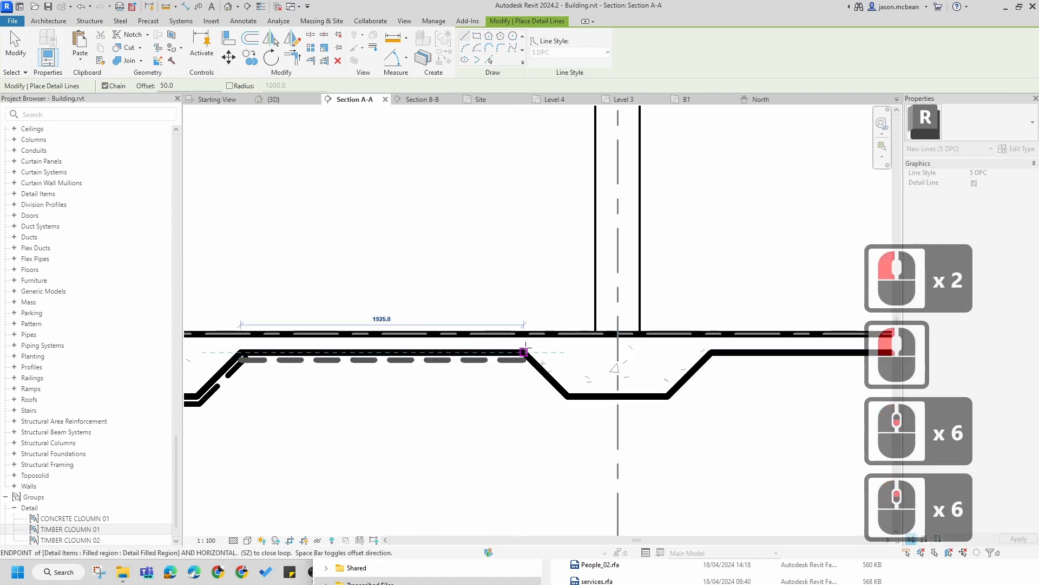
left_click(557, 391)
left_click(625, 399)
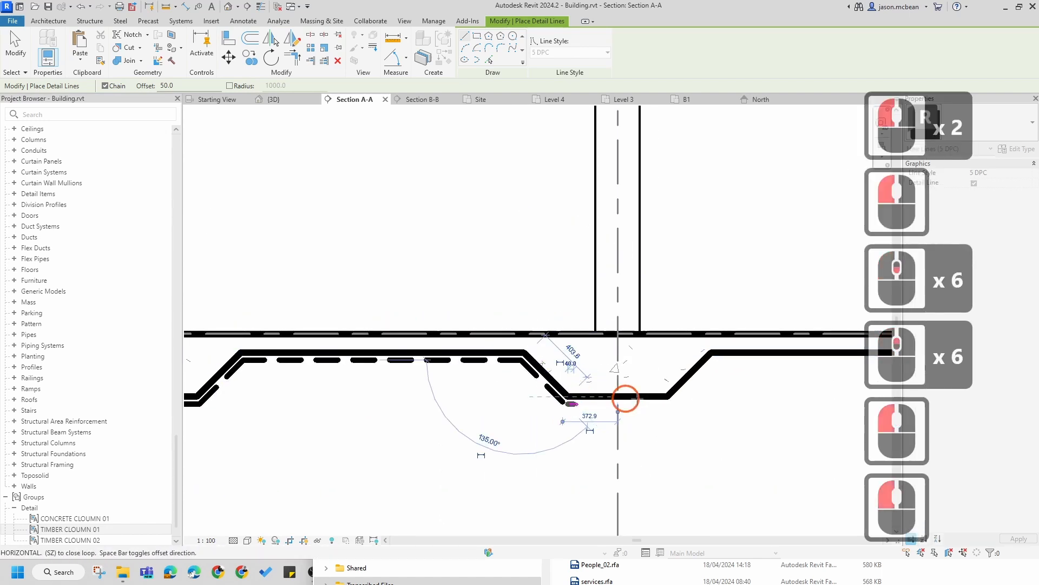
left_click(669, 398)
left_click(712, 354)
Step: Continue the DPC line under the remaining slab and thickenings to the right-hand basement wall
scroll(667, 360, "down", 5)
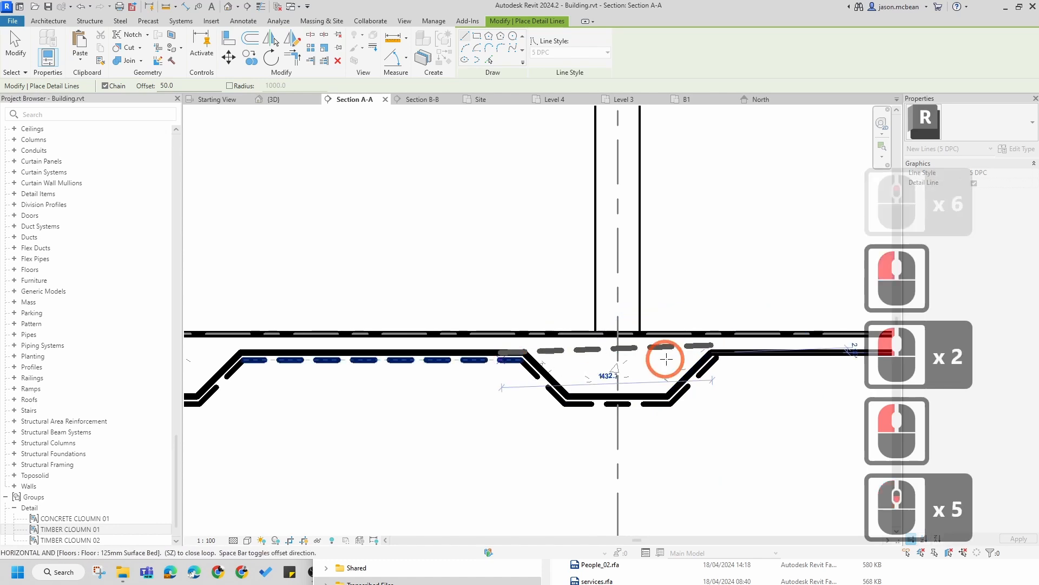
middle_click_drag(666, 359, 440, 364)
scroll(697, 375, "up", 5)
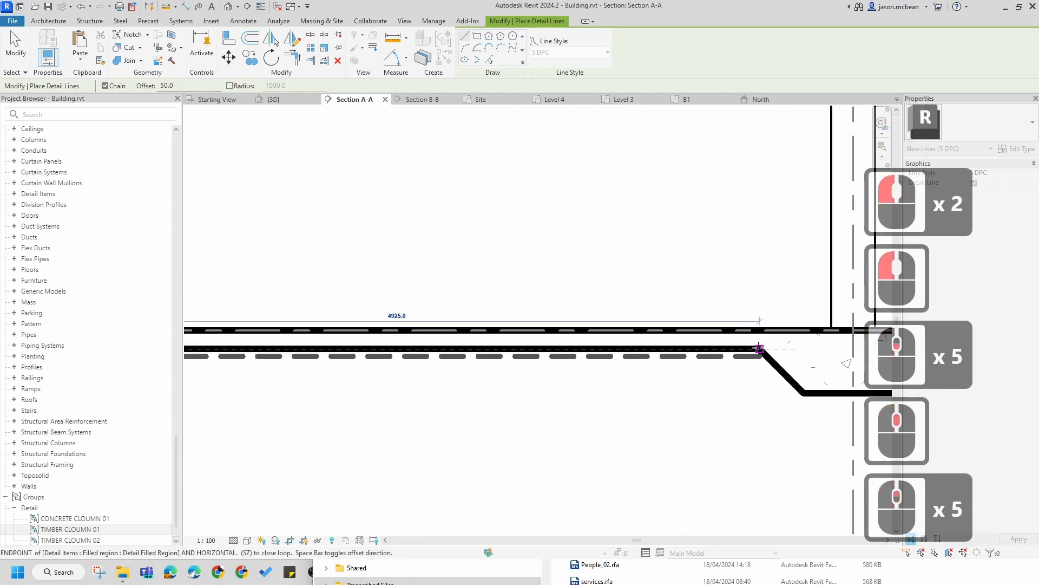
left_click(760, 348)
left_click(802, 392)
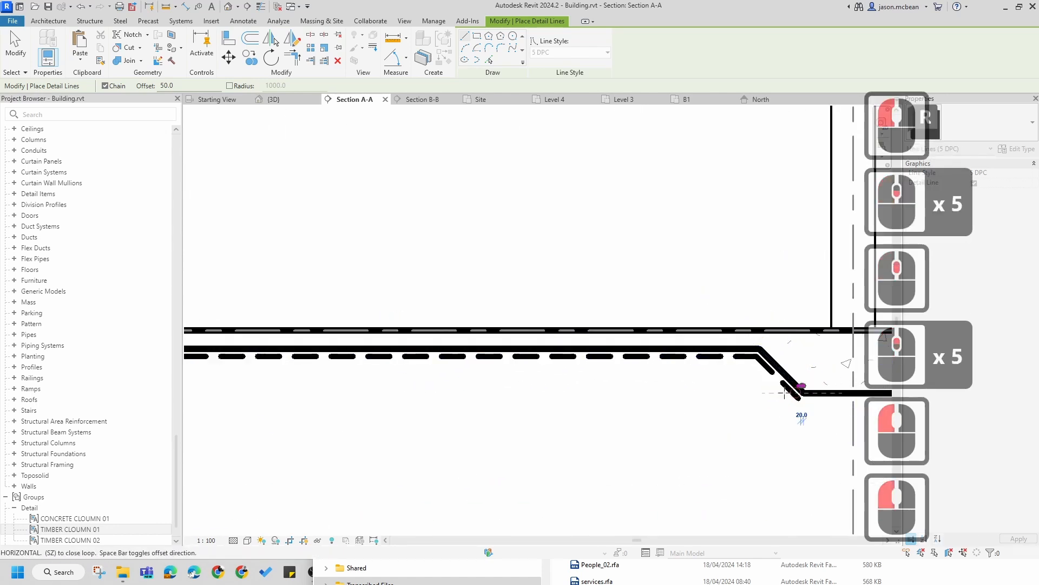
middle_click_drag(862, 398, 425, 342)
left_click(466, 340)
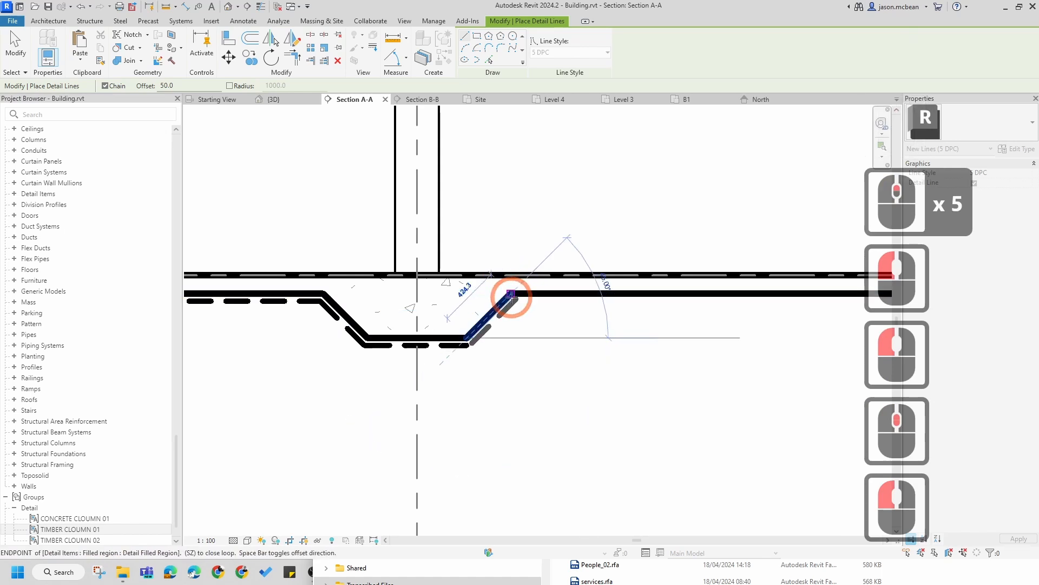
left_click(509, 295)
scroll(433, 313, "down", 6)
scroll(701, 310, "up", 4)
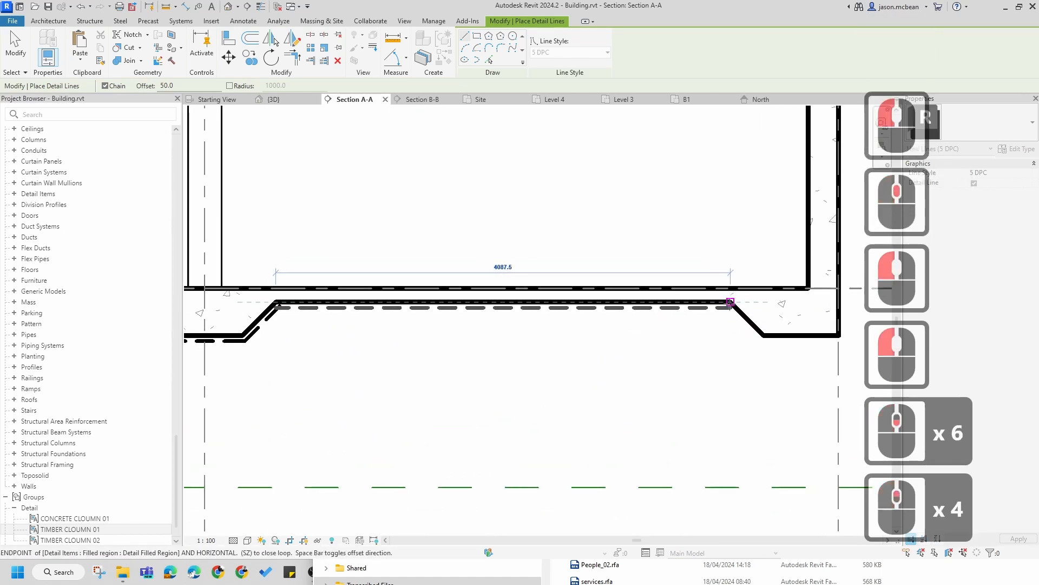
left_click(731, 302)
left_click(763, 336)
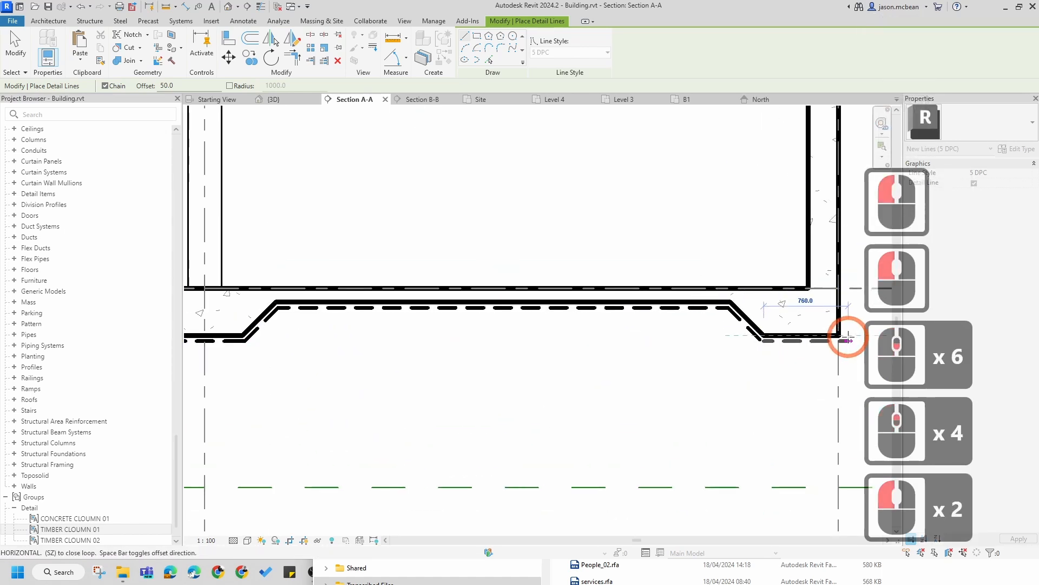
left_click(839, 336)
Step: Run the DPC line up the right-hand wall's outer face and finish the detail line
scroll(733, 320, "down", 7)
scroll(665, 473, "up", 1)
scroll(691, 445, "up", 5)
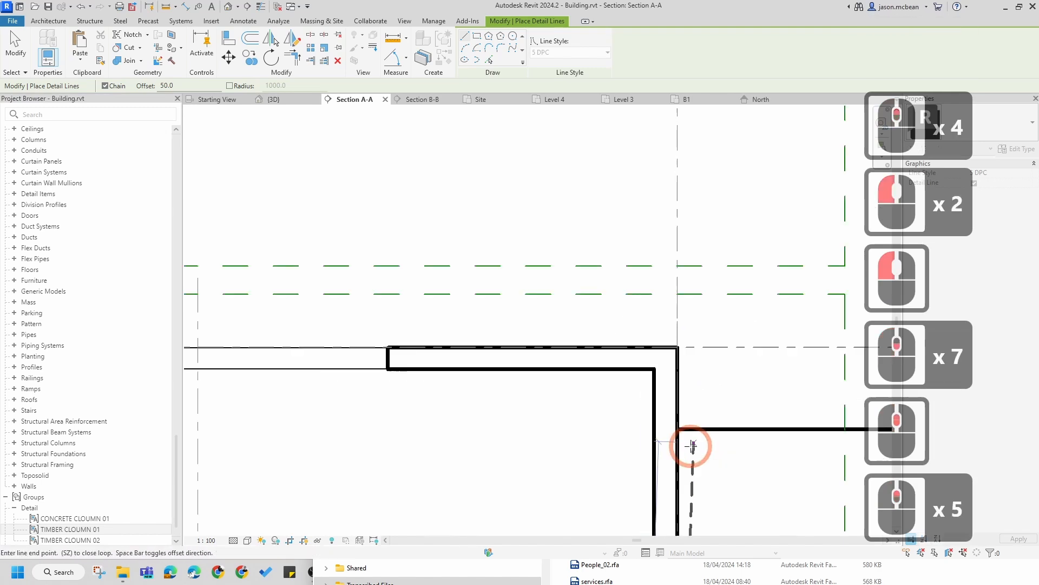
scroll(679, 419, "up", 5)
left_click(677, 425)
scroll(701, 330, "down", 7)
key("Escape")
key("Escape")
key("Escape")
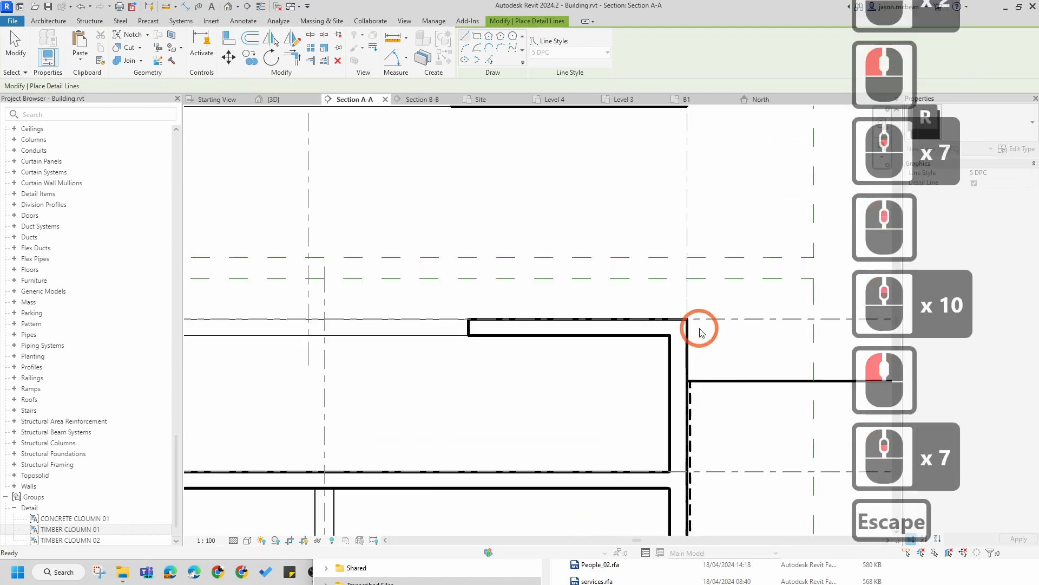
Step: Review the DPC line around the whole basement in the section
scroll(700, 341, "down", 8)
scroll(377, 404, "up", 6)
middle_click_drag(377, 403, 697, 377)
key("Escape")
scroll(599, 371, "down", 4)
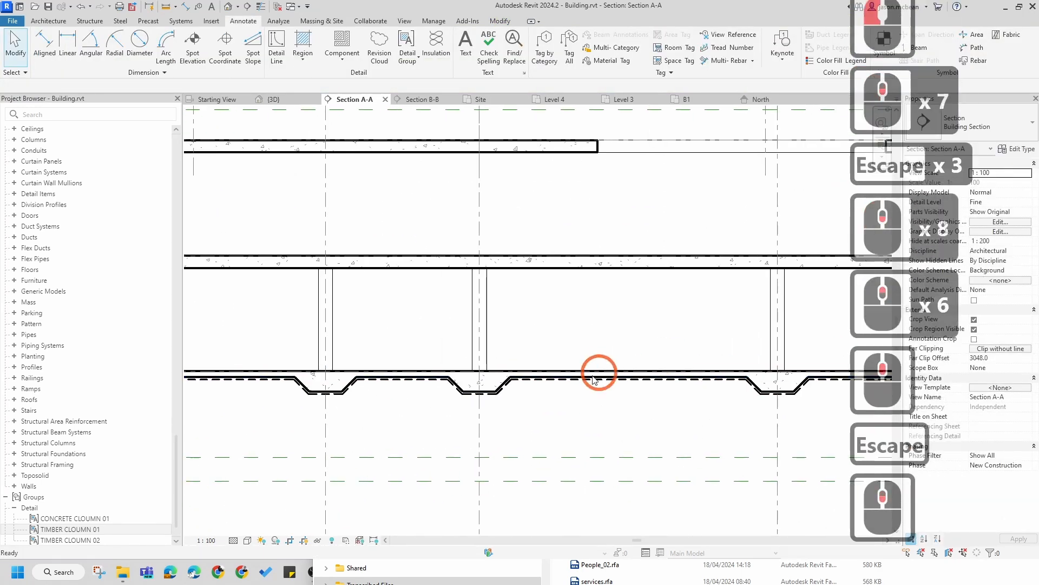
middle_click_drag(411, 390, 623, 391)
scroll(381, 309, "up", 1)
scroll(451, 380, "down", 5)
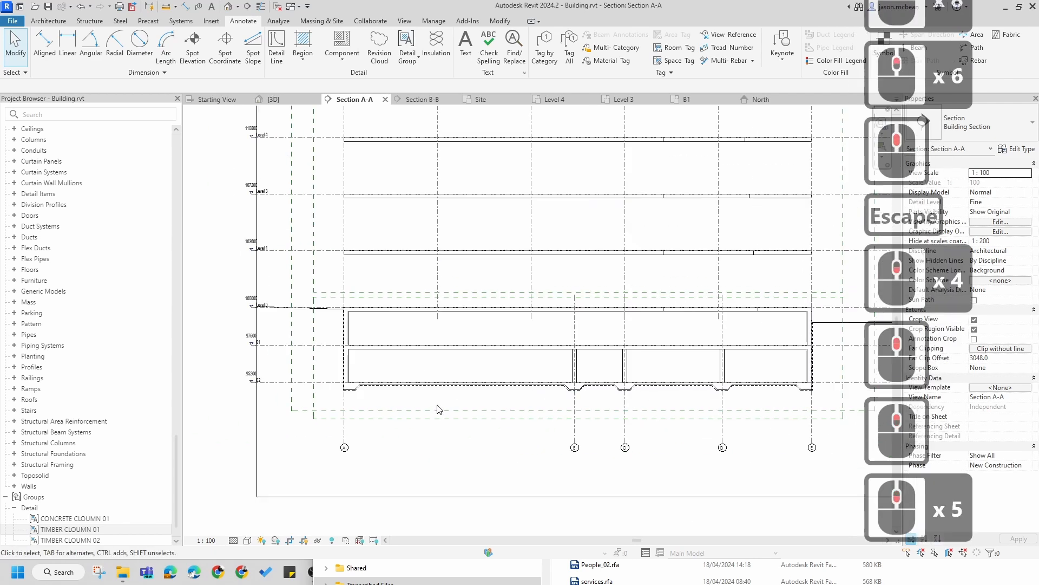
scroll(404, 383, "up", 5)
middle_click_drag(404, 381, 558, 387)
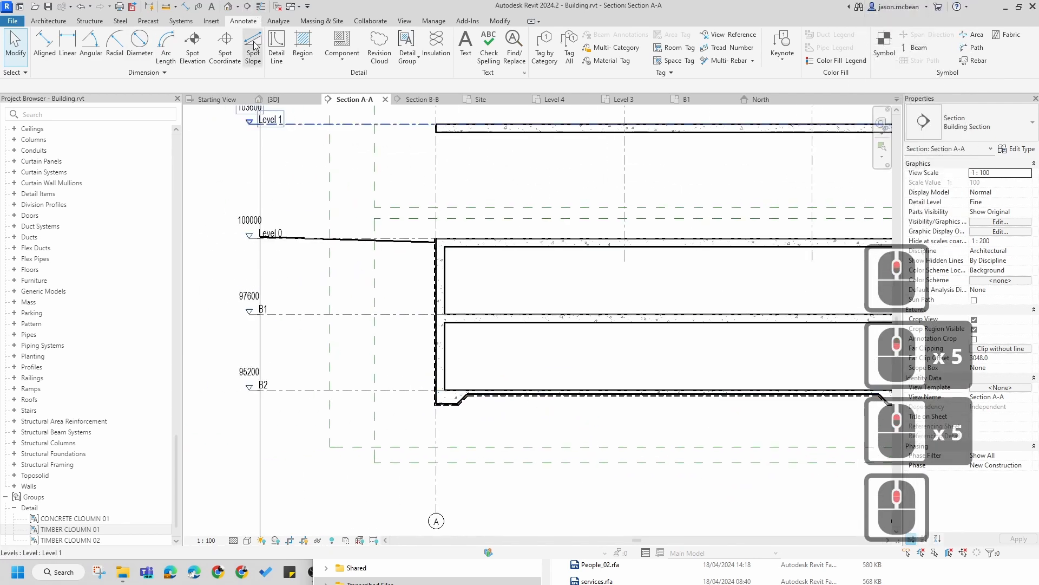
Step: Add a chained aligned dimension of the floor-to-floor heights from level B2 up to Level 4
left_click(44, 43)
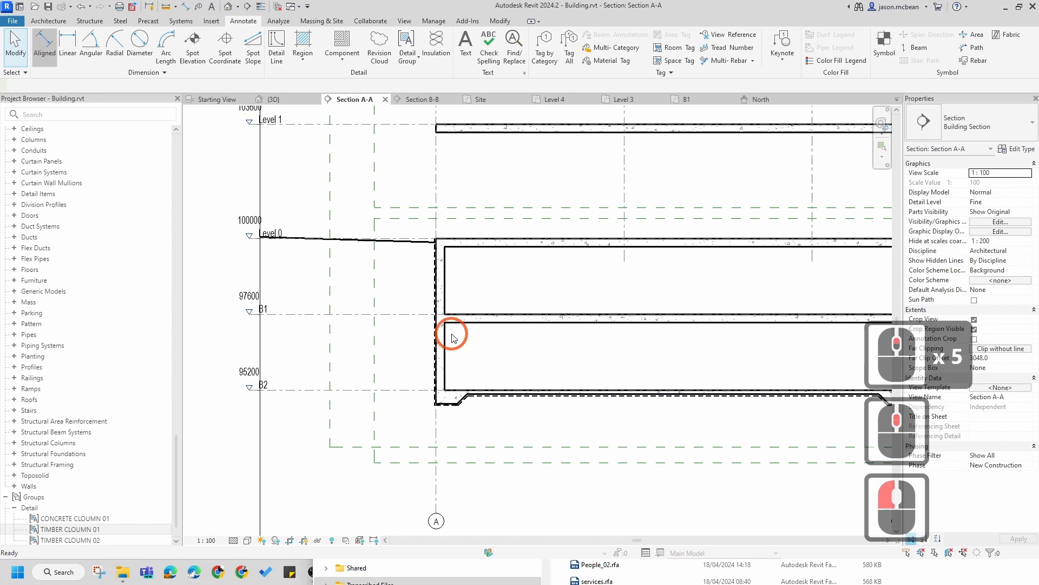
left_click(412, 394)
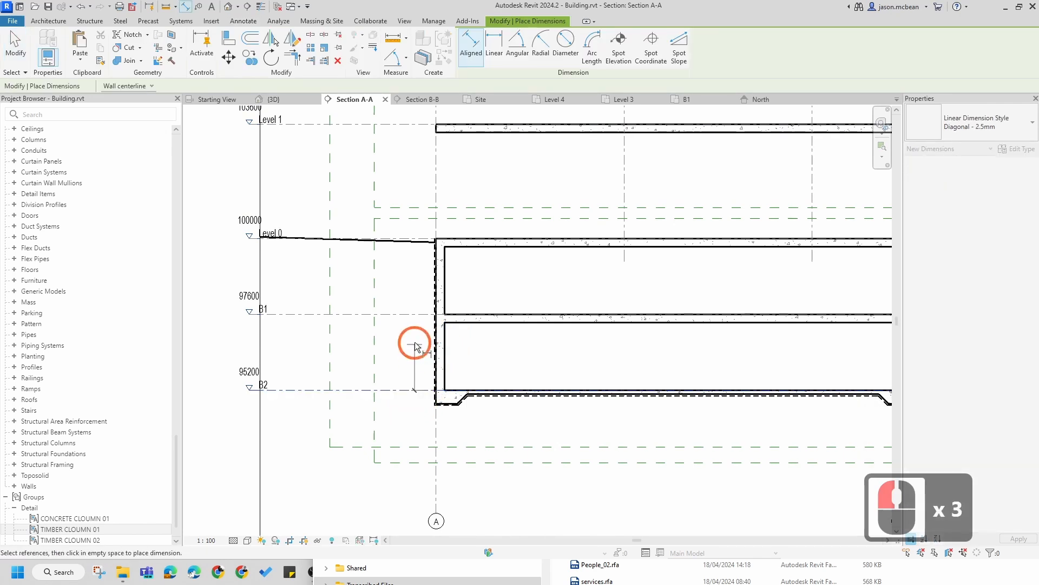
left_click(404, 241)
middle_click_drag(402, 188, 408, 310)
left_click(410, 247)
left_click(413, 135)
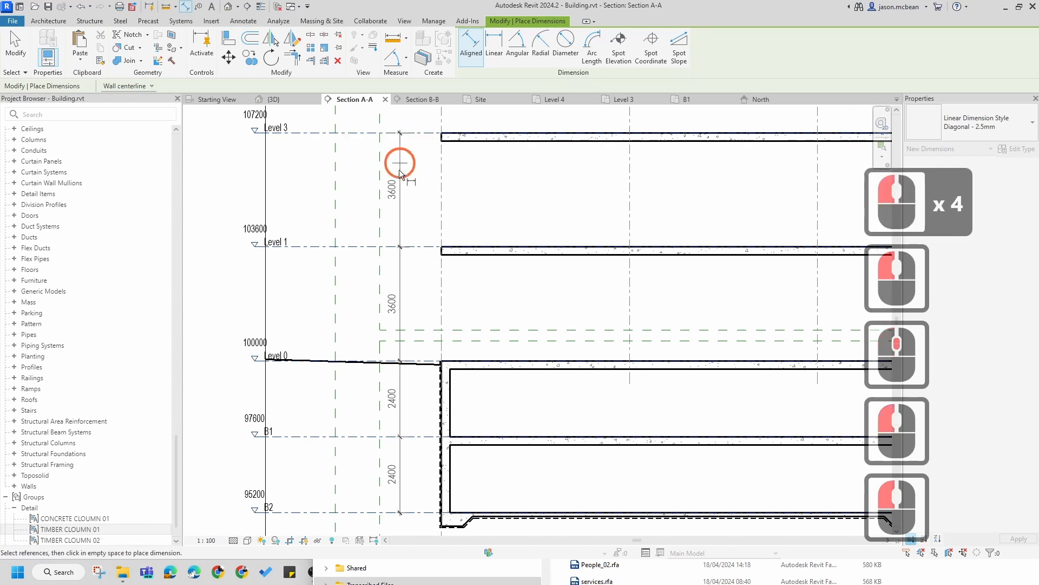
scroll(417, 174, "down", 5)
middle_click_drag(420, 174, 405, 250)
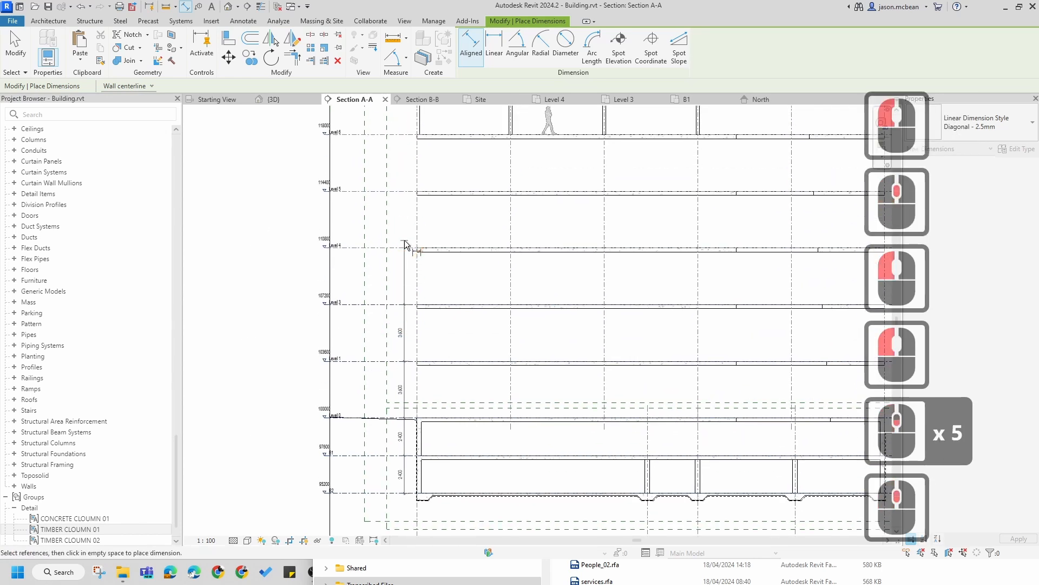
left_click(406, 244)
left_click(400, 217)
key("Escape")
key("Escape")
middle_click_drag(429, 429, 568, 352)
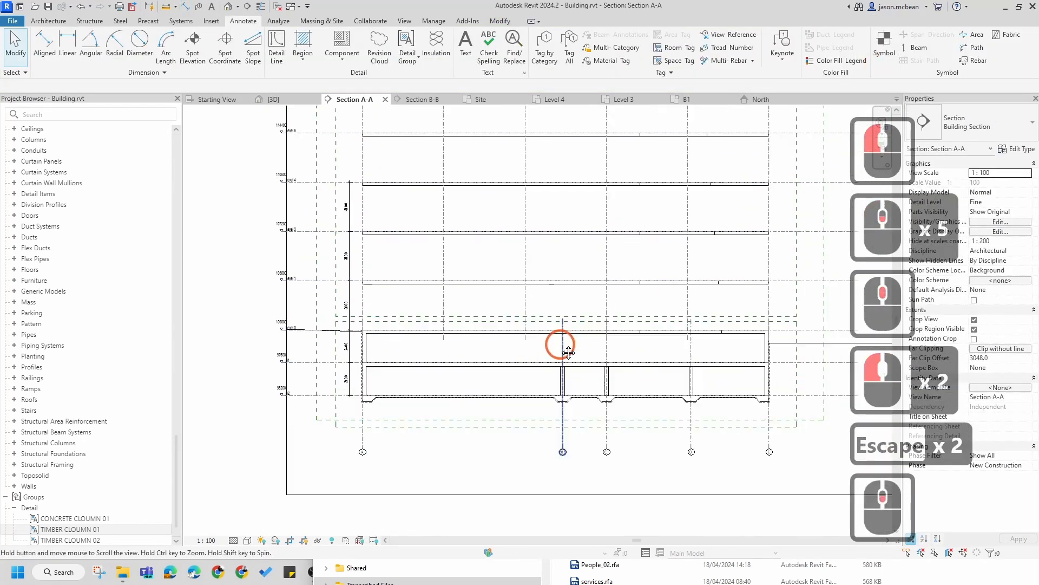
scroll(557, 399, "up", 3)
key("Escape")
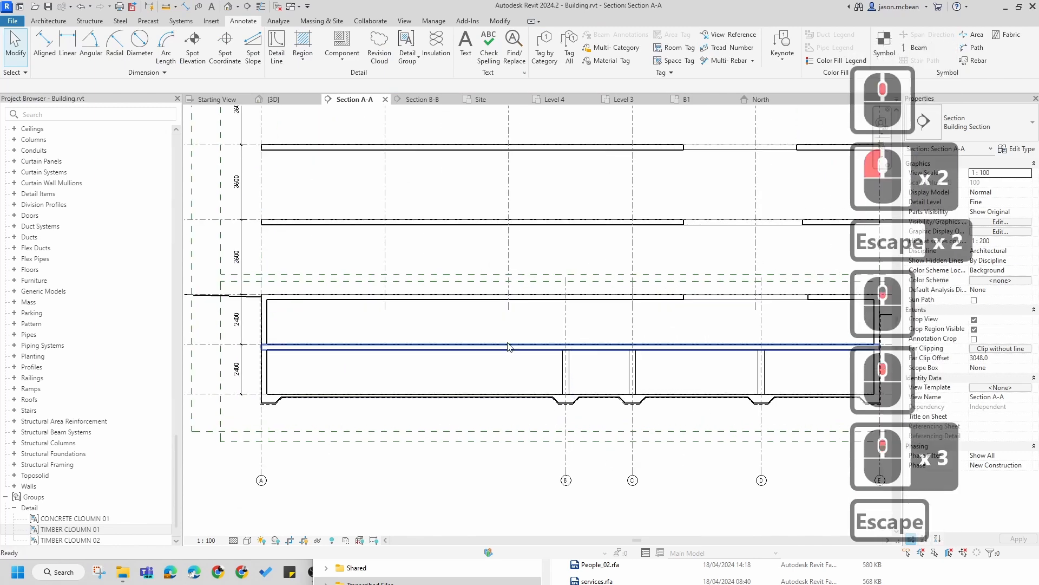
Step: Draw a vertical reference plane through the basement levels in Section A-A, near the left basement wall
scroll(502, 387, "down", 4)
mouse_move(515, 411)
middle_mouse_down()
mouse_move(554, 399)
mouse_move(496, 404)
middle_mouse_up()
key("Escape")
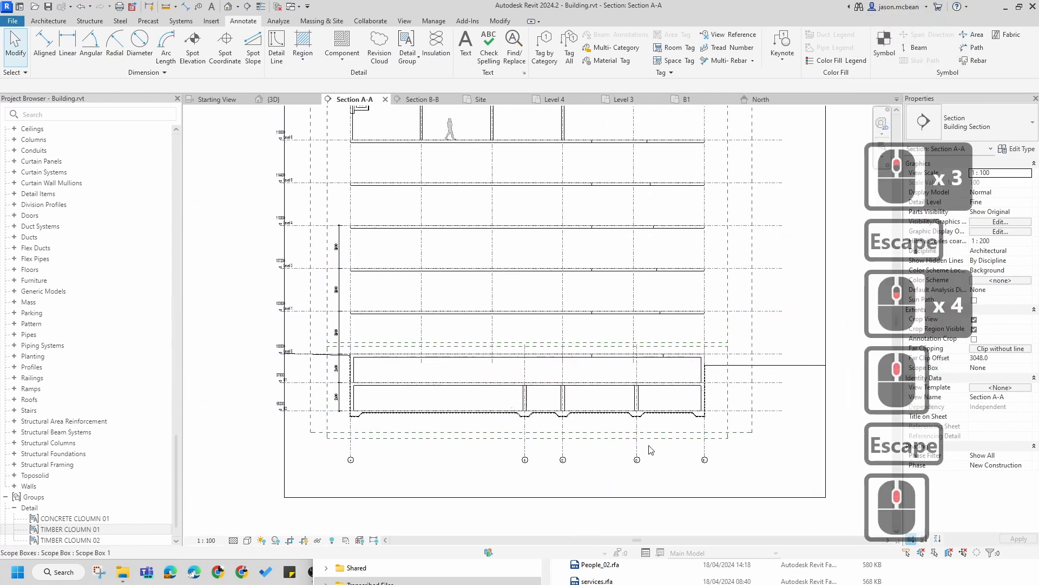
scroll(430, 435, "up", 4)
scroll(371, 385, "up", 5)
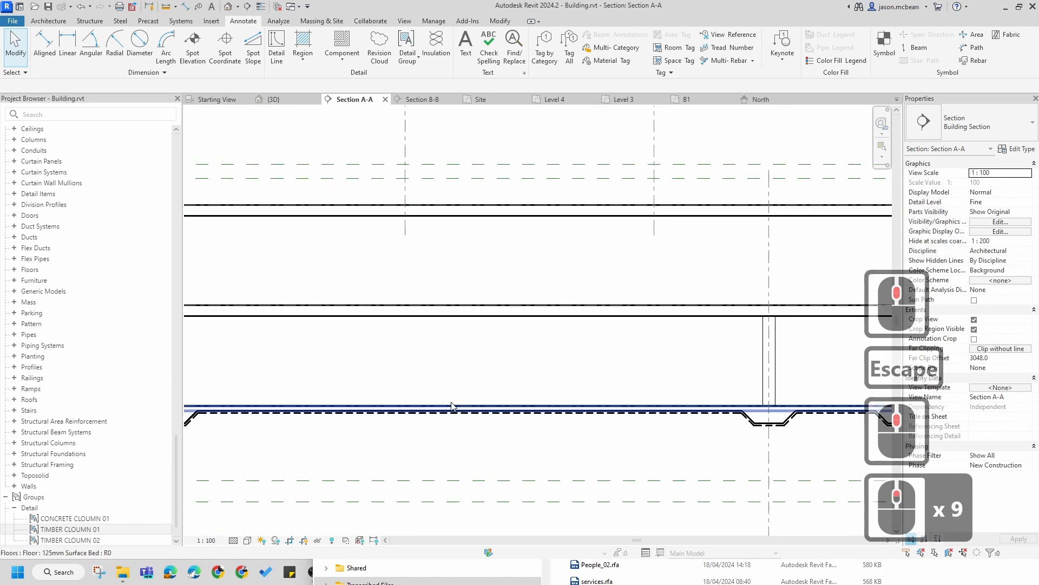
scroll(529, 388, "down", 4)
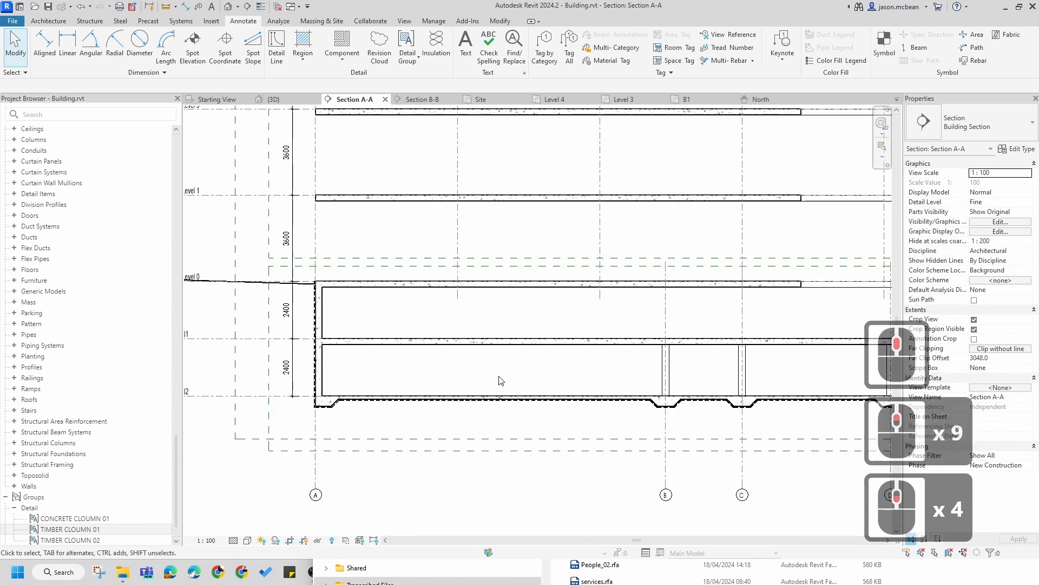
scroll(409, 383, "up", 3)
middle_click_drag(424, 381, 427, 348)
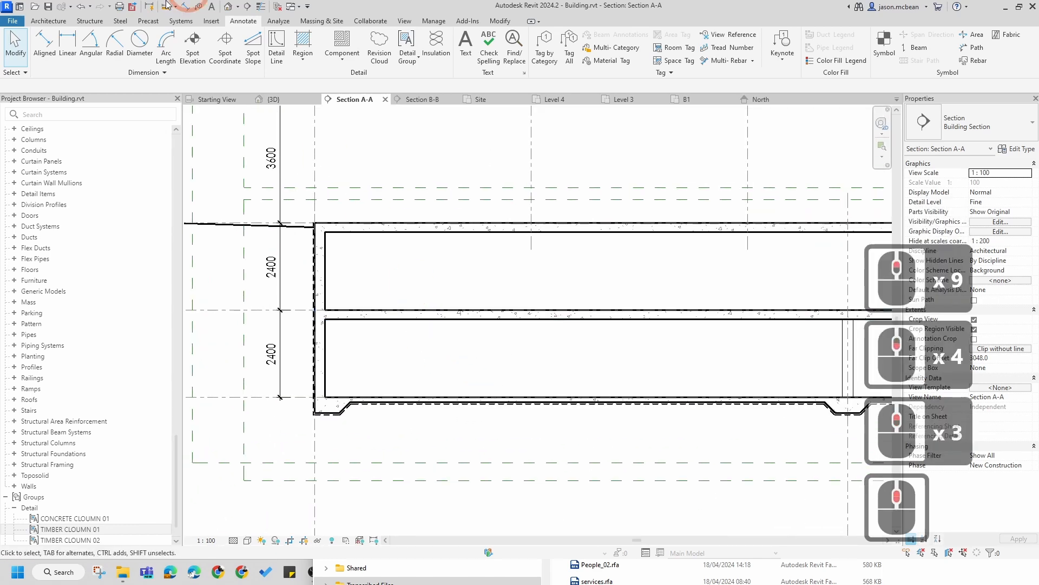
left_click(47, 21)
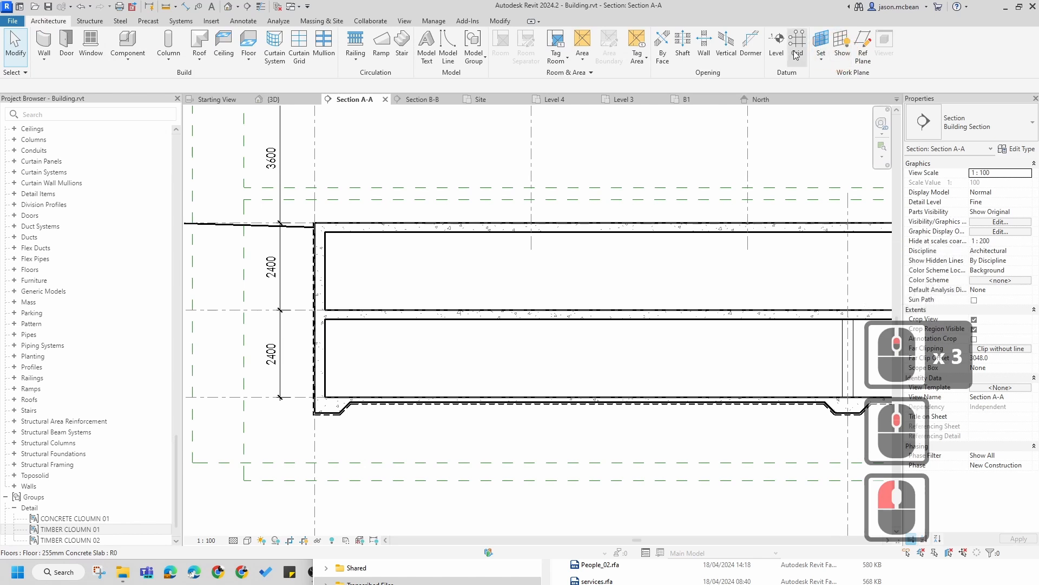
left_click(865, 52)
left_click(449, 159)
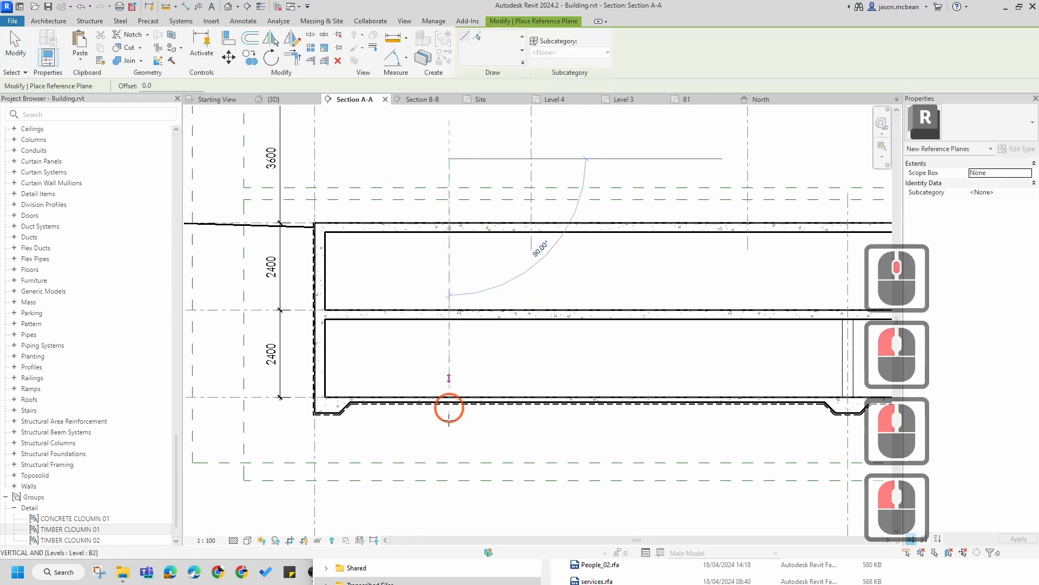
left_click(449, 451)
key("Escape")
key("Escape")
left_click(450, 371)
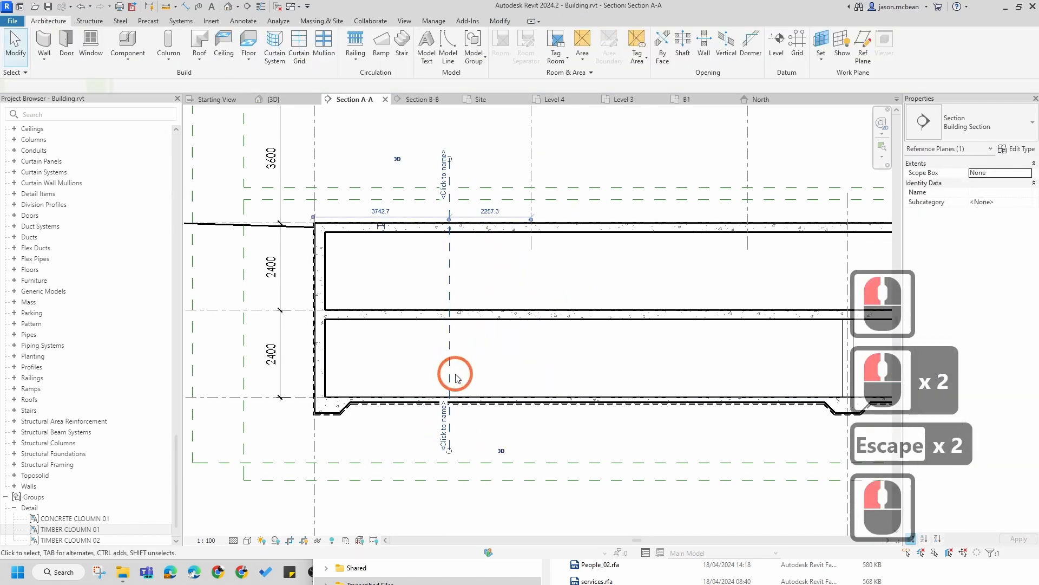
key("Escape")
Step: Open the B1 and B2 floor plans to inspect where the section's new reference plane lies
scroll(101, 177, "up", 20)
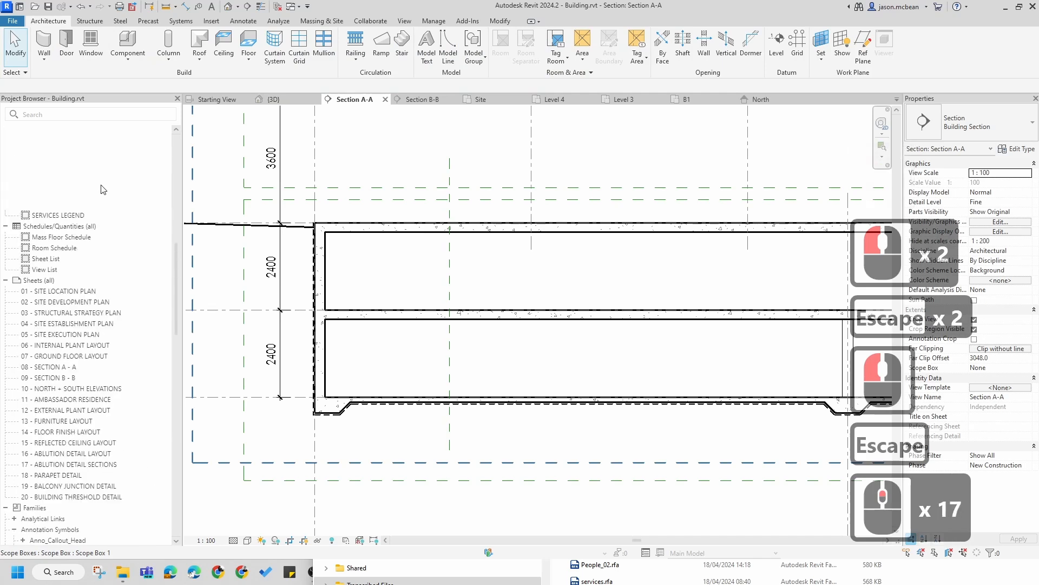
double_click(44, 163)
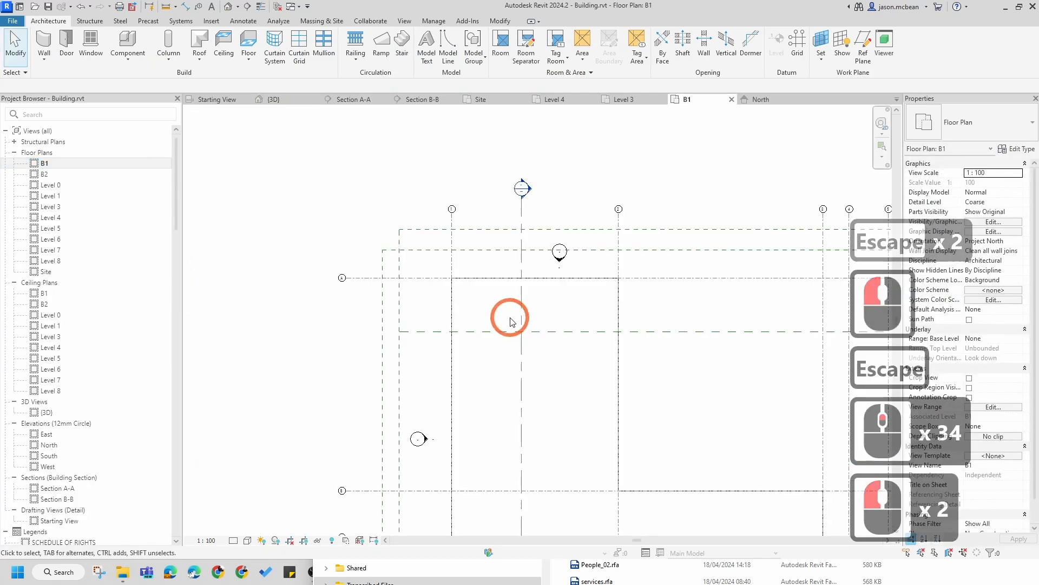
scroll(499, 364, "down", 7)
middle_click_drag(595, 403, 476, 279)
key("Escape")
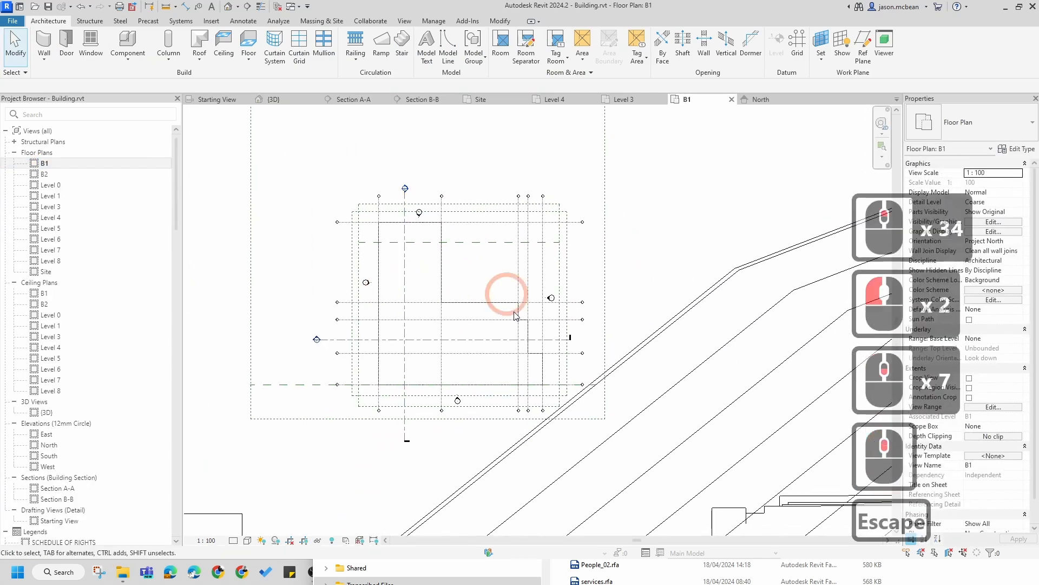
scroll(407, 278, "up", 3)
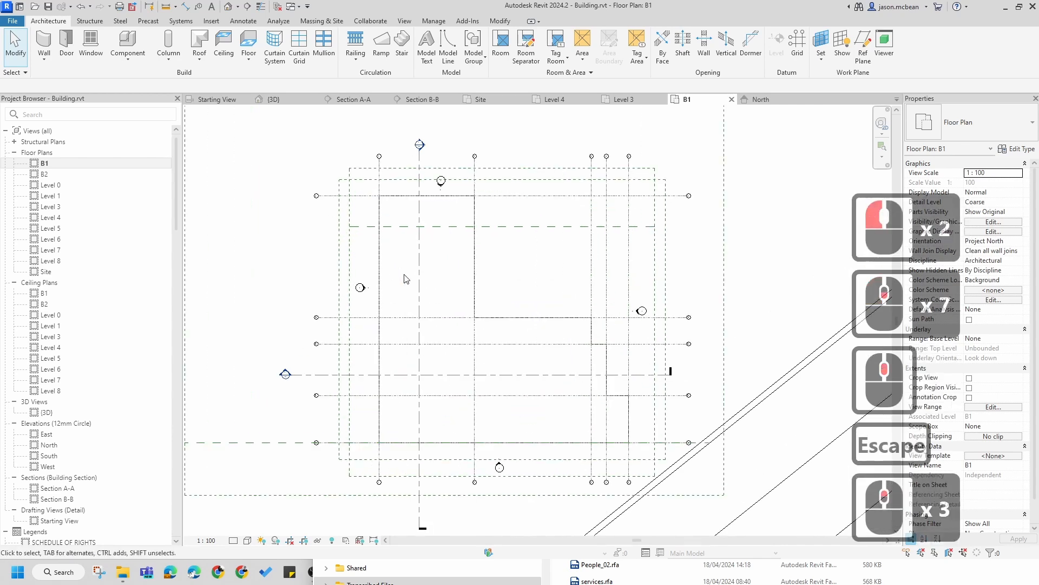
double_click(43, 175)
double_click(43, 175)
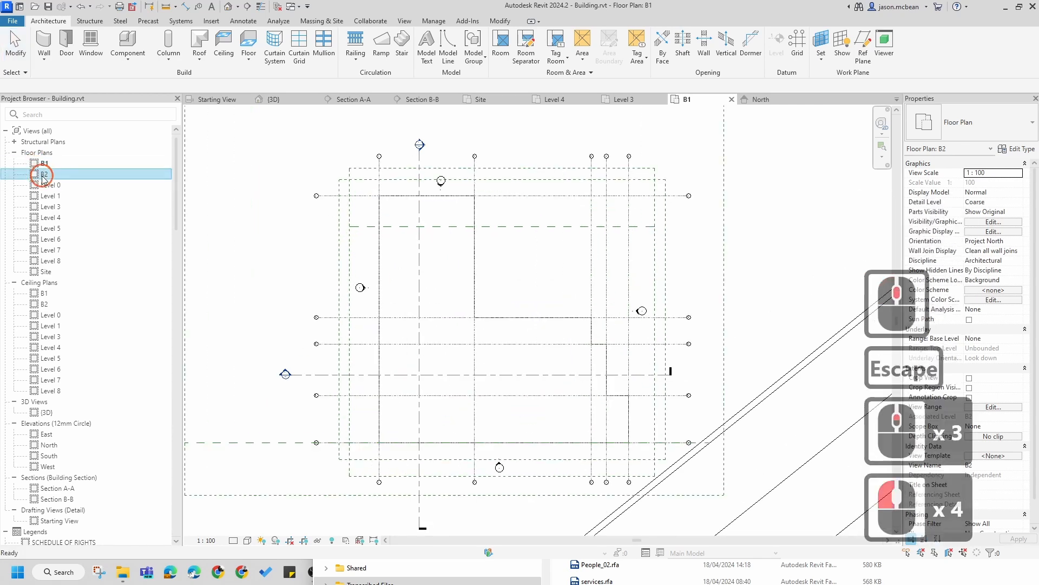
double_click(44, 164)
scroll(433, 231, "up", 5)
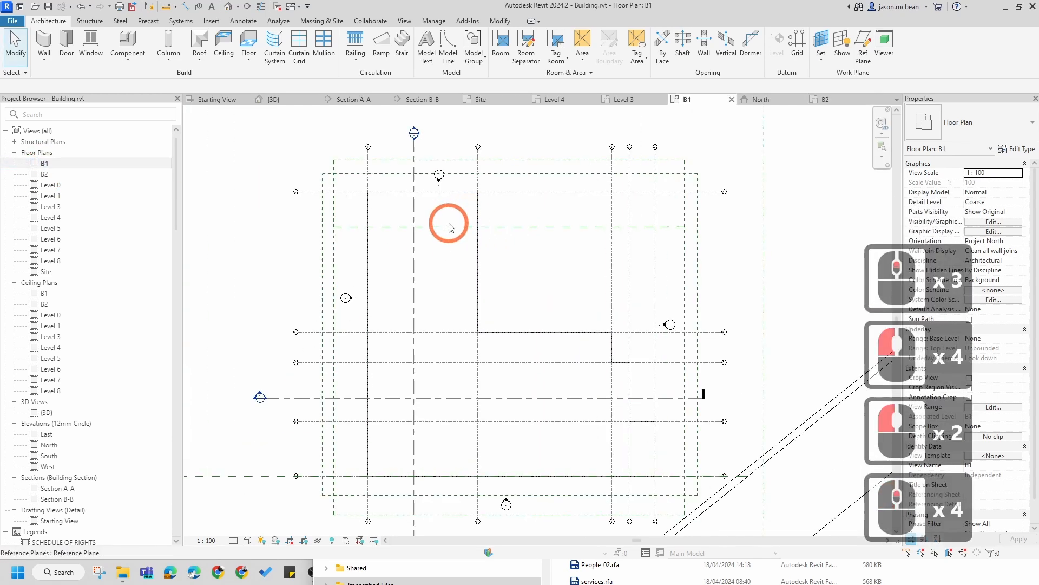
Step: Select the reference plane in the B1 plan, then return to Section A-A through the section head
key("Escape")
left_click(425, 234)
scroll(401, 234, "up", 5)
key("Escape")
scroll(454, 248, "down", 7)
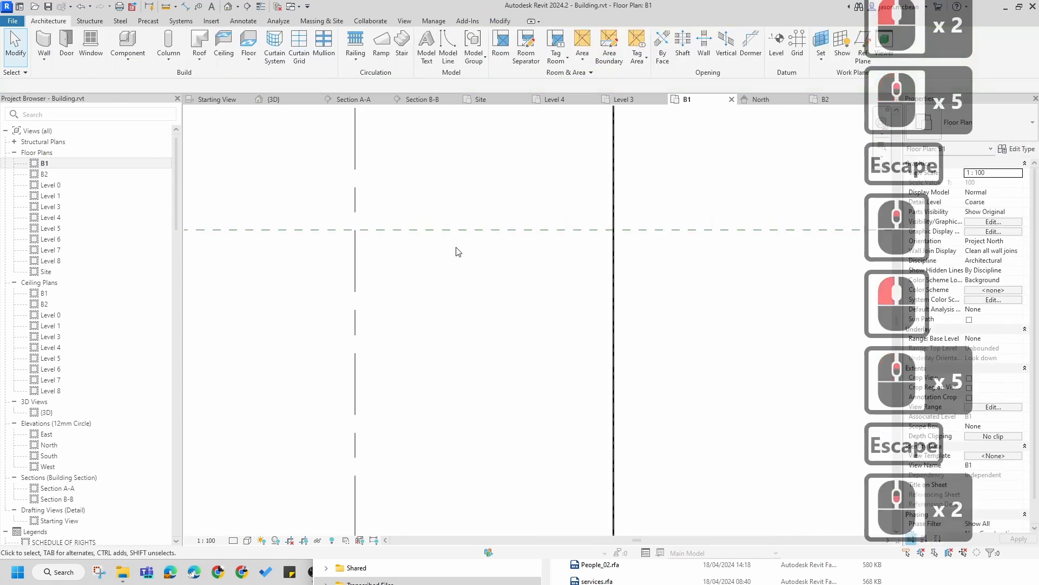
left_click(428, 228)
scroll(318, 258, "up", 4)
scroll(488, 254, "down", 6)
key("Escape")
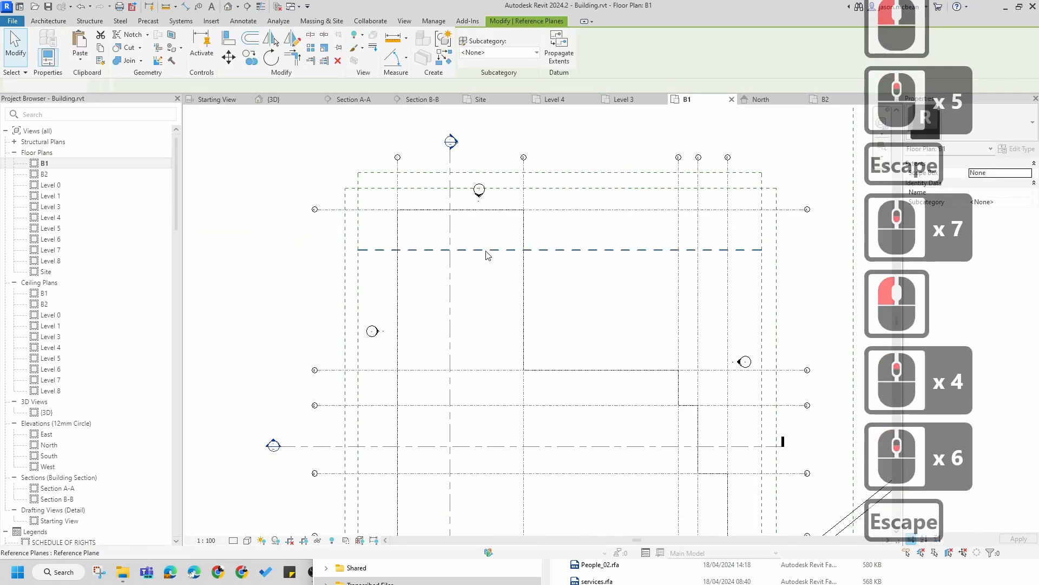
left_click(498, 250)
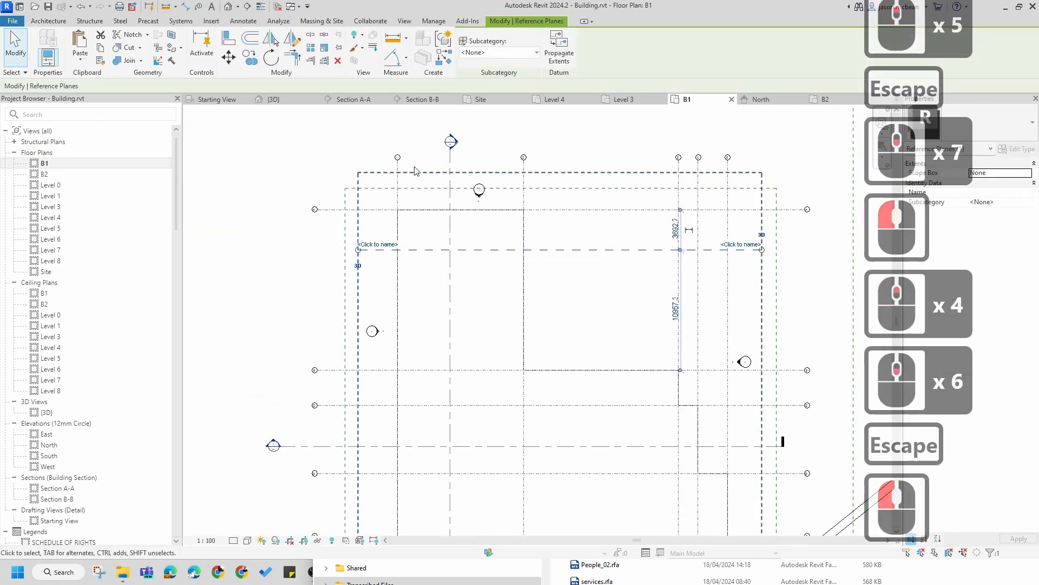
double_click(454, 143)
Step: Review the reference plane and basement area in Section A-A at different zoom levels
scroll(463, 304, "down", 7)
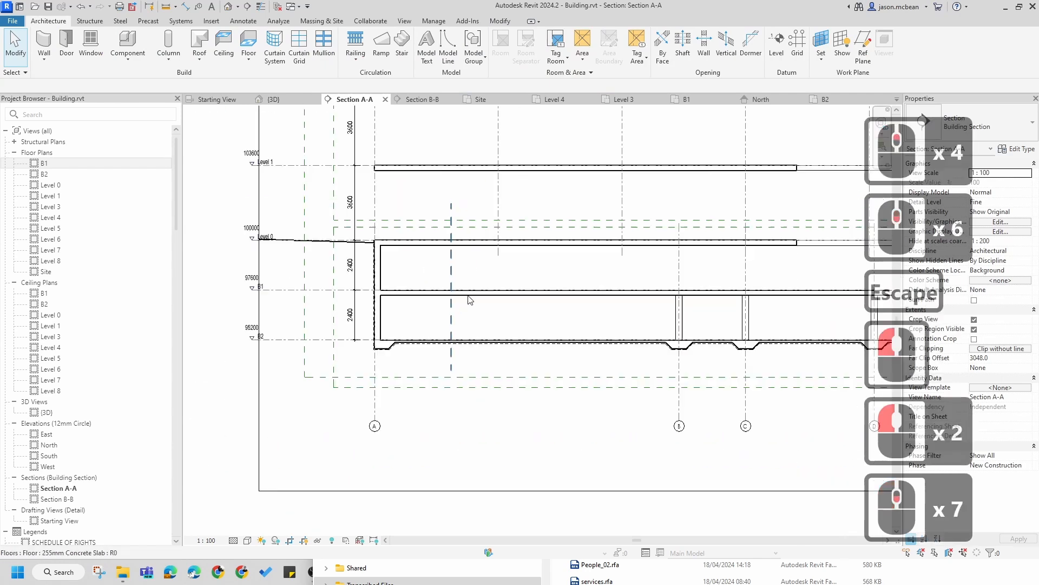
scroll(456, 309, "up", 6)
left_click(494, 283)
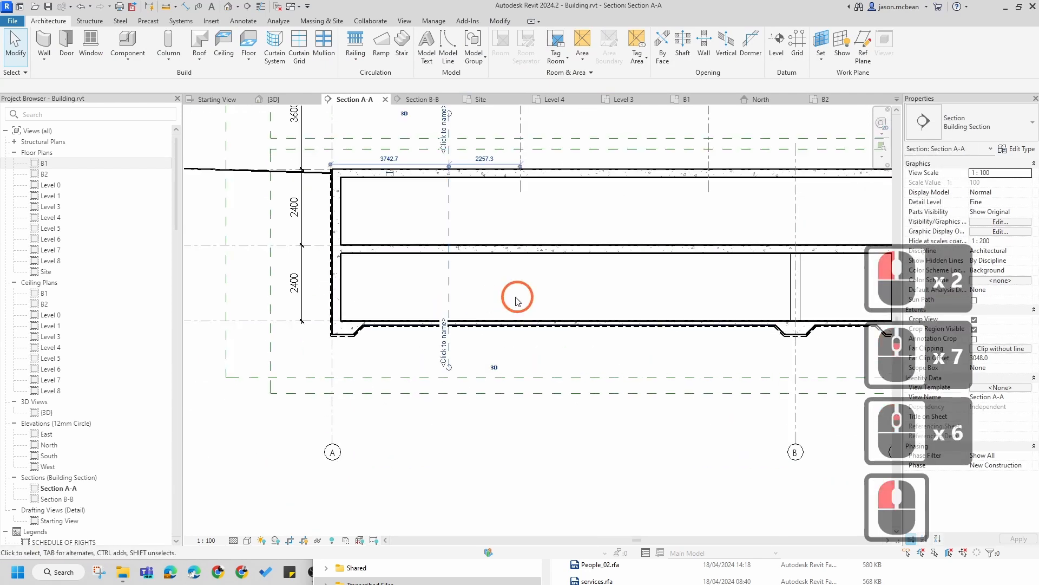
scroll(494, 282, "down", 5)
key("Escape")
scroll(510, 275, "down", 4)
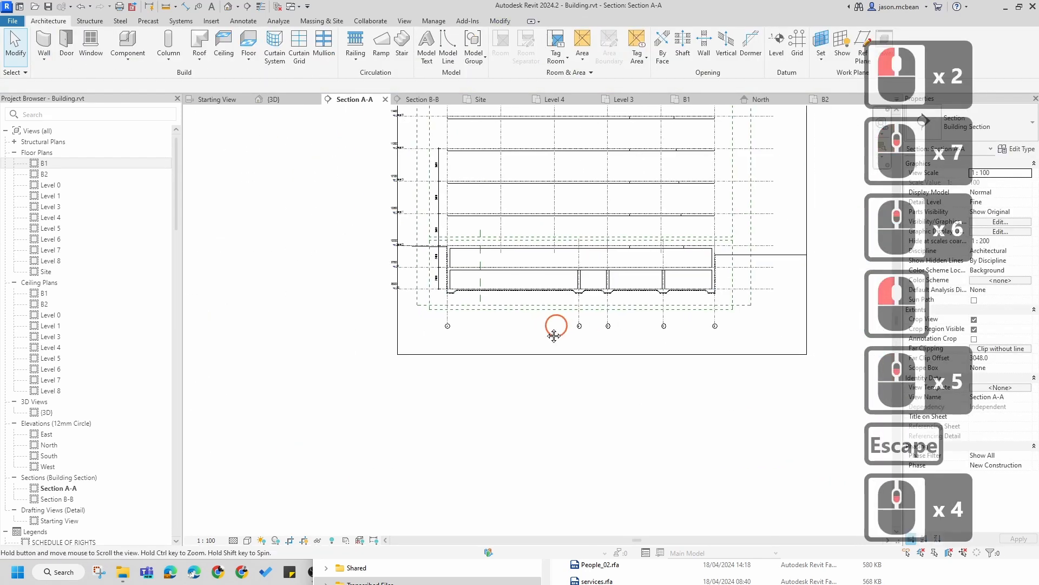
scroll(468, 295, "down", 1)
key("Escape")
scroll(468, 295, "up", 5)
left_click(476, 309)
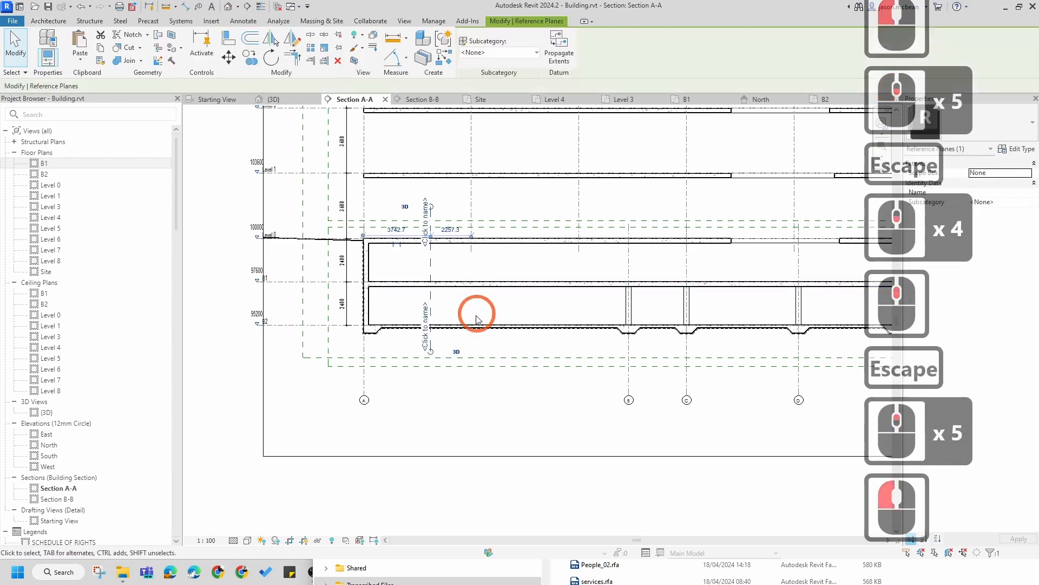
scroll(482, 387, "down", 7)
middle_click_drag(482, 387, 462, 405)
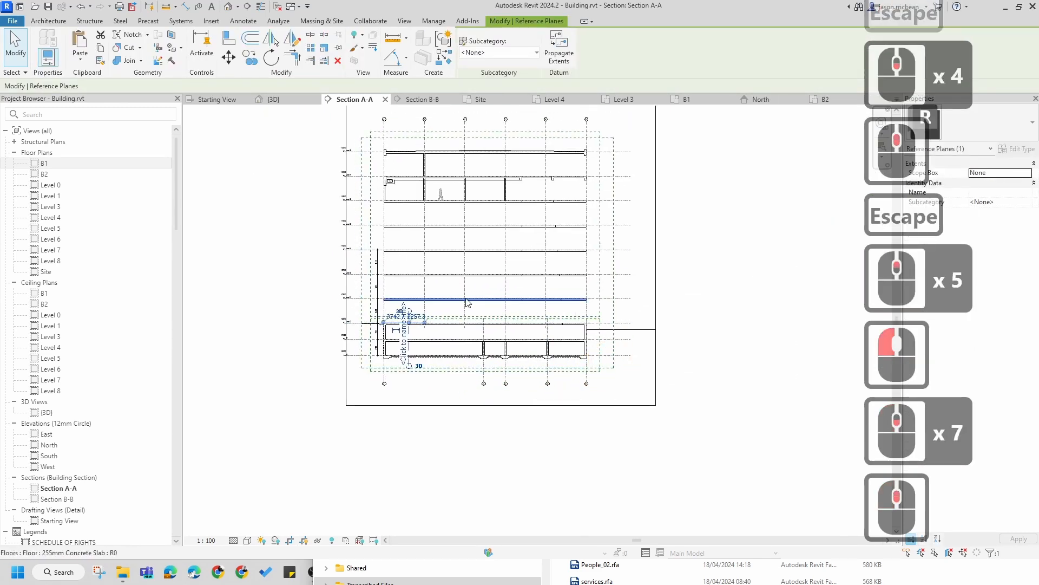
scroll(452, 364, "up", 1)
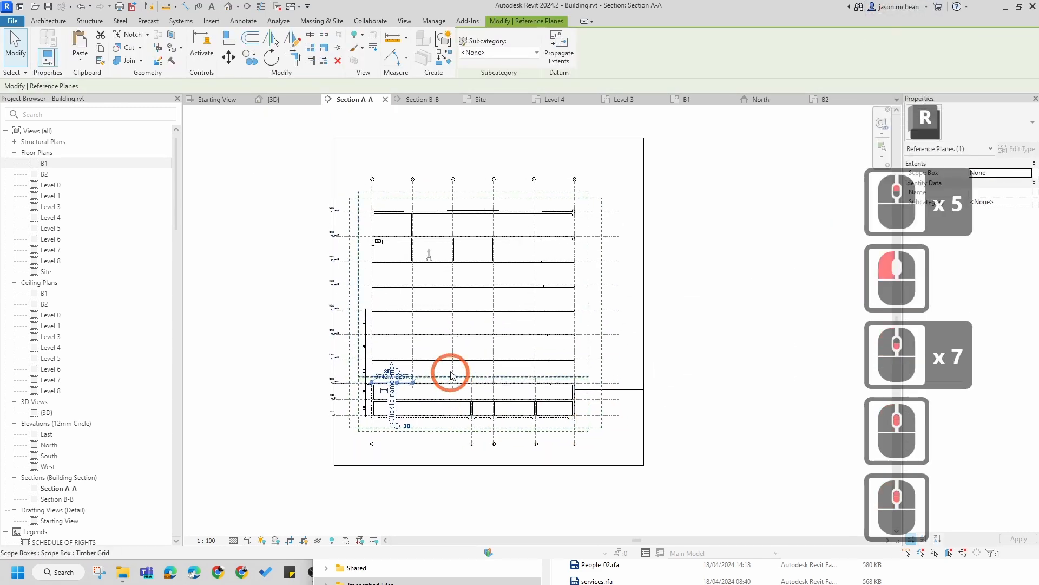
scroll(416, 381, "down", 4)
scroll(416, 380, "up", 14)
key("Escape")
scroll(522, 314, "down", 5)
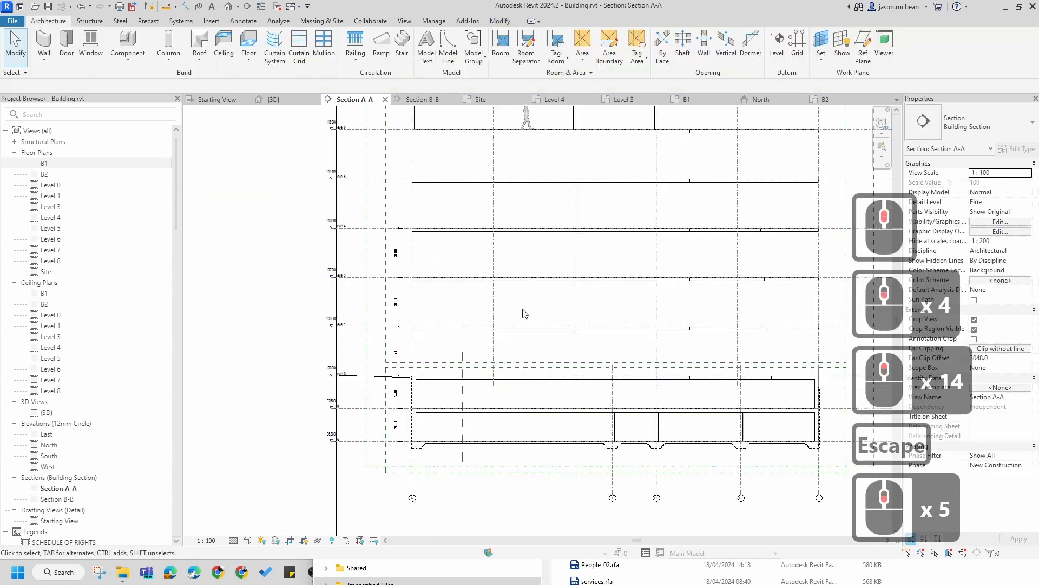
Step: Review the whole of Section A-A from the basement up to the roof
middle_click_drag(522, 314, 447, 432)
key("Escape")
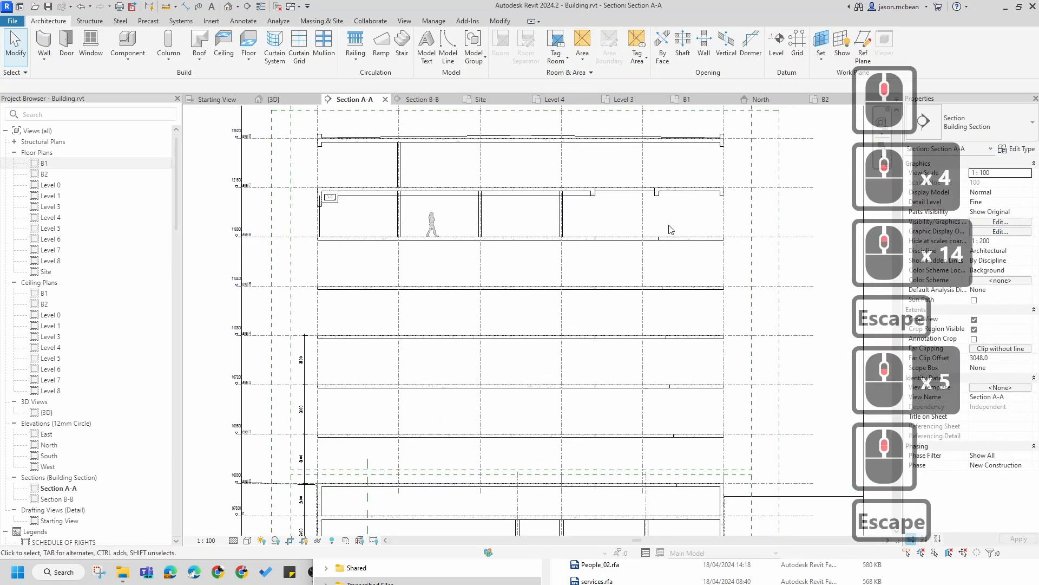
key("Escape")
scroll(433, 225, "down", 3)
scroll(504, 215, "up", 6)
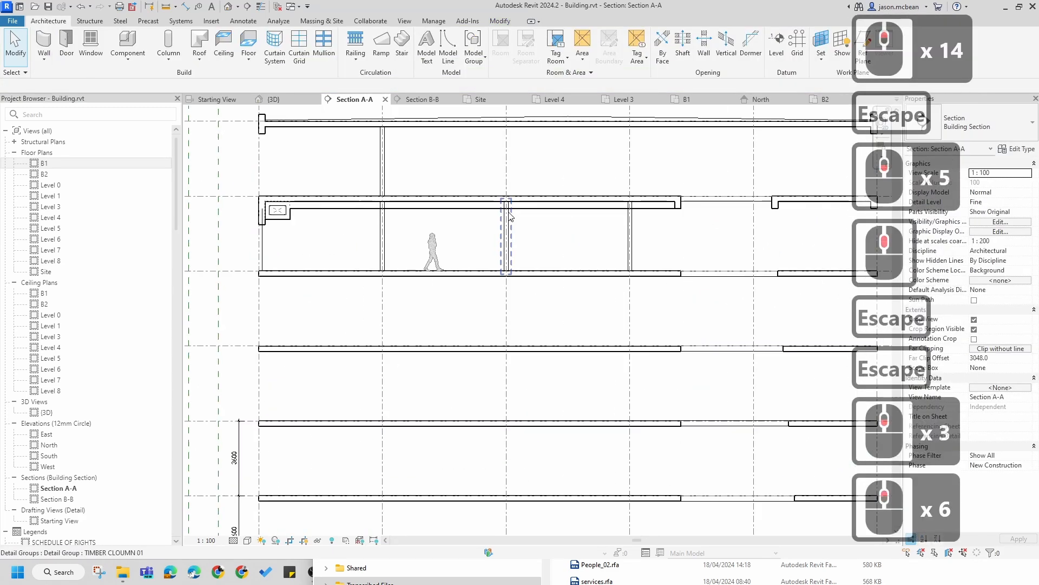
key("Escape")
scroll(506, 217, "down", 2)
scroll(412, 238, "down", 3)
scroll(379, 230, "up", 8)
key("Escape")
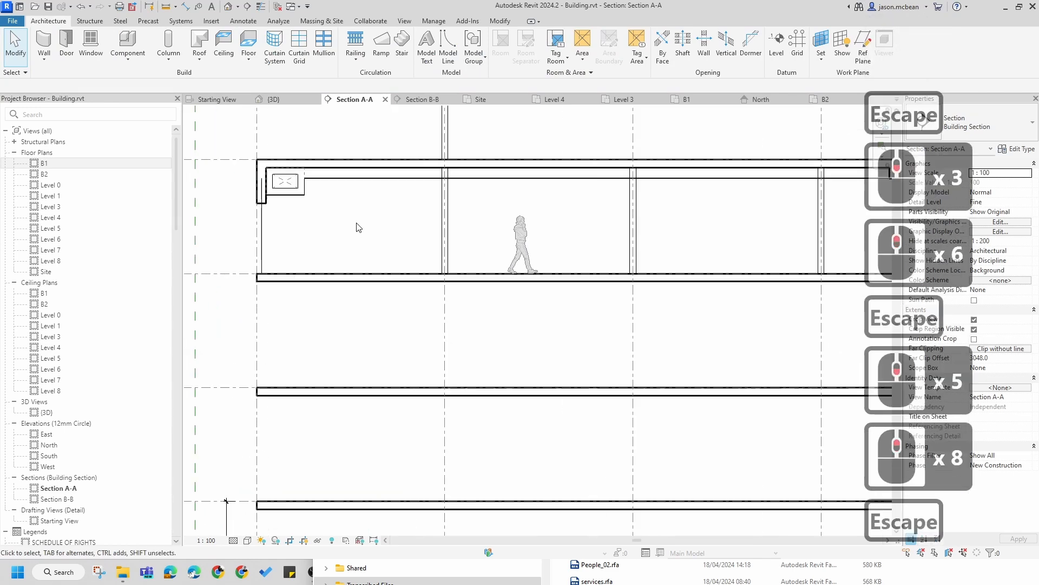
scroll(395, 233, "down", 6)
scroll(396, 237, "down", 5)
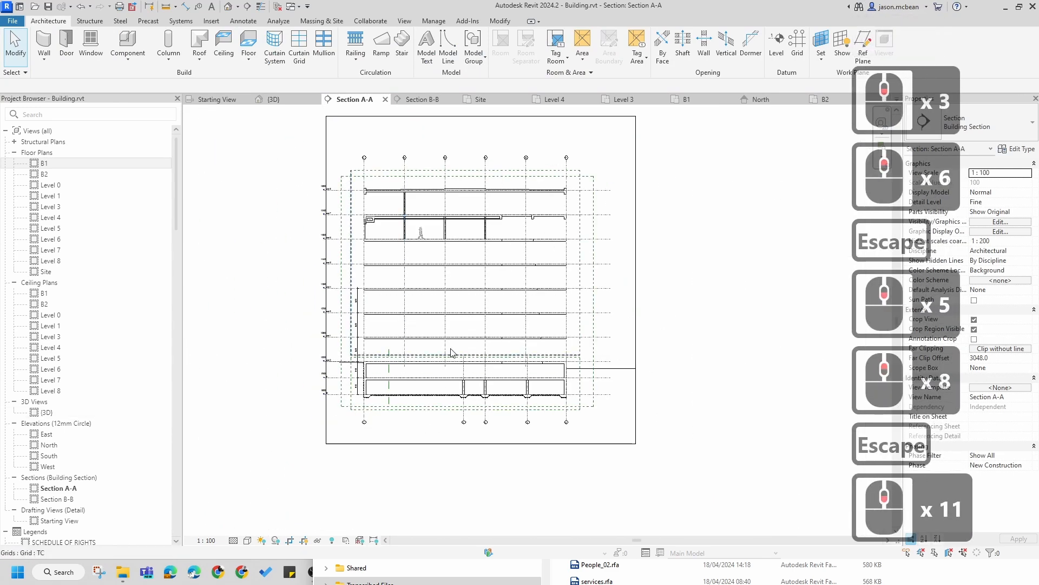
key("Escape")
scroll(465, 379, "up", 6)
middle_click_drag(503, 411, 515, 372)
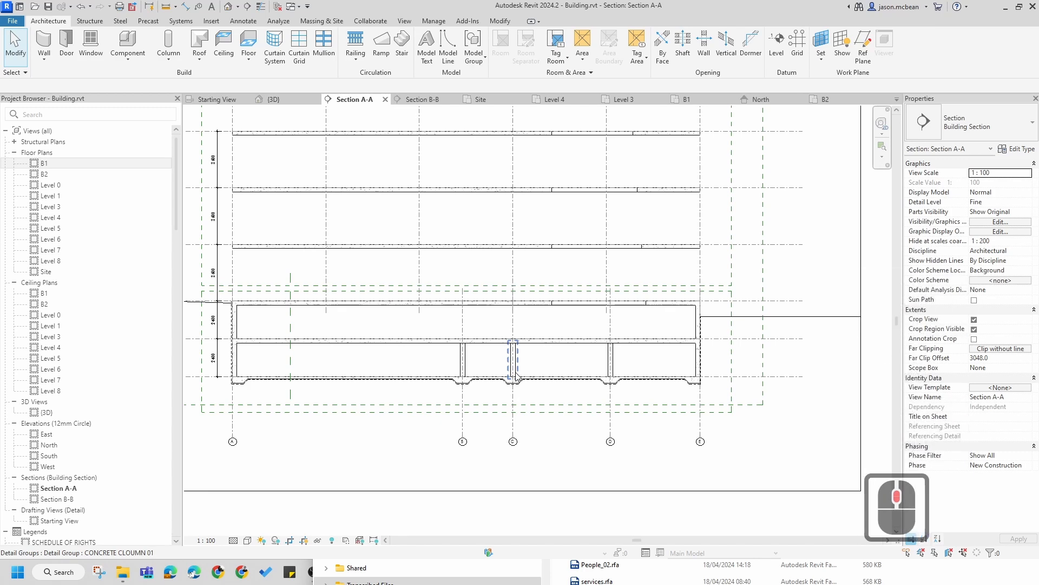
scroll(516, 375, "down", 7)
key("Escape")
scroll(439, 391, "up", 6)
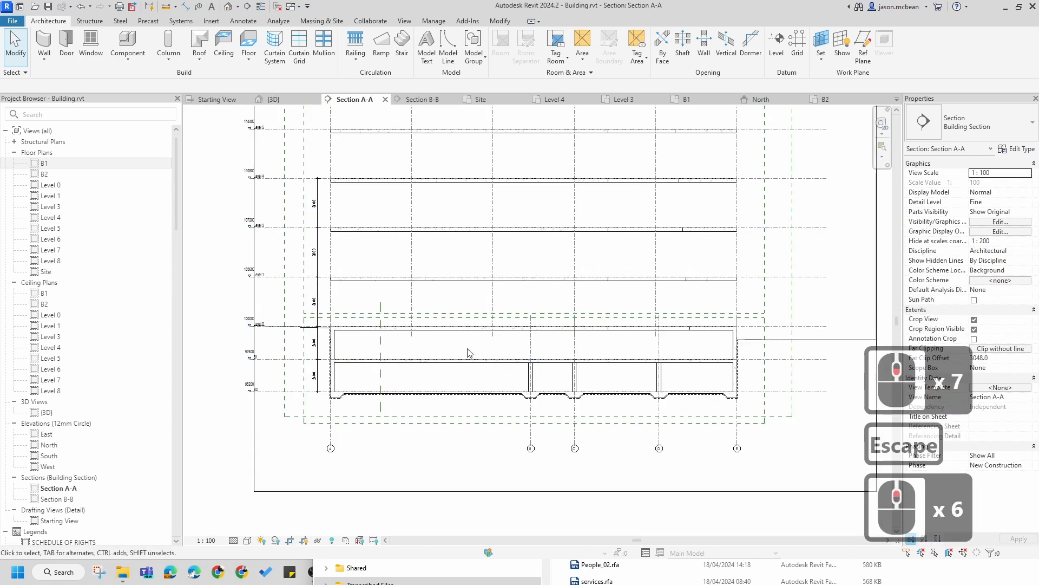
scroll(325, 330, "up", 3)
scroll(358, 419, "down", 4)
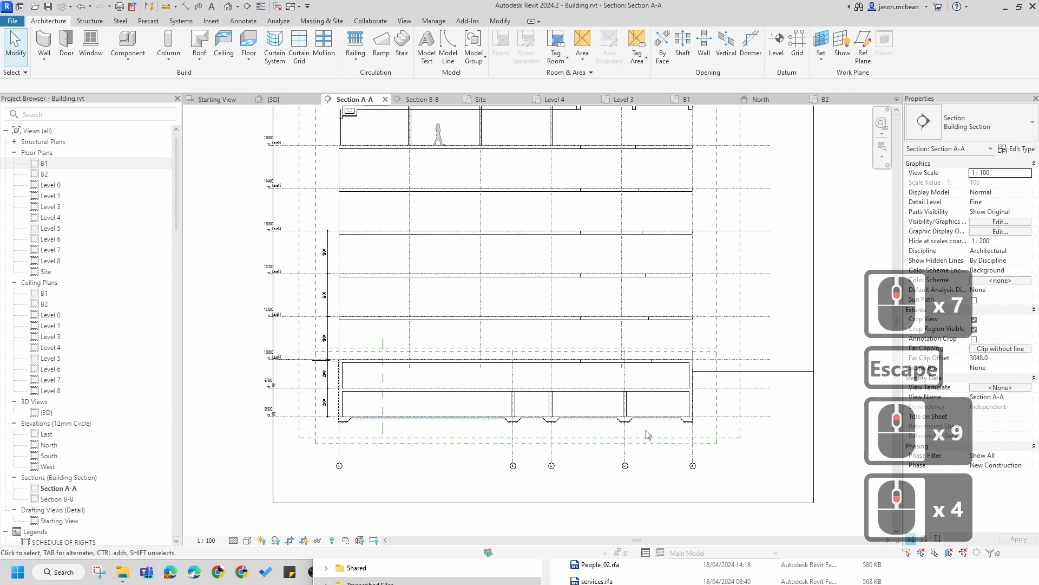
middle_click_drag(707, 364, 687, 459)
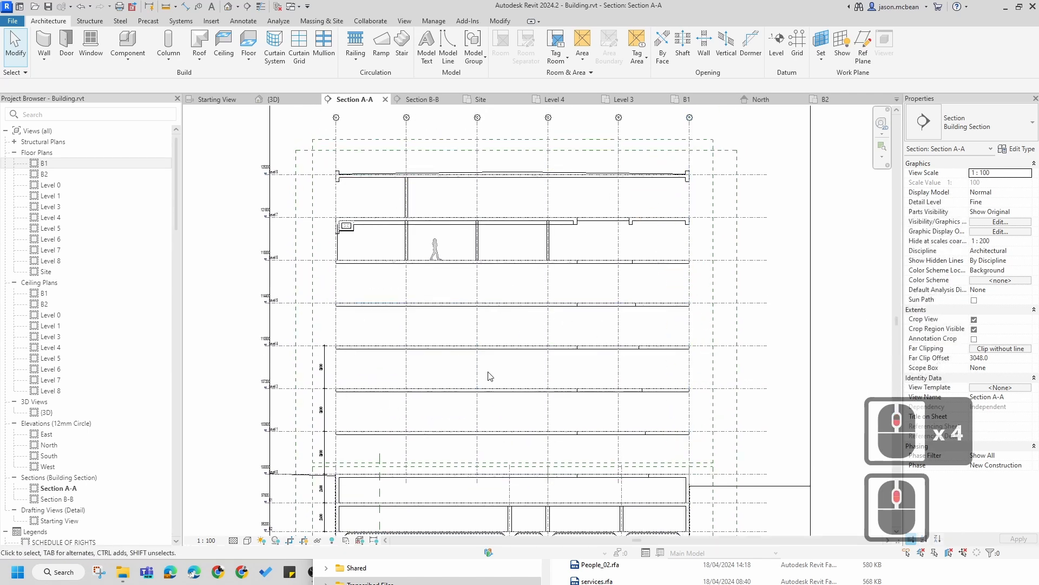
middle_click_drag(518, 297, 482, 348)
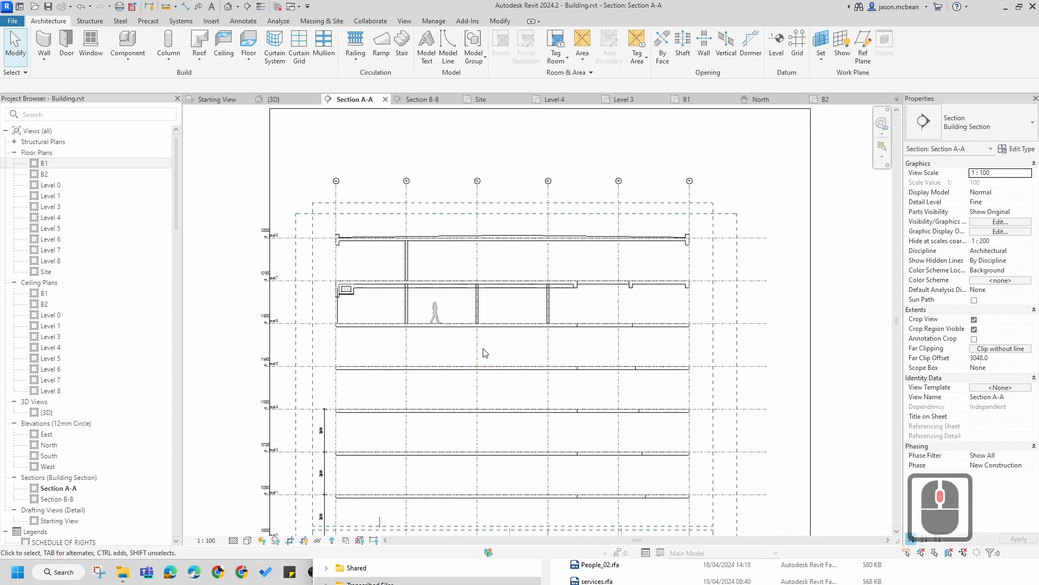
scroll(485, 315, "up", 5)
key("Escape")
scroll(490, 316, "up", 1)
middle_click_drag(568, 418, 545, 310)
key("Escape")
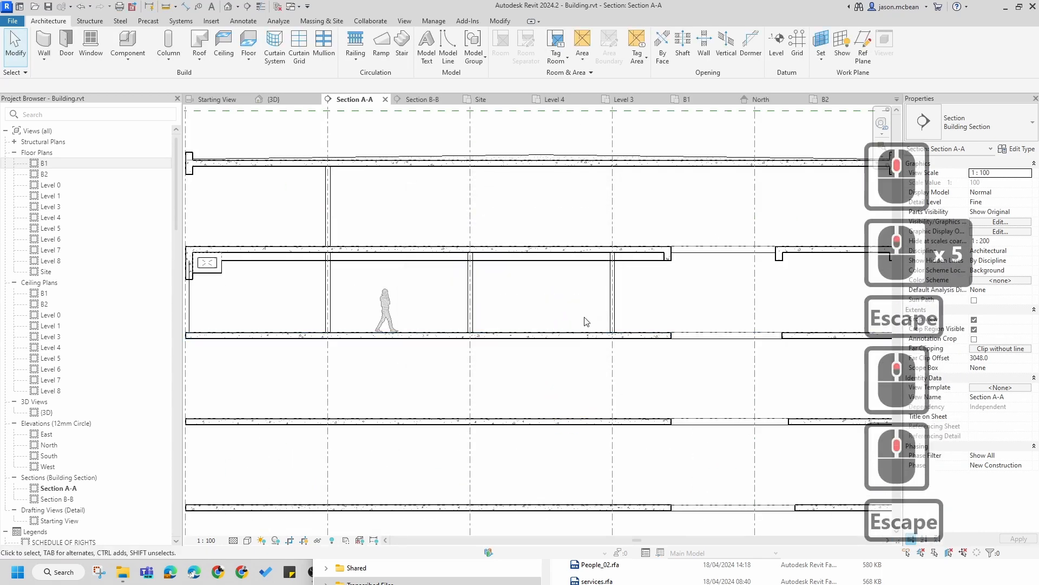
scroll(587, 322, "down", 6)
key("Escape")
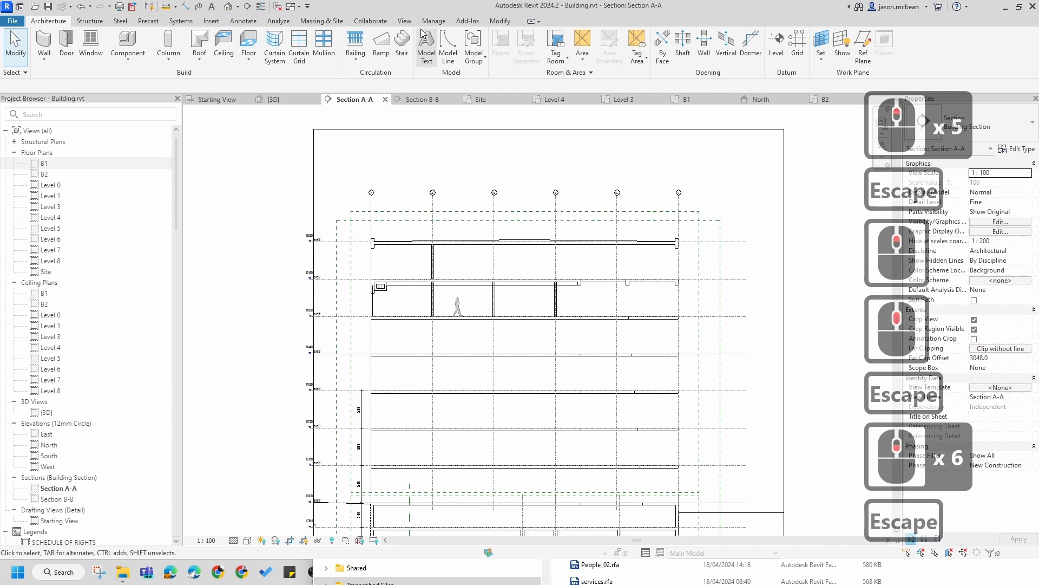
Step: Create a new drafting view at a scale of 1 : 100
left_click(402, 22)
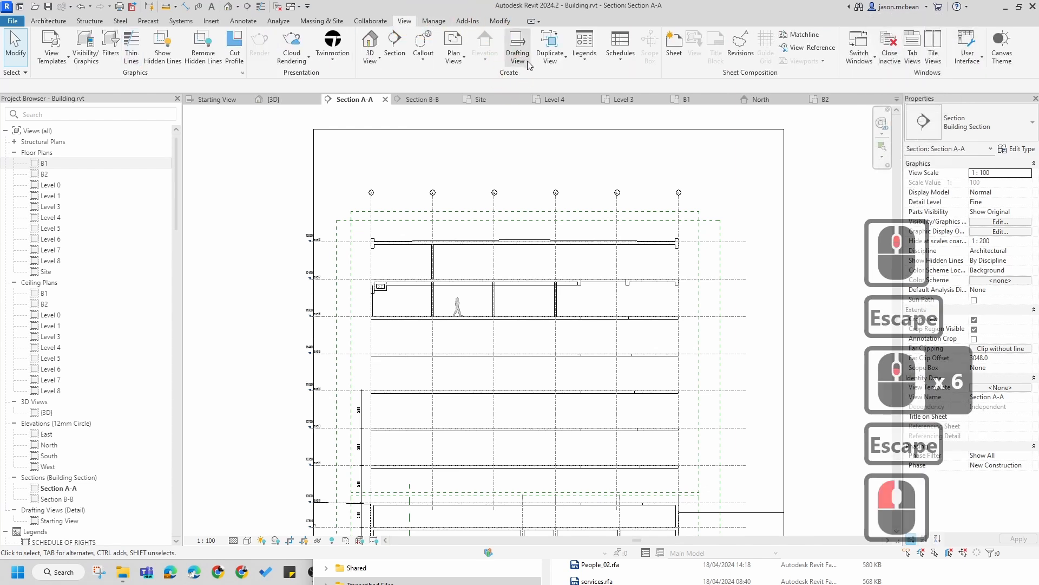
left_click(511, 48)
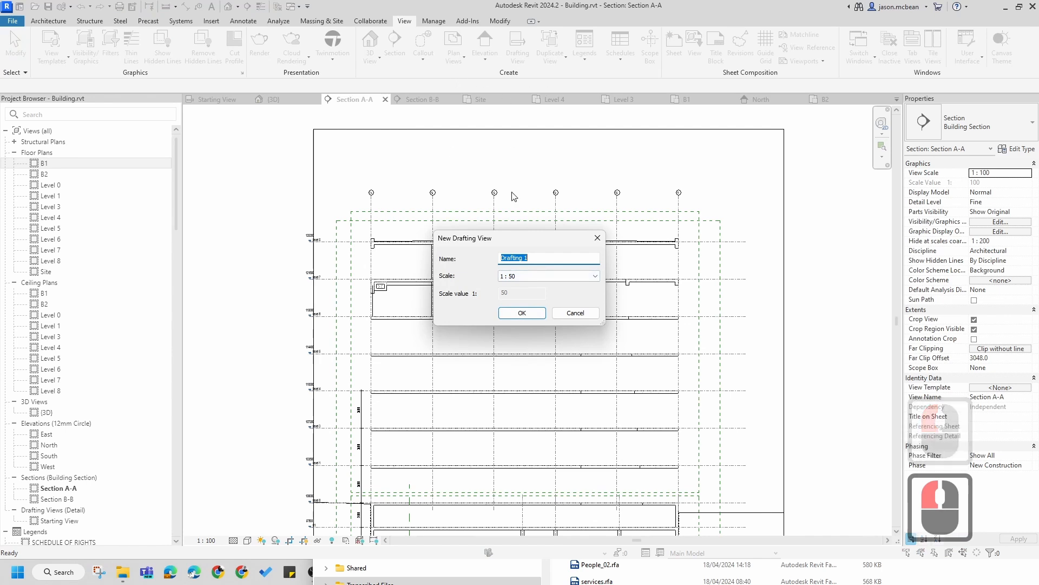
left_click(543, 276)
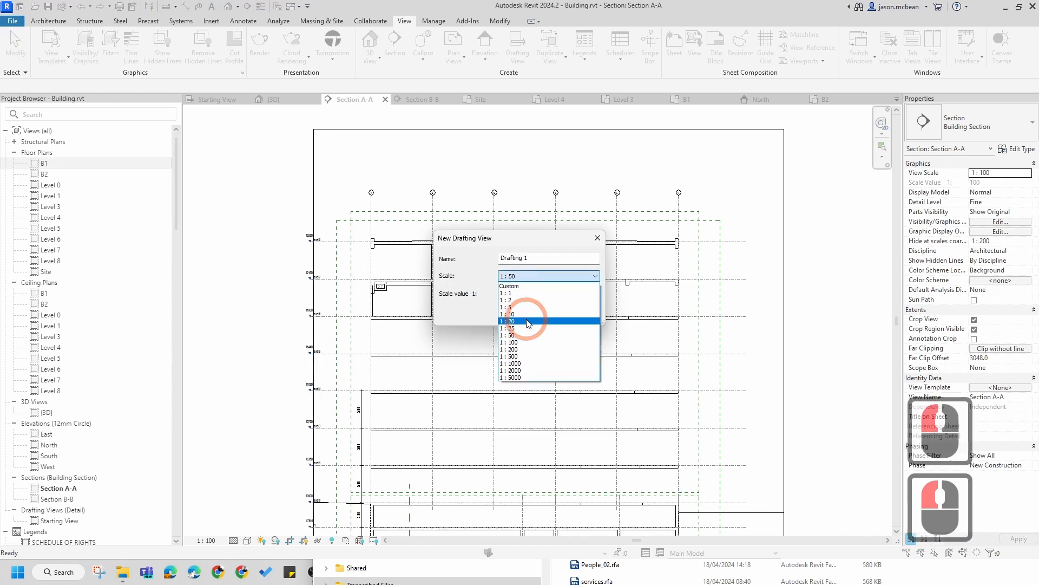
left_click(531, 343)
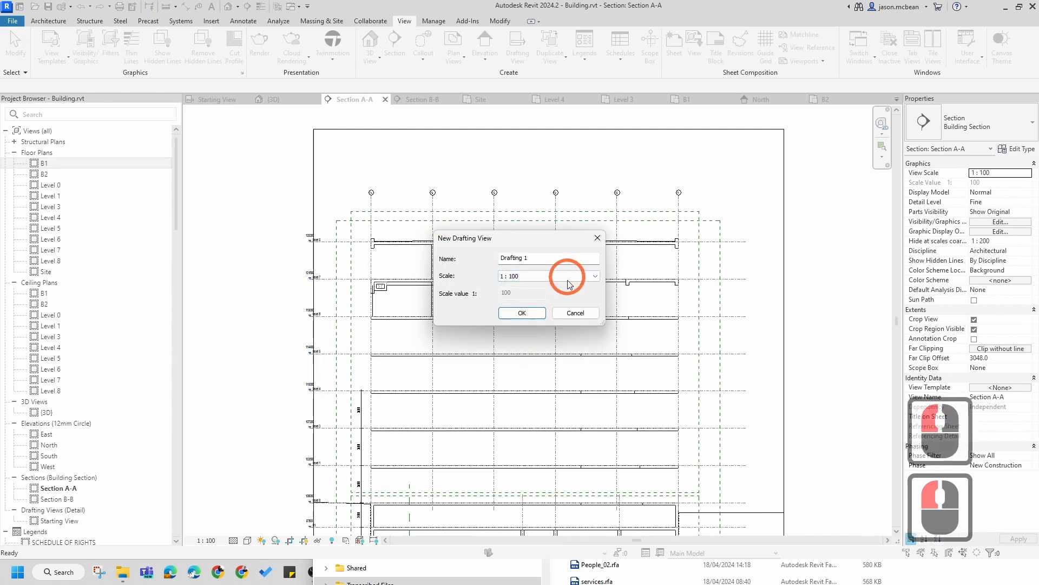
left_click(528, 314)
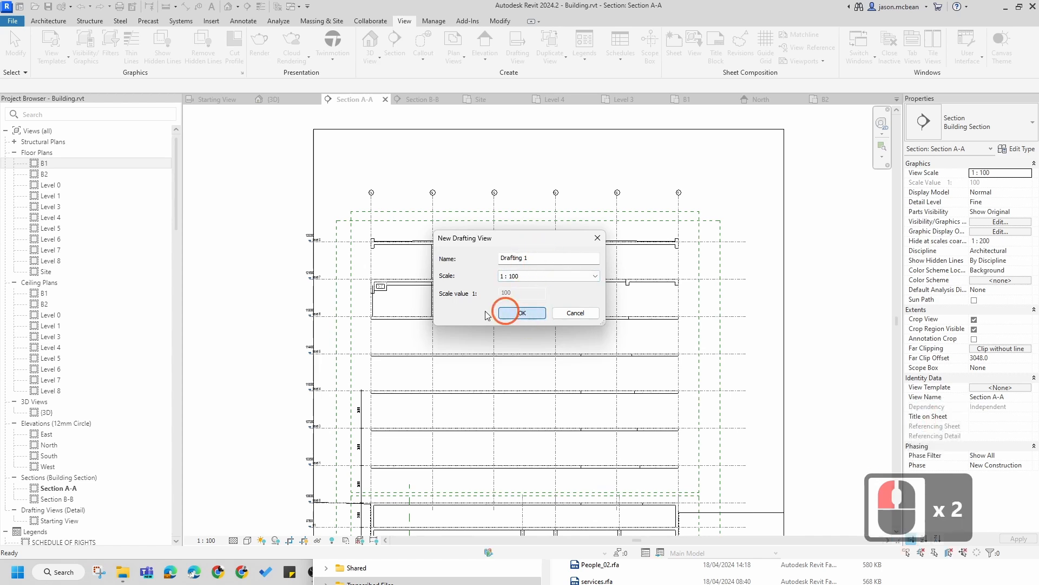
Step: Open the new Drafting 1 view
double_click(58, 519)
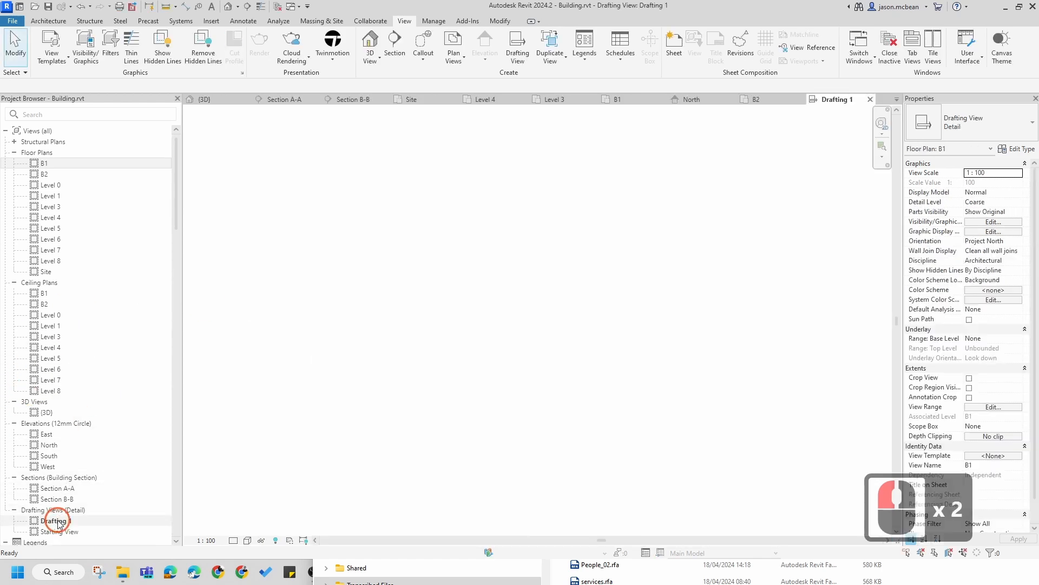
scroll(322, 302, "down", 6)
middle_click_drag(541, 337, 493, 319)
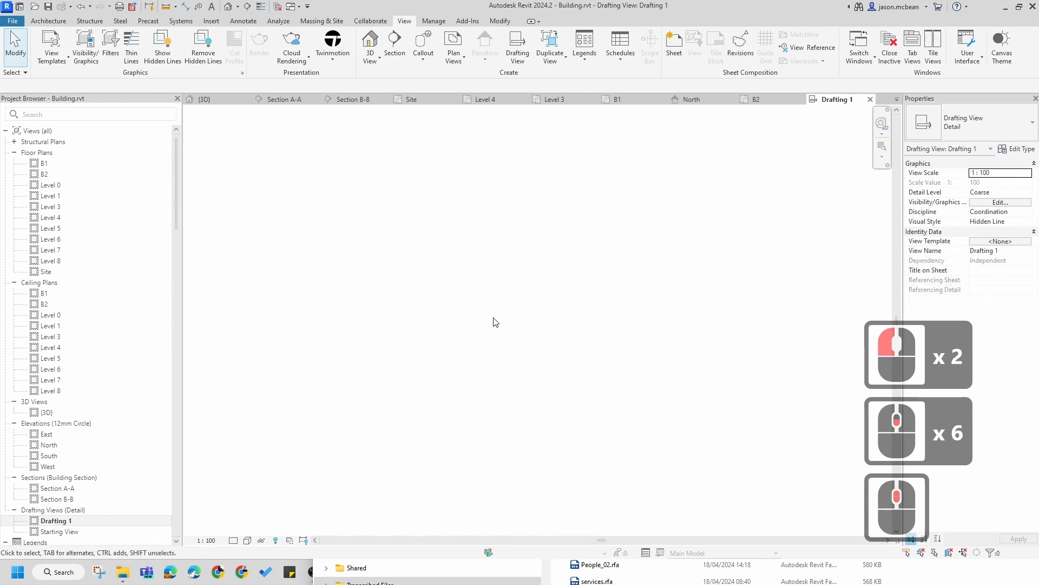
left_click(754, 394)
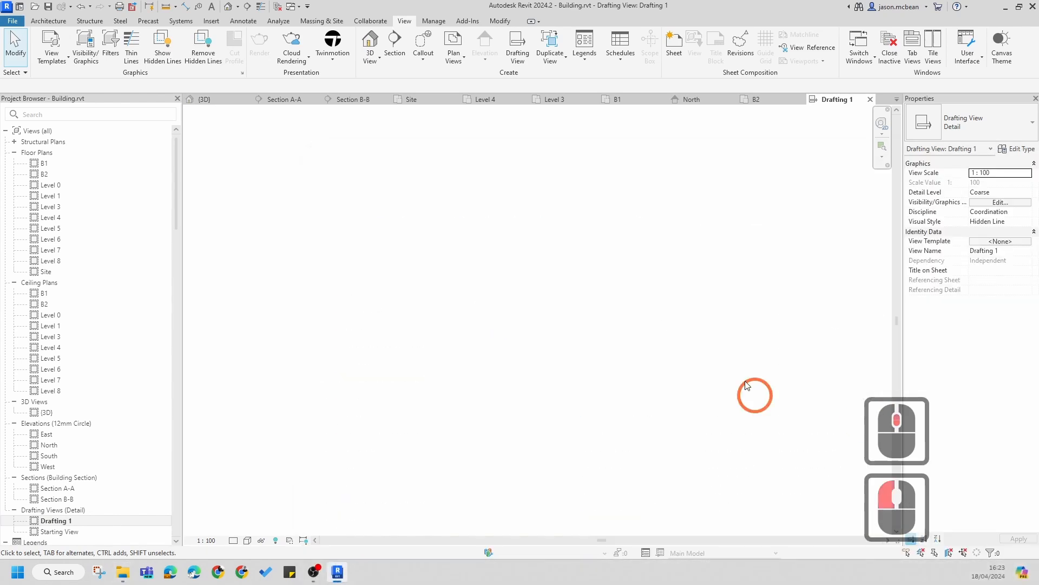
Step: Open the Famalies folder from the desktop and place it beside the restored Revit window
left_click(125, 575)
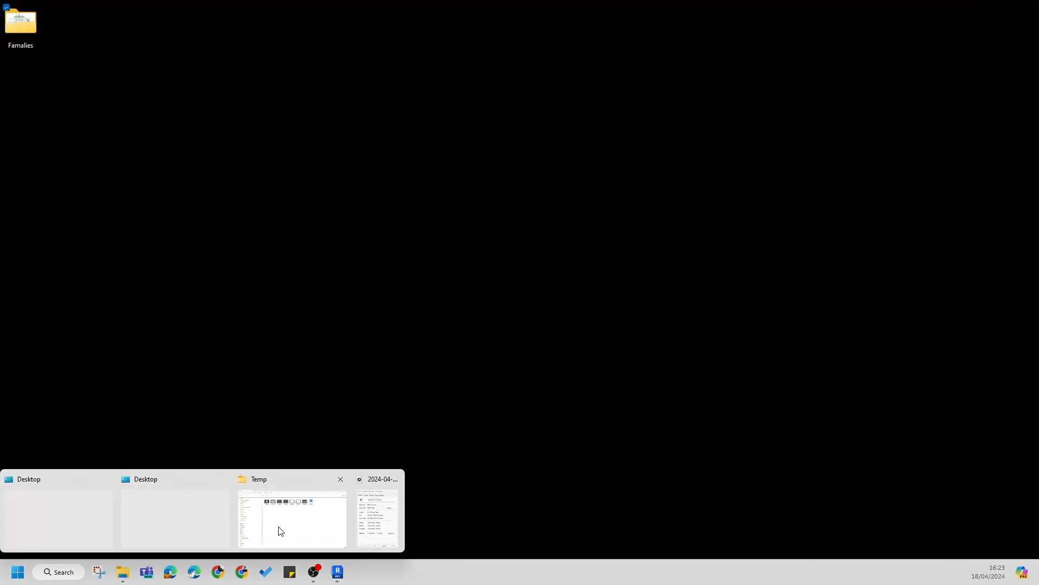
left_click(377, 268)
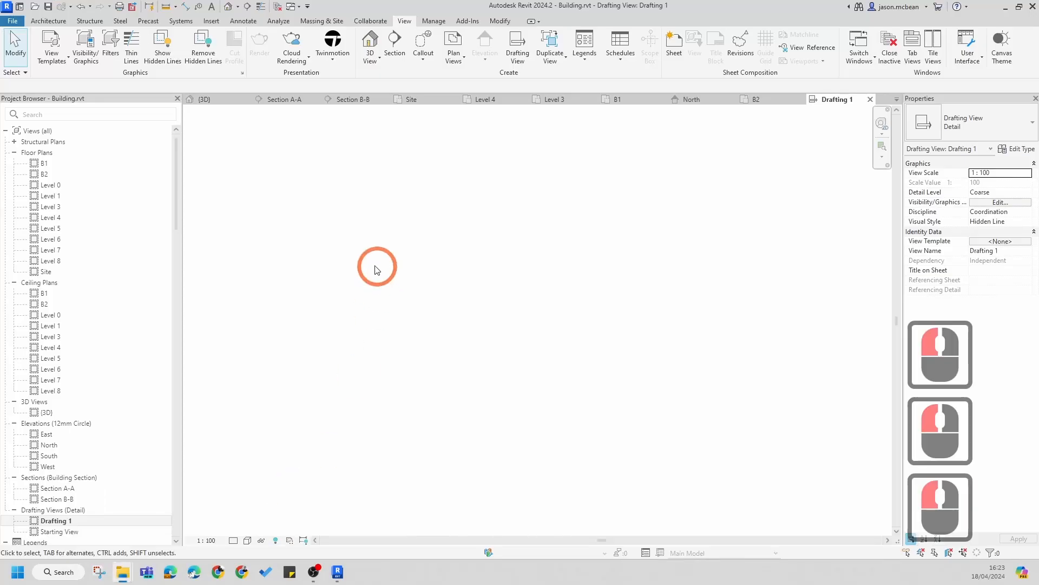
left_click(1005, 6)
left_click(594, 309)
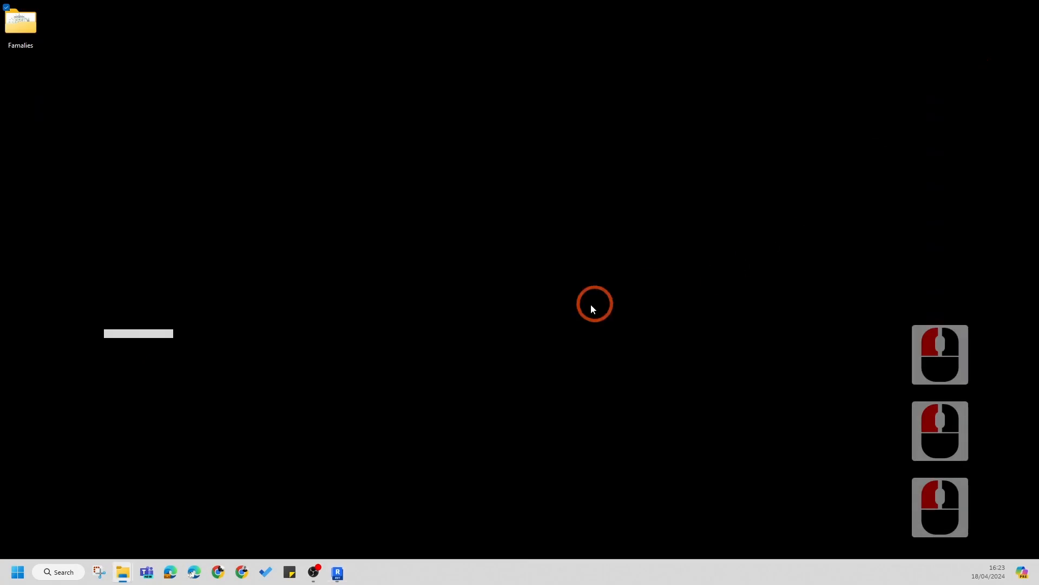
double_click(19, 35)
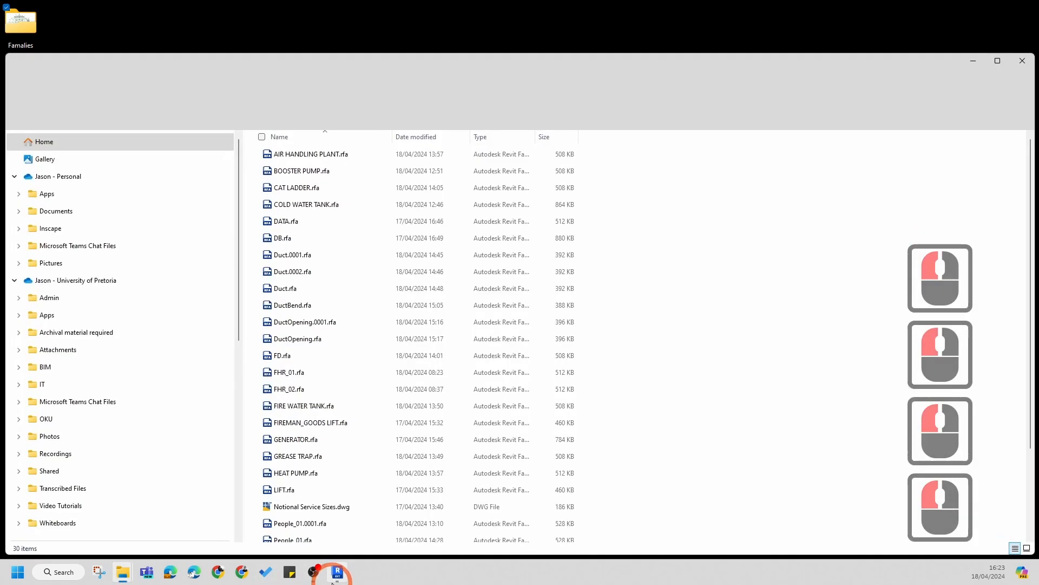
left_click(337, 572)
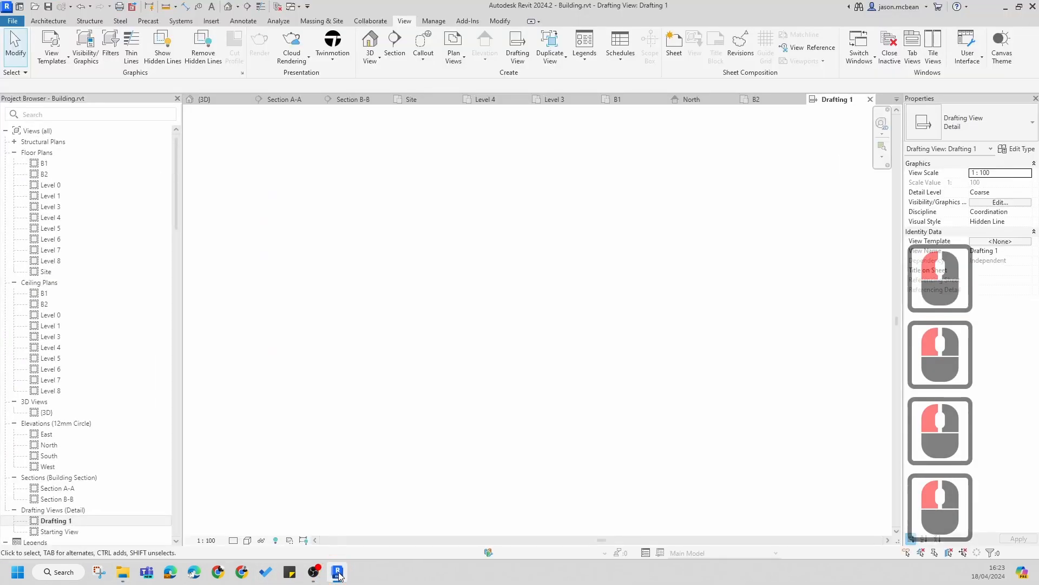
scroll(535, 312, "down", 7)
scroll(519, 341, "up", 6)
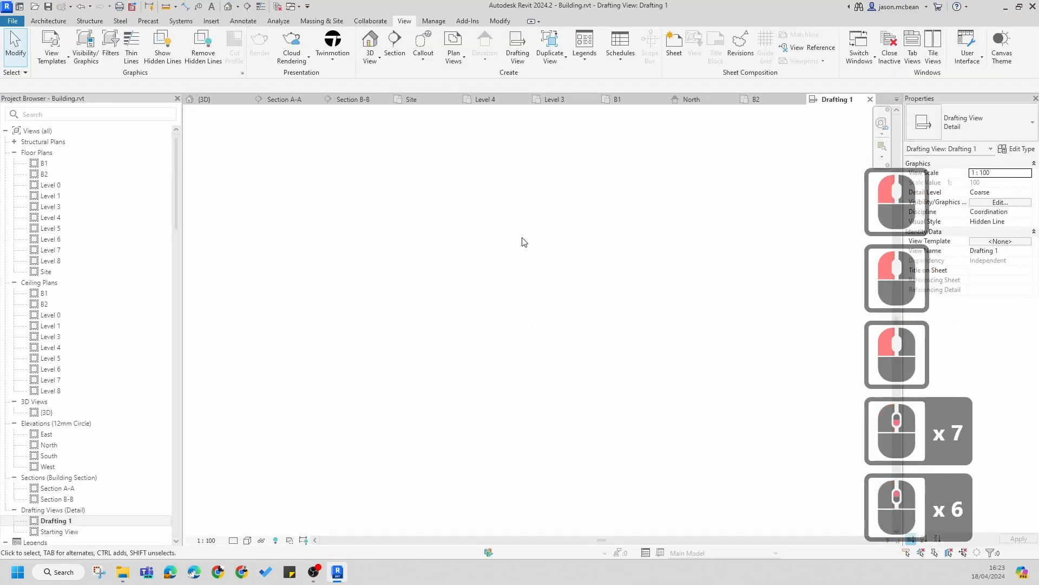
left_click_drag(709, 12, 670, 316)
Step: Select all the family files in the Famalies folder except Notional Service Sizes.dwg
left_click(332, 169)
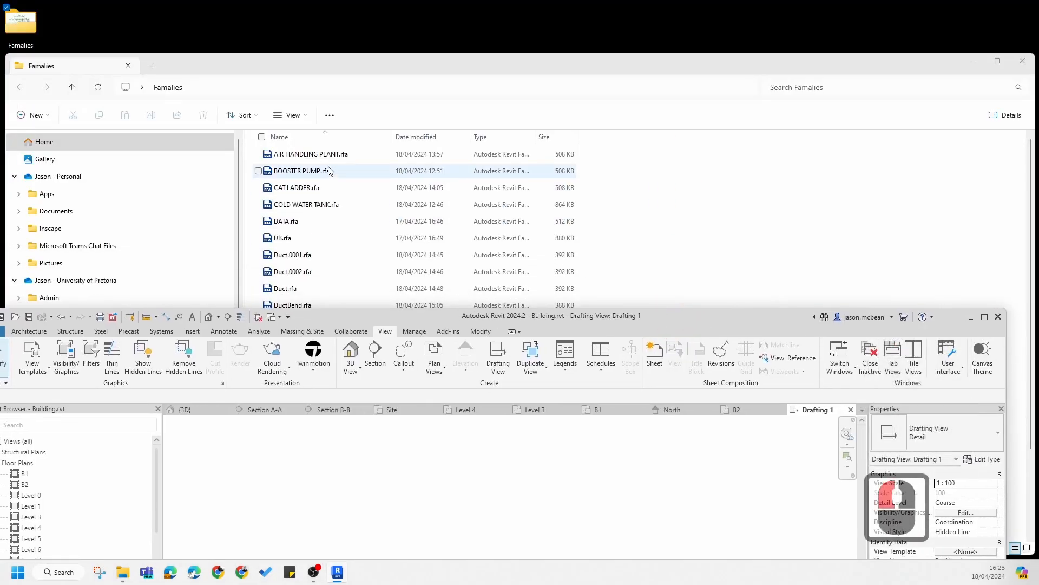
left_click(414, 152)
scroll(463, 174, "down", 8)
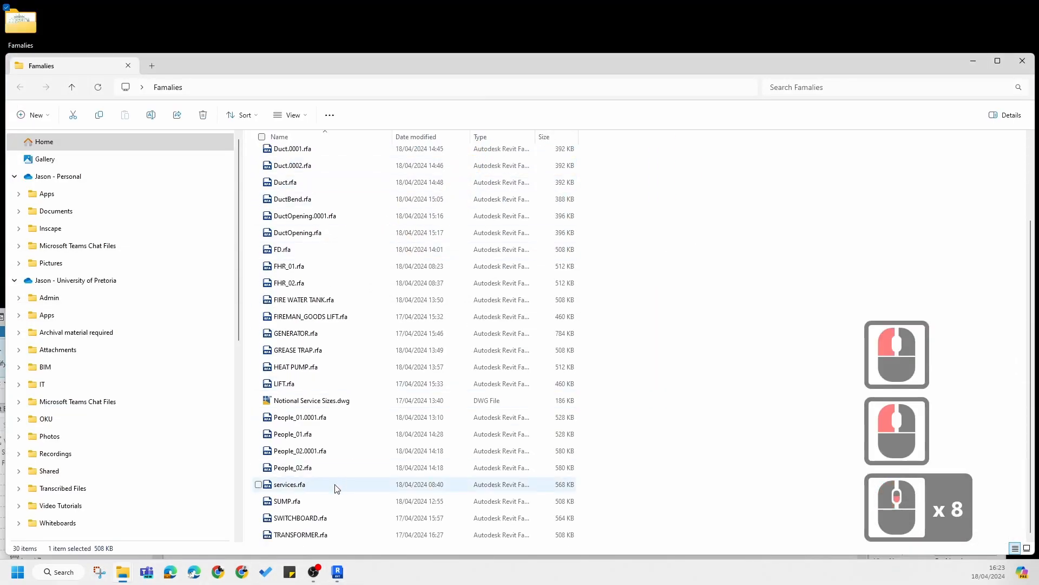
left_click(320, 534)
scroll(336, 336, "up", 16)
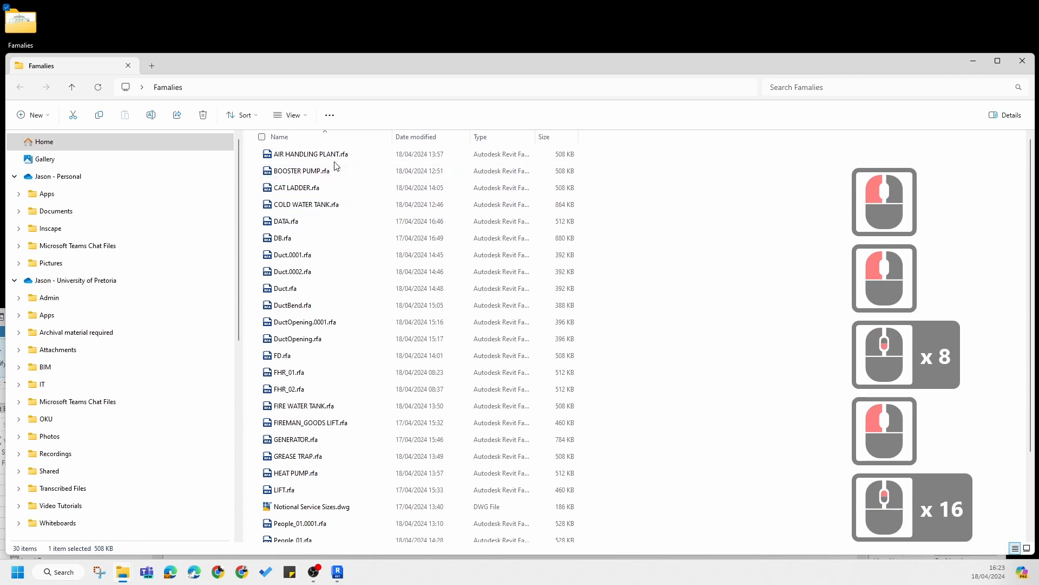
left_click(334, 156, "shift")
left_click(345, 155)
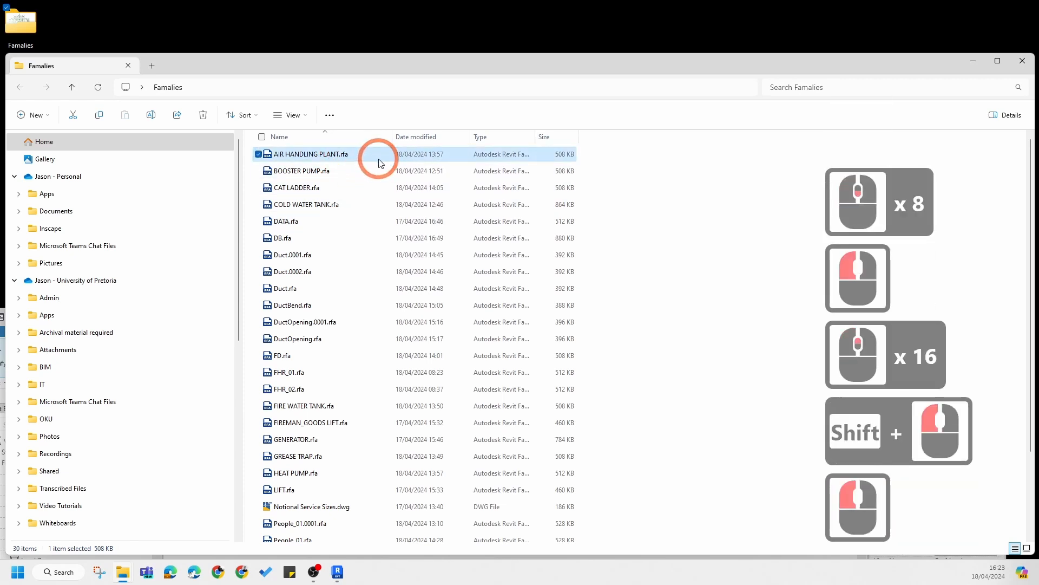
key("ctrl+s")
key("ctrl+a")
scroll(409, 324, "down", 6)
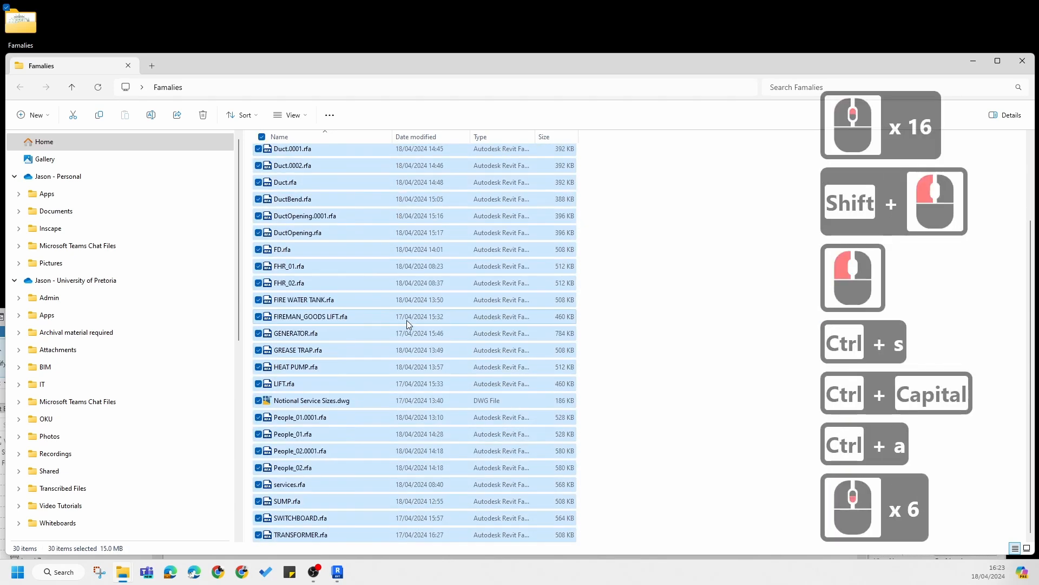
left_click(303, 400, "shift")
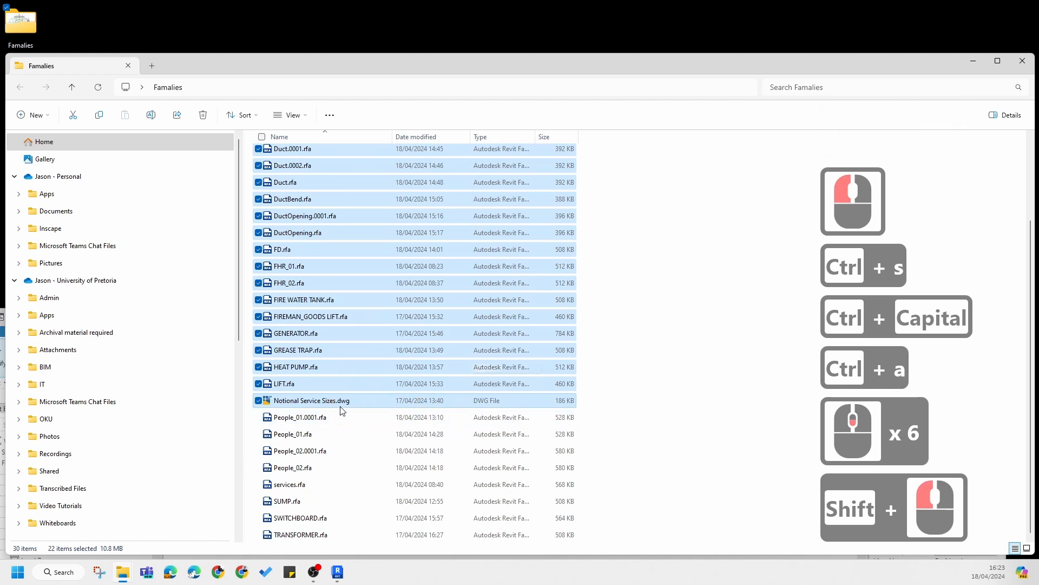
key("ctrl+a")
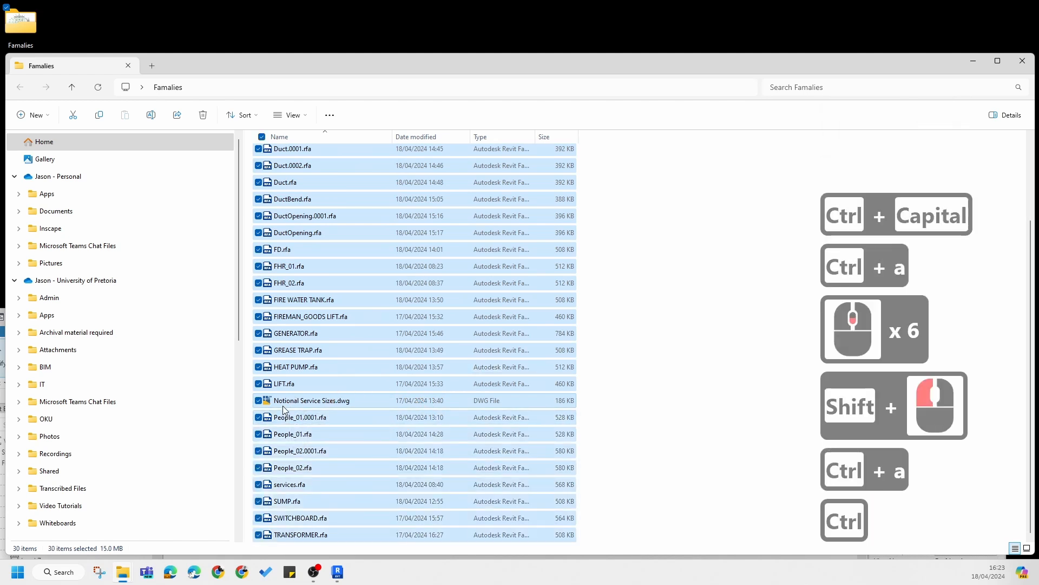
left_click(431, 400, "ctrl")
scroll(663, 281, "up", 7)
scroll(637, 278, "down", 8)
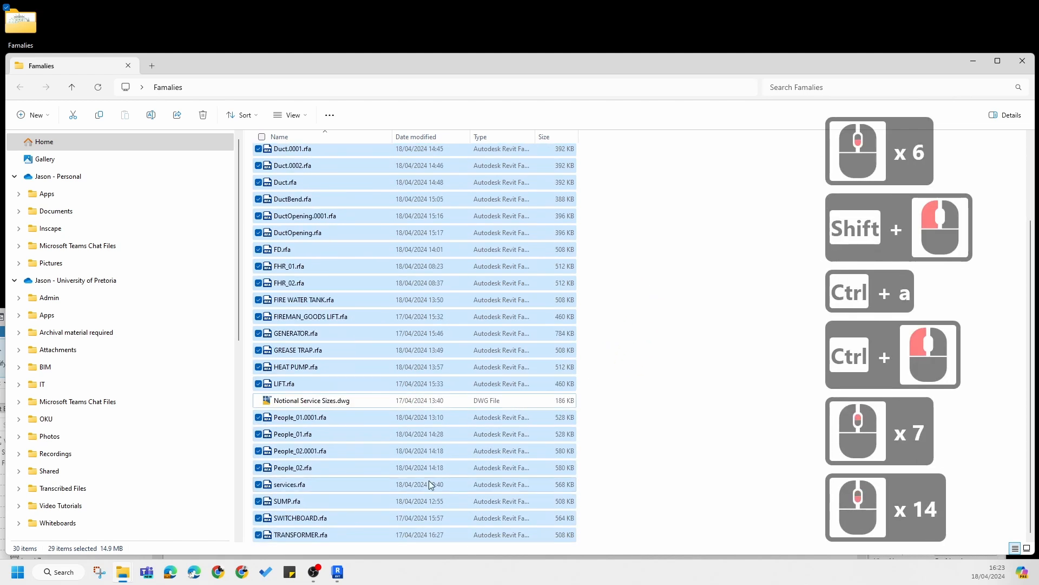
Step: Try to bring the selected family files into the drafting view, then maximise the Revit window again
left_click_drag(937, 62, 1038, 110)
left_click(583, 443)
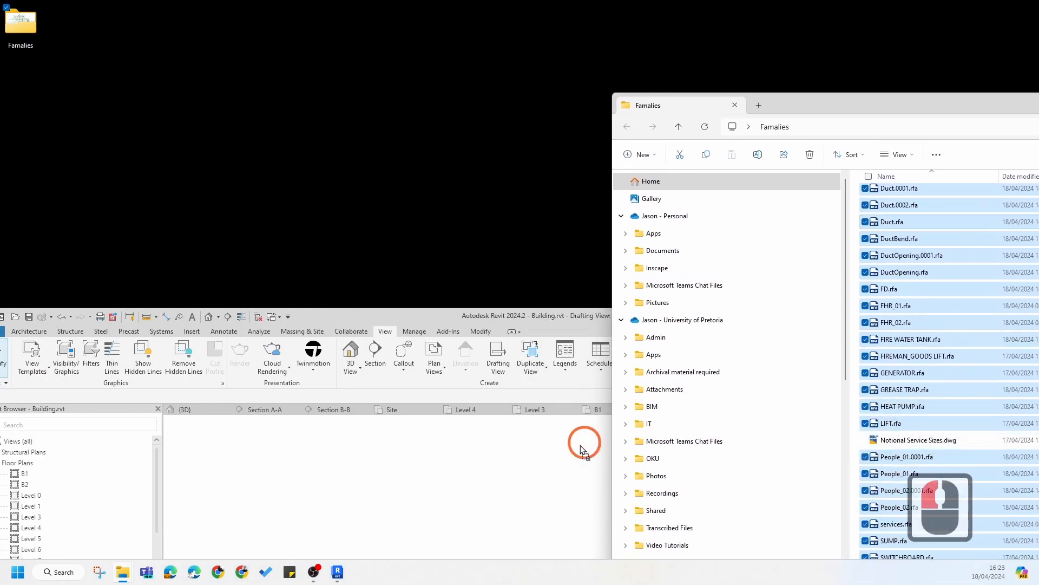
left_click(545, 456)
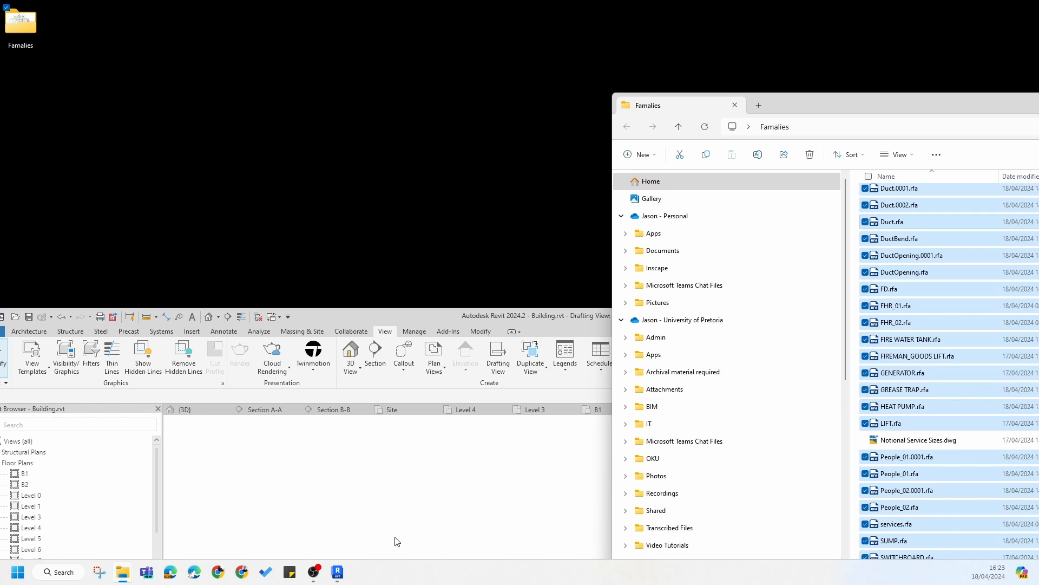
left_click(444, 323)
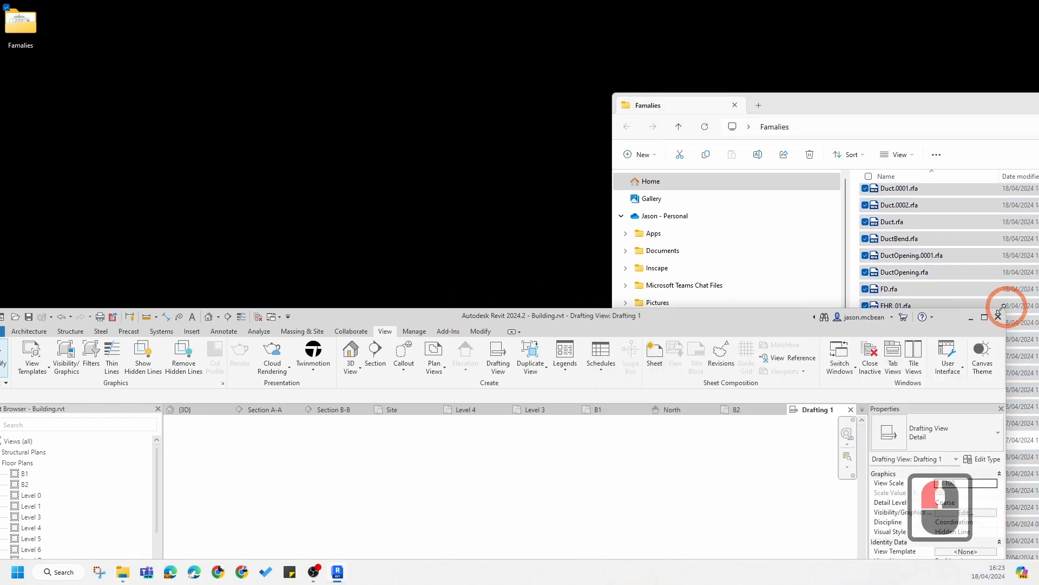
left_click(984, 317)
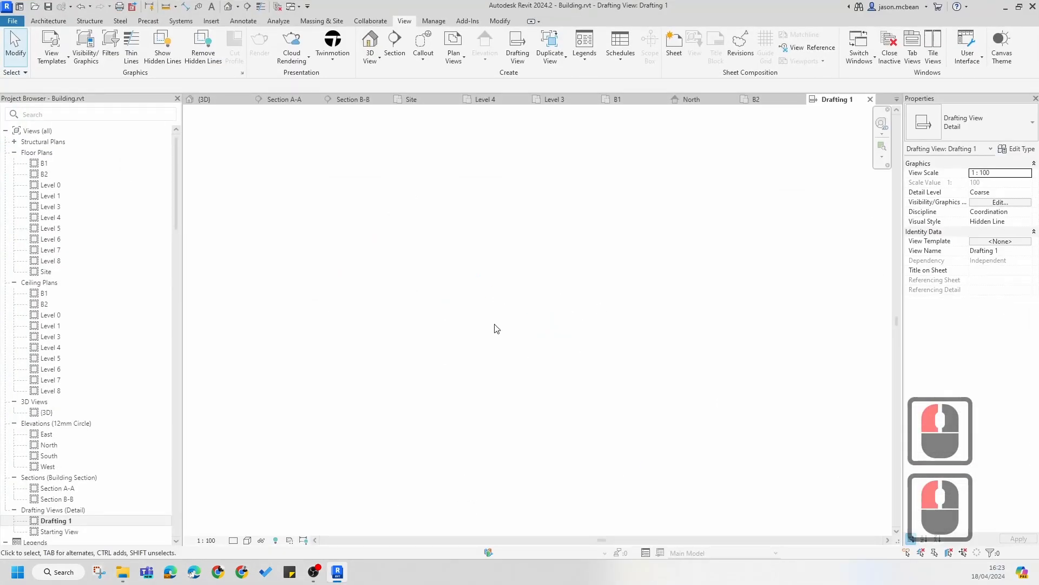
left_click(414, 257)
left_click(211, 23)
left_click(451, 288)
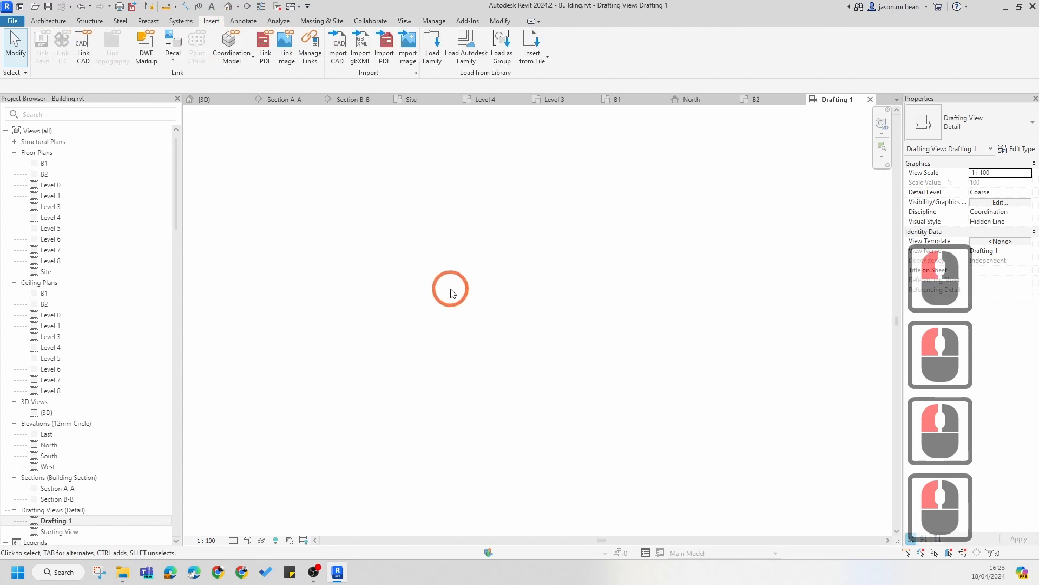
left_click(342, 228)
left_click(47, 21)
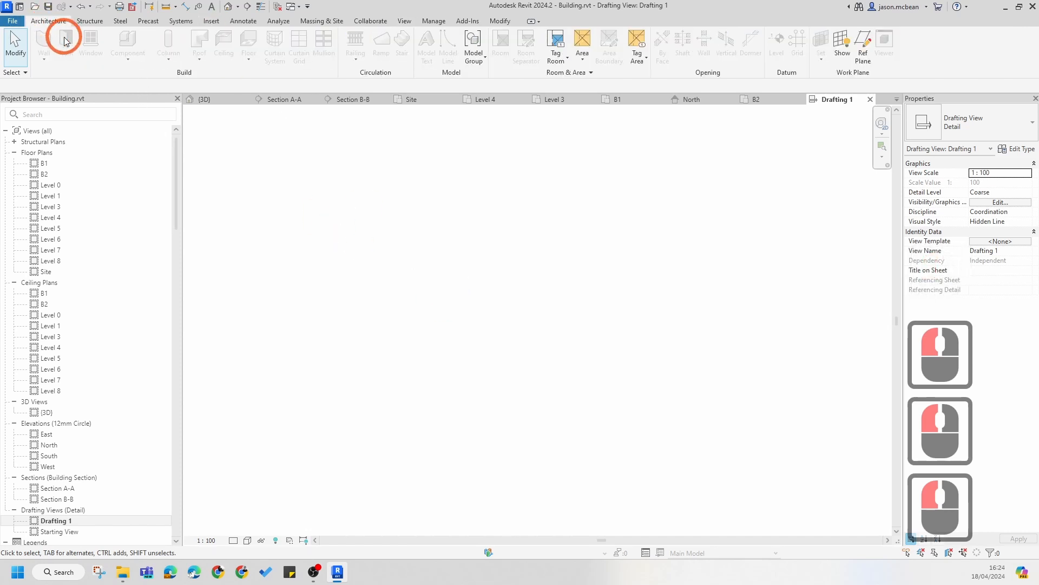
Step: Place an AIR HANDLING PLANT 2mm Label detail component in the drafting view
left_click(242, 21)
left_click(348, 39)
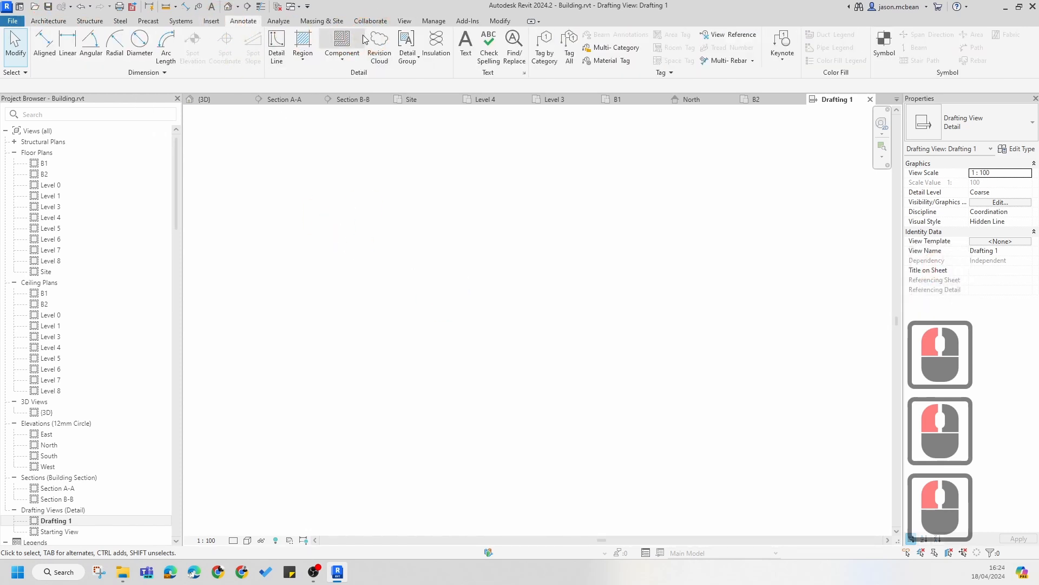
left_click(352, 40)
left_click(998, 118)
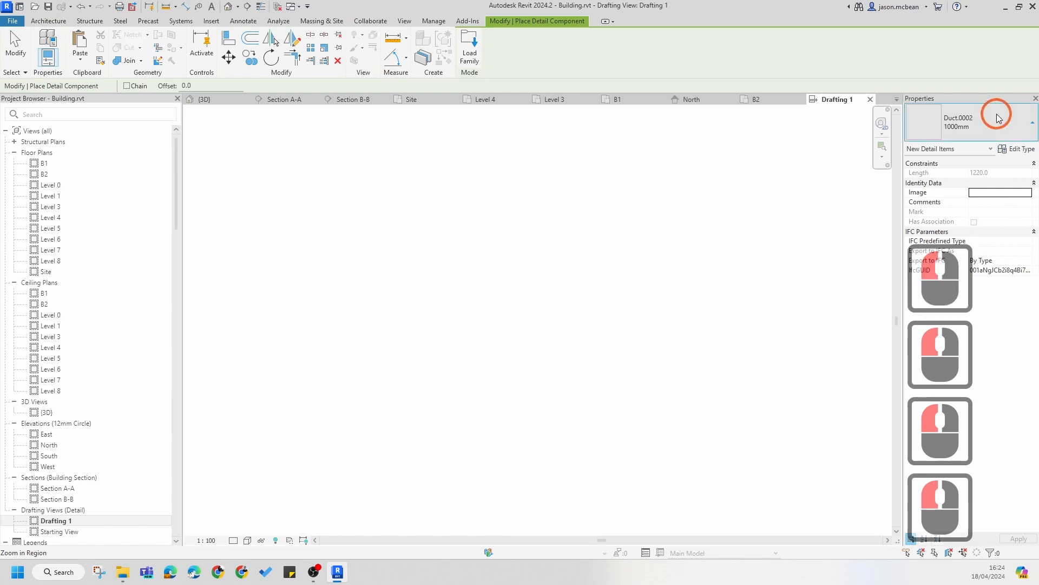
scroll(986, 202, "down", 14)
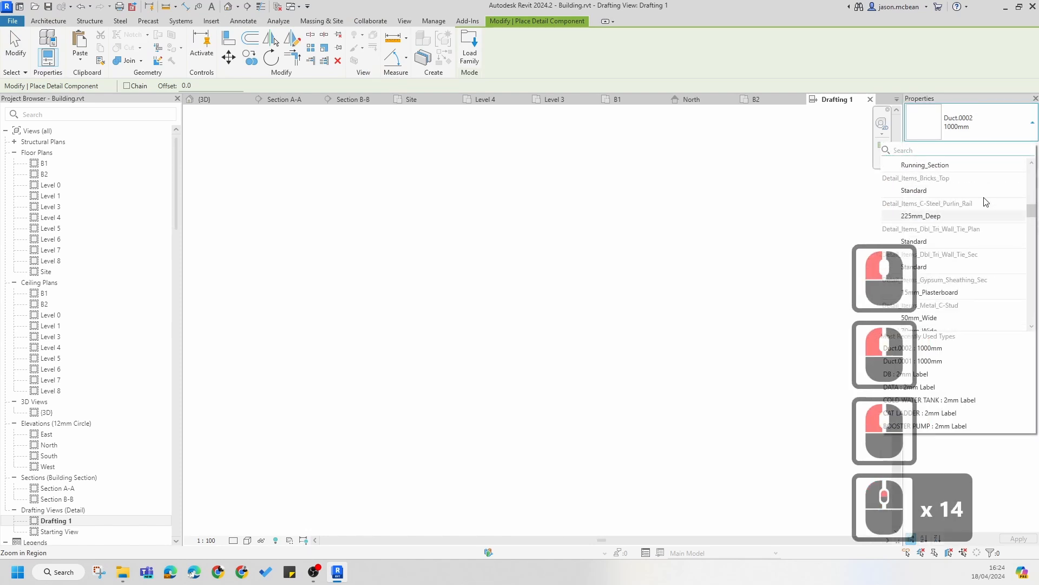
scroll(986, 202, "up", 20)
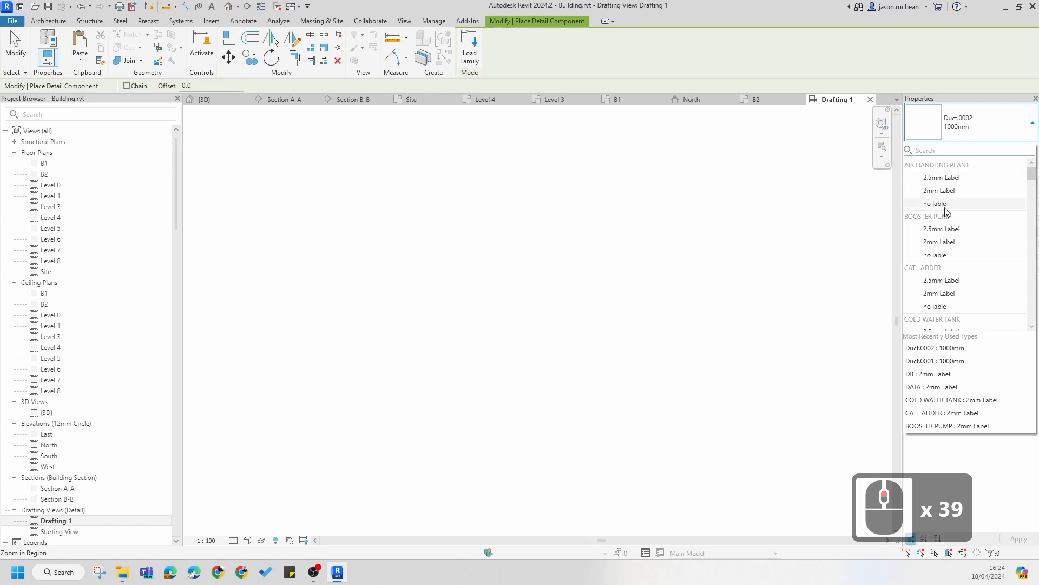
left_click(946, 196)
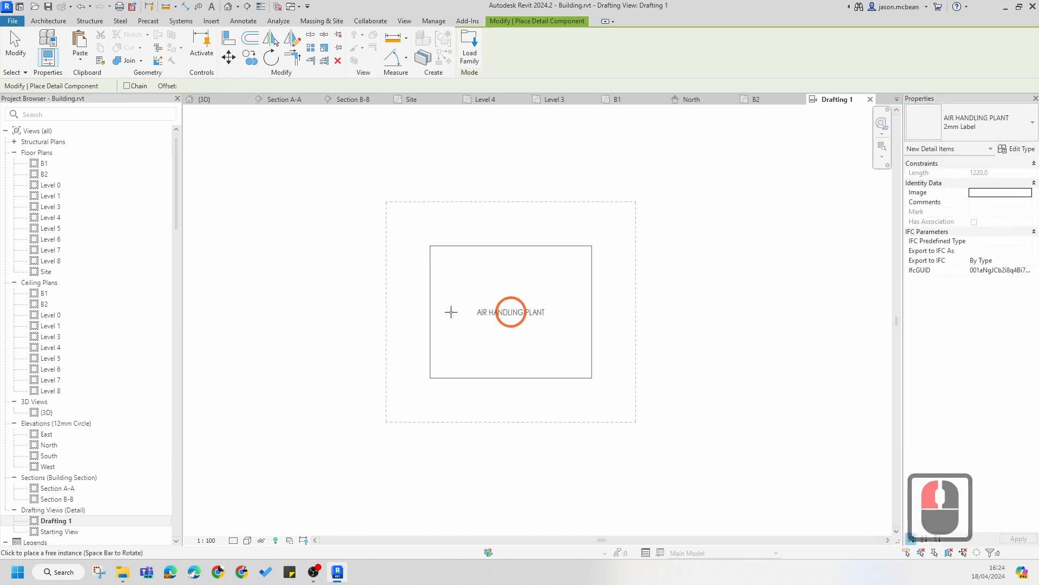
left_click(427, 318)
scroll(606, 292, "down", 6)
key("Escape")
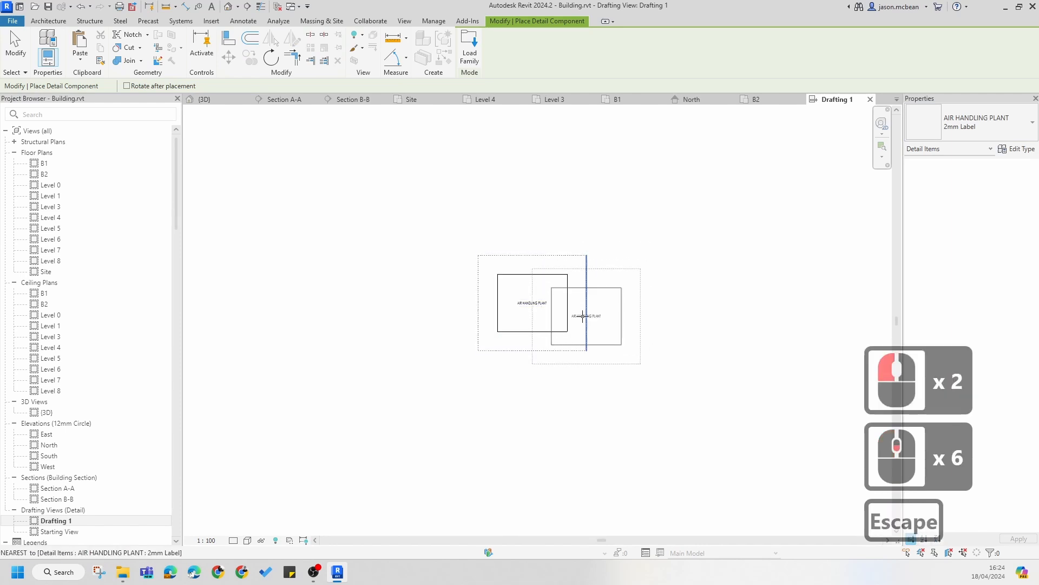
key("Escape")
scroll(609, 314, "up", 6)
key("Escape")
scroll(593, 317, "down", 8)
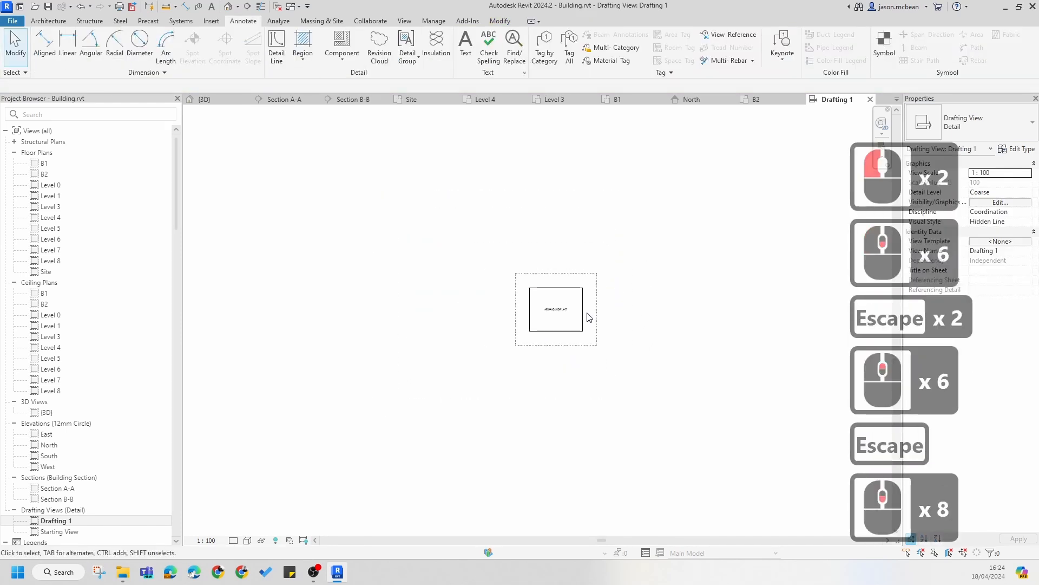
Step: Search the Windows Start menu for AutoCAD and launch AutoCAD 2024
scroll(571, 276, "up", 7)
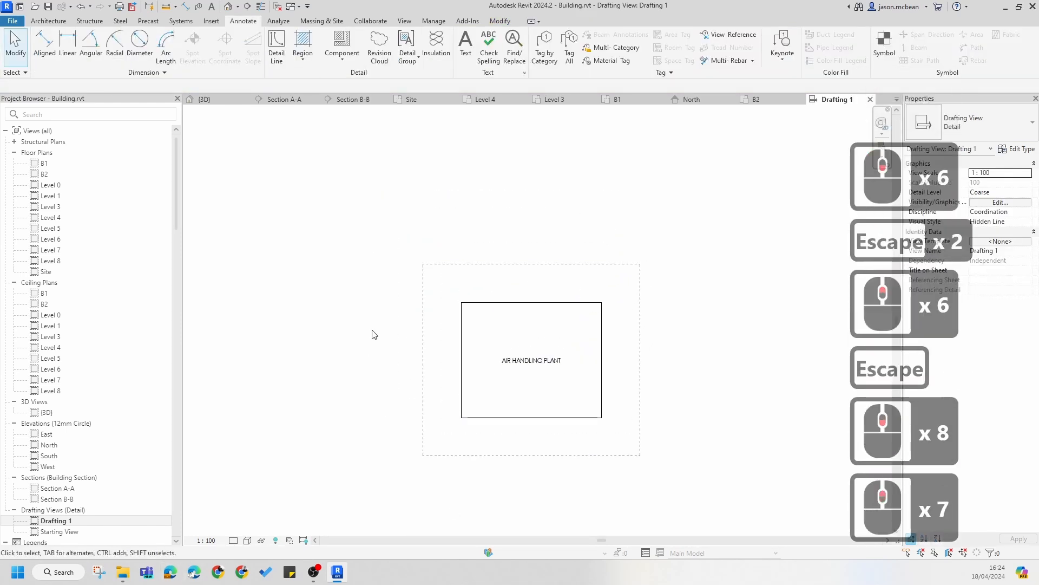
left_click(64, 573)
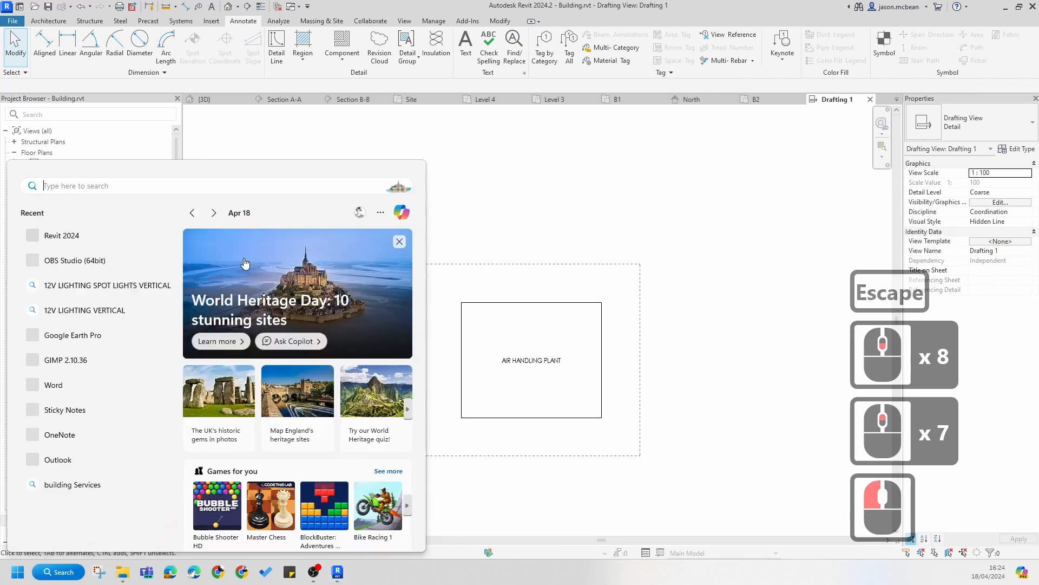
left_click(49, 572)
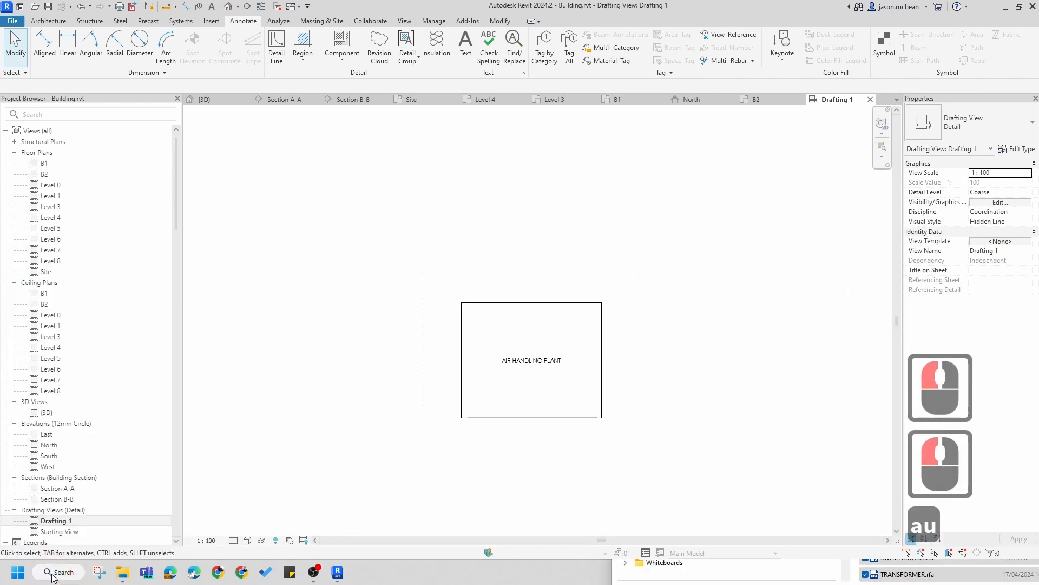
left_click(53, 574)
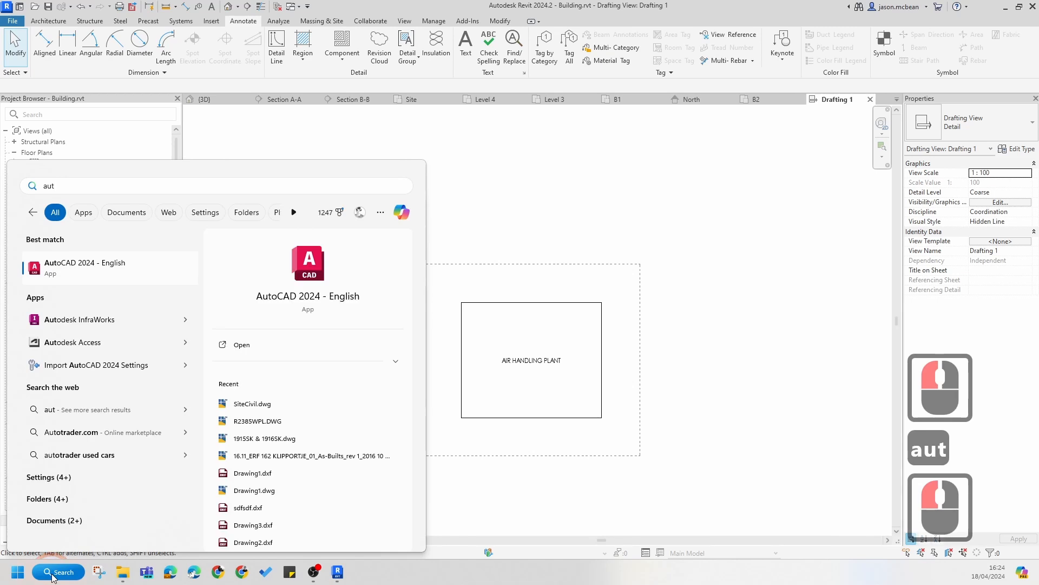
type("auto")
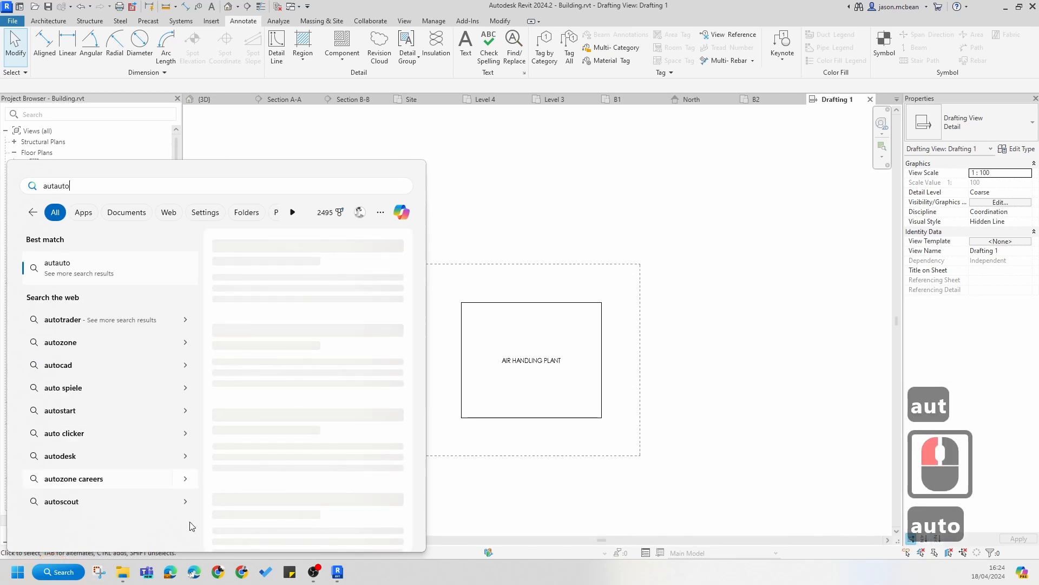
key("BackSpace")
key("BackSpace")
key("BackSpace")
key("BackSpace")
key("BackSpace")
key("BackSpace")
key("BackSpace")
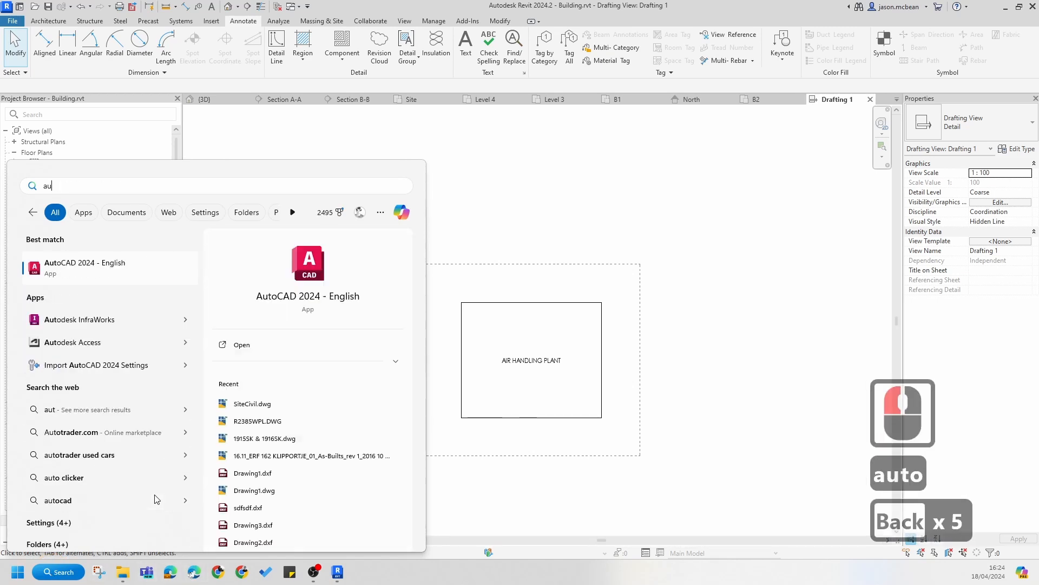
type("au")
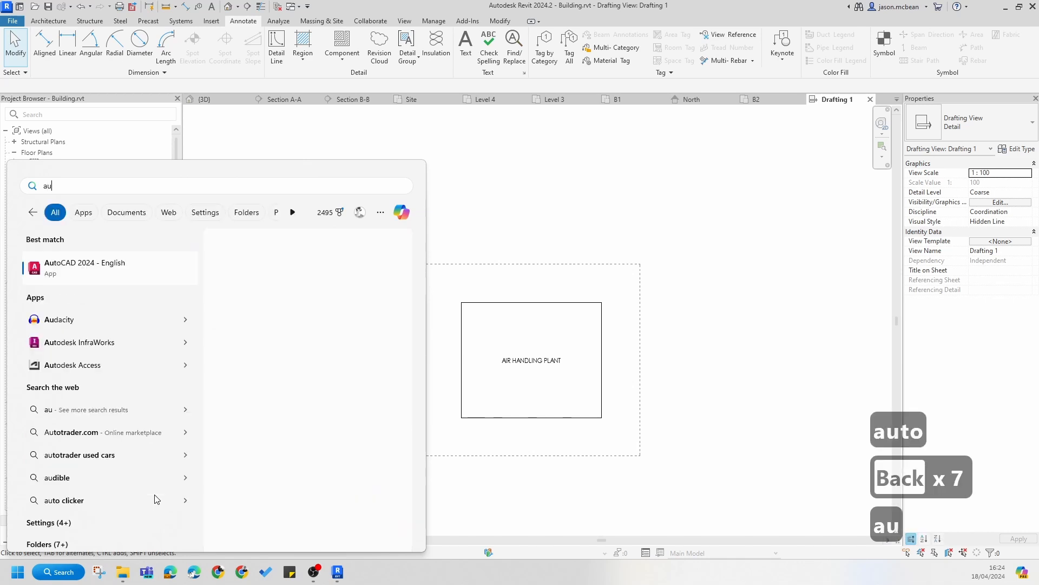
left_click(306, 284)
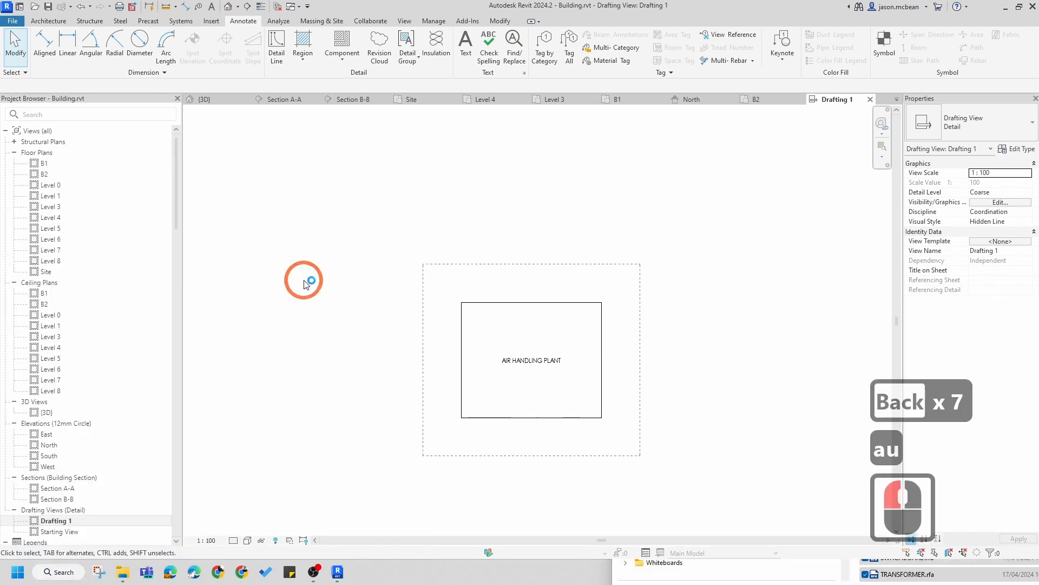
key("Escape")
left_click(729, 331)
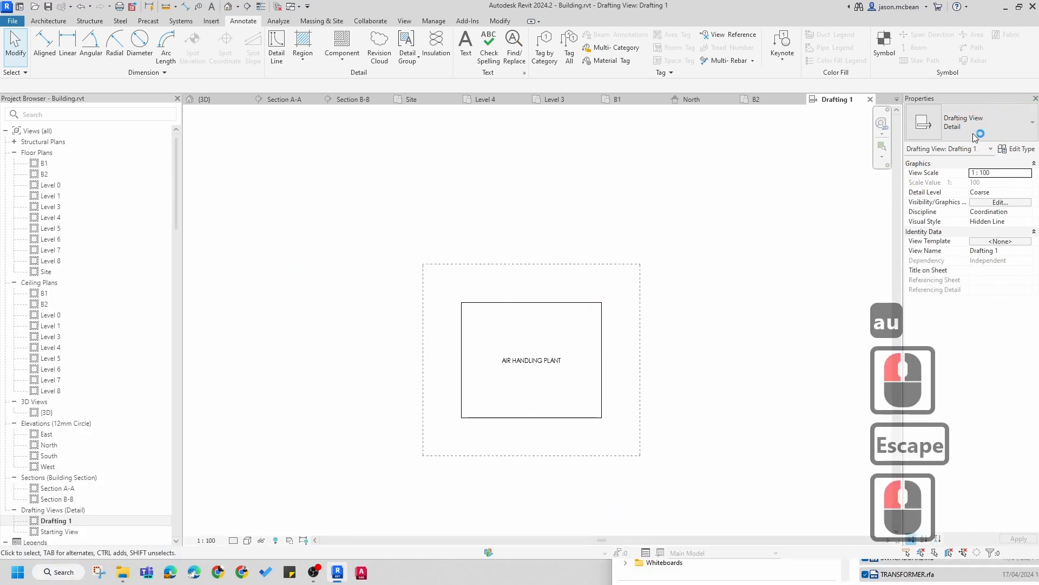
left_click(975, 128)
key("Escape")
key("Escape")
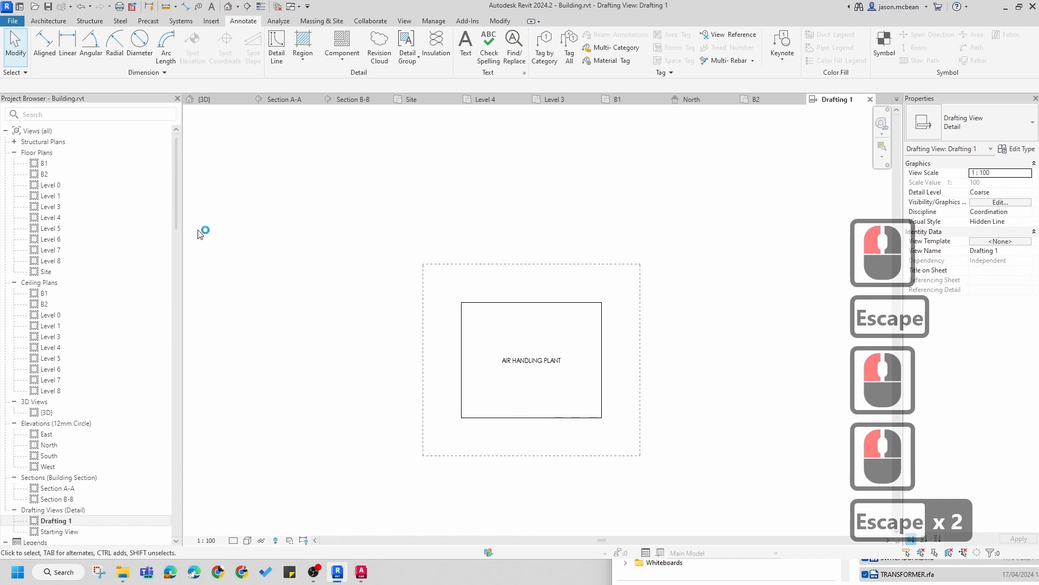
key("Escape")
Step: Place a CAT LADDER 2.5mm Label detail component to the left of the air handling plant
left_click(353, 52)
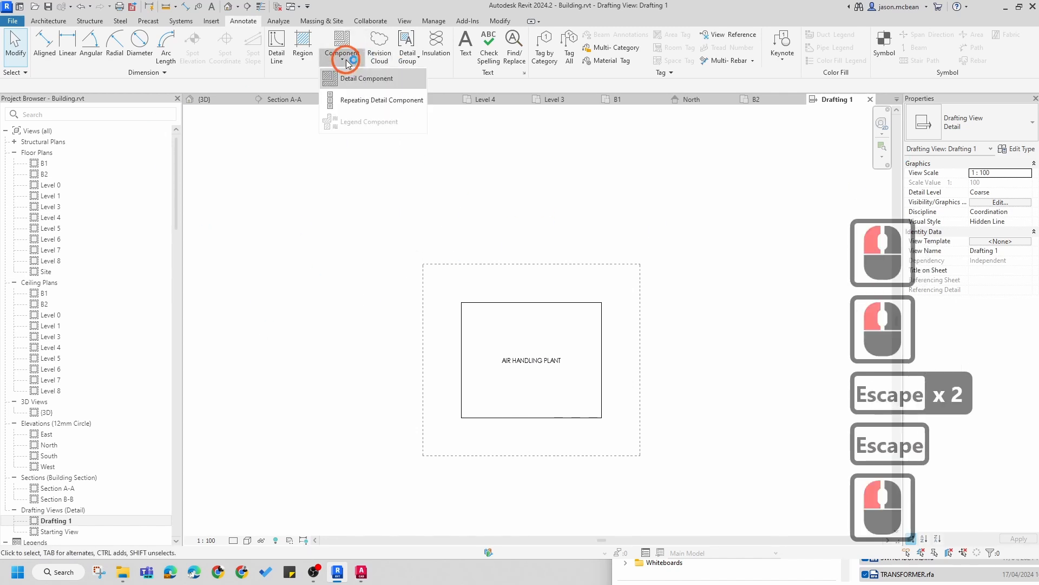
left_click(353, 77)
left_click(997, 120)
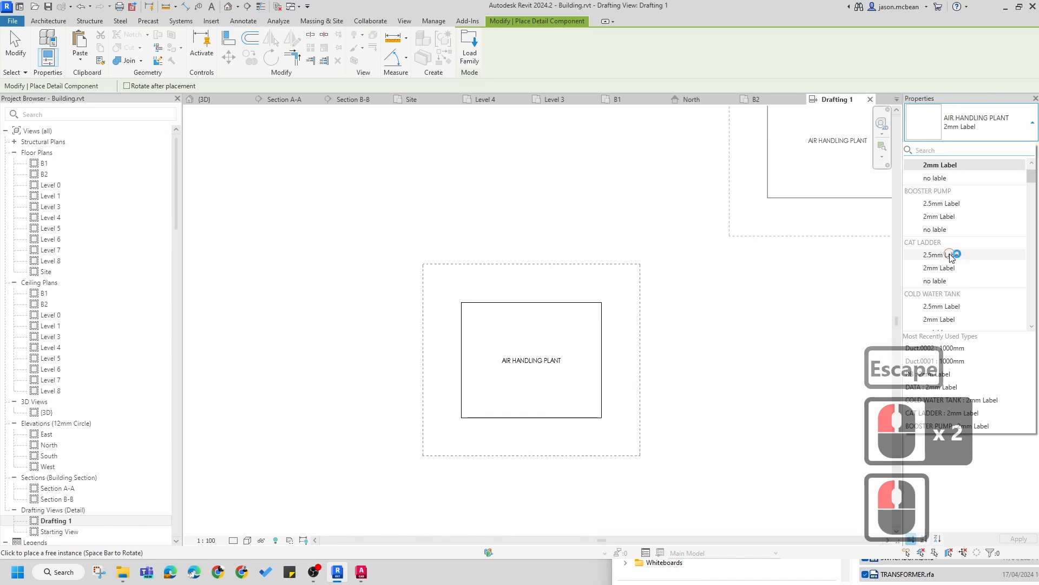
left_click(951, 254)
left_click(361, 338)
scroll(325, 379, "up", 7)
key("Escape")
key("Escape")
key("Escape")
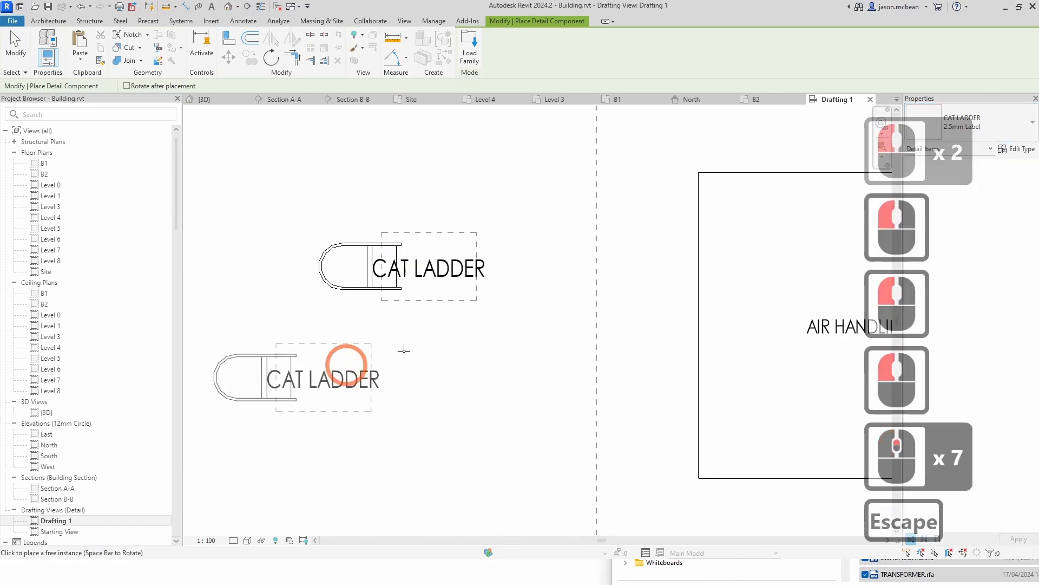
Step: Change the cat ladder component's type to the CAT LADDER no lable type
left_click(530, 238)
scroll(450, 271, "up", 5)
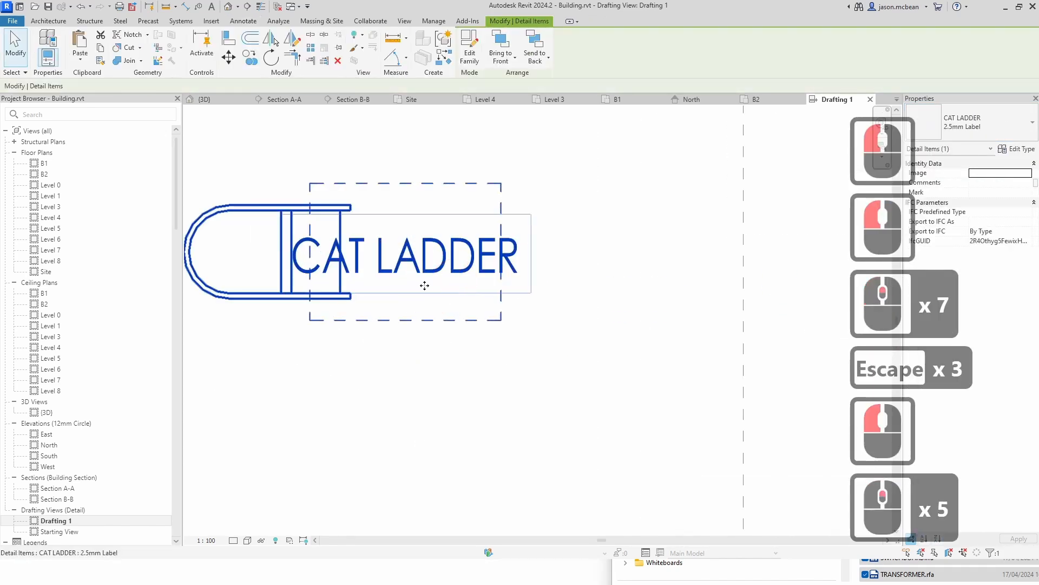
scroll(363, 295, "down", 8)
key("Escape")
scroll(341, 282, "up", 4)
key("Escape")
scroll(341, 282, "up", 2)
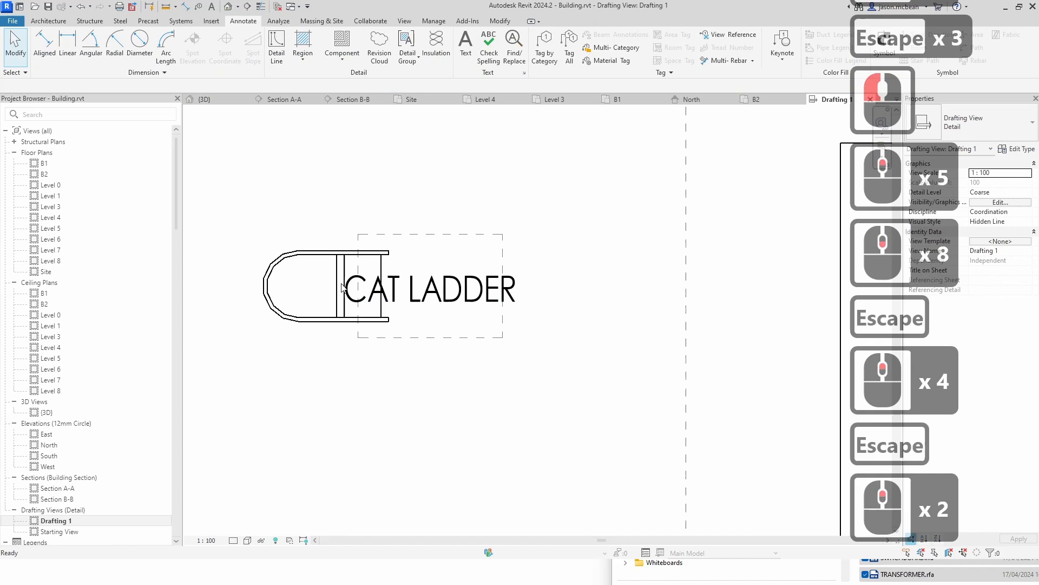
left_click(430, 292)
left_click(1001, 128)
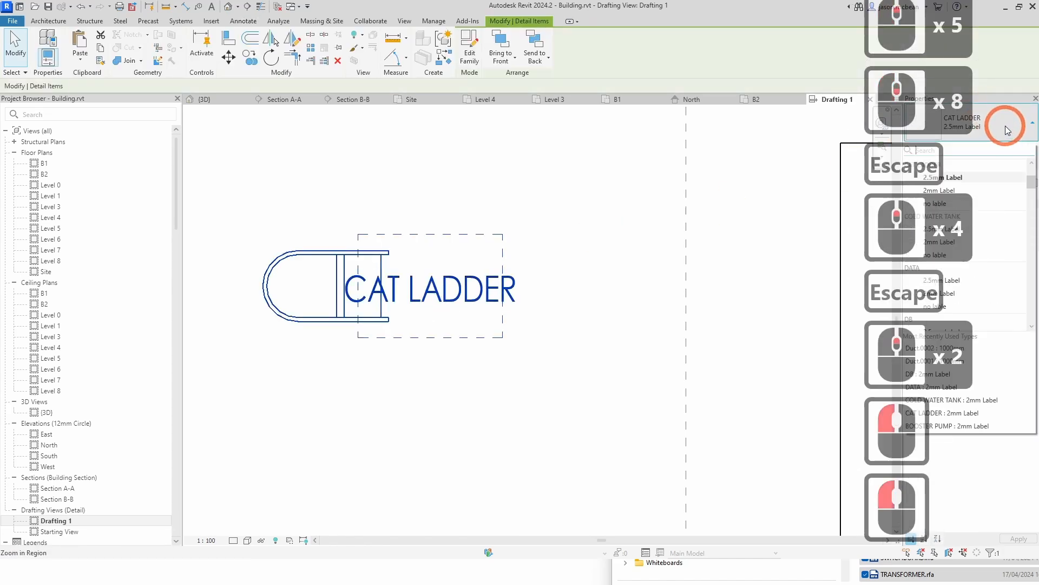
left_click(941, 204)
key("Escape")
scroll(421, 260, "down", 5)
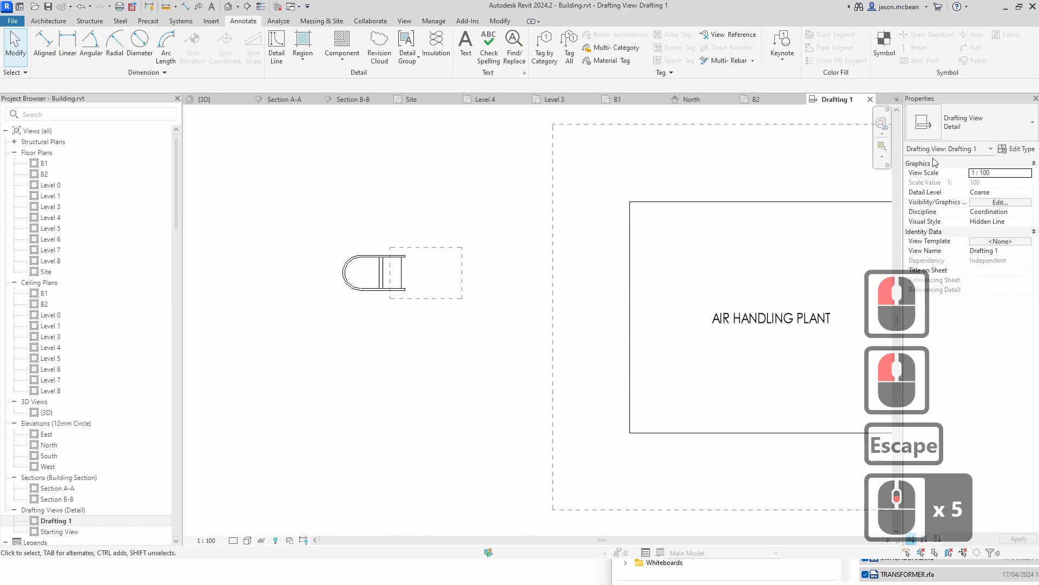
Step: Swap the cat ladder component for the COLD WATER TANK type with the 2.5mm Label
left_click(428, 298)
left_click(996, 126)
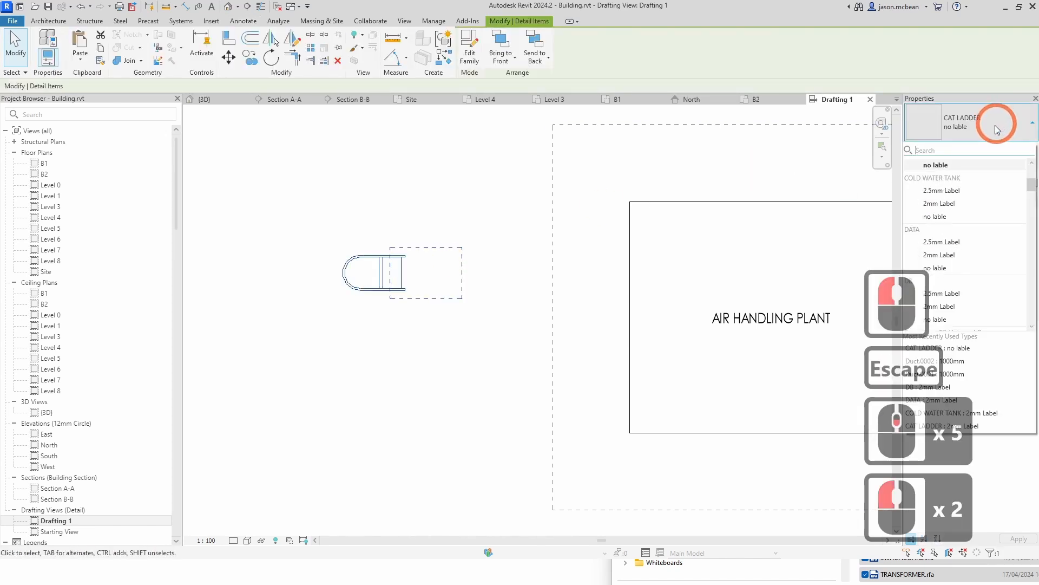
left_click(940, 204)
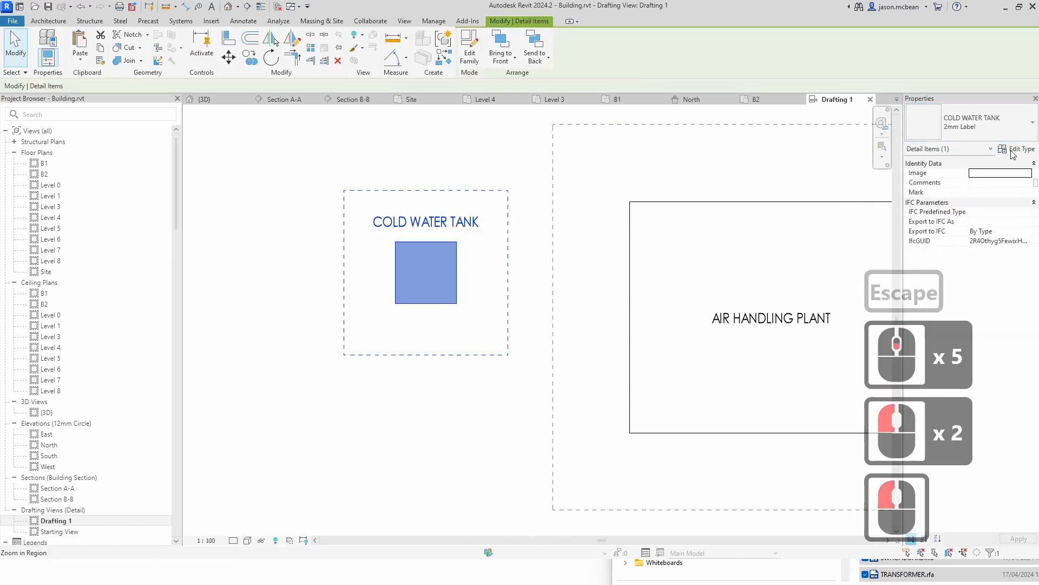
left_click(963, 122)
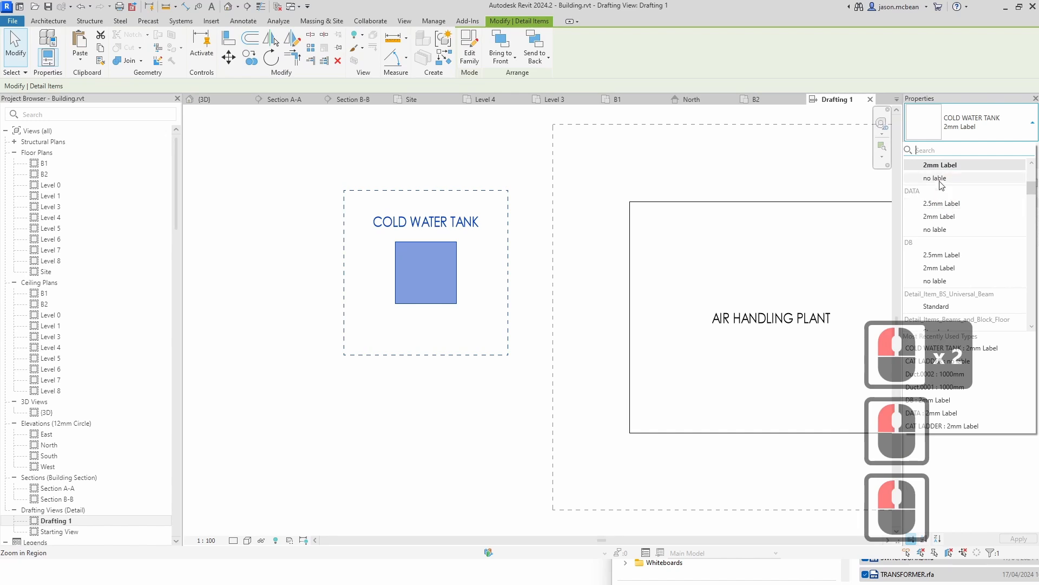
scroll(951, 244, "up", 2)
left_click(948, 229)
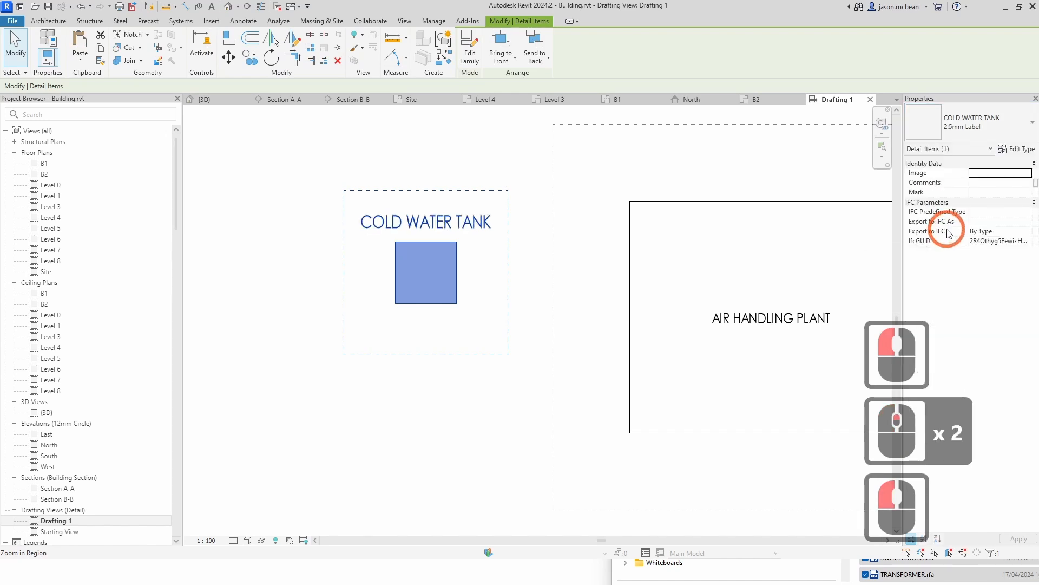
key("Escape")
key("Escape")
scroll(410, 280, "down", 7)
key("Escape")
scroll(410, 280, "down", 2)
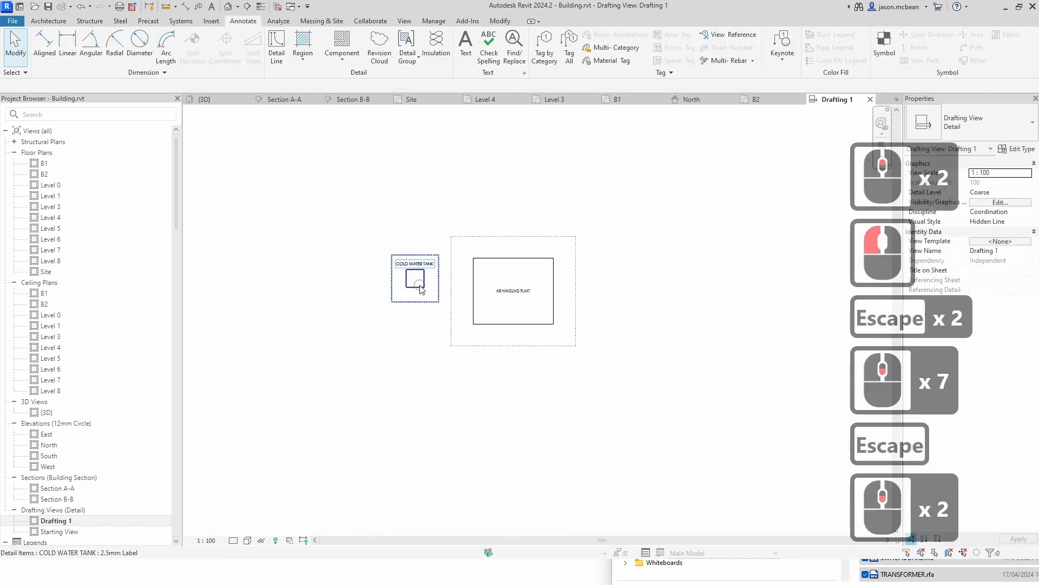
Step: Move the cold water tank component slightly upward beside the air handling plant
mouse_move(414, 278)
left_mouse_down()
mouse_move(418, 256)
mouse_move(431, 260)
mouse_move(416, 258)
left_mouse_up()
key("Escape")
scroll(417, 227, "up", 1)
scroll(419, 228, "up", 4)
scroll(555, 288, "down", 6)
key("Escape")
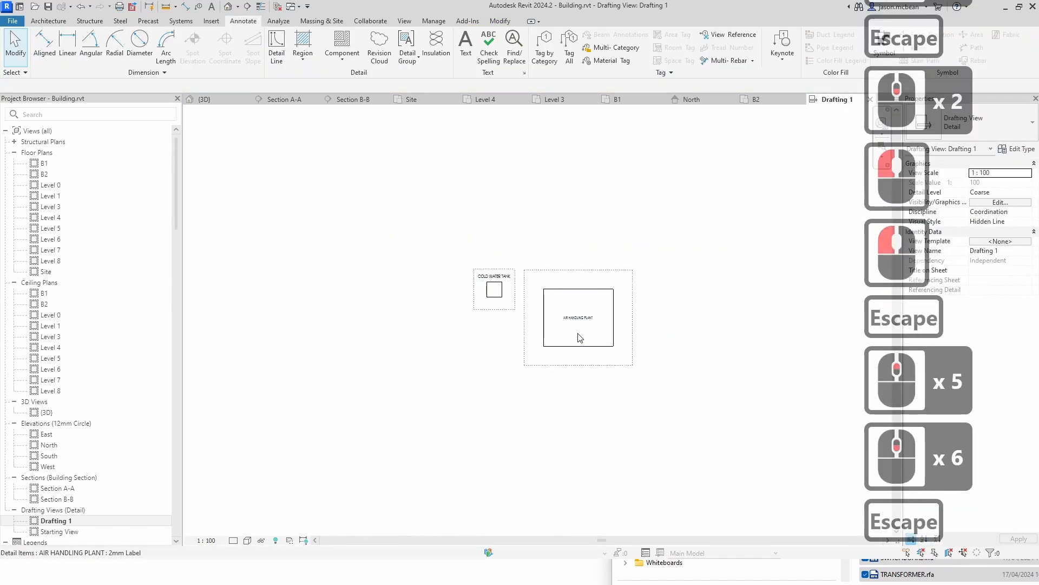
left_click(587, 328)
scroll(648, 321, "up", 5)
key("Escape")
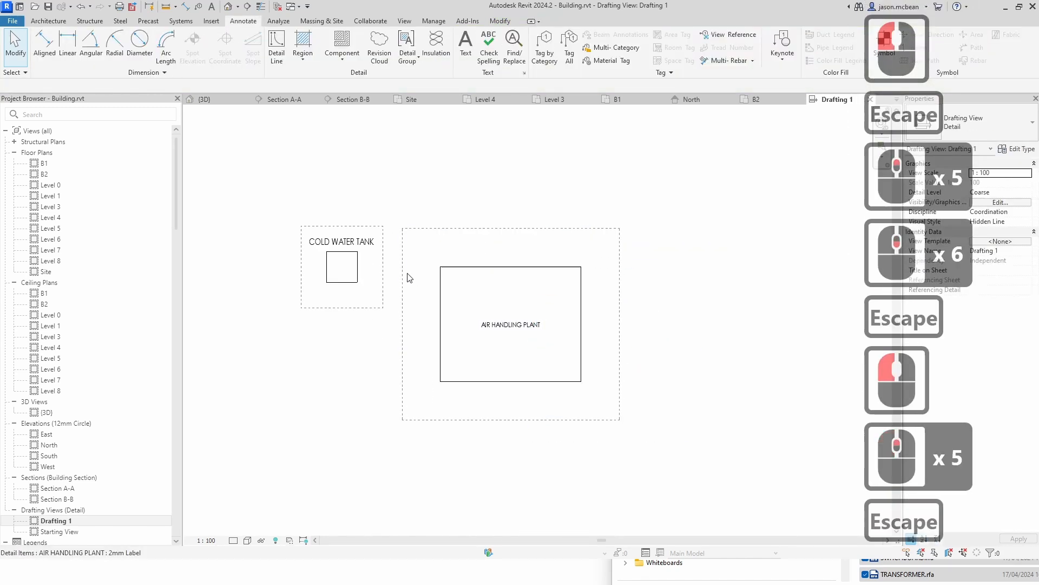
Step: Browse the available detail component types for the selected cold water tank
key("Escape")
left_click(361, 247)
left_click(1004, 128)
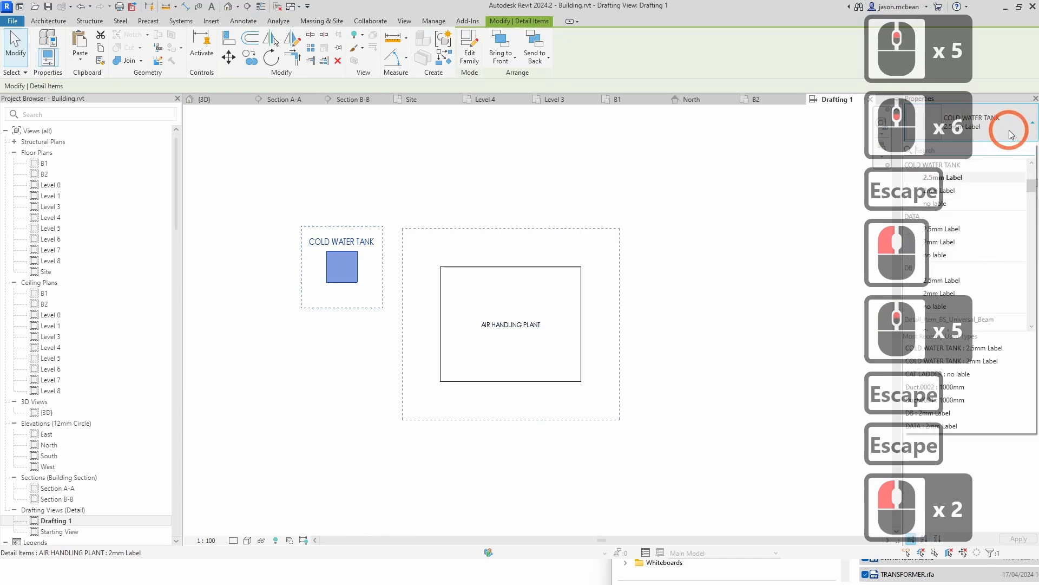
scroll(977, 252, "down", 3)
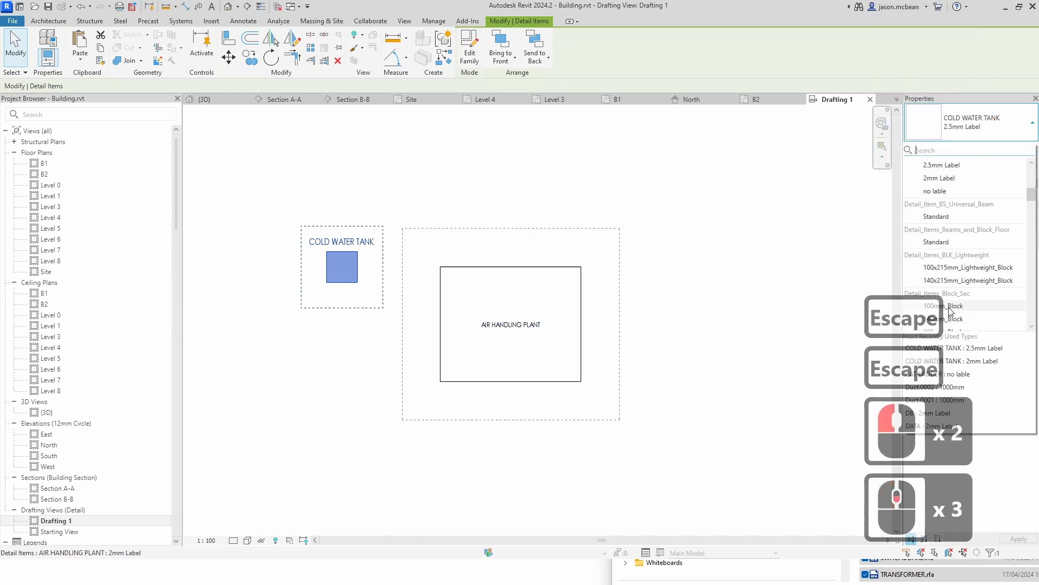
scroll(974, 224, "up", 2)
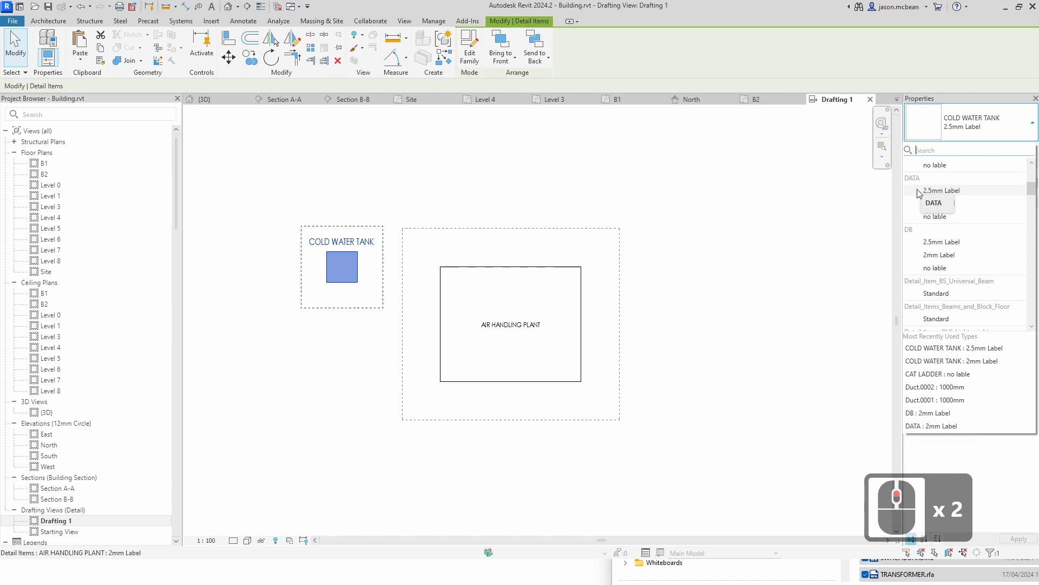
key("Escape")
key("Escape")
scroll(76, 348, "down", 11)
scroll(118, 398, "down", 15)
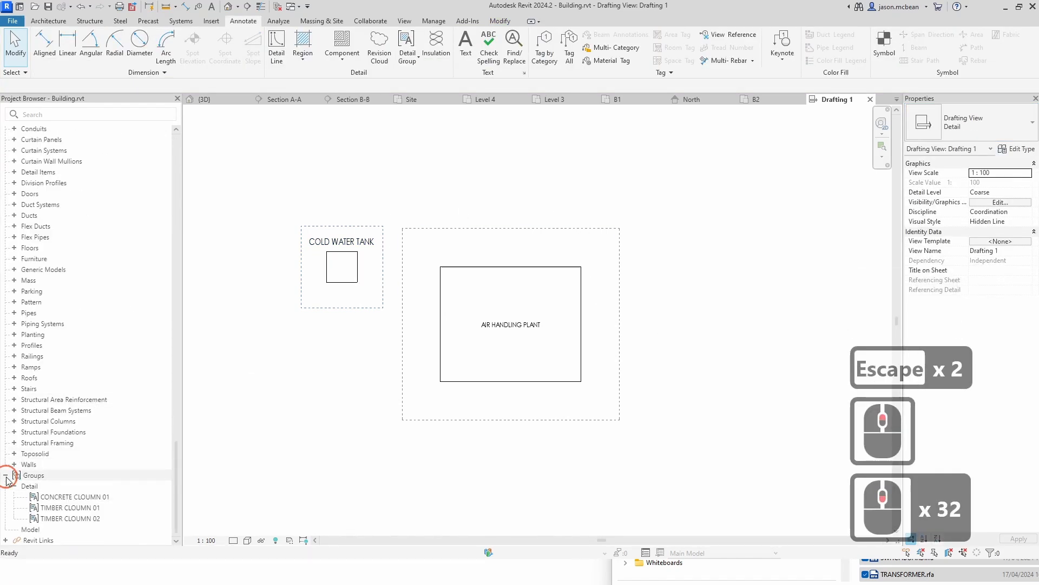
Step: Place an 800mm Duct detail component about 2800 long below the cold water tank, using the project browser's Detail Items
left_click(6, 477)
scroll(42, 250, "up", 7)
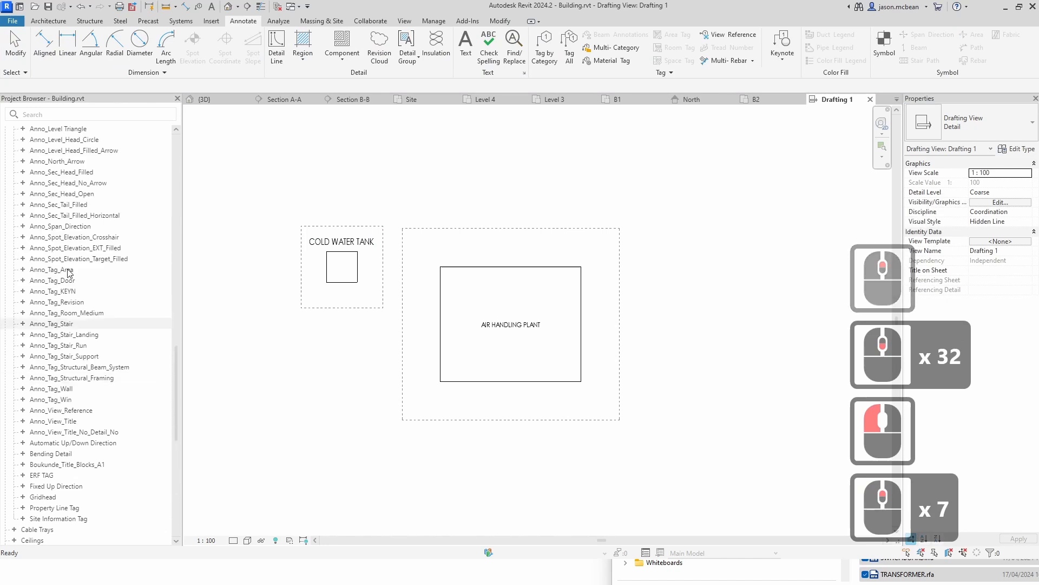
scroll(39, 220, "up", 4)
left_click(16, 237)
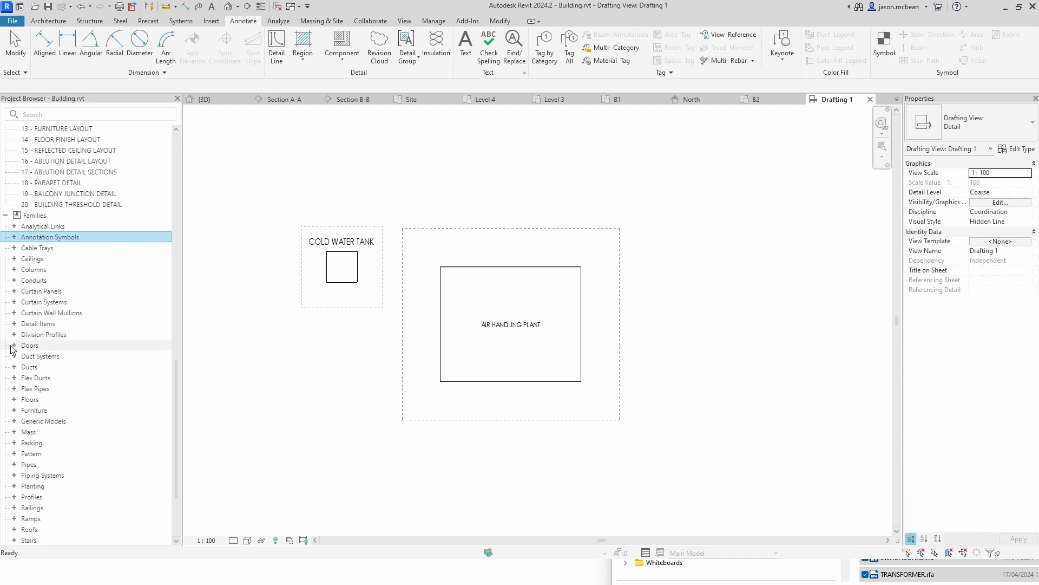
left_click(14, 323)
scroll(80, 391, "down", 3)
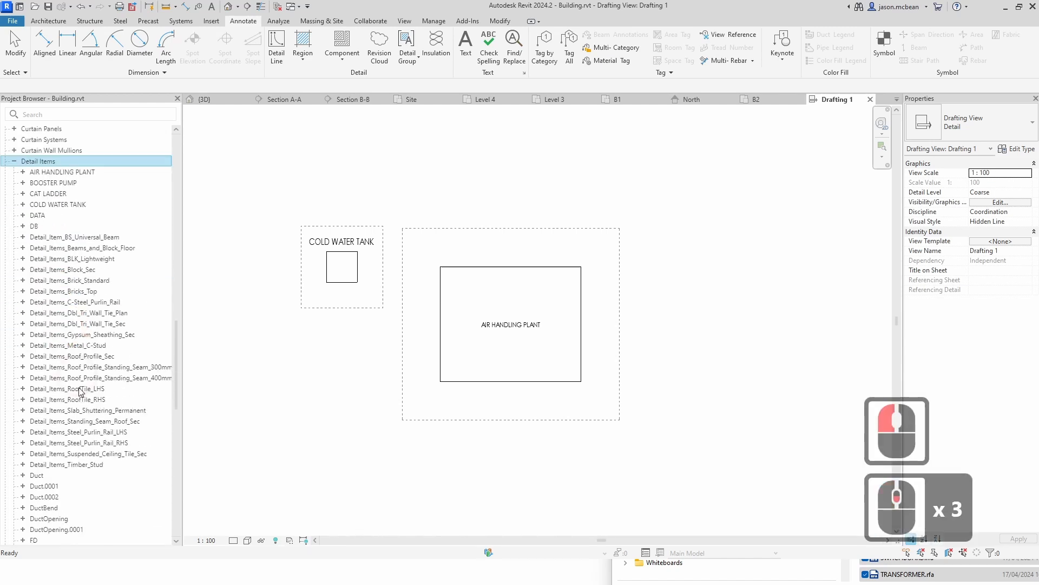
left_click(20, 479)
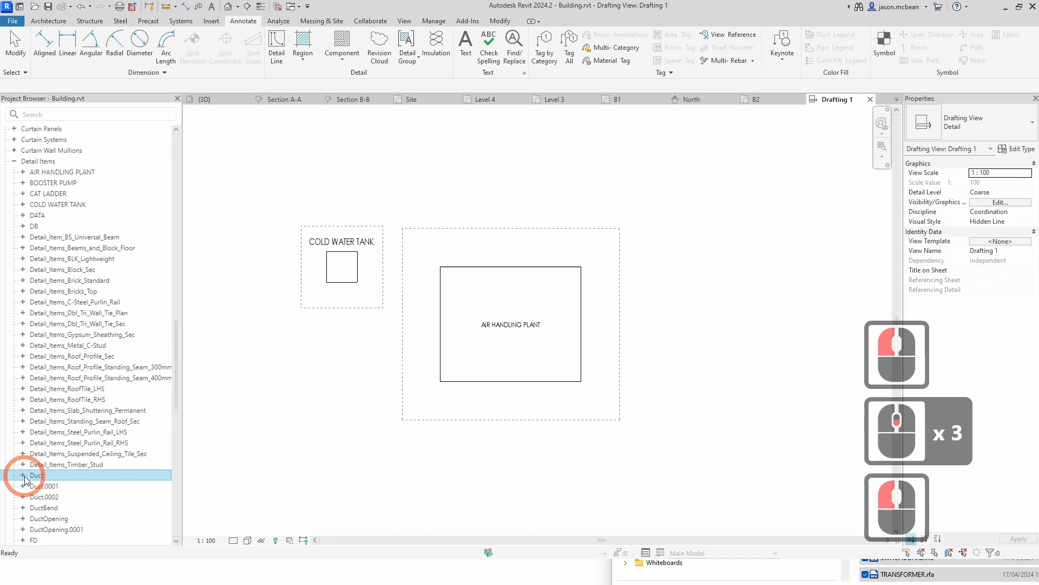
left_click(24, 476)
scroll(54, 475, "down", 2)
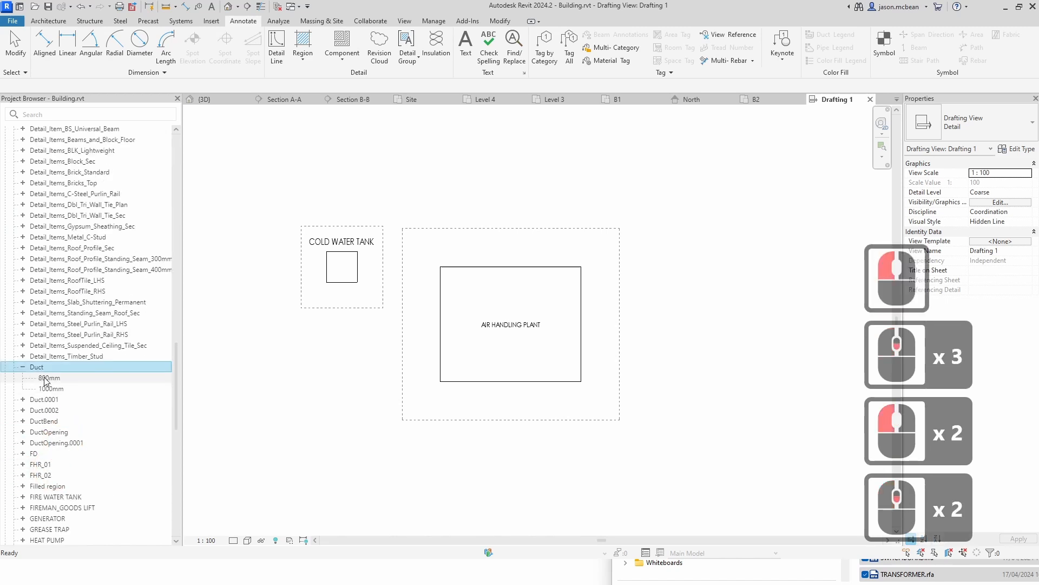
left_click_drag(46, 380, 277, 376)
left_click(277, 378)
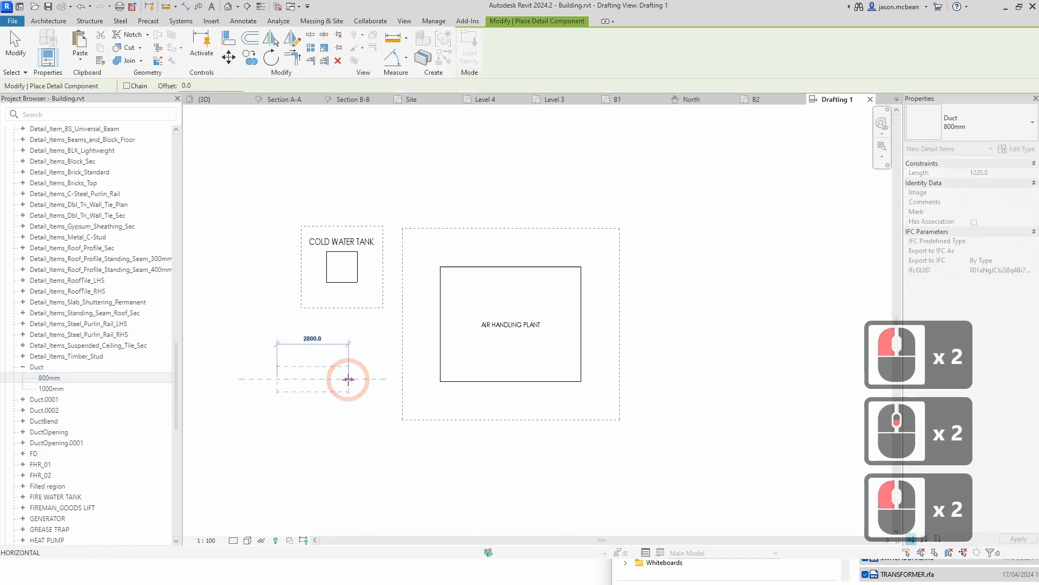
left_click(349, 379)
middle_click_drag(373, 451, 425, 369)
key("Escape")
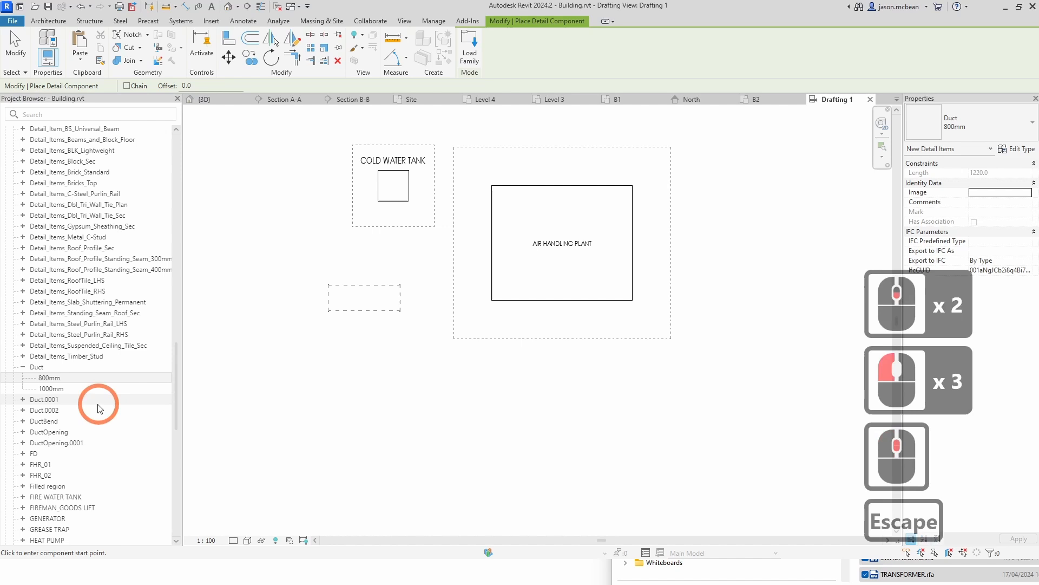
Step: Place a DuctBend Rad 300@800mm detail component at the end of the 800mm duct
left_click(24, 422)
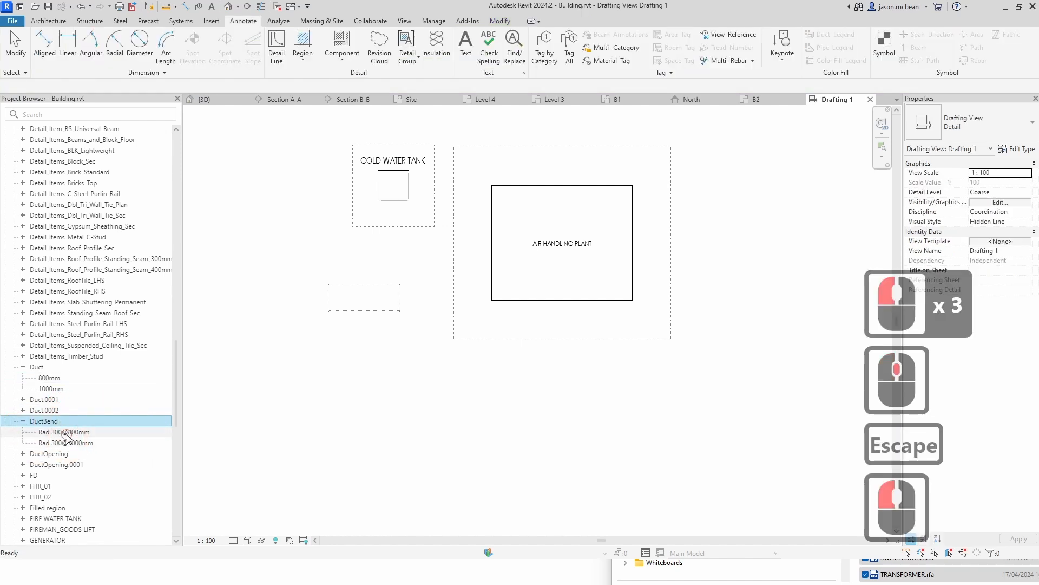
left_click_drag(66, 433, 404, 296)
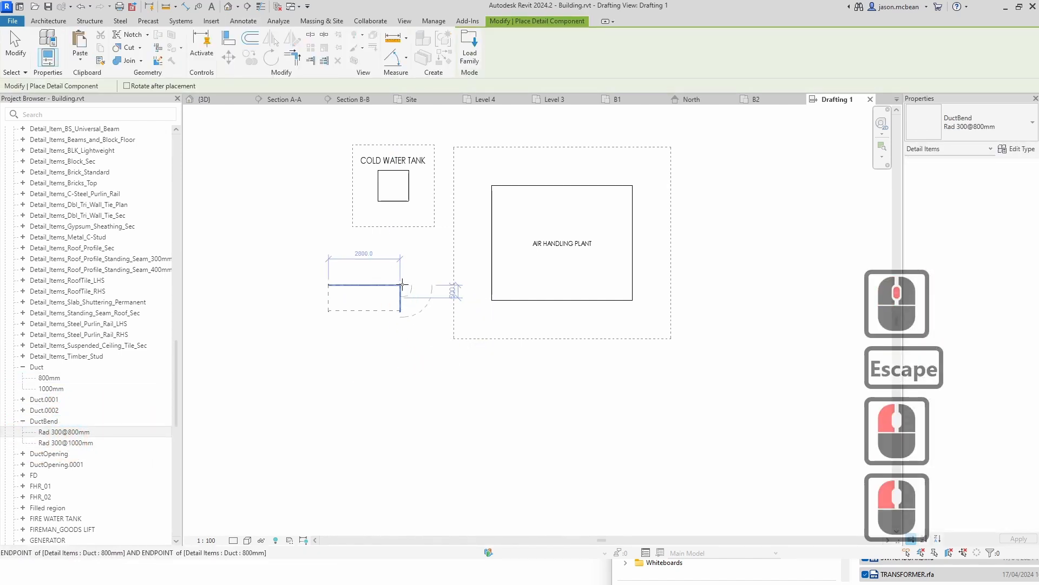
left_click(428, 263)
scroll(395, 297, "up", 5)
key("Escape")
key("Escape")
key("Escape")
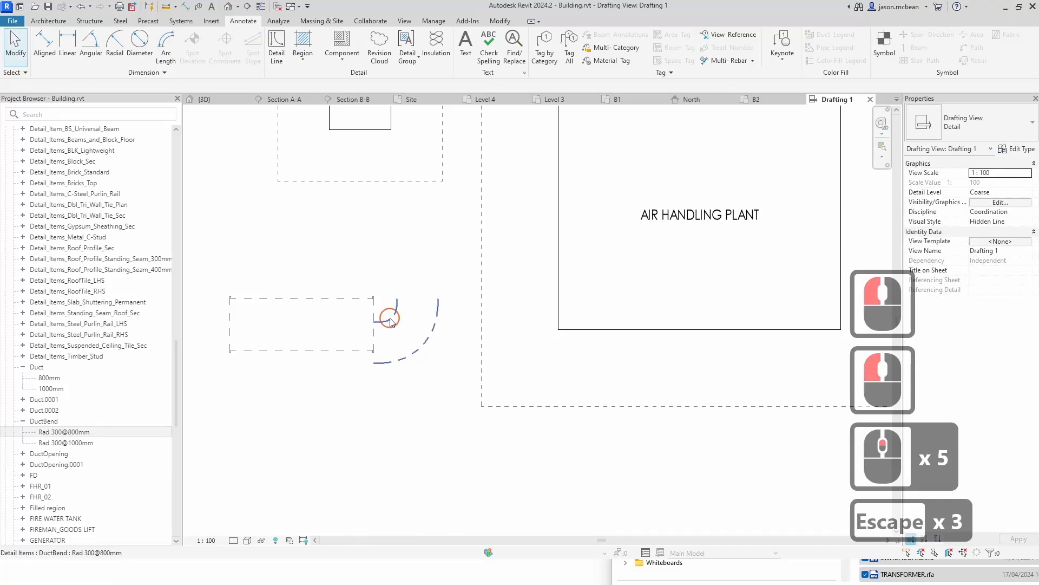
Step: Align the duct bend's edges with the 800mm duct's top edge and end using Align
left_click(391, 321)
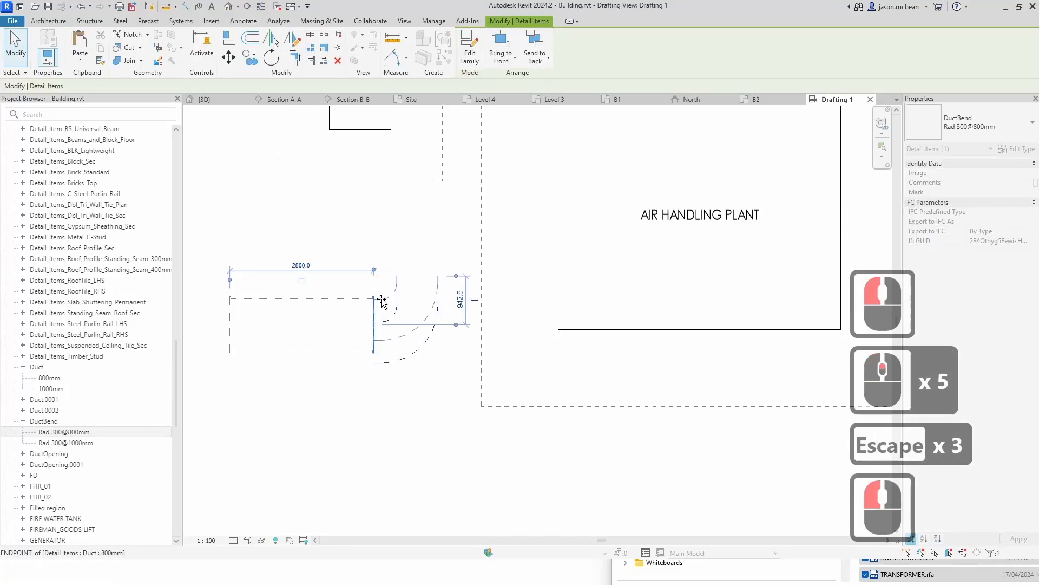
left_click(398, 297)
scroll(361, 274, "up", 4)
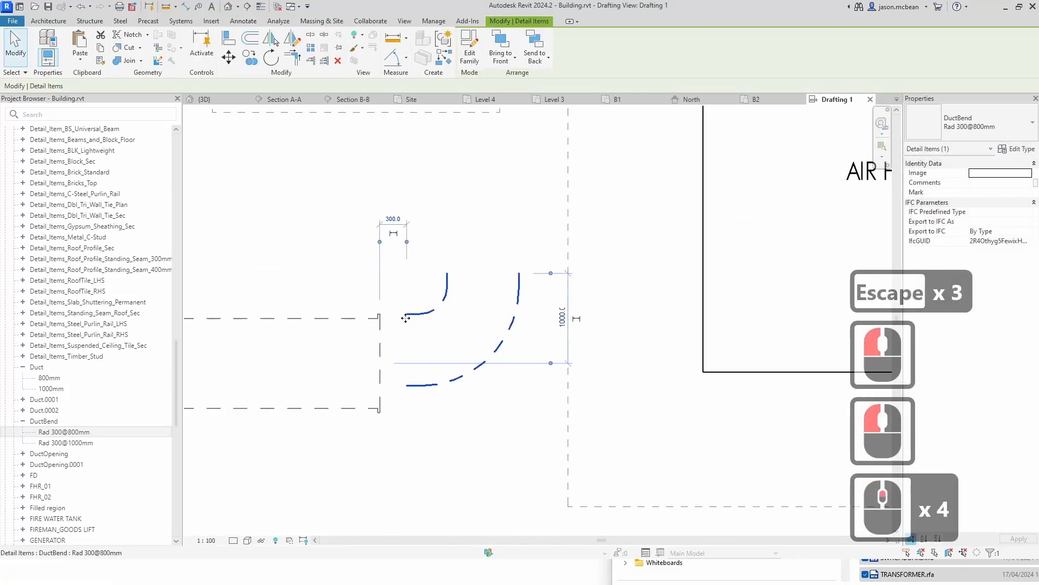
key("a")
key("l")
left_click(424, 305)
left_click(419, 314)
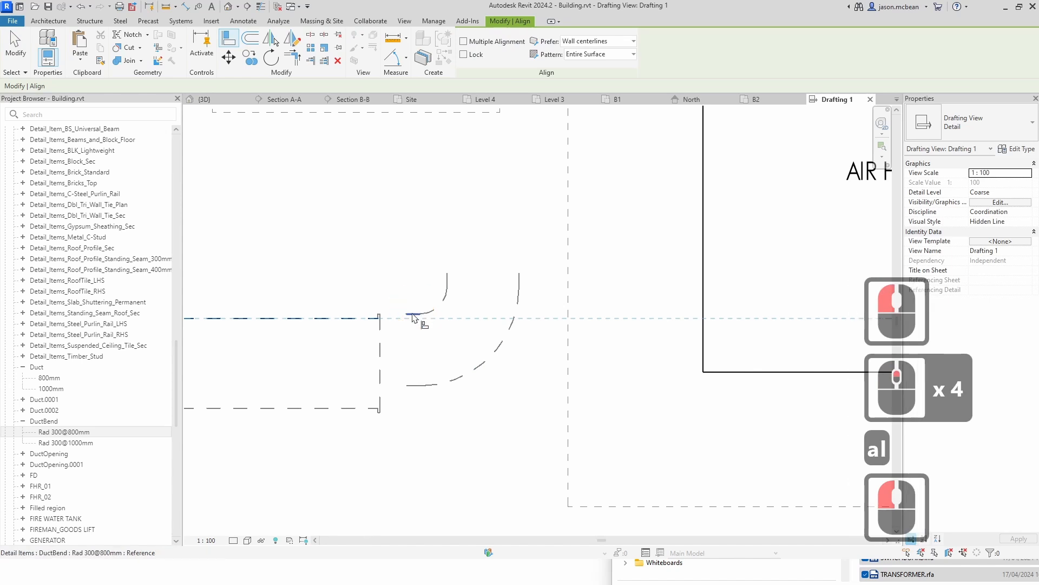
left_click(379, 373)
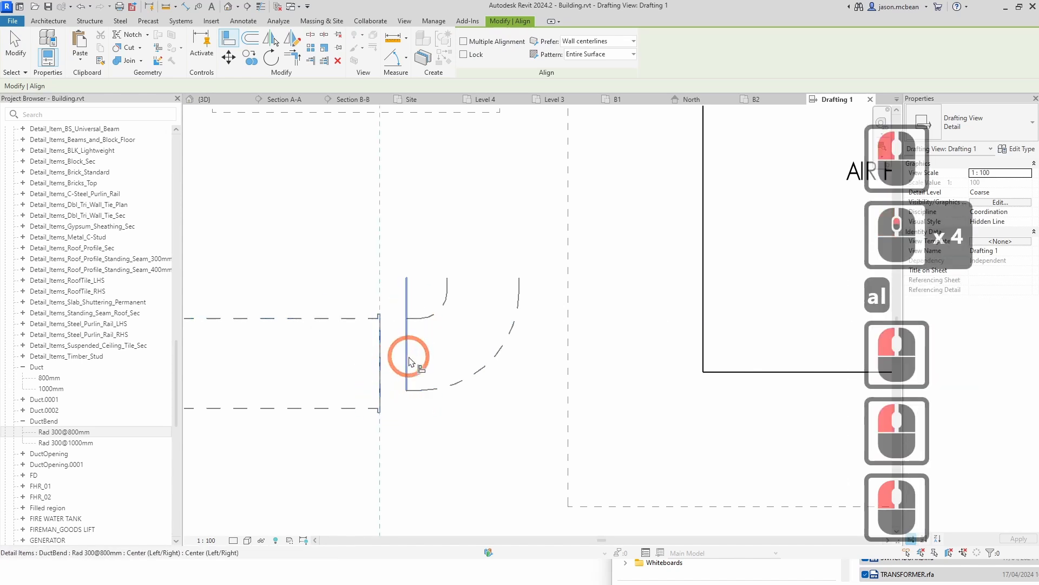
left_click(409, 361)
scroll(403, 379, "down", 4)
key("Escape")
key("Escape")
Step: Change the duct bend's type to Rad 300@1000mm
left_click(406, 395)
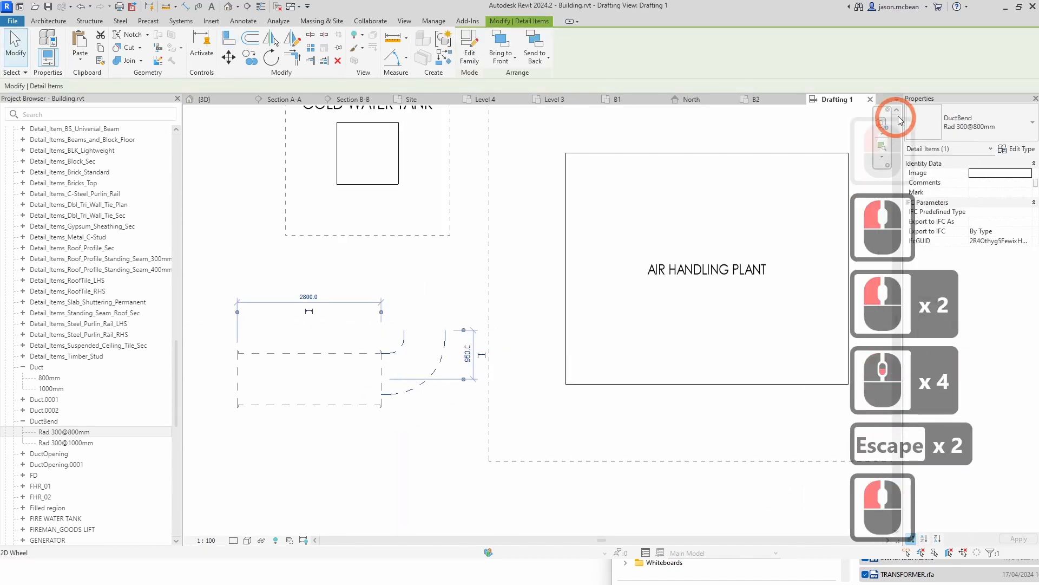
left_click(962, 129)
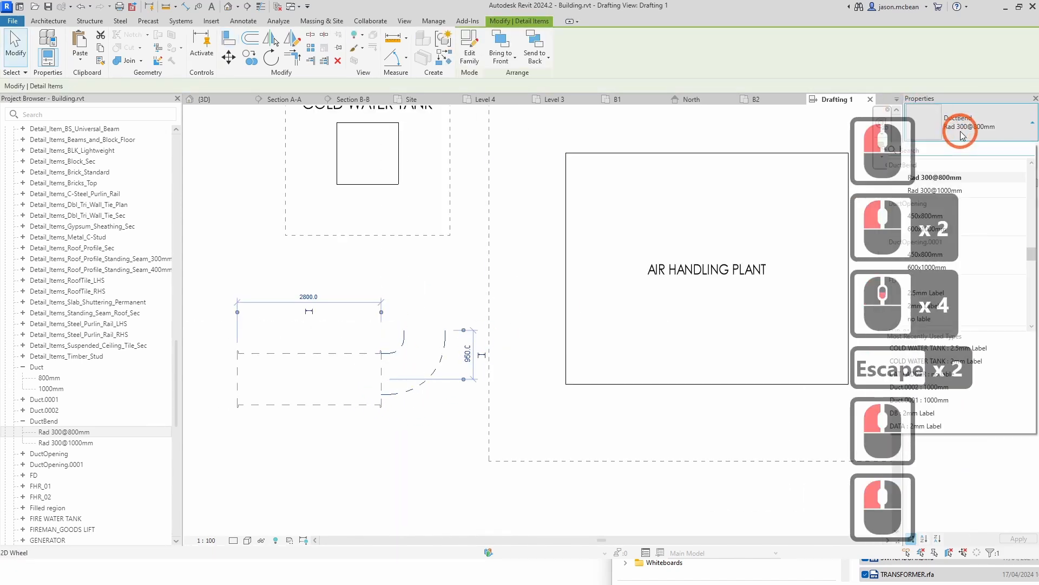
left_click(953, 190)
key("Escape")
key("Escape")
scroll(401, 415, "down", 5)
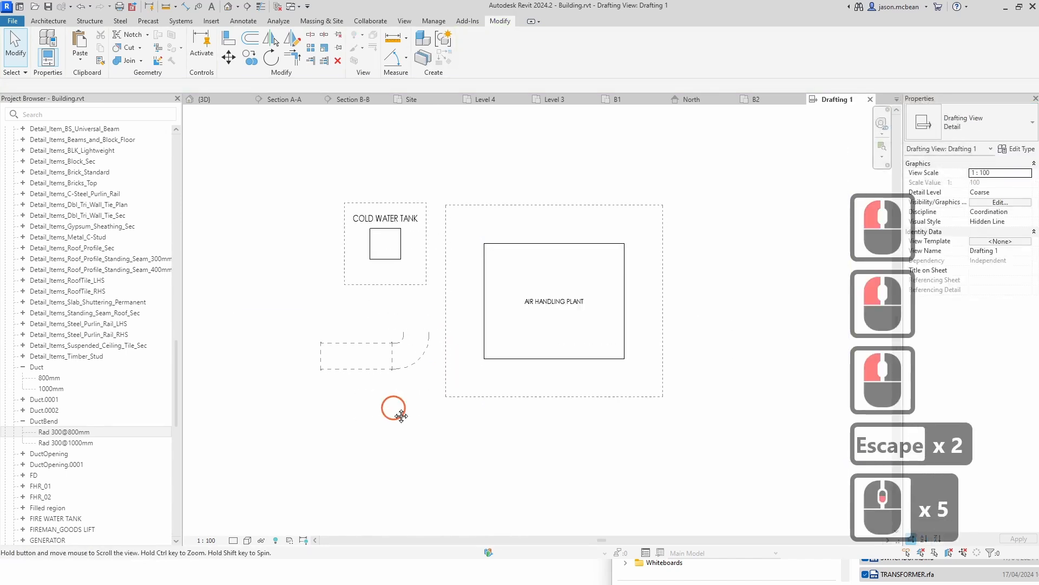
Step: Place an FD 2.5mm Label detail component at the lower-left corner of the air handling plant's dashed boundary
middle_click(298, 368)
key("Escape")
left_click_drag(33, 477, 507, 493)
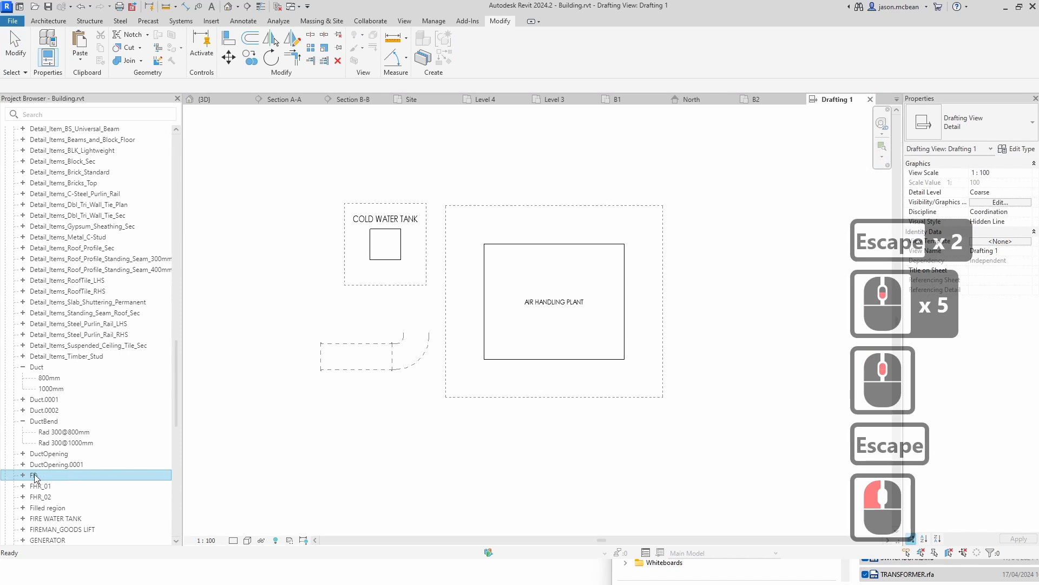
left_click_drag(34, 474, 439, 395)
scroll(441, 400, "up", 6)
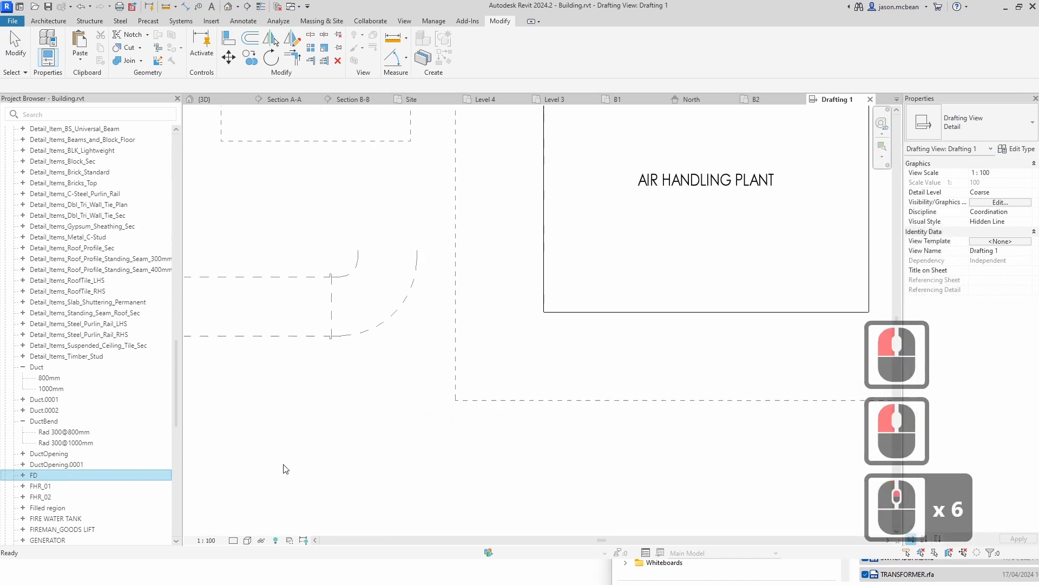
left_click(23, 474)
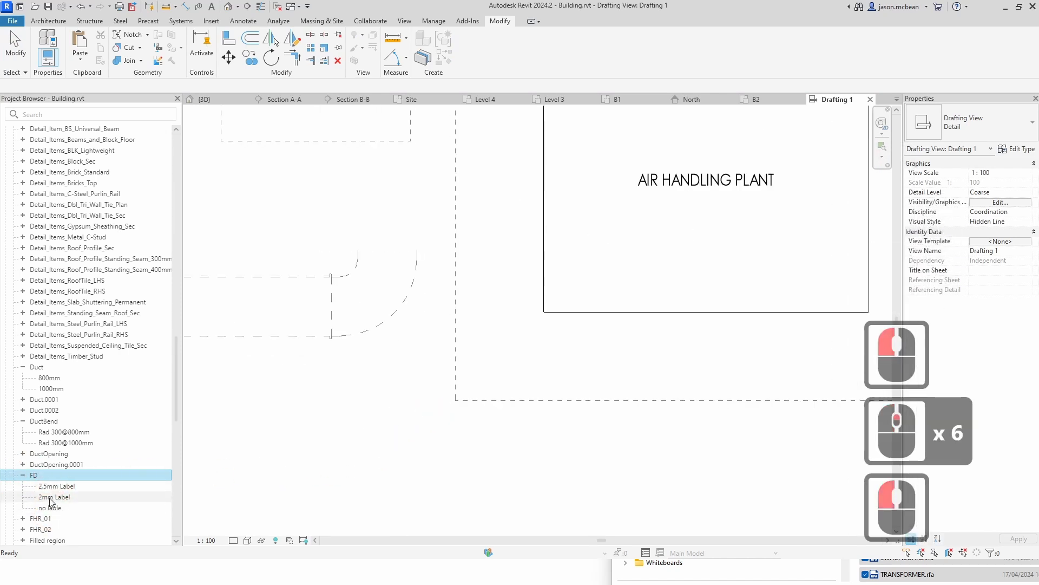
left_click_drag(50, 490, 476, 399)
scroll(476, 399, "up", 7)
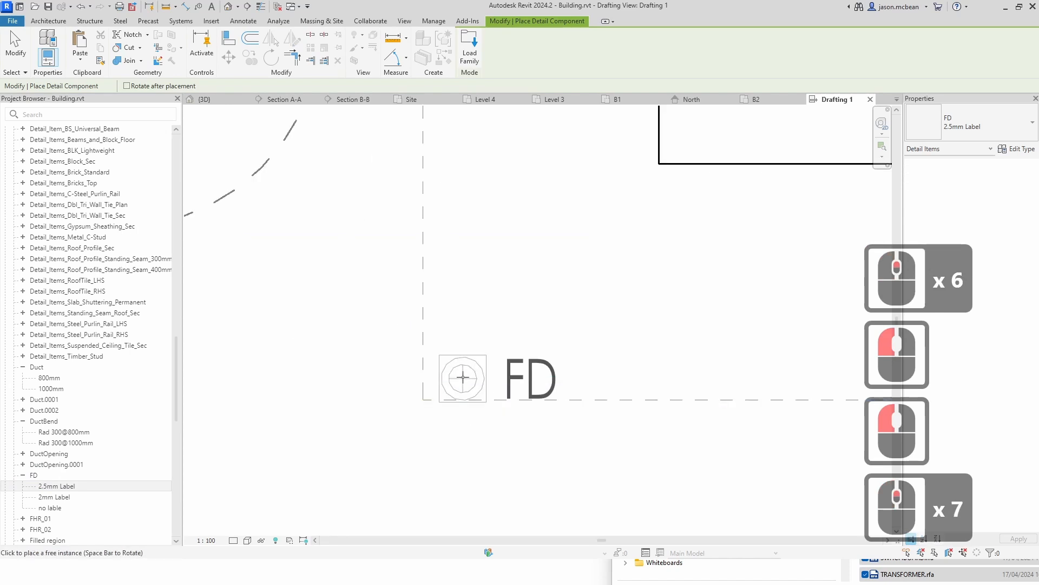
left_click(450, 375)
scroll(585, 422, "down", 6)
key("Escape")
key("Escape")
scroll(348, 379, "down", 6)
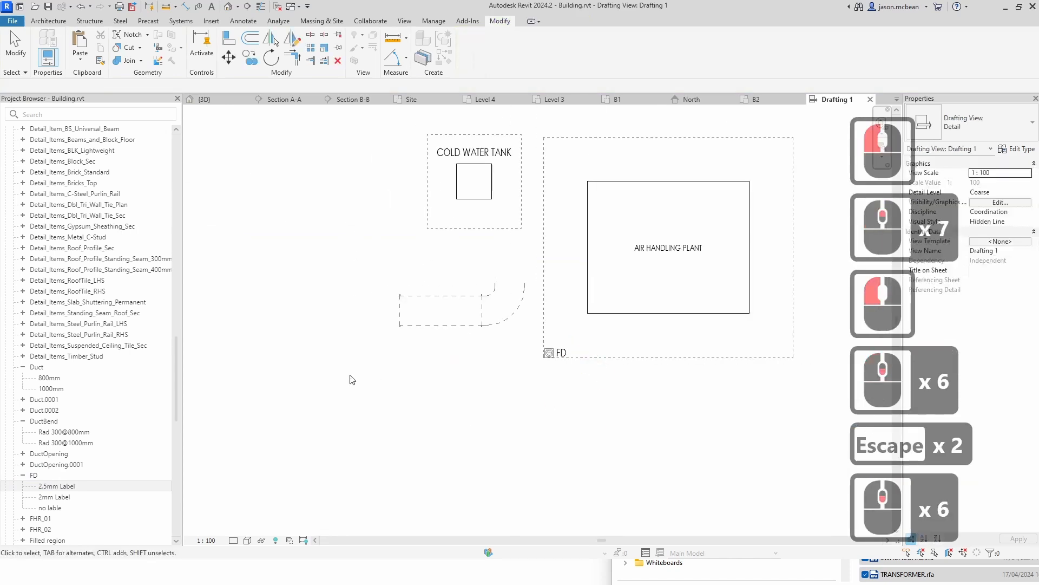
key("Escape")
Step: Place an FHR_01 2.5mm Label detail component below the duct
scroll(19, 458, "down", 3)
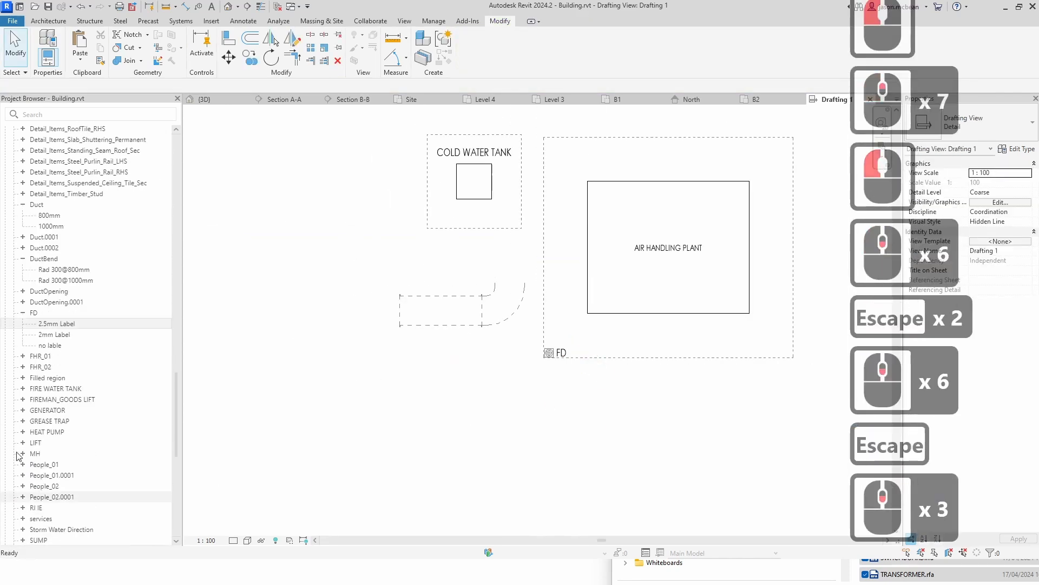
left_click(23, 356)
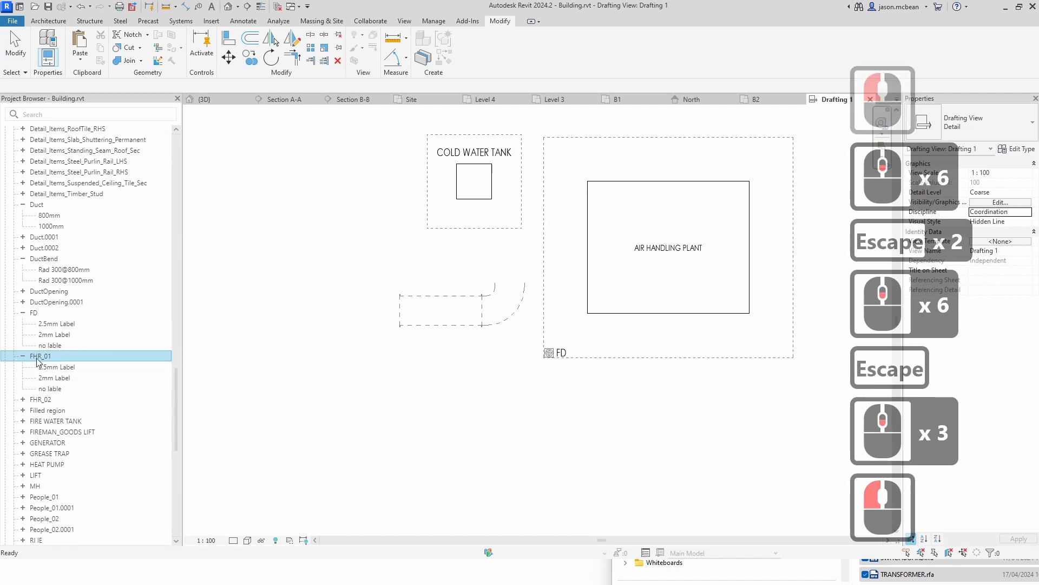
left_click_drag(54, 367, 441, 383)
scroll(414, 374, "up", 5)
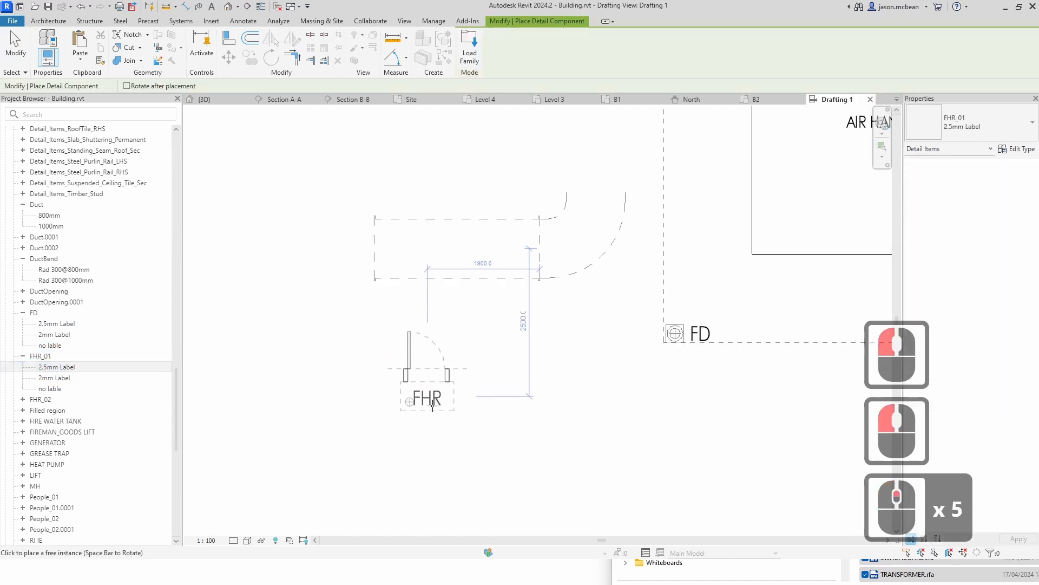
left_click(552, 417)
key("Escape")
scroll(622, 301, "down", 5)
key("Escape")
scroll(619, 308, "down", 5)
key("Escape")
scroll(522, 376, "up", 1)
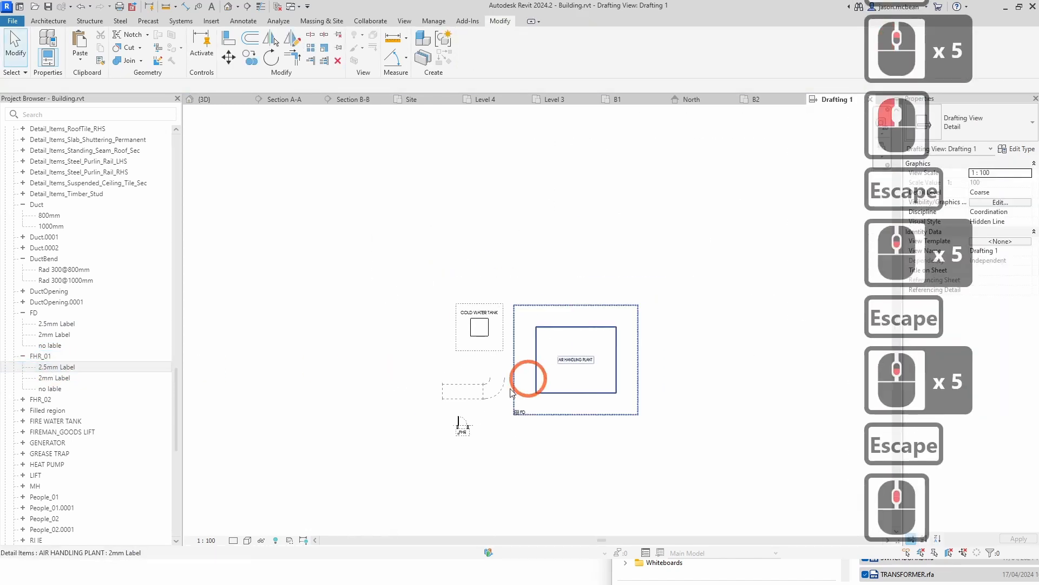
key("Escape")
scroll(429, 447, "up", 4)
Step: Move the FHR component to the duct's open end
left_click(429, 447)
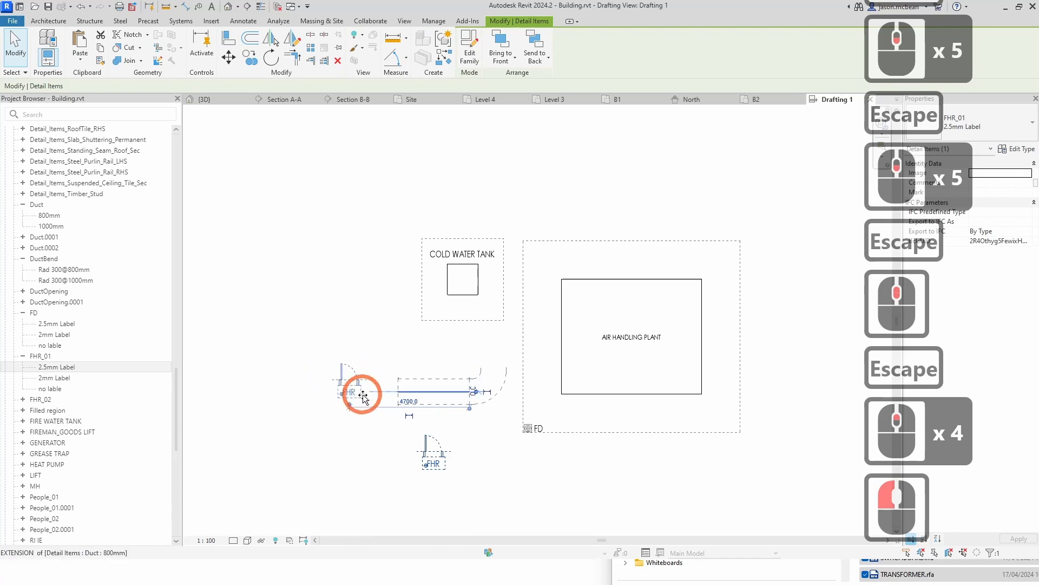
left_click_drag(363, 394, 381, 404)
scroll(426, 423, "up", 4)
key("Escape")
scroll(568, 423, "down", 5)
key("Escape")
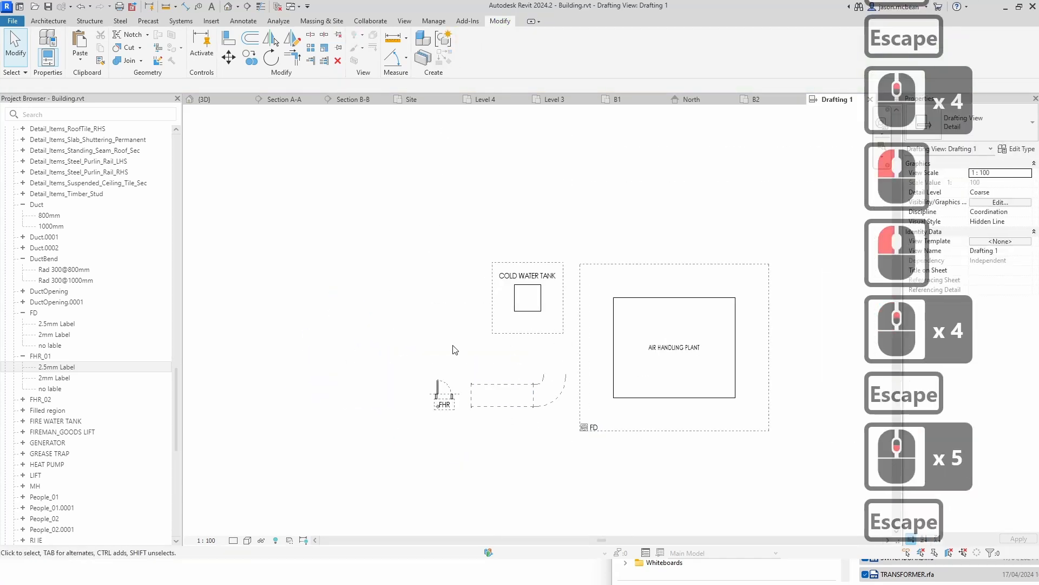
Step: Select the FHR, cold water tank and air handling plant components and copy them to the clipboard
scroll(454, 349, "up", 7)
left_click(515, 416)
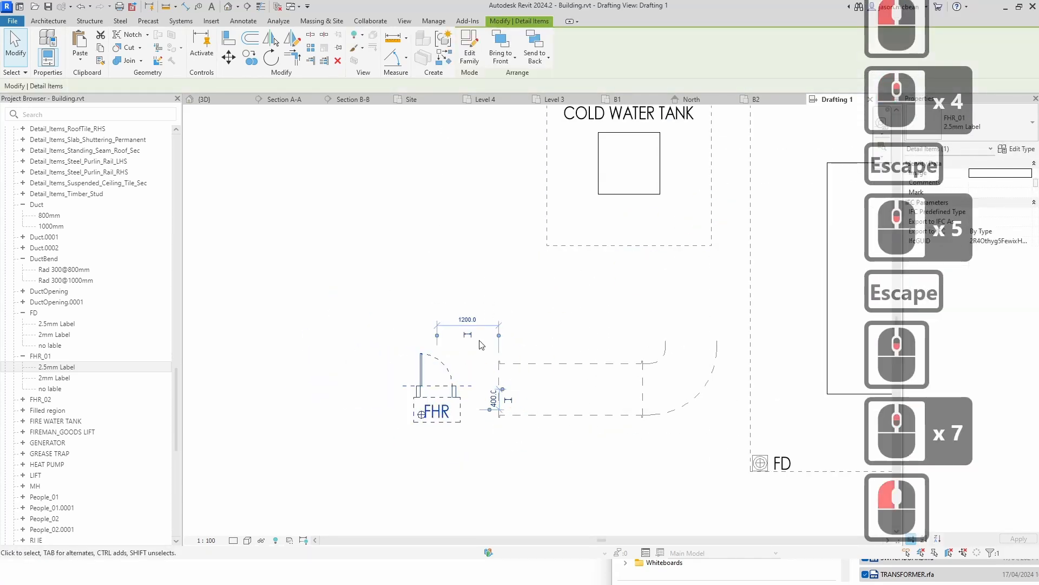
scroll(408, 314, "down", 6)
key("Escape")
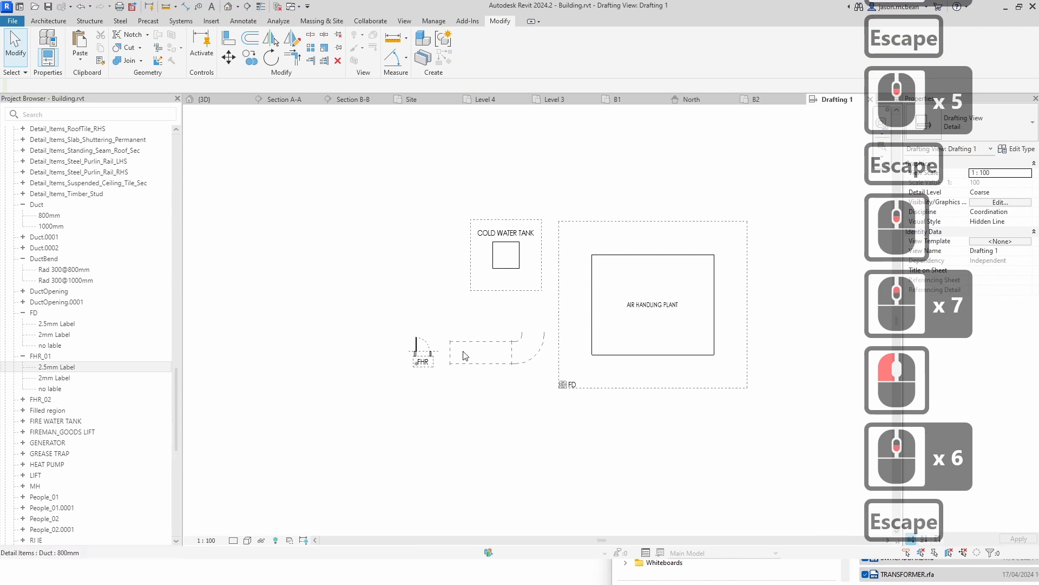
left_click(421, 355)
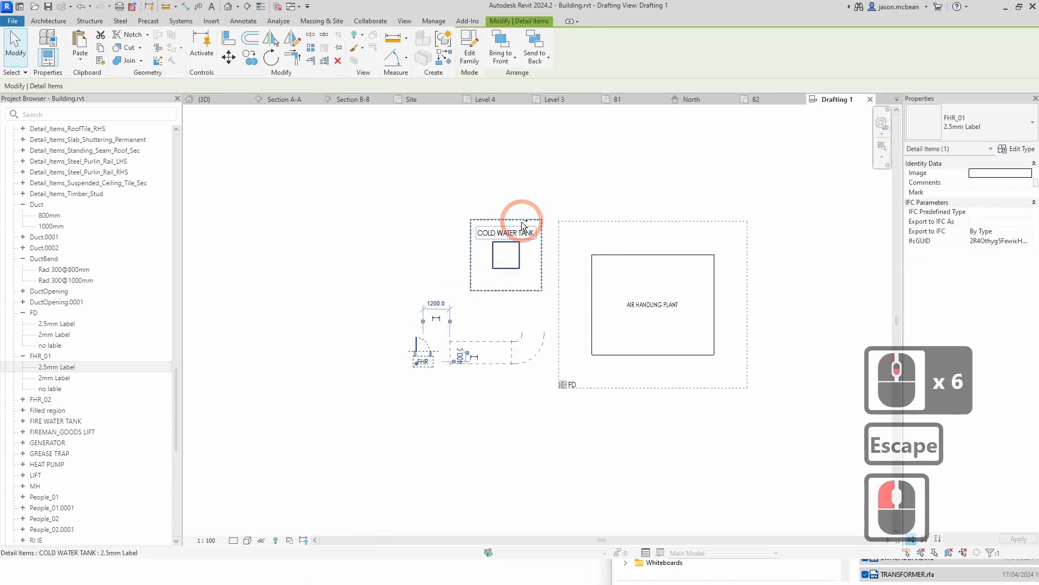
left_click(524, 225, "ctrl")
left_click(640, 257, "ctrl")
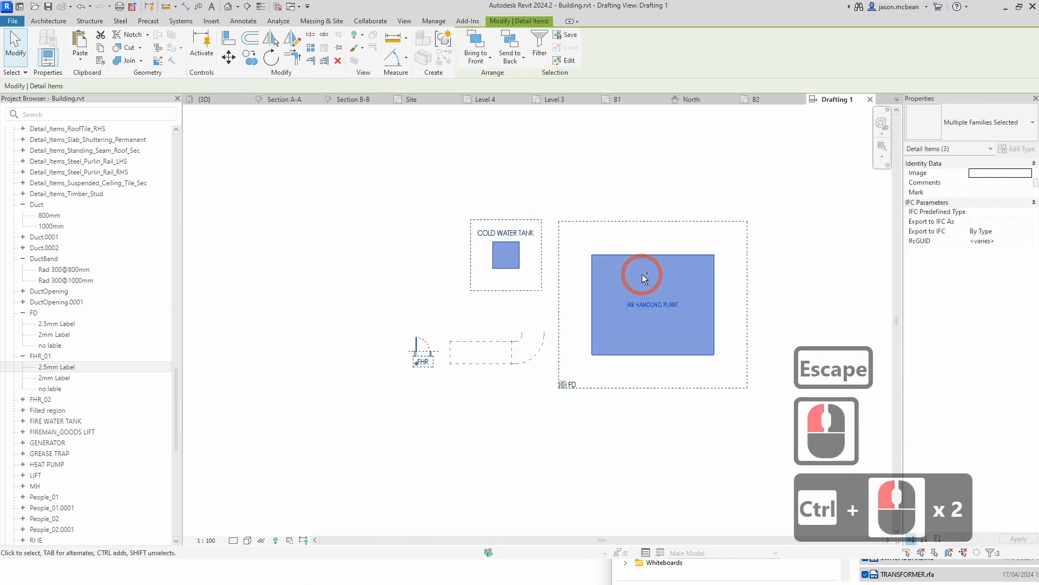
key("ctrl+c")
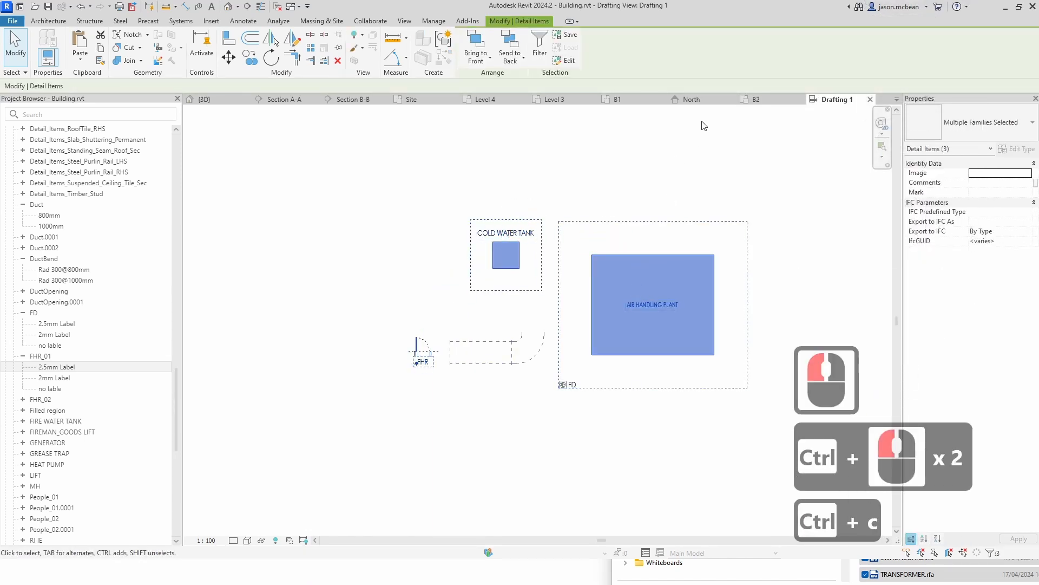
Step: Paste the copied components into floor plan B2 inside the building outline
left_click(761, 99)
scroll(465, 332, "up", 6)
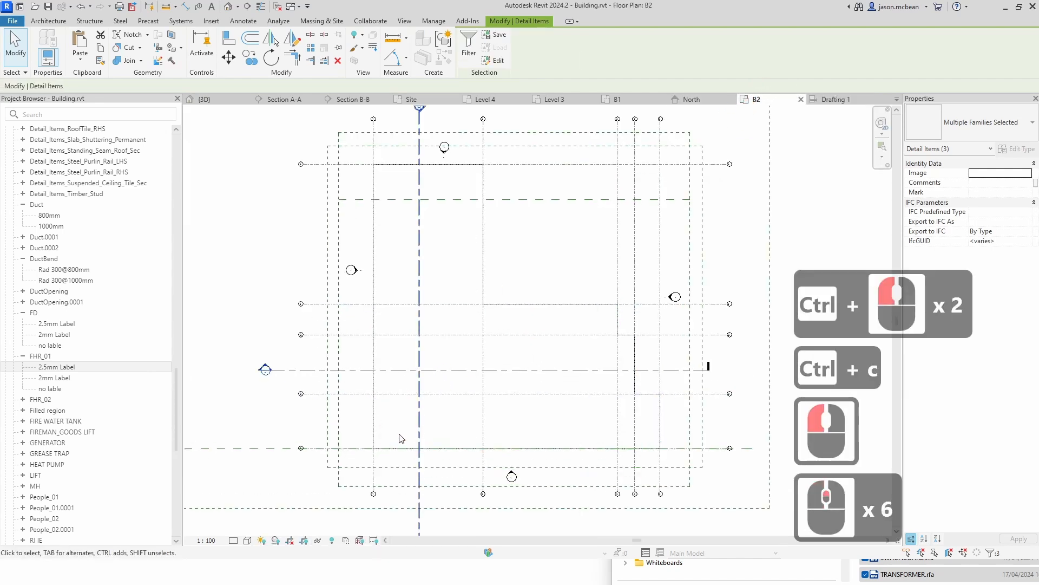
key("ctrl+v")
left_click(481, 377)
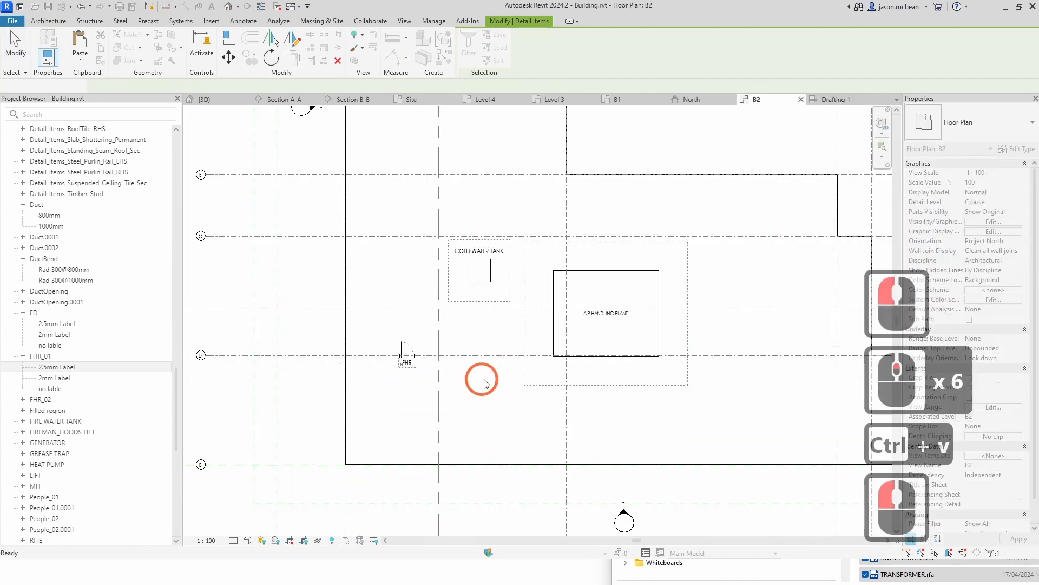
key("Escape")
key("Escape")
Step: Move the pasted air handling plant down and to the left
left_click(599, 305)
key("Escape")
left_click(548, 303)
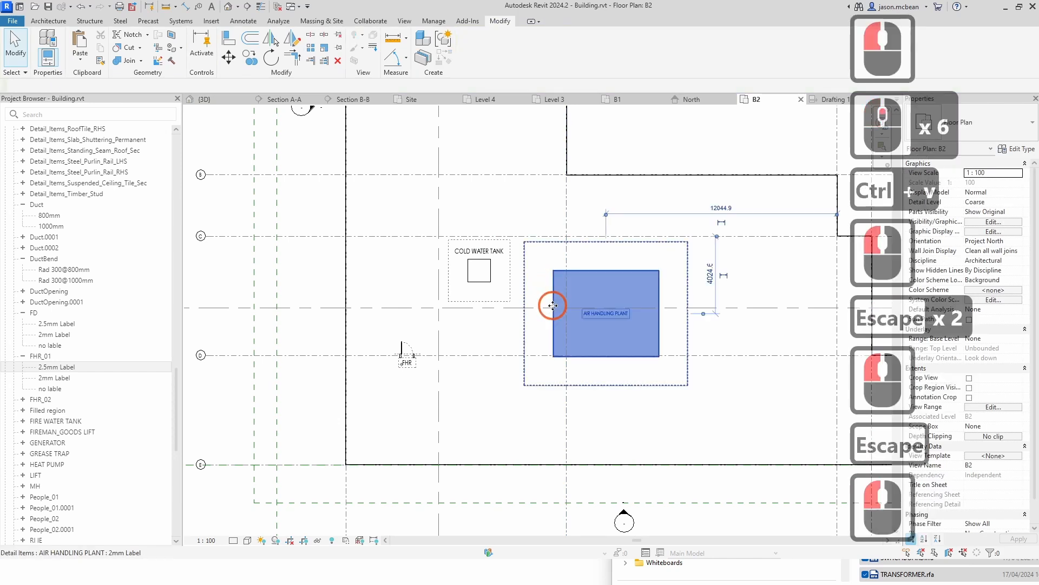
left_click_drag(547, 304, 372, 373)
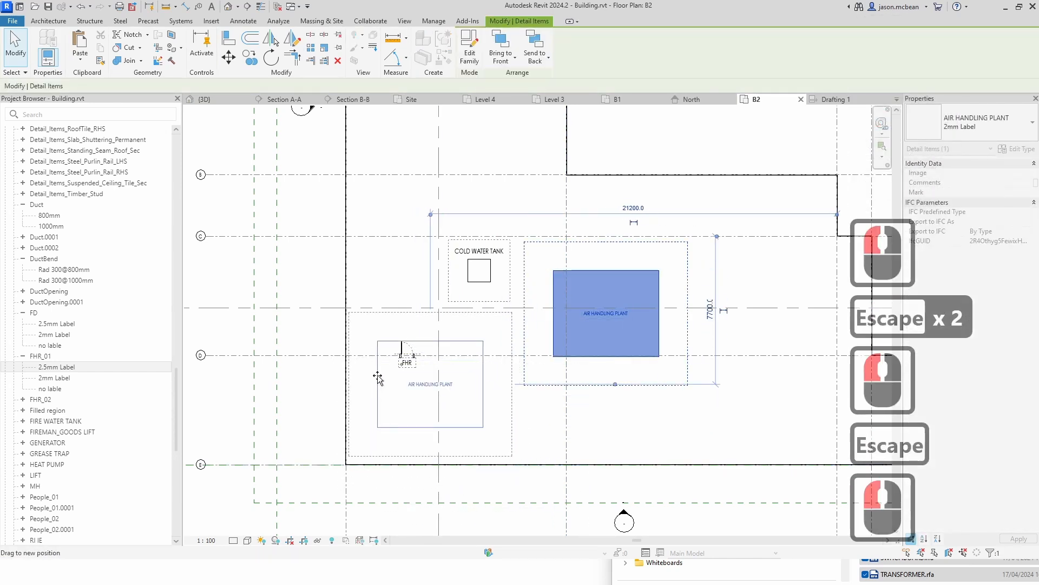
Step: Set the B2 view scale to 1:200
left_click(206, 541)
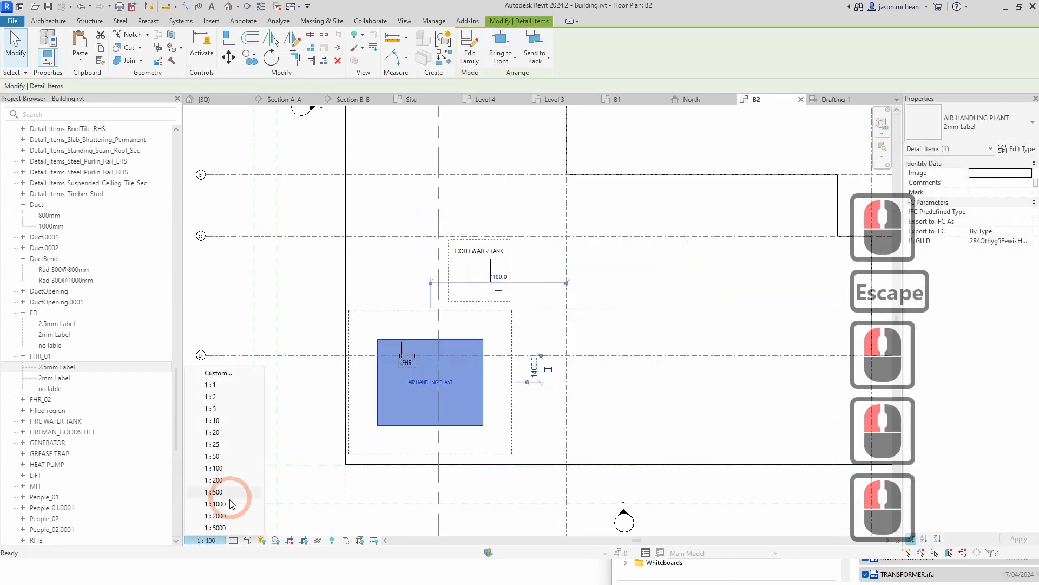
left_click(222, 481)
left_click(415, 469)
scroll(445, 446, "up", 4)
key("Escape")
scroll(465, 347, "down", 3)
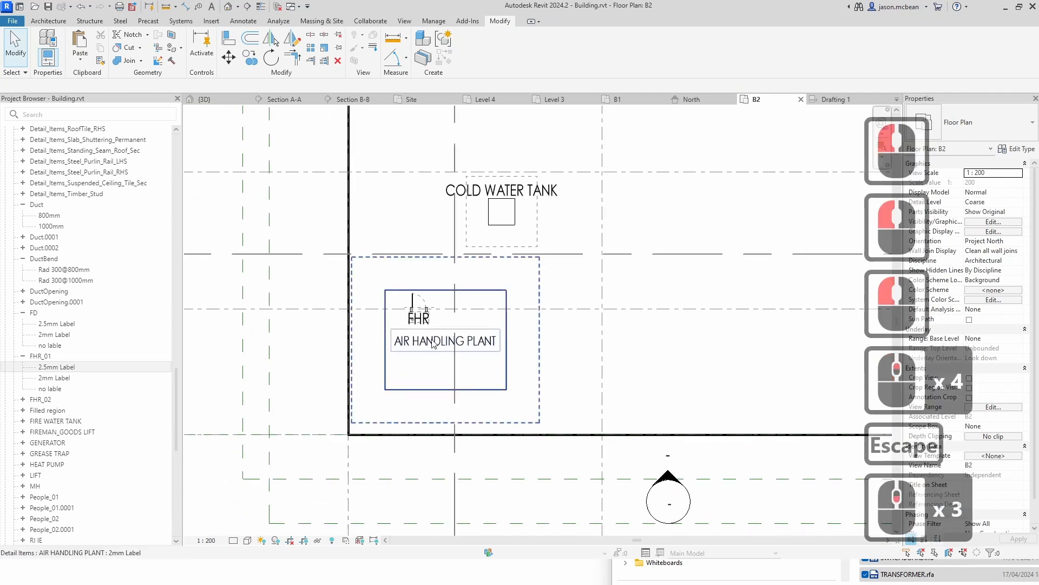
Step: Move the FHR component above the air handling plant and switch its type to no lable
key("Escape")
scroll(399, 306, "up", 5)
left_click(457, 329)
left_click_drag(457, 329, 426, 153)
left_click(961, 130)
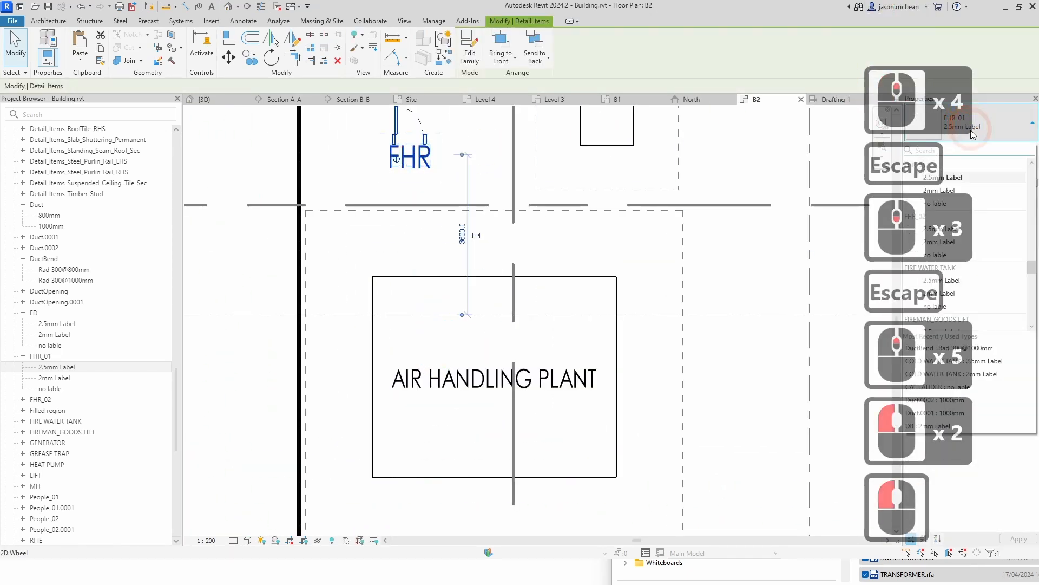
left_click(935, 203)
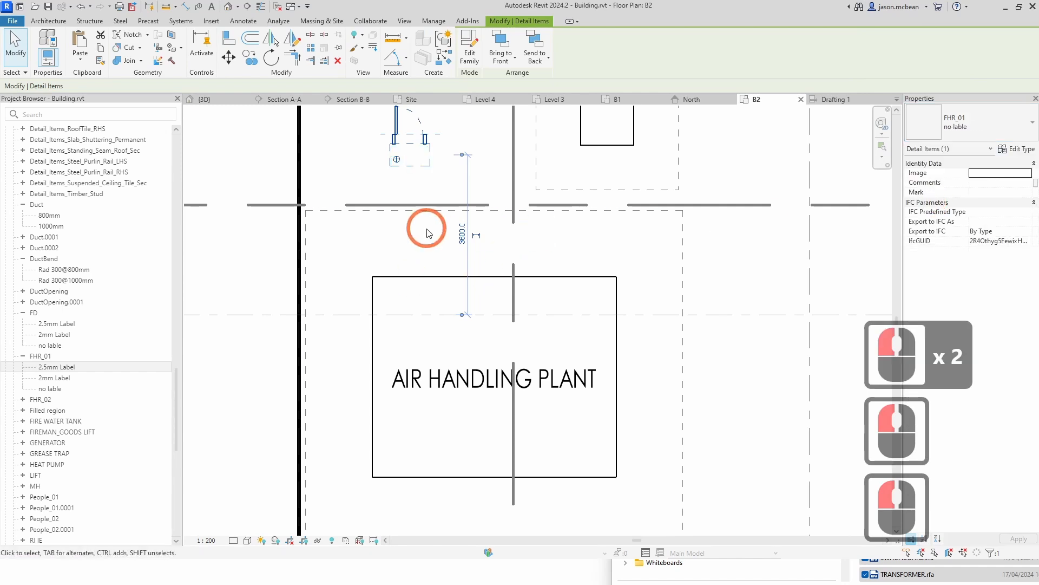
Step: Move the air handling plant so its outline corner snaps onto grid 1 at the building's outer corner
scroll(424, 225, "down", 5)
key("Escape")
key("Escape")
scroll(426, 186, "up", 4)
left_click(426, 190)
scroll(428, 217, "down", 5)
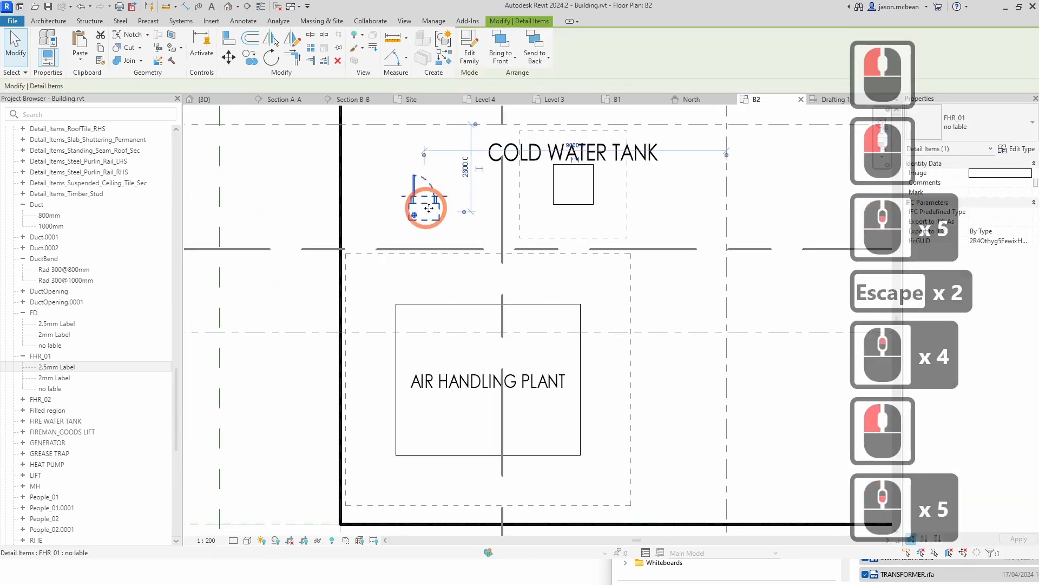
key("Escape")
scroll(515, 361, "down", 2)
key("Escape")
left_click(459, 394)
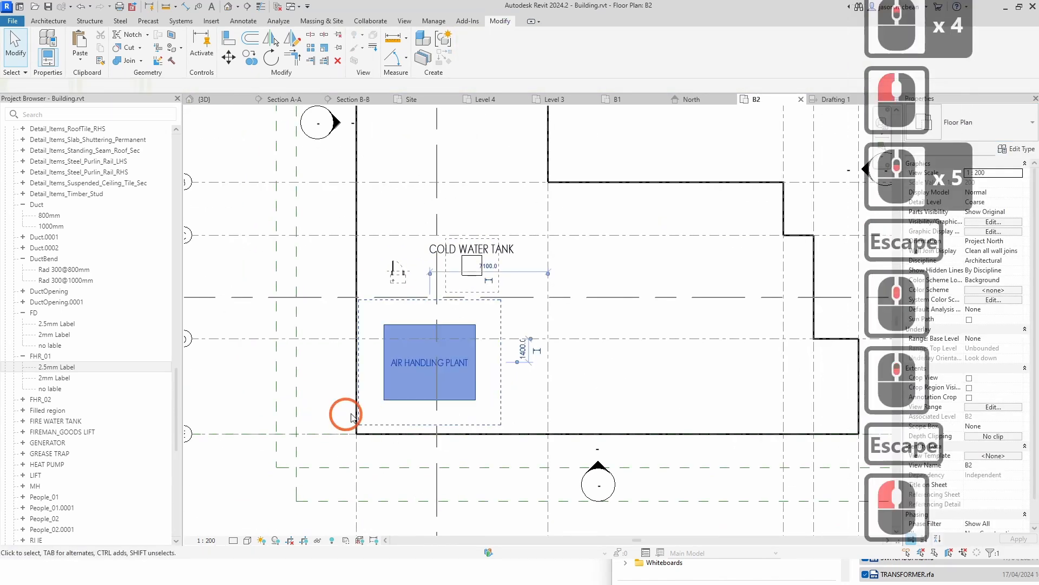
scroll(352, 416, "up", 5)
left_click(228, 58)
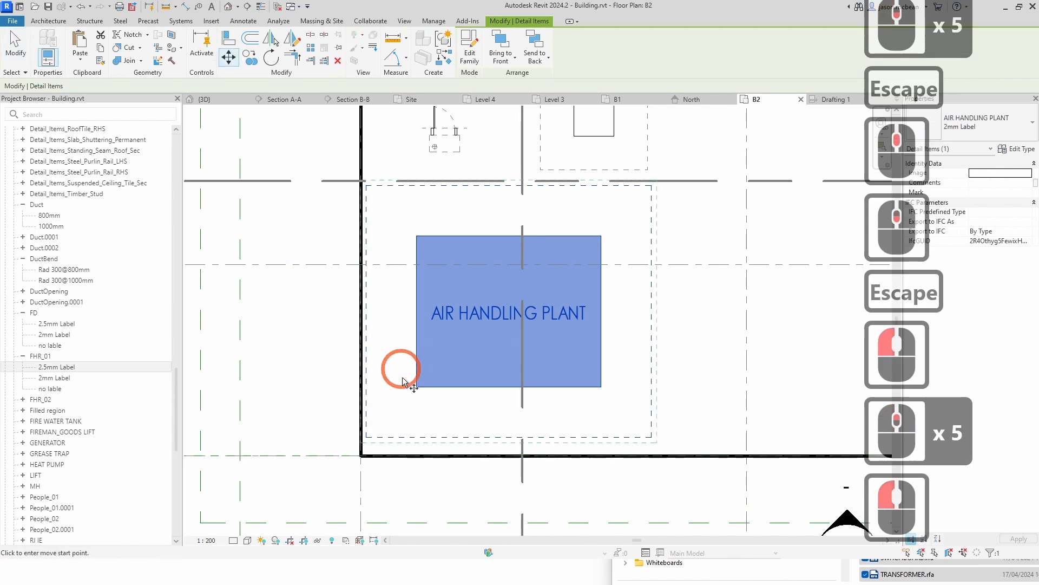
left_click(363, 454)
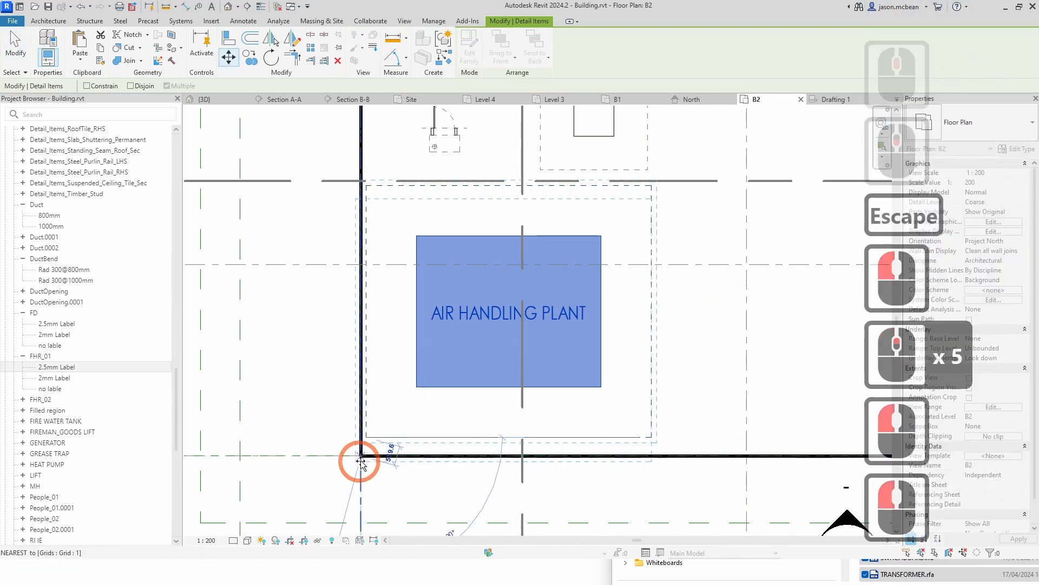
left_click(360, 456)
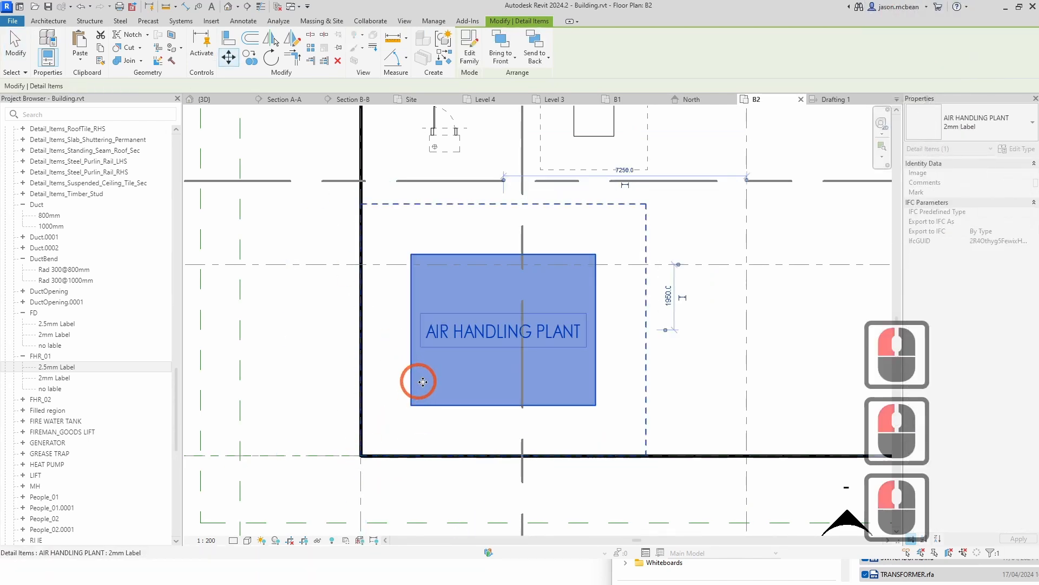
Step: Zoom out and review the placed cold water tank, FHR and air handling plant within the B2 floor plan
scroll(480, 406, "down", 6)
key("Escape")
middle_click_drag(548, 312, 522, 359)
key("Escape")
scroll(451, 355, "up", 5)
left_click(433, 321)
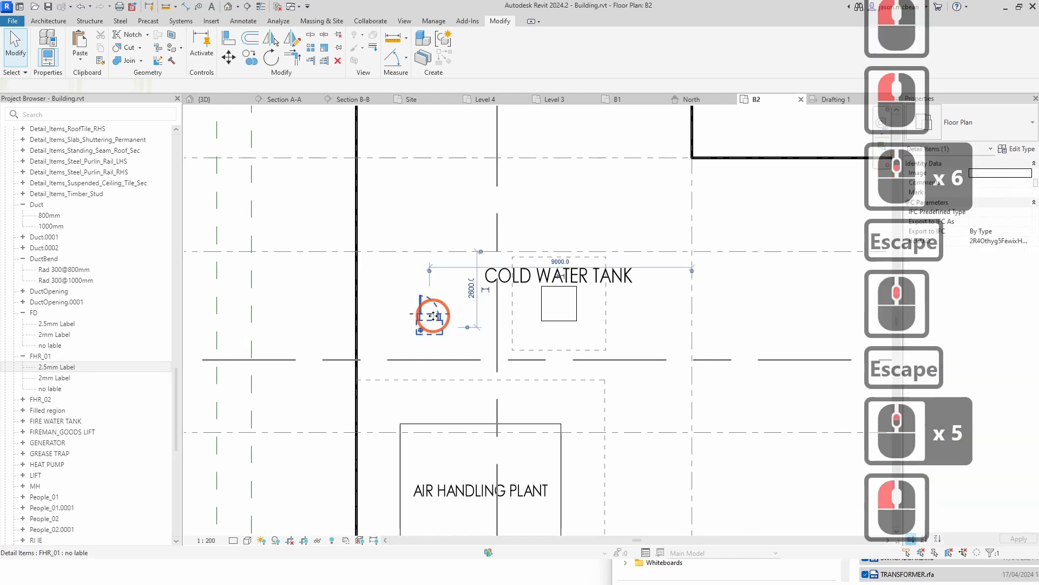
scroll(515, 302, "down", 5)
key("Escape")
scroll(661, 352, "down", 2)
middle_click_drag(661, 352, 585, 397)
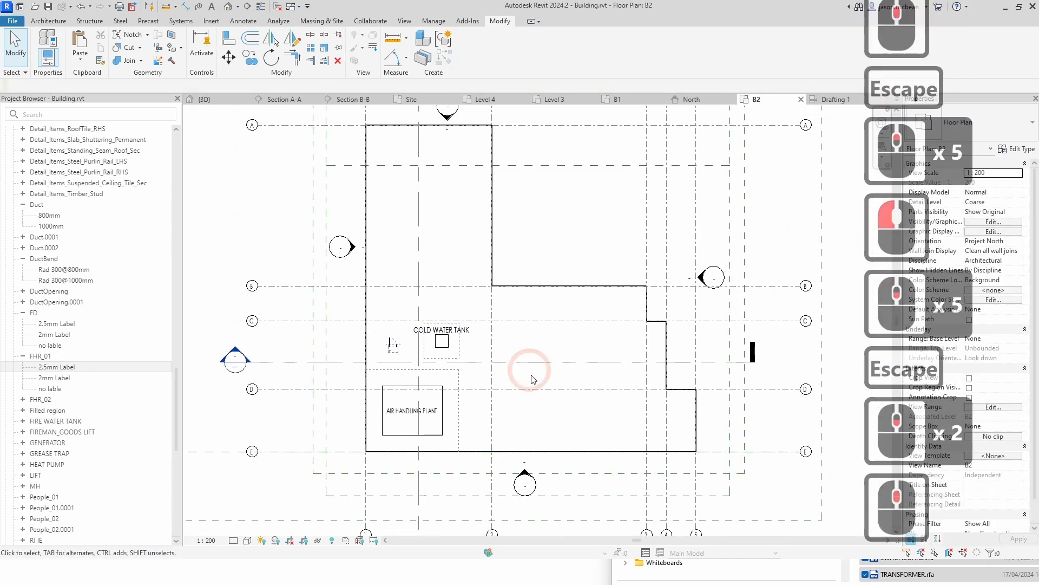
scroll(502, 300, "down", 5)
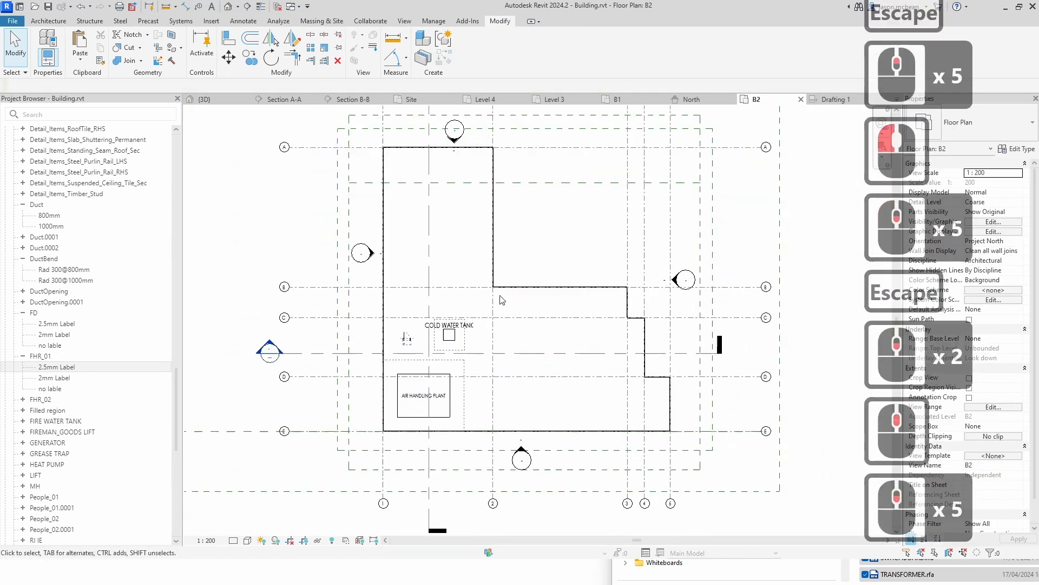
scroll(444, 352, "up", 4)
scroll(405, 411, "down", 5)
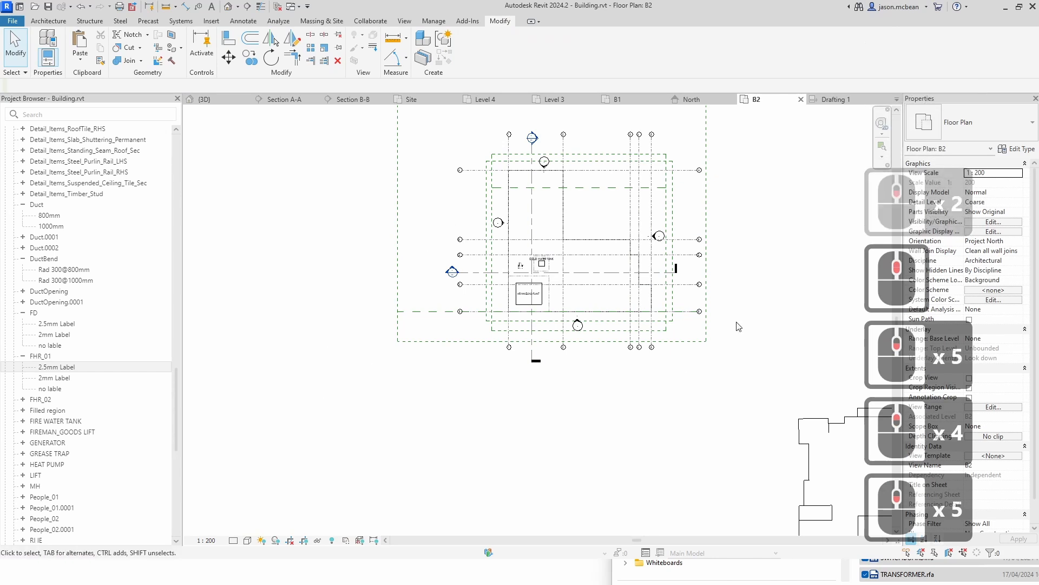
middle_click_drag(702, 354, 688, 433)
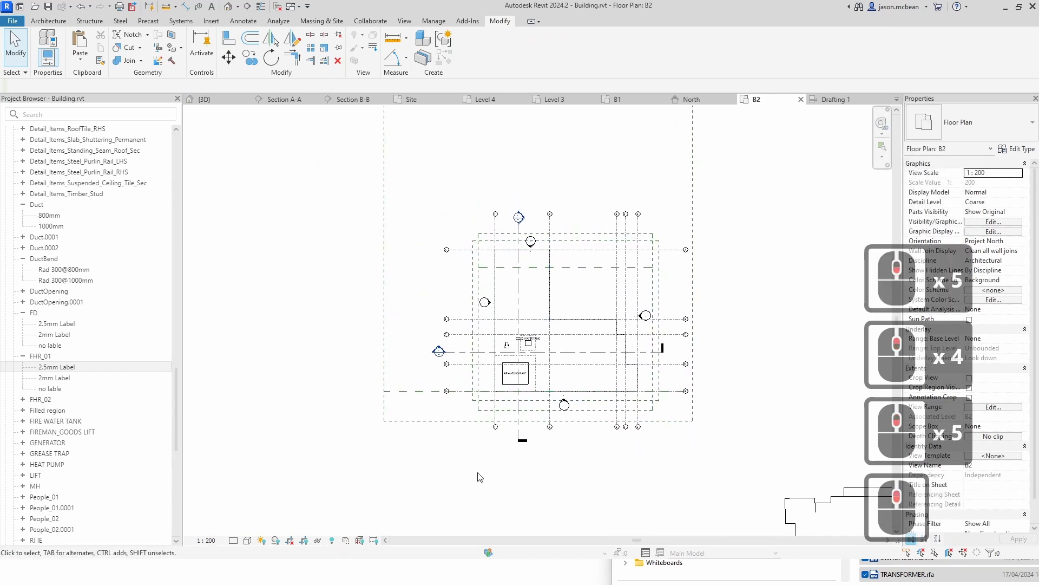
scroll(537, 386, "up", 6)
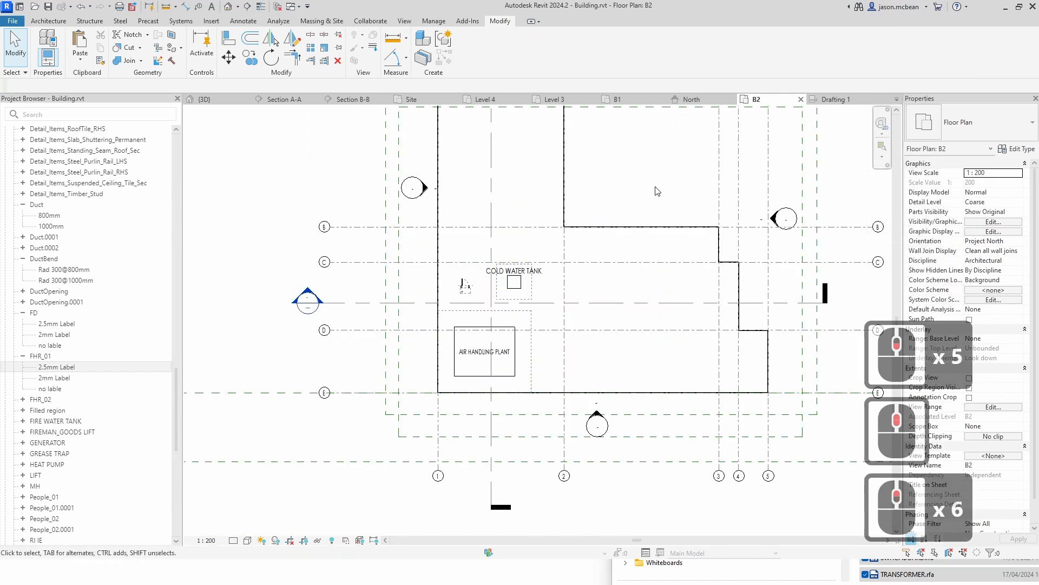